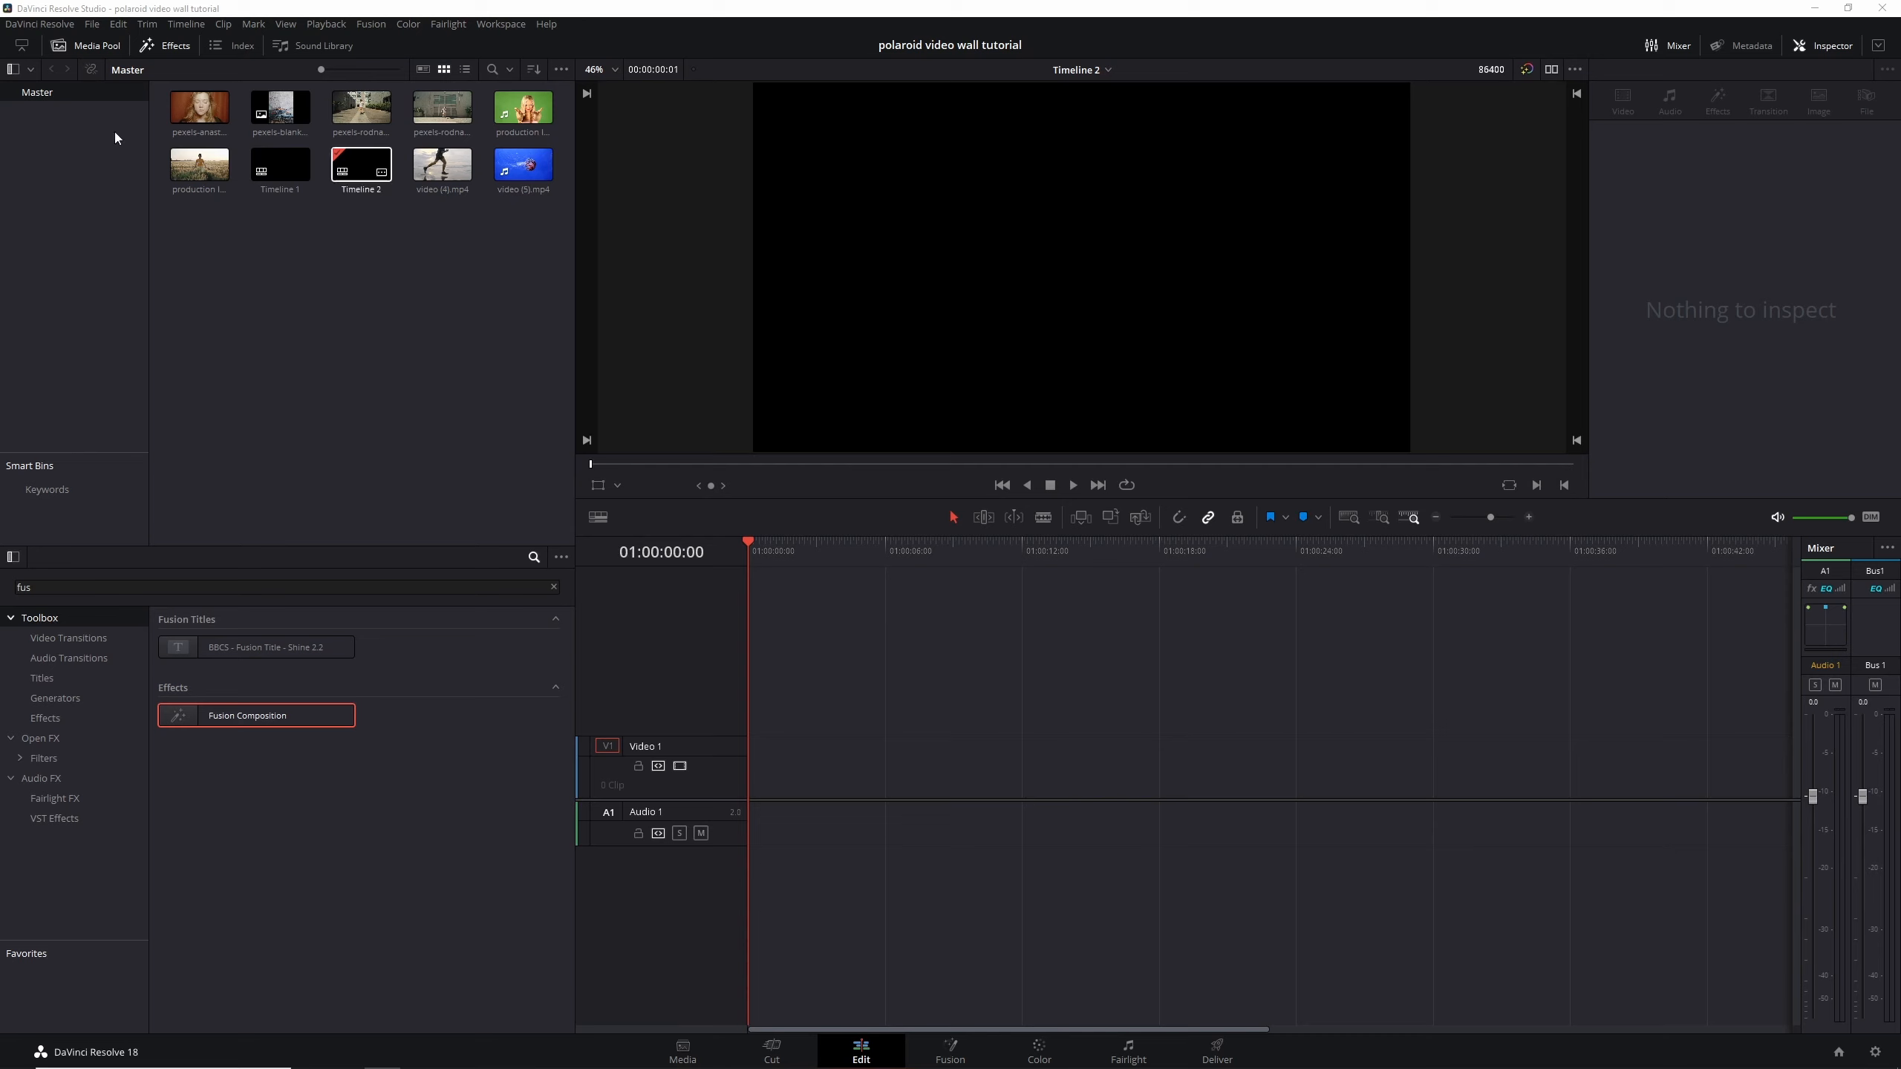
Add a Fusion Composition at the start of Video 1, extended to a duration of 19:21, and open it on the Fusion page
drag(240, 724, 743, 779)
drag(882, 768, 1200, 770)
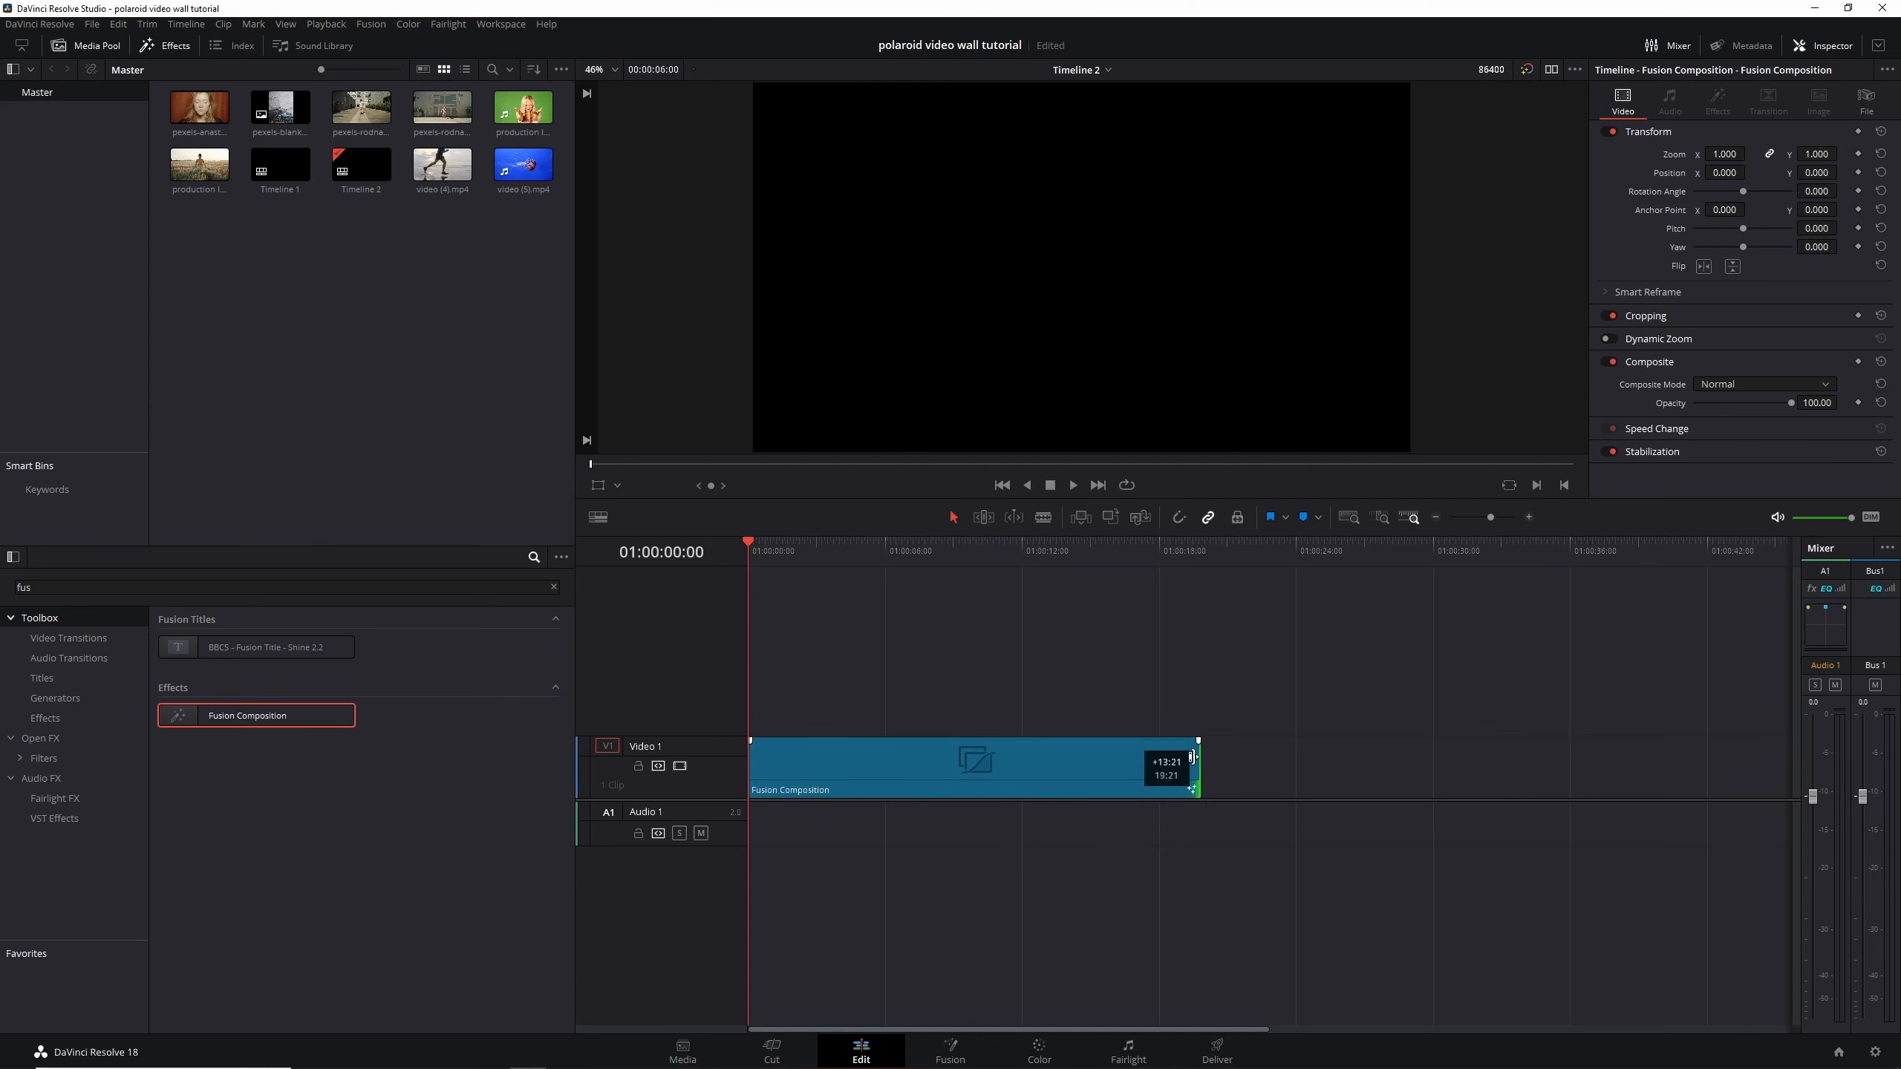
click(950, 1050)
Import Polaroid Wall template.setting from the assets folder into the node graph
click(396, 1059)
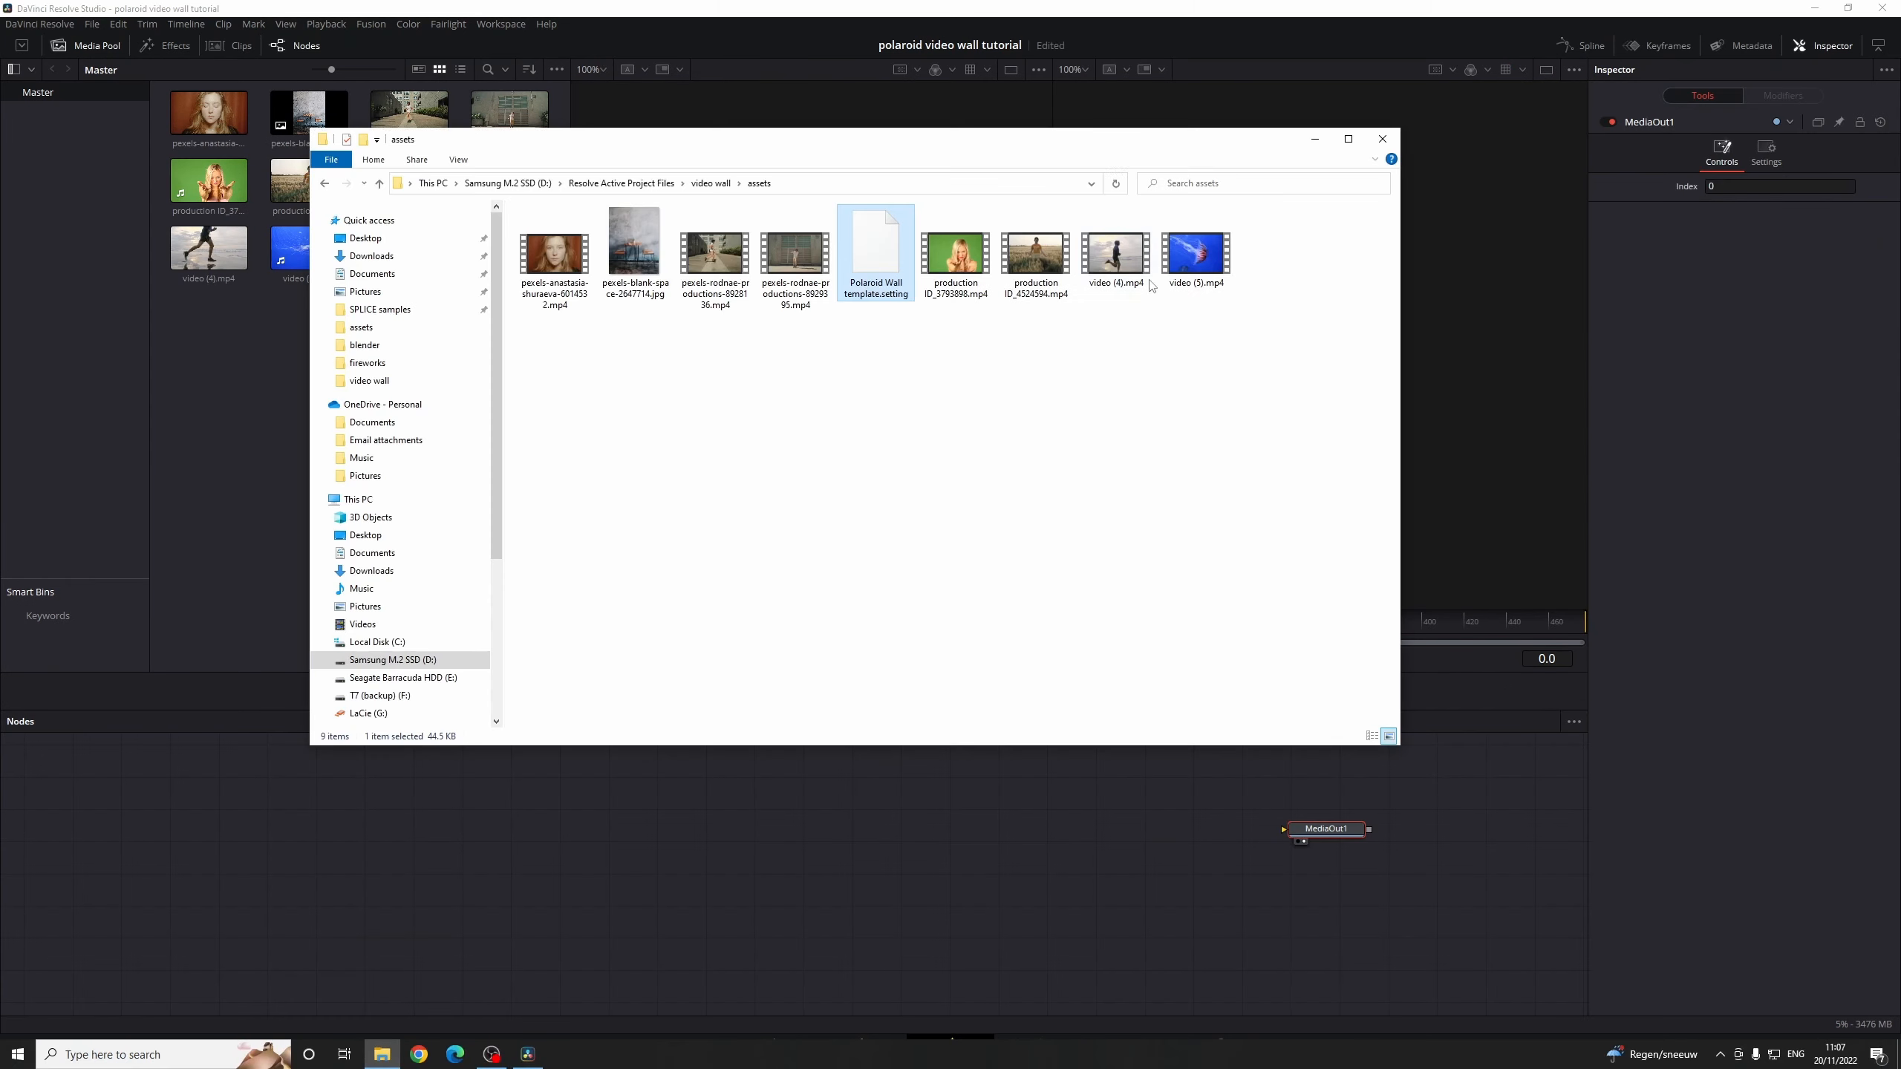
drag(898, 255, 768, 854)
click(1321, 148)
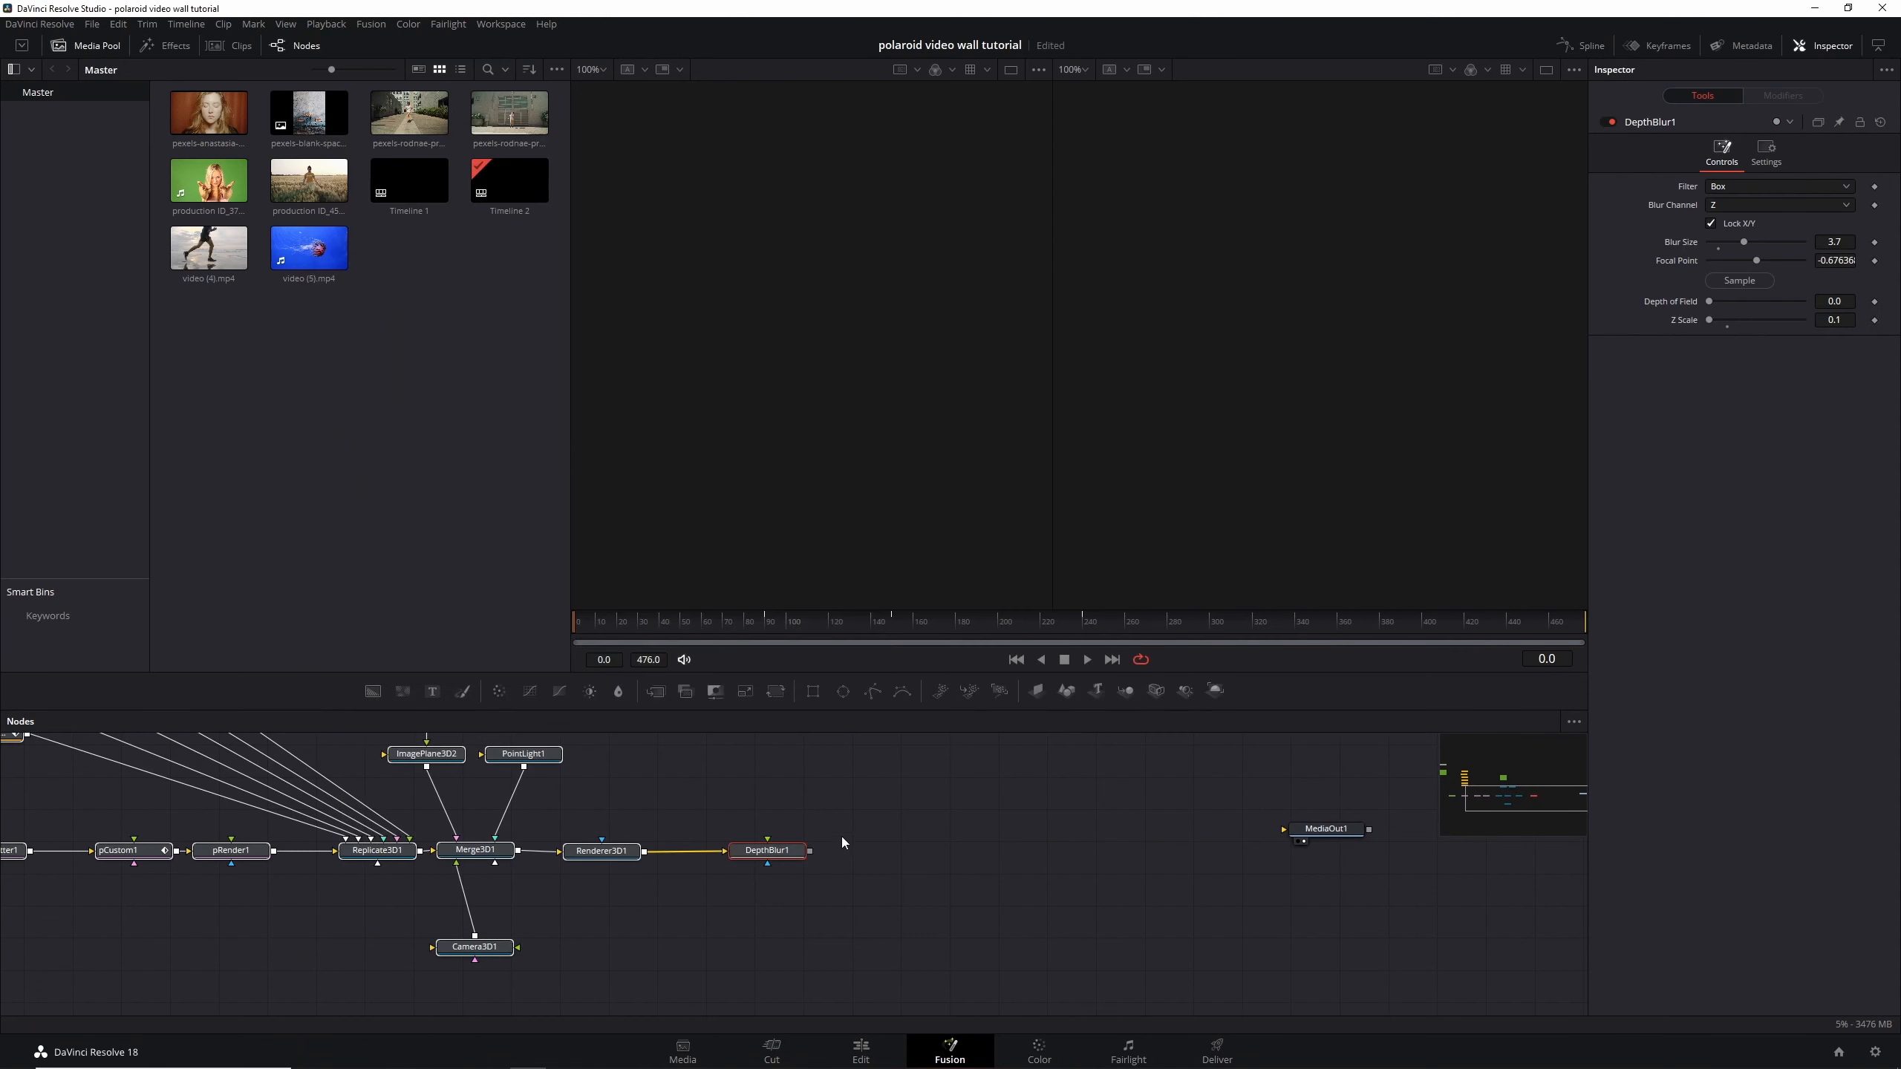
Connect the DepthBlur1 output to MediaOut1 and position MediaOut1 in line with the template's node chain
drag(811, 849, 1283, 829)
drag(1129, 852, 1126, 851)
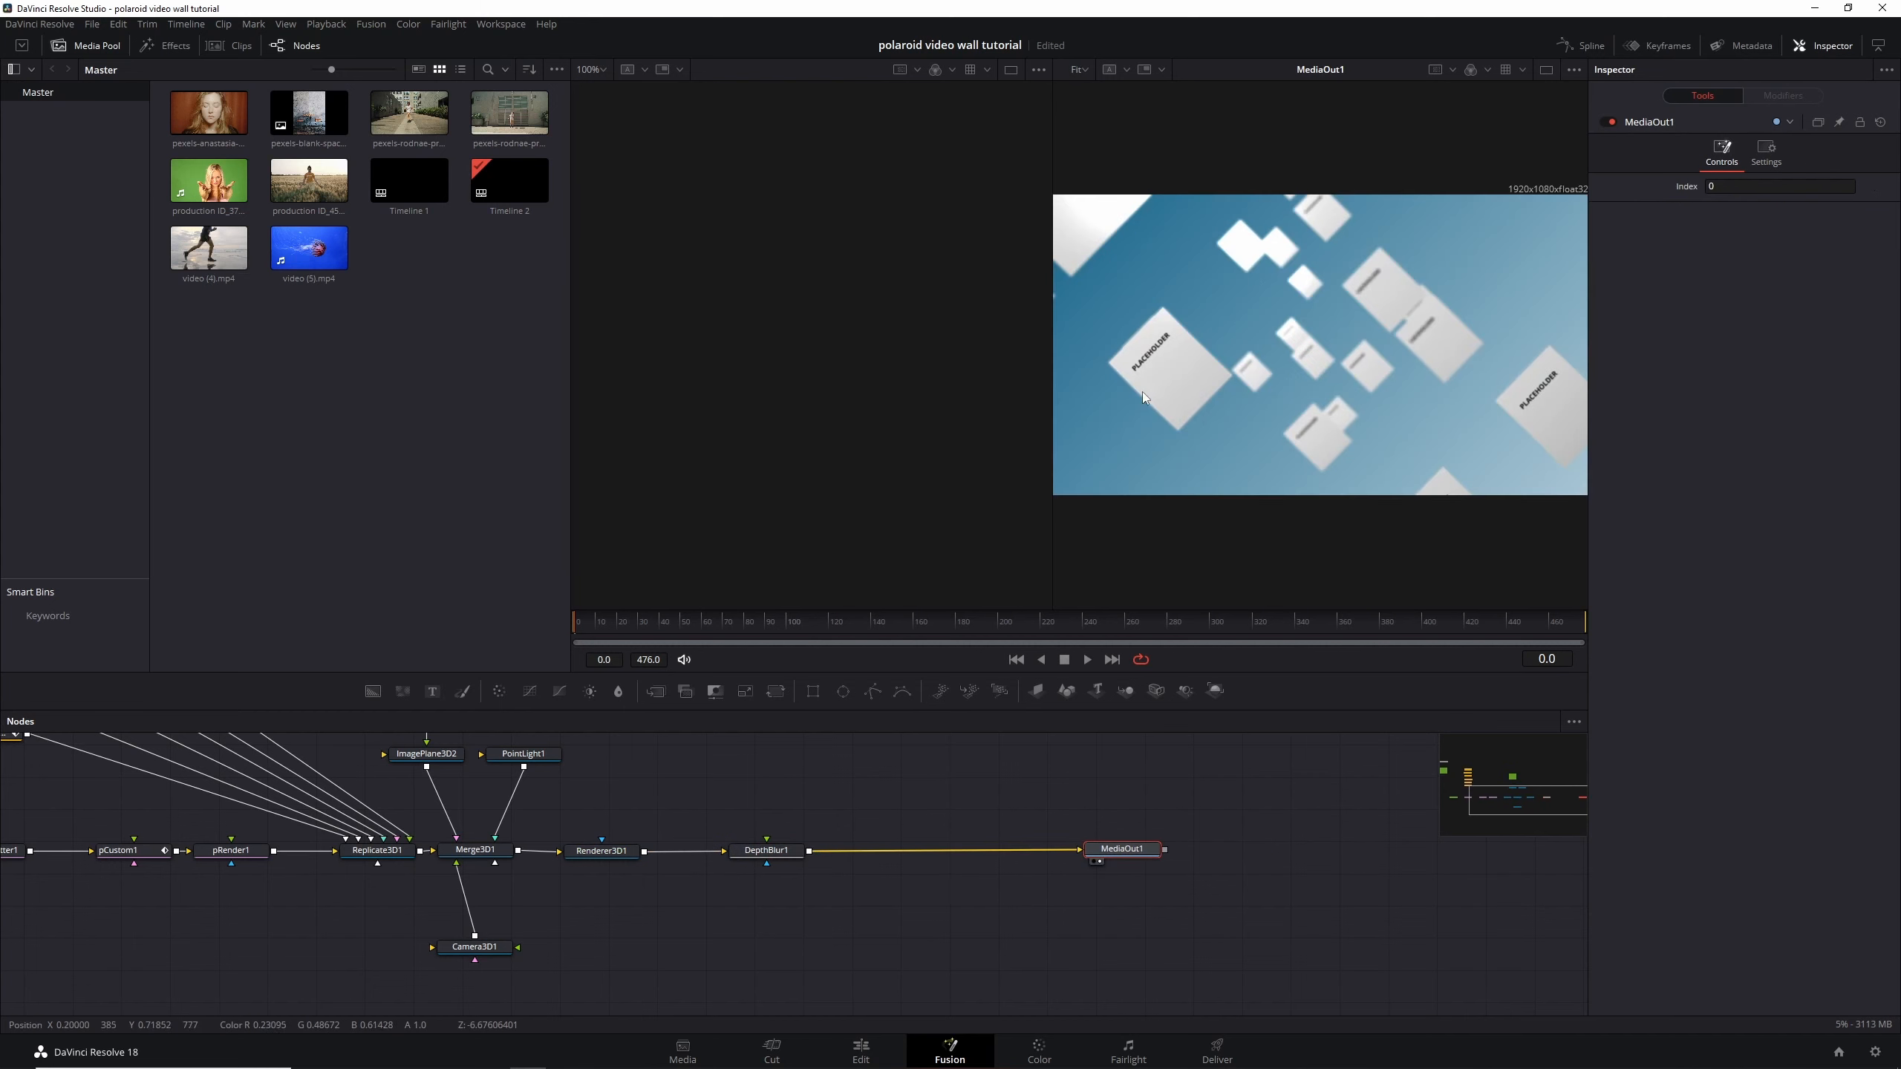
click(862, 1049)
click(952, 1050)
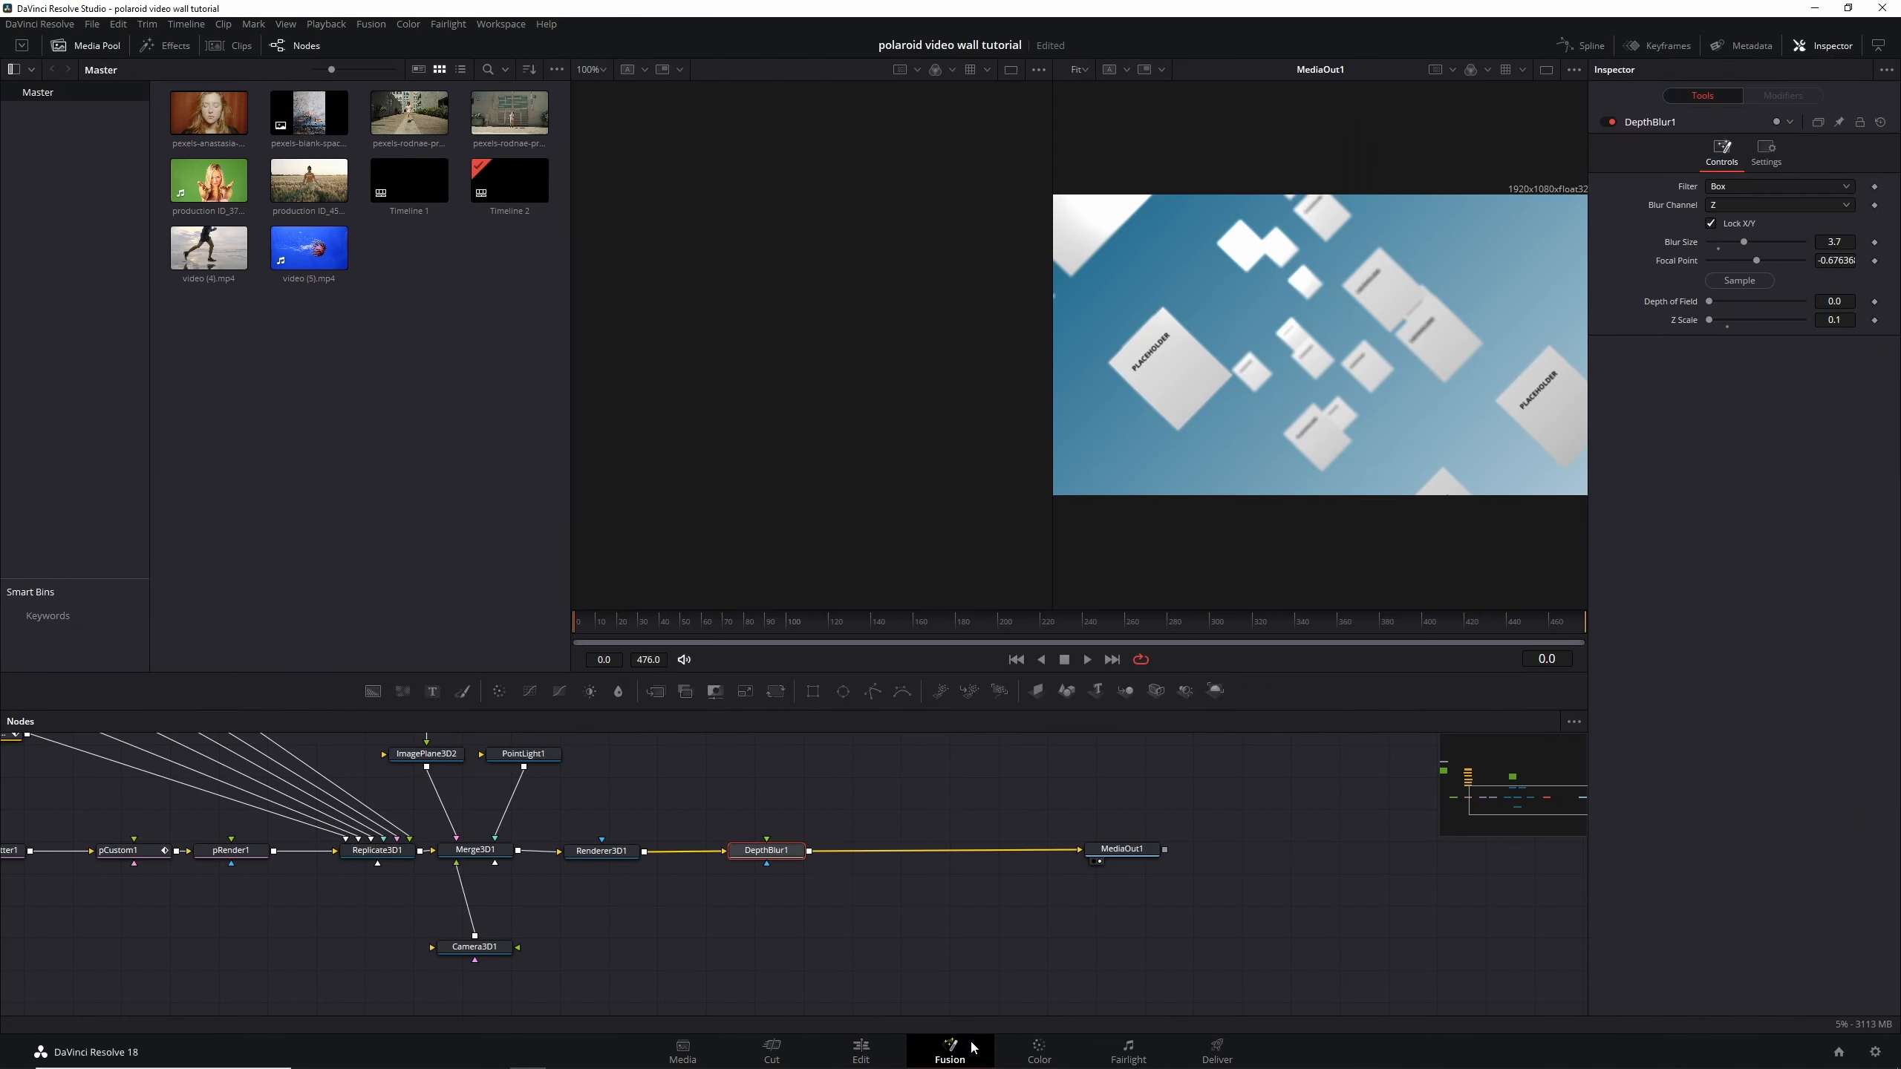
Delete the Placeholder text node that feeds Group1 and its instances
mouse_move(829, 800)
mouse_down()
mouse_move(1052, 859)
mouse_move(1347, 981)
mouse_move(833, 806)
mouse_up()
drag(460, 814, 422, 833)
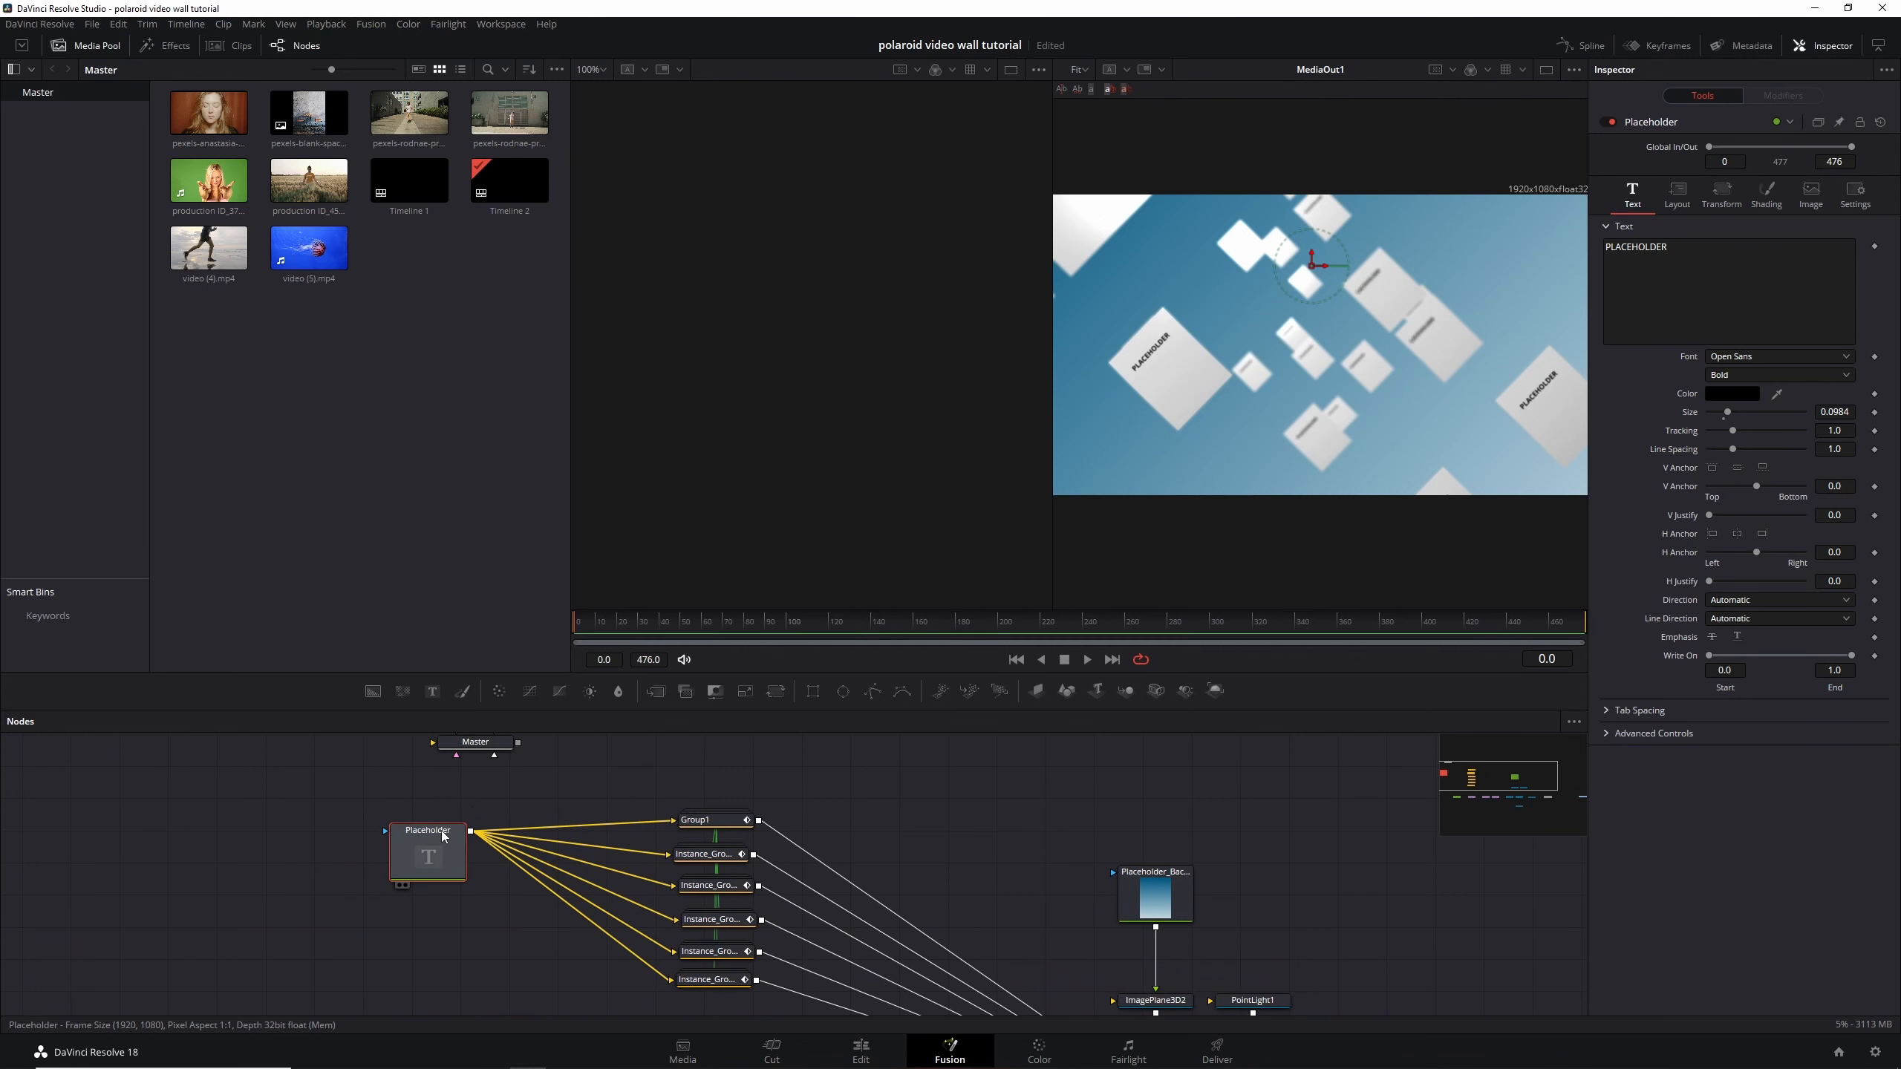
key(Delete)
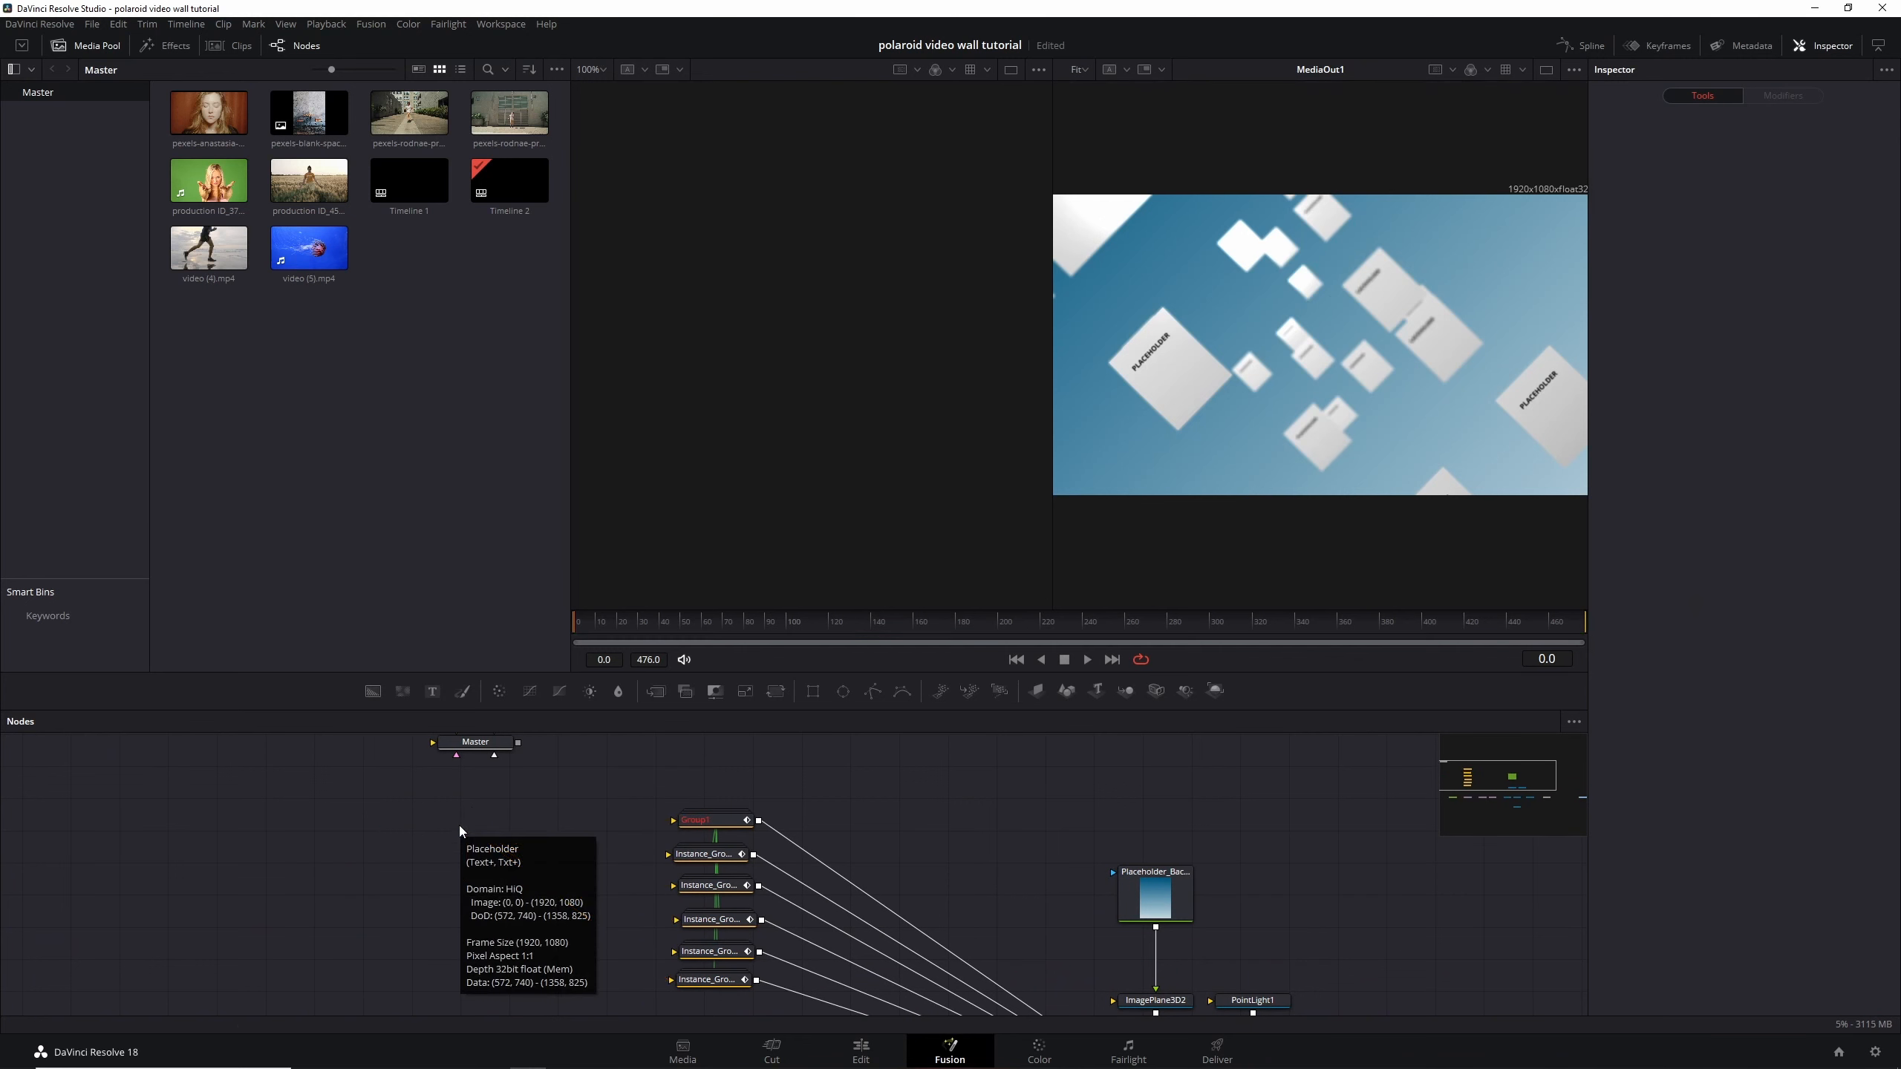
Add the woman's portrait clip, both pexels-rodnae clips, both production clips and video (5).mp4 to the node graph beside the groups
click(216, 112)
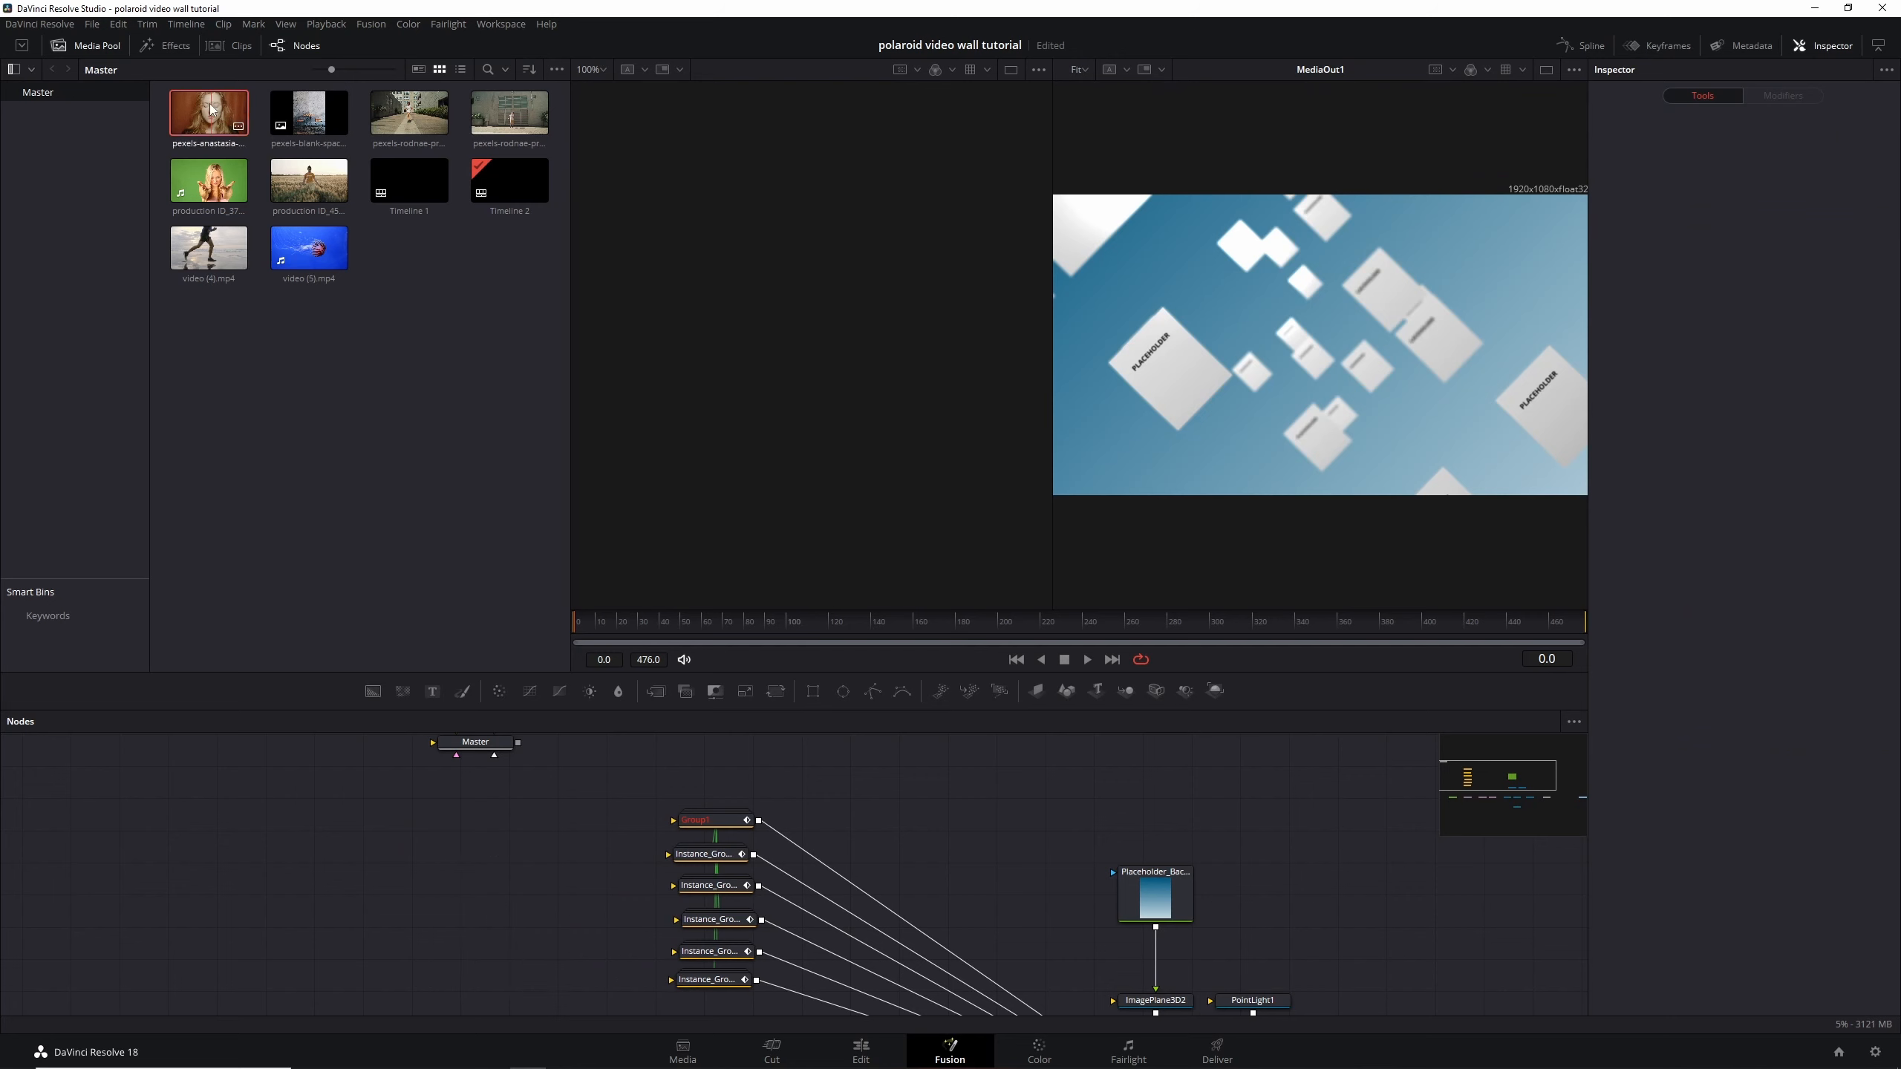
ctrl+click(409, 112)
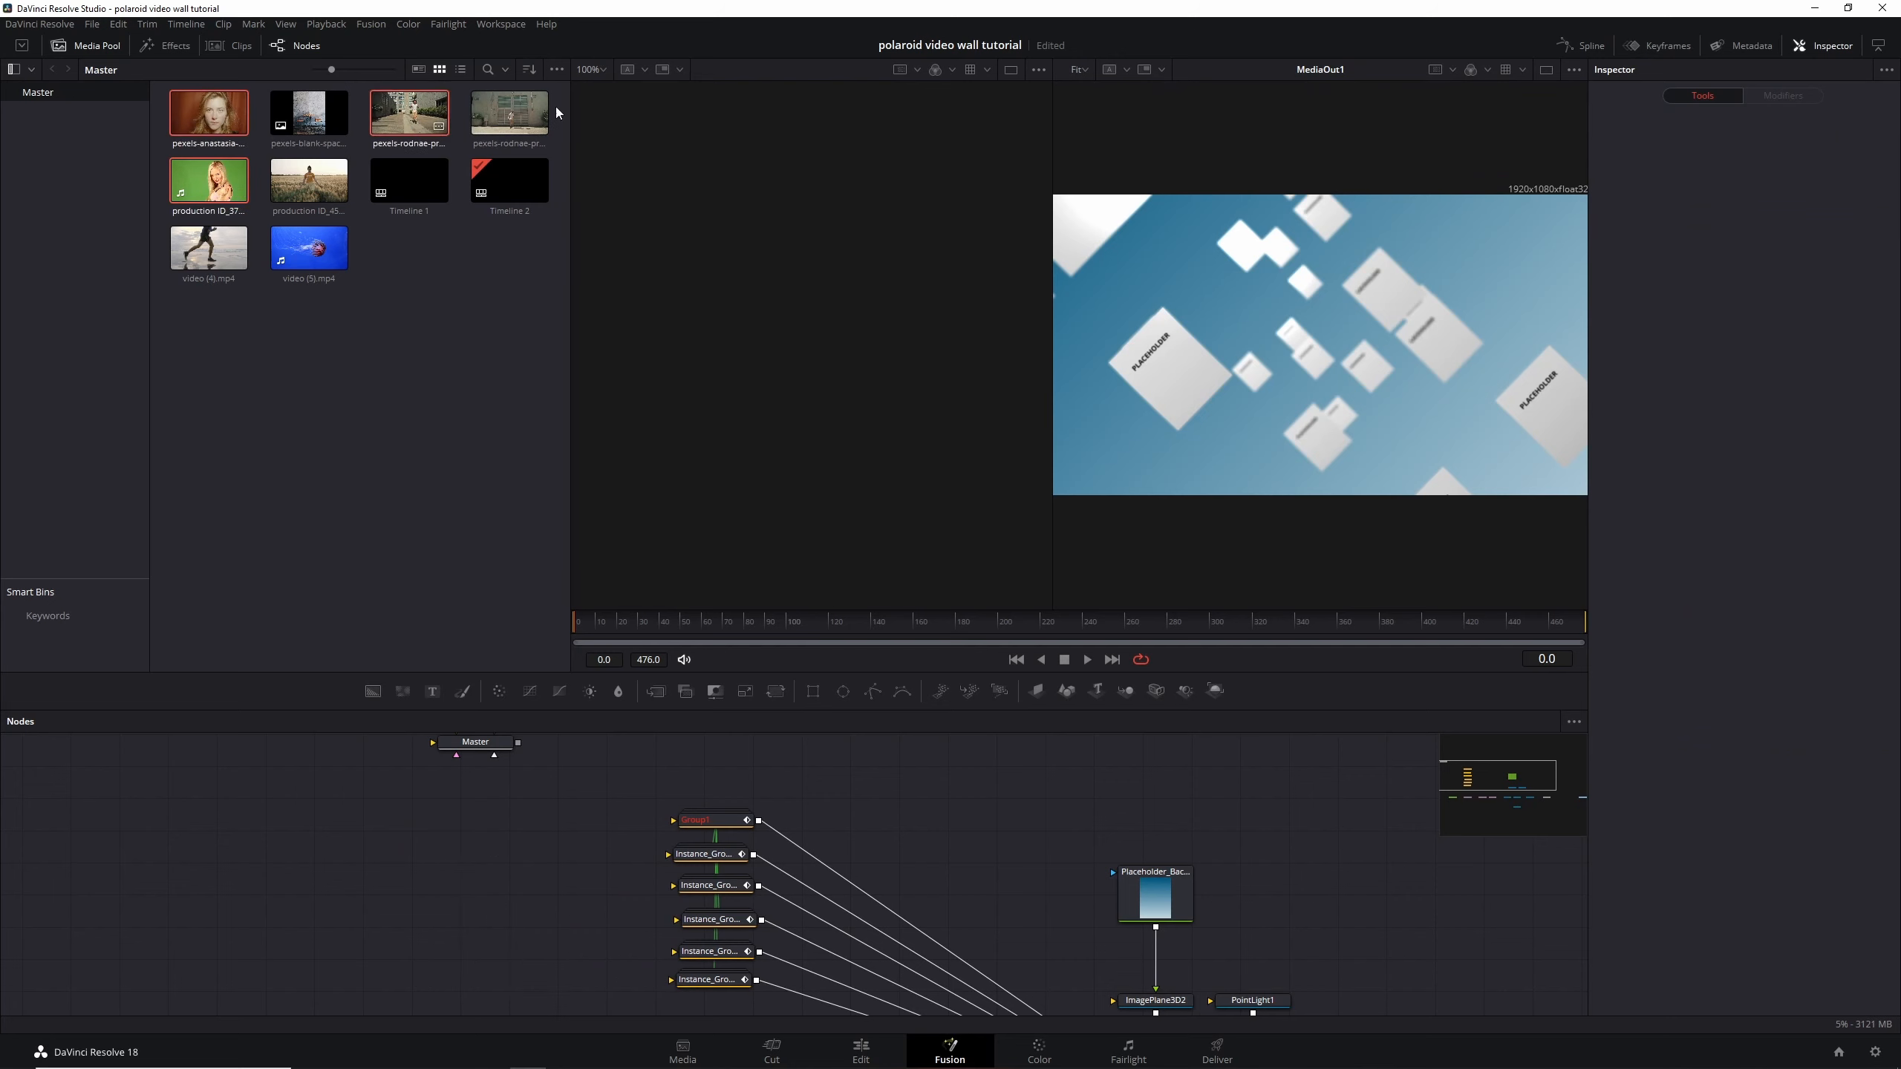
ctrl+click(527, 117)
ctrl+click(318, 191)
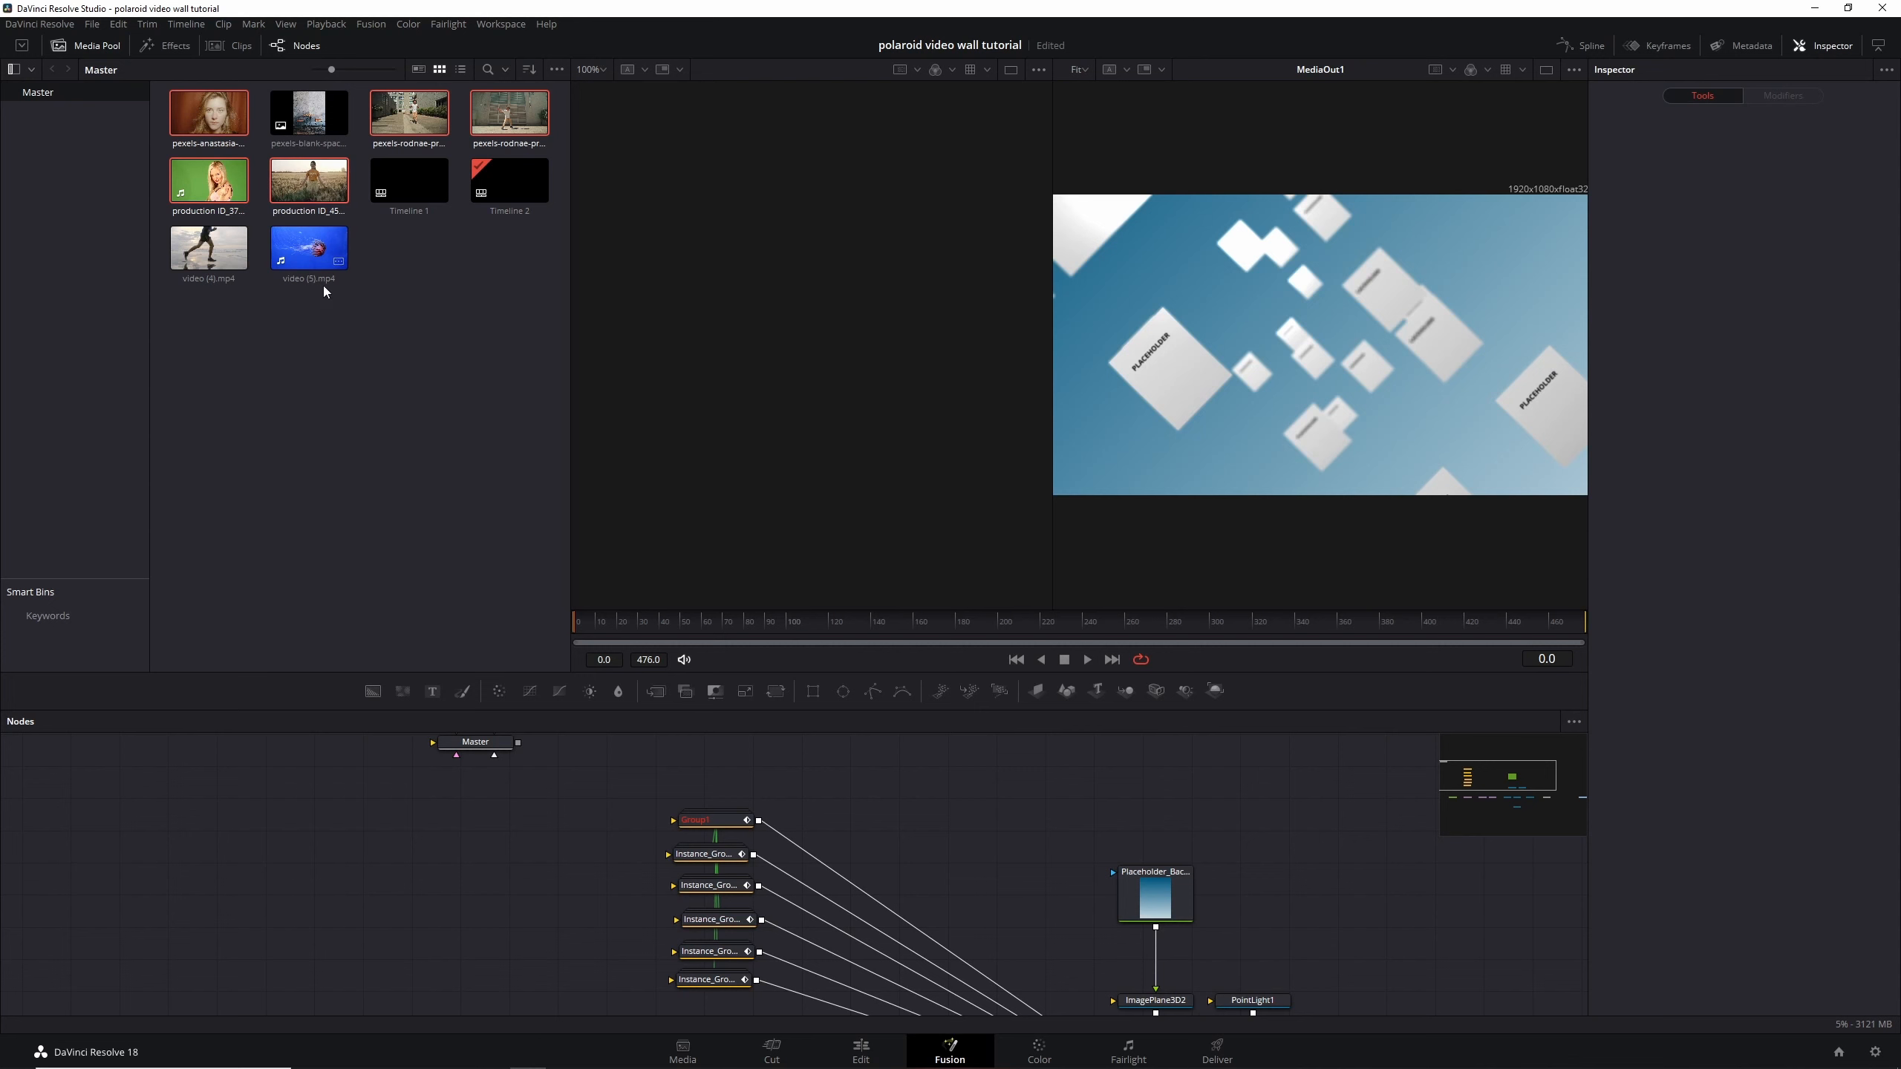
drag(309, 248, 408, 853)
drag(520, 803, 512, 978)
key(Delete)
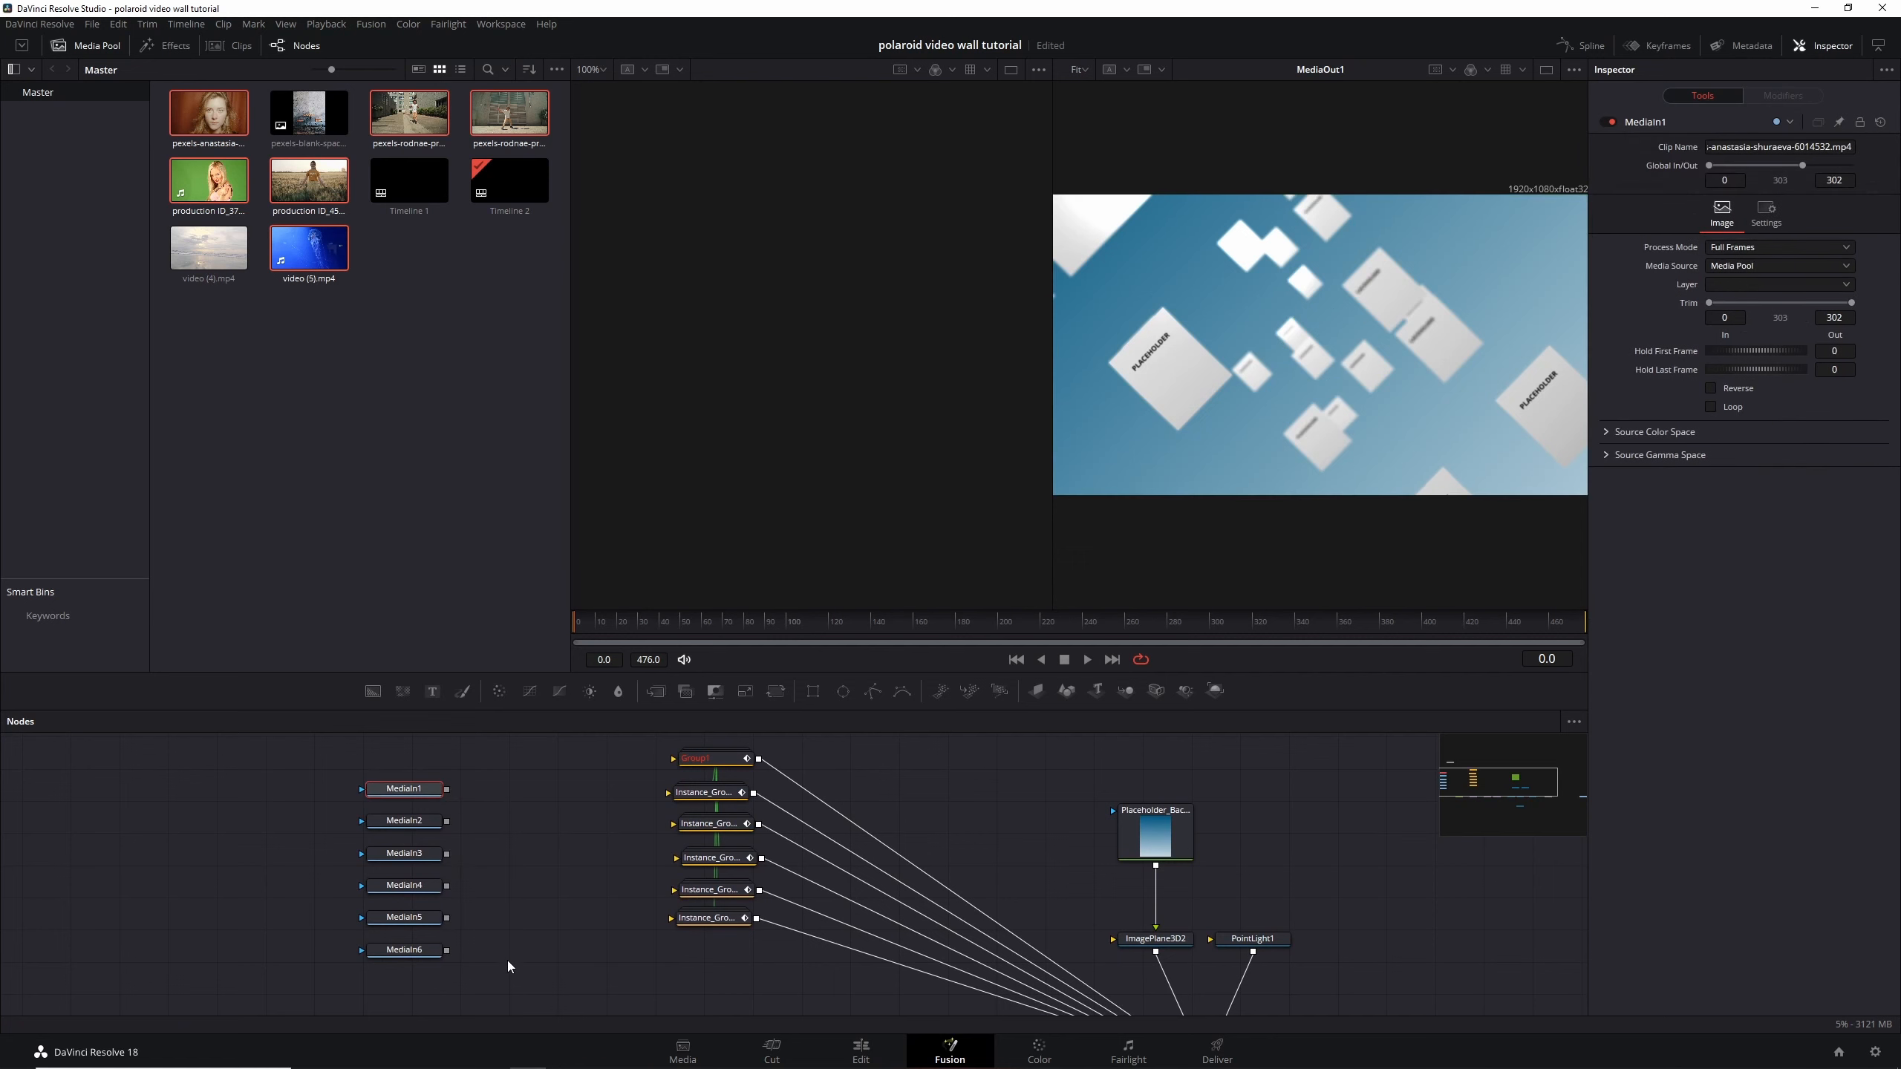
Connect MediaIn1 to Group1 and MediaIn2 through MediaIn6 to the five group instances in order
click(433, 791)
drag(448, 790, 673, 759)
drag(447, 821, 668, 792)
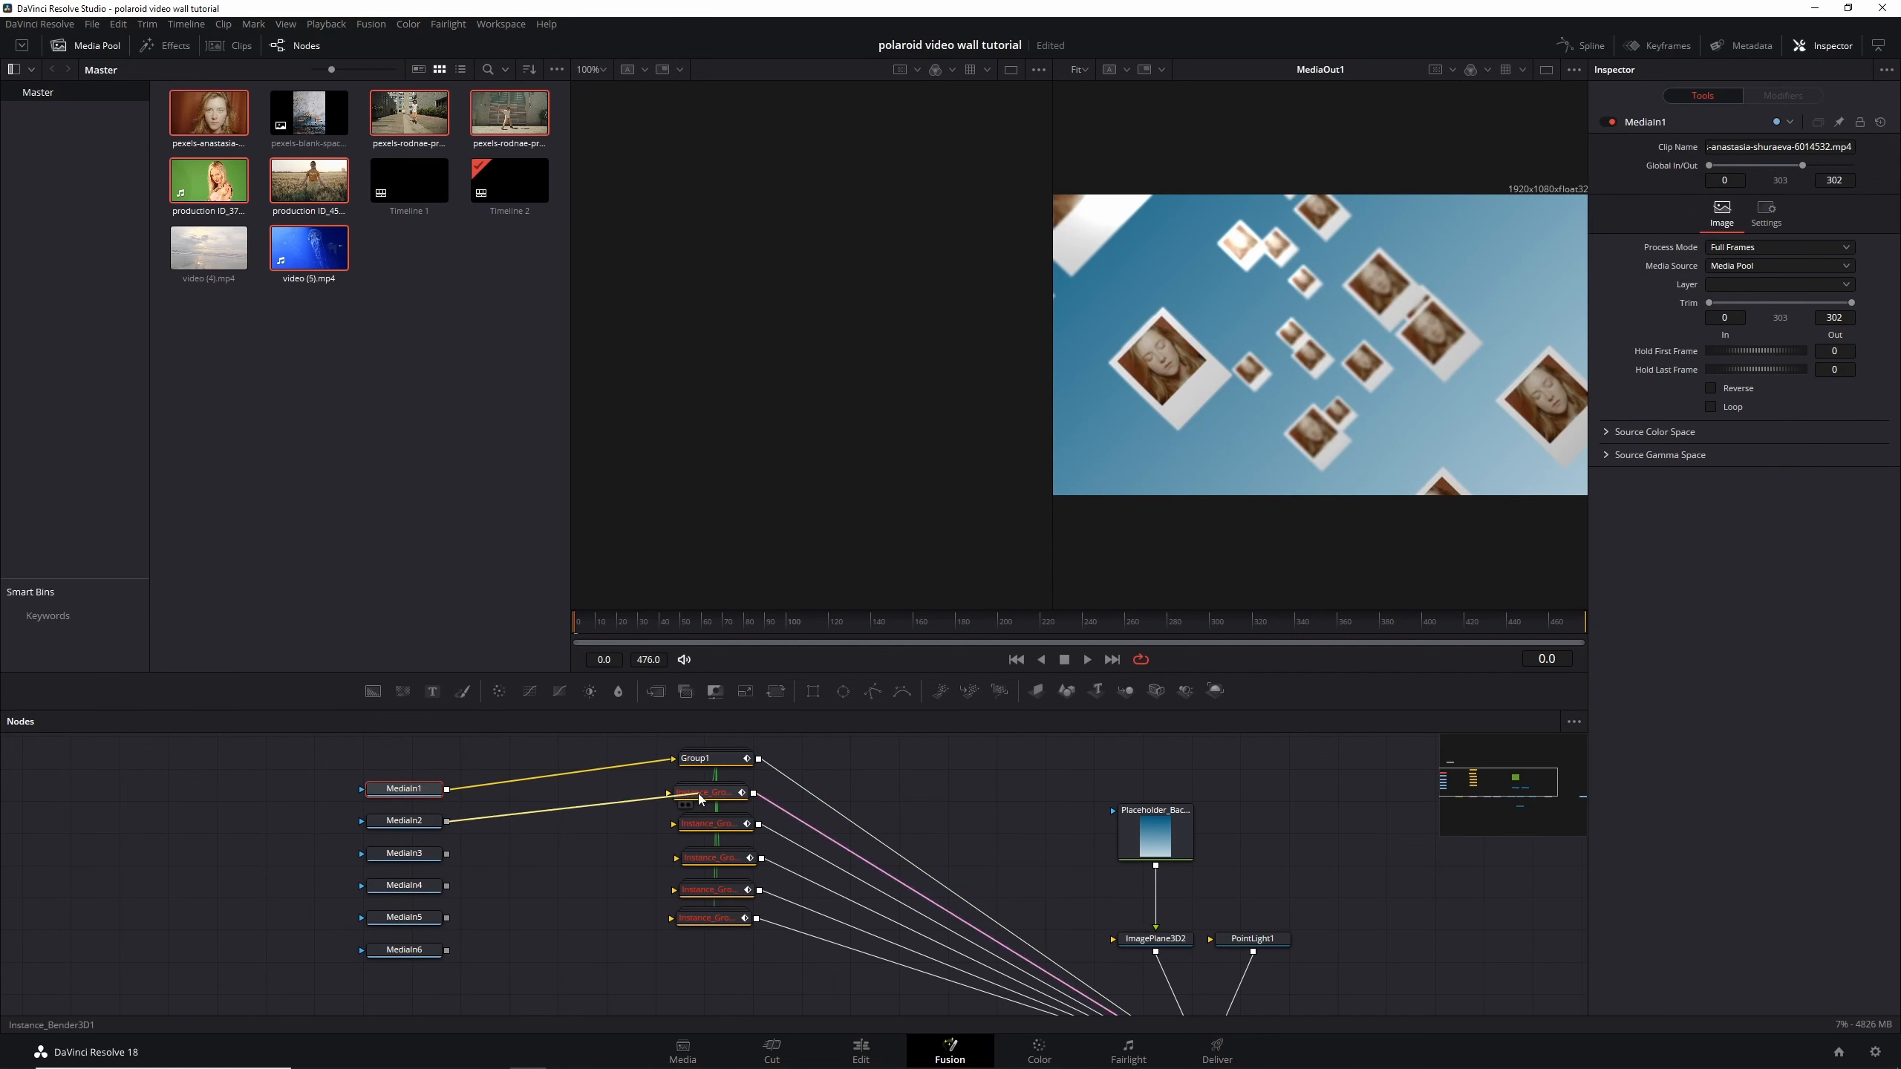
drag(448, 854, 678, 823)
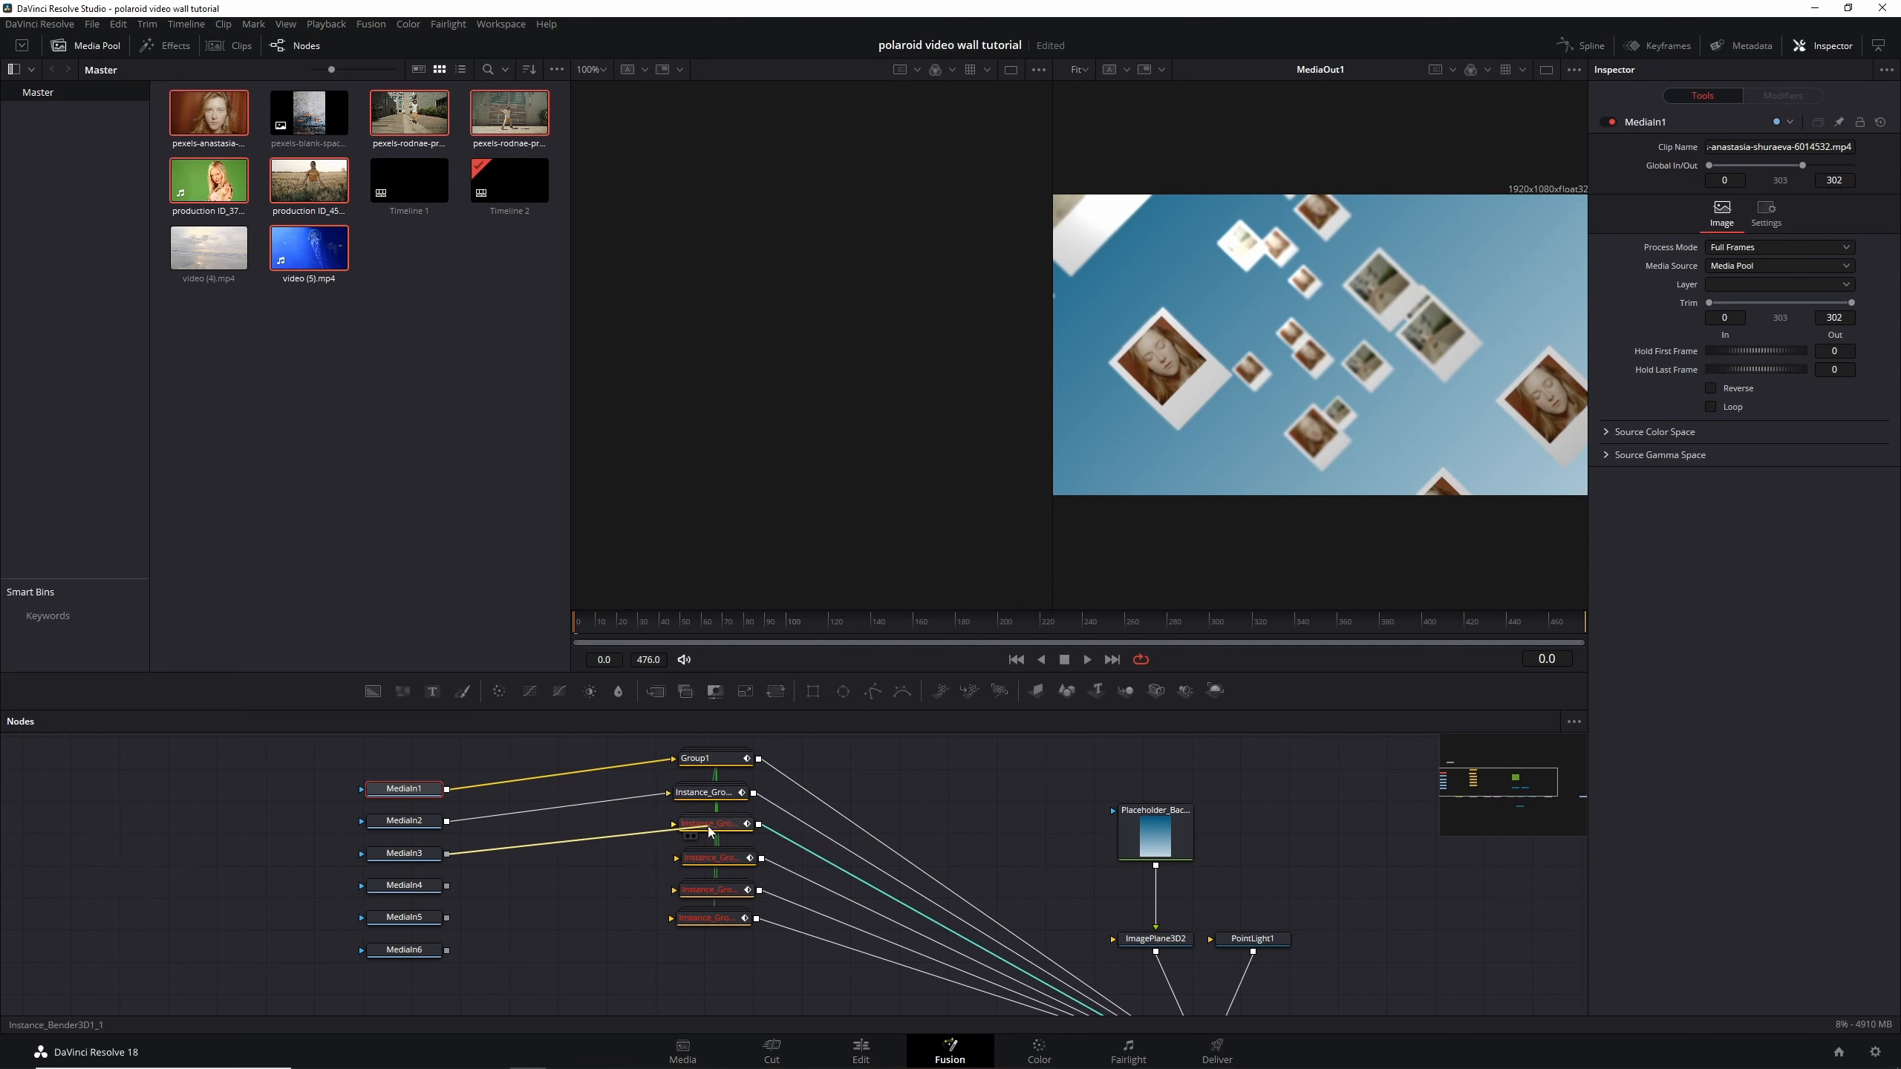
drag(448, 887, 677, 859)
drag(447, 918, 676, 891)
drag(448, 957, 671, 918)
Turn on Loop for MediaIn2 through MediaIn6 and preview the animation at frame 41
drag(410, 798, 410, 779)
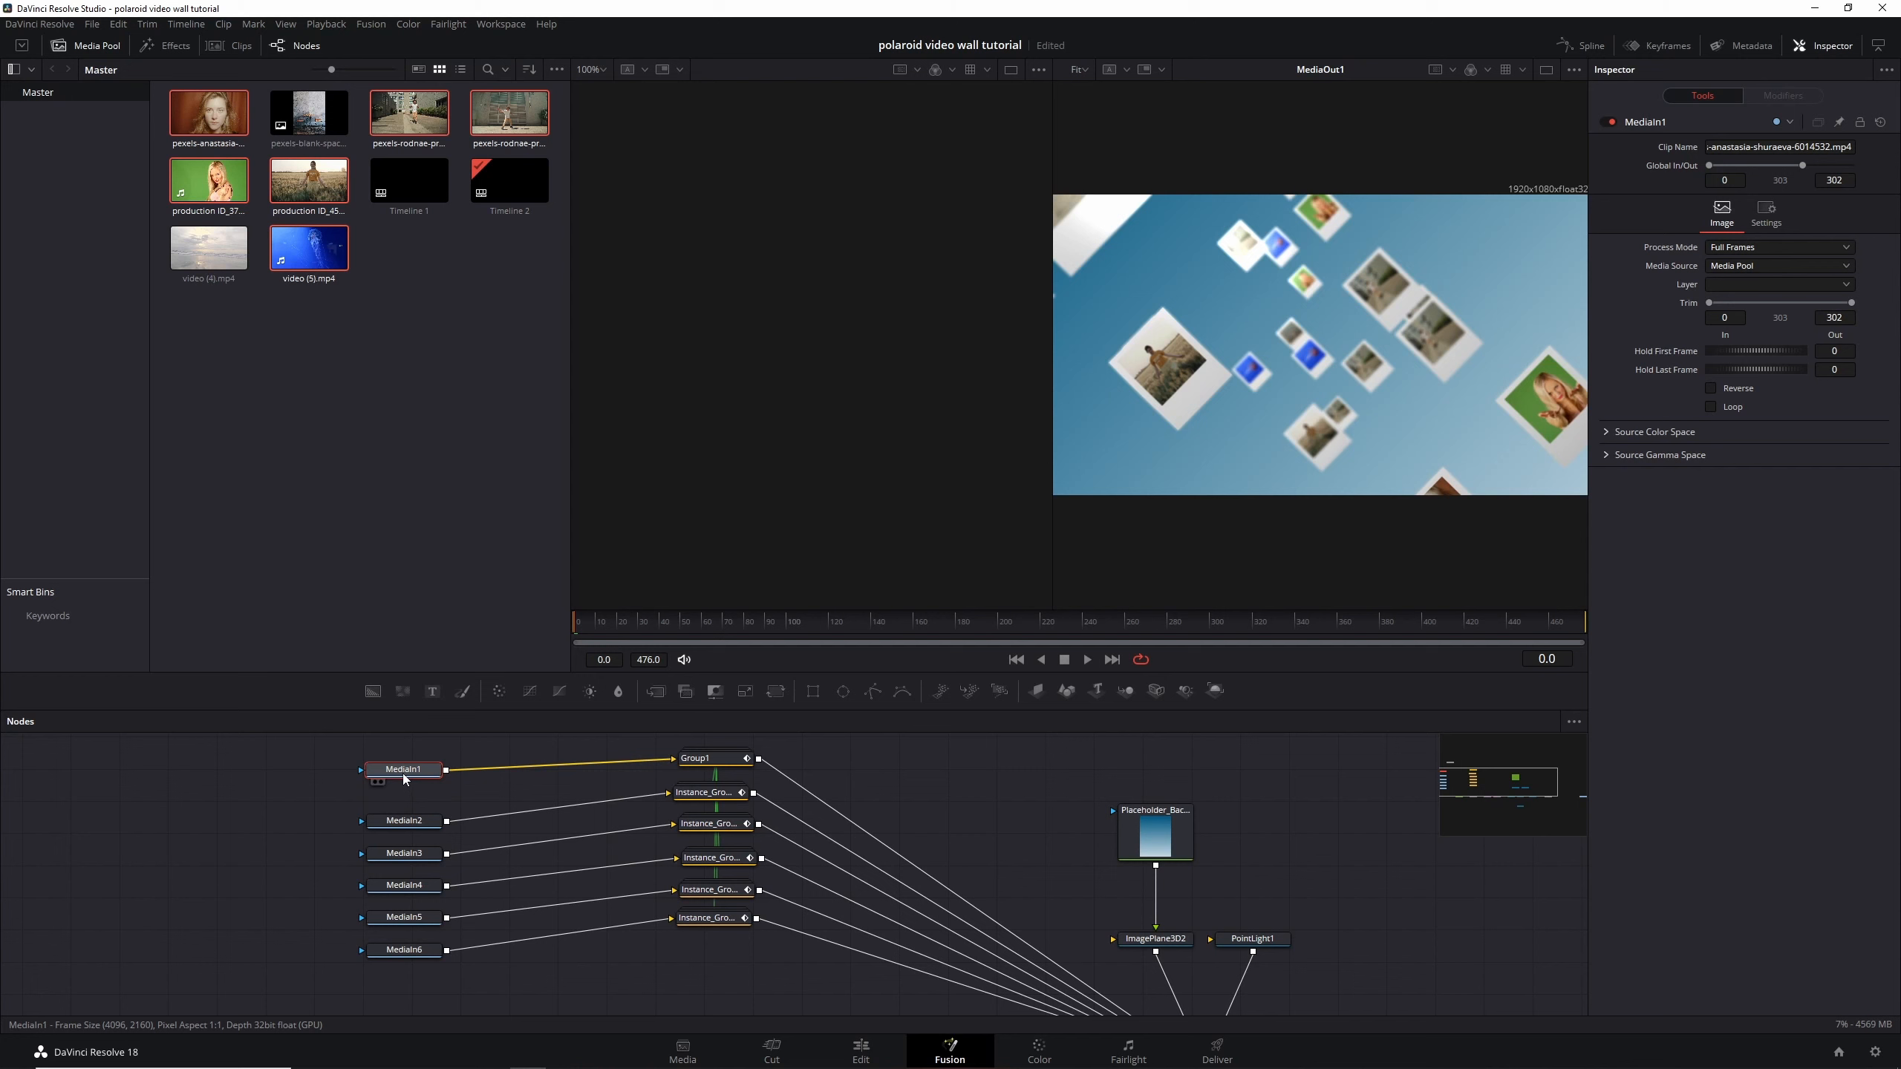
click(404, 821)
click(1710, 407)
click(404, 853)
click(1711, 407)
click(406, 885)
click(1712, 407)
click(420, 919)
click(1711, 407)
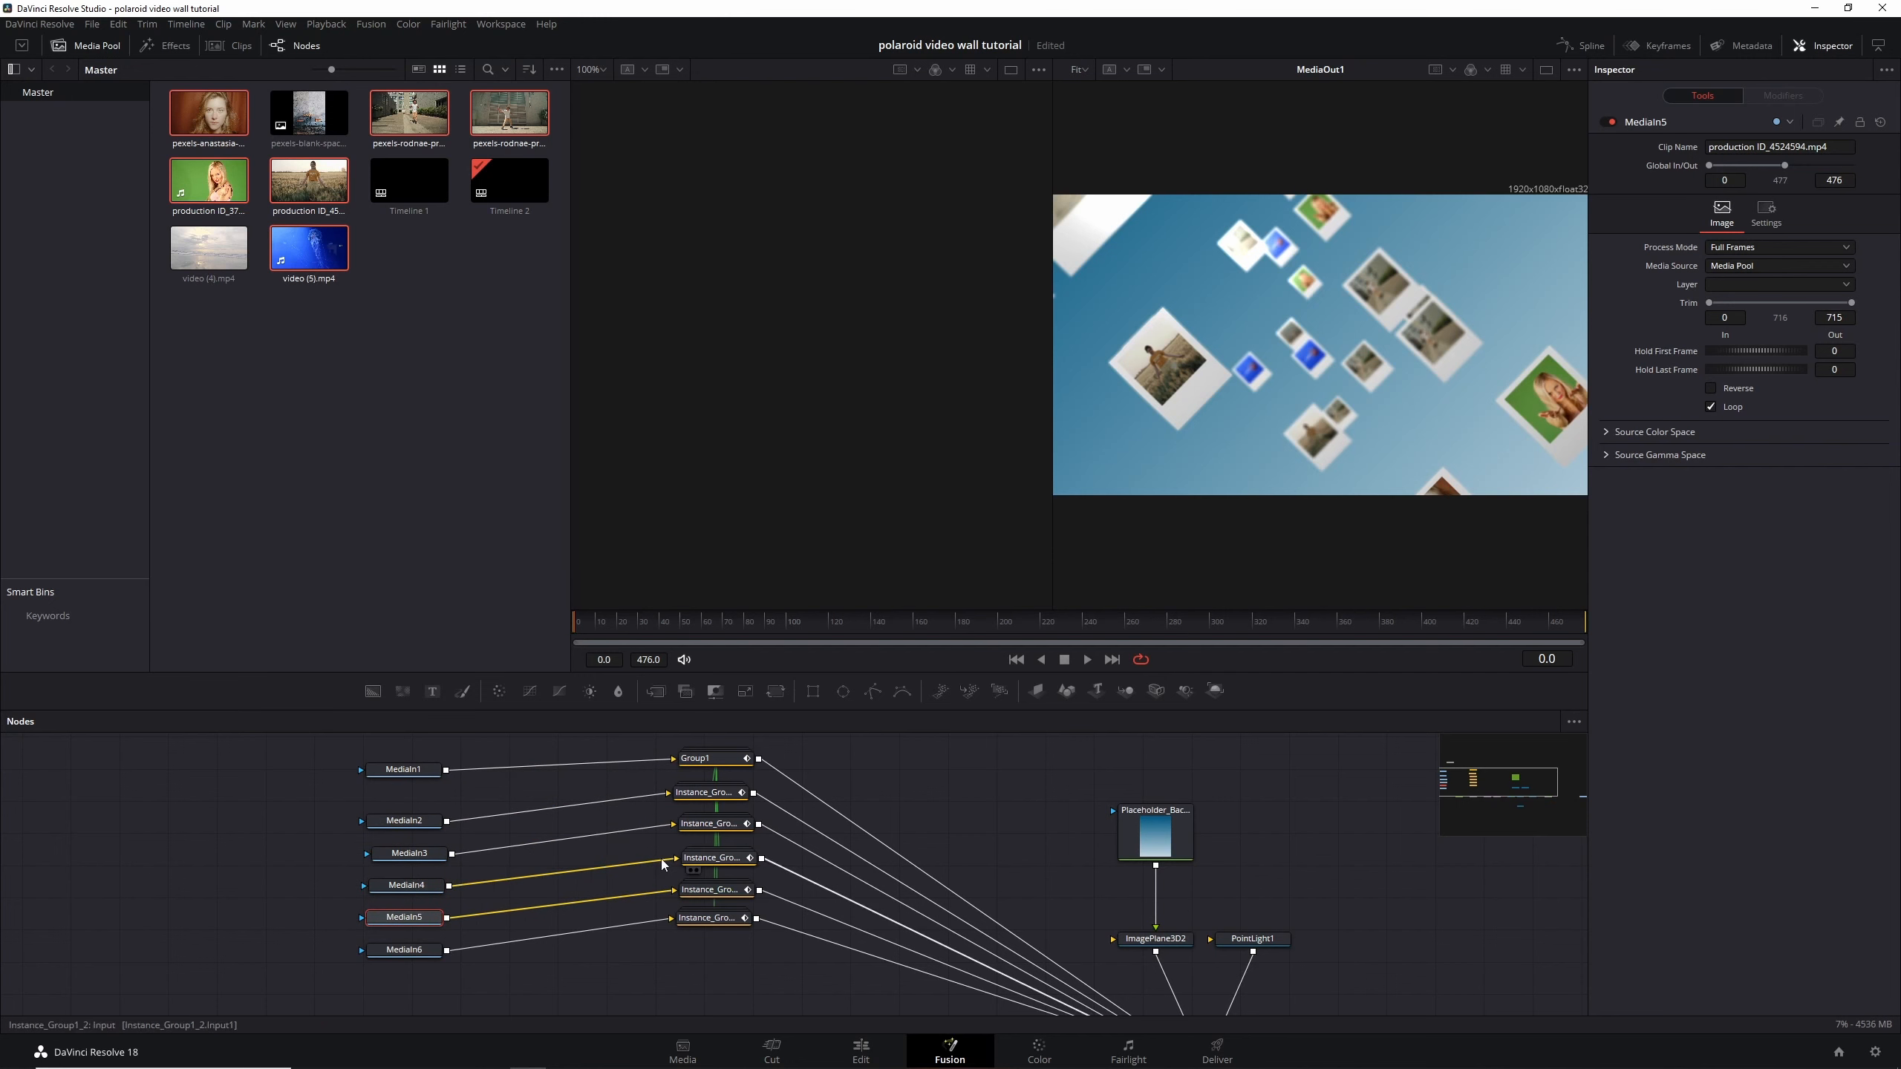
click(404, 950)
click(1711, 407)
click(650, 623)
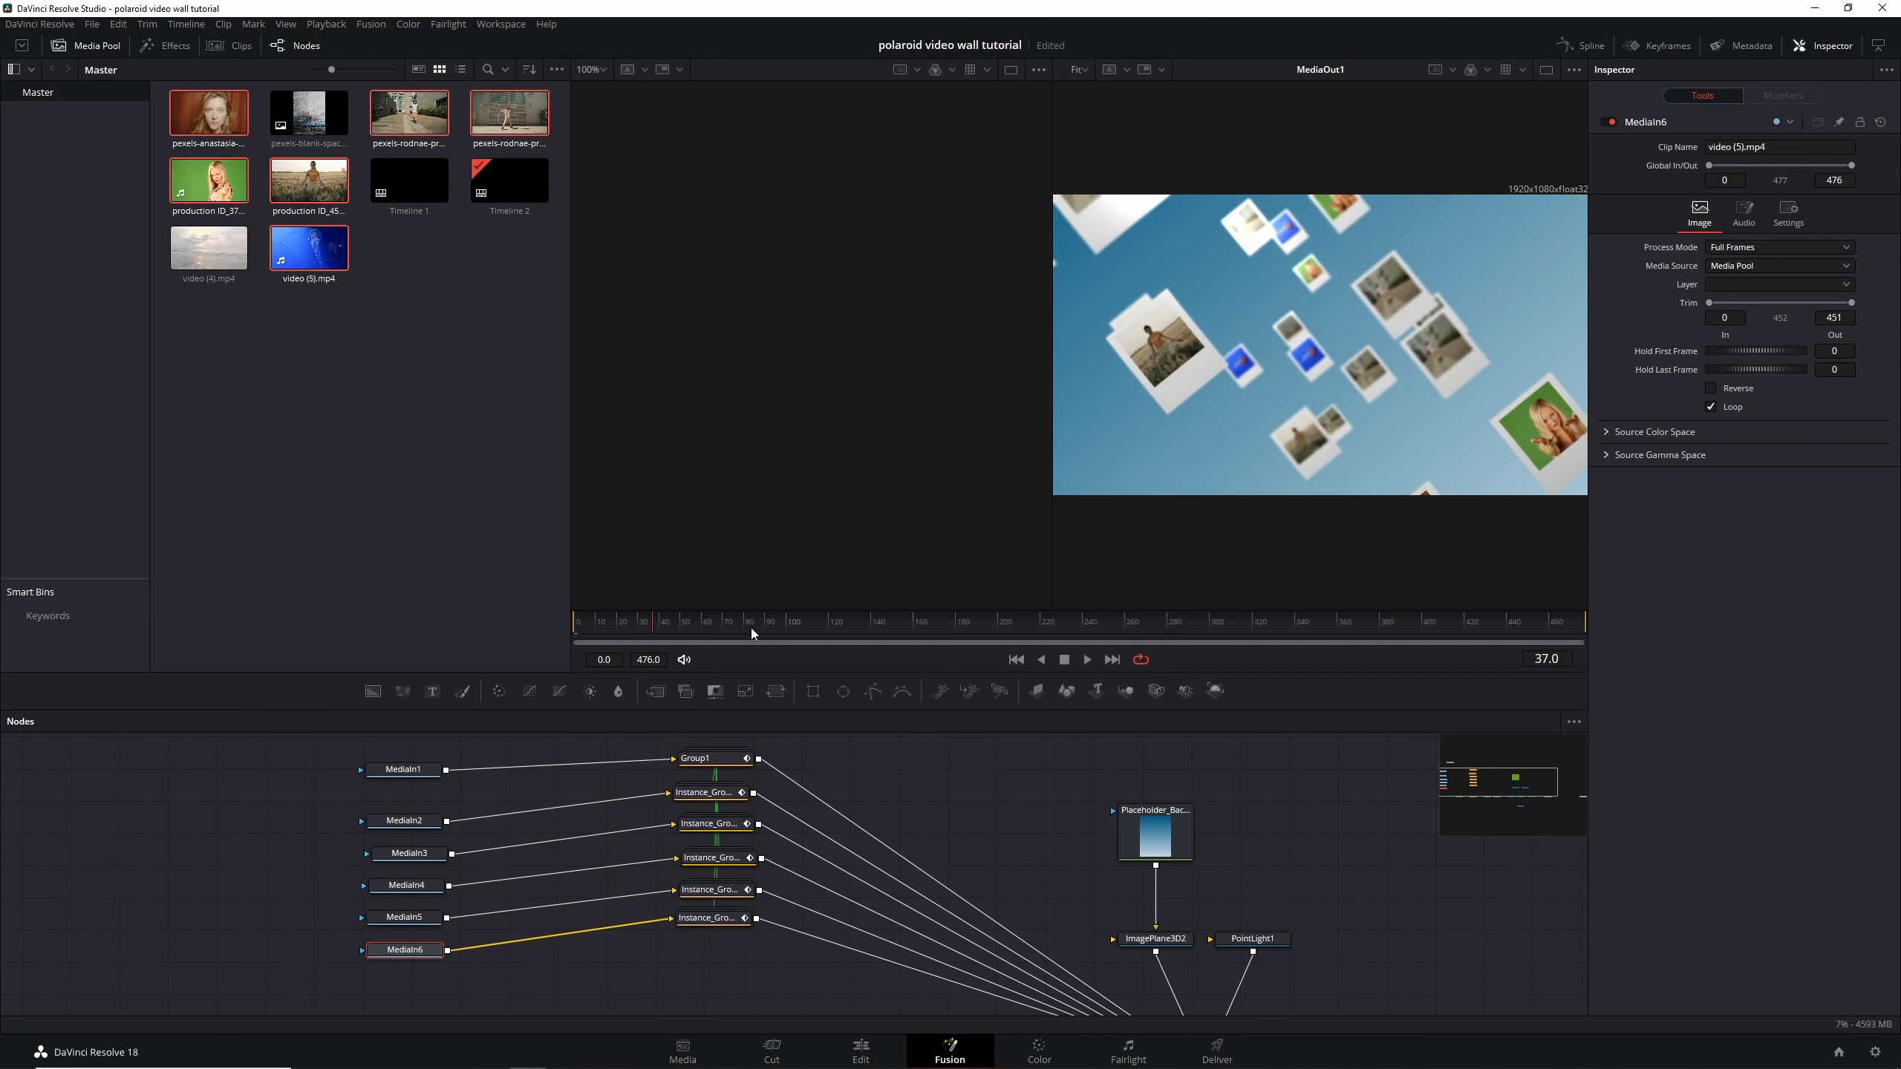
click(661, 629)
Replace the Placeholder_Background node with the pexels-blank-space image feeding ImagePlane3D2, and preview the result at frame 61
drag(1017, 767, 723, 784)
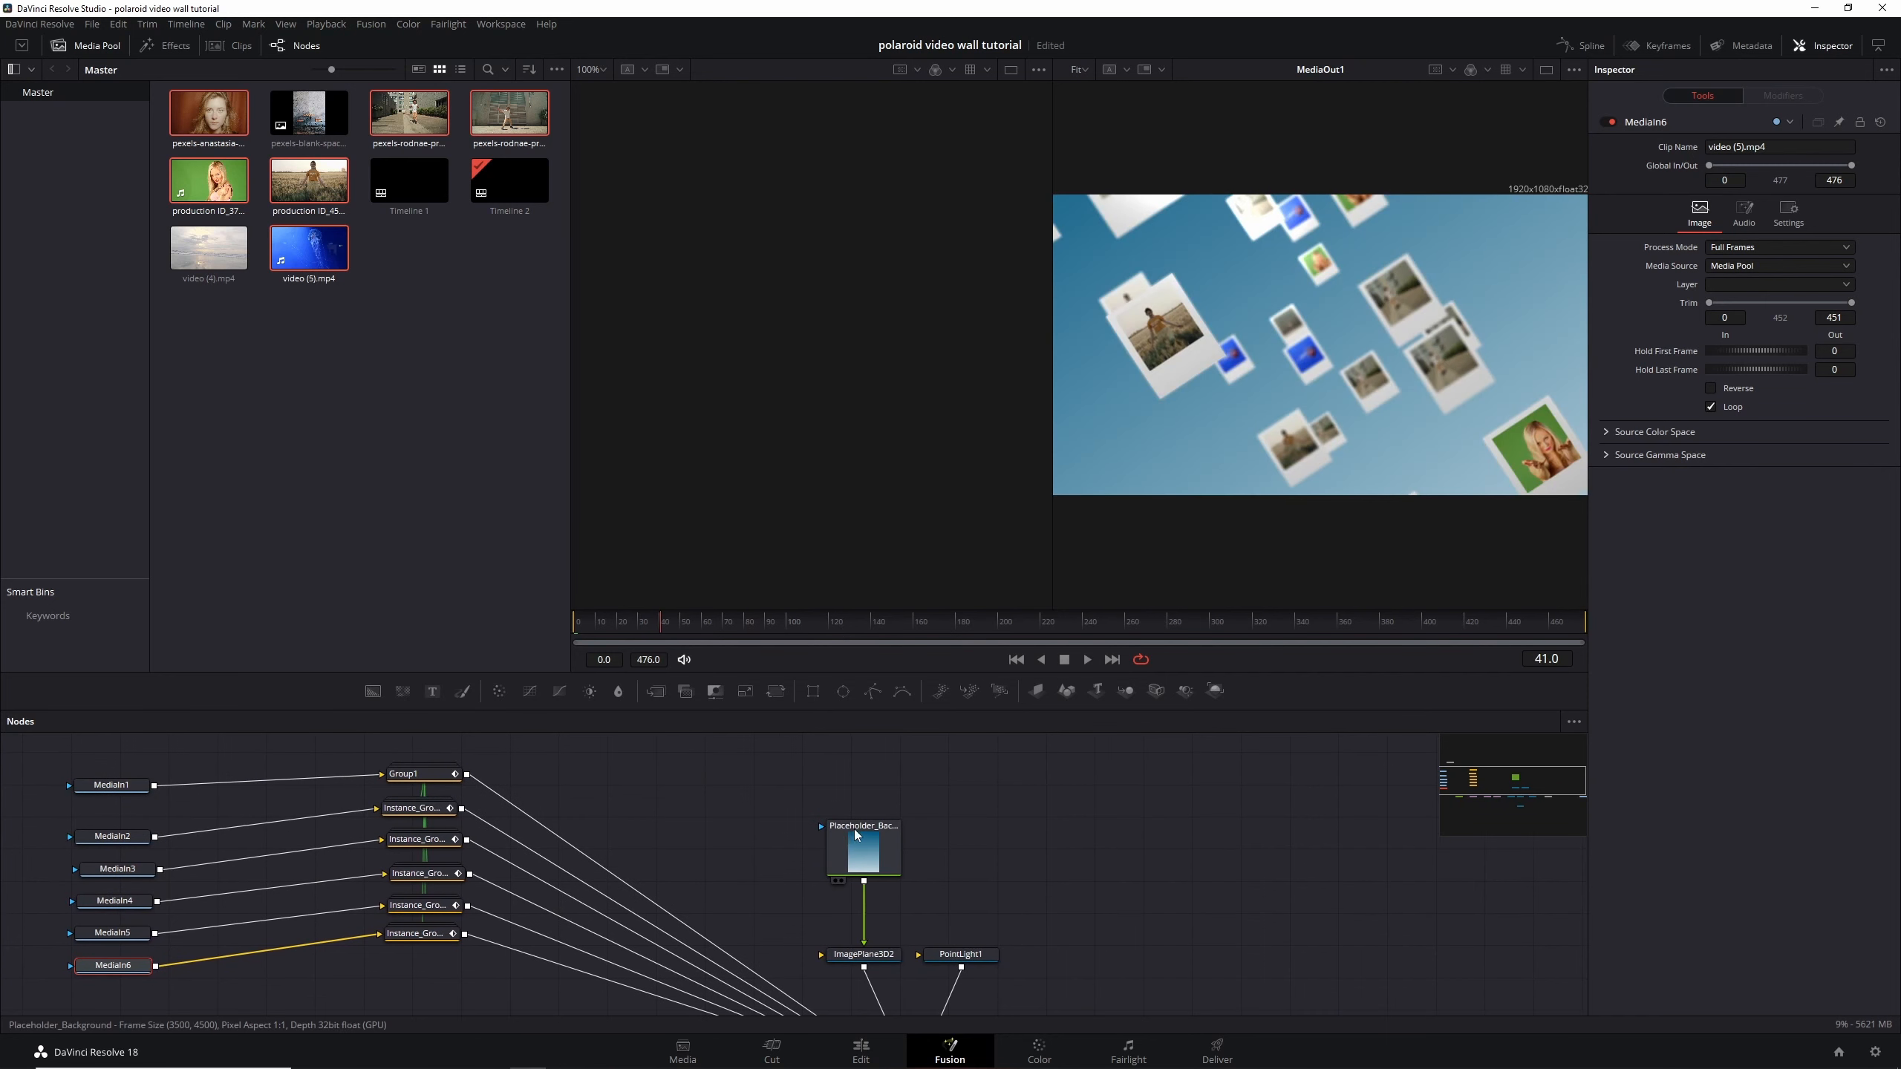
drag(857, 834, 857, 808)
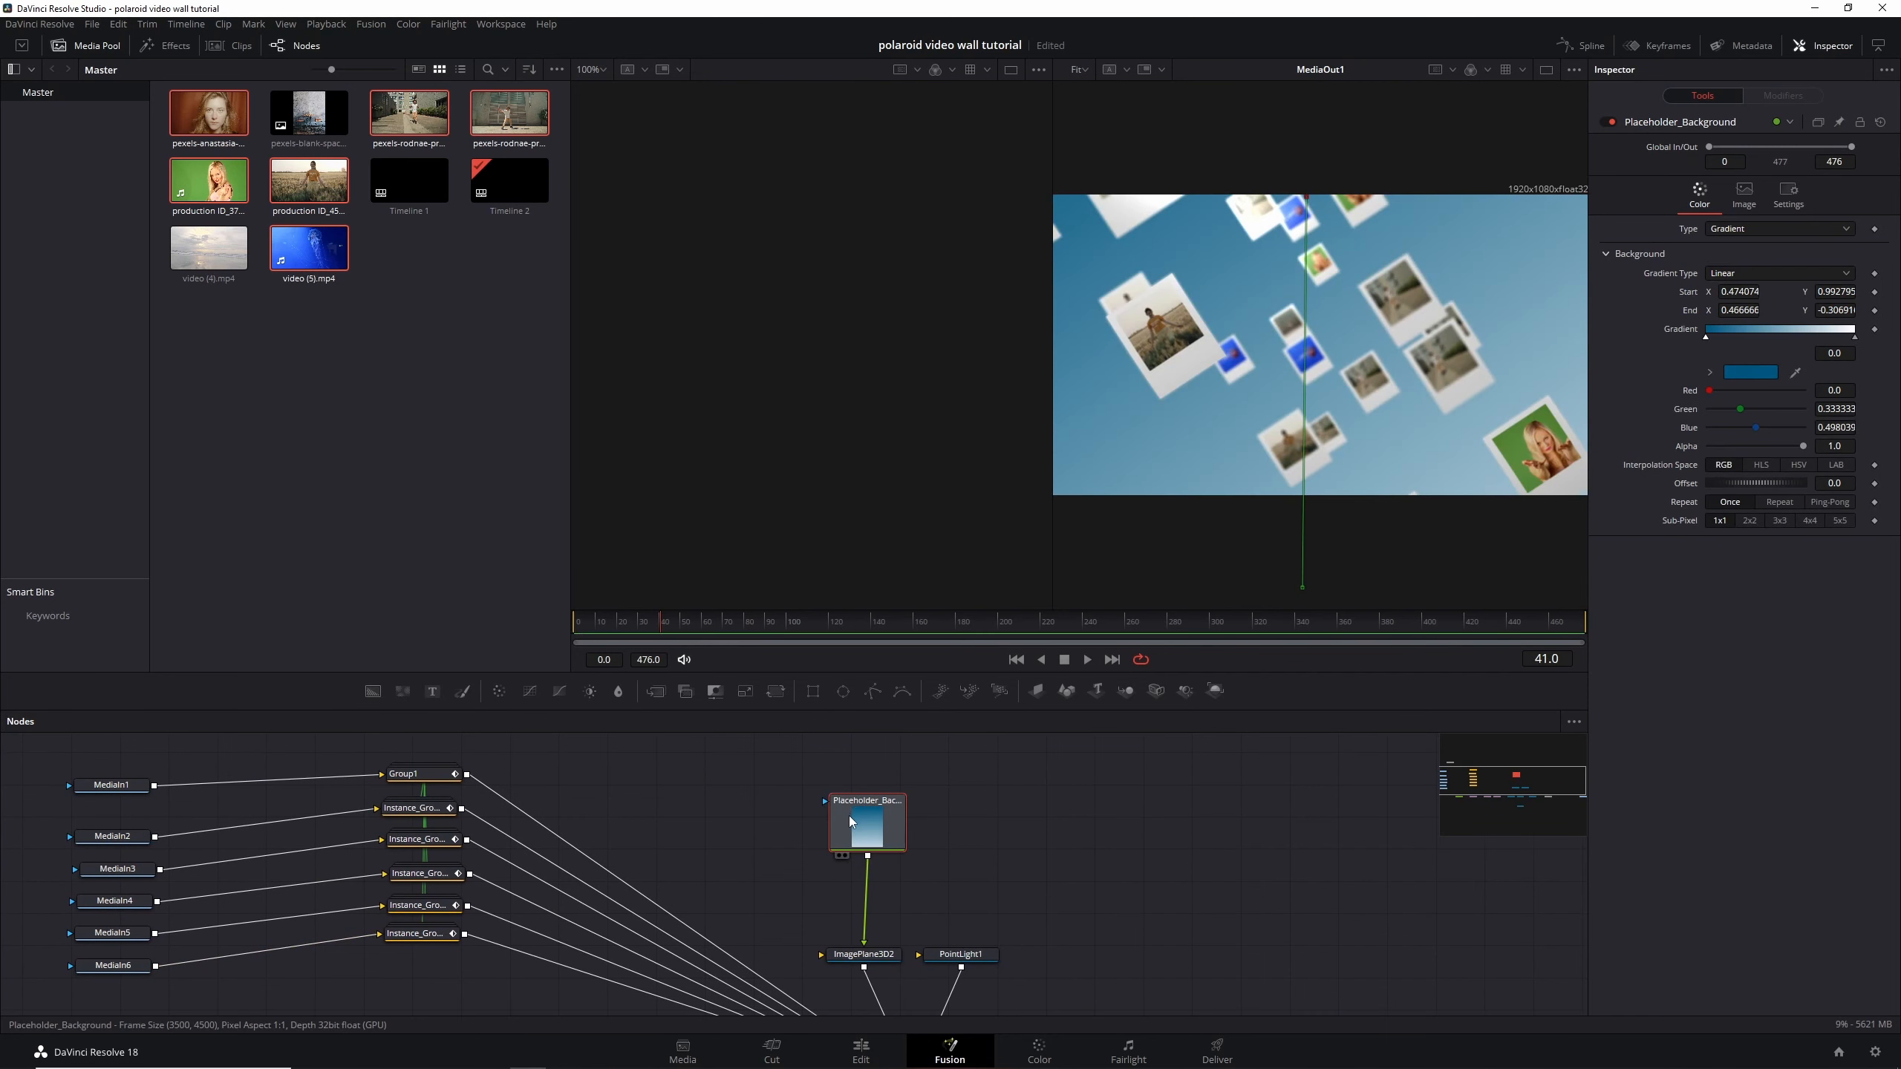
key(Delete)
drag(321, 131, 891, 950)
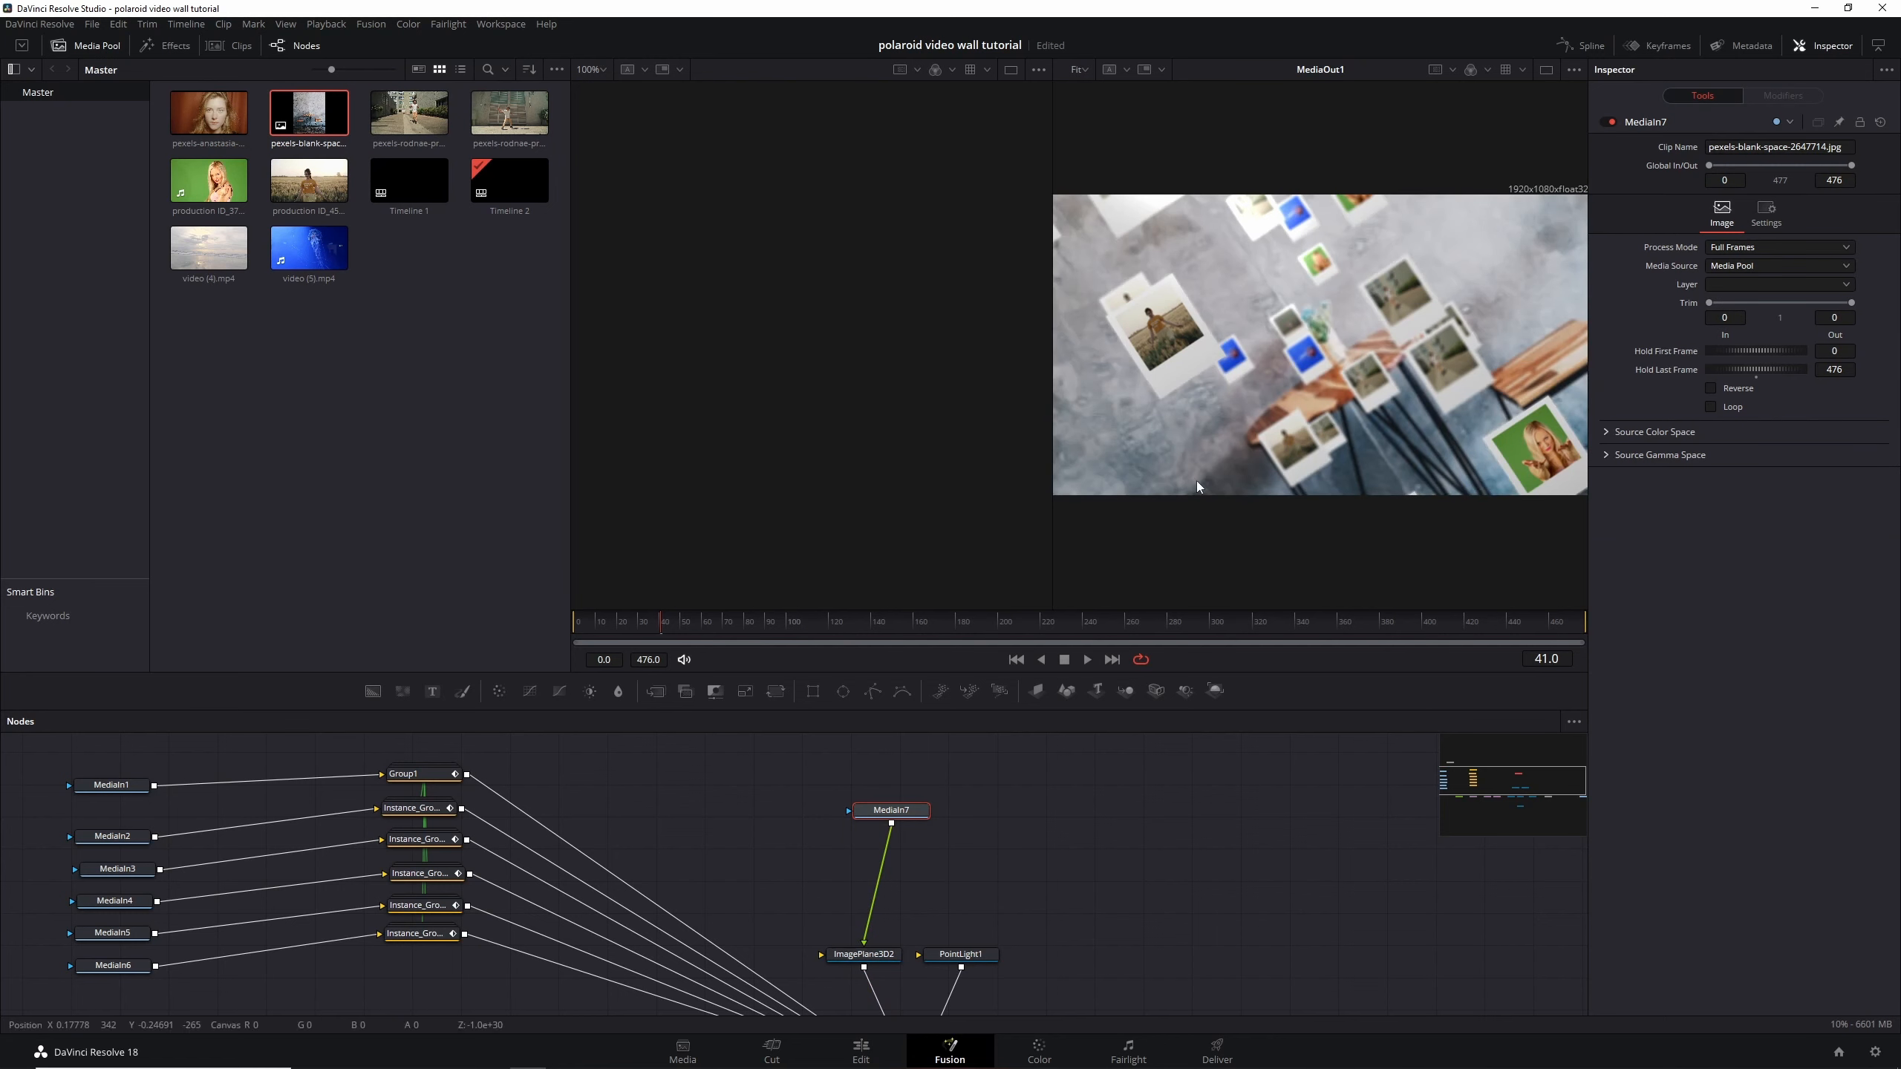
click(634, 628)
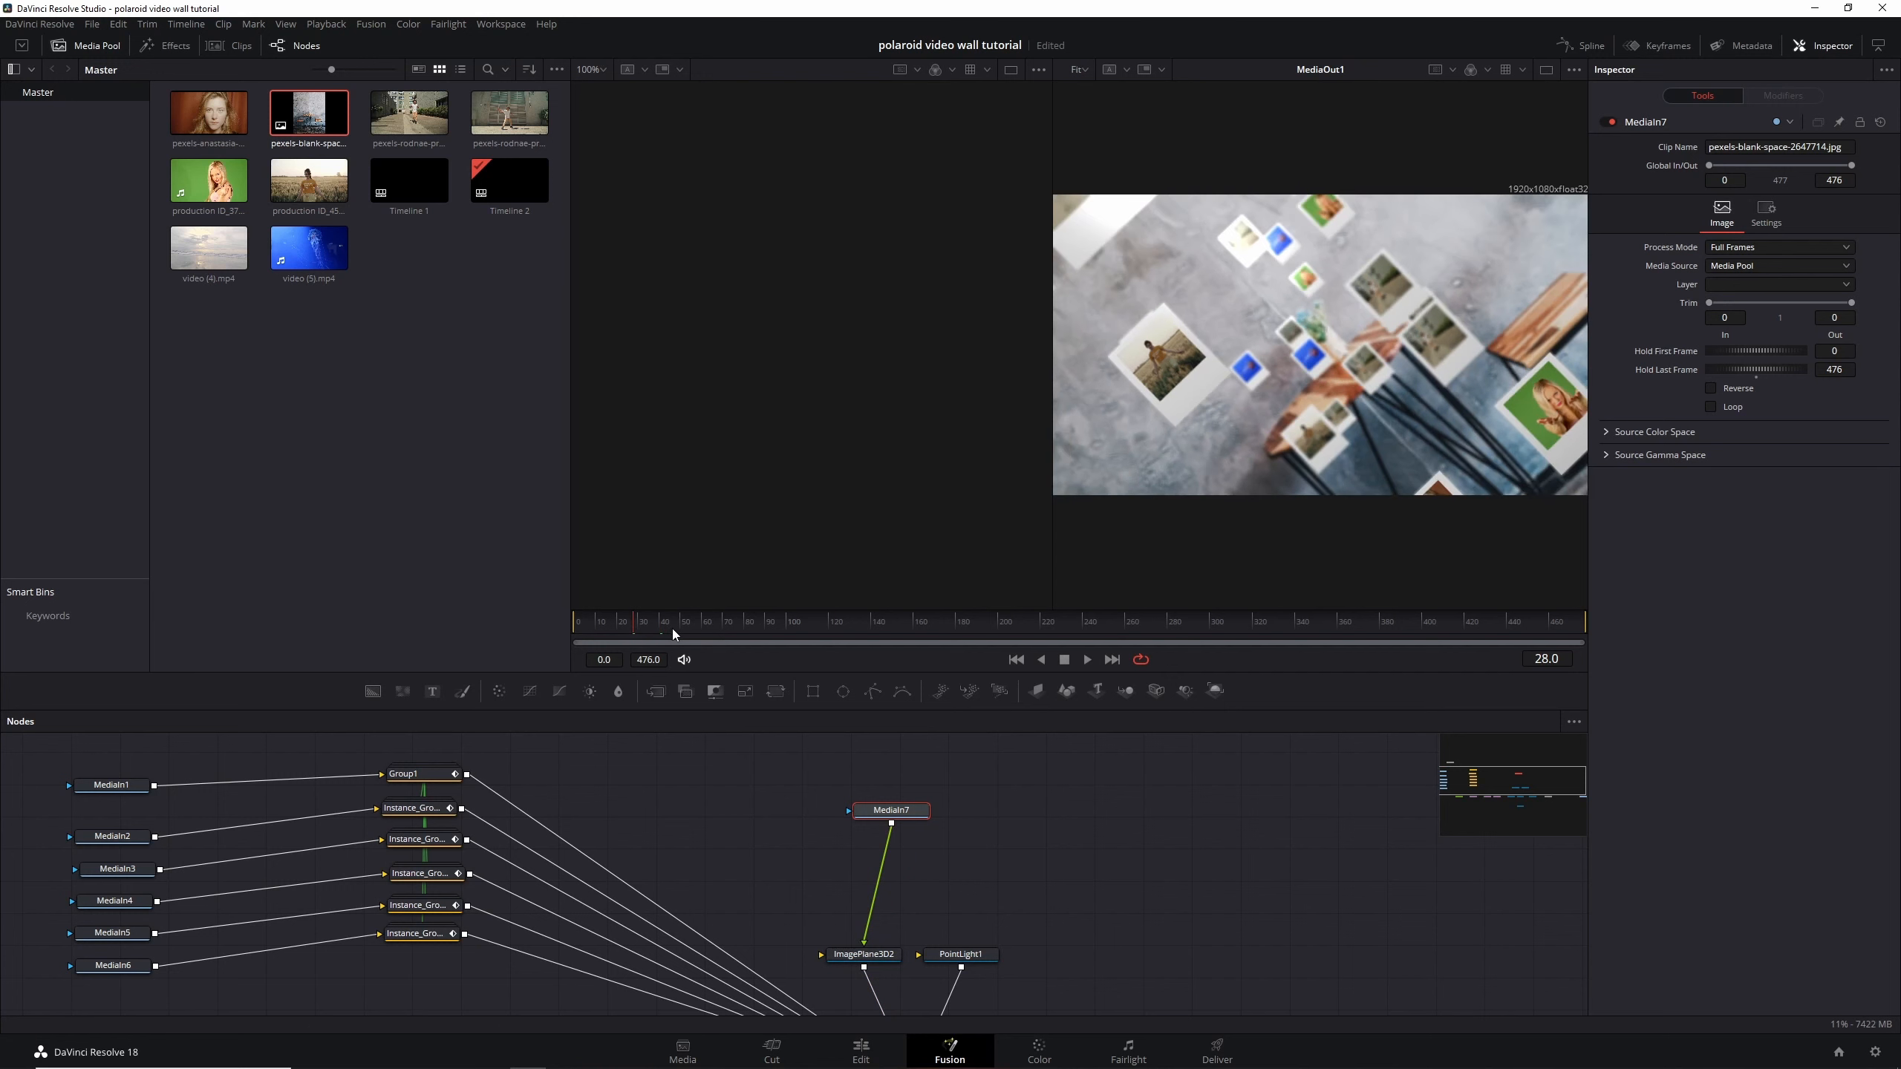
click(704, 627)
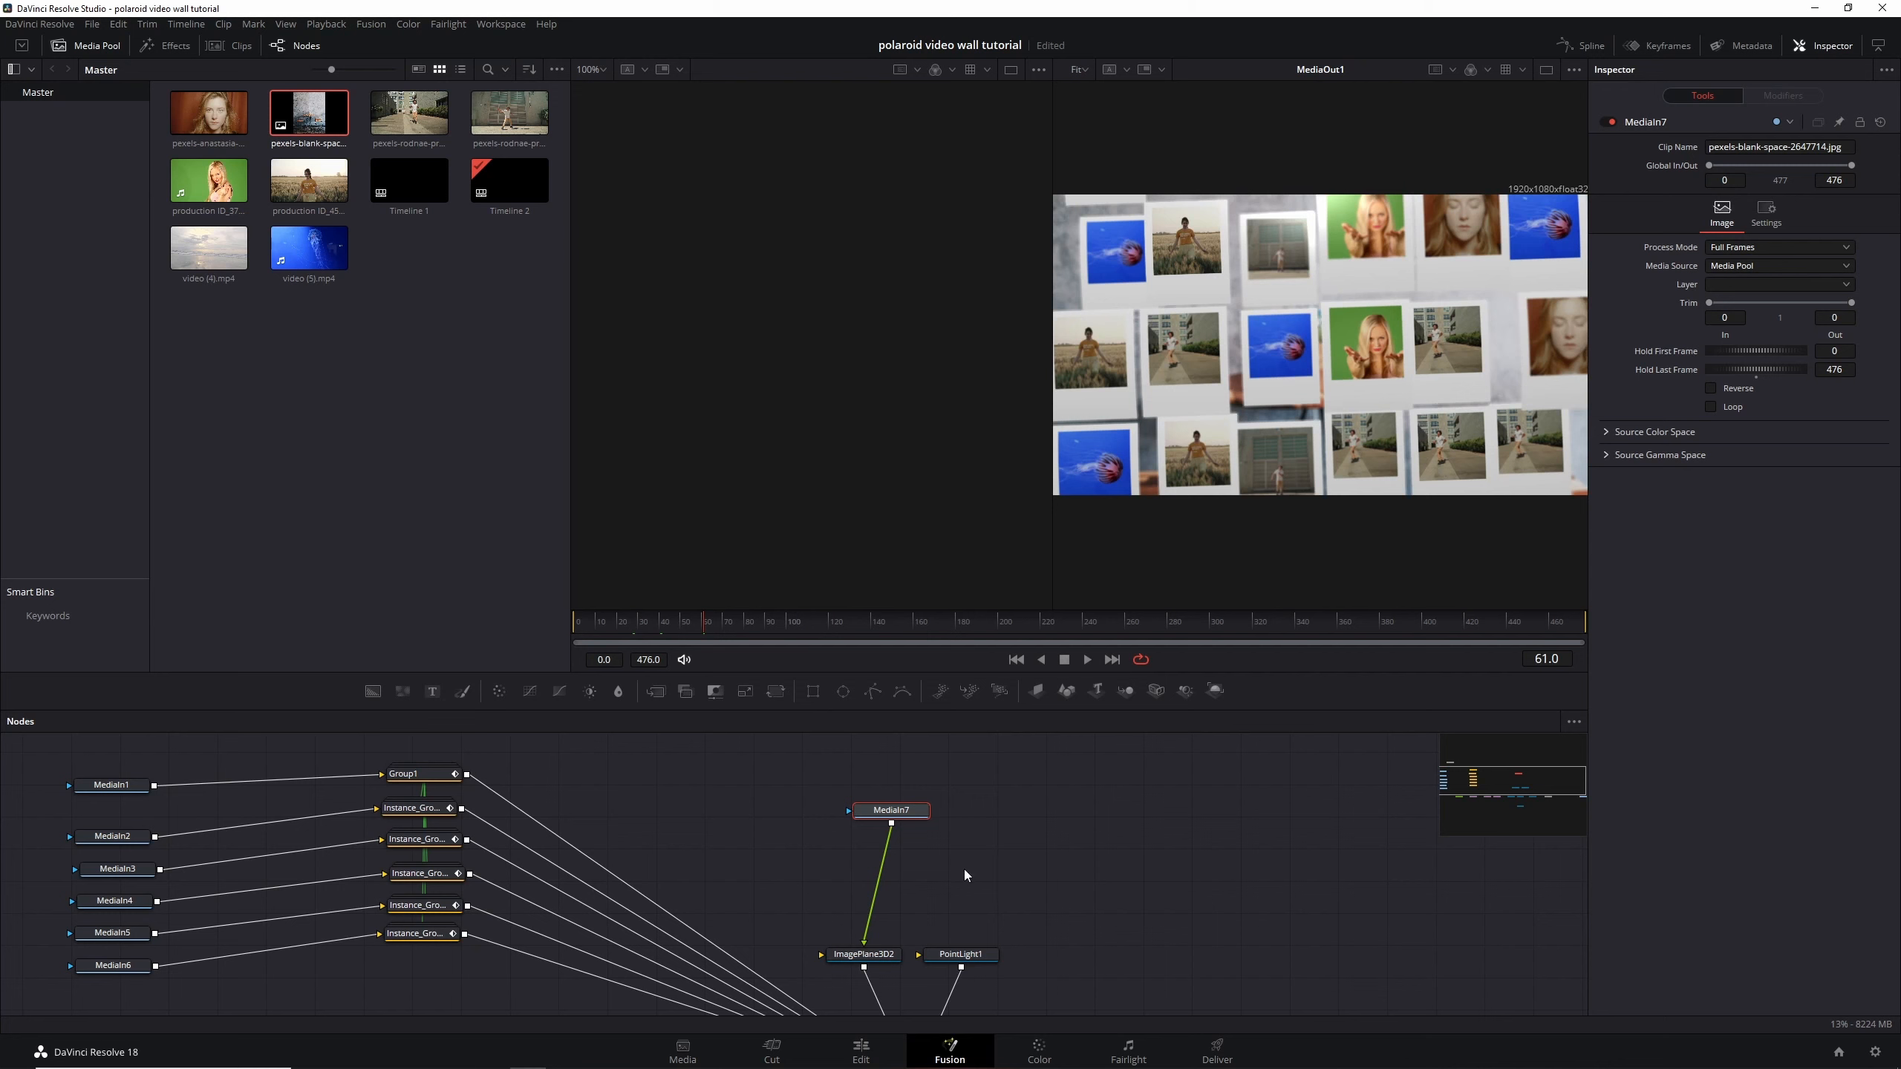
Display MediaIn7 and then Merge3D1 in the empty viewer, with Lighting enabled for the 3D scene
drag(909, 811, 763, 291)
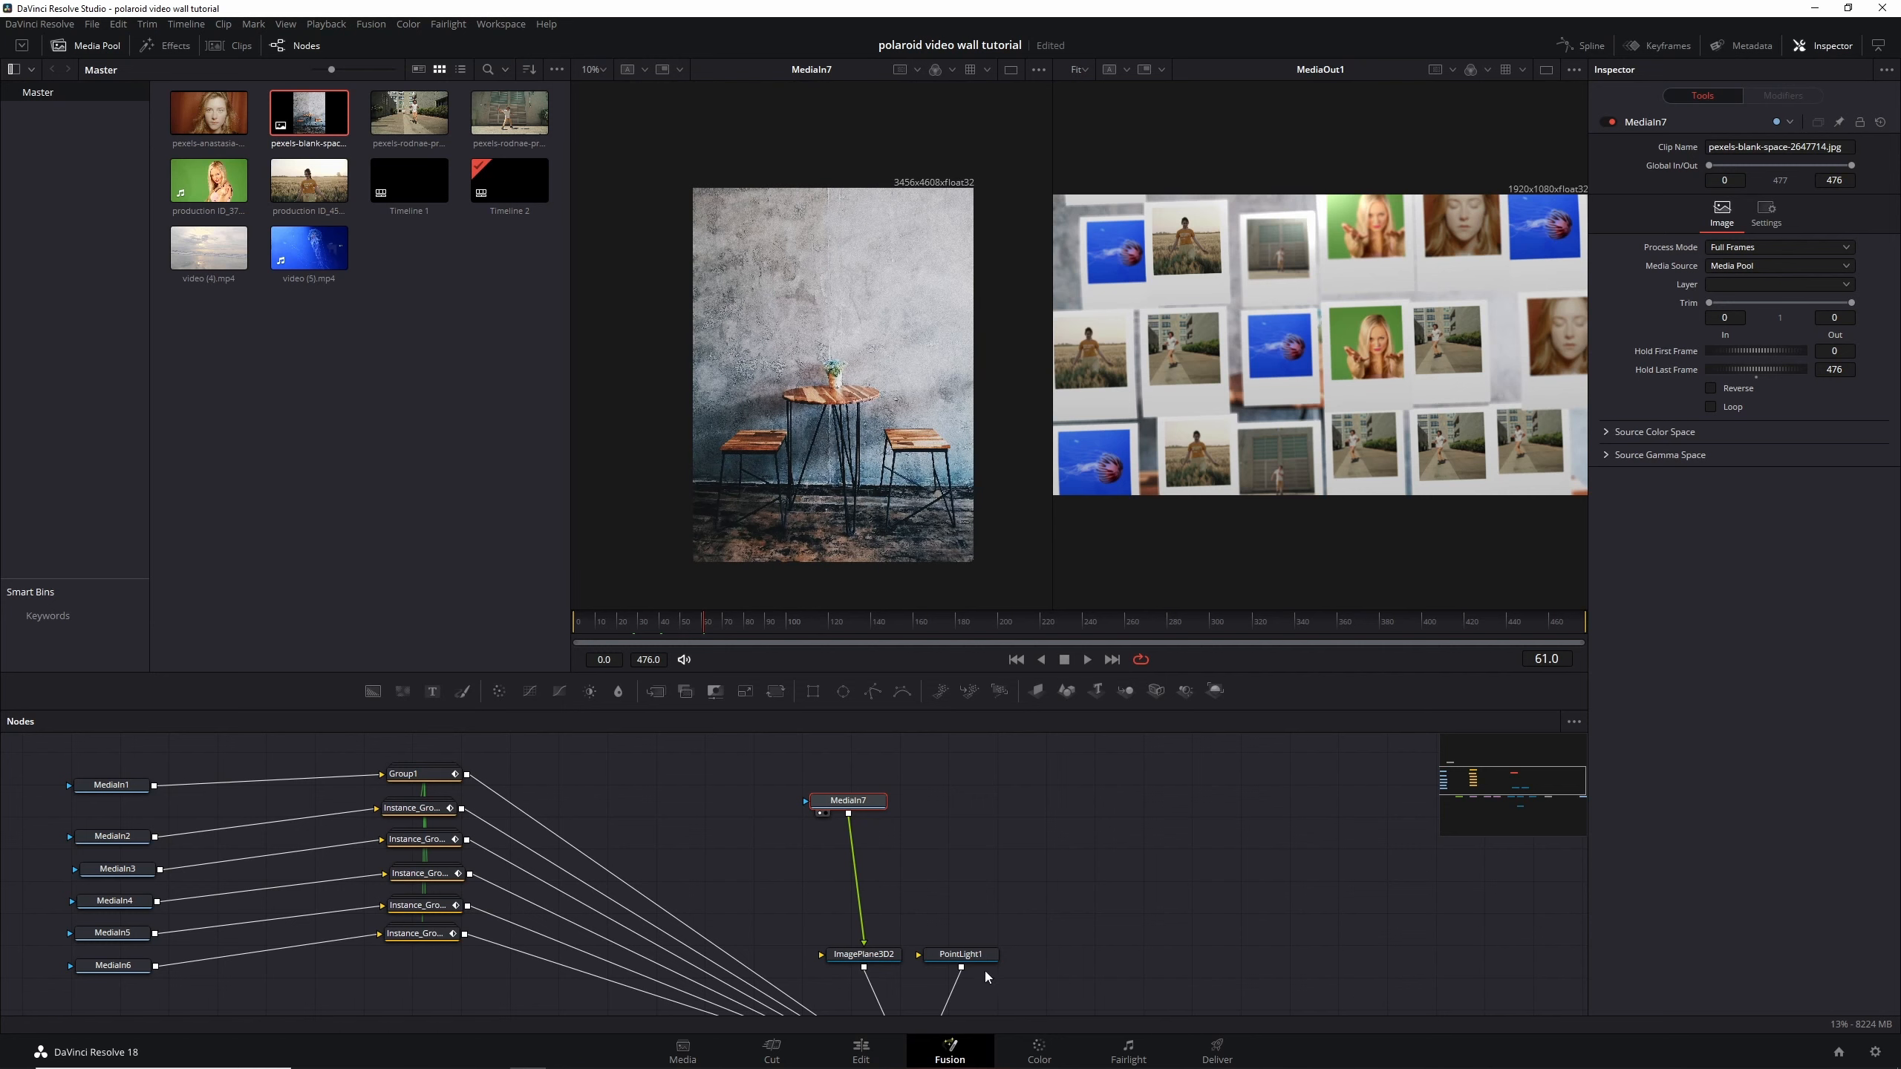
drag(1080, 913, 988, 649)
drag(821, 783, 837, 440)
scroll(838, 439, down, 2)
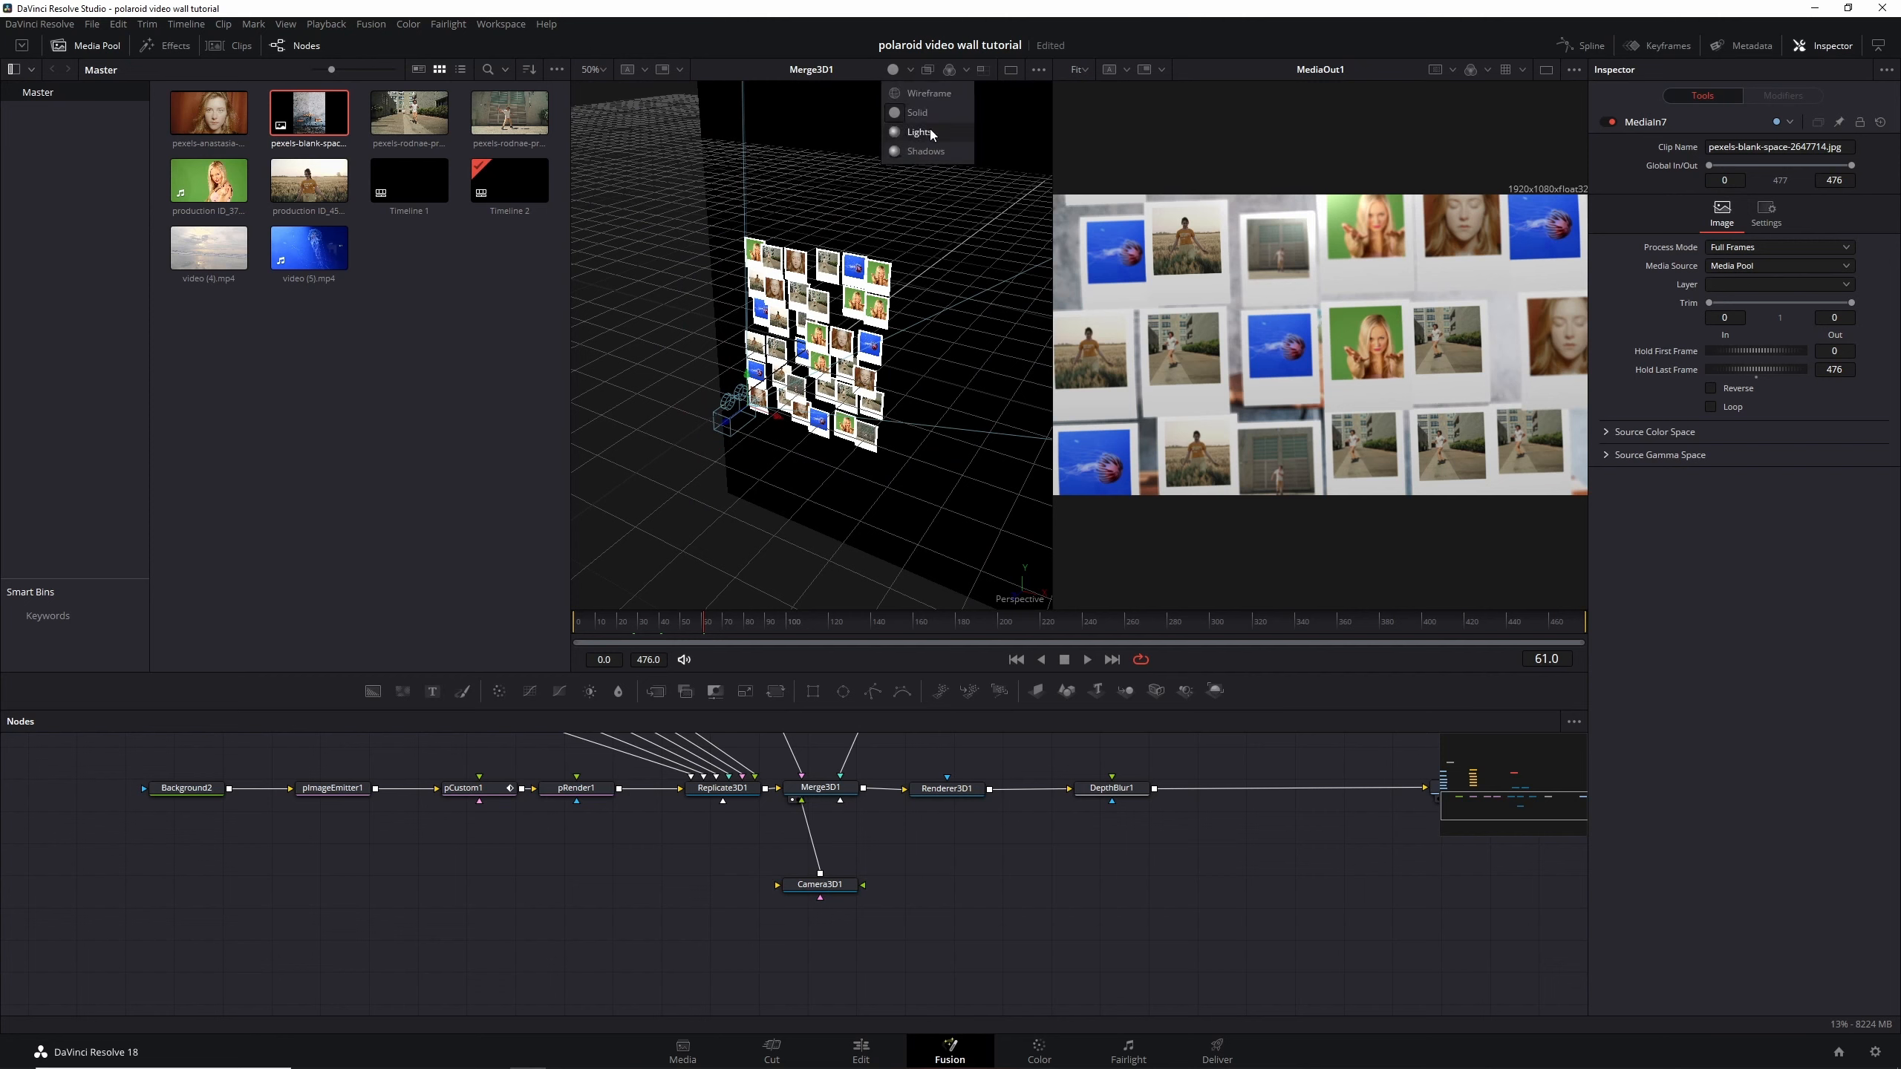
click(932, 135)
drag(945, 343, 1022, 281)
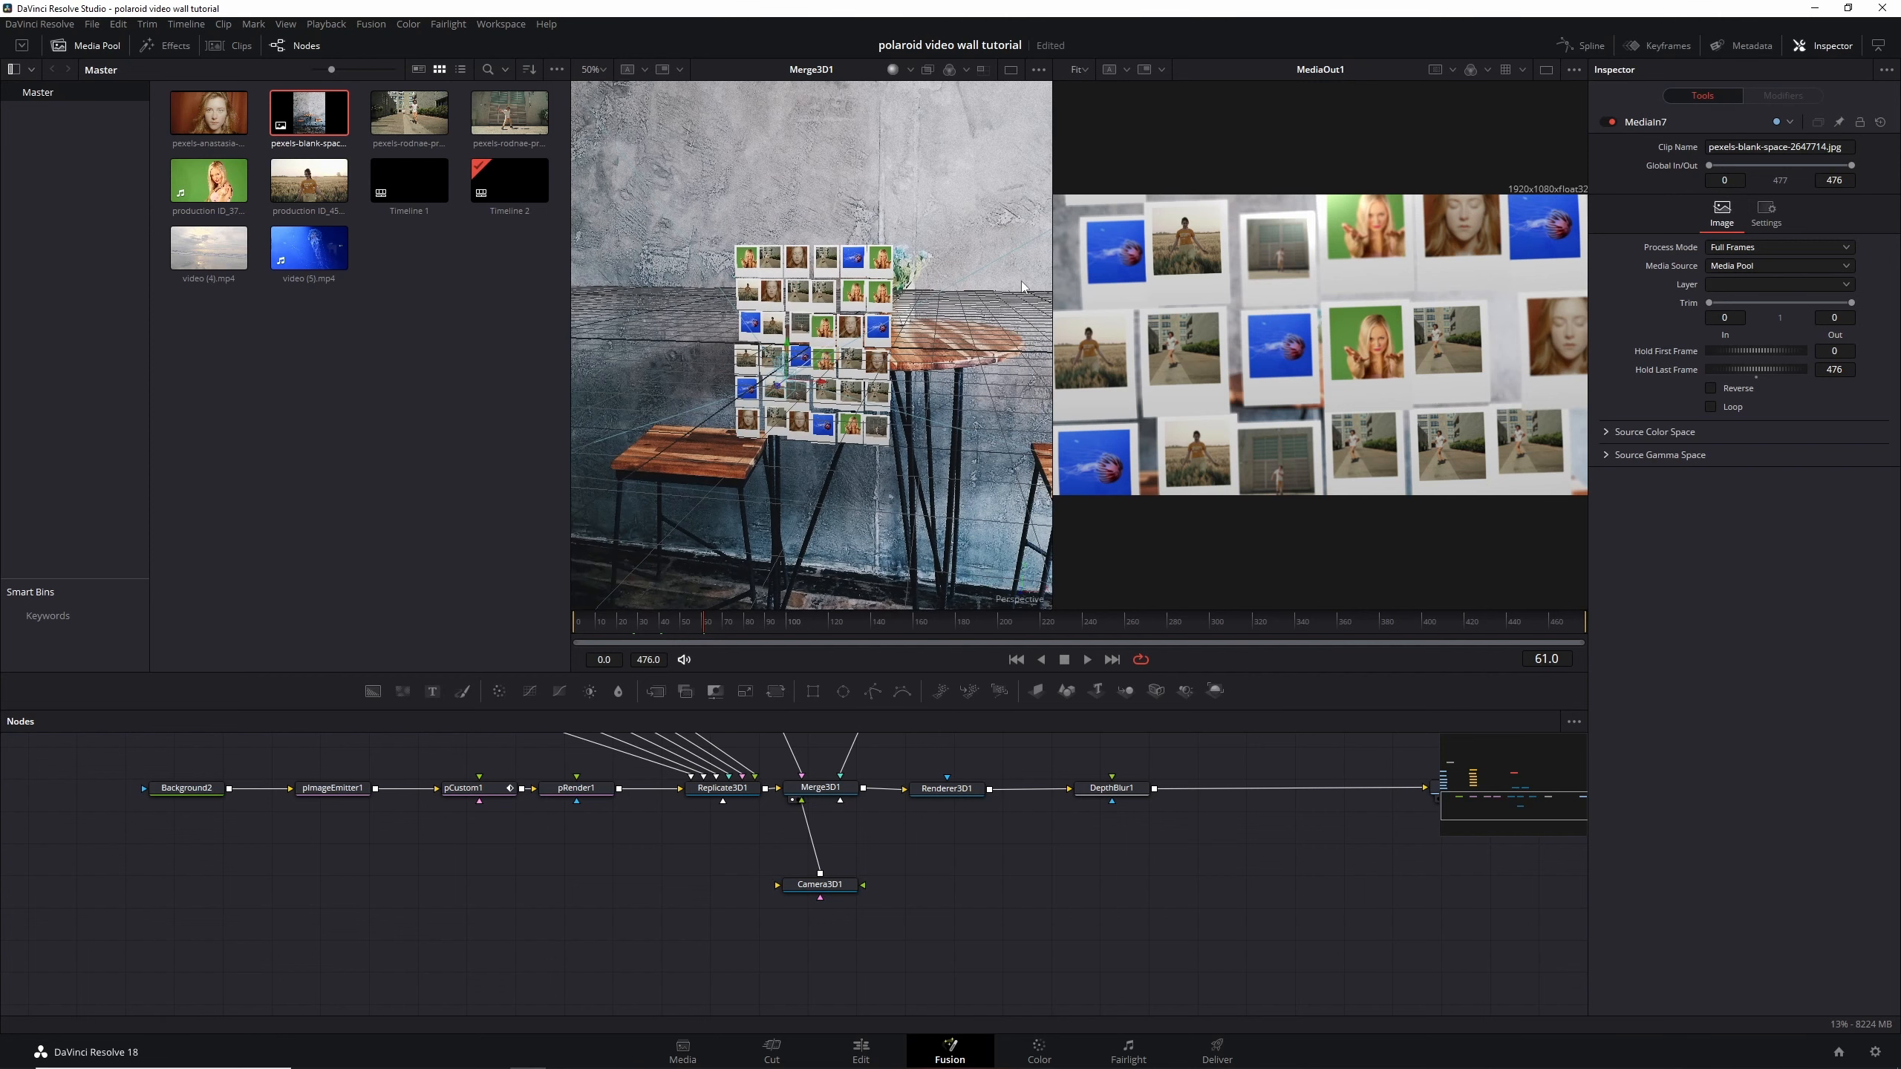
Look at the Merge3D1 scene through the camera, return to the perspective view and examine the wall from the side
right_click(1019, 598)
click(1058, 611)
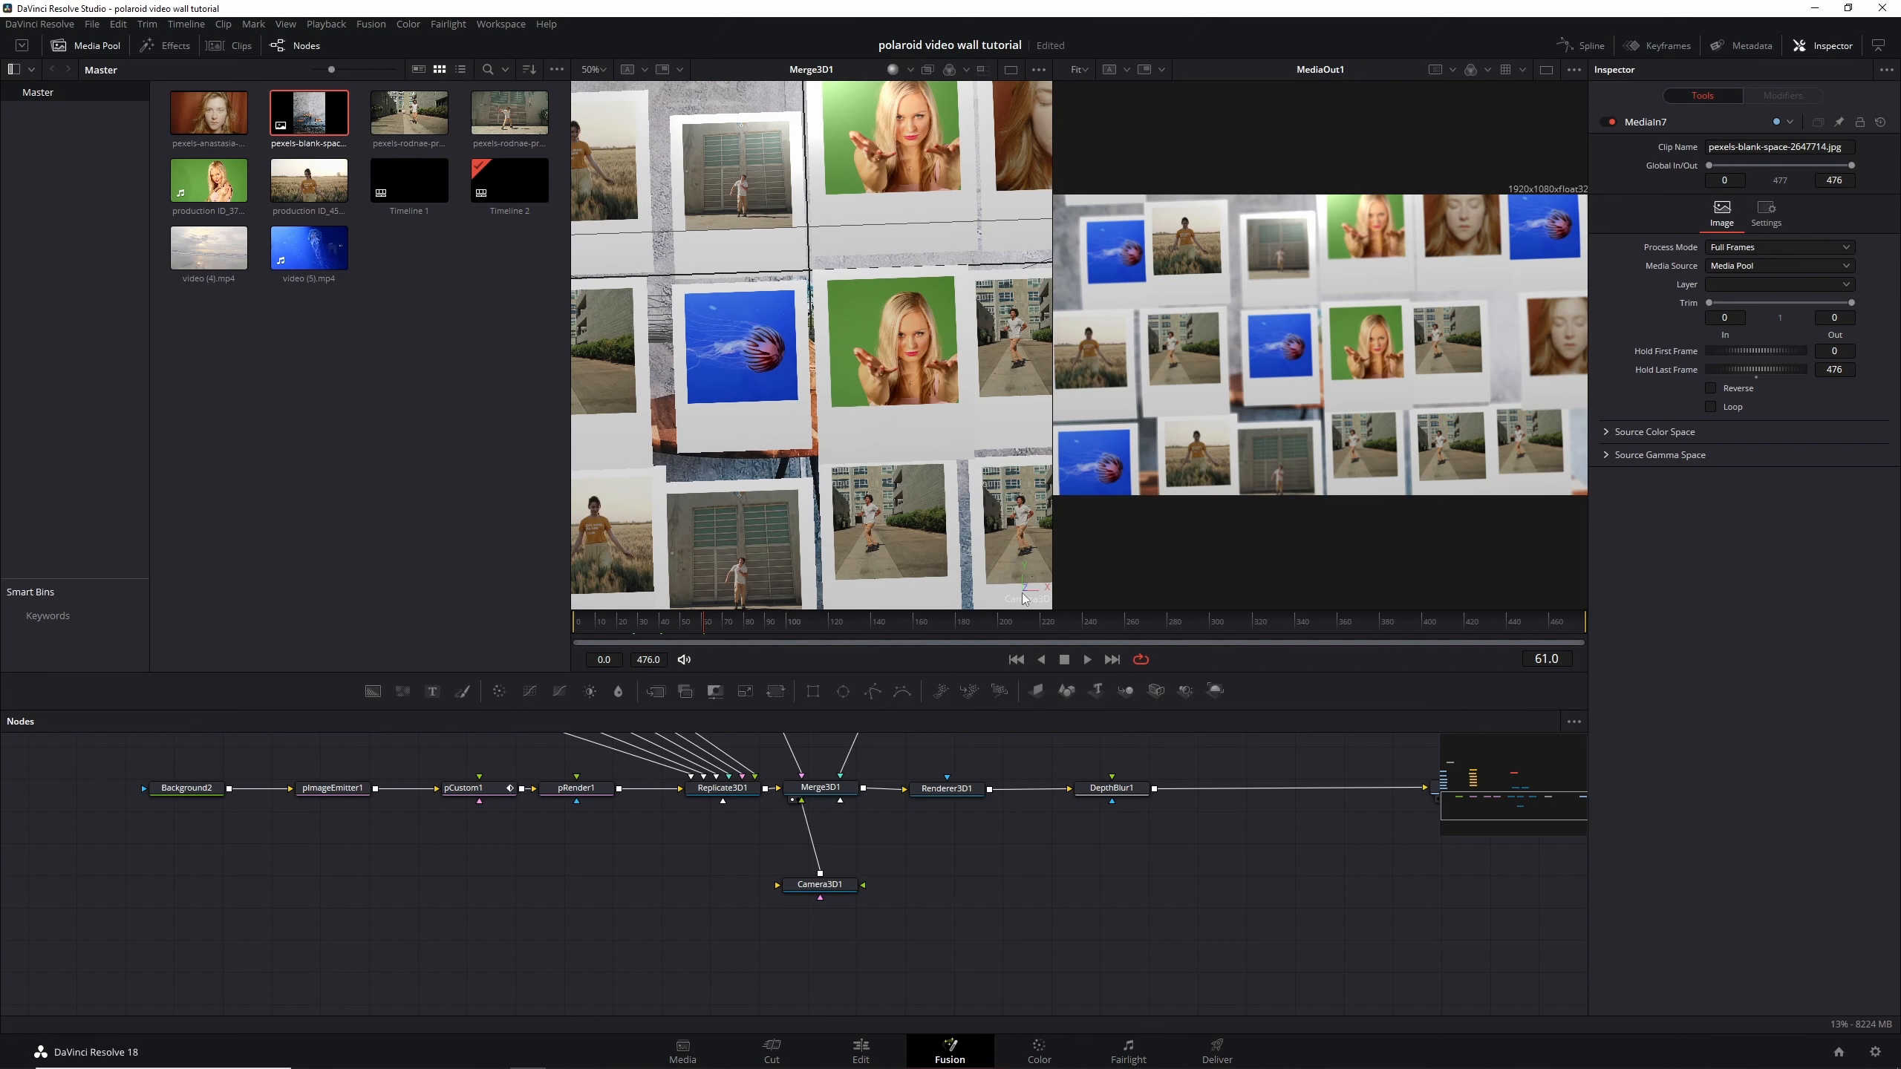
right_click(1025, 598)
click(1078, 639)
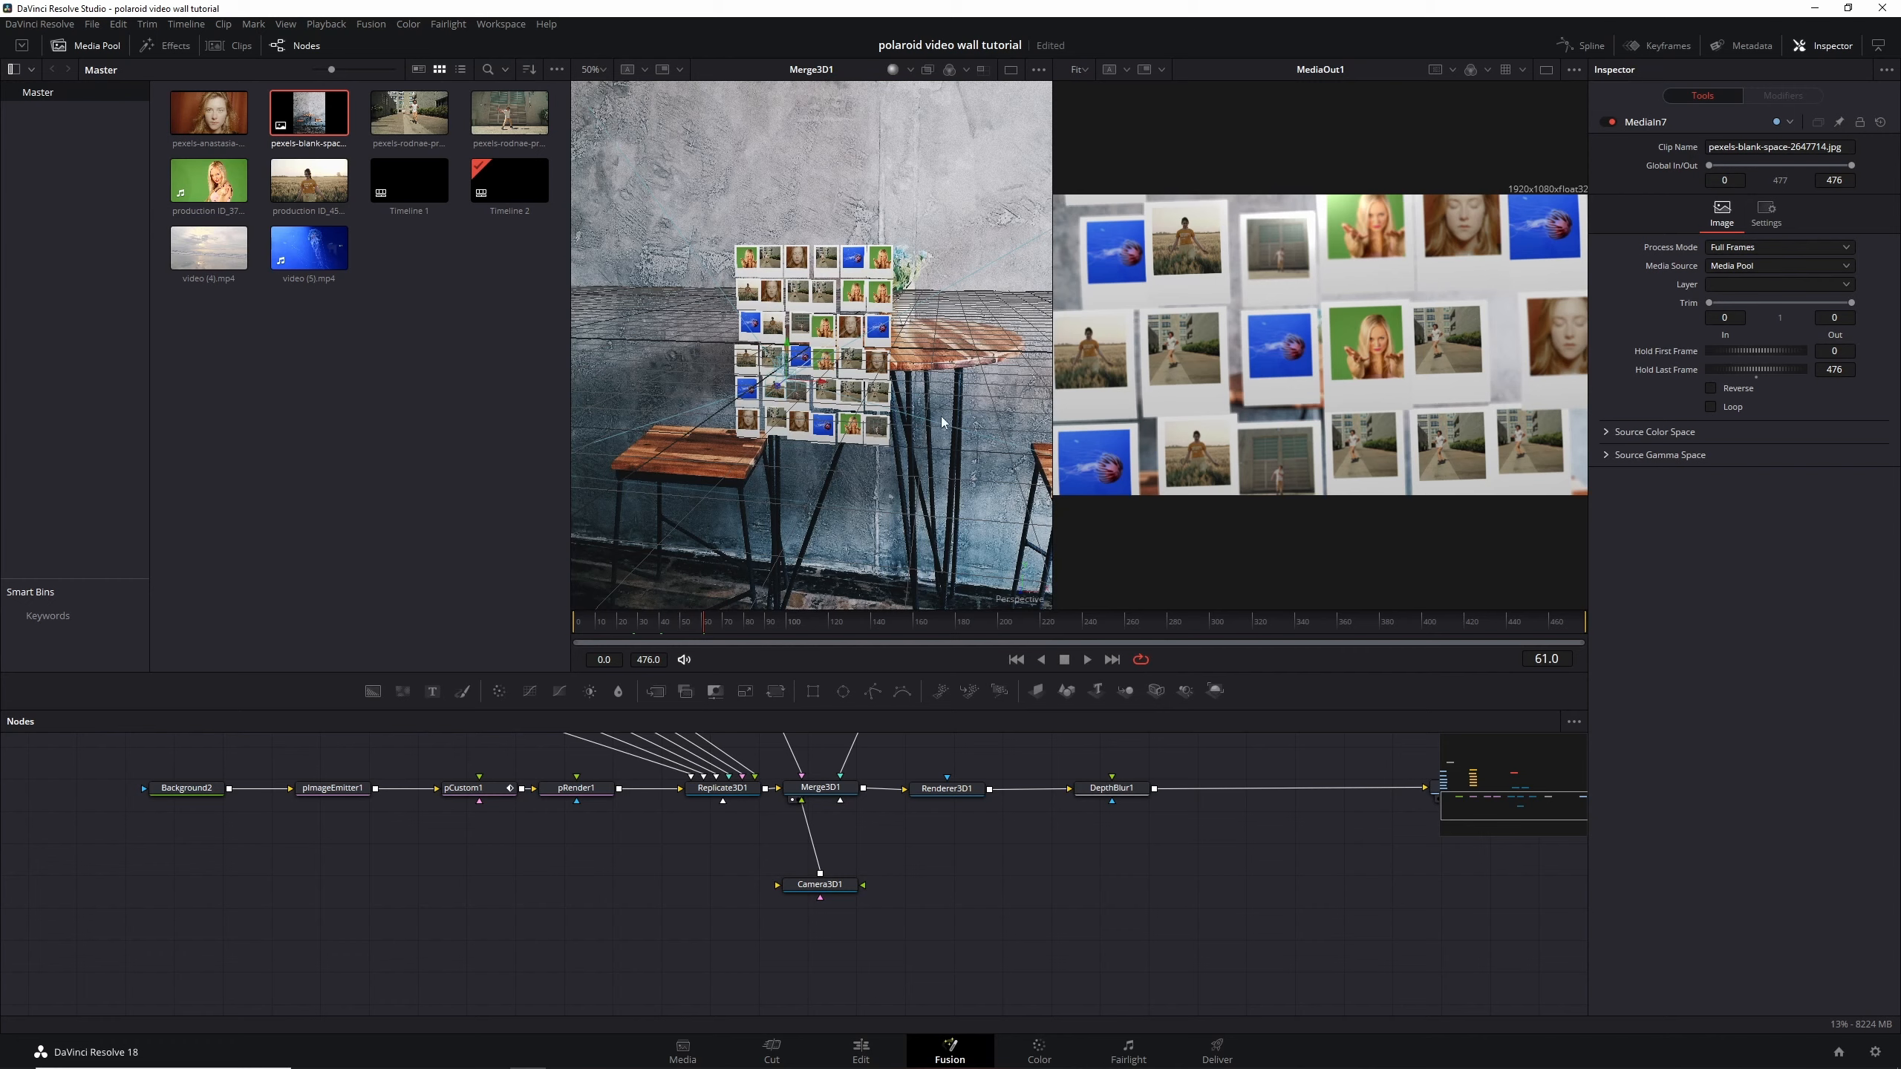
drag(942, 416, 893, 440)
scroll(893, 440, down, 4)
Display the transform settings of the ImagePlane3D2 background plane
drag(990, 763, 973, 943)
click(755, 875)
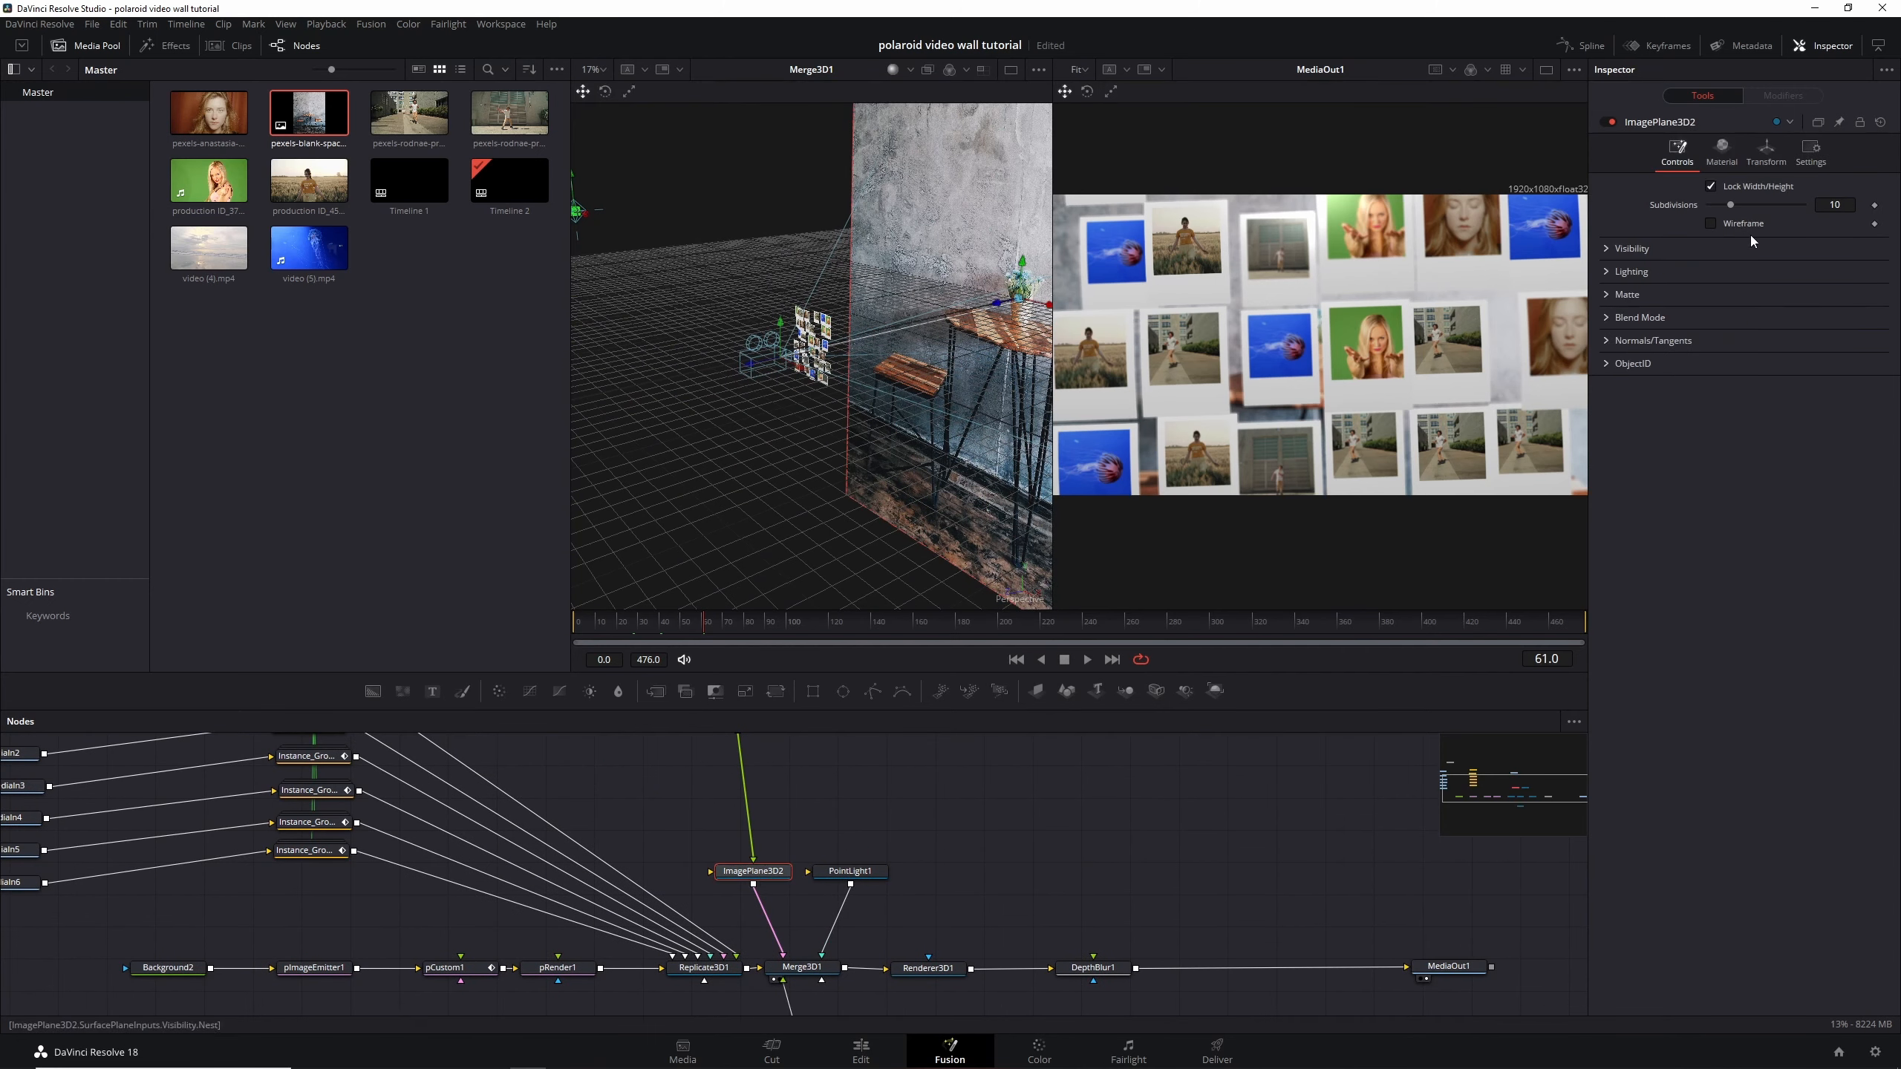
click(1764, 152)
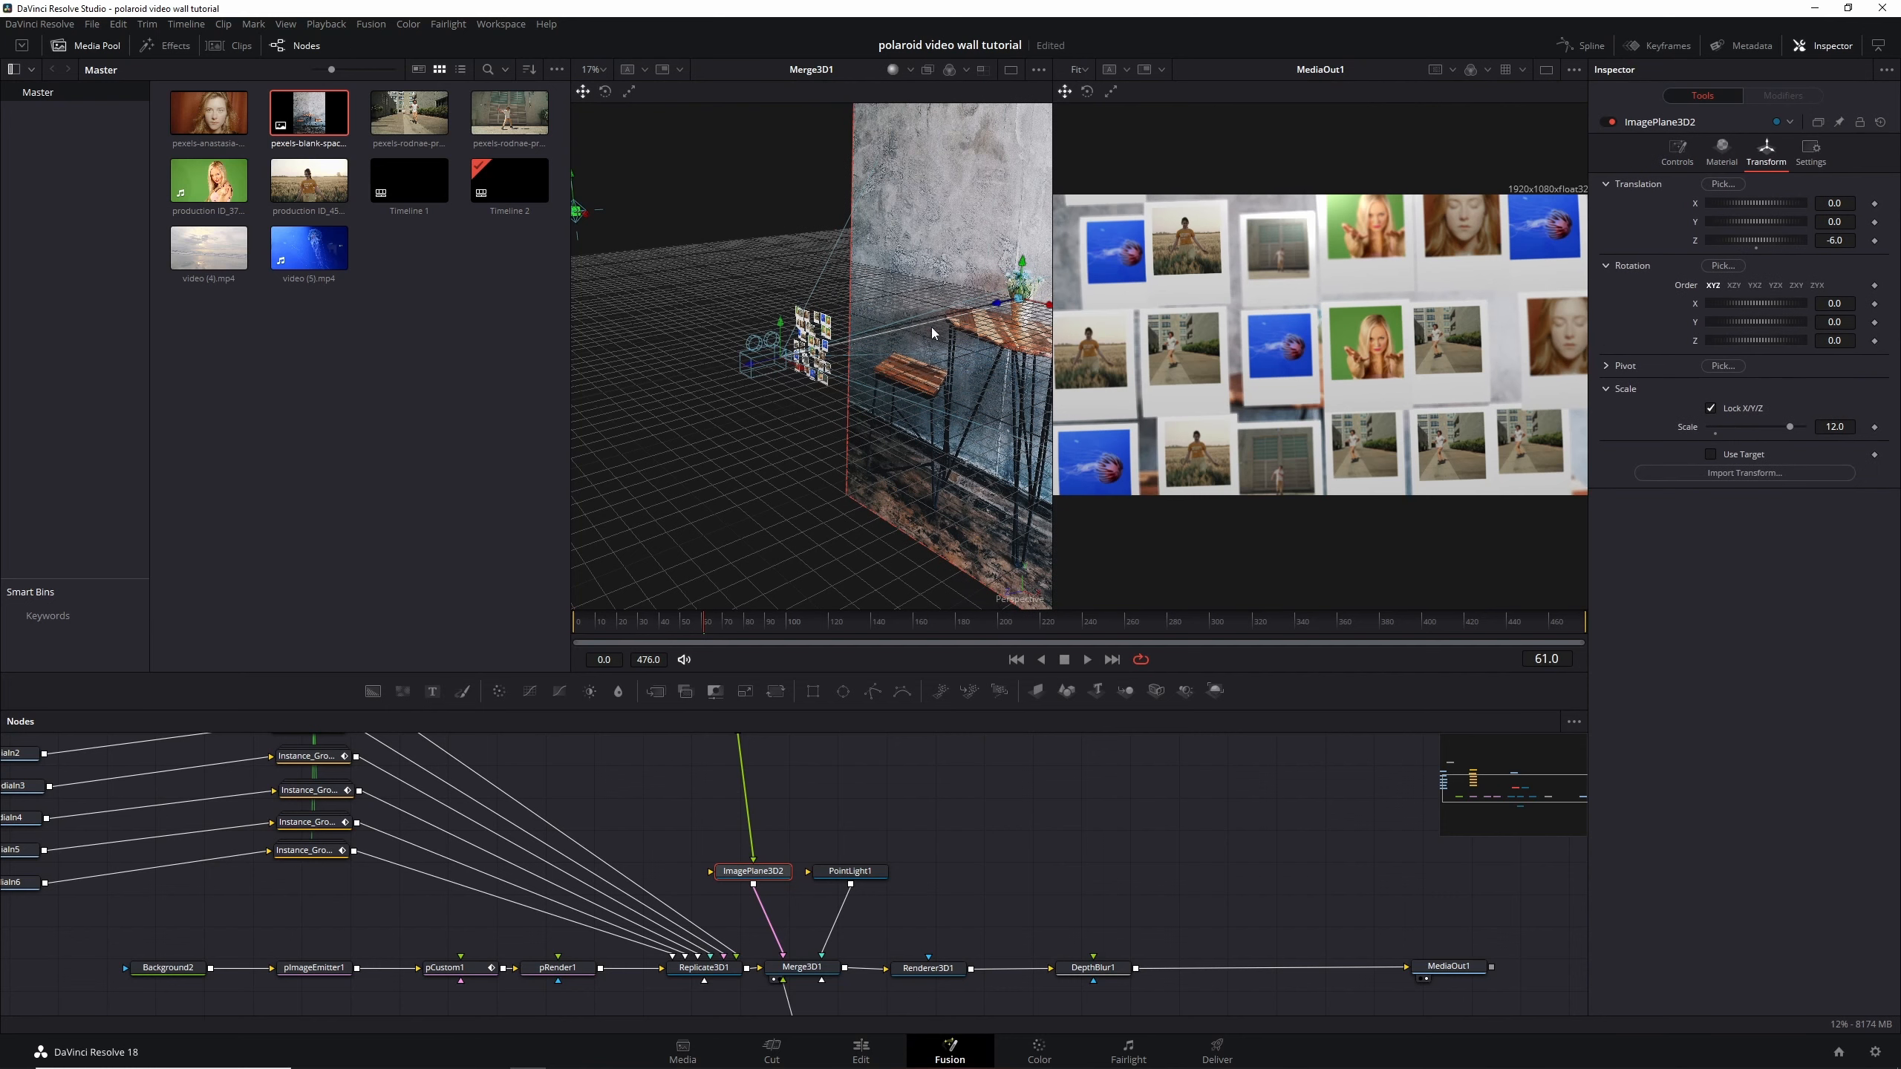
Display the Master node's controls with a closer view of the photo wall in the 3D scene
drag(1029, 828, 1324, 882)
drag(895, 797, 993, 926)
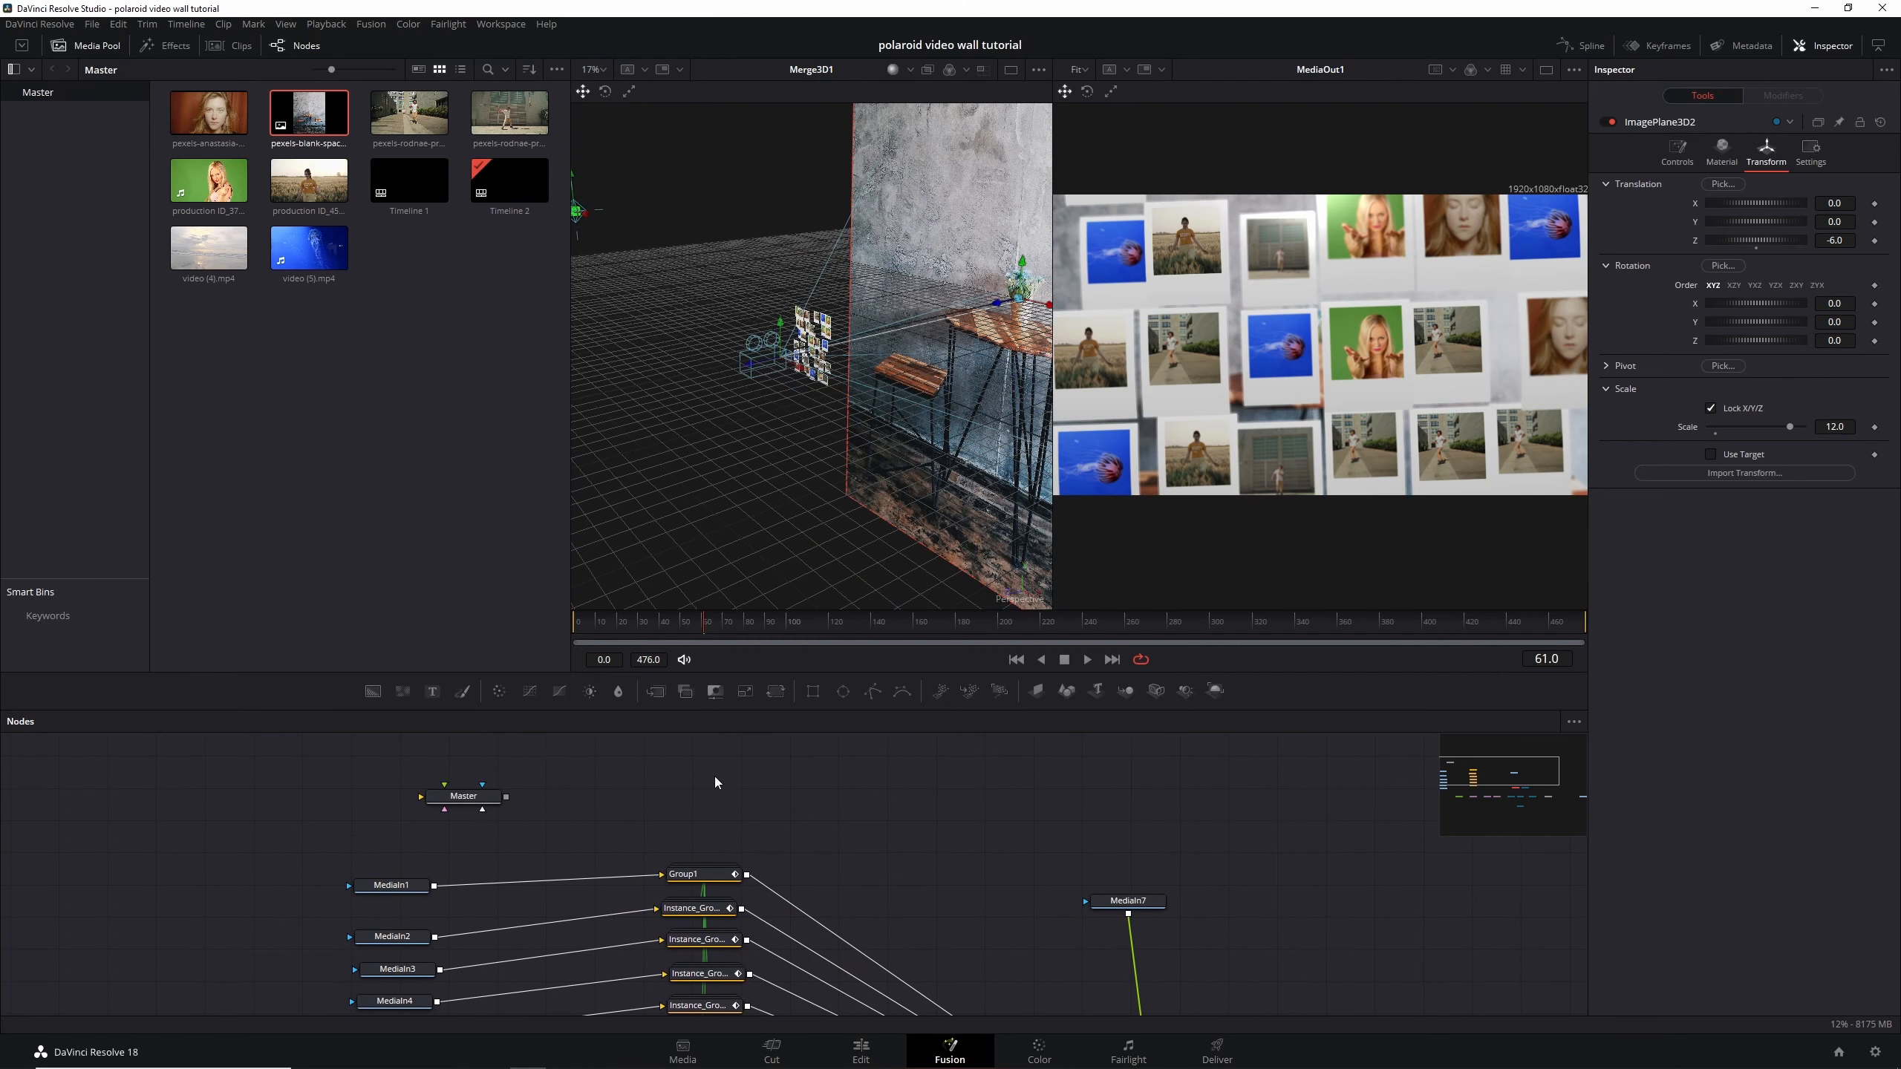
click(470, 796)
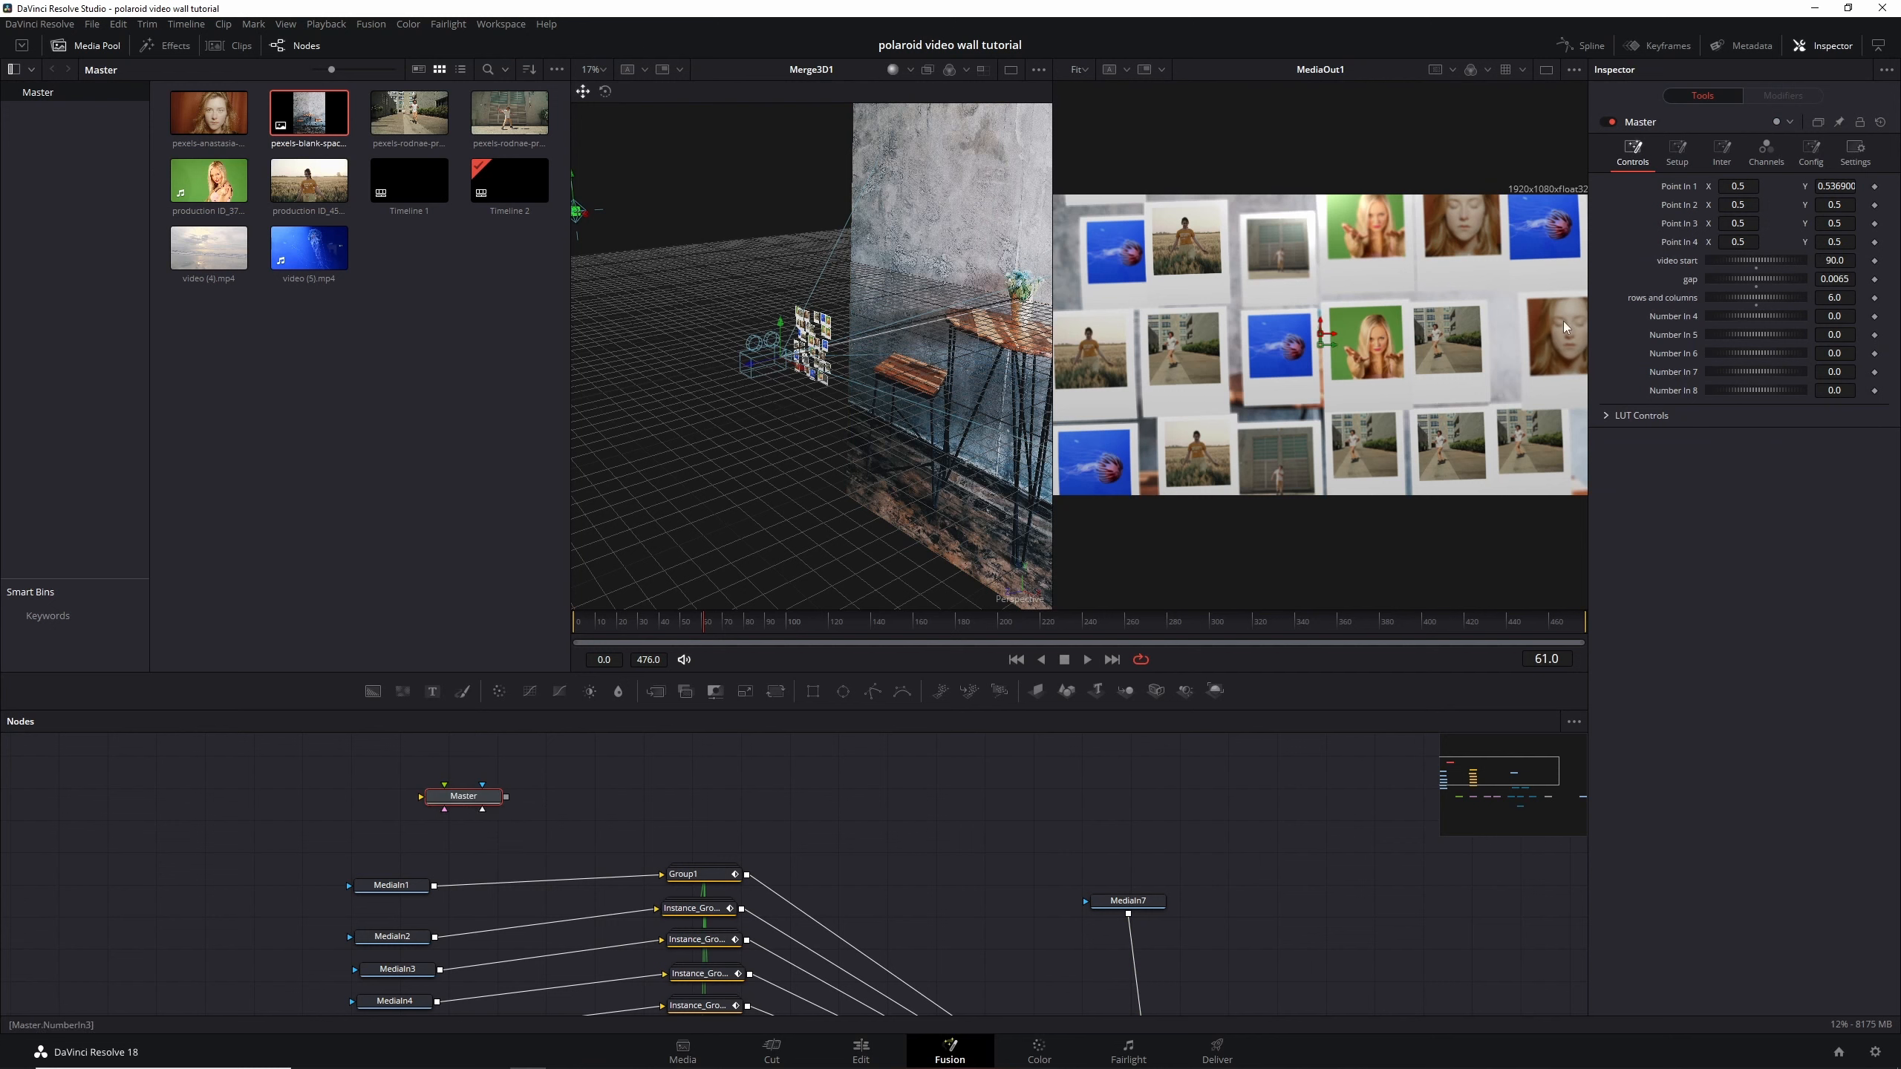
scroll(826, 389, up, 5)
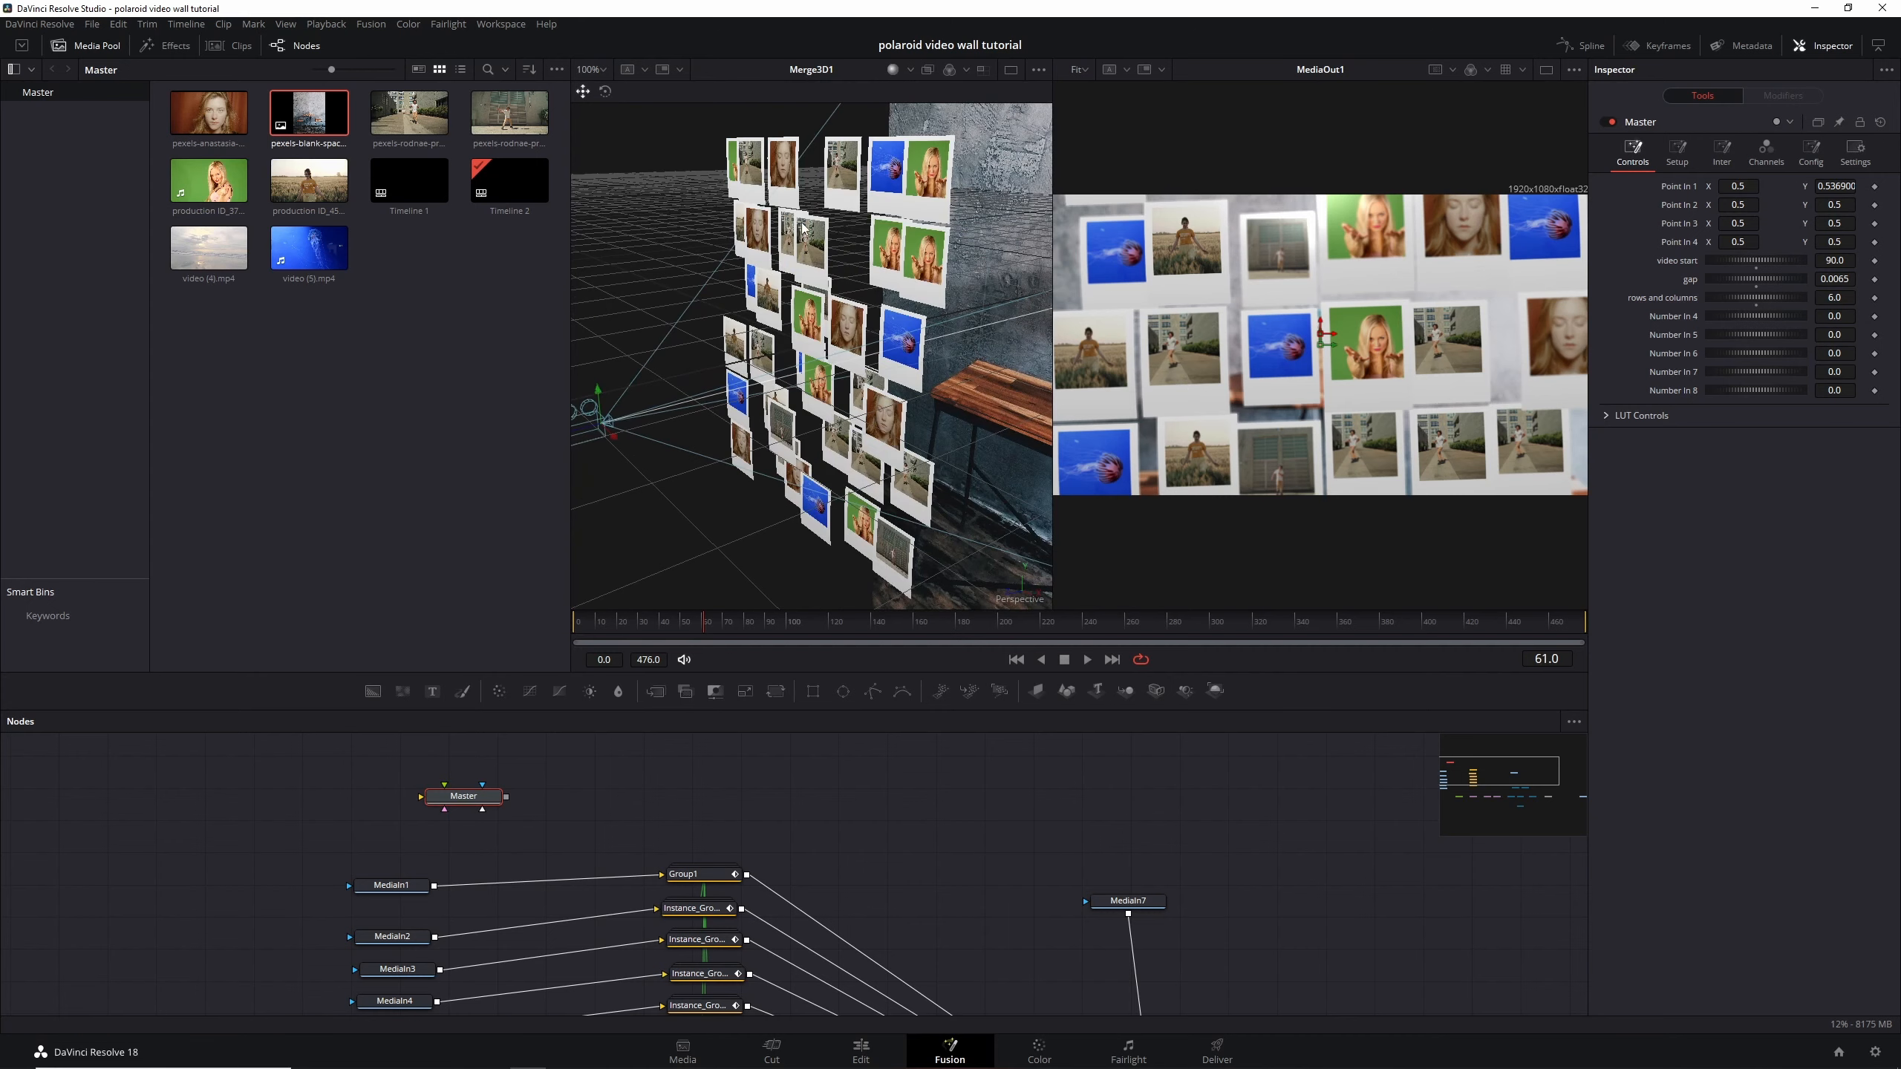
Set the Master node's rows and columns to 4
click(1835, 297)
text(4)
key(Return)
Set the Master node's rows and columns to 10 and examine the gaps between the photos at frame 89
click(1835, 298)
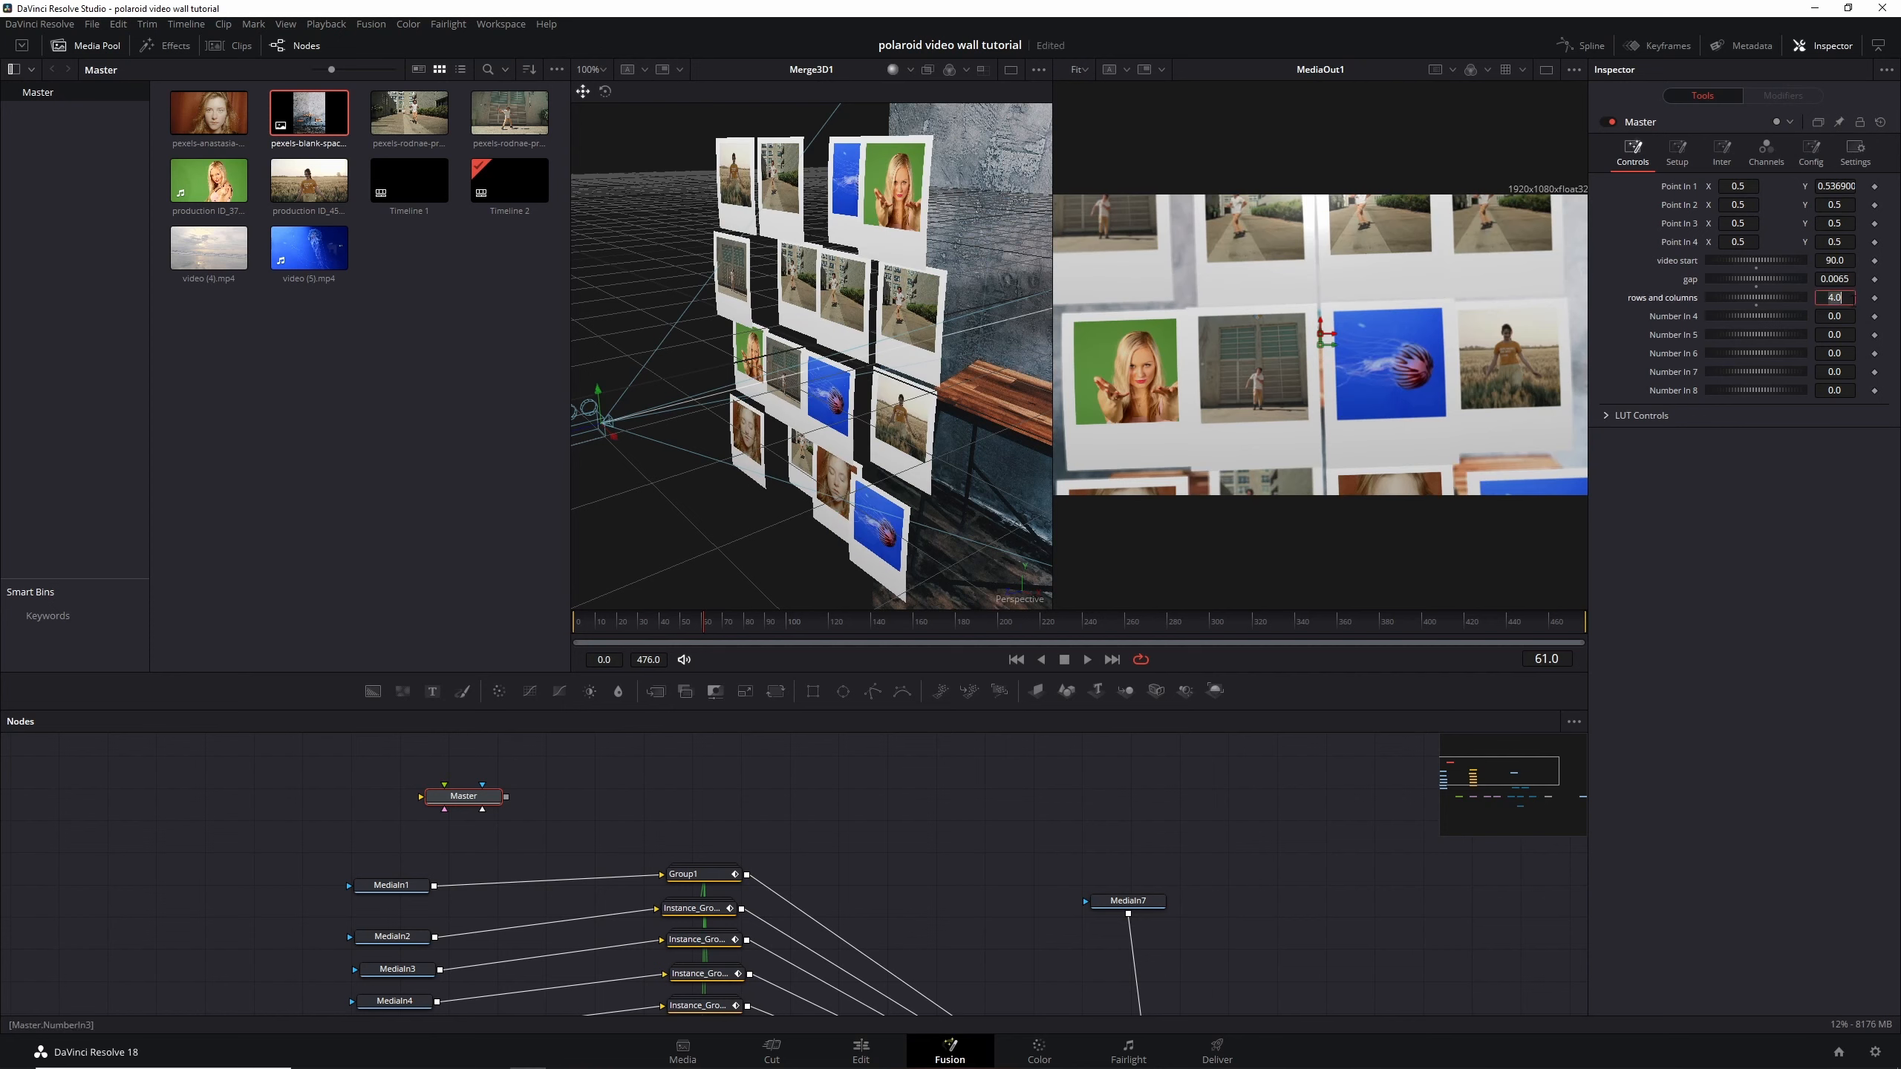
text(10)
key(Return)
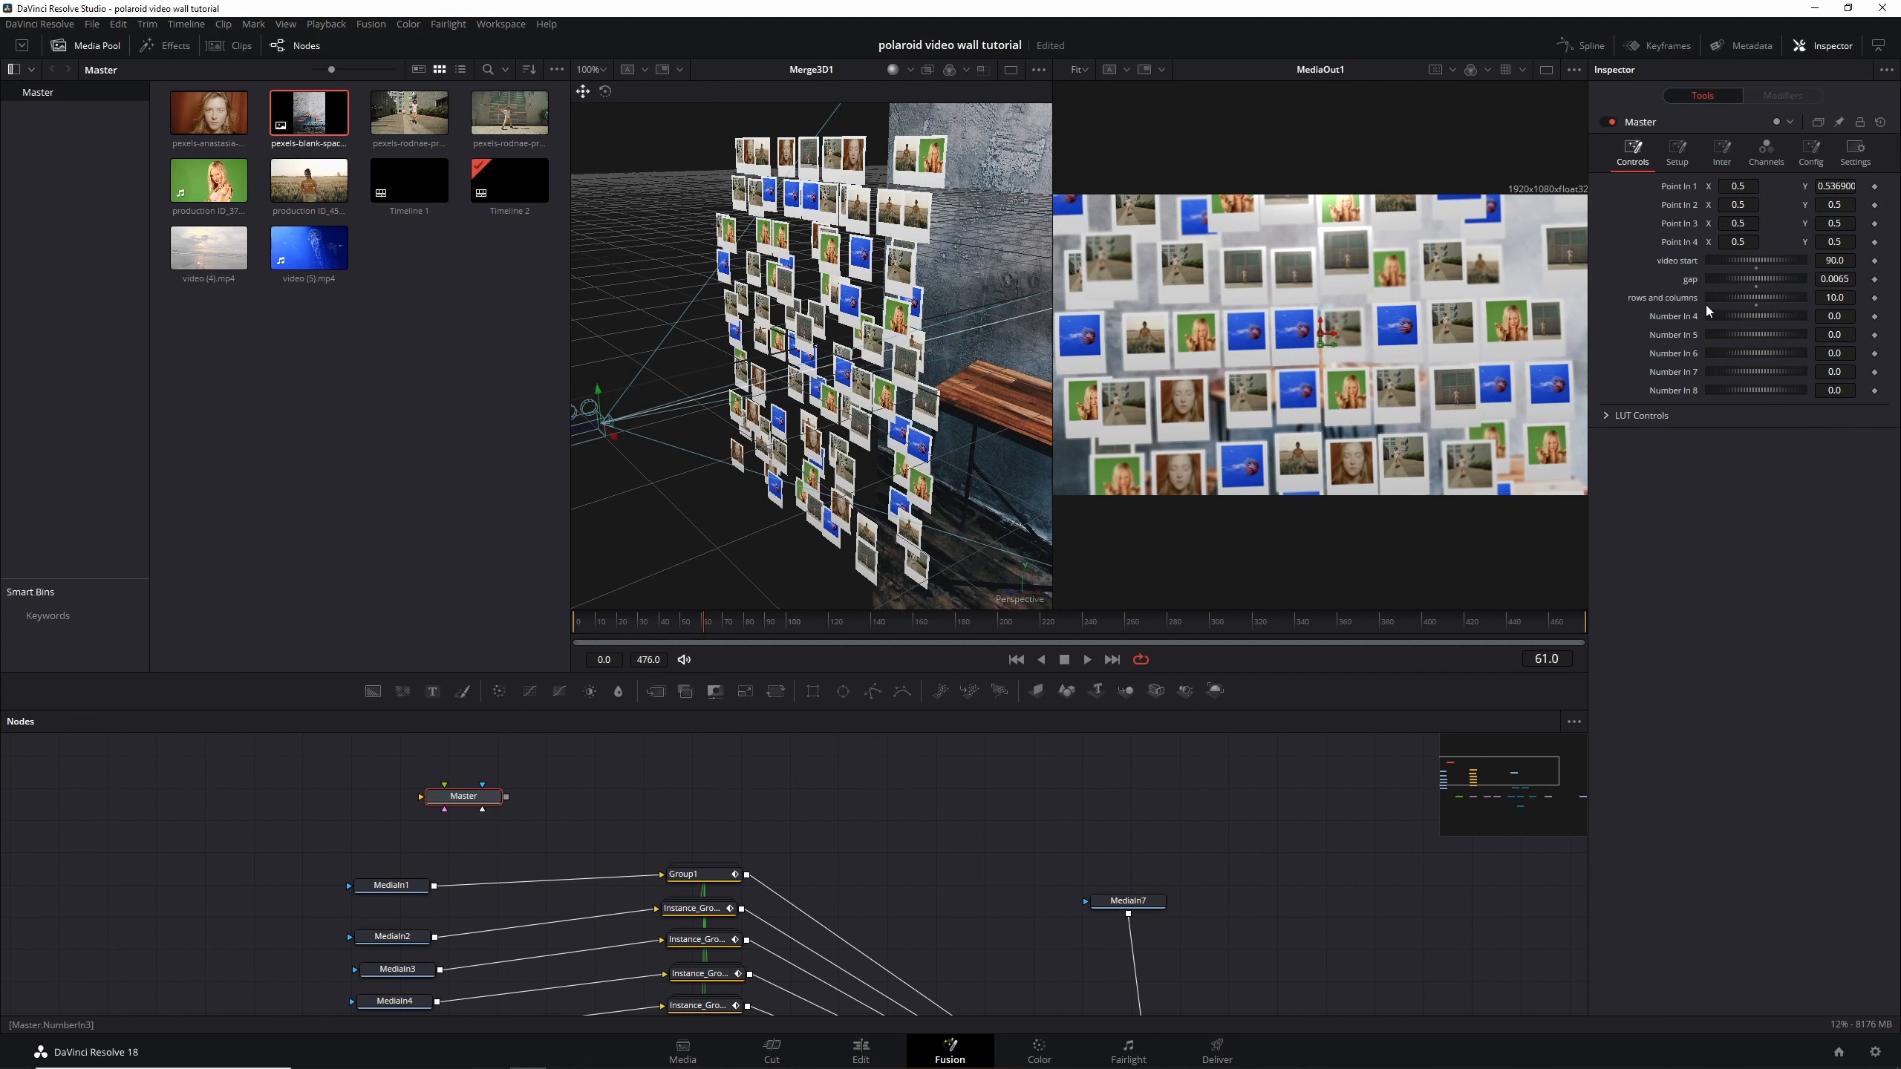
click(767, 626)
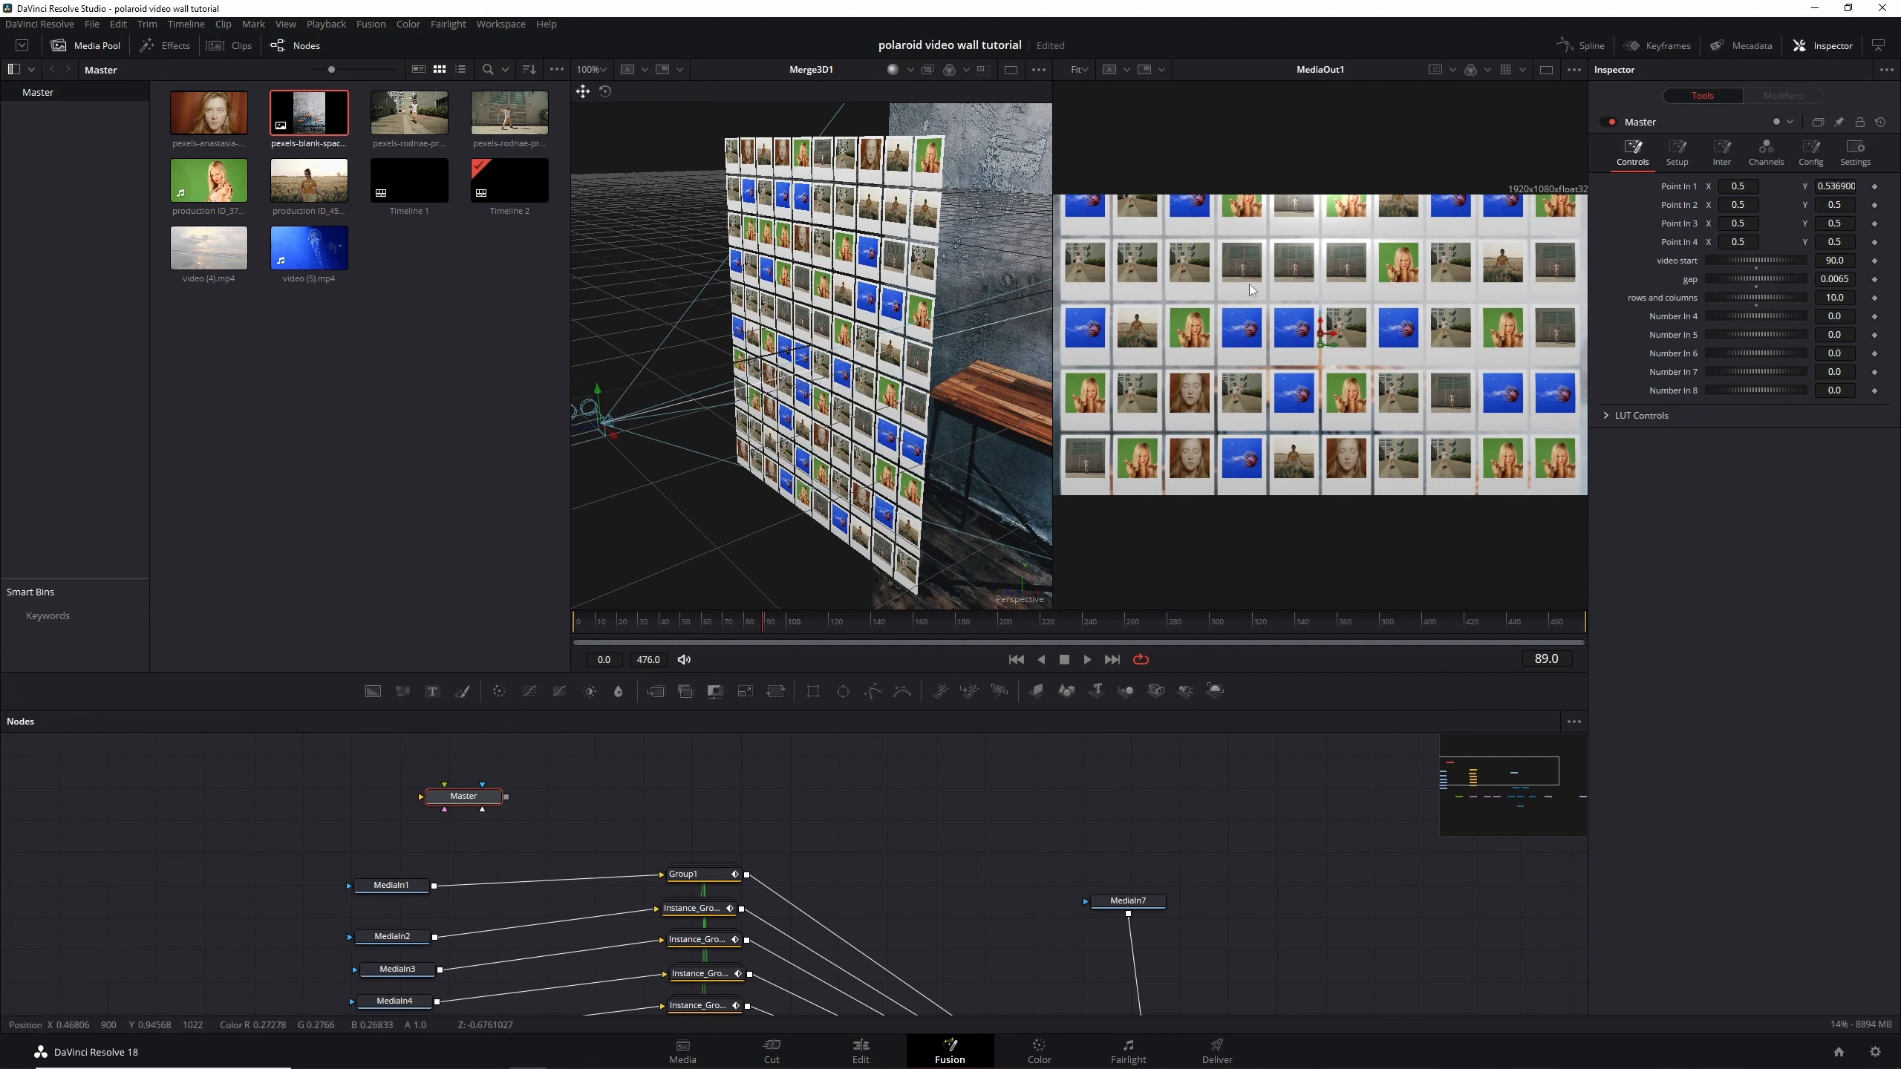
scroll(1245, 305, up, 5)
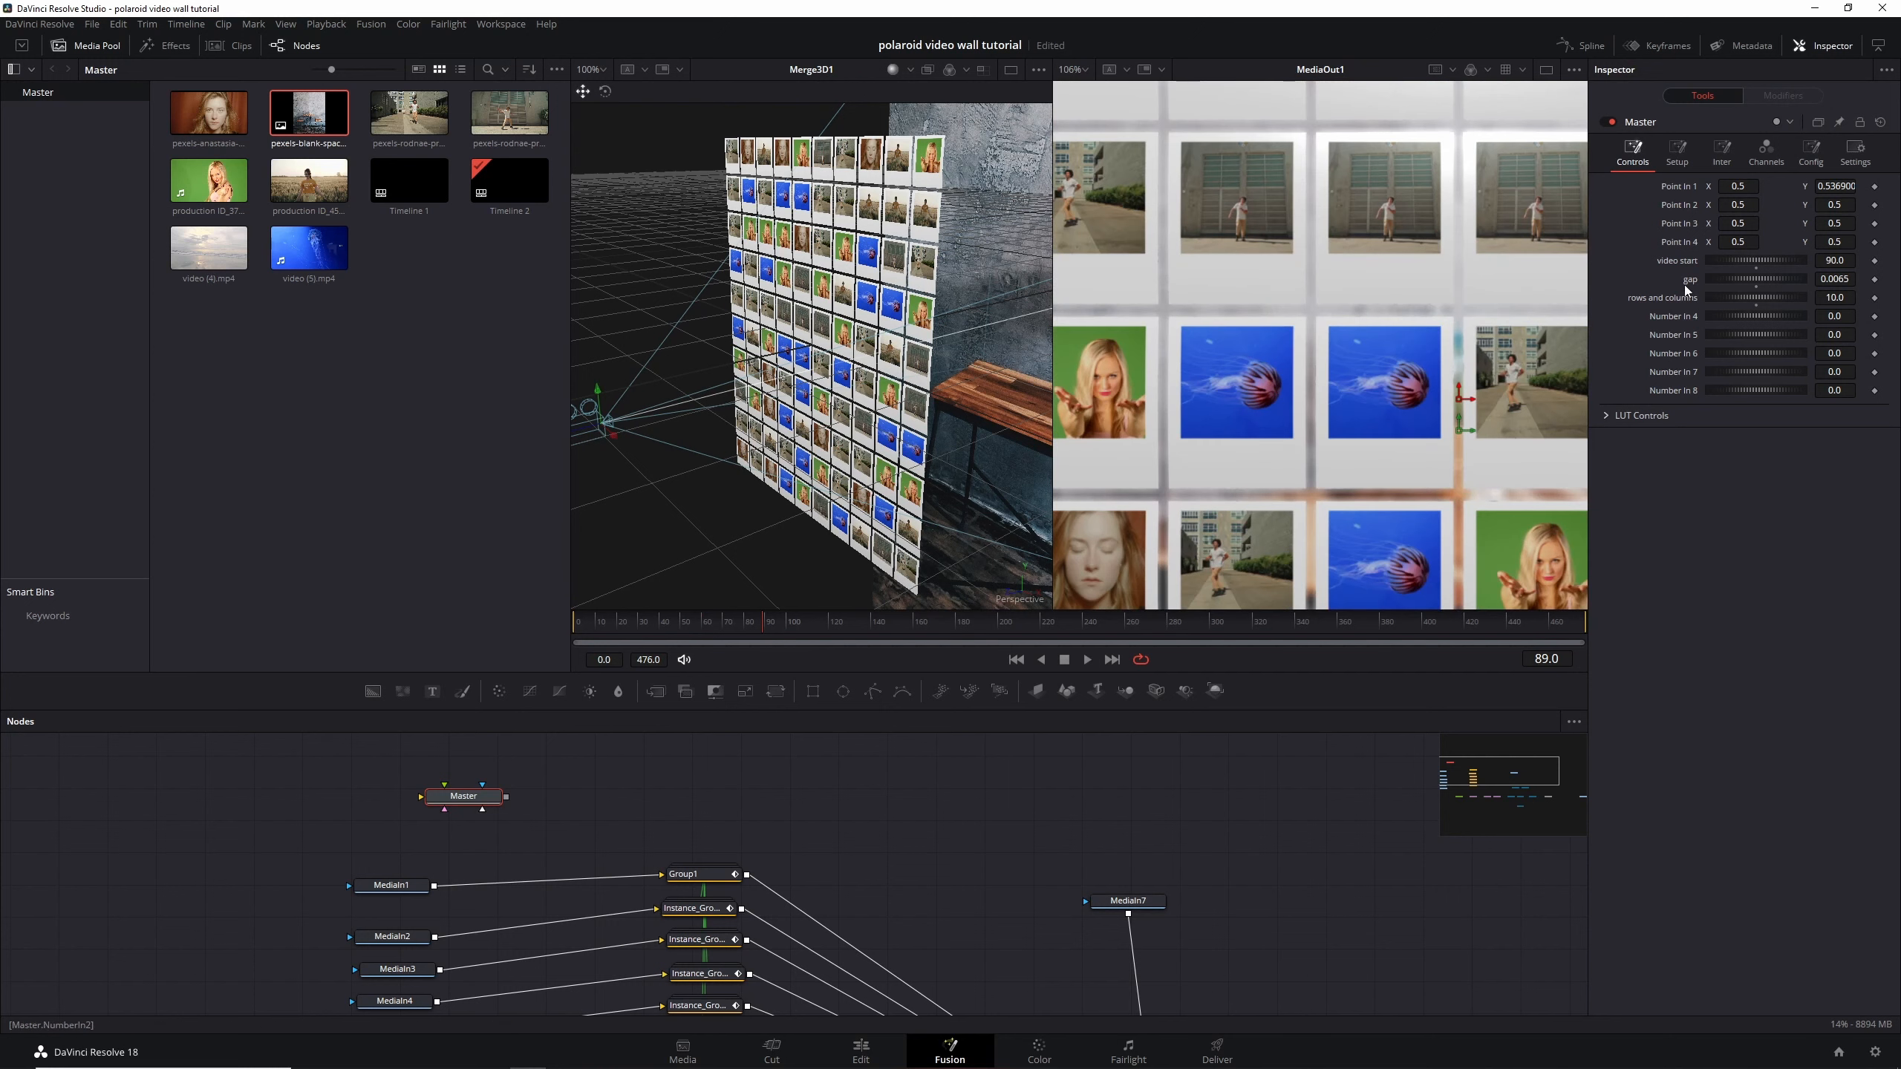
Try resetting the Master node's gap to its default and undo the reset
double_click(1755, 286)
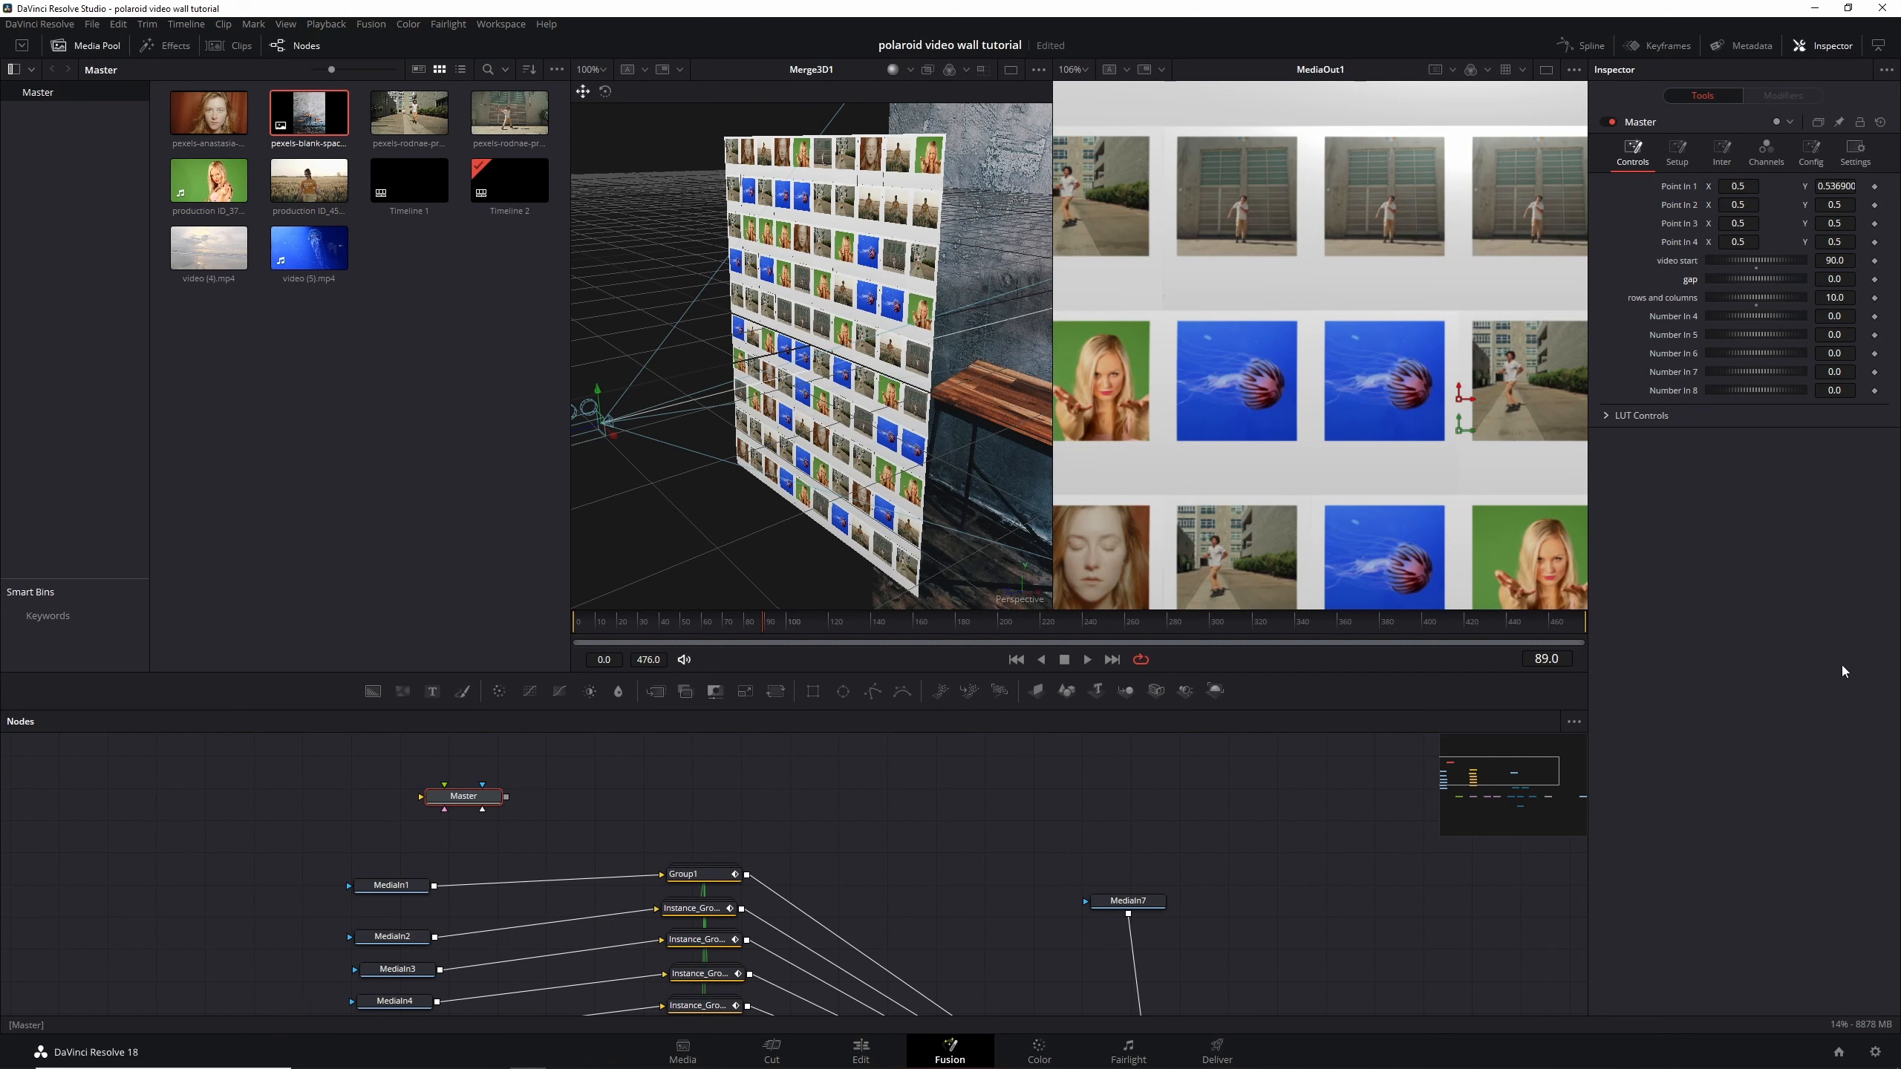
key(ctrl+z)
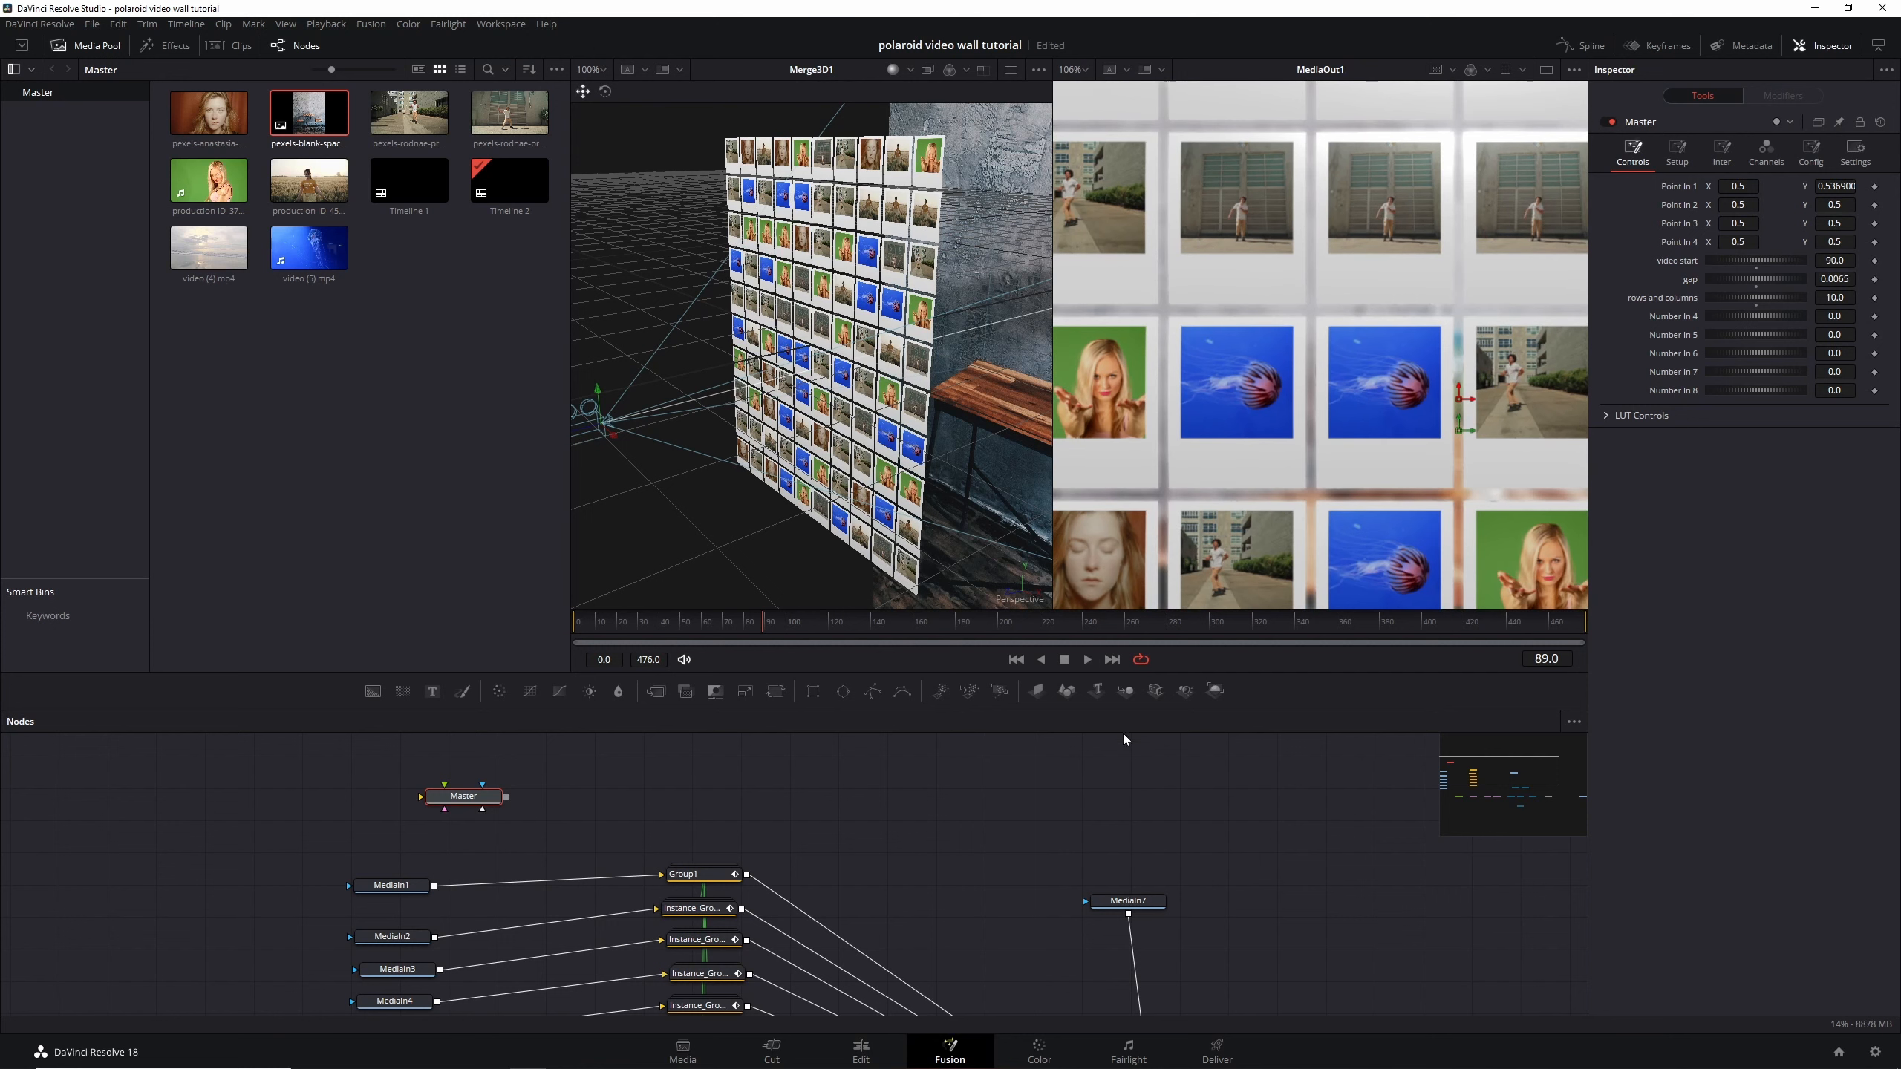
Copy Group1 and paste it as an instance below the existing group instances in the node graph
scroll(967, 818, down, 1)
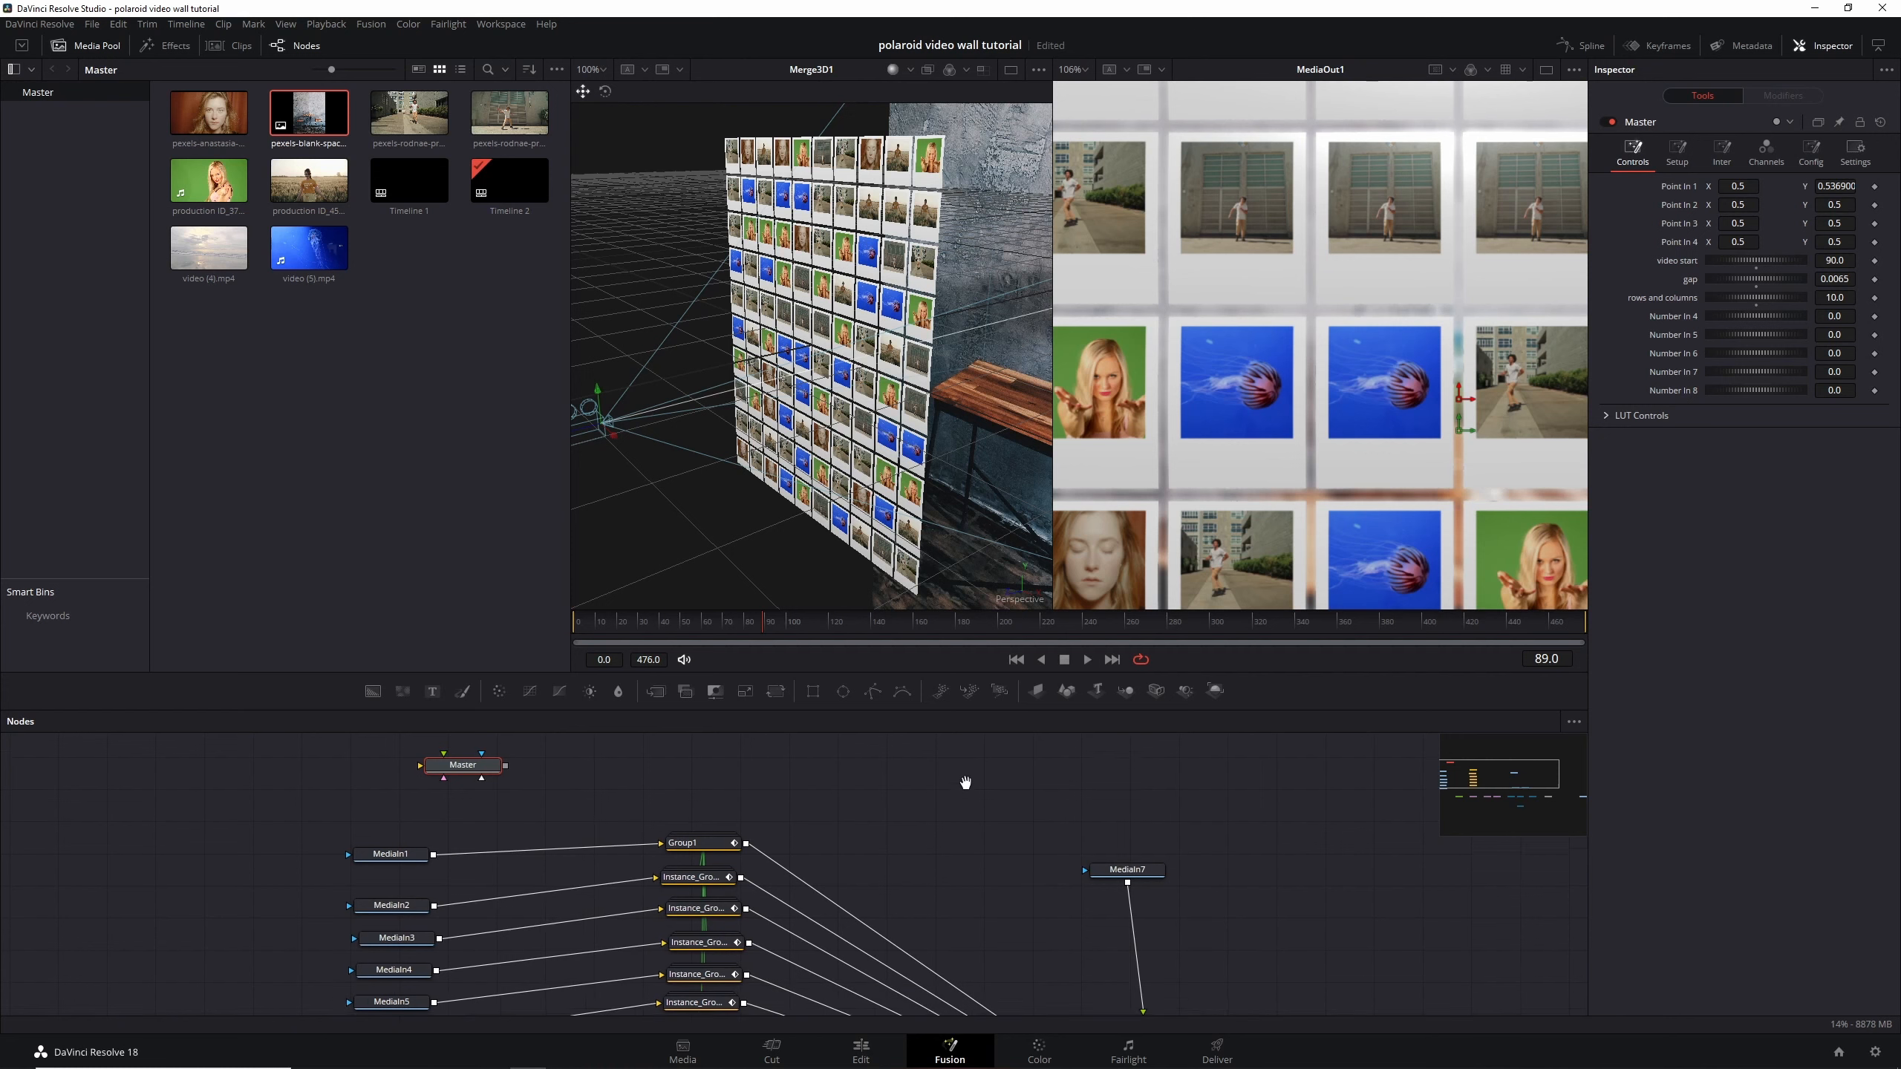
click(397, 849)
scroll(658, 827, down, 2)
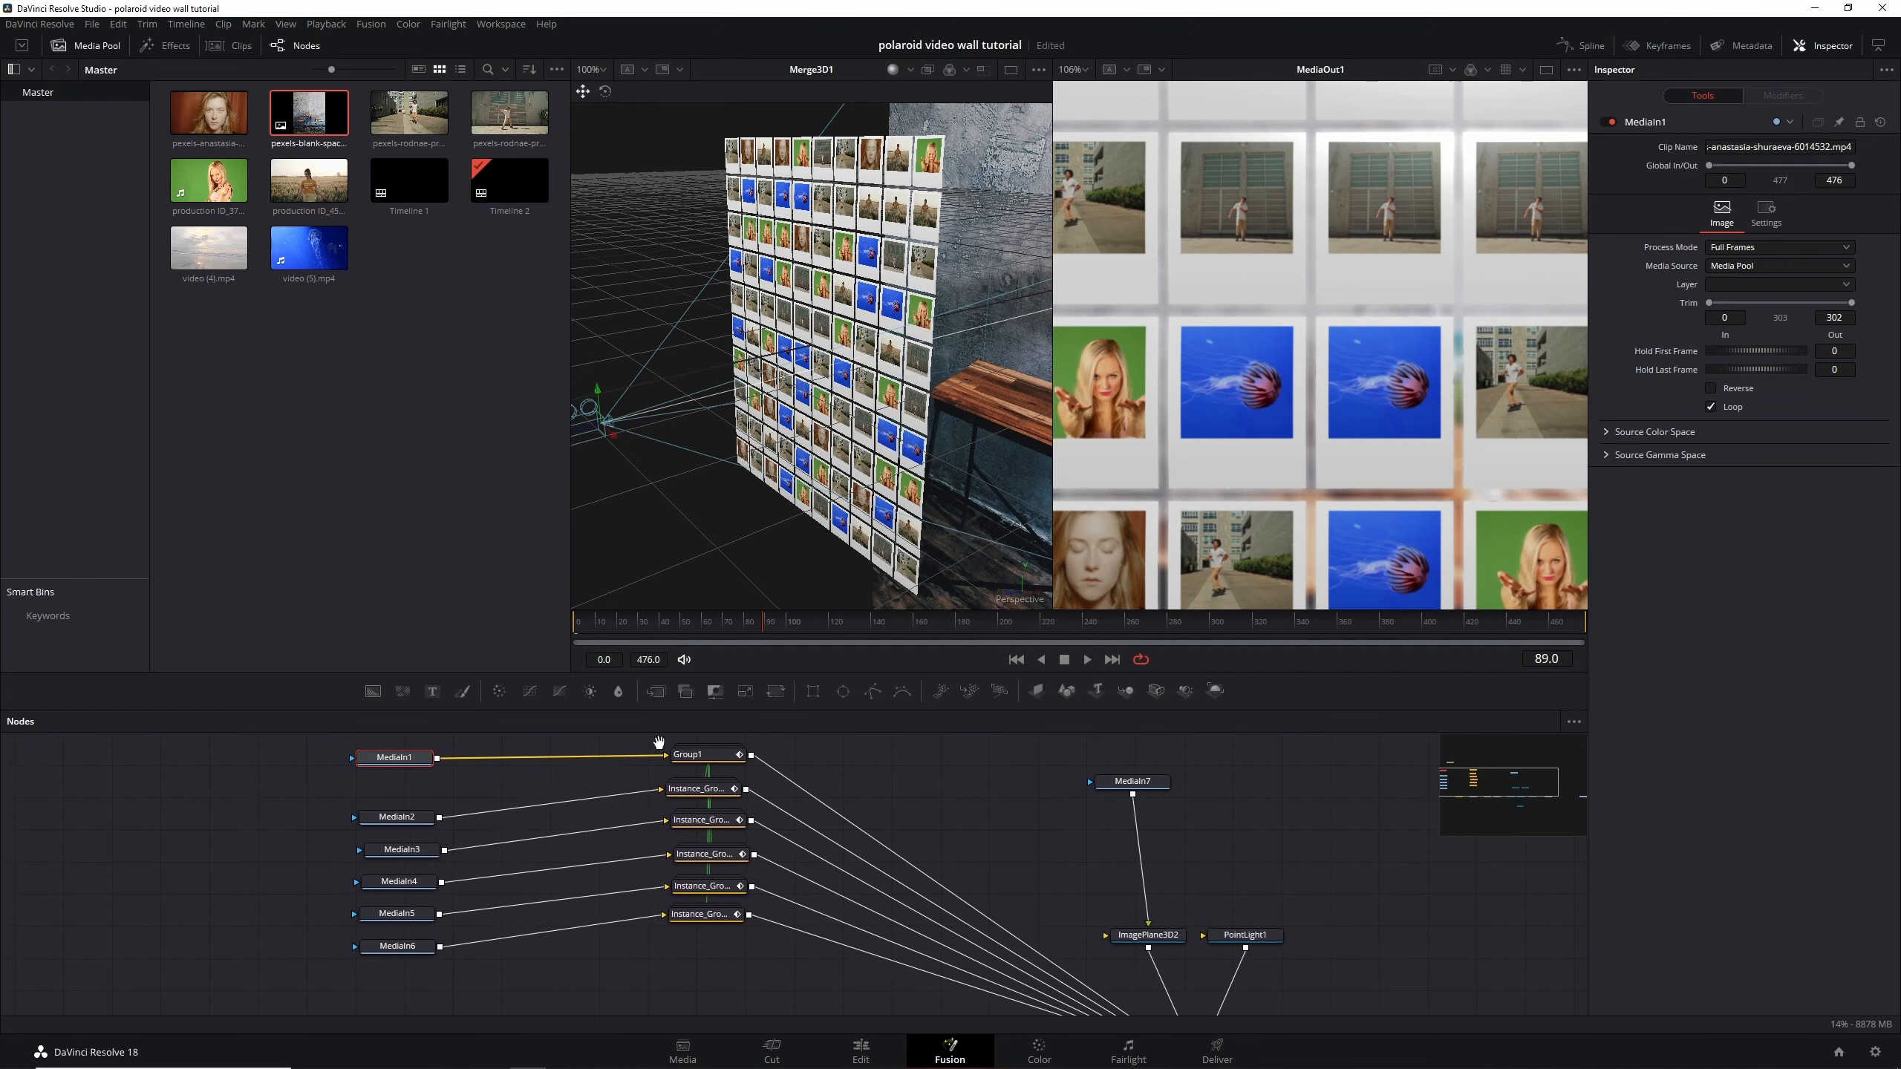
click(710, 770)
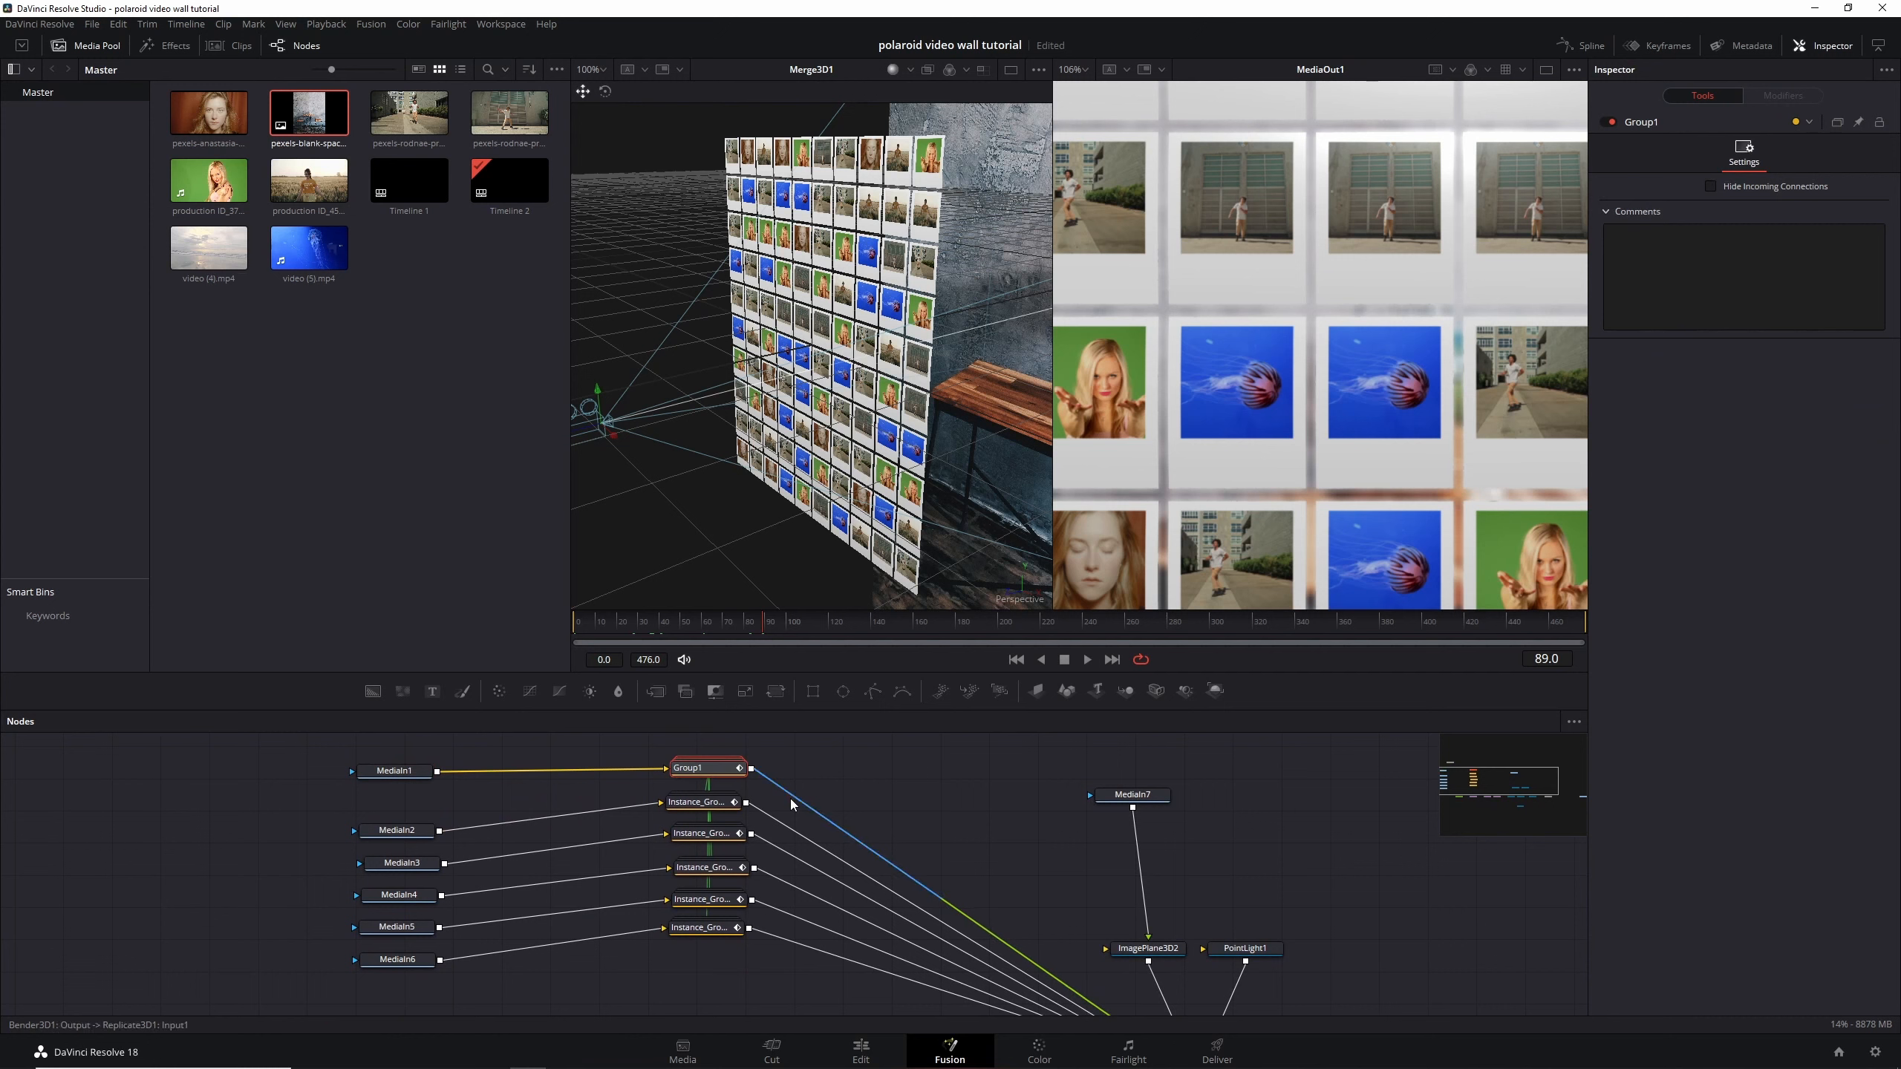
right_click(723, 781)
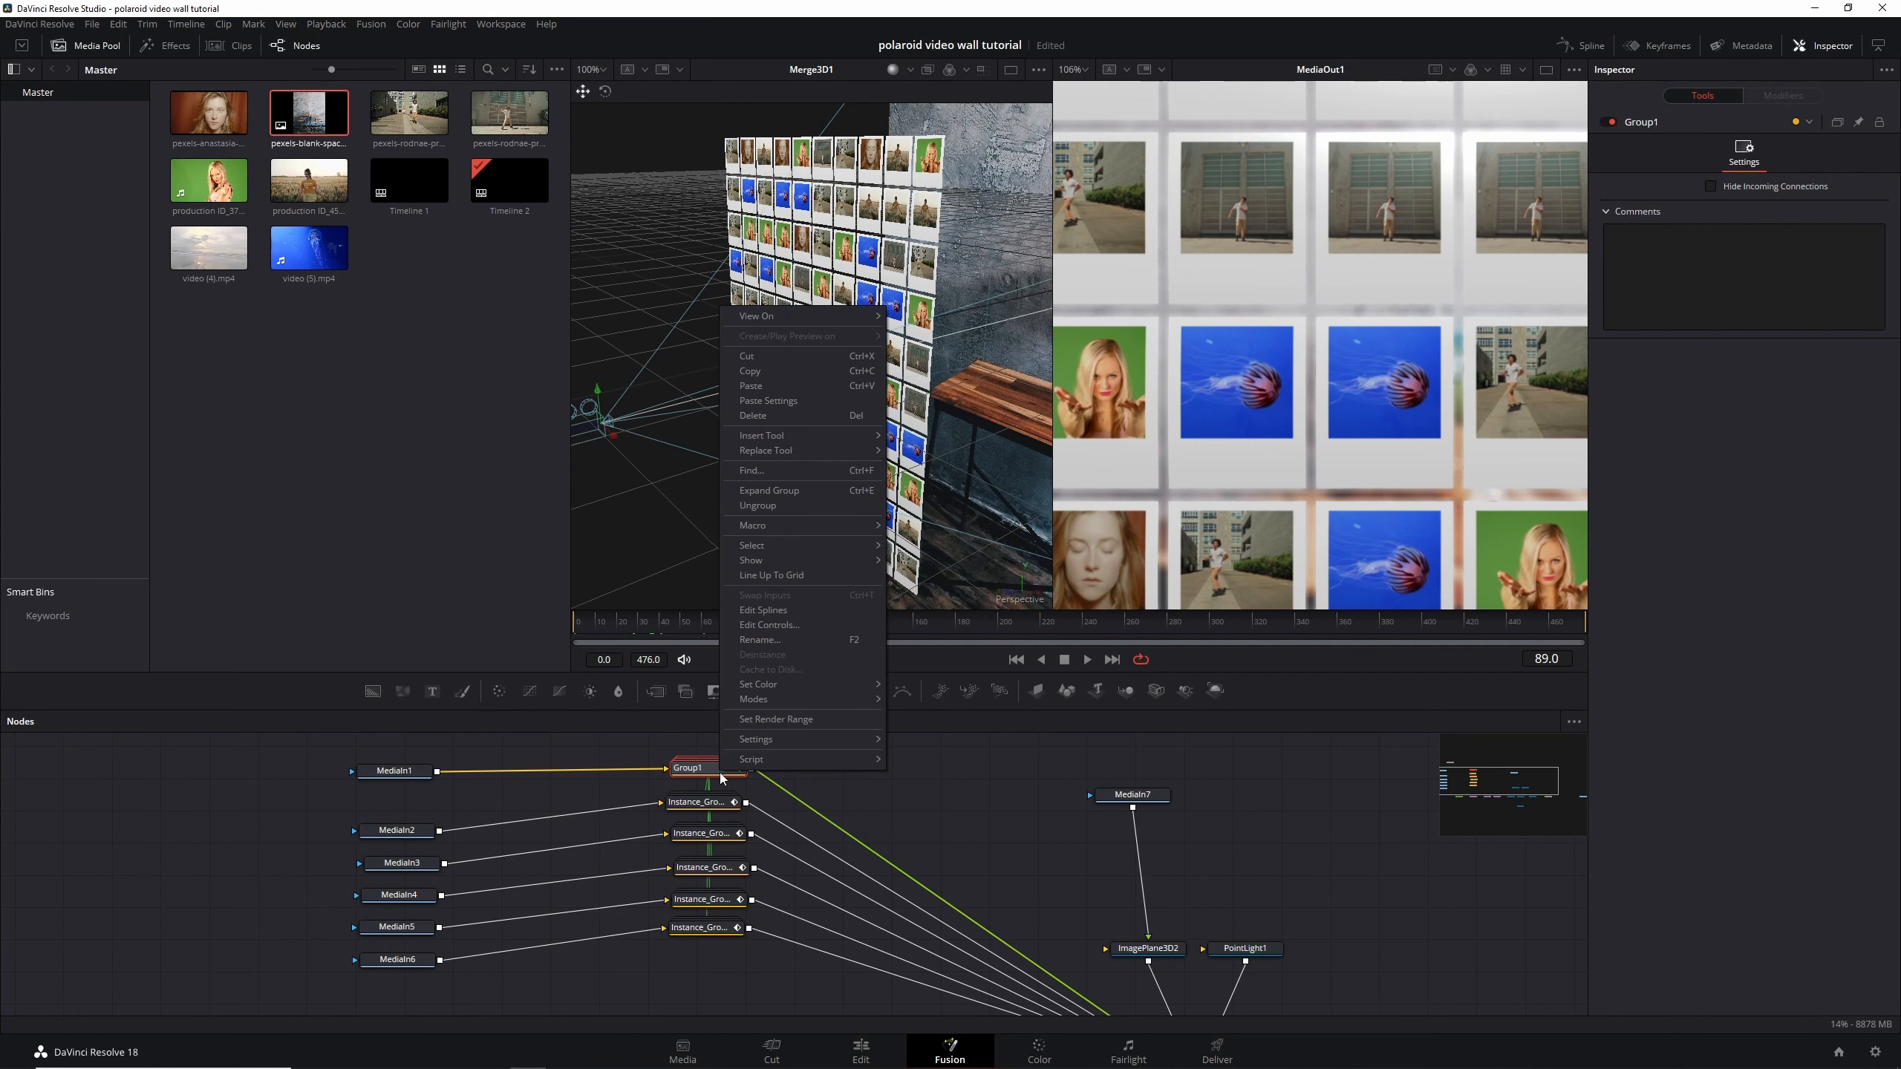
click(771, 381)
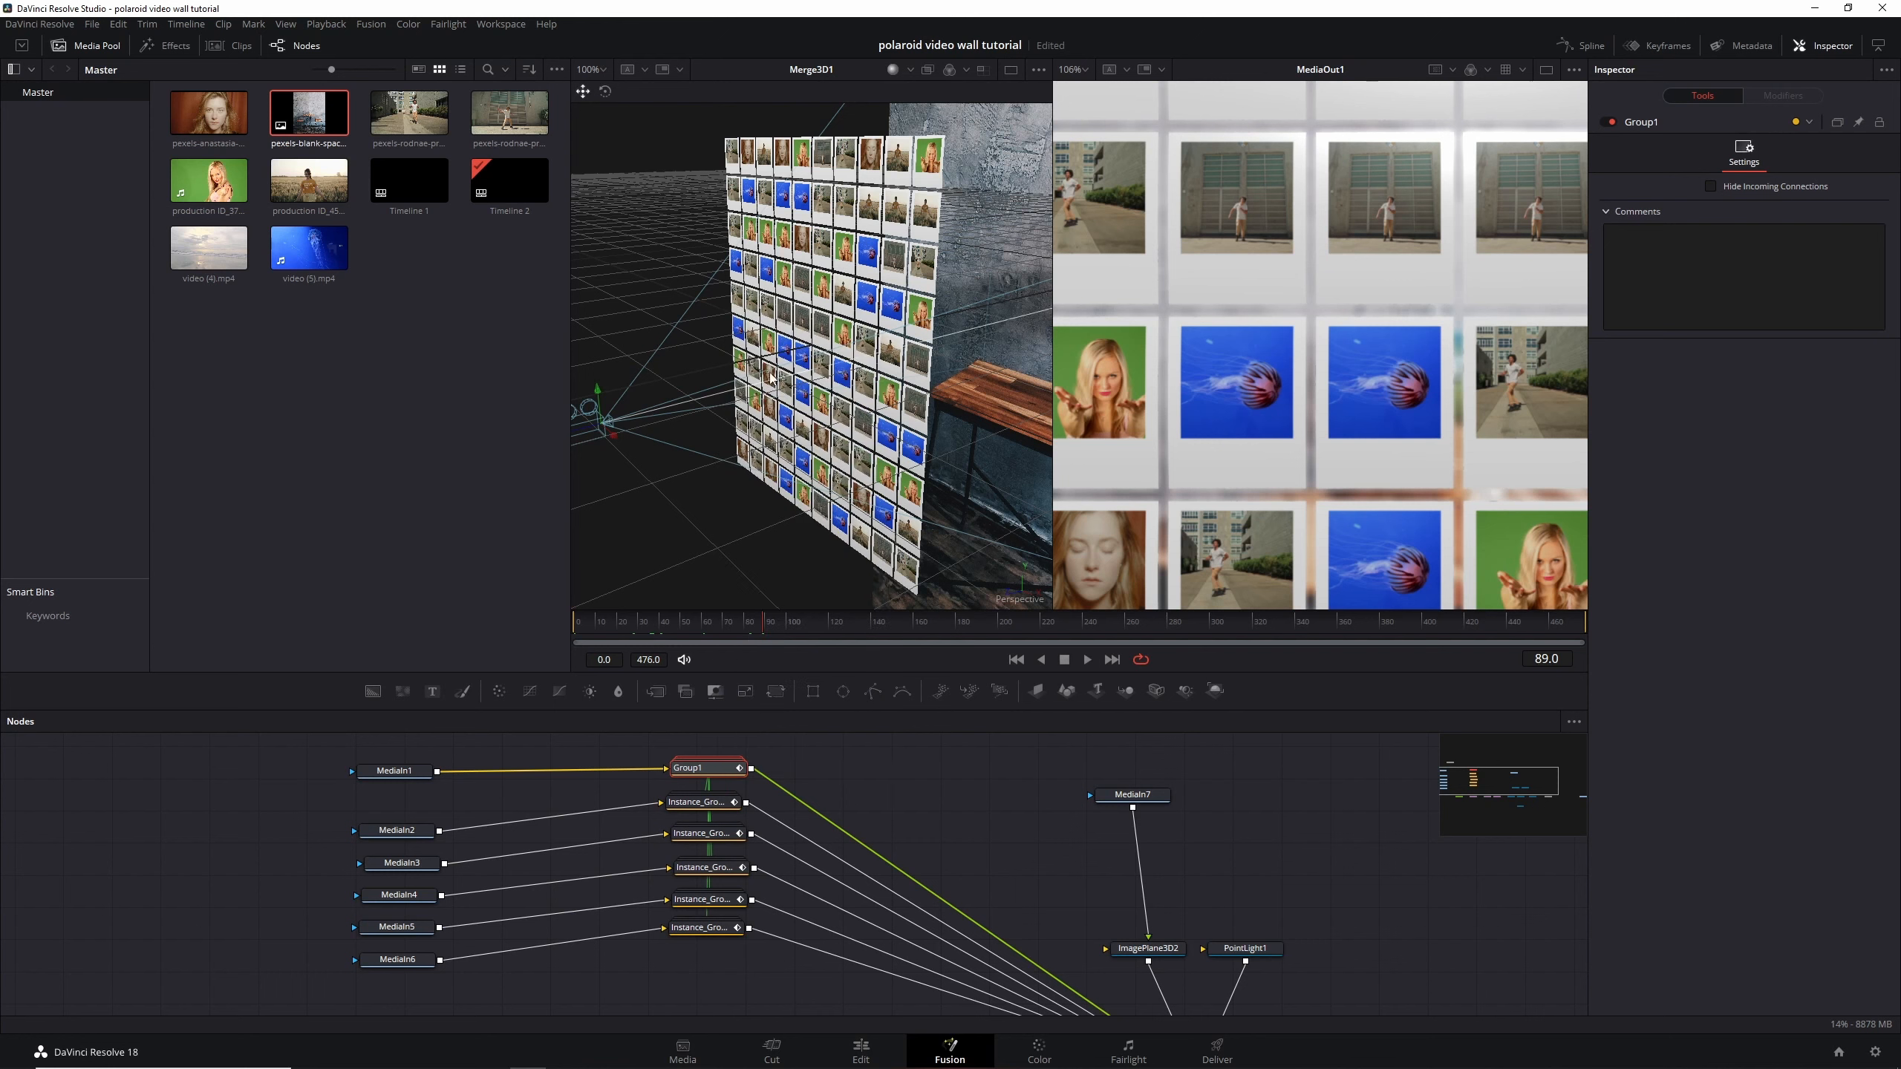
right_click(724, 974)
click(745, 966)
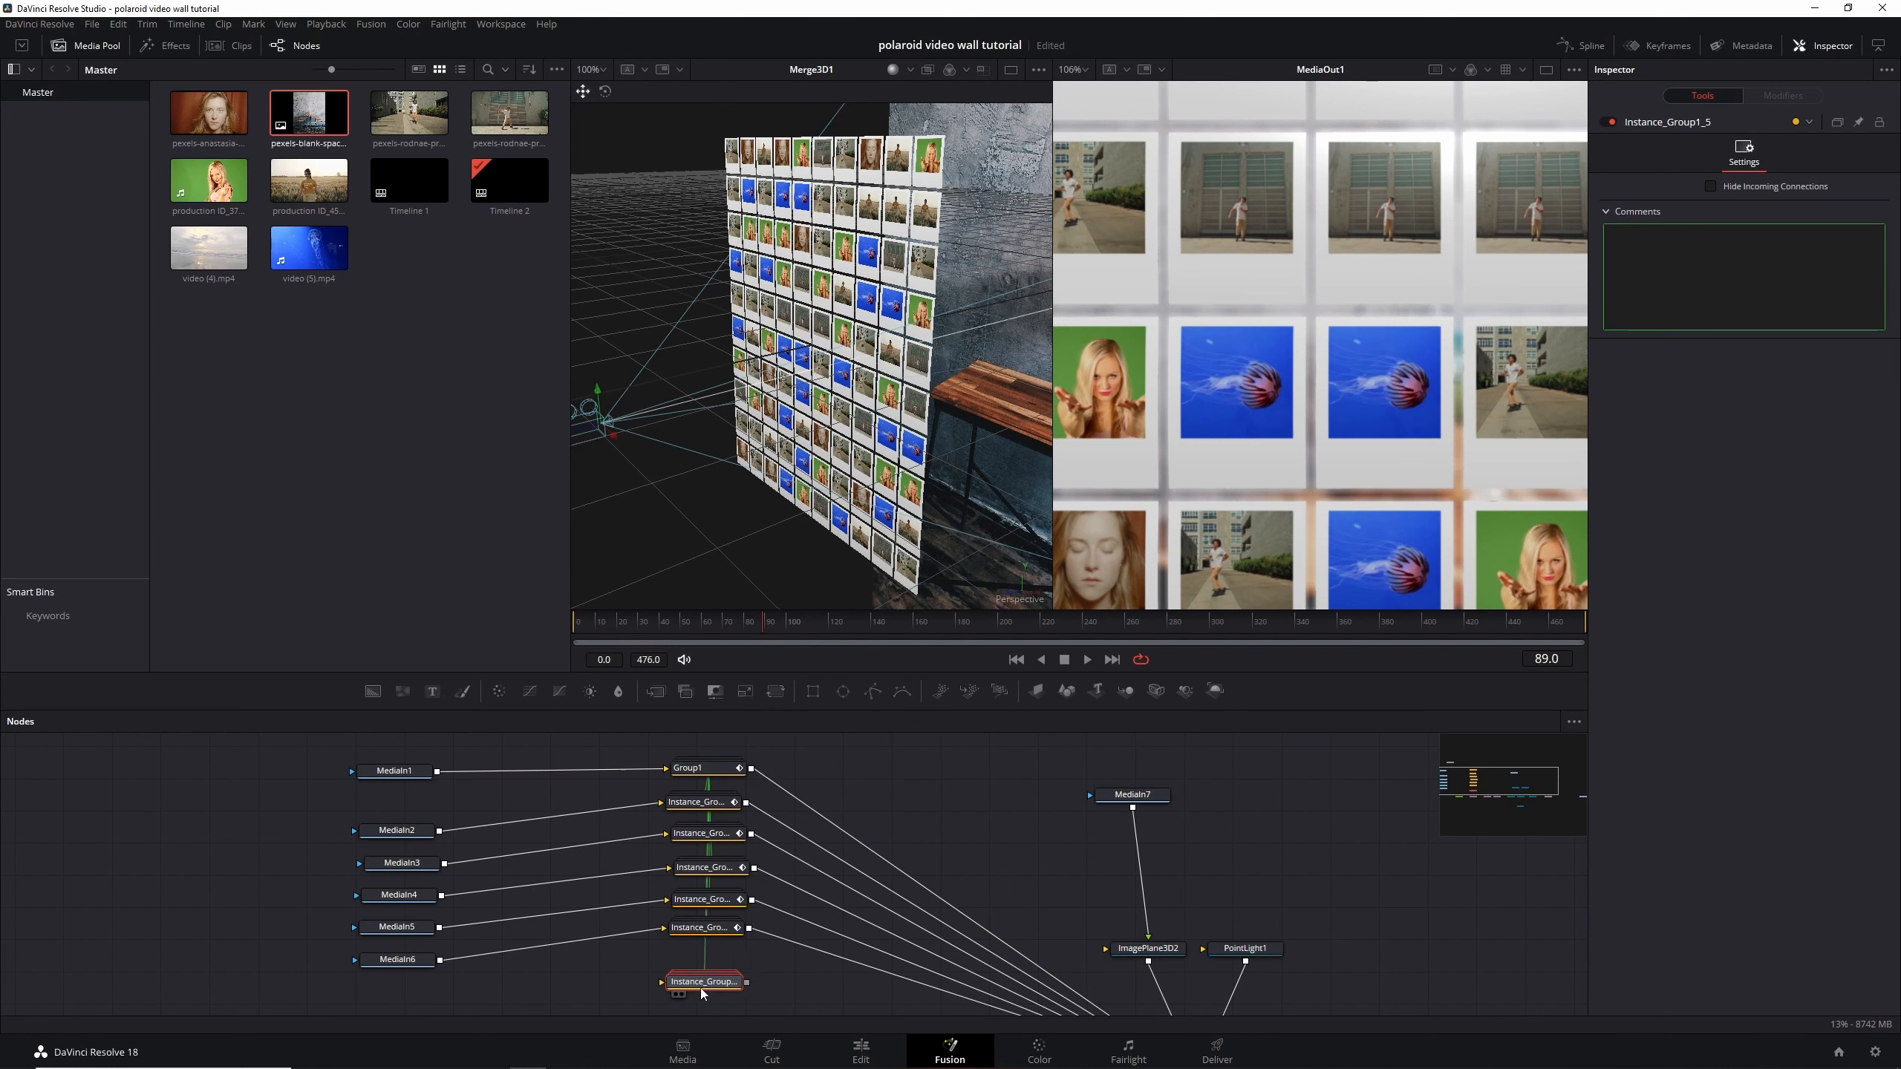
Add video (4).mp4 below MediaIn6 and connect it through the new group instance to Replicate3D1
drag(606, 975, 650, 908)
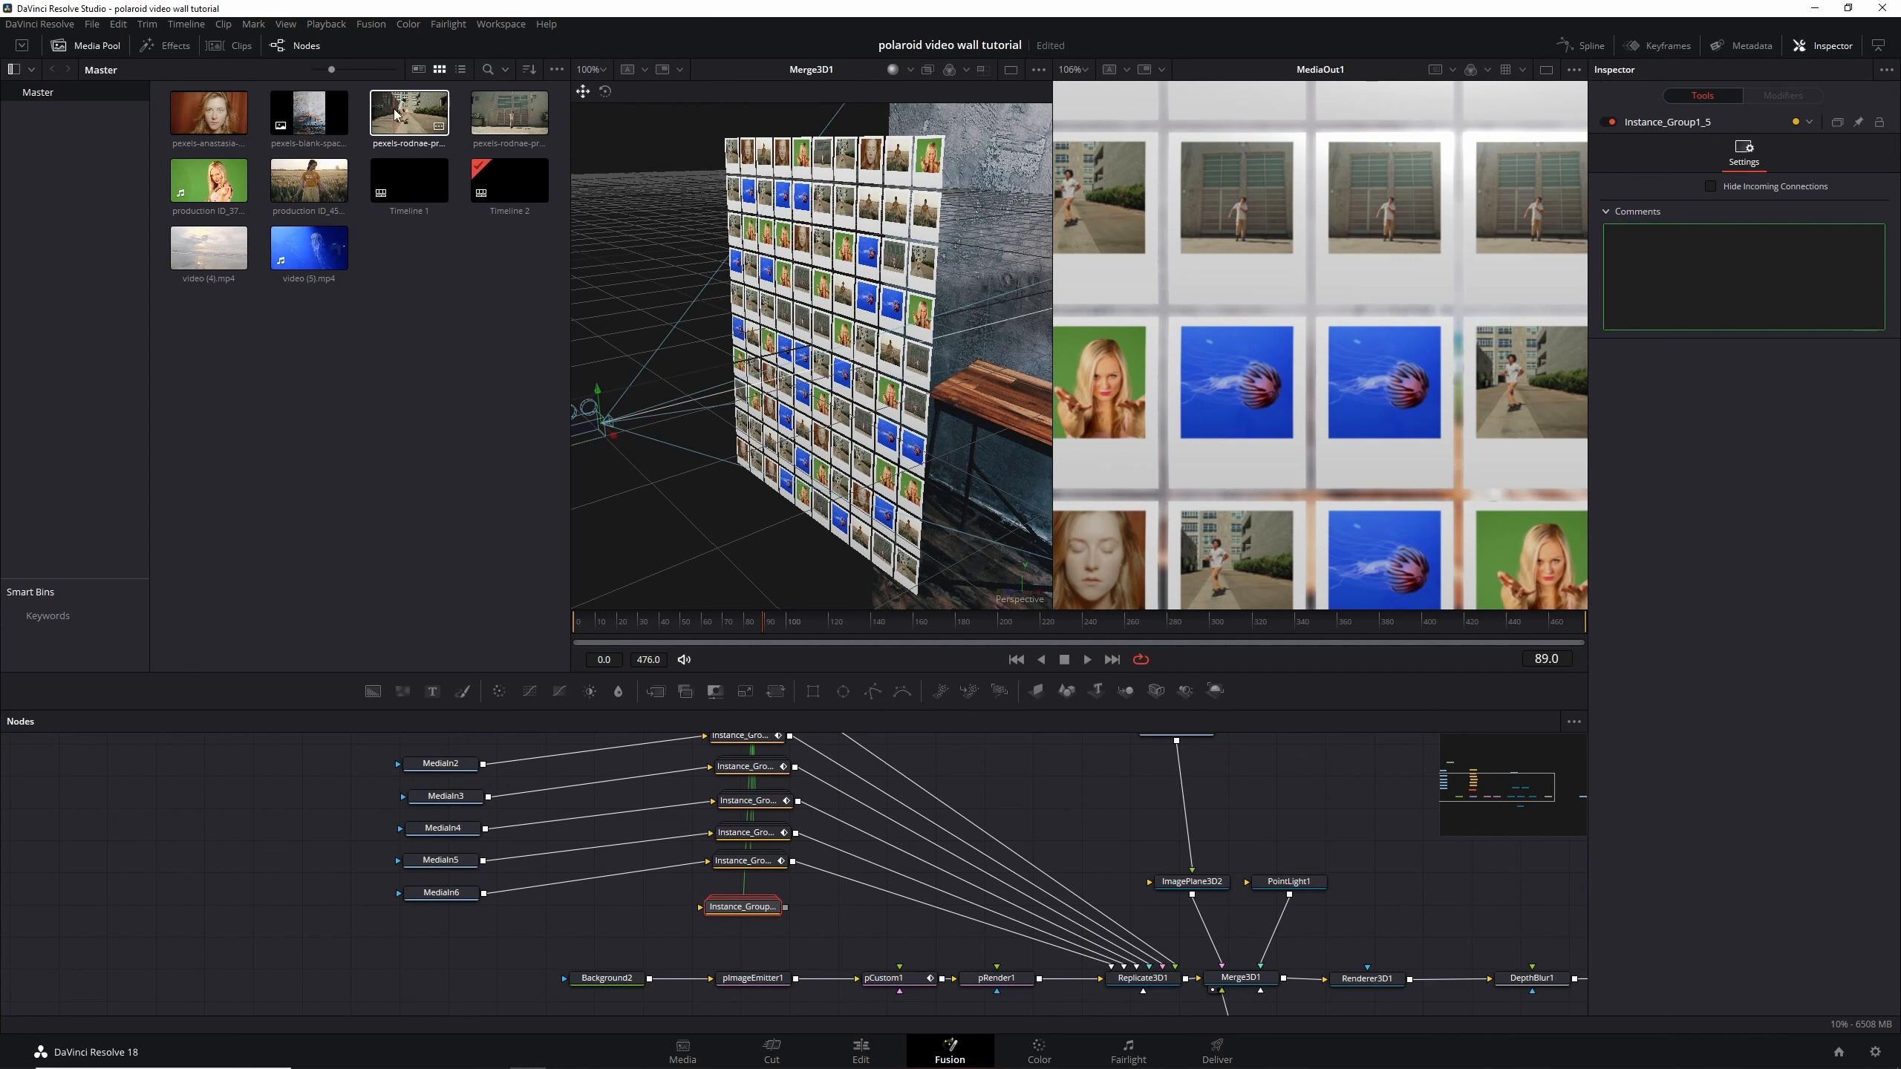
drag(396, 114, 399, 459)
drag(209, 247, 444, 953)
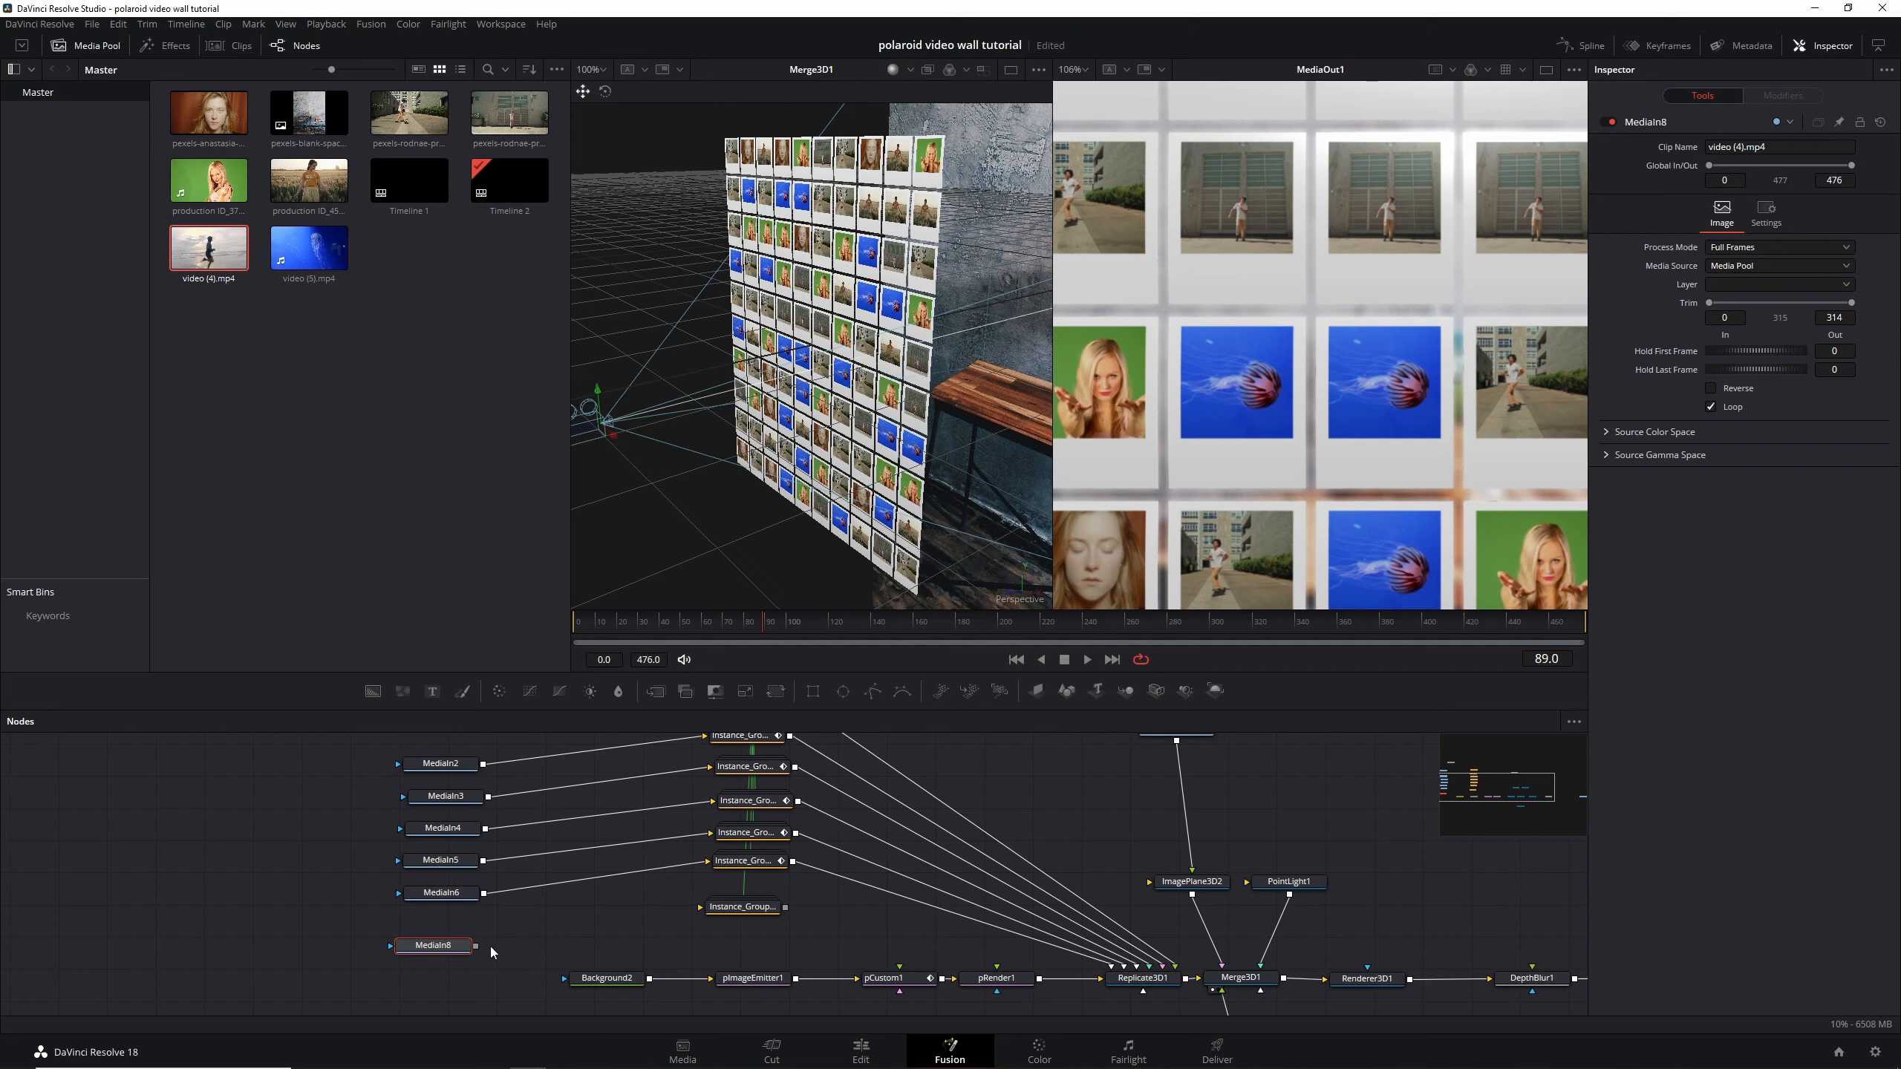
drag(476, 947, 1012, 922)
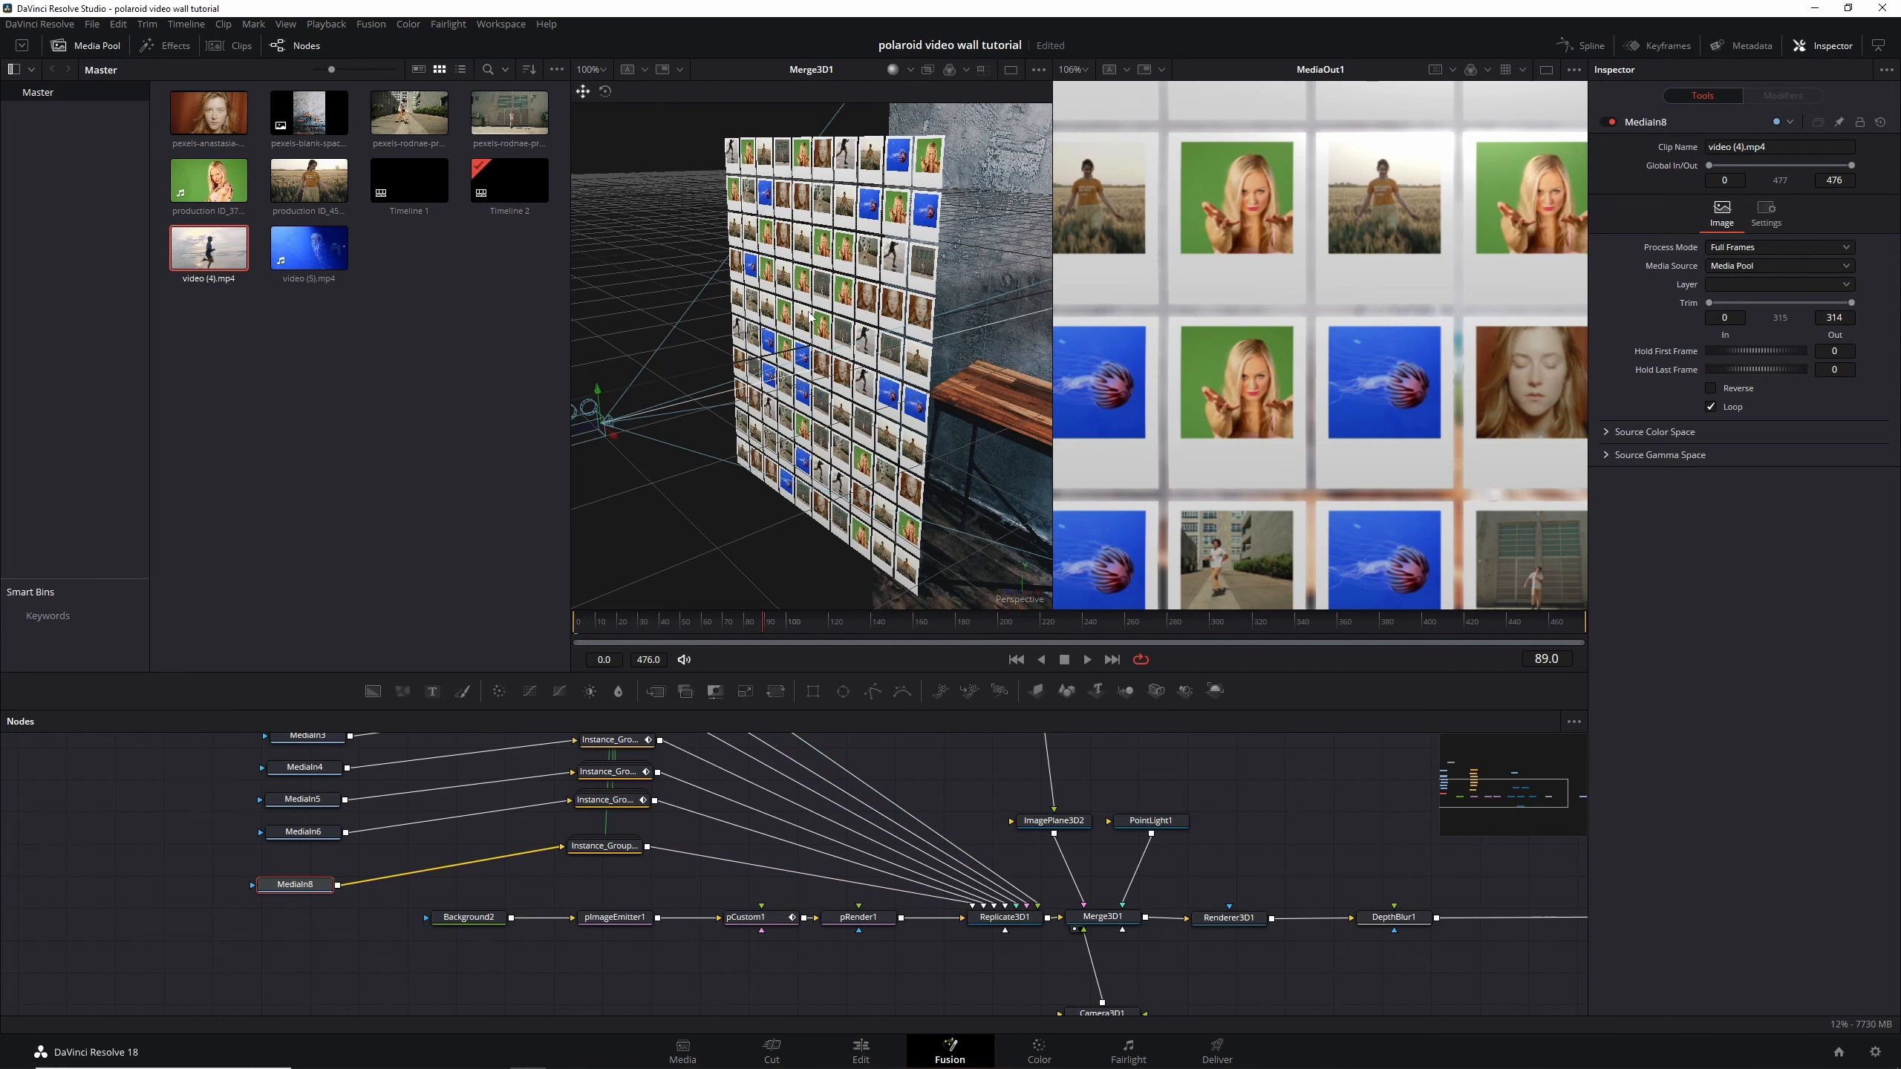
Inside the new group instance, deinstance the crop node's X Offset and set it to 330 to recentre the runner
scroll(895, 269, up, 2)
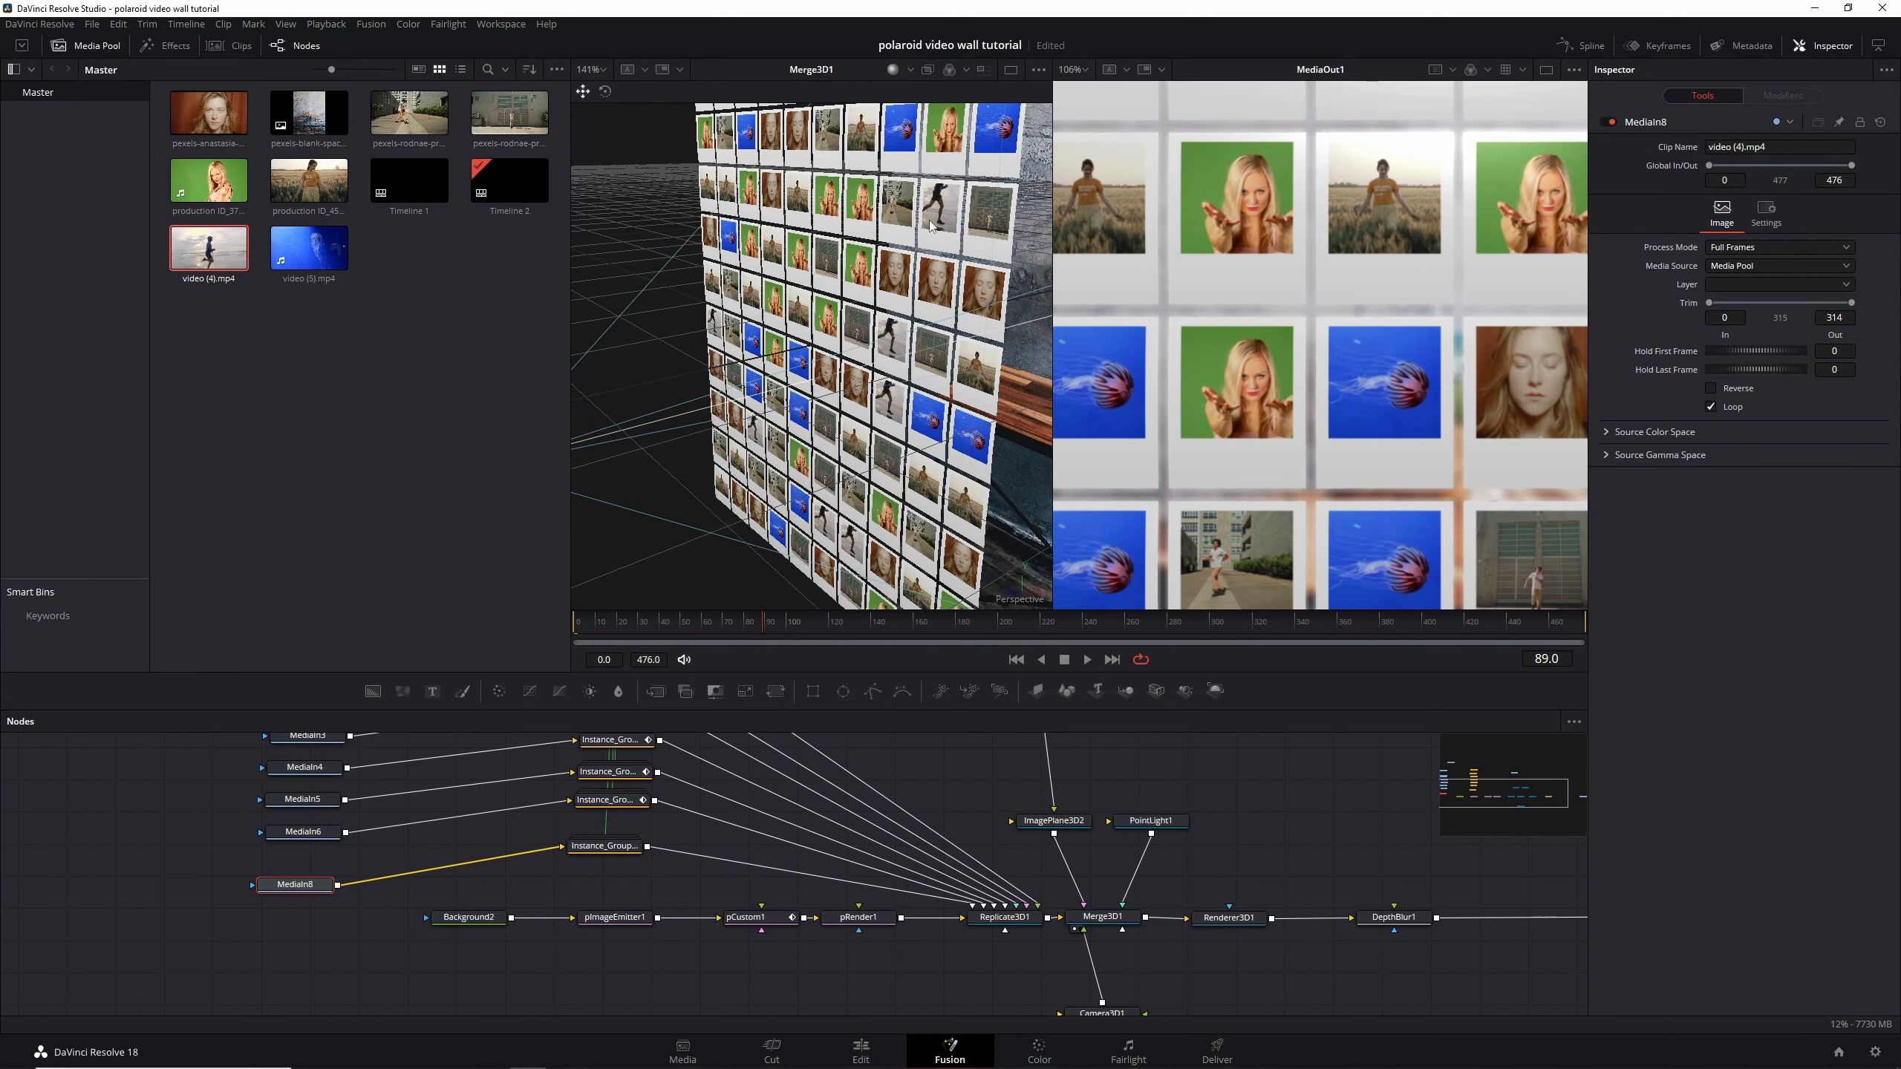
scroll(945, 207, up, 2)
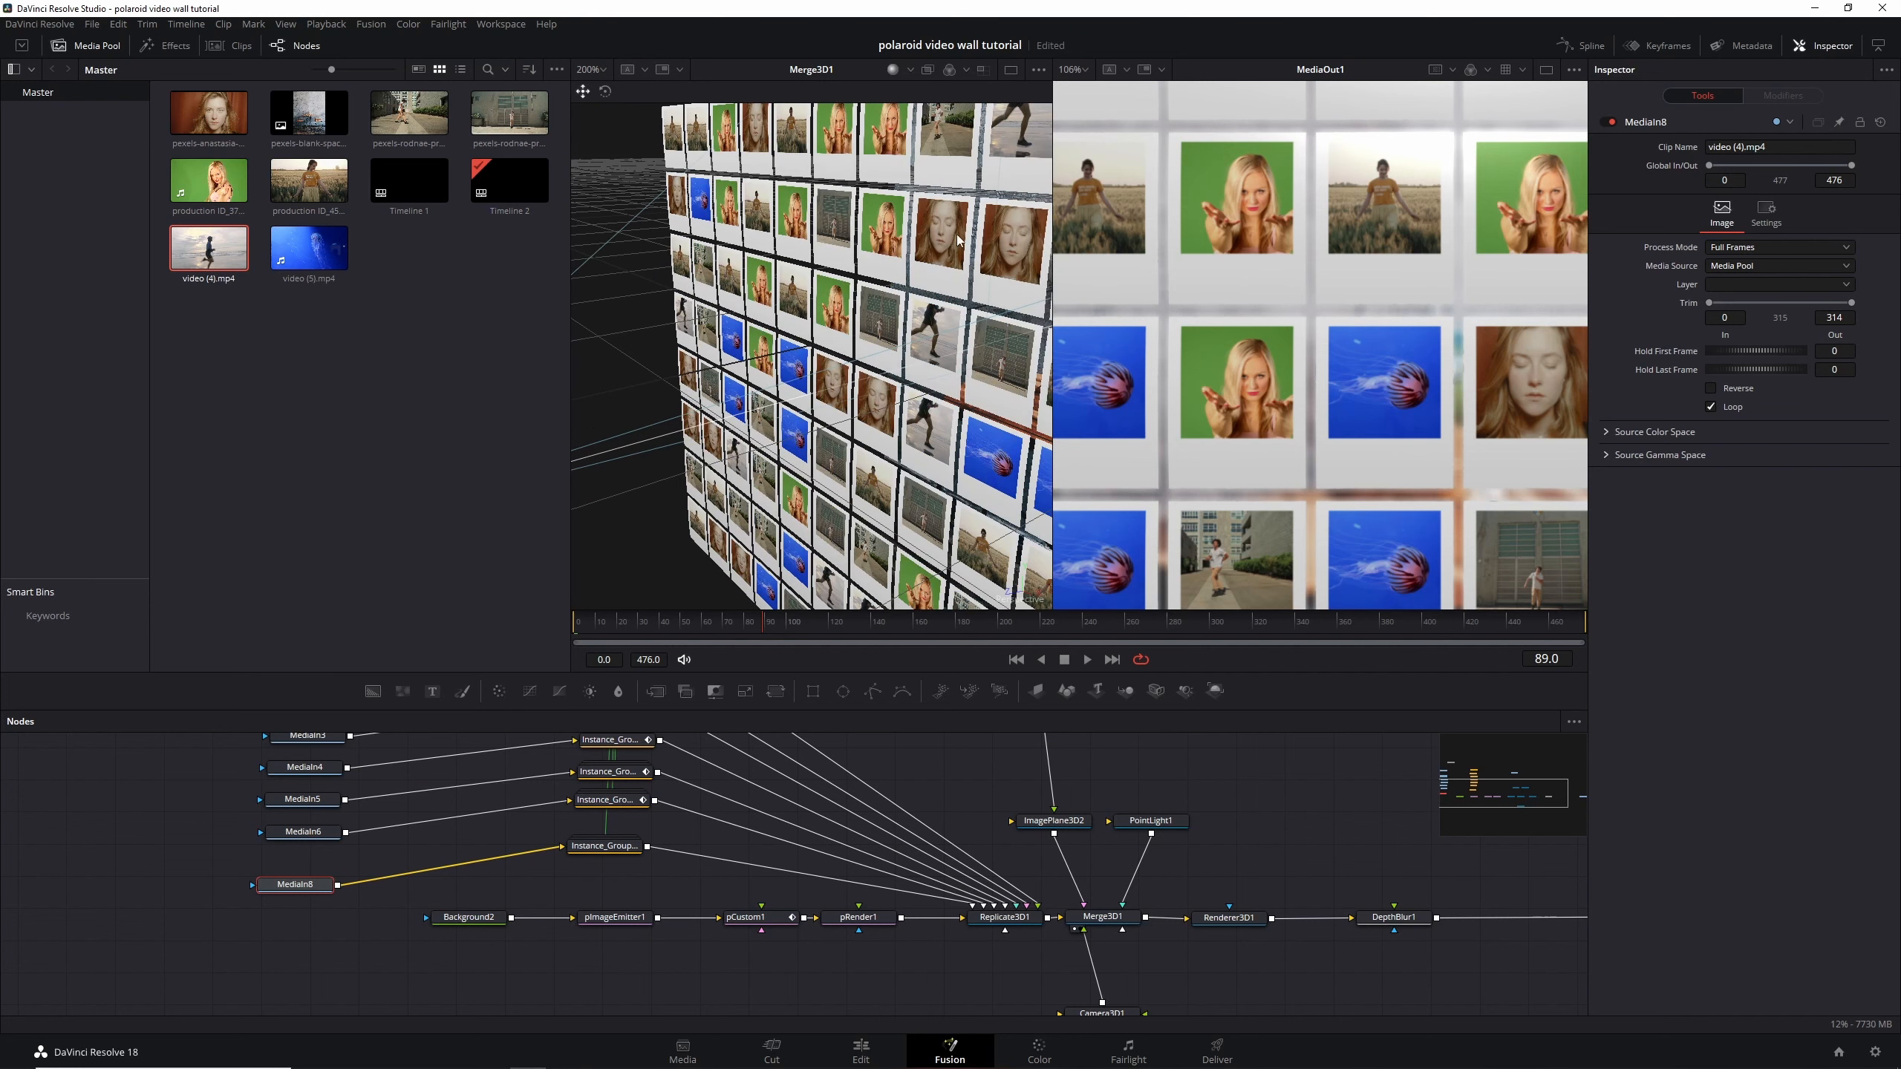
double_click(609, 852)
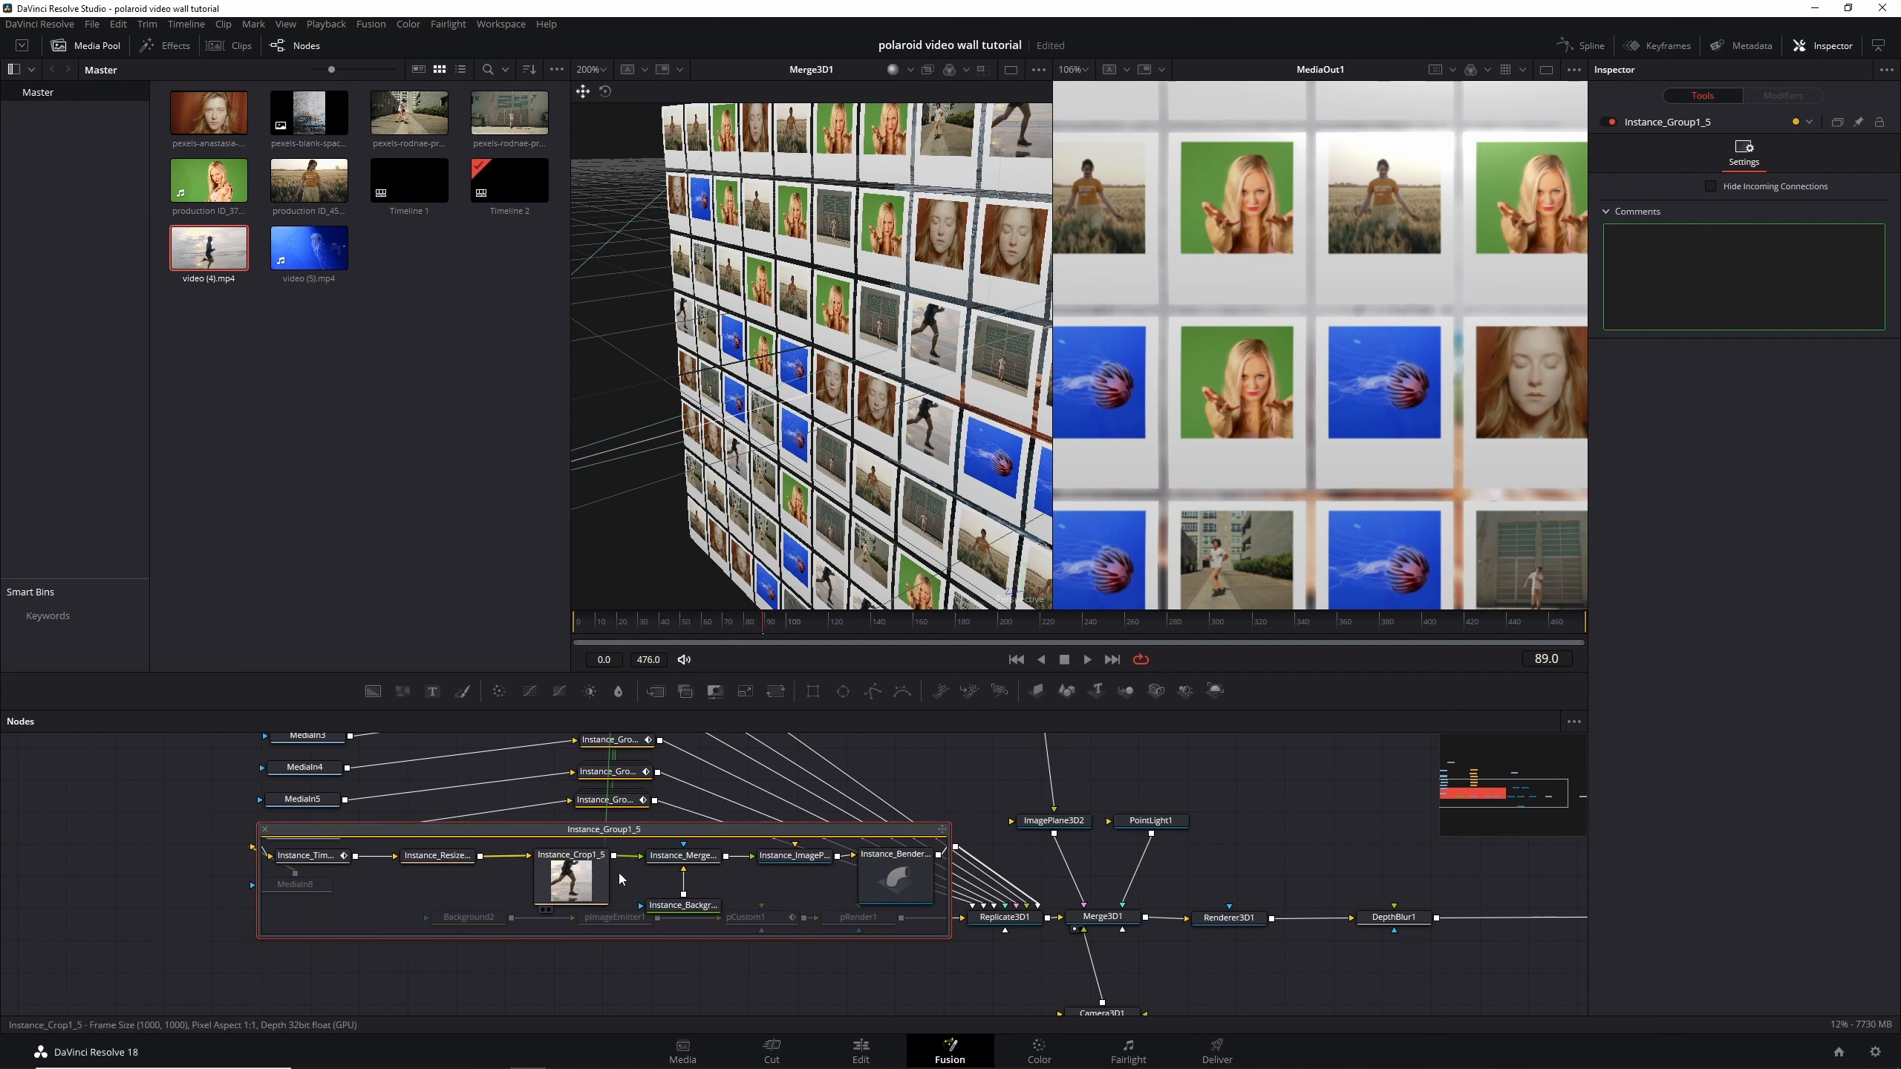
click(569, 876)
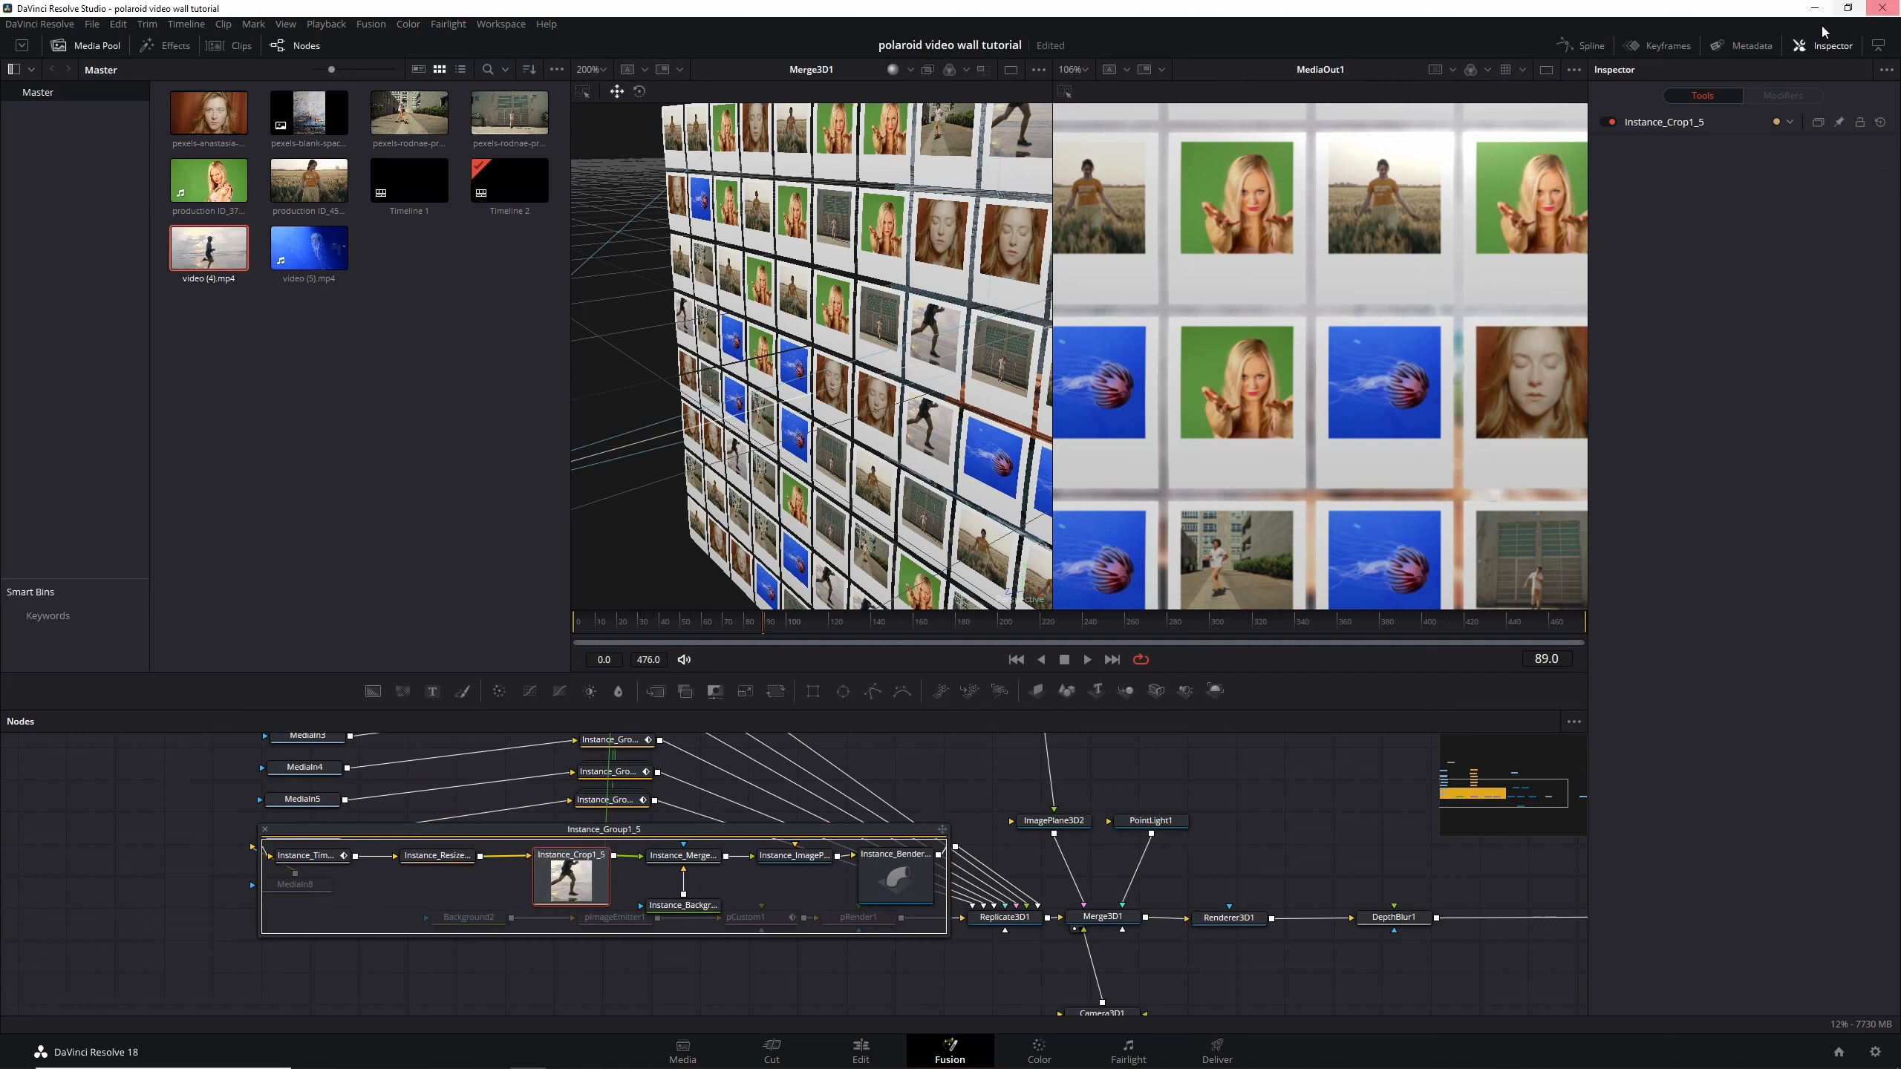
click(1689, 124)
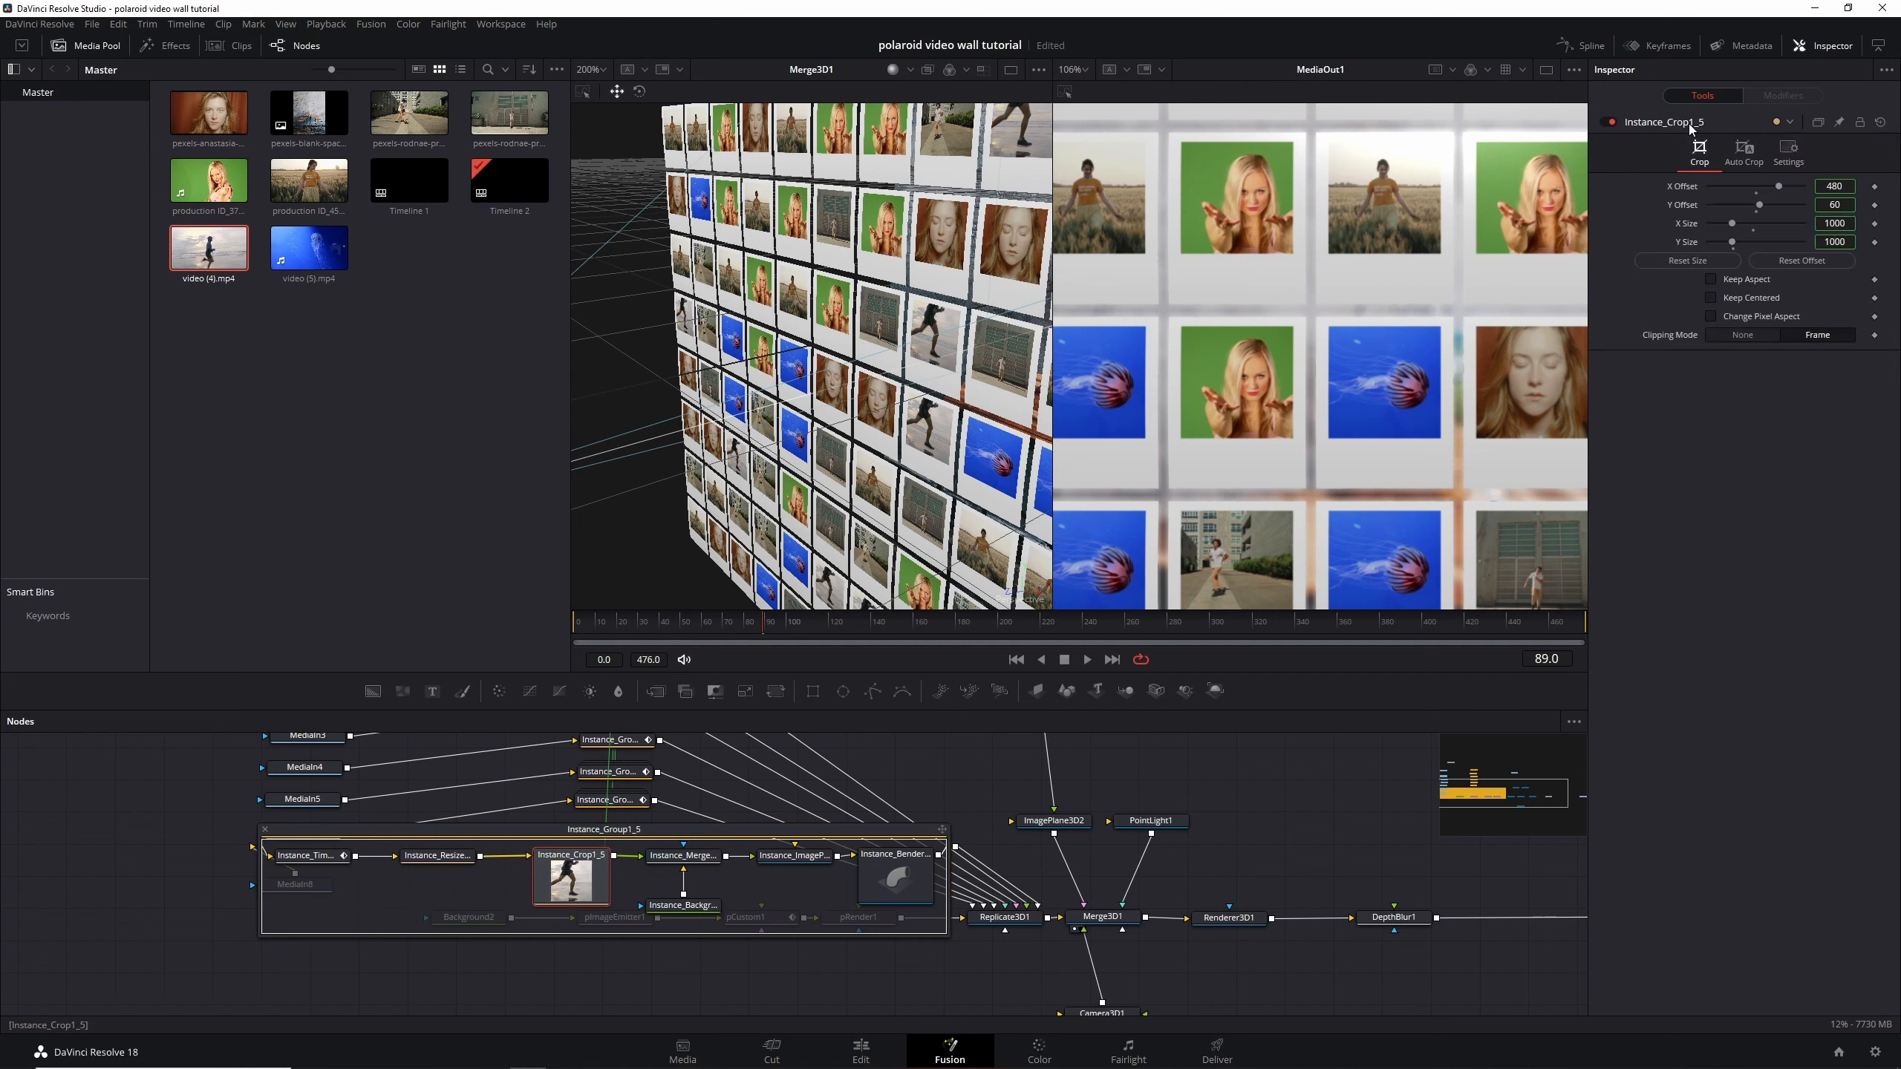
right_click(1681, 188)
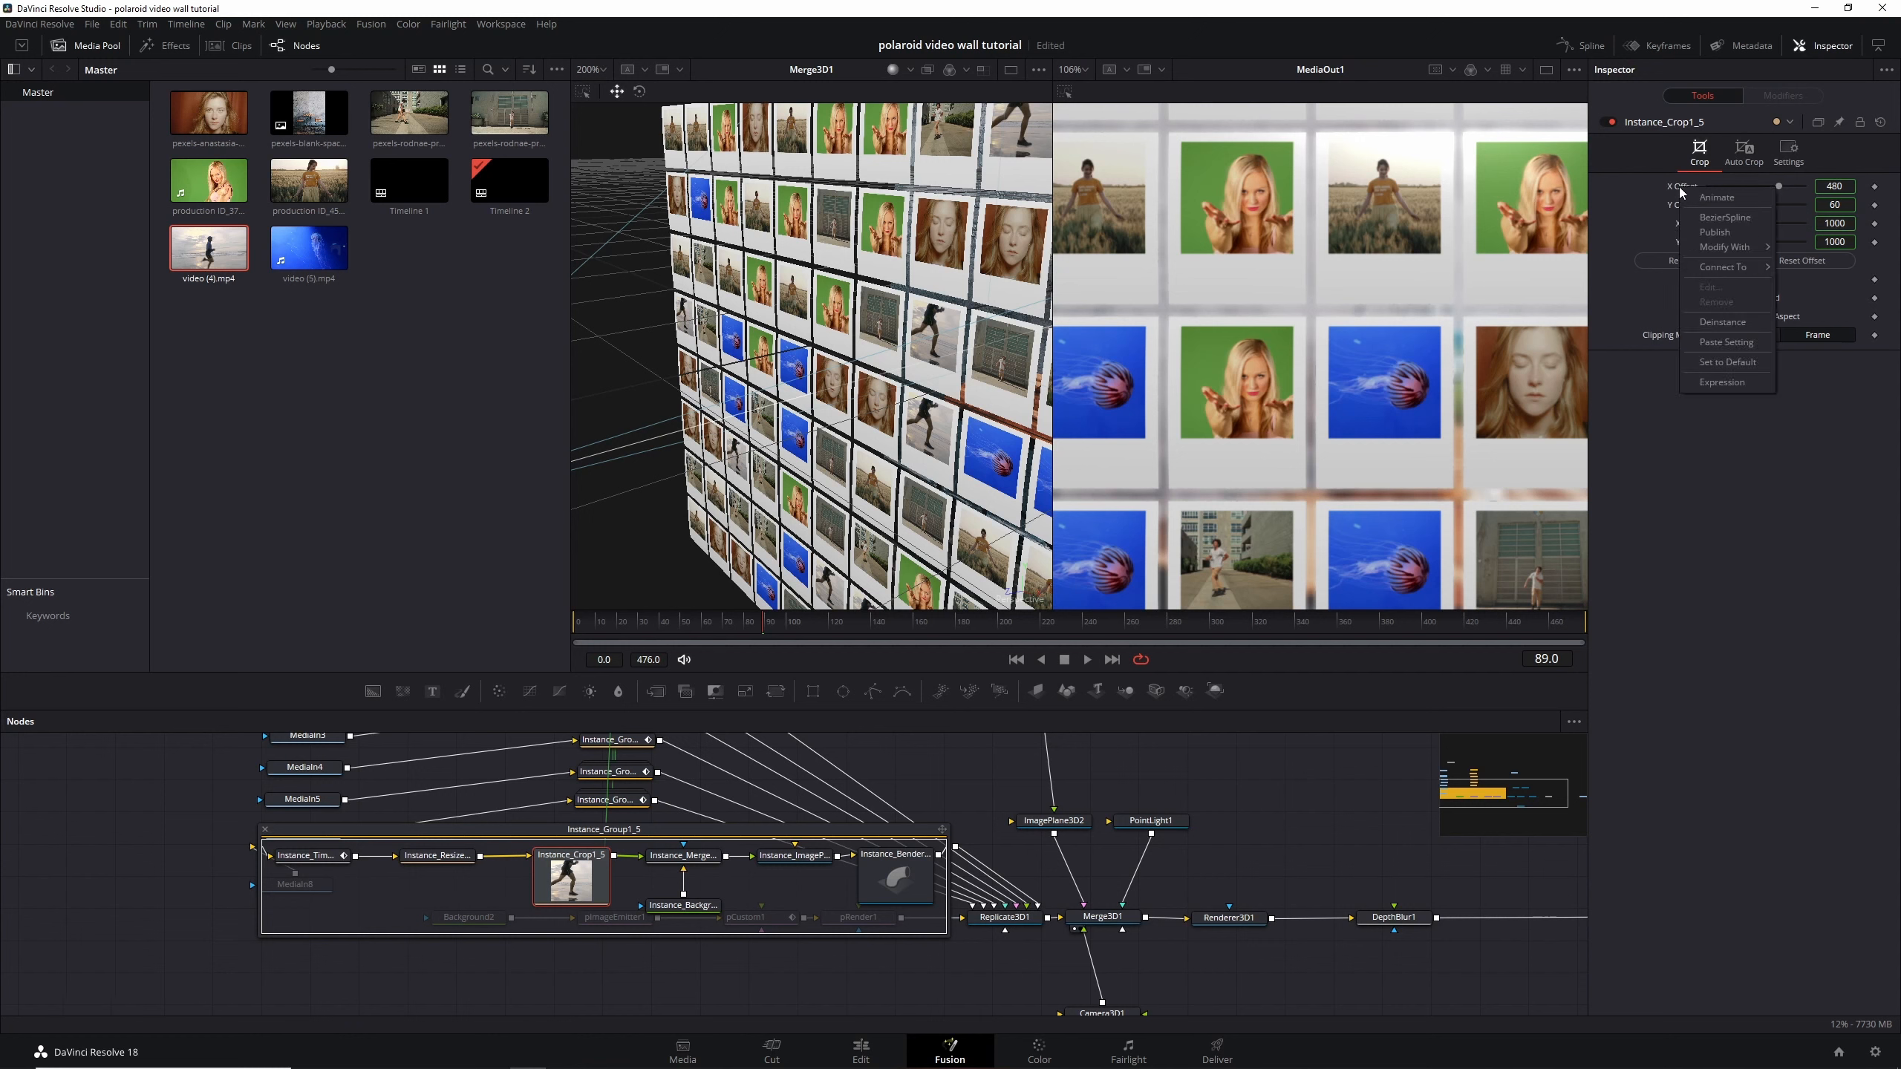
click(1737, 323)
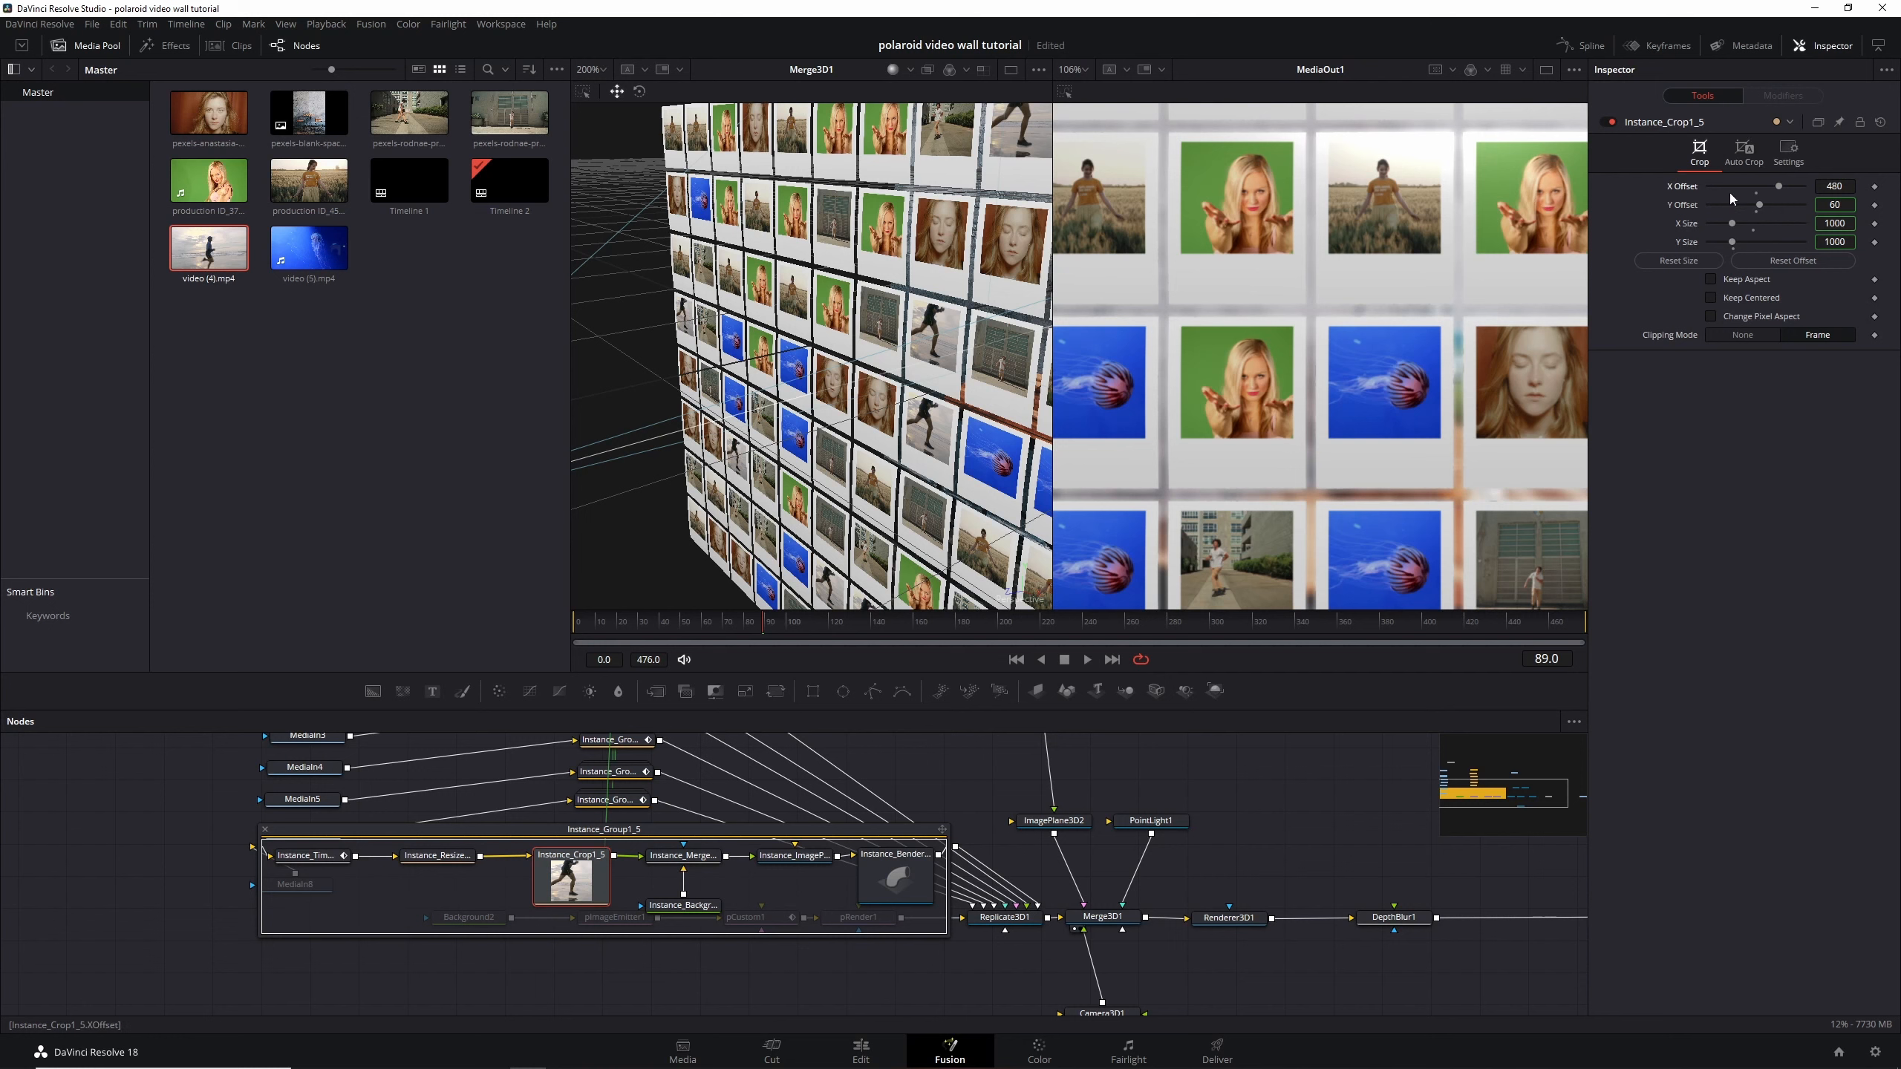
drag(1780, 195, 1766, 191)
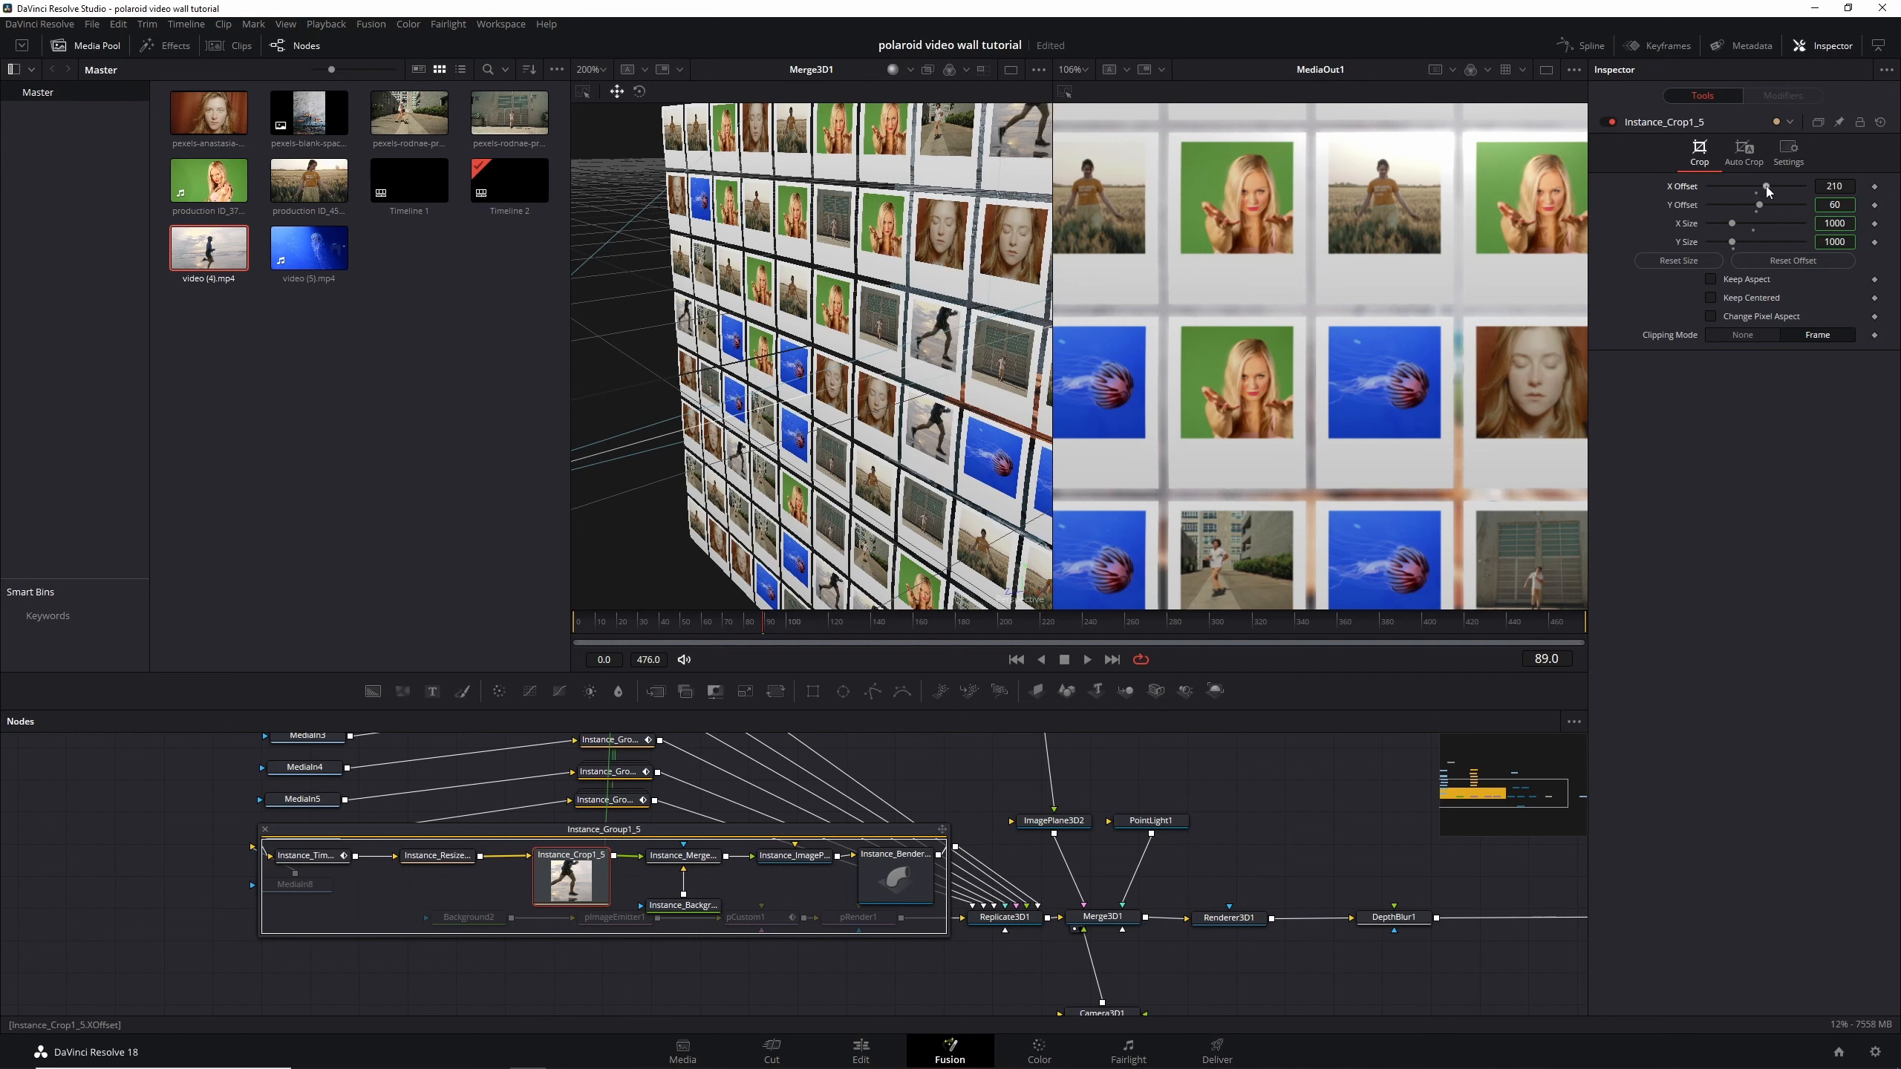
drag(1767, 186, 1775, 193)
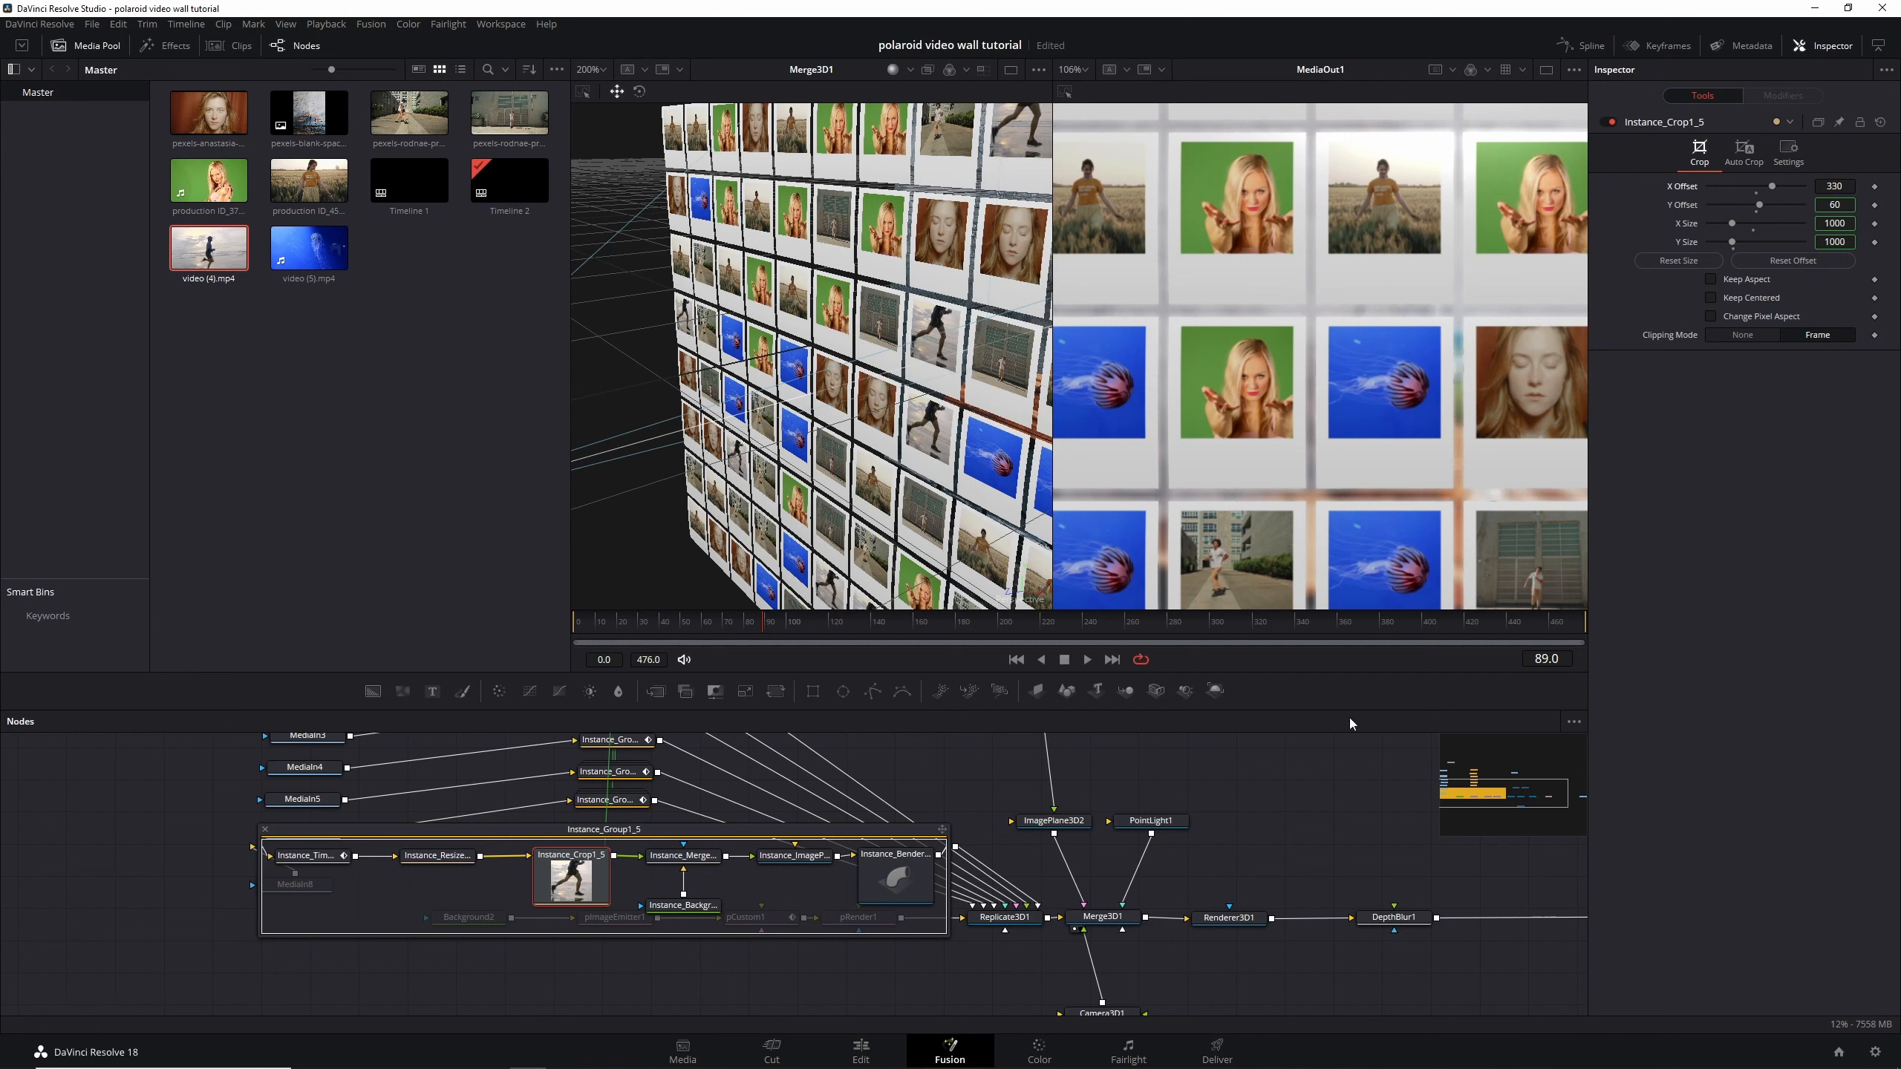
Deinstance the Amount of the new group's bender node, set it to 0.06 and collapse the group
click(897, 862)
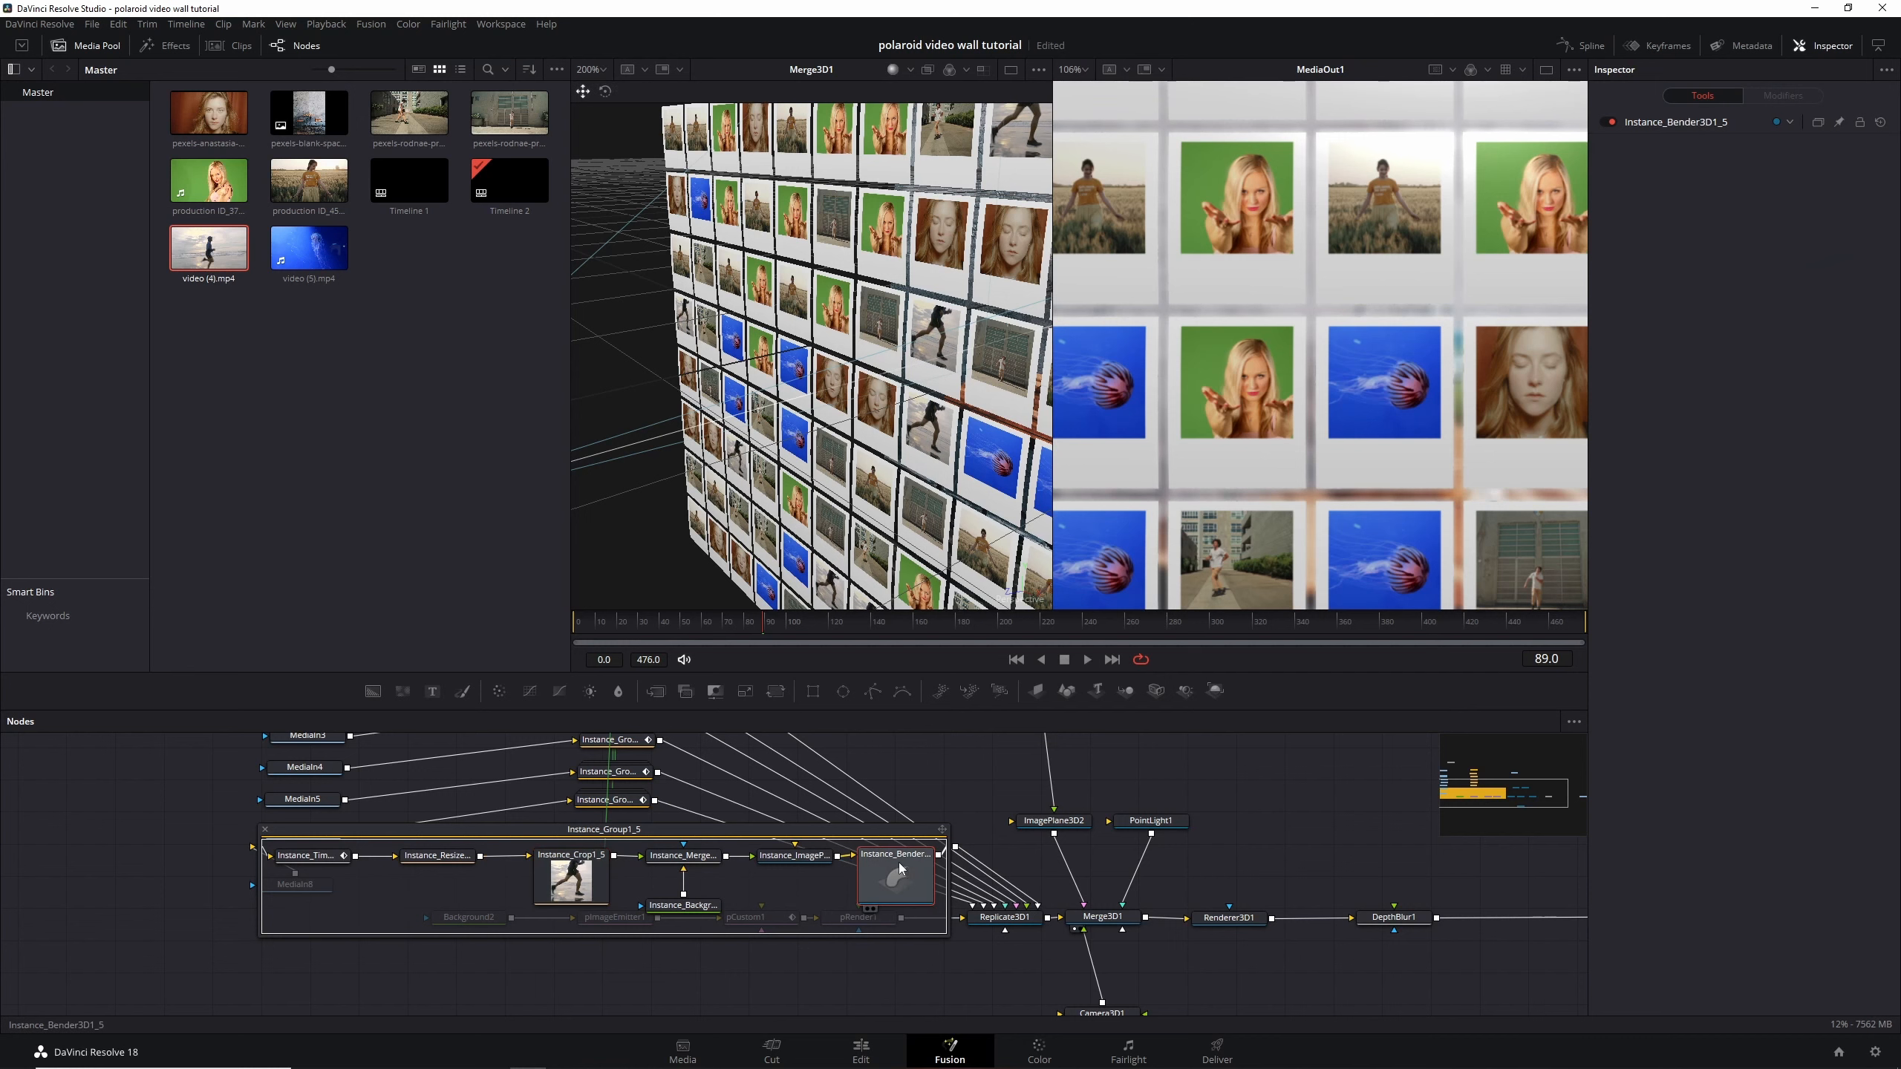
scroll(860, 225, up, 1)
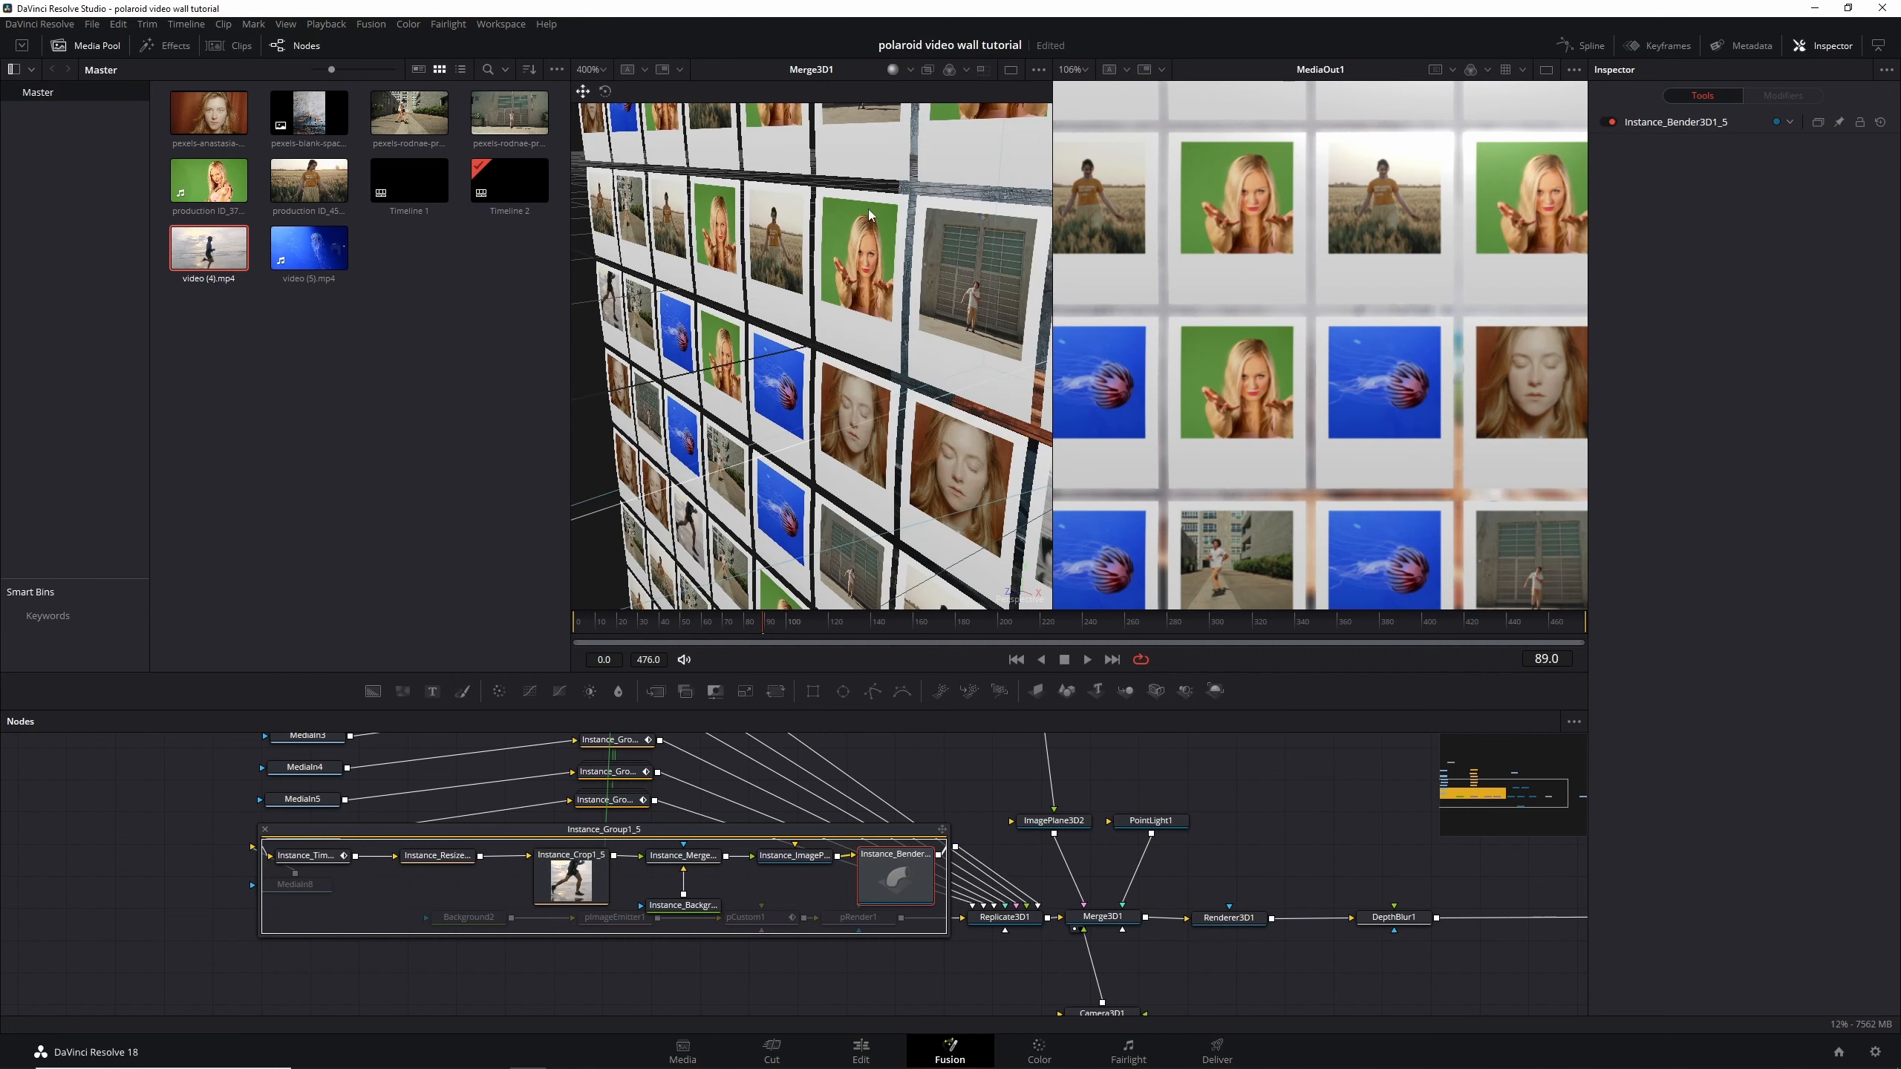
scroll(885, 262, down, 1)
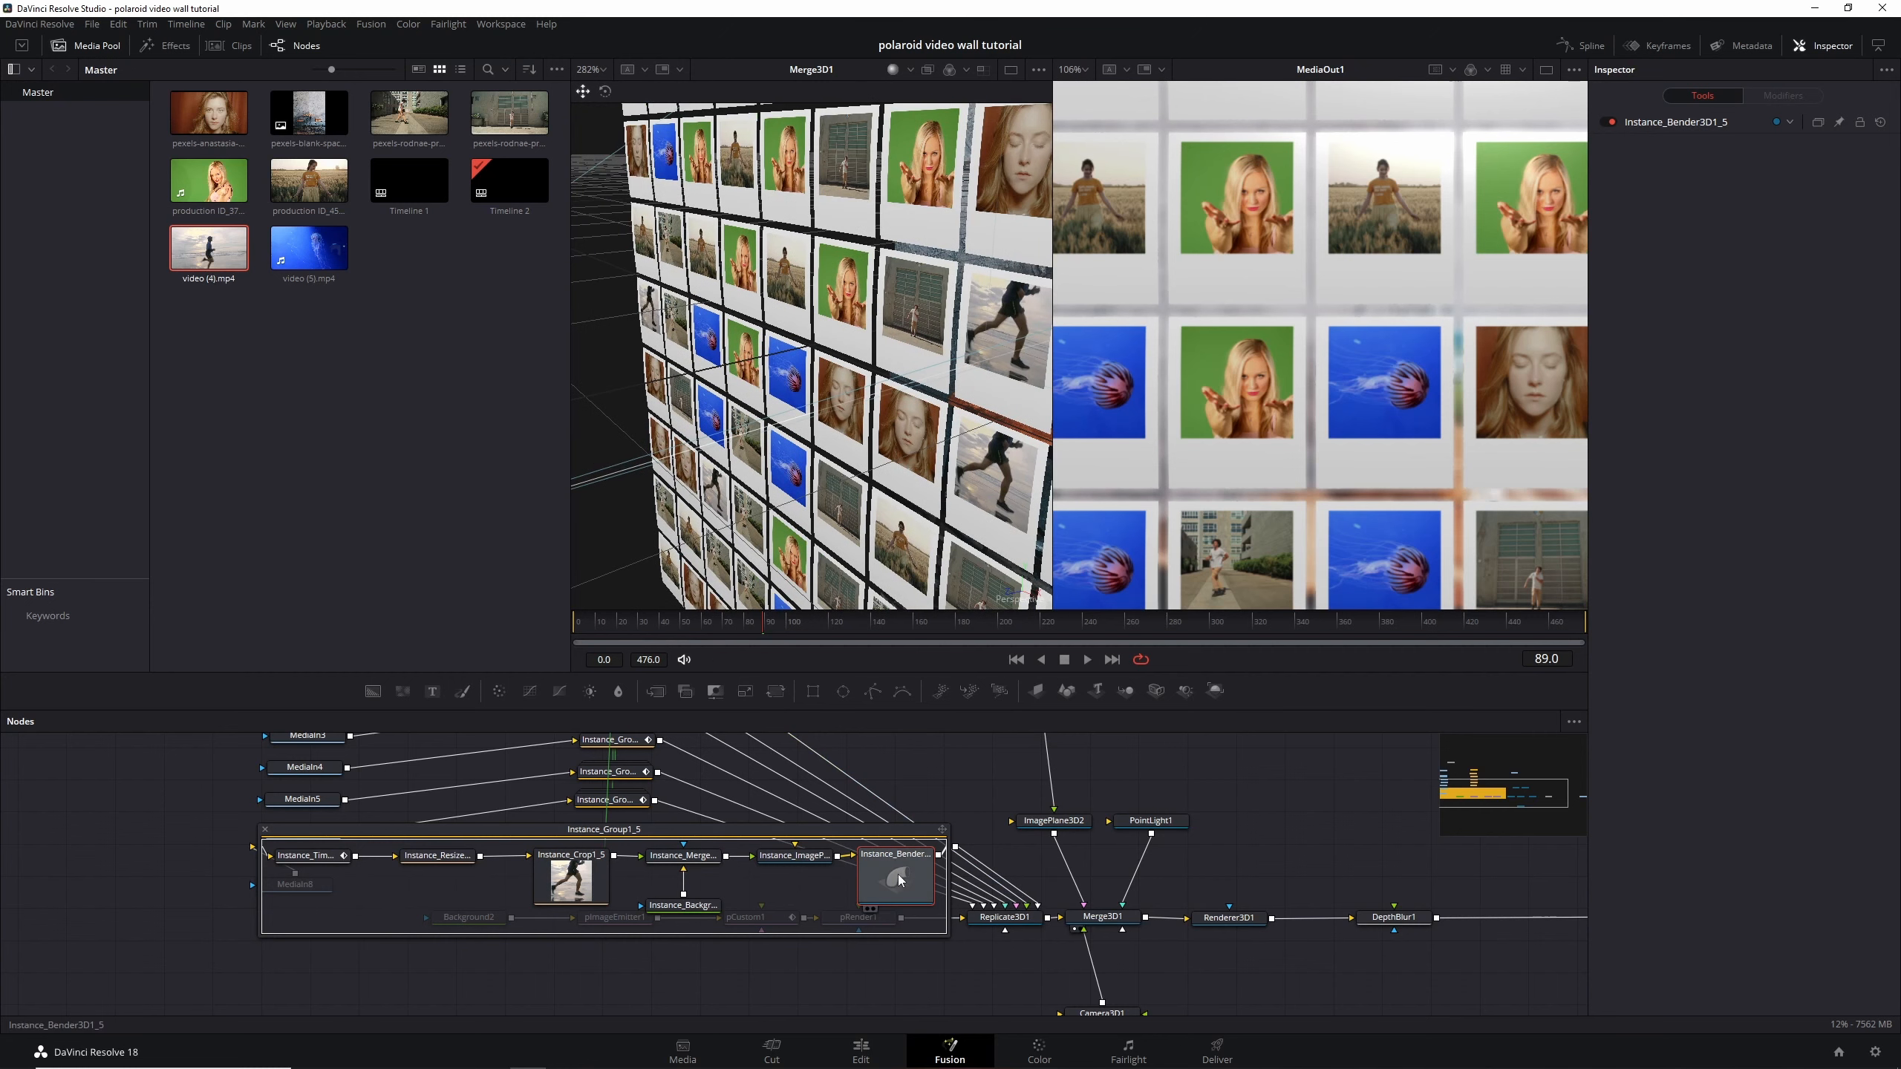
click(1674, 126)
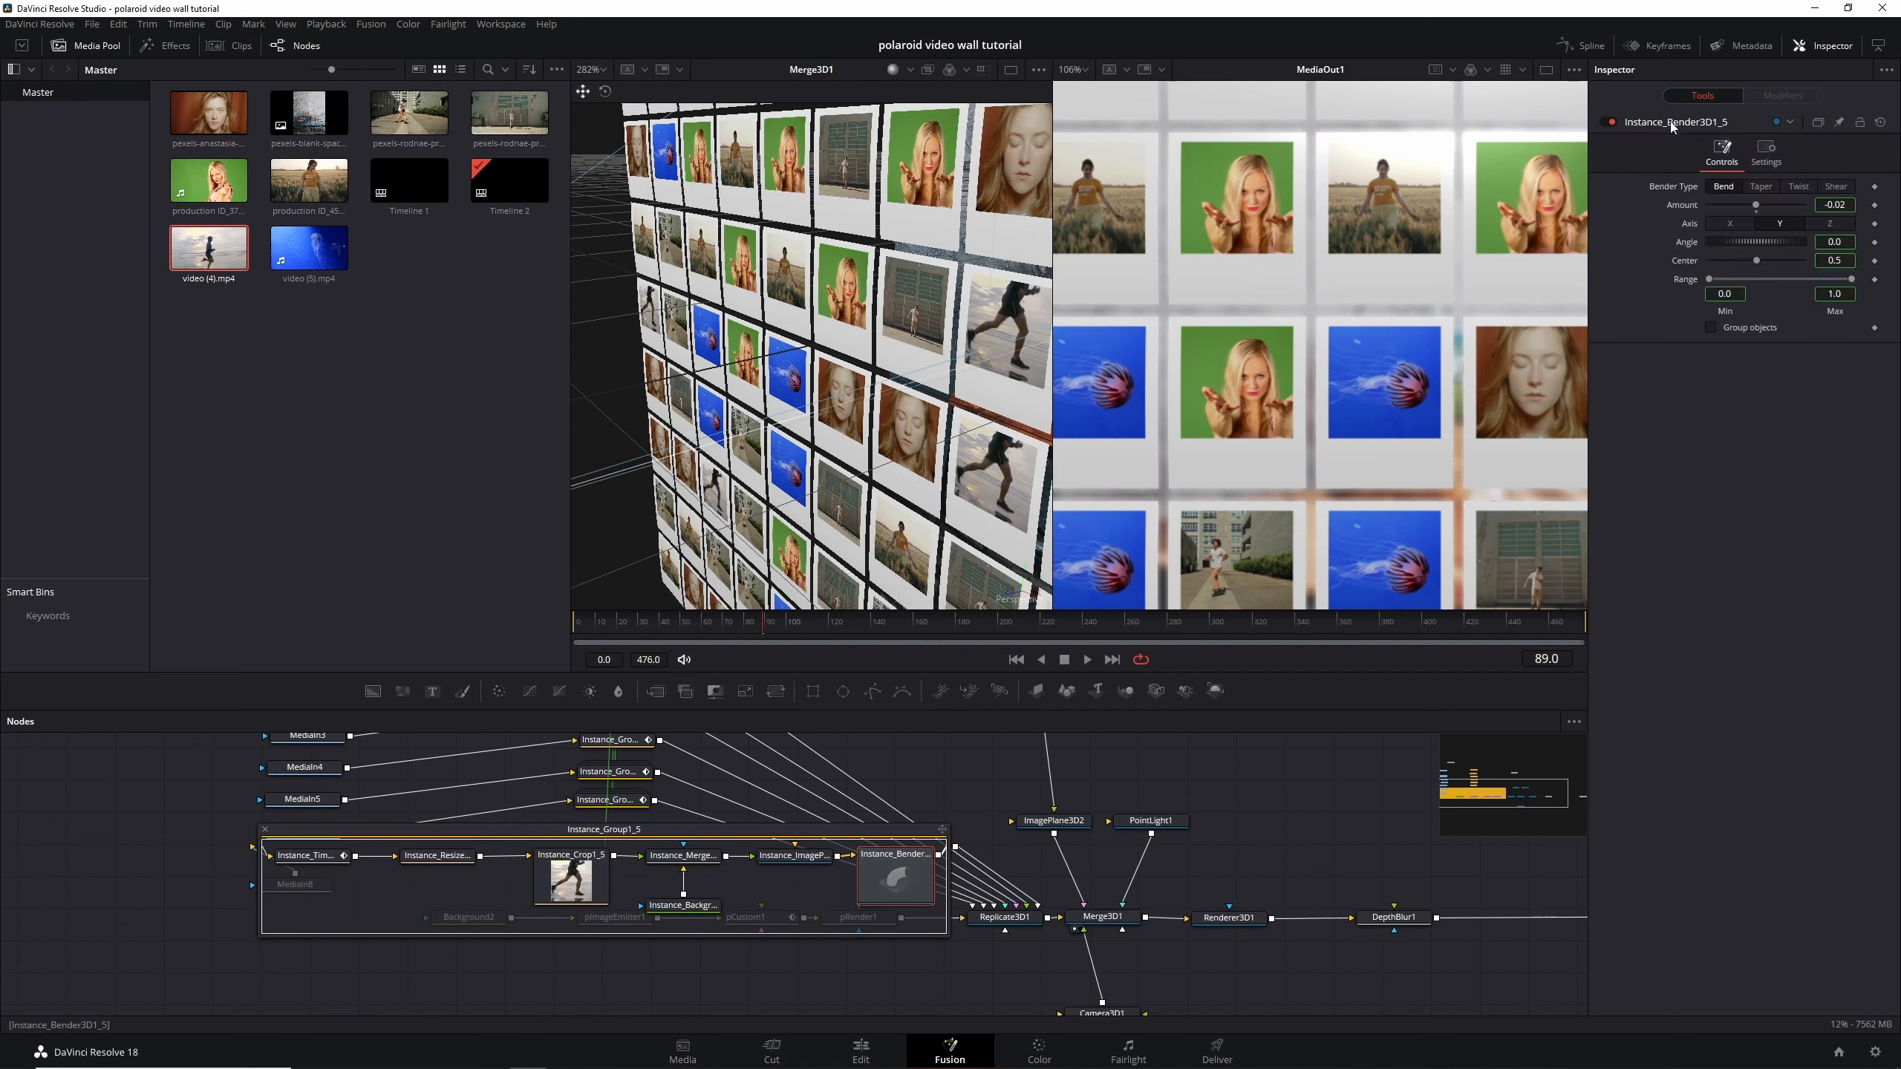
right_click(1687, 203)
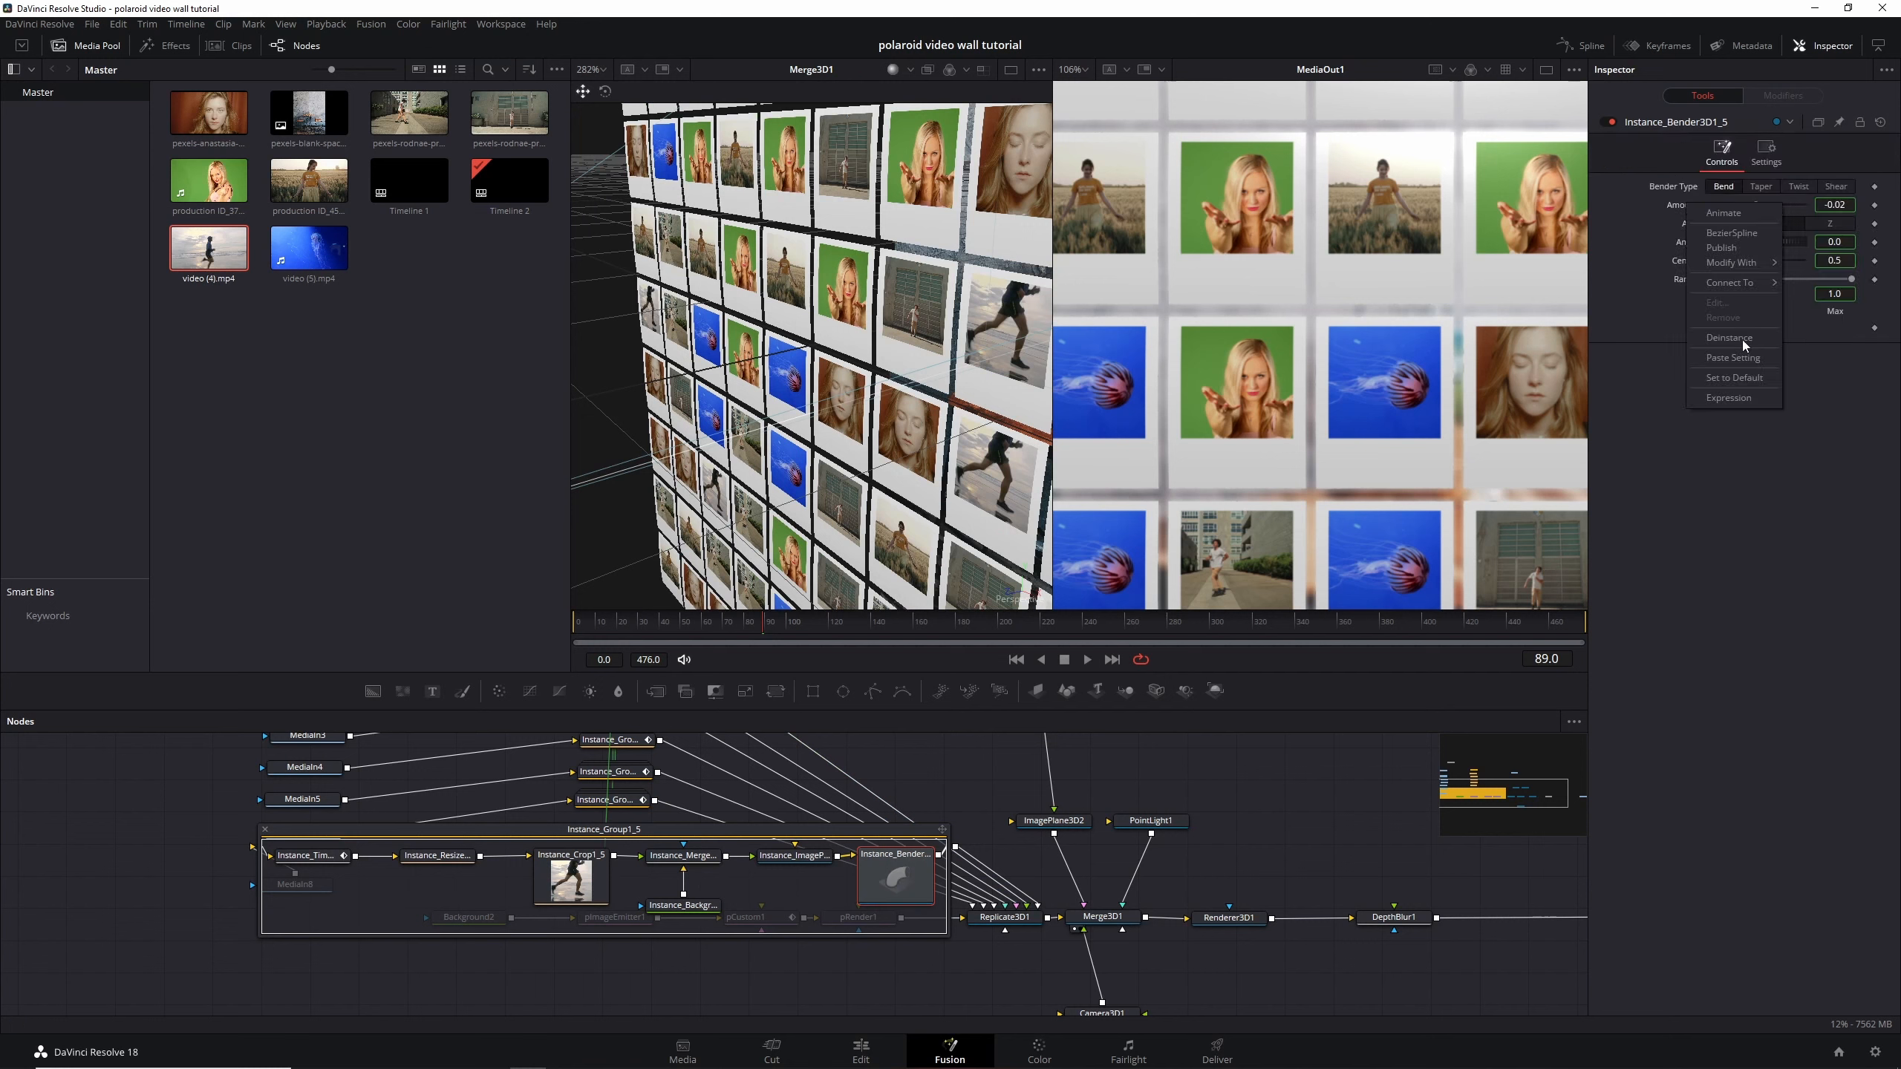
click(1738, 341)
drag(1756, 202, 1797, 211)
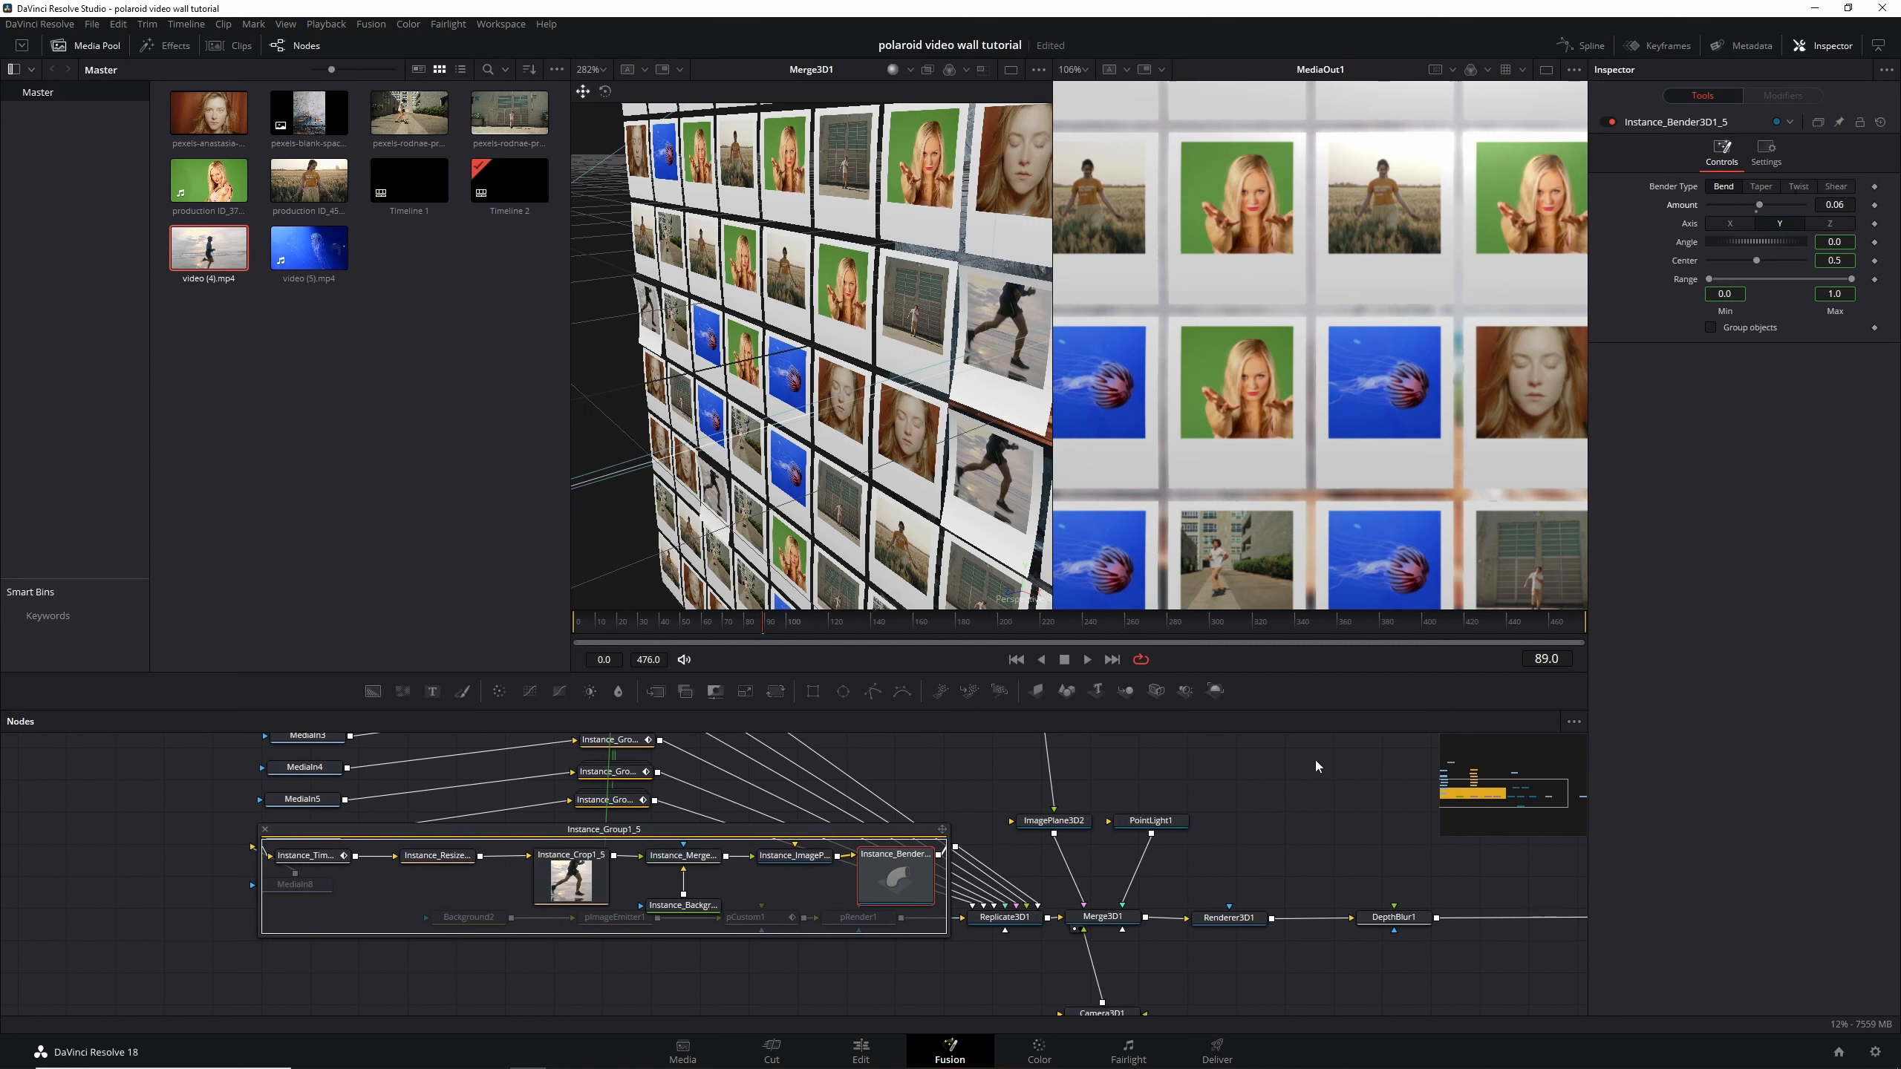
click(265, 829)
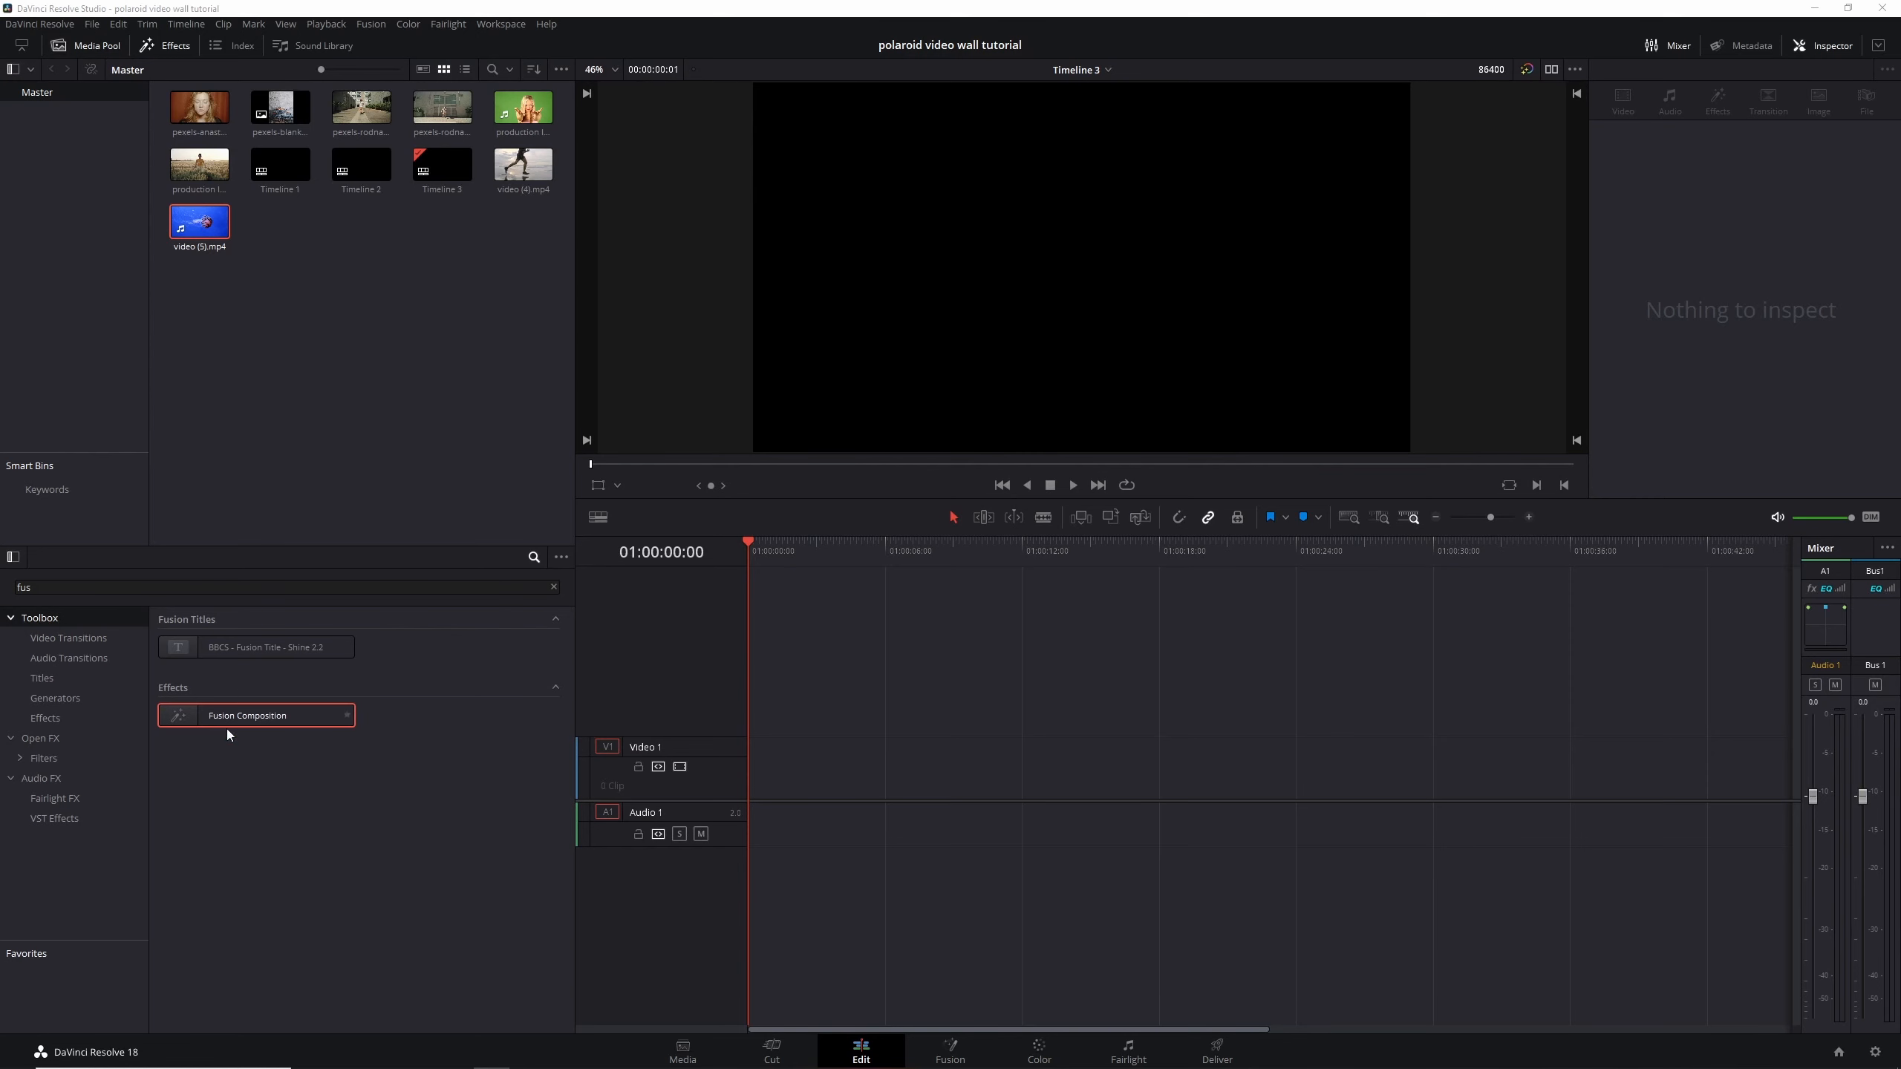
Place a Fusion Composition at the start of Video 1, extend it to about 545 frames and open it in Fusion
drag(228, 721, 747, 779)
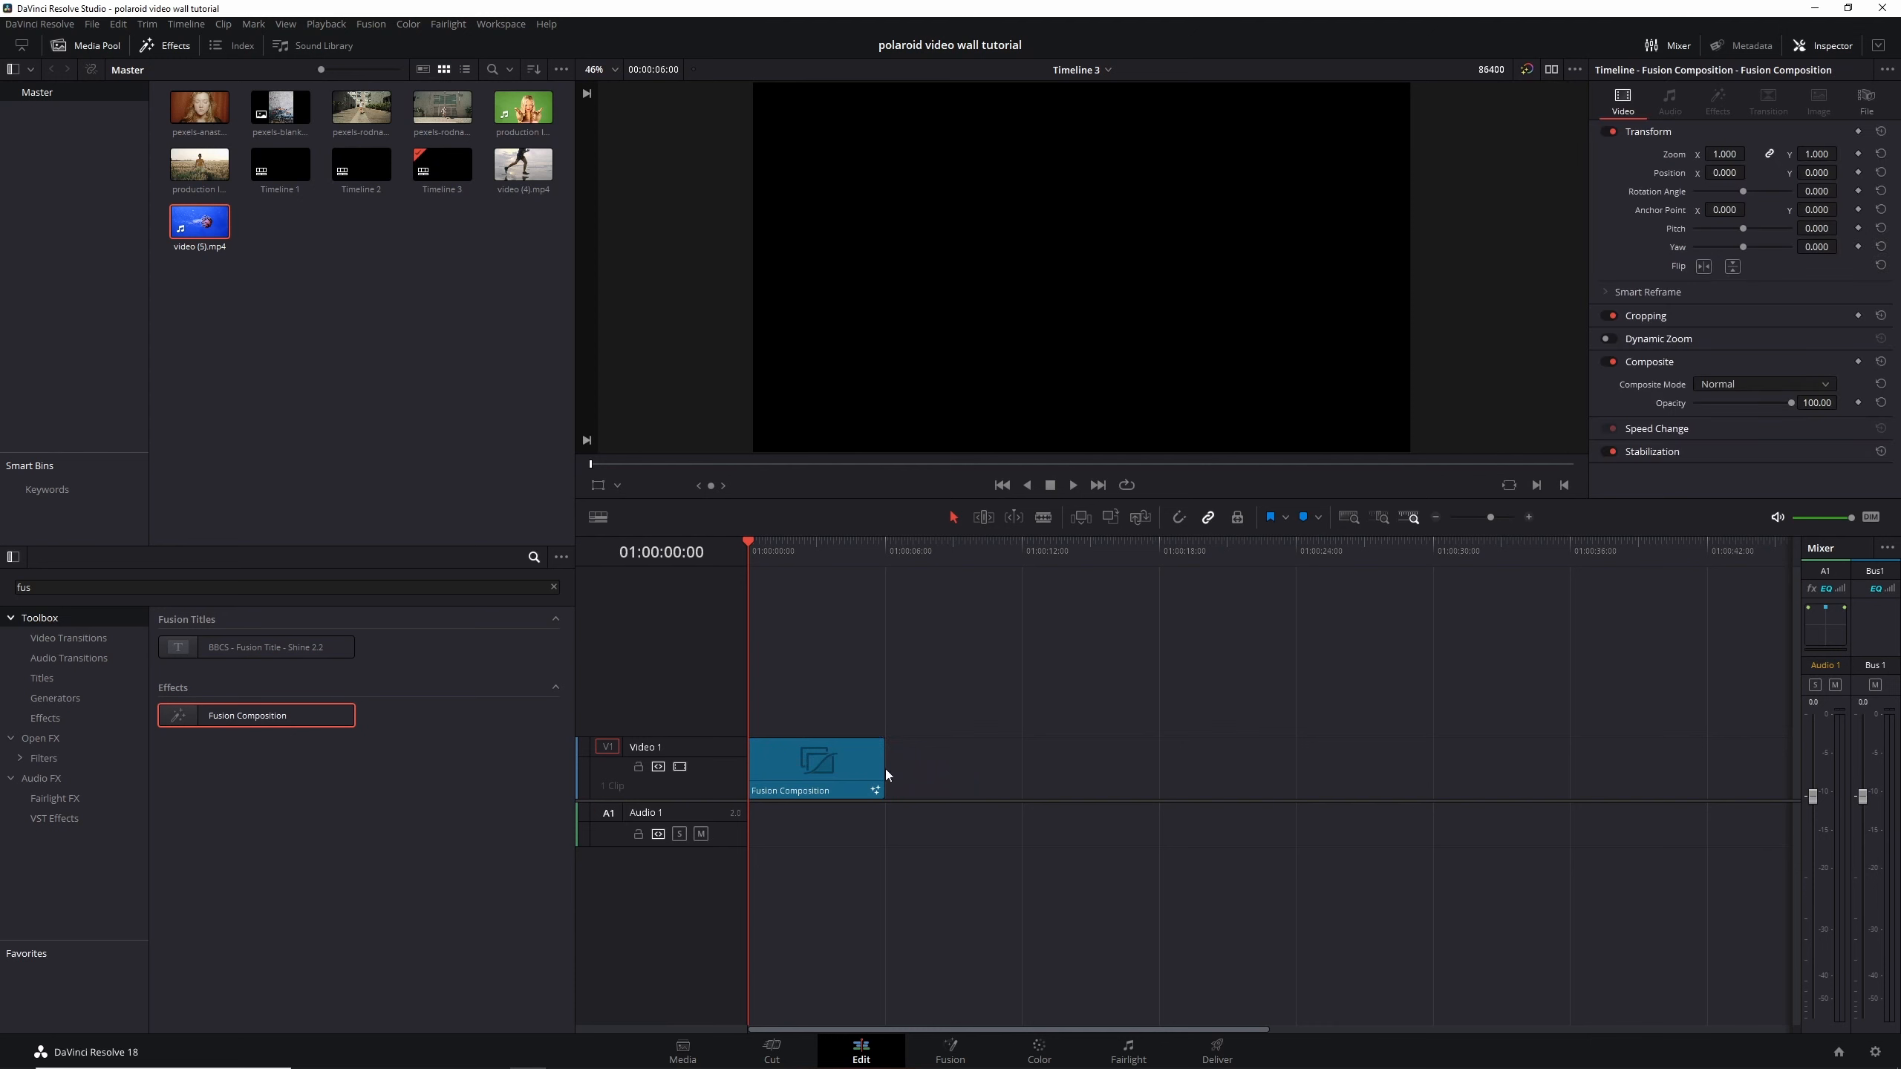
drag(884, 770, 1265, 771)
click(950, 1049)
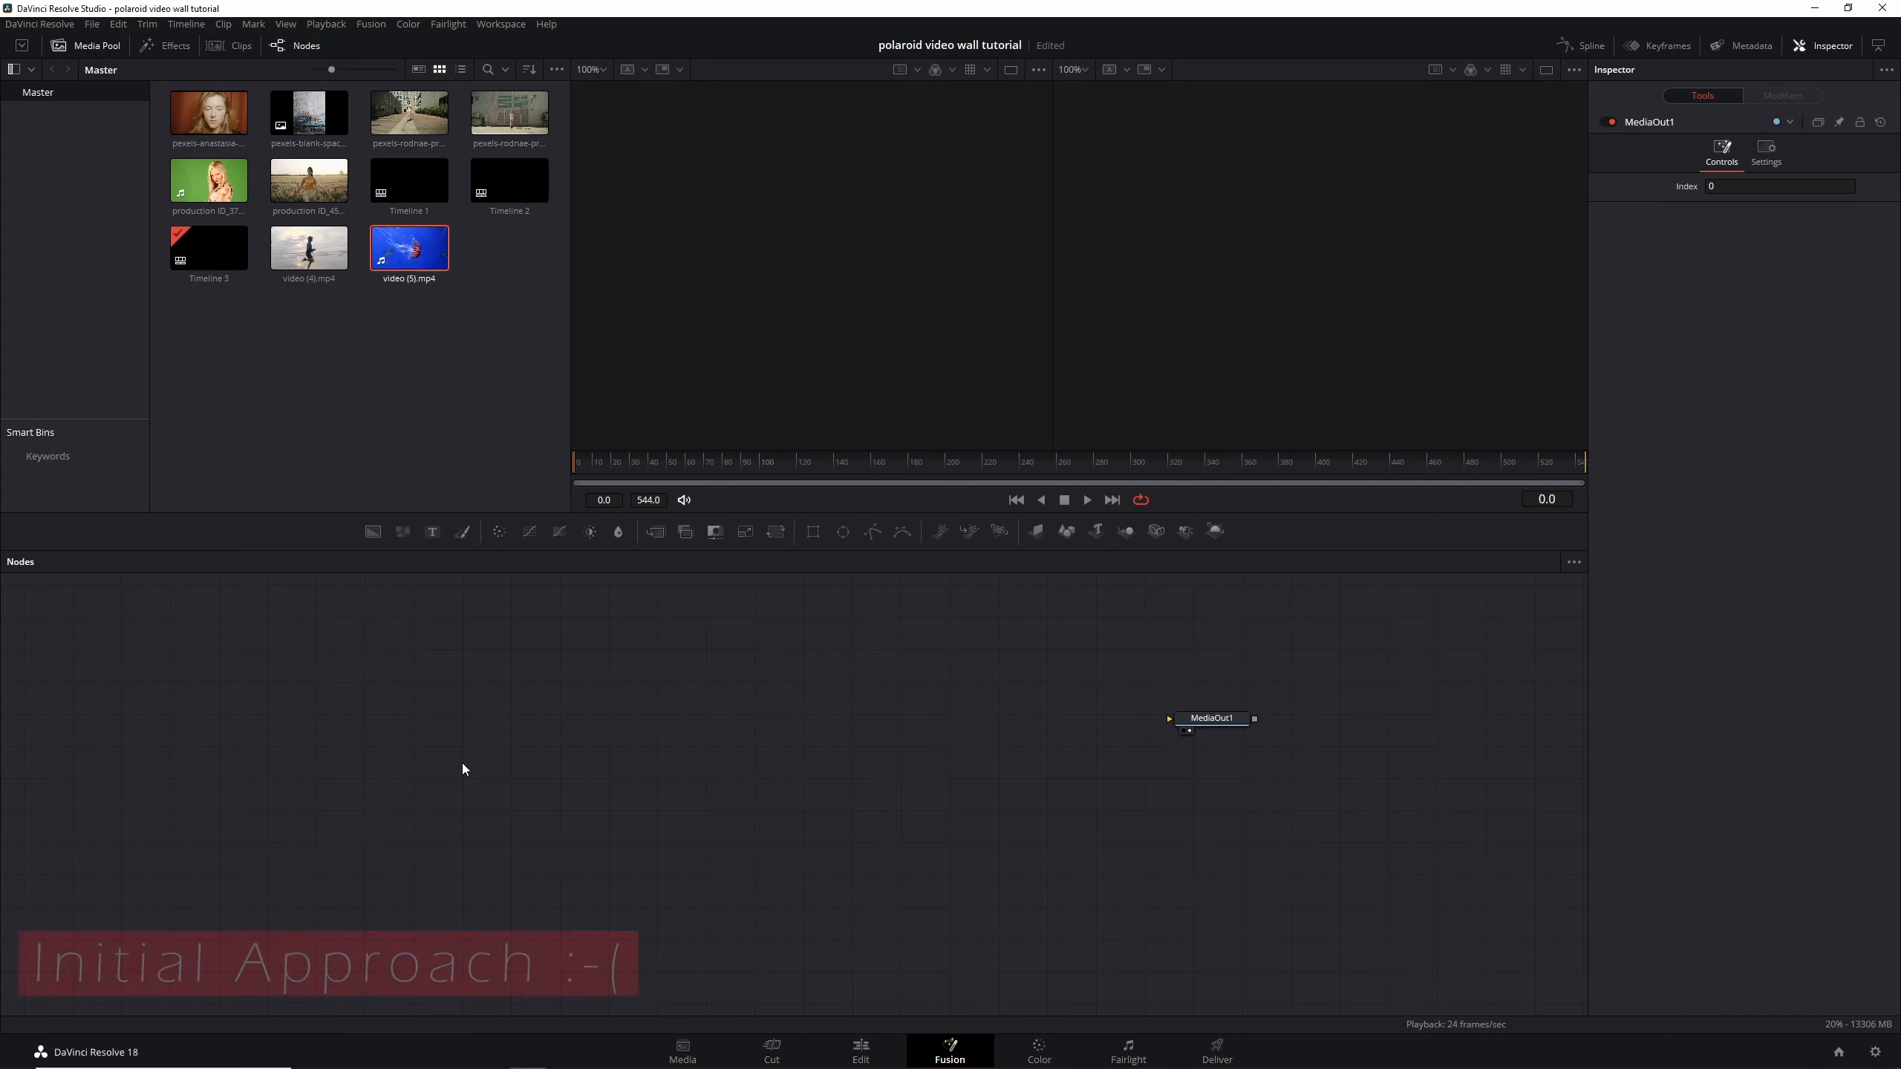
Add a Shape 3D node to the empty composition and show its plane in the first viewer
key(shift+space)
text(shape)
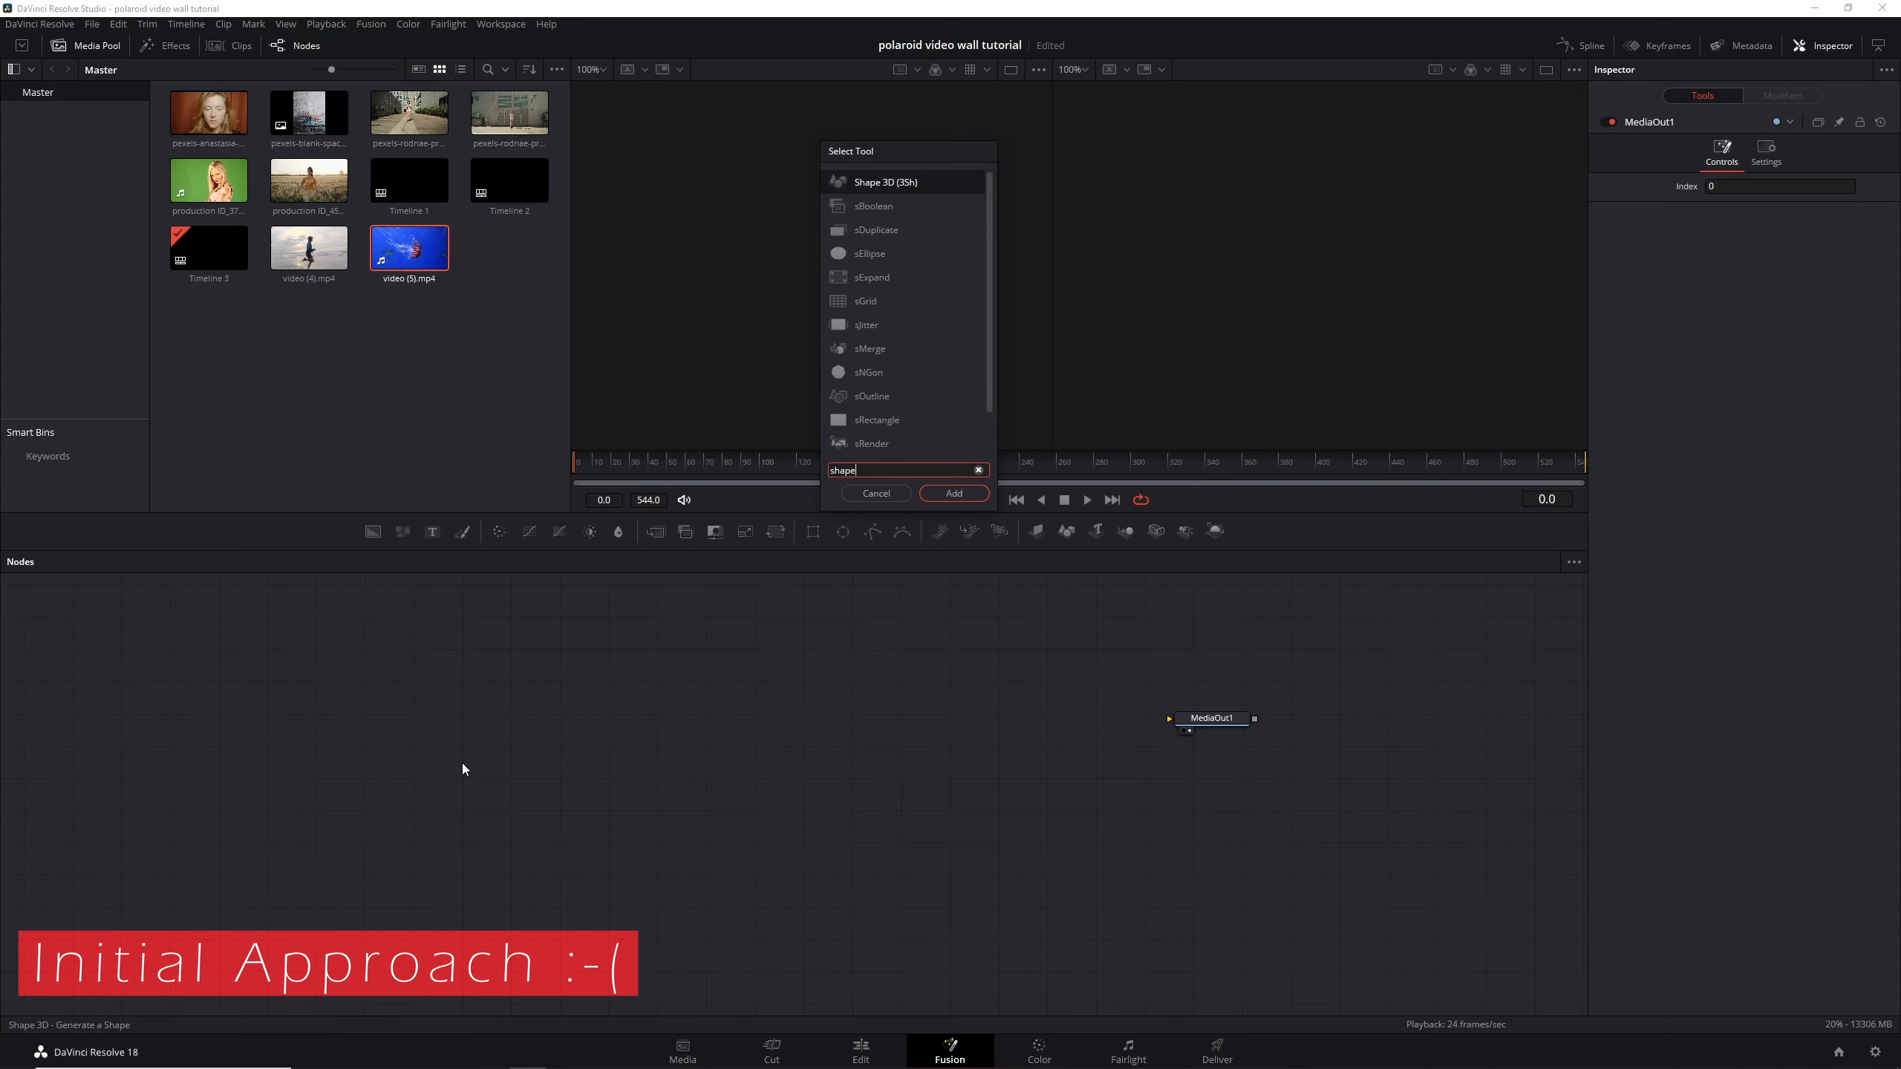
key(Return)
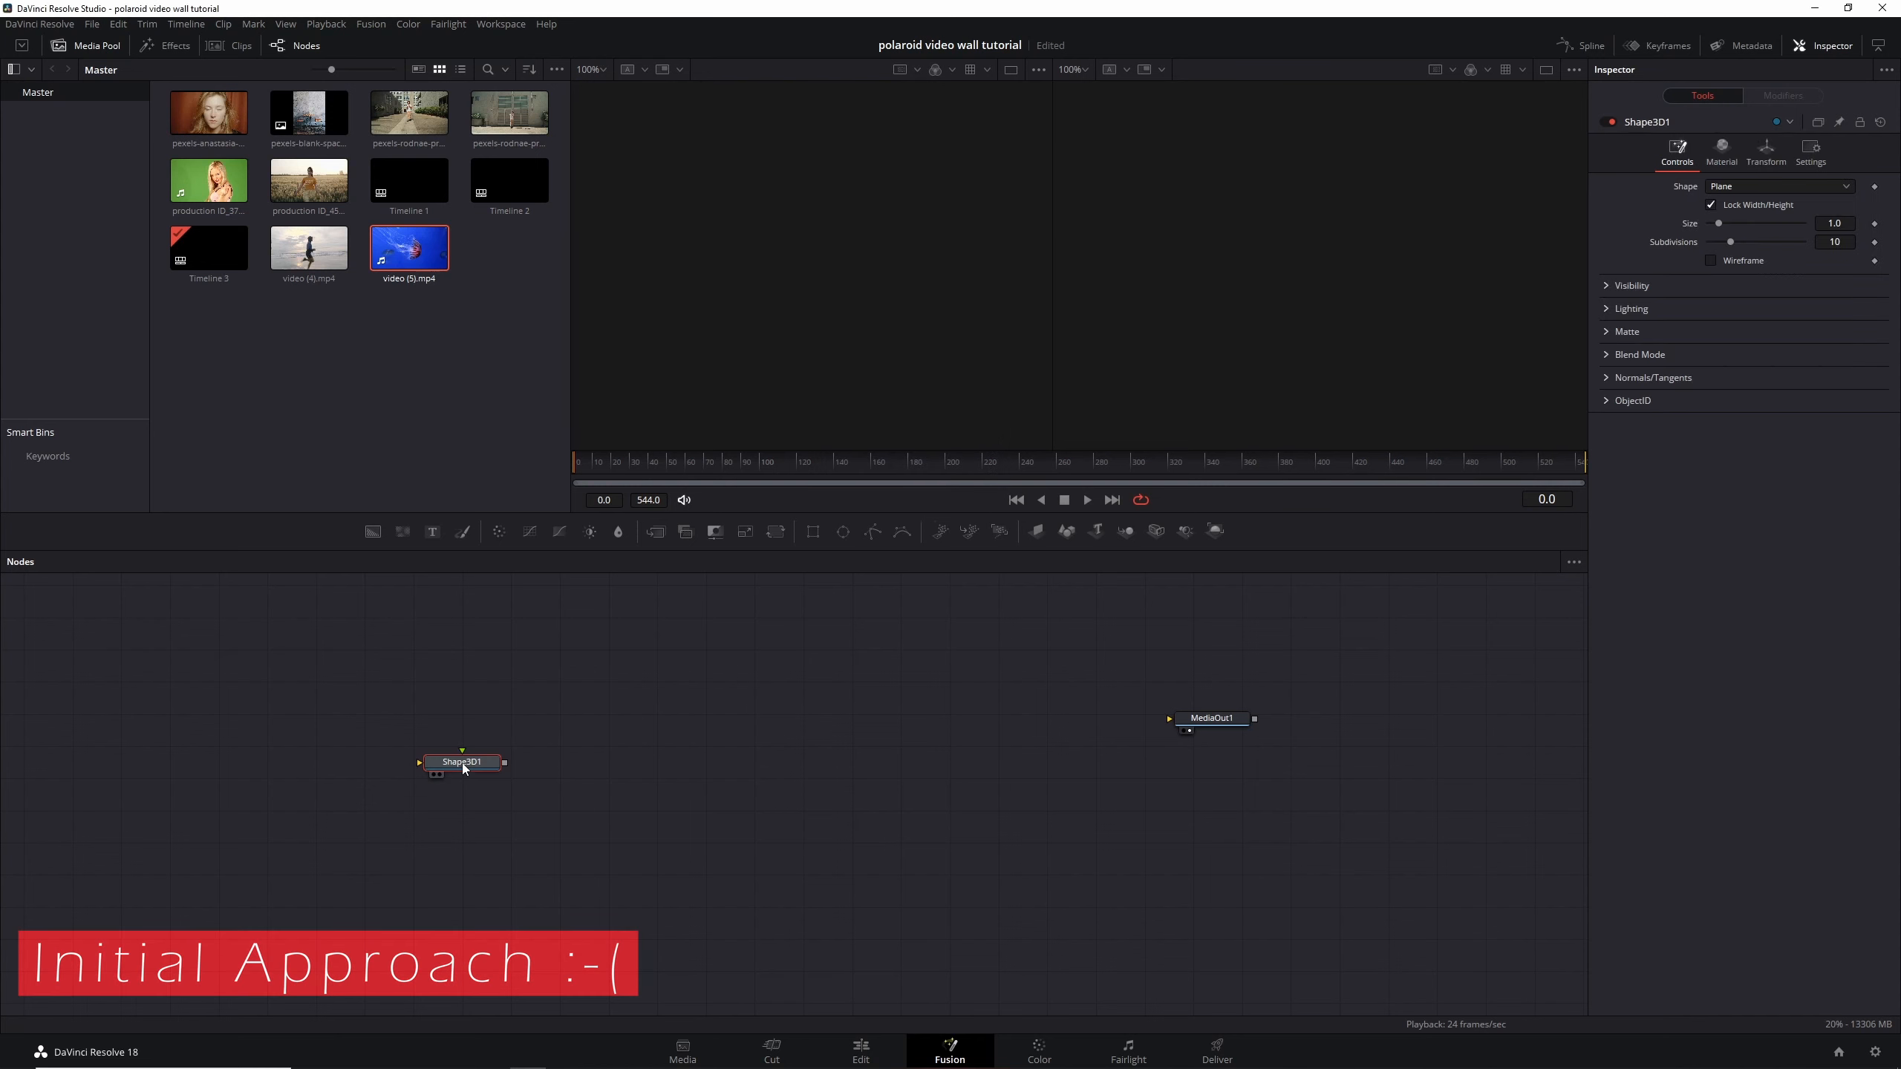
drag(442, 764, 866, 228)
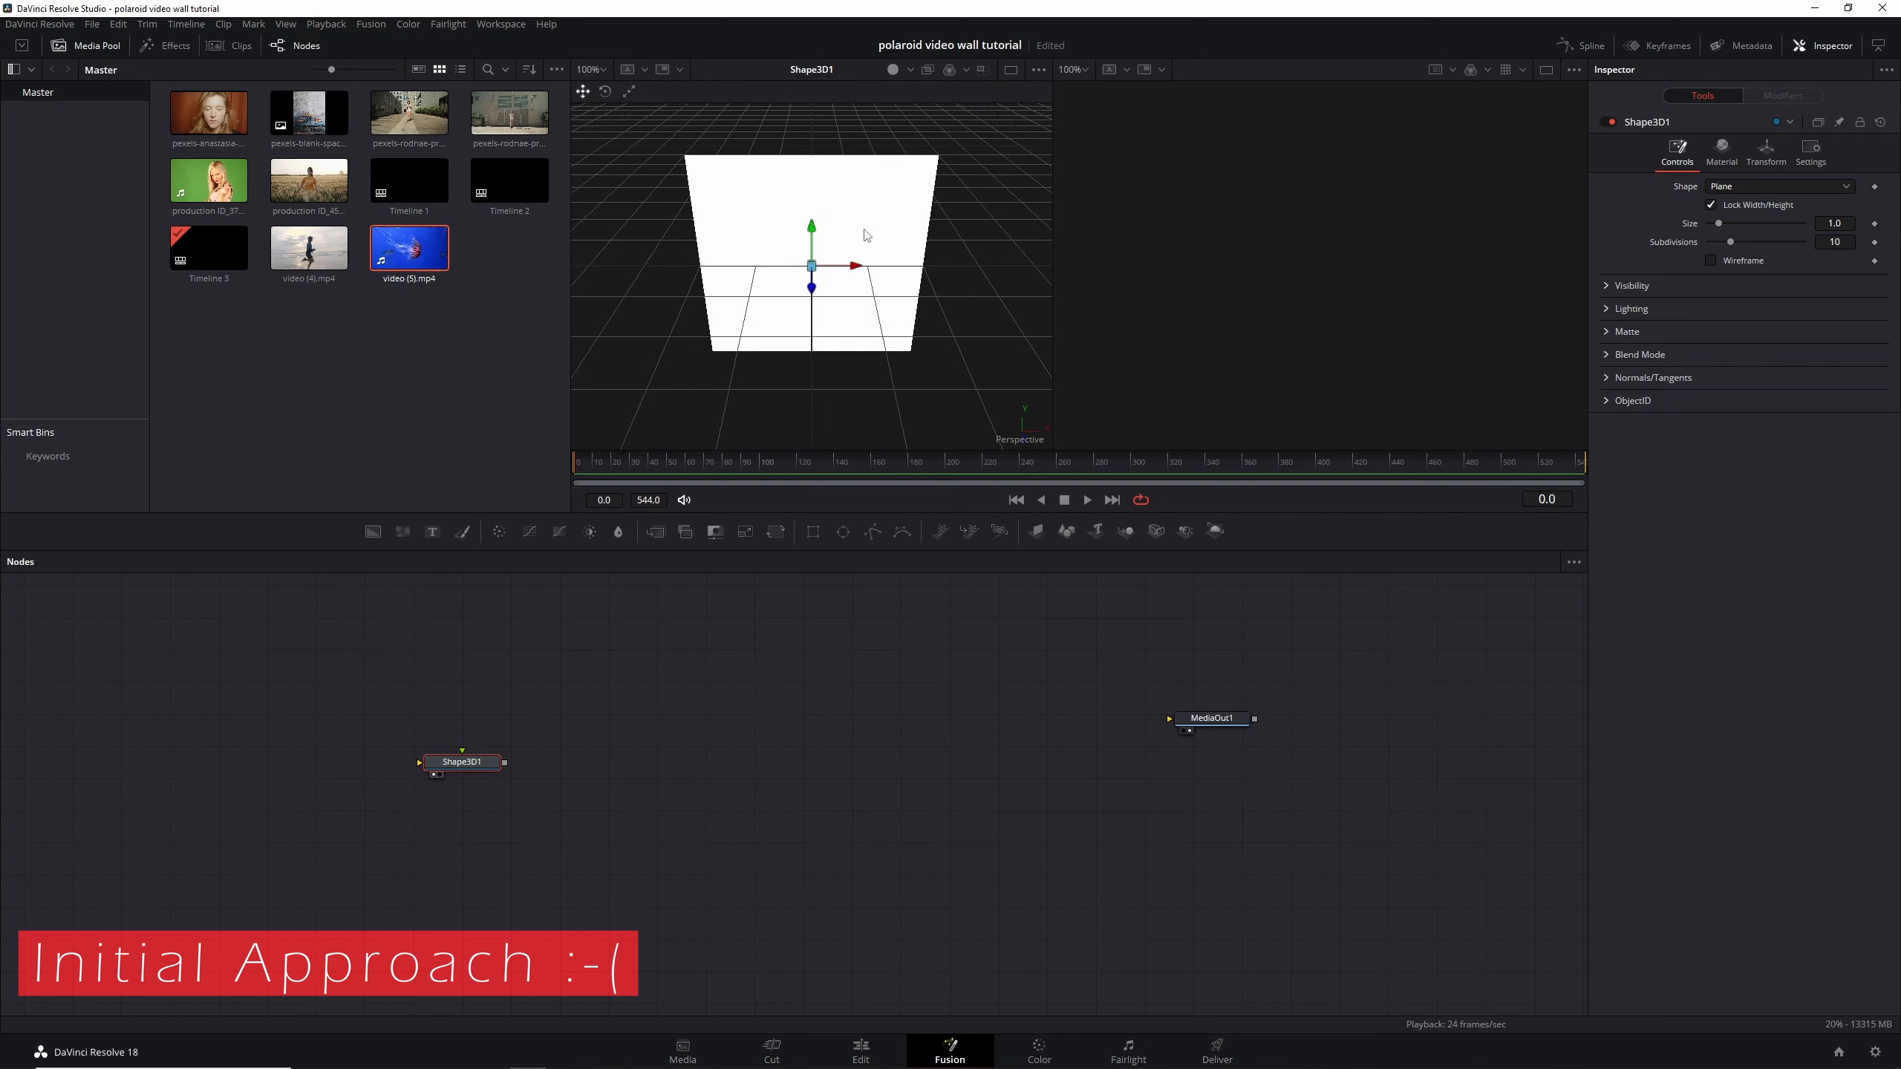
Show the Shape 3D plane as a wireframe and examine its grid of subdivisions
click(909, 70)
click(931, 94)
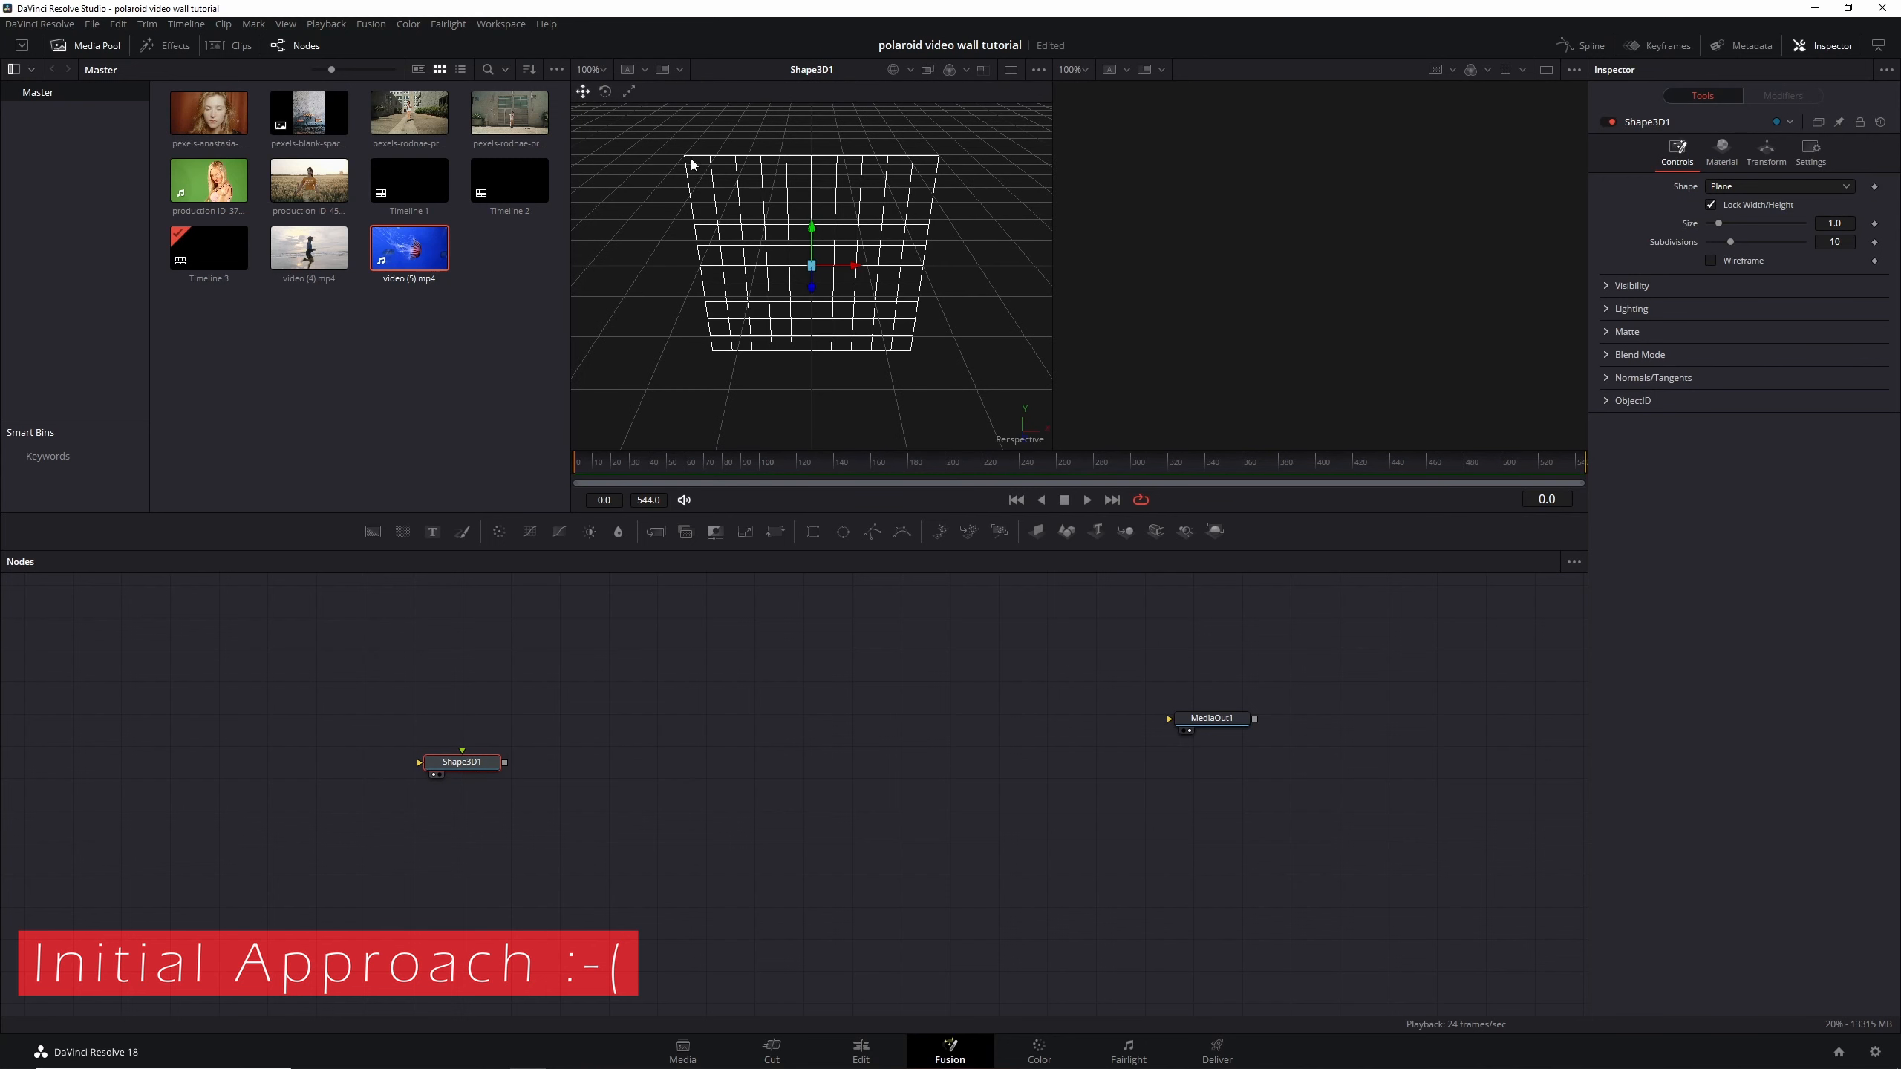
scroll(757, 164, up, 2)
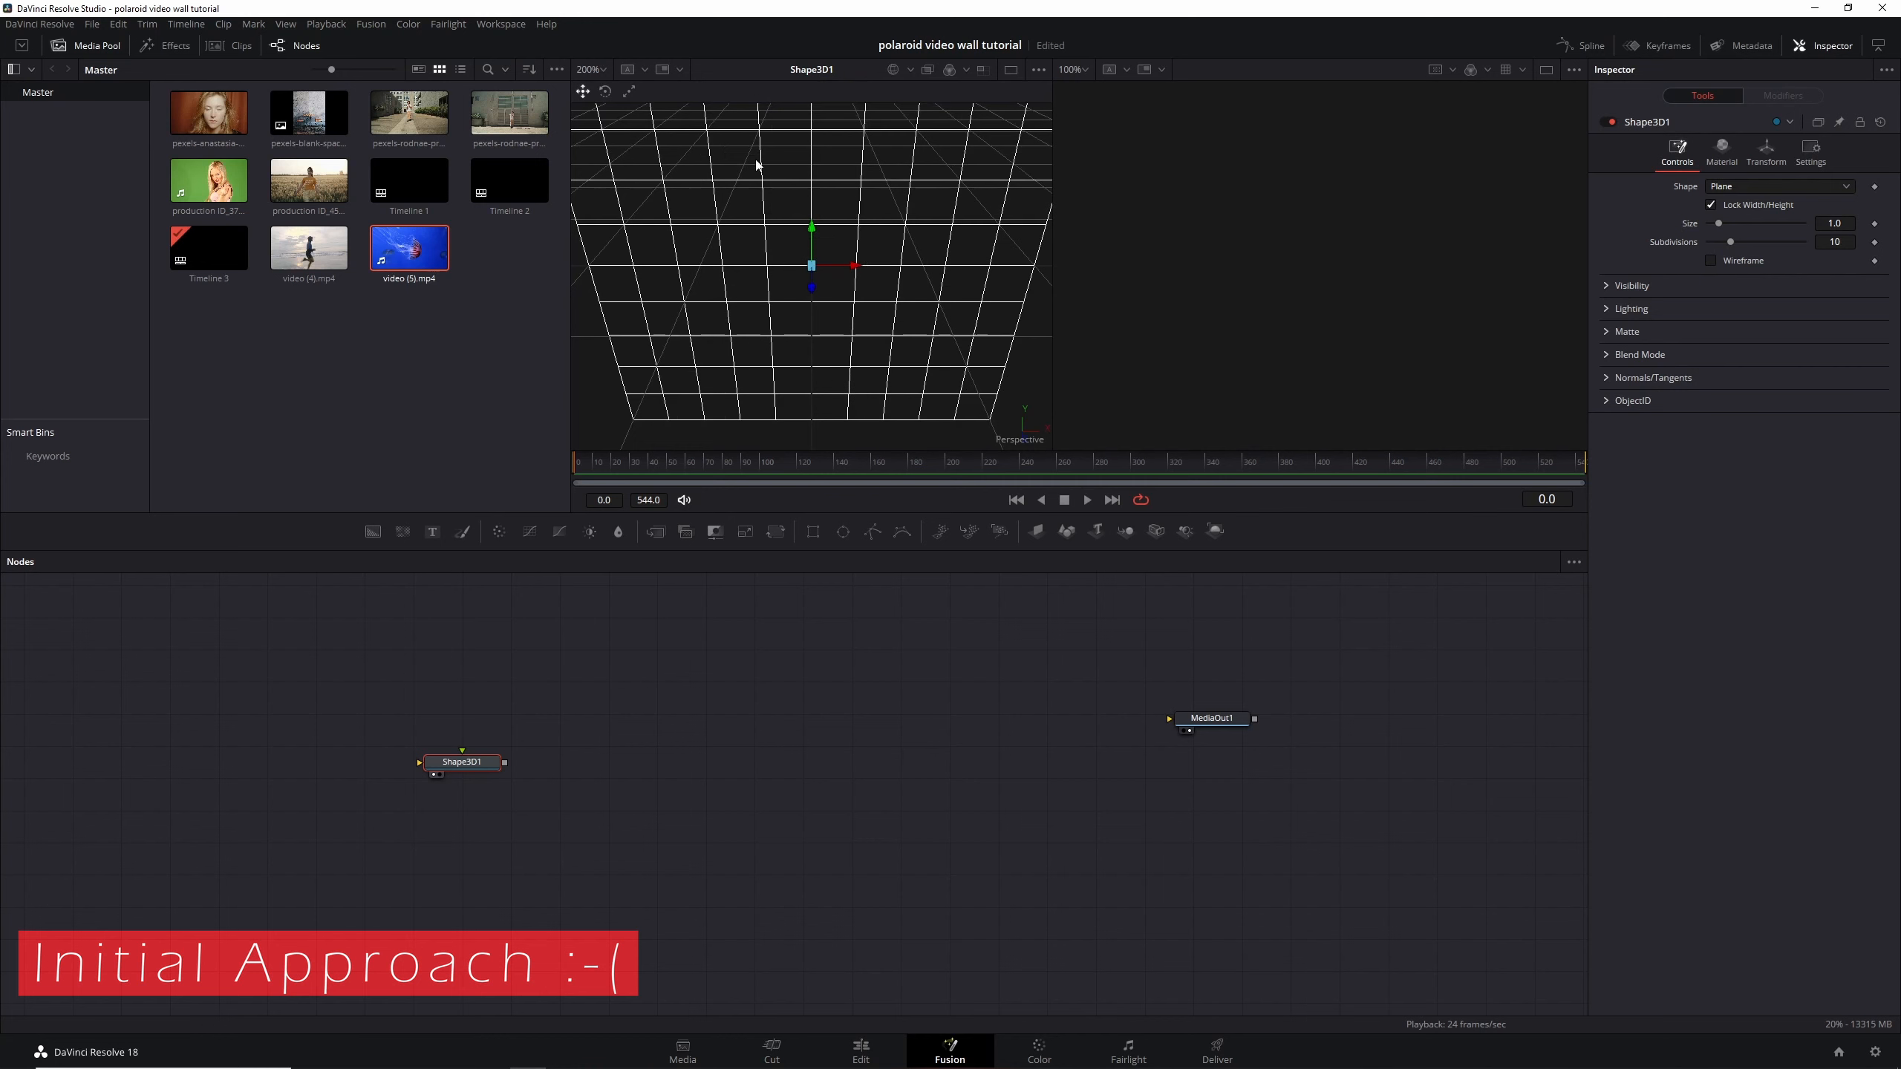
scroll(758, 165, down, 2)
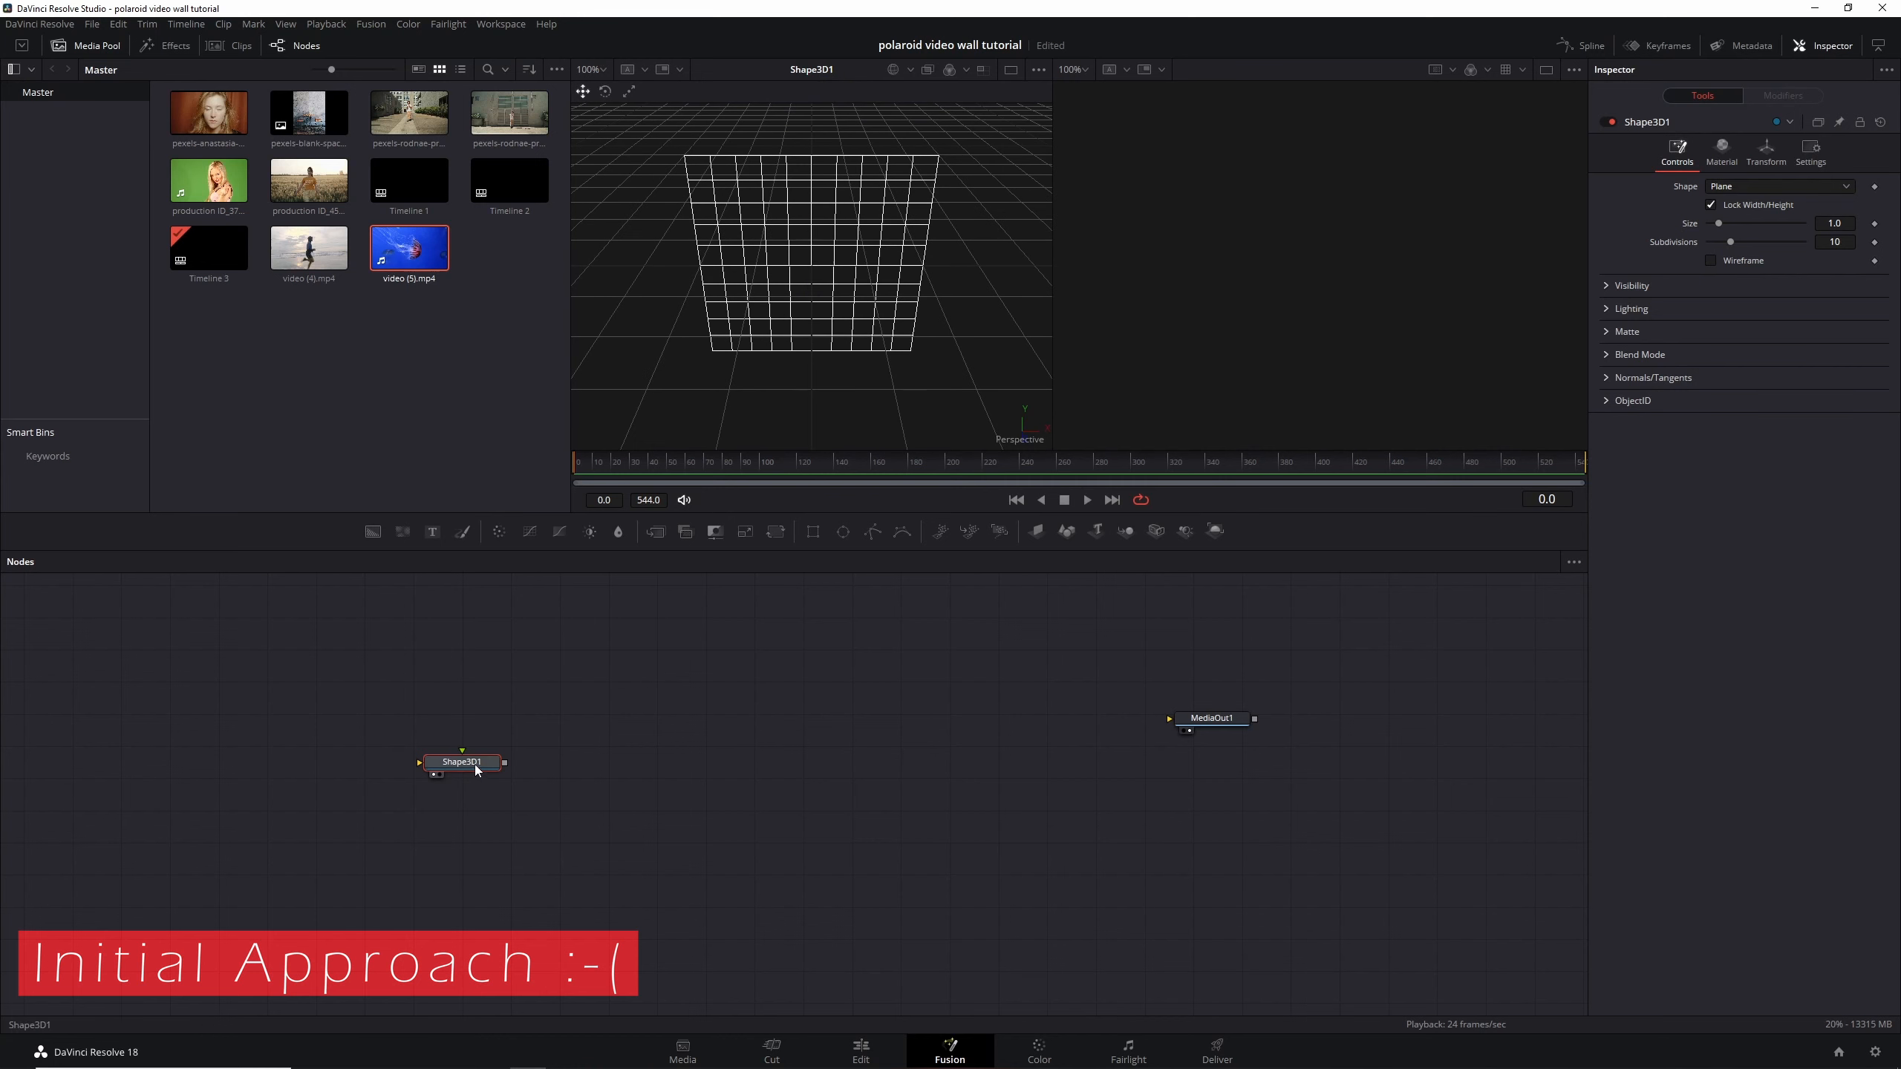
Add a Replicate 3D node fed by the Shape 3D node, spaced out along the flow
key(shift+space)
text(replic)
key(Return)
drag(554, 772, 676, 771)
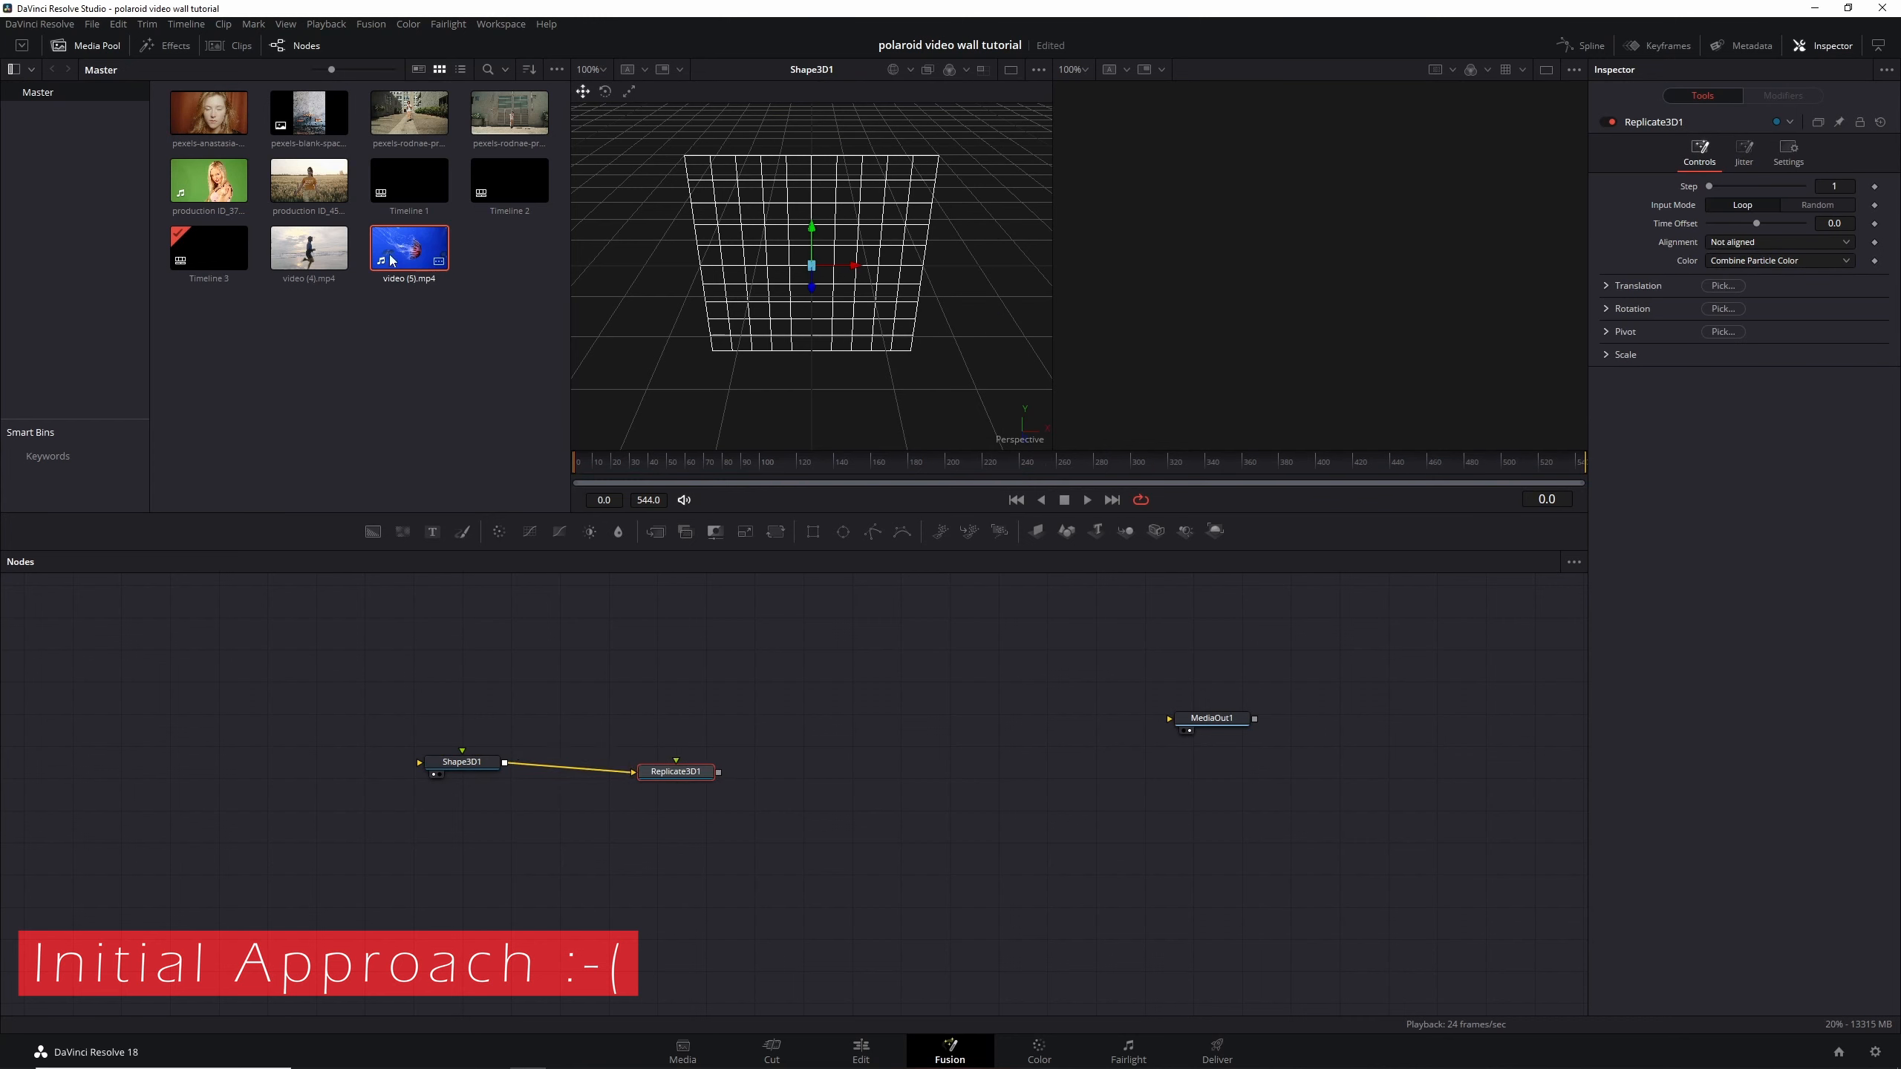
Bring in video (5).mp4 with an Image Plane 3D node, connect it to Replicate3D1's mesh input and show the replicate in the first viewer
drag(392, 260, 501, 653)
key(shift+space)
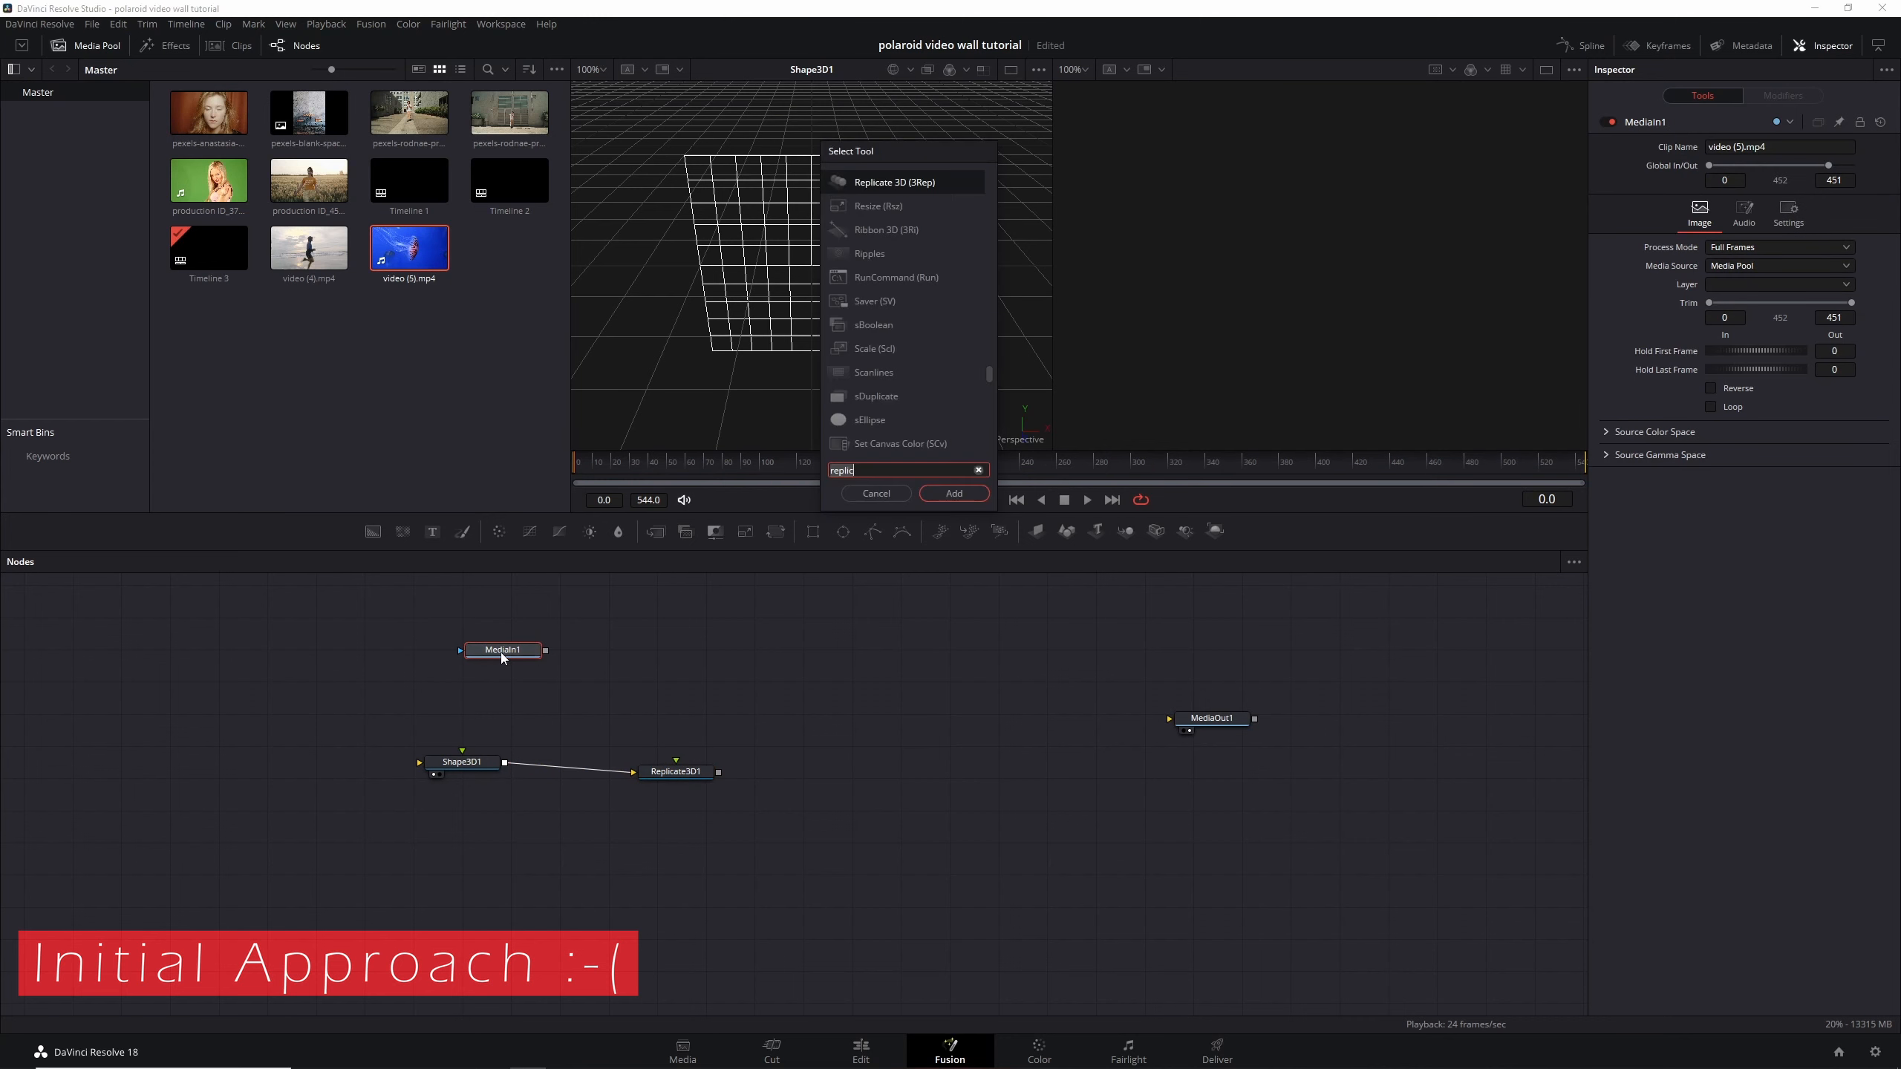
text(image)
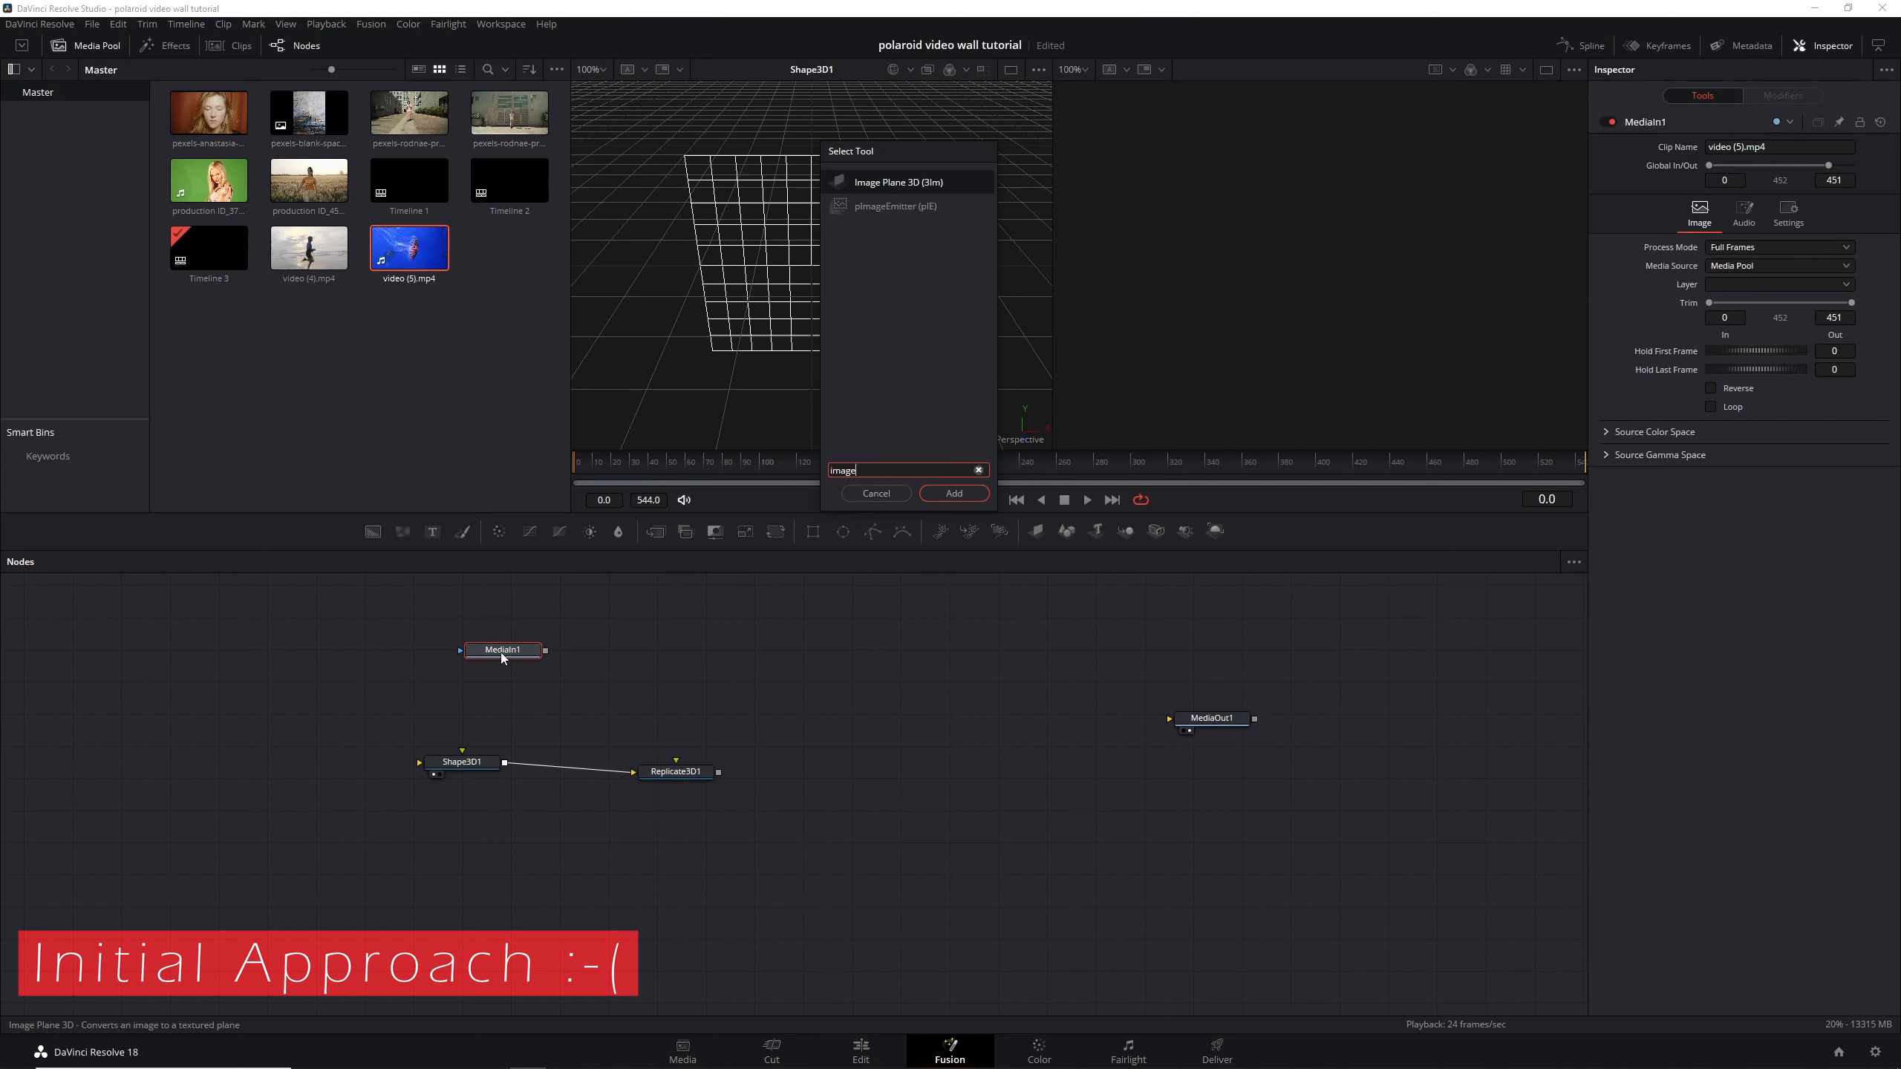
key(Return)
drag(643, 649, 811, 338)
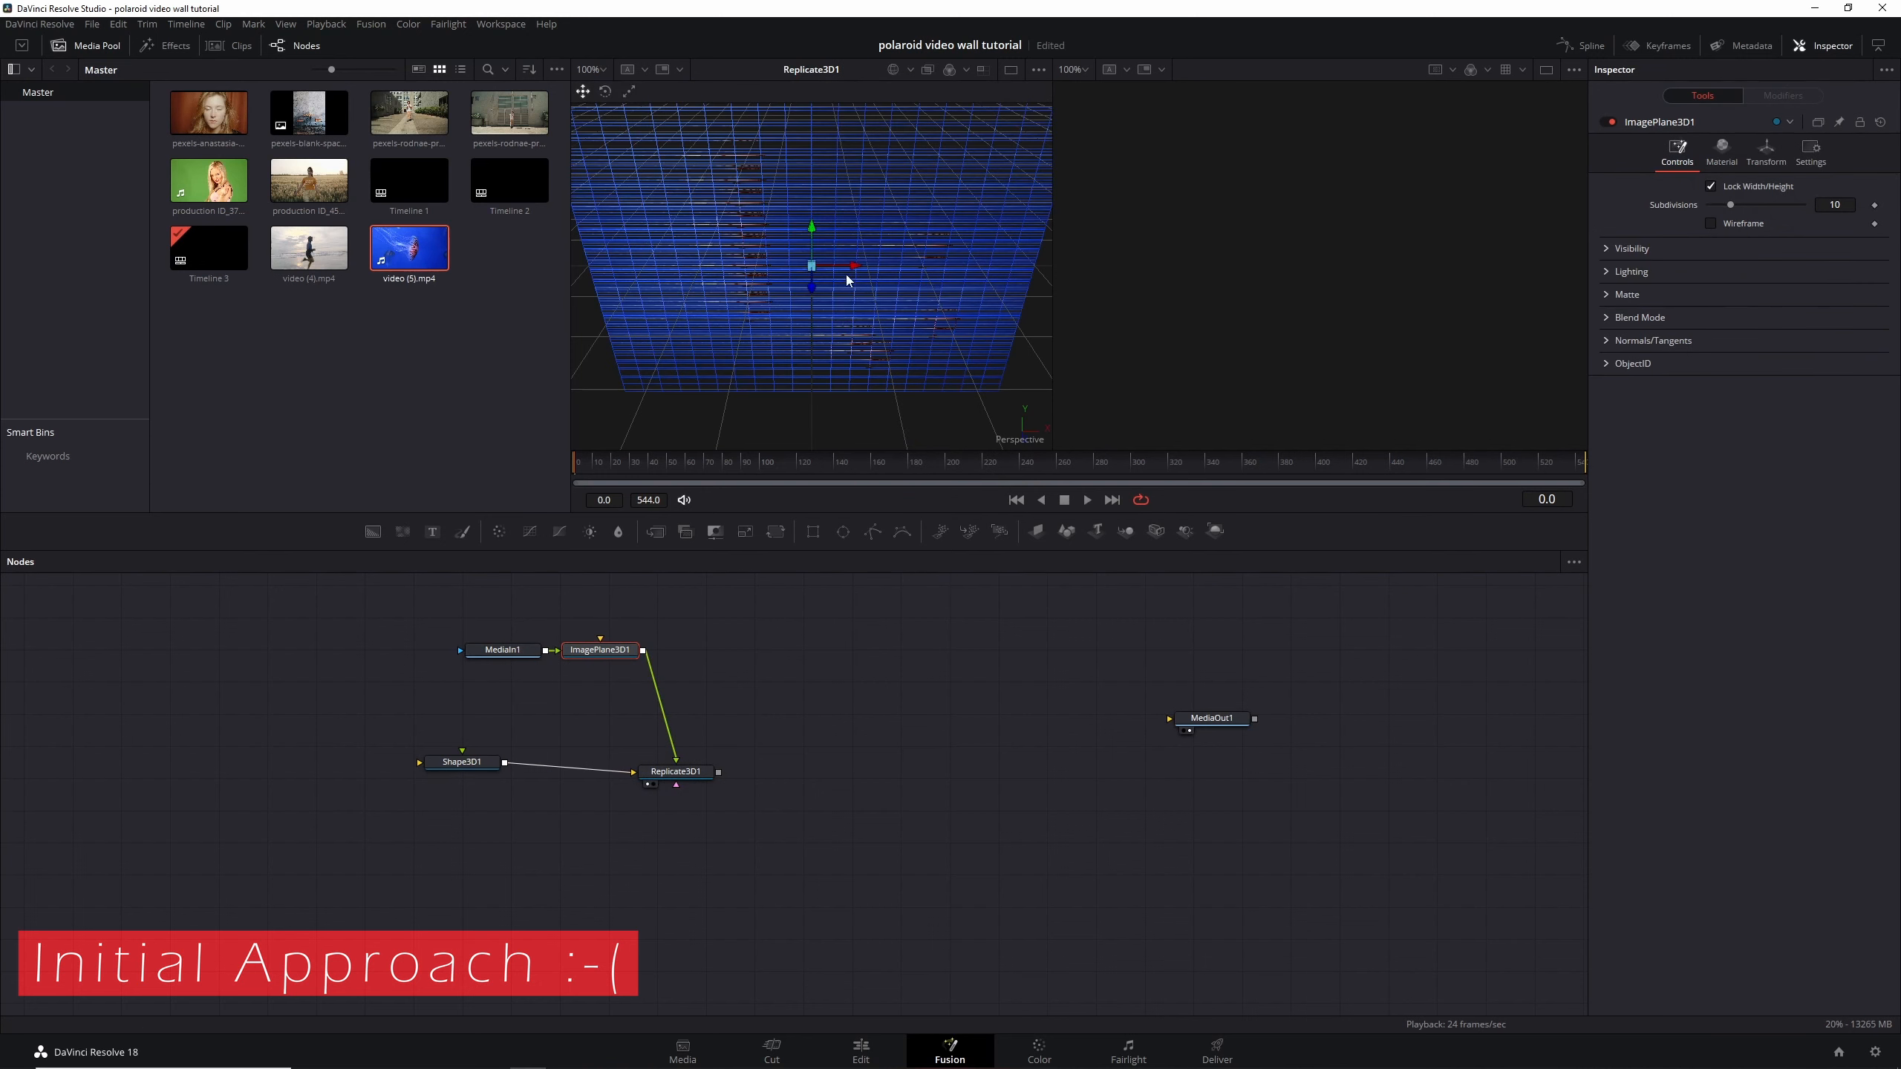
Switch the first viewer's shading from wireframe to Shadows and show it at 100% zoom
click(911, 70)
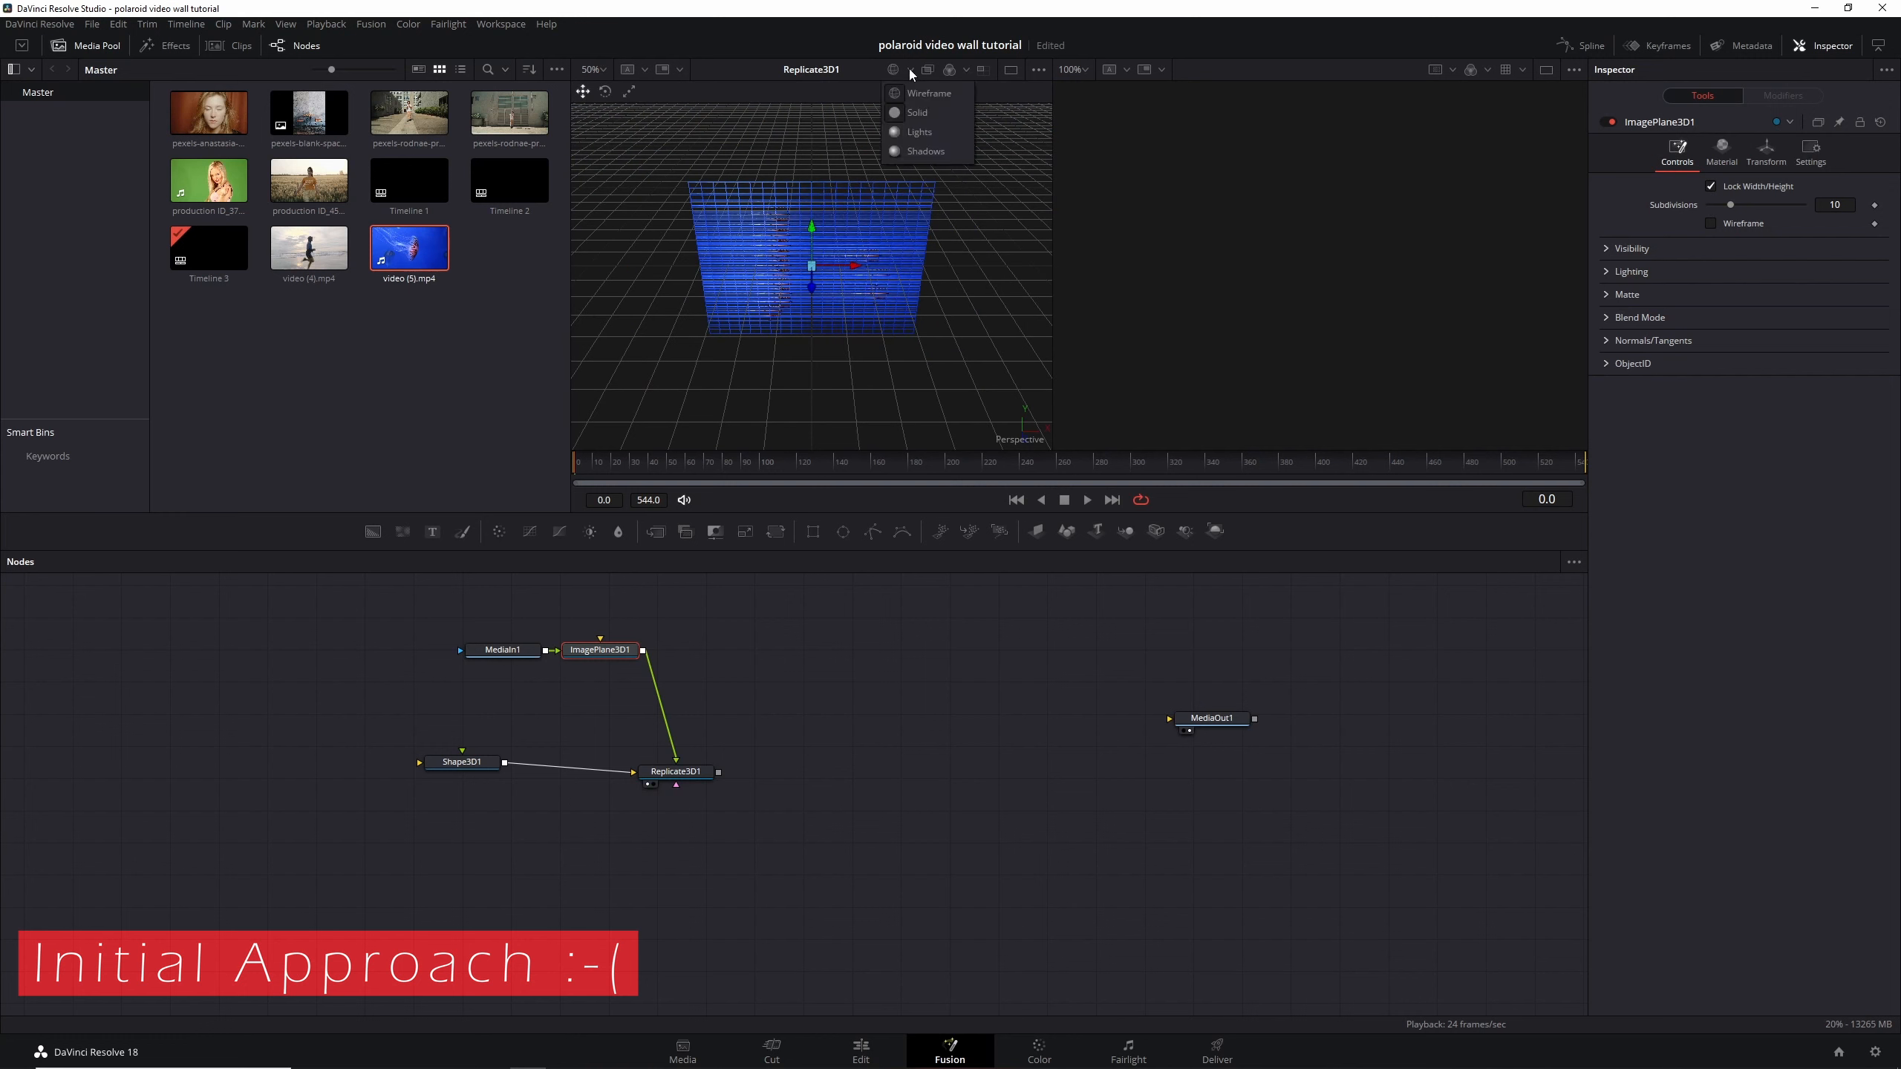
click(939, 154)
key(ctrl+1)
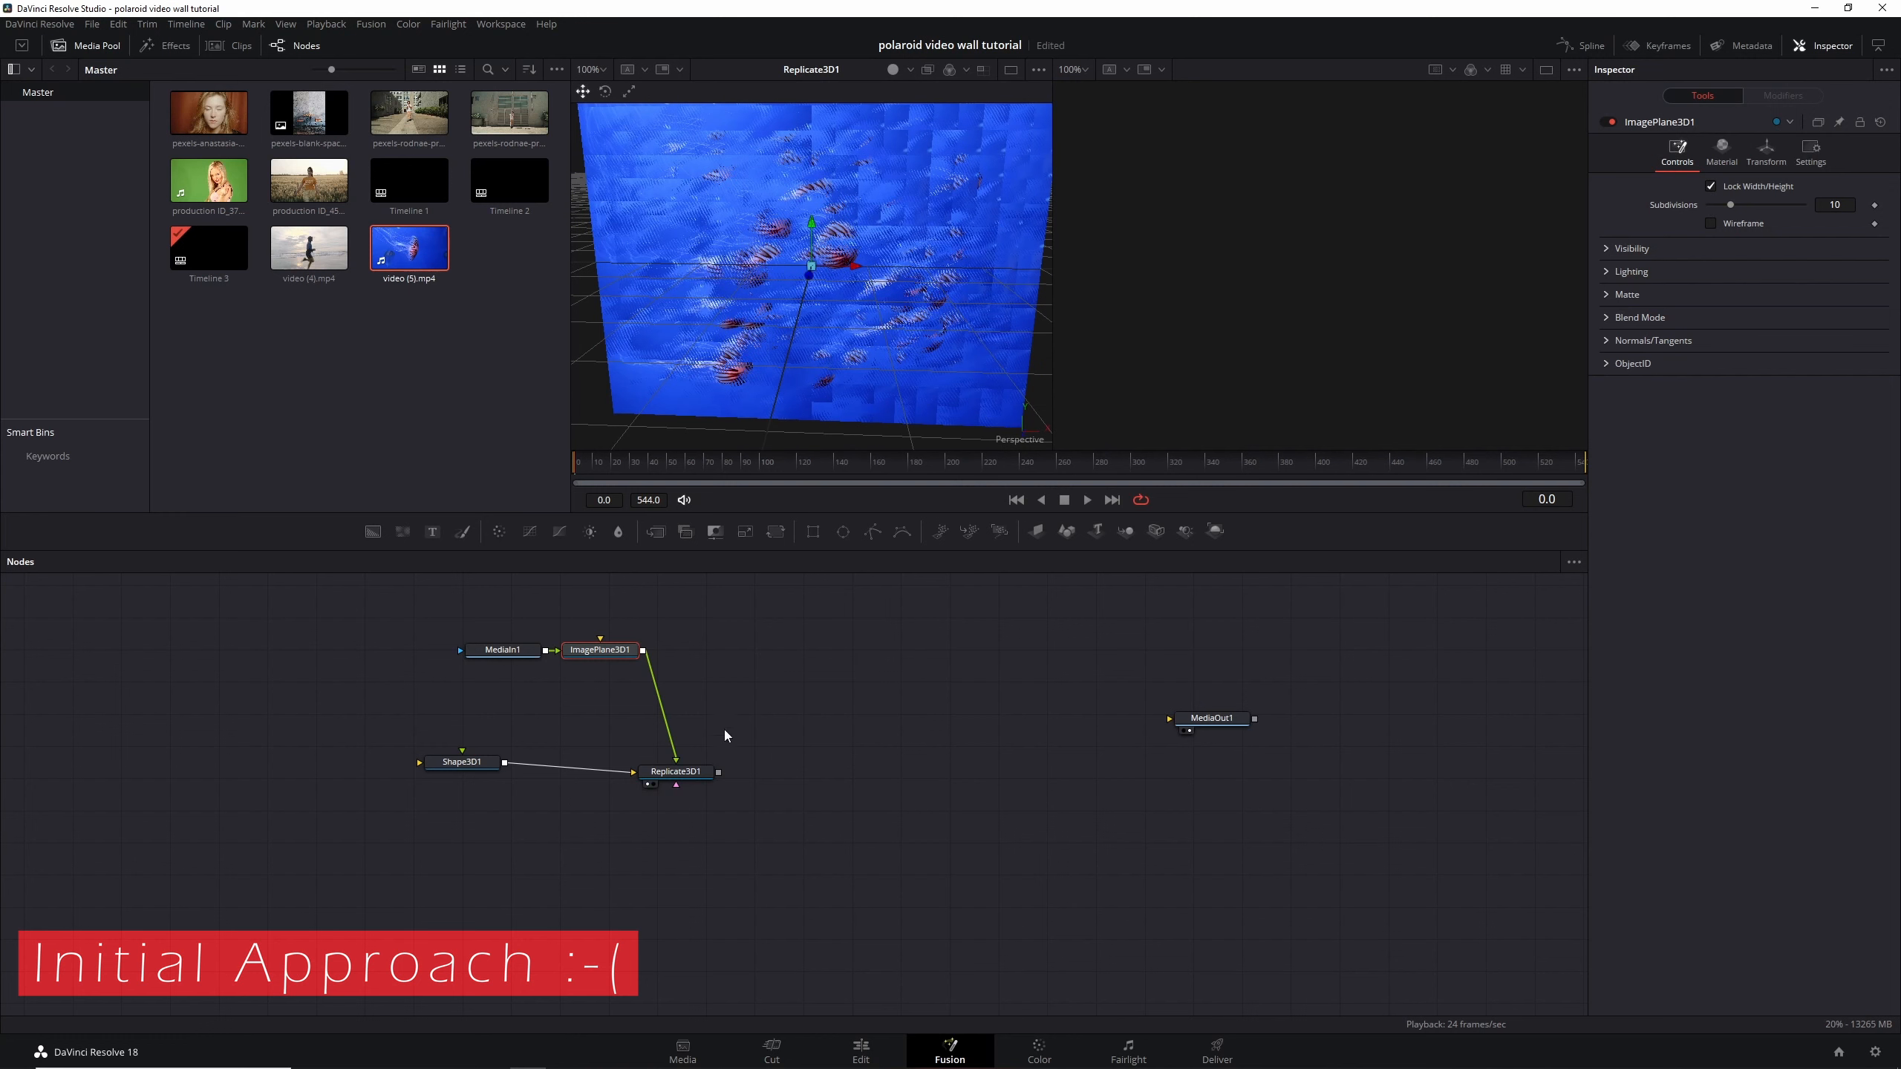
Reduce the scale of Replicate3D1's copies to about 0.107 and examine the resulting wall of clips
click(675, 771)
click(1607, 355)
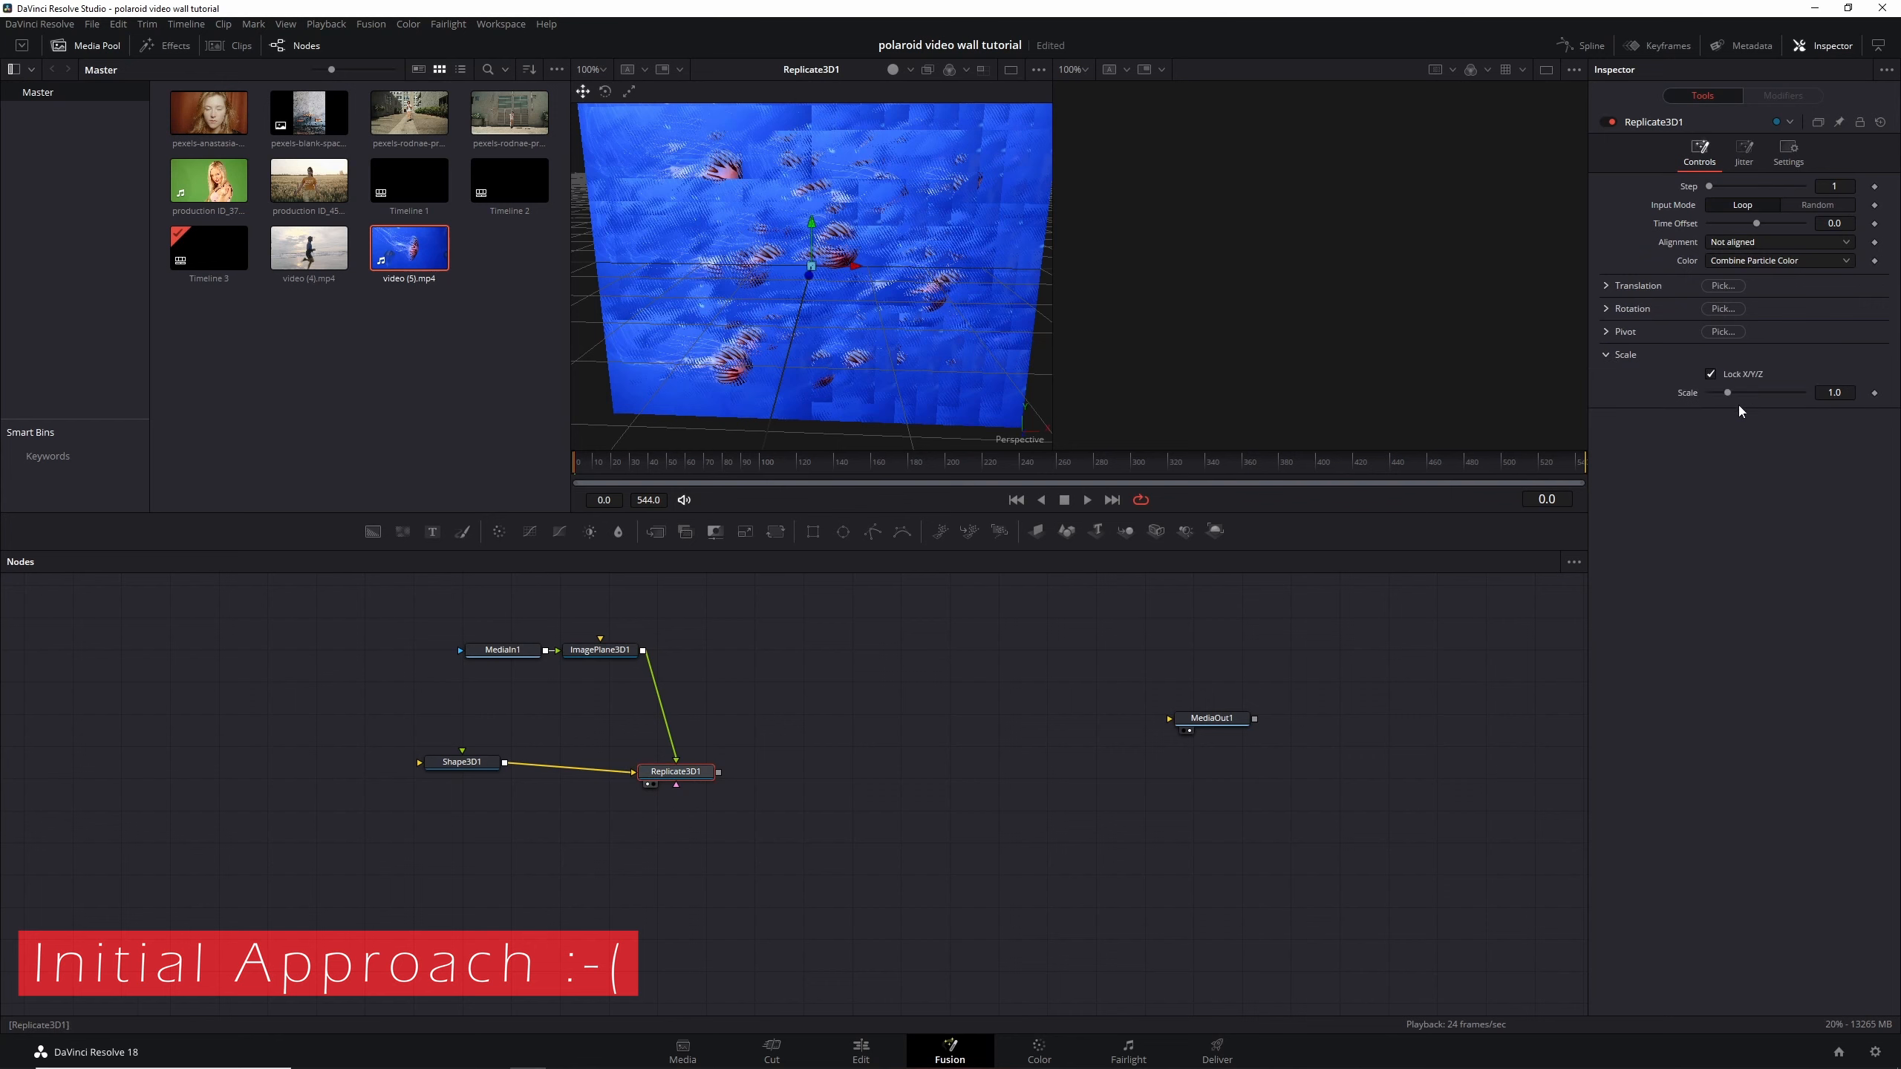
drag(1729, 394, 1725, 394)
key(ctrl+2)
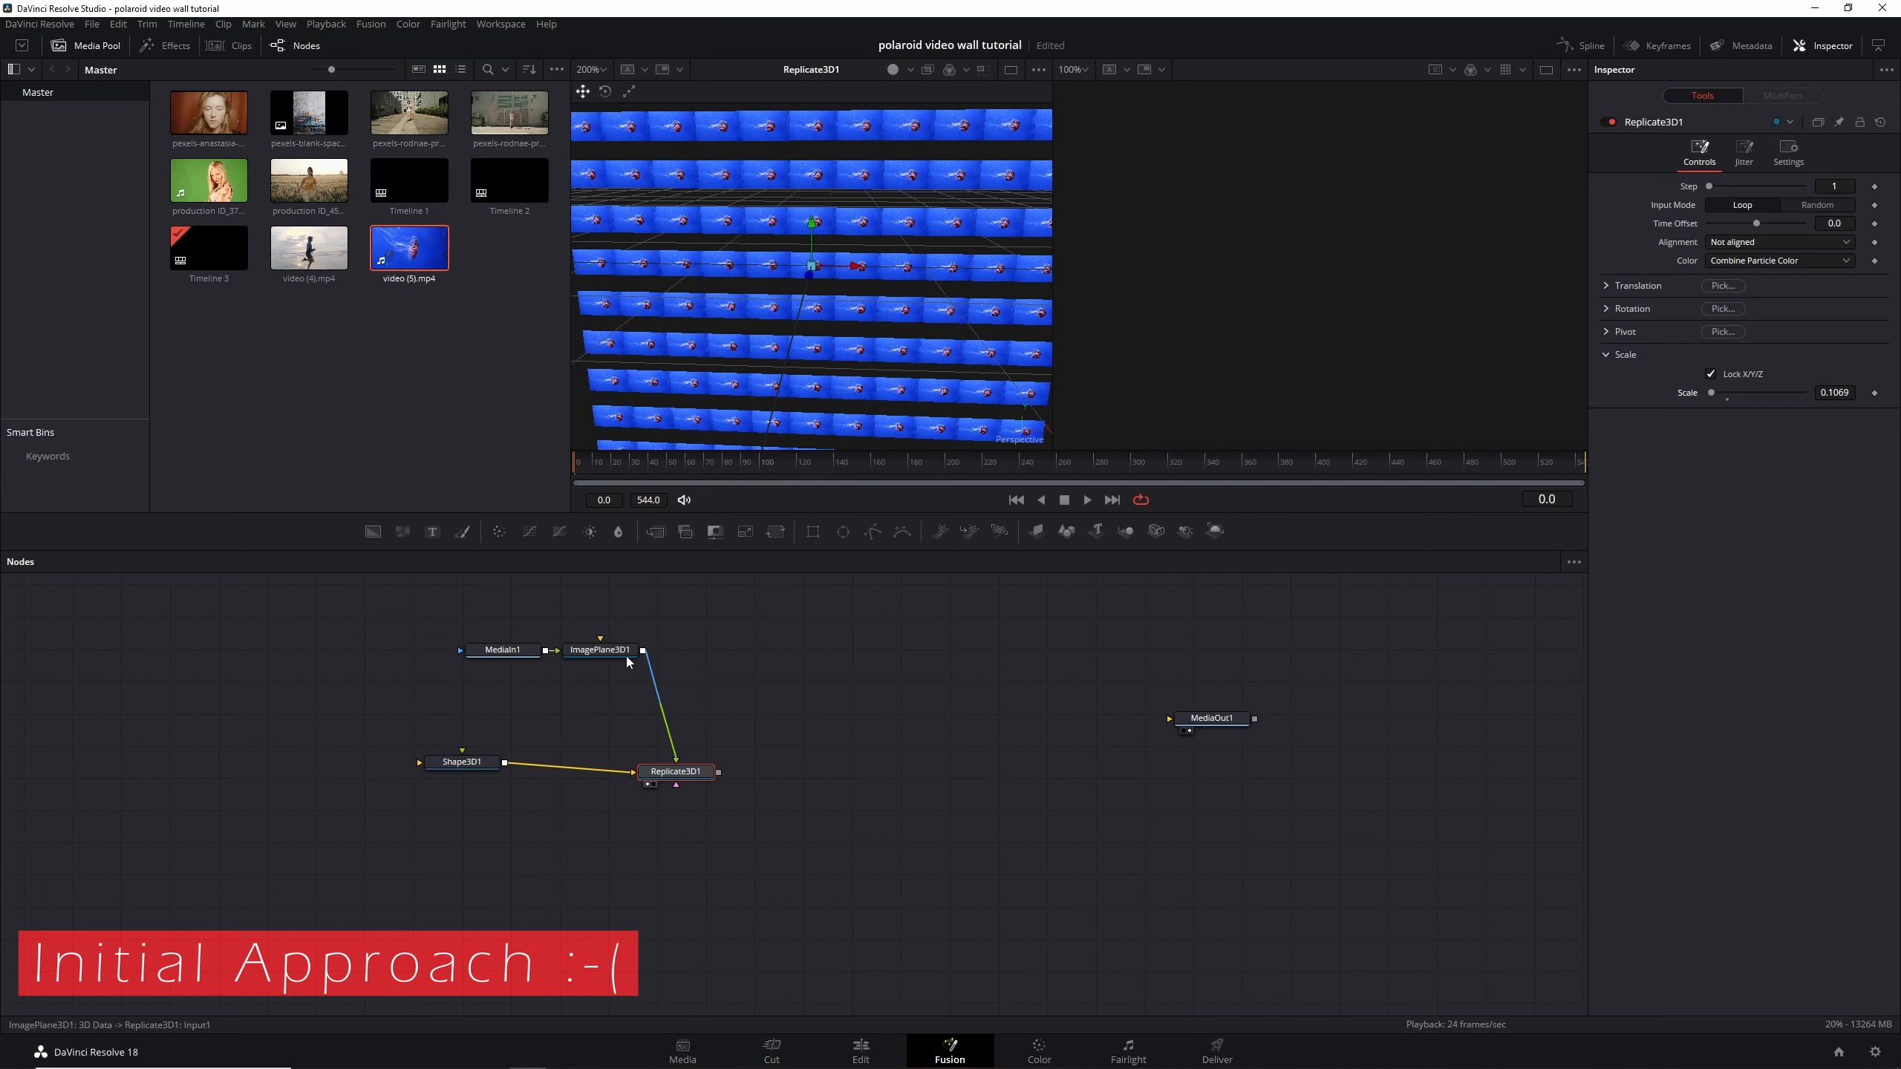
Delete the Shape 3D, Replicate 3D, Image Plane 3D and MediaIn nodes, leaving only MediaOut1
drag(473, 766, 408, 770)
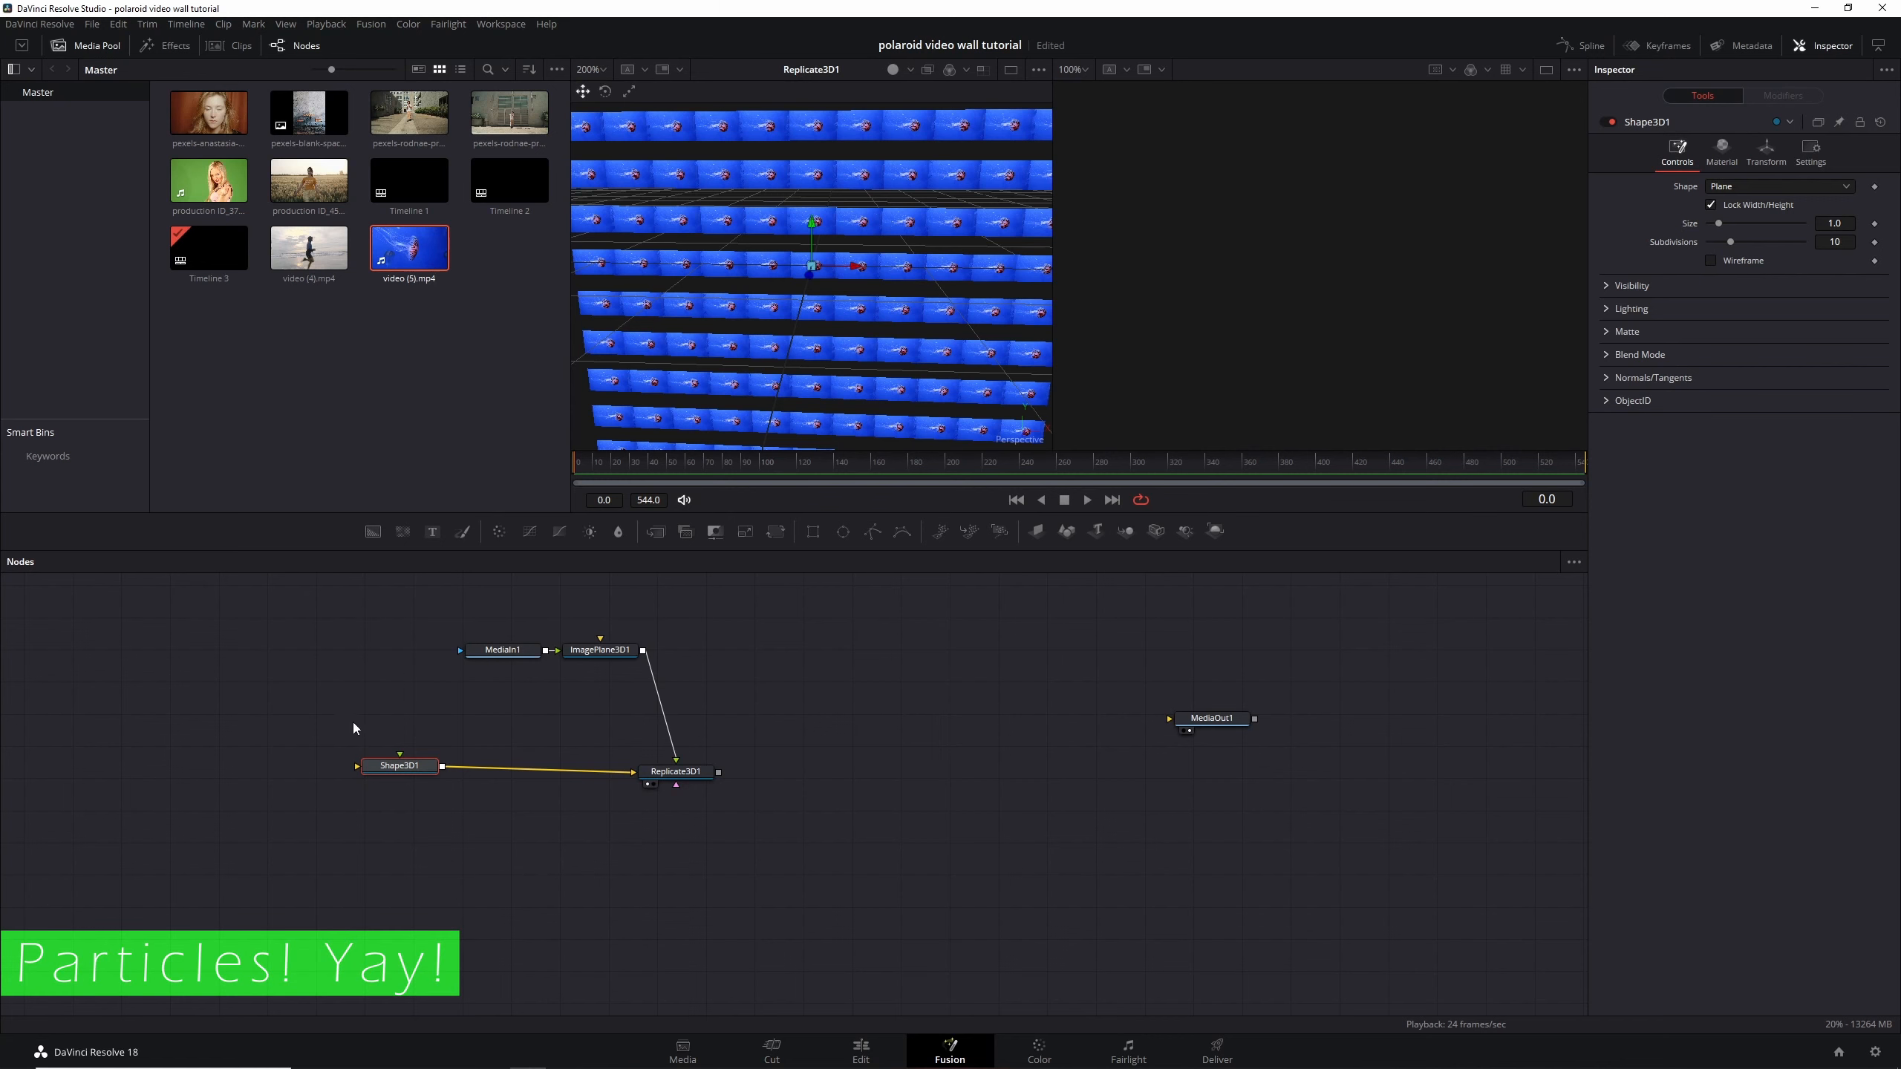
drag(355, 627, 746, 825)
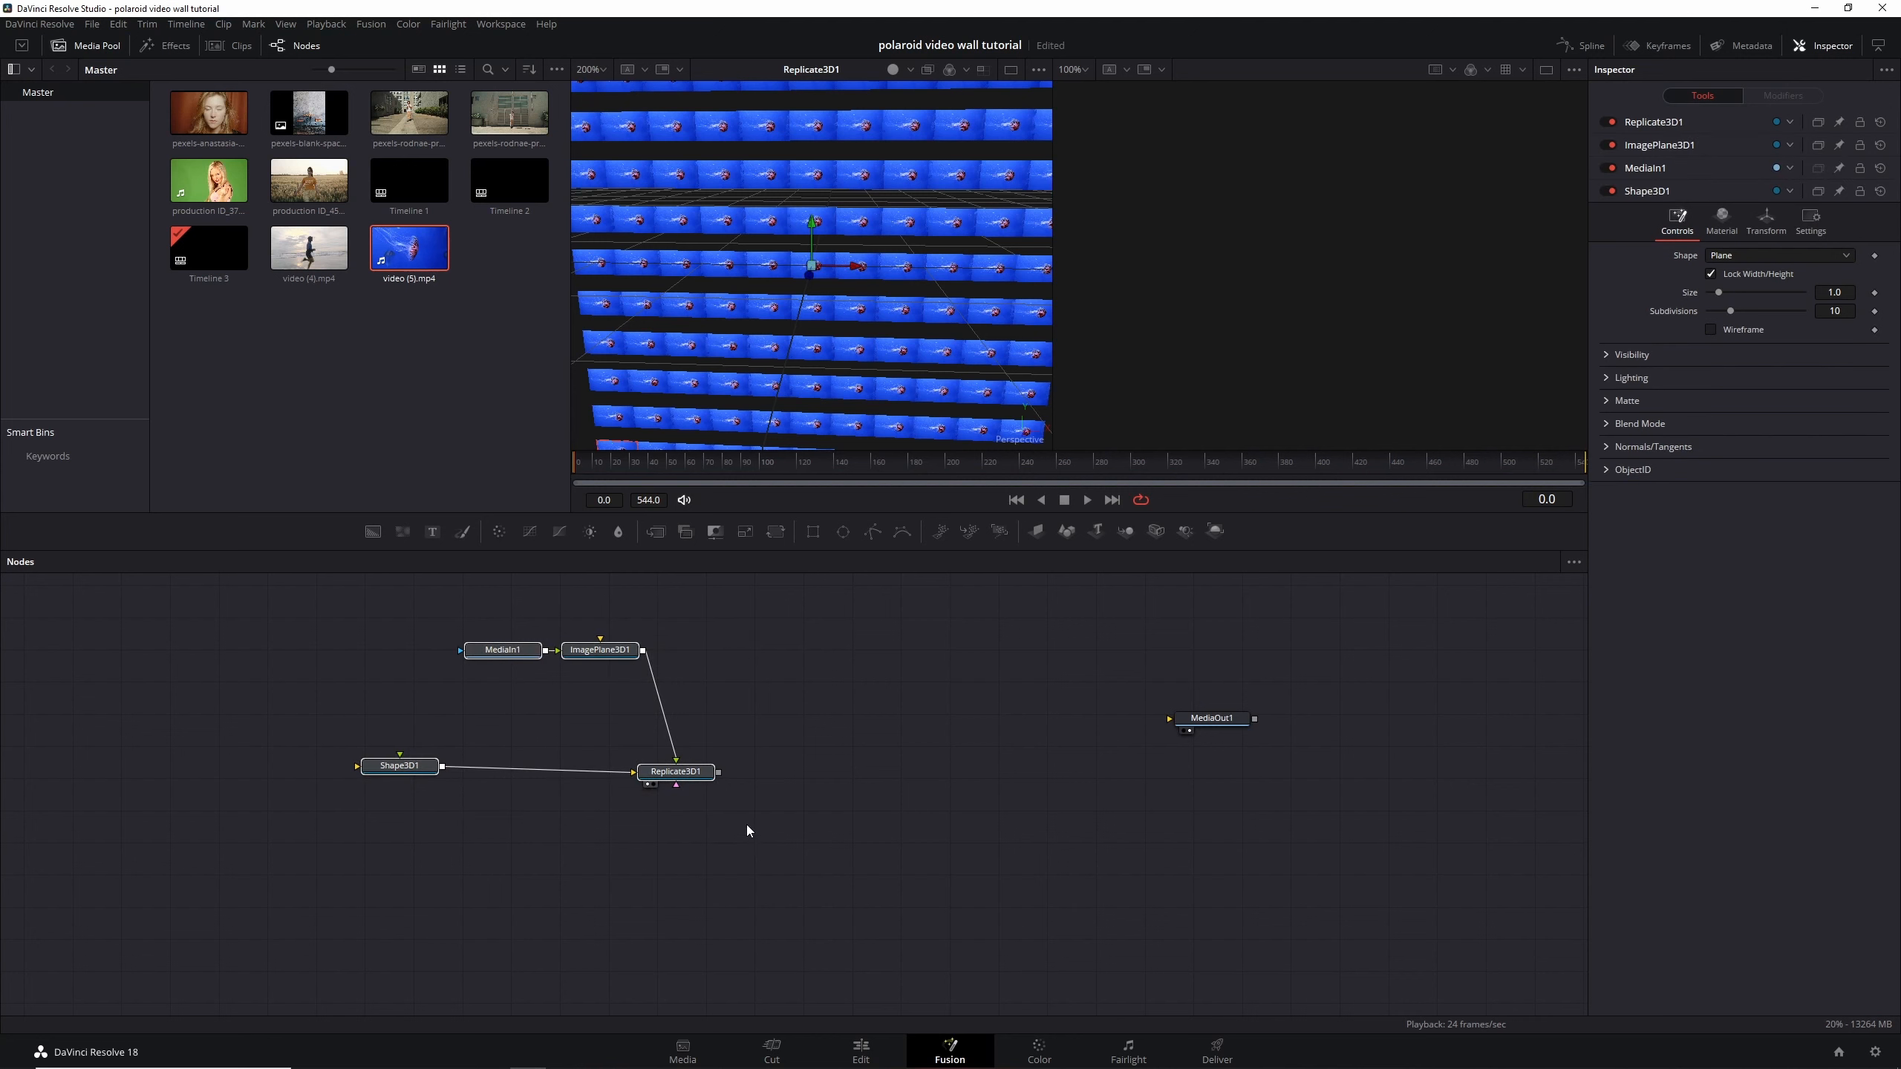
key(Delete)
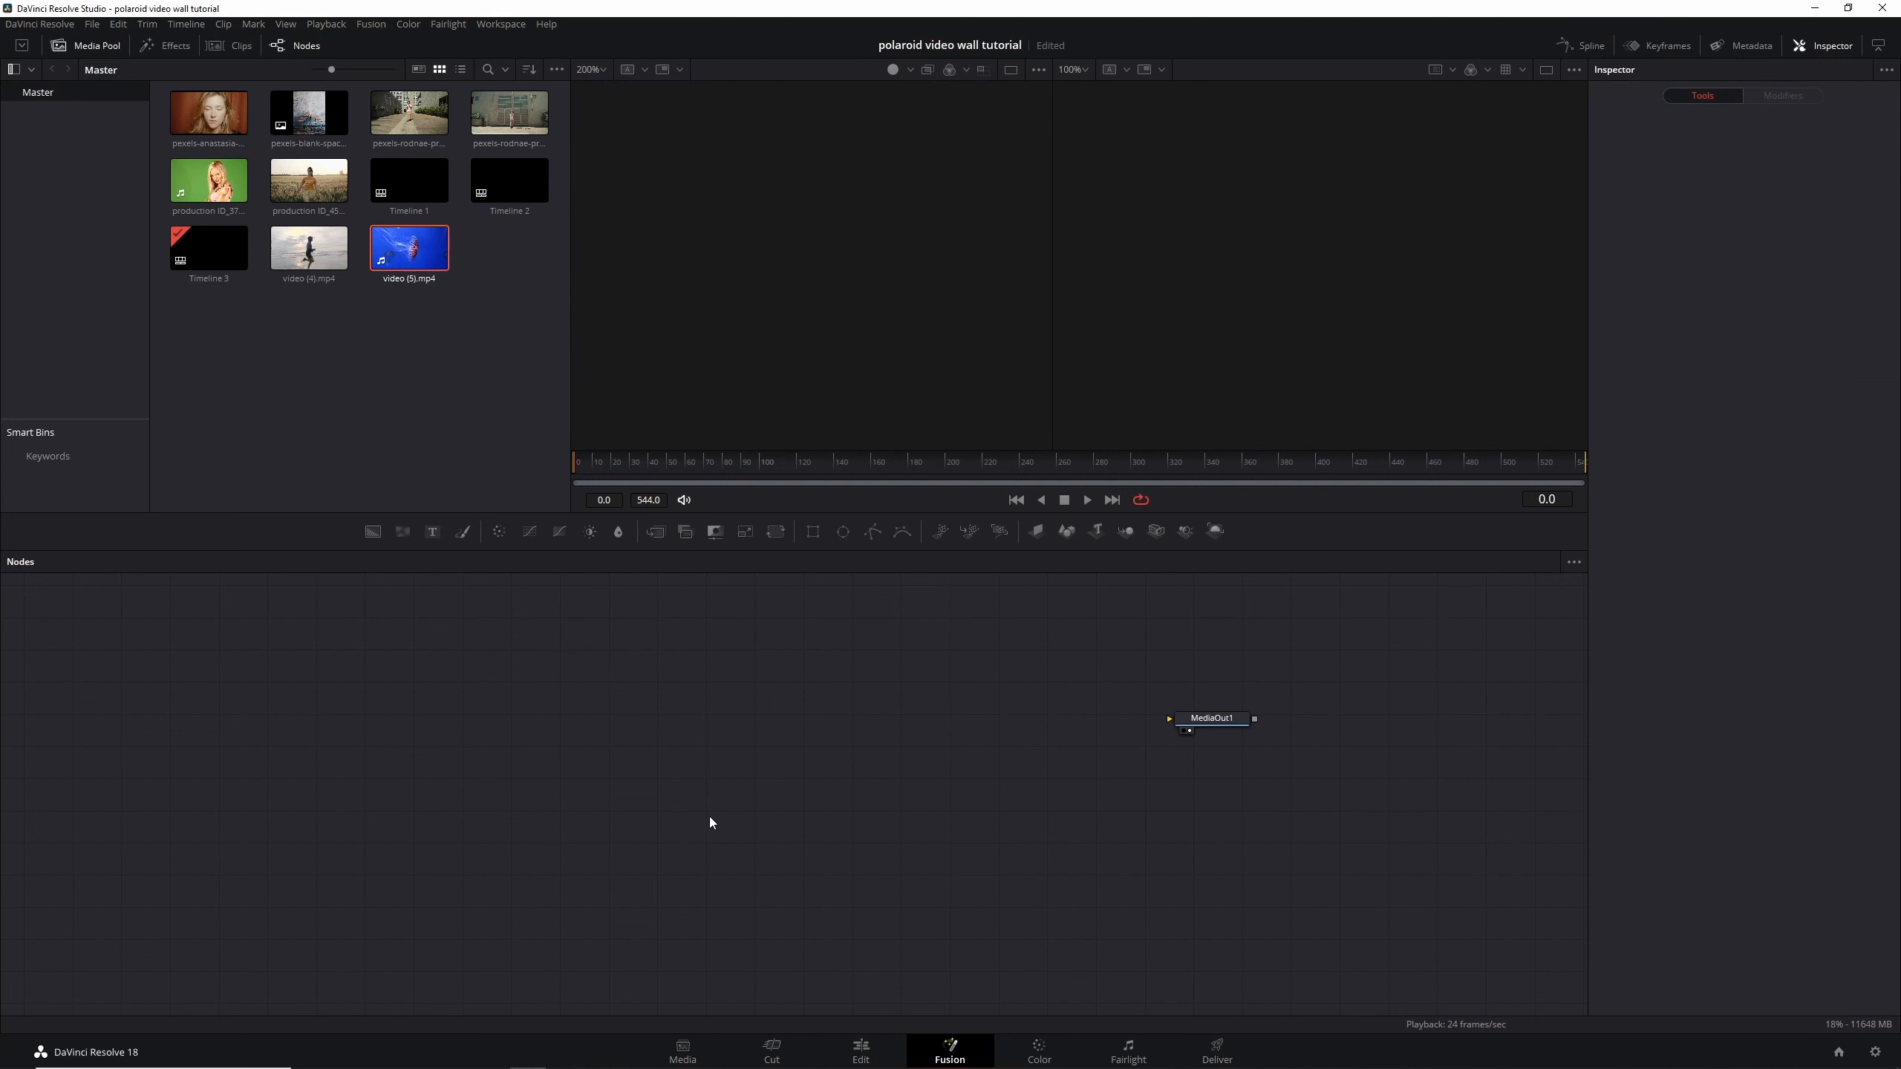
Add a pImageEmitter node followed by a connected pRender node to the composition
key(shift+space)
text(pimage)
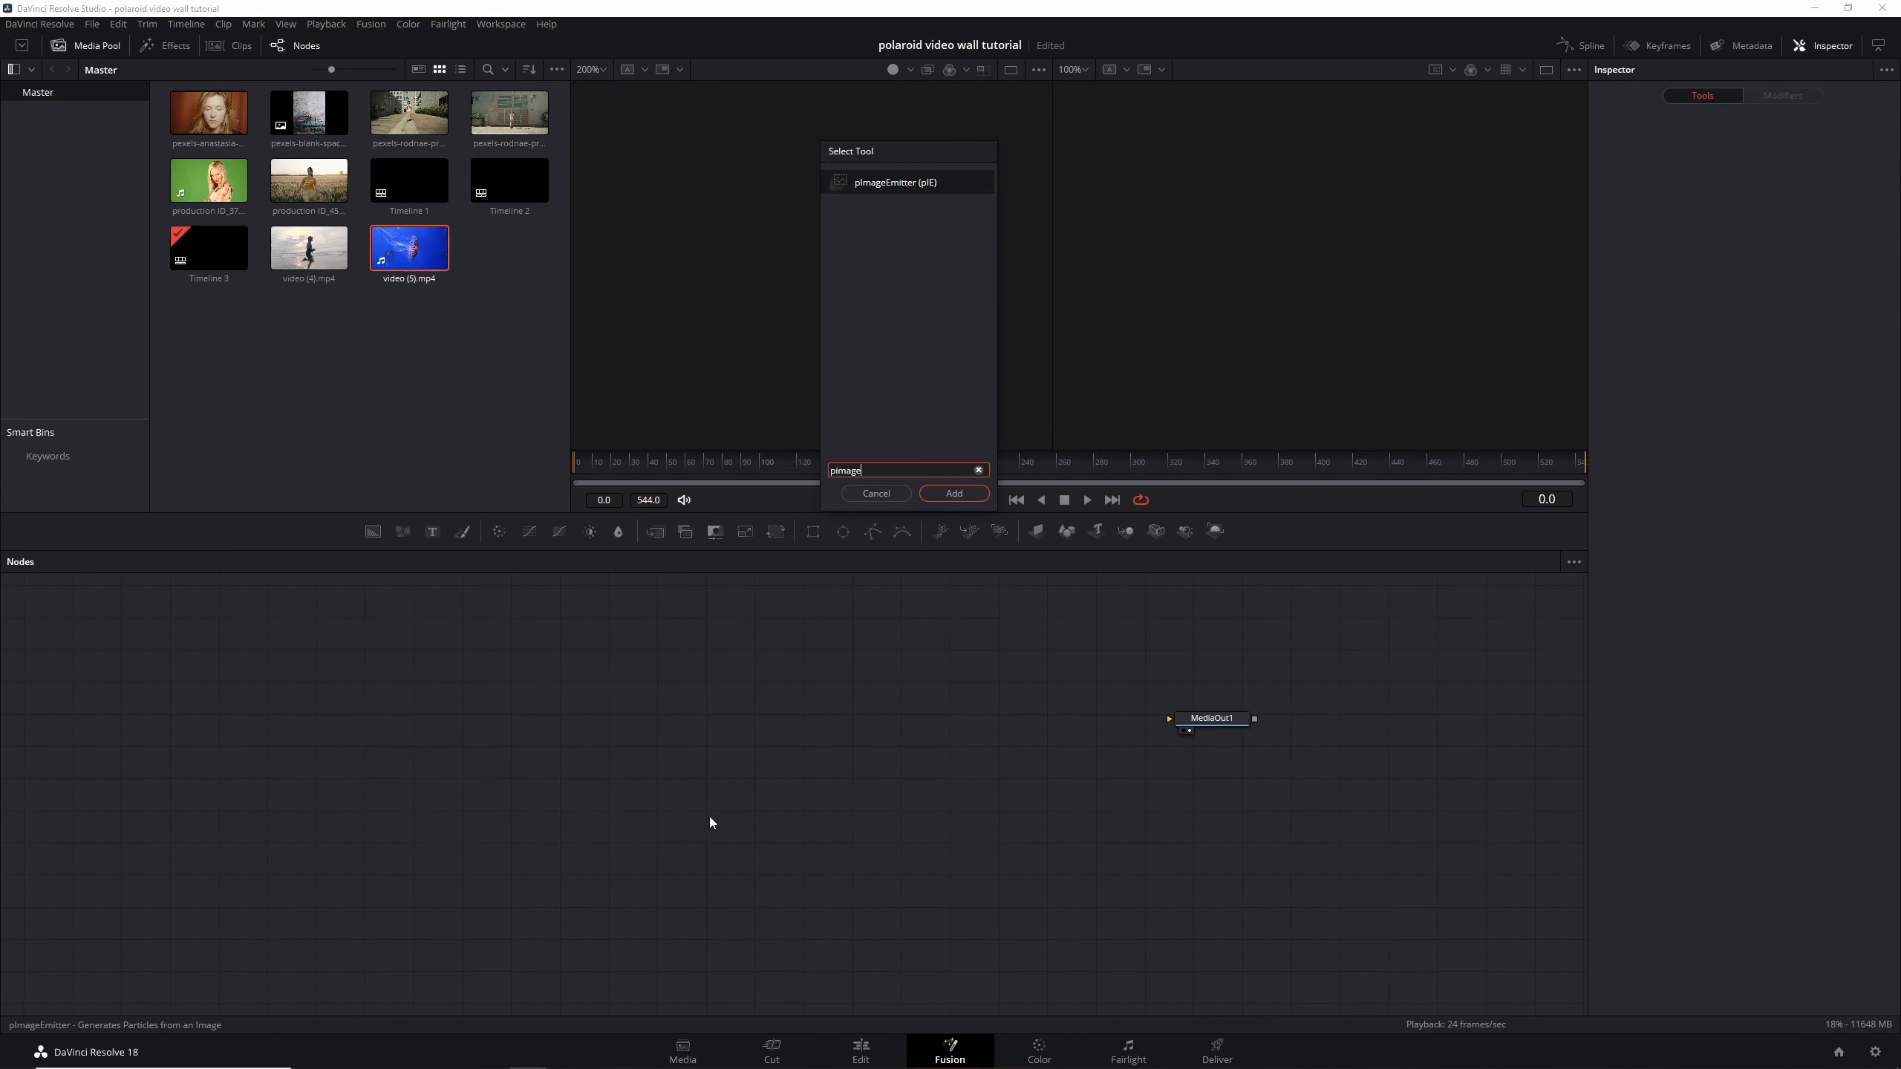
key(Return)
key(shift+space)
text(pren)
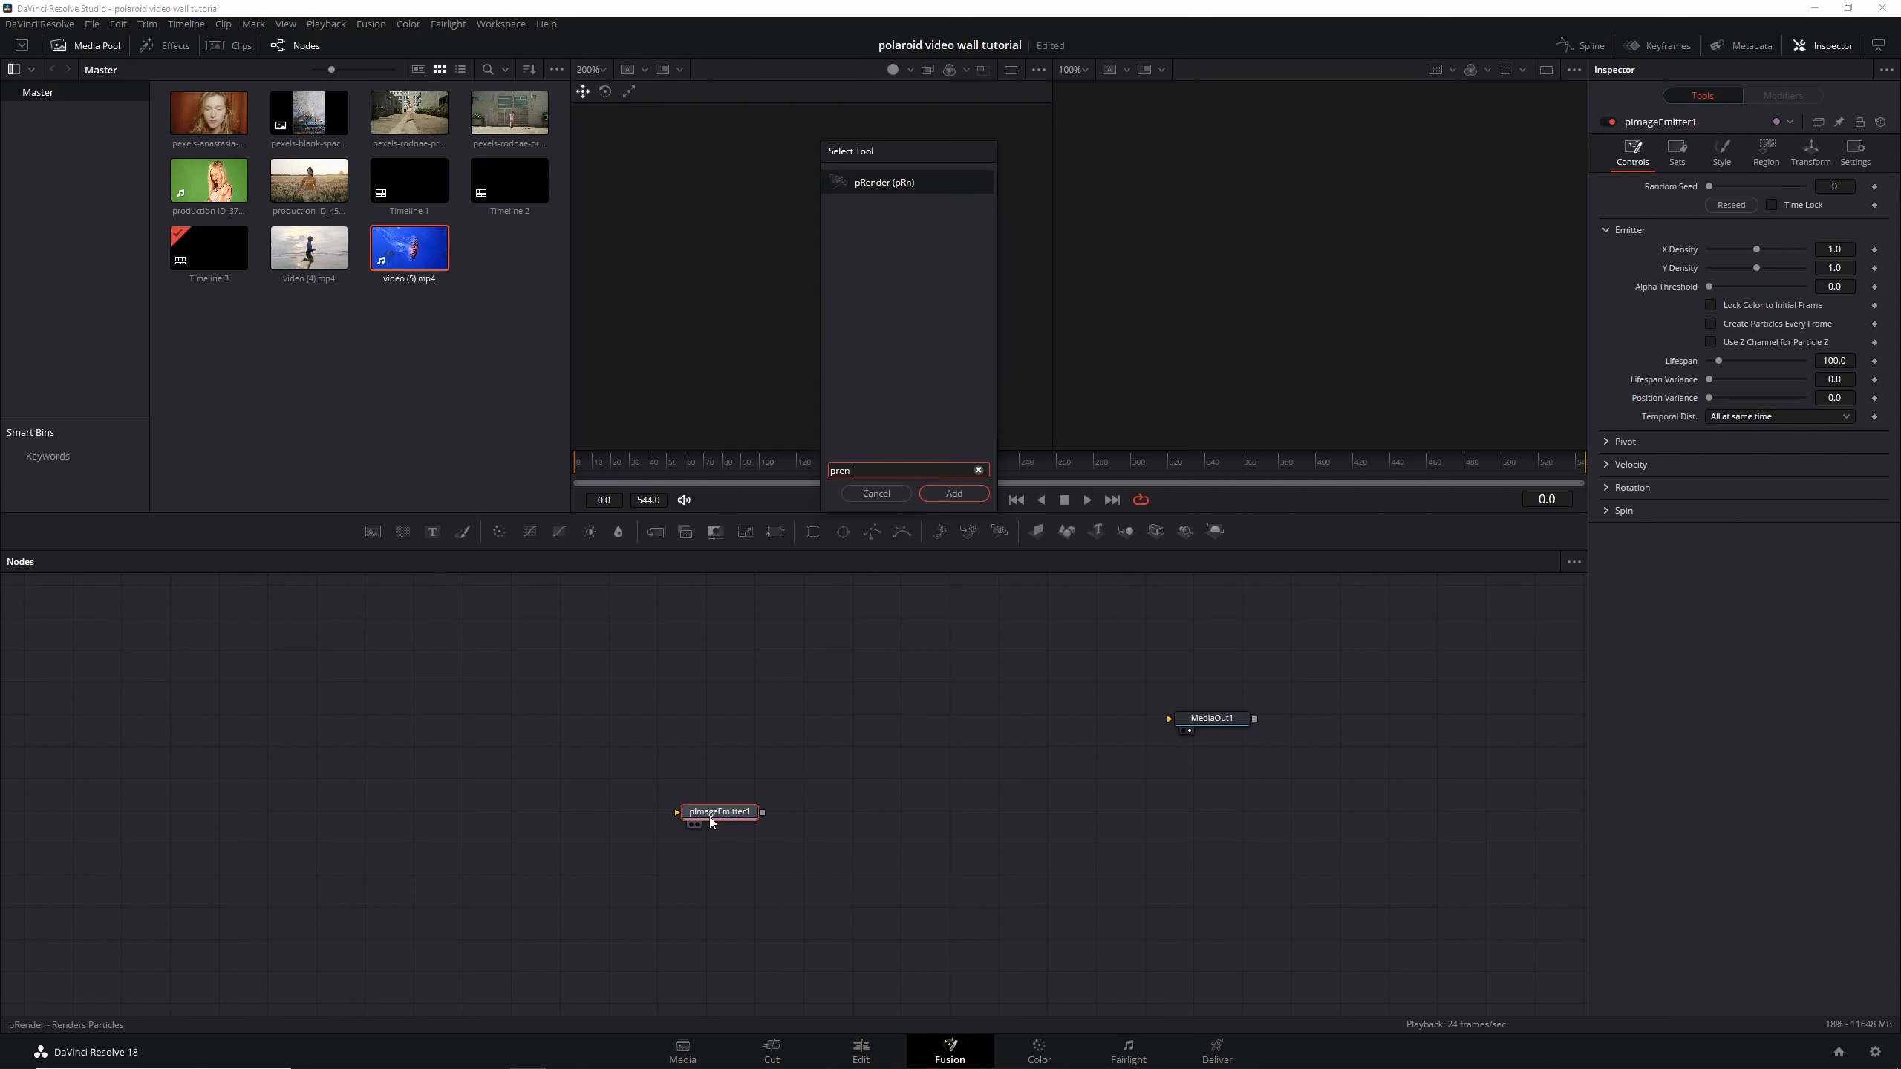
key(Return)
Set the lifespan of the pImageEmitter1 particles to 10000
click(710, 817)
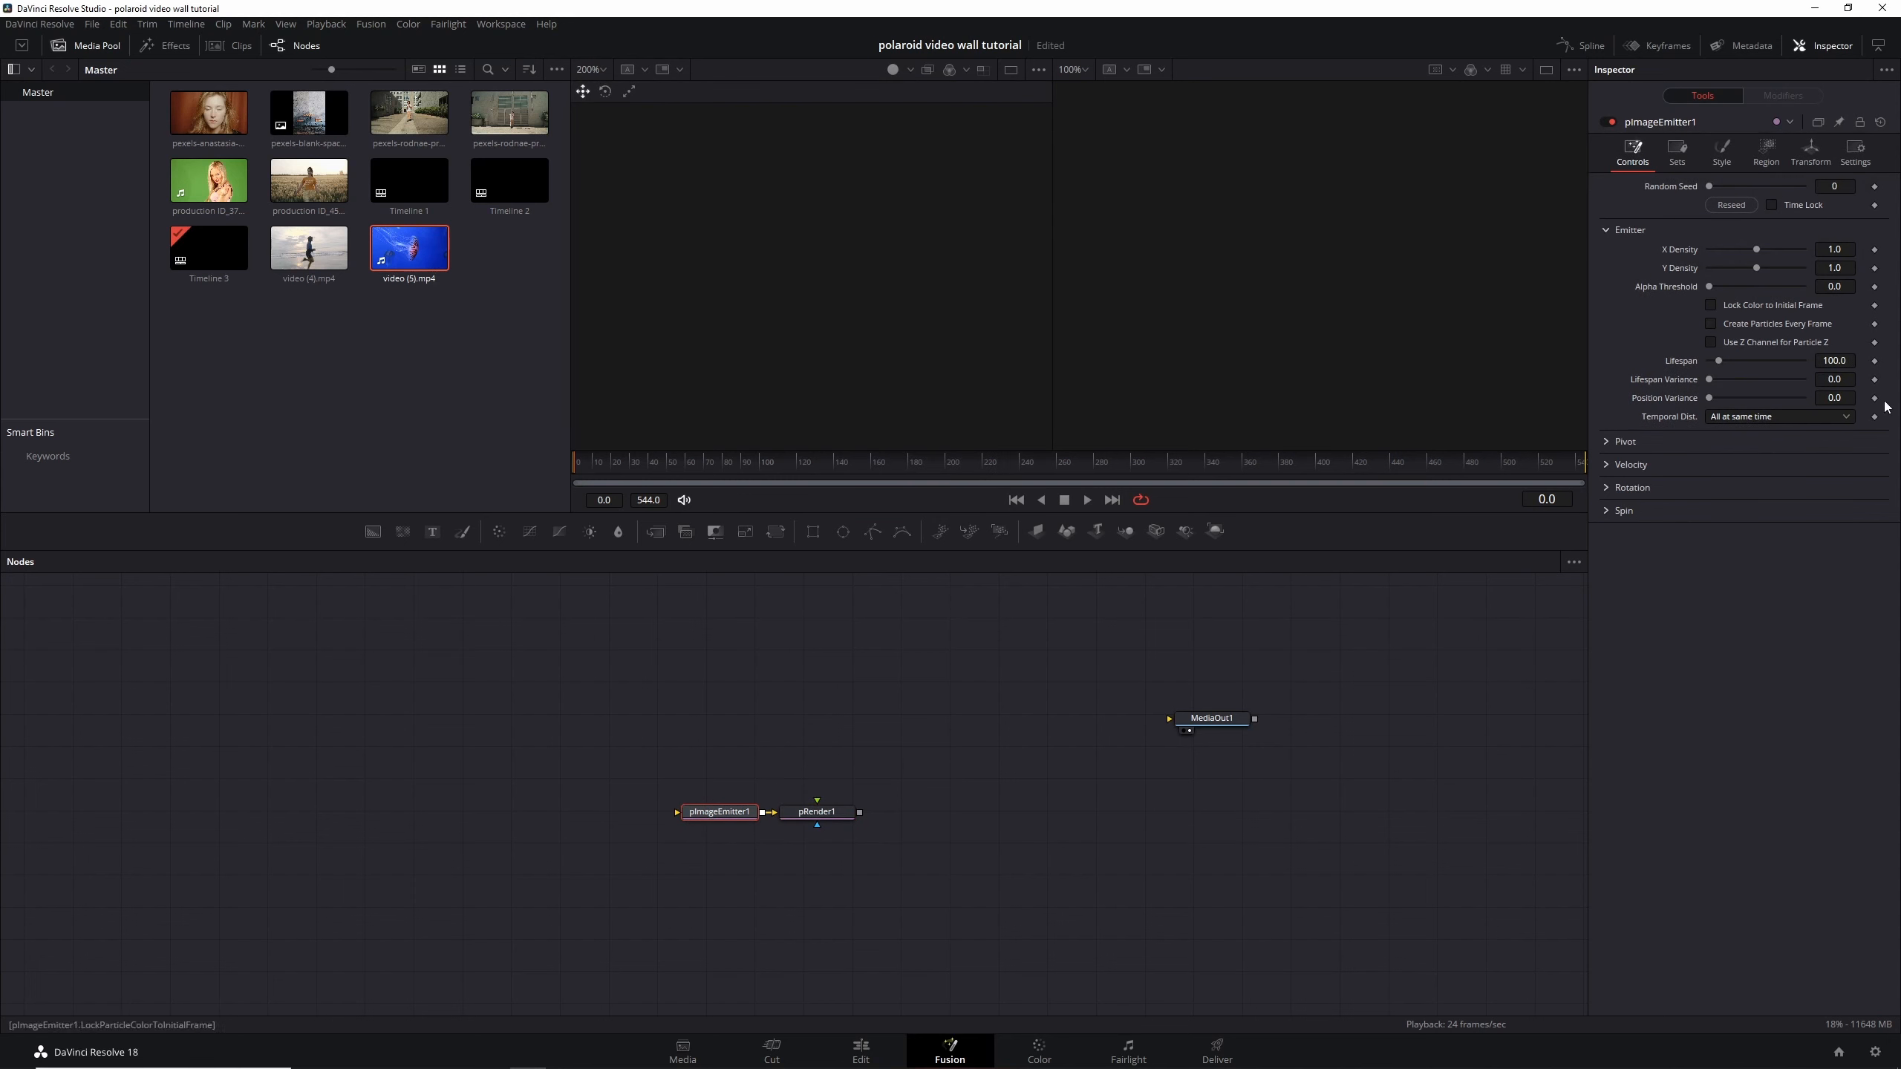
click(1841, 357)
text(00)
key(Return)
Add a Background node before the image emitter and set its colour to white (#ffffff)
click(486, 830)
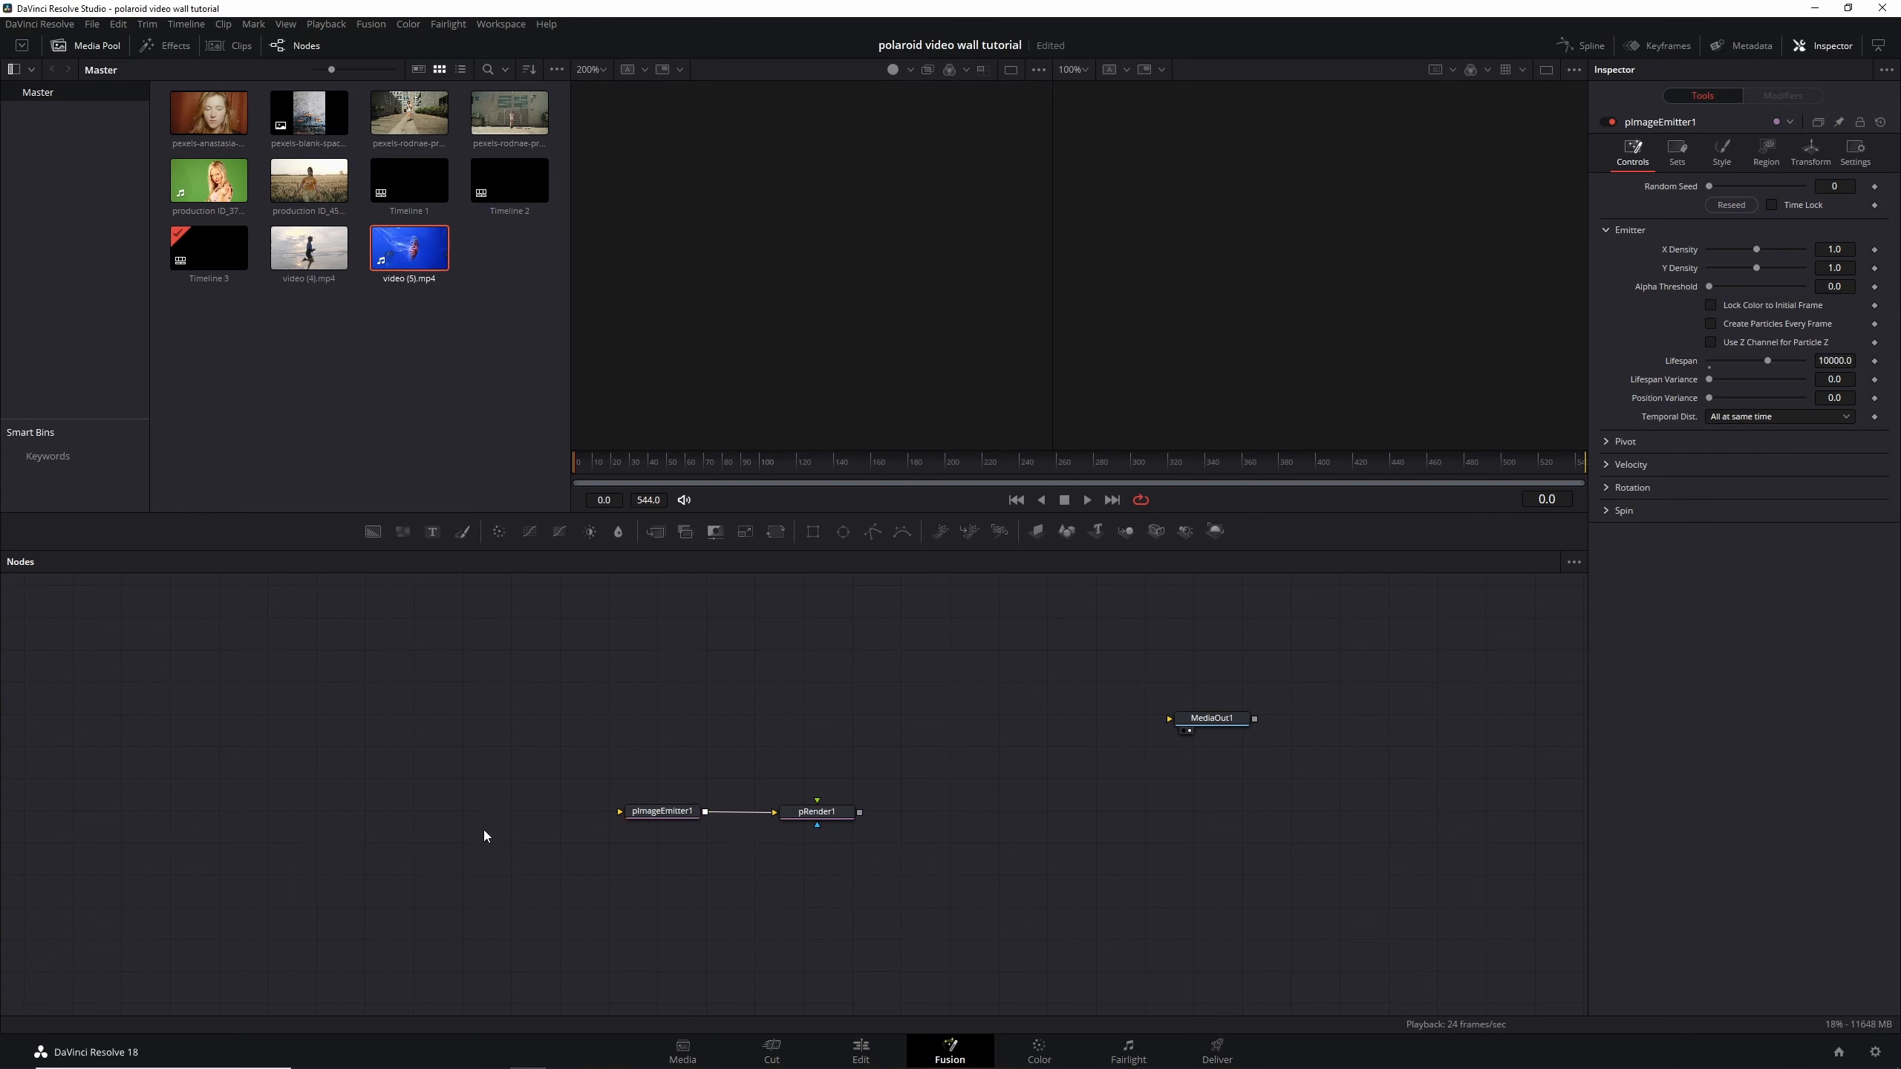
key(shift+space)
text(back)
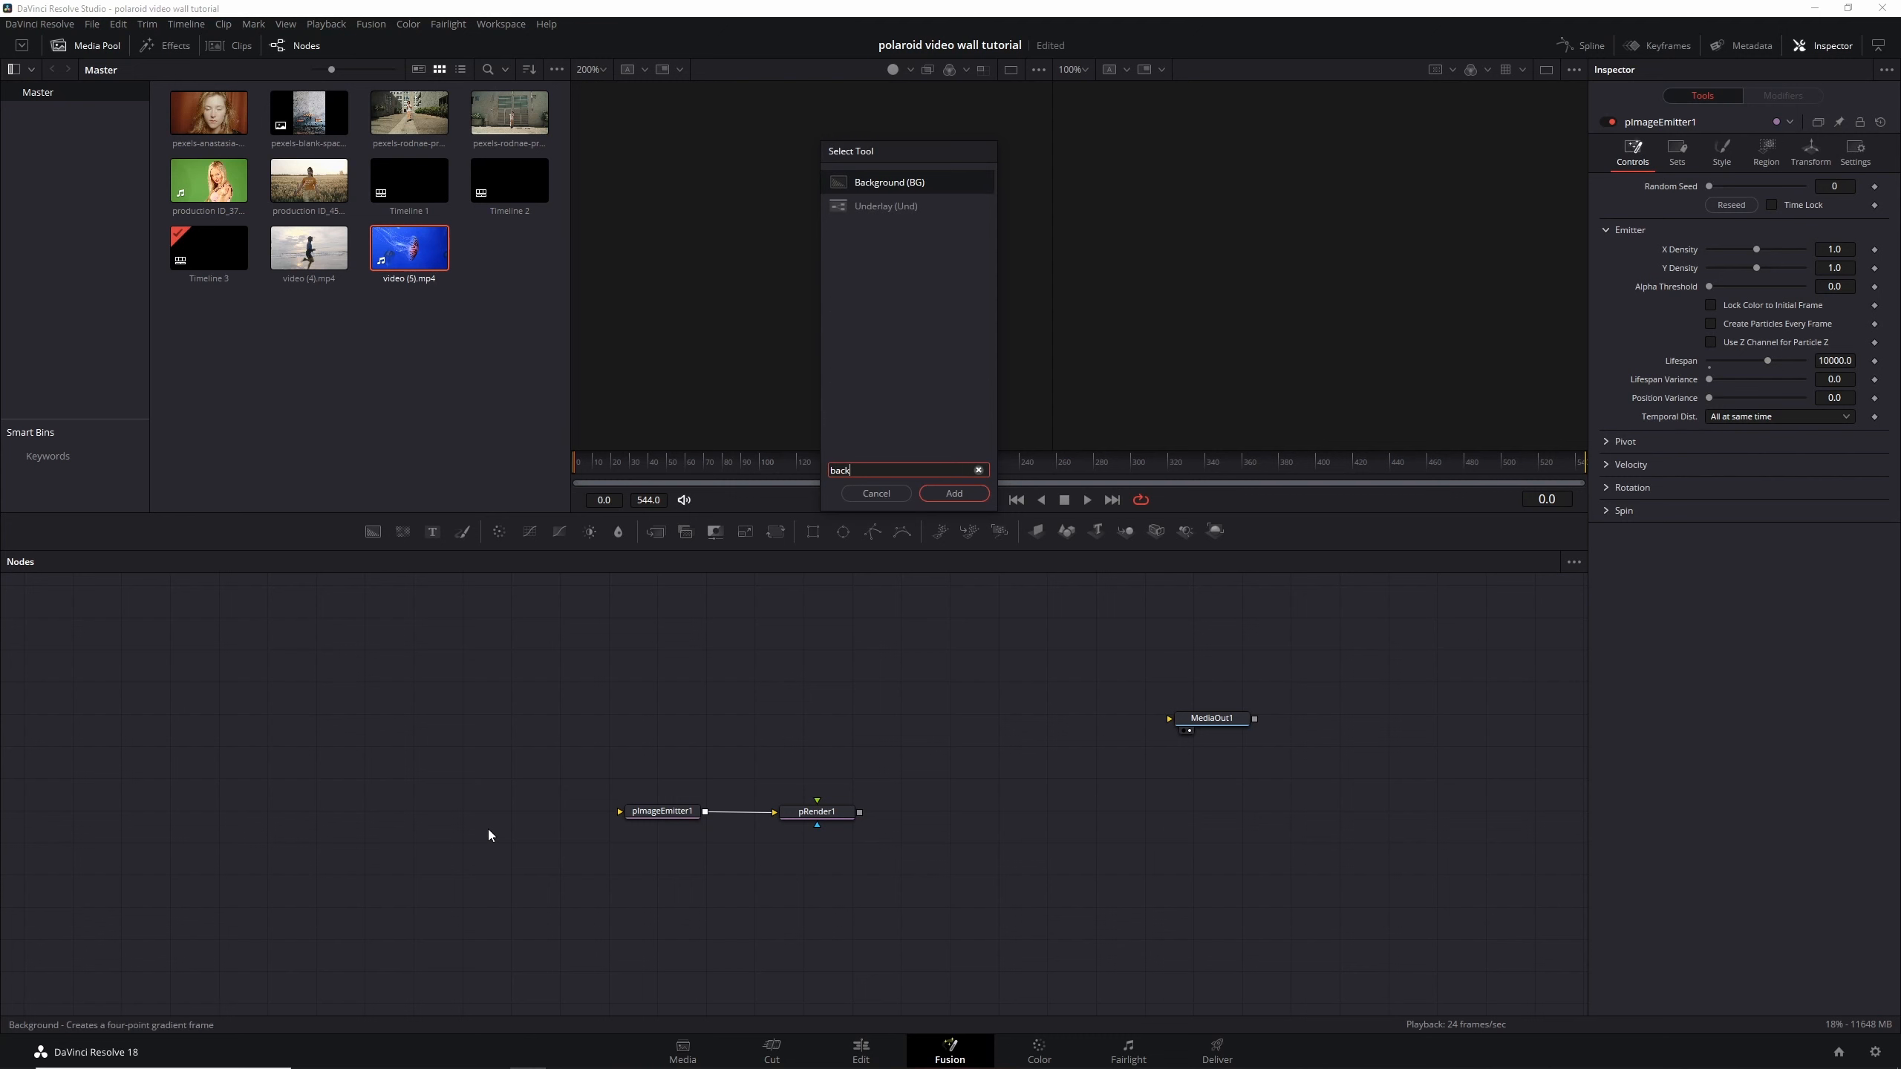
key(Return)
click(1748, 272)
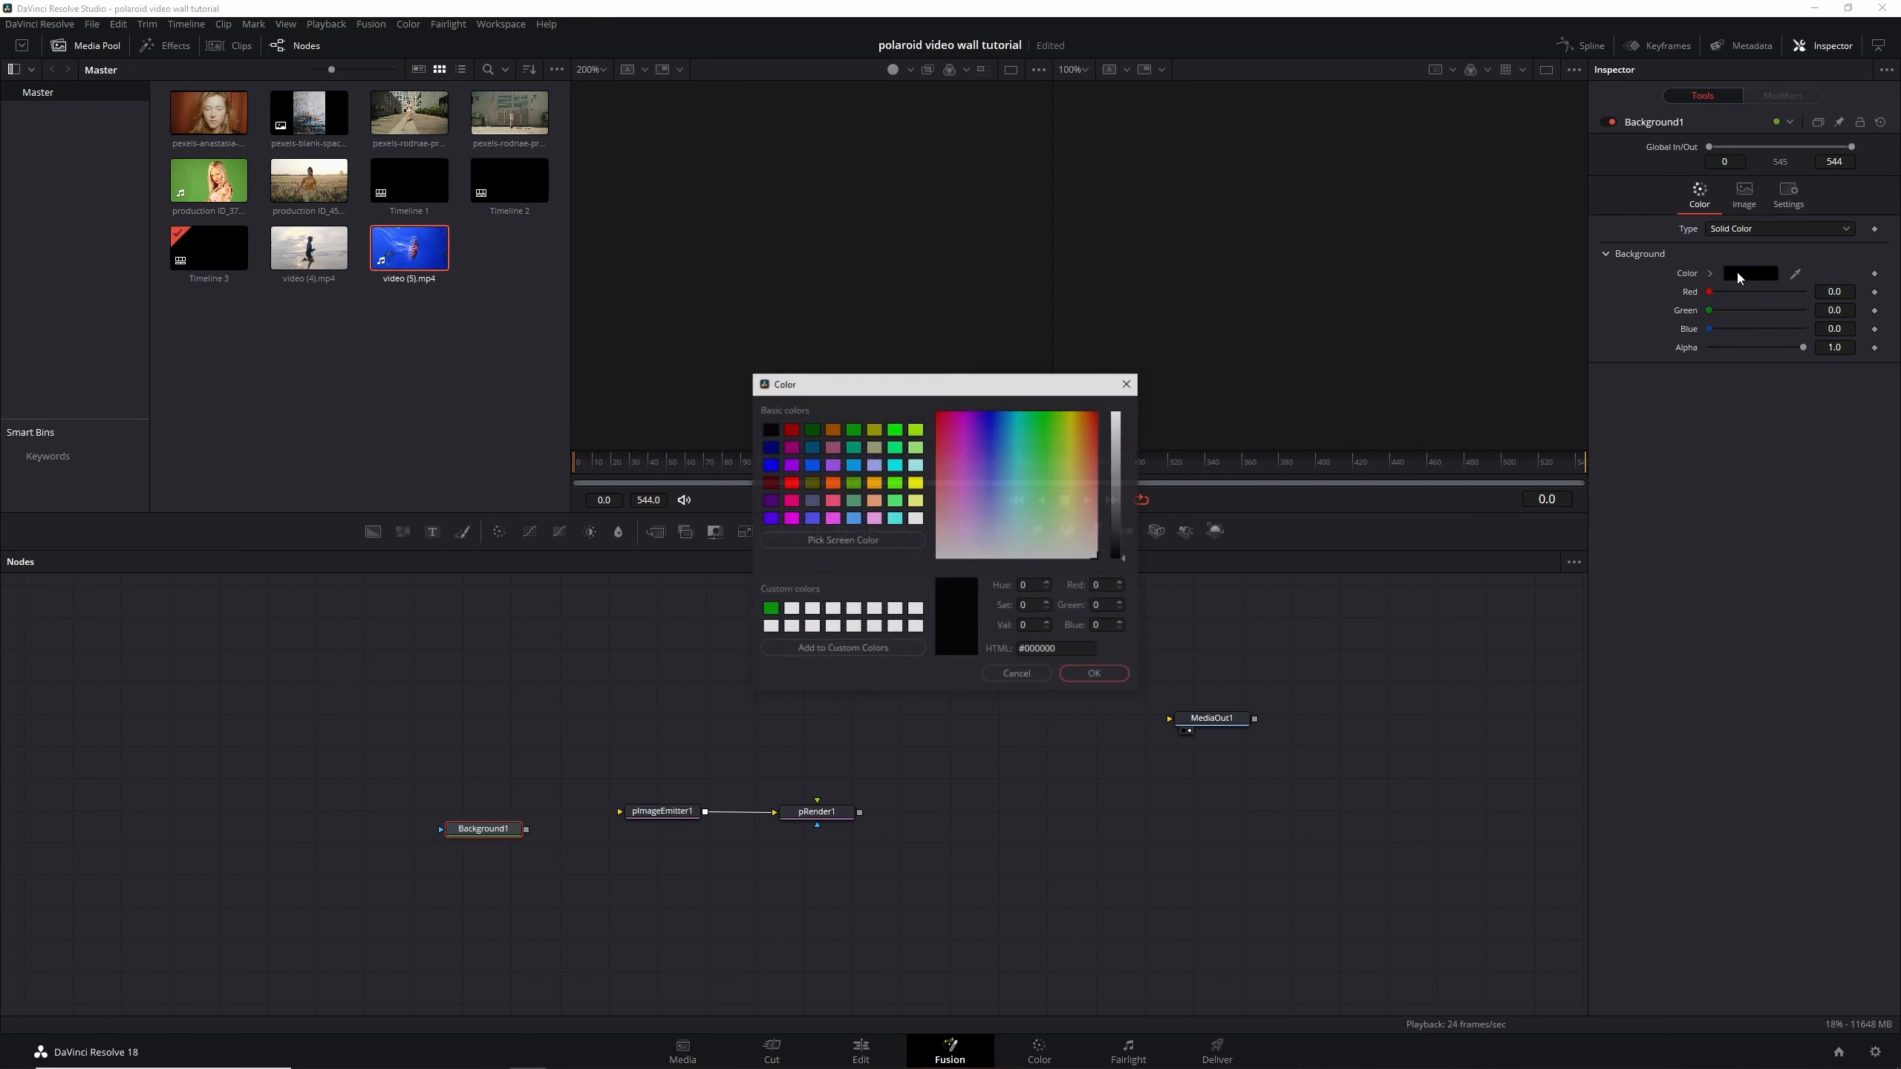
click(1118, 413)
click(1119, 412)
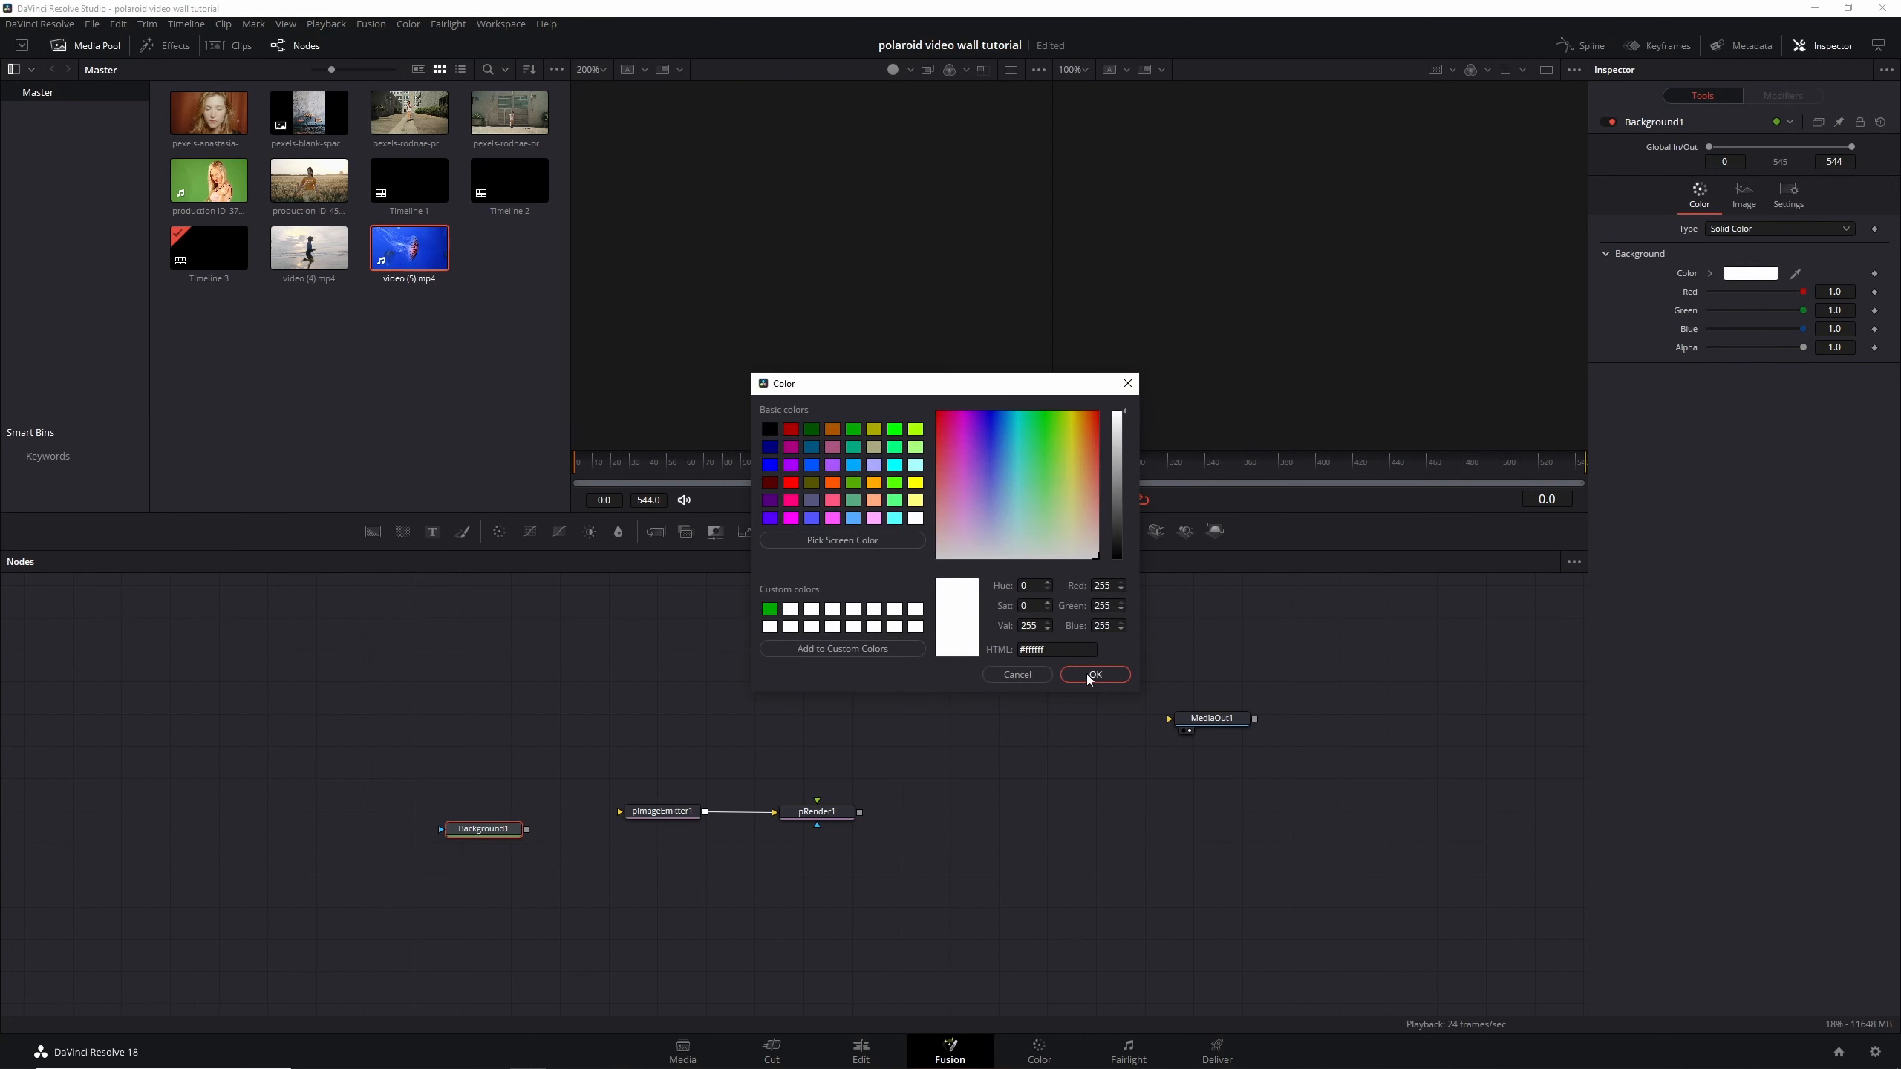
click(1091, 676)
Feed Background1 into pImageEmitter1, show pRender1 in the first viewer and line the background up with the other nodes
drag(527, 829, 620, 811)
drag(837, 812, 868, 235)
scroll(837, 256, up, 5)
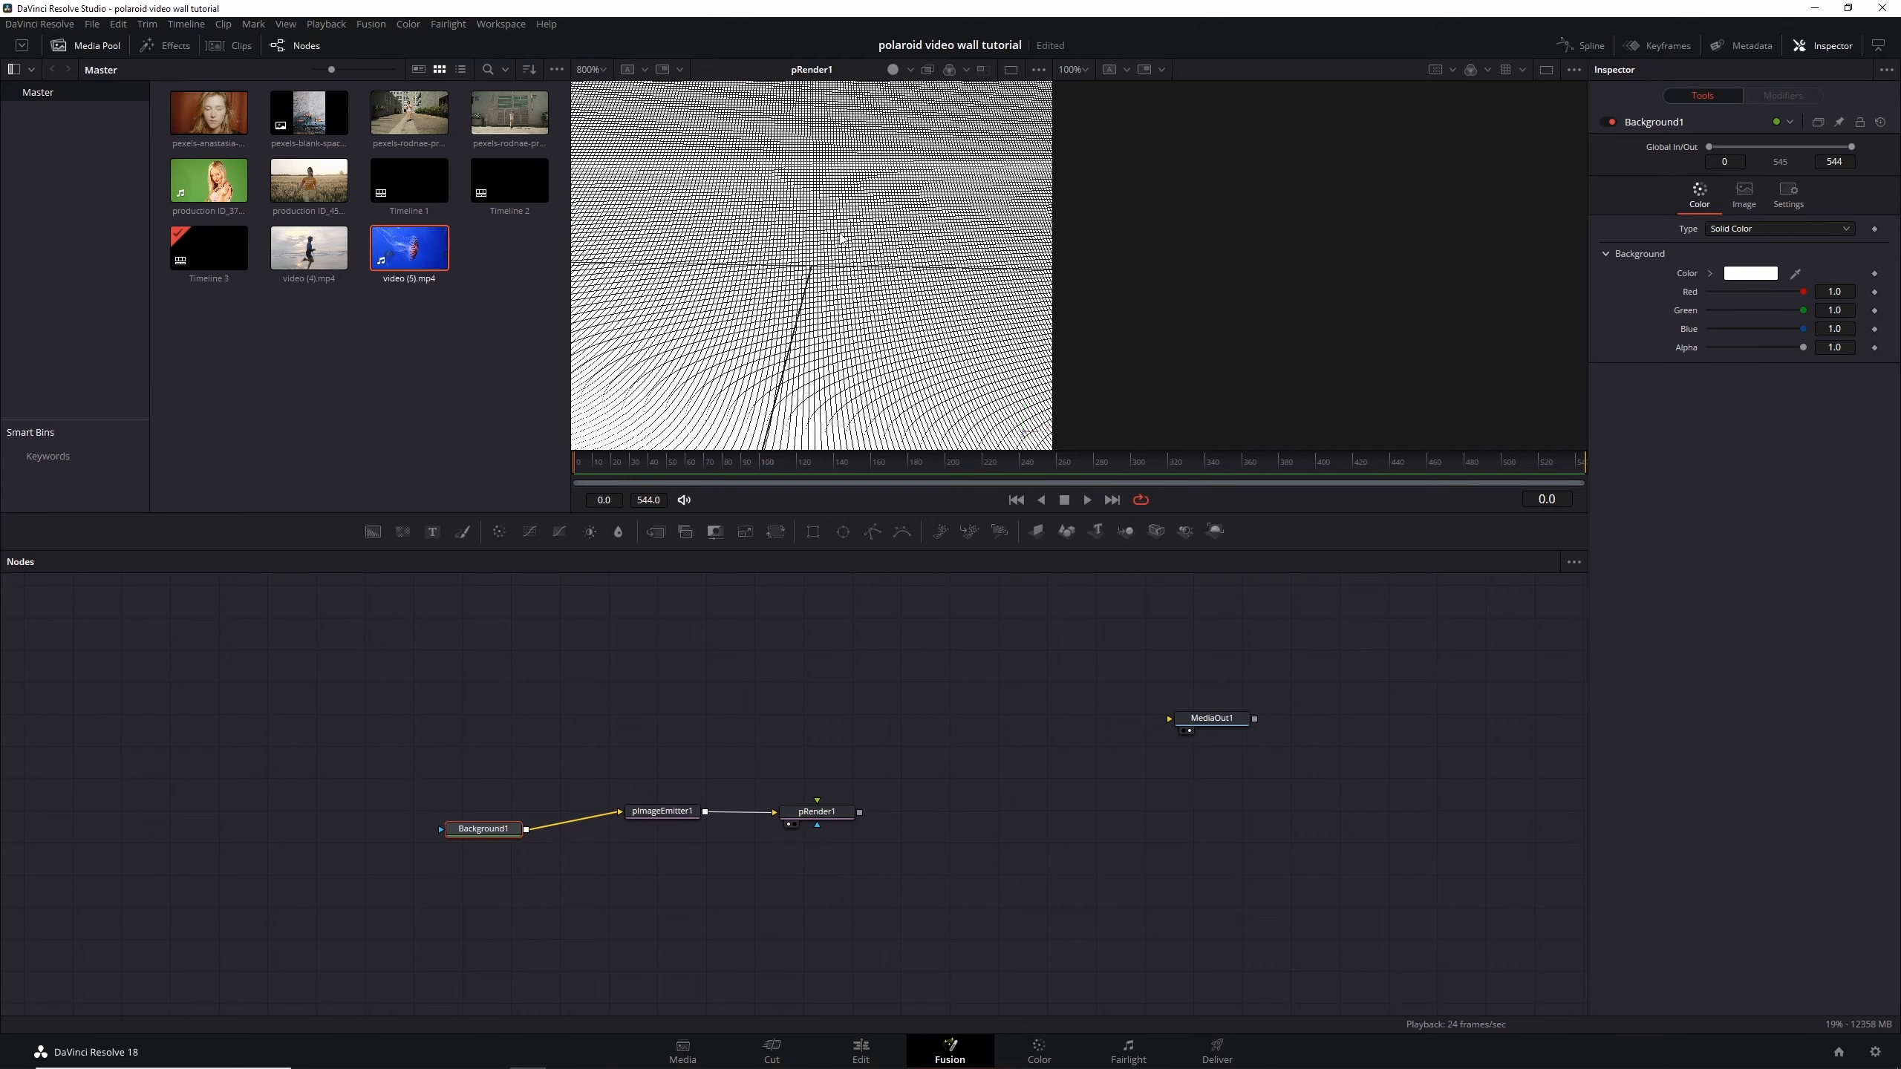
scroll(845, 241, down, 5)
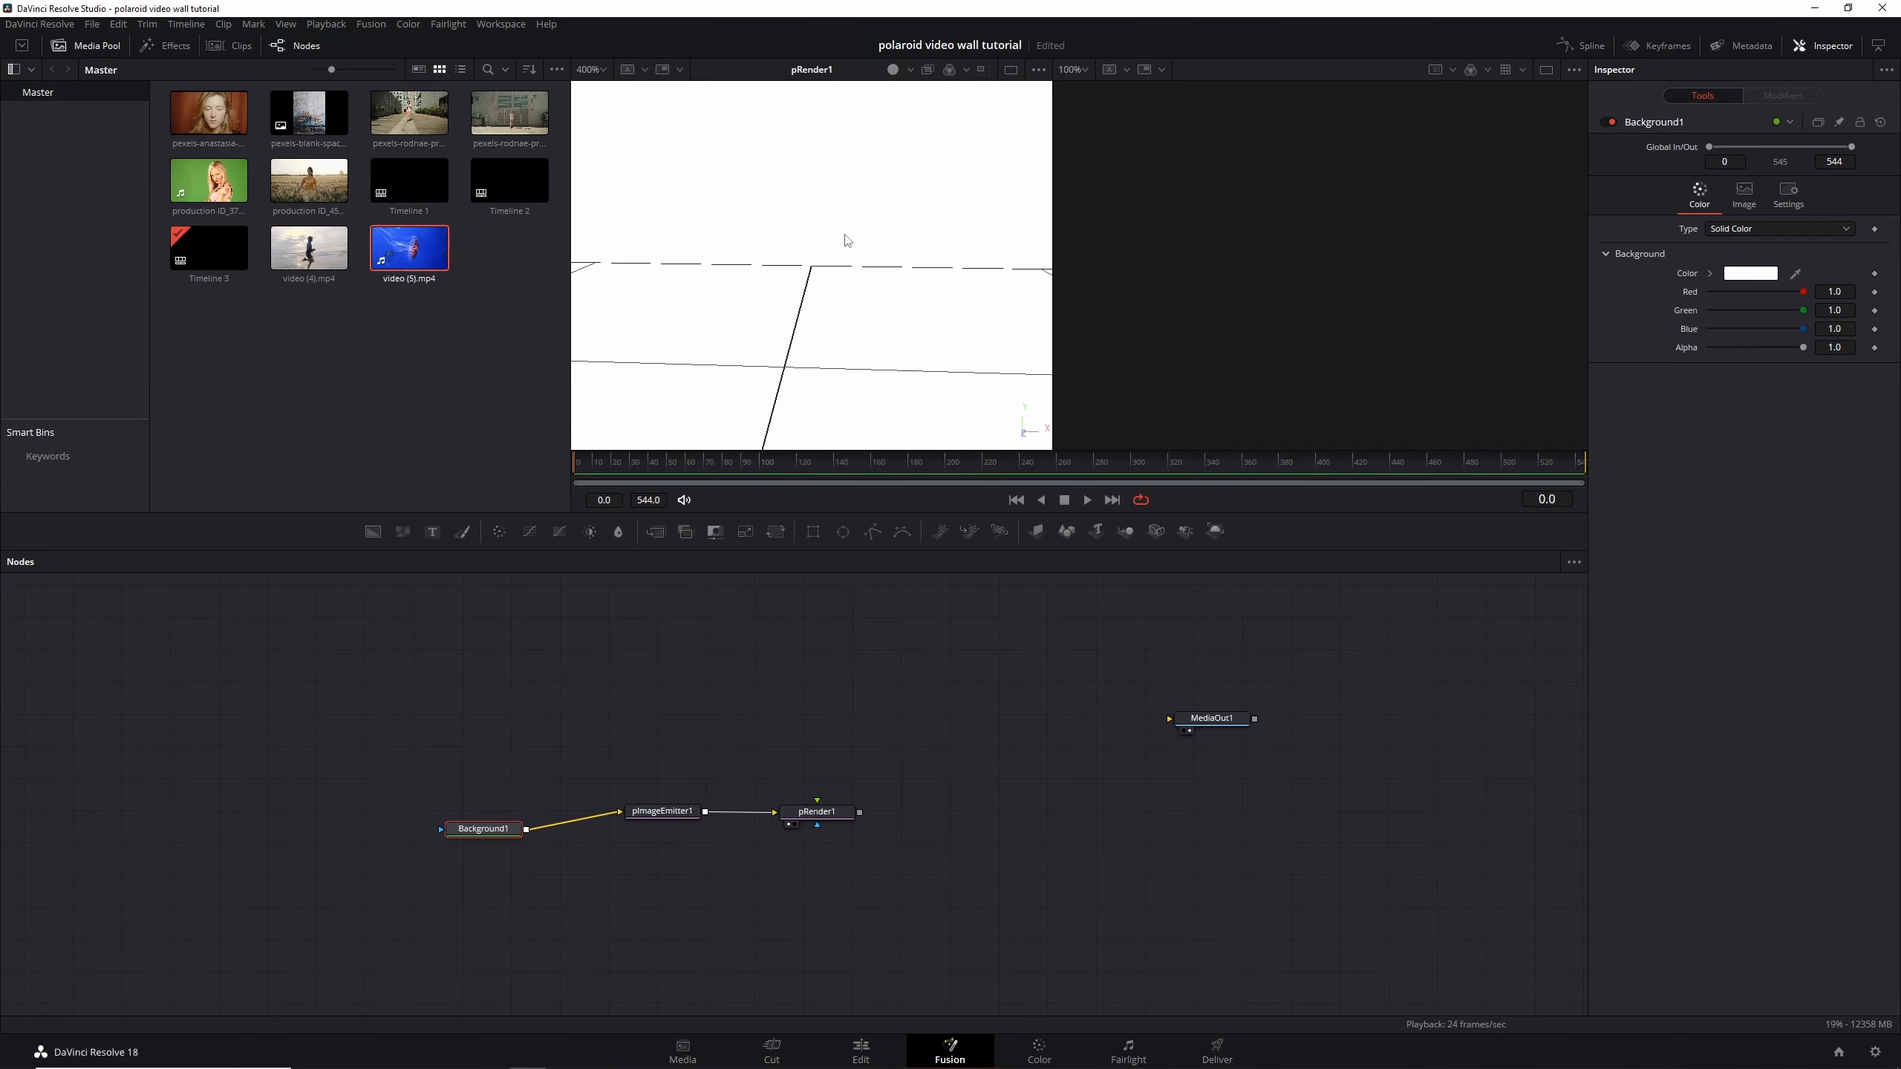
drag(495, 830, 456, 812)
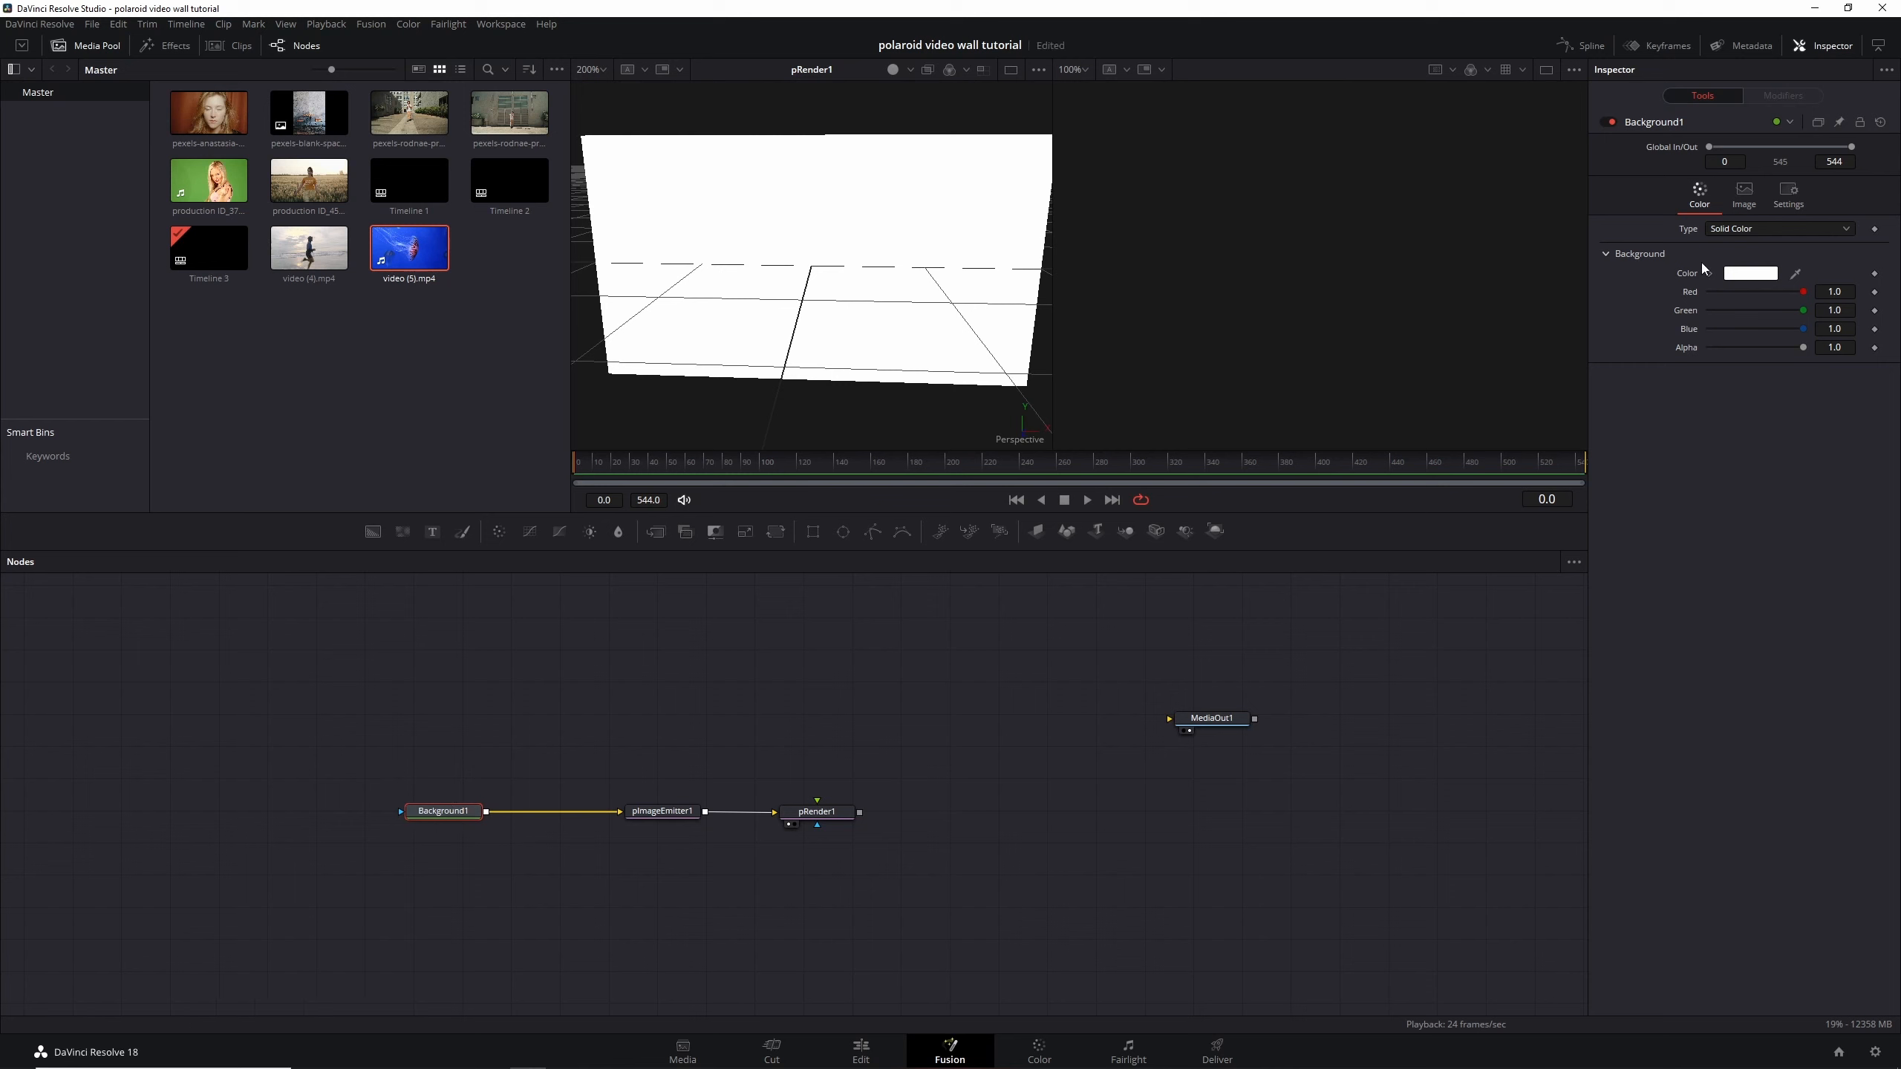
Turn off Background1's auto resolution, set its width and height to 6, and open its pixel aspect Y value for editing
click(1745, 196)
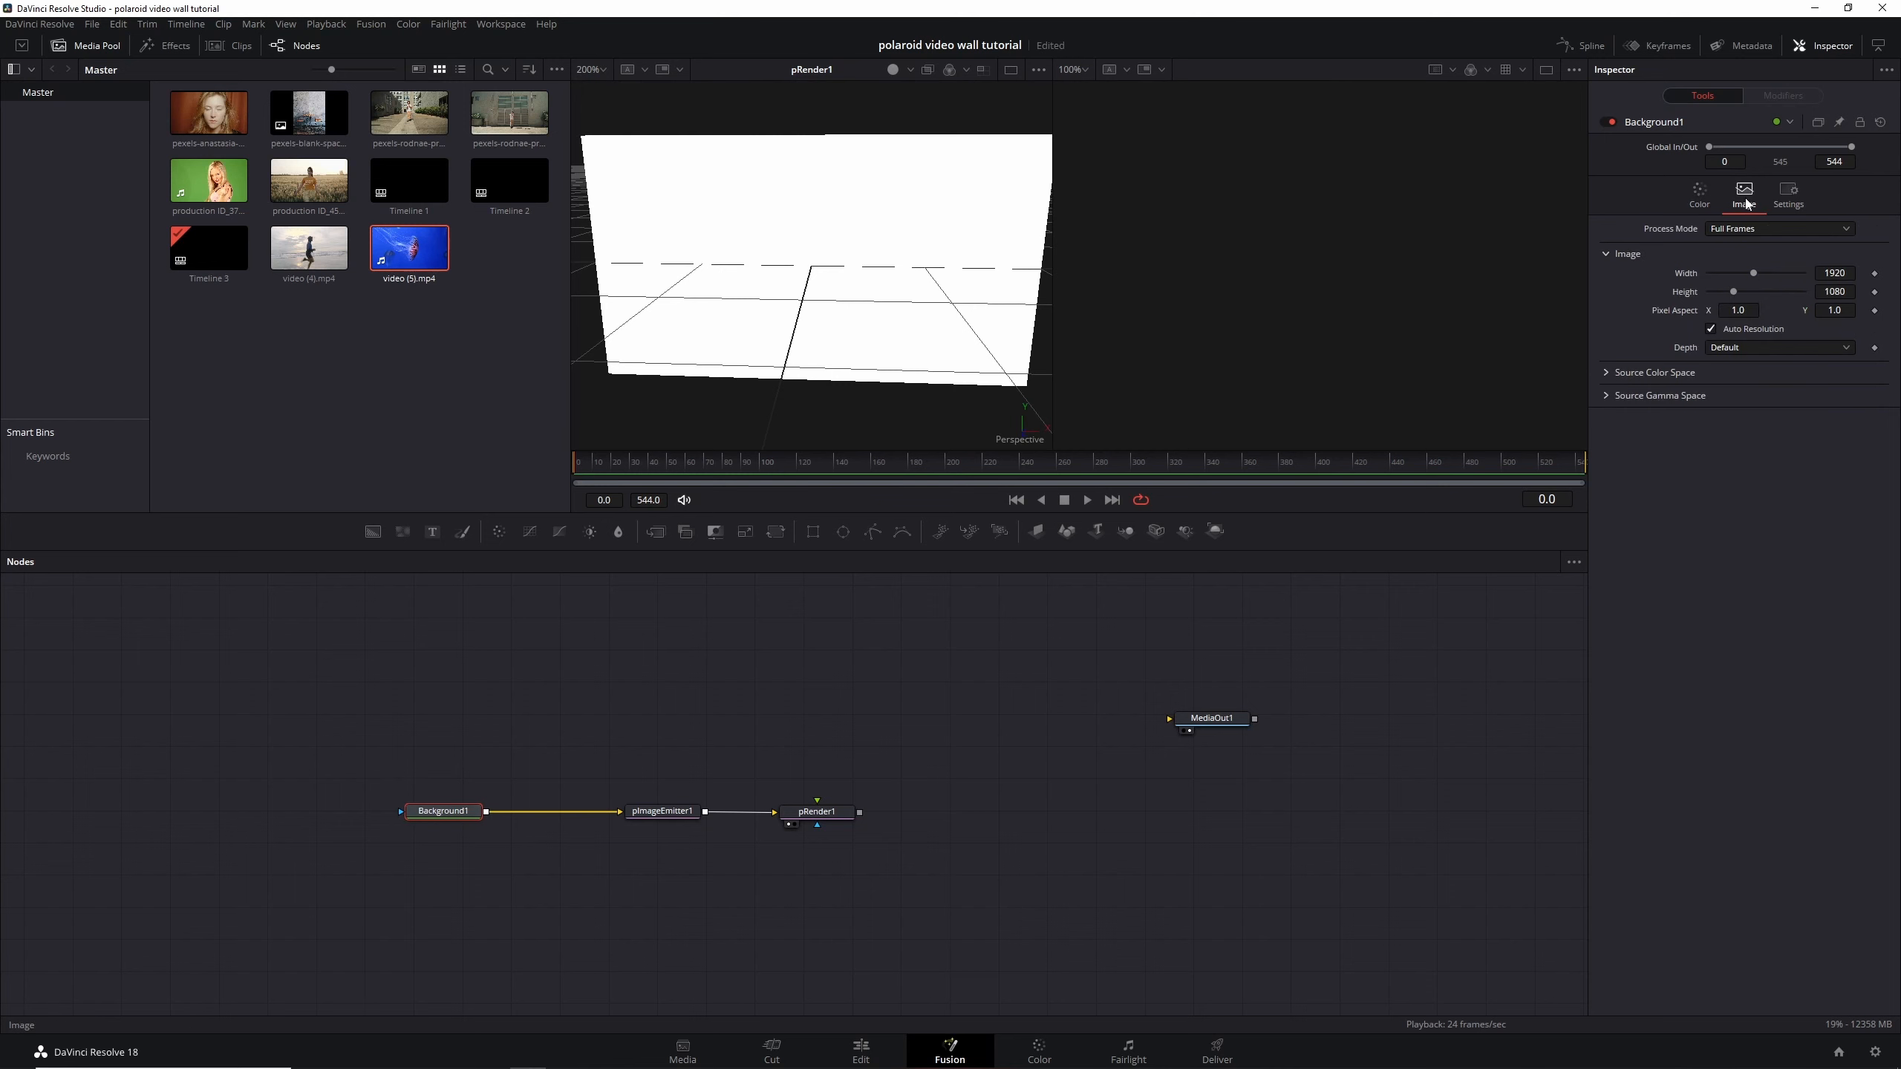
click(1712, 329)
click(1835, 273)
text(6)
key(Tab)
text(6)
key(Return)
scroll(766, 255, down, 1)
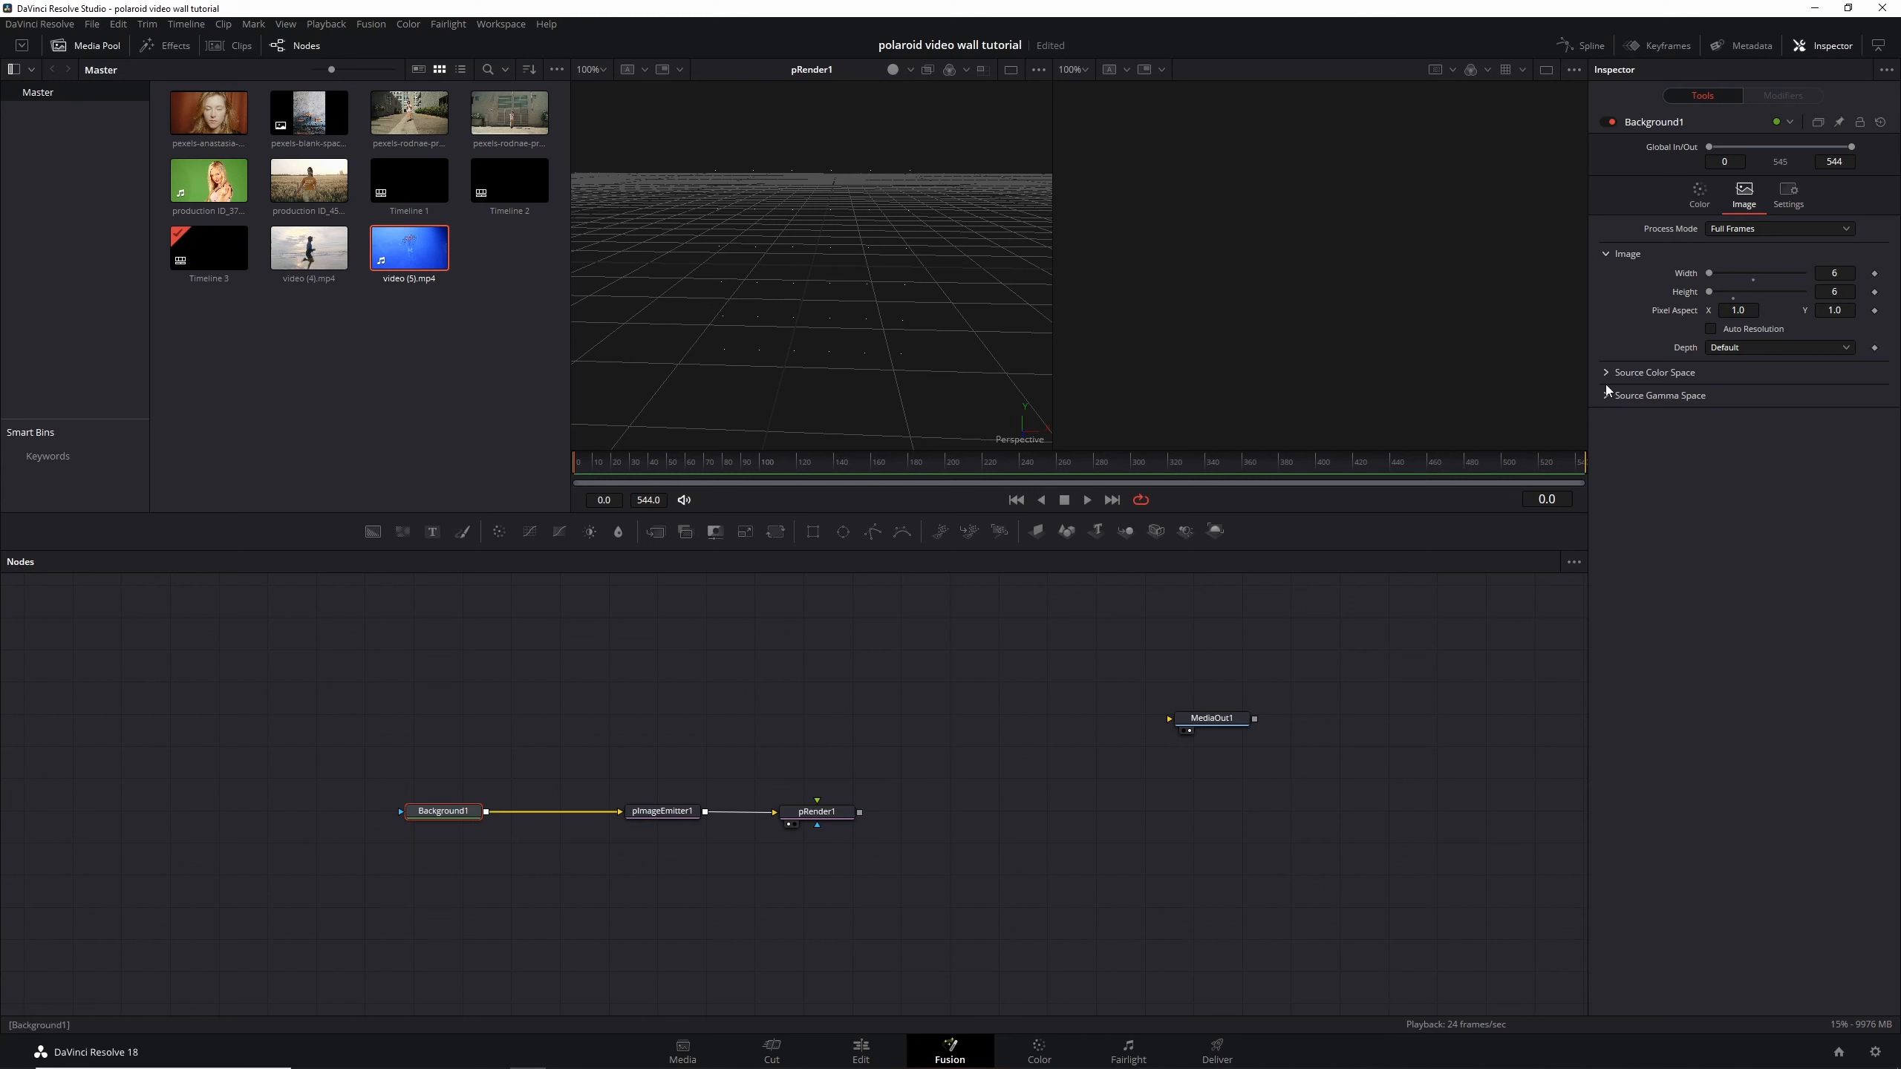
click(1844, 309)
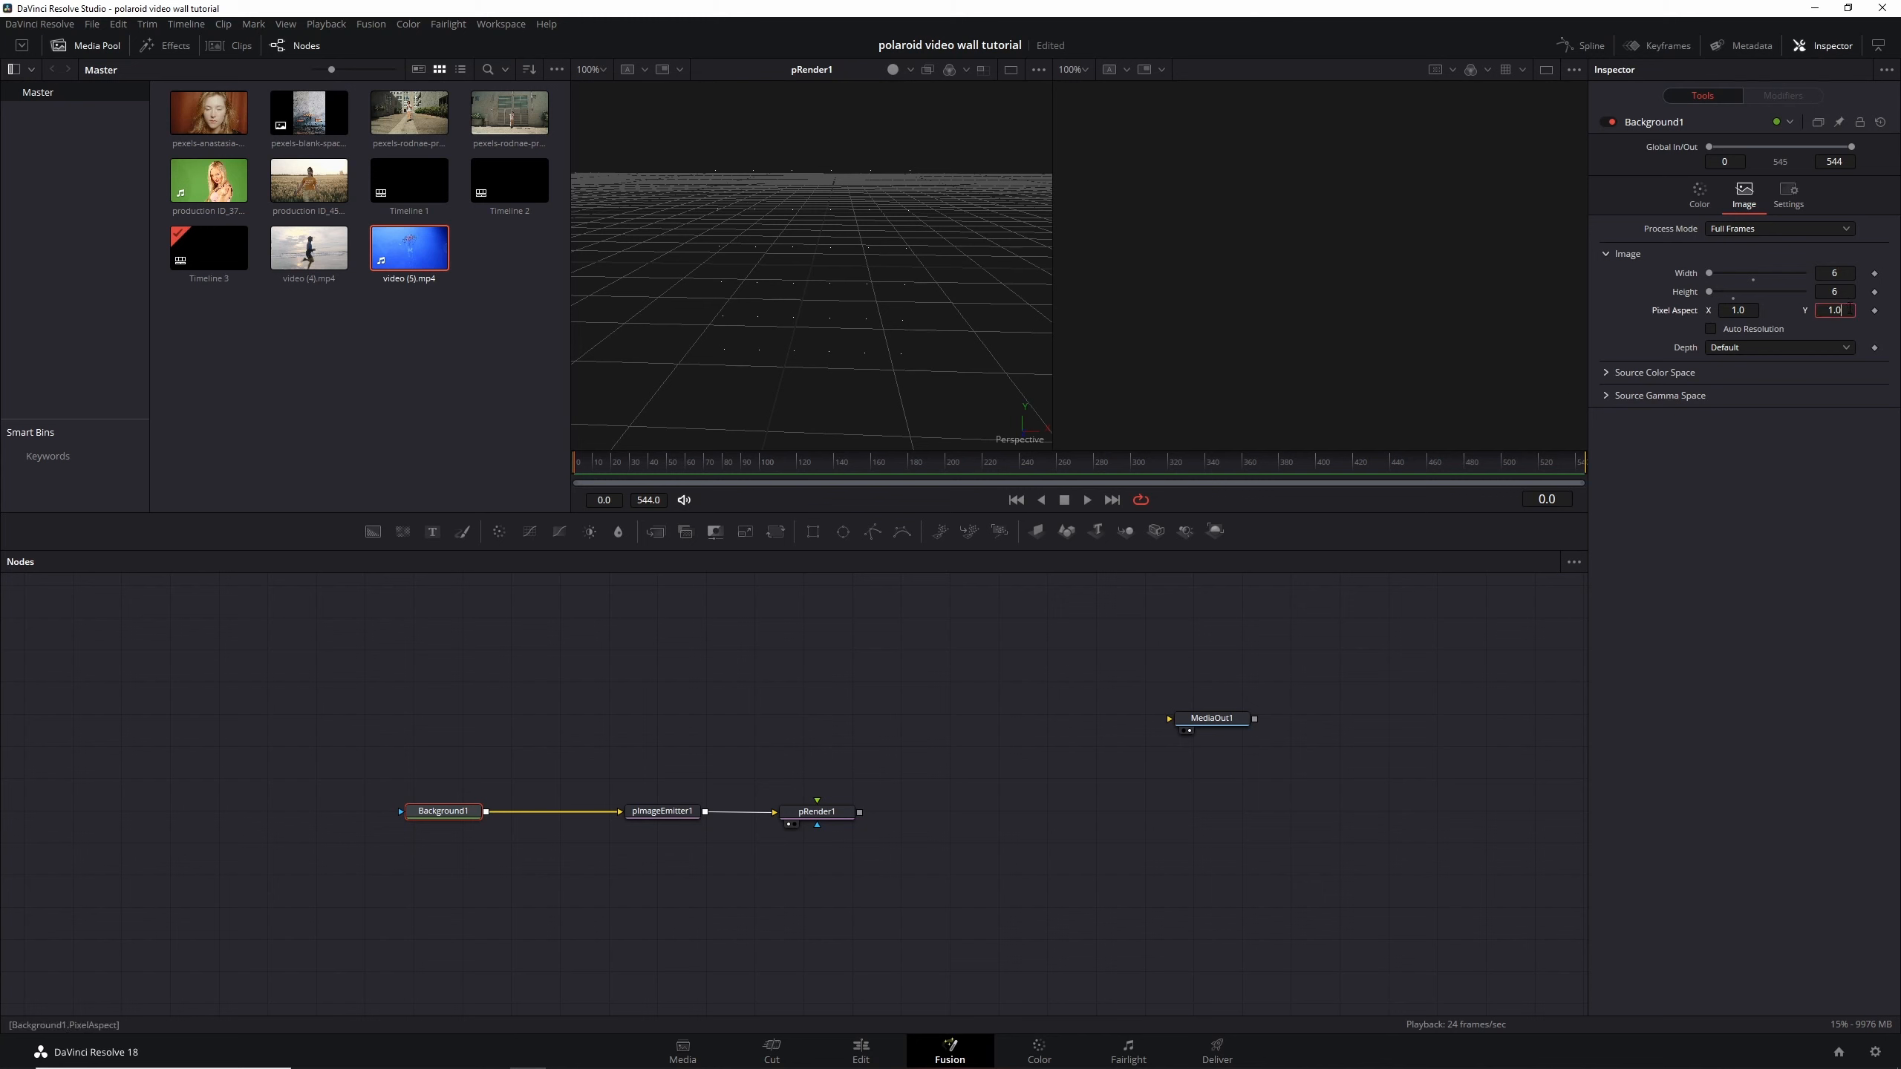
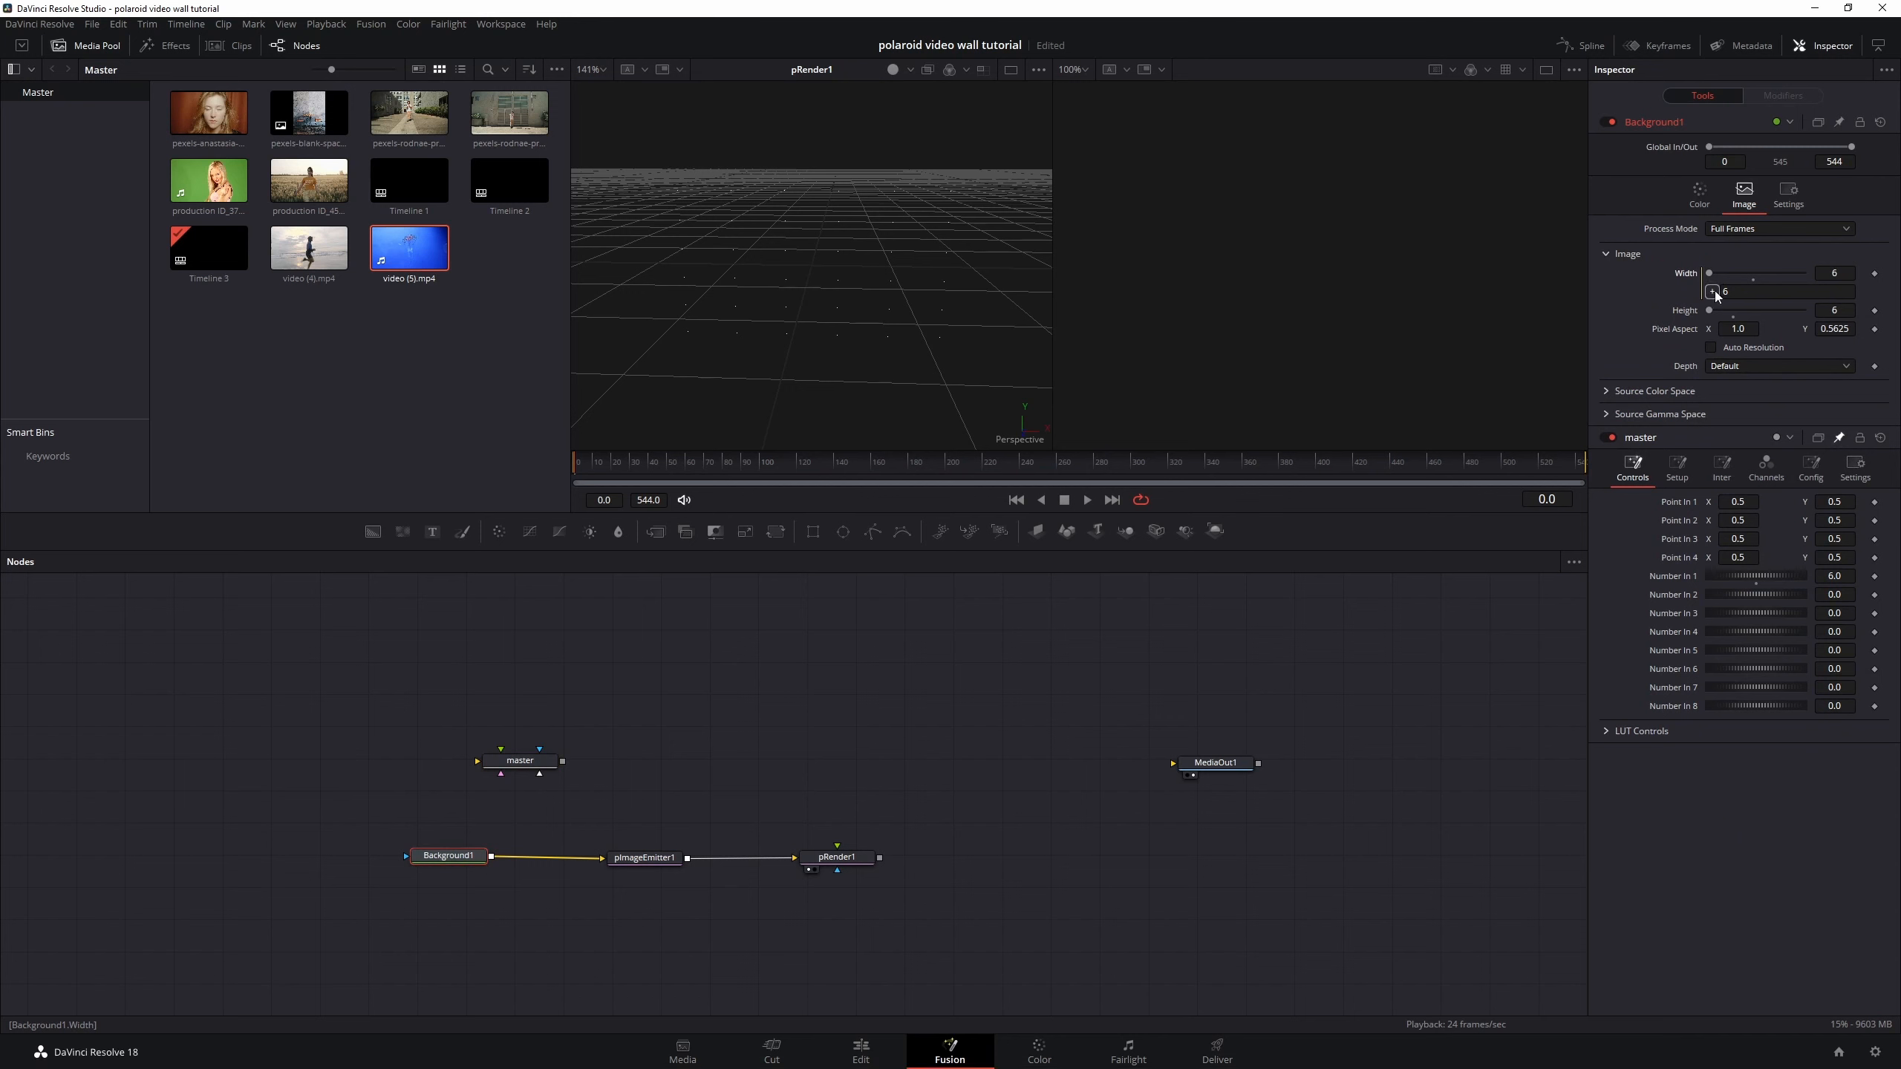
Link Background1's width and height to the master node's Number In 1 through expressions reading master.NumberIn1
drag(1713, 291, 1681, 580)
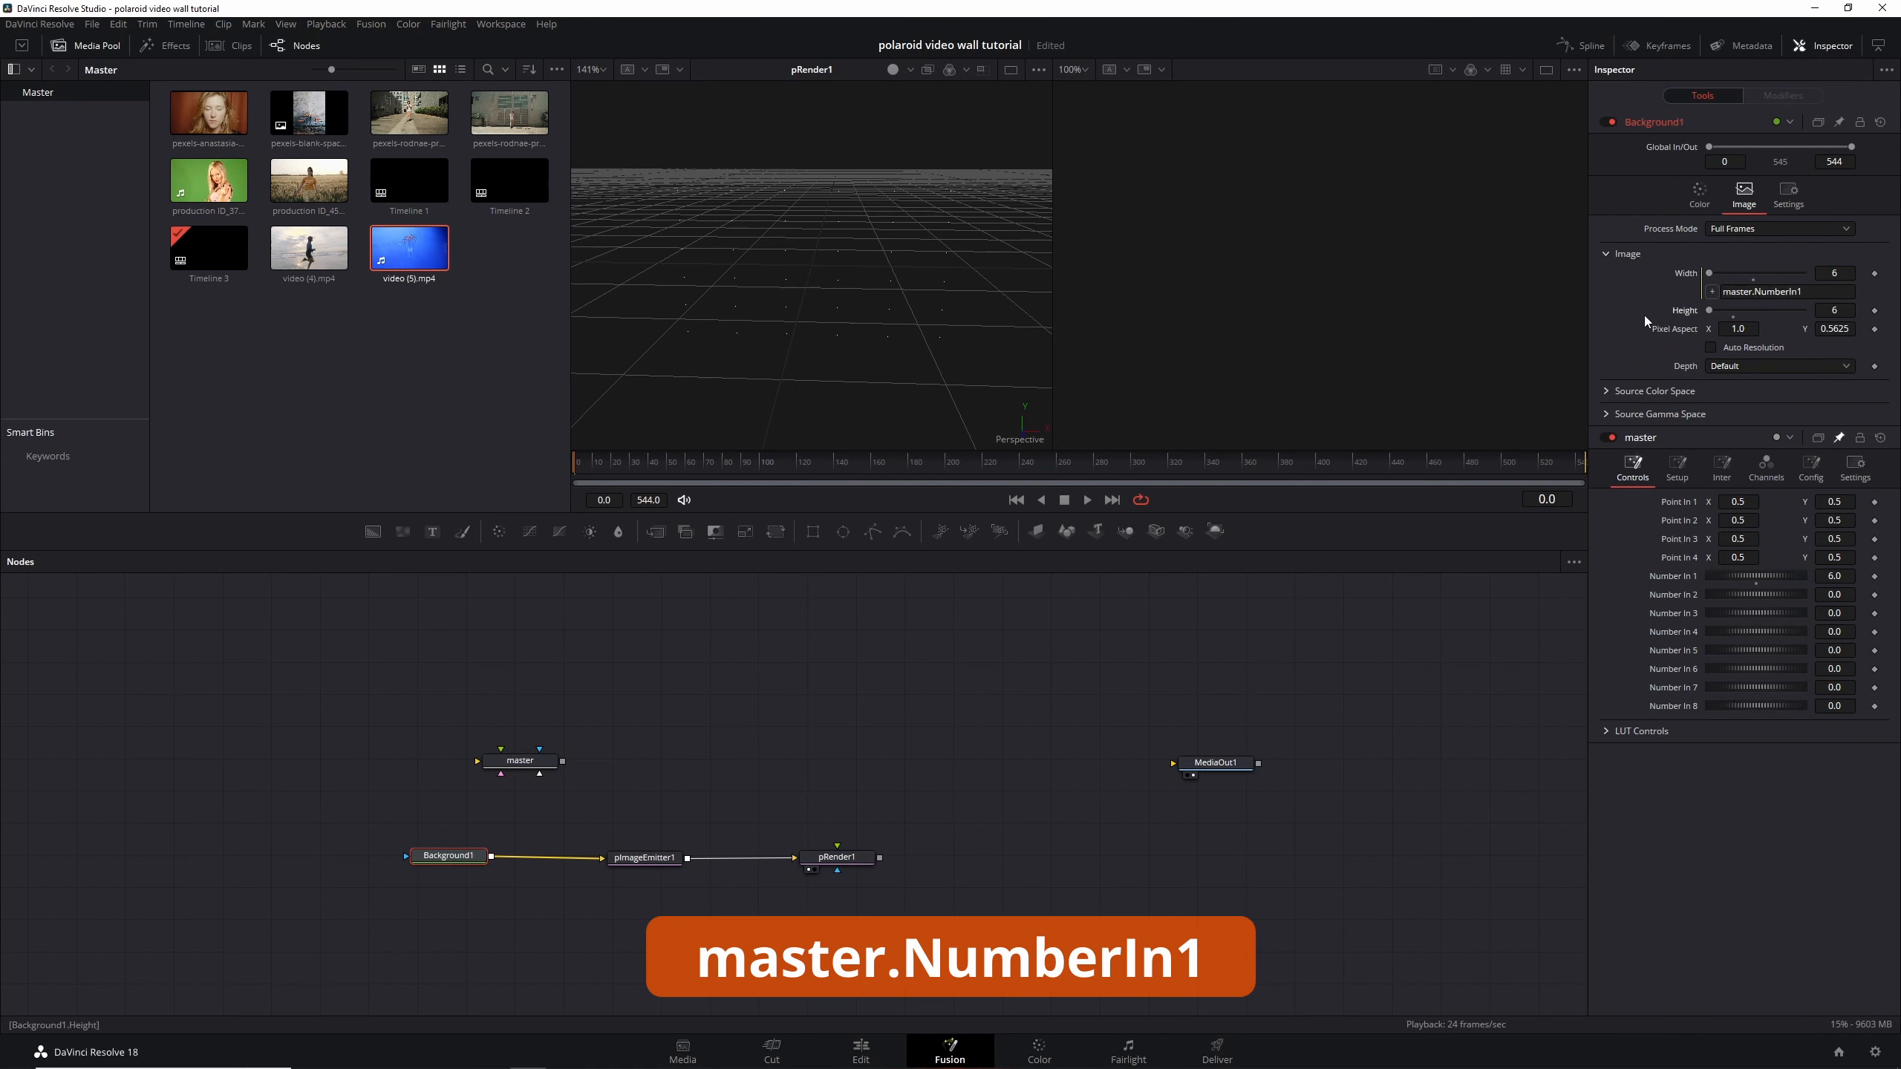
right_click(1688, 313)
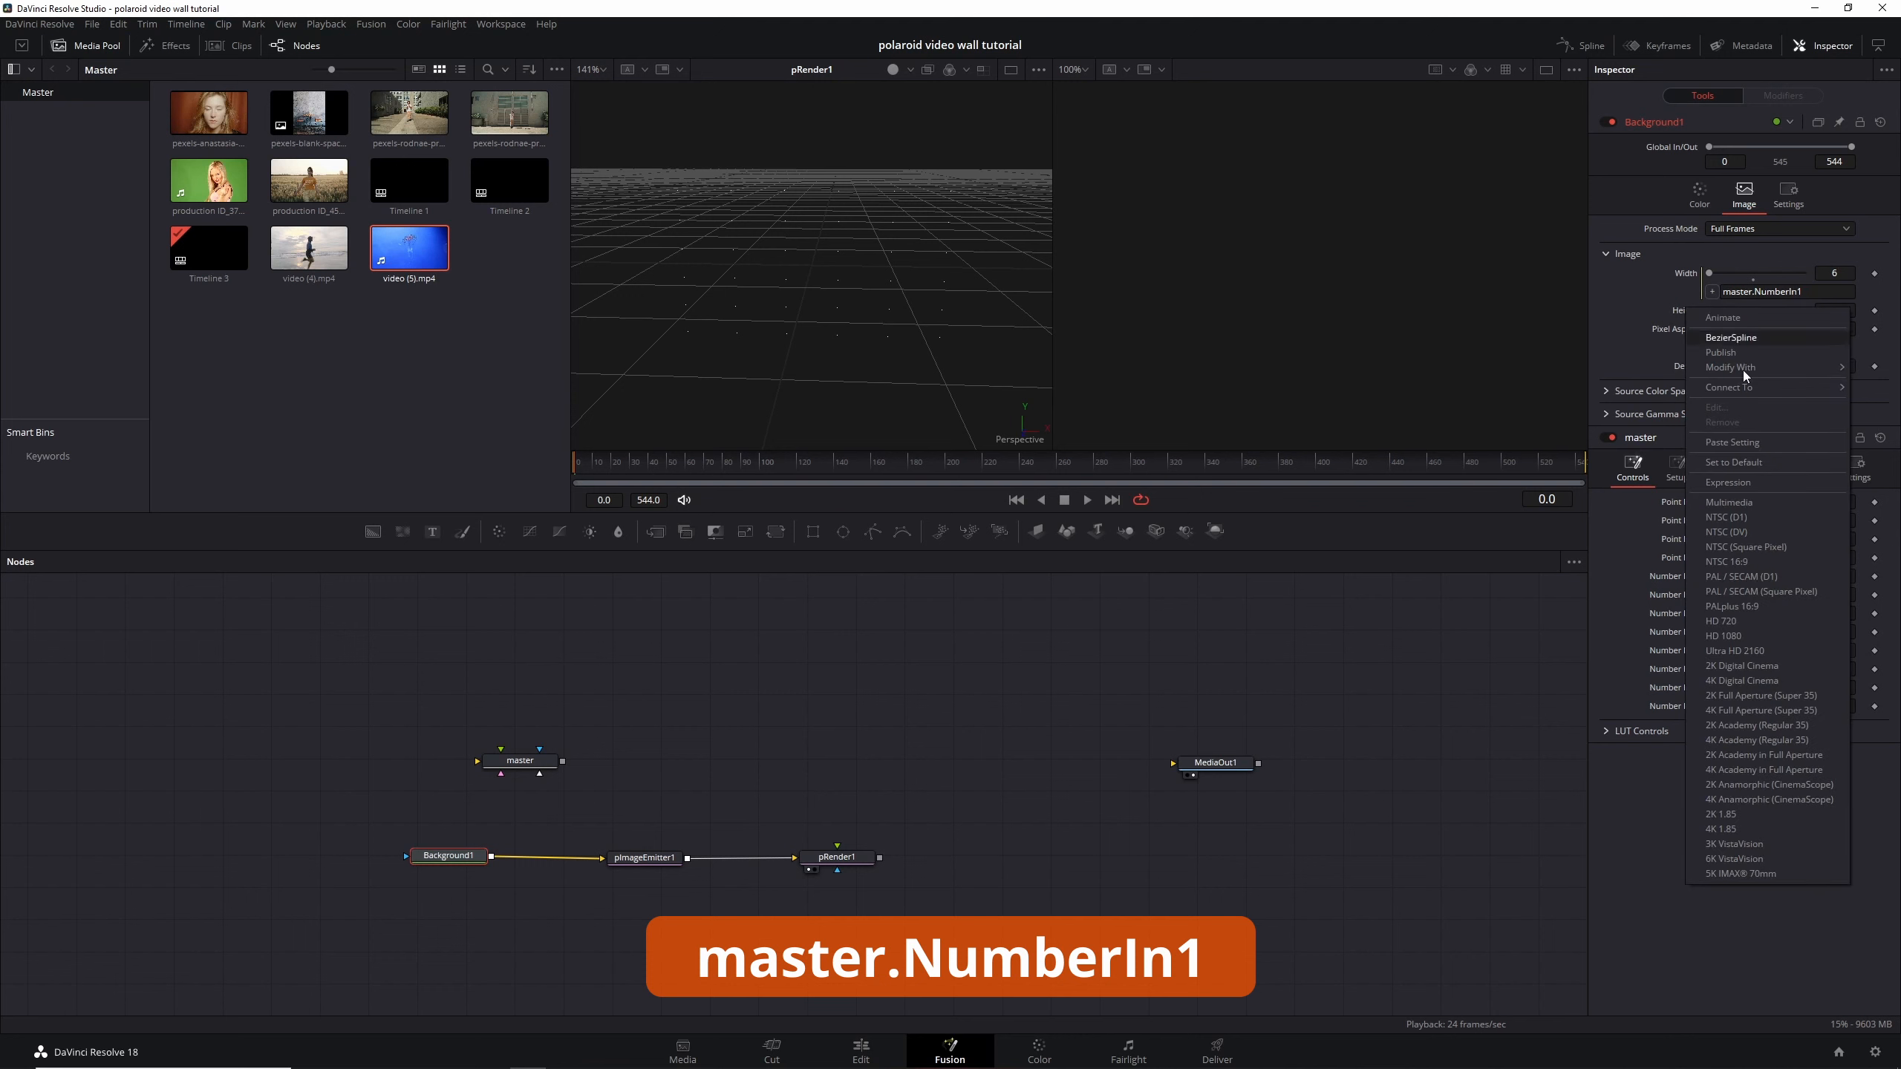
click(1762, 483)
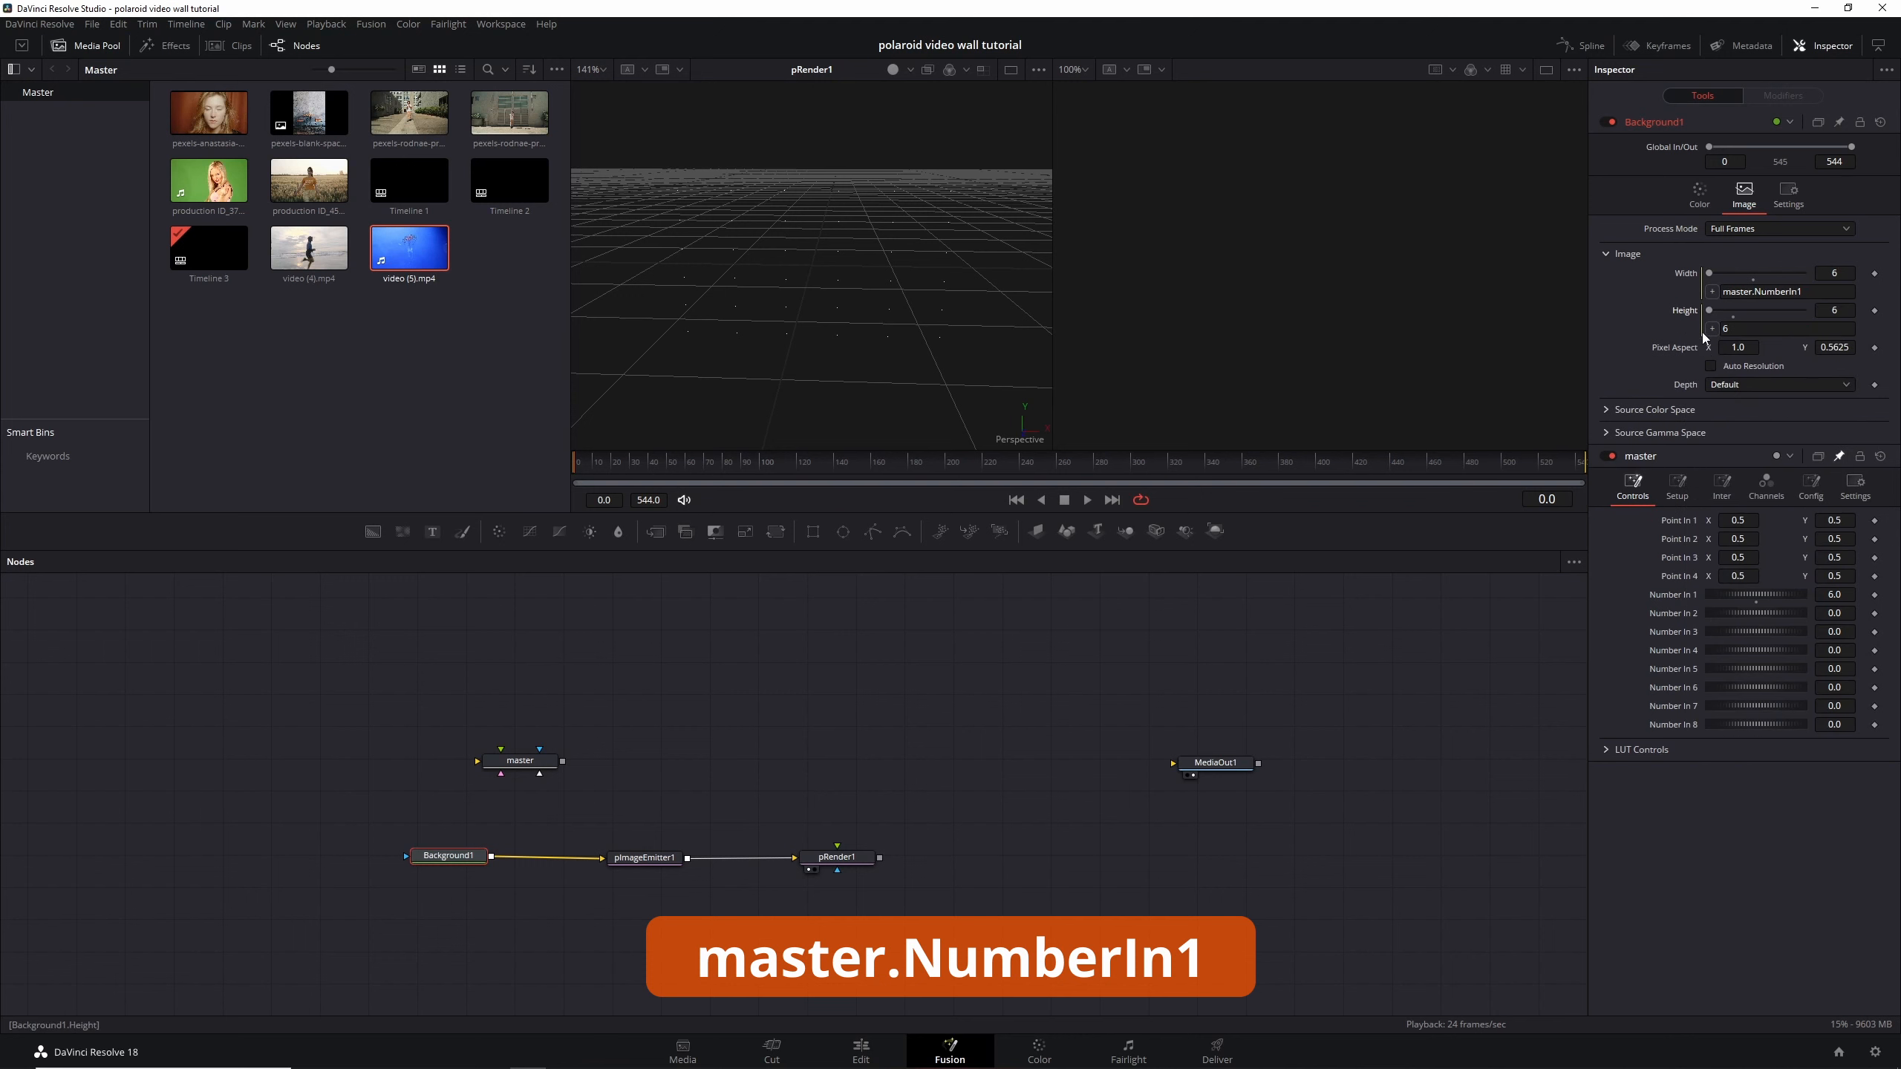
drag(1712, 329, 1676, 597)
Test the linked width and height by setting the master's Number In 1 to 2, and return it to 6
click(1846, 595)
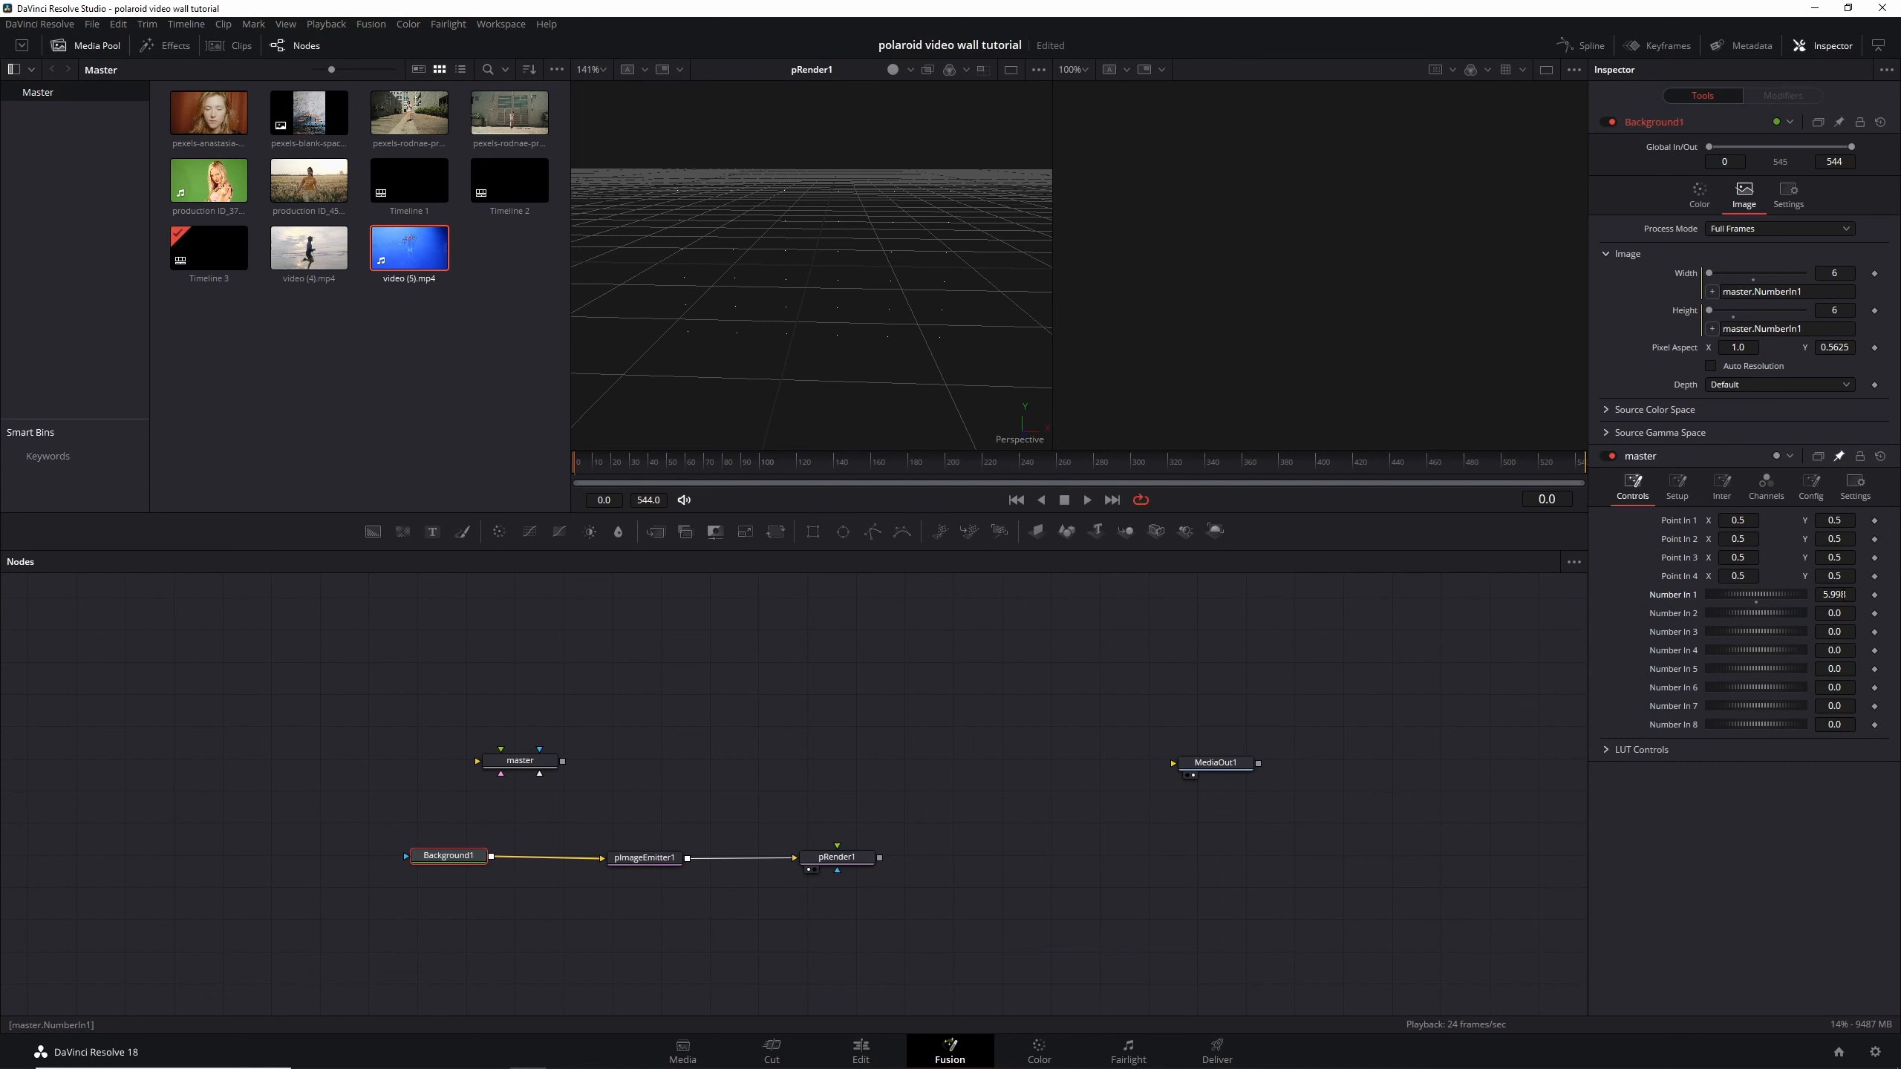
text(2)
key(Return)
click(1845, 595)
text(6)
key(Return)
Add a Replicate 3D node after pRender1 and move the master node up out of the way
drag(849, 869, 797, 869)
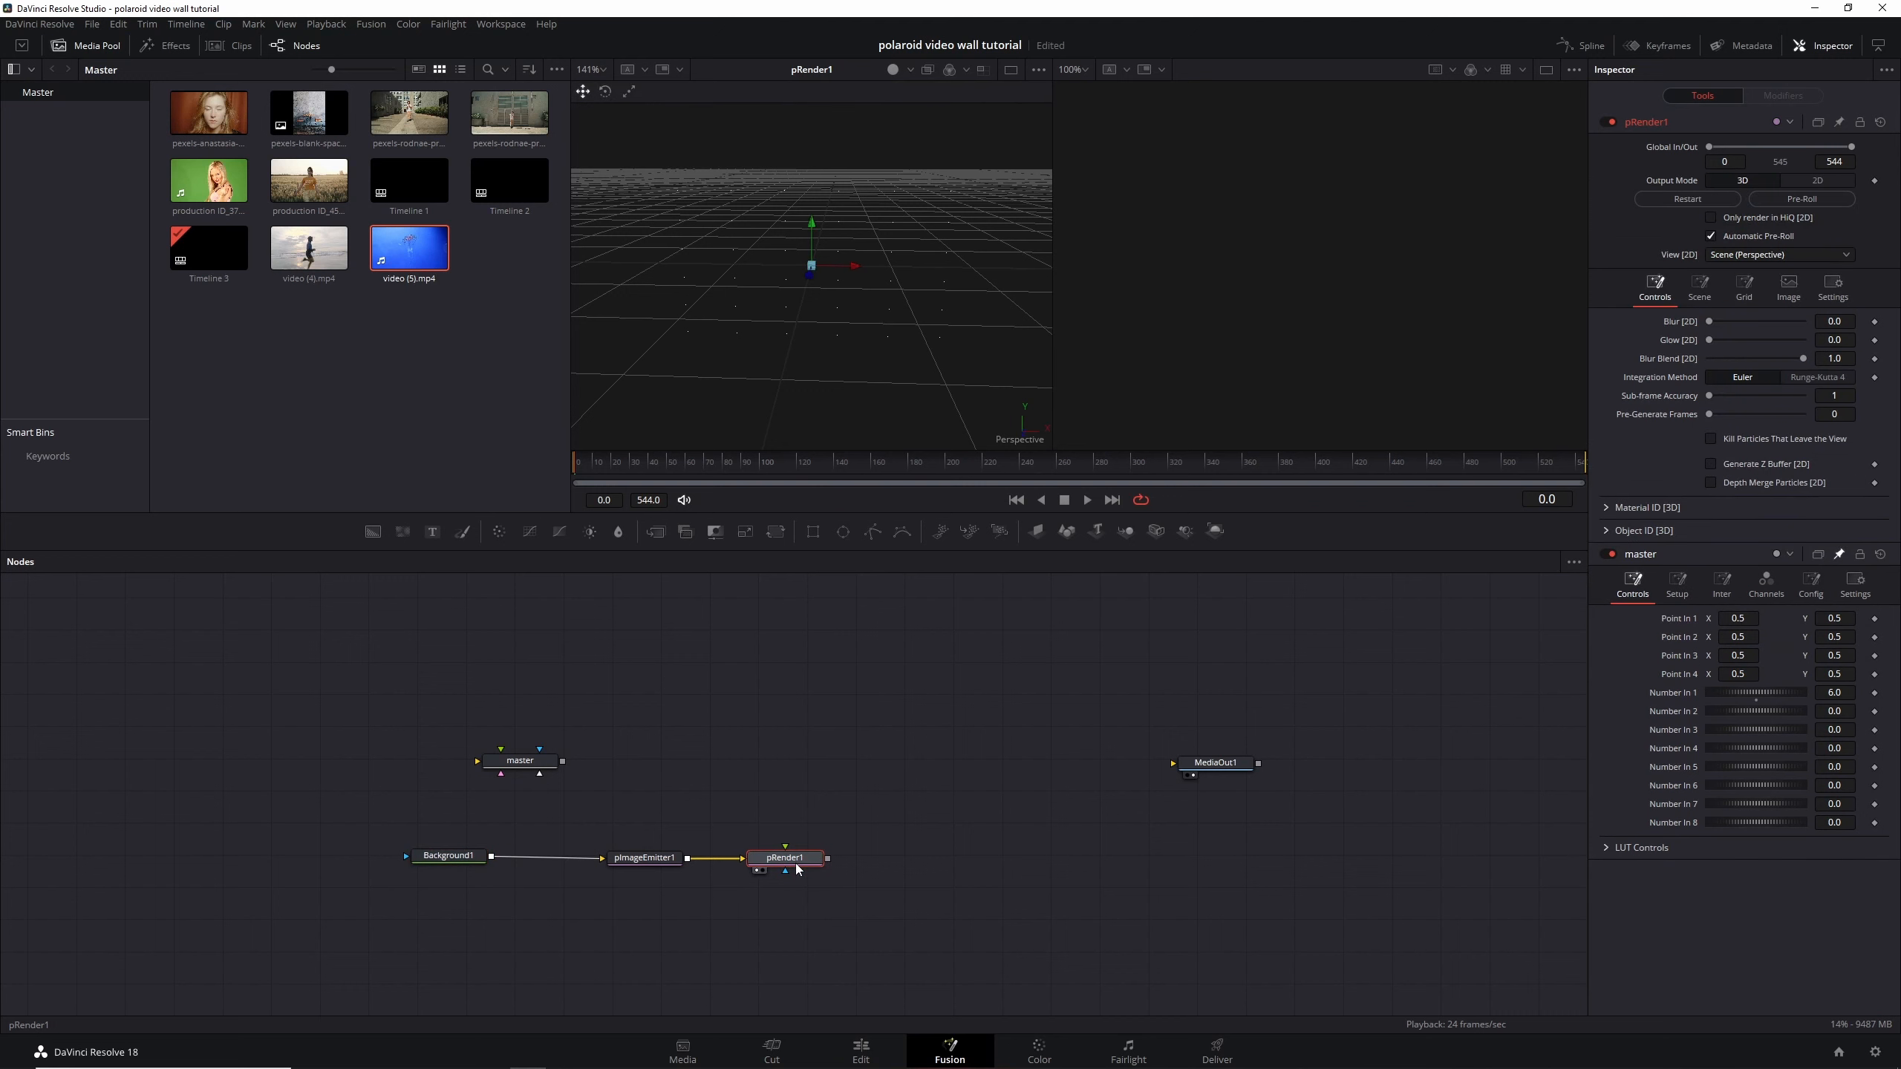
key(shift+space)
text(replic)
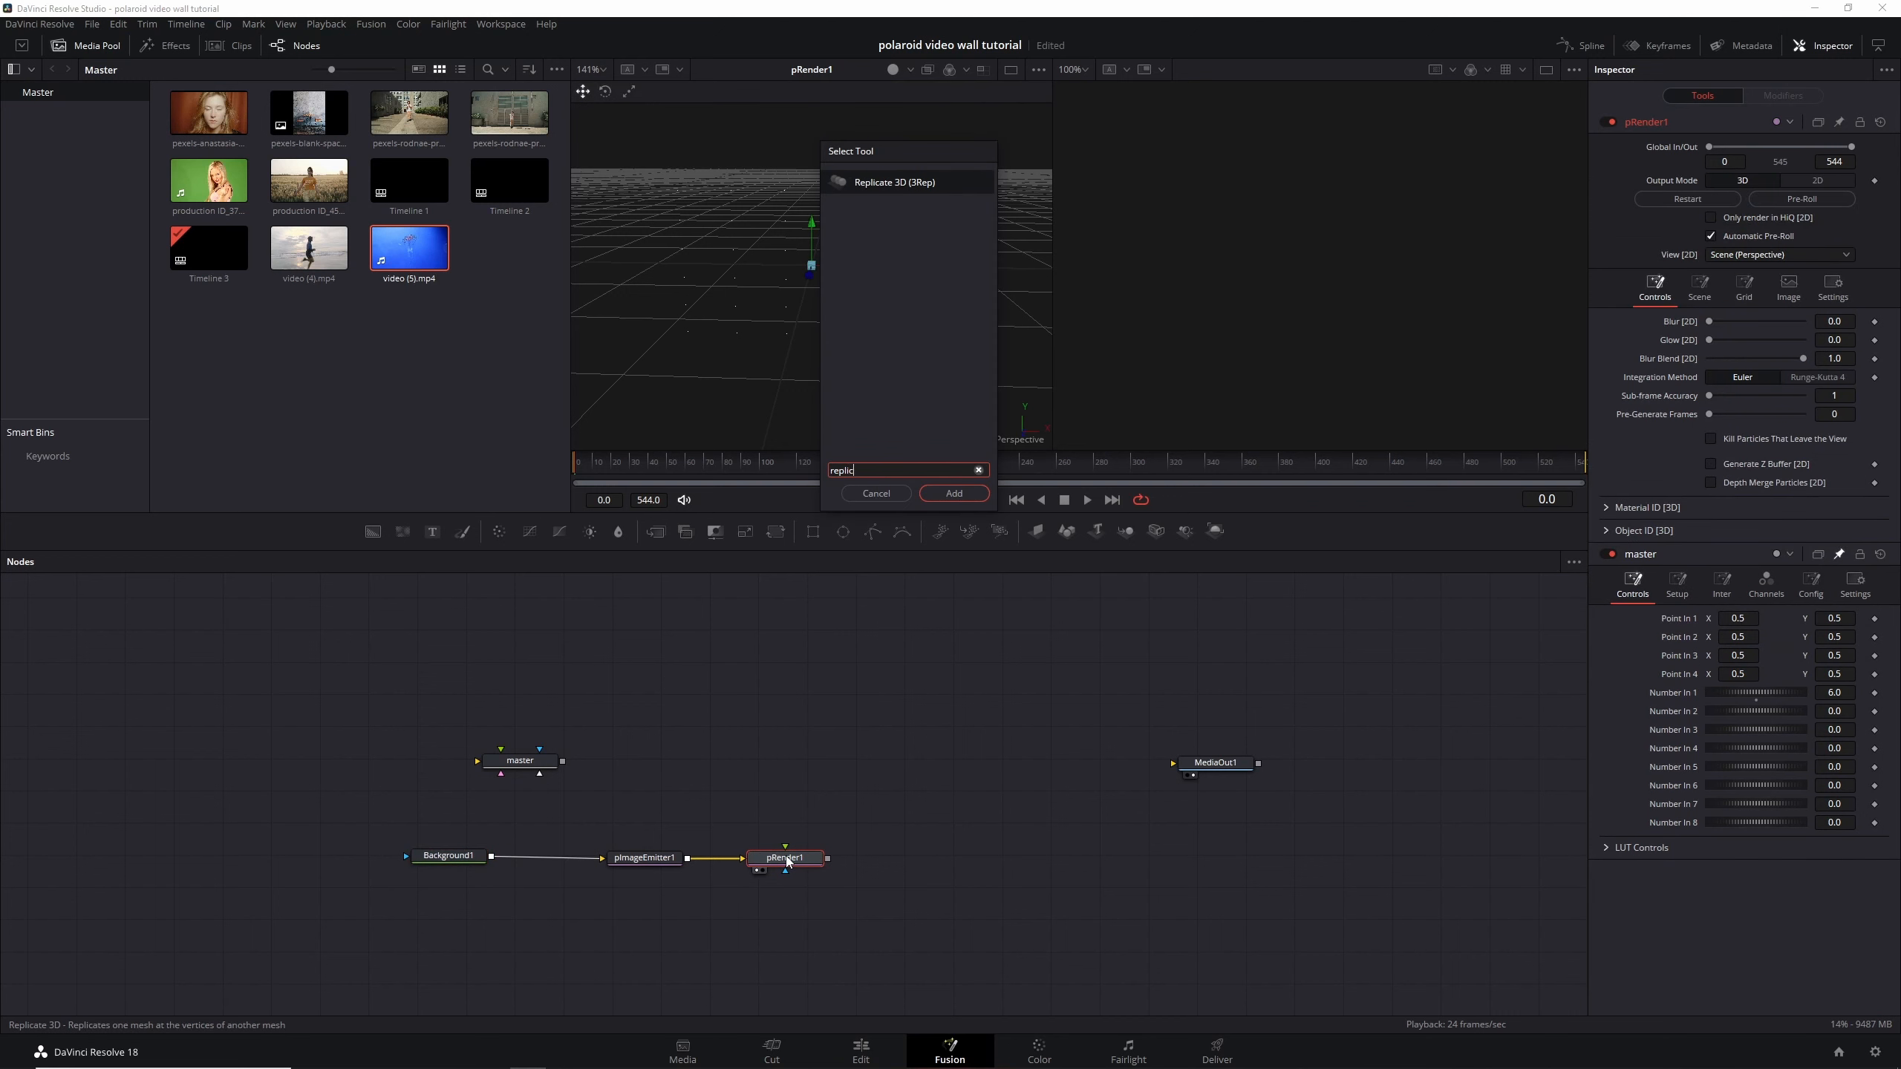
key(Return)
drag(552, 752, 906, 613)
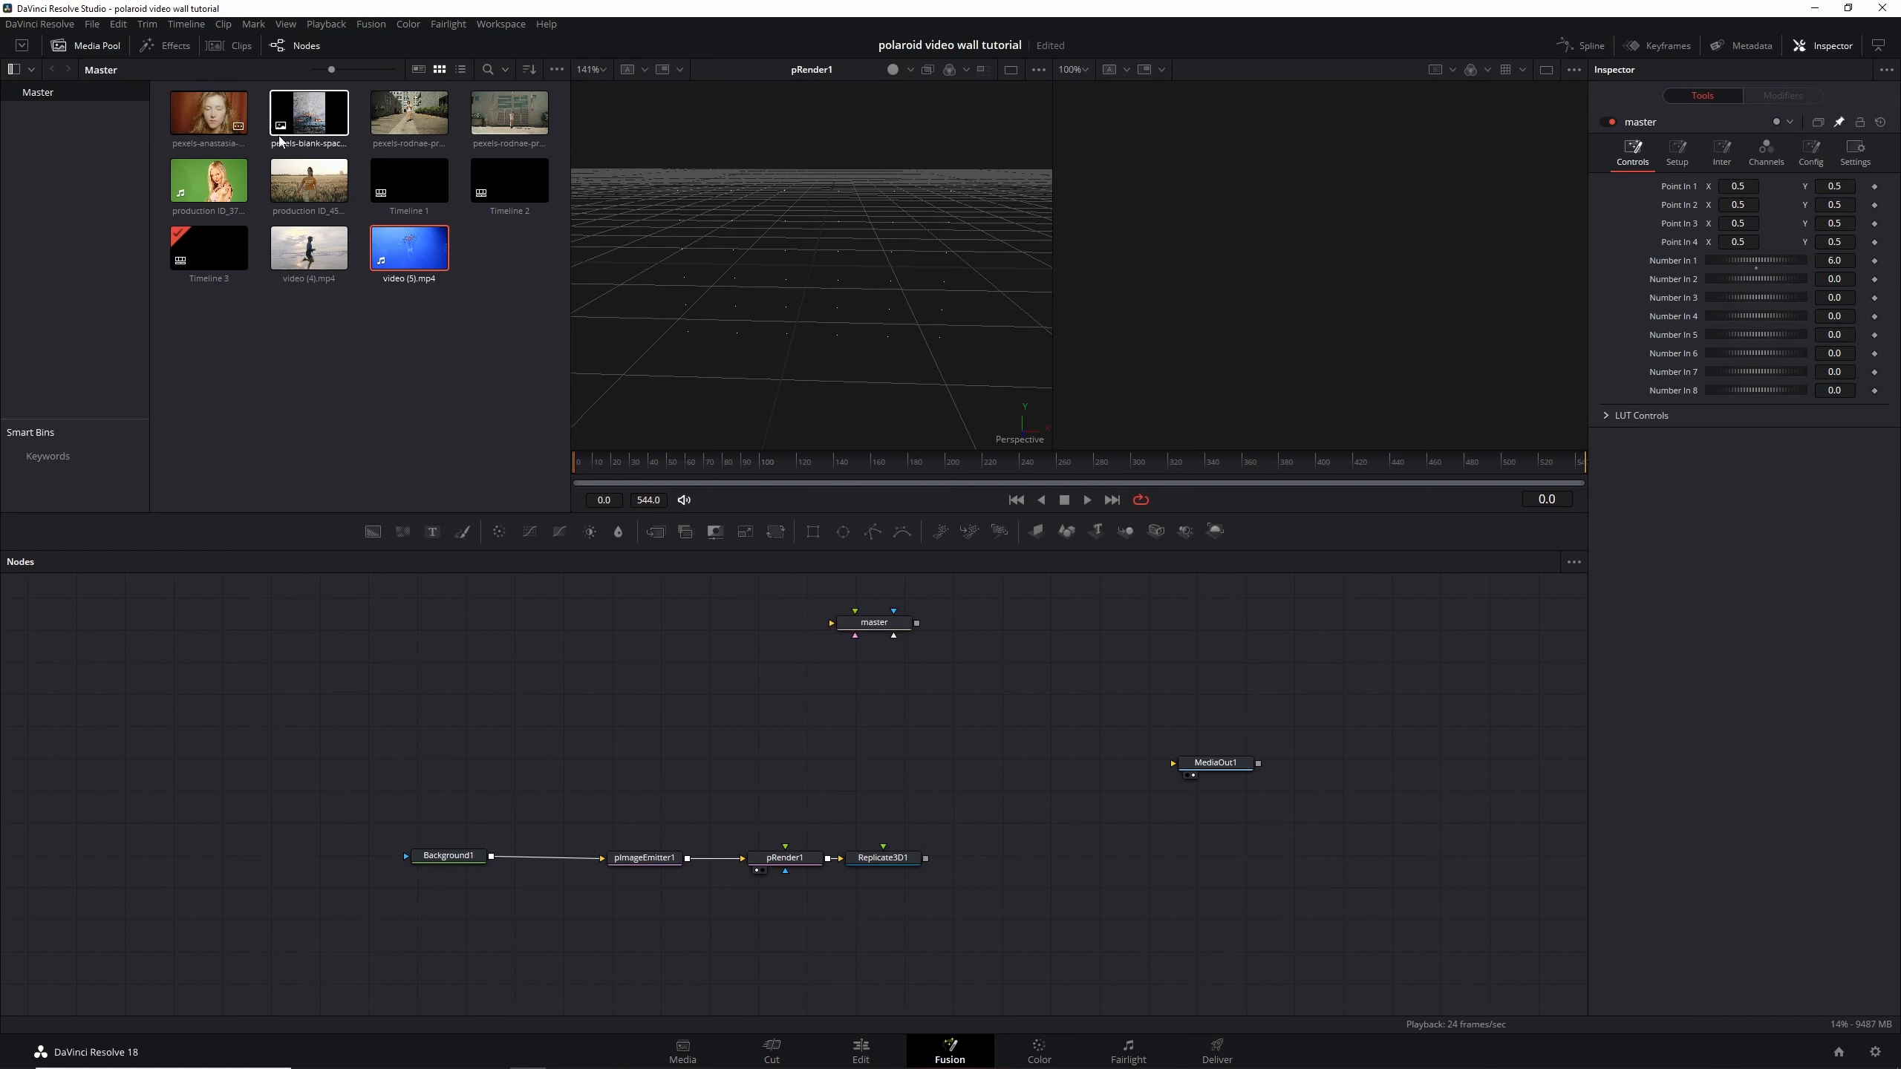
Bring in video (5).mp4 with a connected Image Plane 3D node, leaving space between the clip and the plane
drag(421, 231, 486, 662)
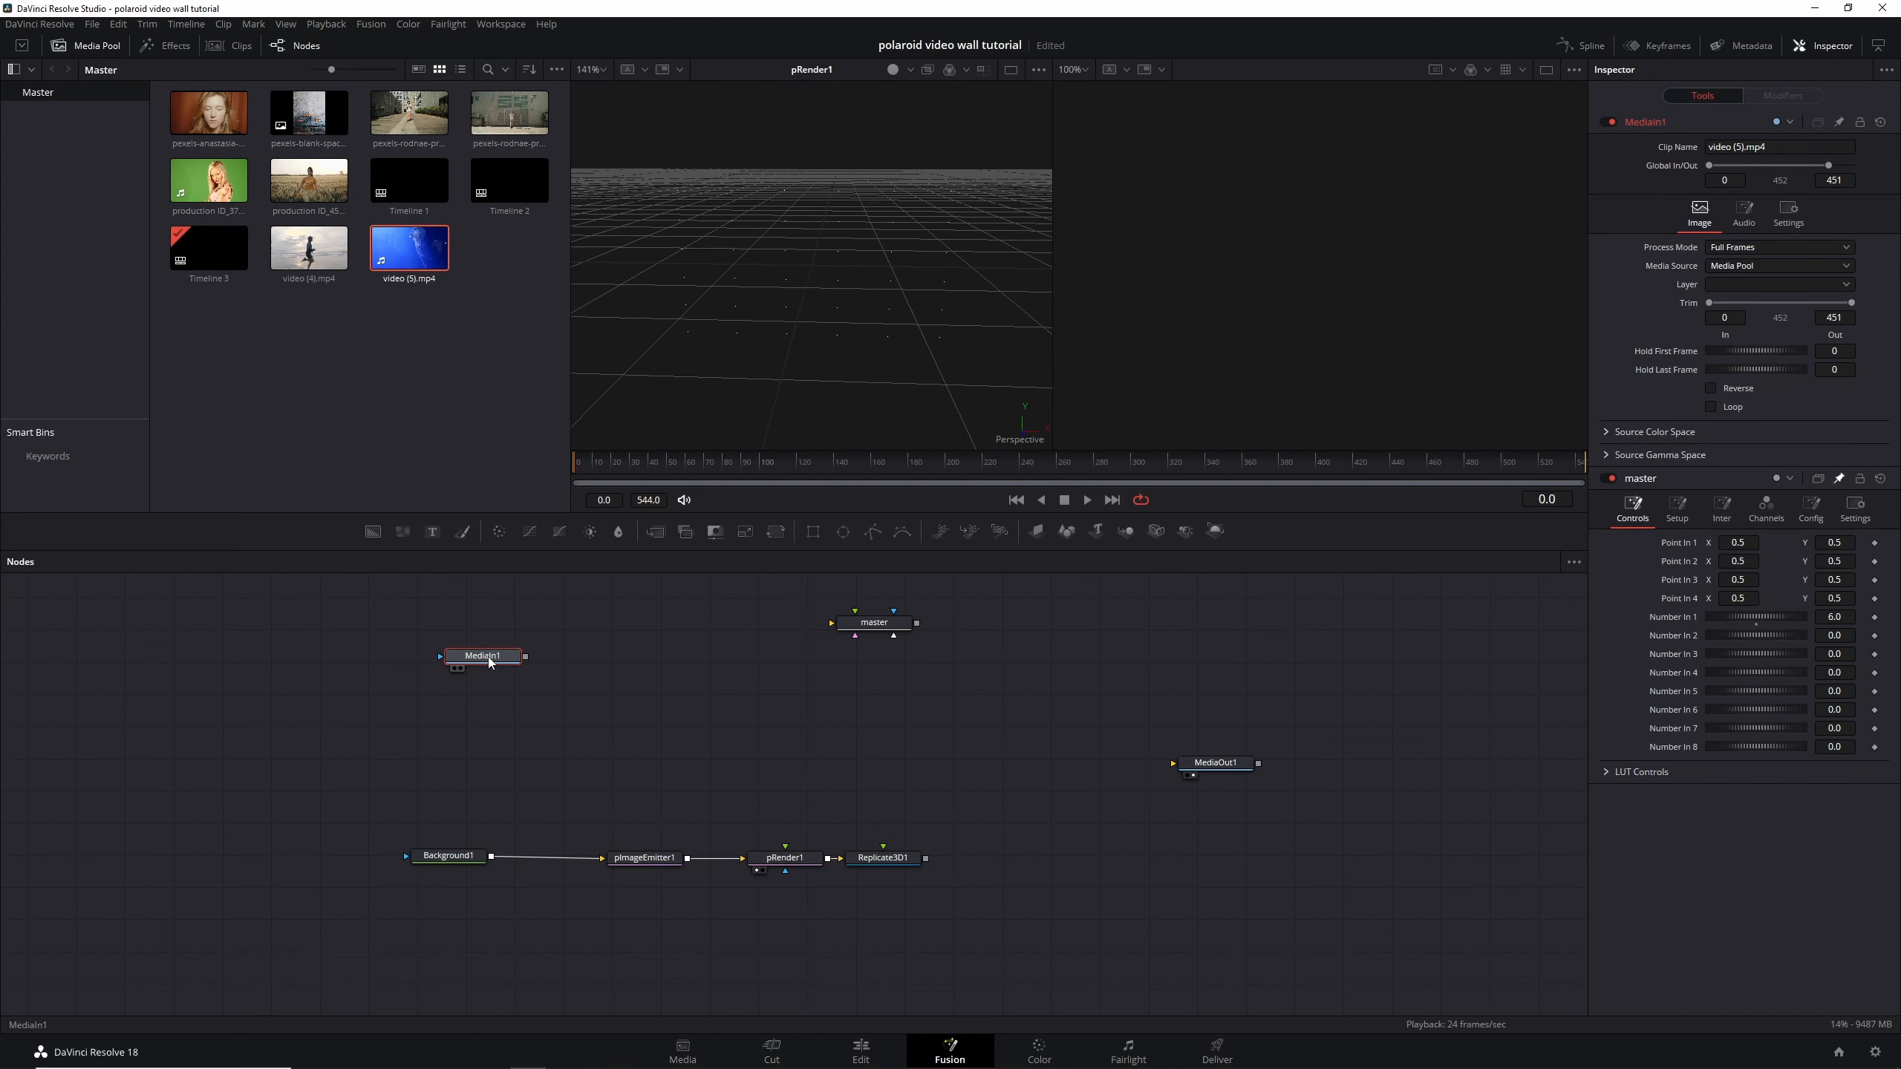
key(shift+space)
text(image)
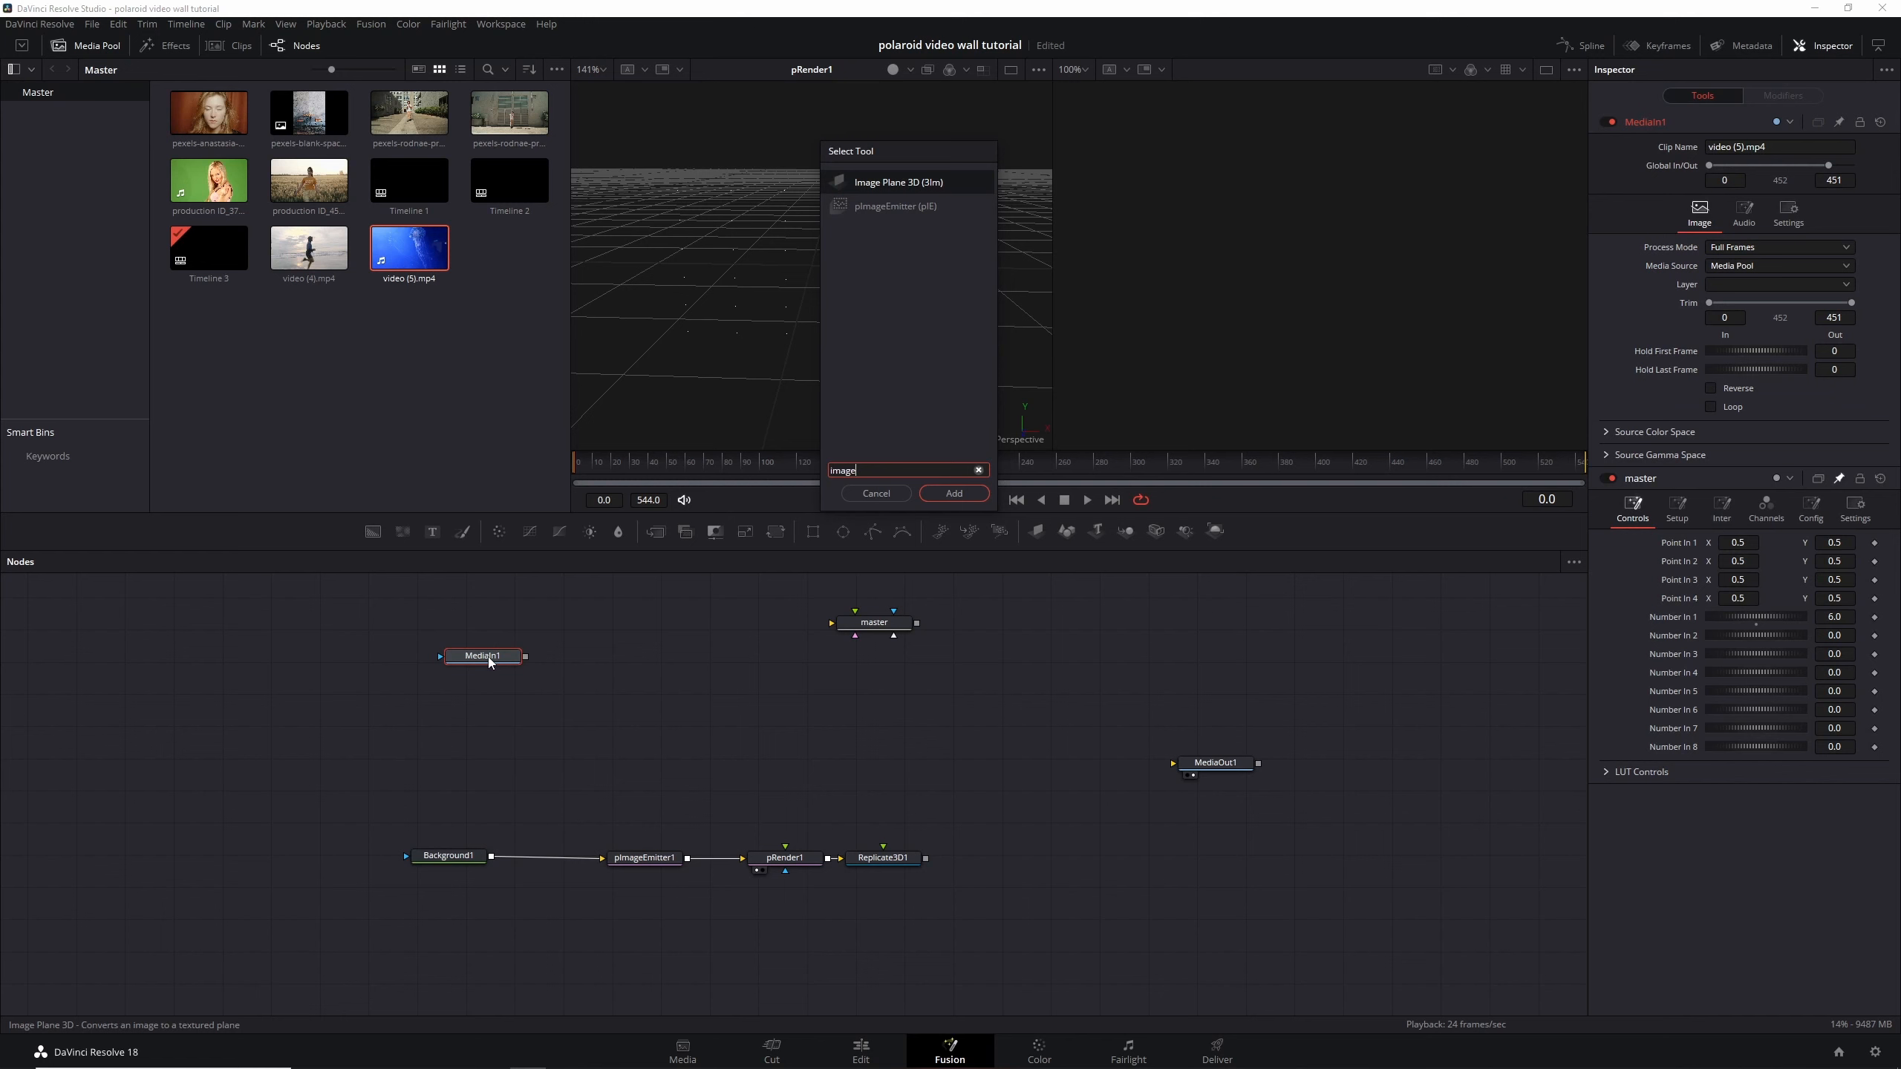
key(Return)
drag(487, 656, 287, 662)
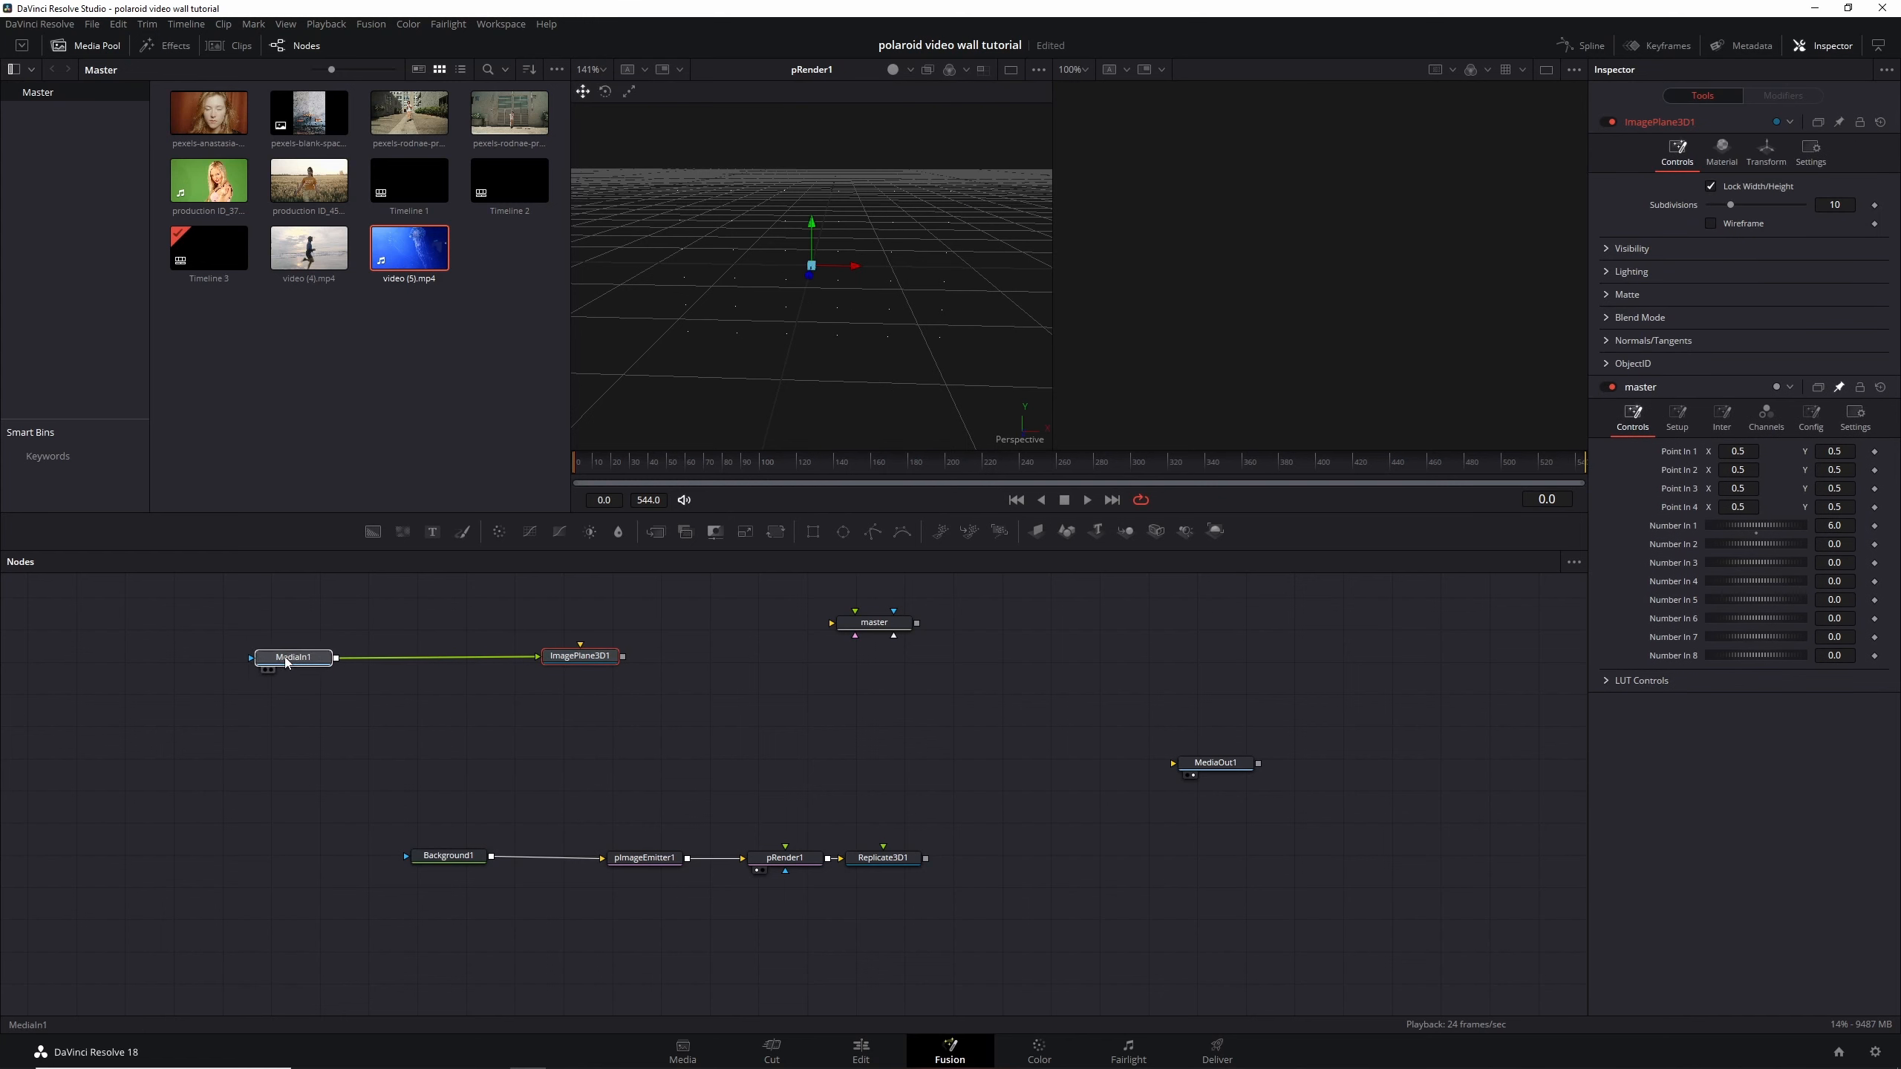
Add a Resize node after MediaIn1 and enable looping on the MediaIn1 clip
click(286, 662)
key(shift+space)
text(resi)
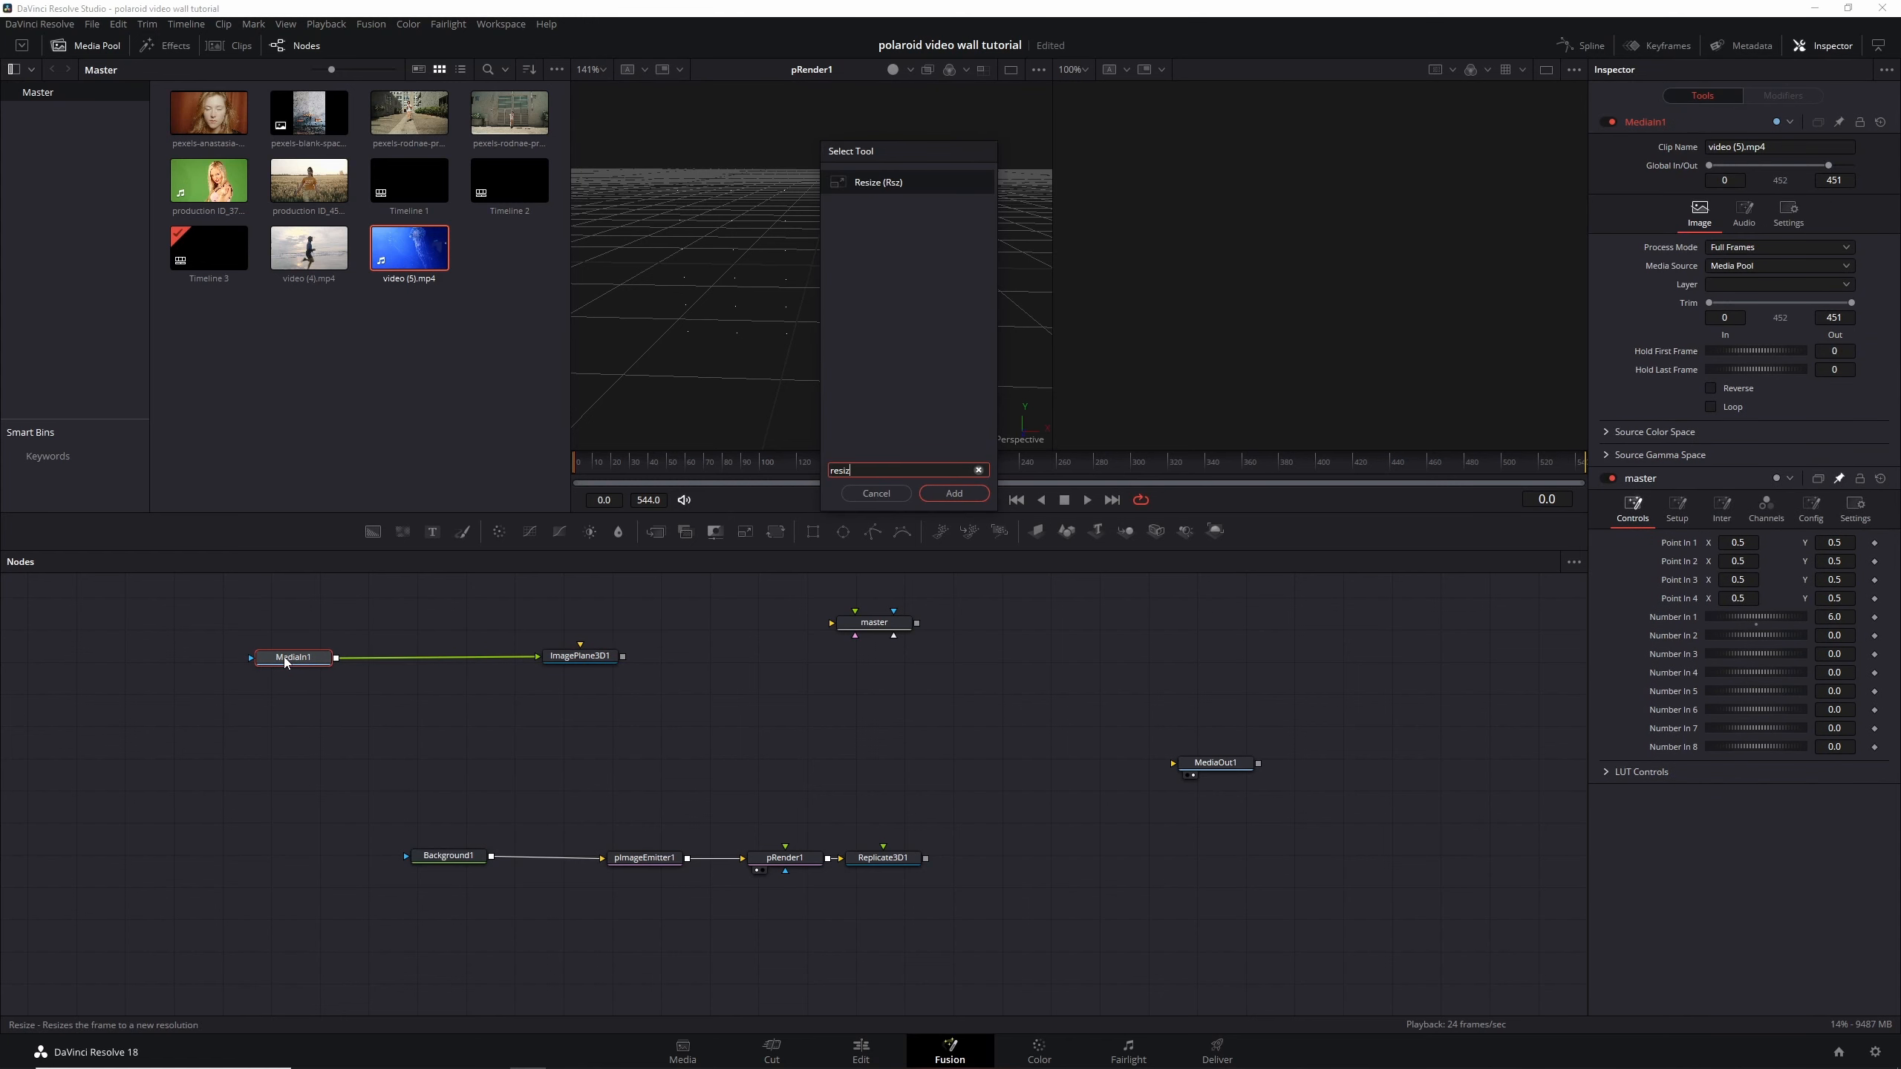
text(z)
key(Return)
click(311, 660)
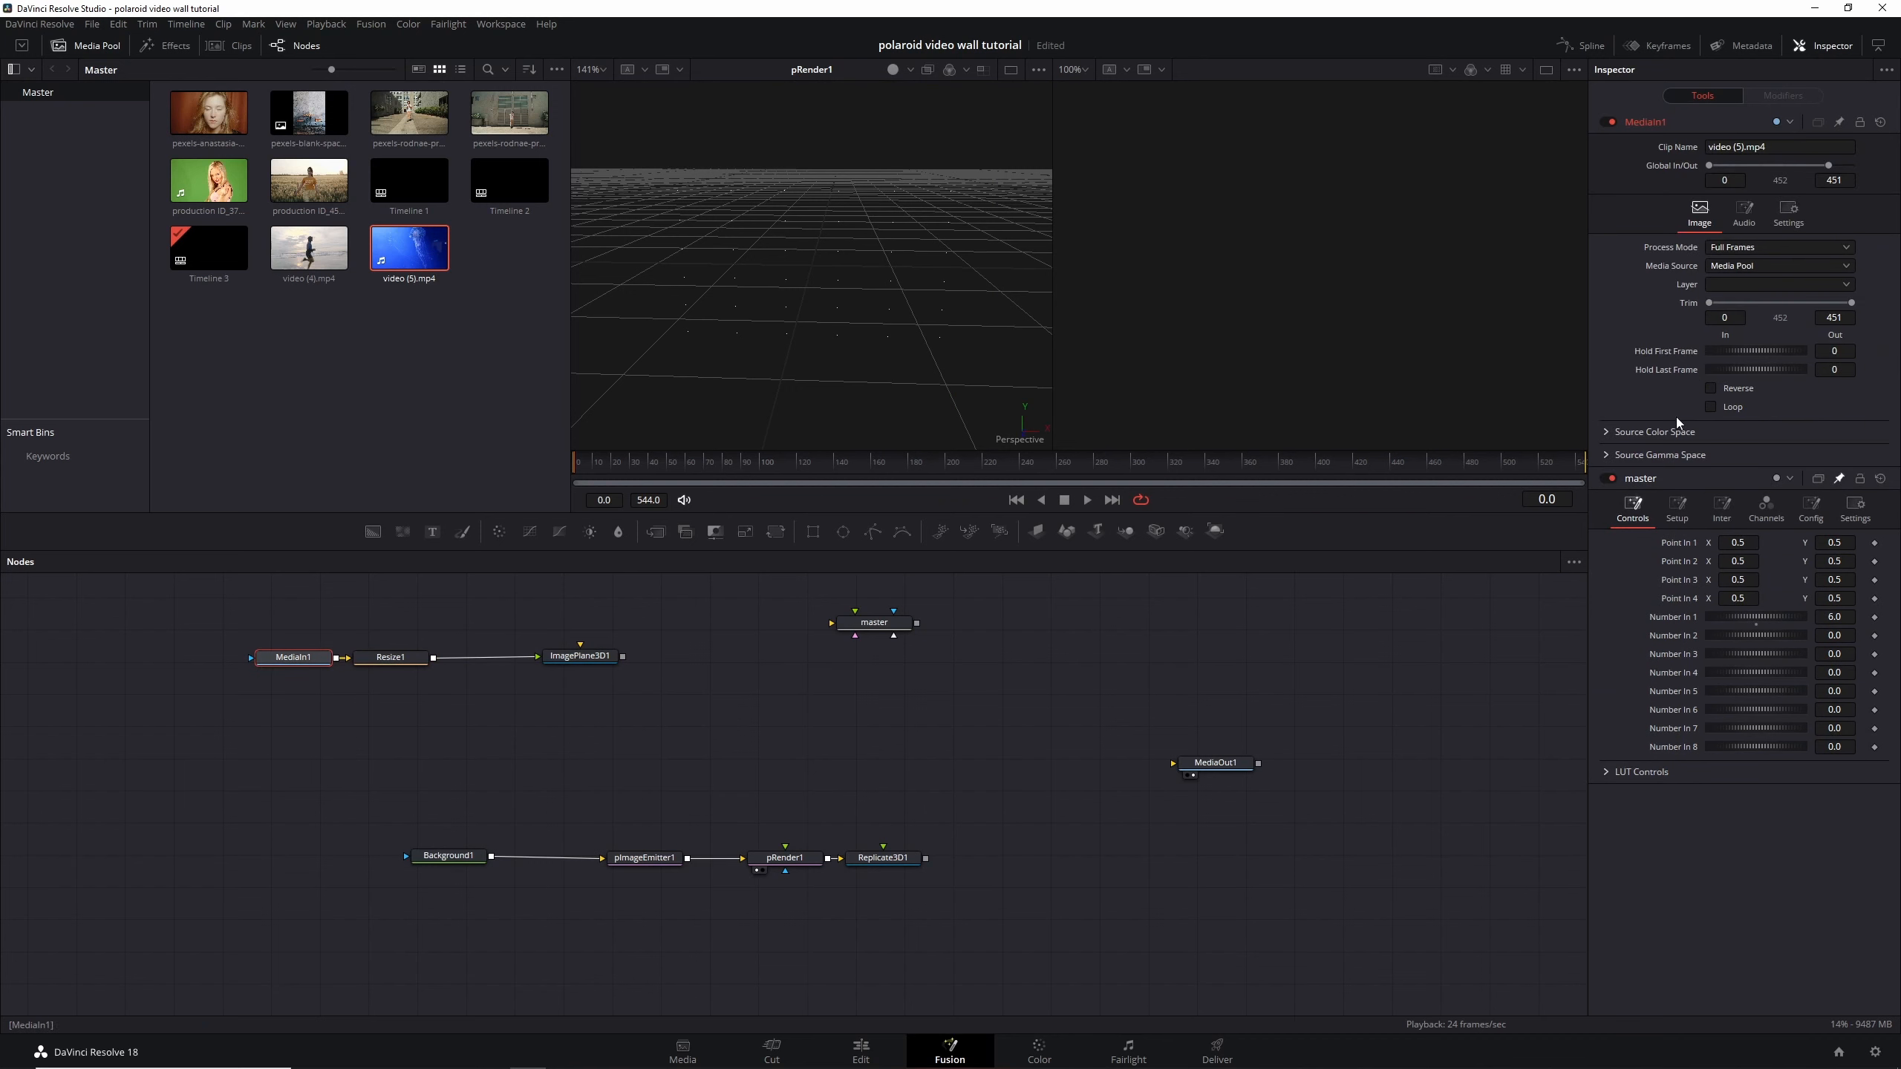
click(1712, 407)
Connect ImagePlane3D1 to Replicate3D1 as the replicated object and show Replicate3D1 in the 3D viewer
drag(623, 656, 890, 858)
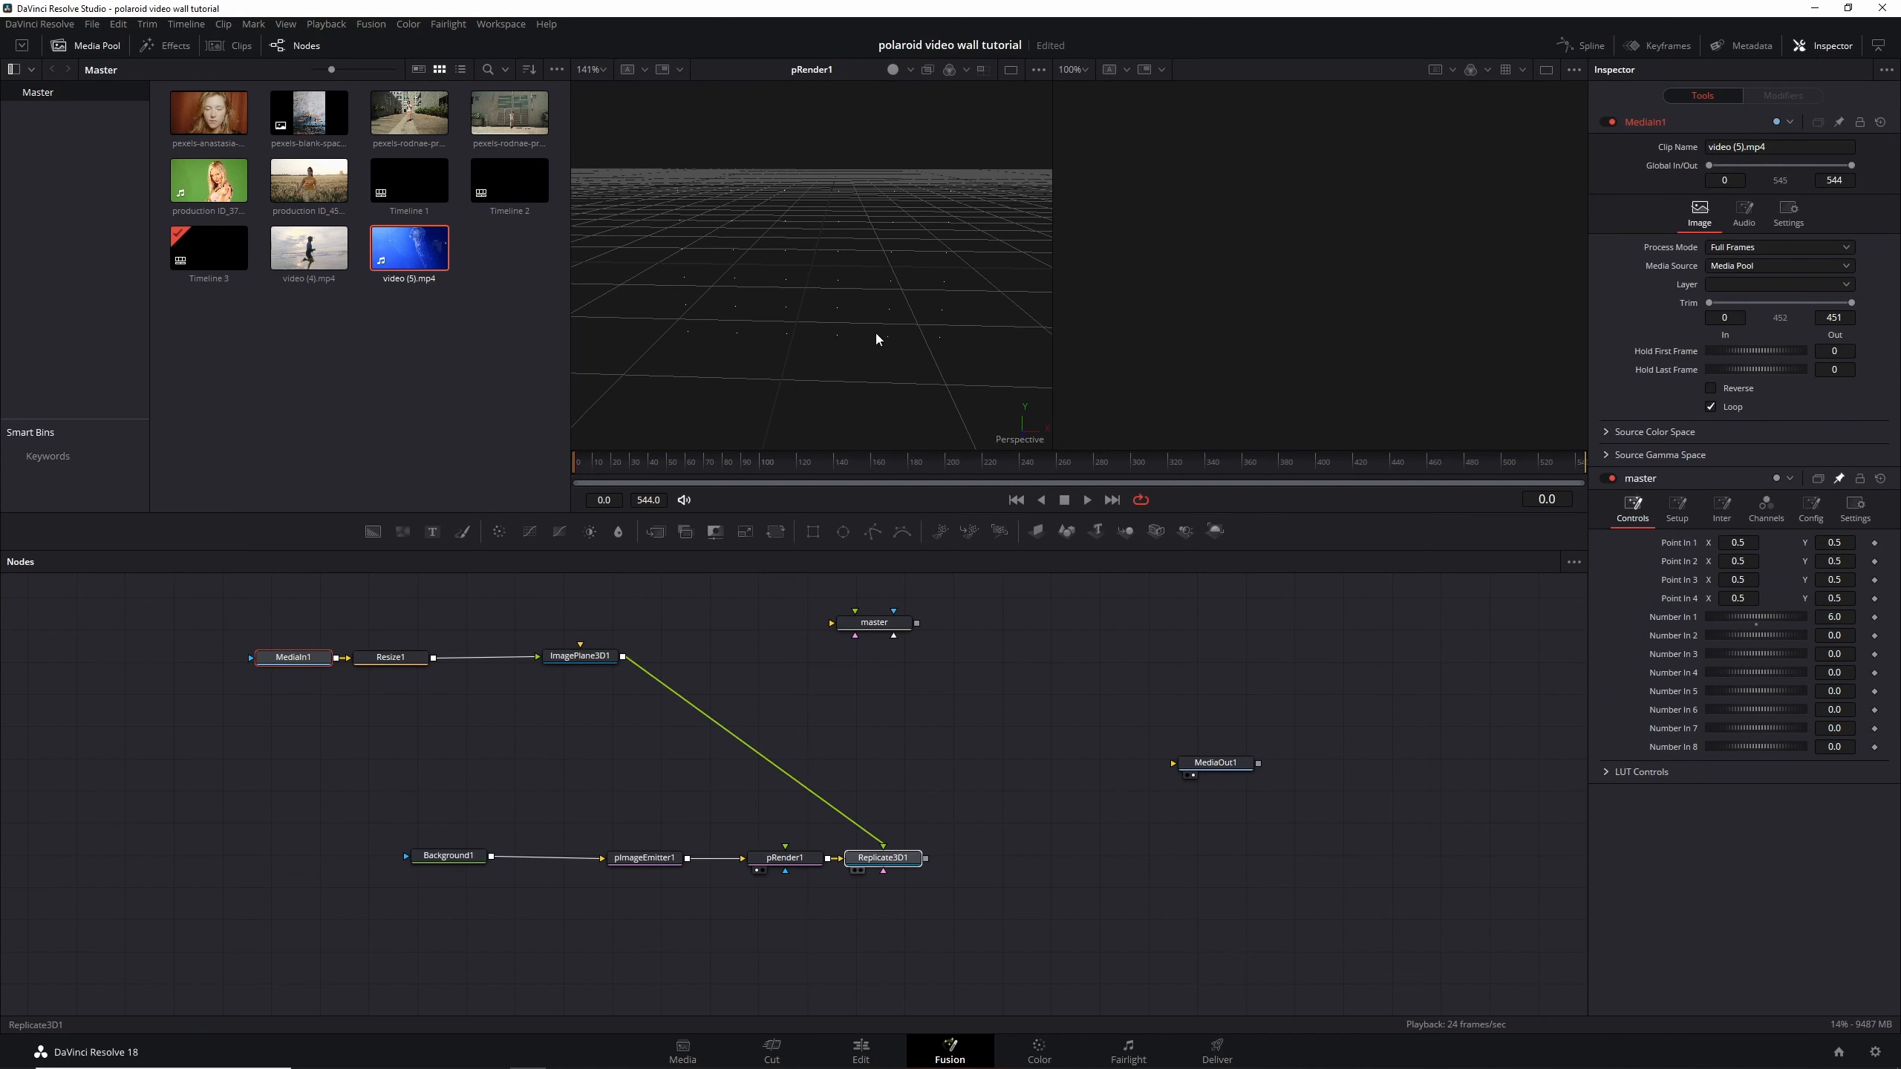
key(1)
click(891, 858)
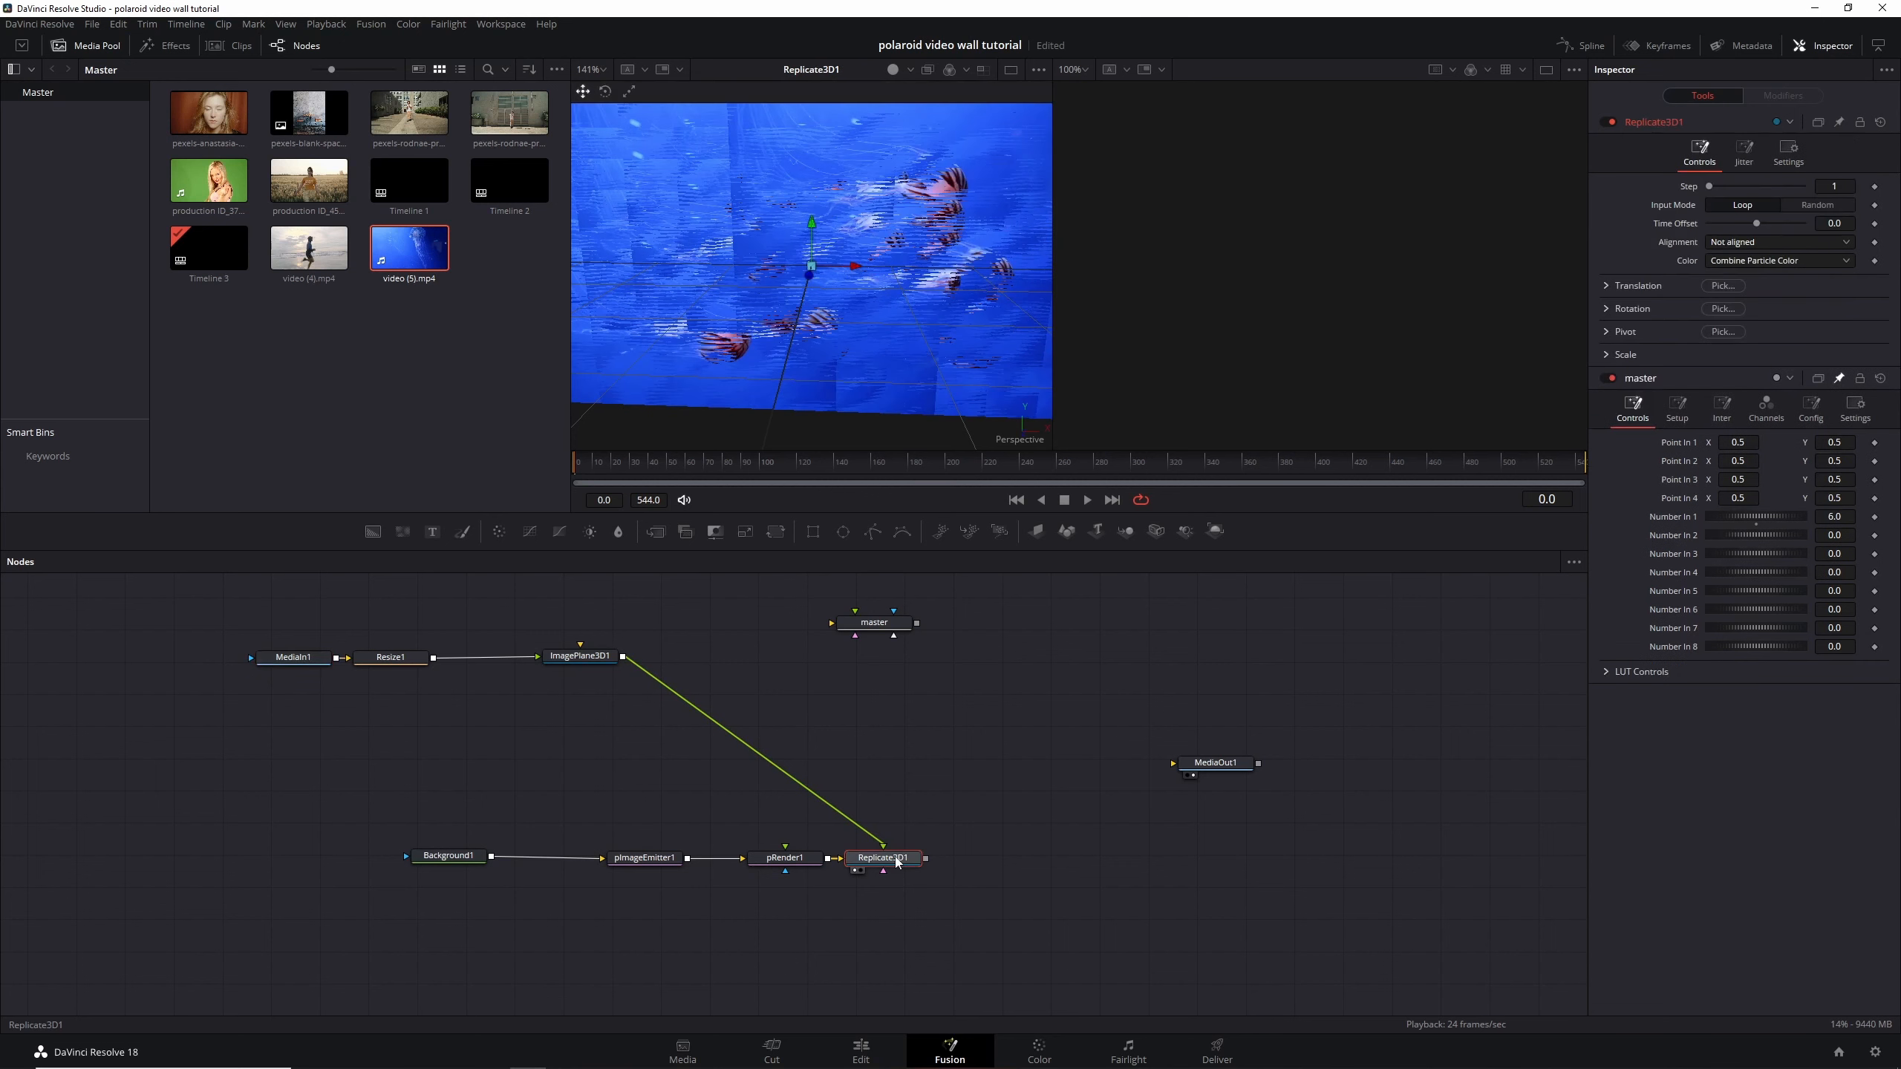
Reduce the uniform scale of Replicate3D1's copies to about 0.198
click(1617, 356)
drag(1732, 392, 1714, 392)
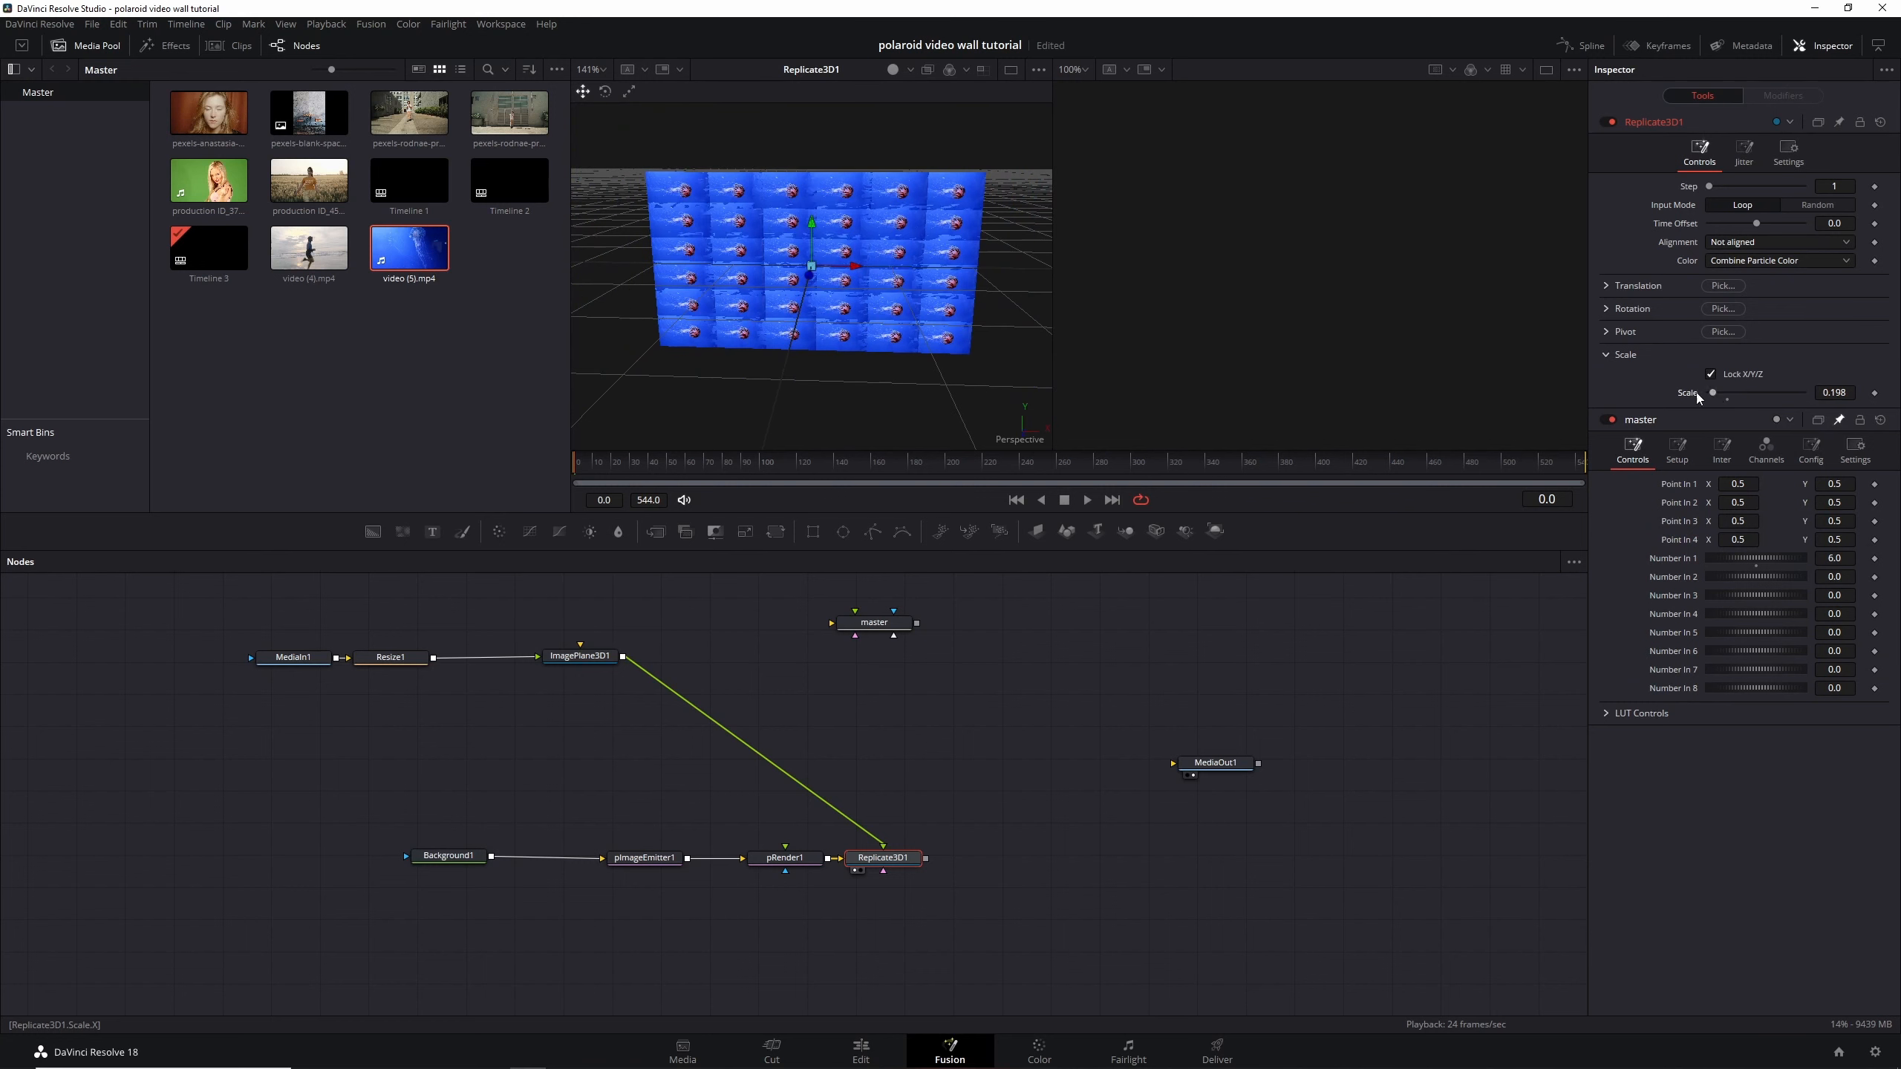
scroll(837, 274, up, 2)
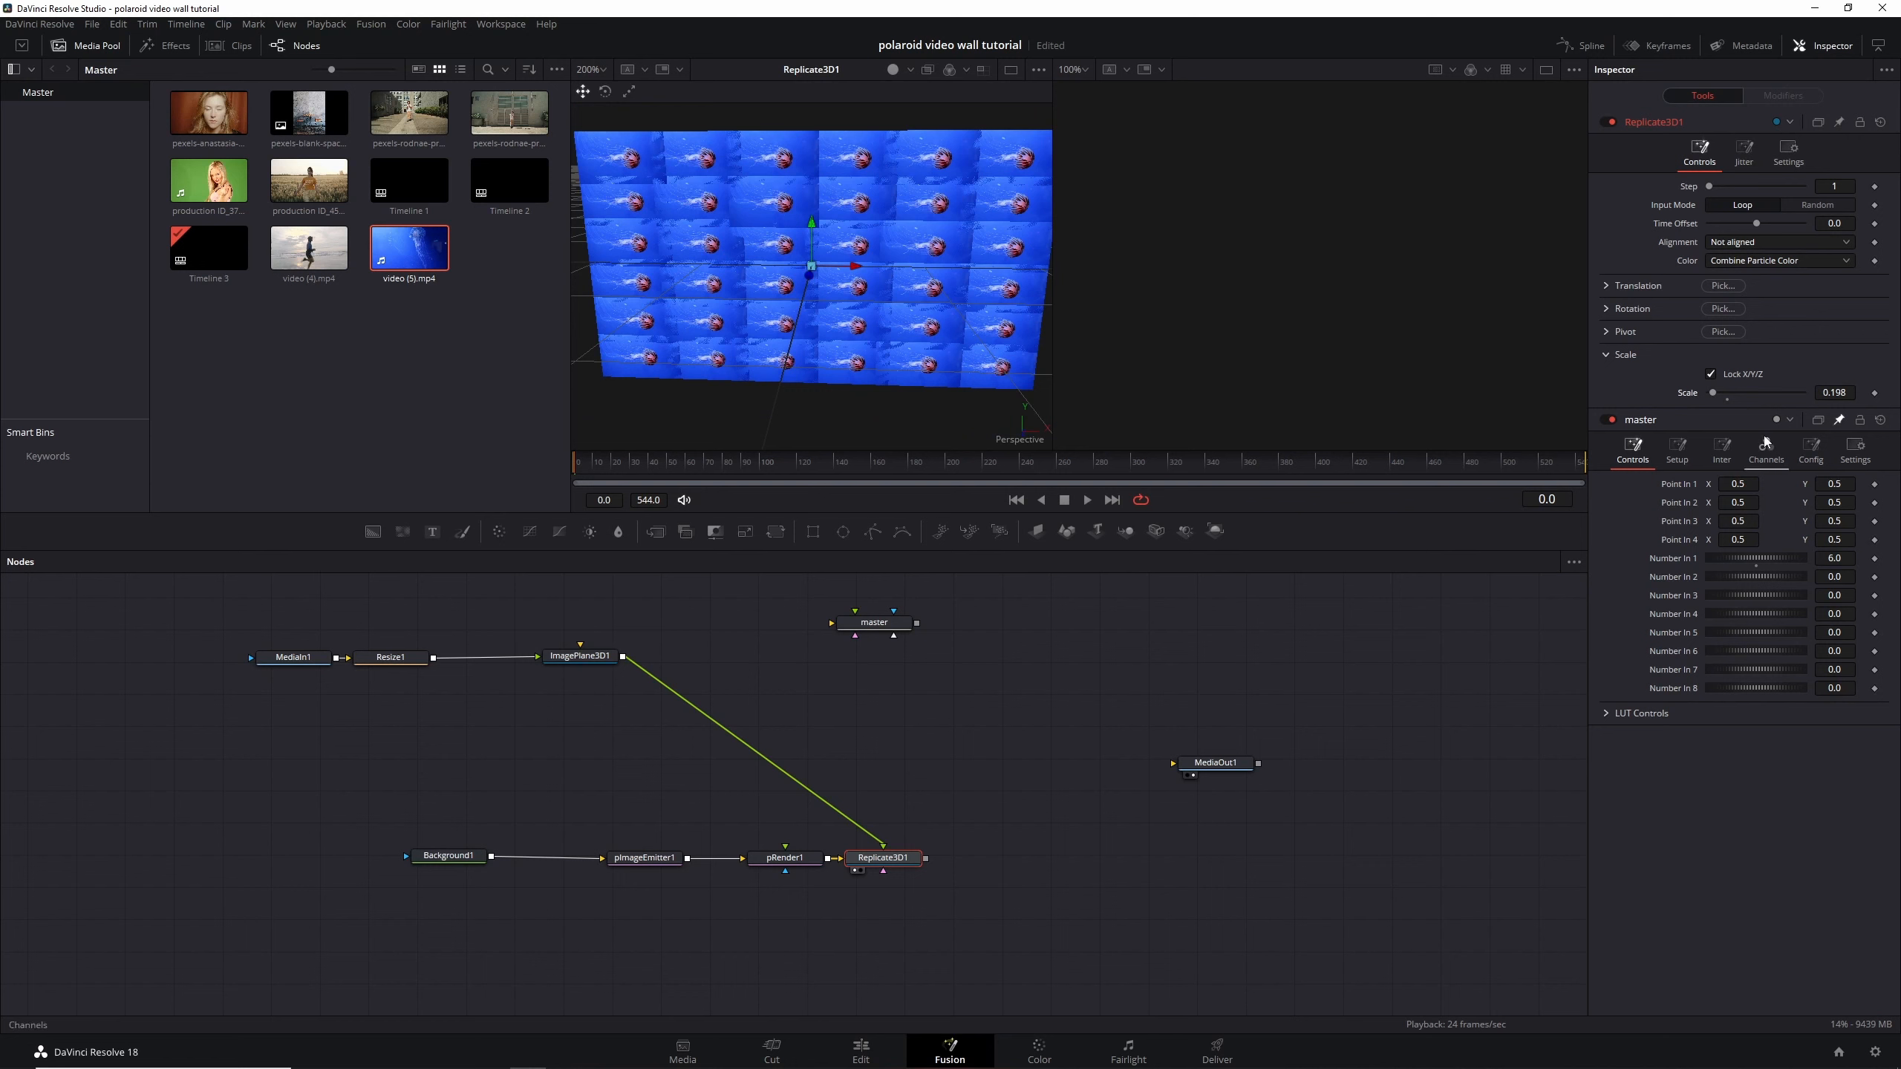
Drive Replicate3D1's scale with the expression 1/master.NumberIn1 and check how the tiles meet in the 3D viewer
right_click(1696, 393)
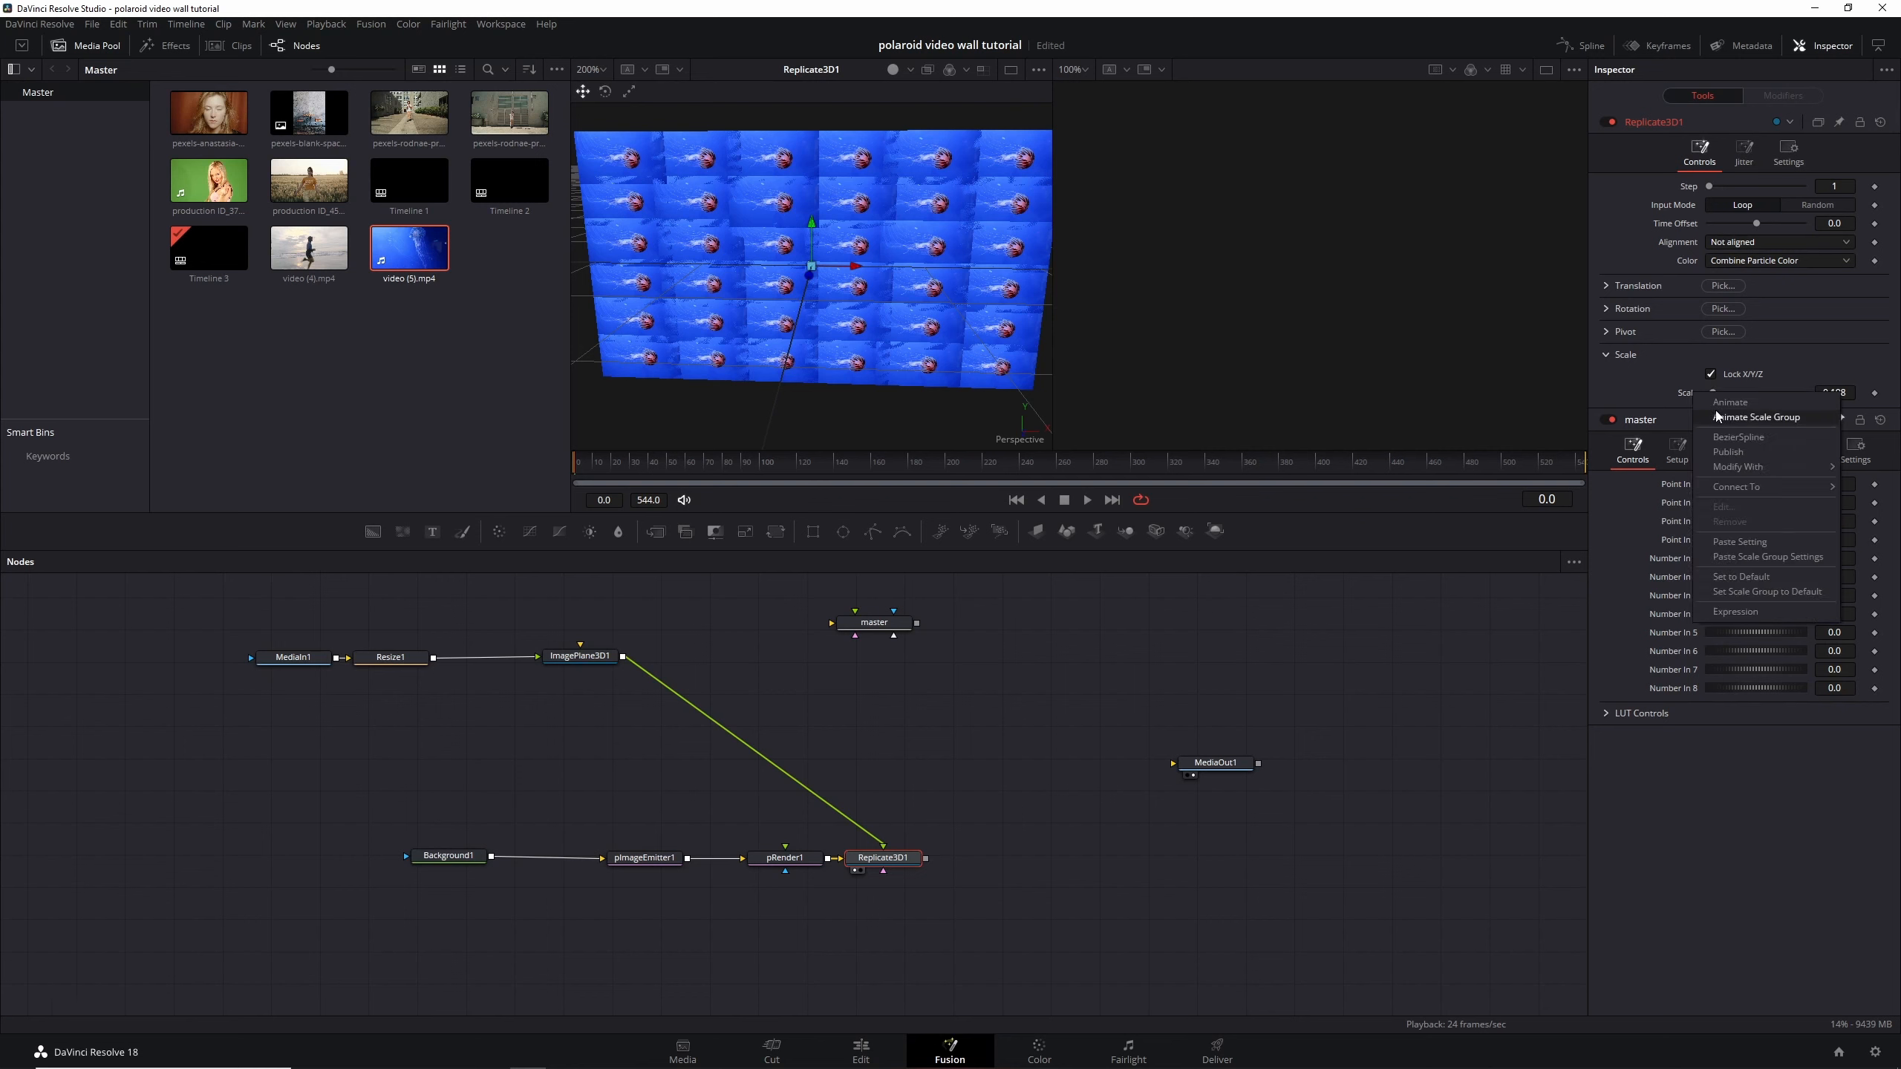
click(1748, 613)
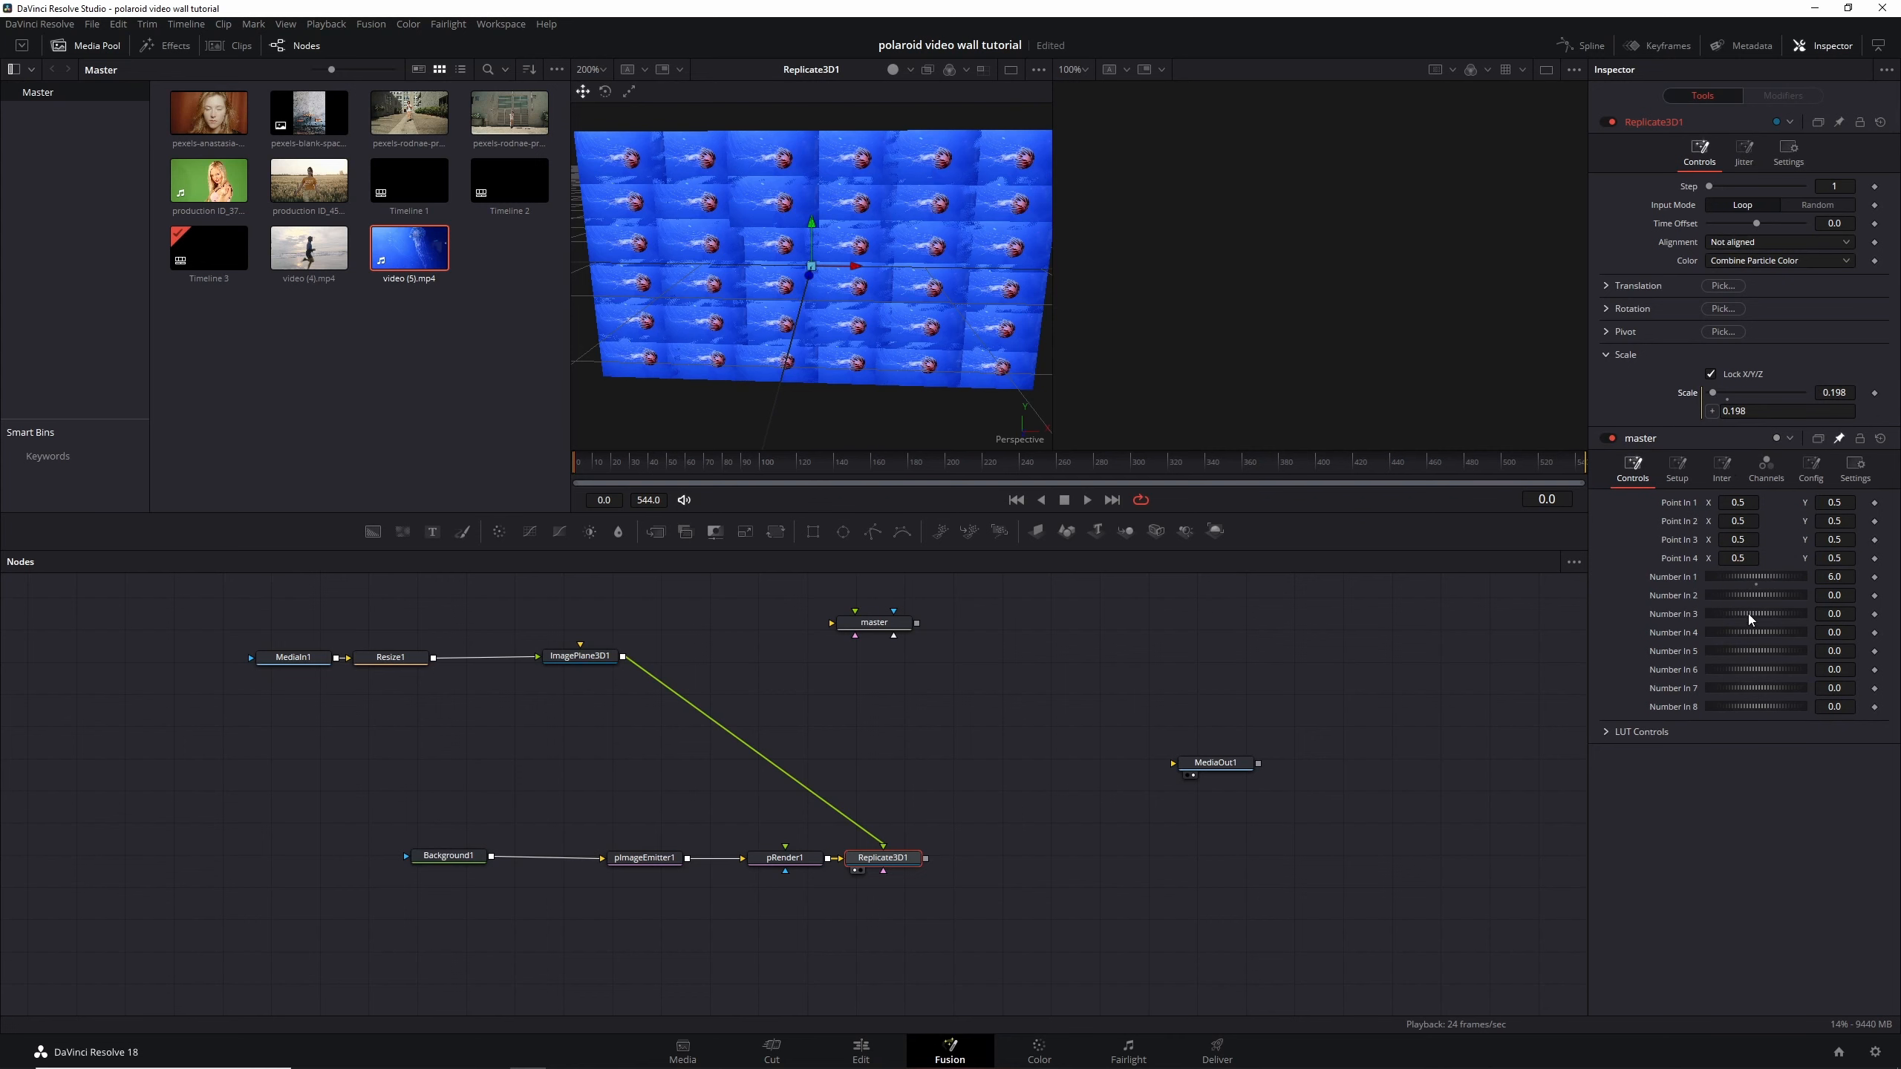
double_click(1717, 412)
text(1)
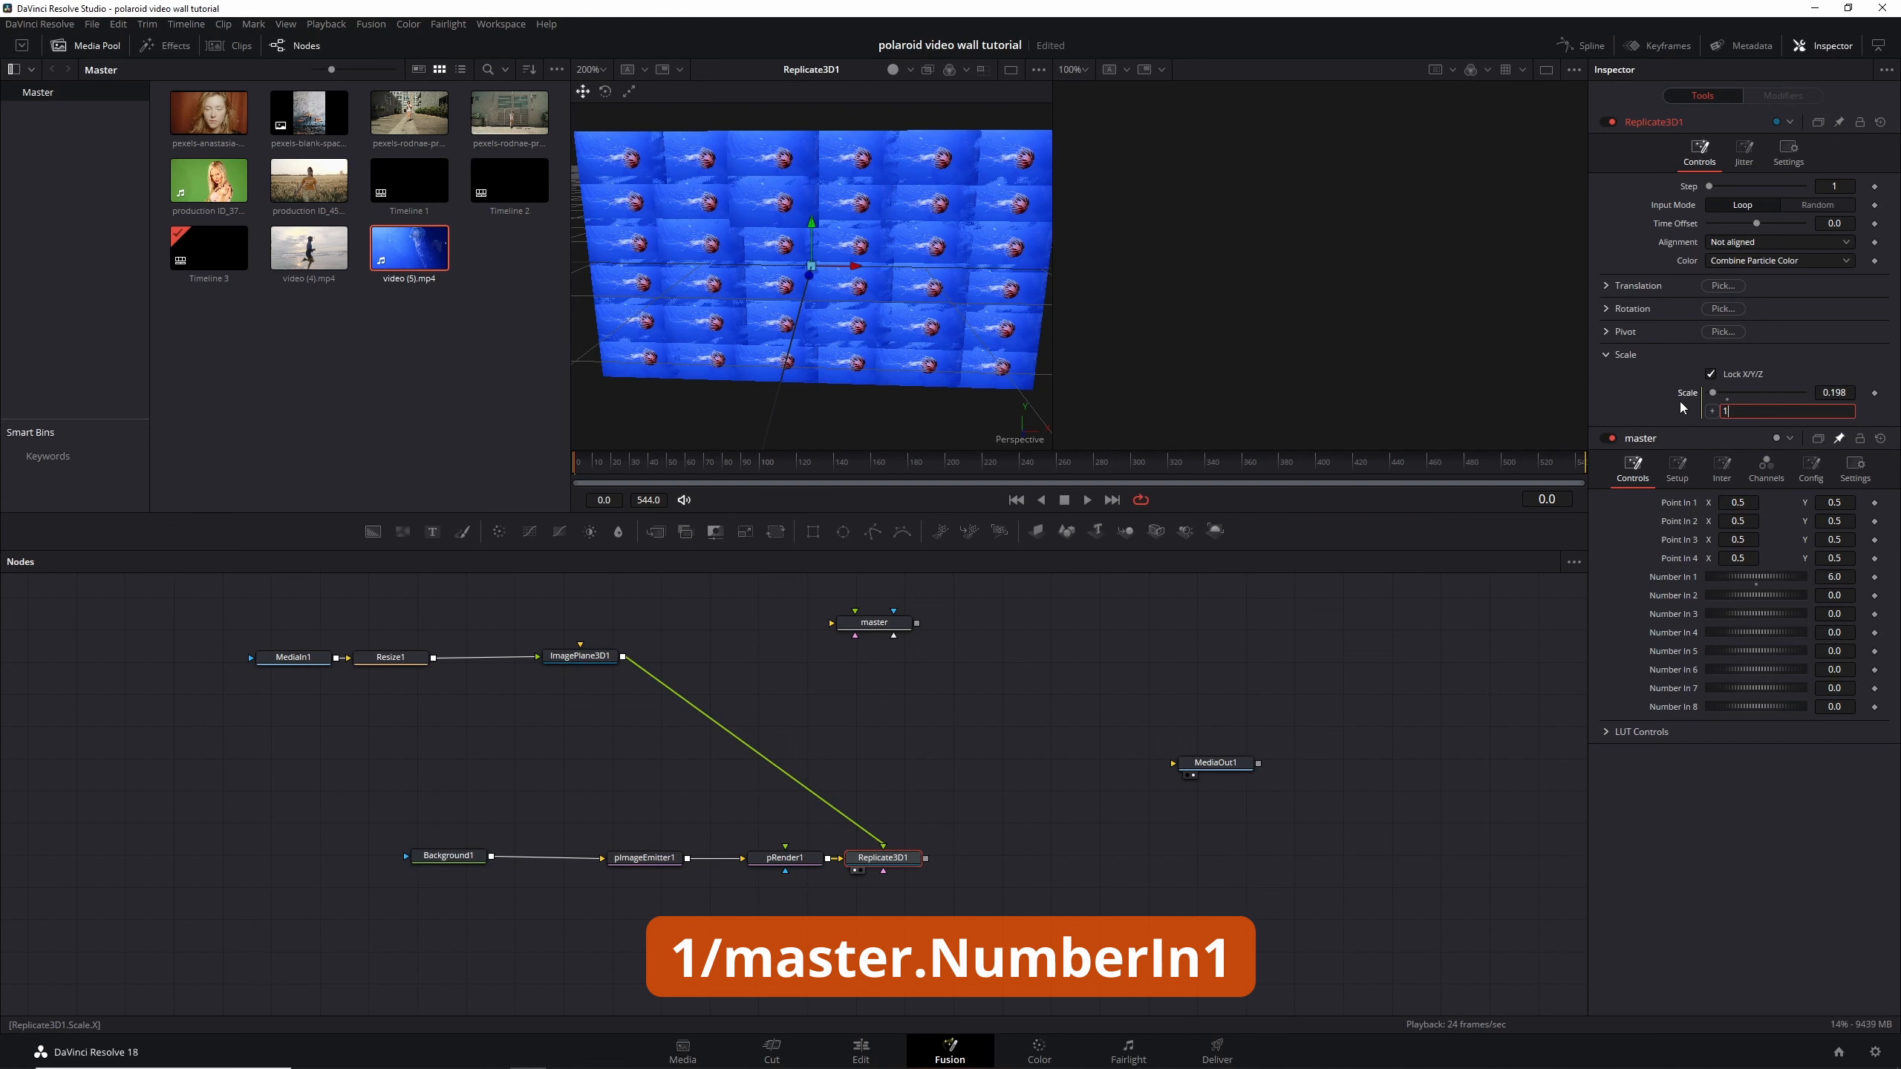
text(/master.NumberIn1)
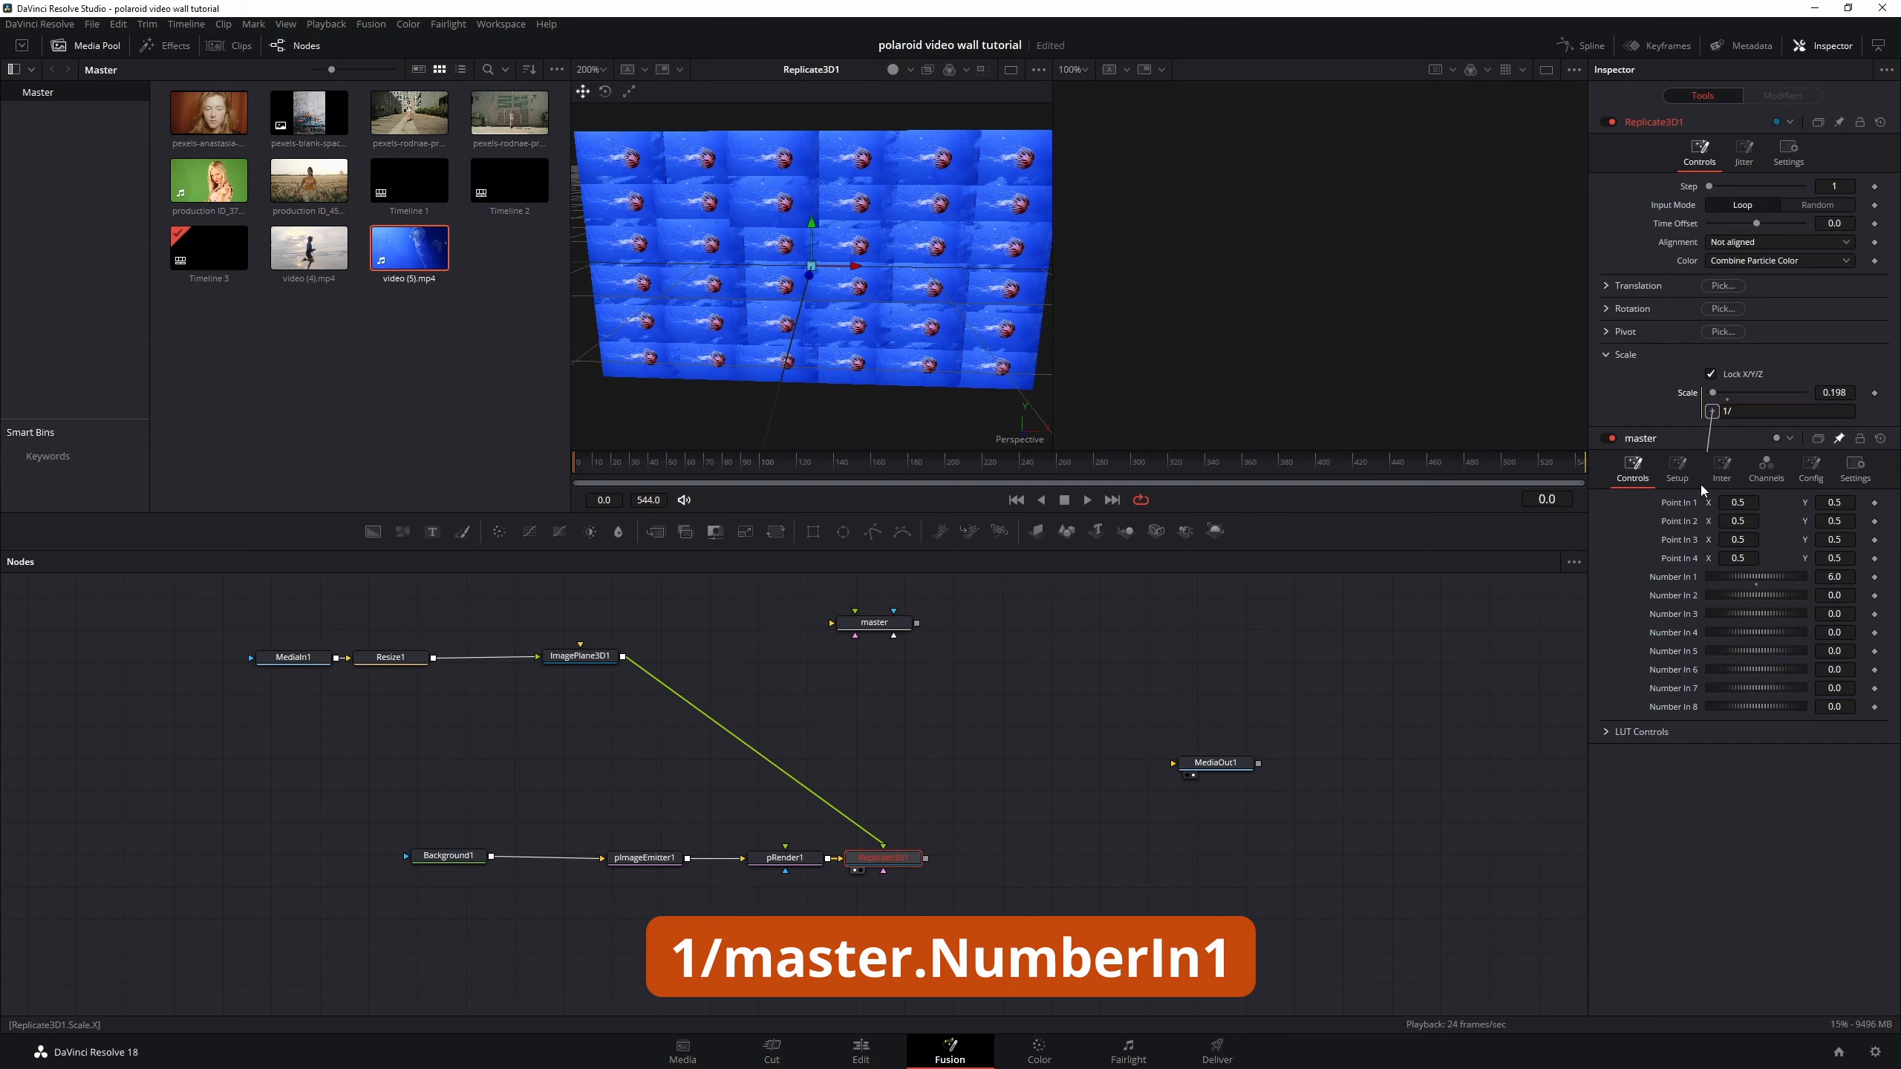
key(Return)
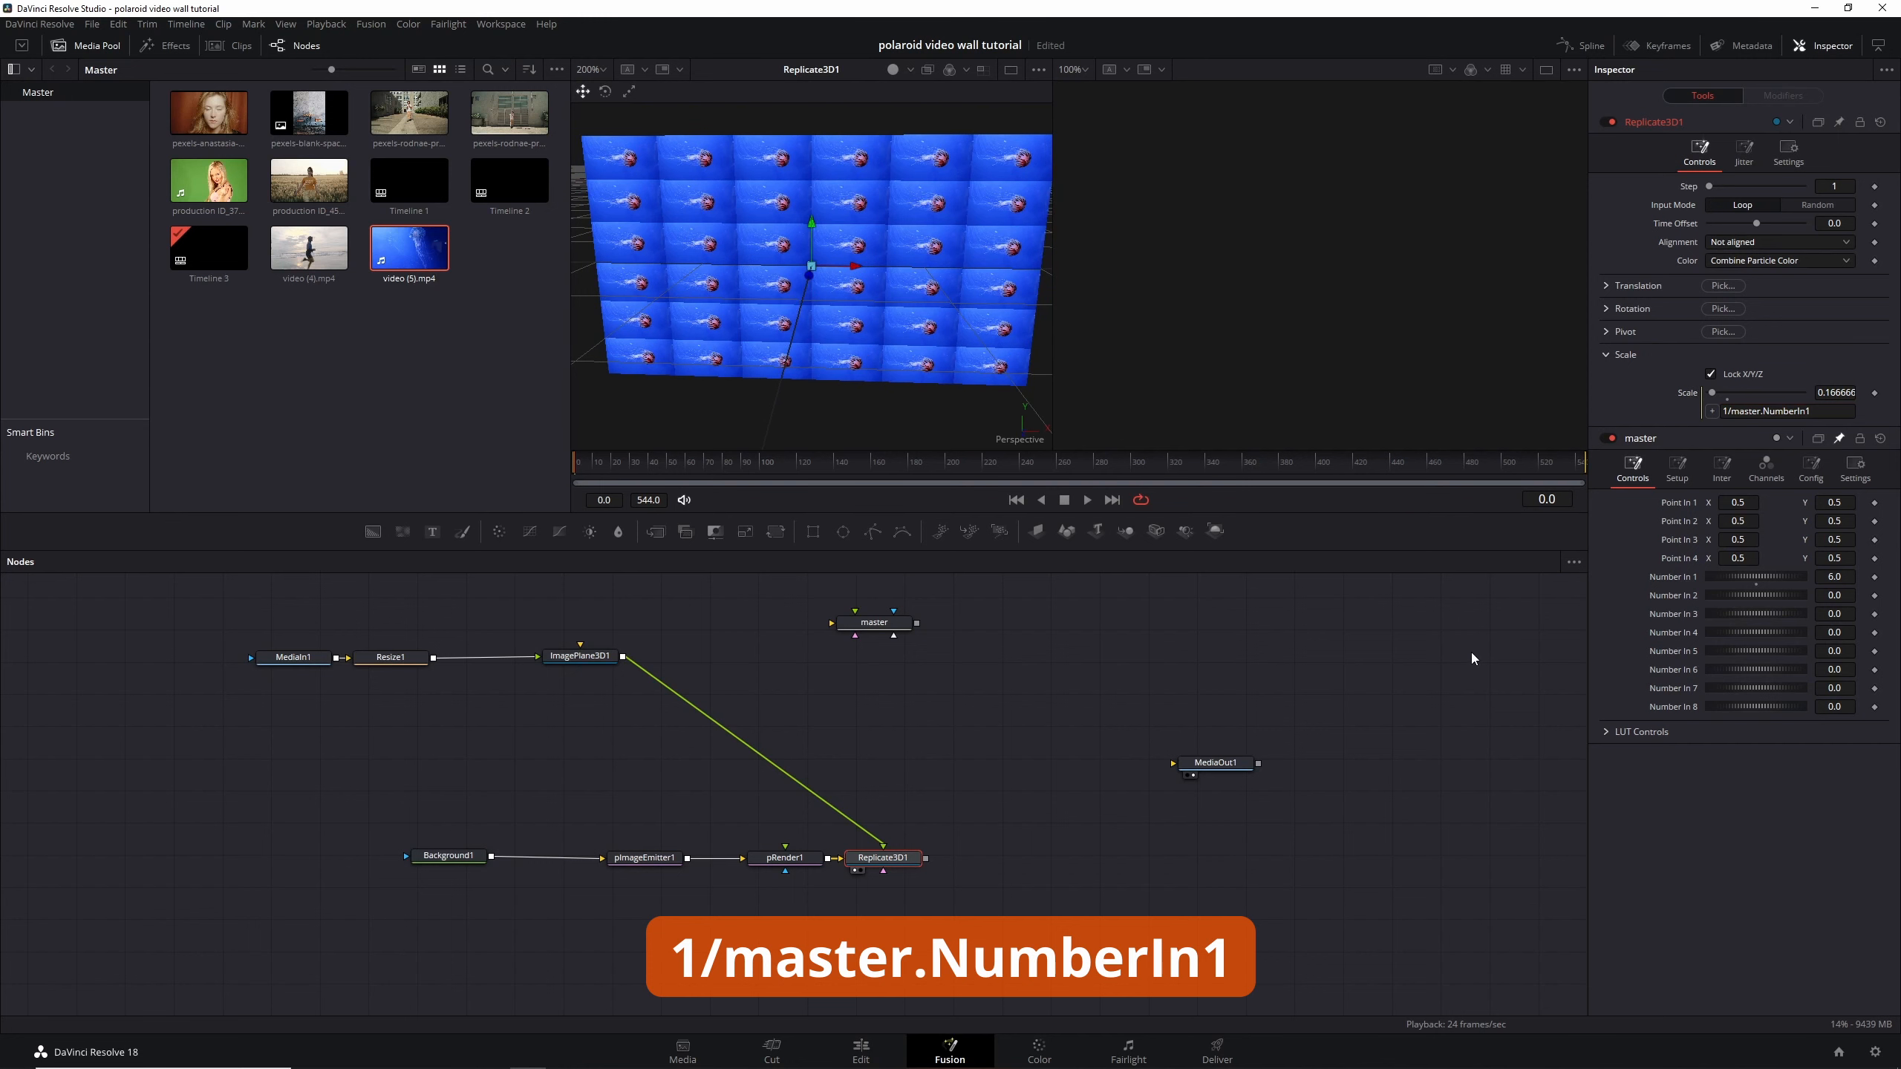
scroll(752, 177, up, 5)
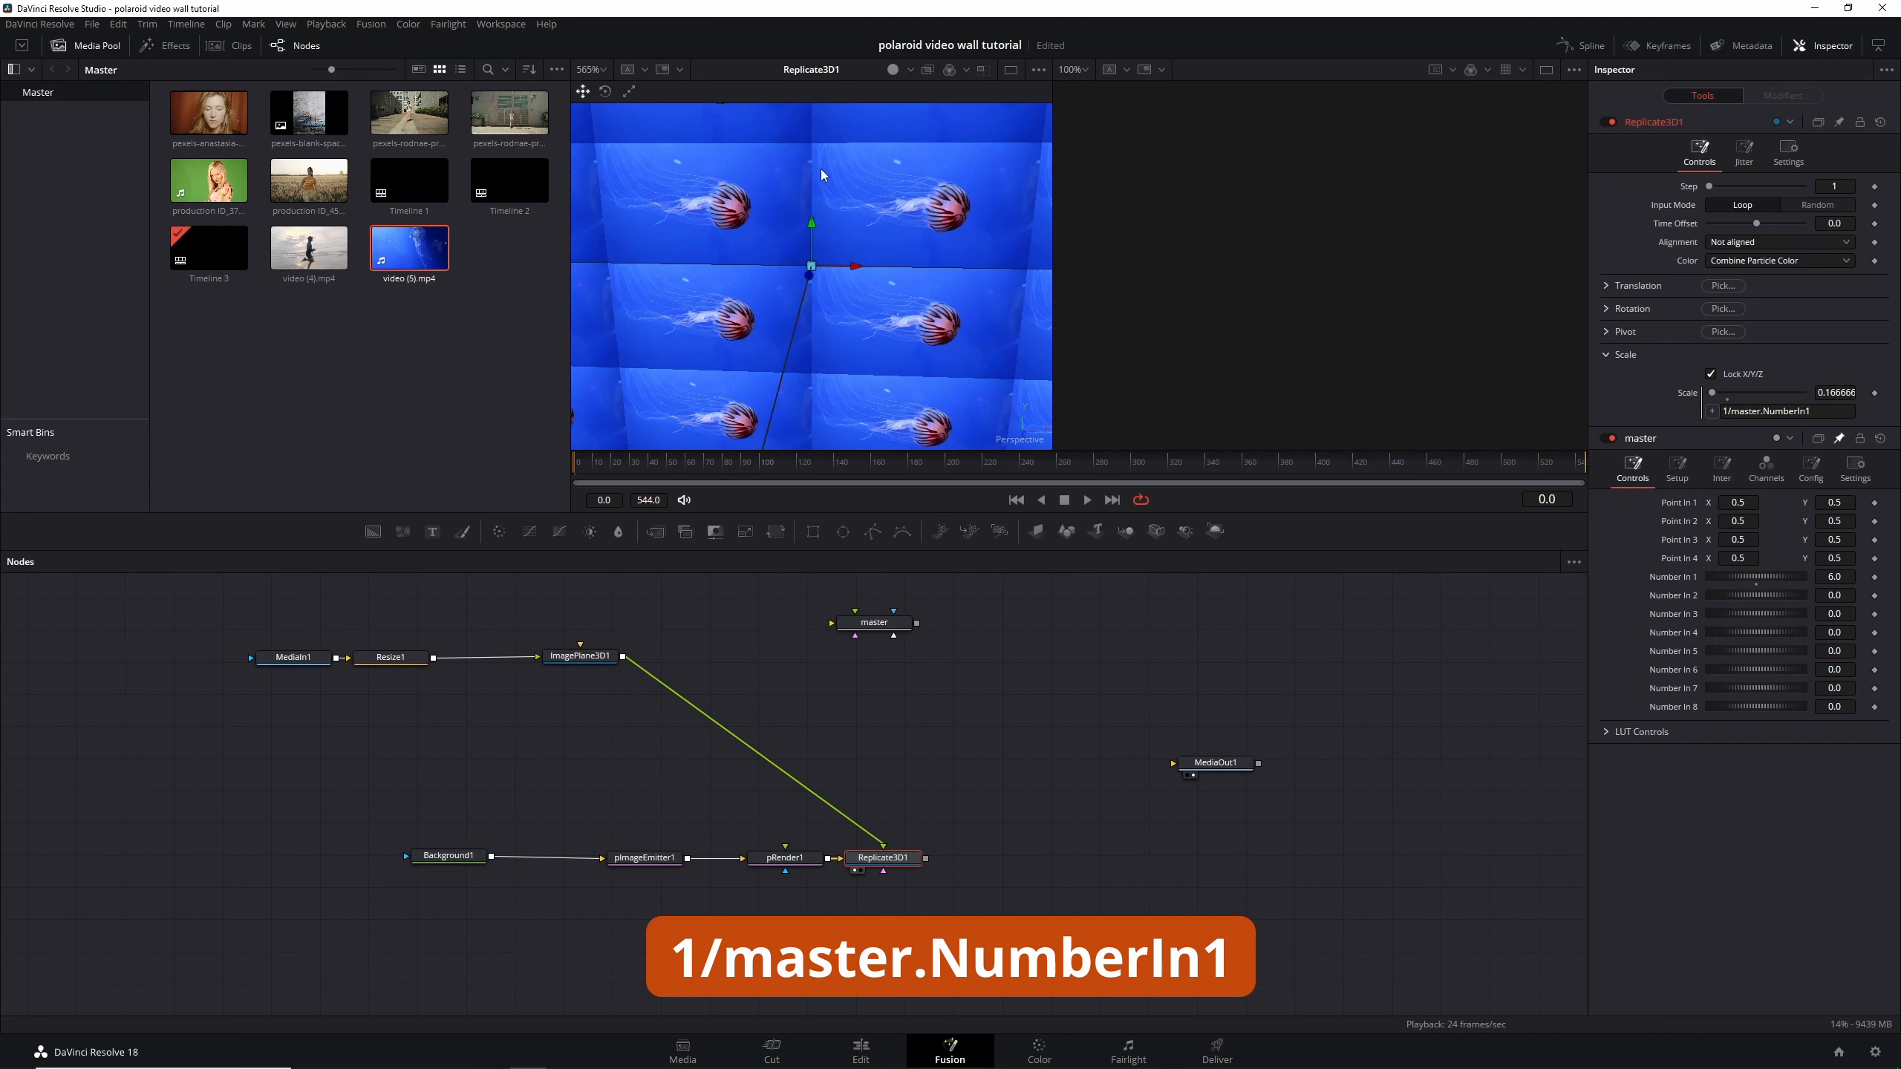
scroll(822, 176, down, 3)
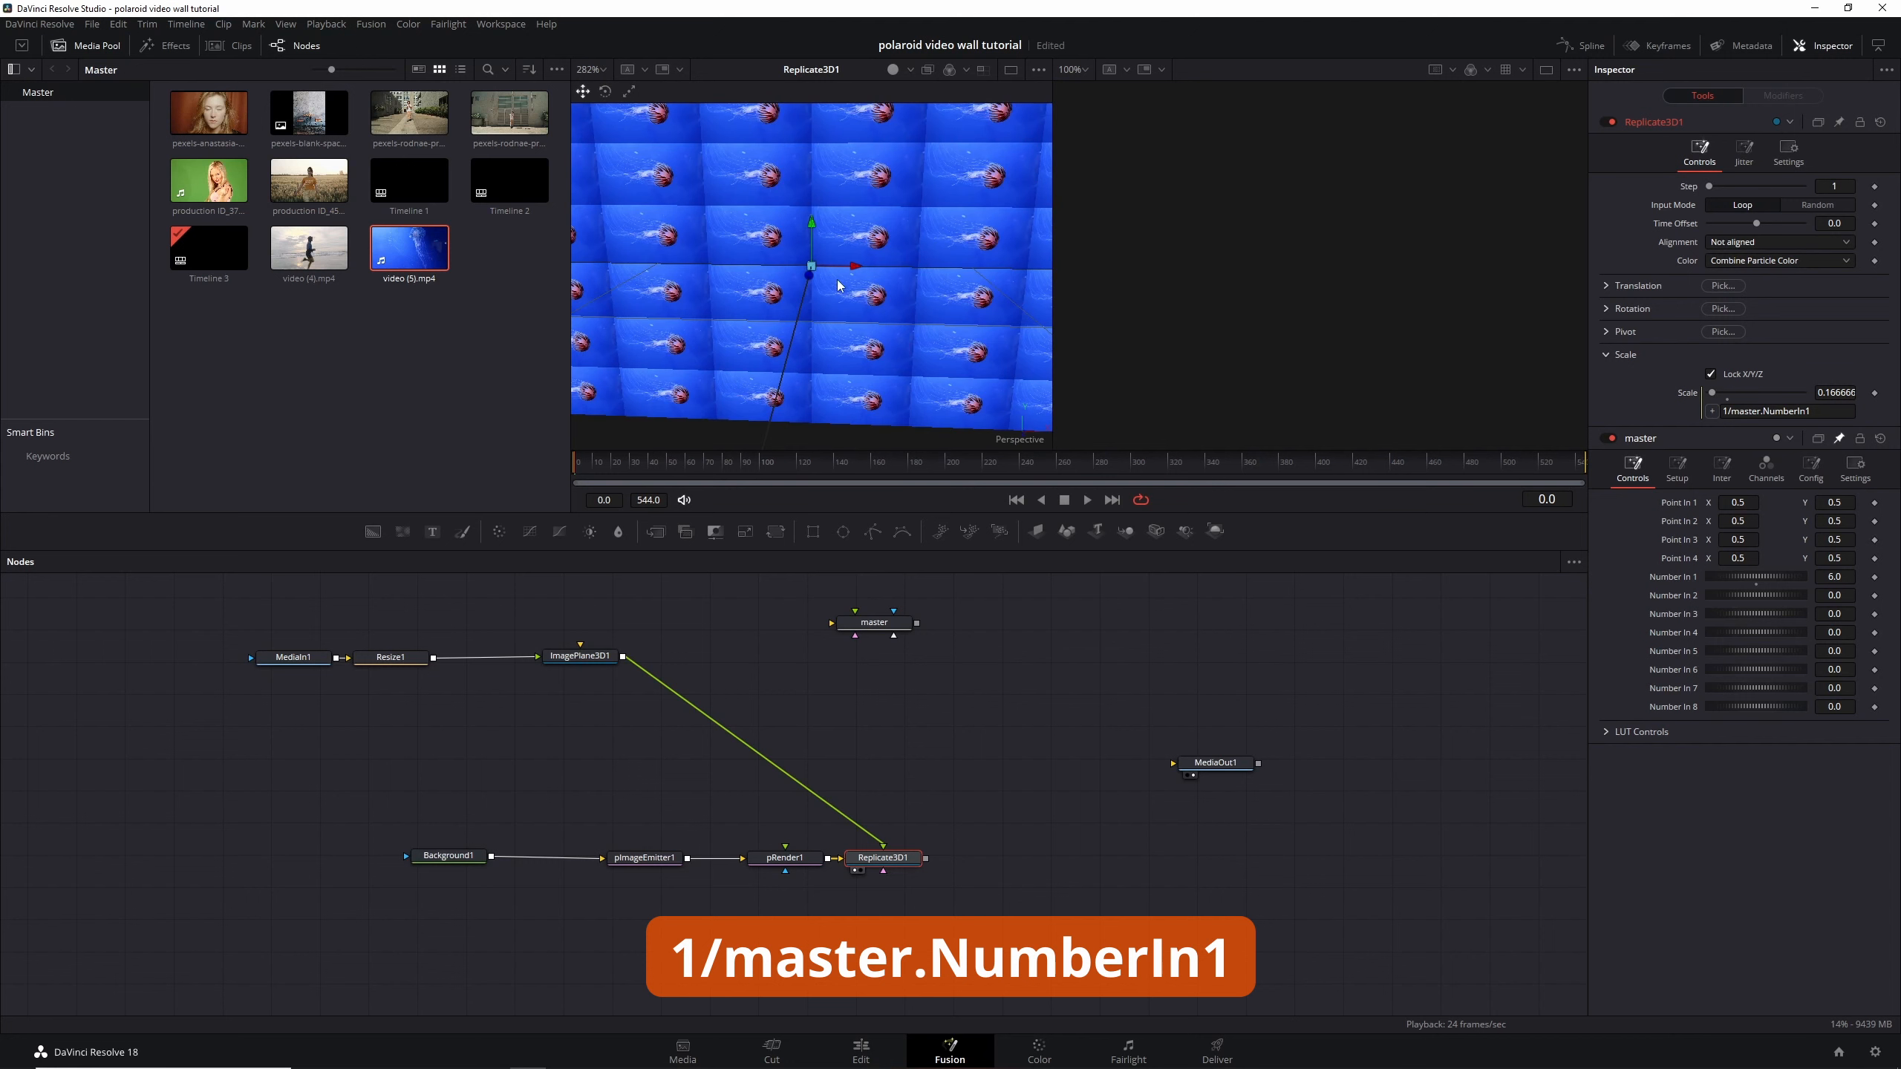
scroll(741, 200, up, 2)
scroll(742, 198, up, 1)
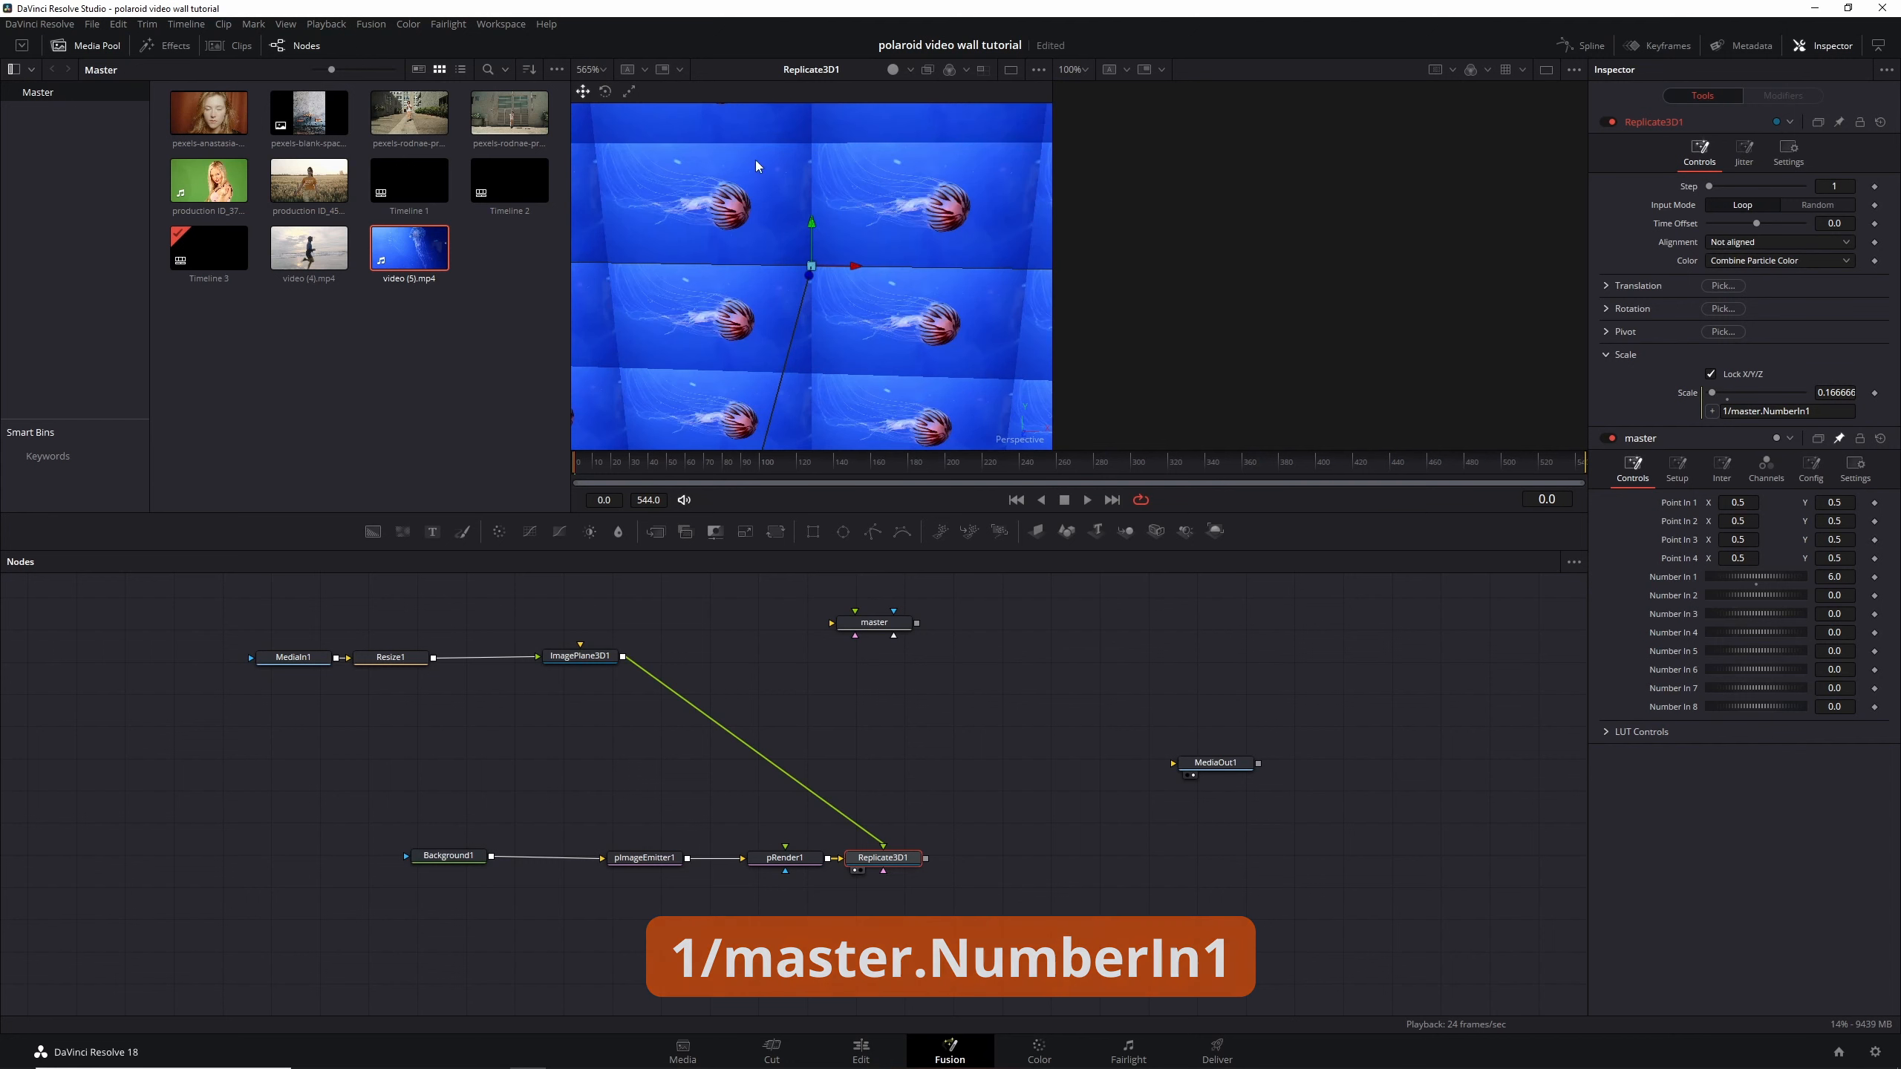
scroll(775, 151, down, 1)
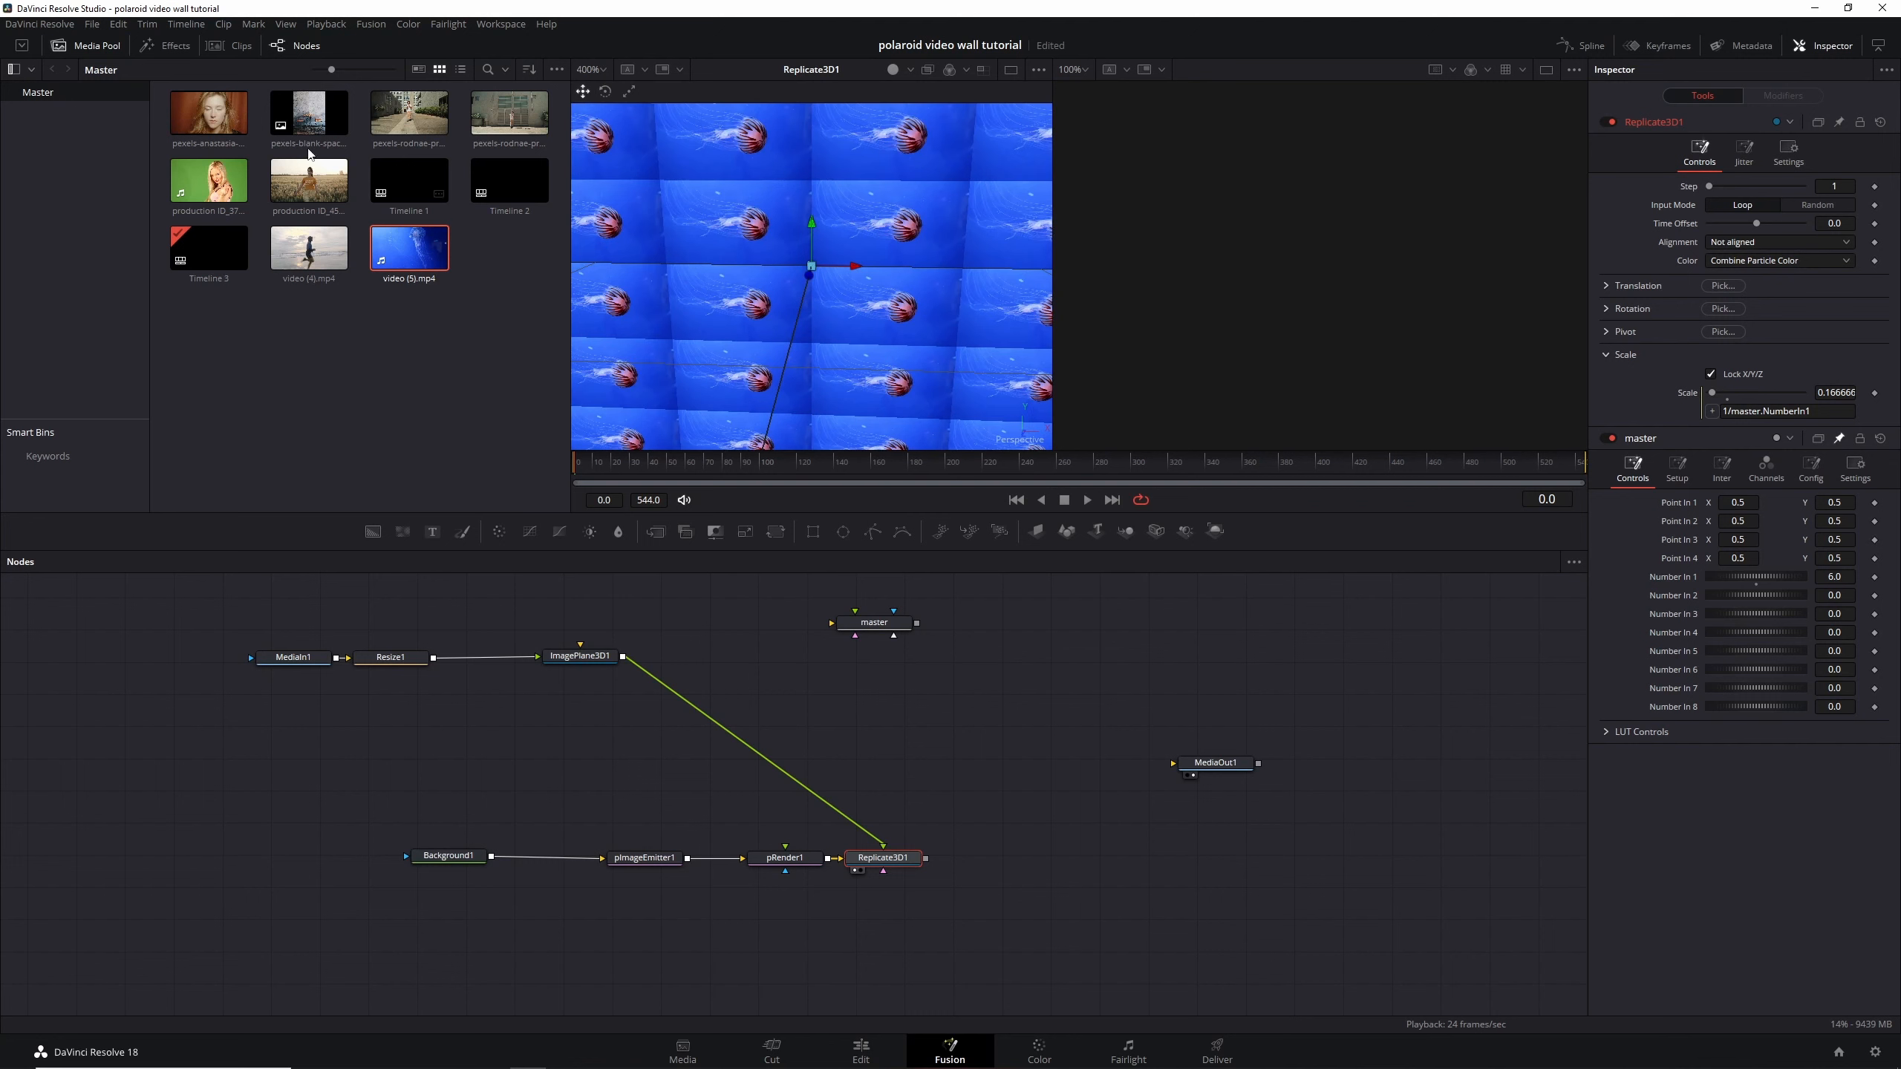
Feed the red-curtain portrait clip into ImagePlane3D1 through a new Resize node, and adjust the spacing of the nodes
drag(206, 116, 543, 663)
scroll(842, 264, up, 2)
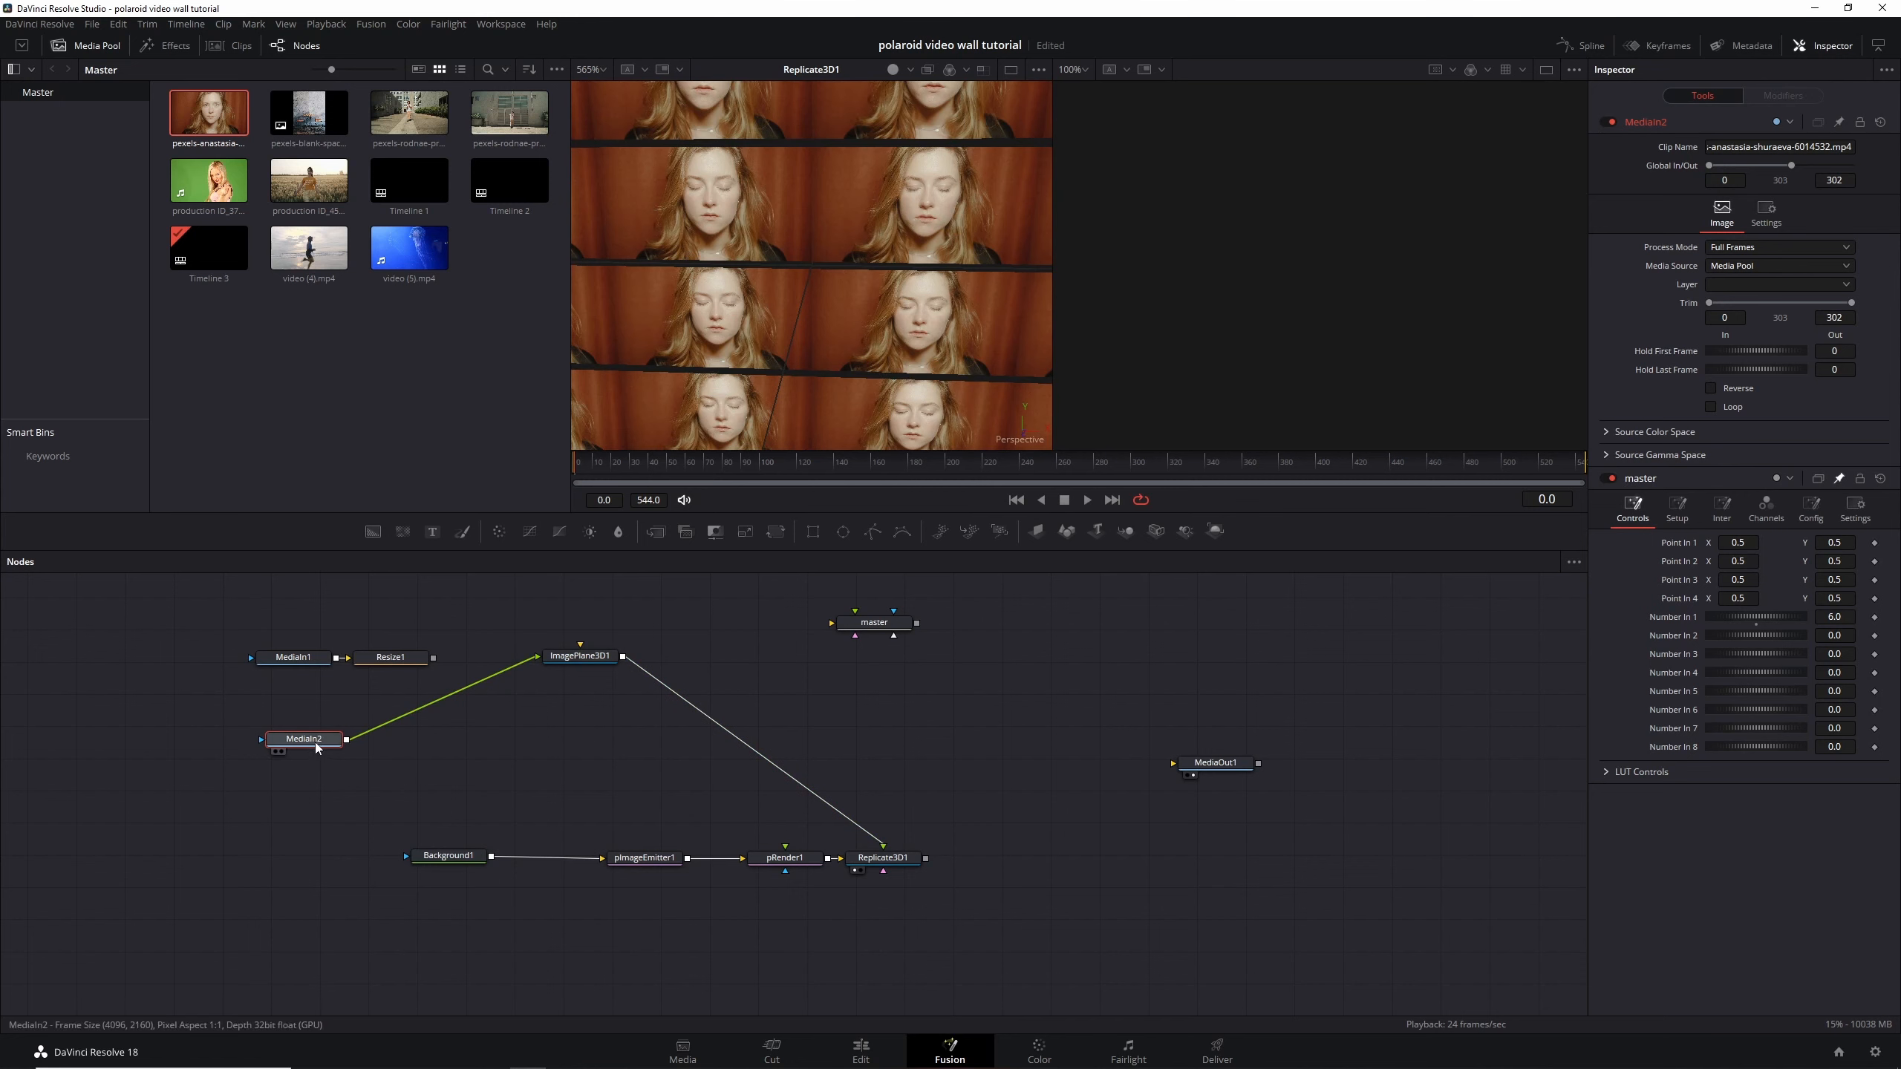
key(shift+space)
text(res)
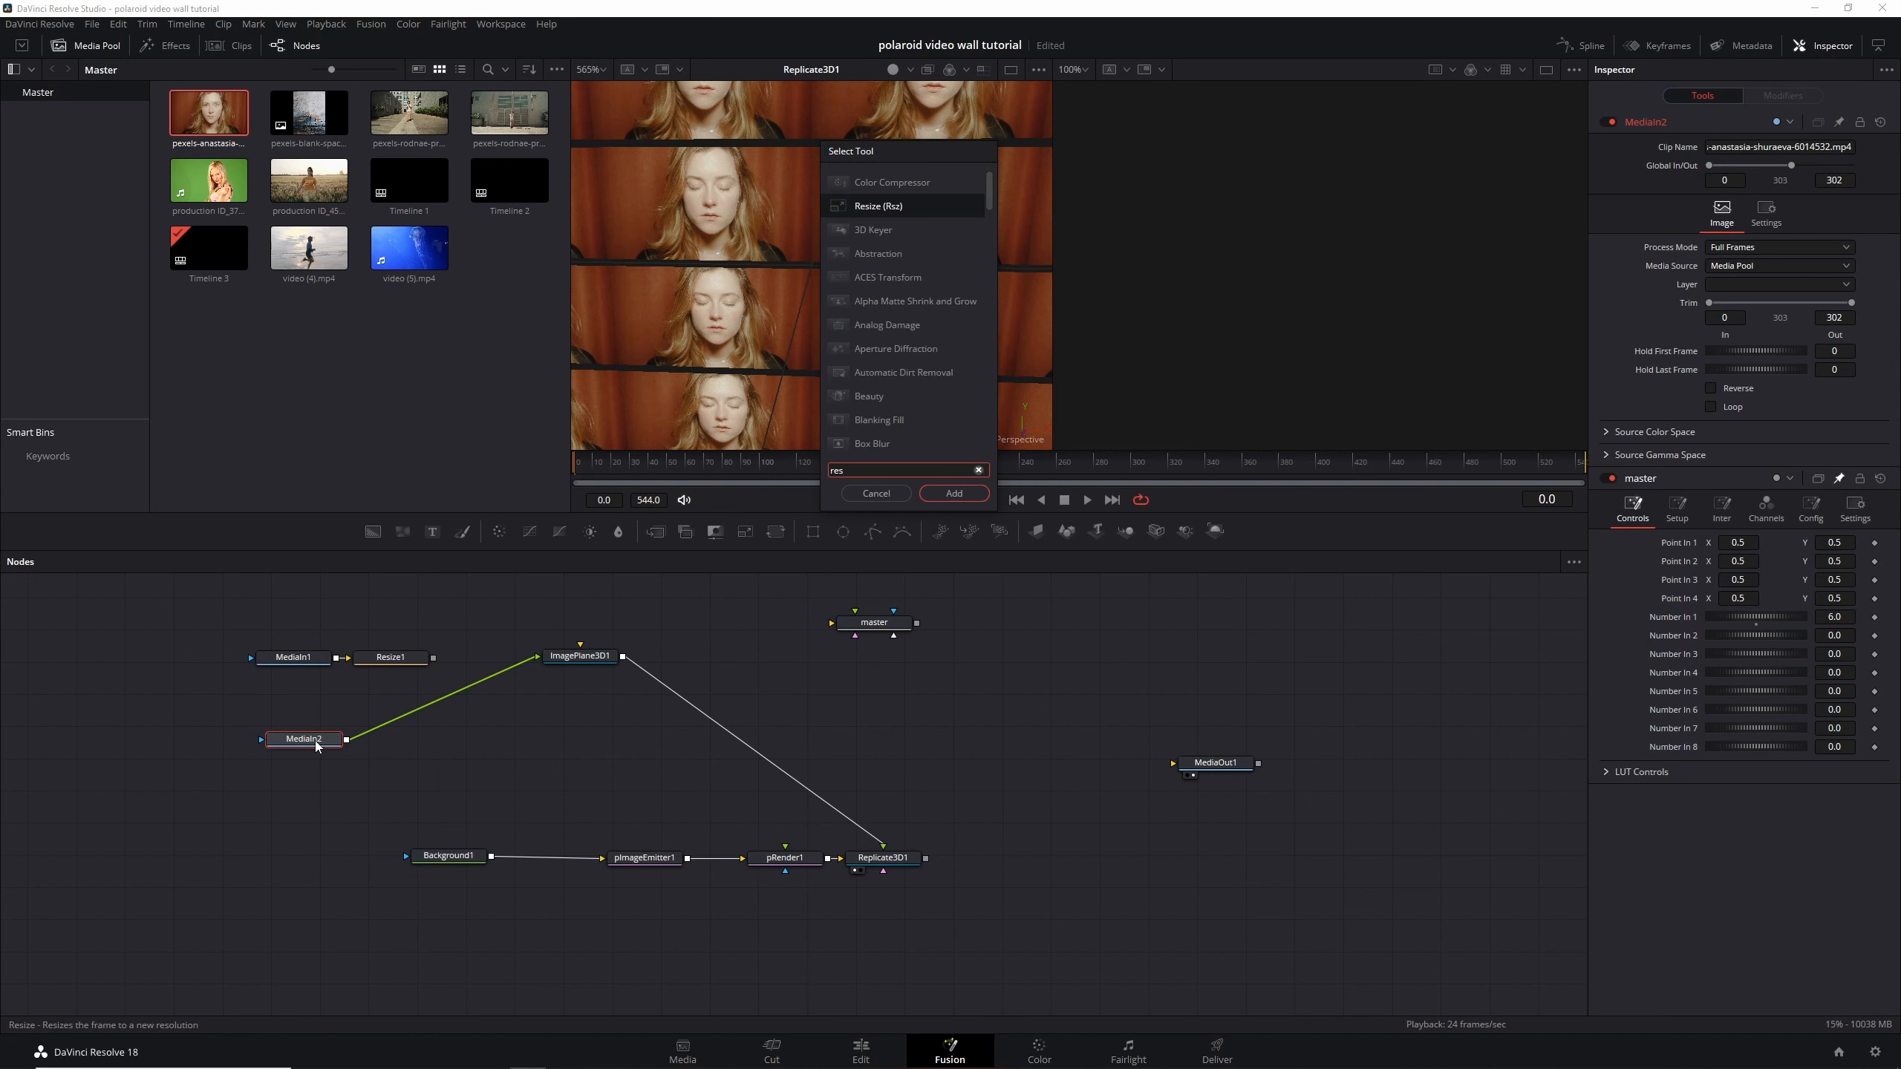
key(Return)
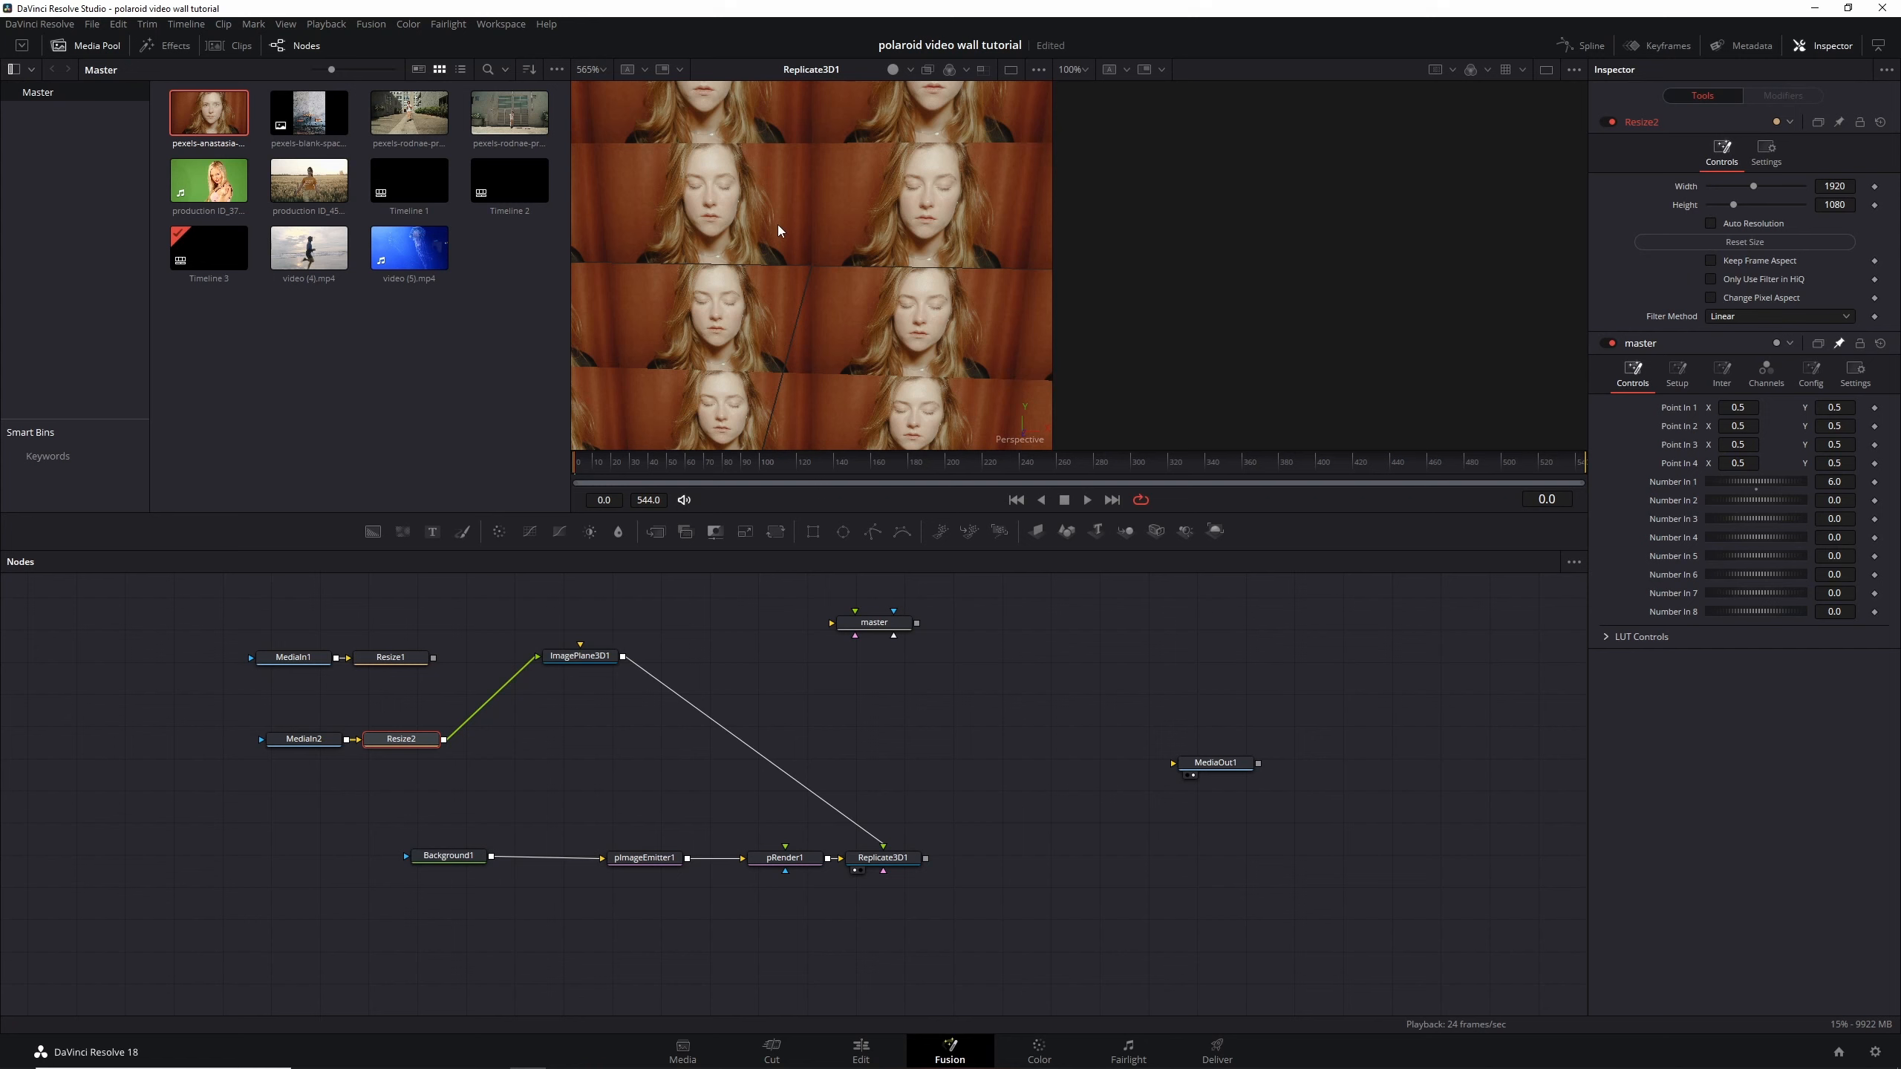
drag(263, 713, 404, 754)
drag(299, 635, 397, 669)
drag(883, 858, 907, 861)
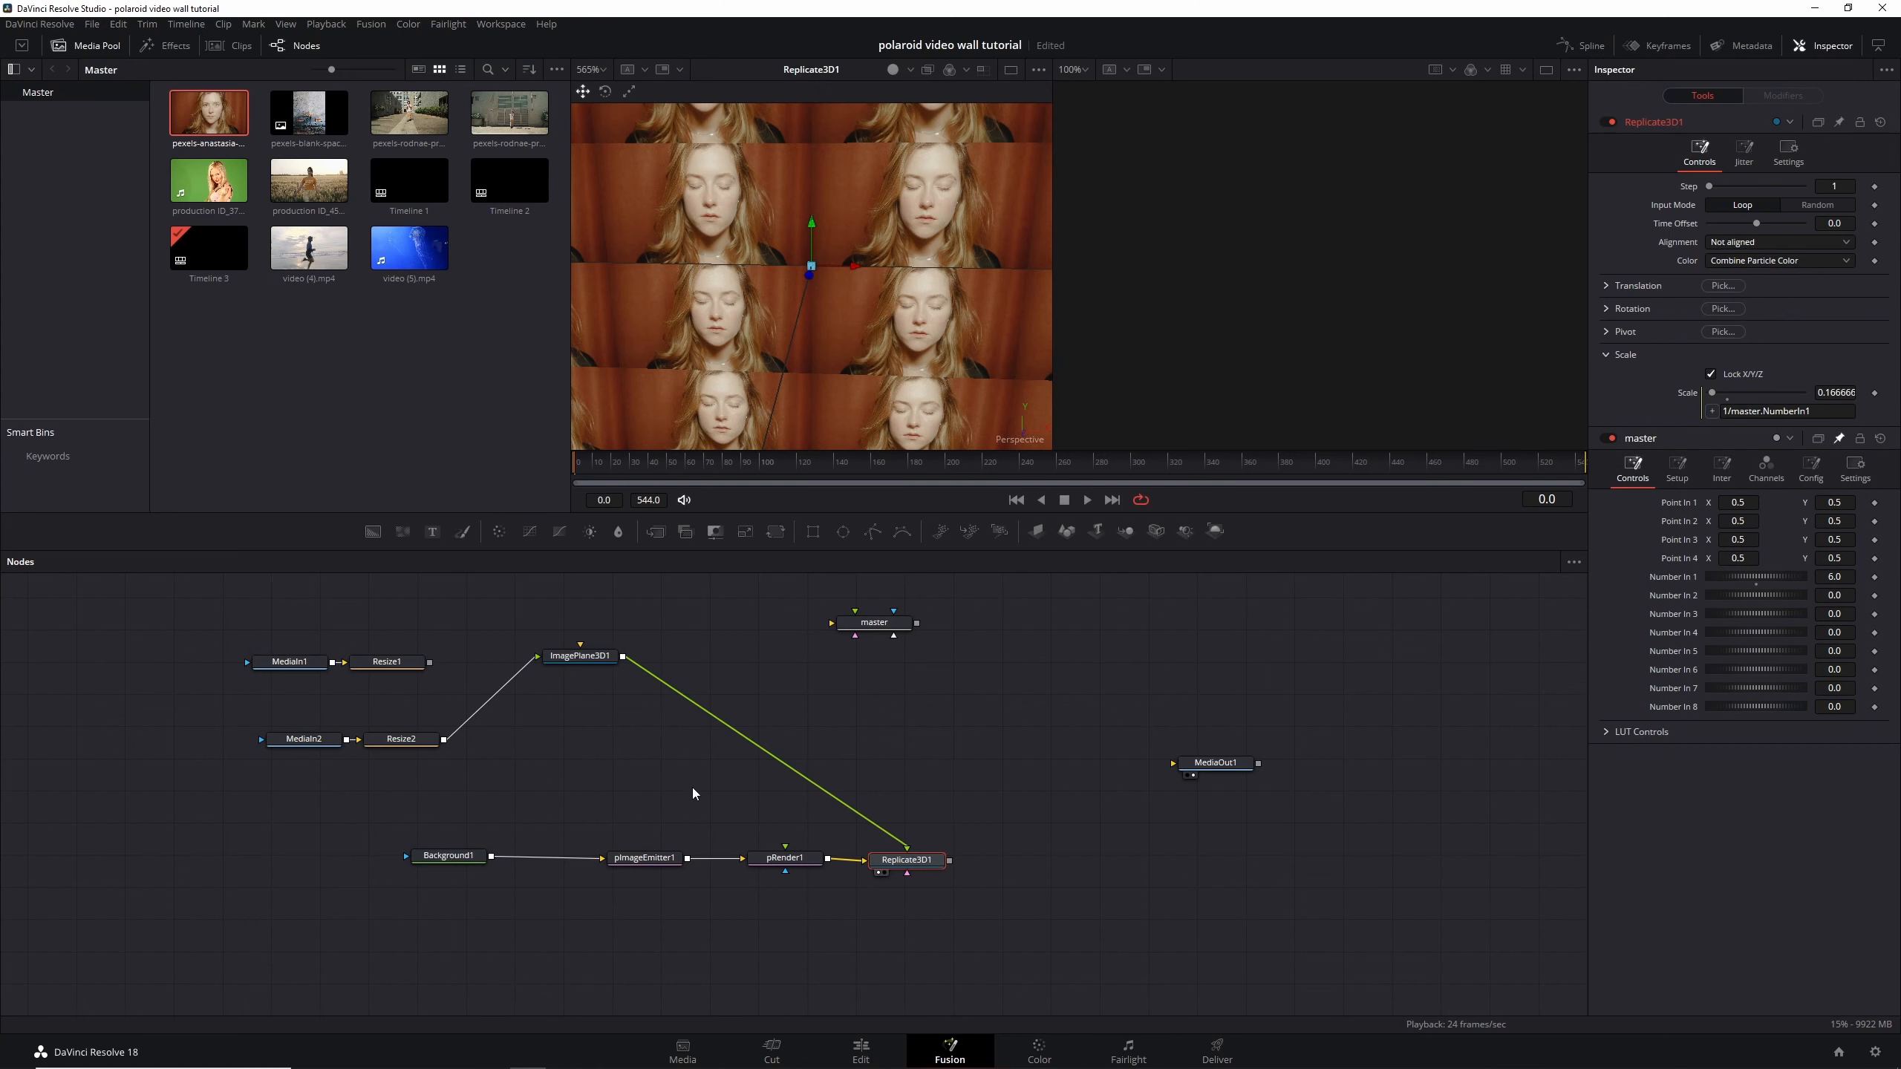
Test the wall's tiling with the master's Number In 1 at 2 and at 8, and return it to 6
click(879, 630)
scroll(841, 294, down, 5)
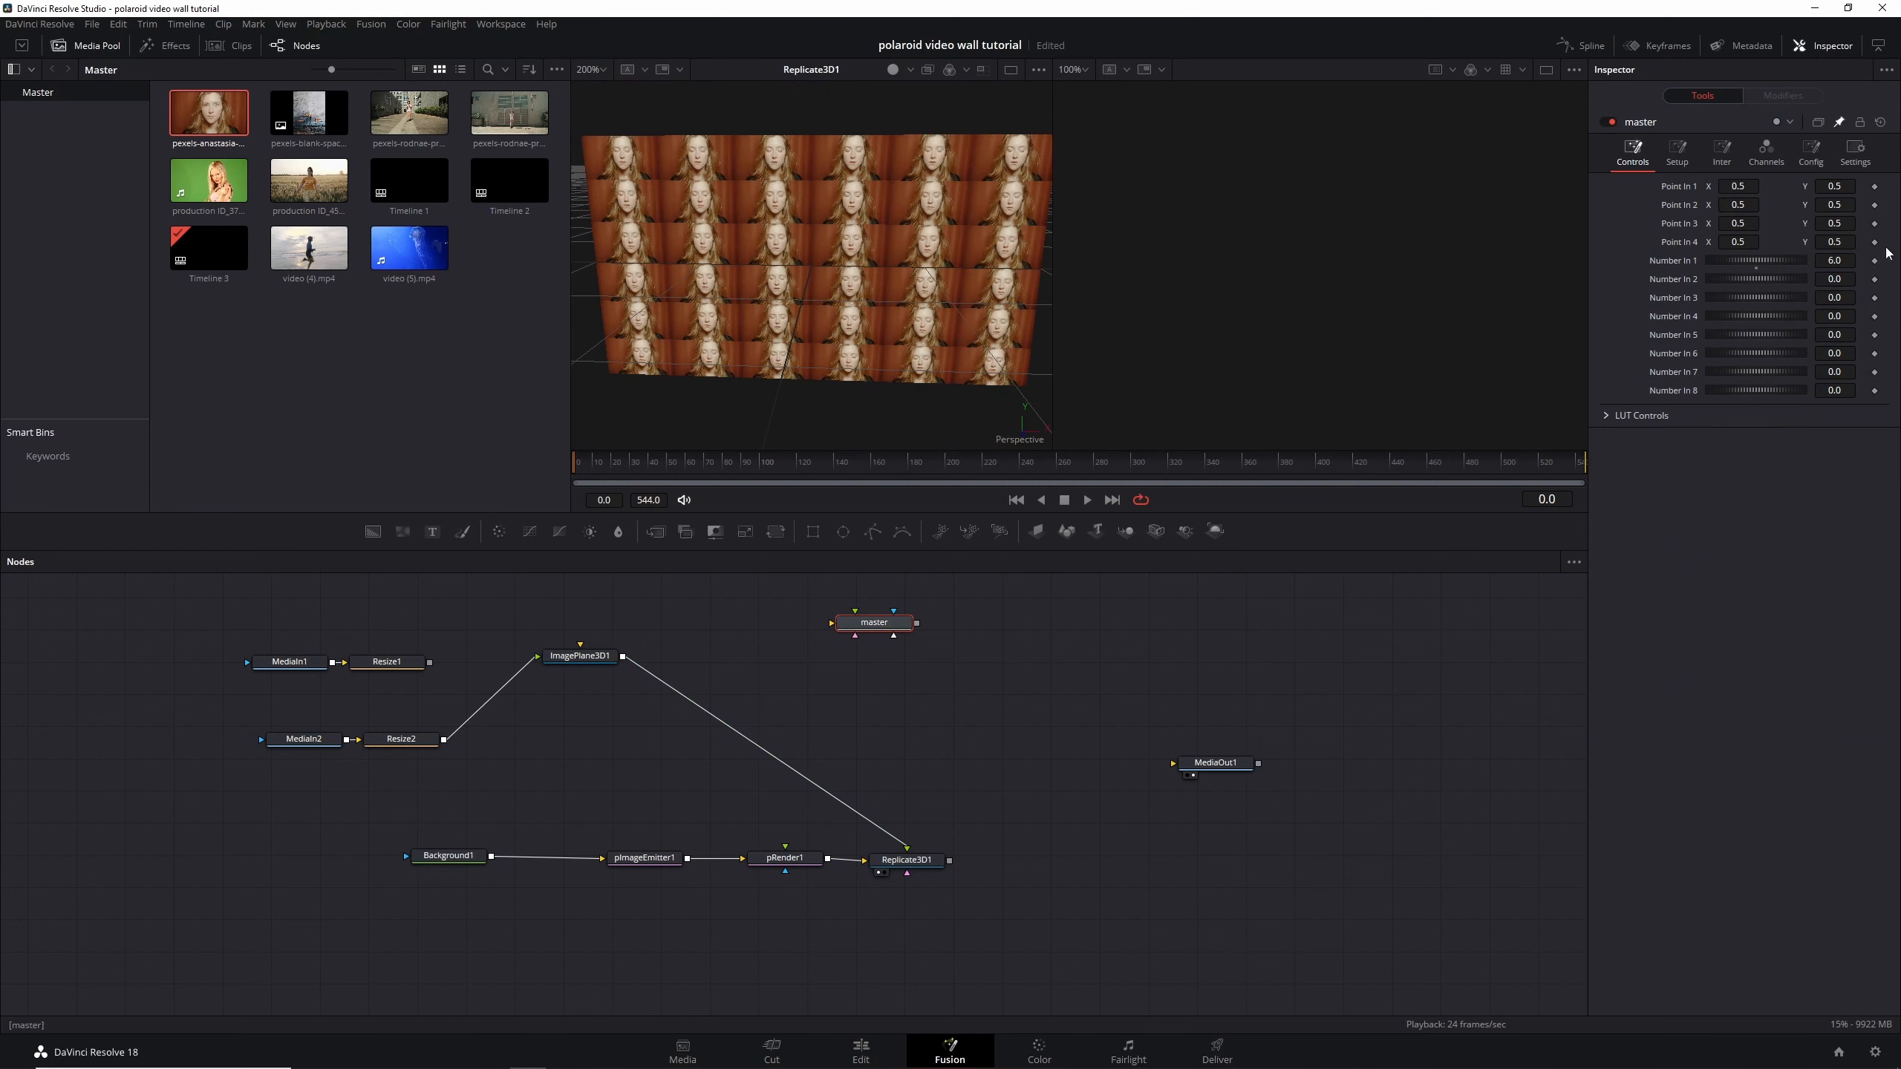
click(1833, 261)
text(2)
key(Return)
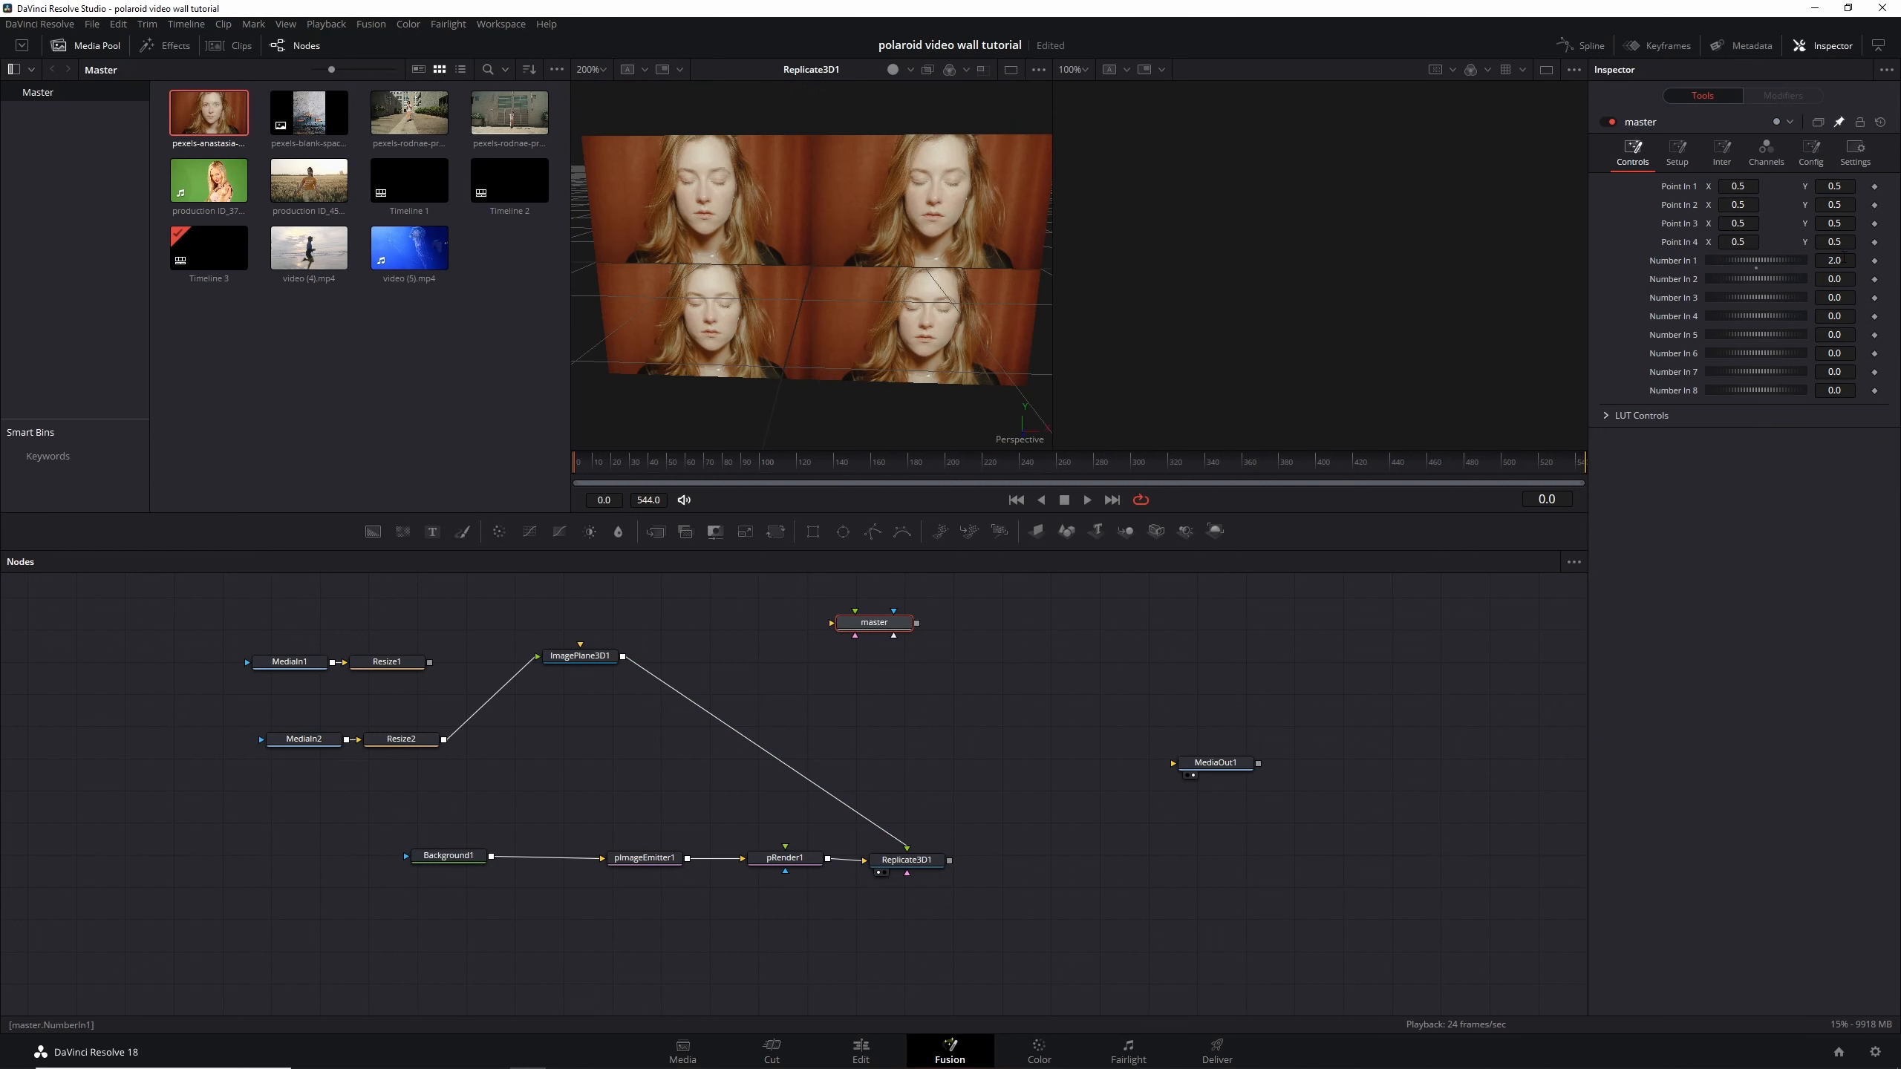
click(1835, 260)
text(8)
key(Return)
click(1833, 260)
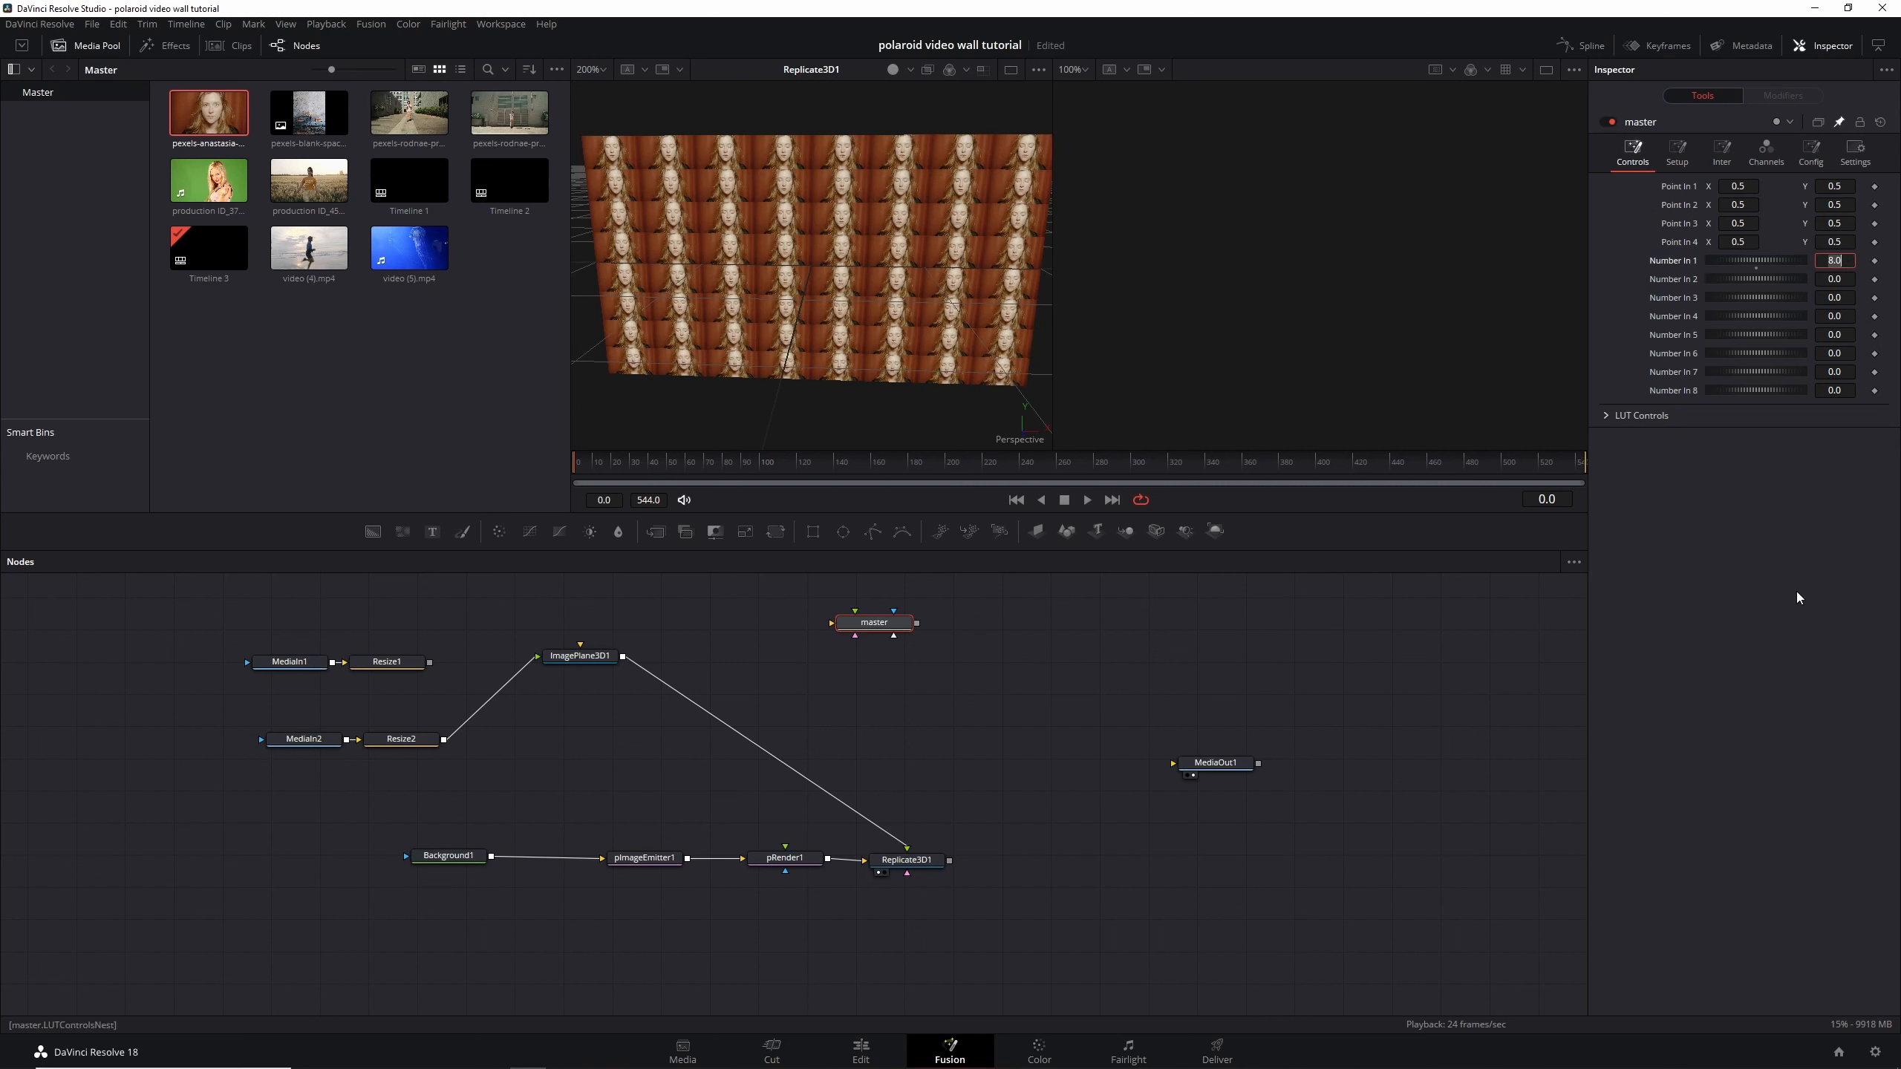
text(6)
key(Return)
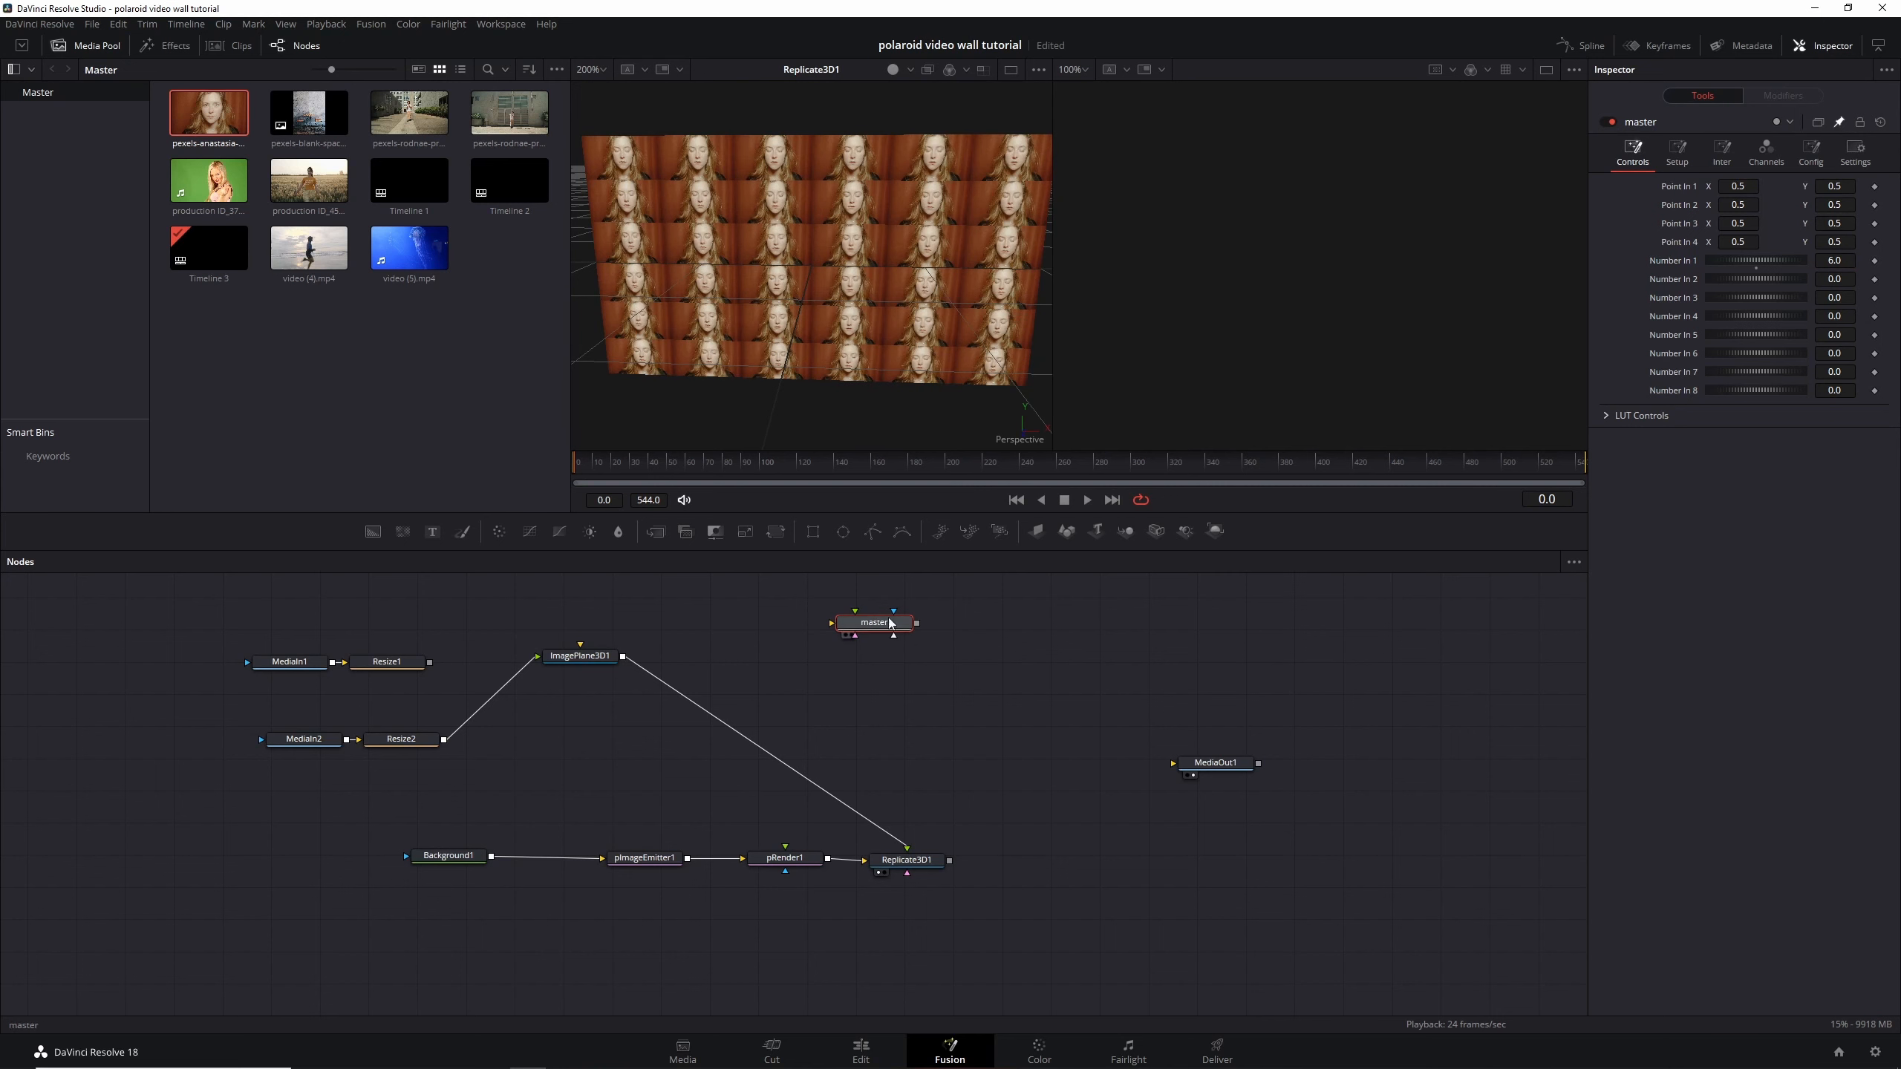
Line ImagePlane3D1 up with Resize2, and add an Image Plane 3D after Resize1 that feeds a second object into Replicate3D1
drag(597, 648, 630, 731)
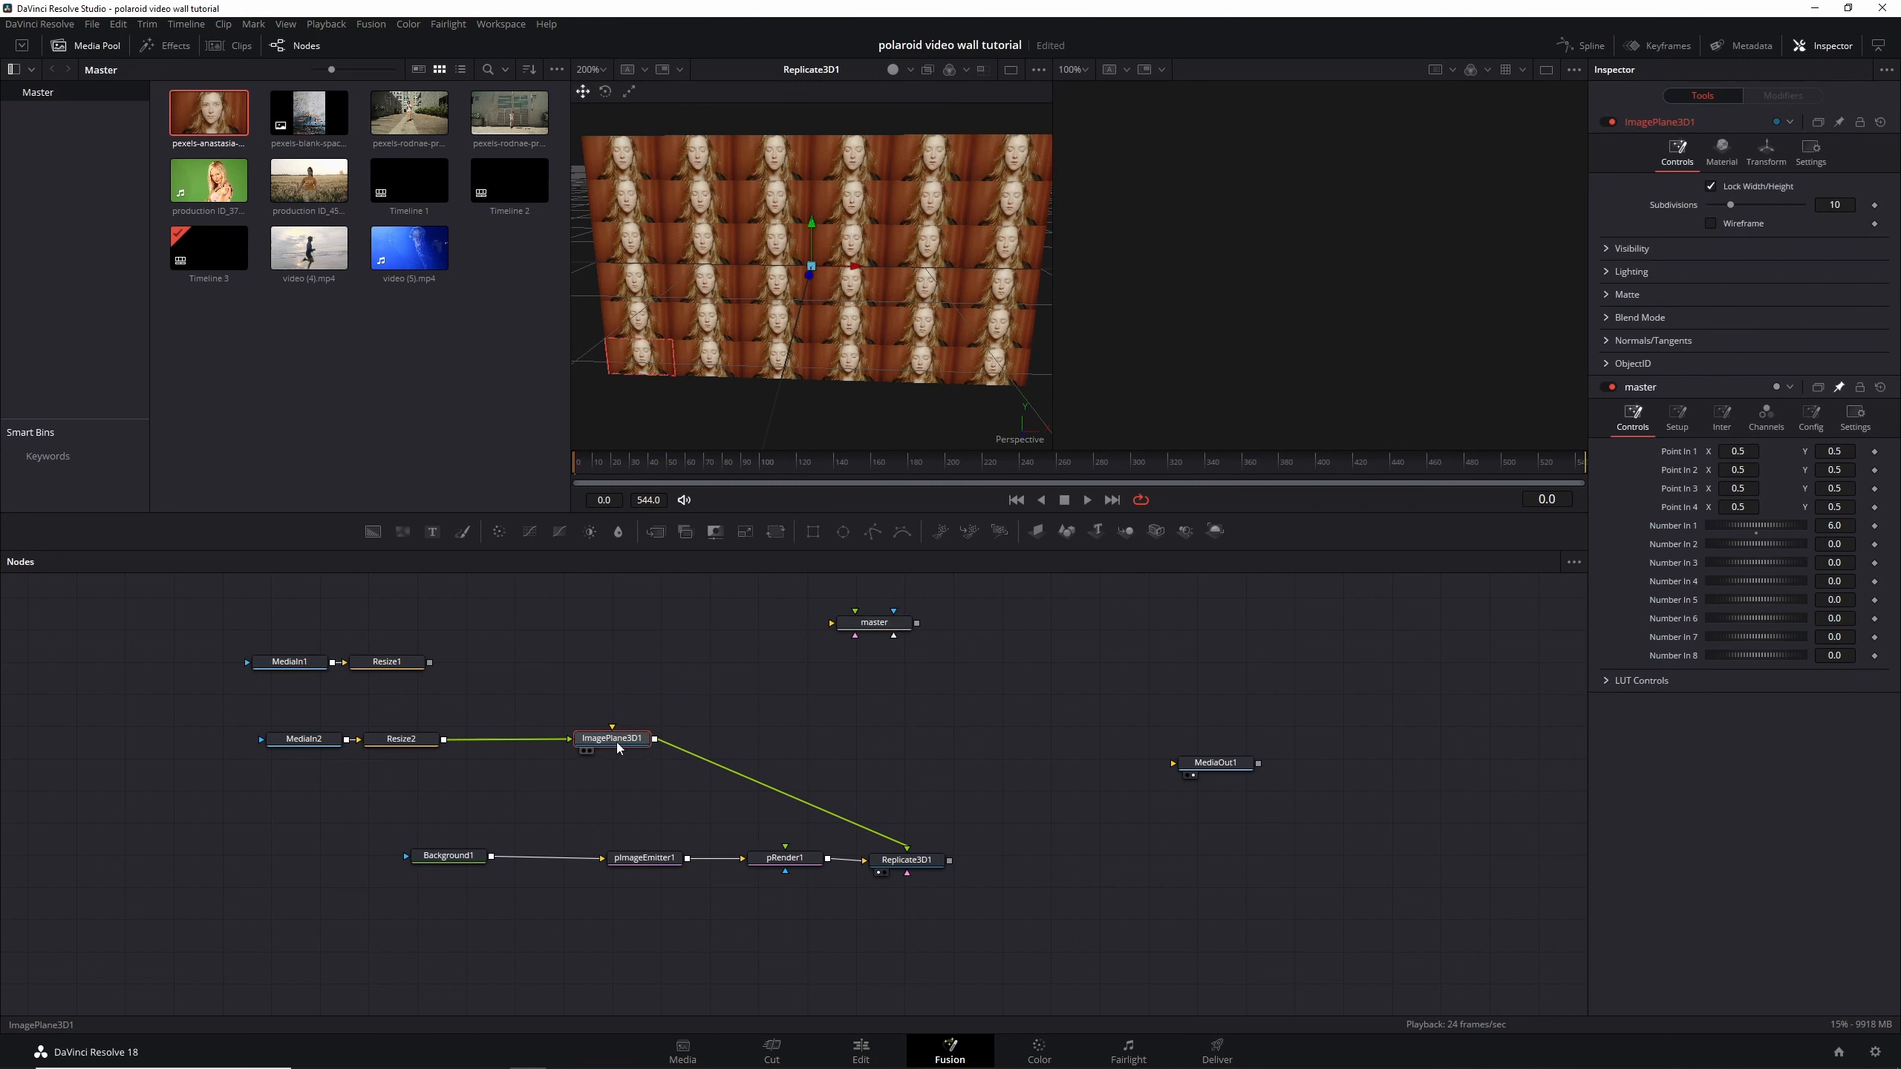
click(400, 663)
key(shift+space)
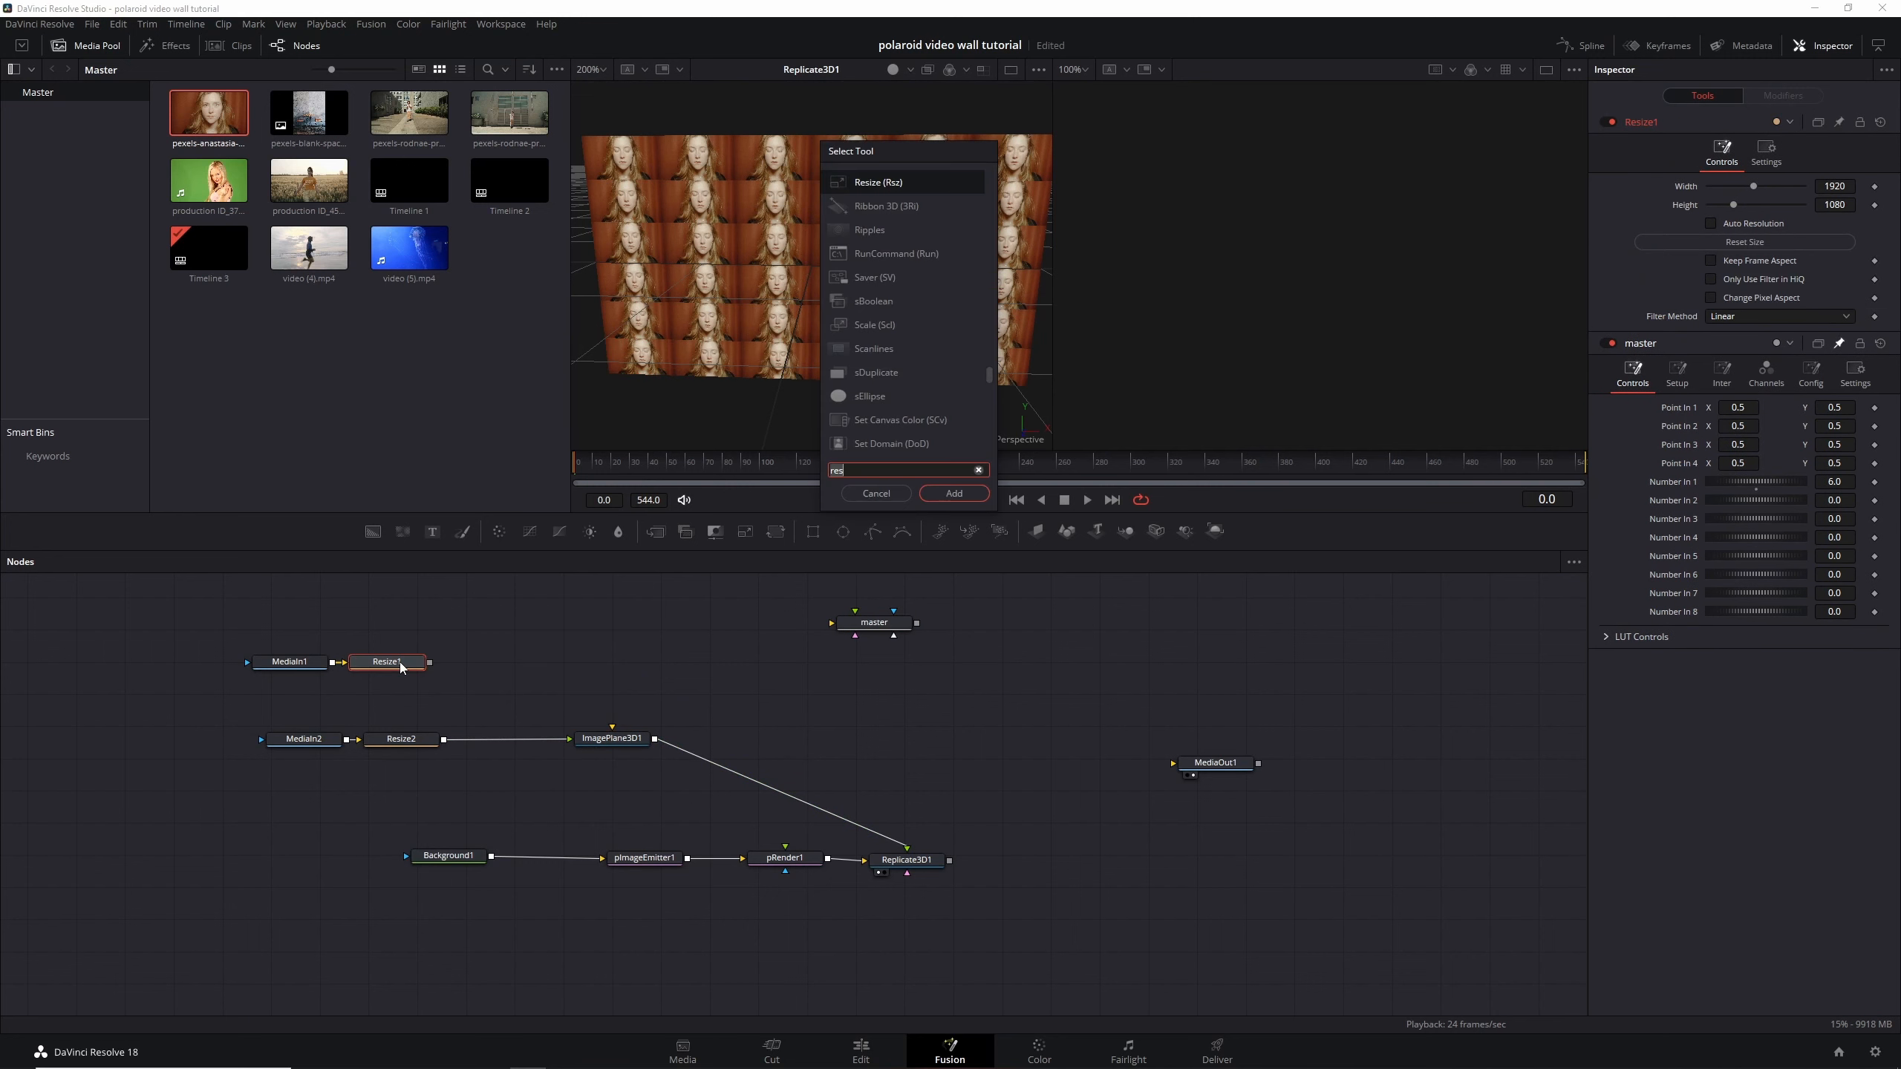
text(image)
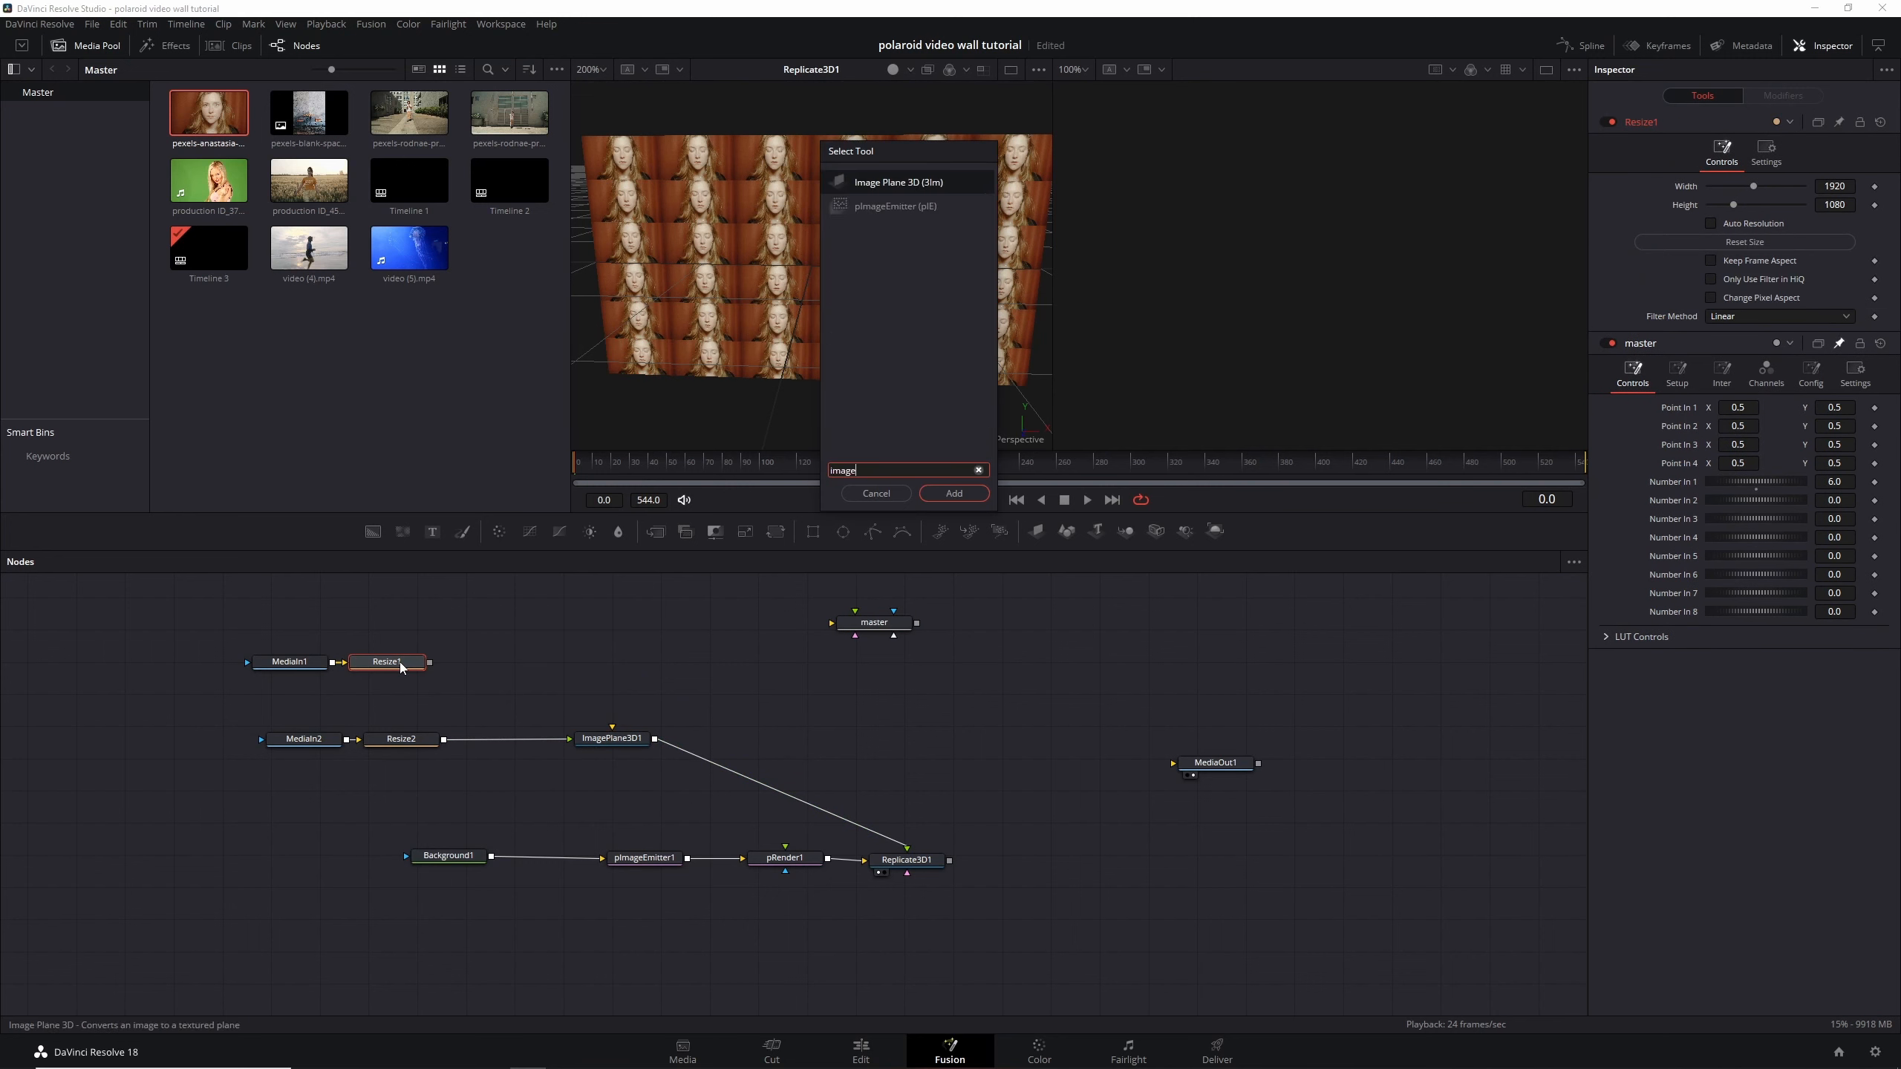
key(Return)
drag(528, 662, 920, 866)
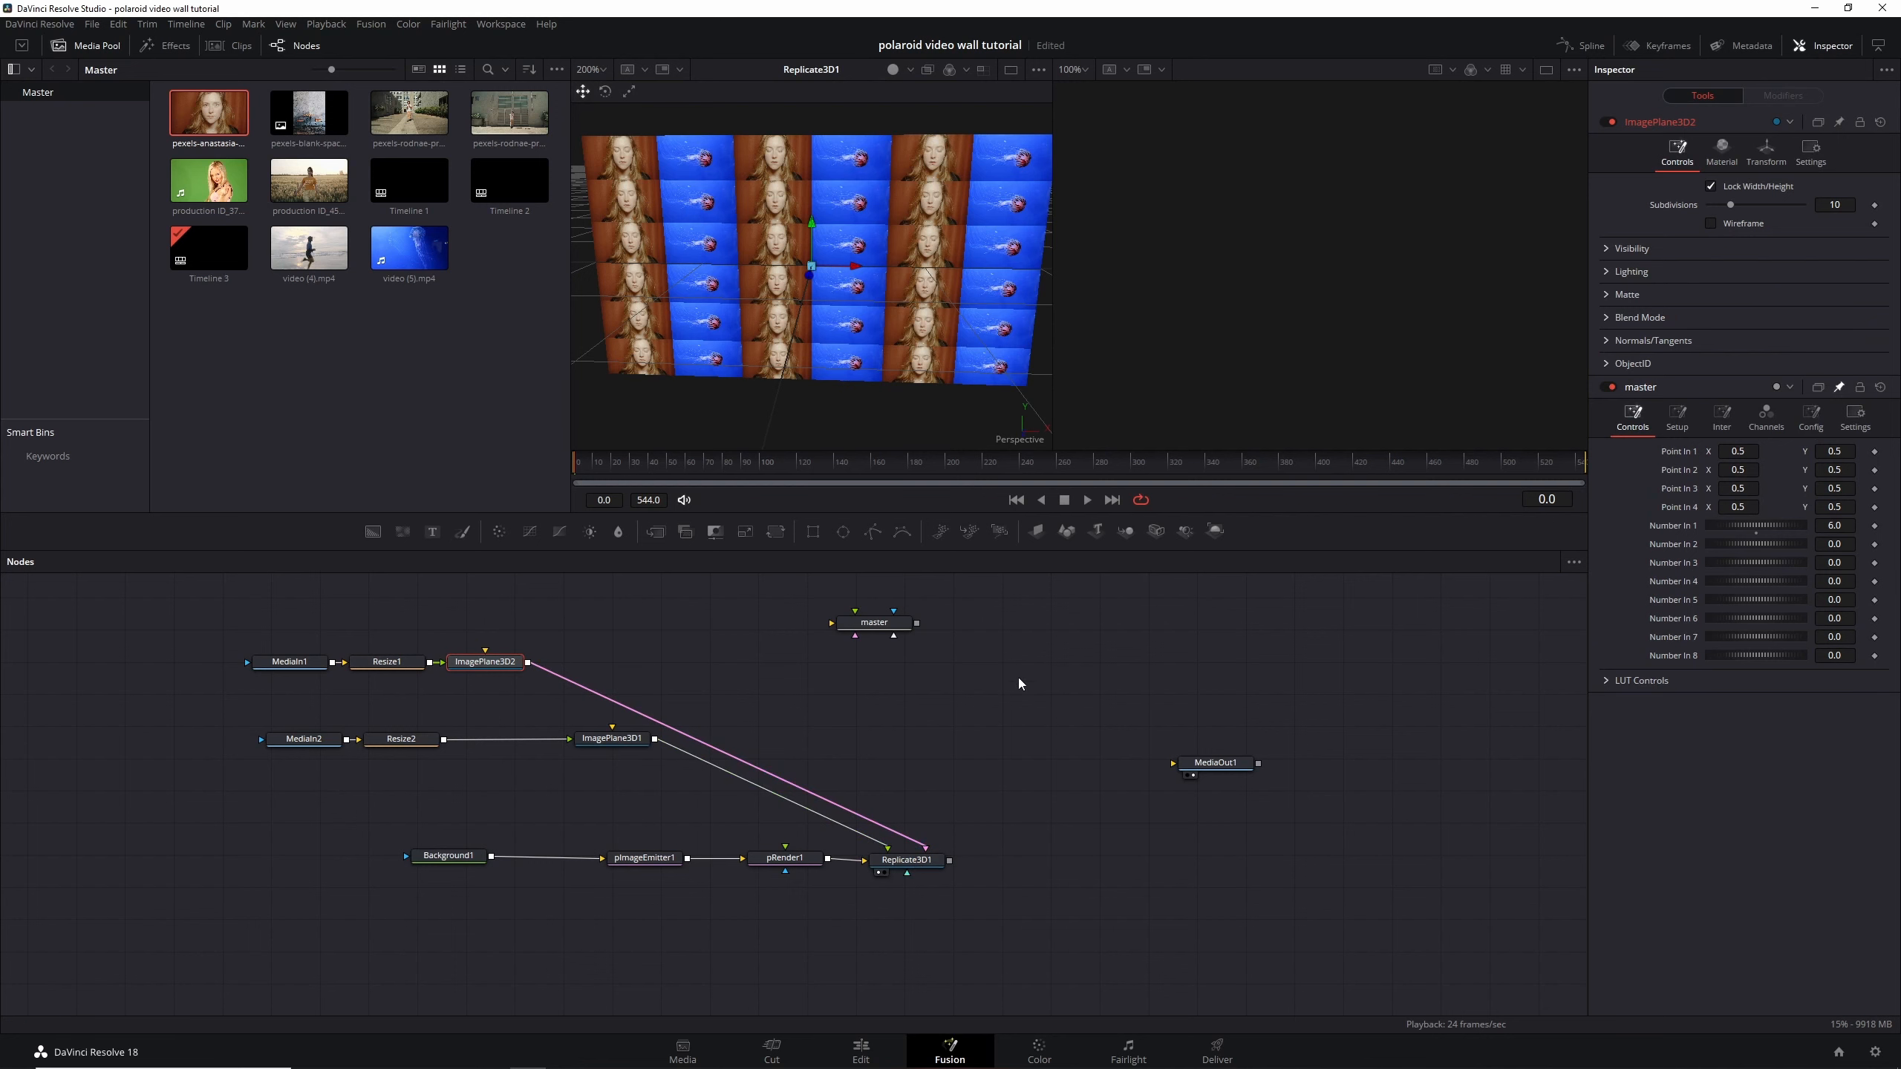
Set Replicate3D1's input mode to Random so the two clips are distributed randomly
click(909, 863)
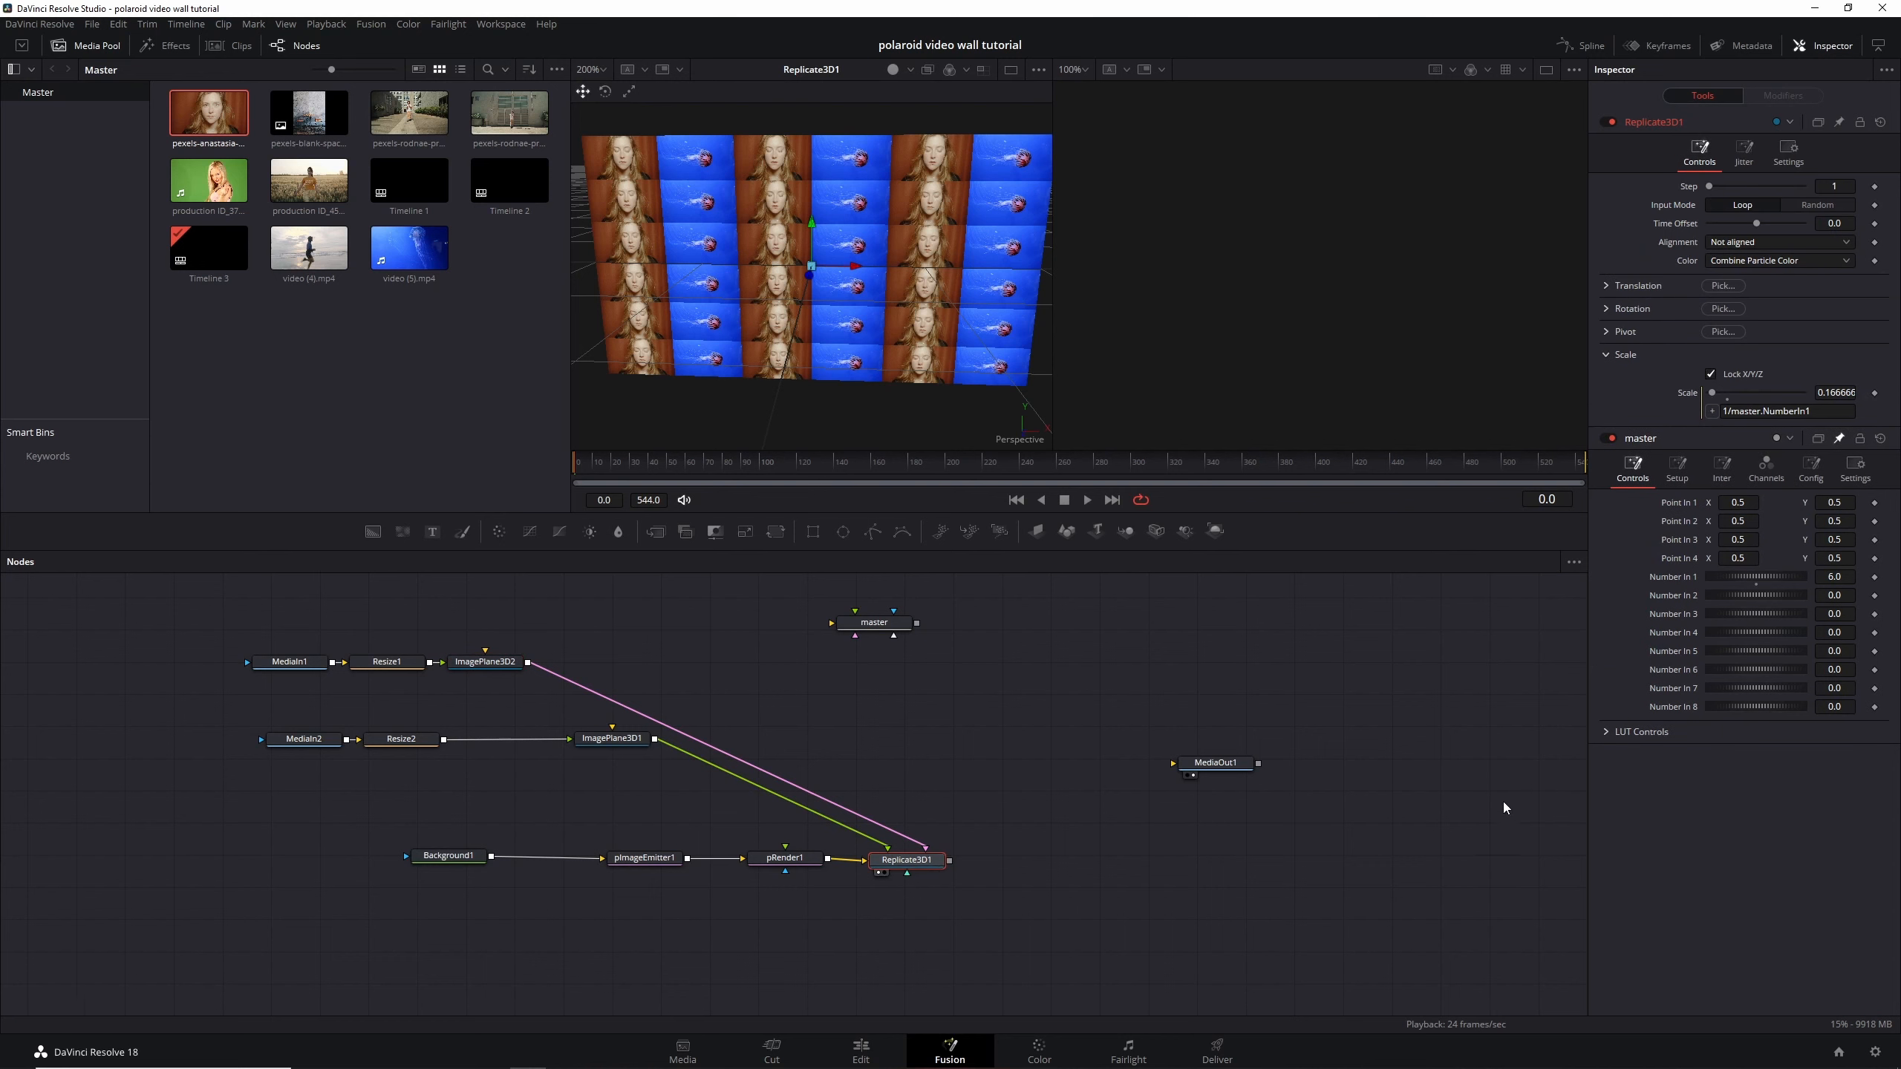
click(1820, 206)
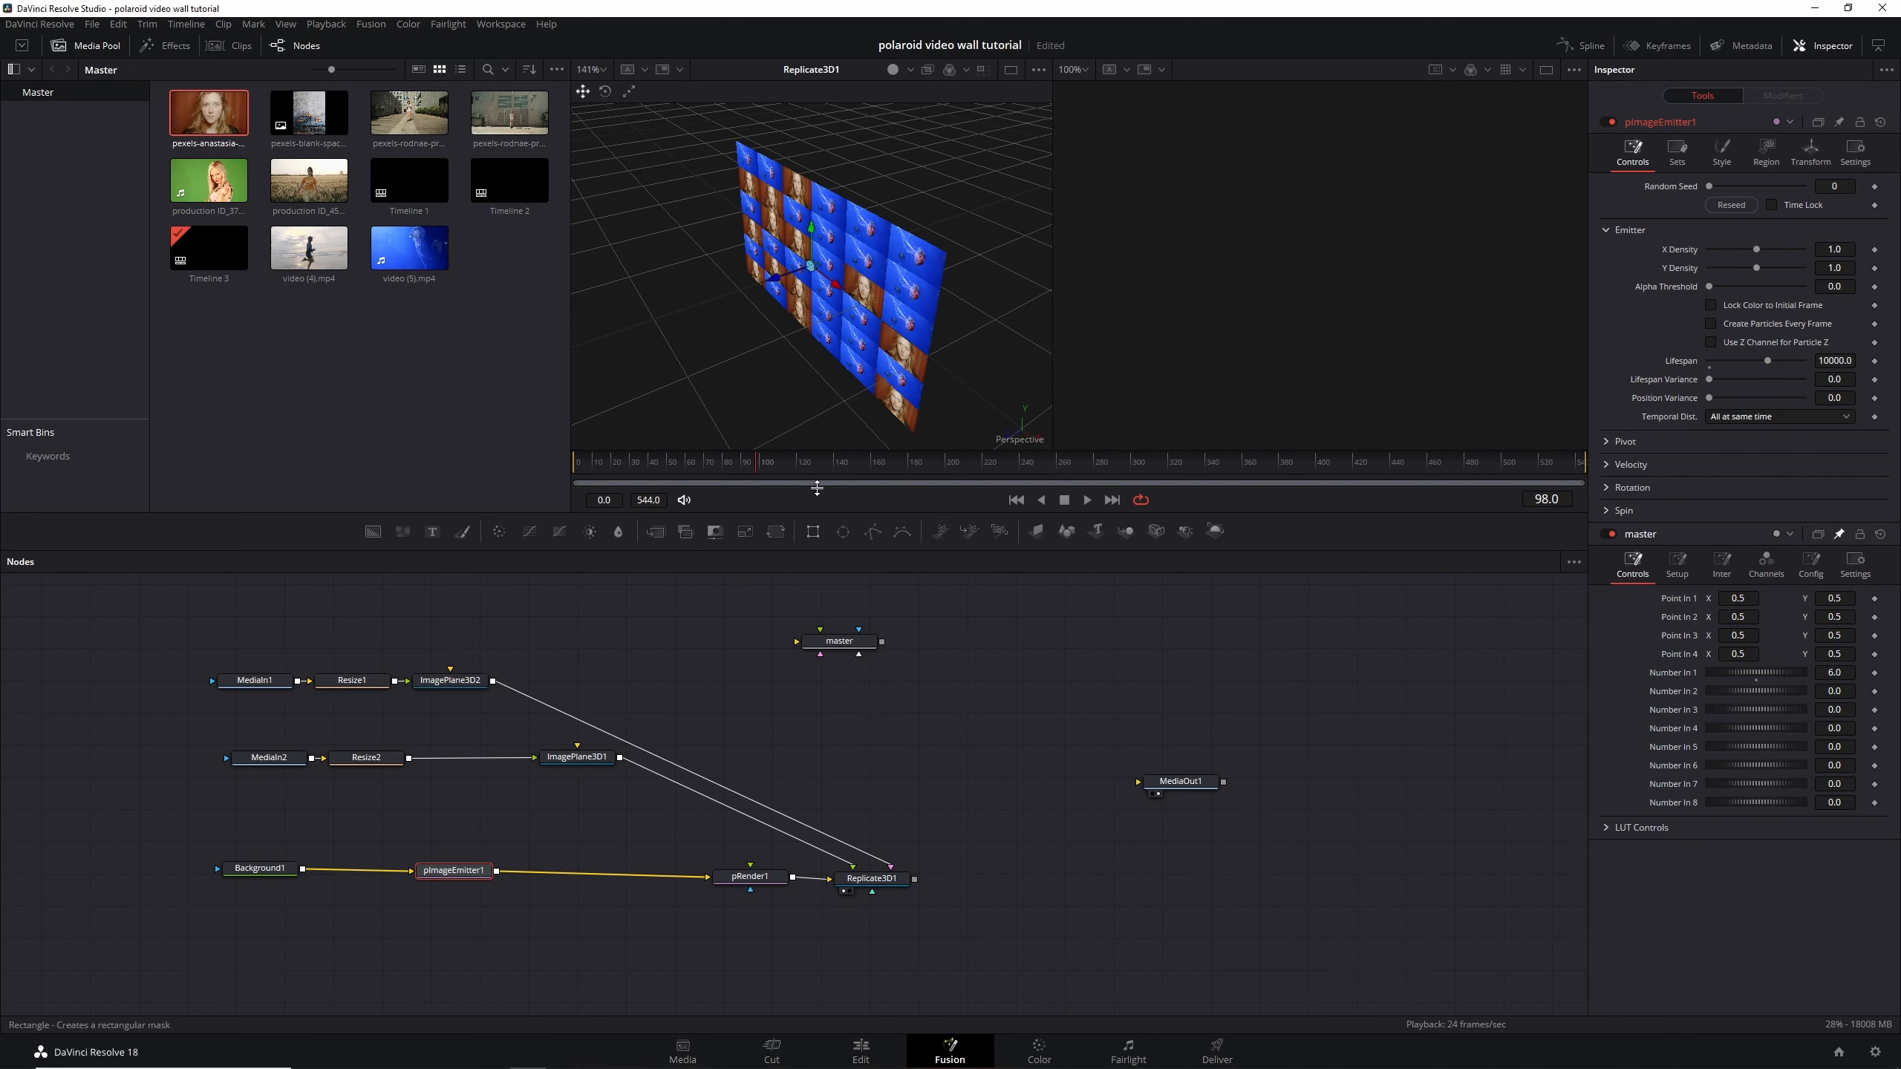
scroll(800, 357, down, 2)
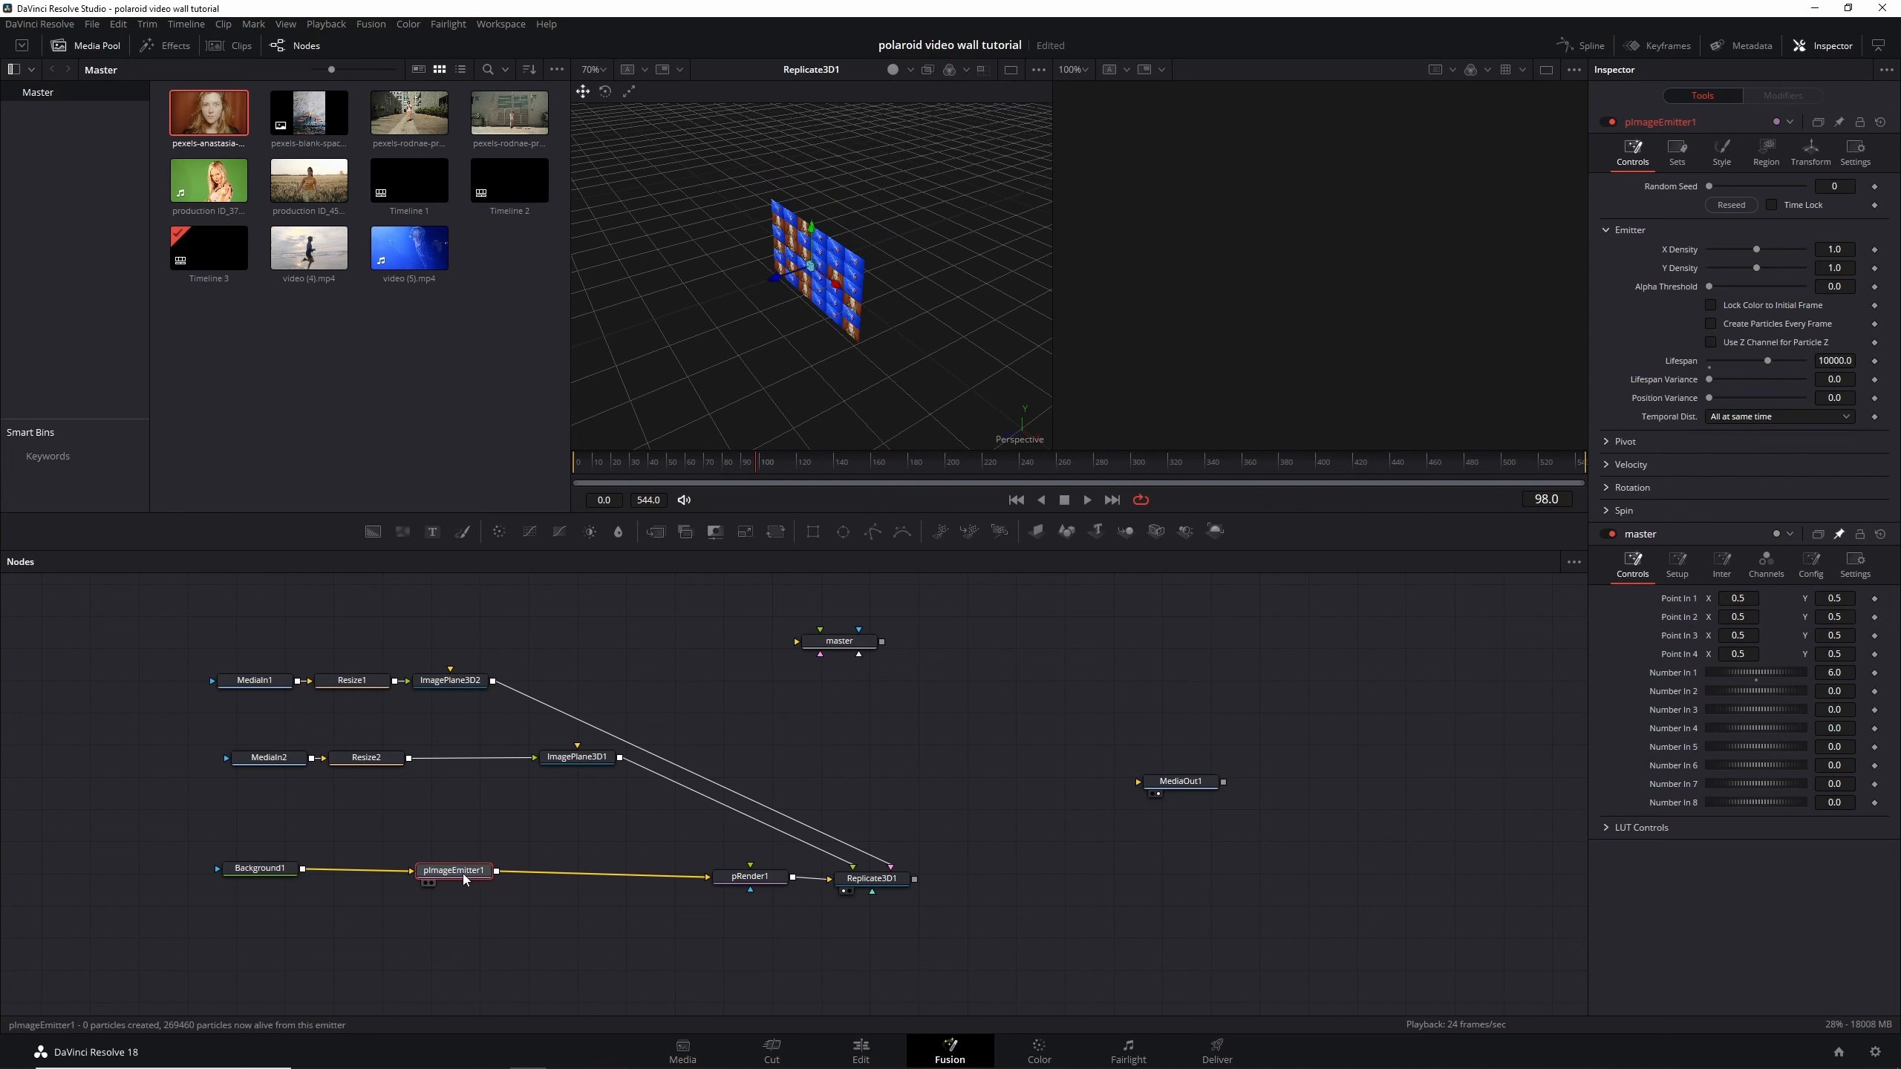
Insert a pCustom node after pImageEmitter1 and set its Number In 1 to 2
key(shift+space)
text(pcus)
key(Return)
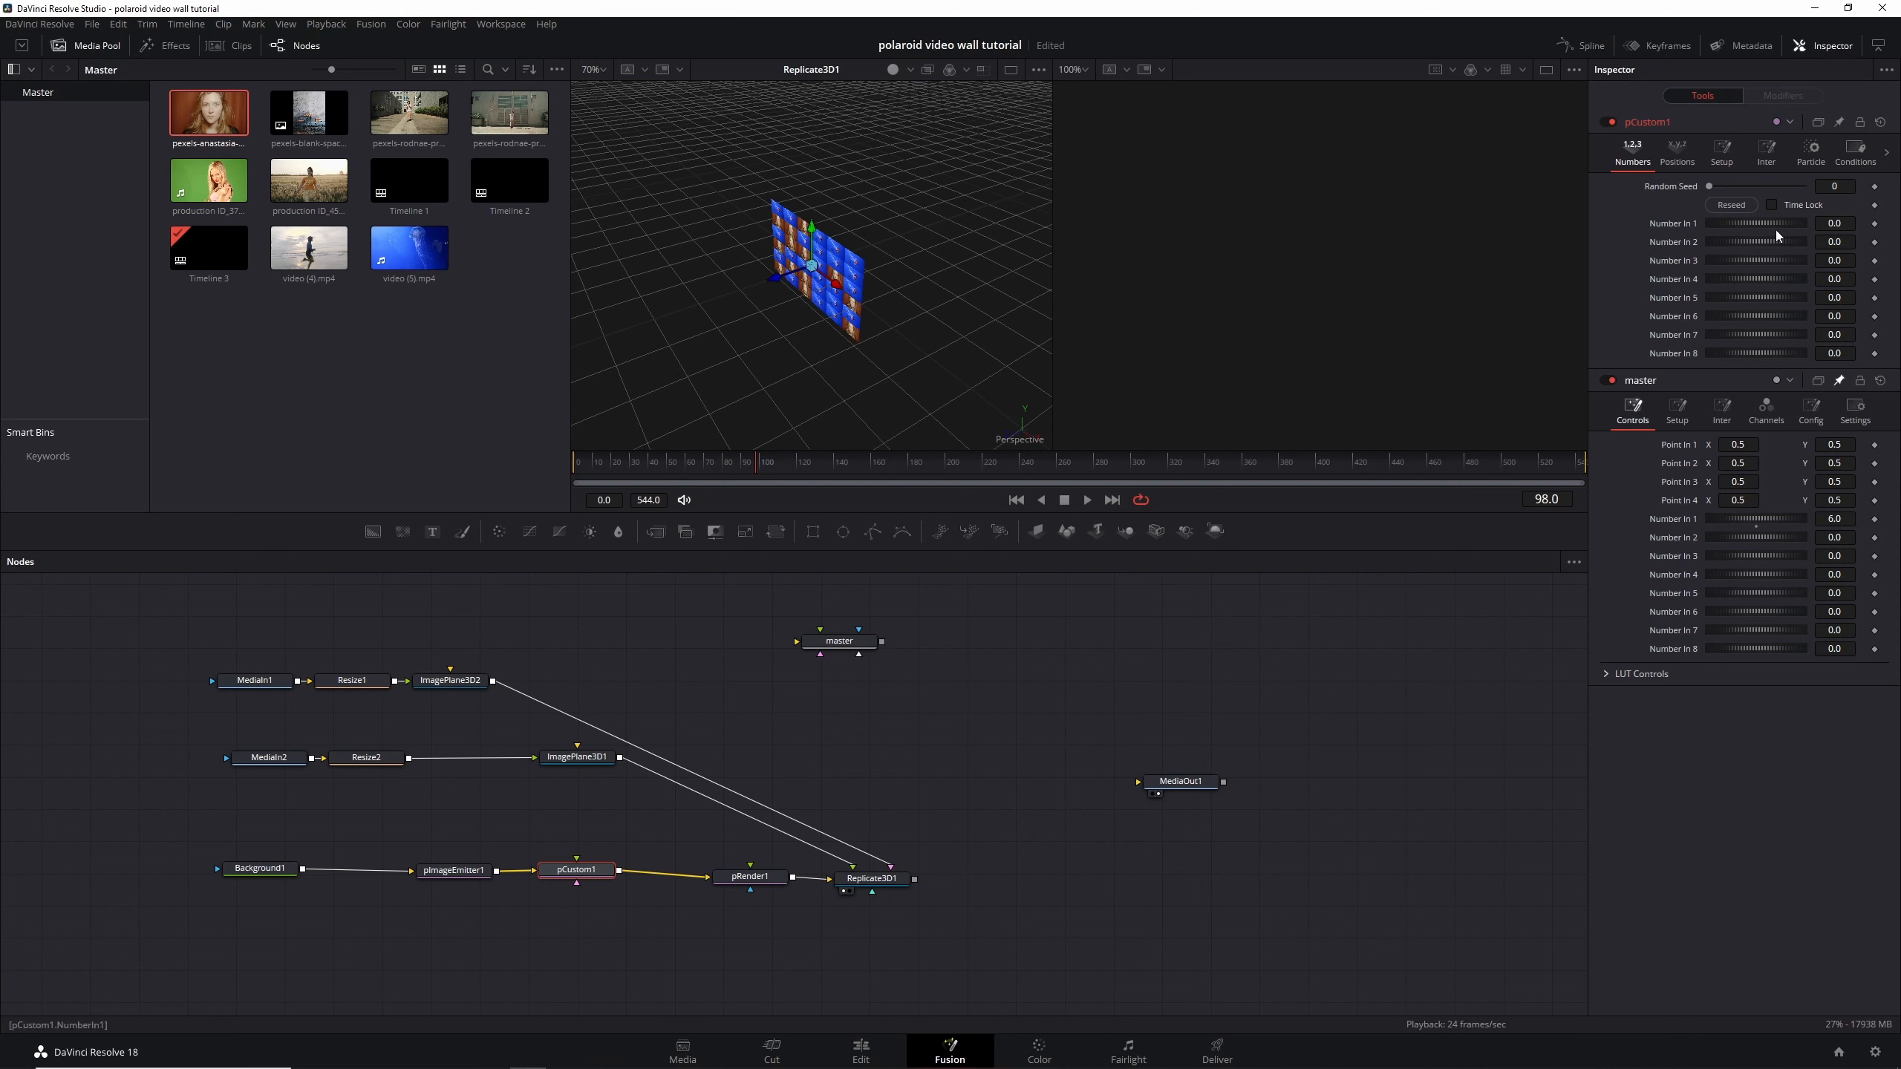
click(1833, 224)
text(2)
key(Return)
Set pCustom1's particle Position Z expression to rands(-n1,n1,id) to scatter the tiles in depth
click(1818, 158)
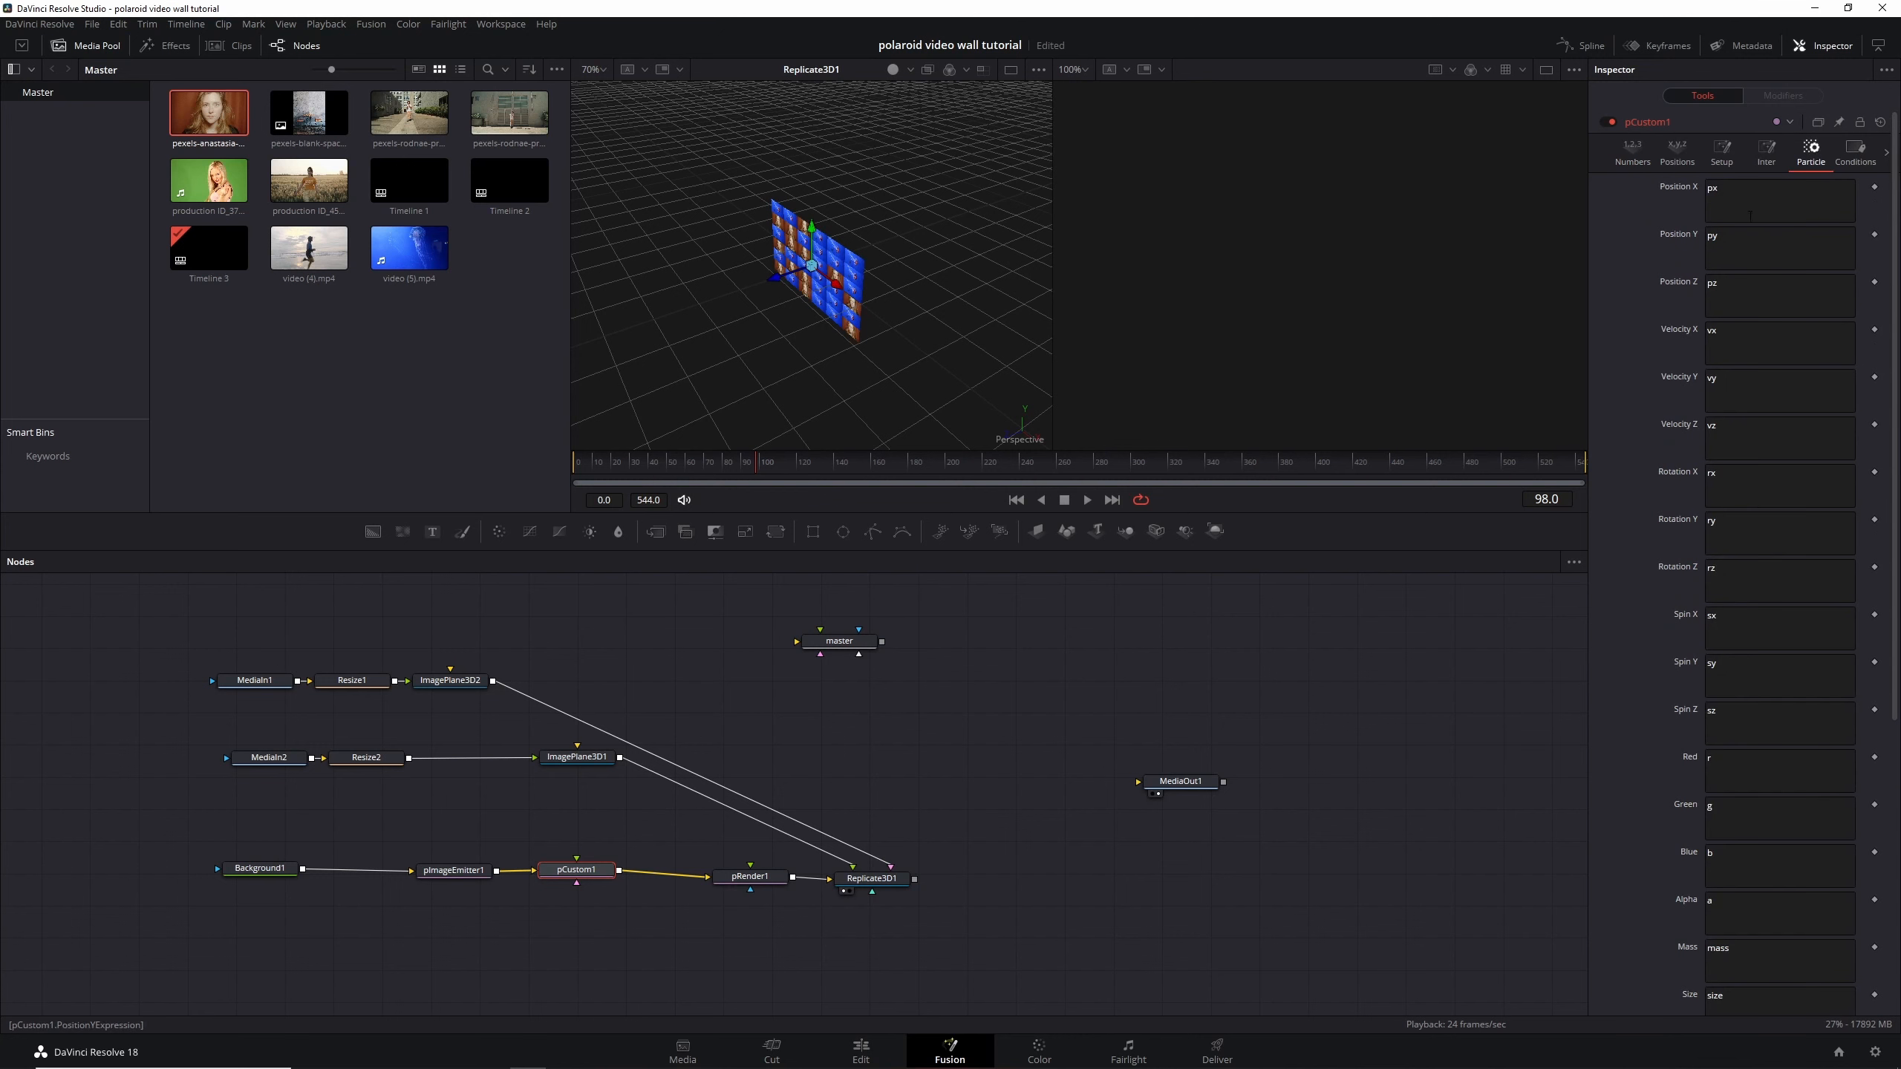
click(1749, 294)
text(rands()
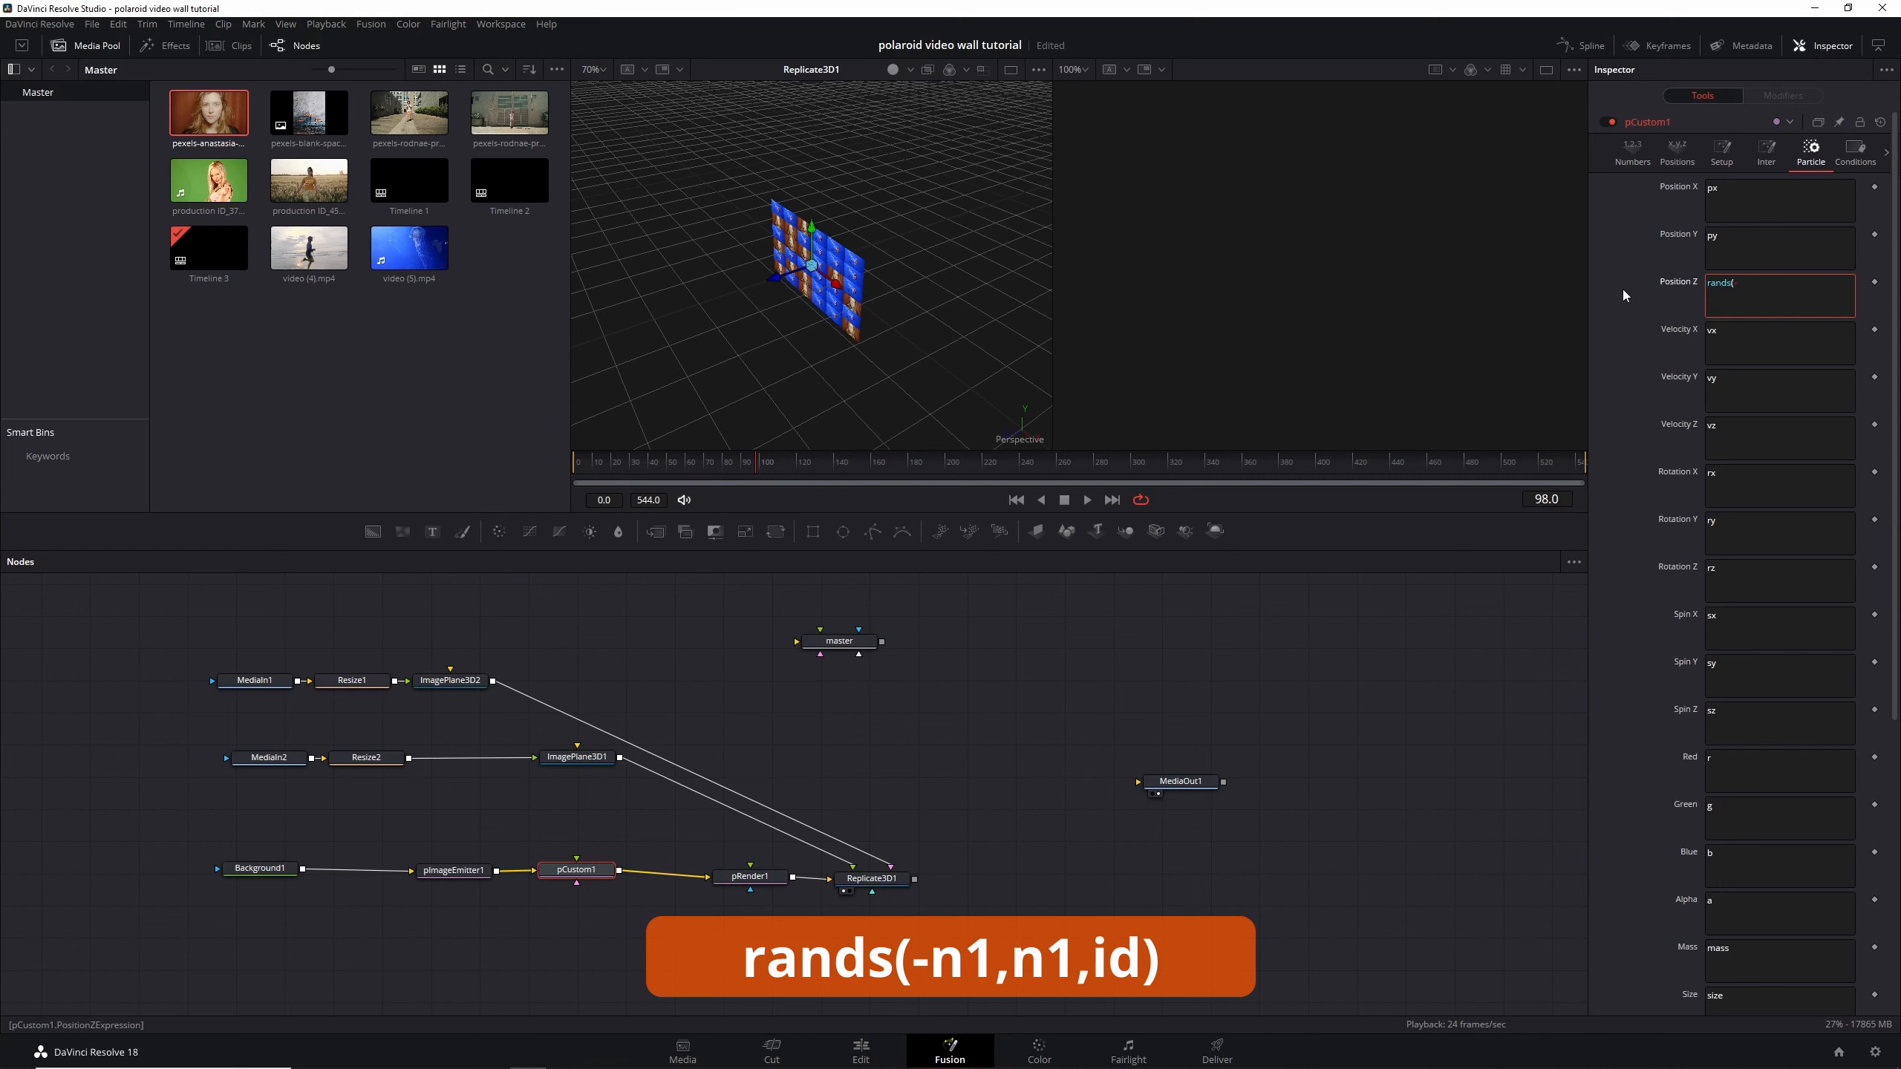
text(-n1,n1)
text(,id))
key(Return)
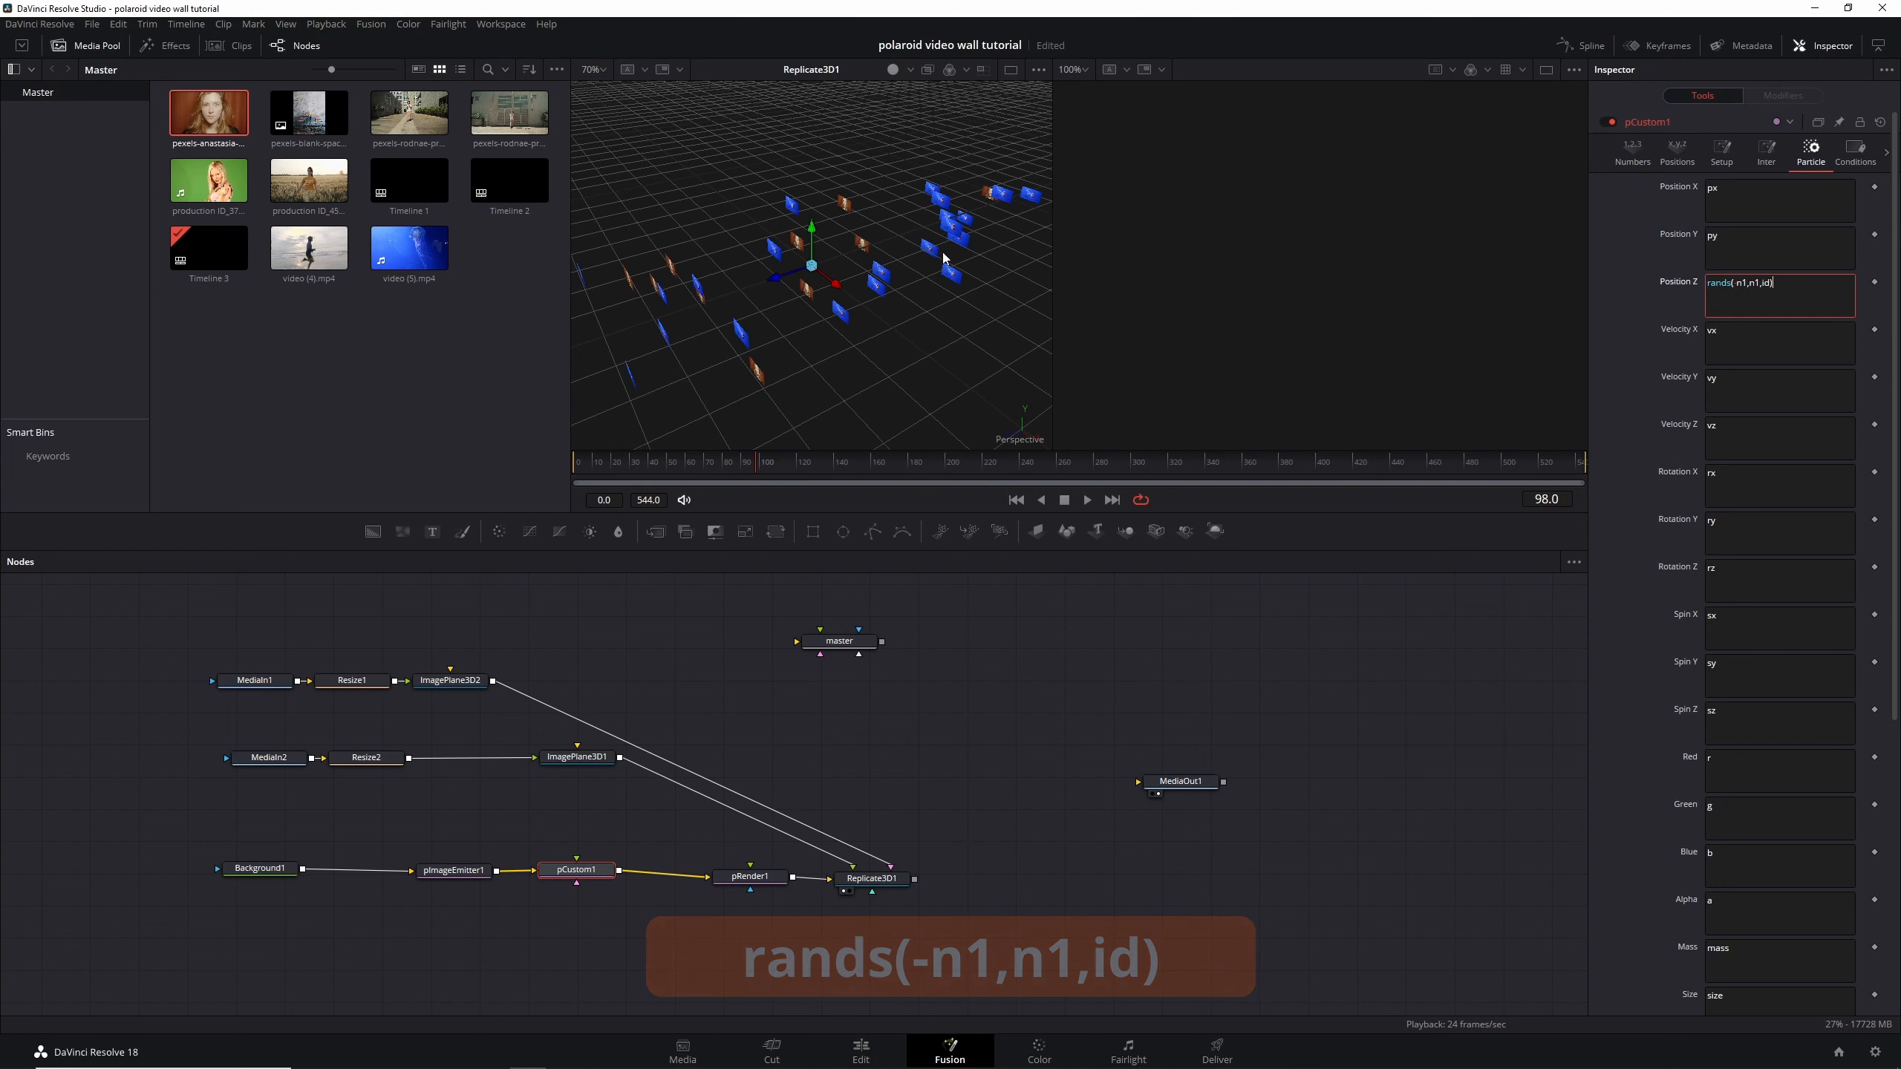
scroll(851, 315, down, 2)
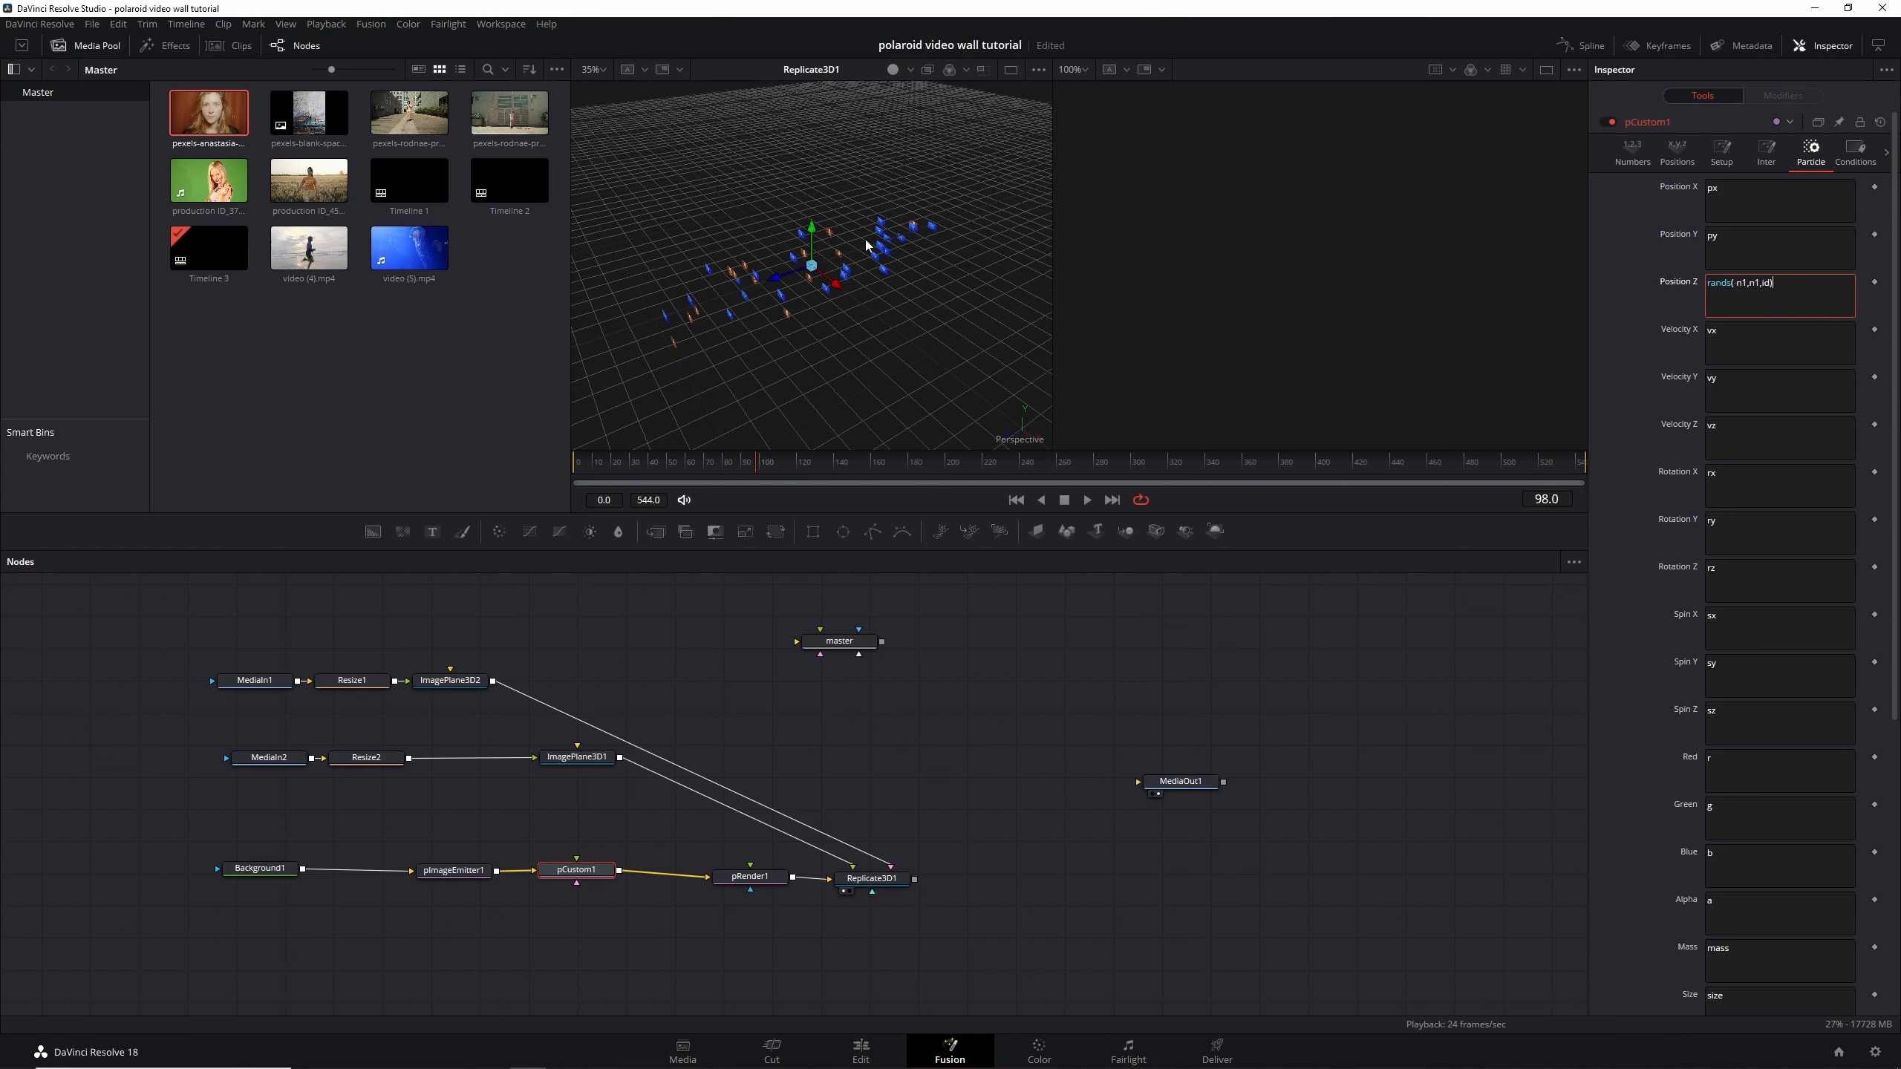
Change pCustom1's particle Position Z expression to n2*rands(-n1,n1,id) so Number In 2 scales the depth scatter
click(858, 314)
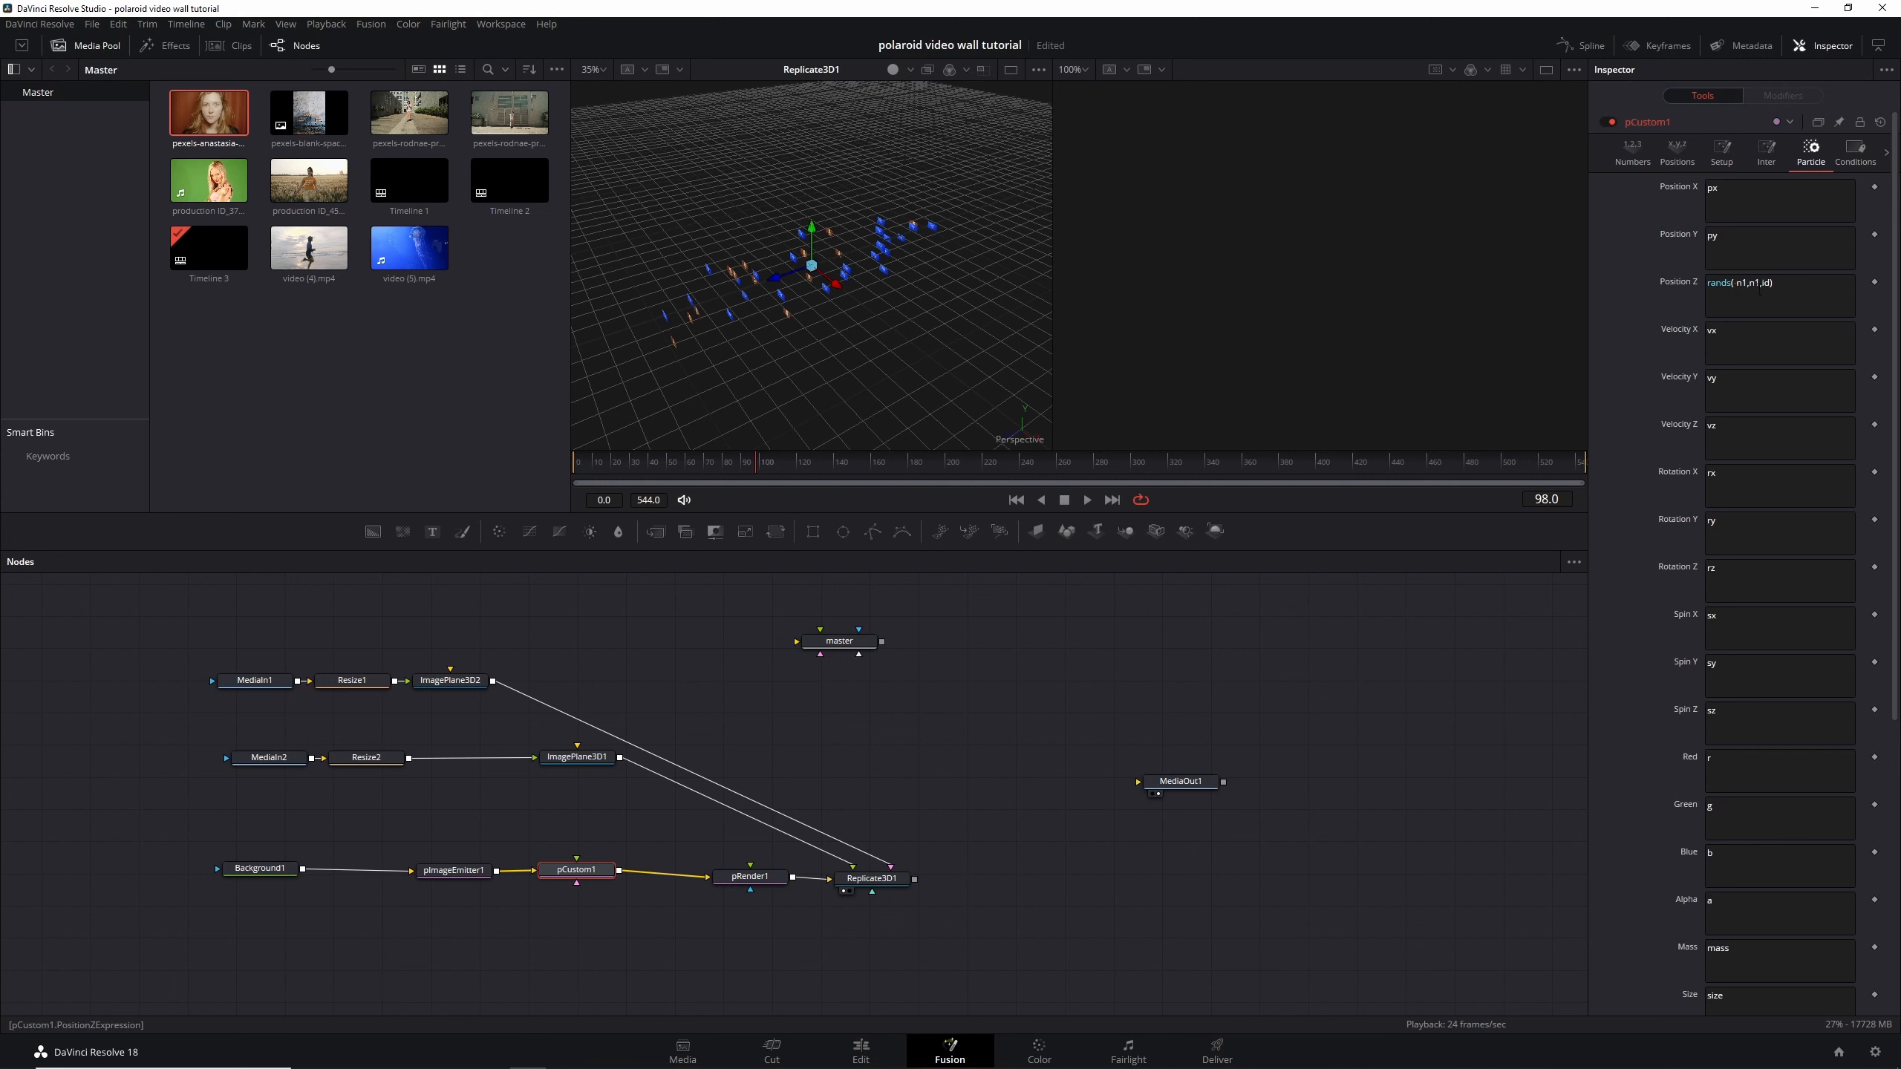
click(1632, 154)
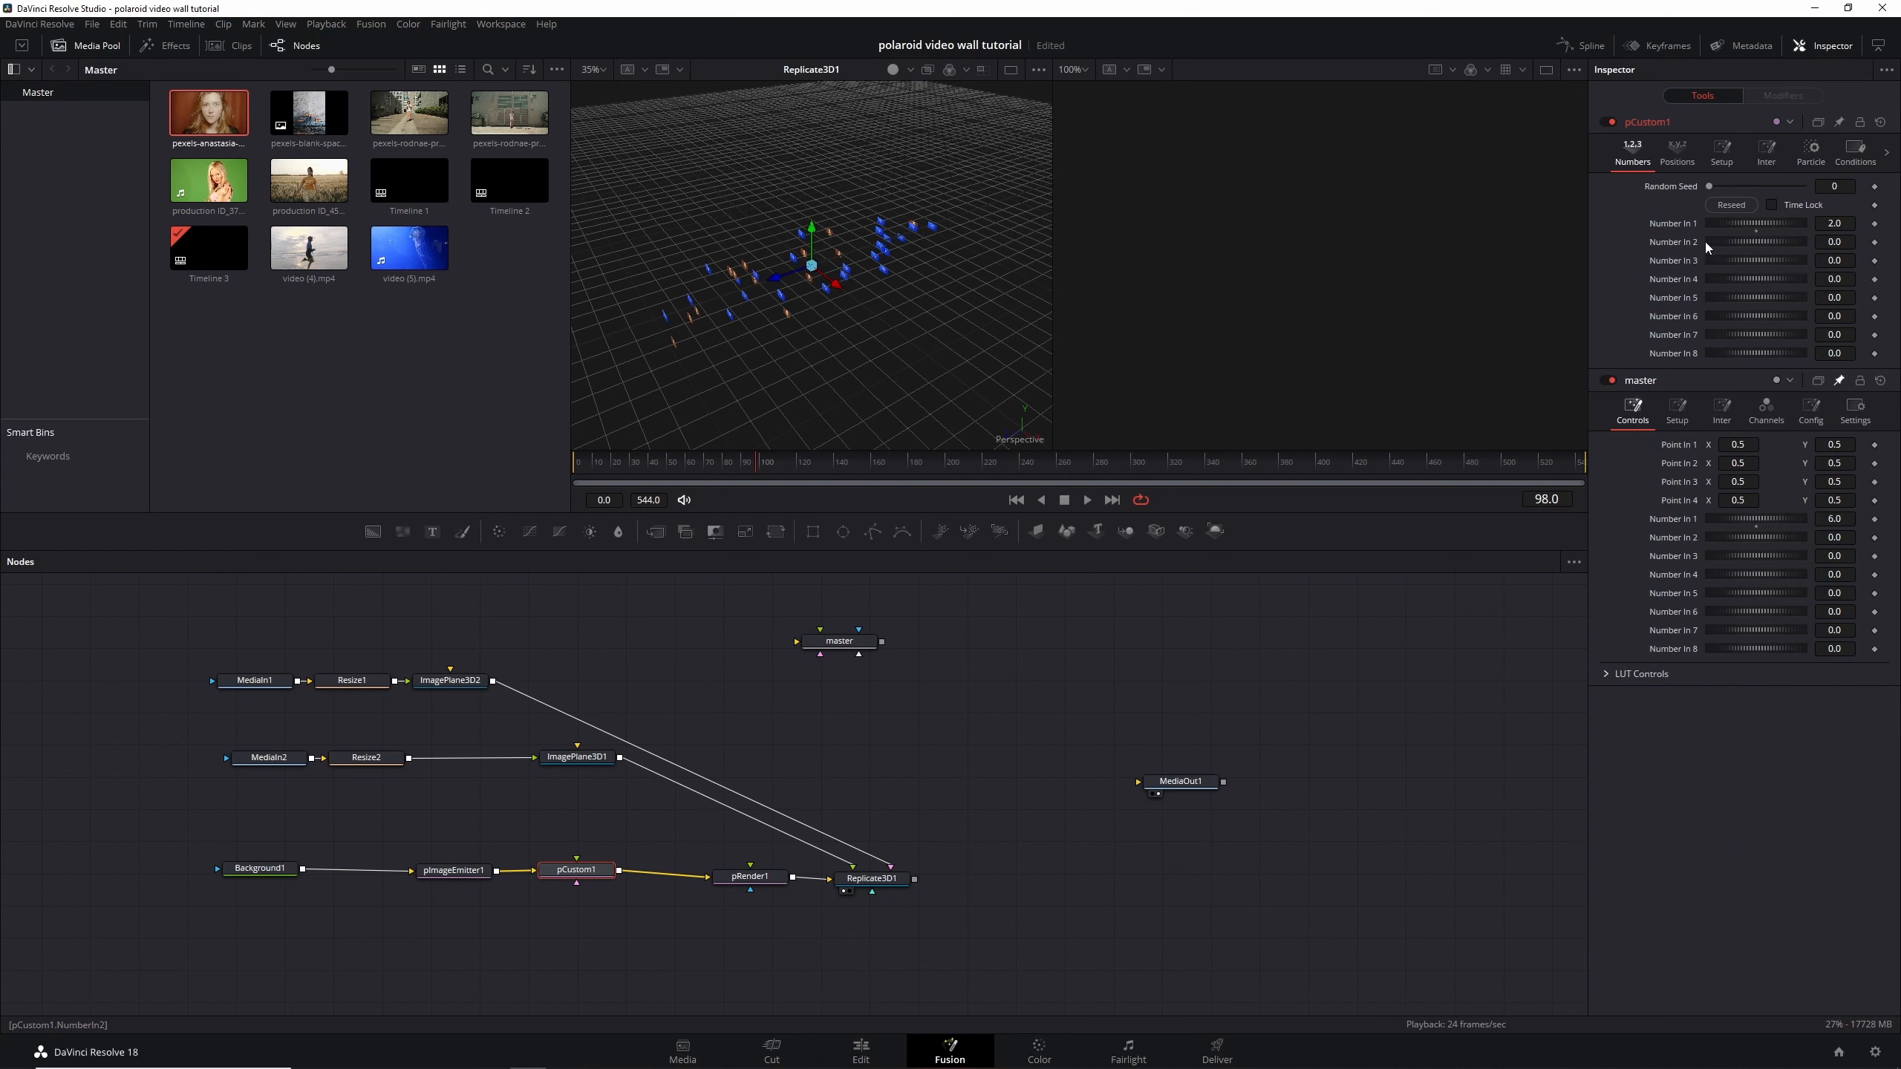
click(1811, 152)
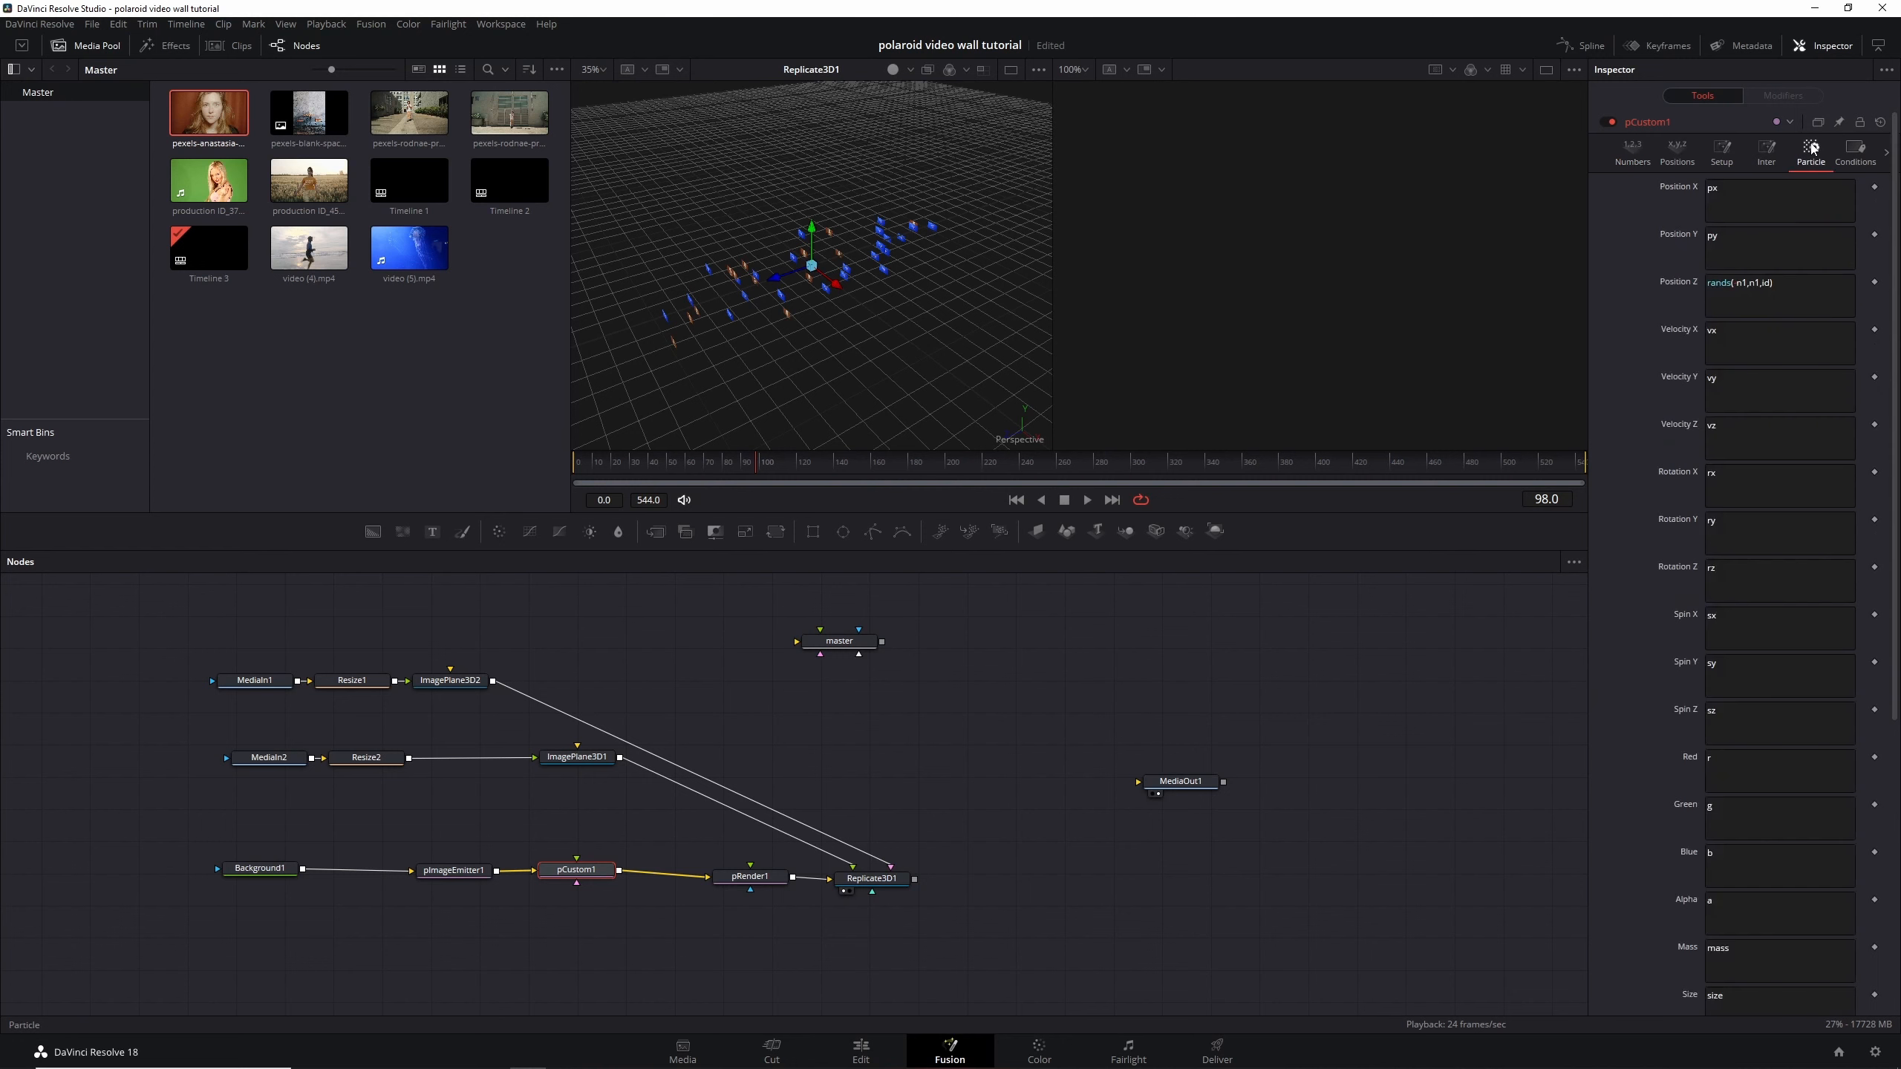
click(1708, 284)
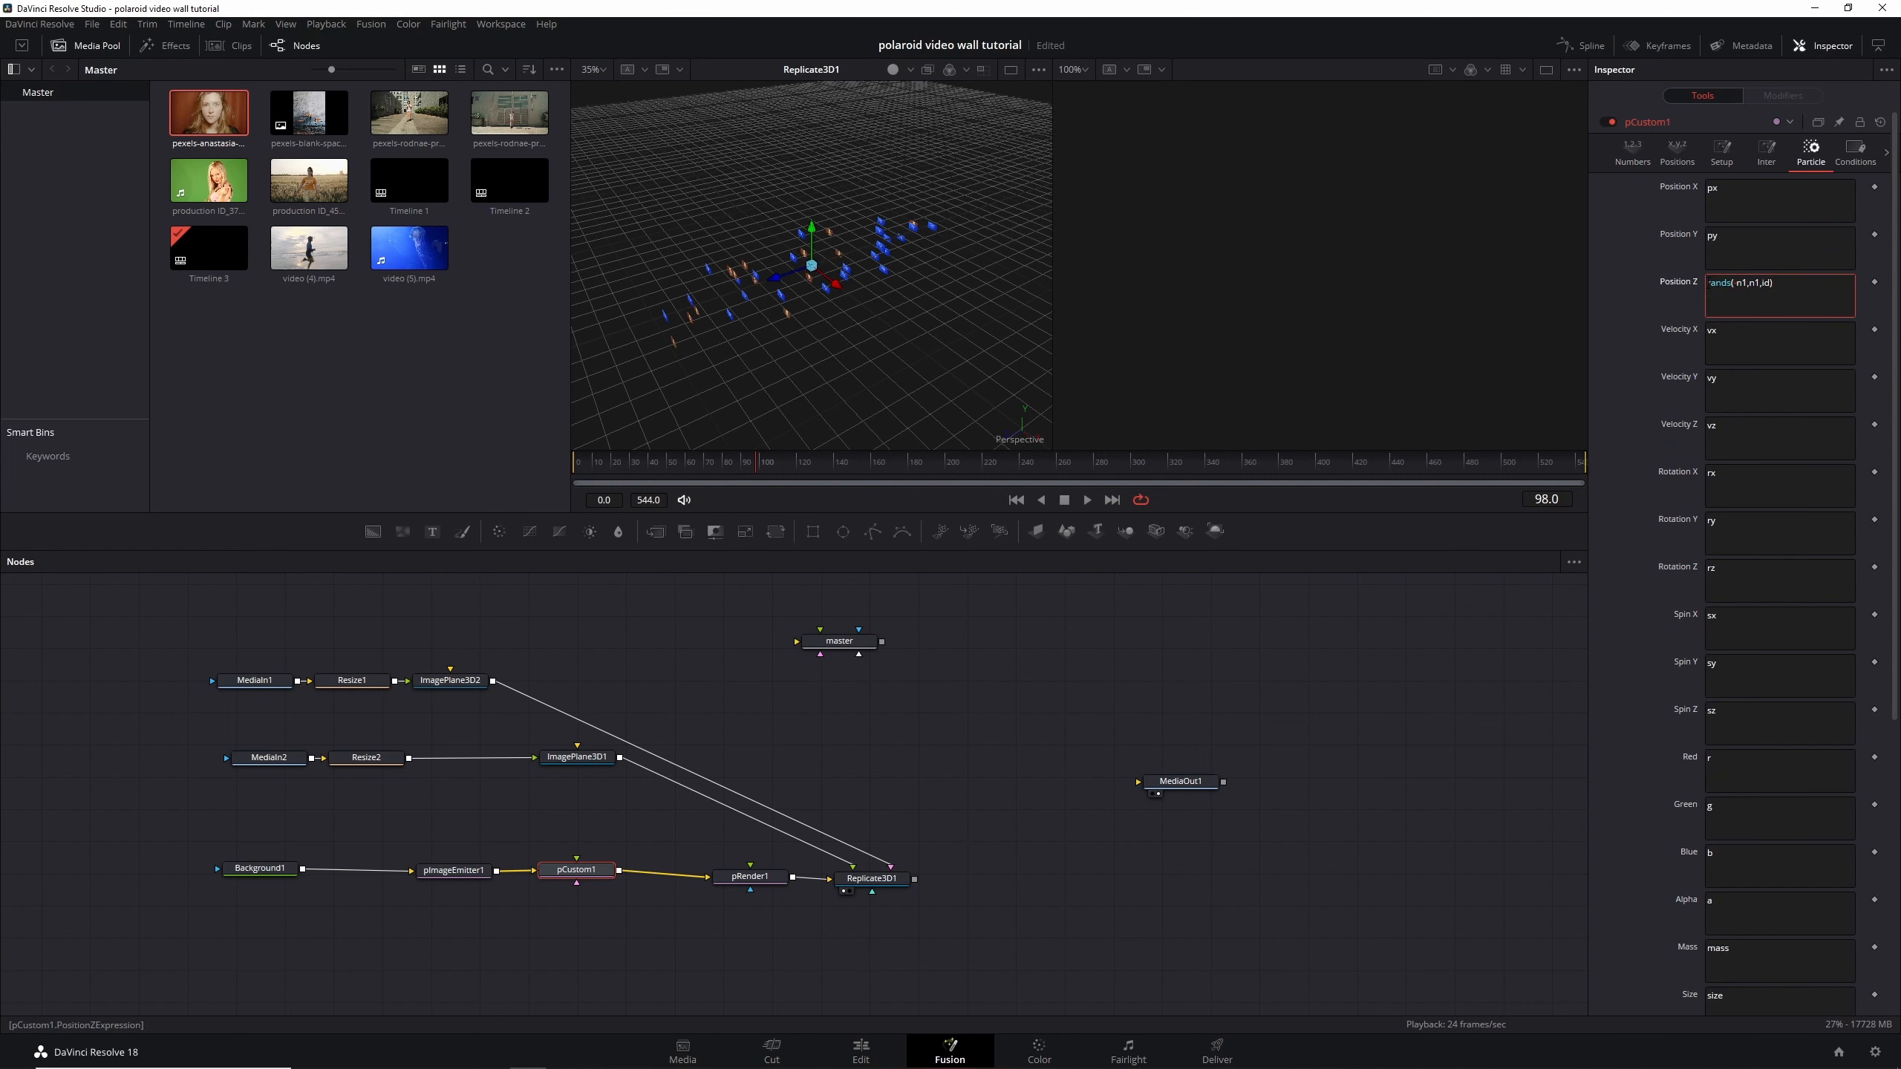
text(n2*)
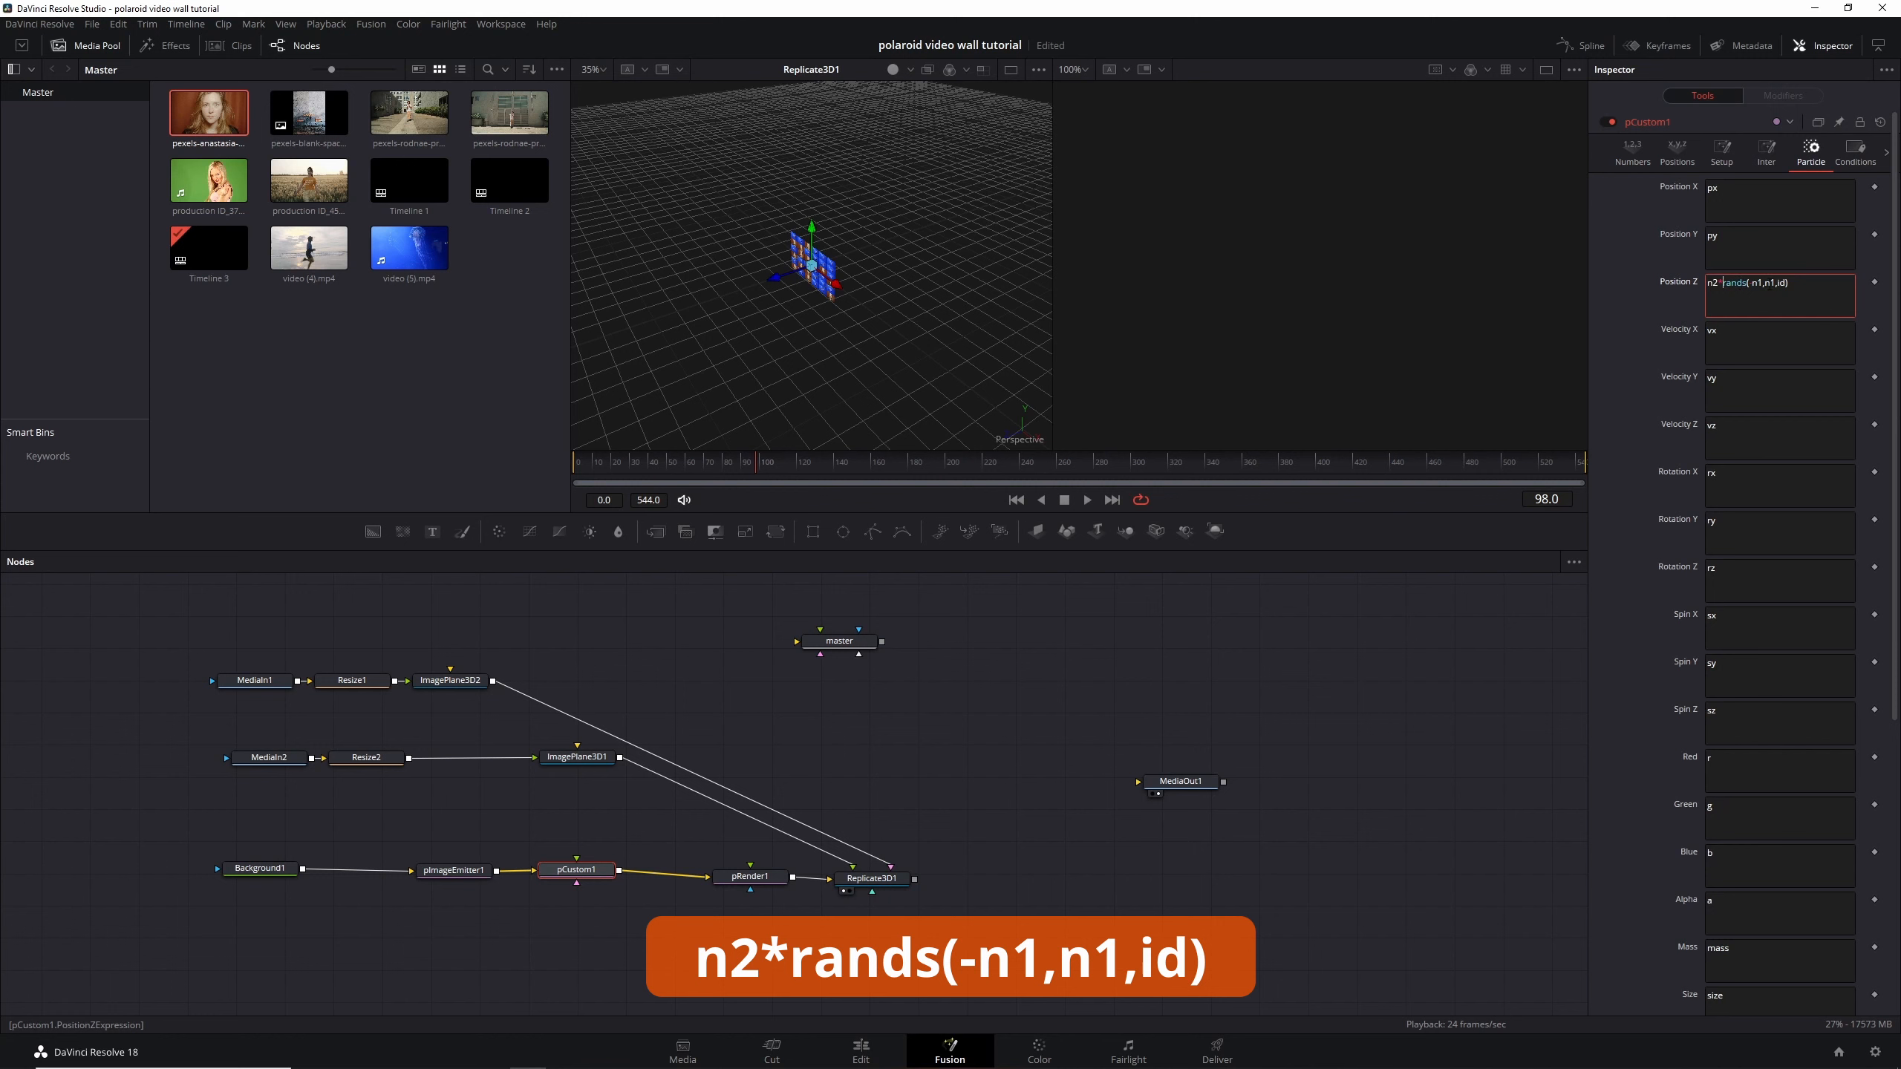
key(Tab)
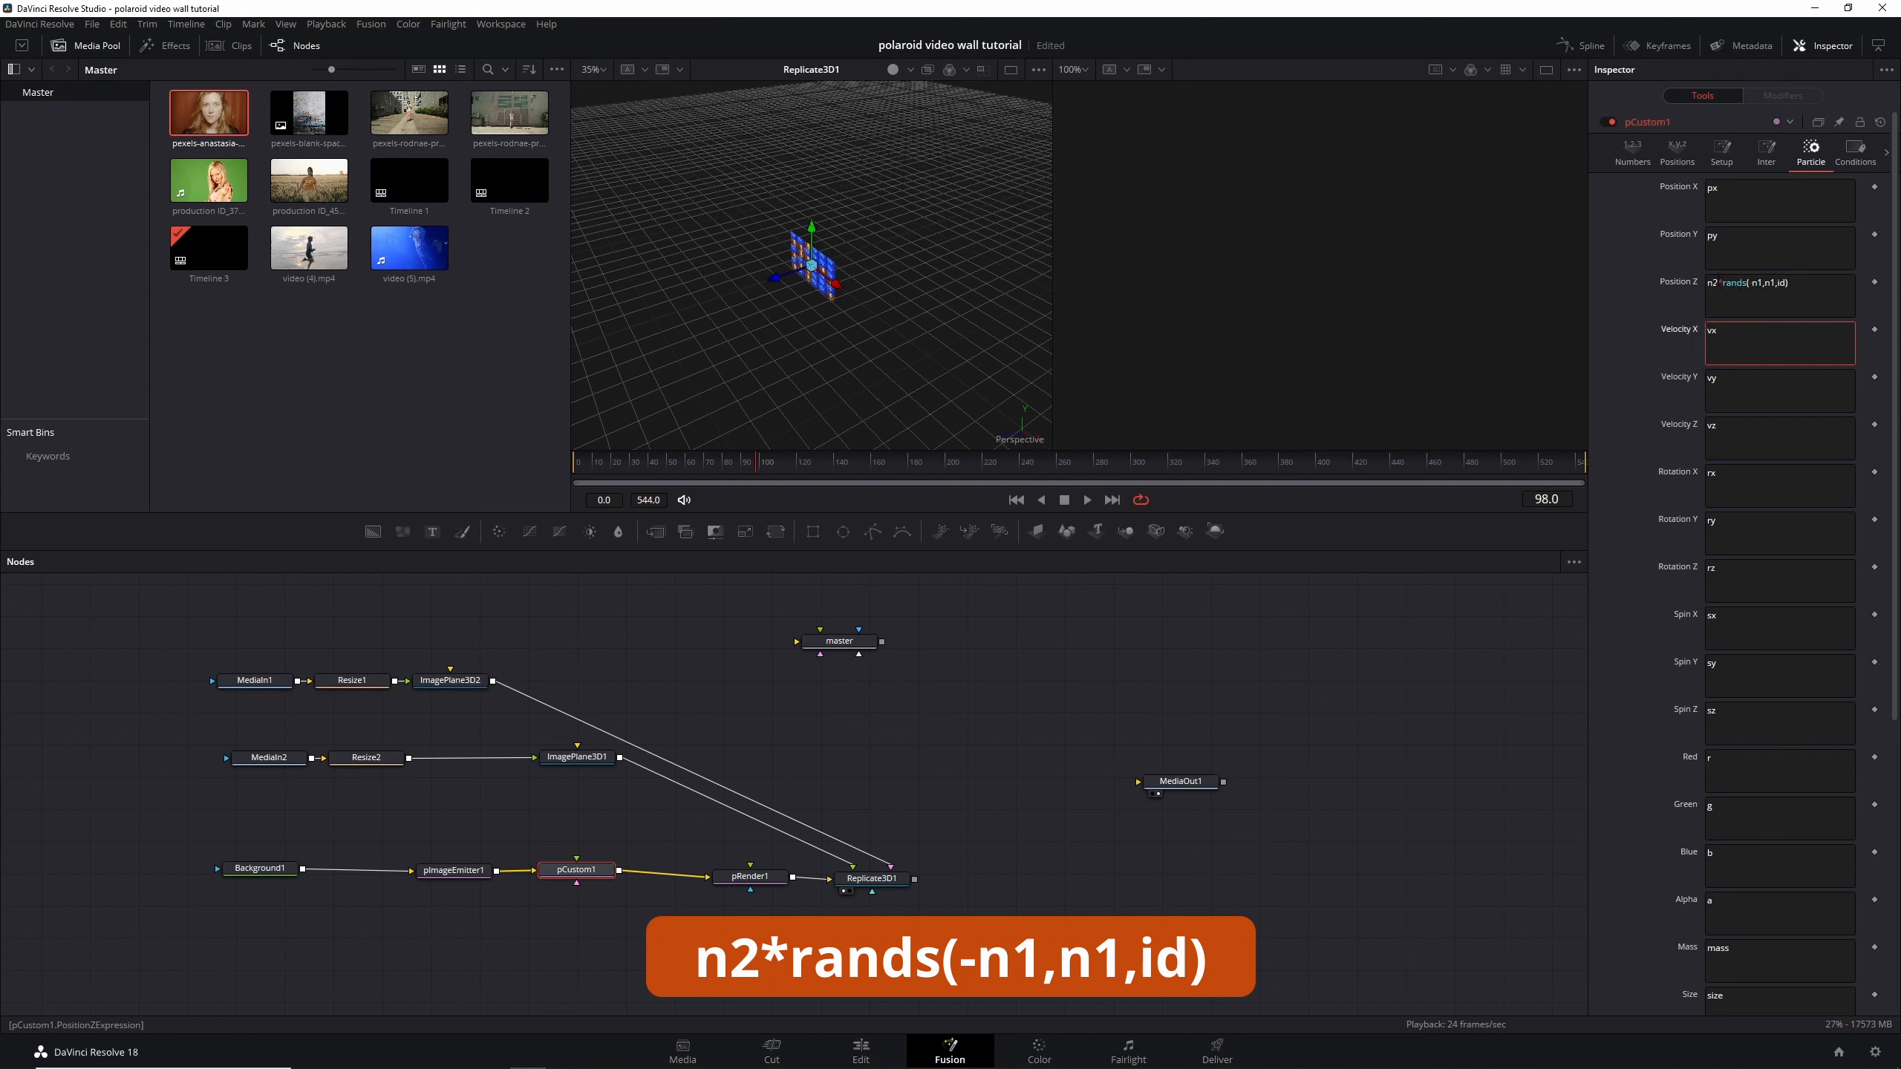
click(1719, 282)
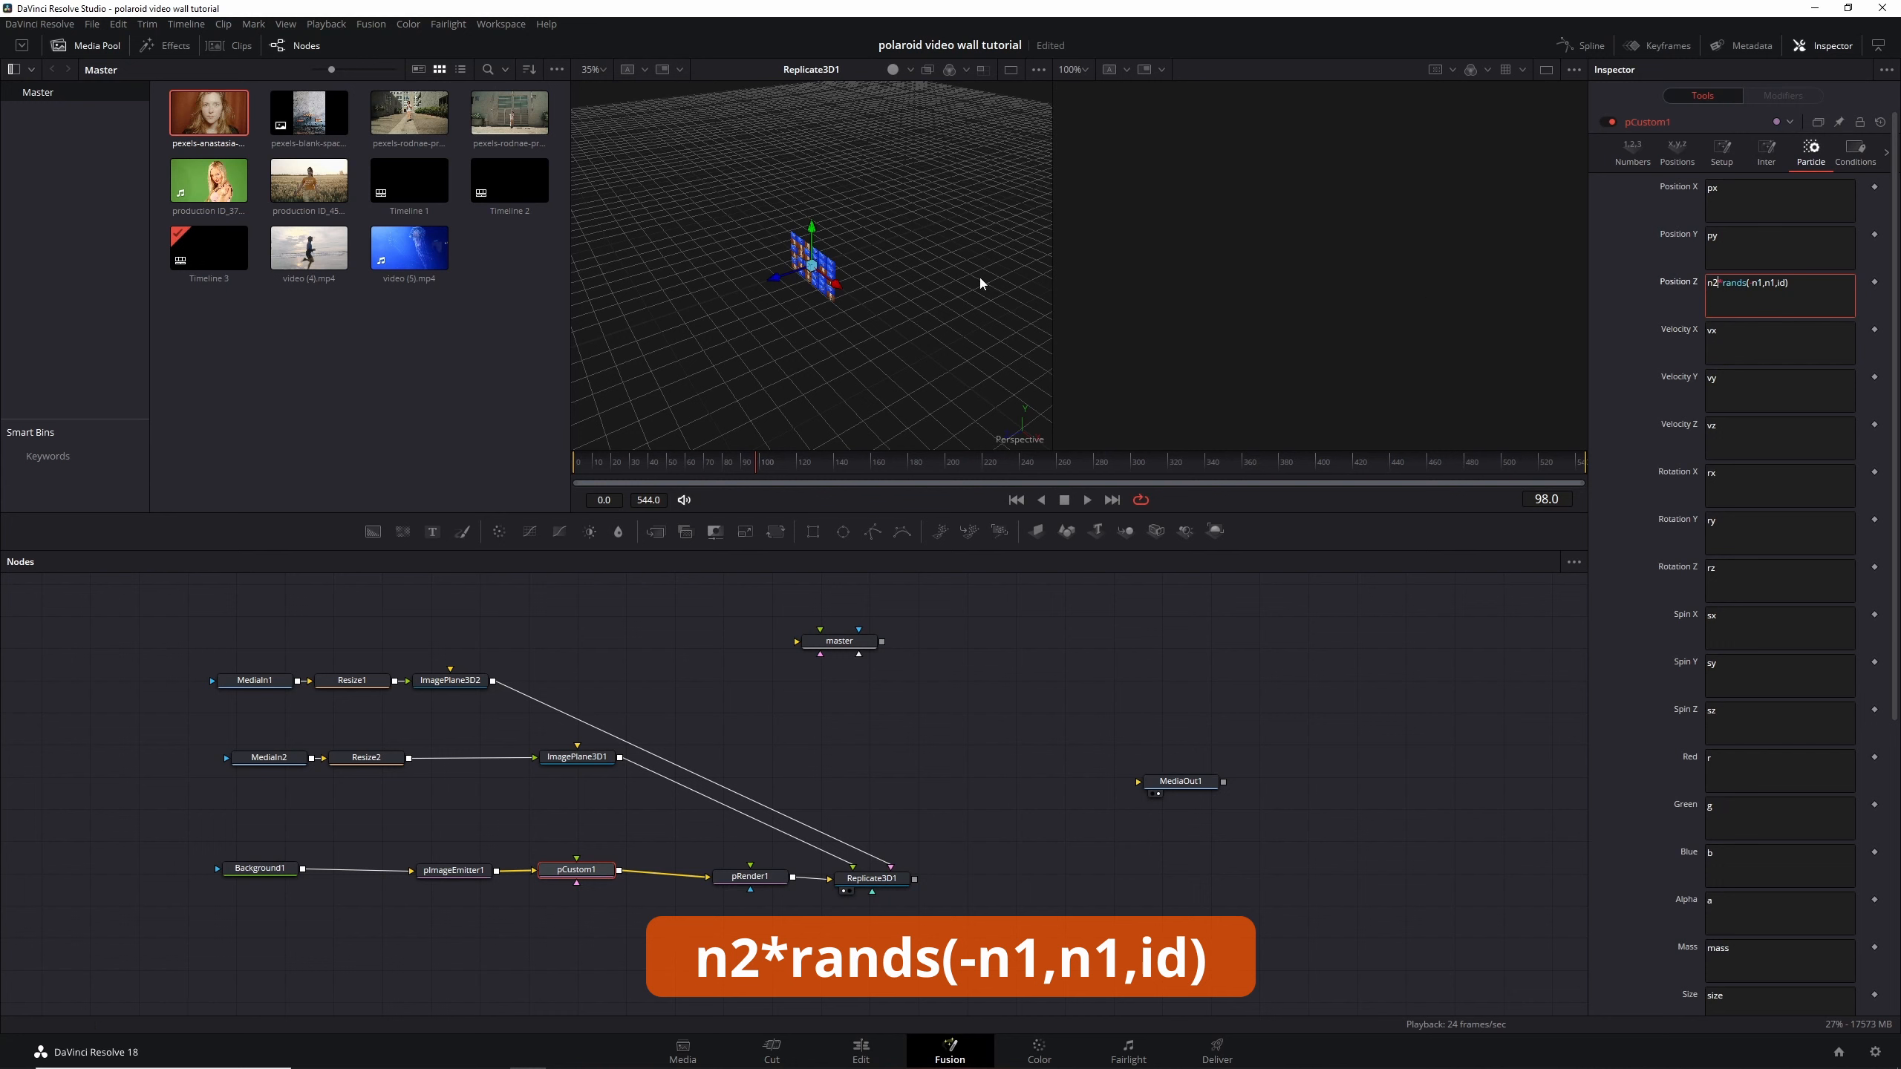
Try pCustom1's Number In 2 at 0.63 to preview the scatter strength, and reset it to its default
scroll(843, 290, up, 2)
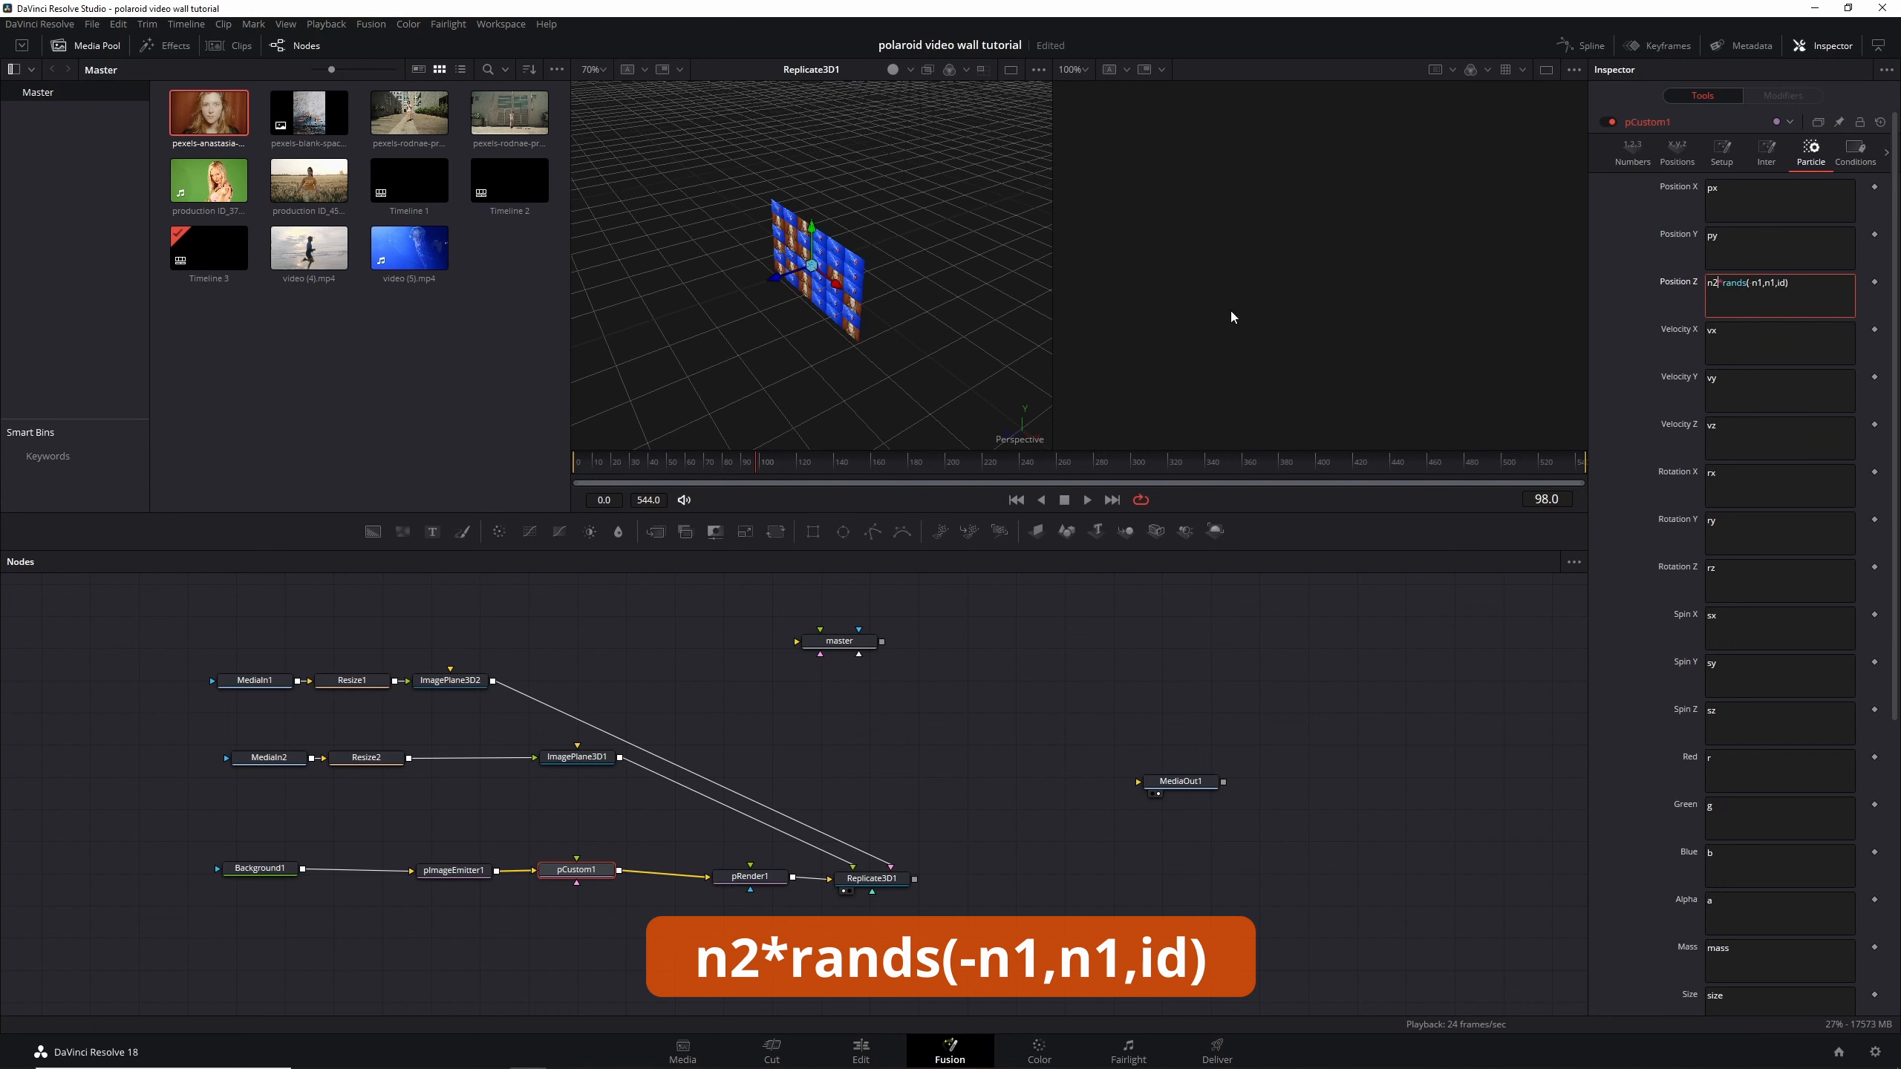
click(1643, 150)
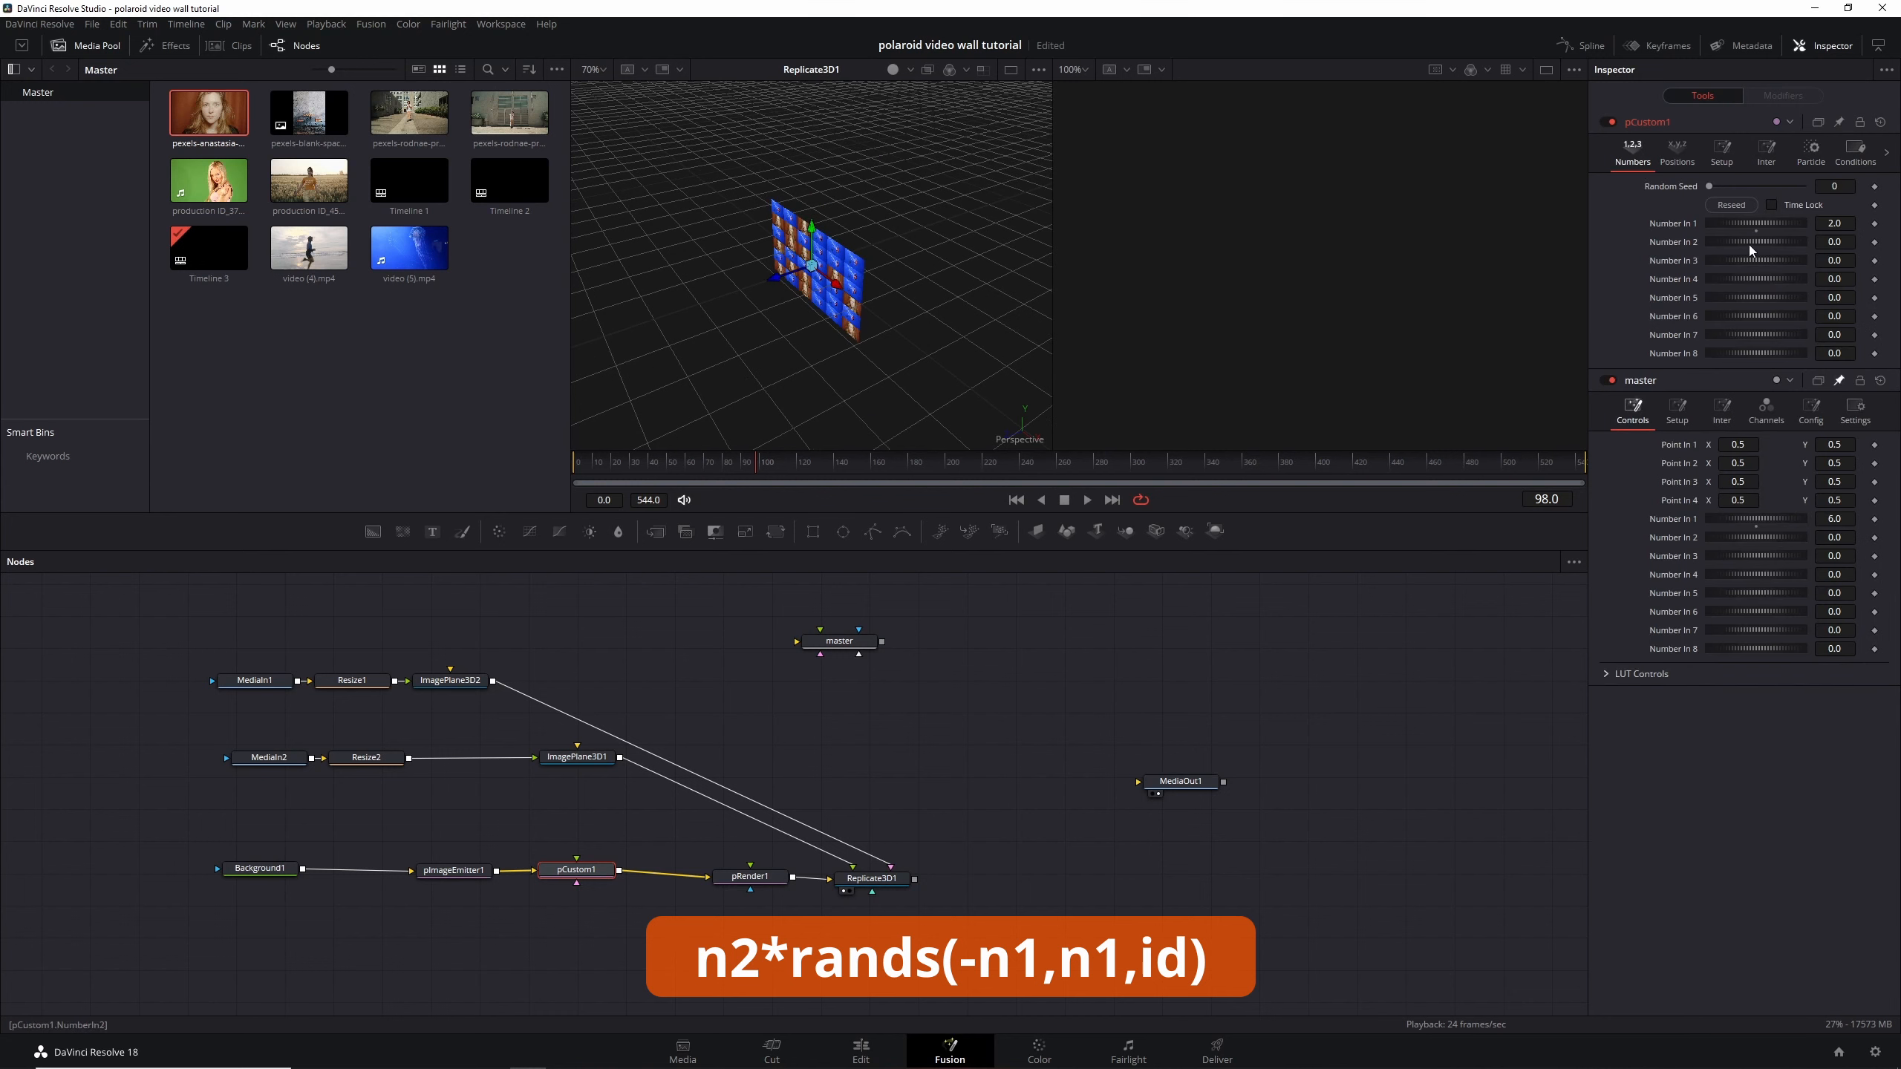
drag(1740, 243, 1804, 244)
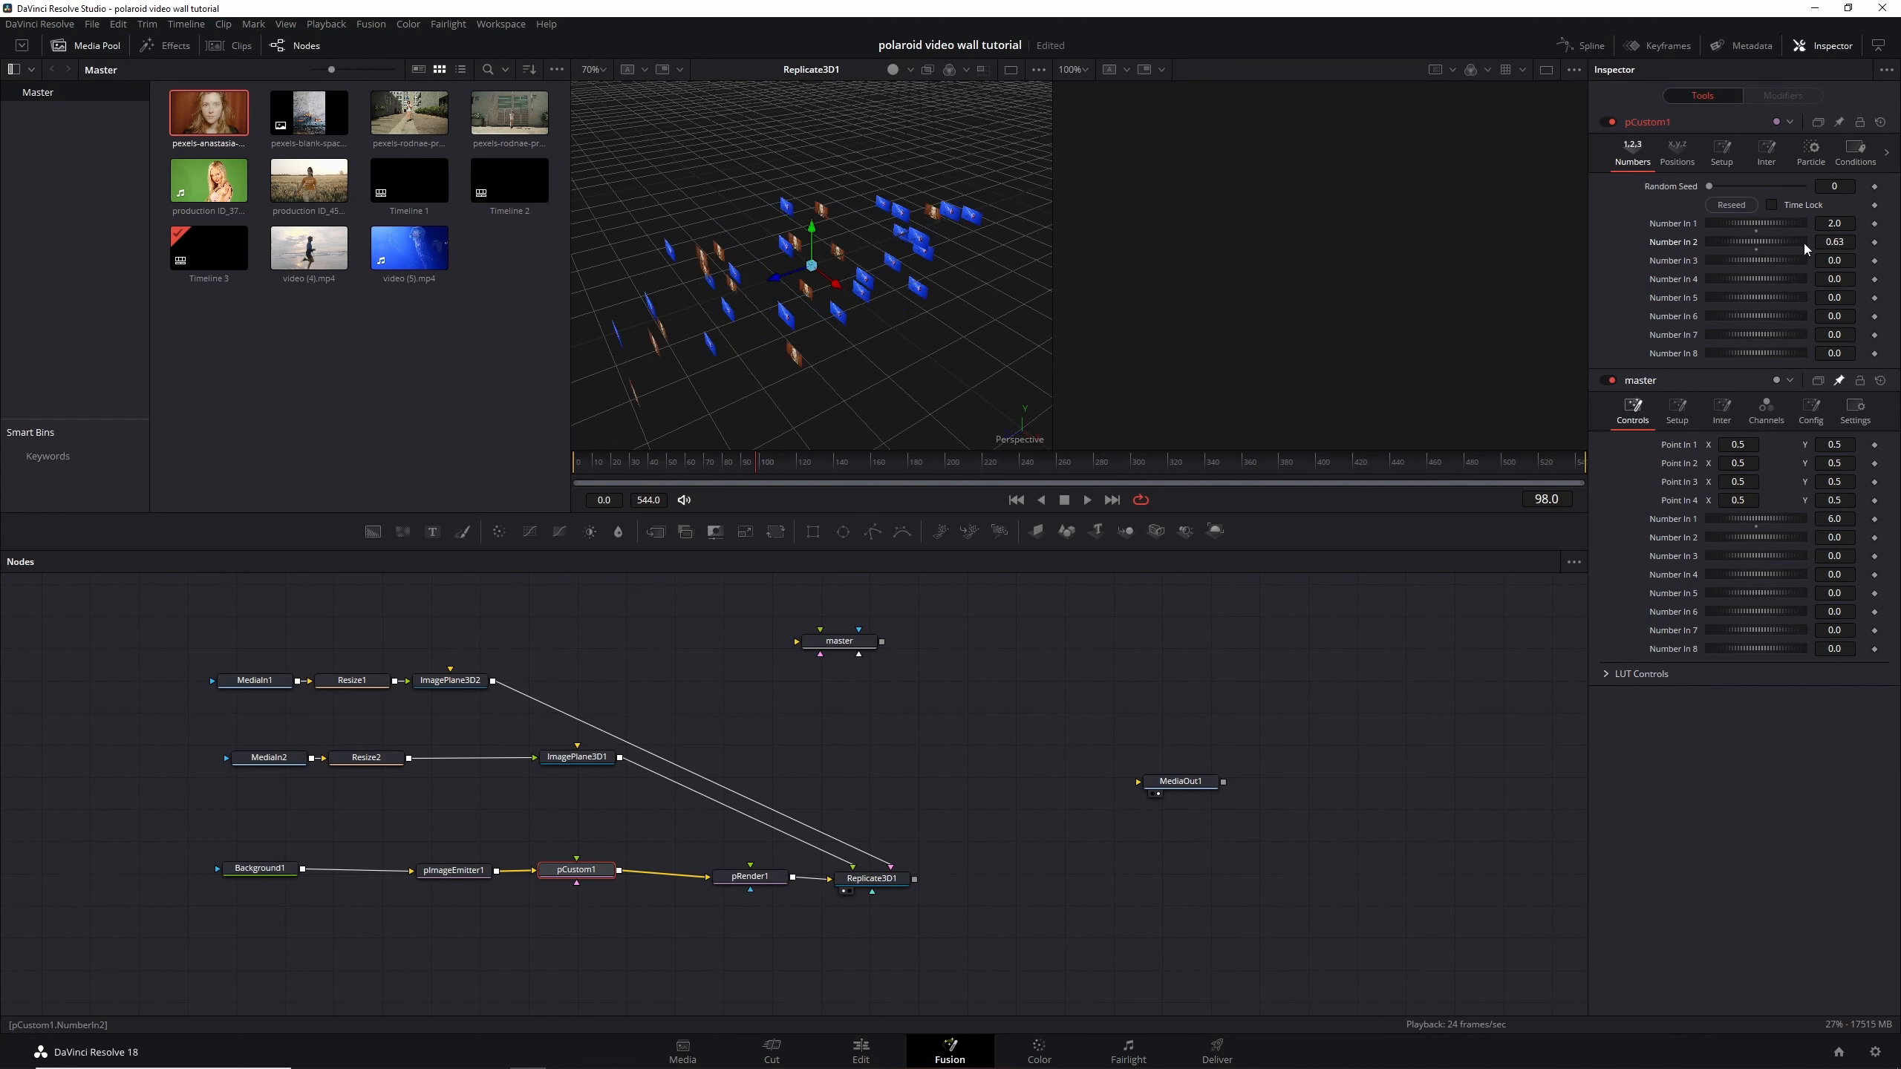
double_click(1754, 247)
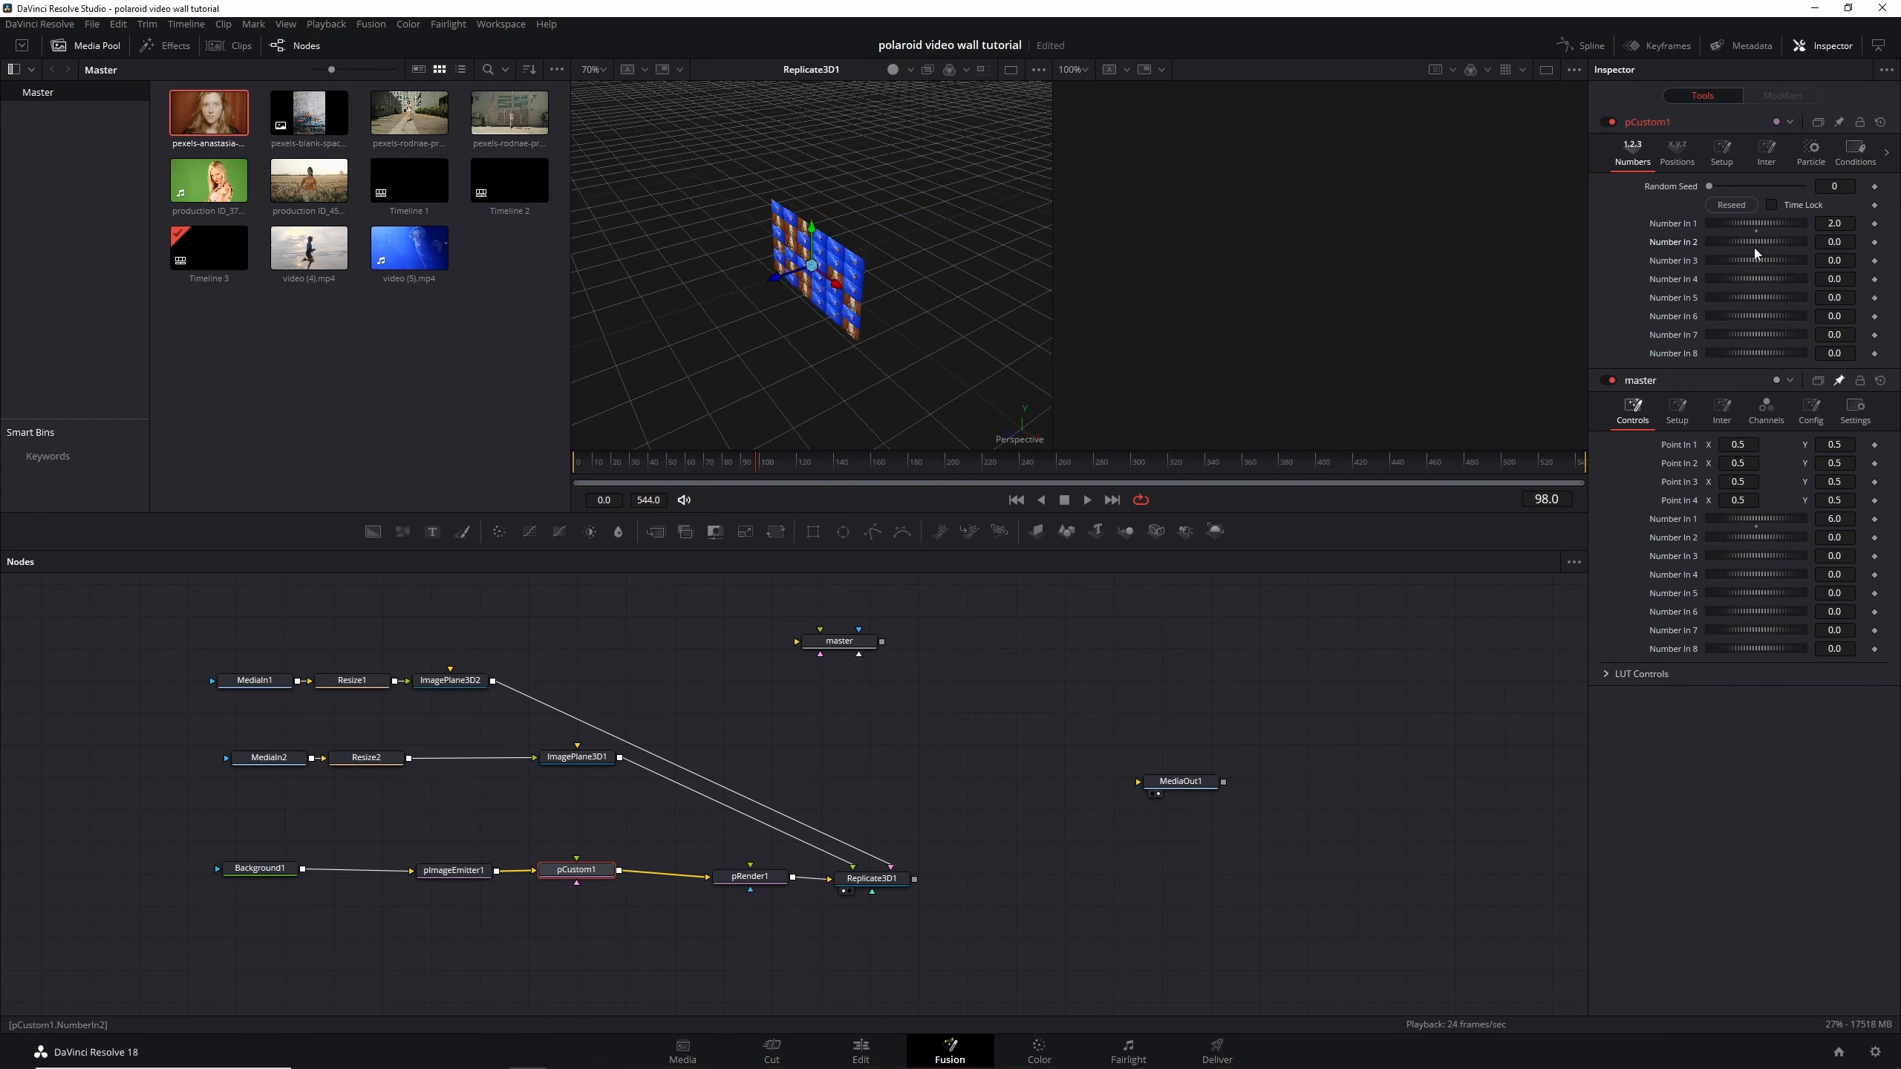
Modify pCustom1's Number In 2 with Anim Curves and set the modifier's source to Custom
right_click(1683, 244)
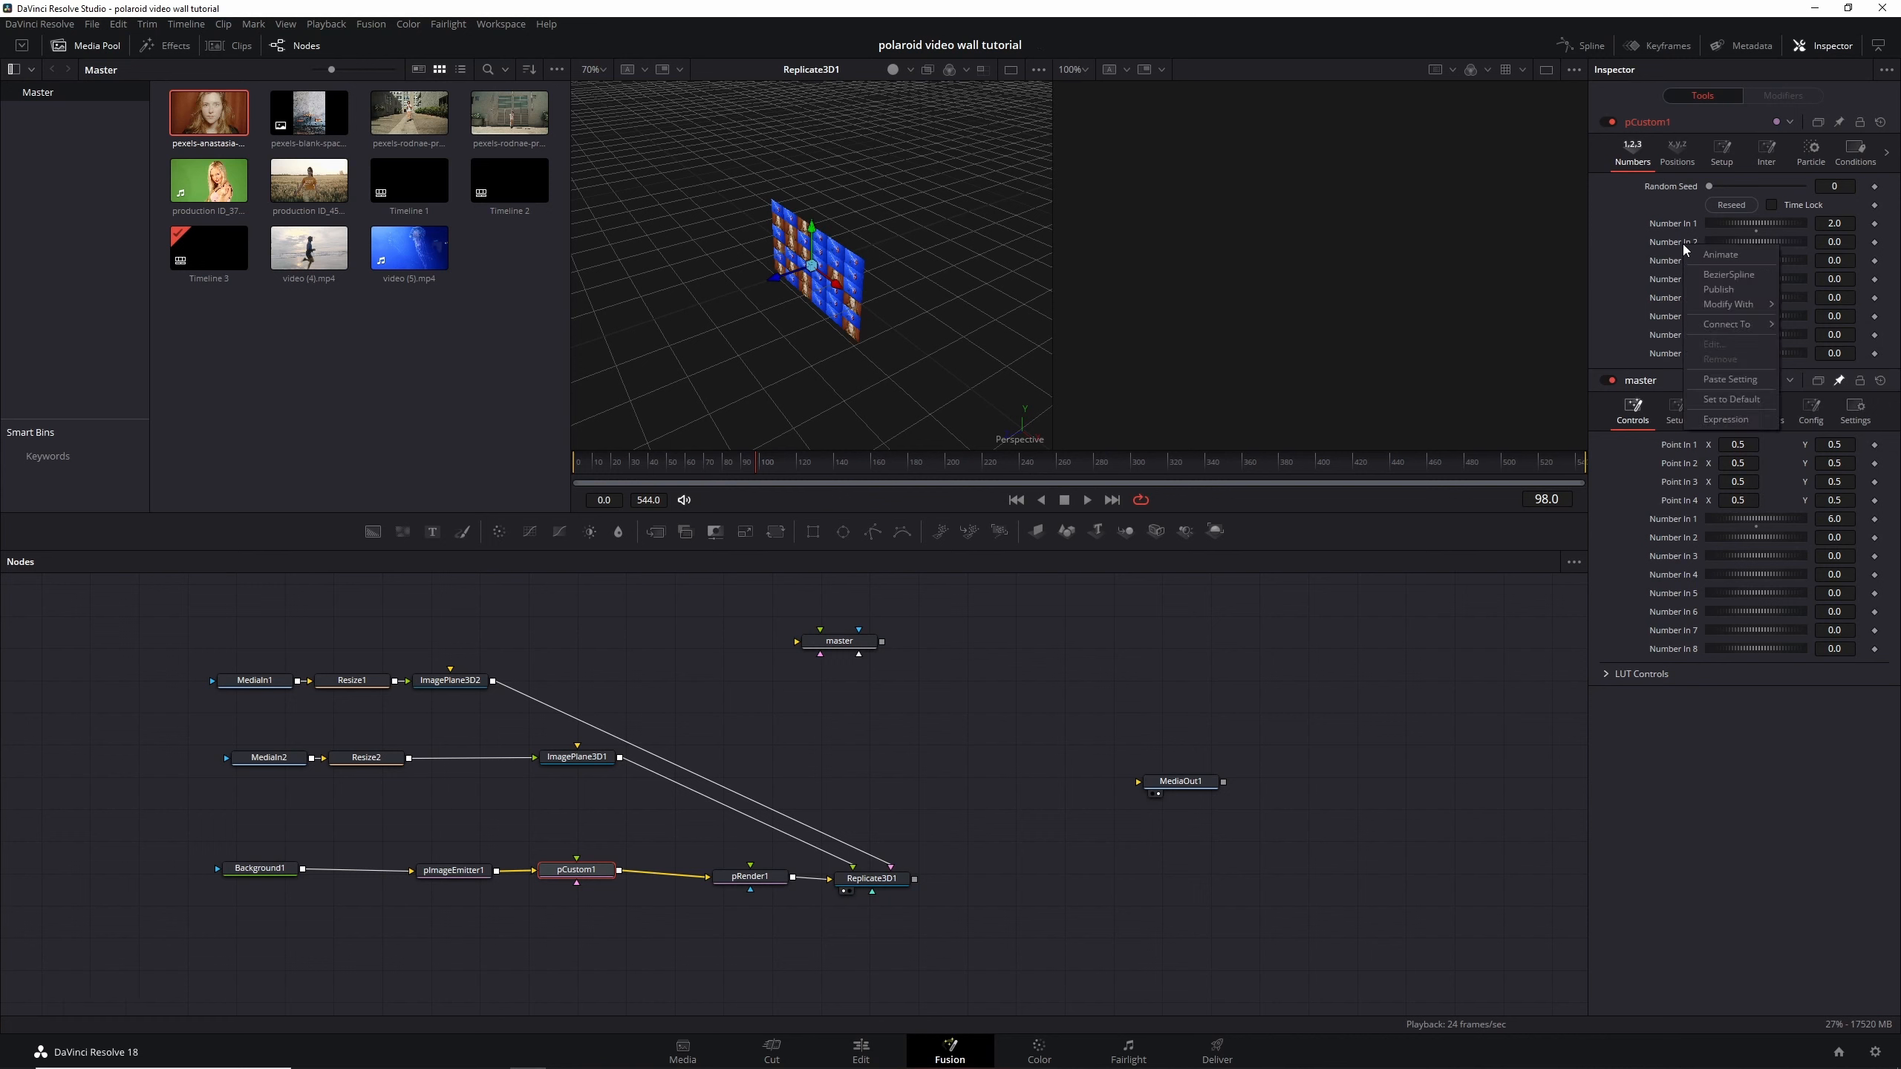
mouse_move(1739, 306)
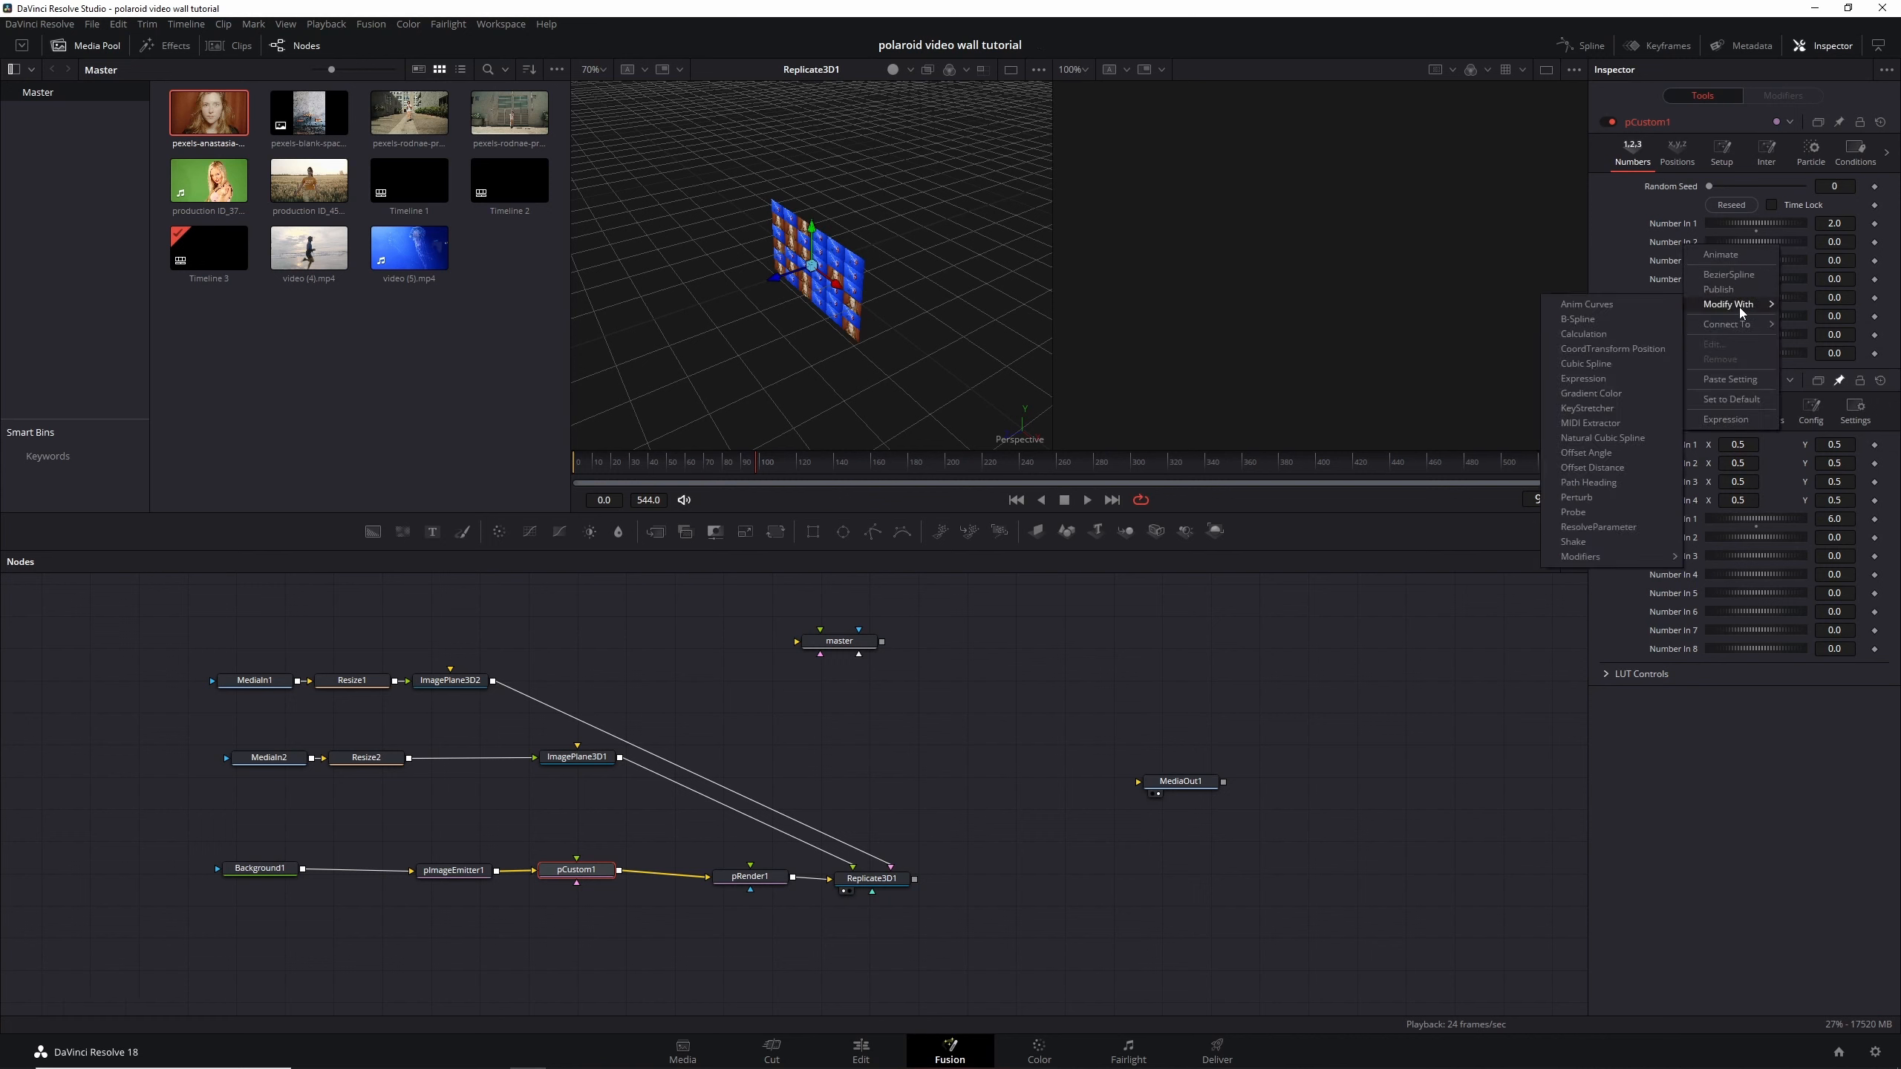
click(1635, 306)
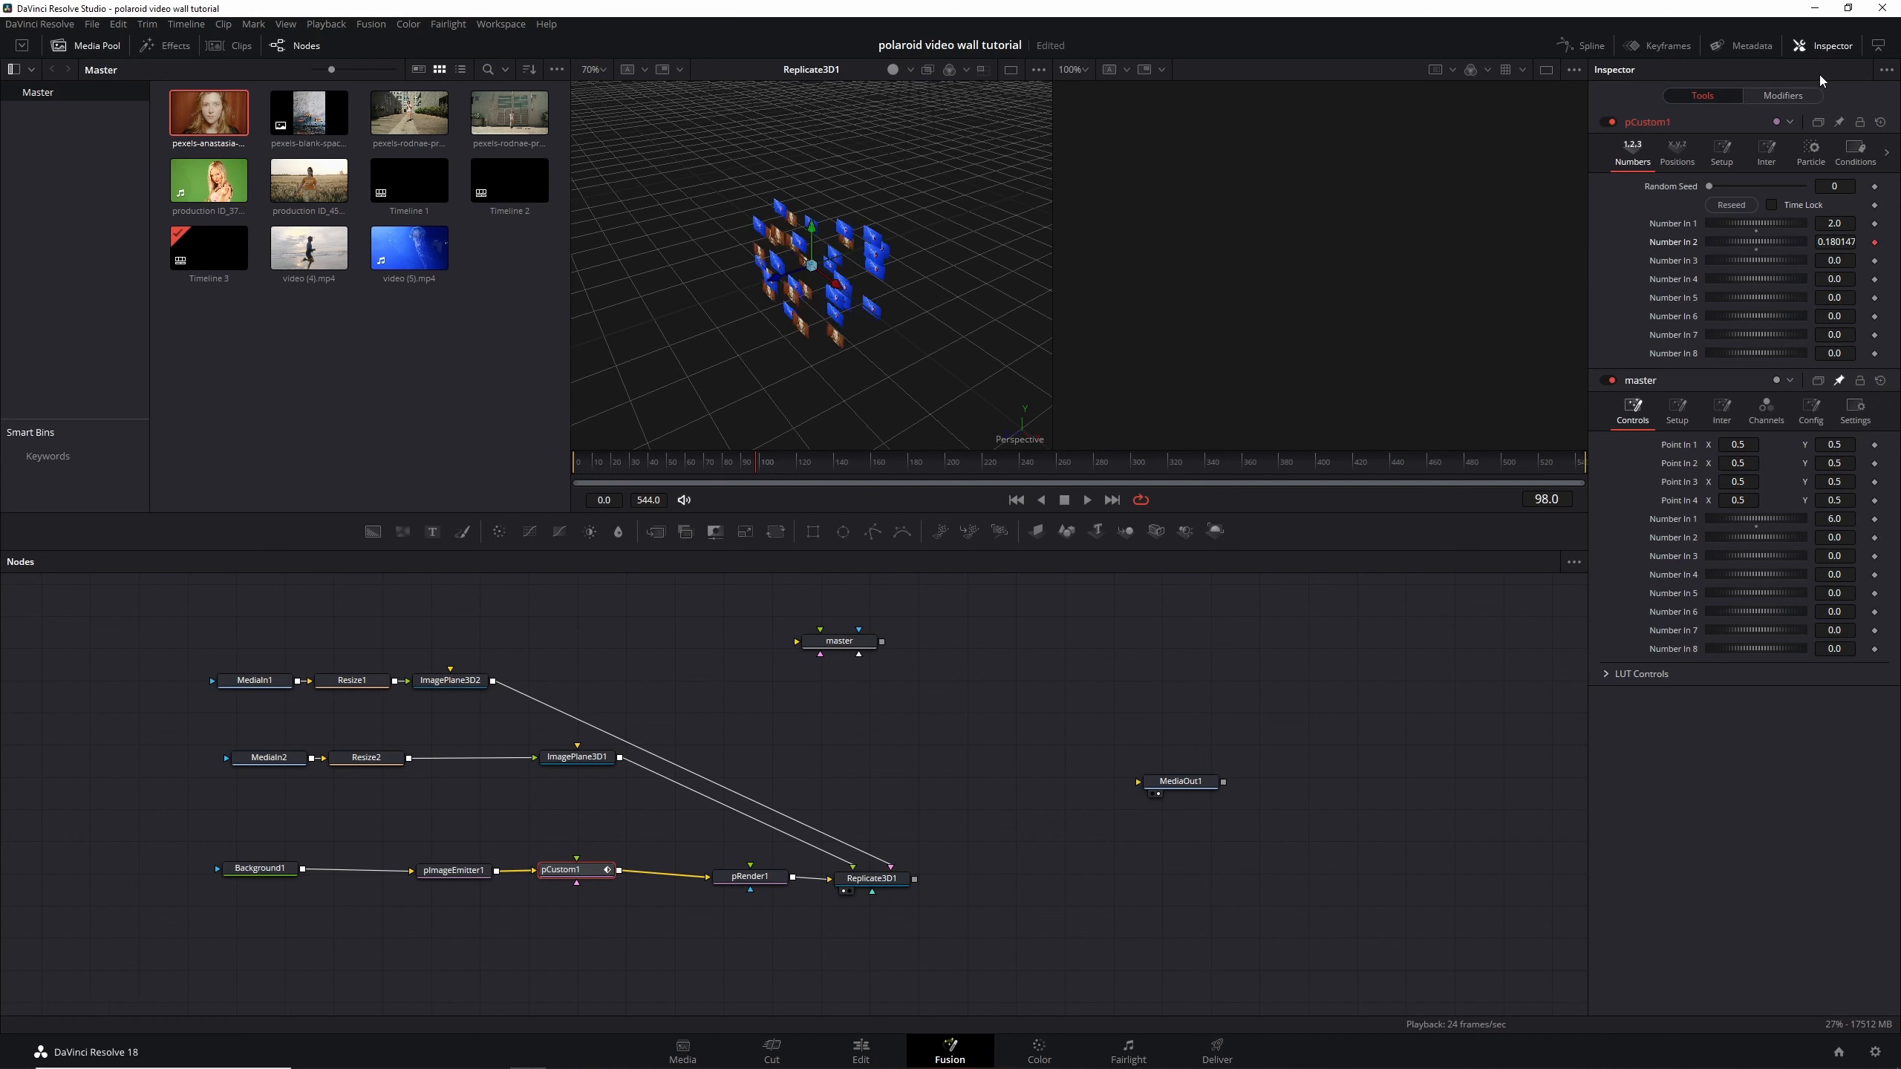
click(1796, 93)
click(1765, 208)
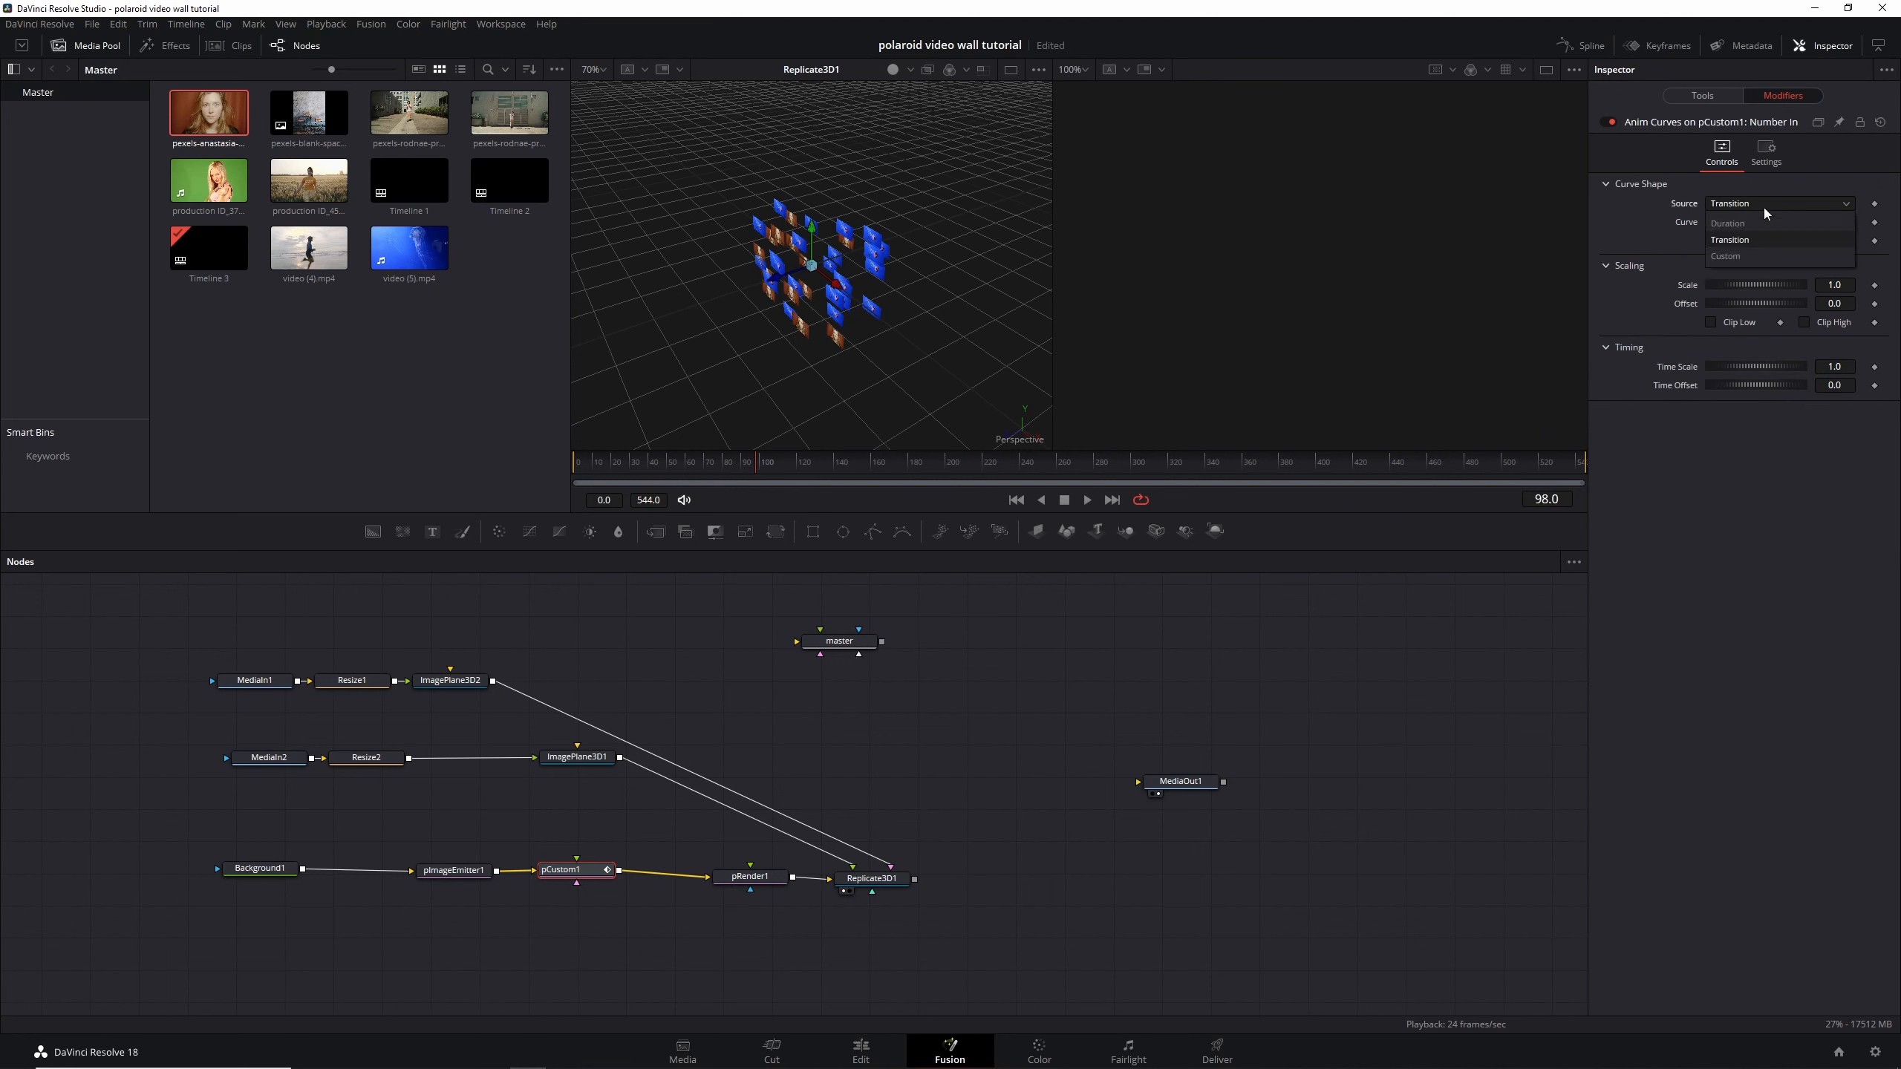
click(1752, 257)
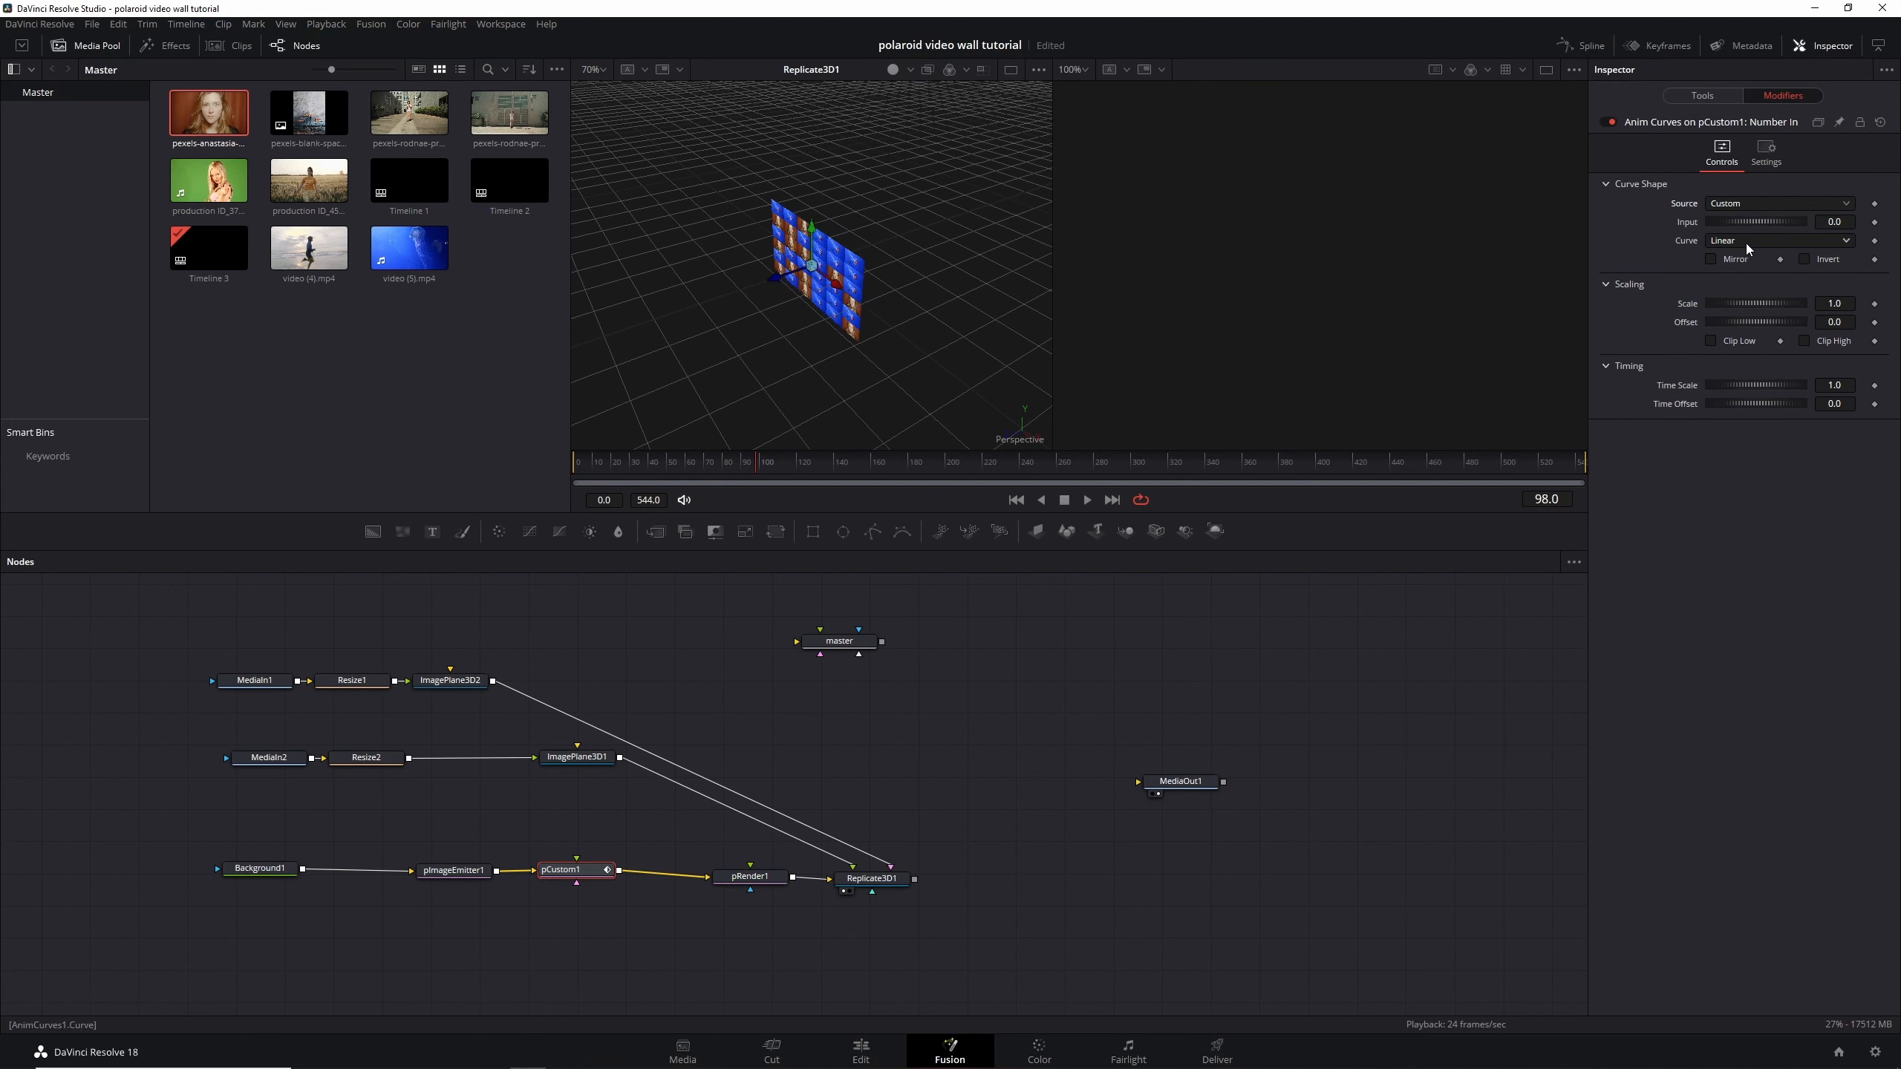
Set the Anim Curves modifier's curve to Easing with Expo for both In and Out
click(1741, 239)
click(1741, 274)
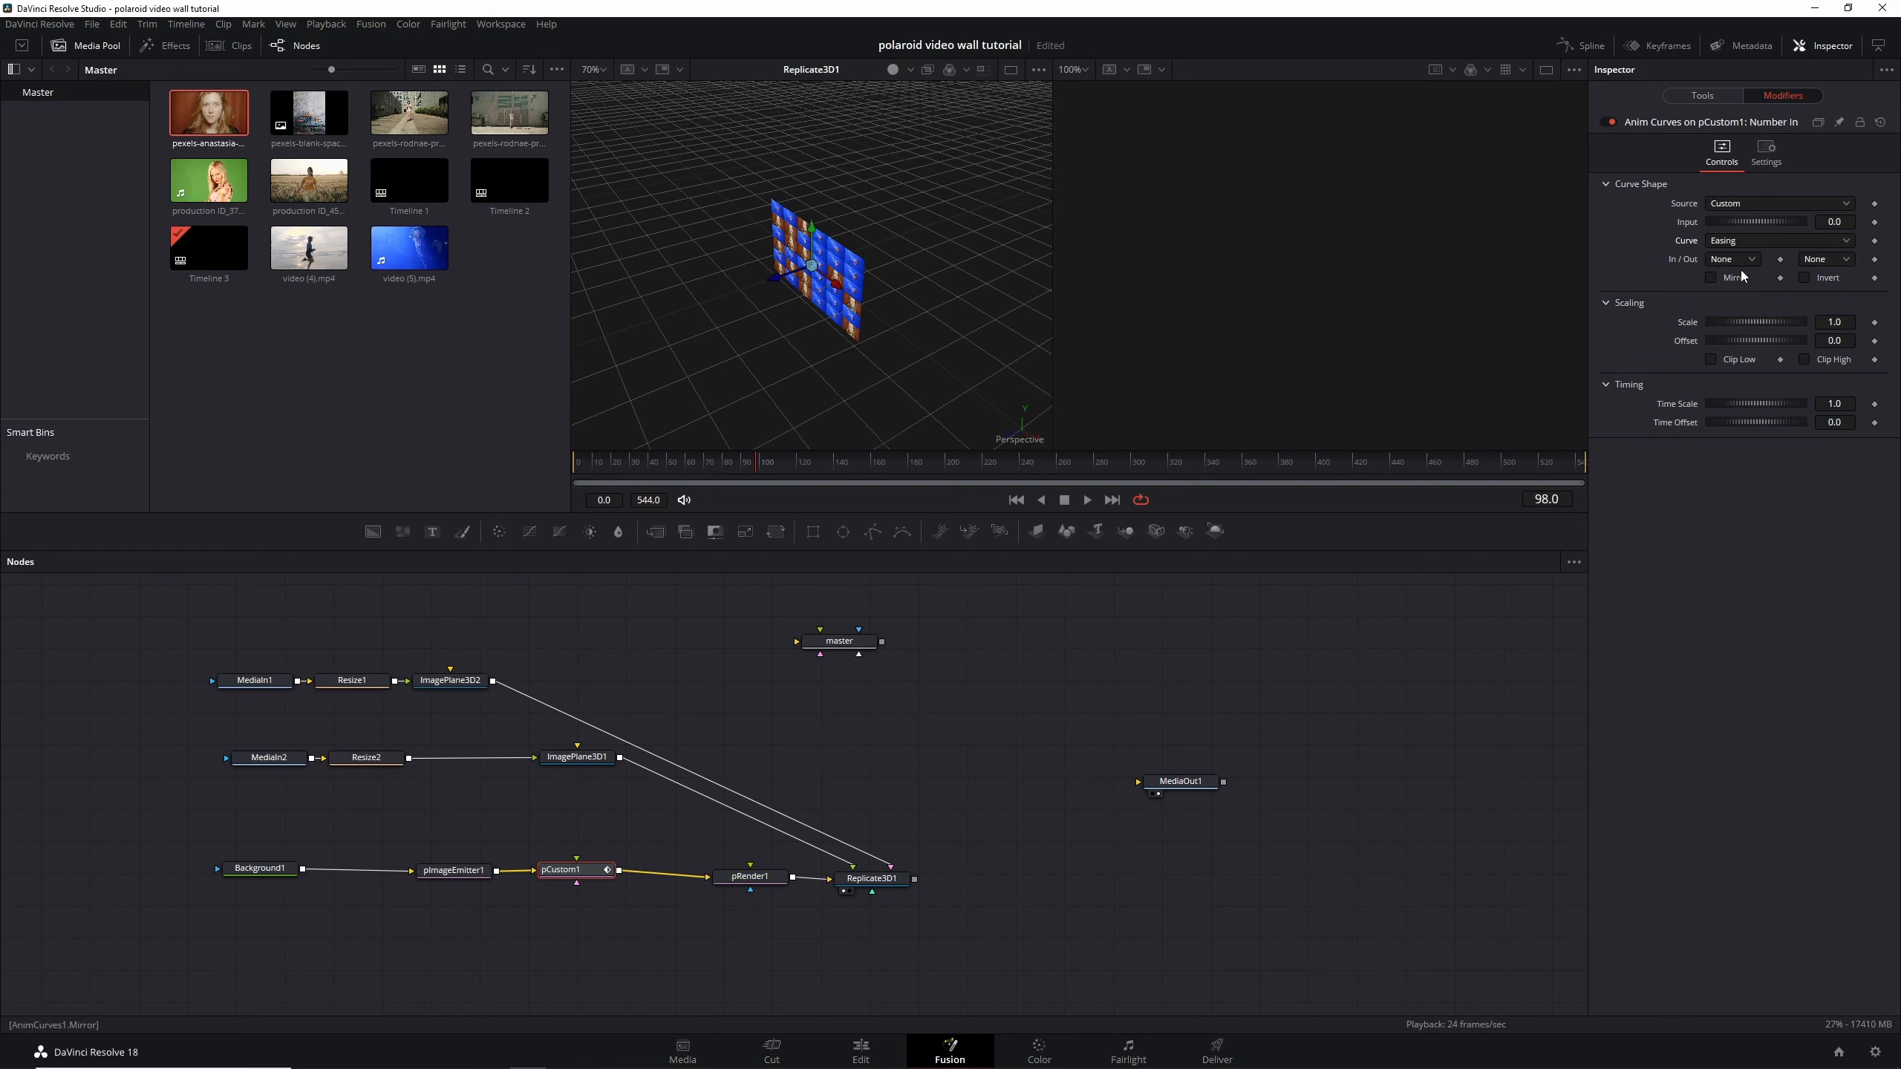
click(1748, 262)
click(1733, 378)
click(1824, 260)
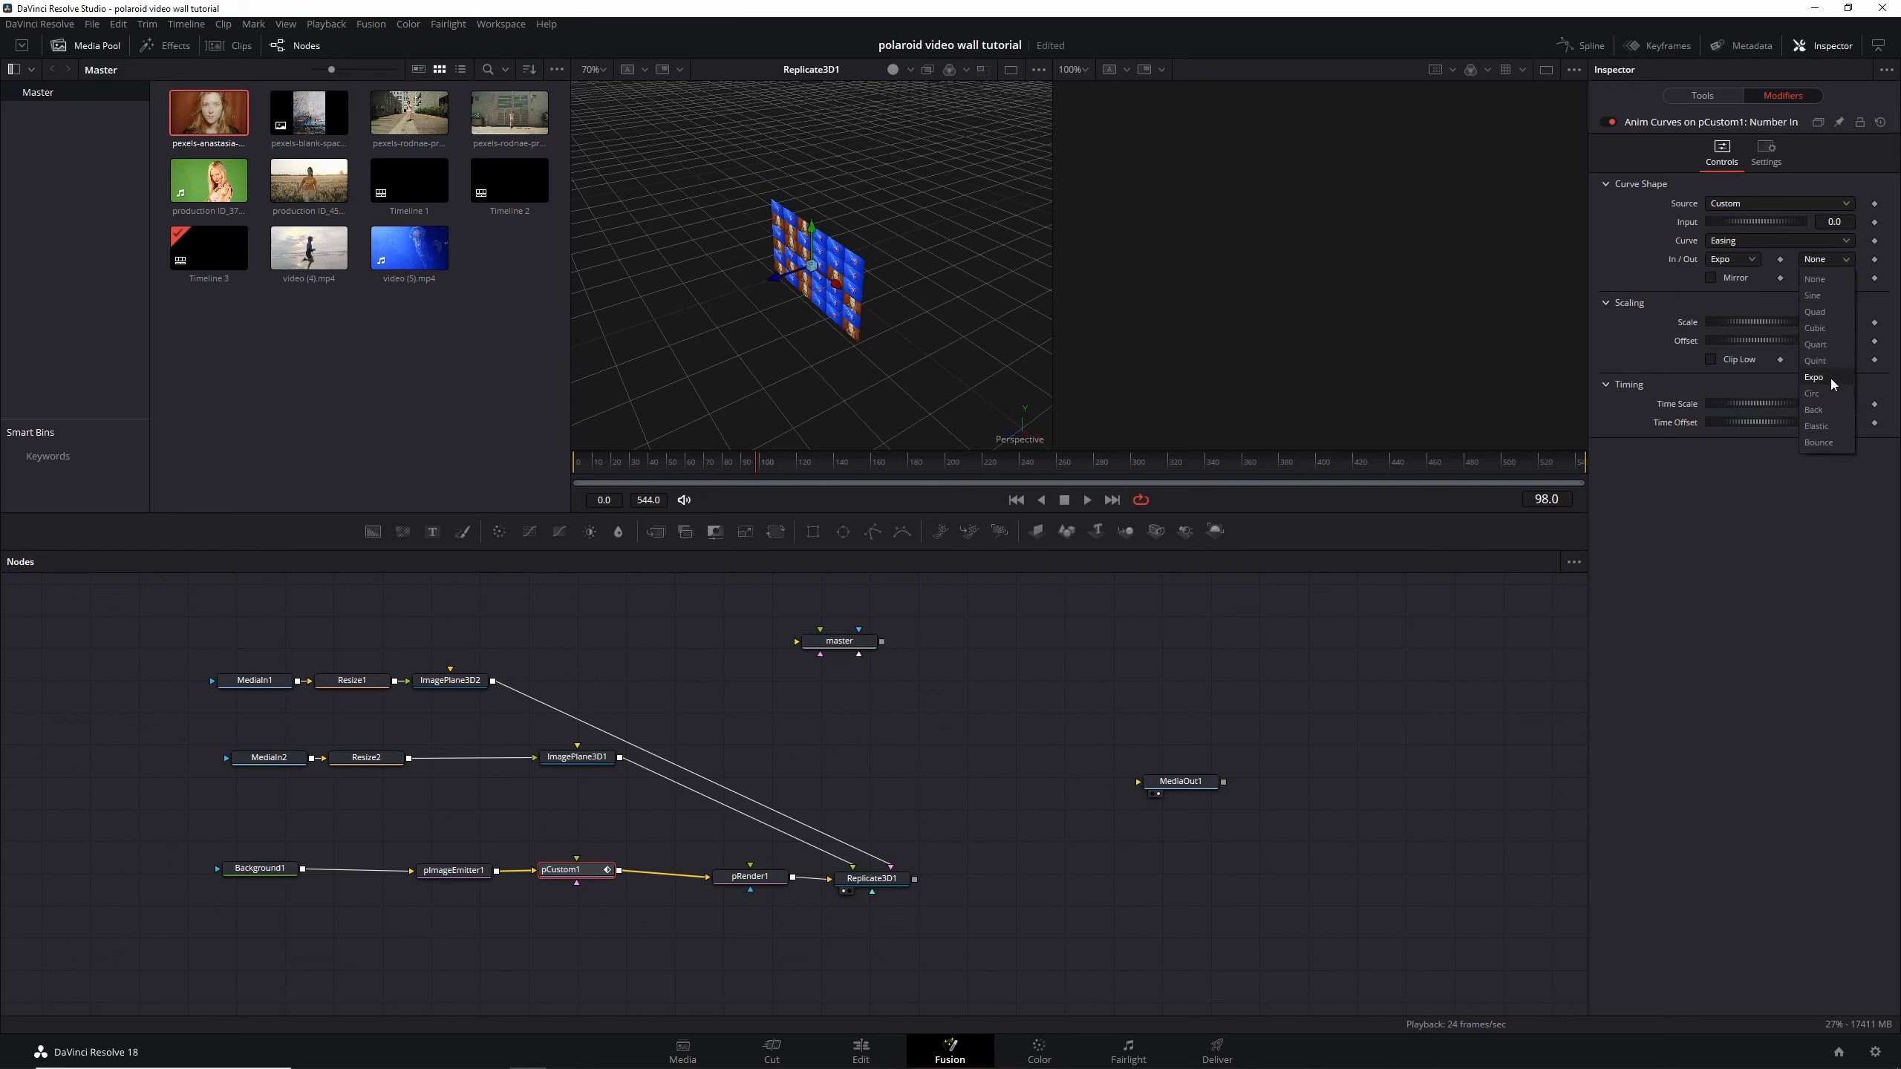
click(1830, 378)
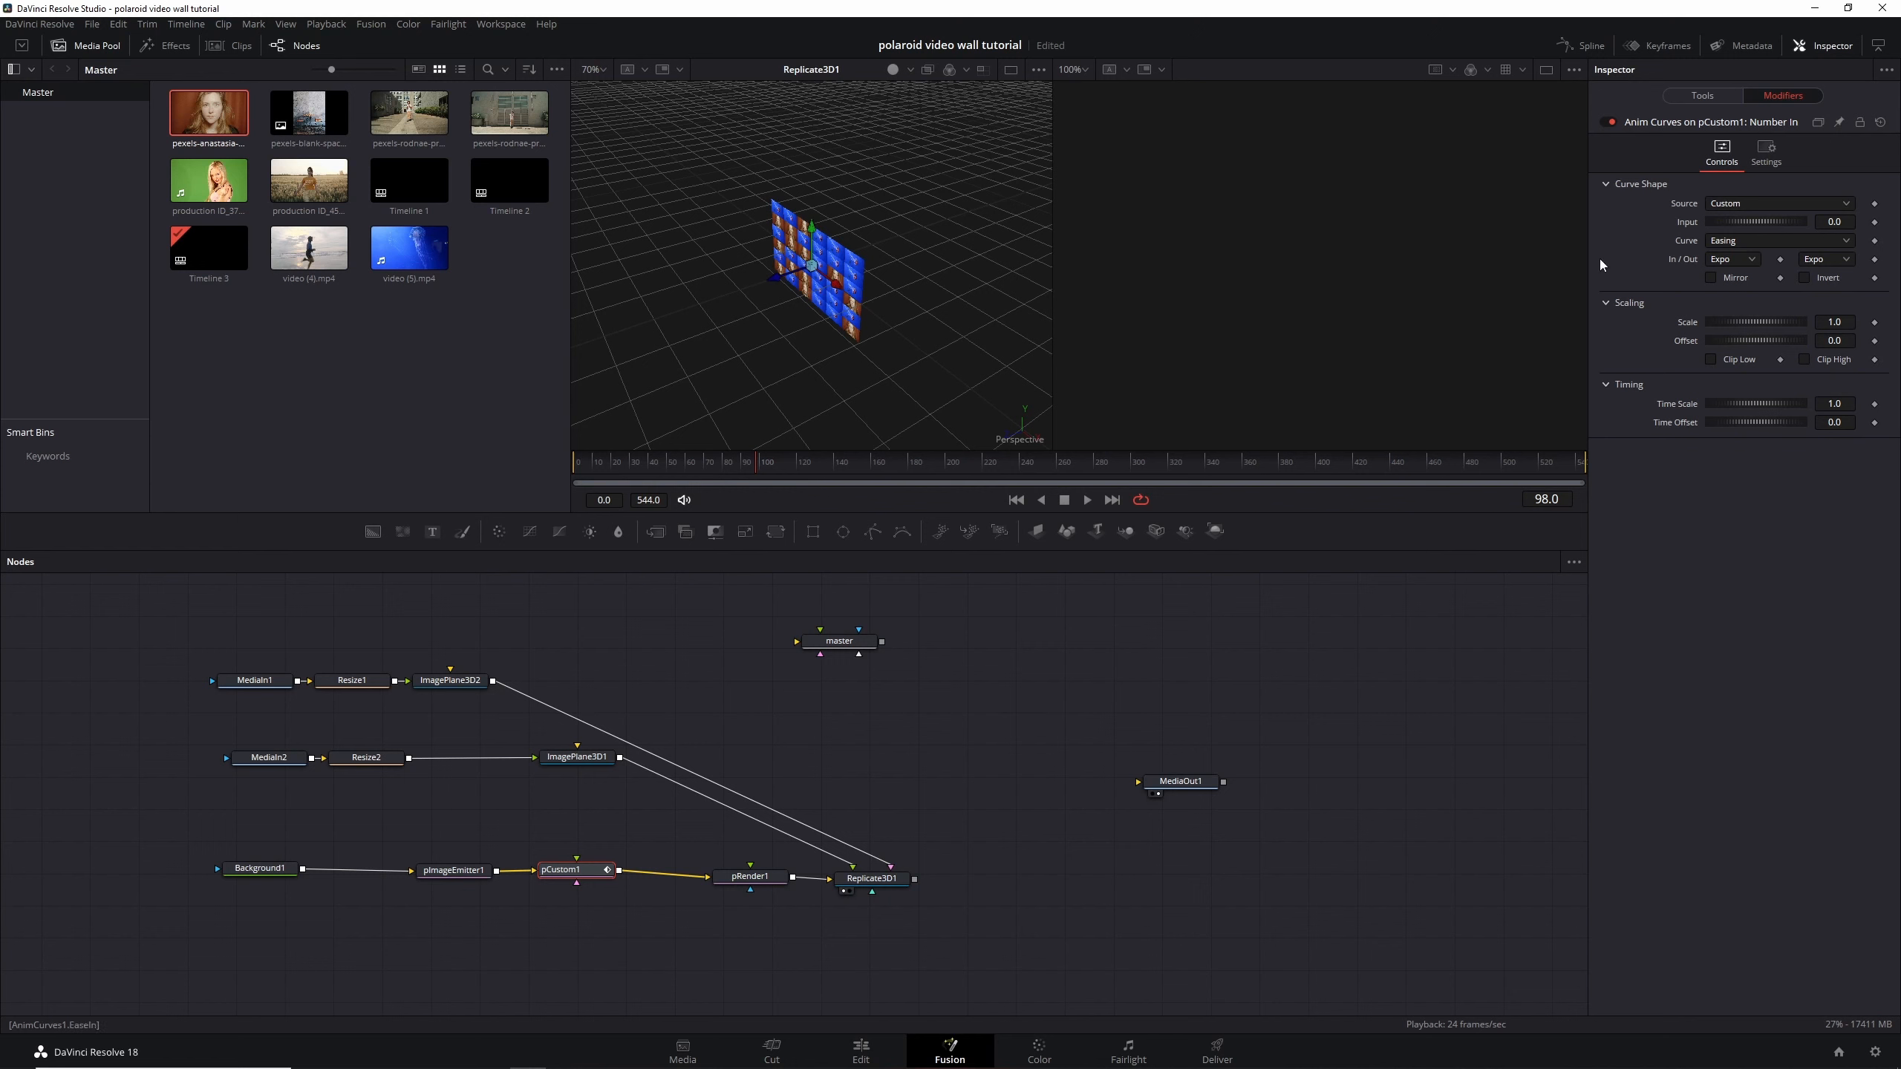
Keyframe the Anim Curves Input from 1 at frame 0 to 0 at frame 90
click(1017, 501)
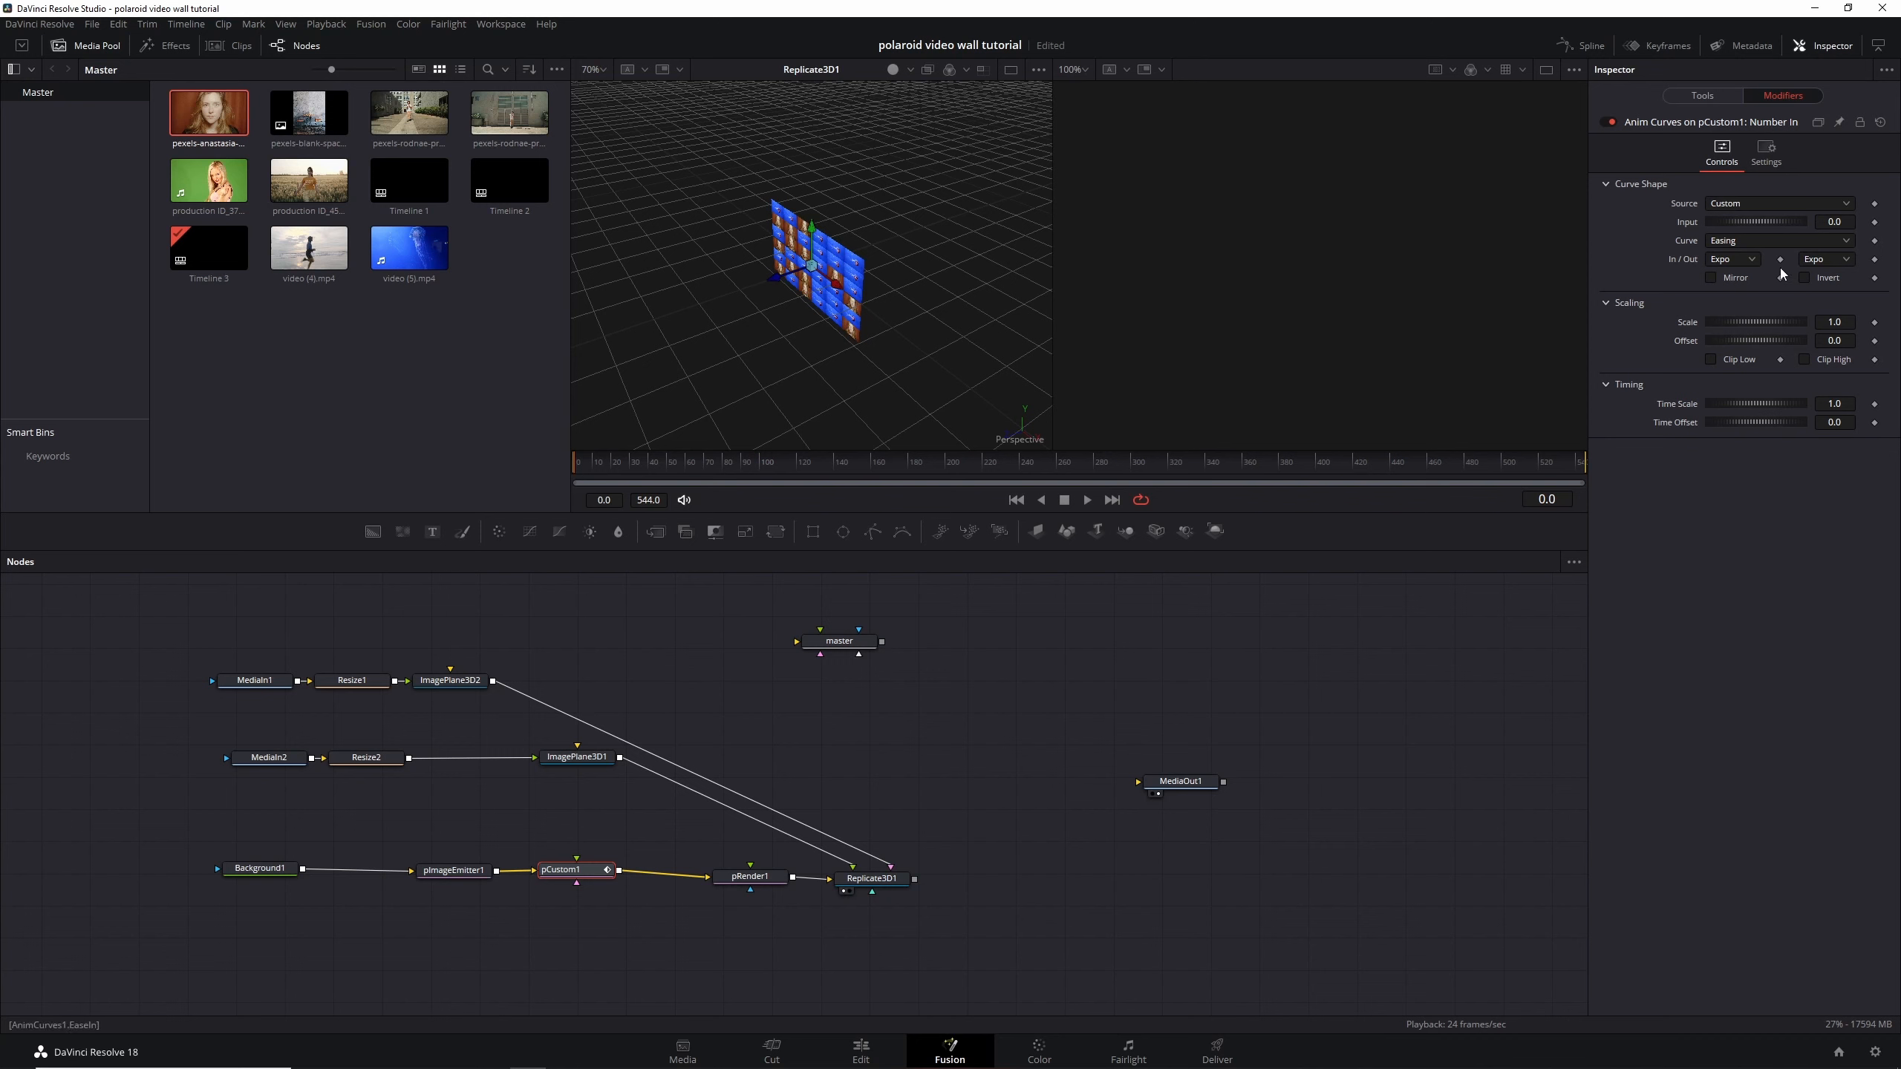
double_click(1837, 221)
text(1)
click(1769, 565)
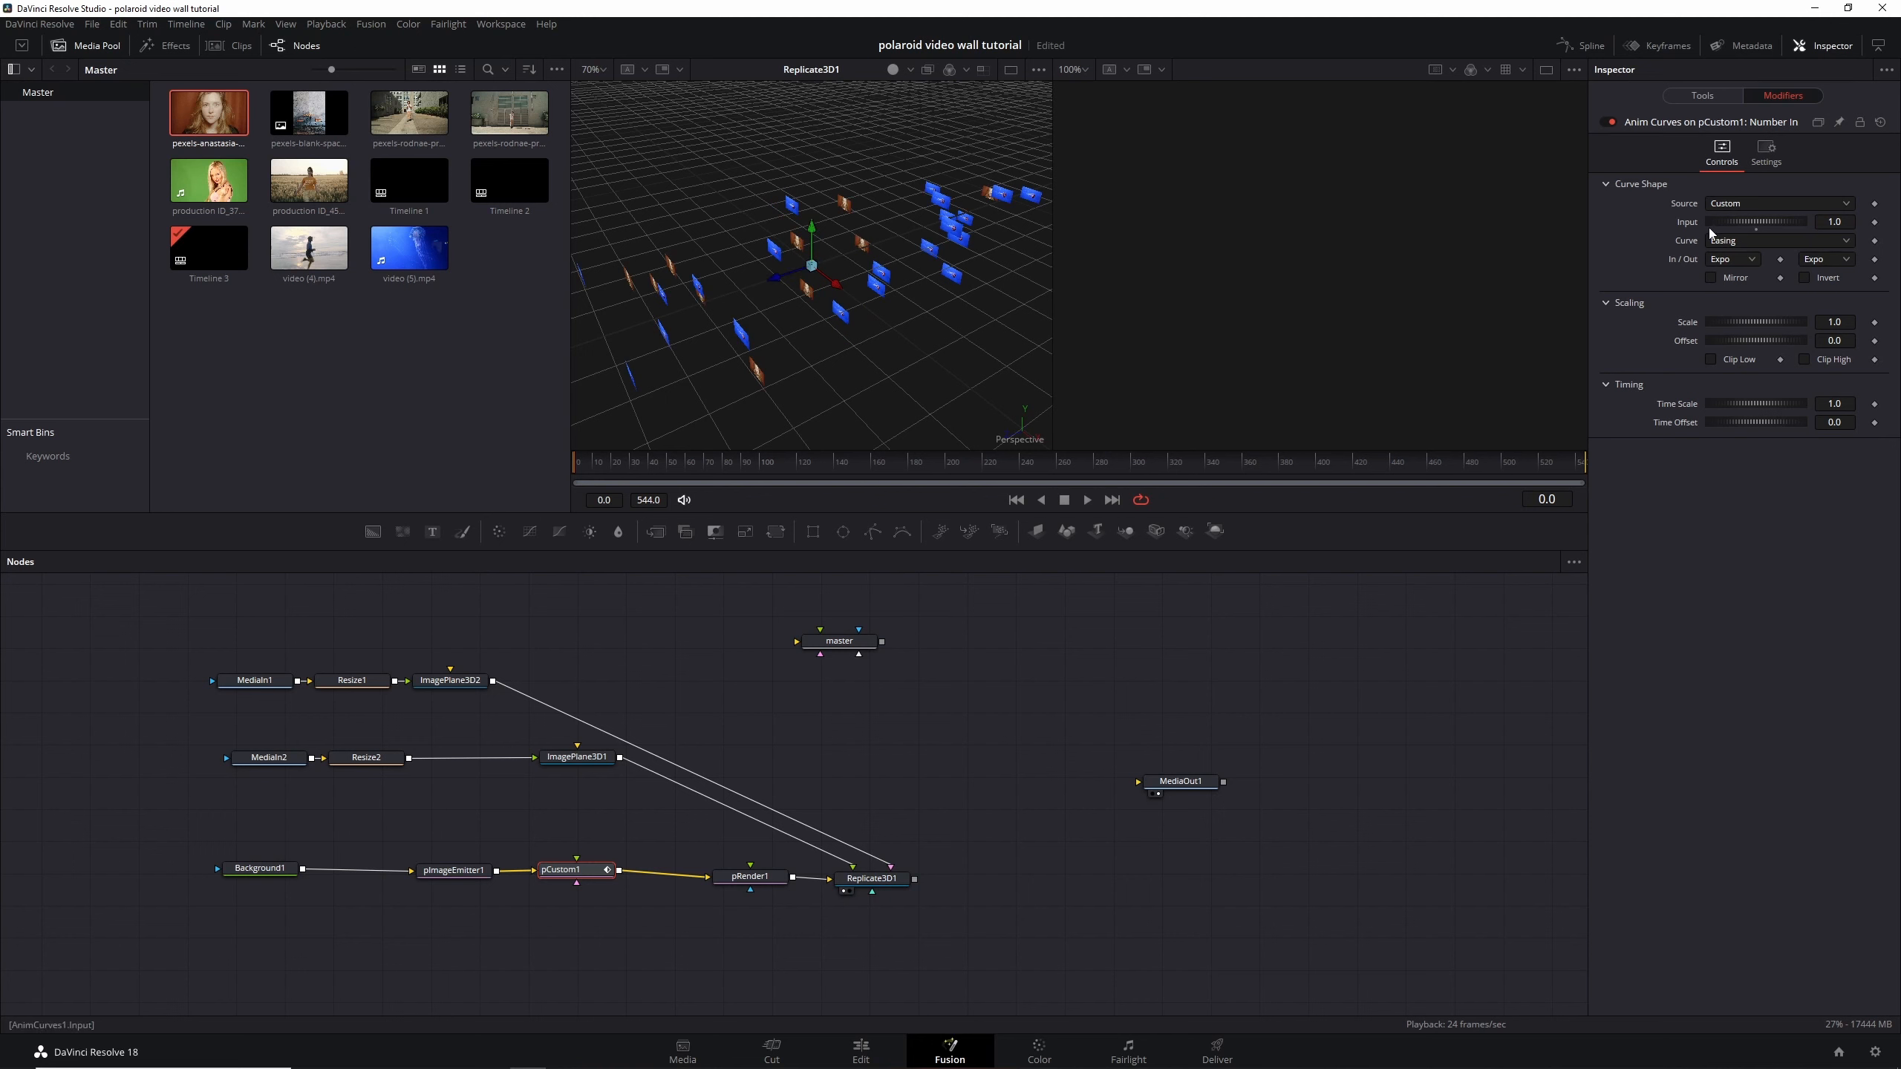
click(1875, 222)
drag(740, 466, 743, 465)
click(1833, 221)
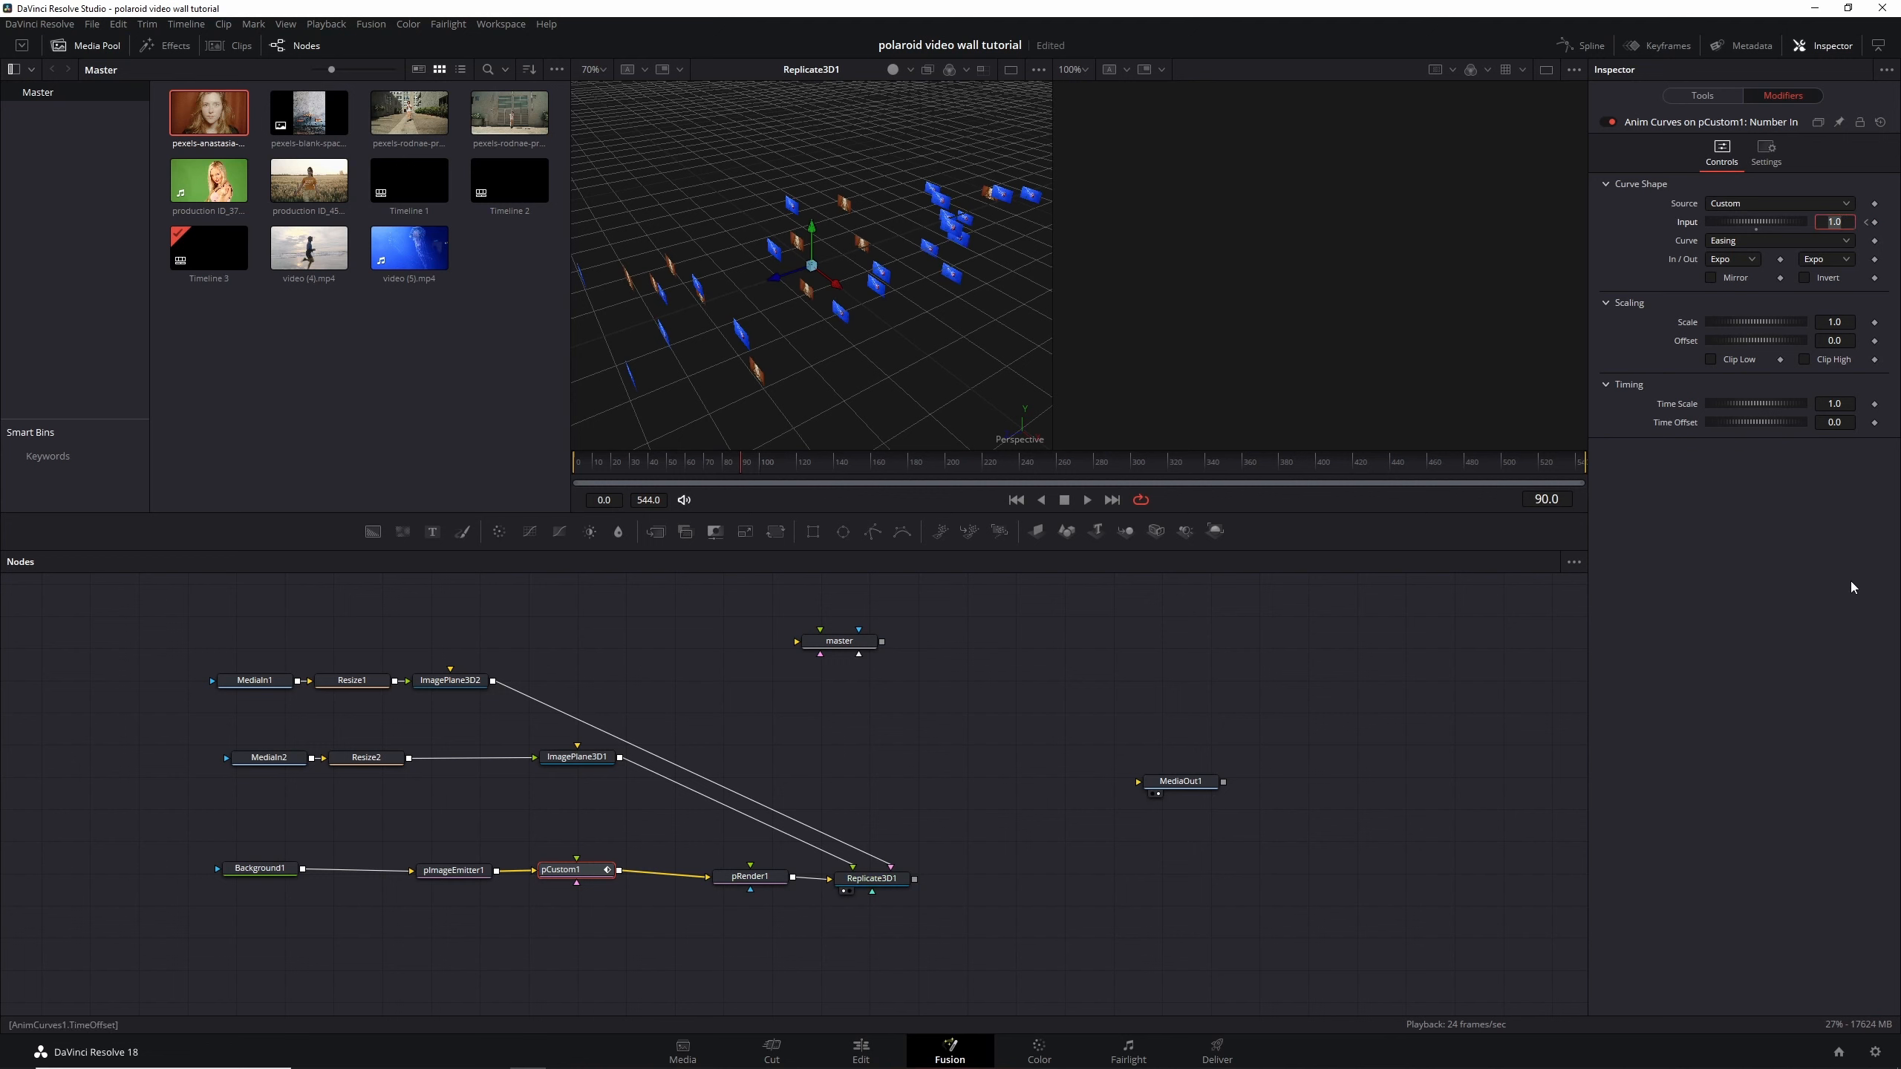
text(0)
key(Return)
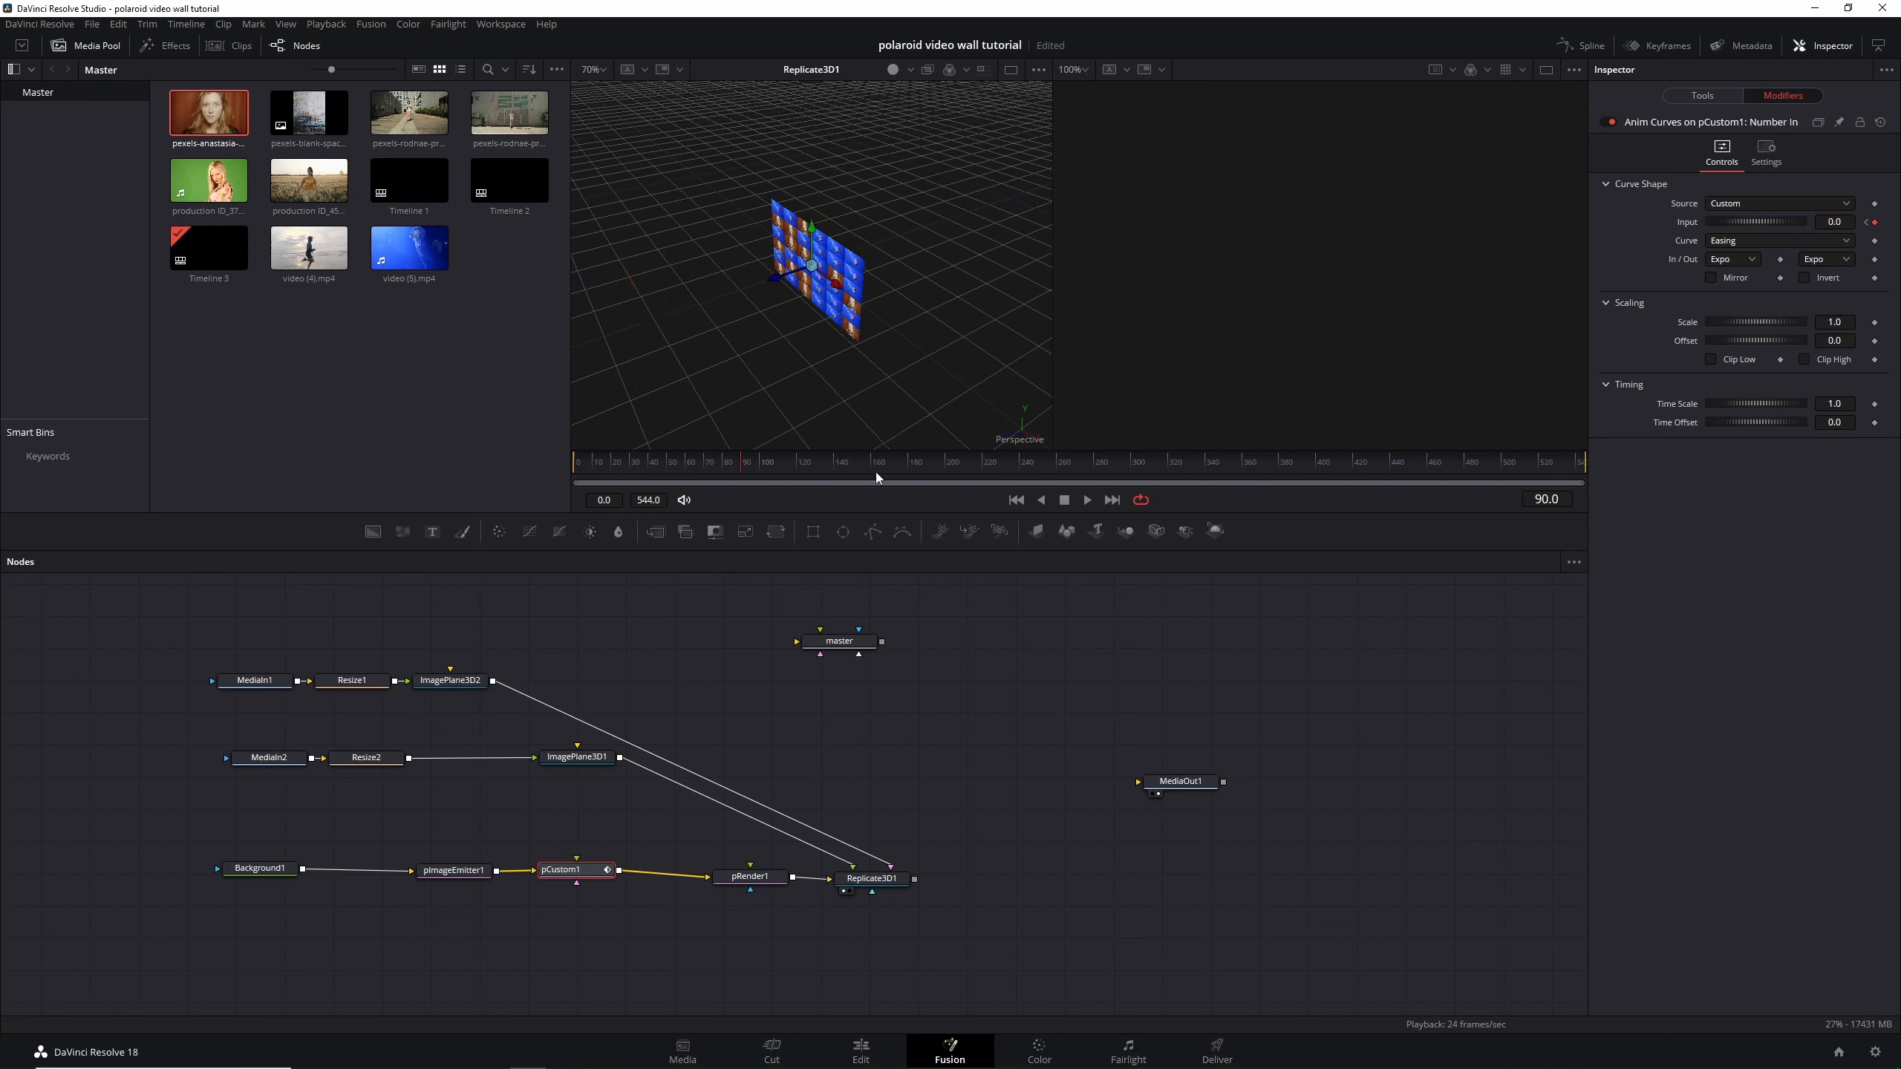
Hold the Anim Curves Input at 0 with a keyframe at frame 150, and keyframe it to 1 at frame 240
click(850, 461)
key(Right)
click(1874, 222)
click(1019, 464)
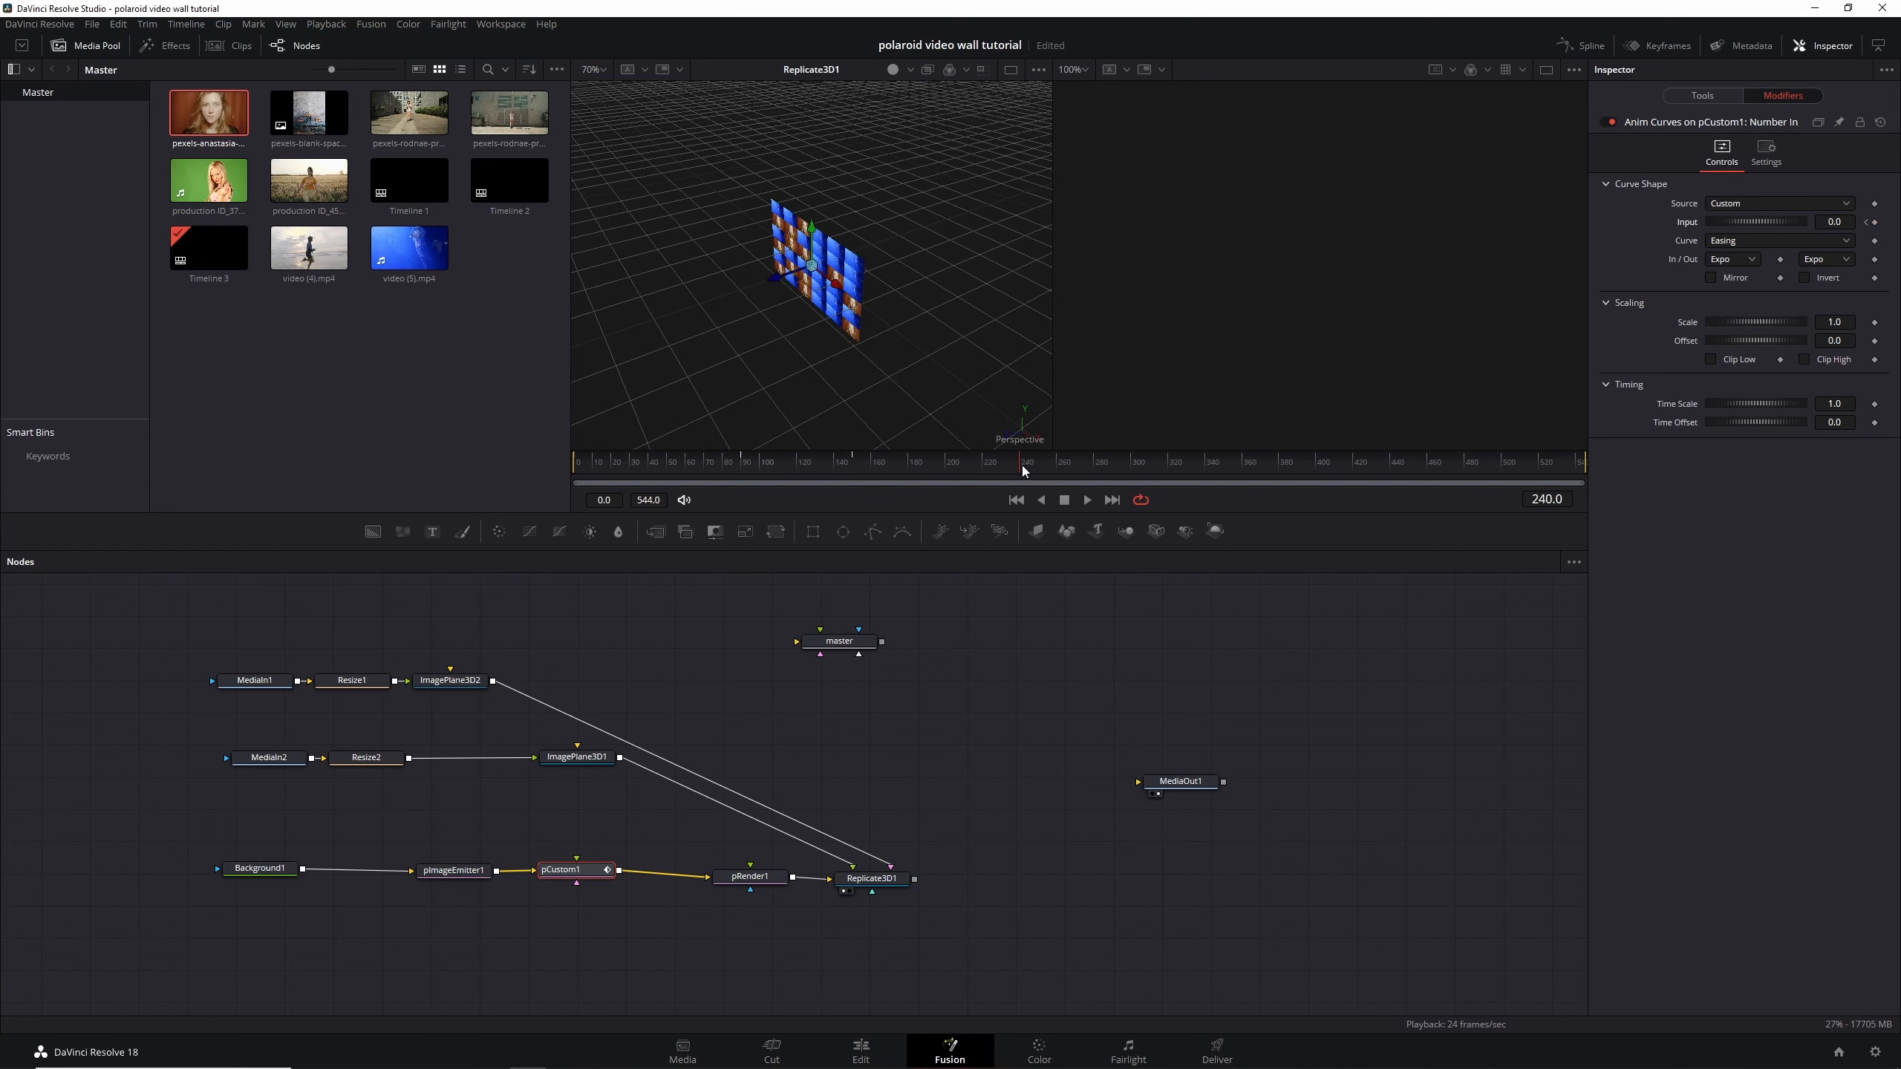
key(Right)
click(1841, 221)
text(1)
key(Return)
Play back the scatter animation from the start and examine how the tiles assemble around frame 90
click(1018, 500)
key(space)
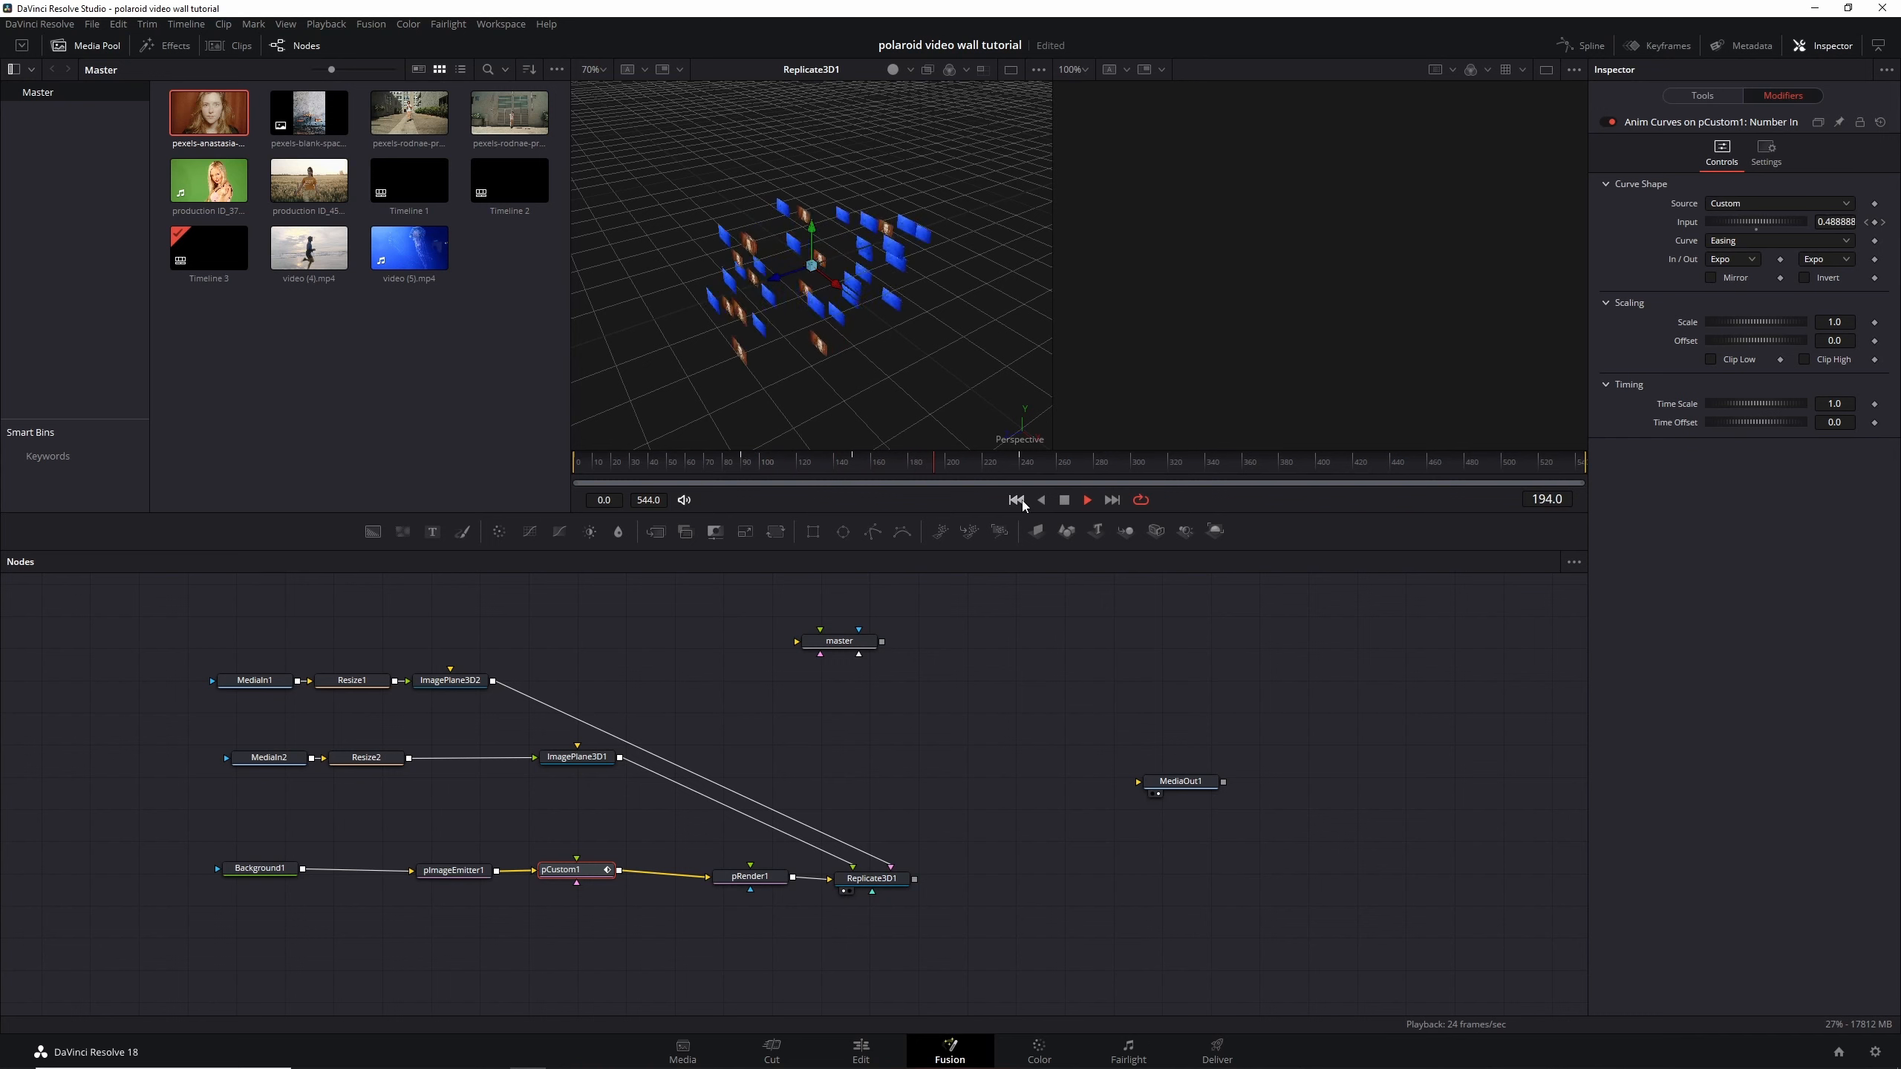
click(1016, 501)
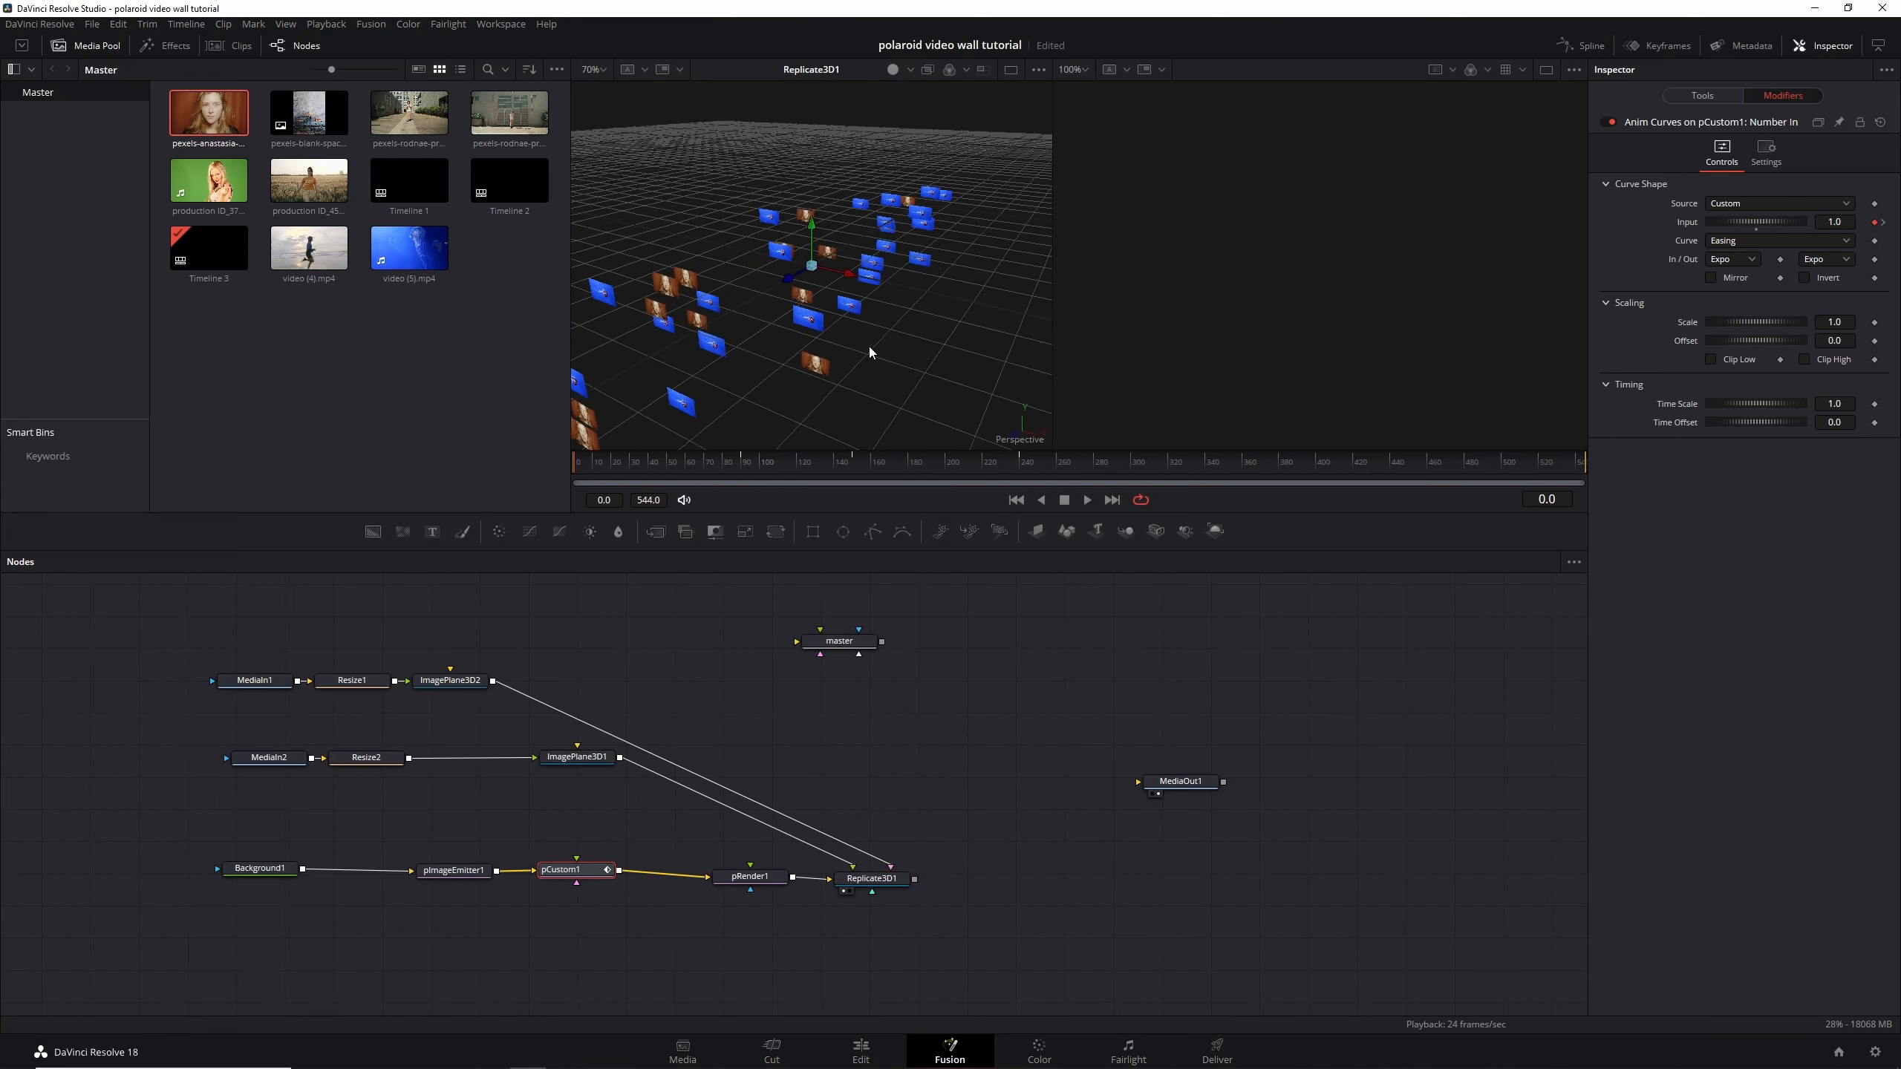
click(750, 461)
mouse_move(754, 461)
mouse_down()
mouse_move(725, 464)
mouse_move(778, 463)
mouse_move(681, 462)
mouse_move(741, 462)
mouse_up()
scroll(861, 273, up, 6)
click(667, 466)
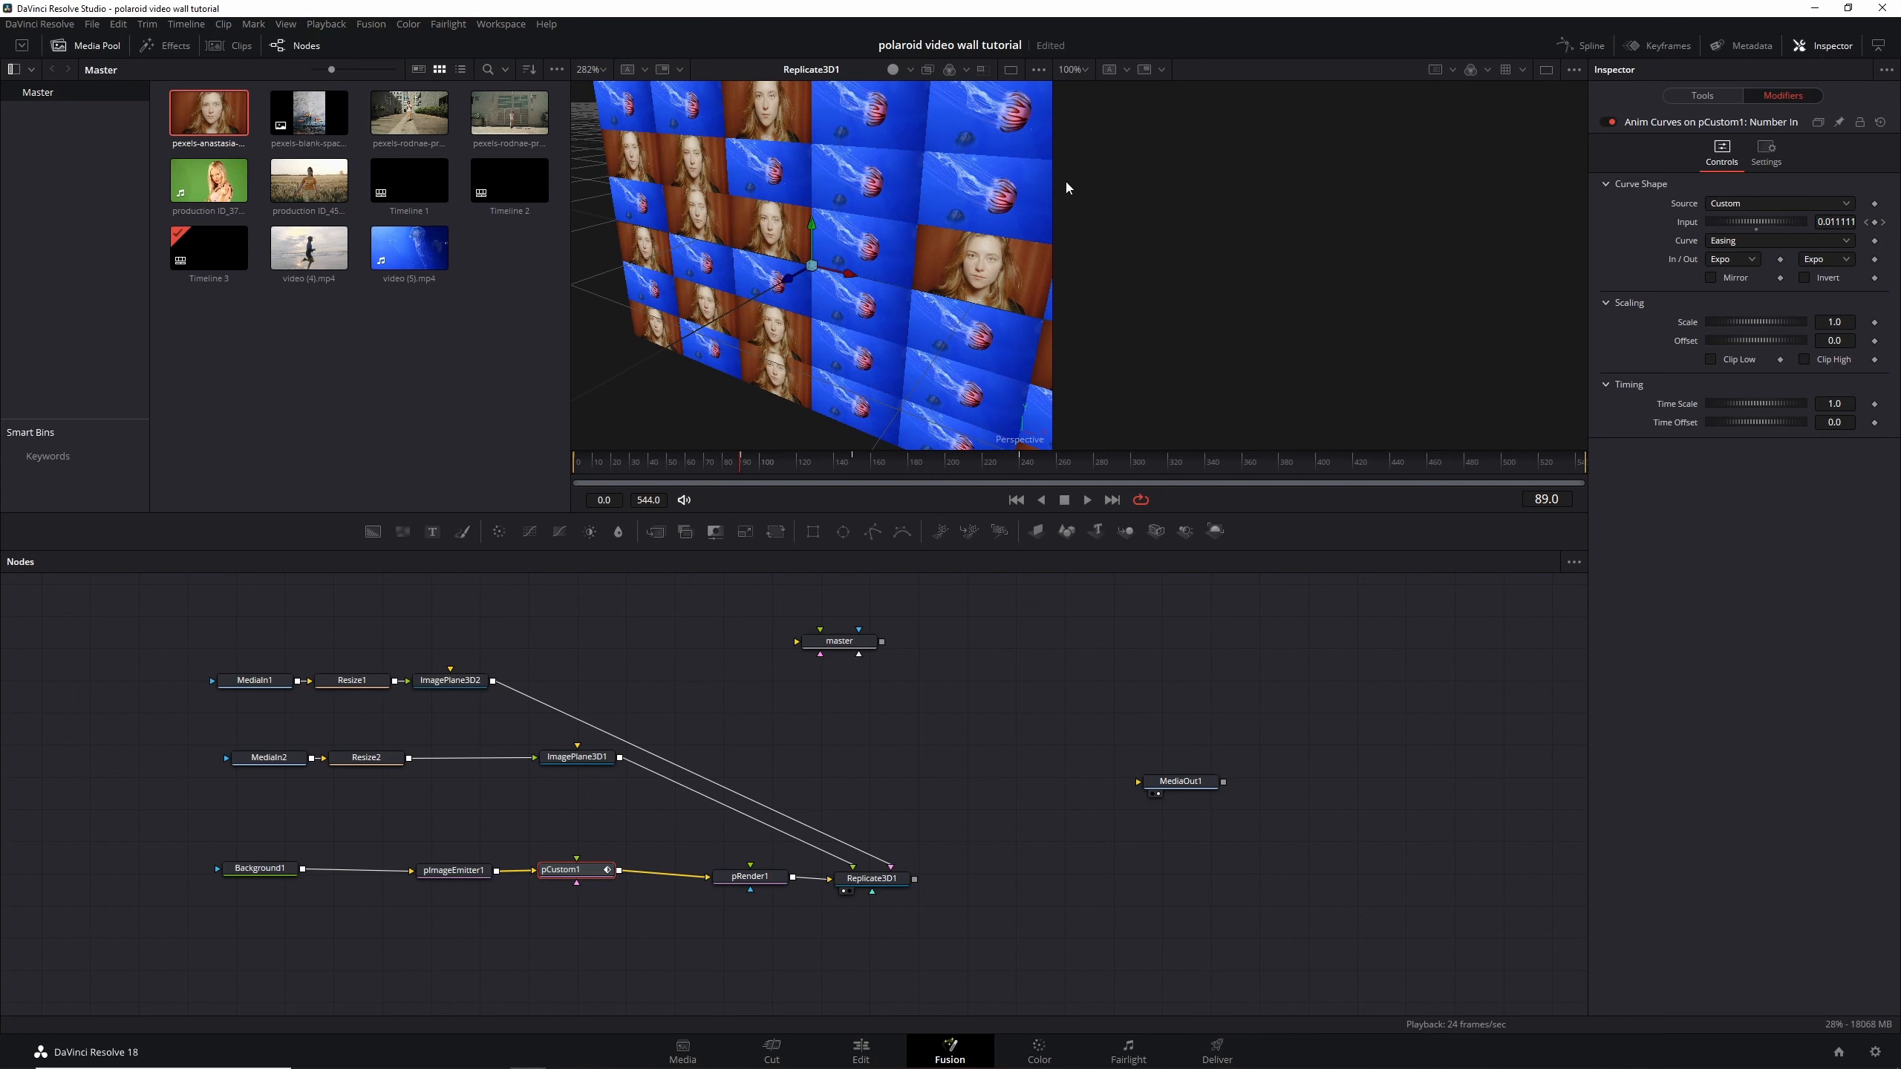
click(747, 460)
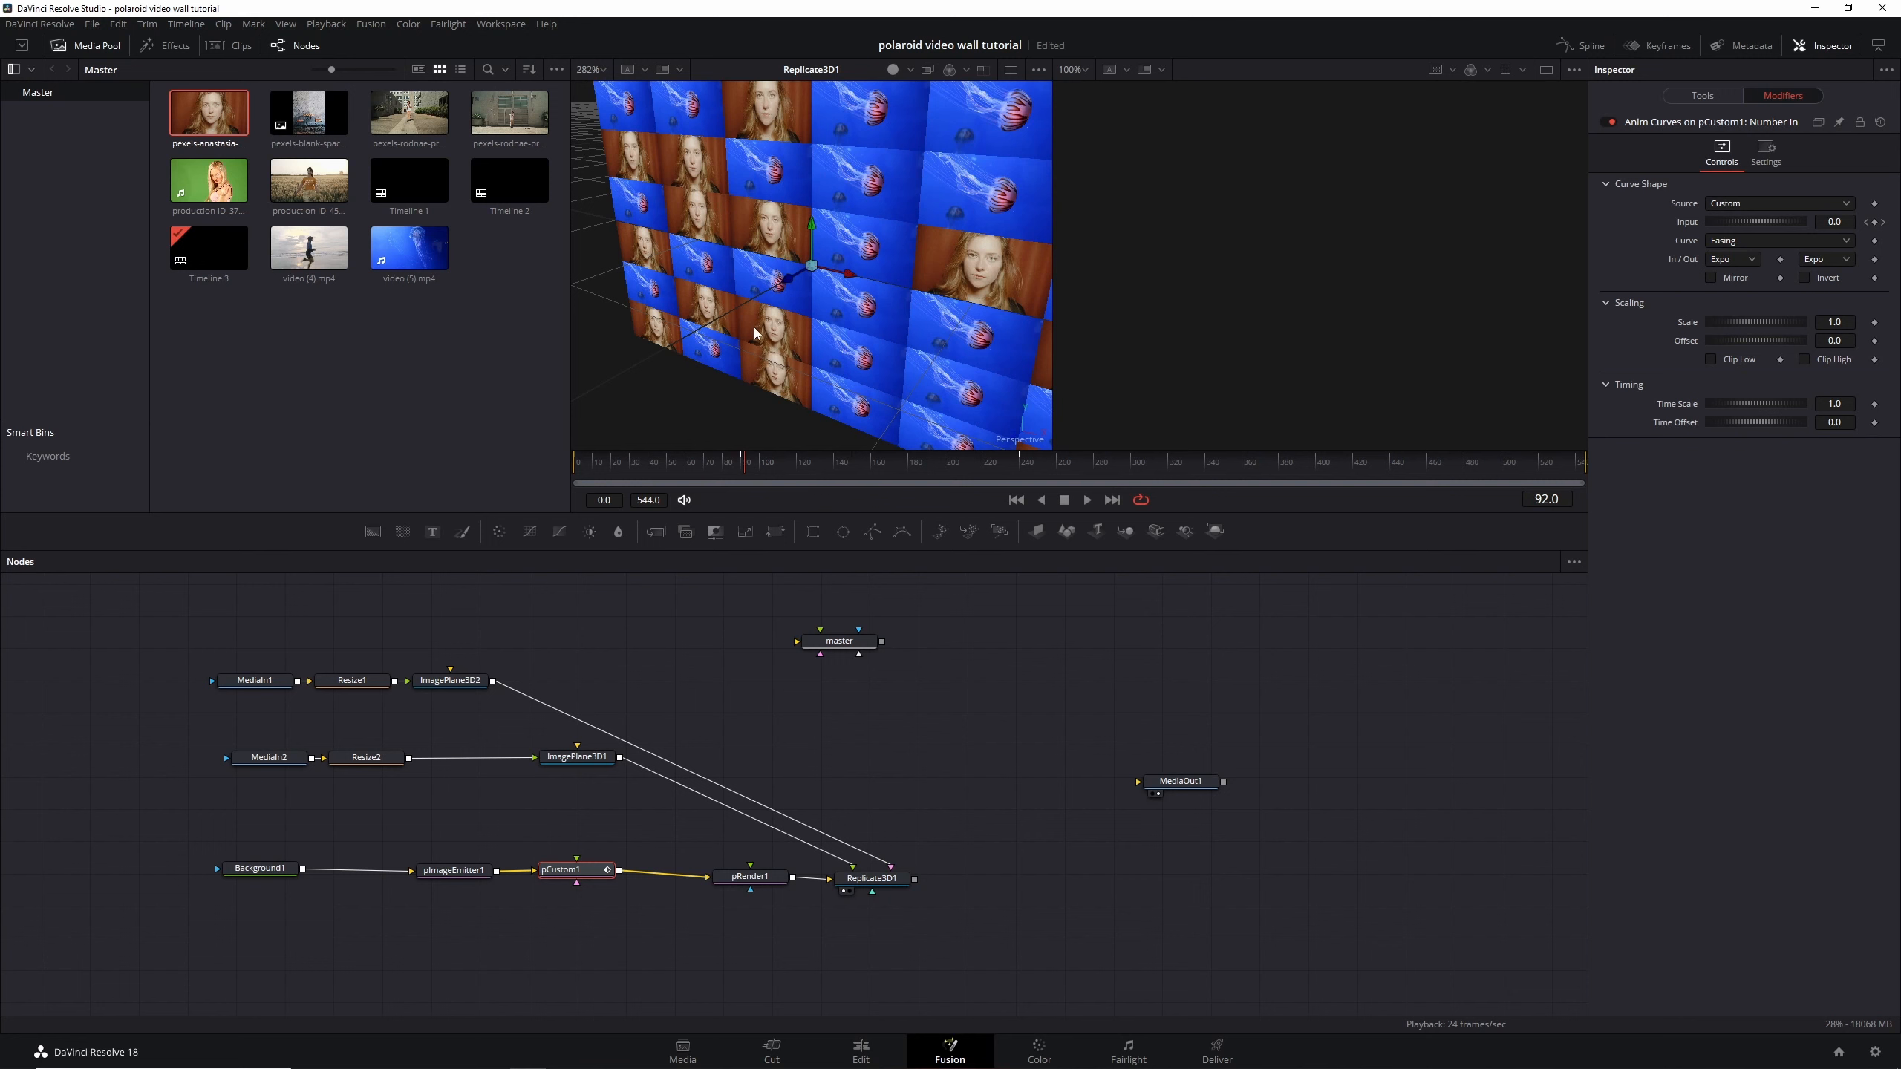
click(741, 462)
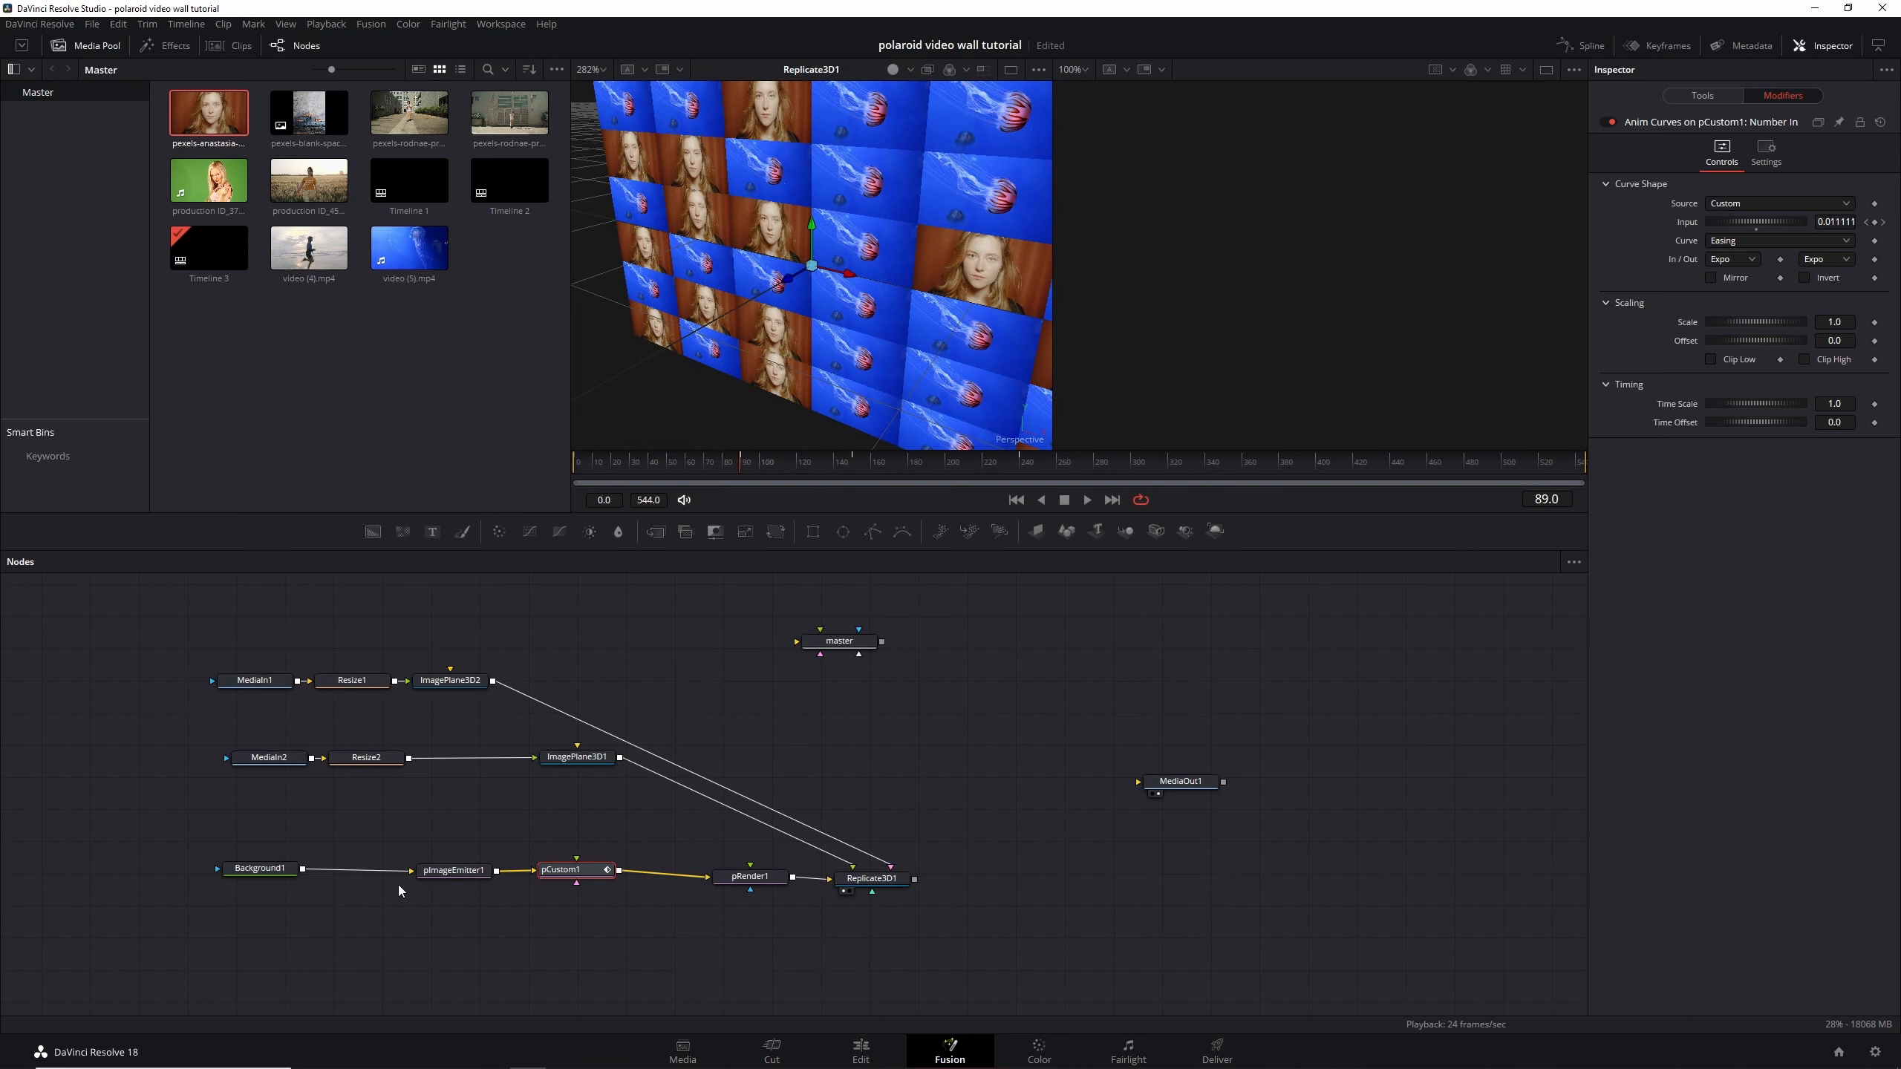
Set pCustom1's Intermediate 1 expression to rands(0,.3,id*2) to give each tile its own random offset
click(1711, 96)
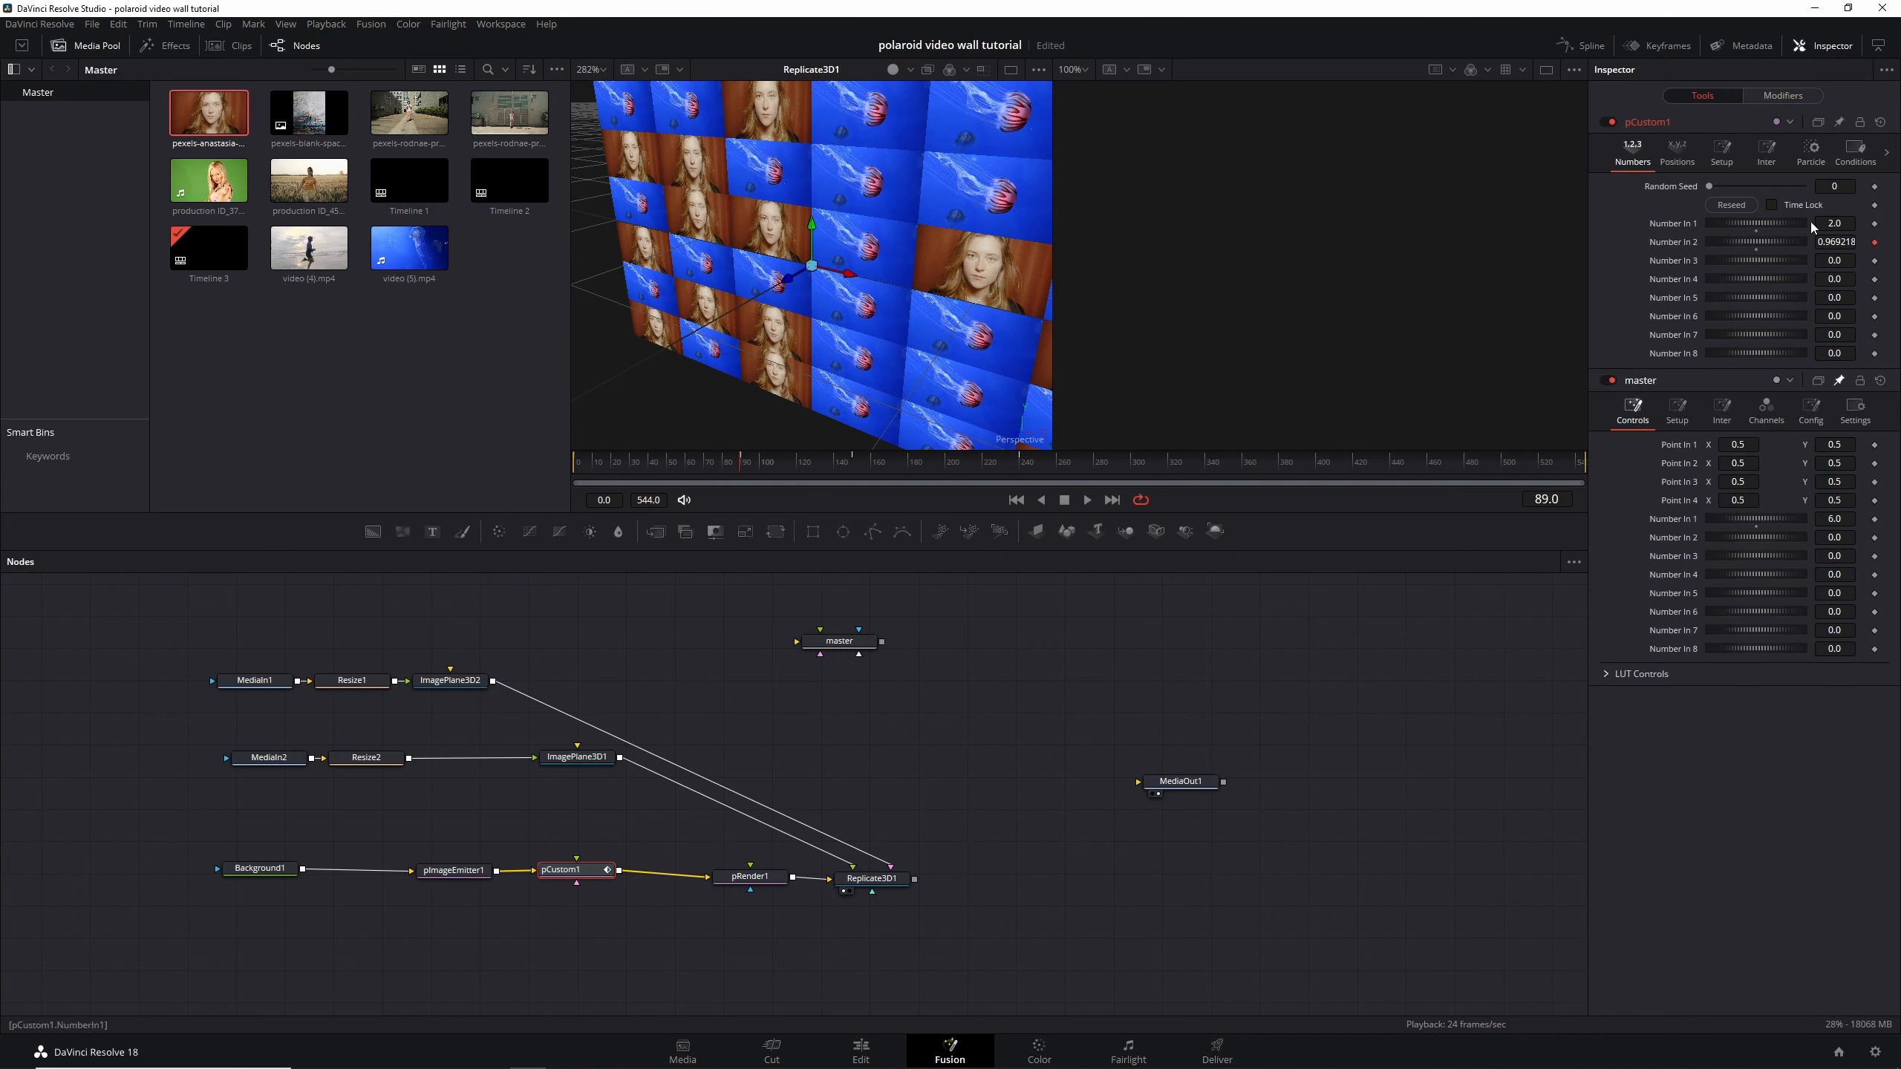
click(1778, 155)
click(1748, 195)
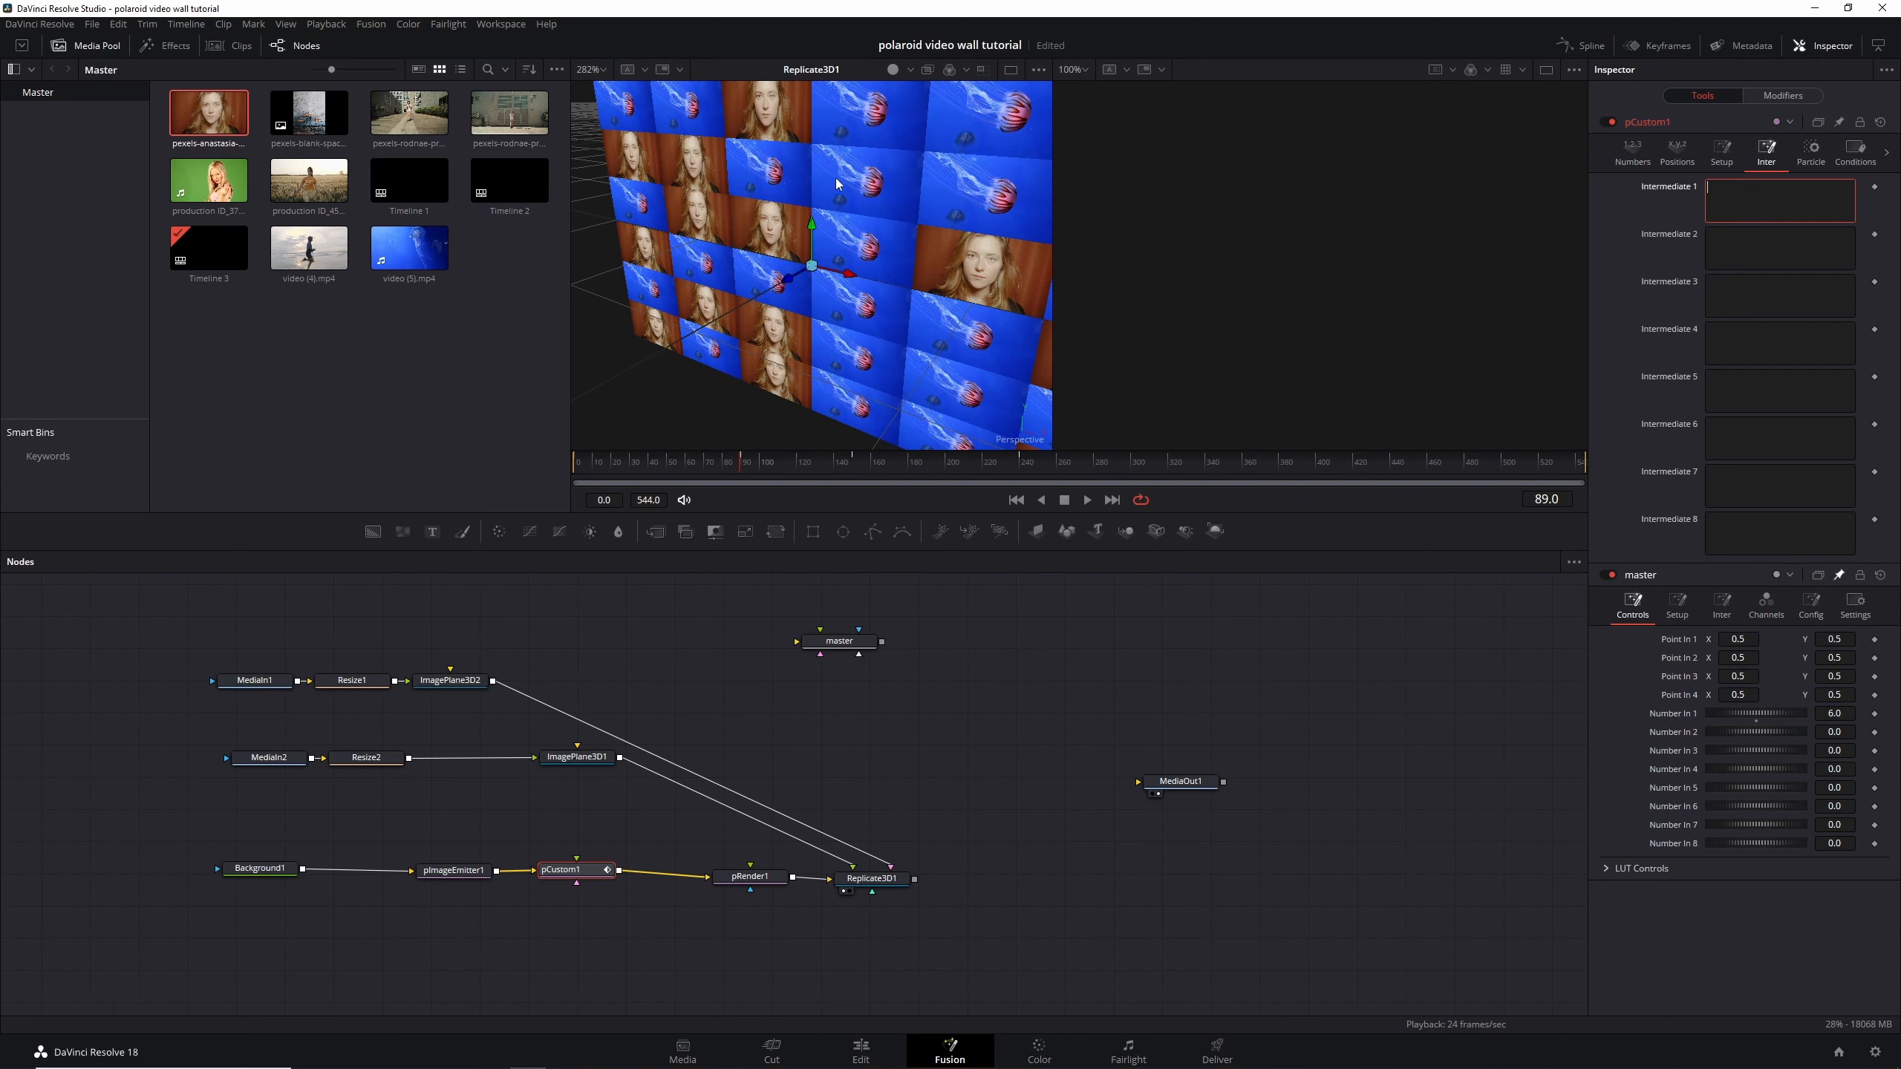
text(rands)
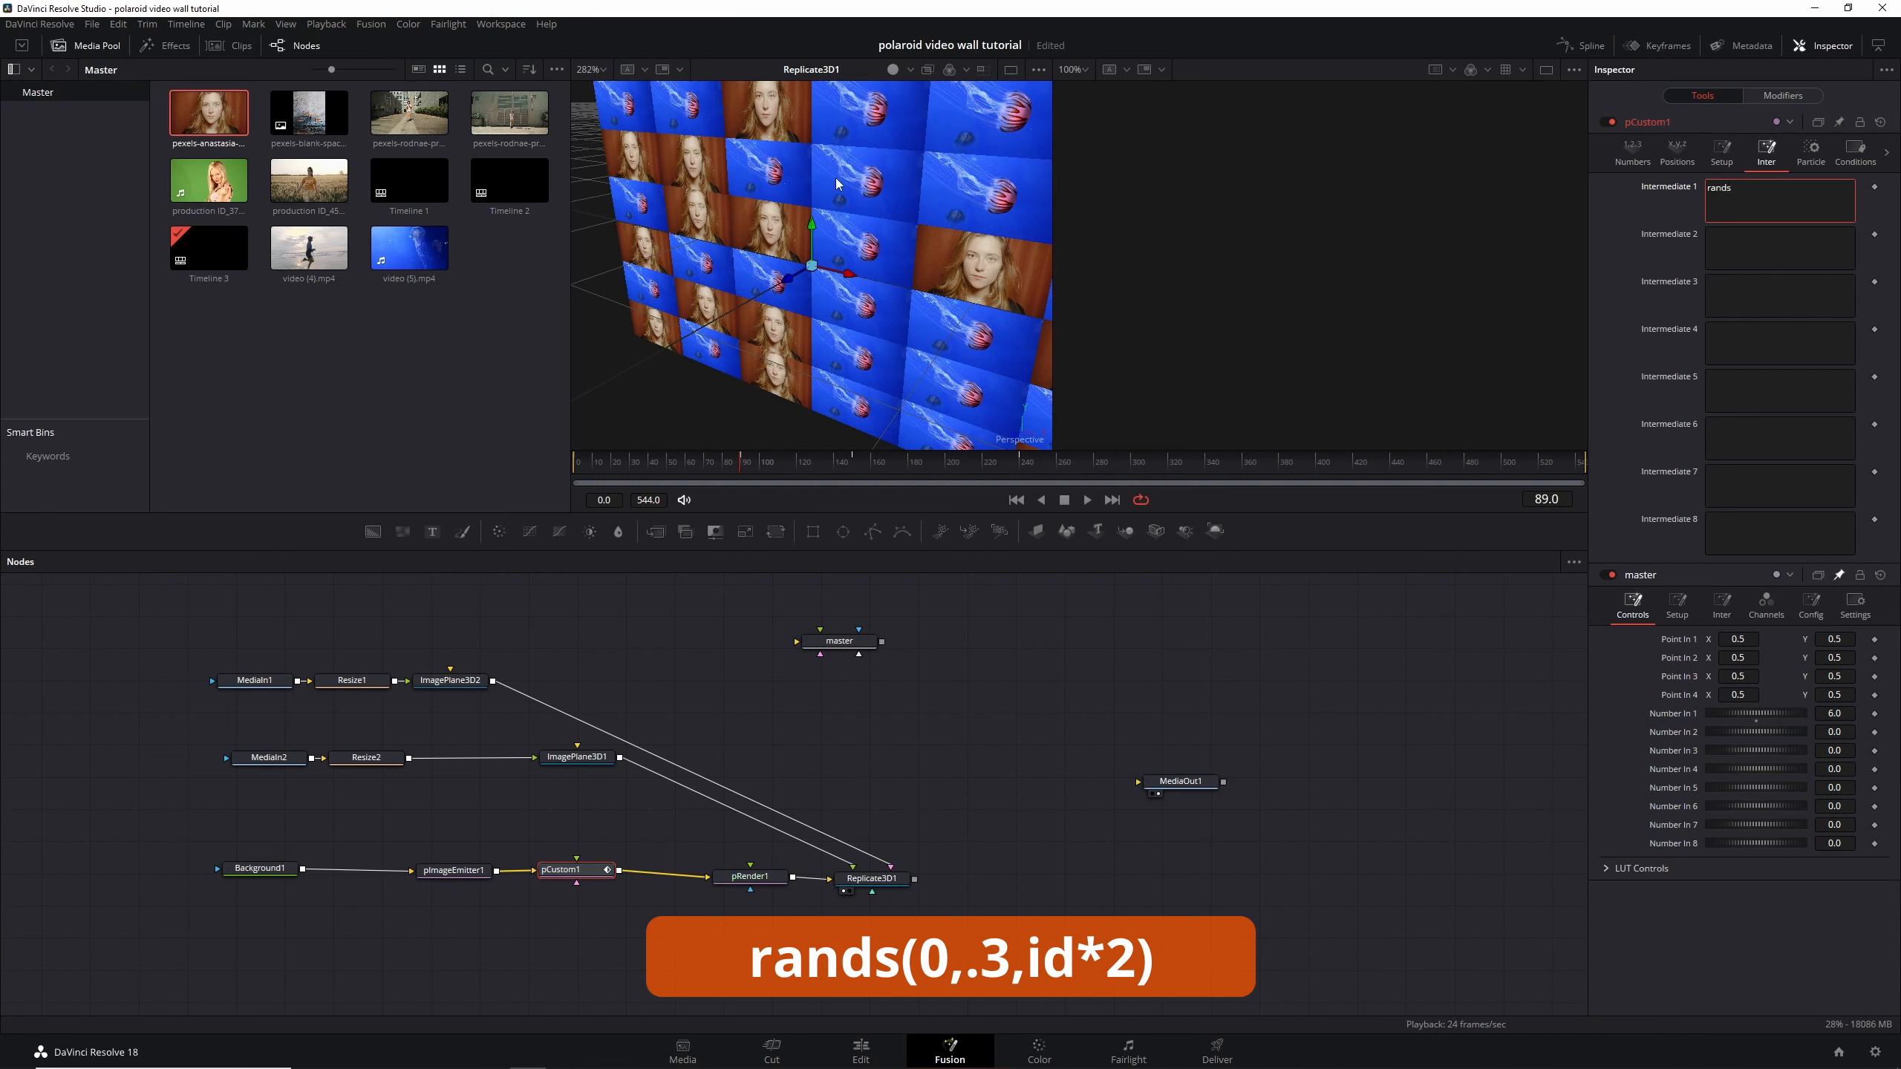
text((0,.3,id*2))
key(Tab)
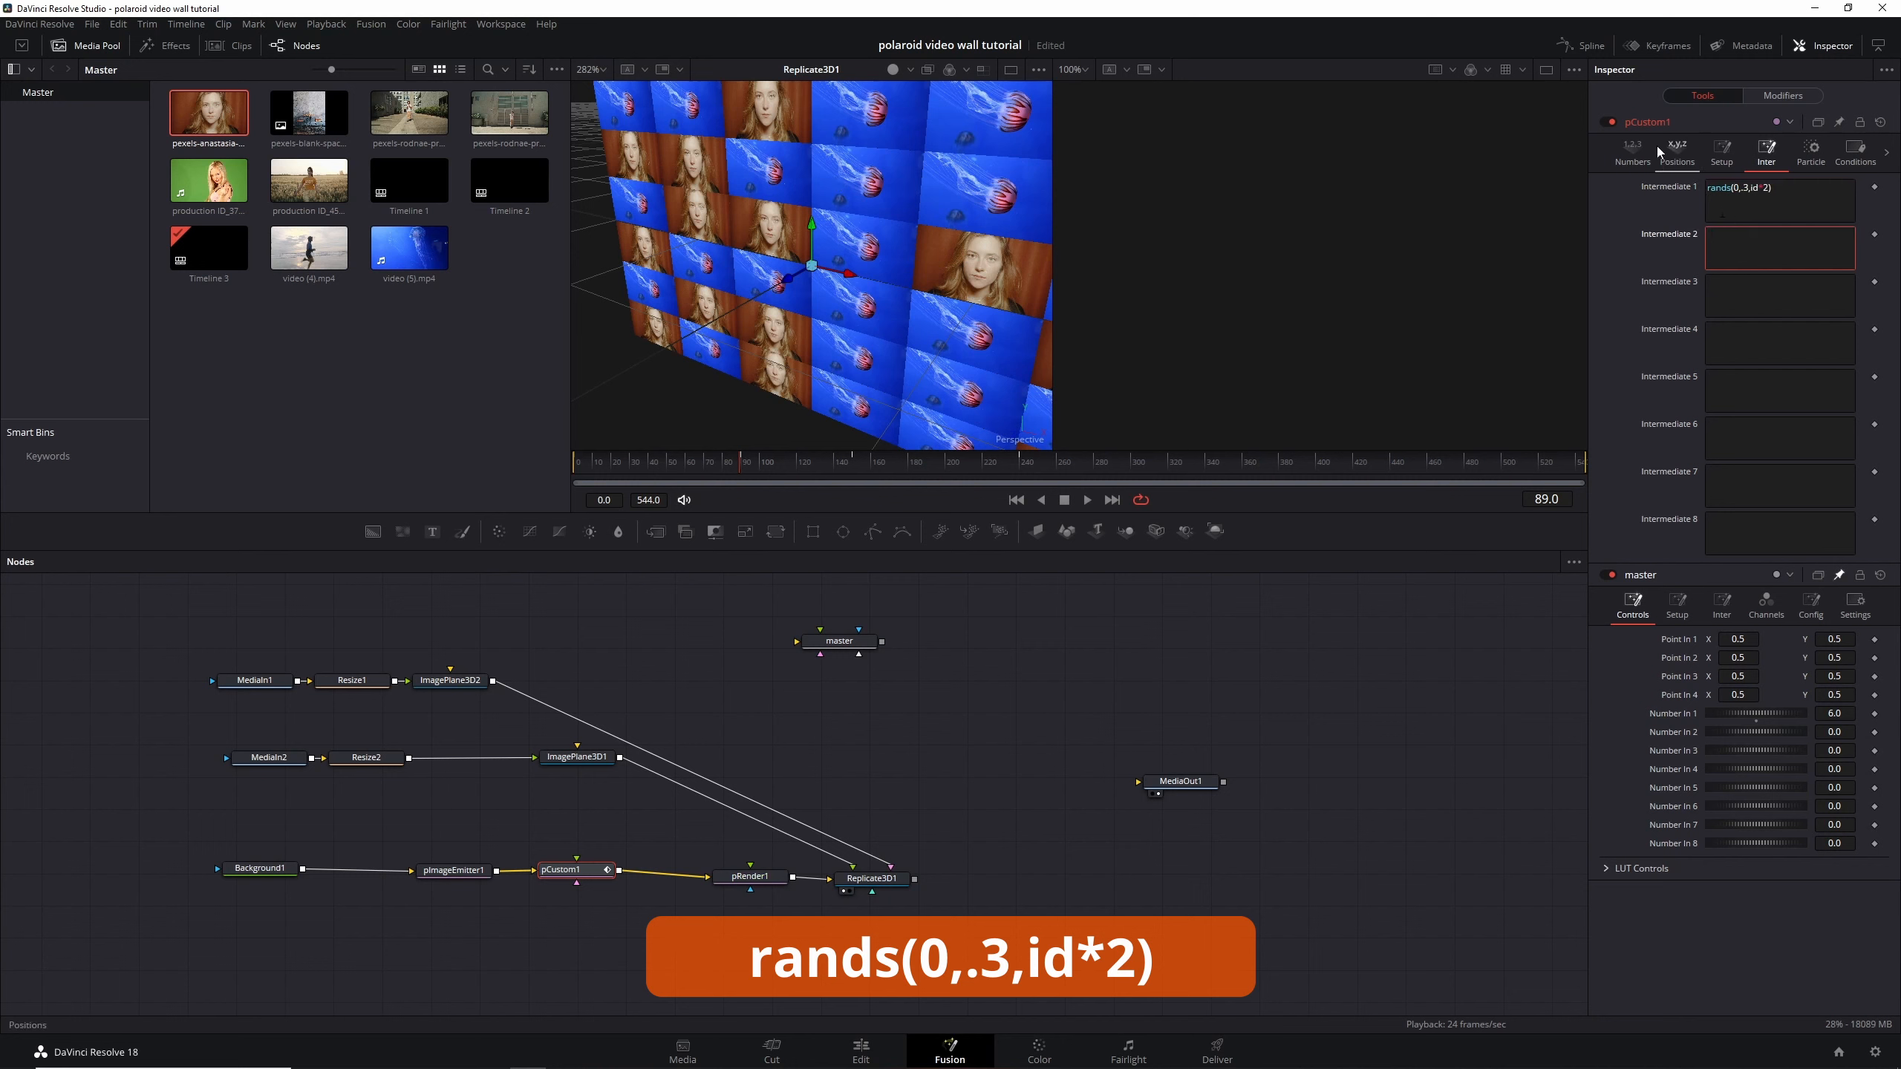
Change pCustom1's Position Z expression to (n2-i1)*rands(-n1,n1,id) so each tile uses its own offset
click(1811, 150)
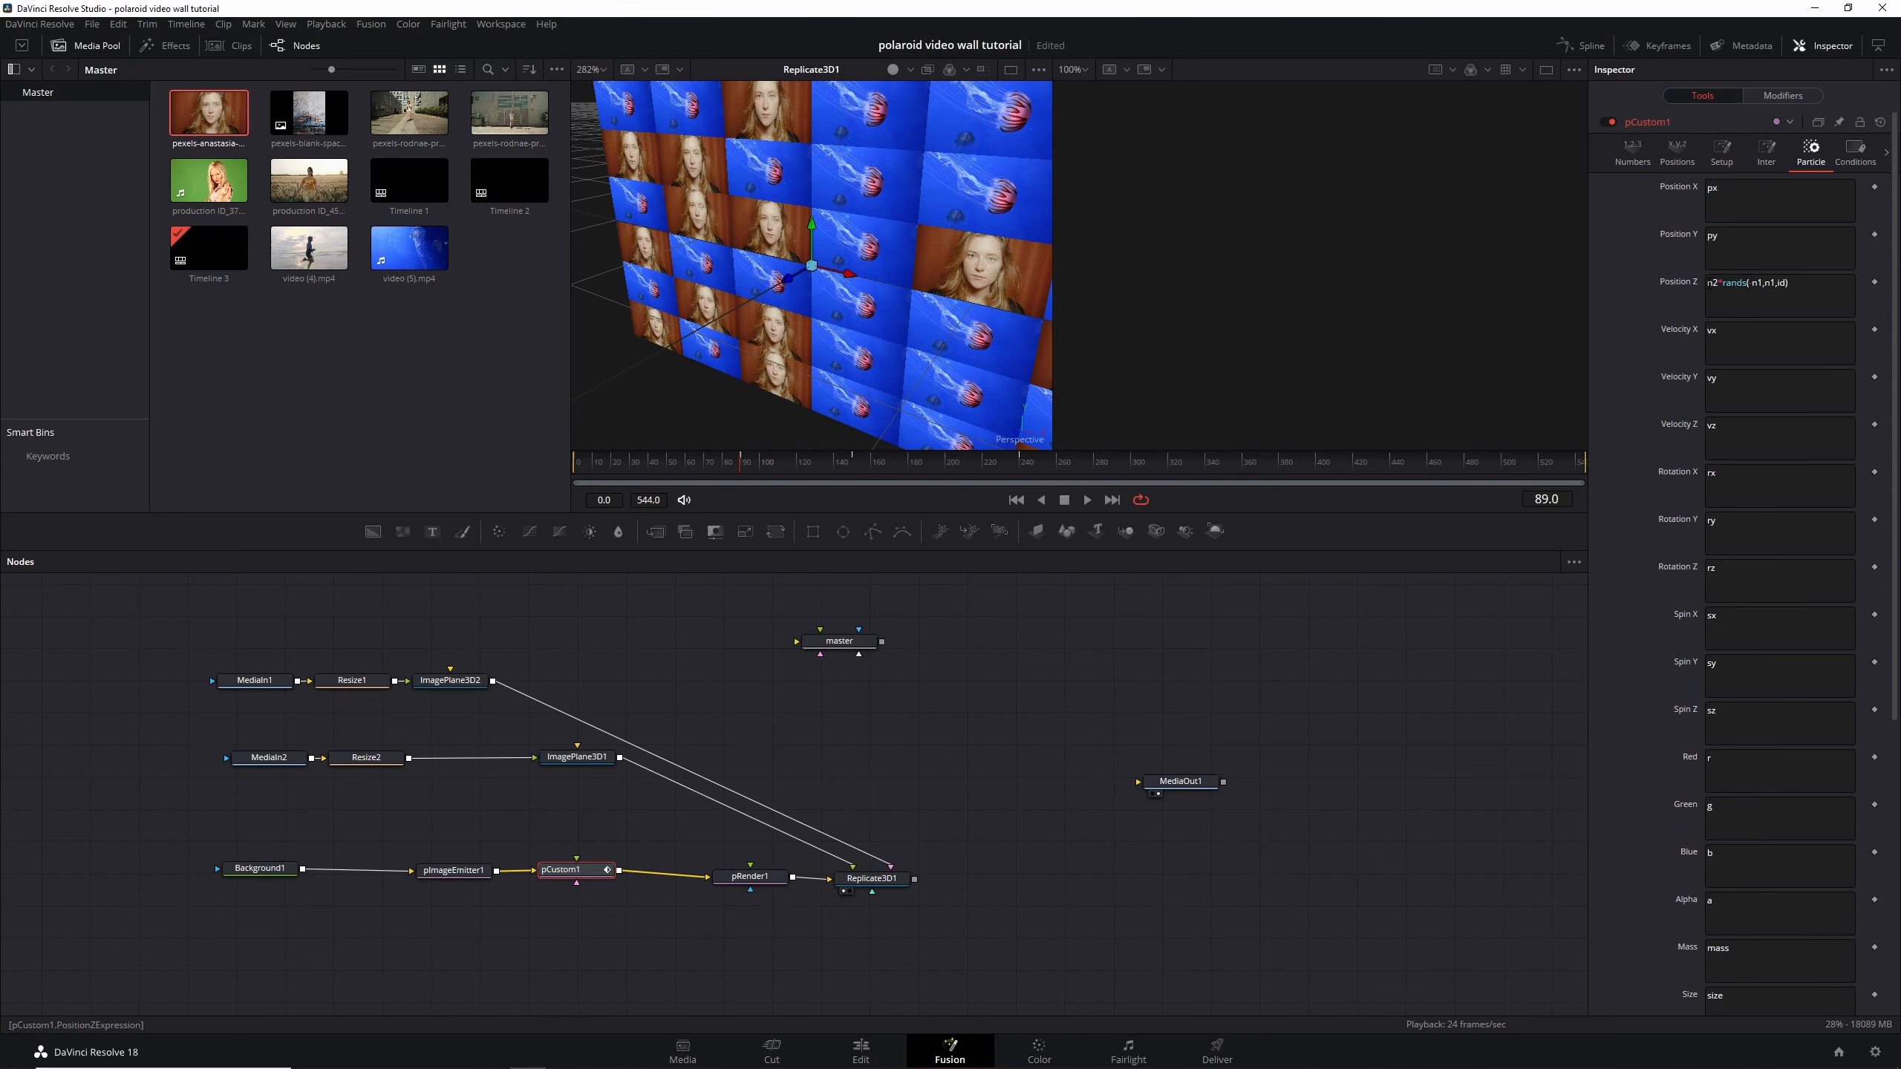
click(1710, 284)
text((n2 )
text(-)
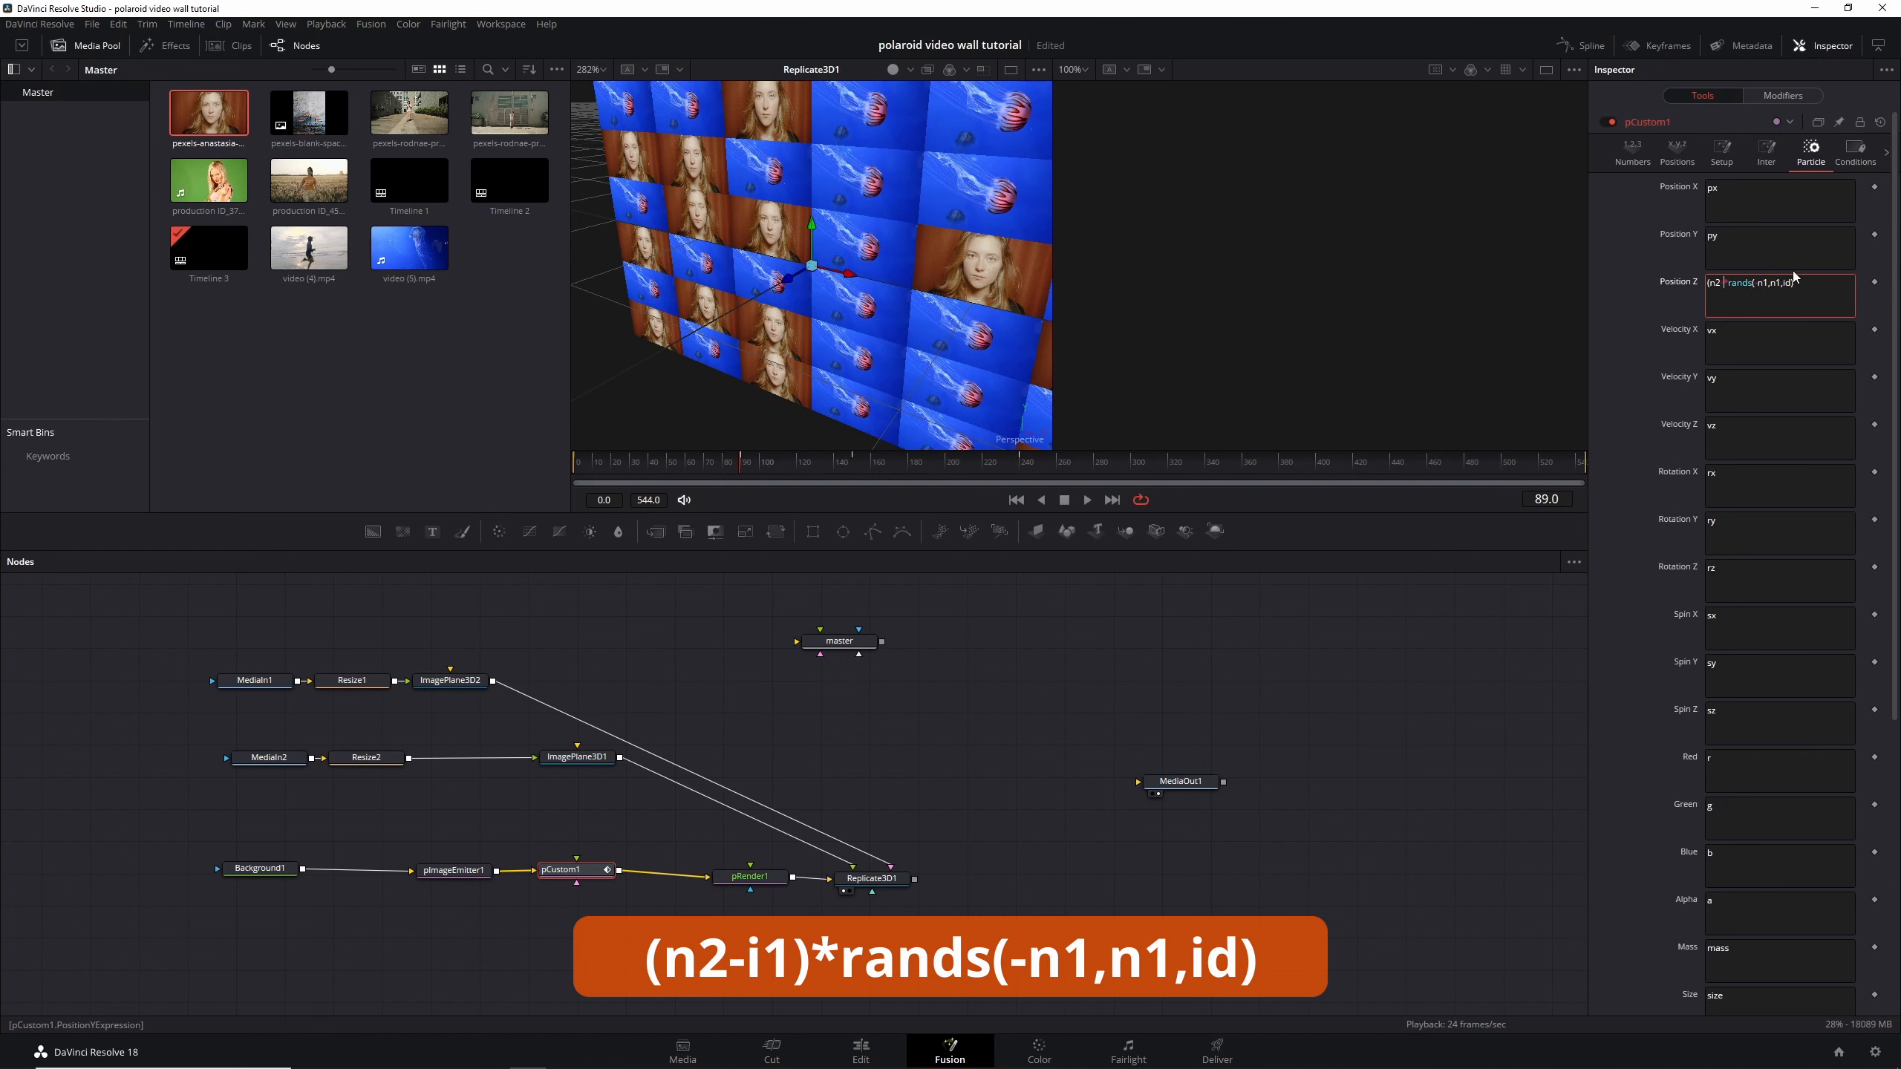
text(i1))
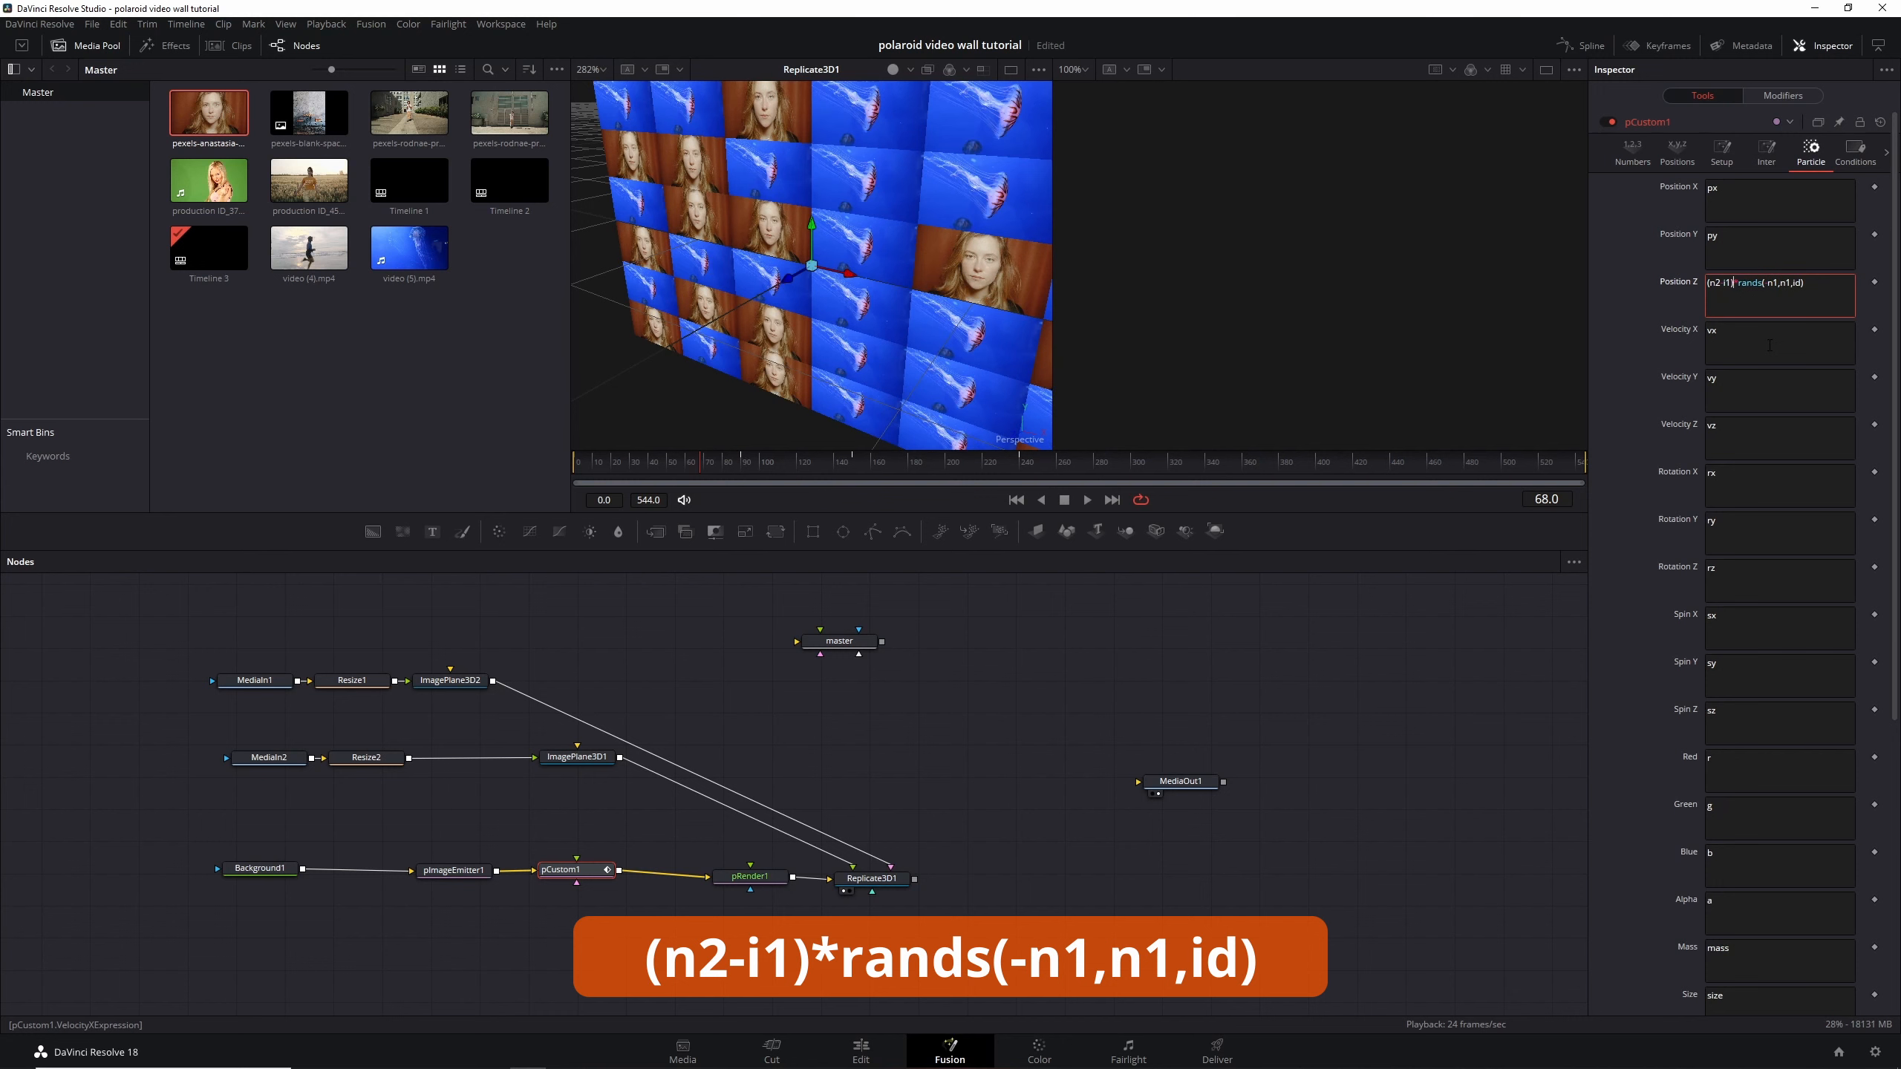
click(1372, 658)
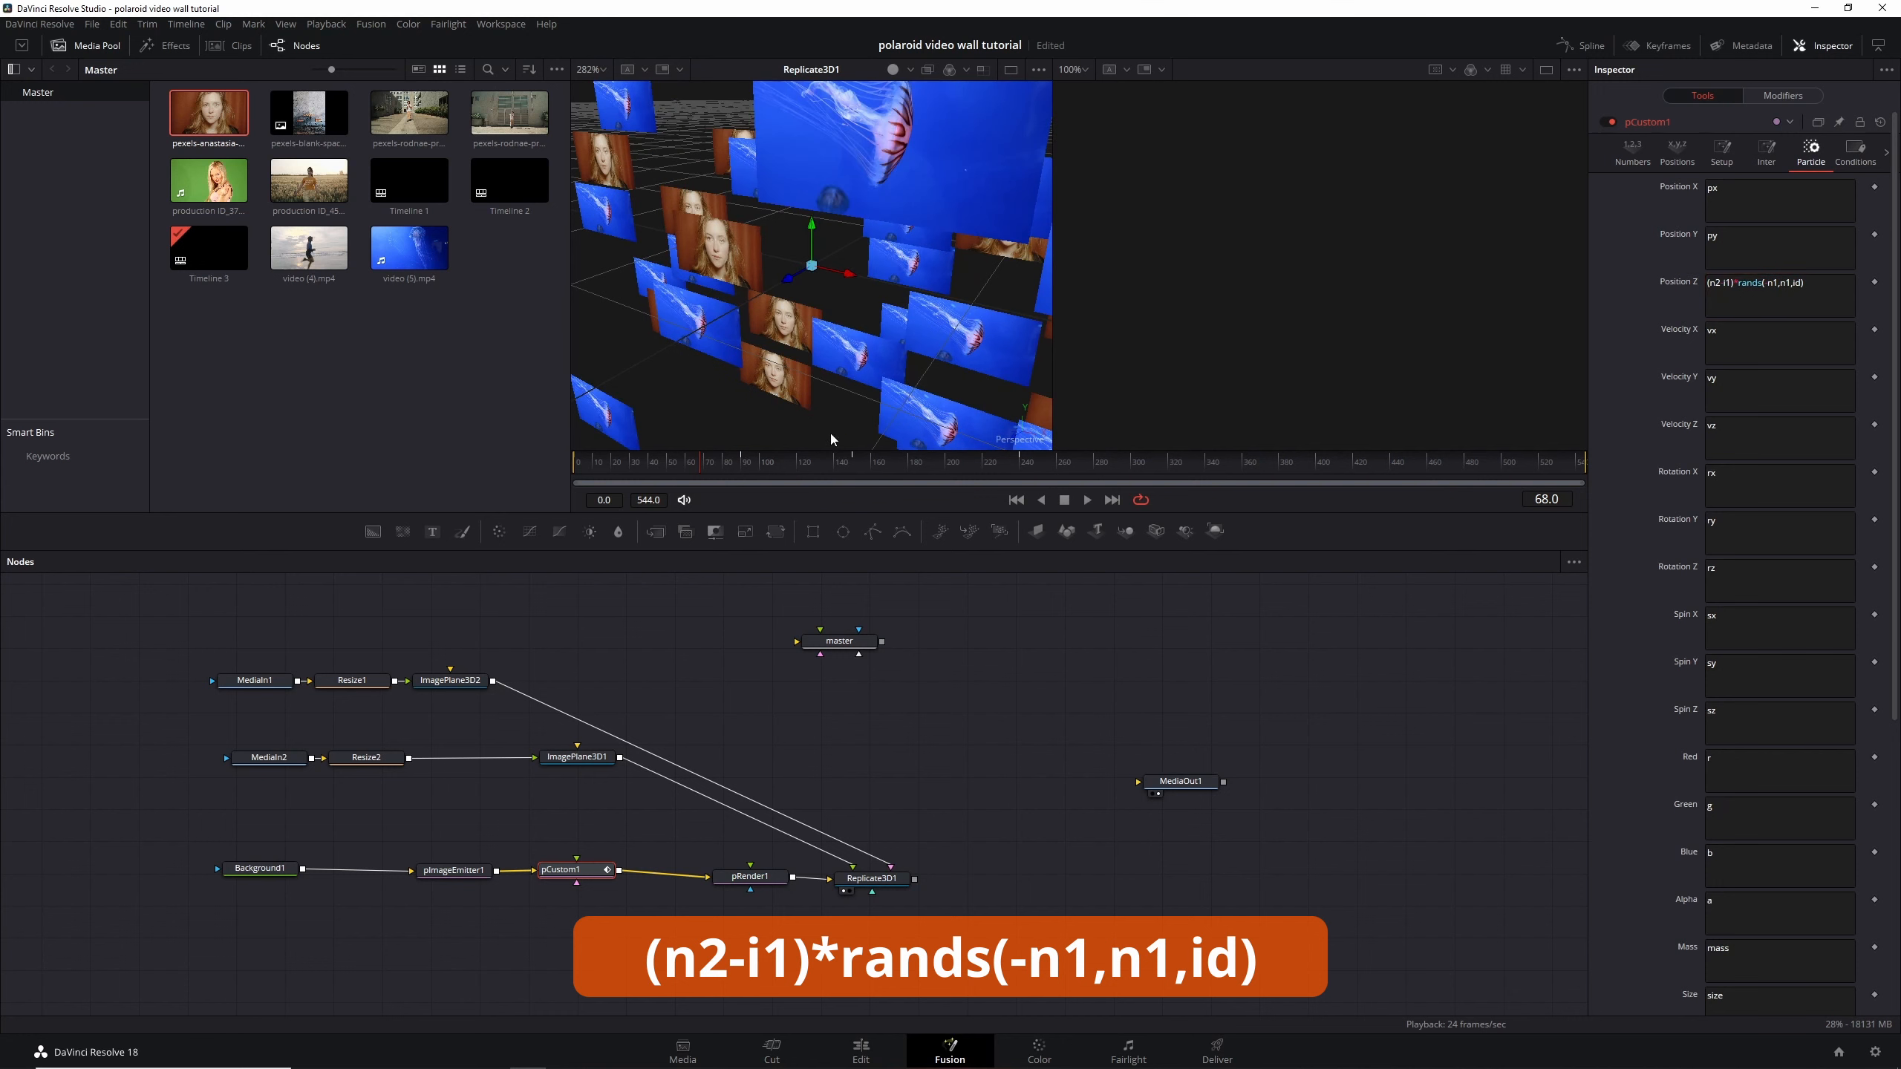
Scrub the animation between frames 54 and 90 and examine from several angles how the offset tiles behave
click(703, 466)
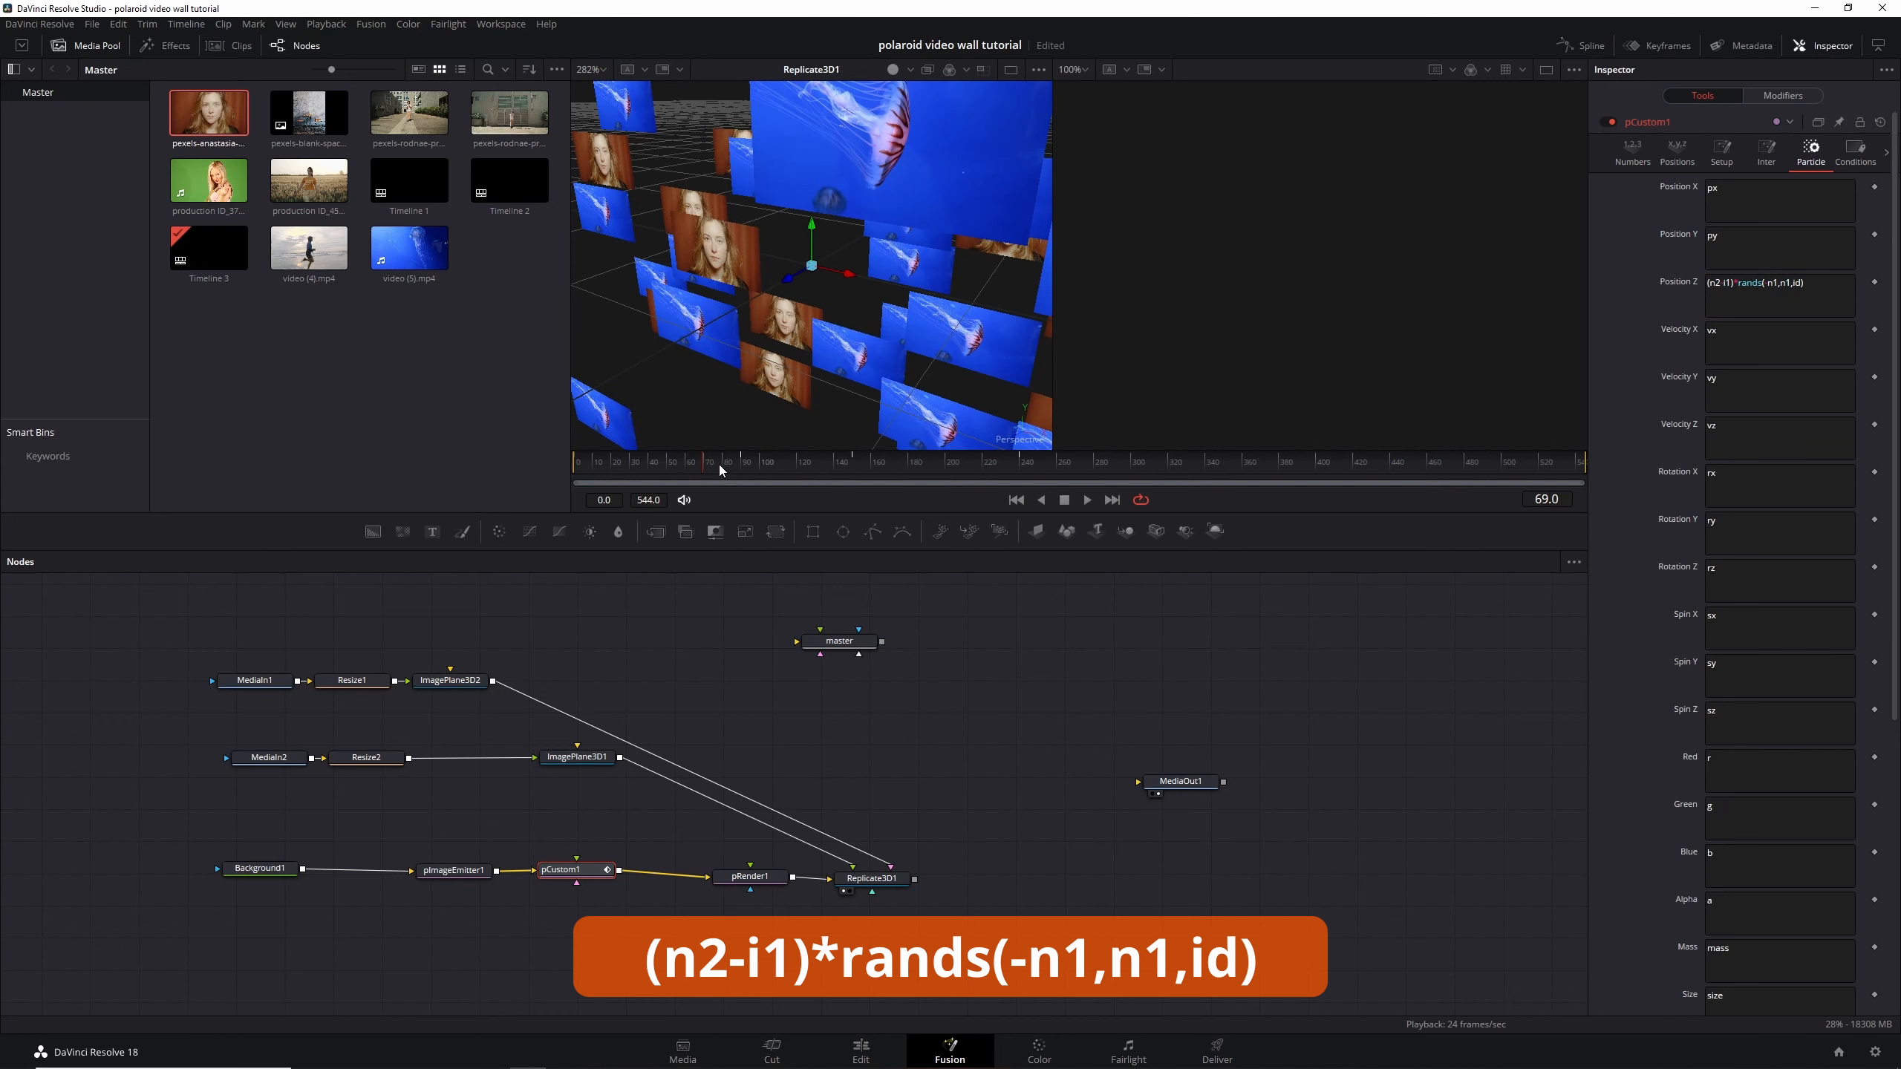
drag(719, 463, 741, 464)
scroll(781, 310, down, 3)
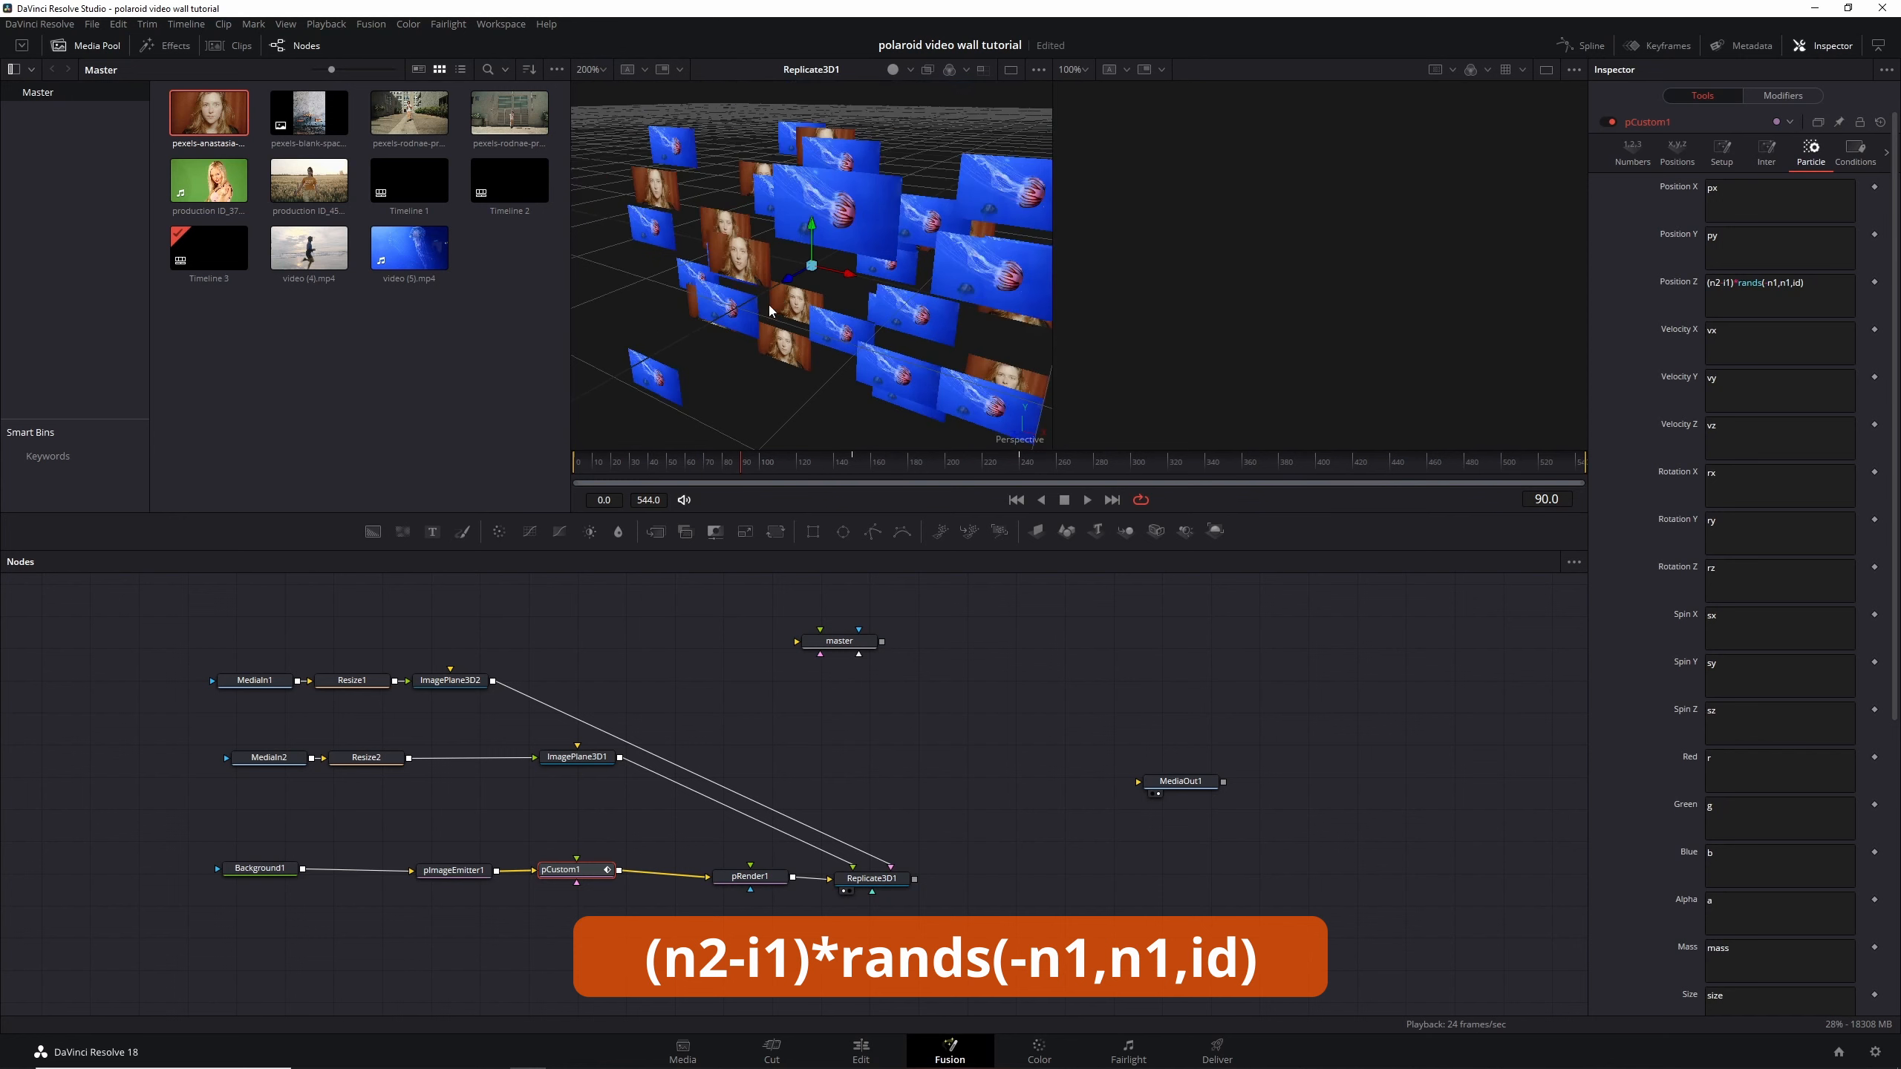
drag(780, 310, 737, 330)
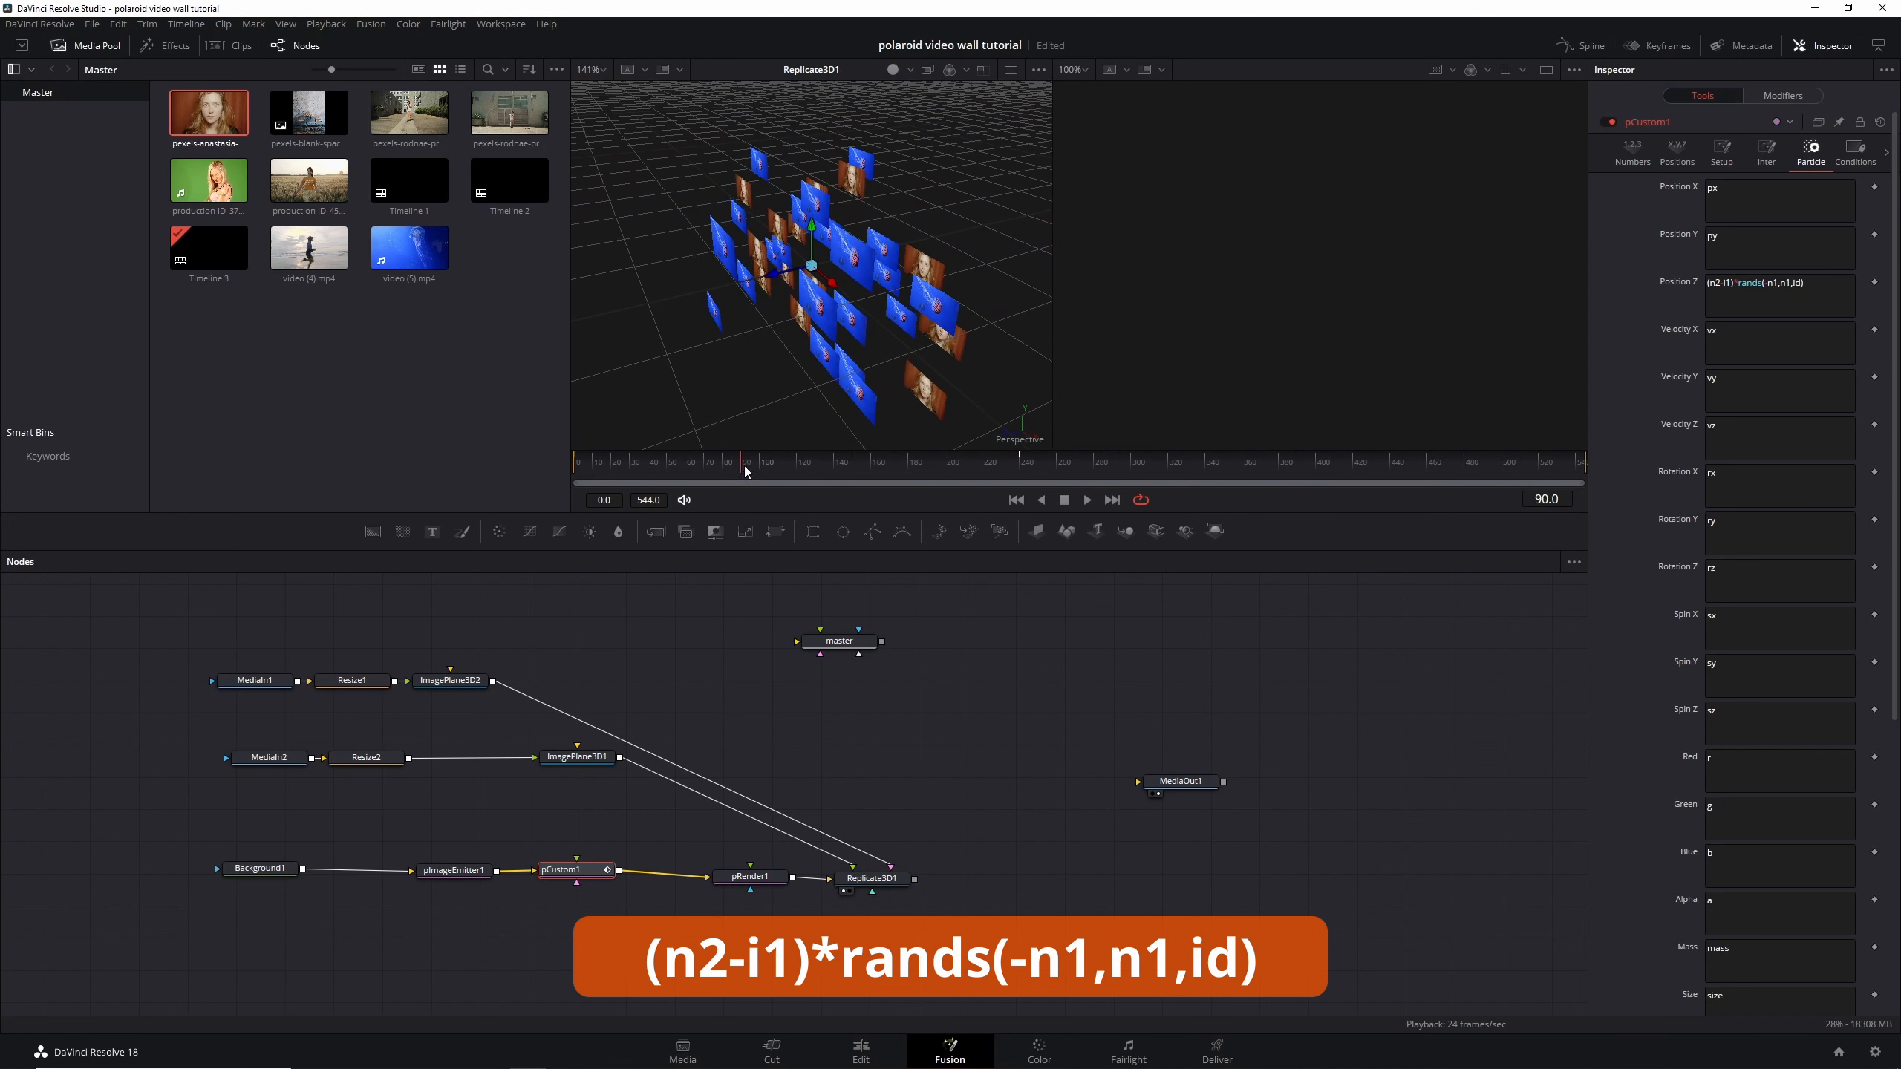
drag(744, 466, 675, 465)
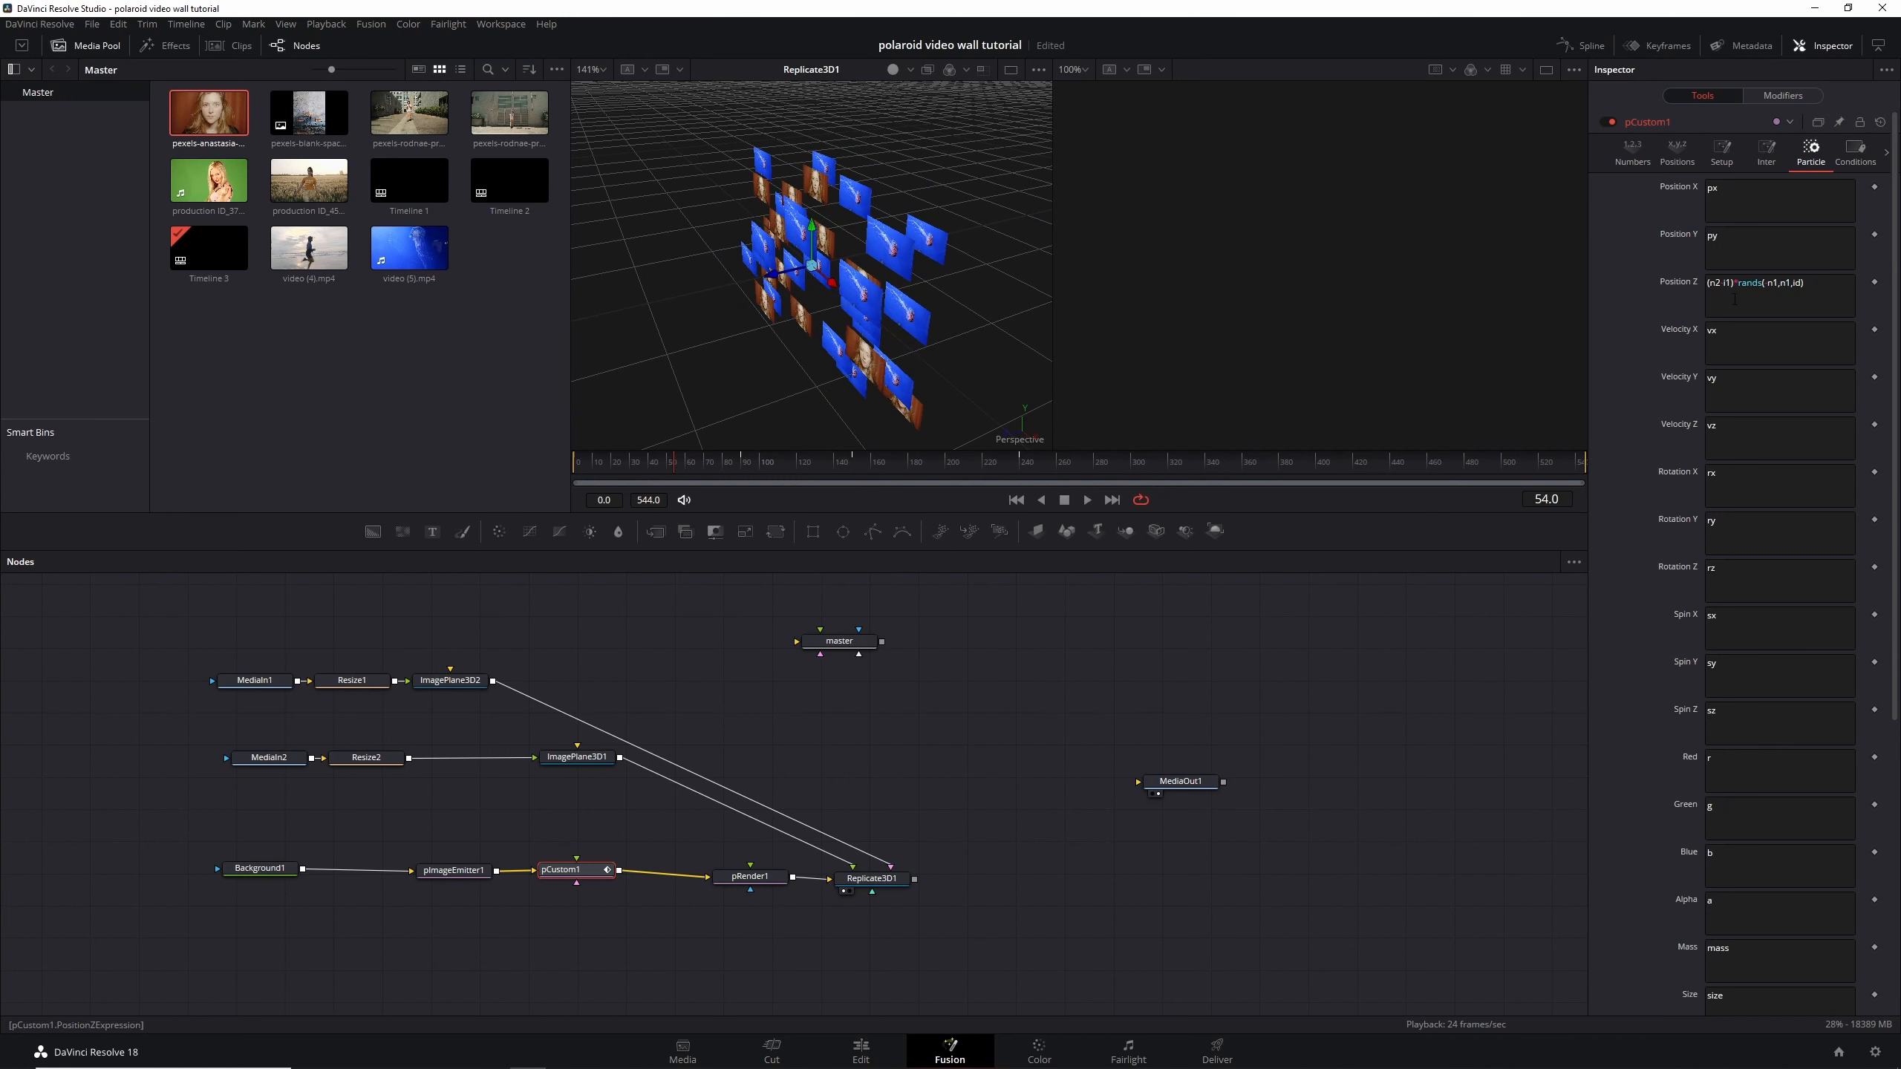
Clamp pCustom1's Position Z expression at zero as max((n2-i1),0)*rands(-n1,n1,id), and check the scatter up to frame 68
click(1708, 283)
click(1708, 282)
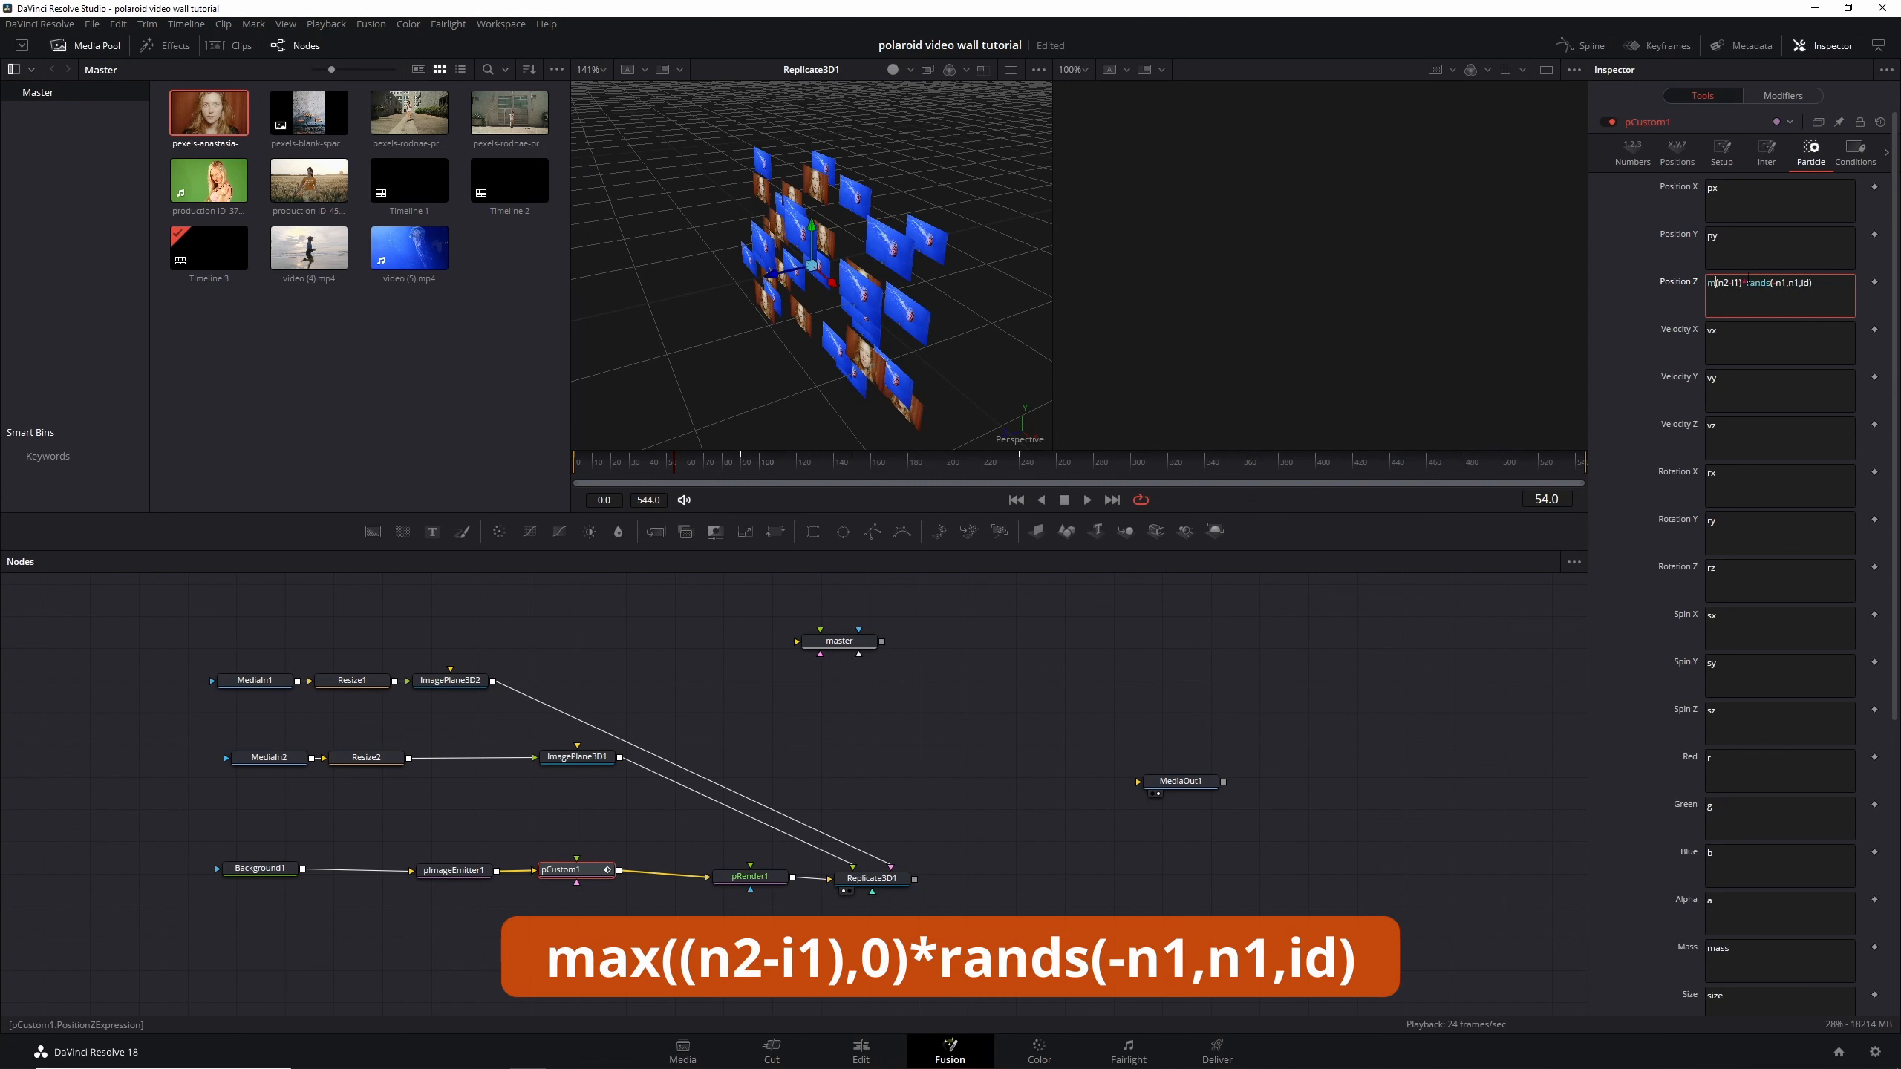
text(max)
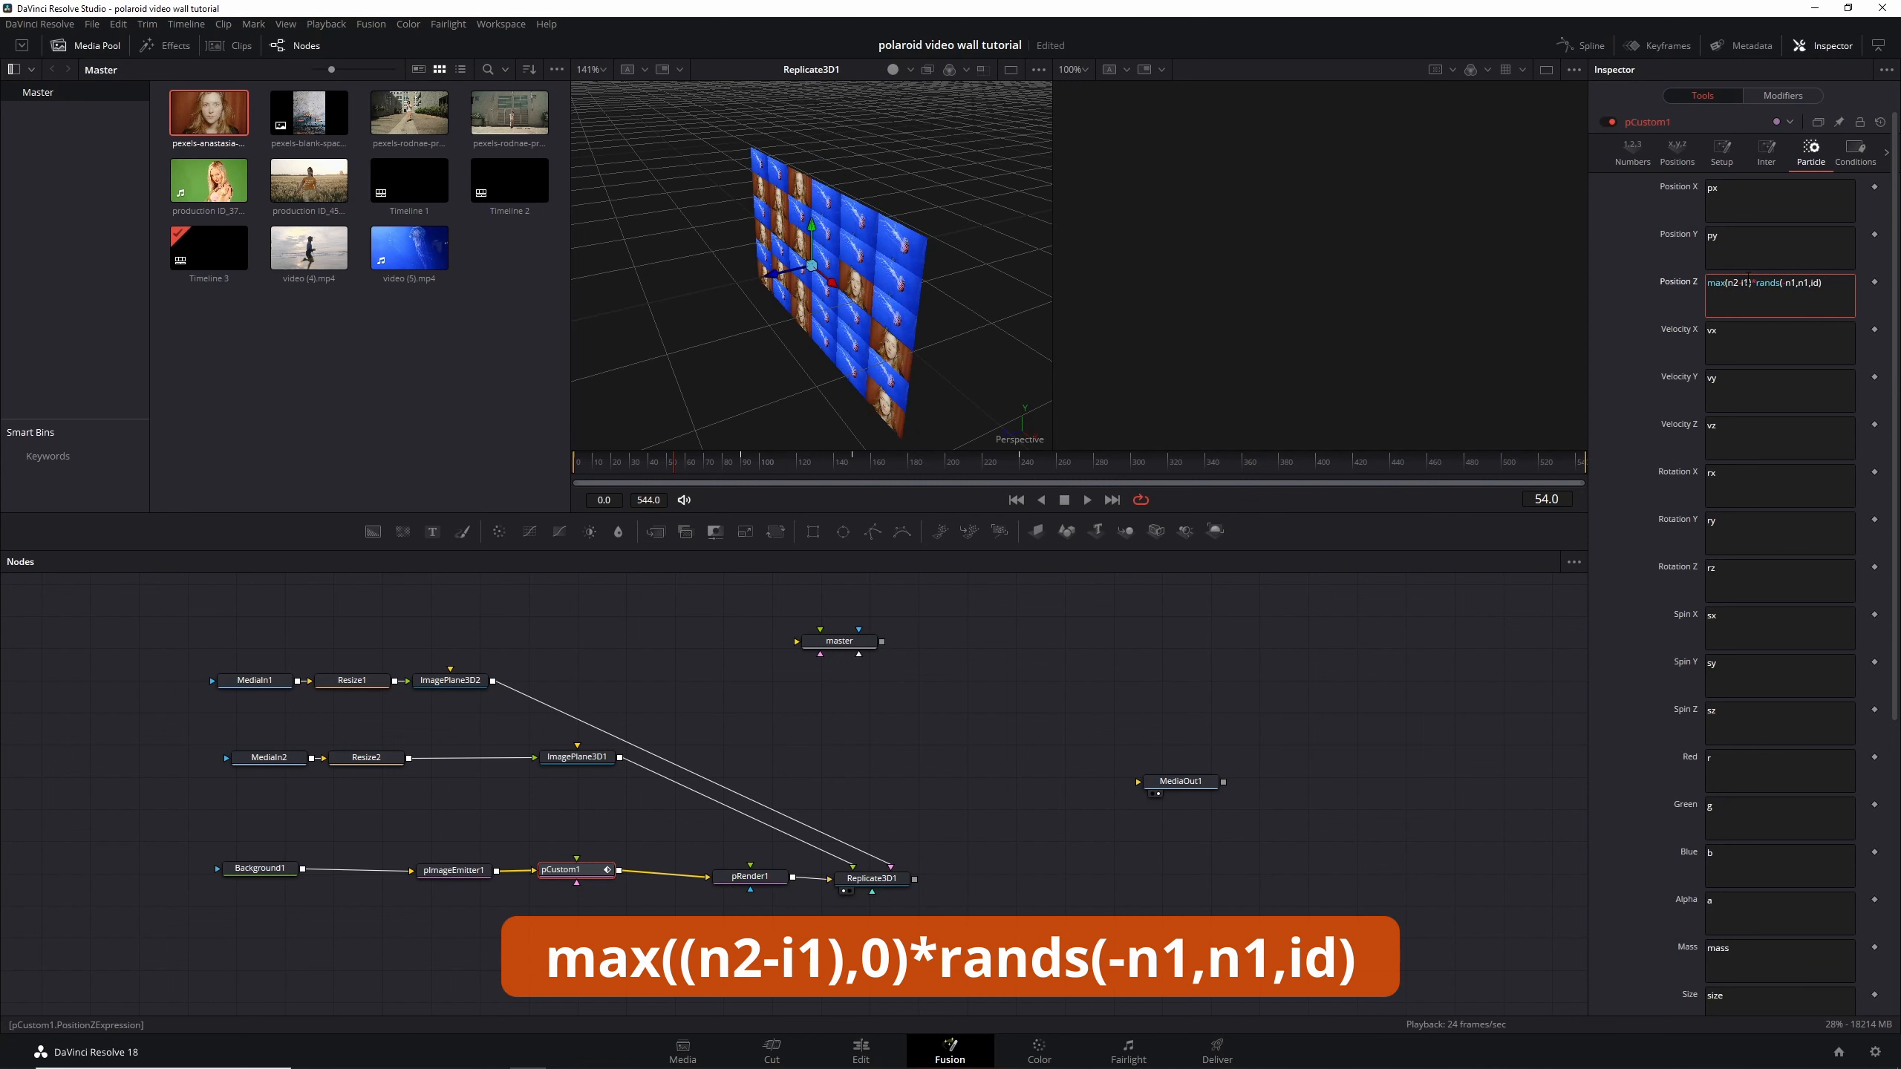
text(()
text(,0))
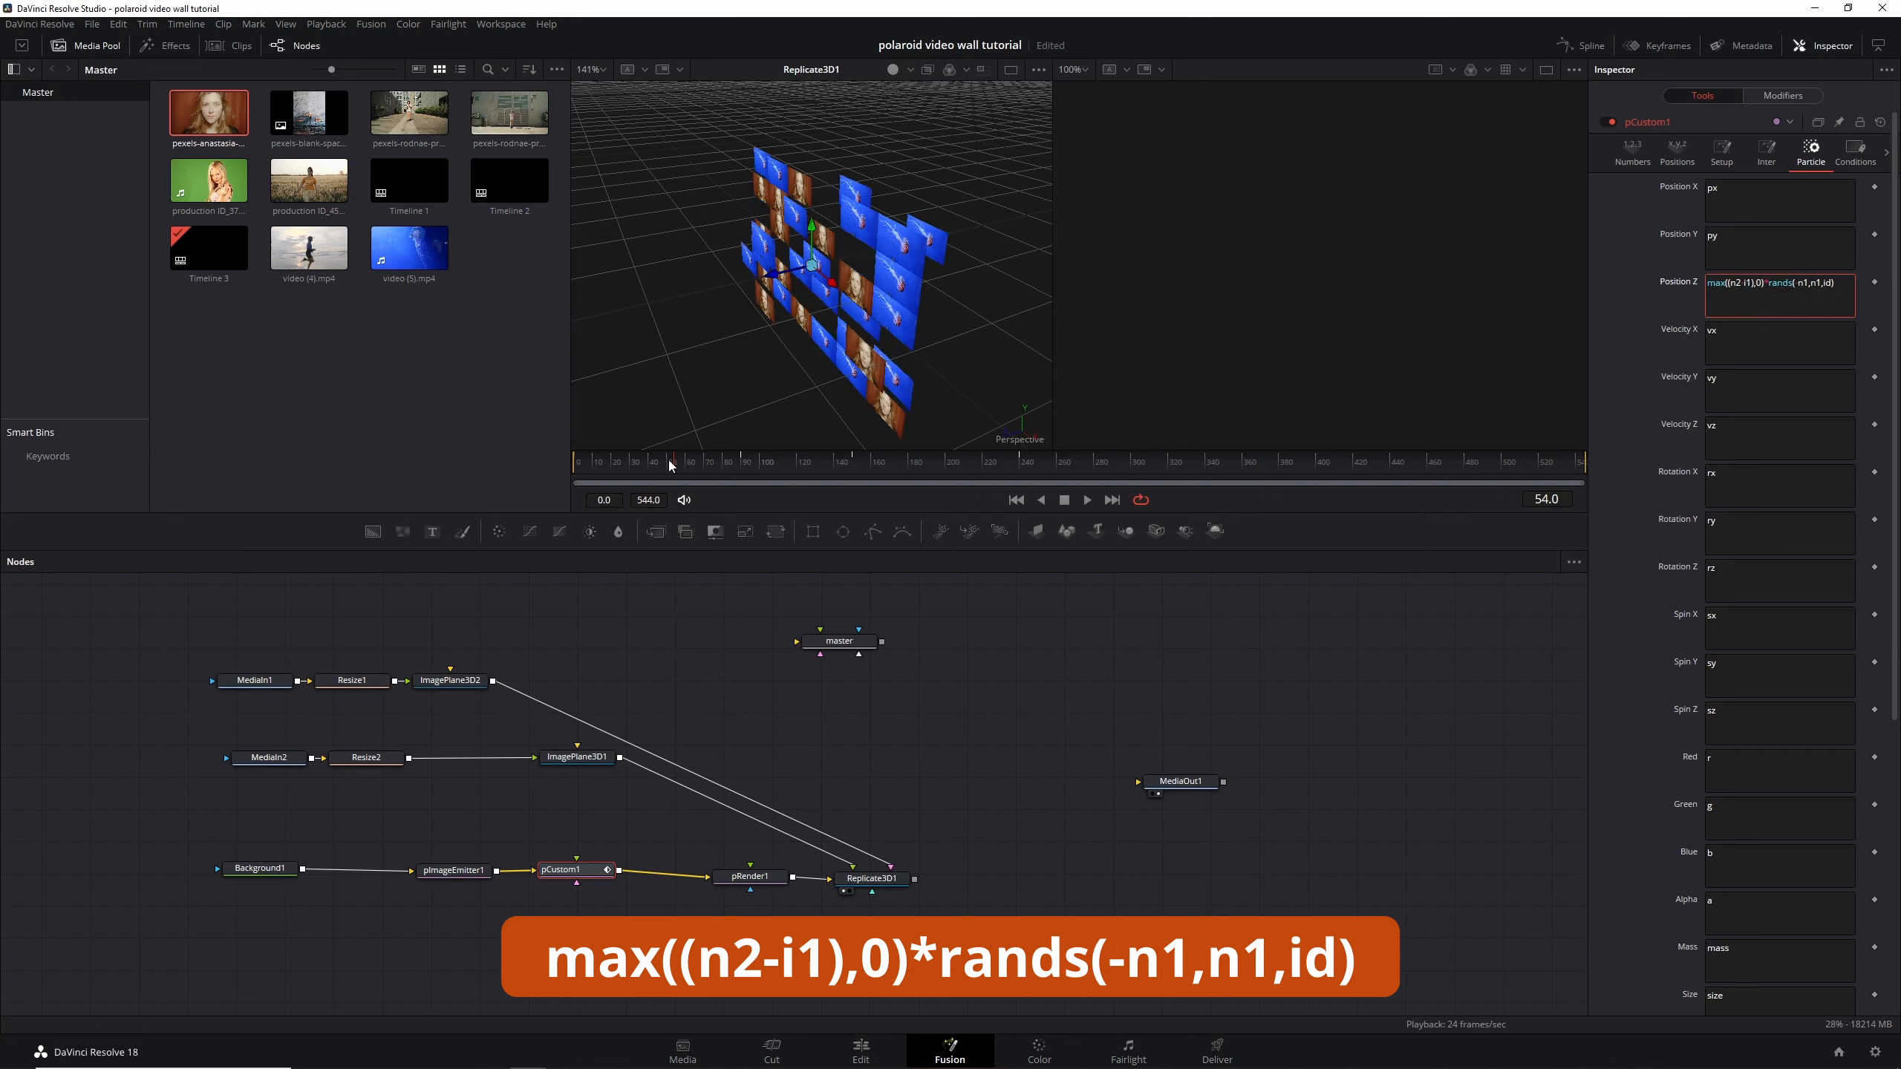
drag(648, 467, 700, 466)
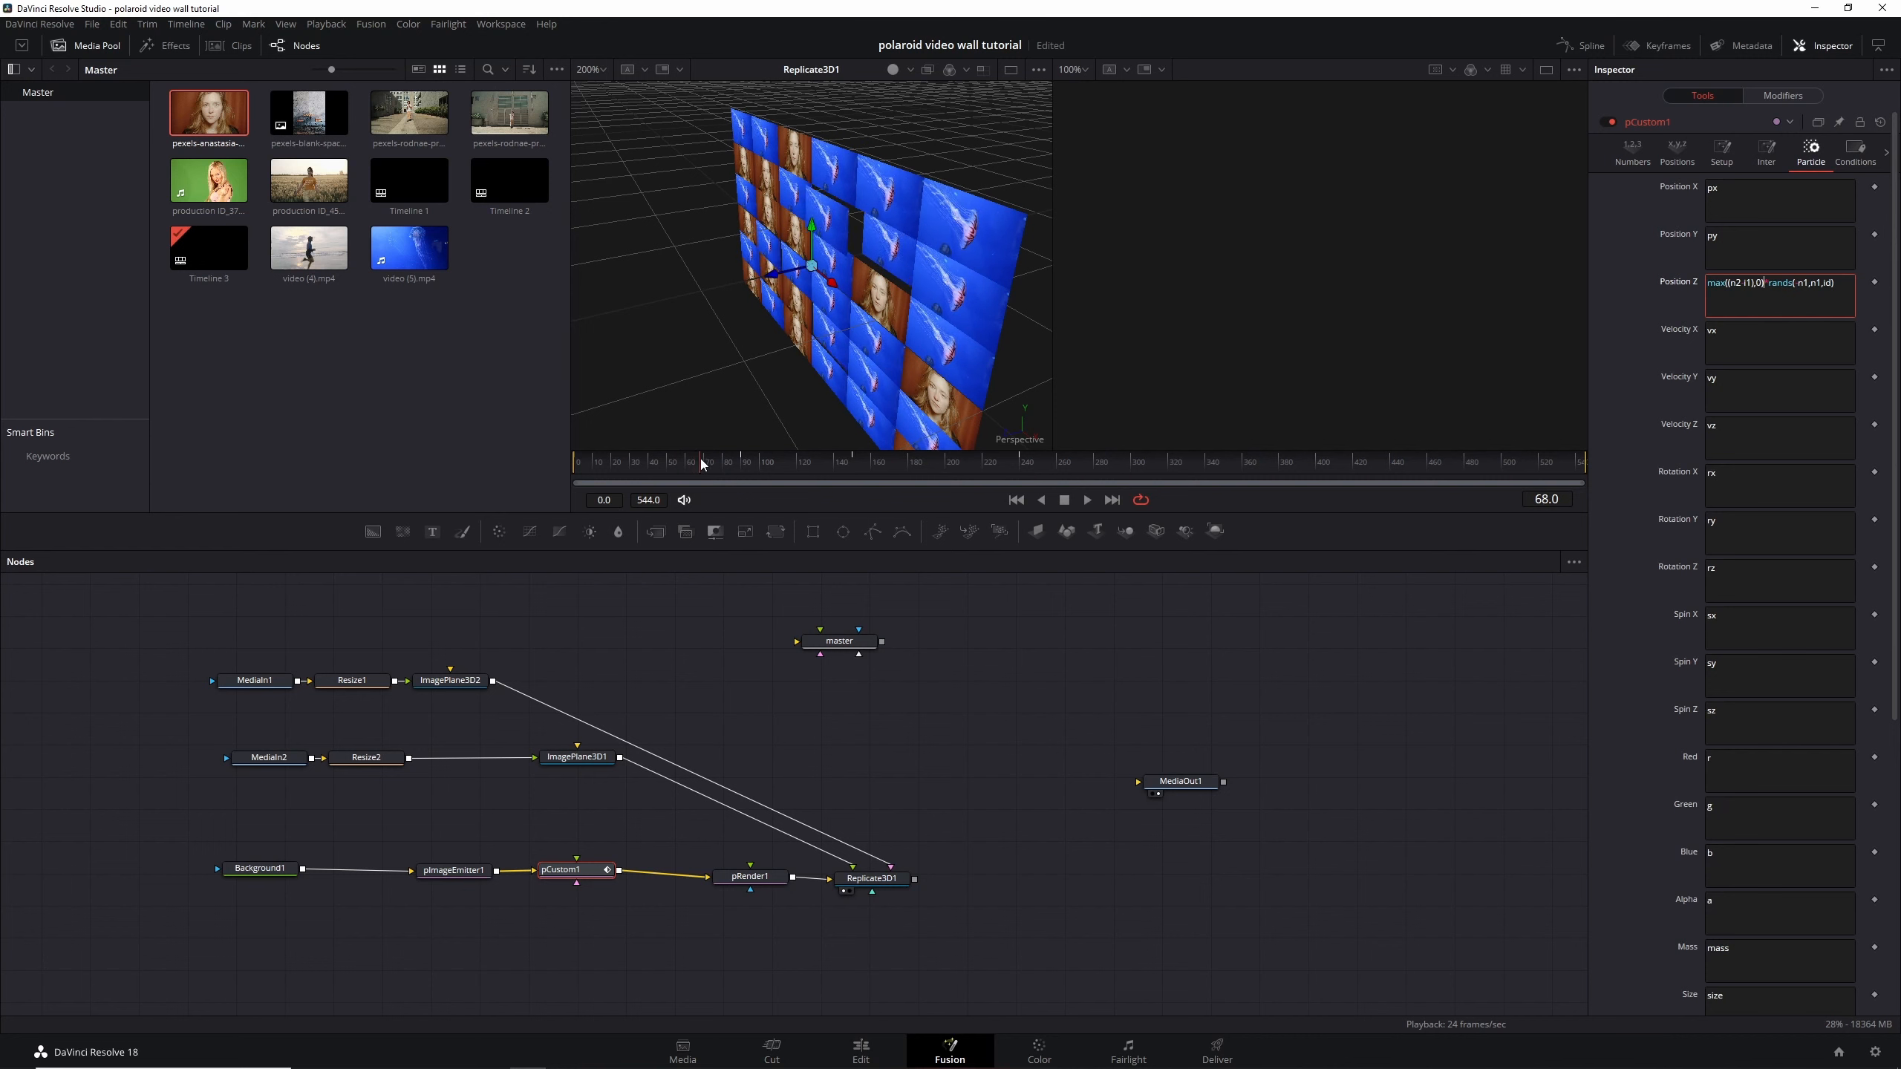
click(1769, 156)
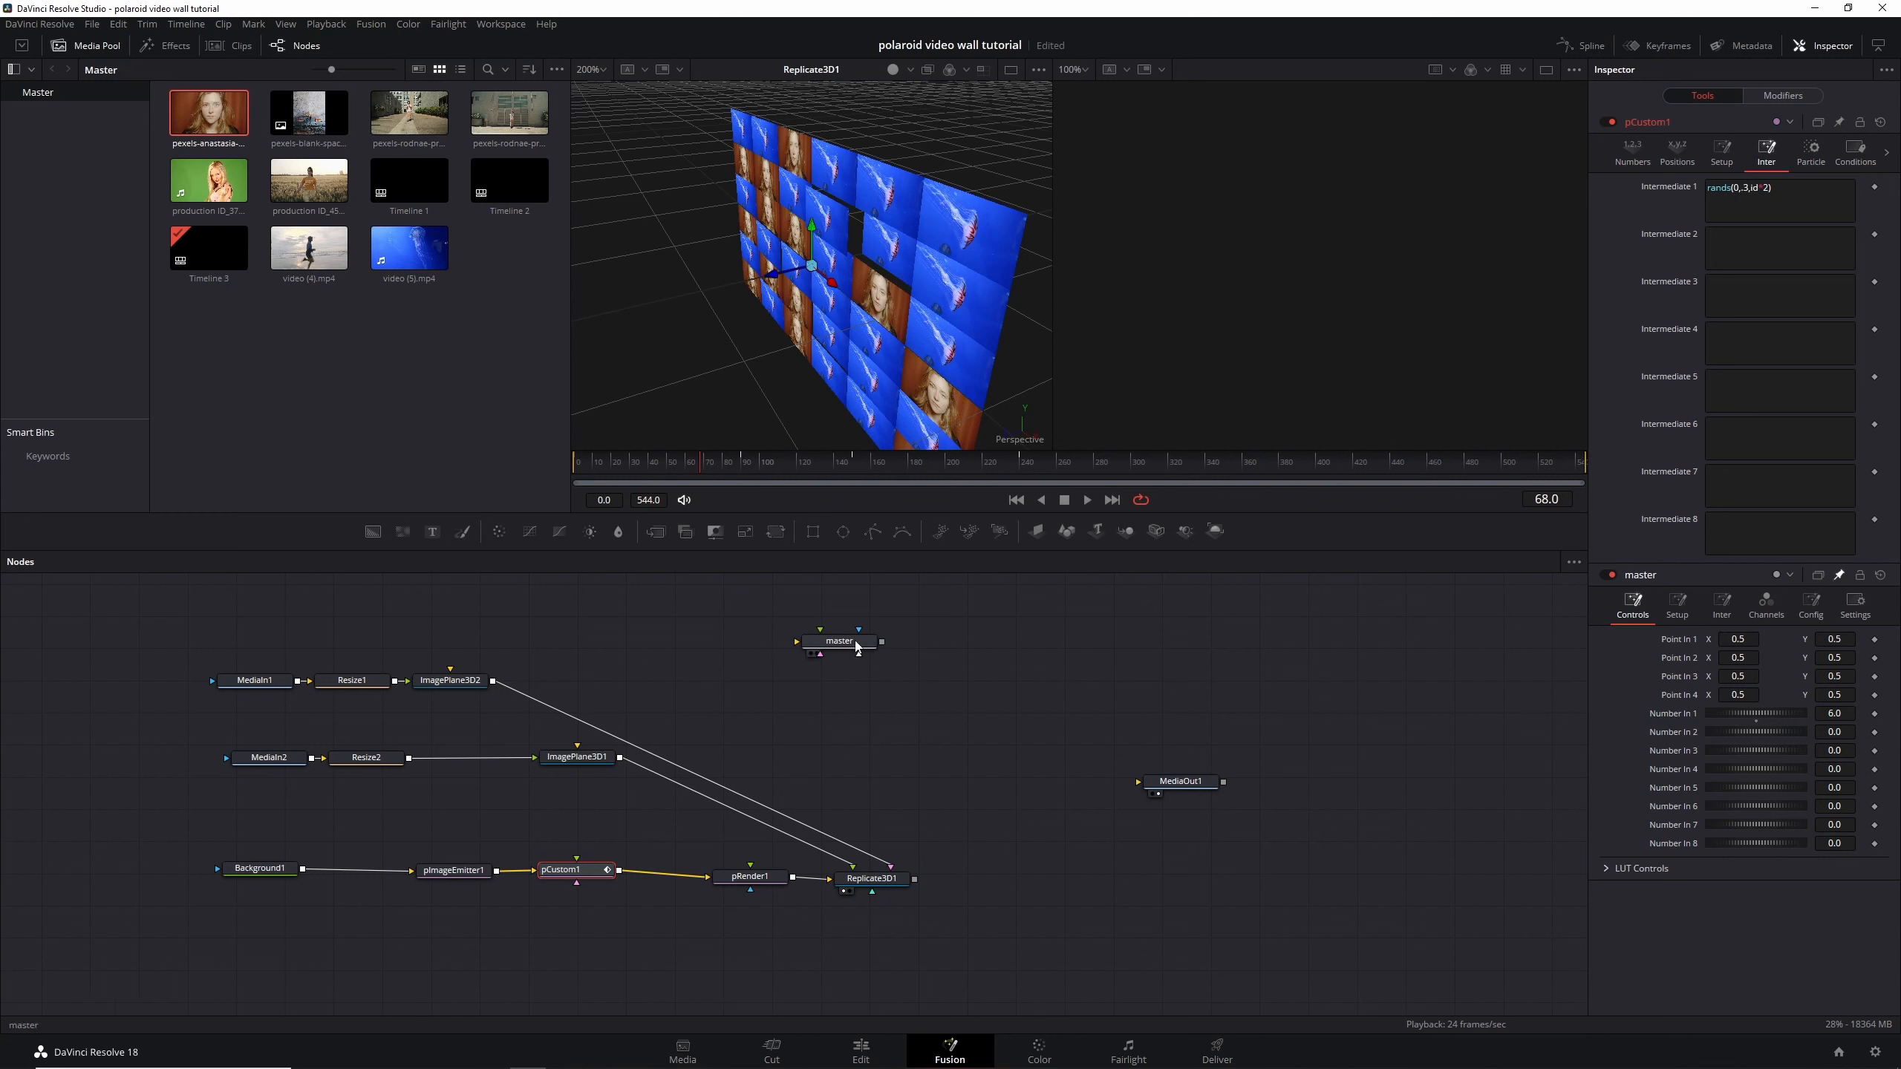
Move the master node aside and add a Merge 3D node after Replicate3D1
drag(839, 640, 823, 630)
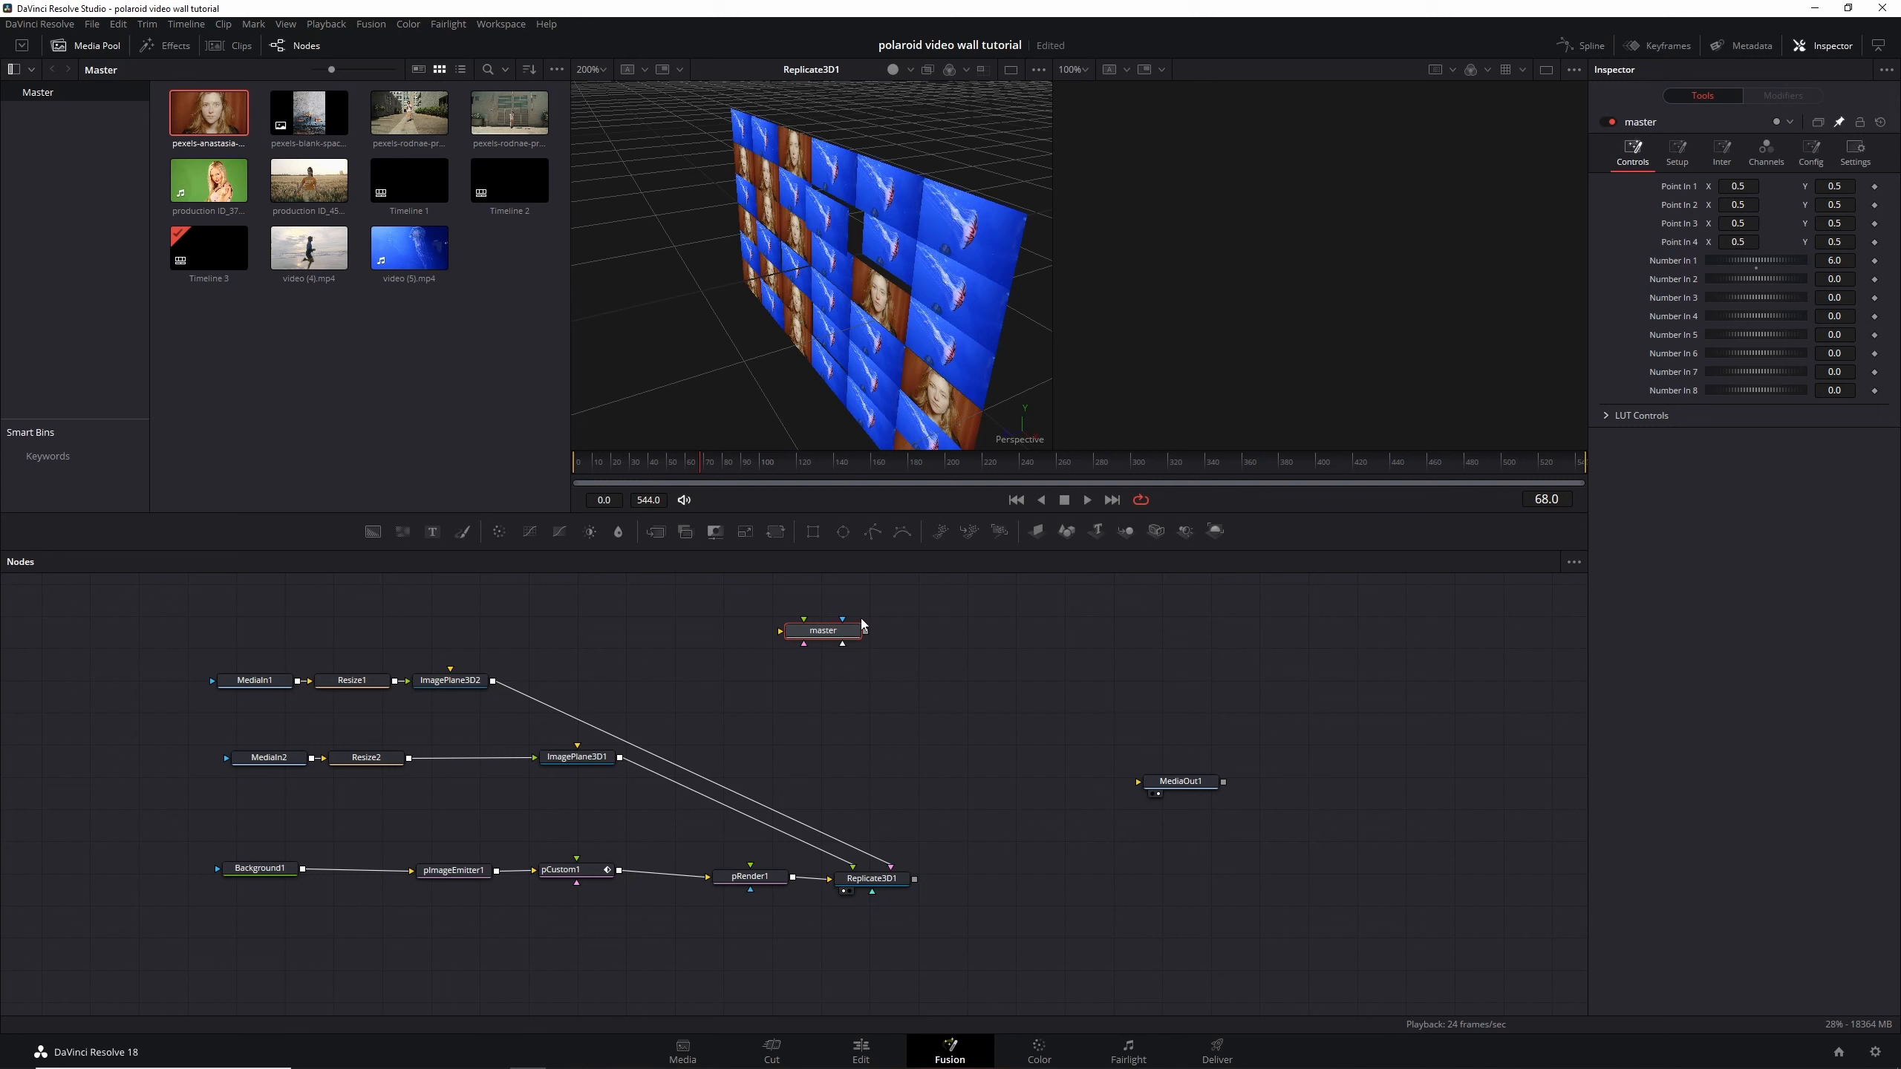
drag(827, 632, 932, 663)
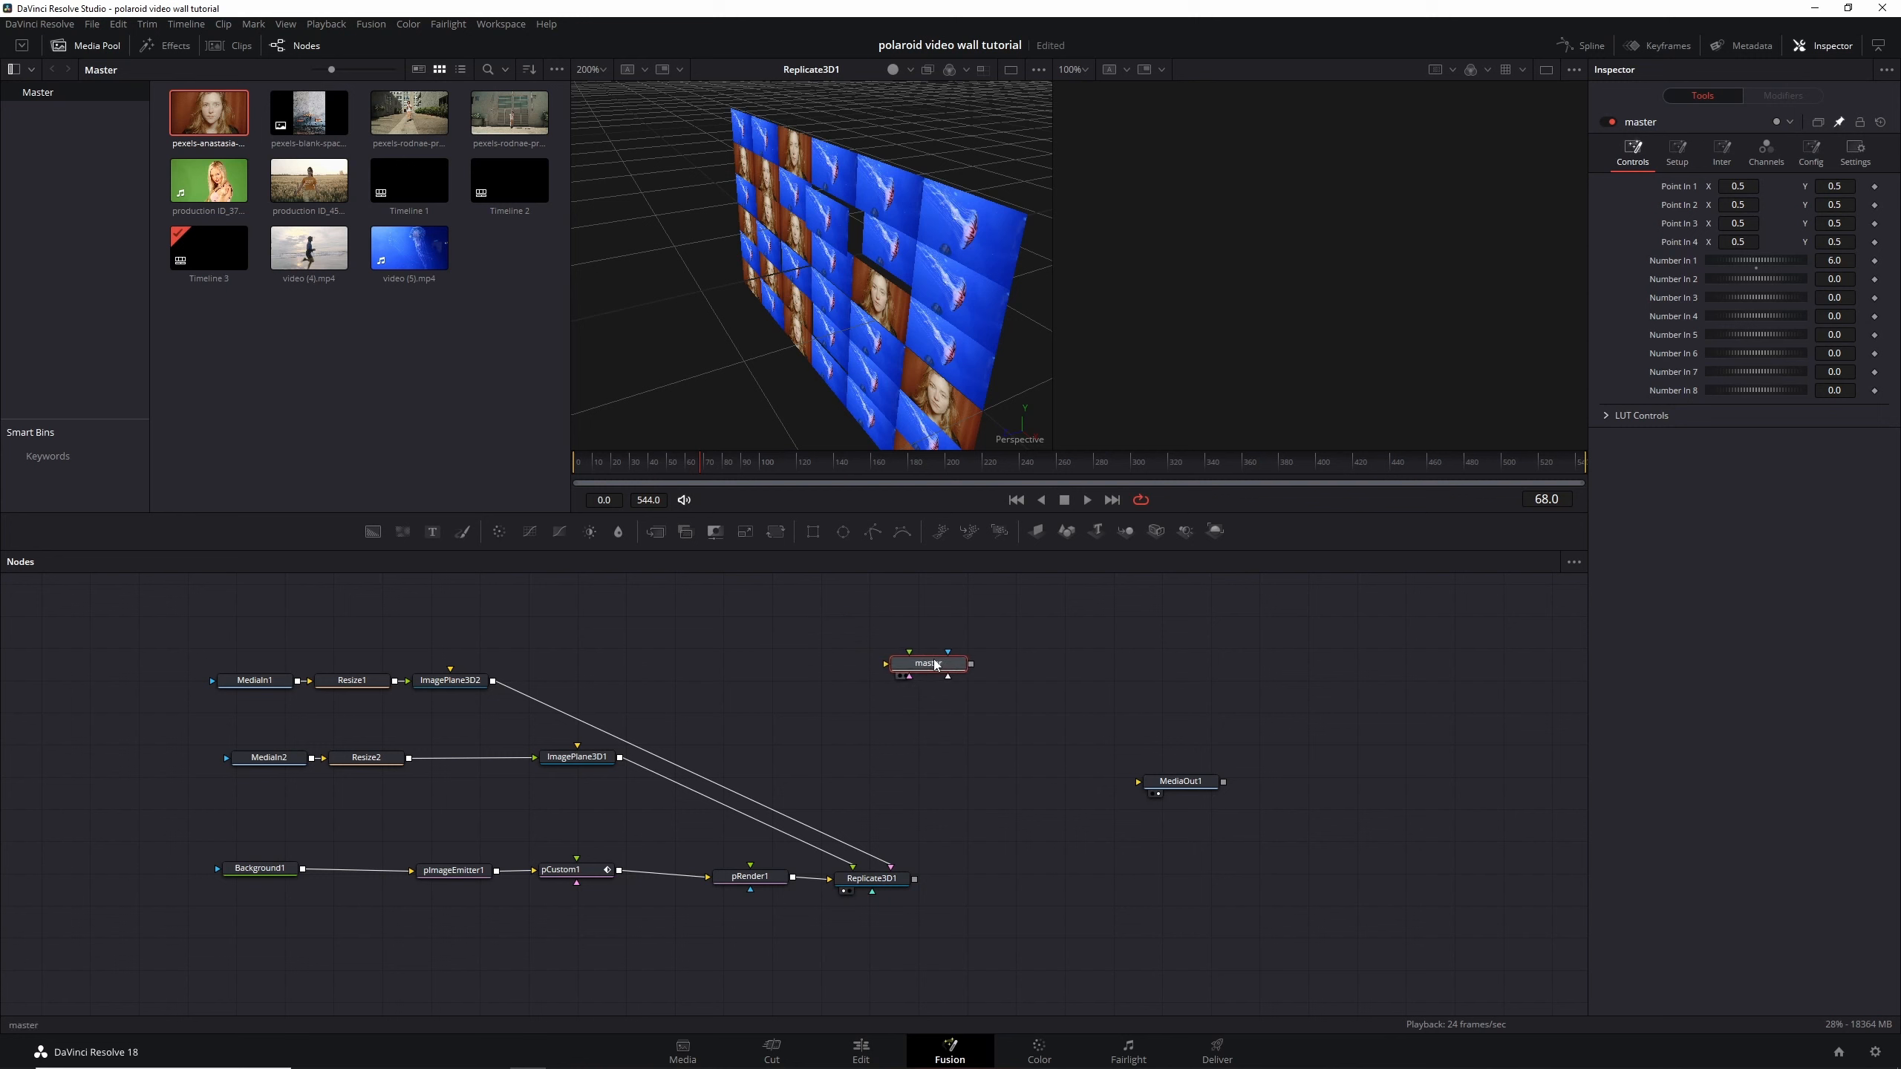
click(884, 882)
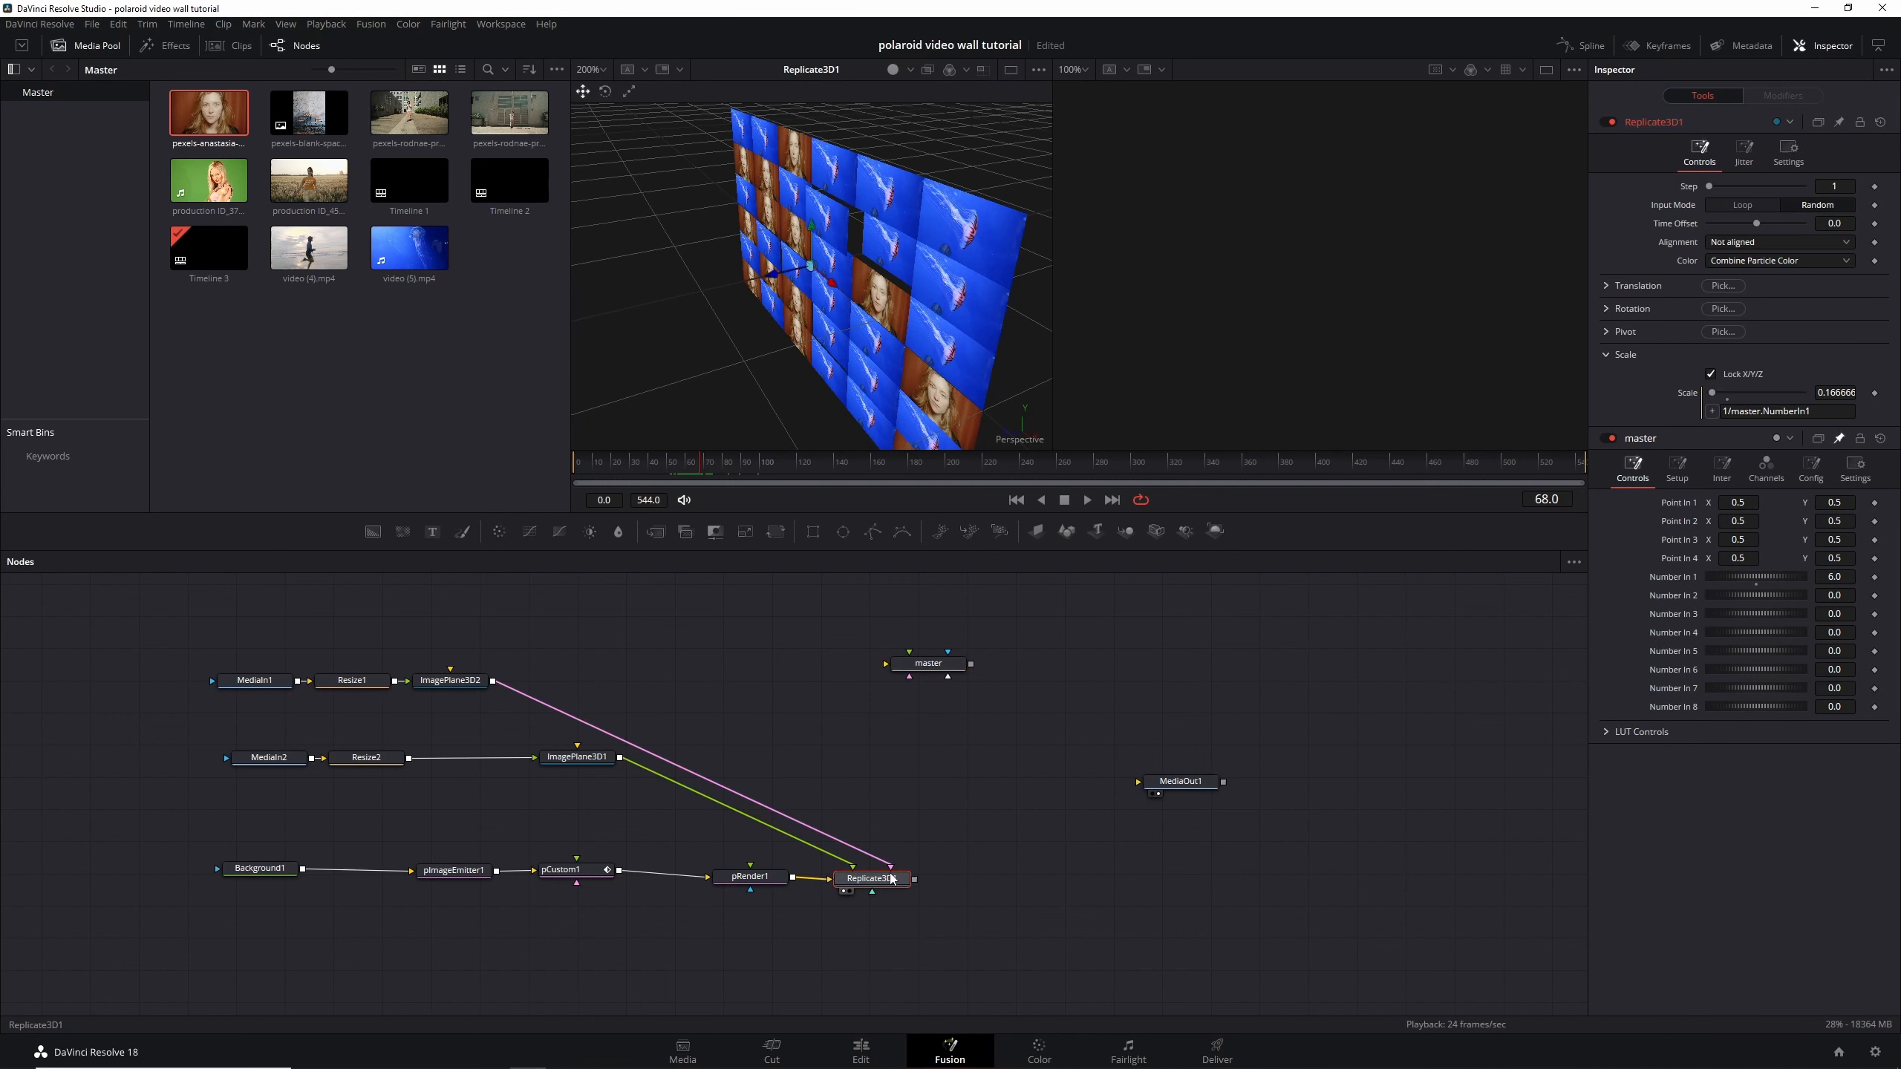
key(shift+space)
text(merge)
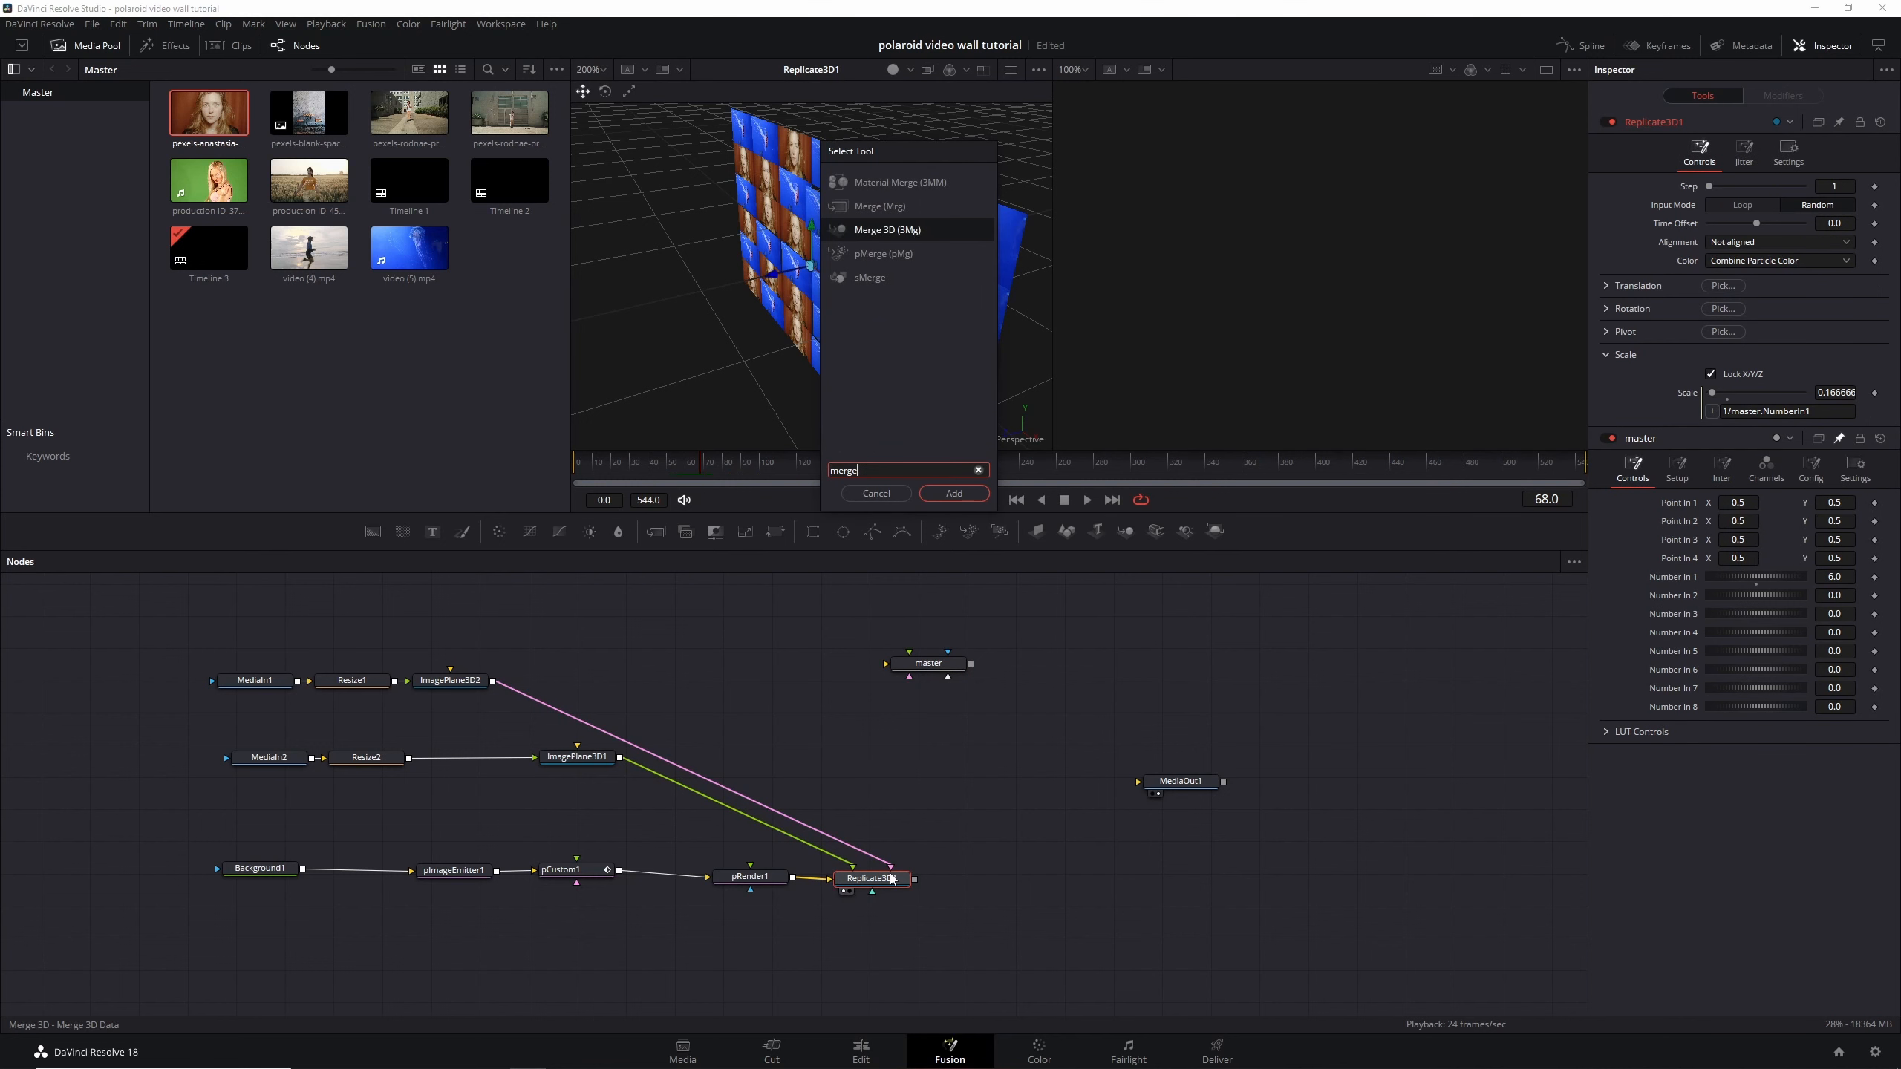
key(Return)
Add a Camera 3D node below Merge3D1 and connect it to the merge
drag(1001, 929, 898, 819)
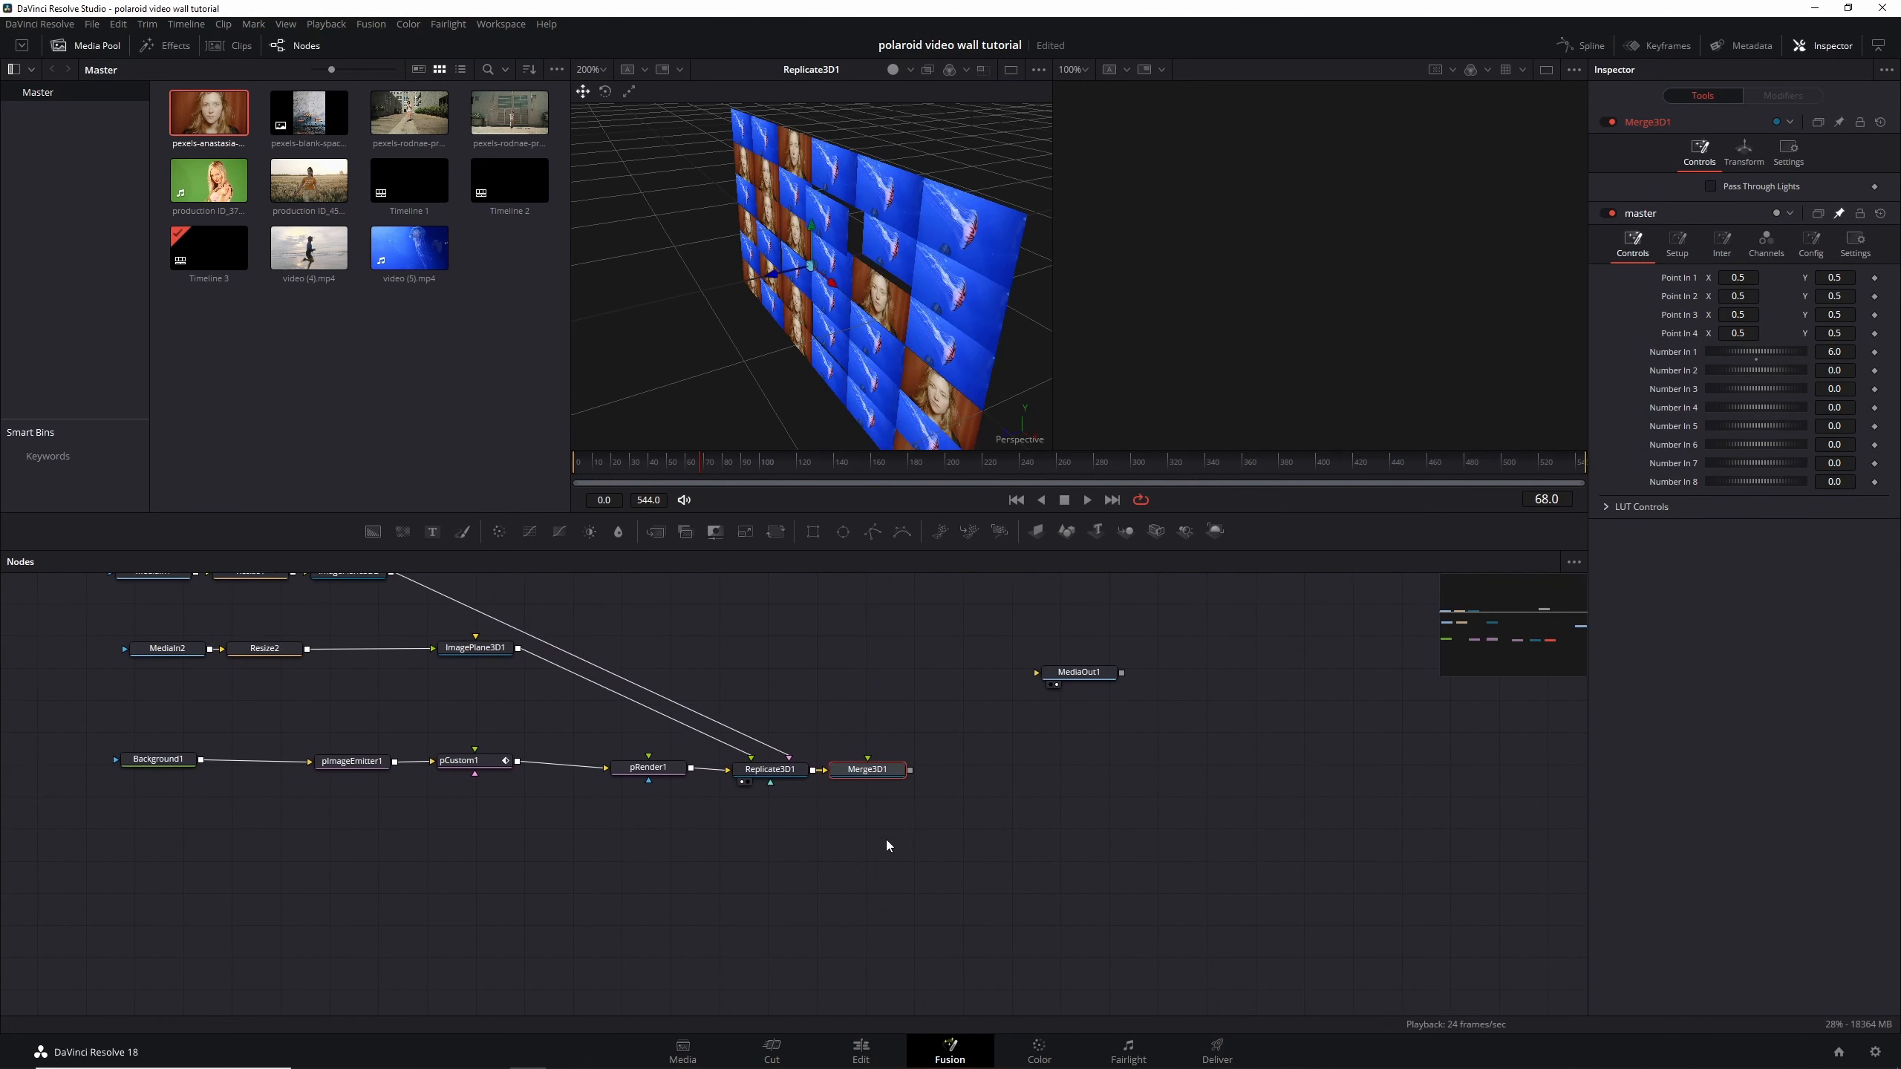
click(855, 888)
key(shift+space)
text(camer)
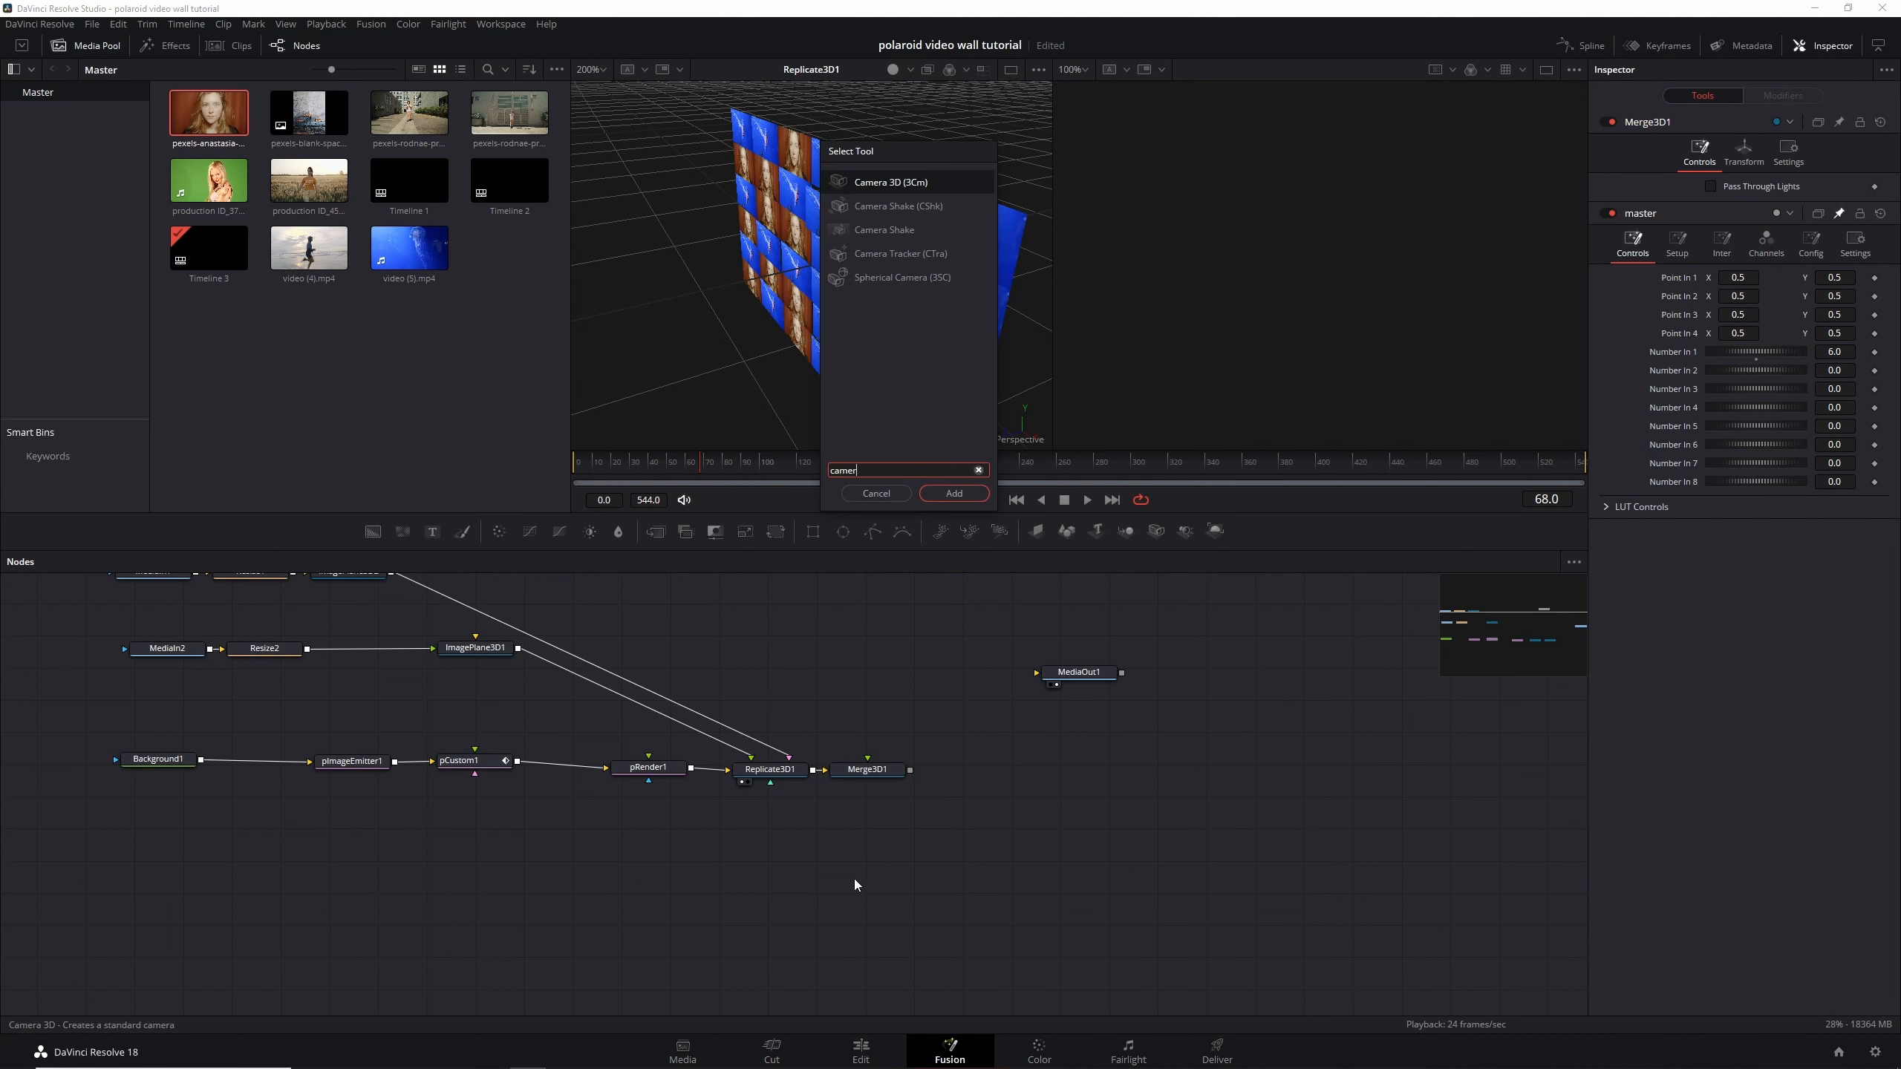
key(Return)
drag(898, 890, 868, 773)
Display Merge3D1 in the first viewer and pull Camera3D1 back from the wall to about 0.56 on Z
drag(861, 770, 835, 385)
scroll(921, 328, down, 1)
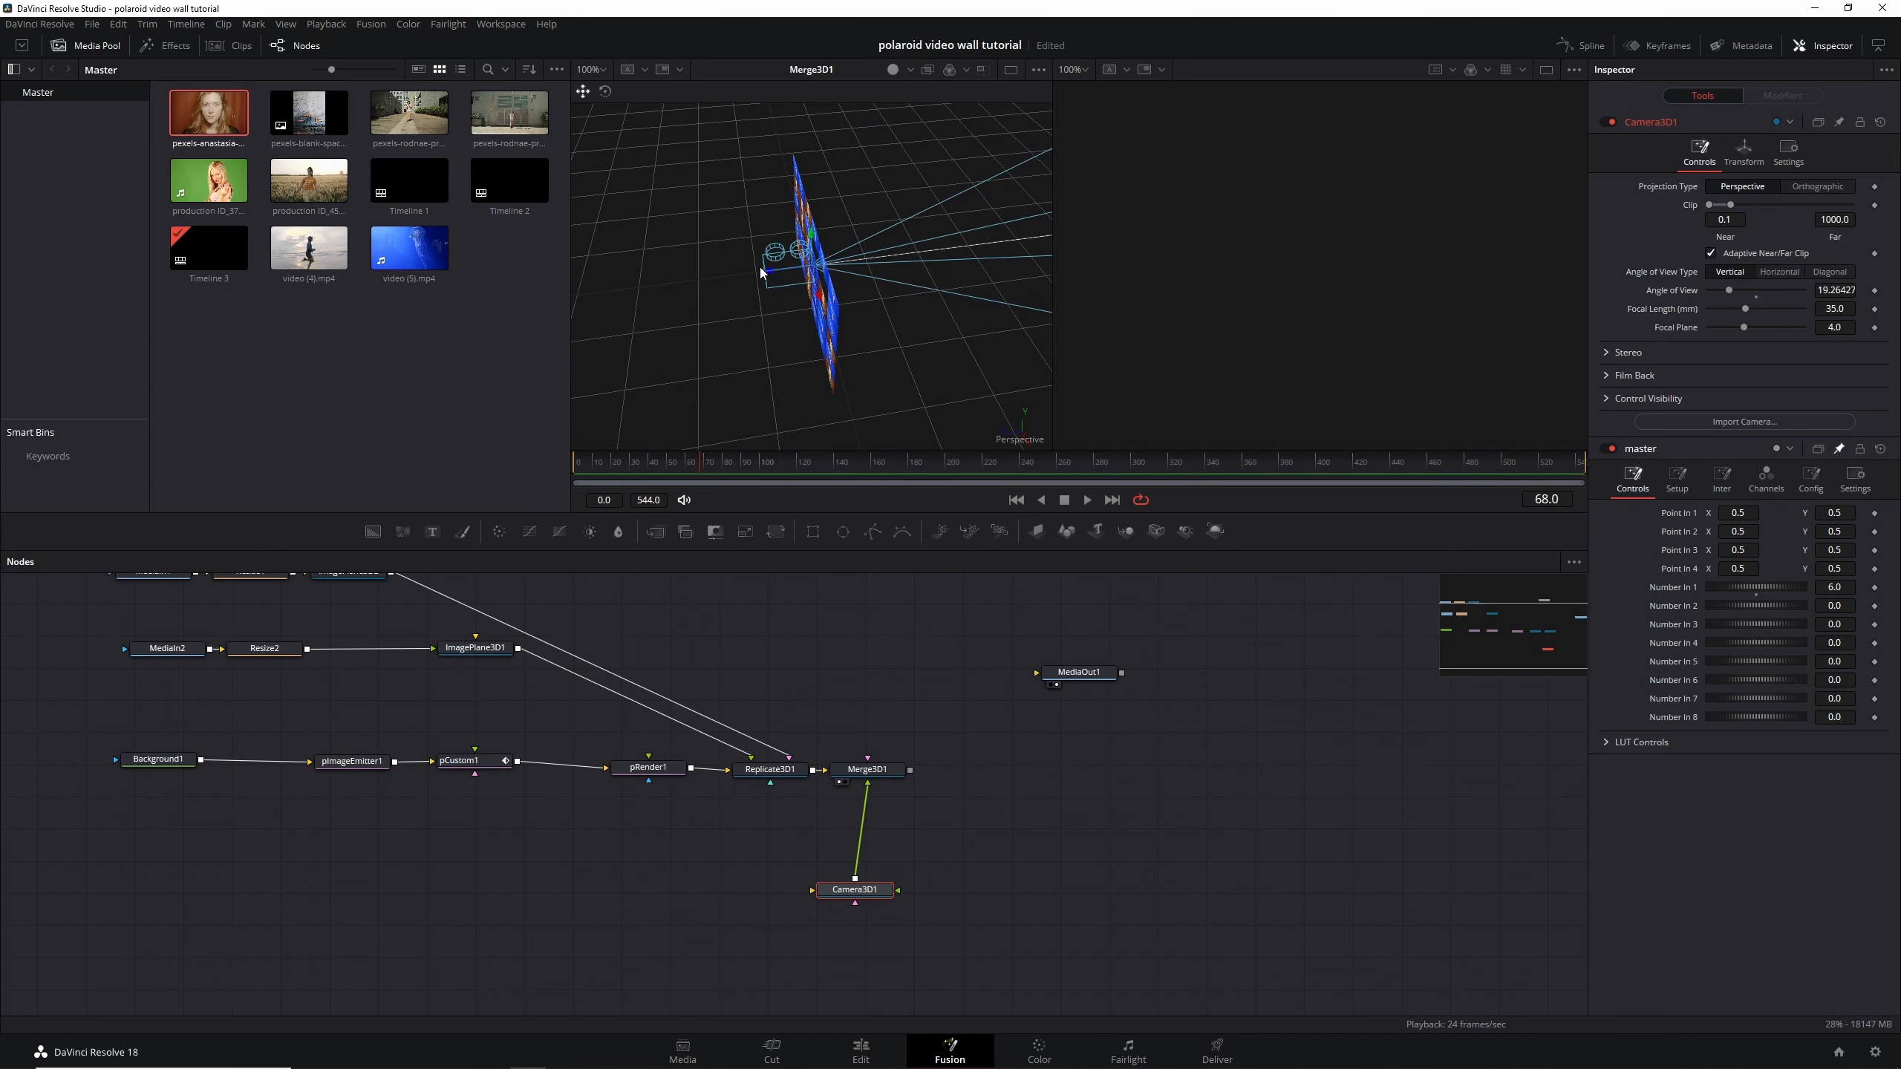
drag(771, 275, 645, 281)
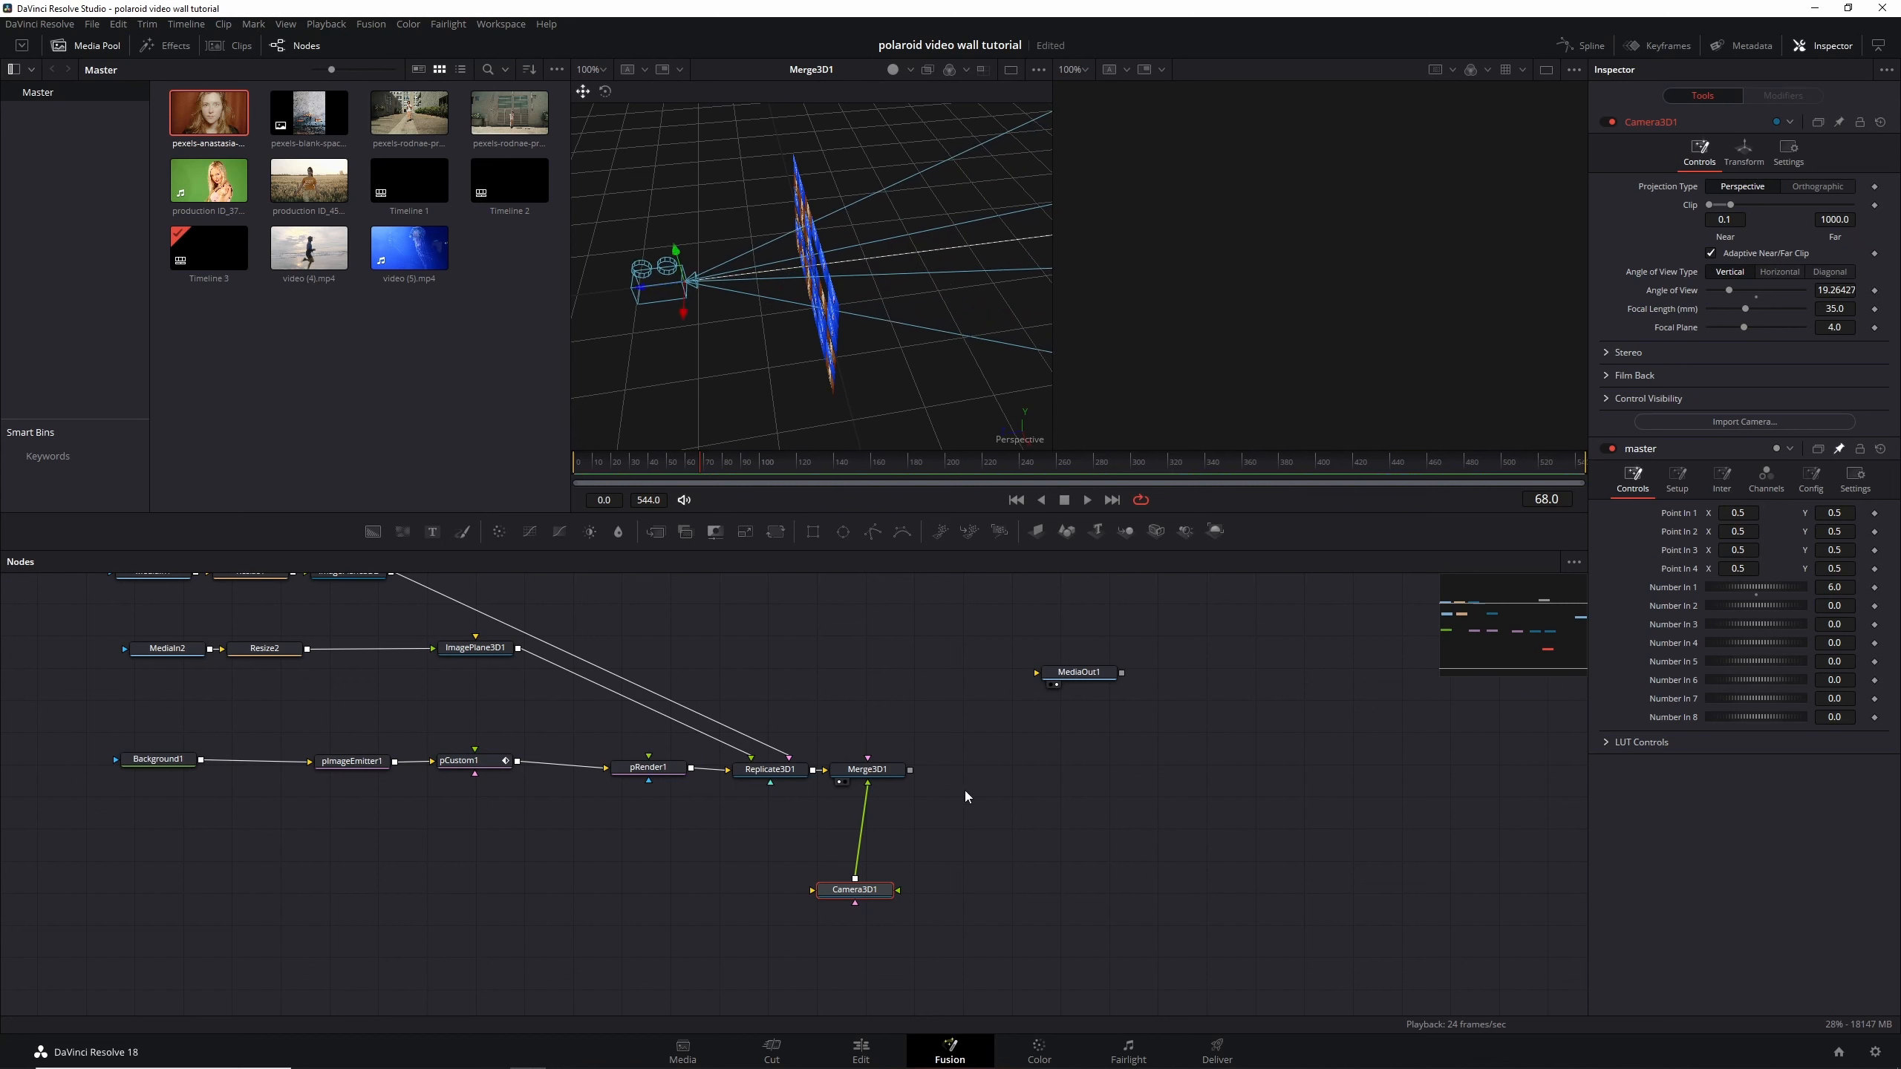
Display Merge3D1 in the second viewer and set that view to look through Camera3D1
drag(894, 769, 1231, 305)
right_click(1089, 440)
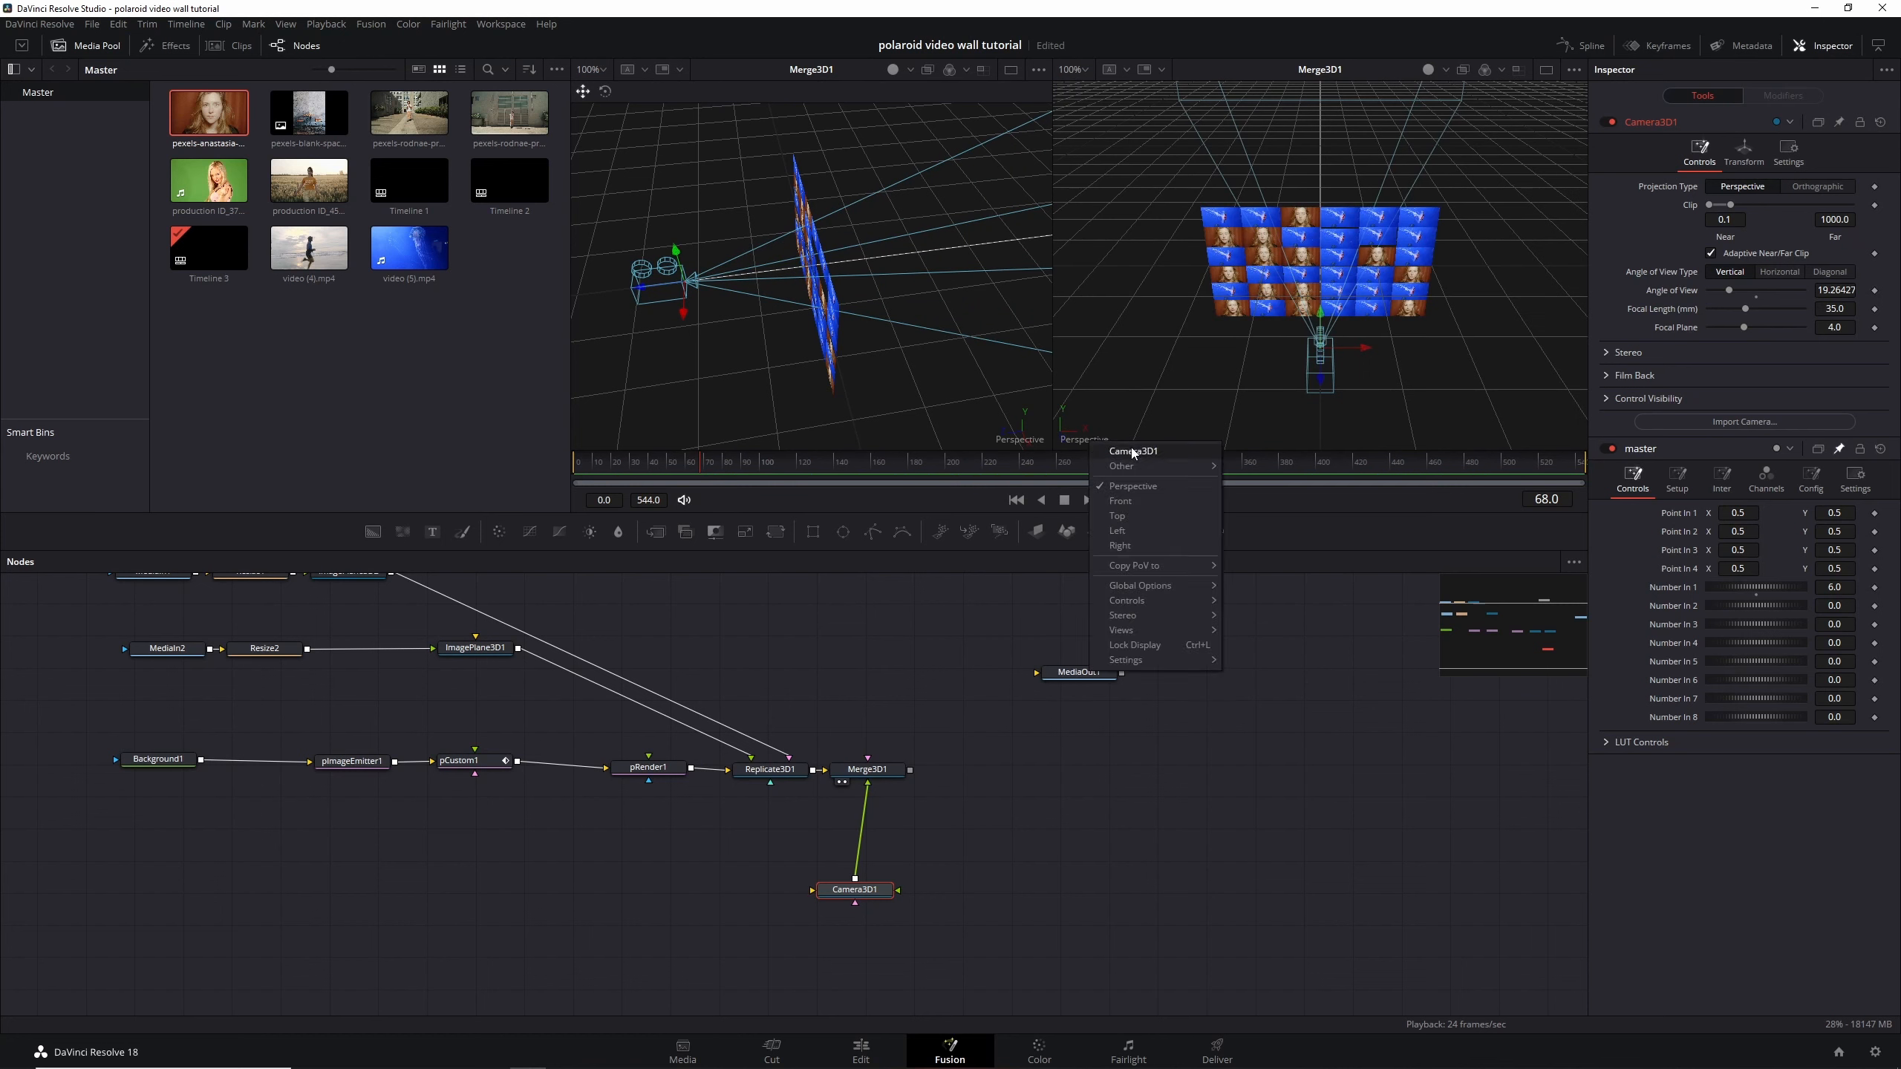
click(1132, 450)
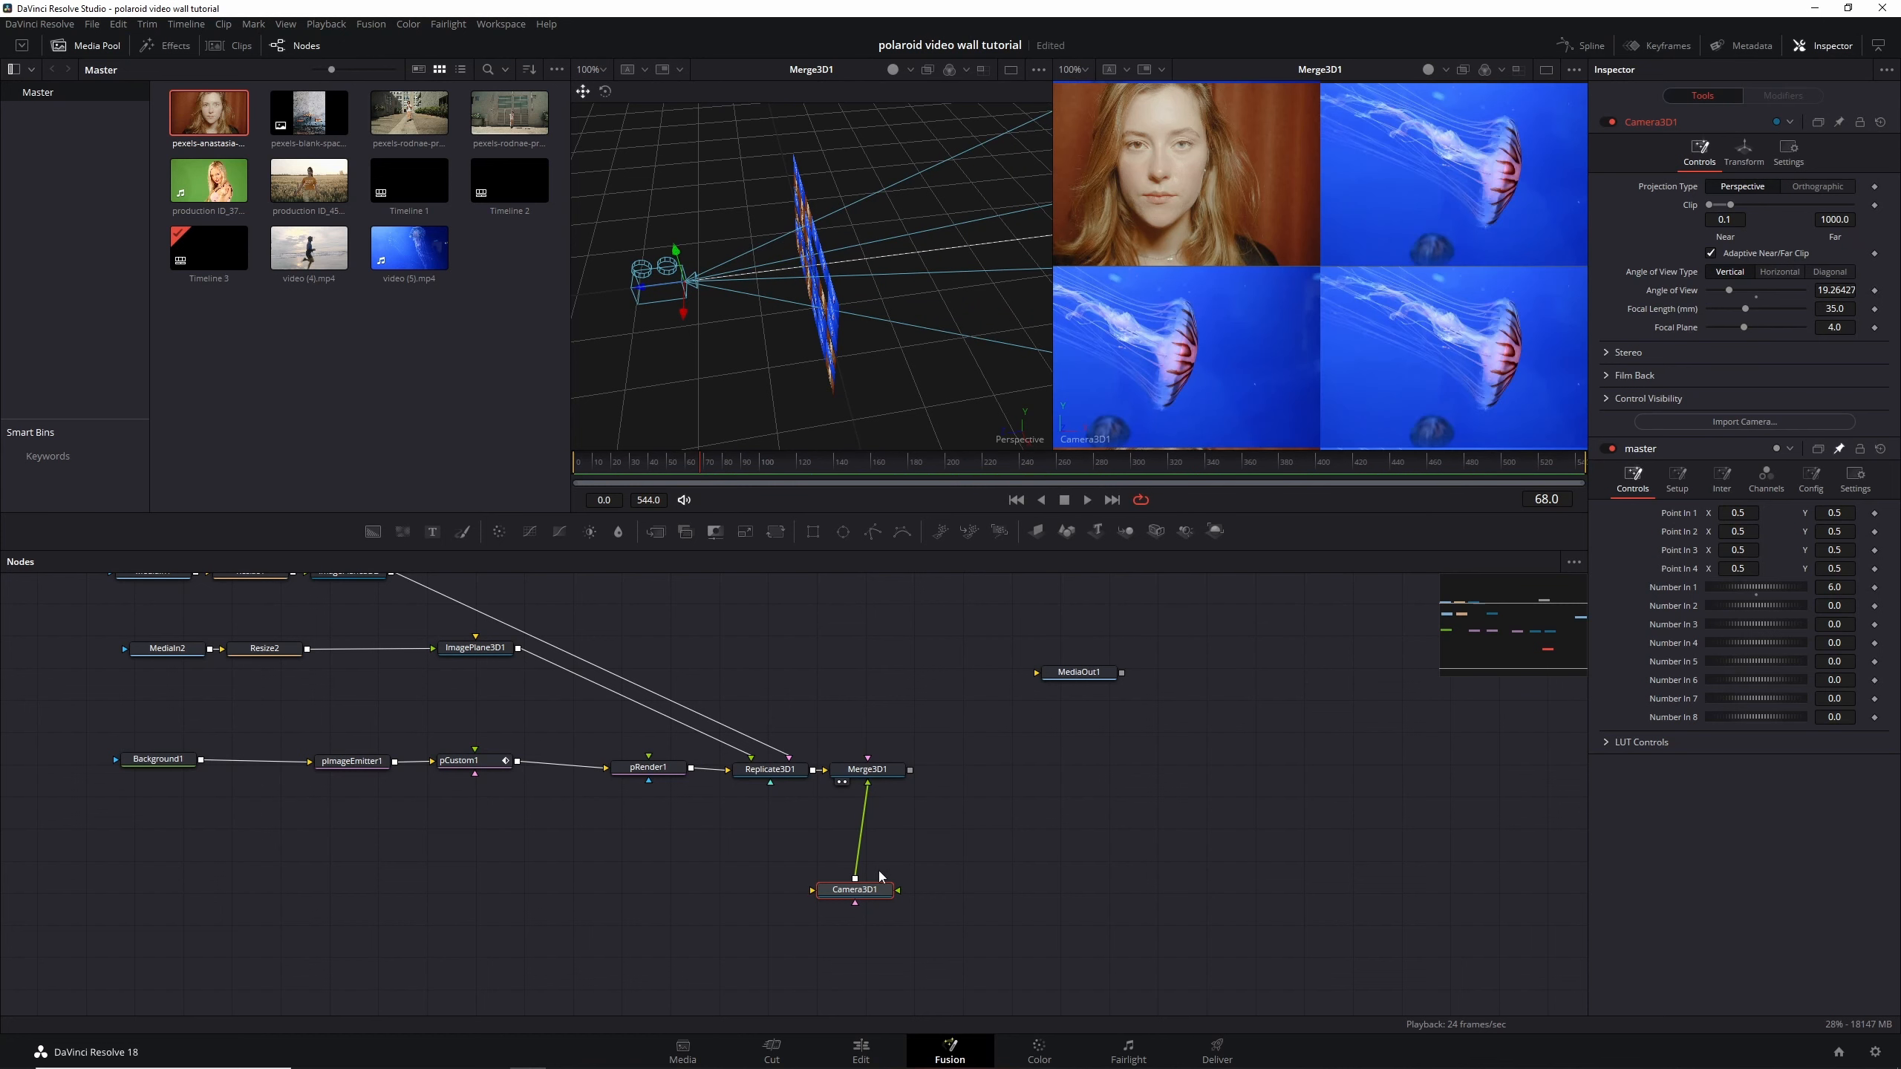
Set Camera3D1's focal length to 13.8 mm to widen its view of the wall
click(861, 894)
drag(806, 374, 962, 405)
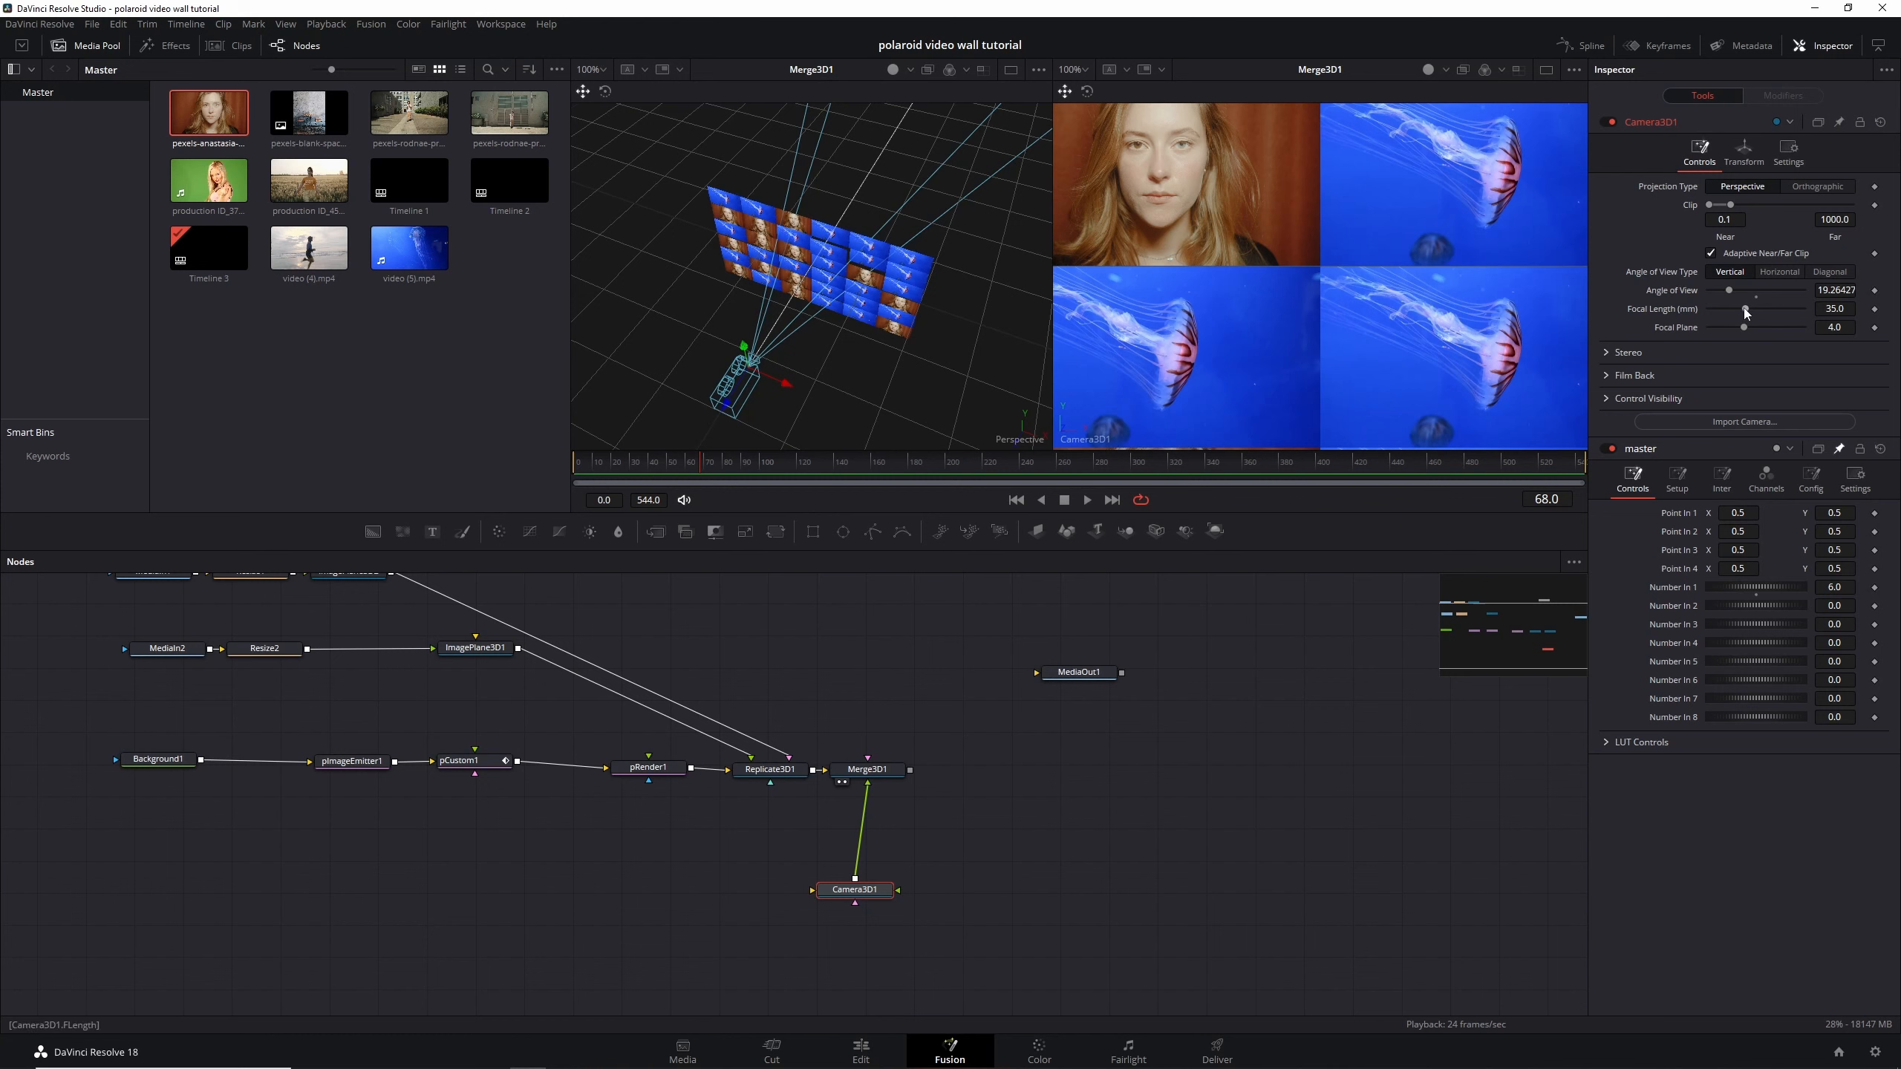
drag(1744, 309, 1720, 308)
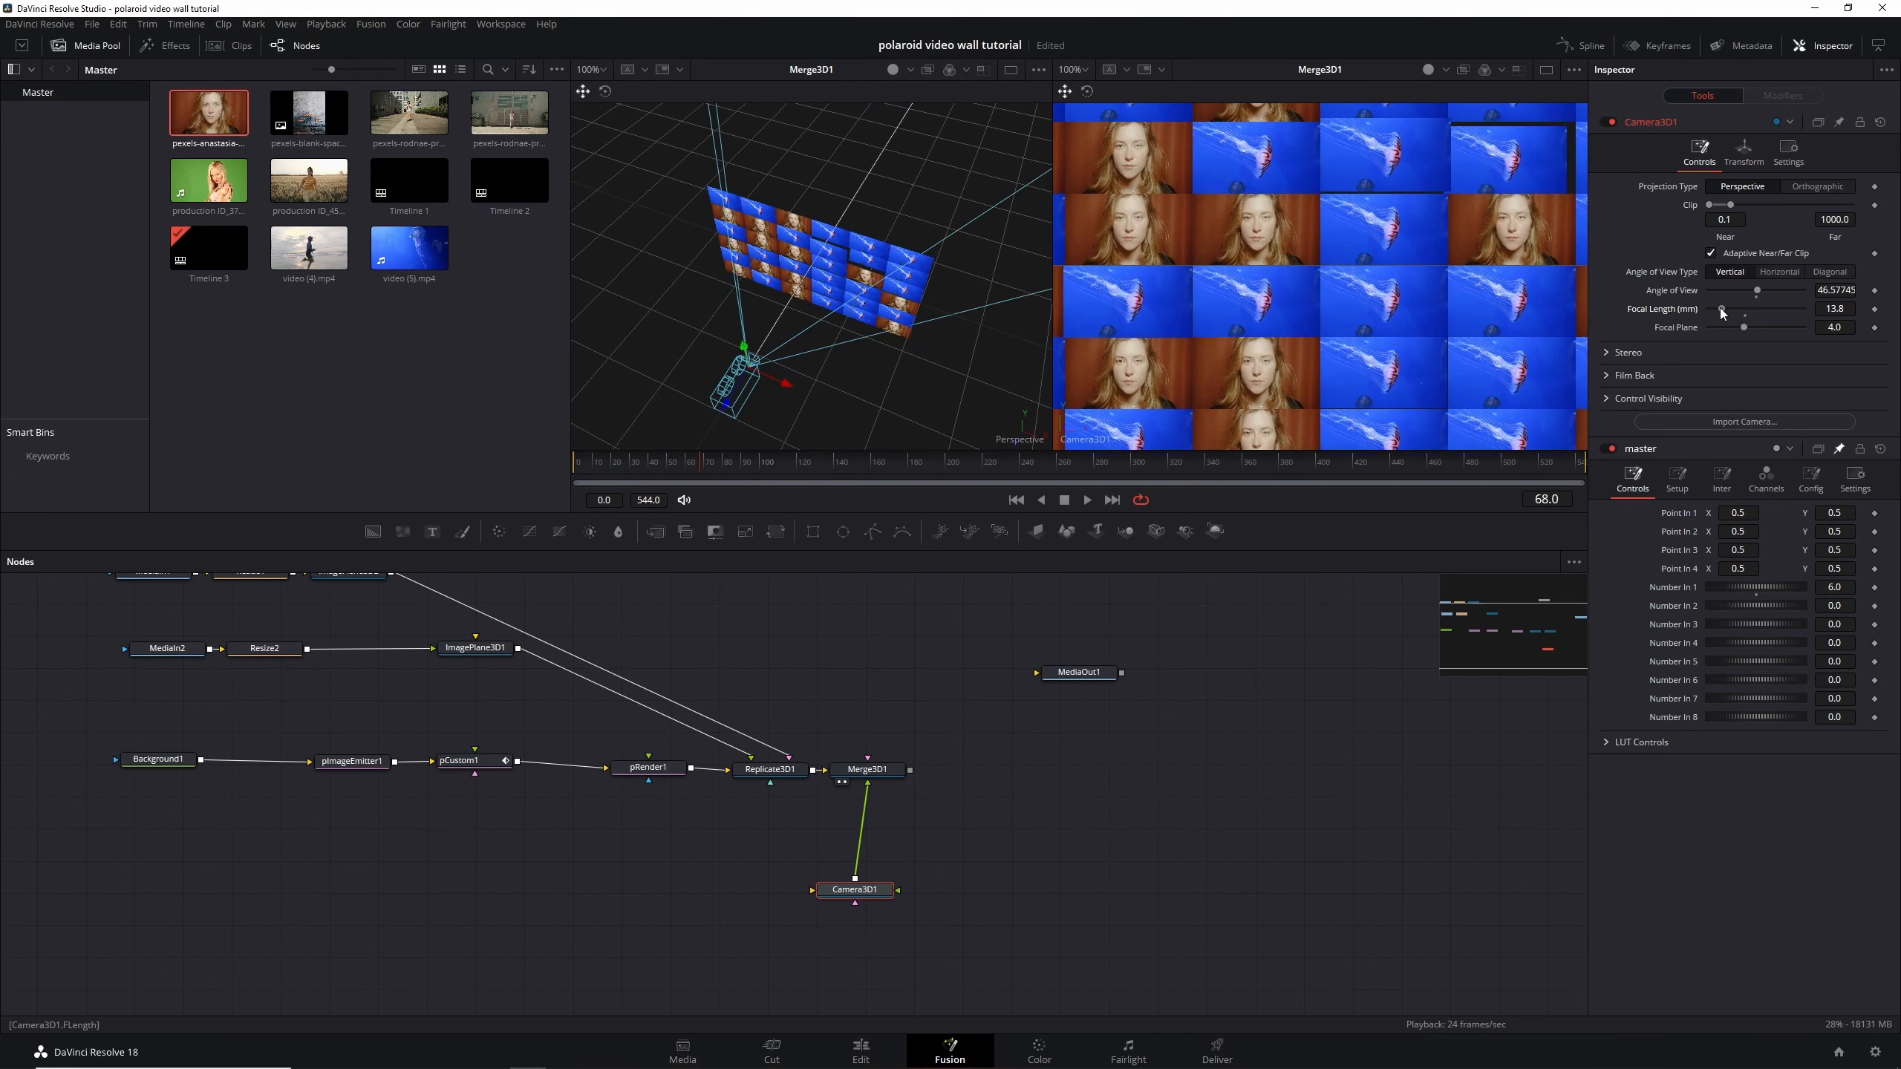
Play the animation from frame 0 twice and examine the tile assembly through the camera, returning to the start
click(1016, 499)
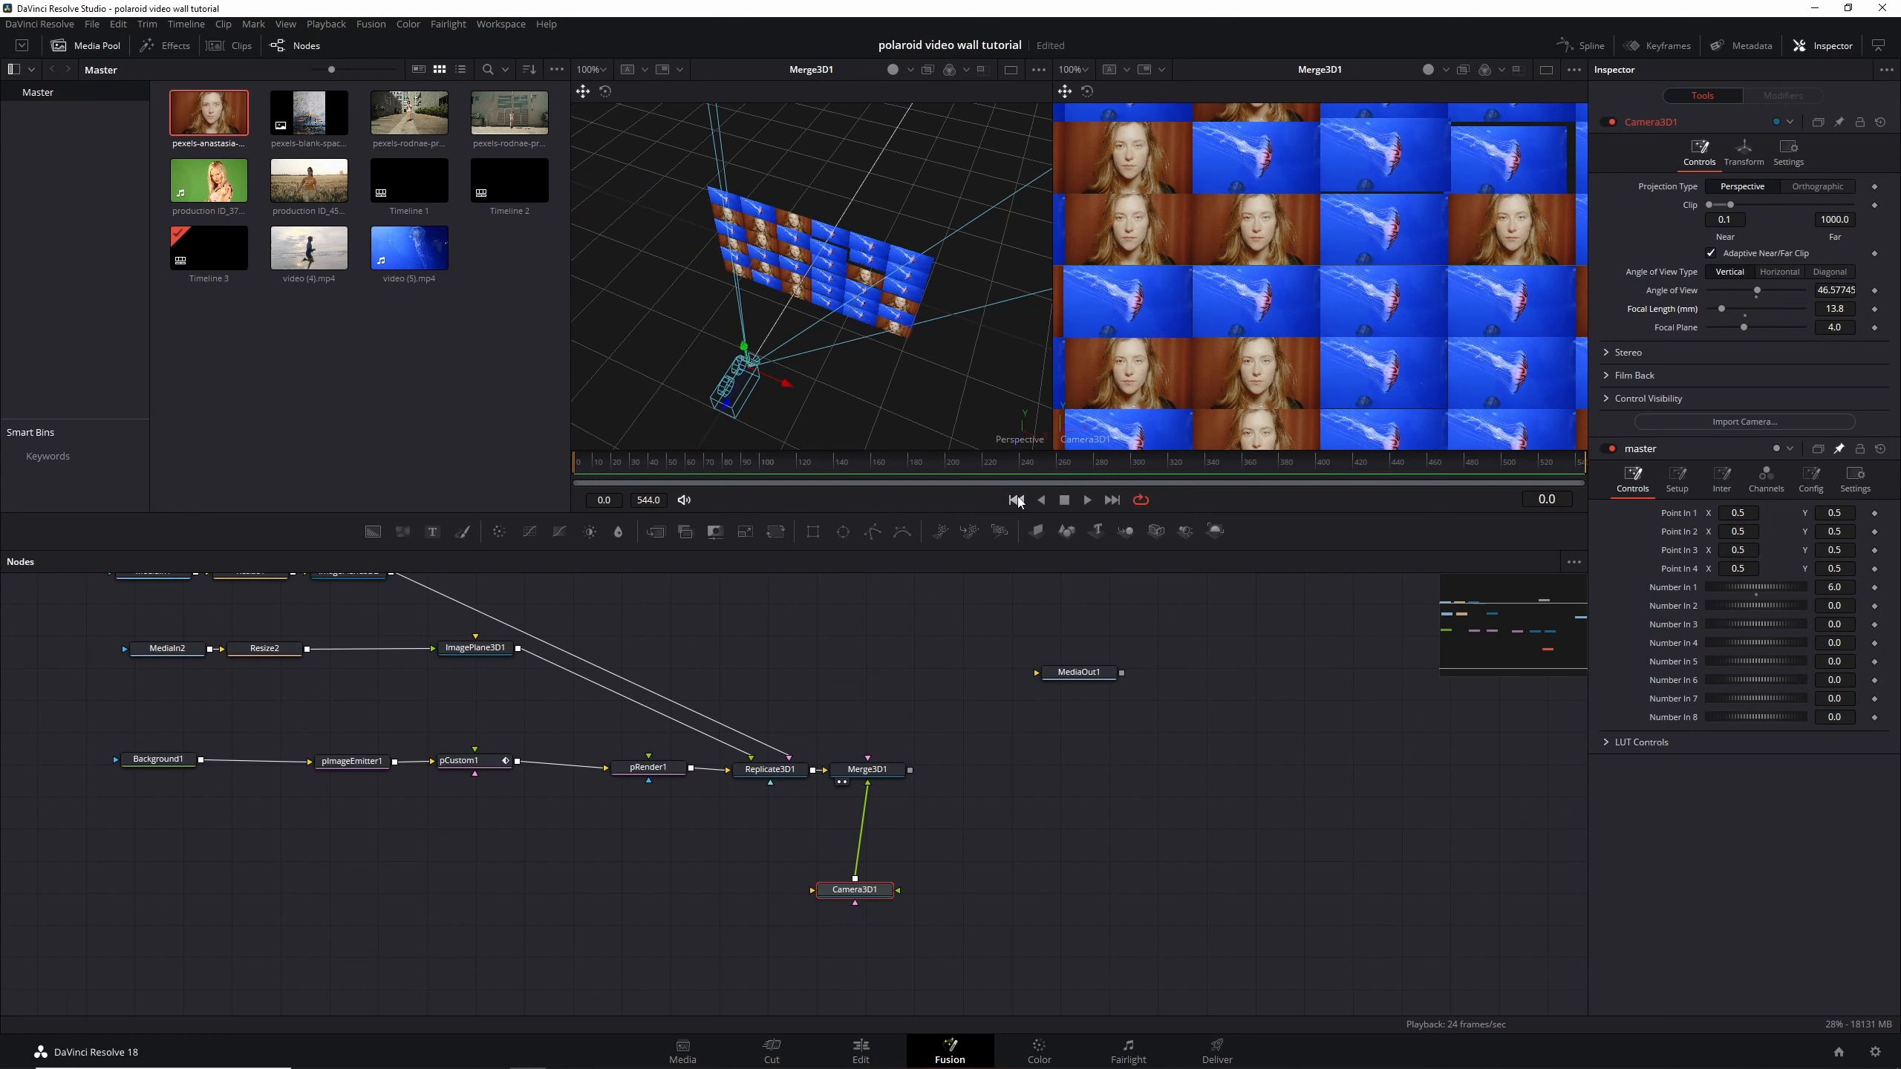
key(space)
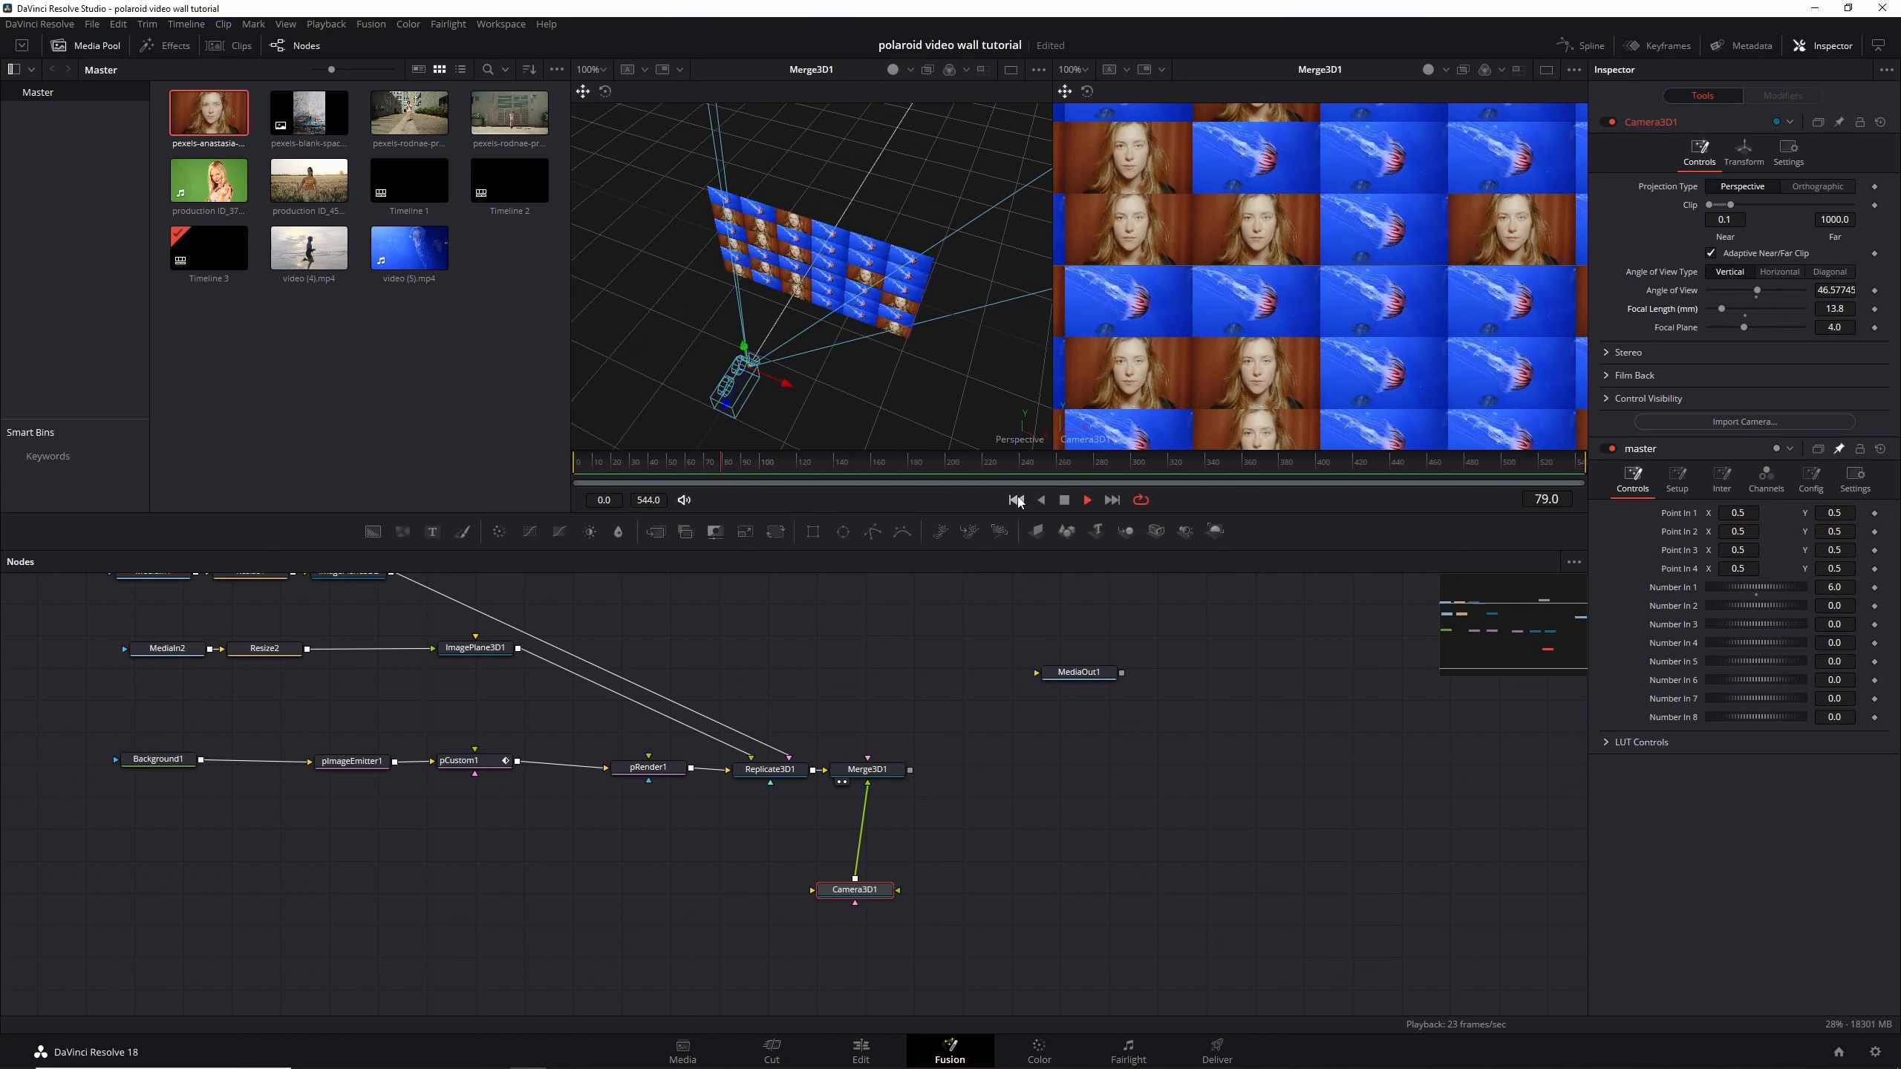
key(space)
click(1016, 500)
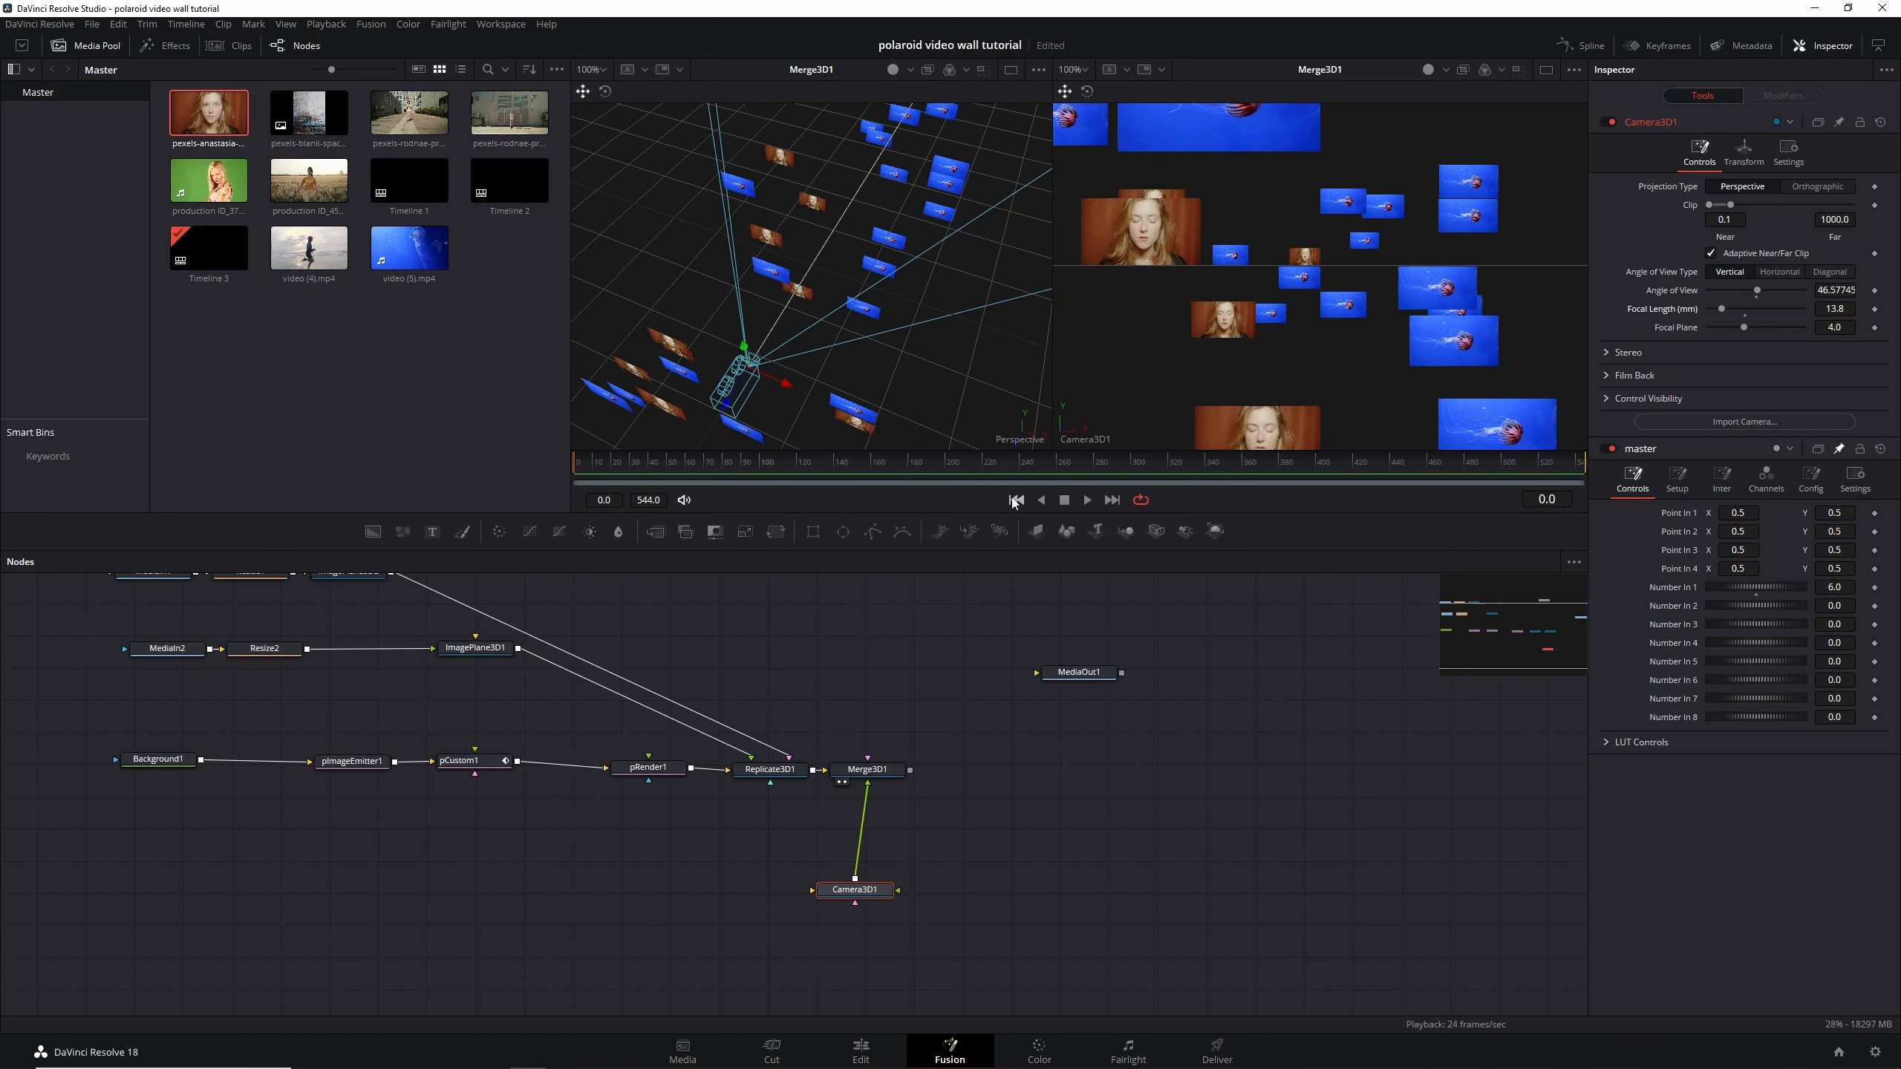
key(space)
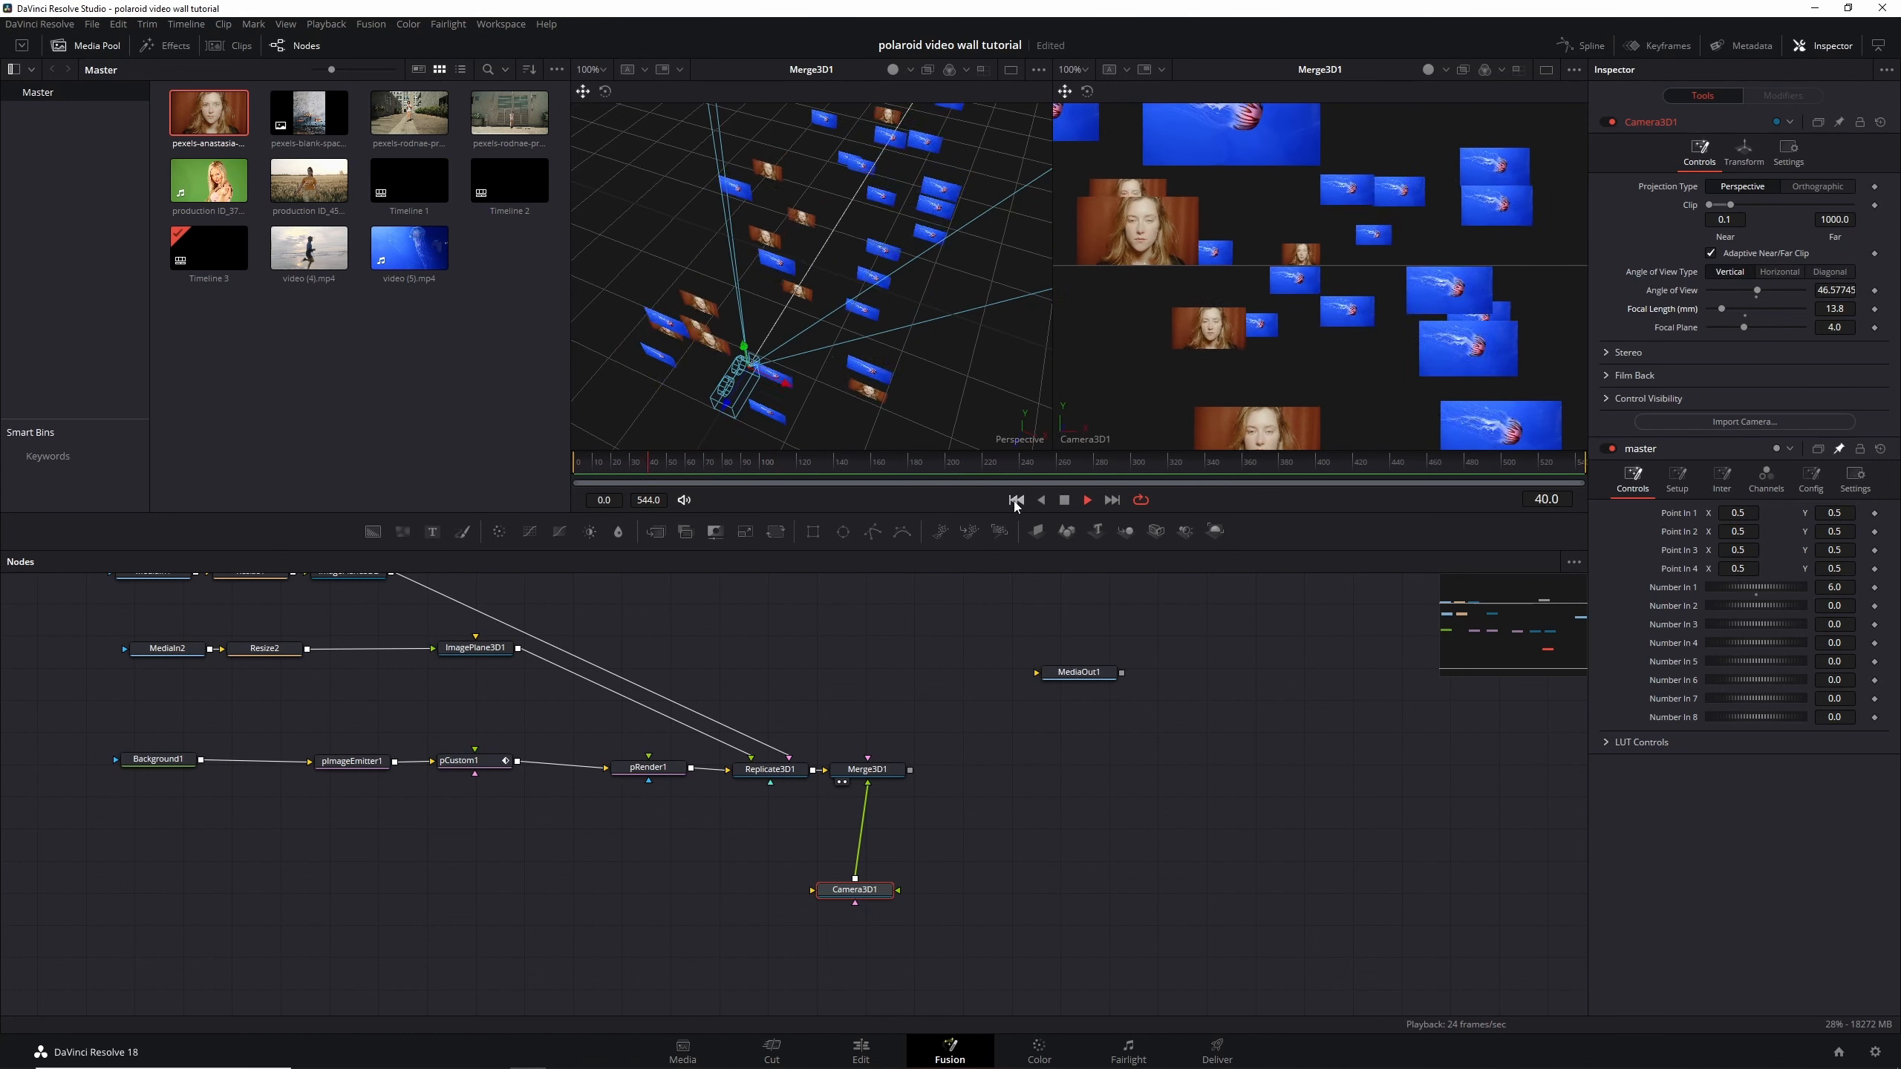
click(1063, 500)
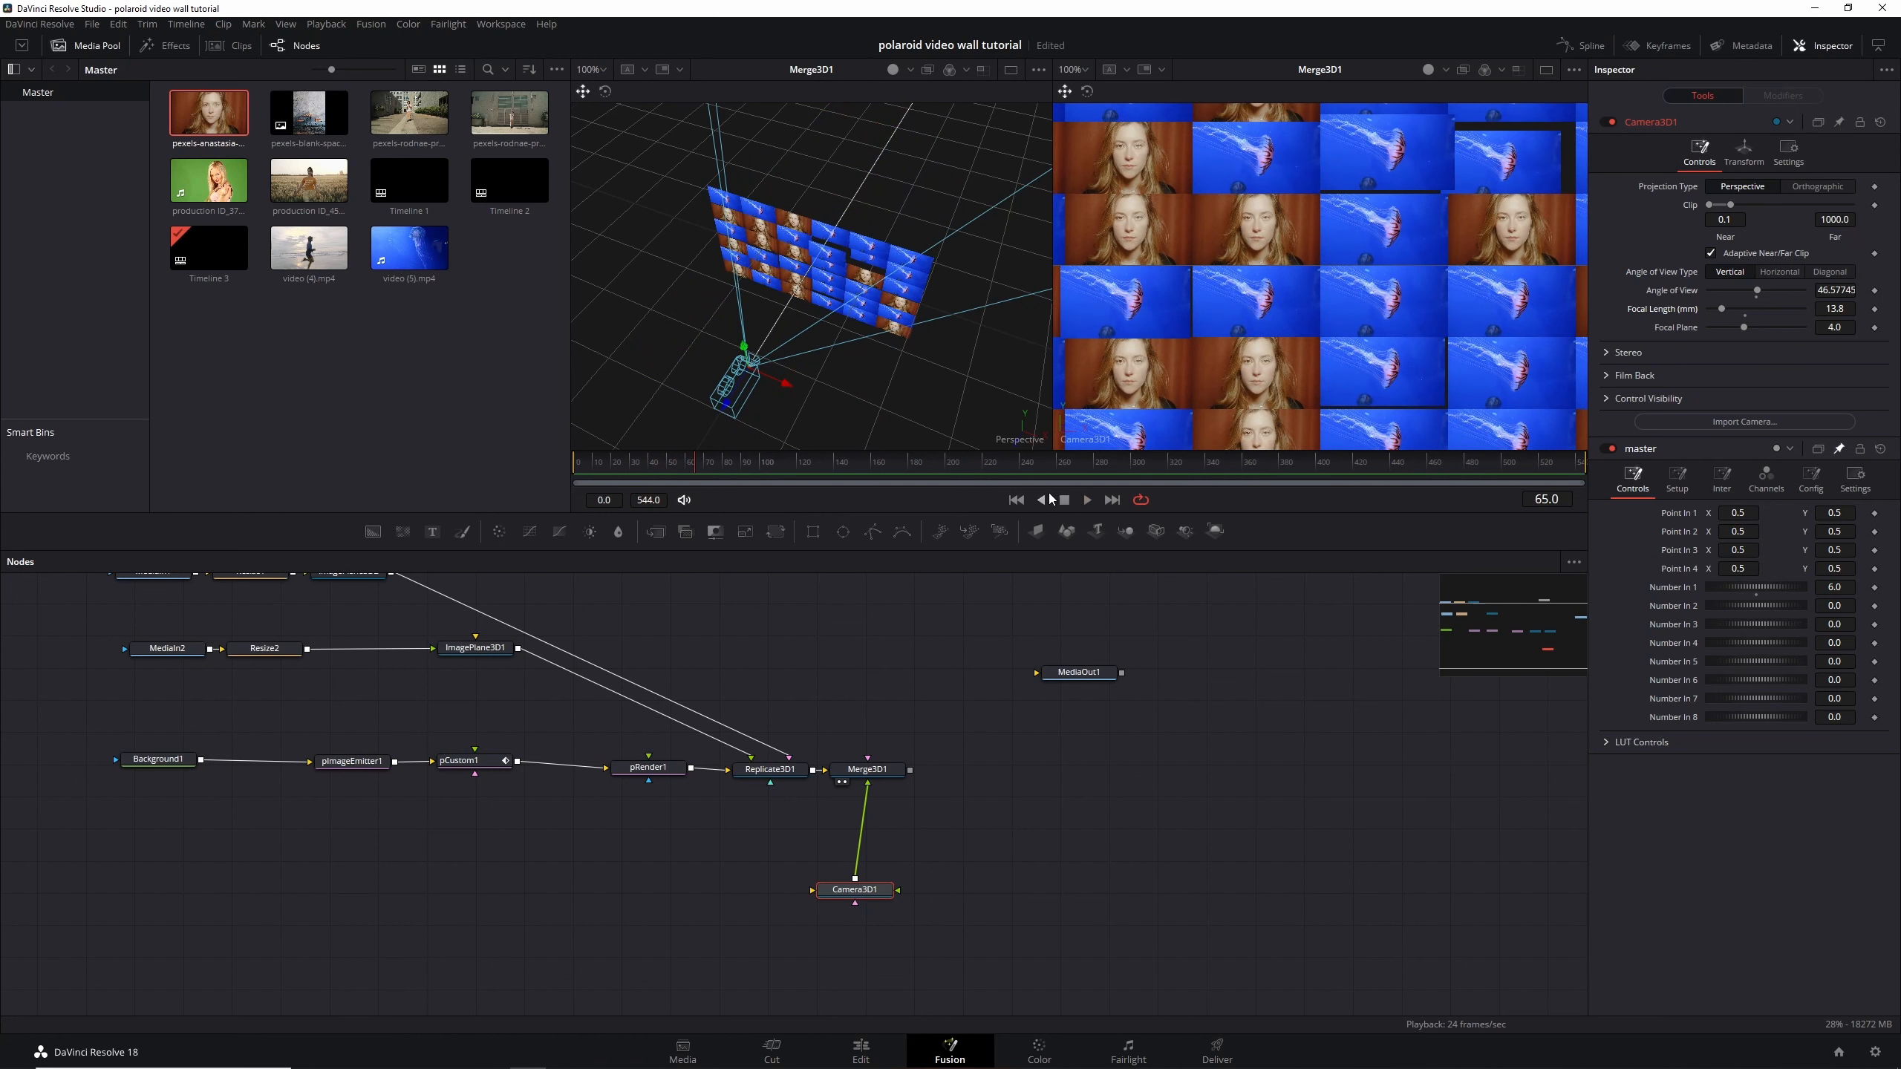
click(1016, 500)
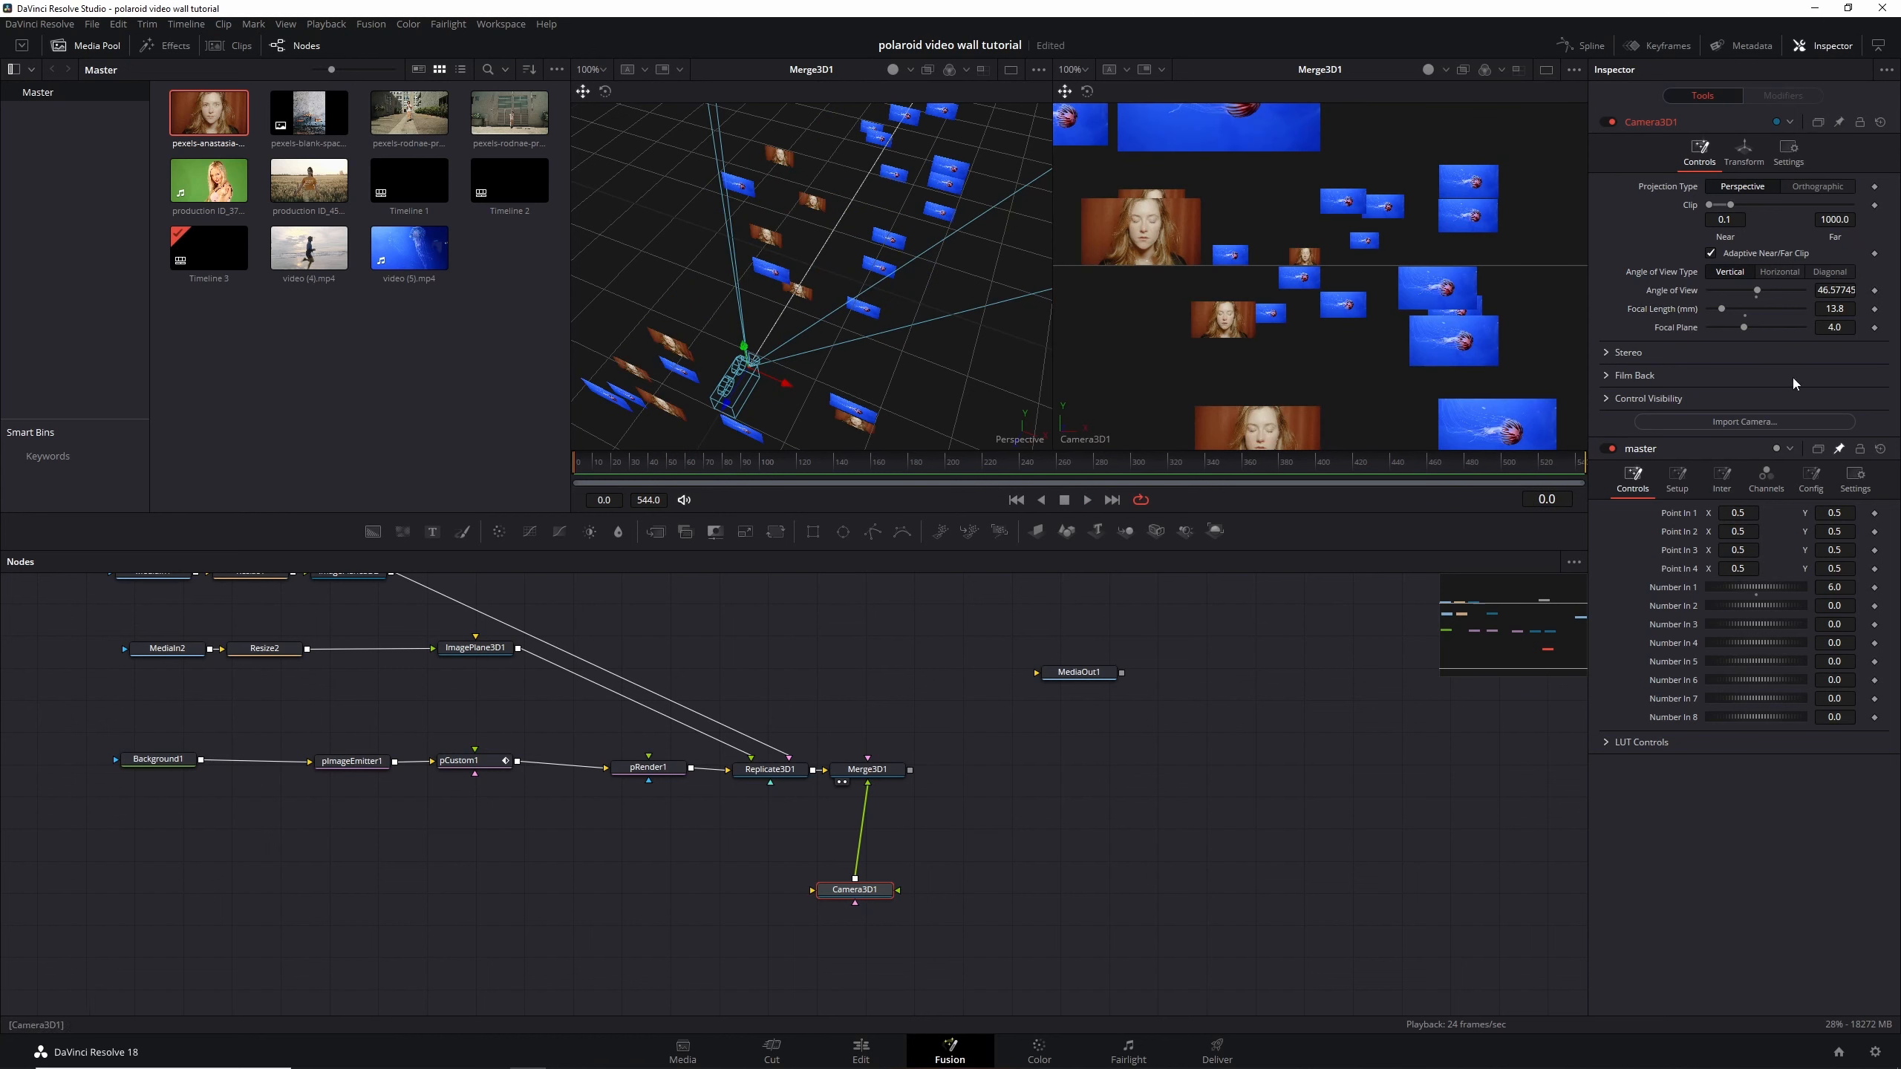
Inspect Camera3D1's transform values and pCustom1's number inputs, with the playhead moved to frame 51
click(1744, 152)
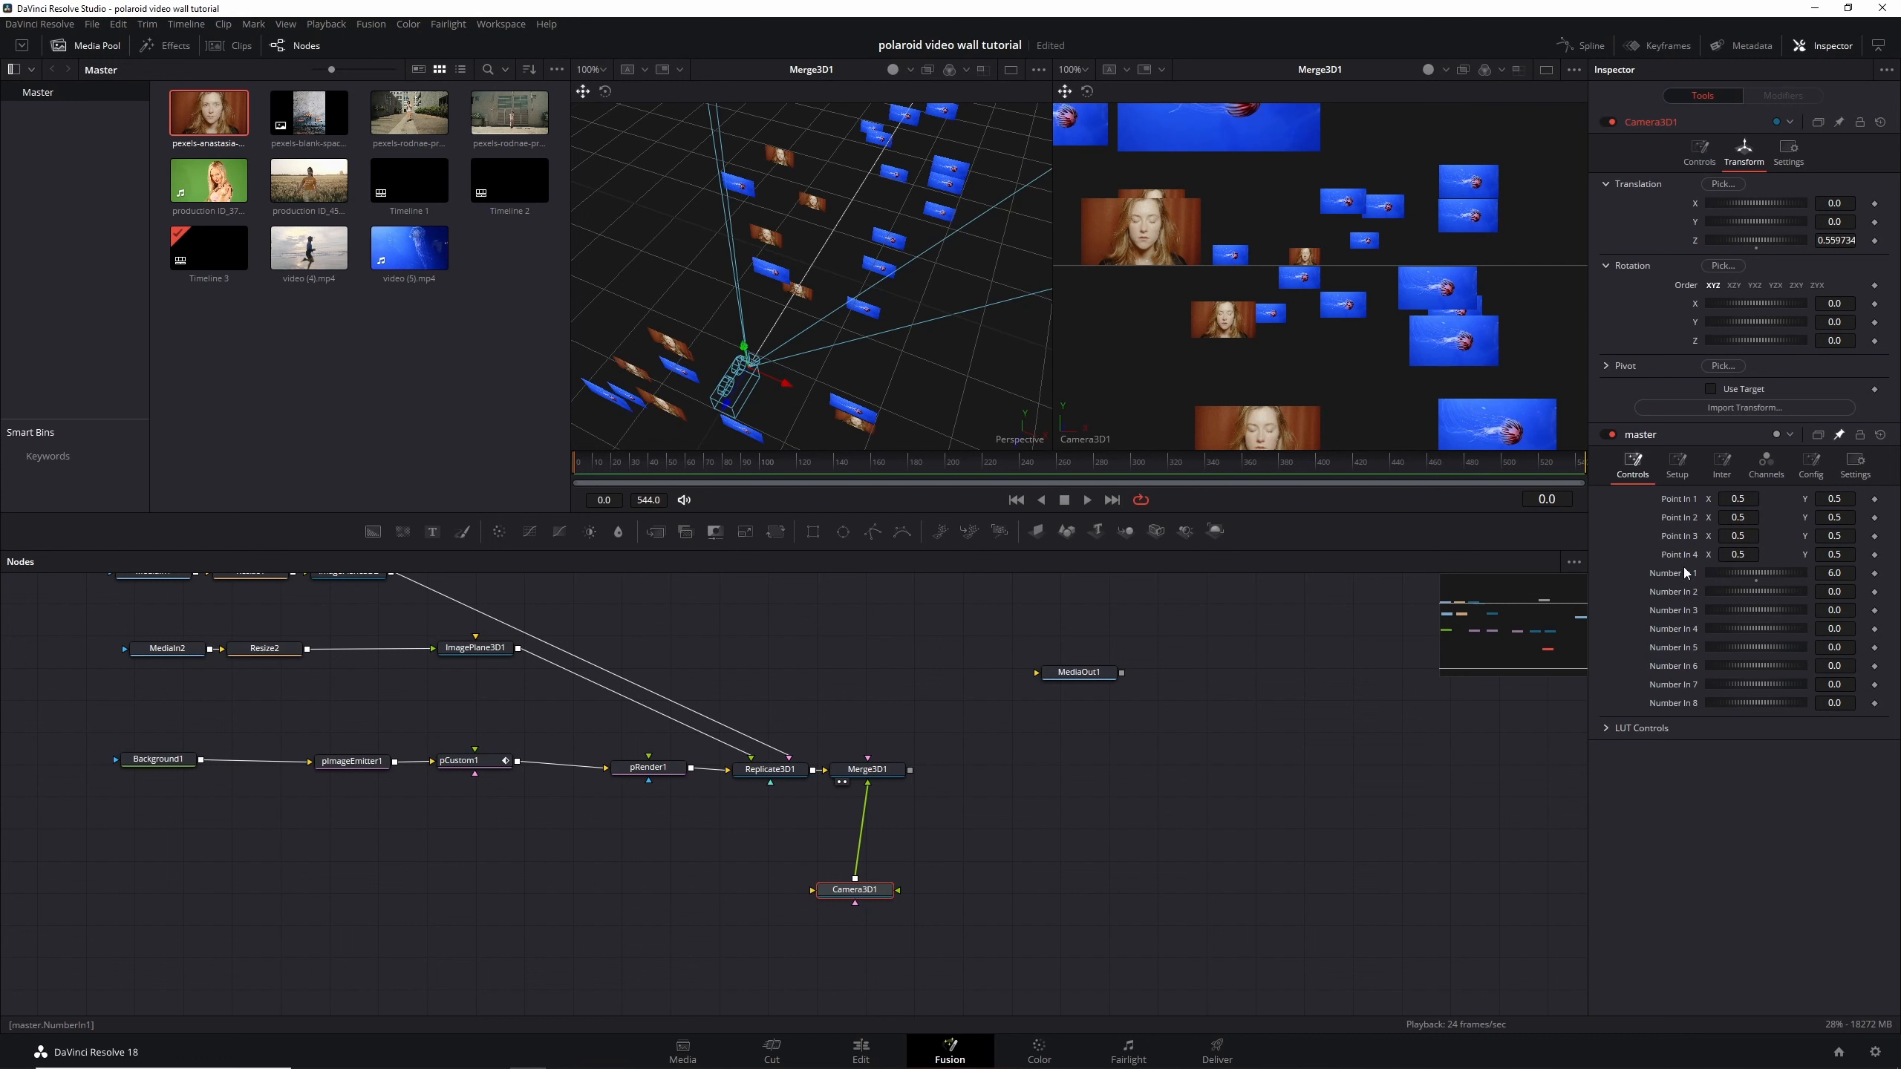
click(470, 768)
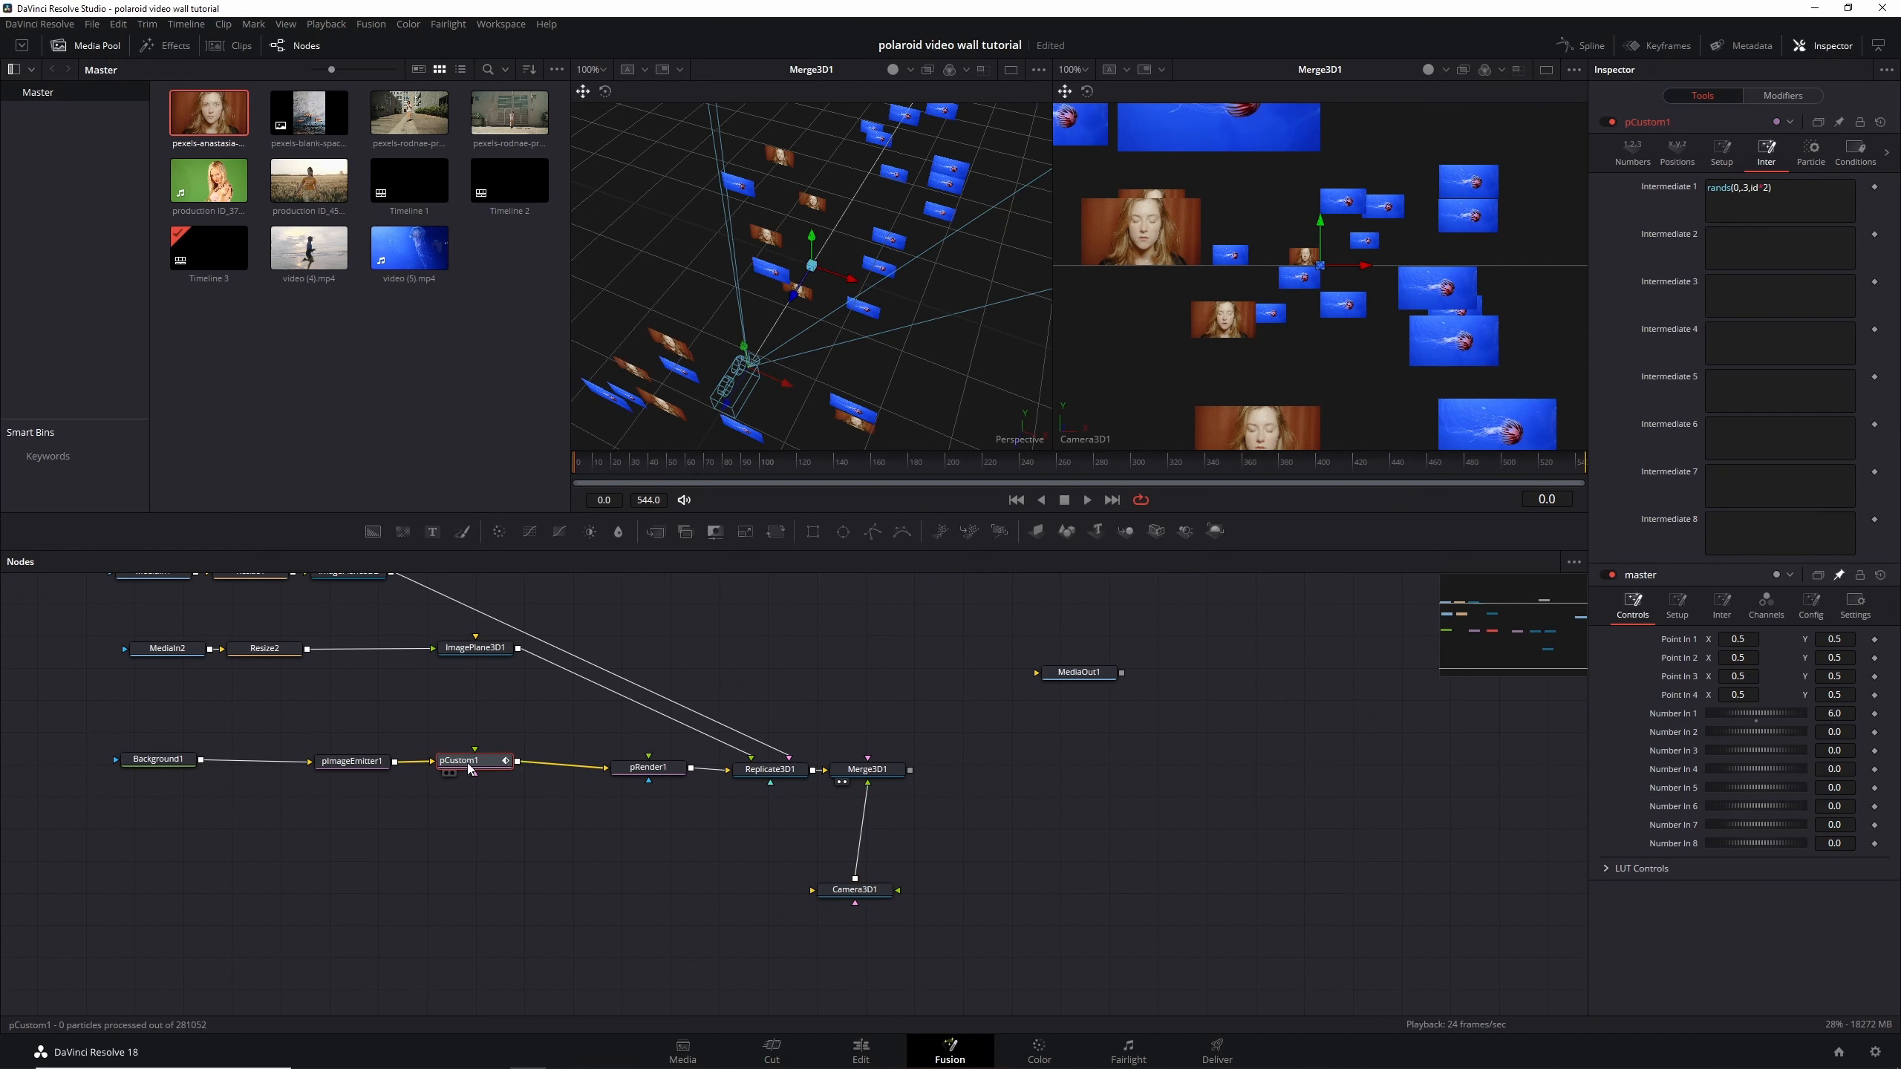
click(1632, 150)
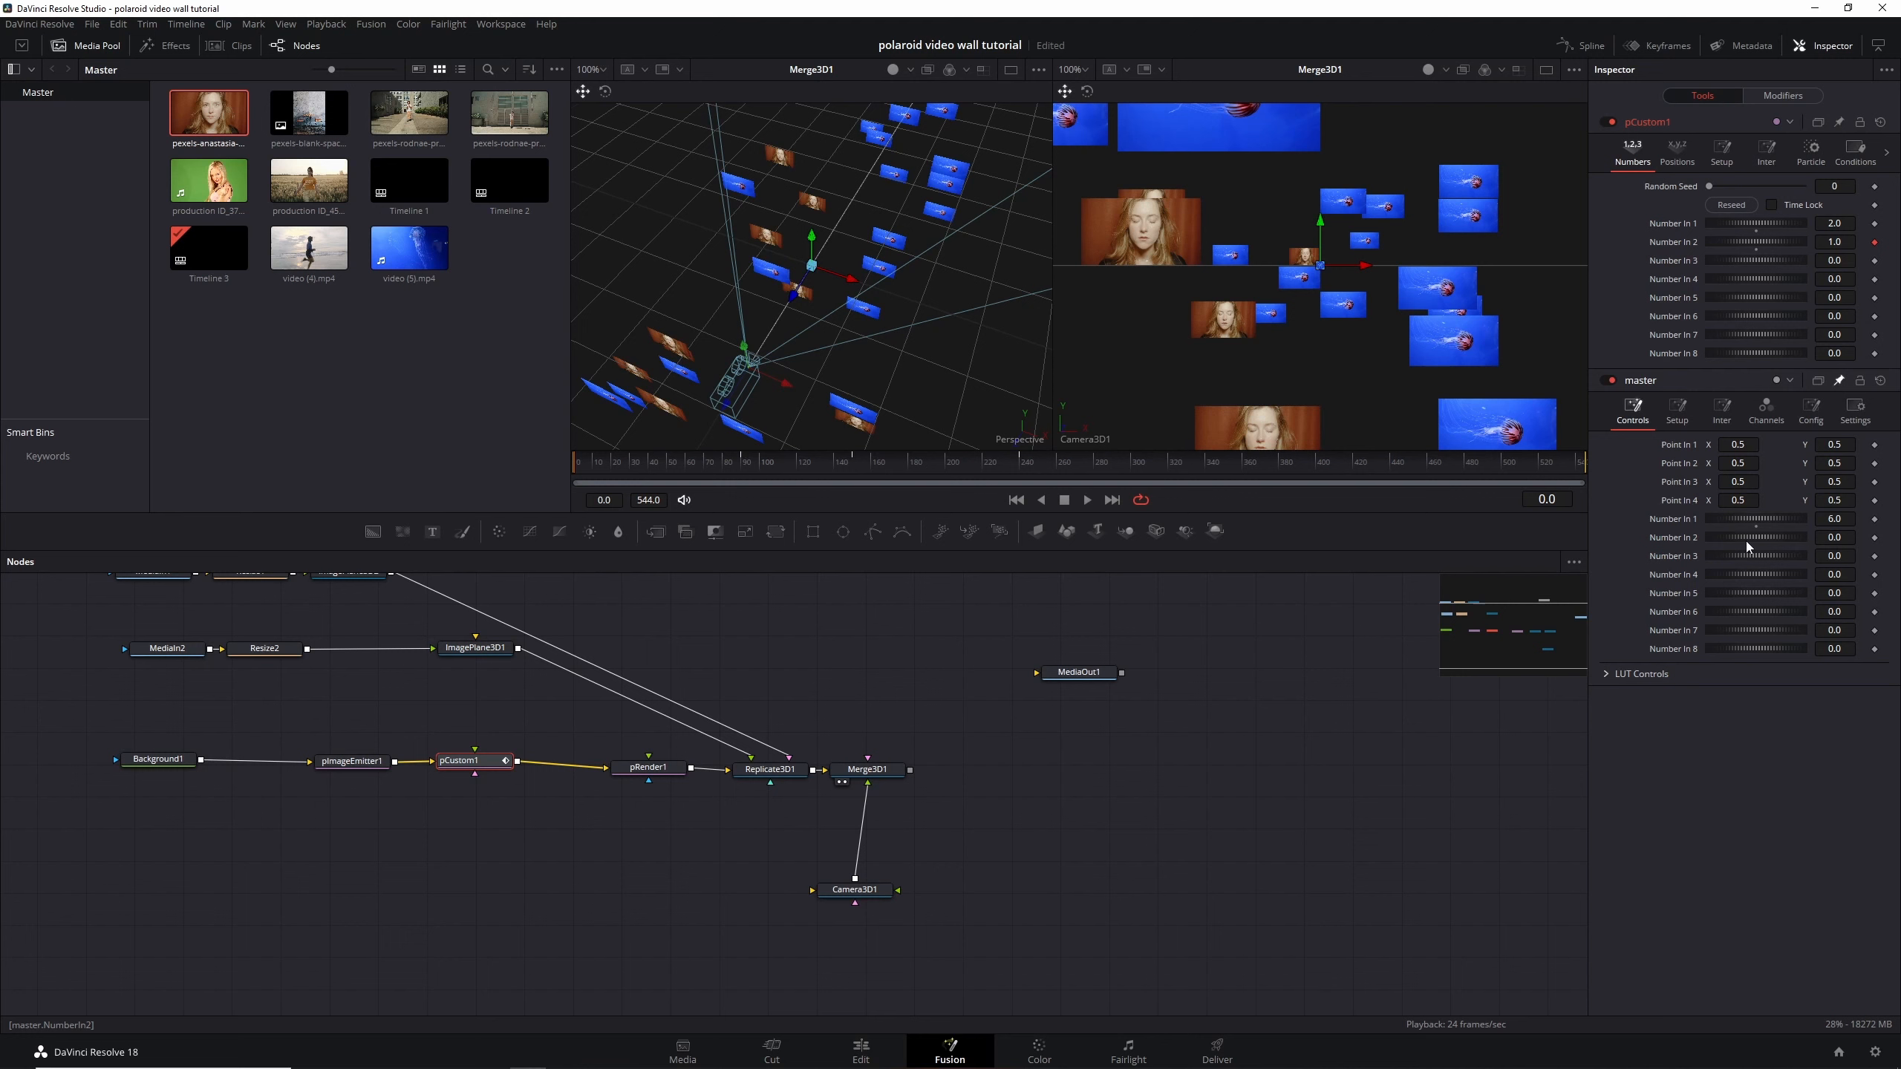
click(672, 467)
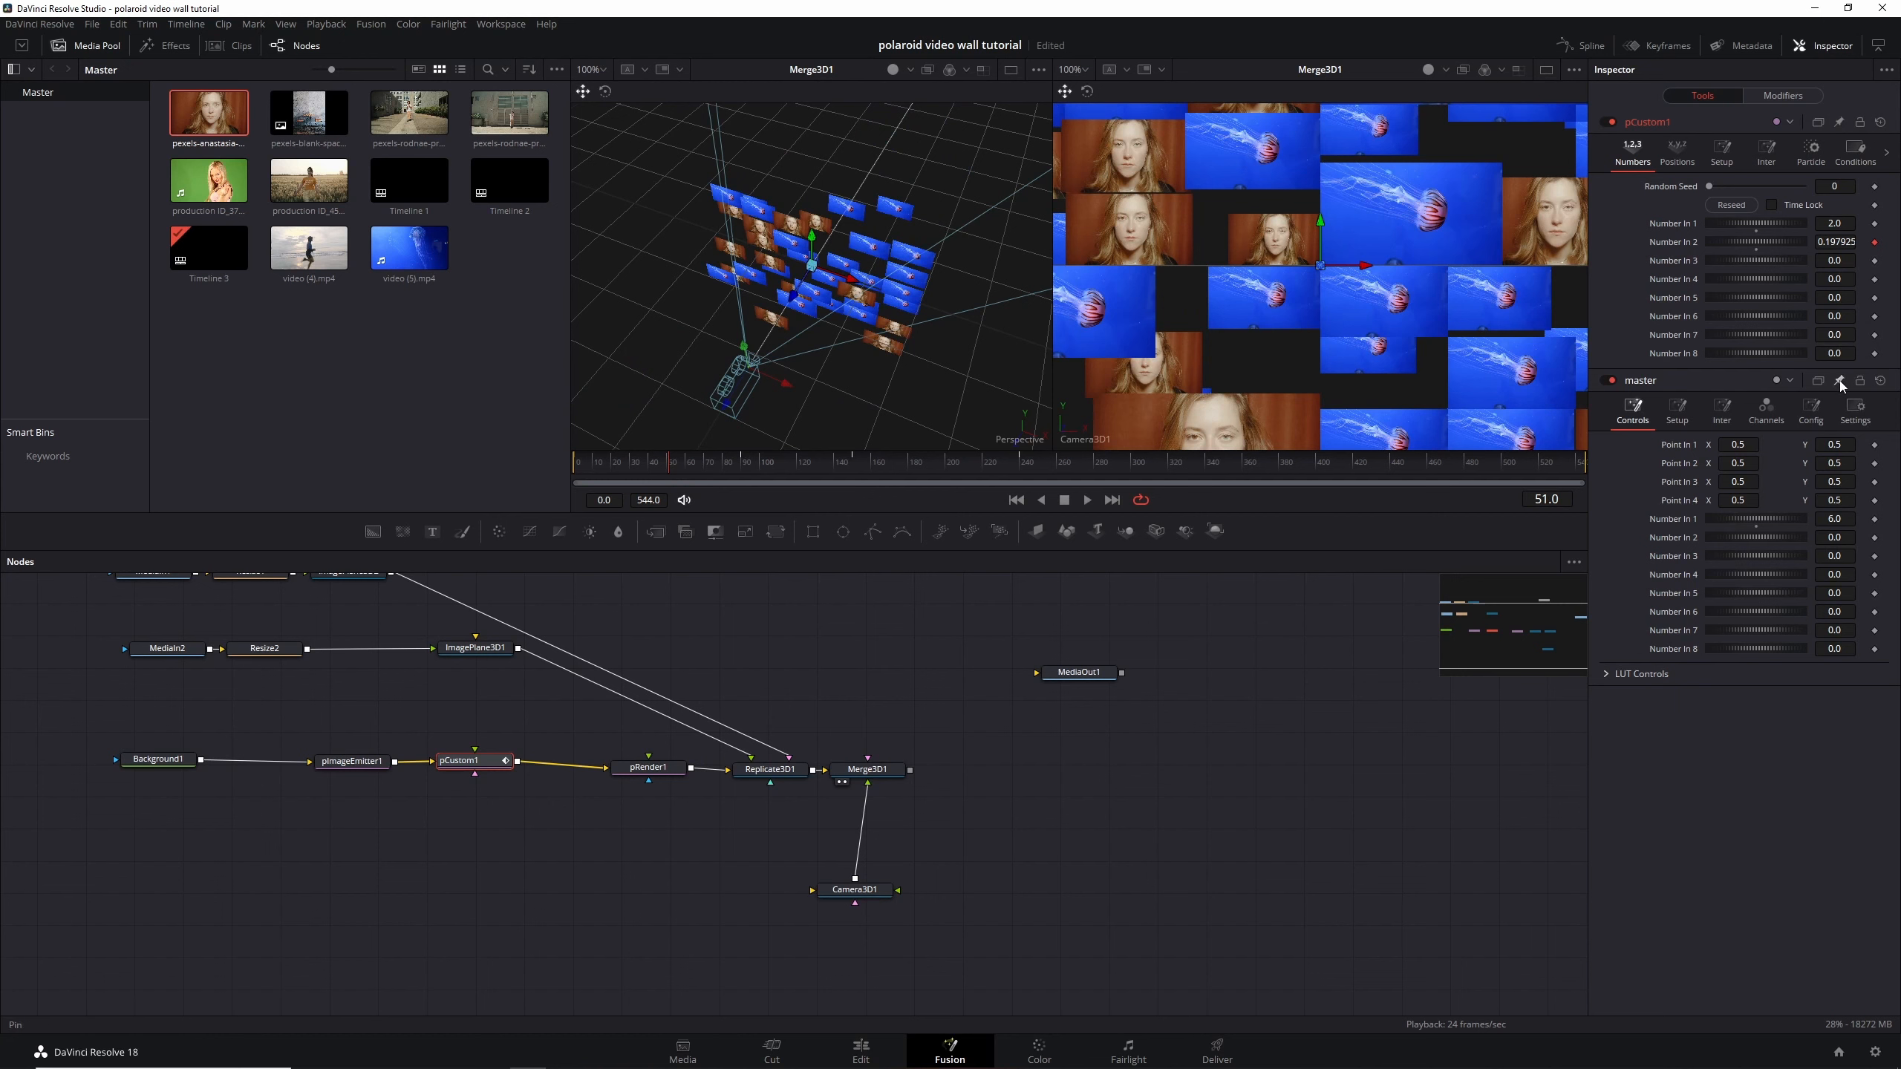
Keep only pCustom1 pinned in the inspector and set Camera3D1's Z rotation to -45 at frame 0
click(1841, 122)
click(855, 889)
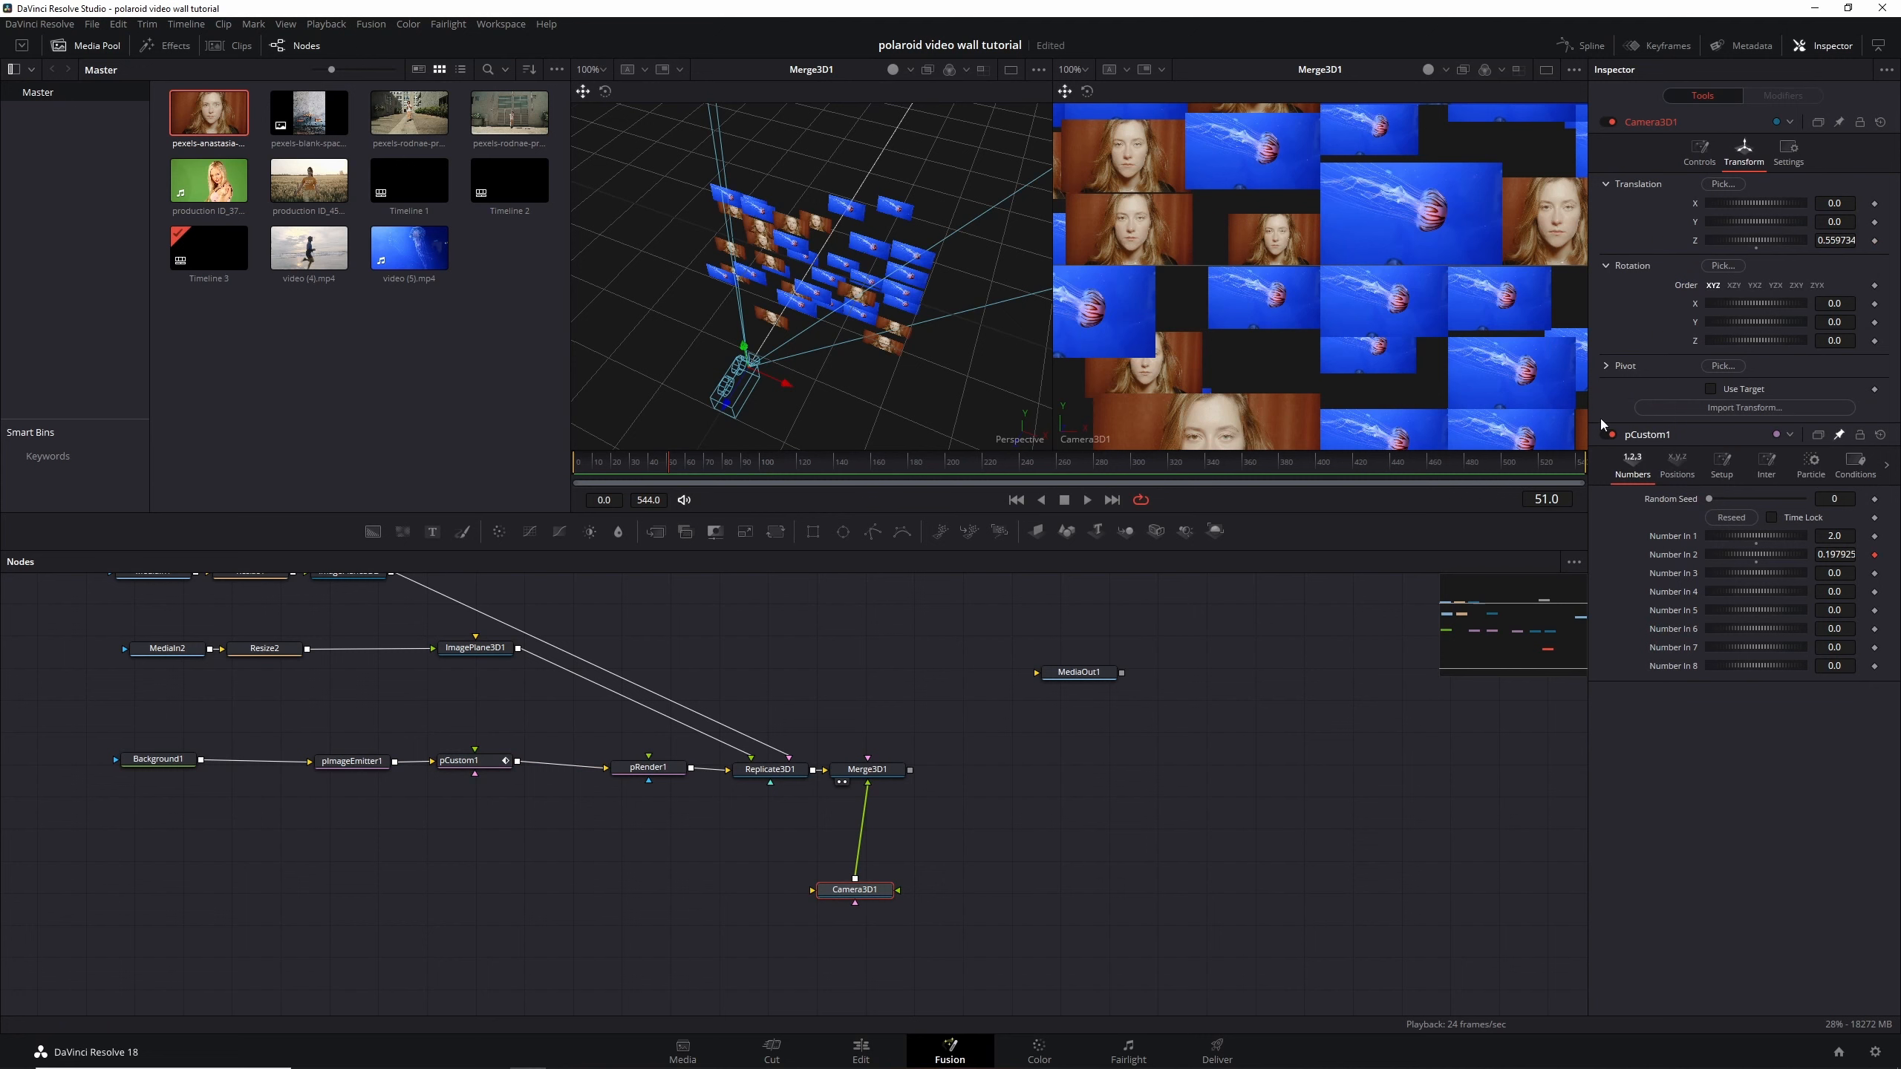
click(1017, 500)
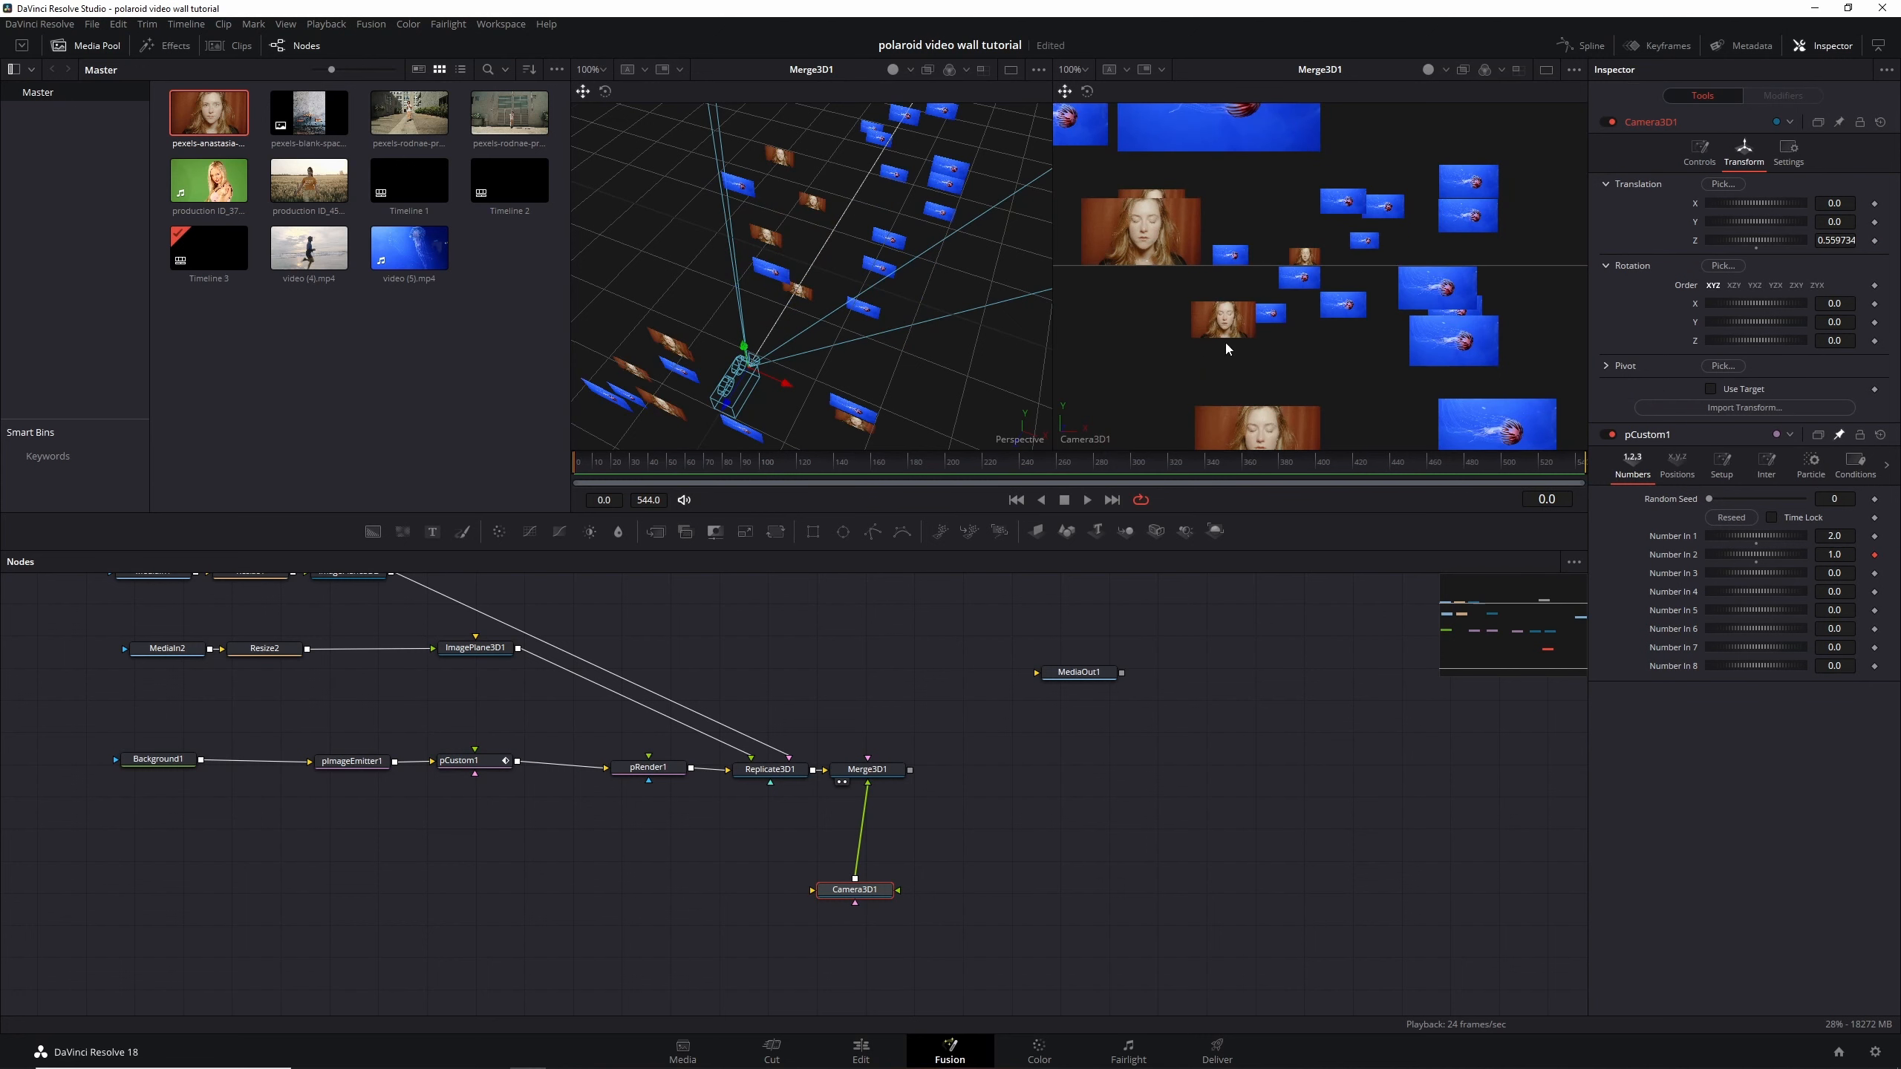
drag(1761, 342, 1793, 350)
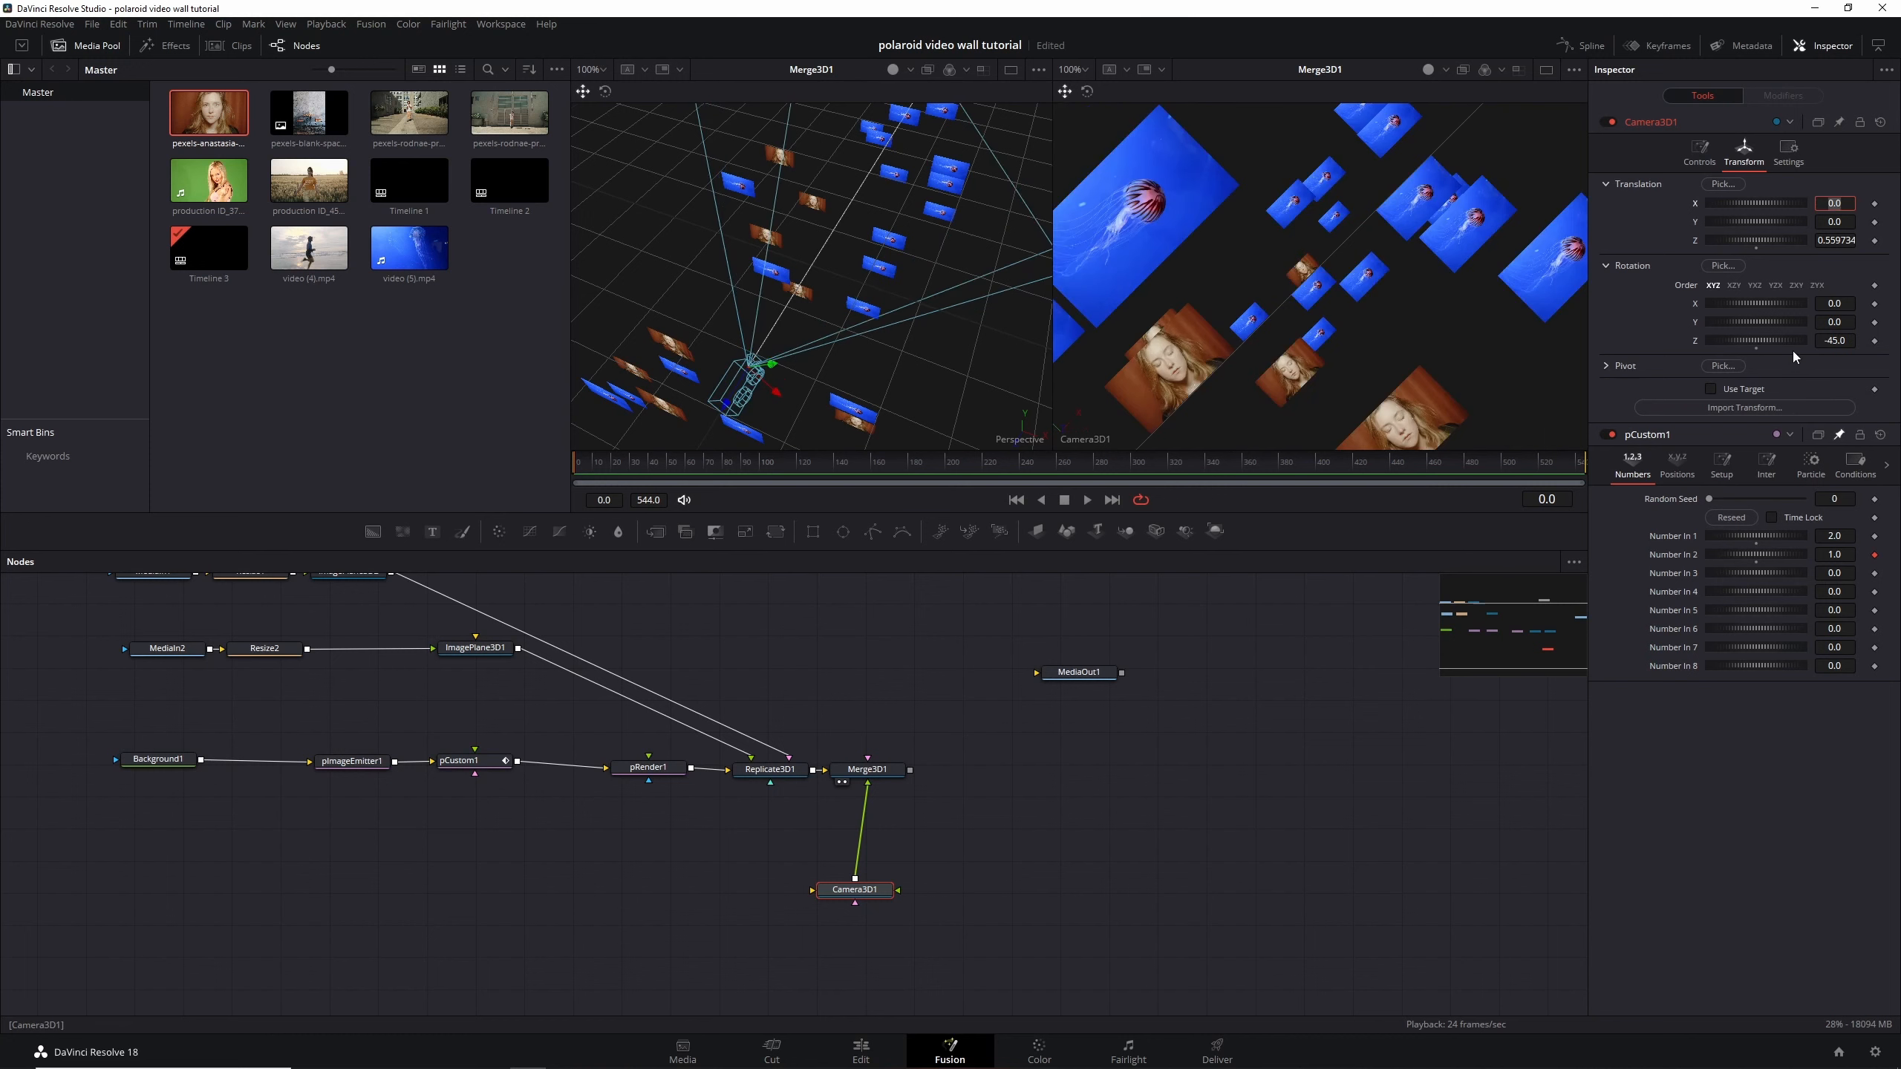
Add the expression -45.0*pCustom1.NumberIn2 to Camera3D1's Z rotation, linking it to pCustom1's Number In 2
right_click(1692, 340)
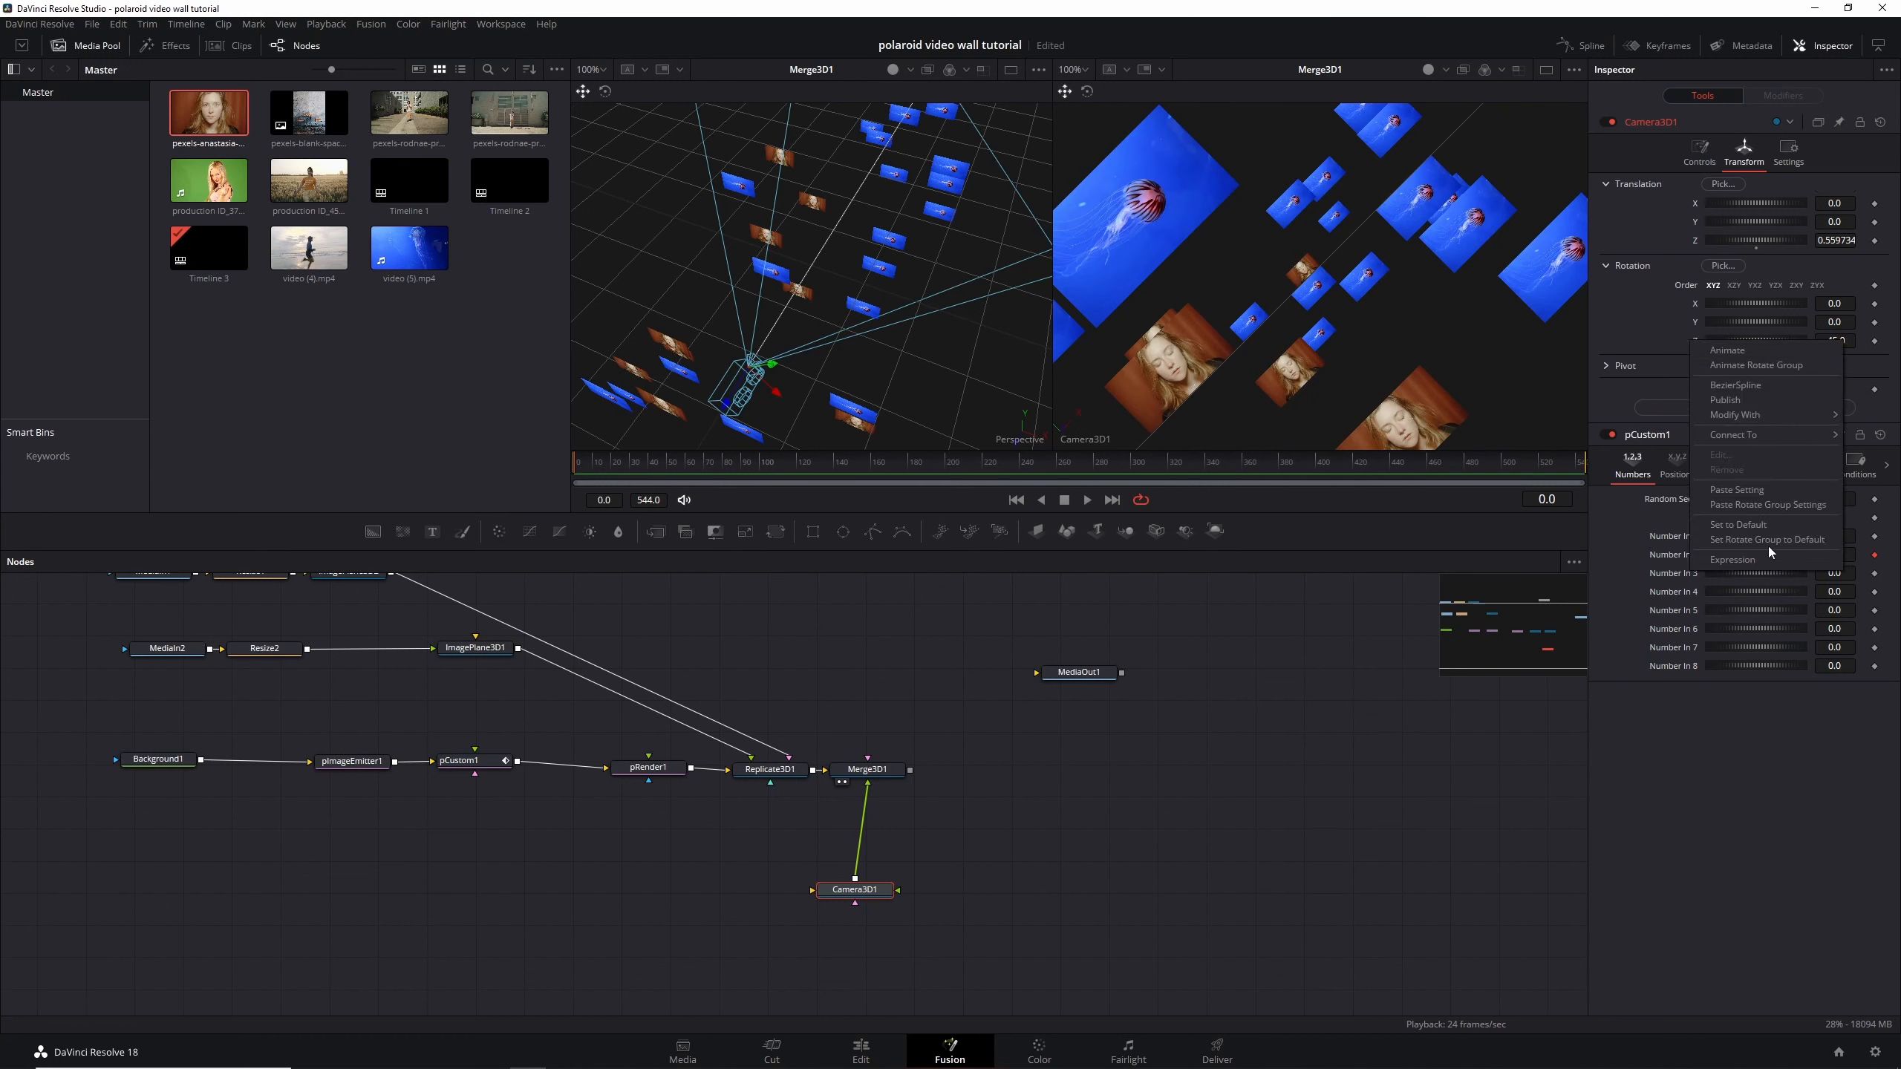
click(1744, 560)
click(1754, 359)
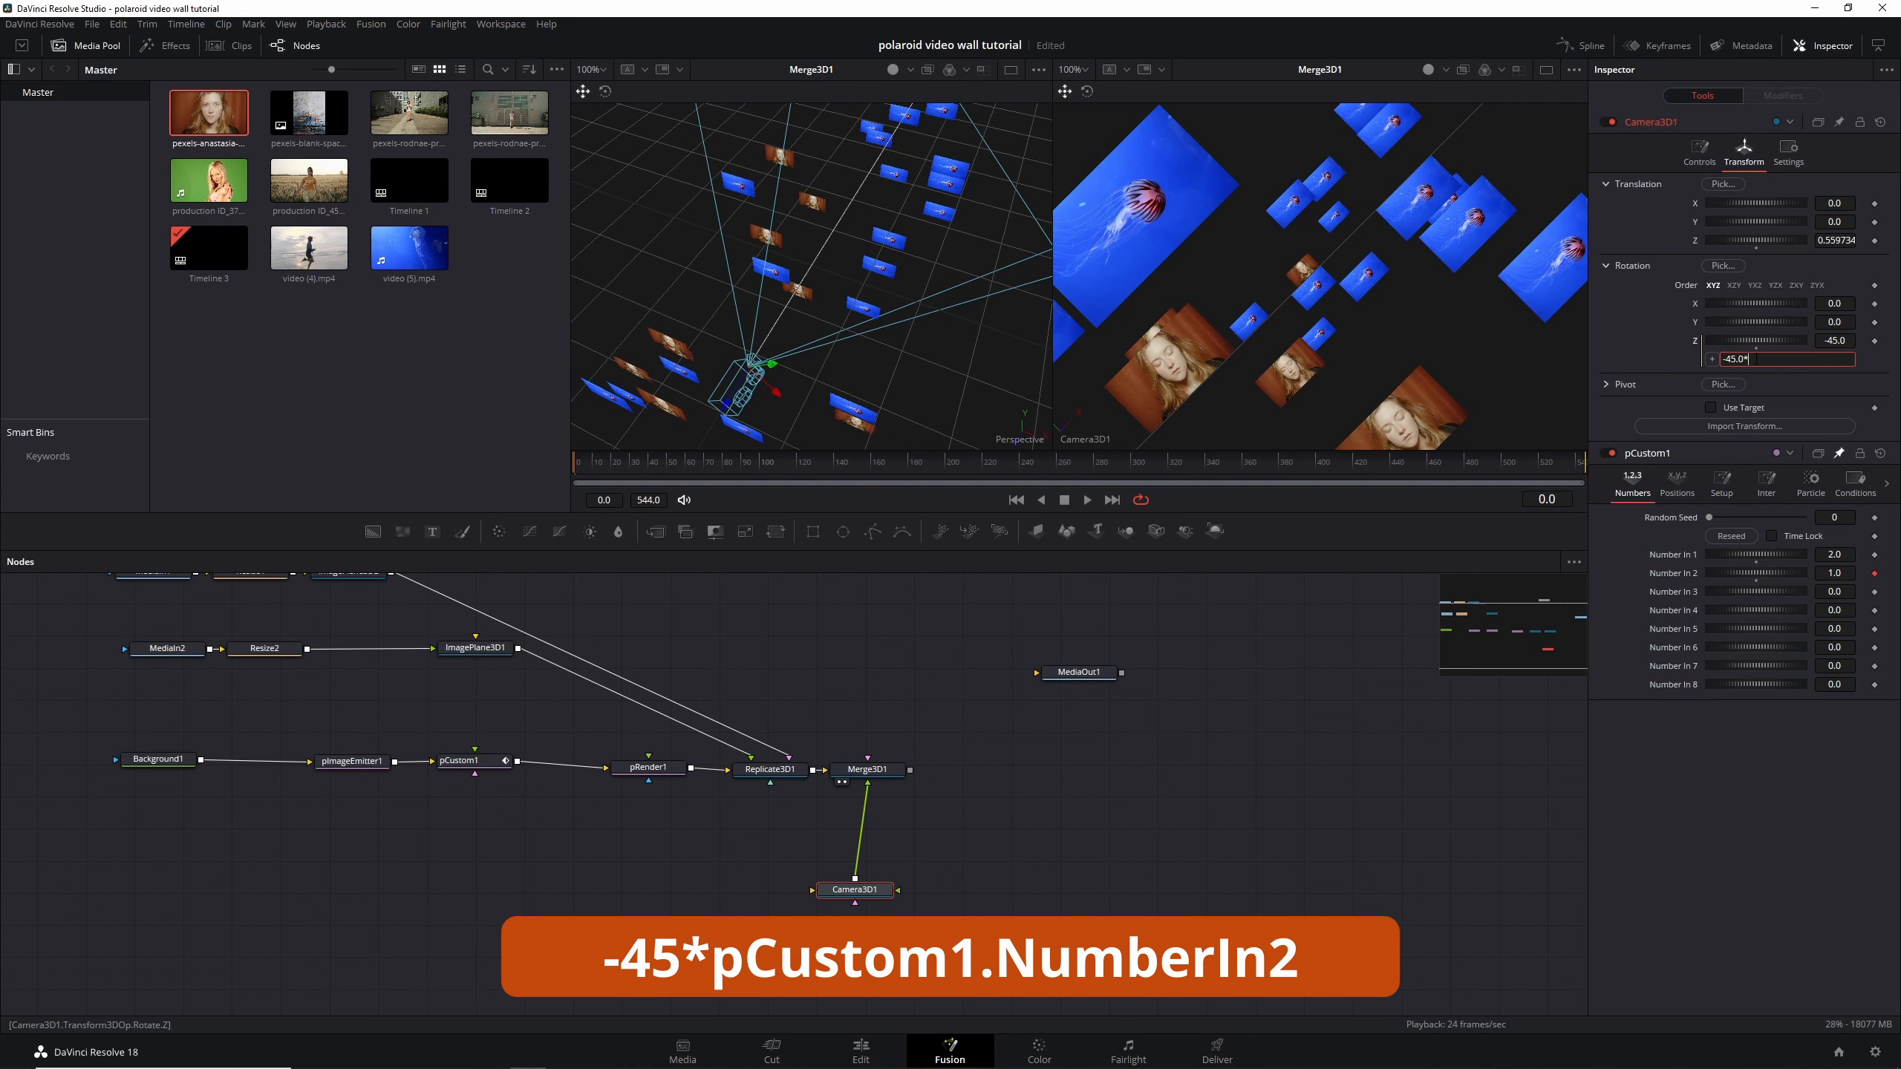
click(1711, 360)
drag(1698, 506, 1680, 576)
Play the animation repeatedly from frame 0 and examine how the camera rolls as the wall assembles and scatters again
key(space)
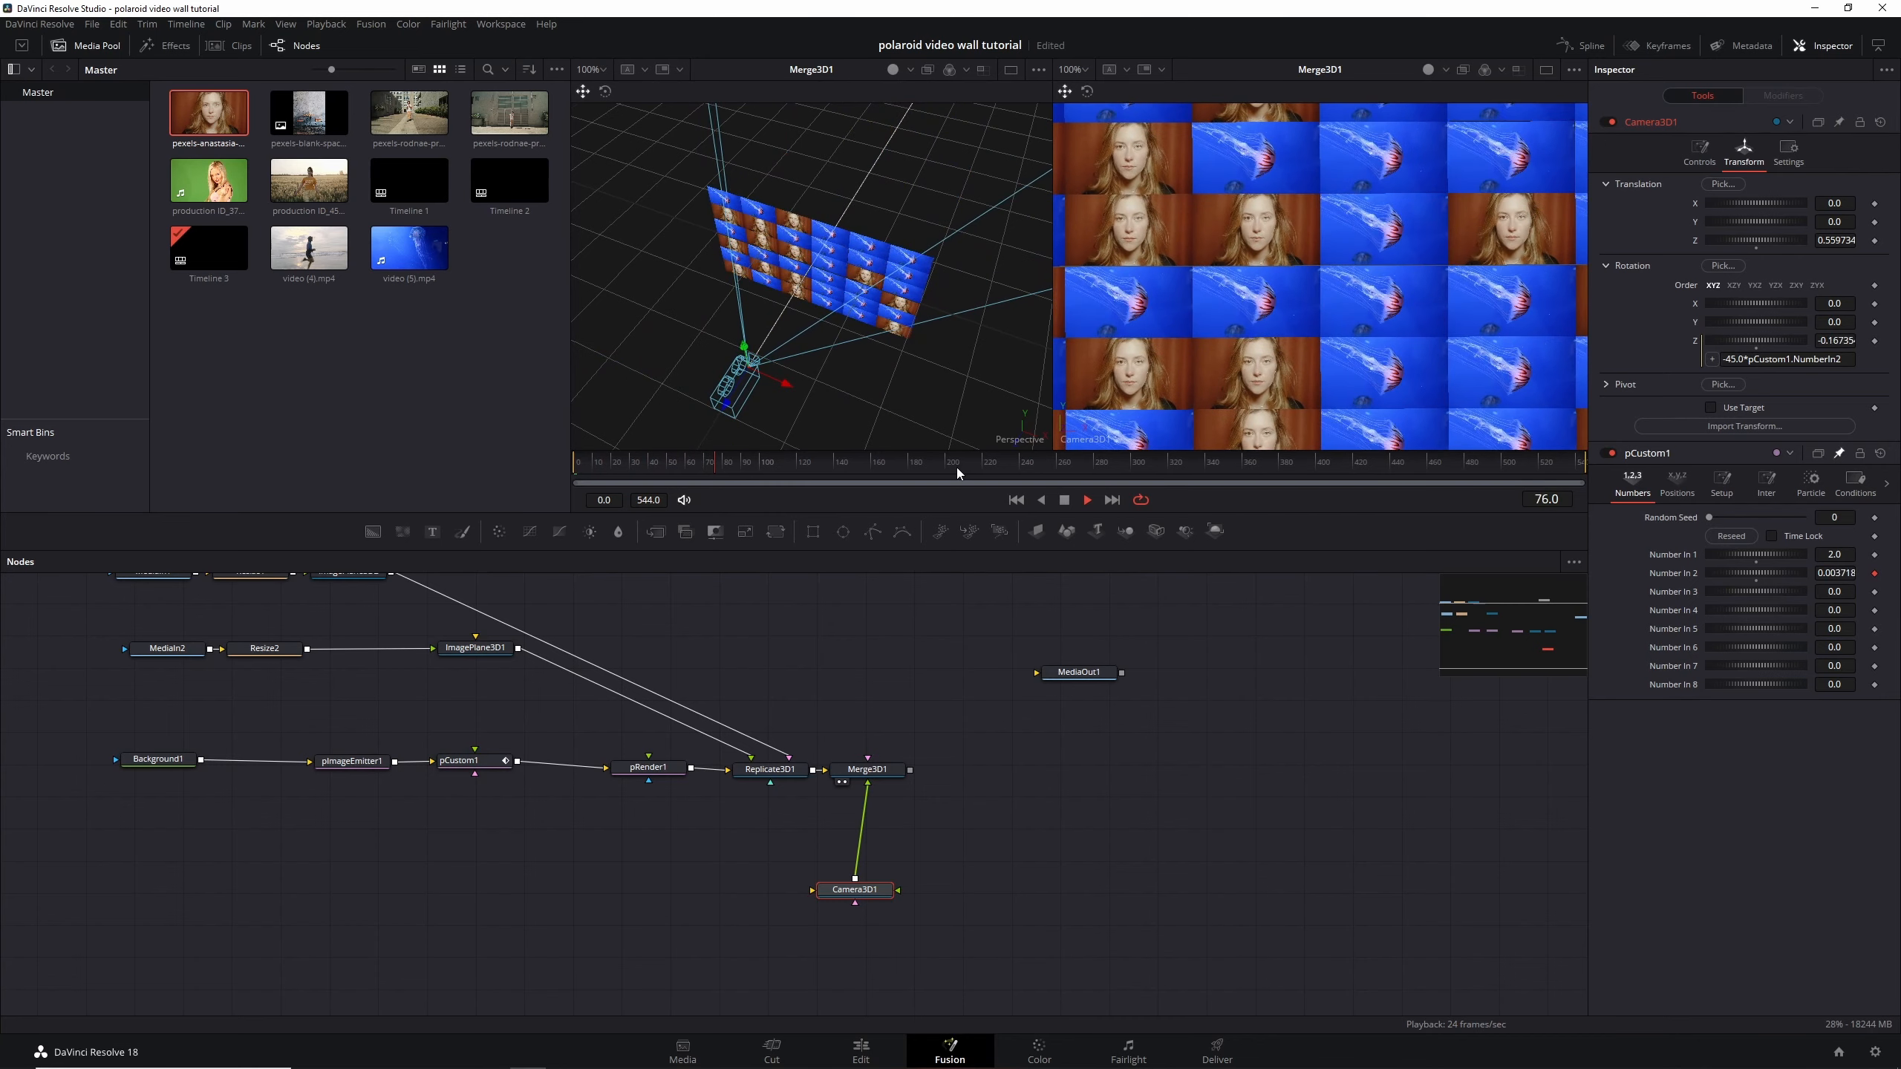
key(space)
click(1016, 501)
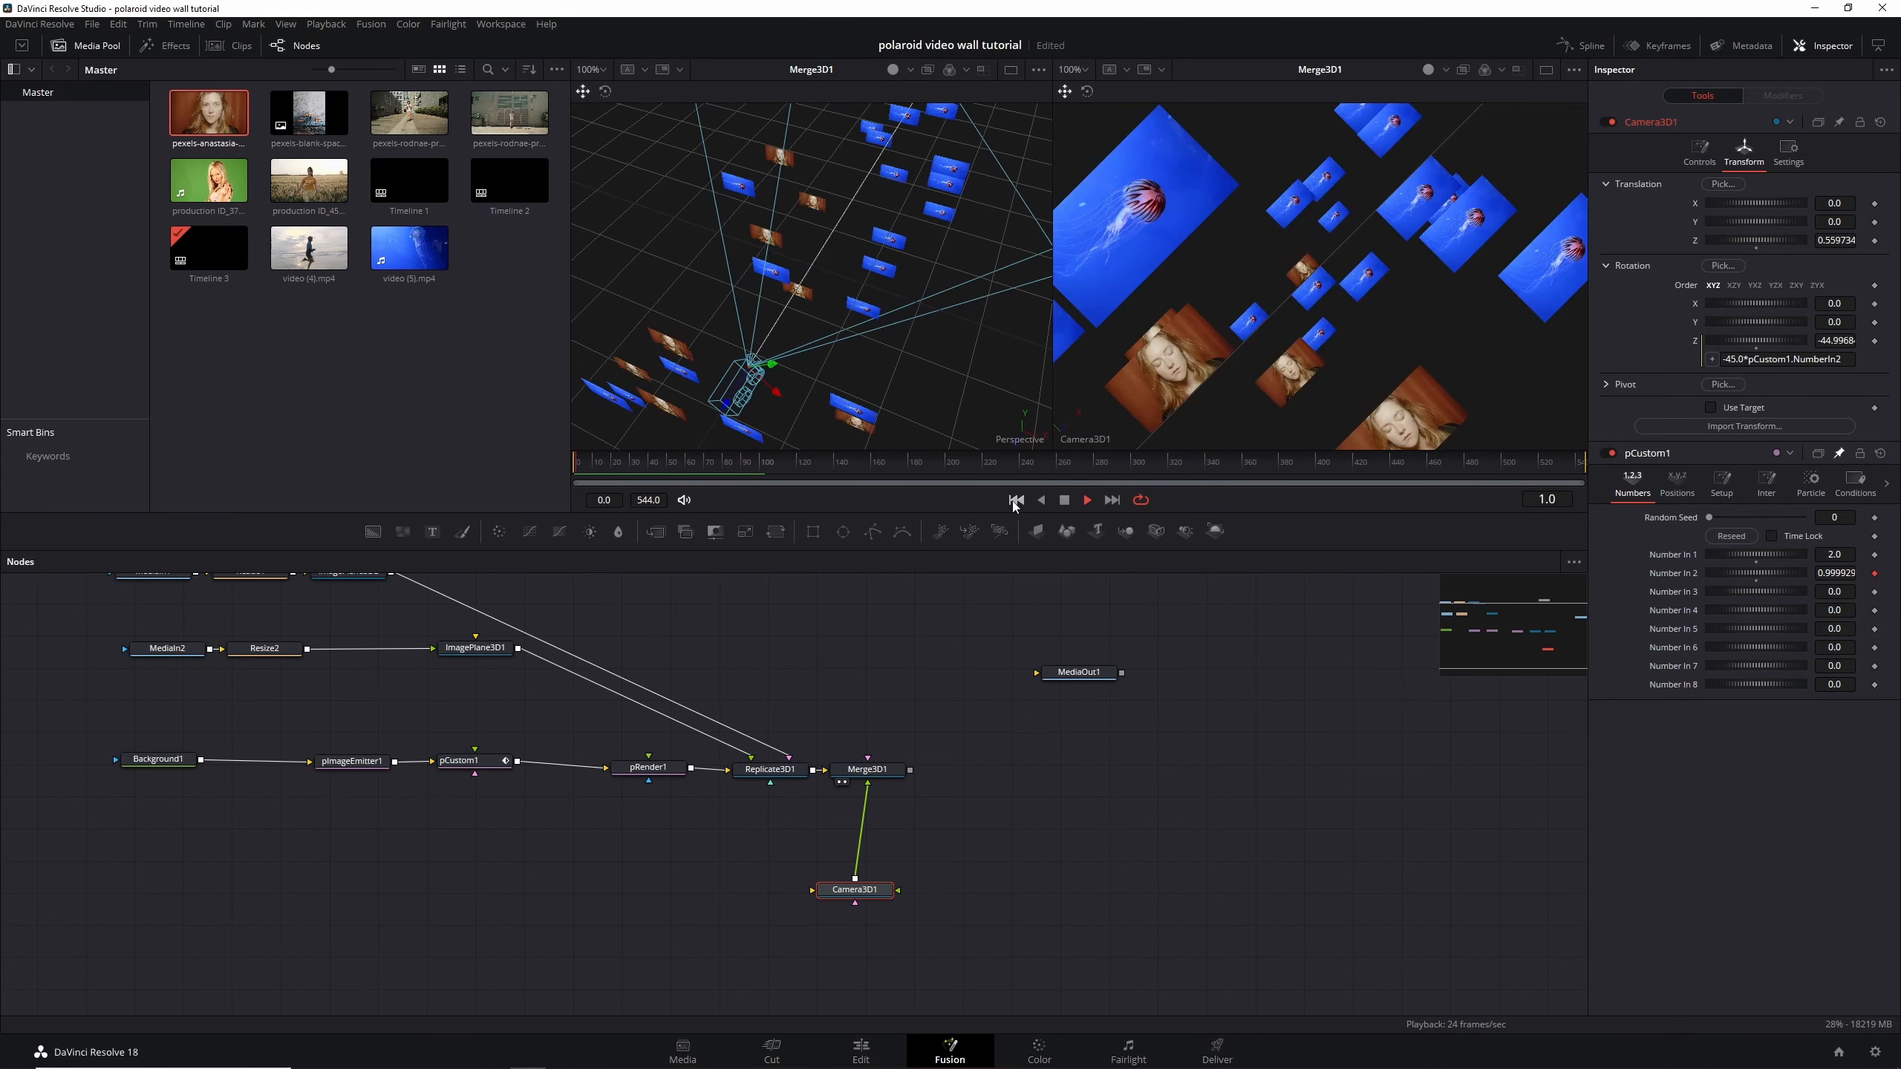
key(space)
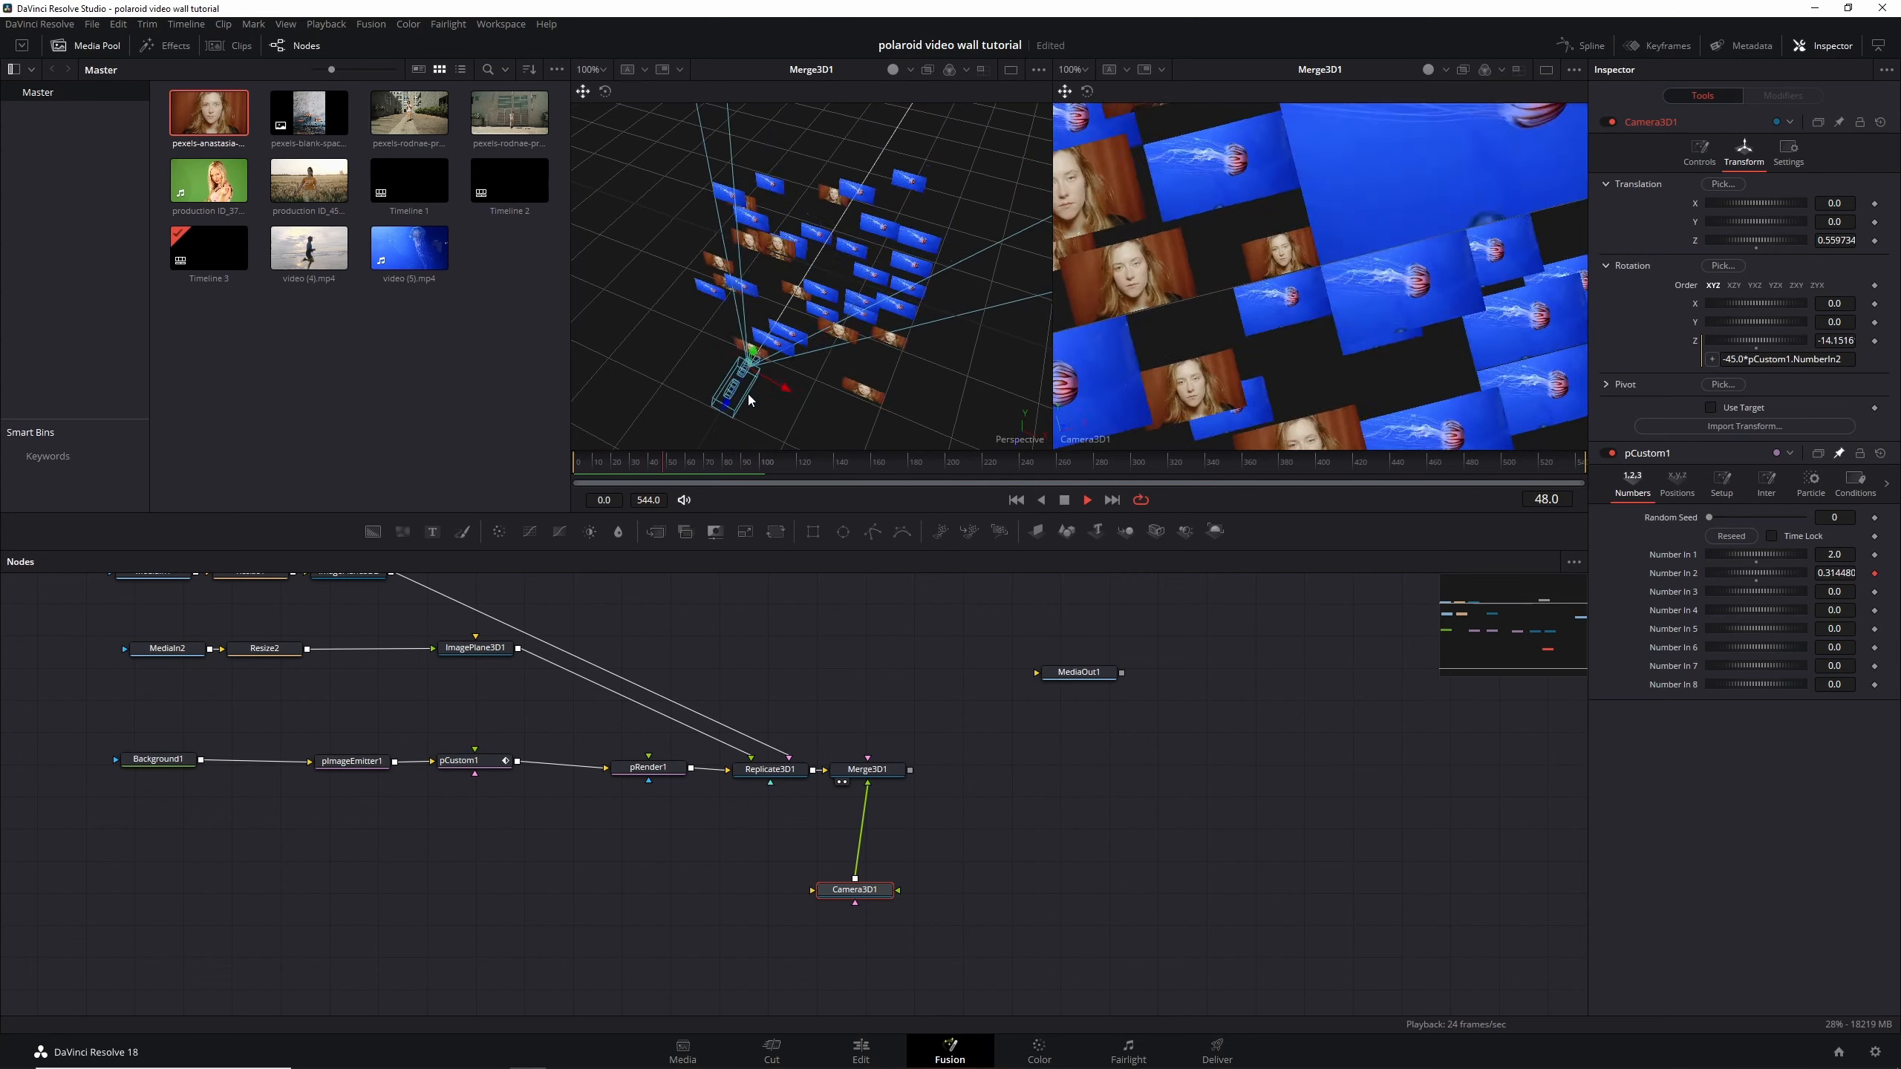
click(1017, 500)
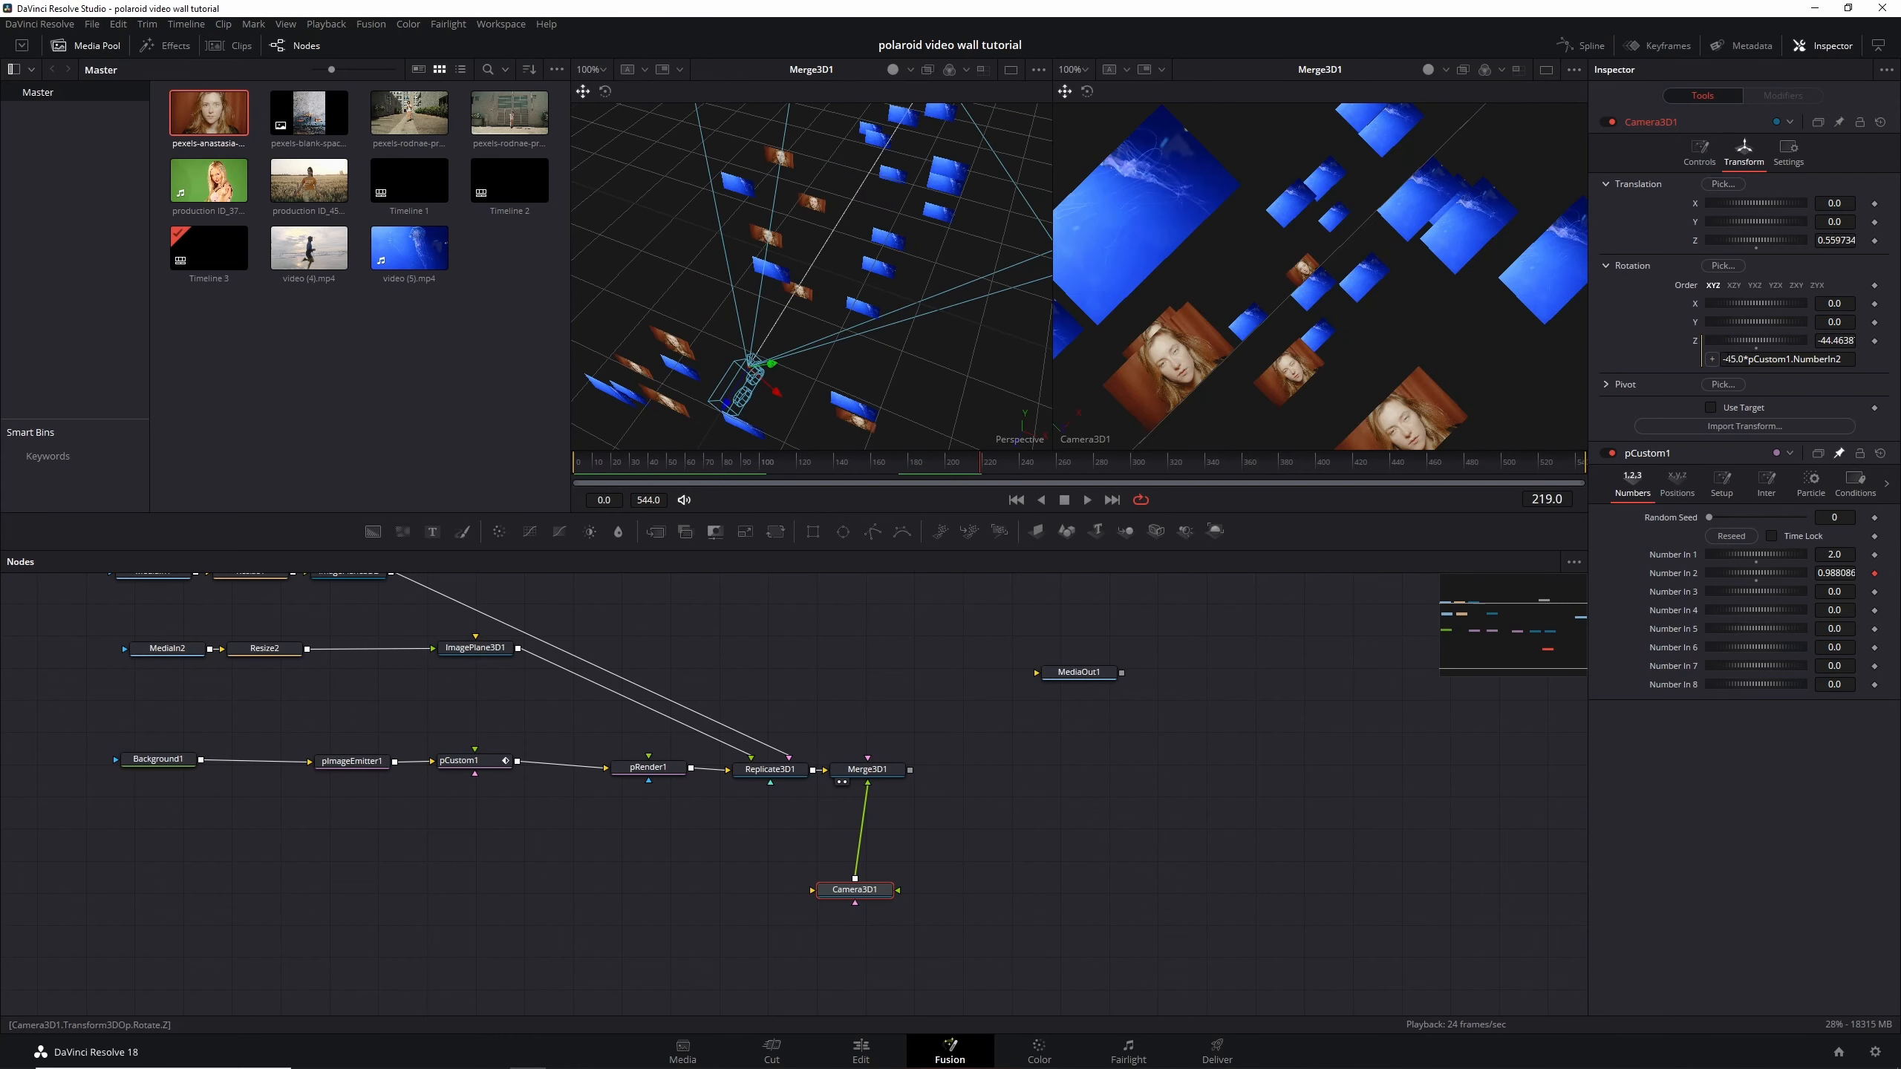
Change the Z rotation expression to iif(time<90,-45.0*pCustom1.NumberIn2,0) so the camera rolls only before frame 90
click(1722, 359)
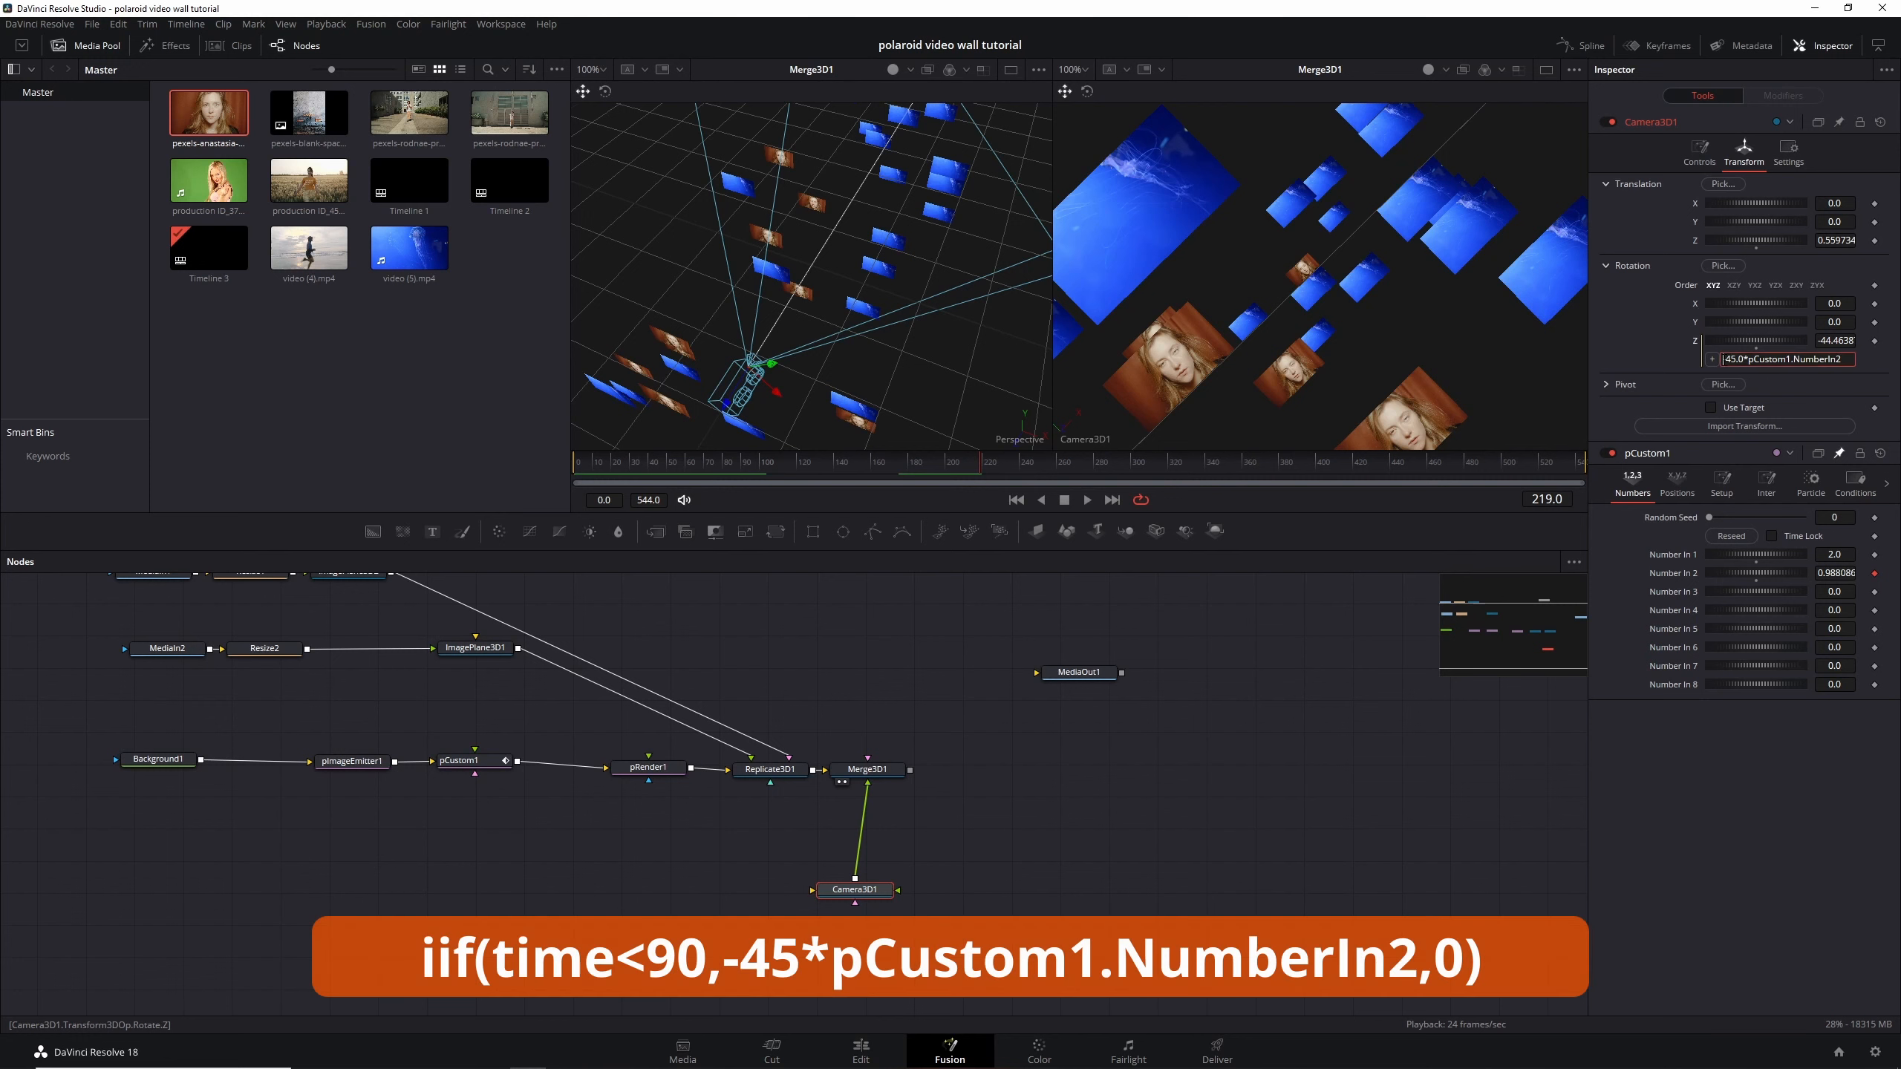
text(iif(time<90,-)
drag(1835, 358, 1863, 364)
text(,0)
key(Return)
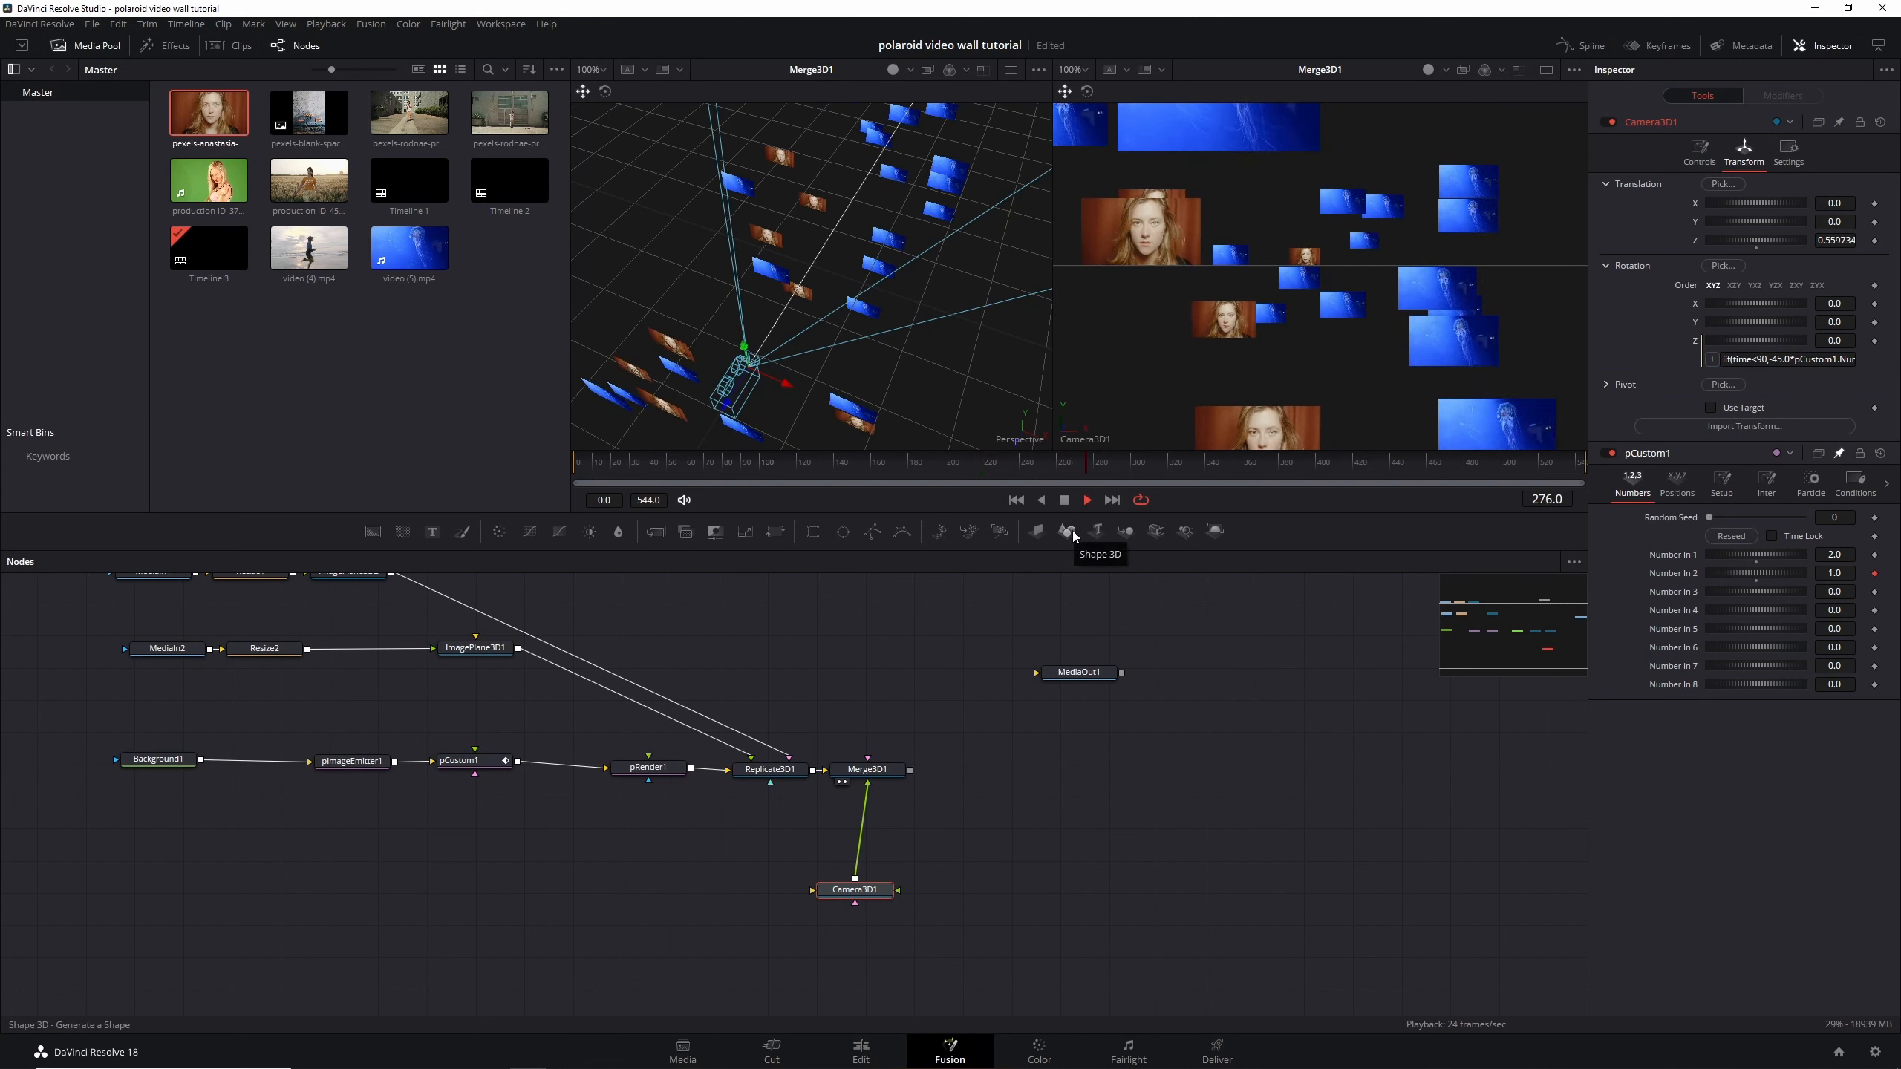
Play the opening from frame 0 and scrub around frames 229 to 244 to check the camera's rotation in both parts
key(space)
click(1017, 501)
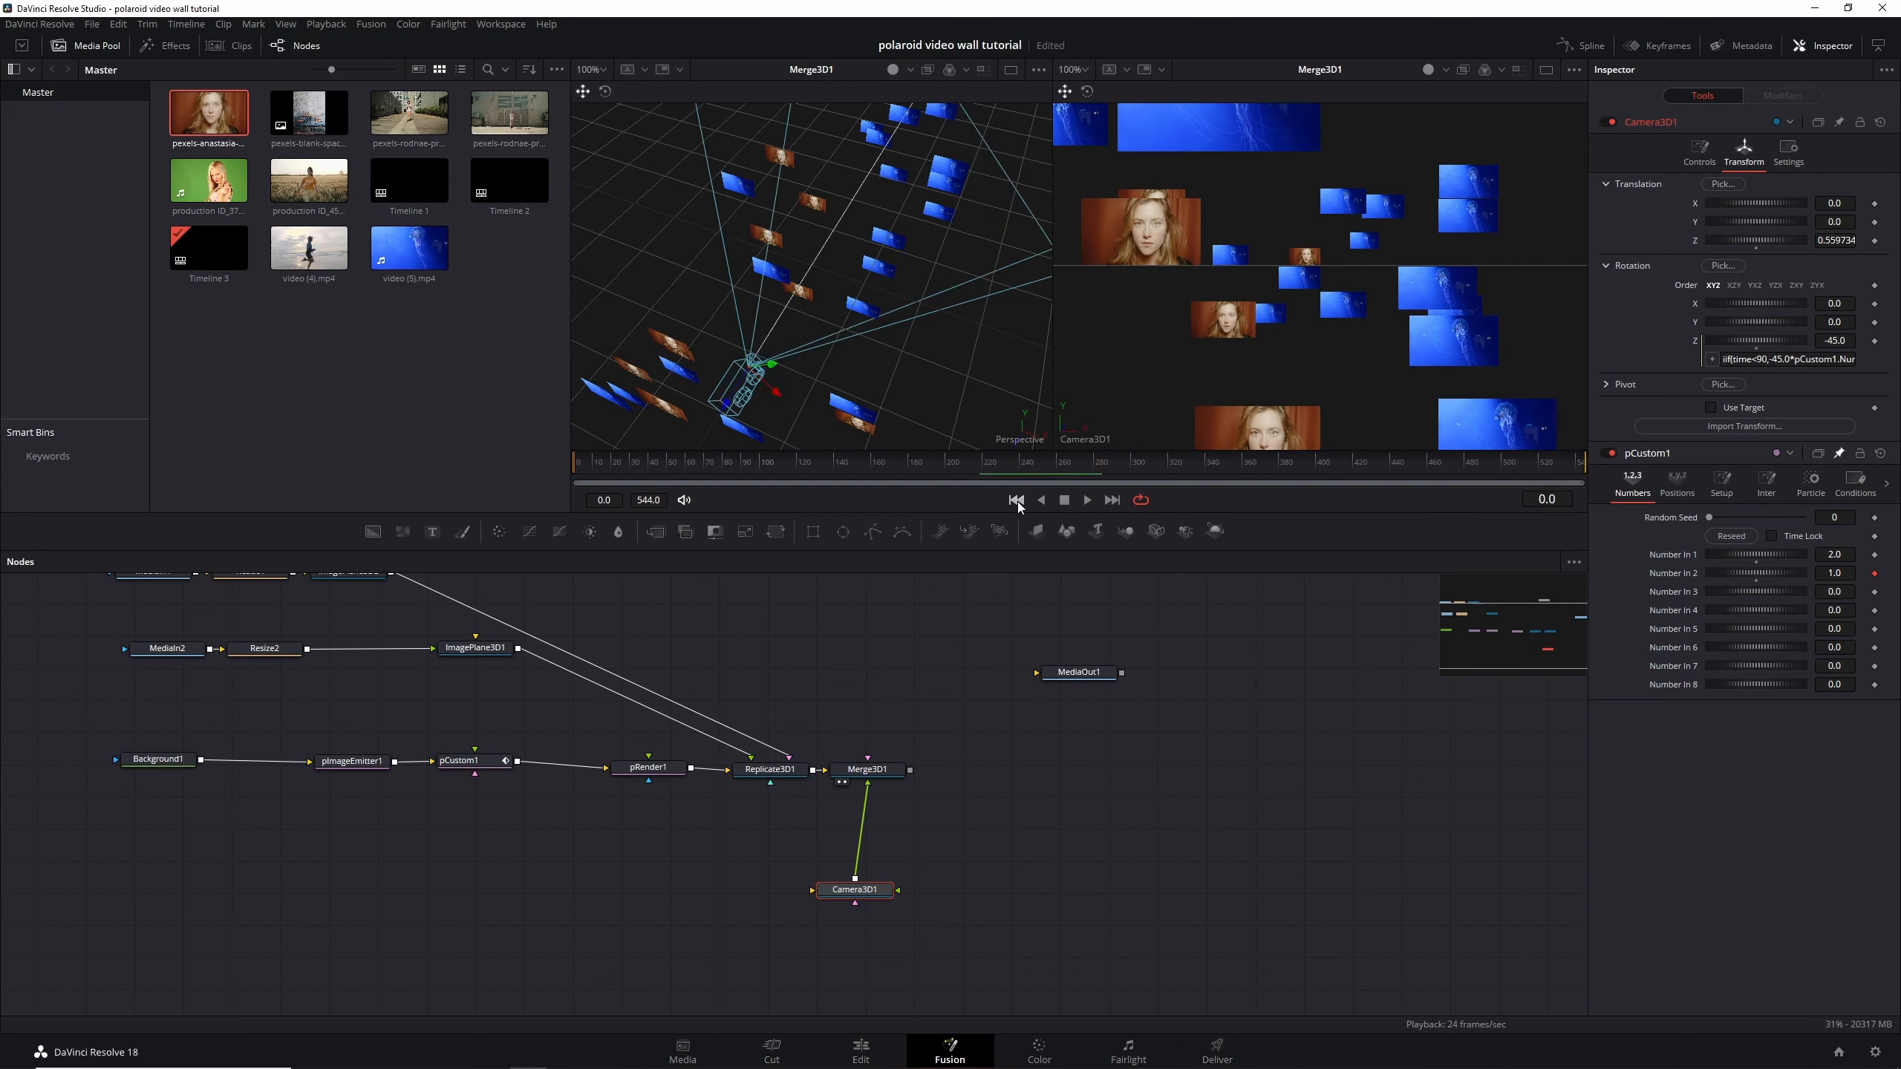
key(space)
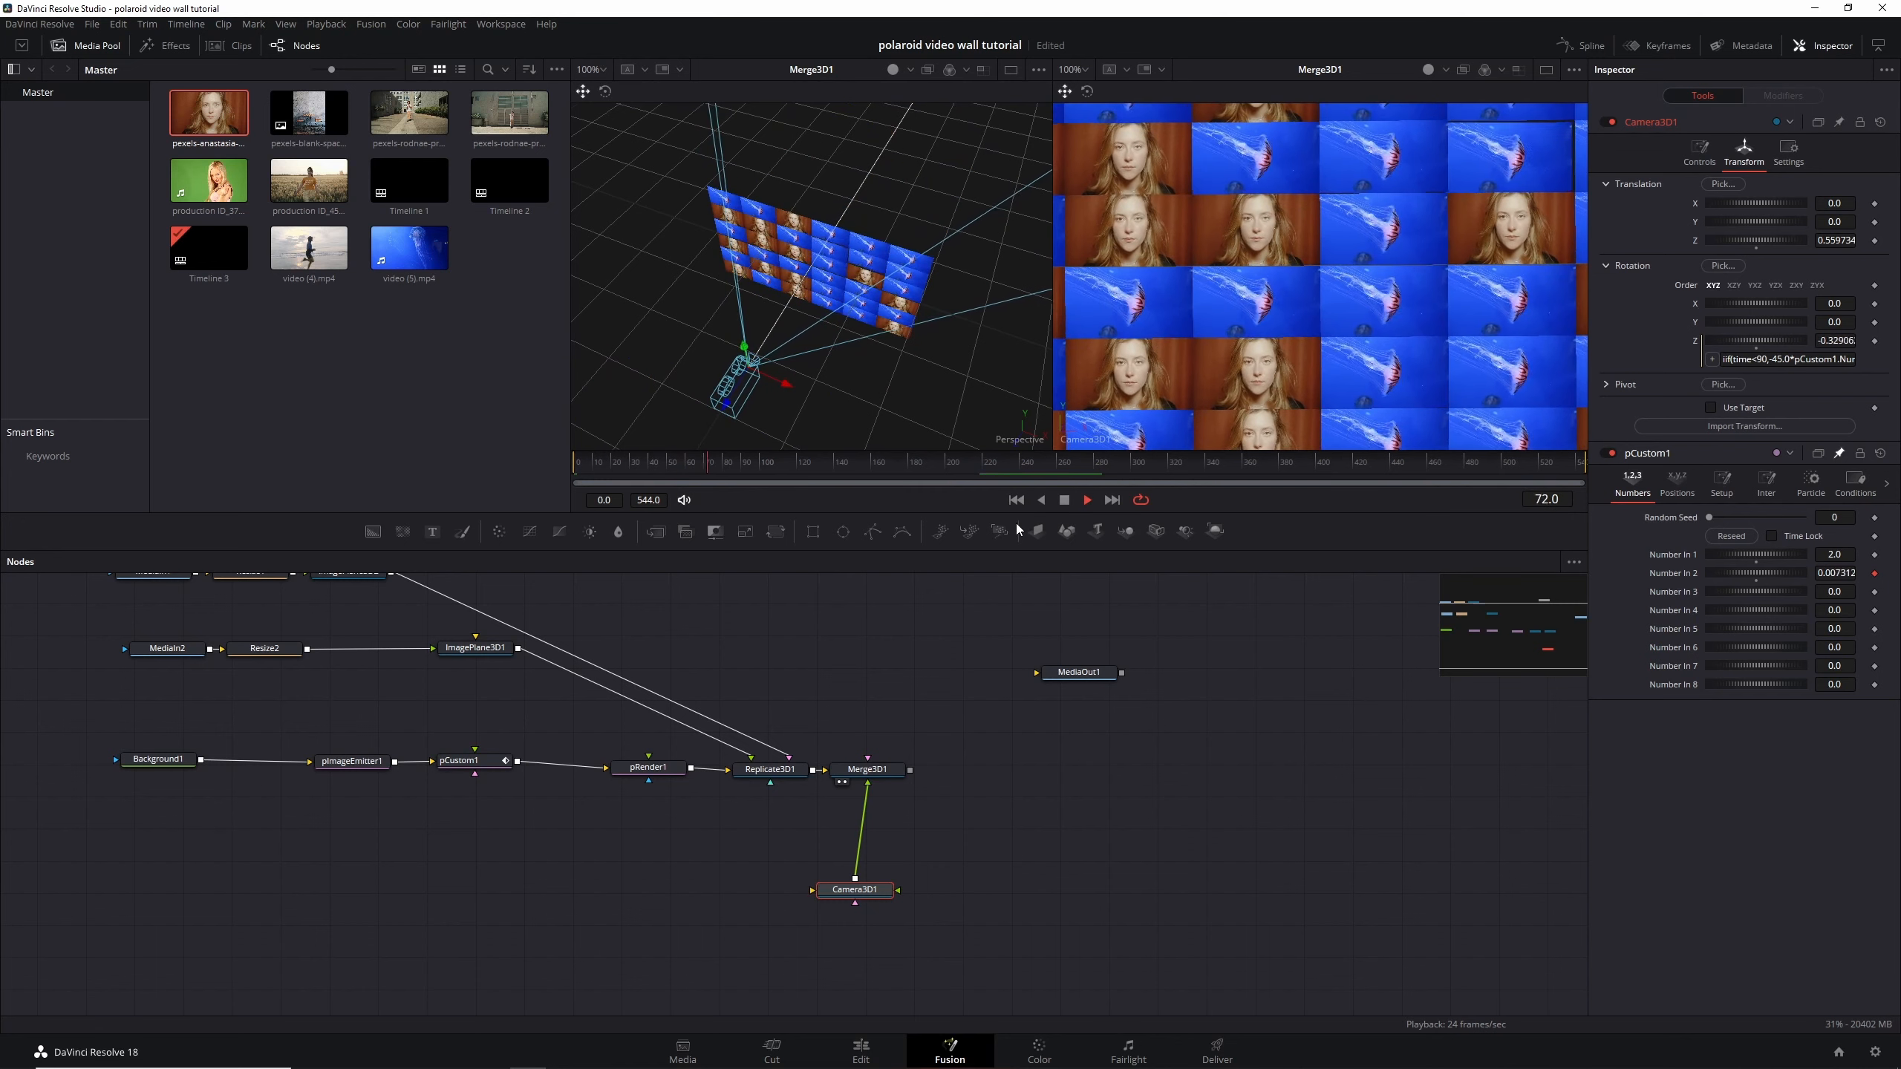
click(1000, 458)
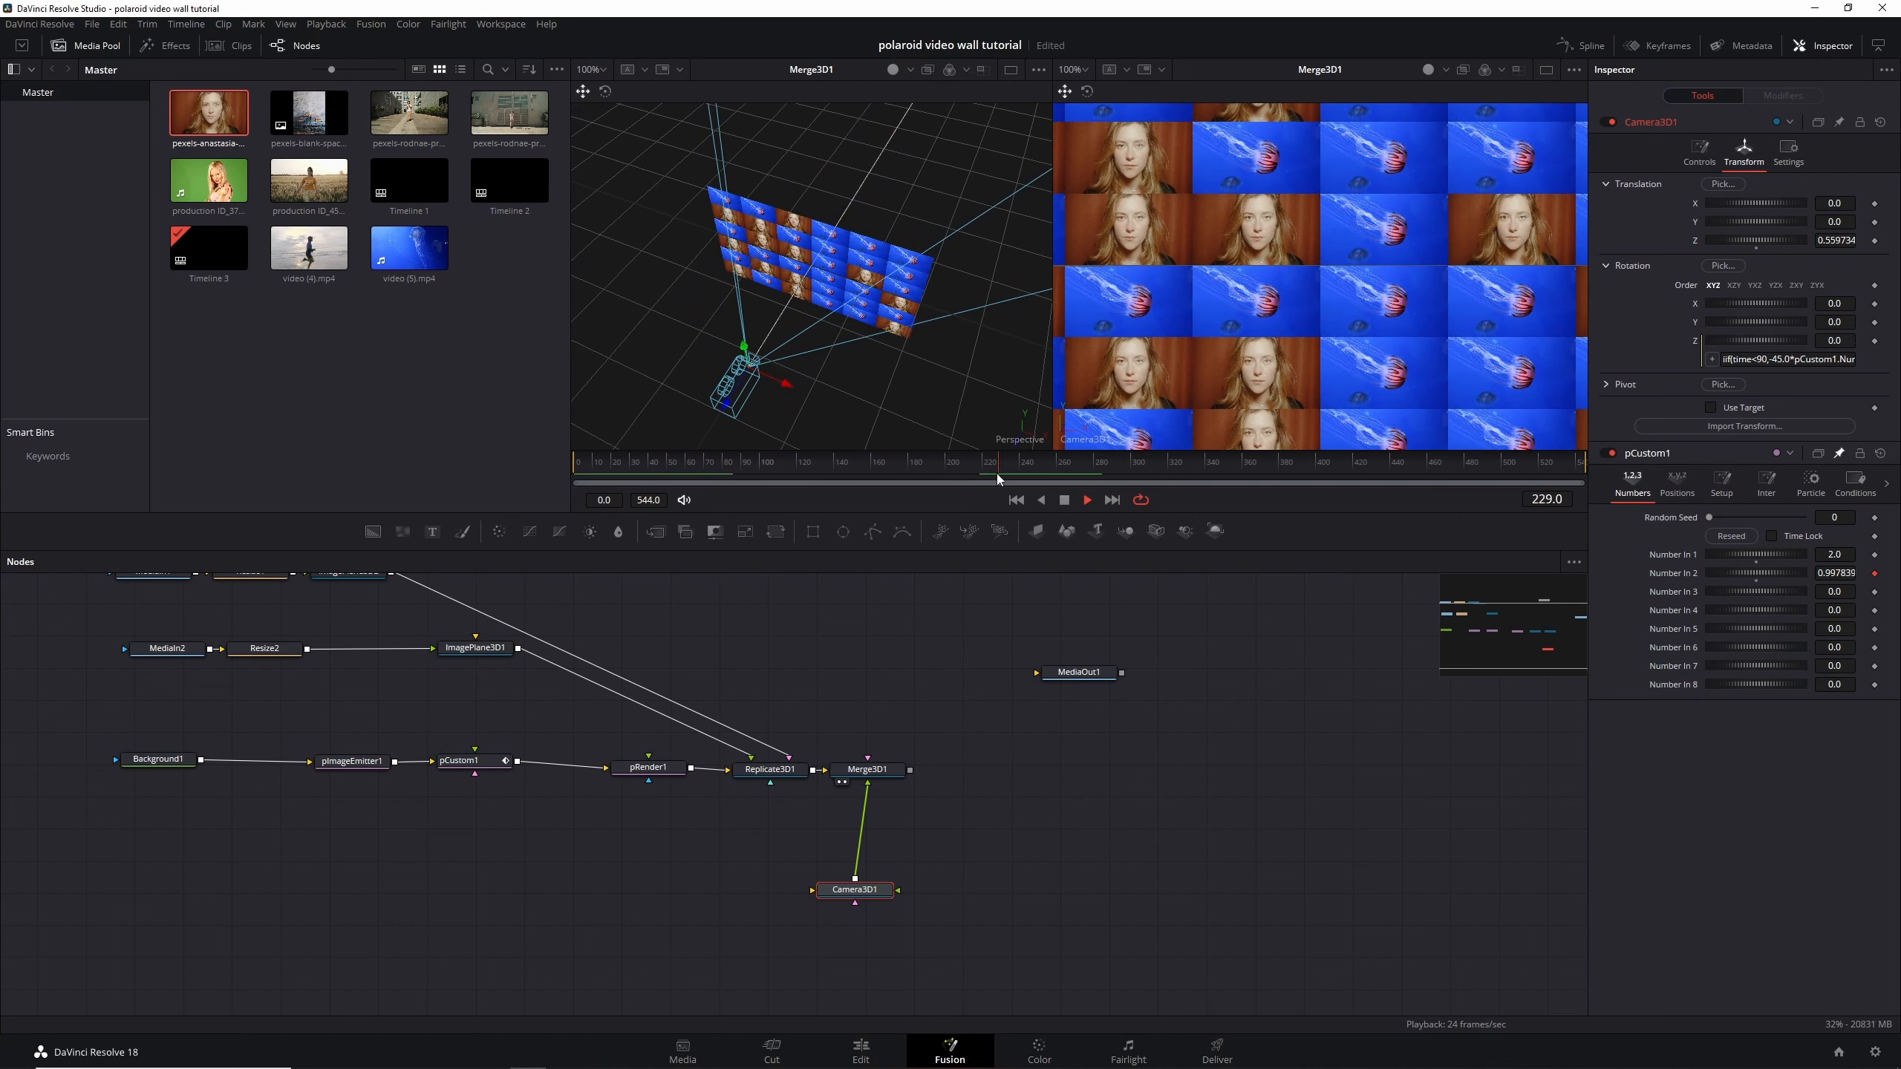
drag(999, 472, 1039, 469)
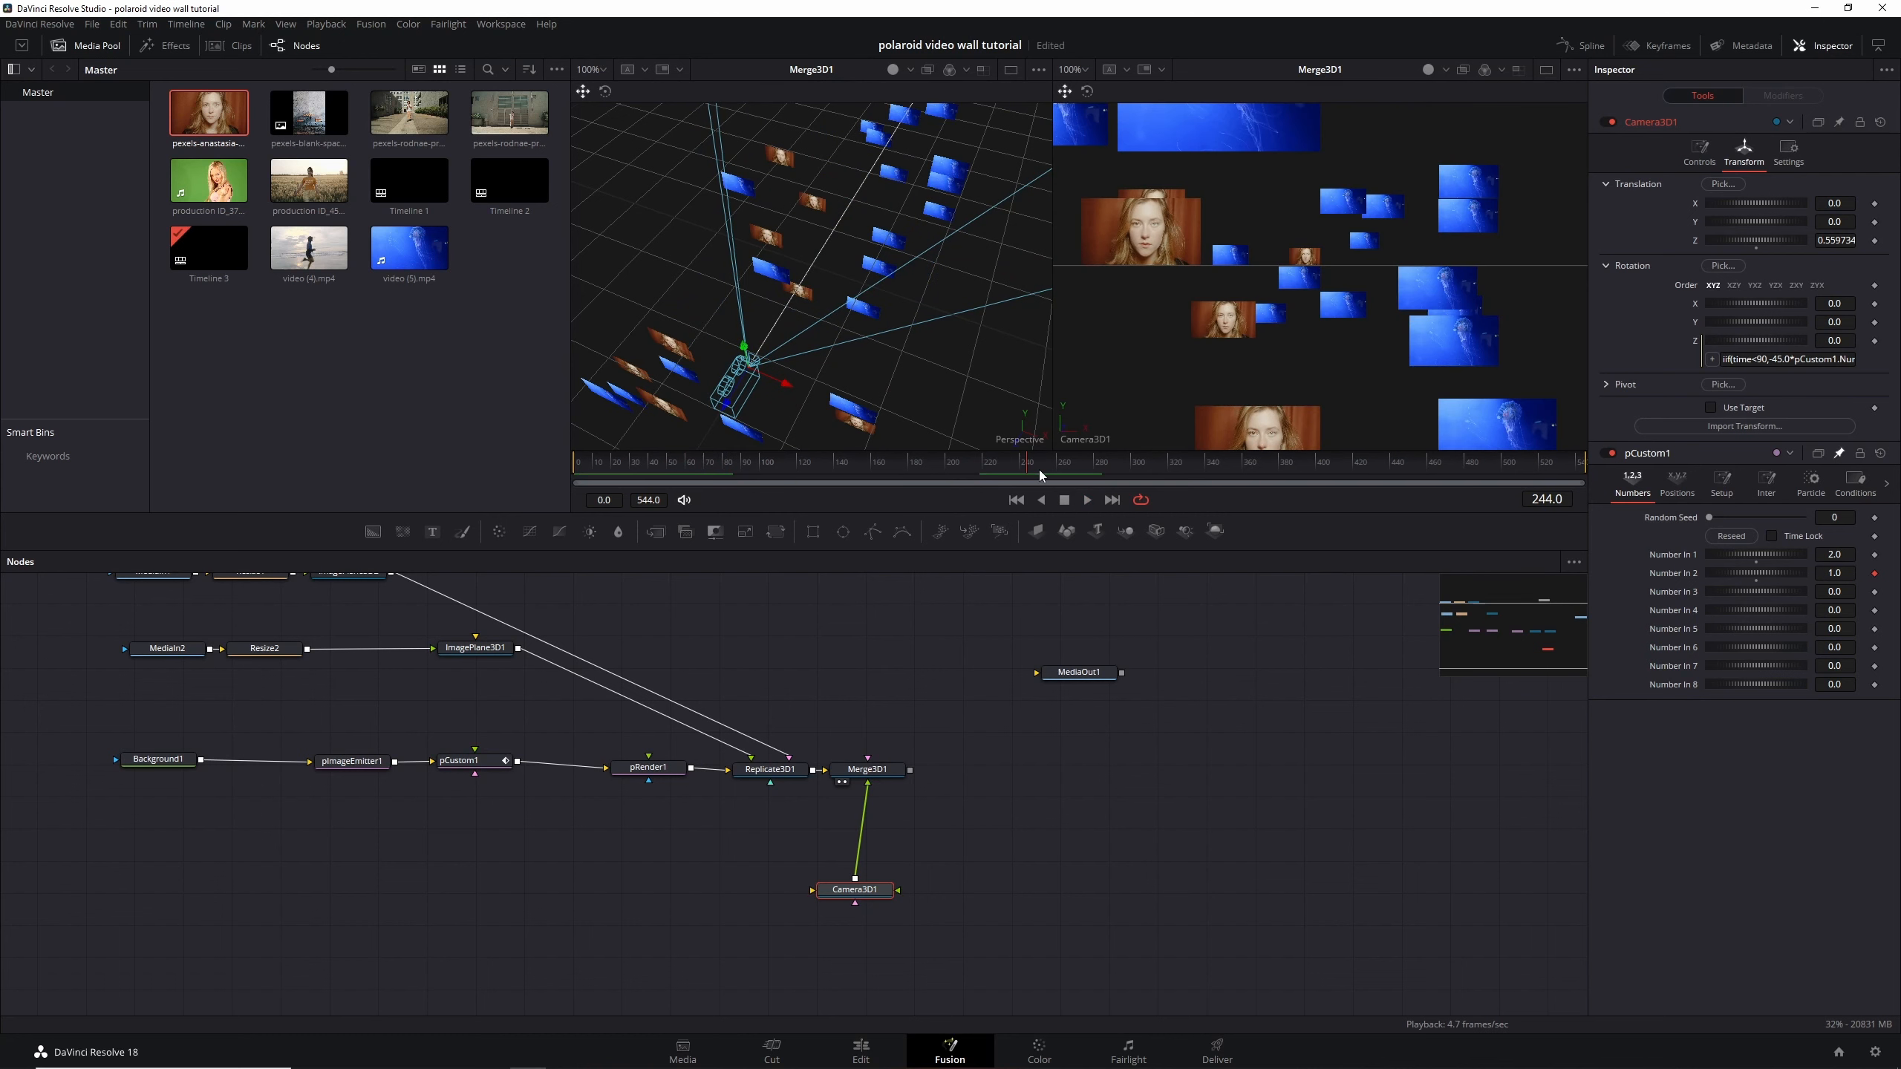
key(space)
key(space)
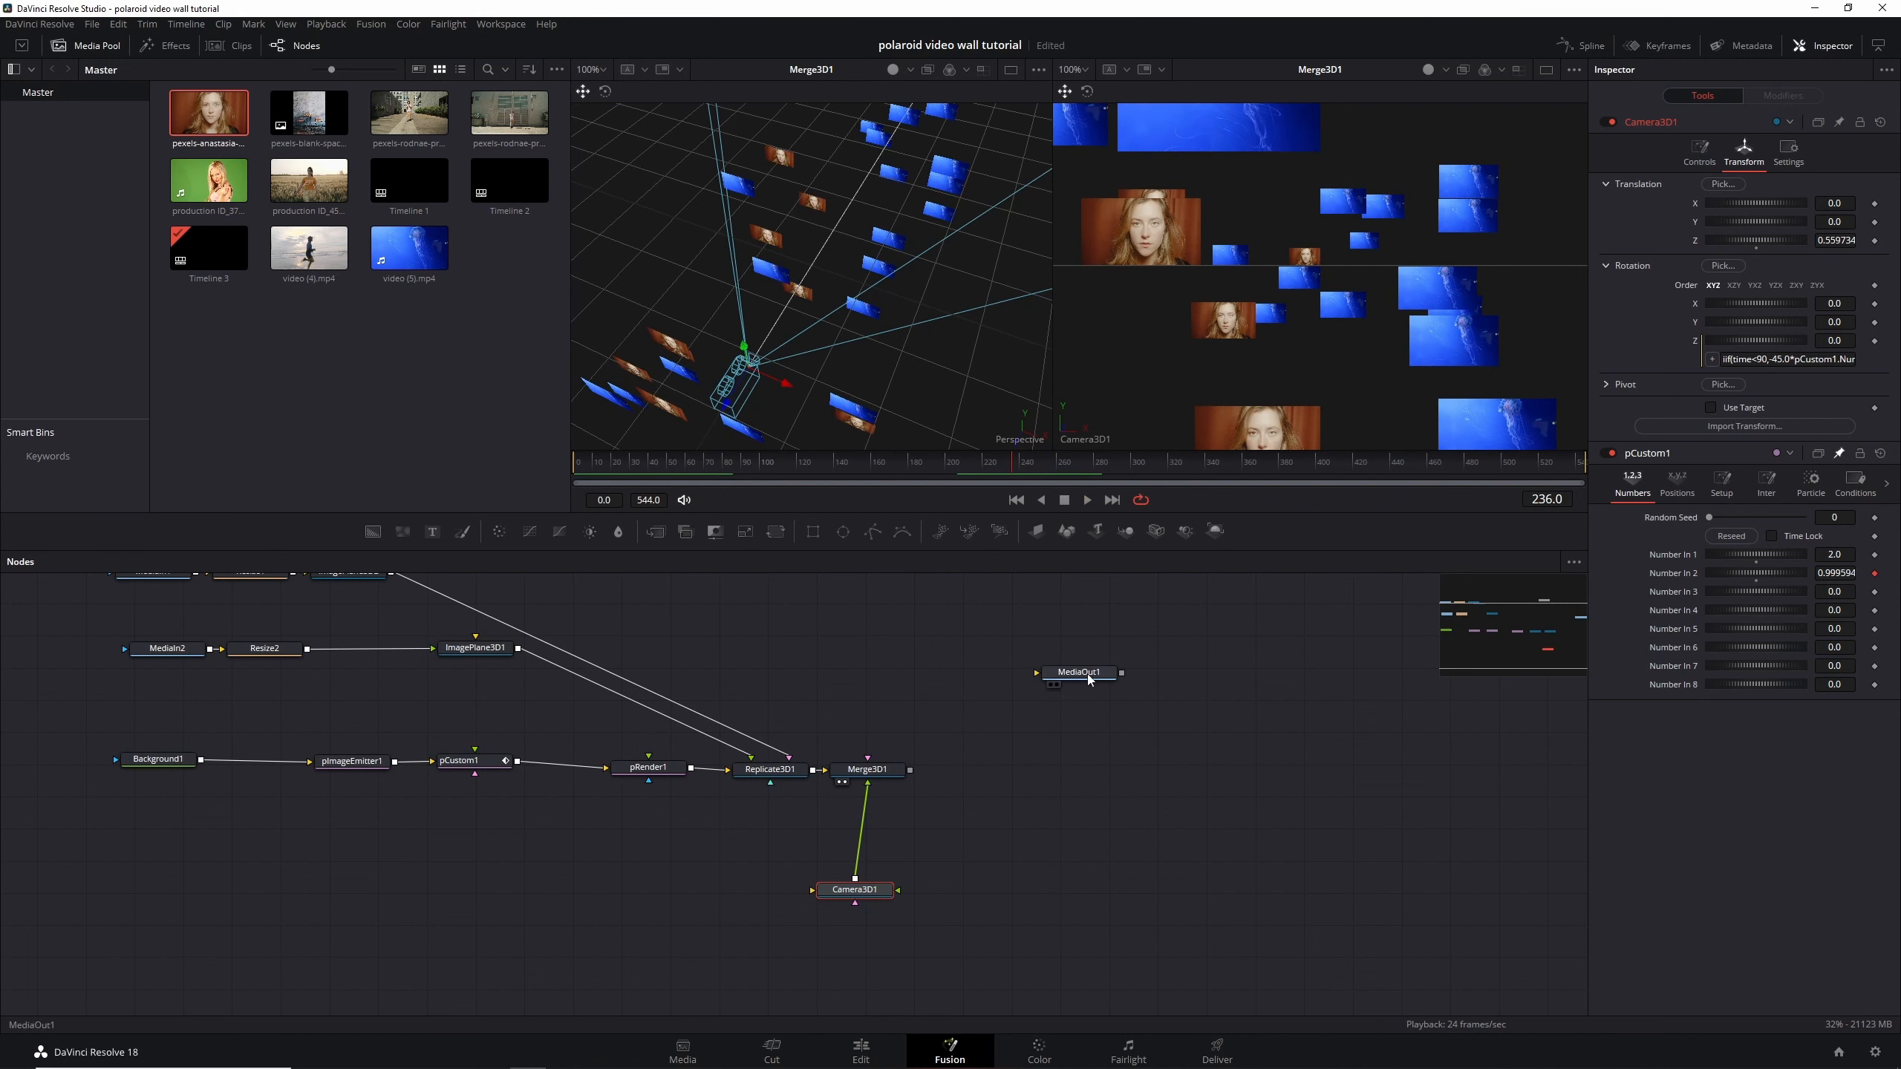
Move MediaOut1 farther along the node graph and add a Renderer 3D node after Merge3D1
drag(1087, 675, 1365, 701)
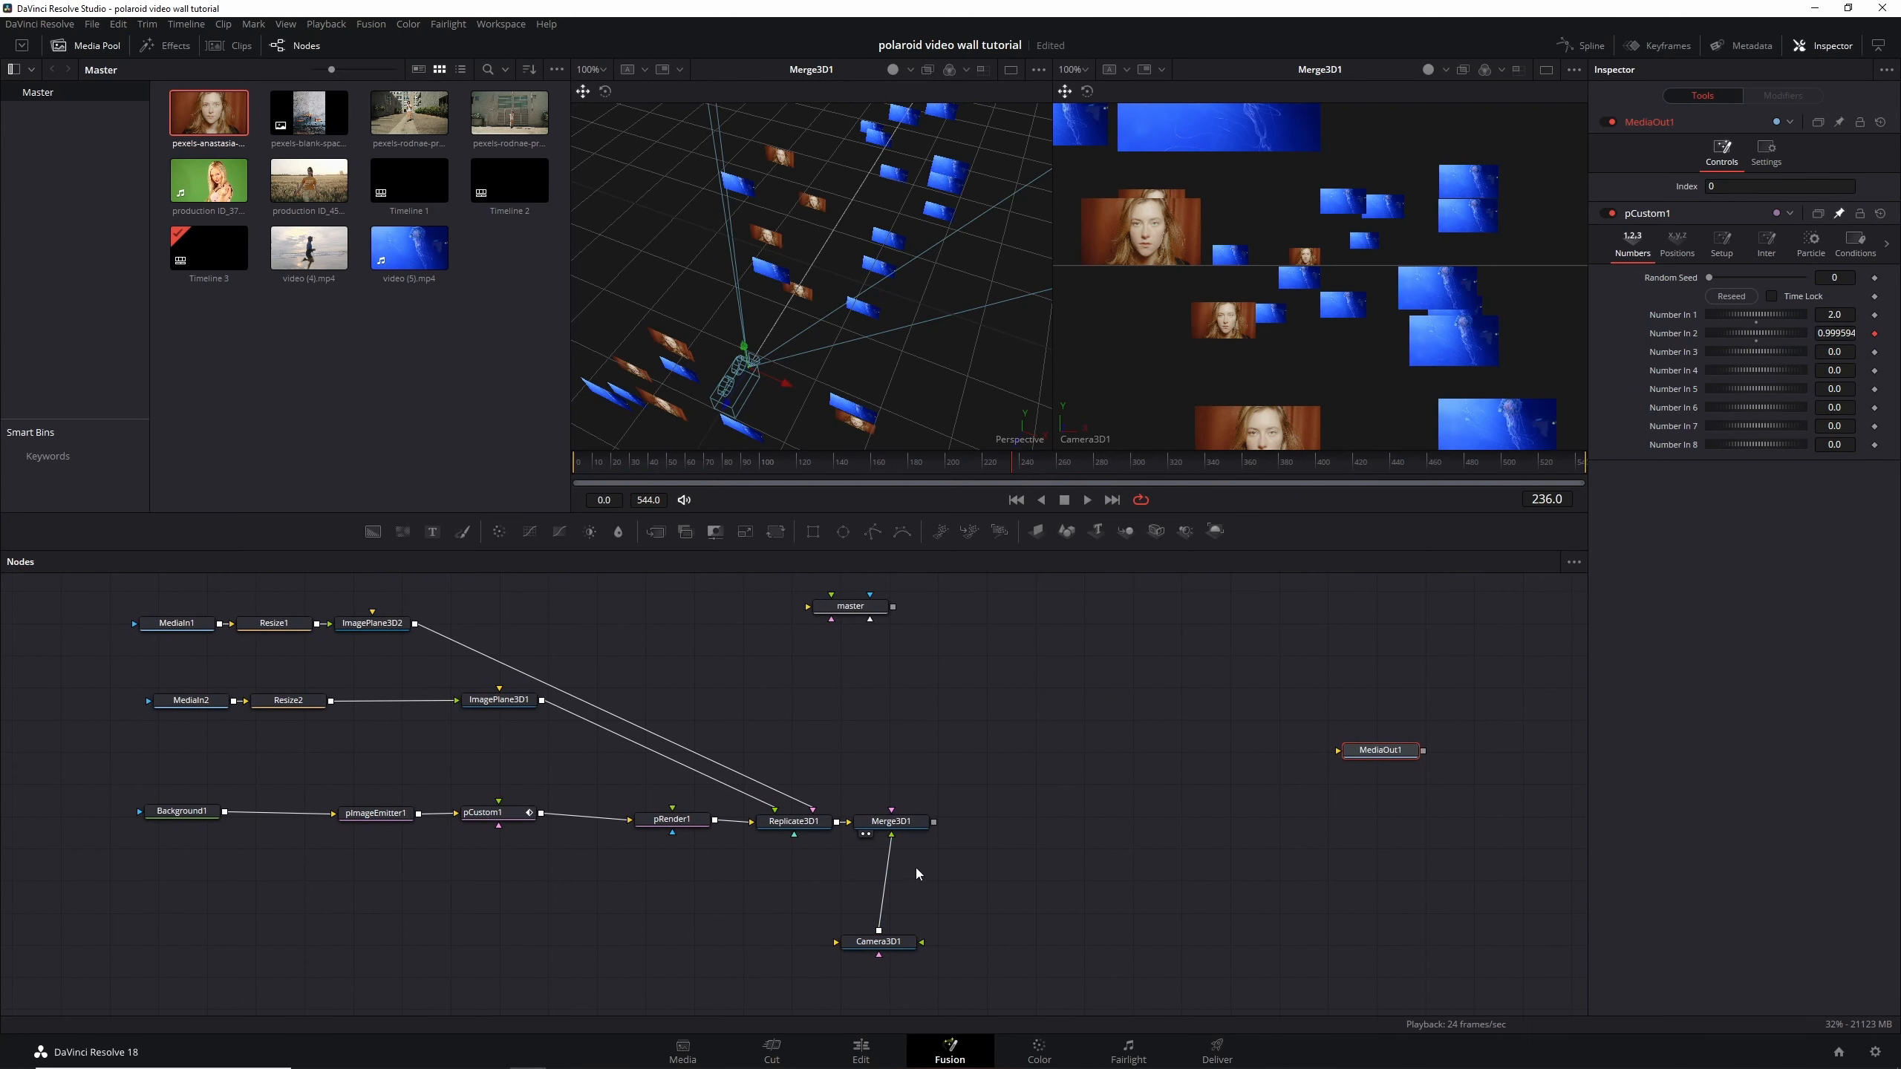
click(896, 828)
text(ende)
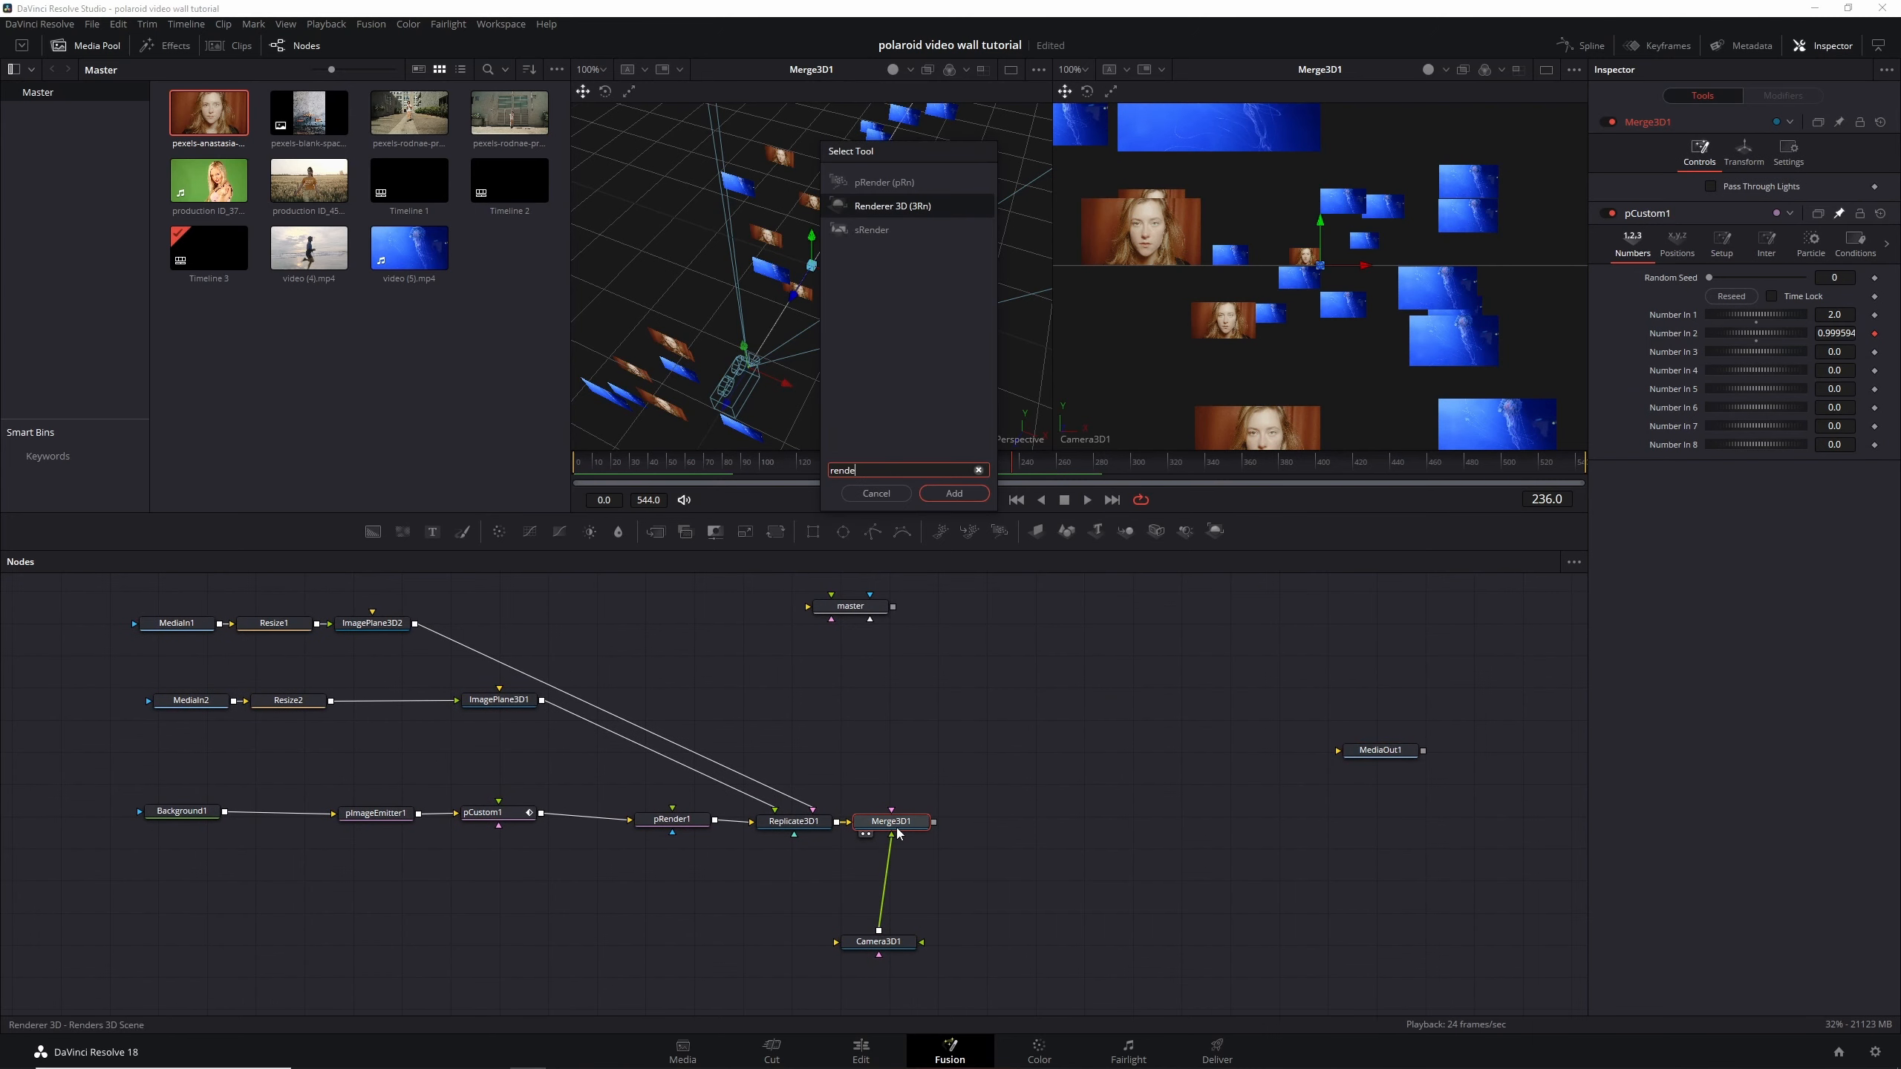
text(r)
key(Return)
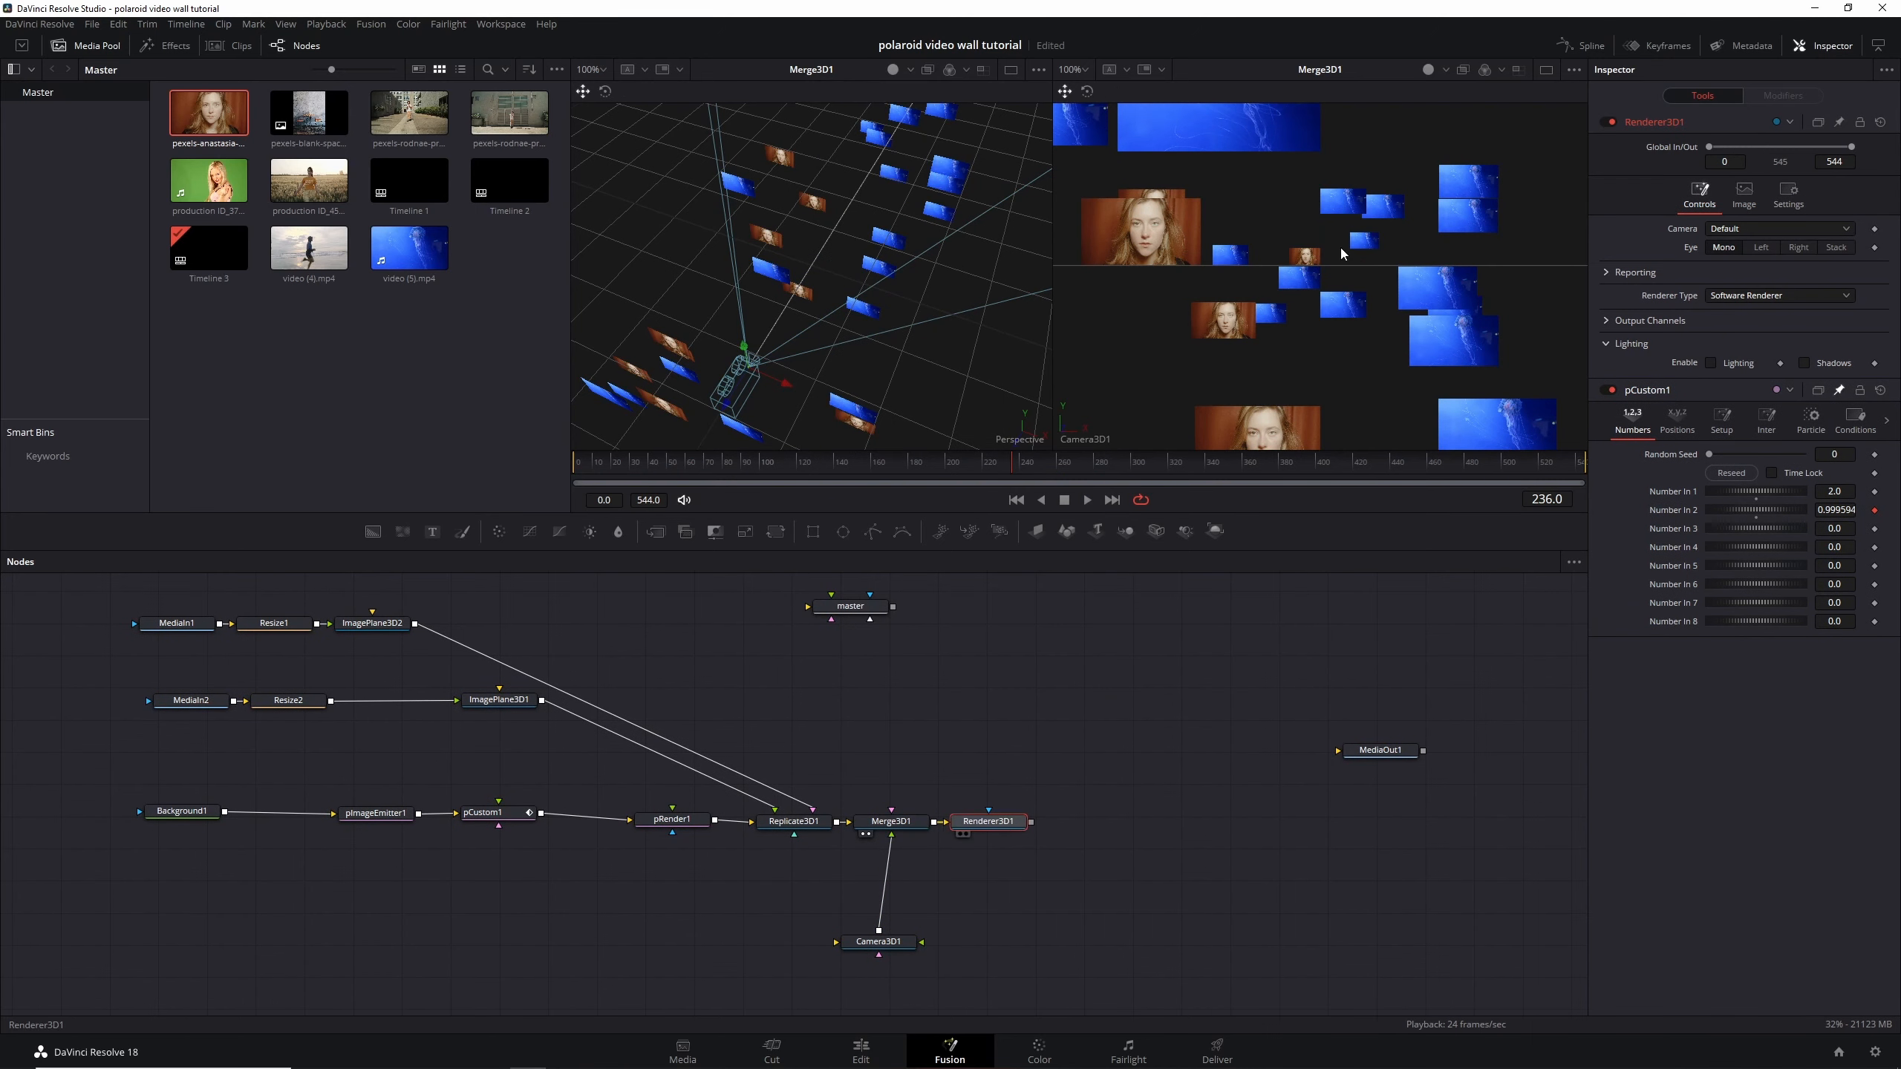
Show Renderer3D1 in the second viewer, set its renderer type to OpenGL Renderer, and expand its Accumulation Effects settings
key(2)
click(1769, 296)
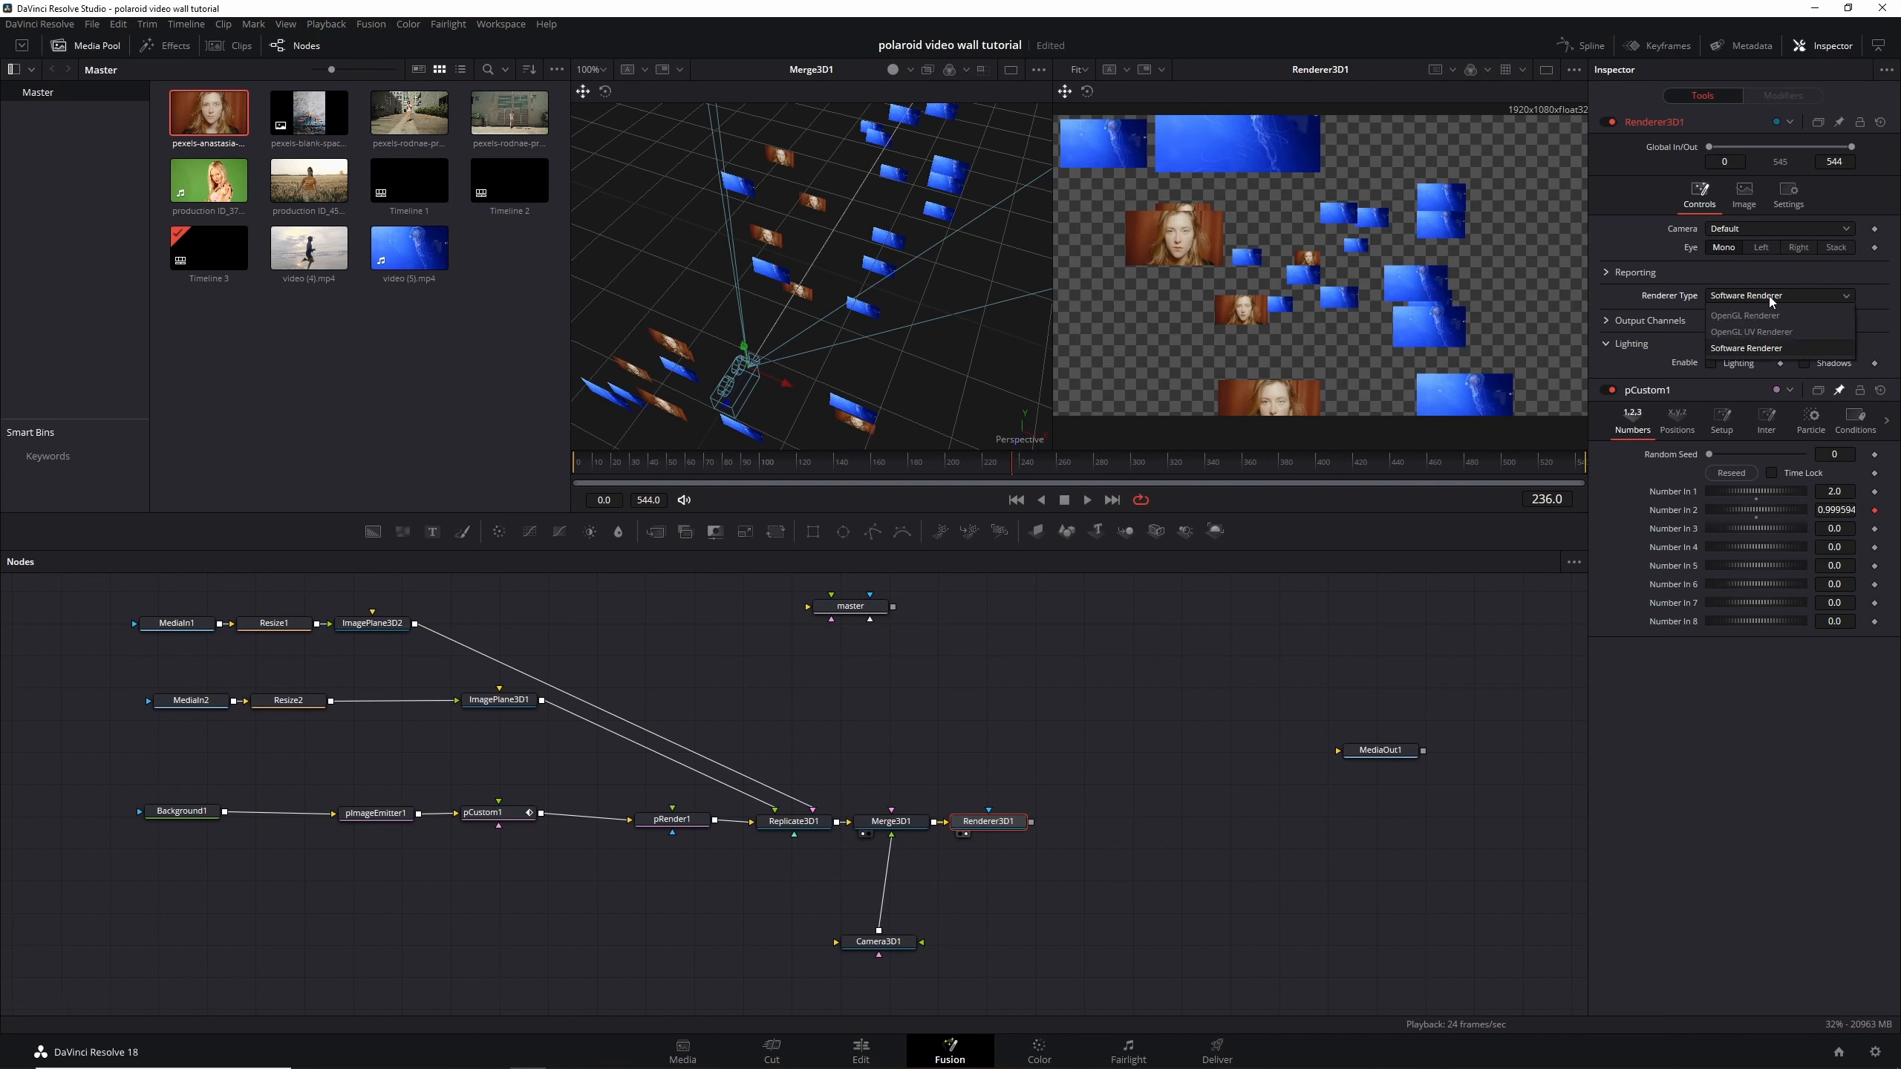
click(1768, 315)
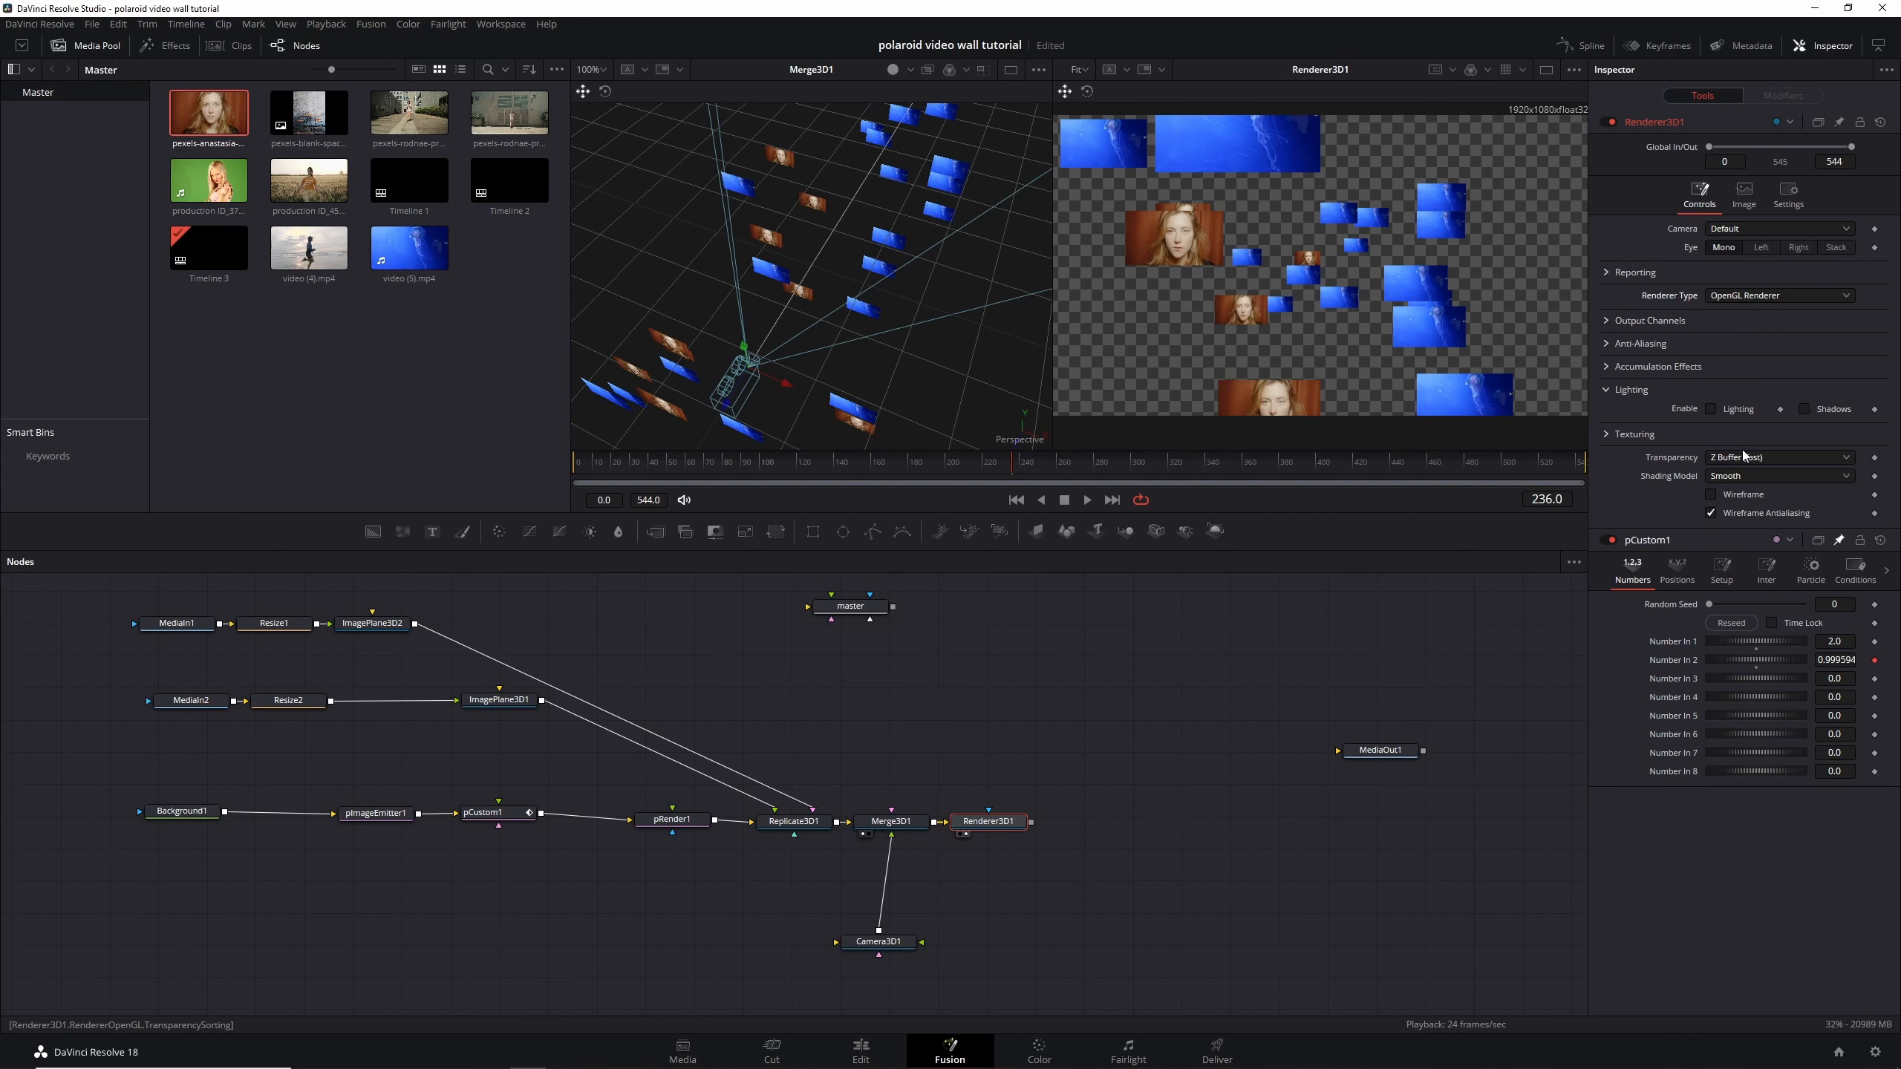
click(1610, 365)
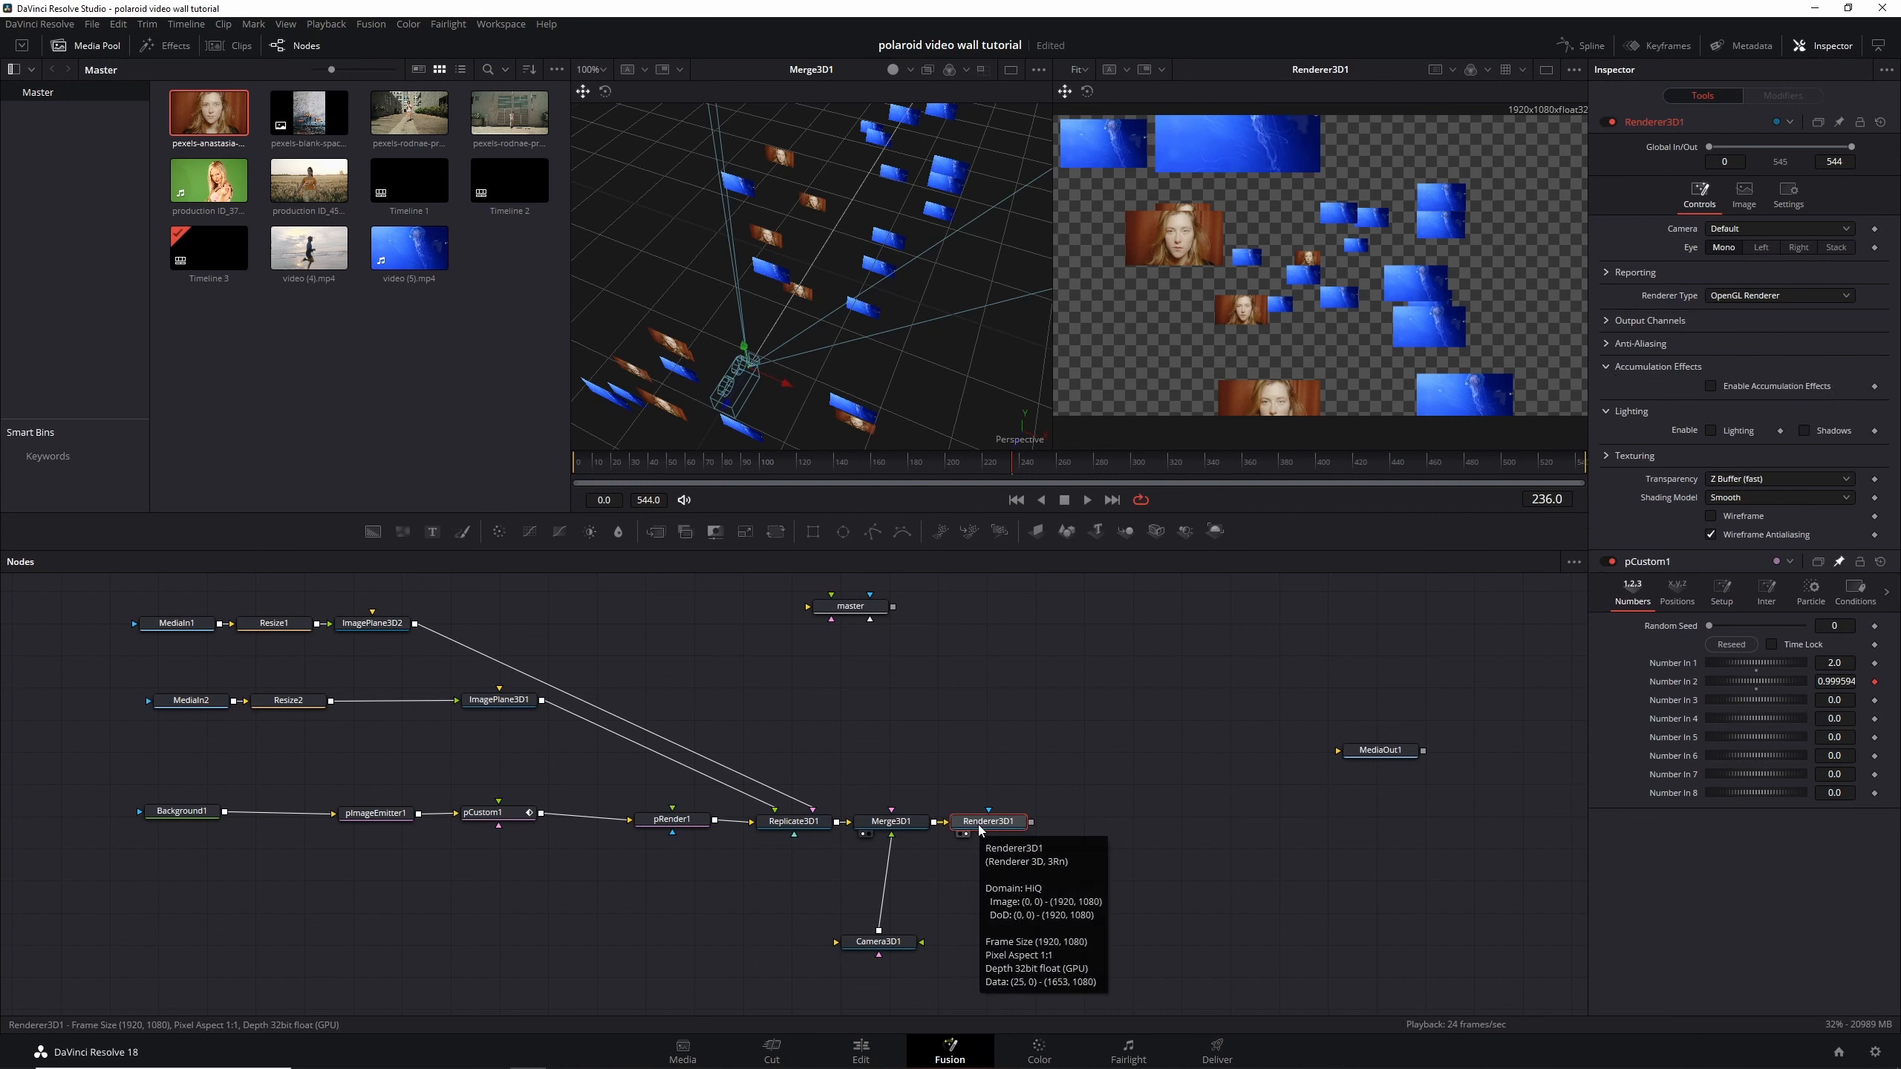
Add a Depth Blur node after Renderer3D1 and space it slightly away from the renderer
key(shift+space)
text(render)
key(BackSpace)
key(BackSpace)
key(BackSpace)
key(BackSpace)
key(BackSpace)
key(BackSpace)
text(depth)
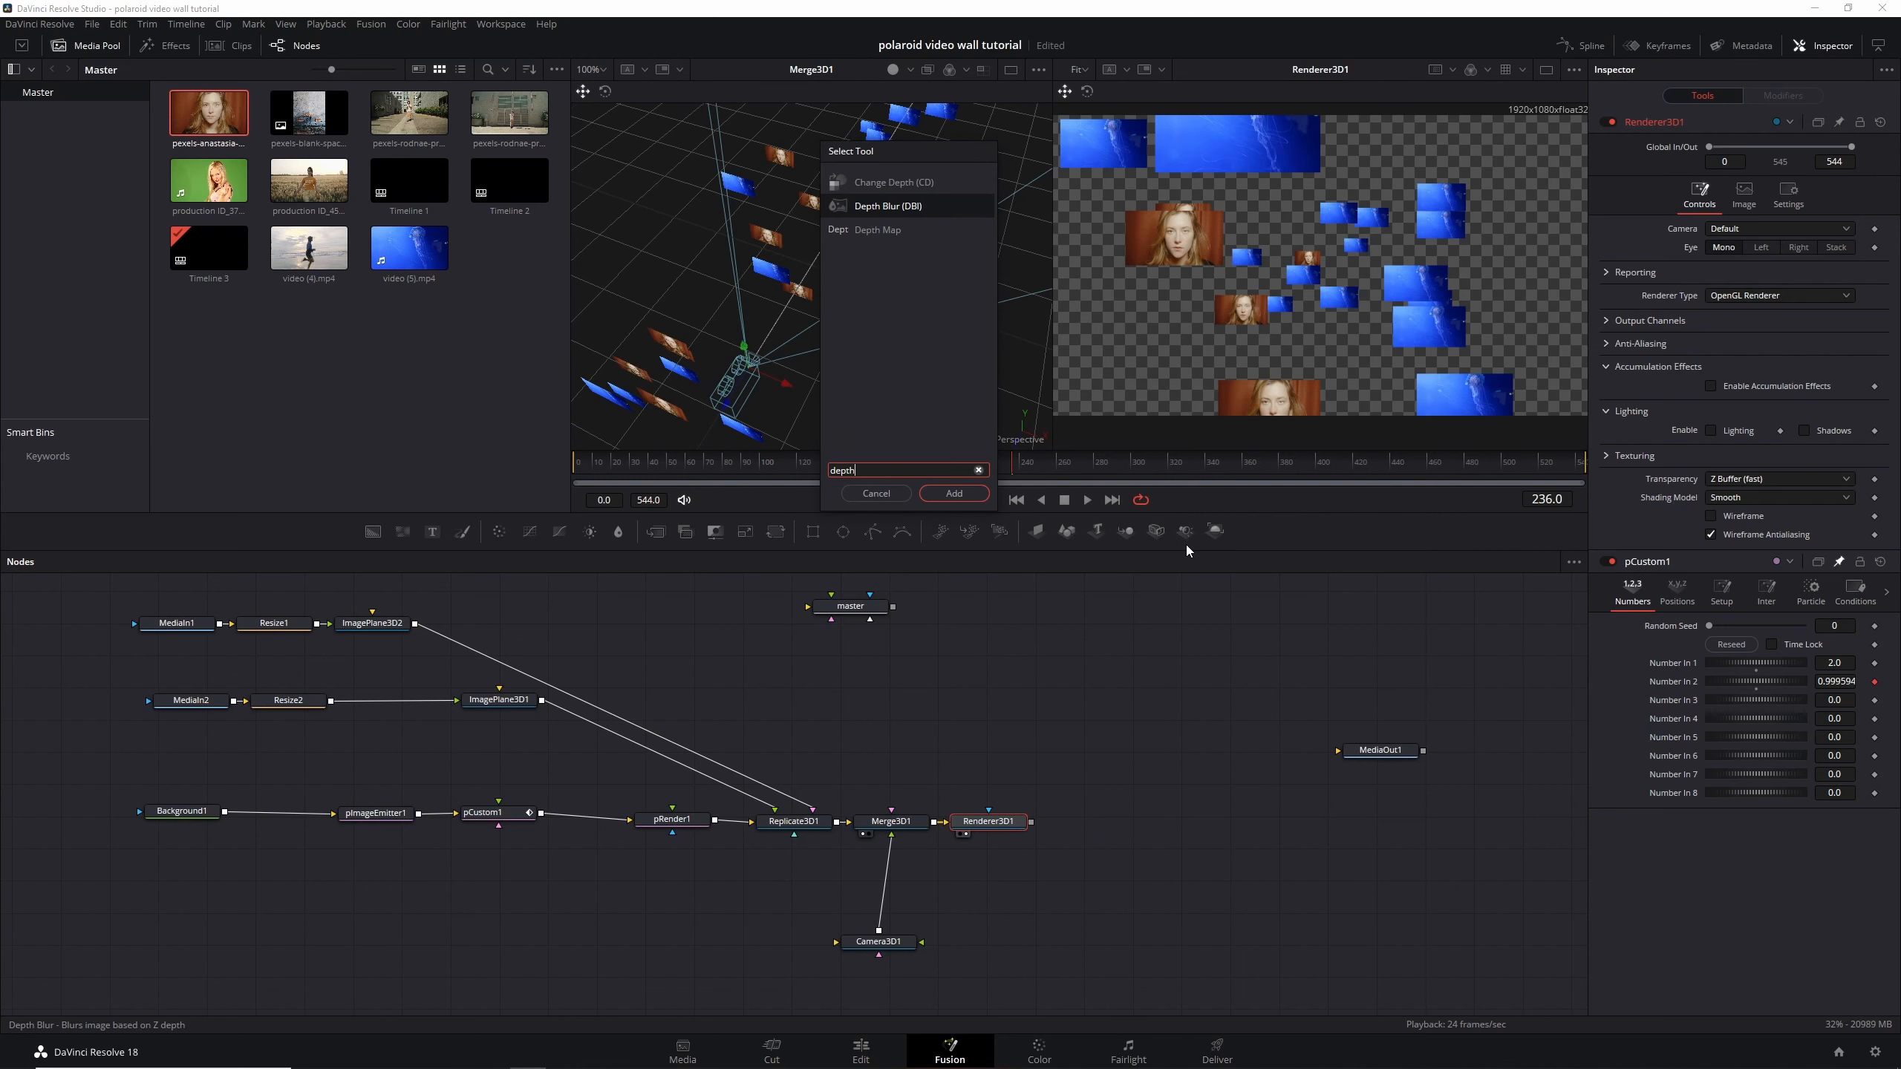
key(Return)
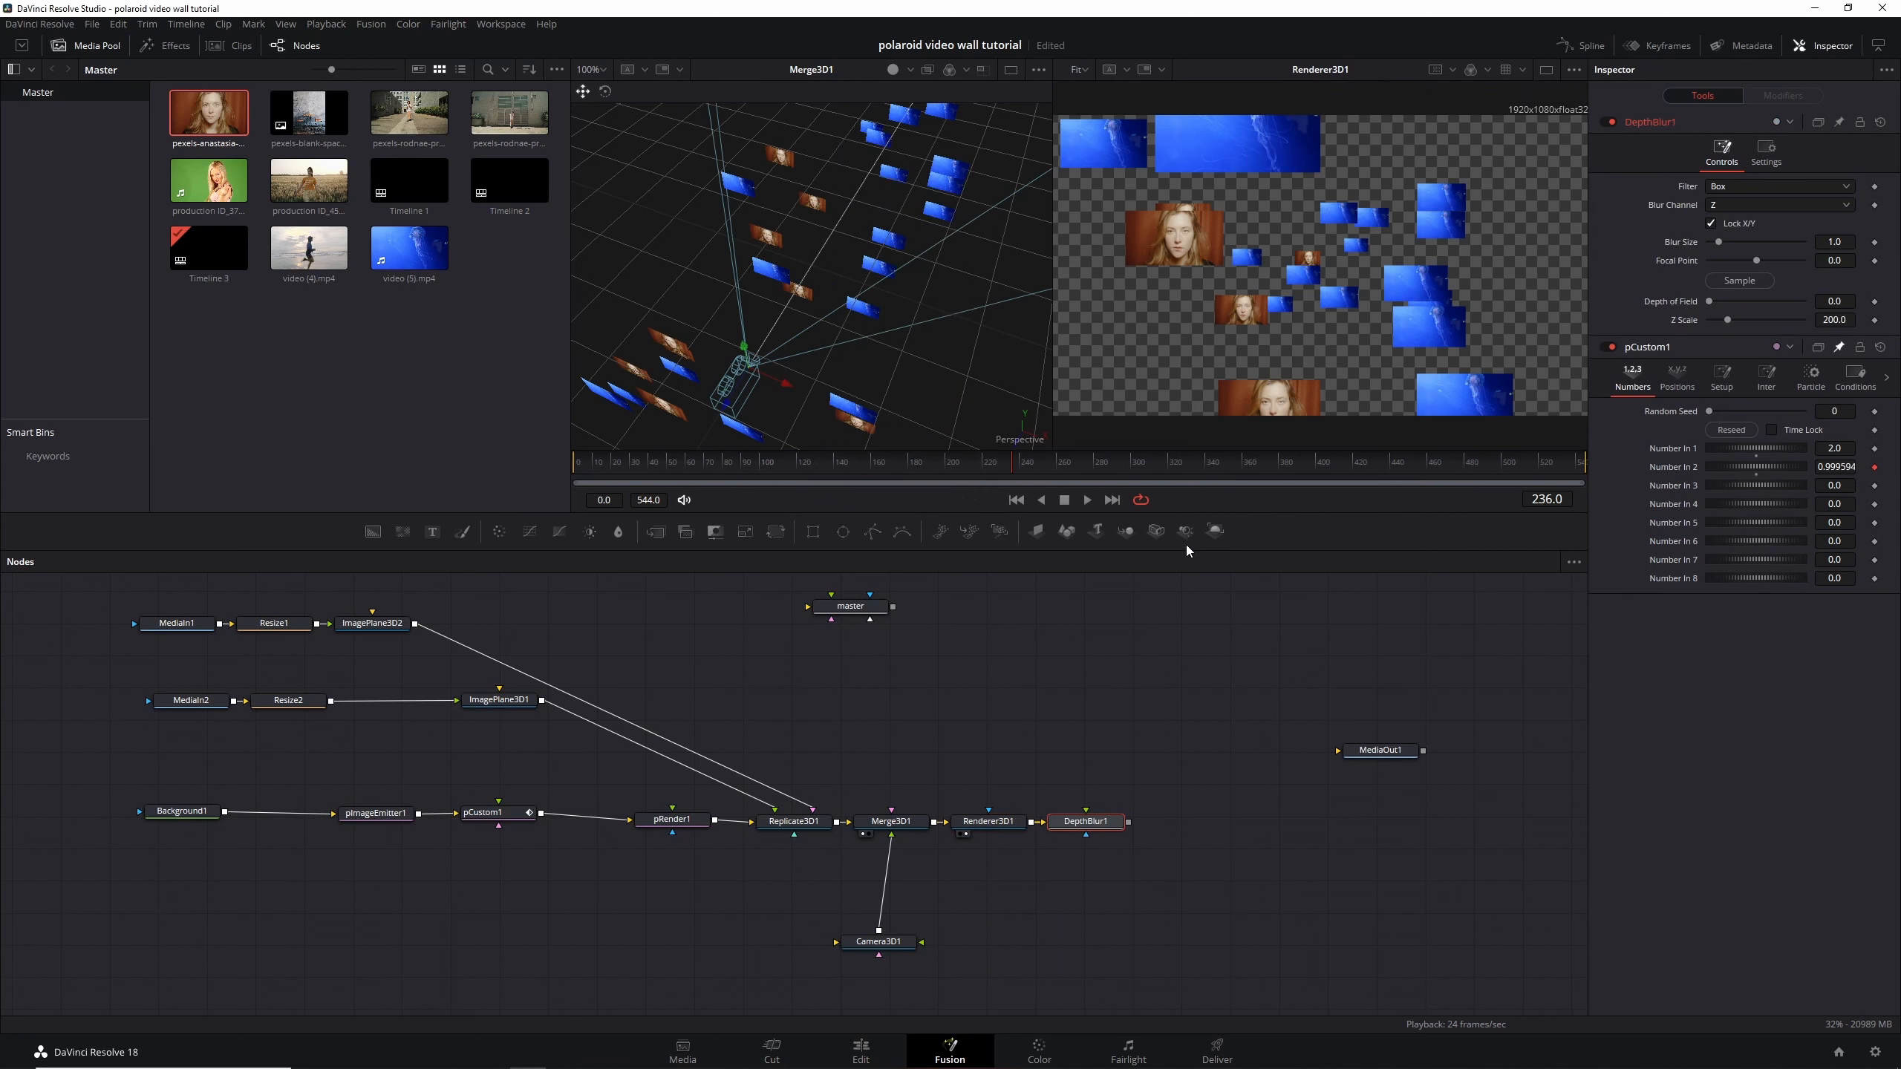
drag(1050, 828, 1087, 830)
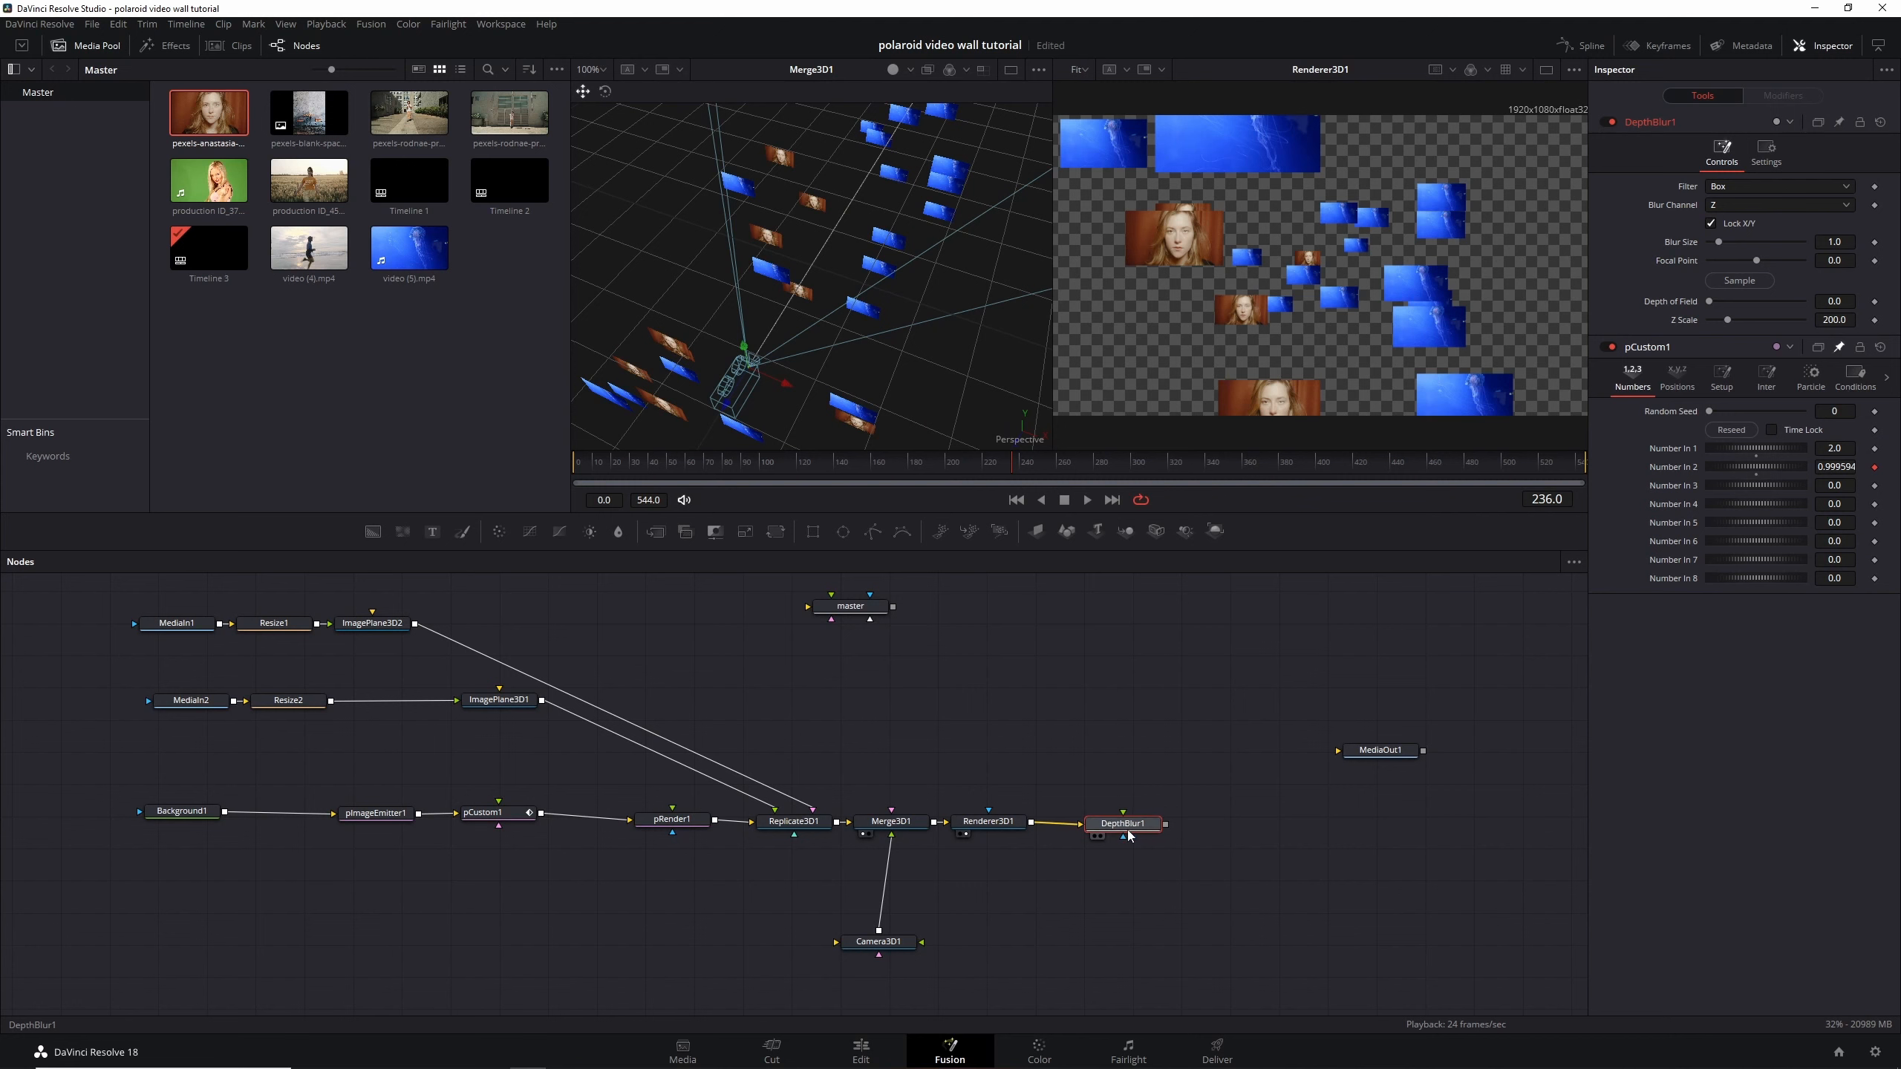
Enable the Z output channel on Renderer3D1 and display DepthBlur1 in the second viewer
click(1003, 823)
click(1607, 320)
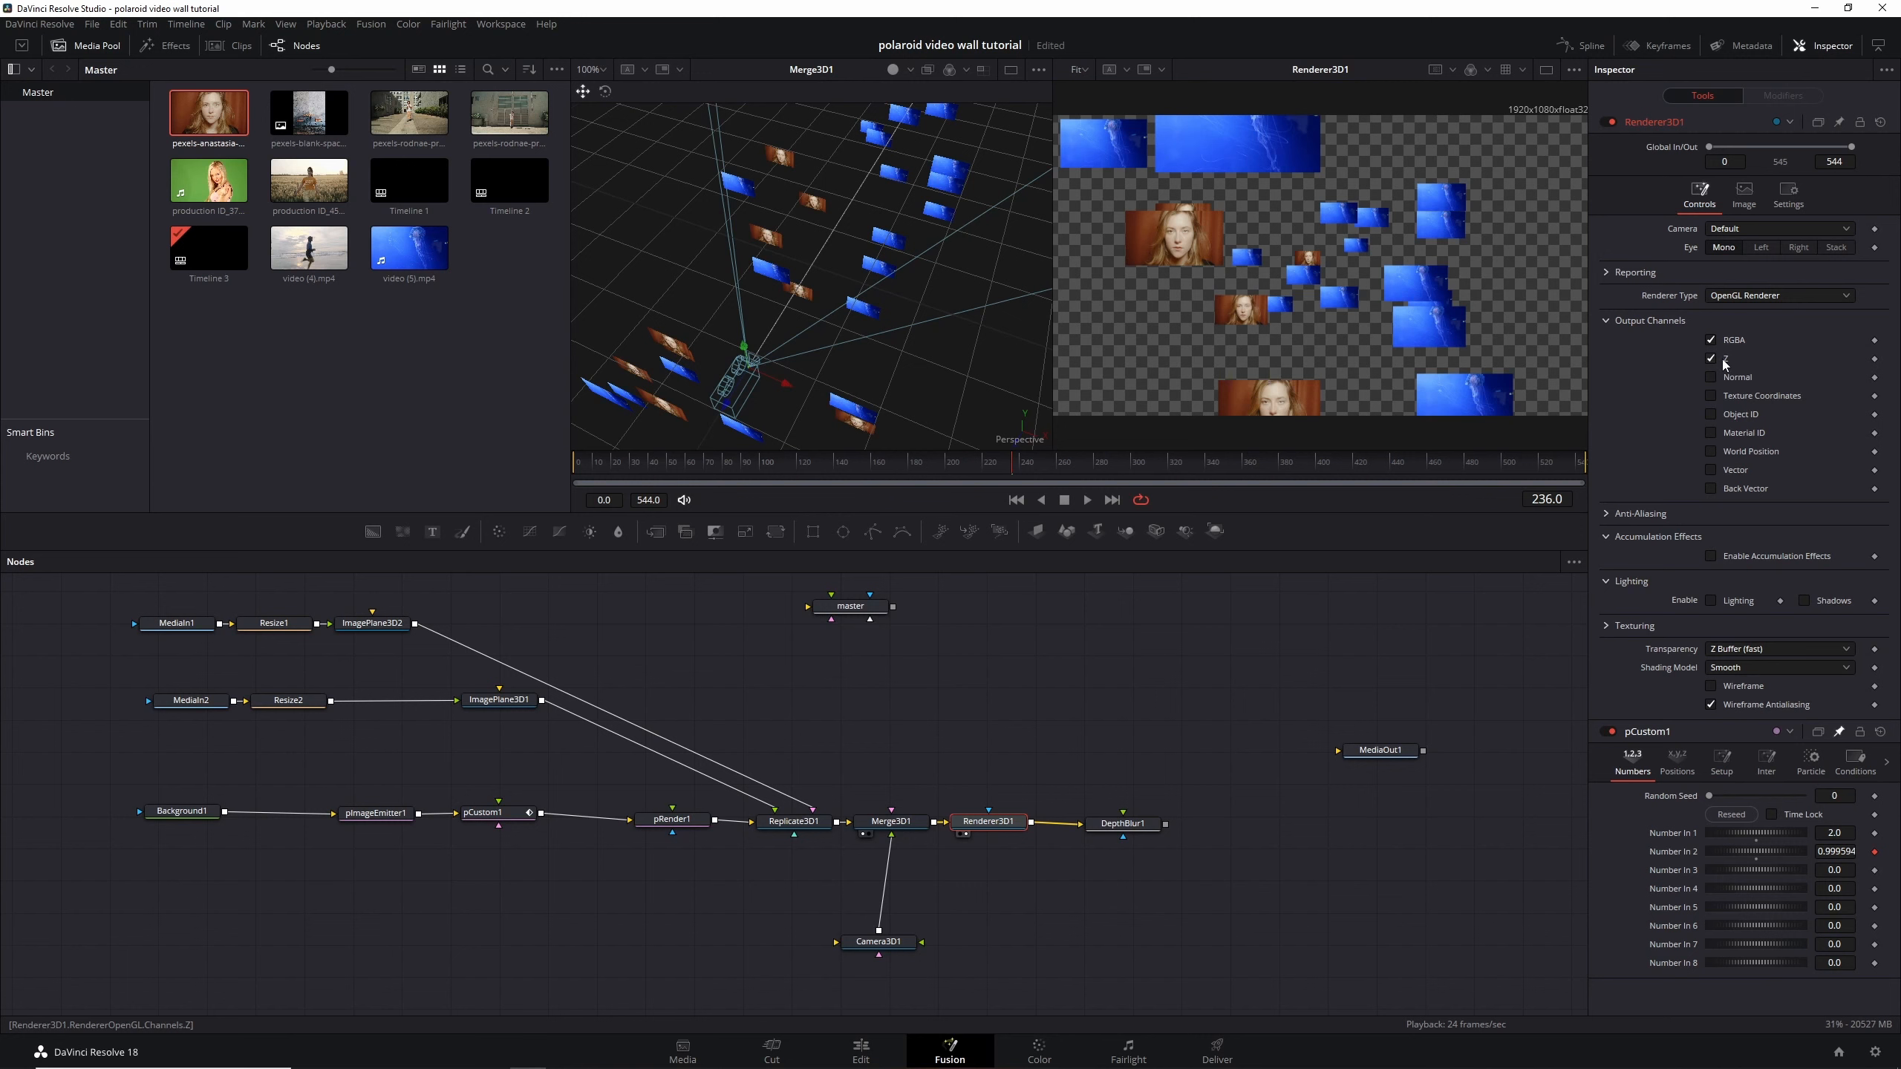
click(1105, 823)
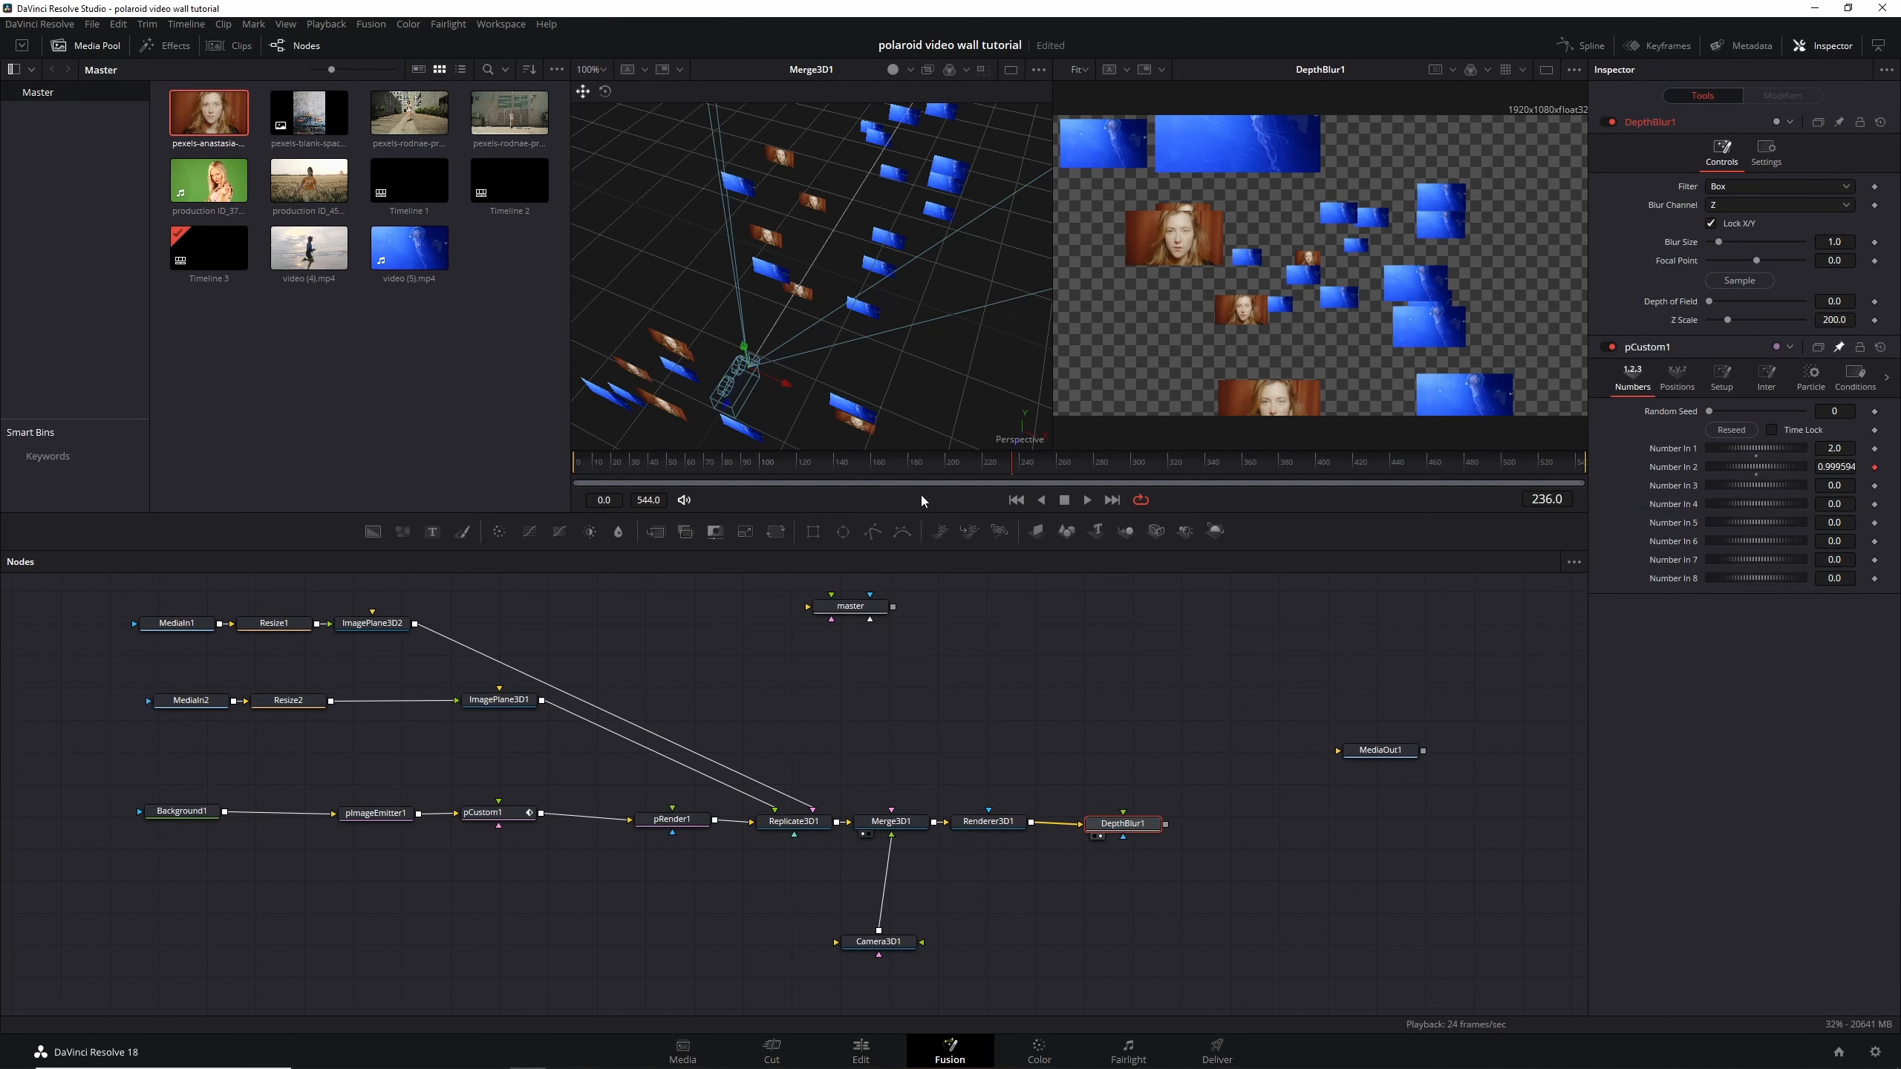
Sample DepthBlur1's focal point from the woman's tile at frame 114 and set the Z Scale to 0.1
click(787, 470)
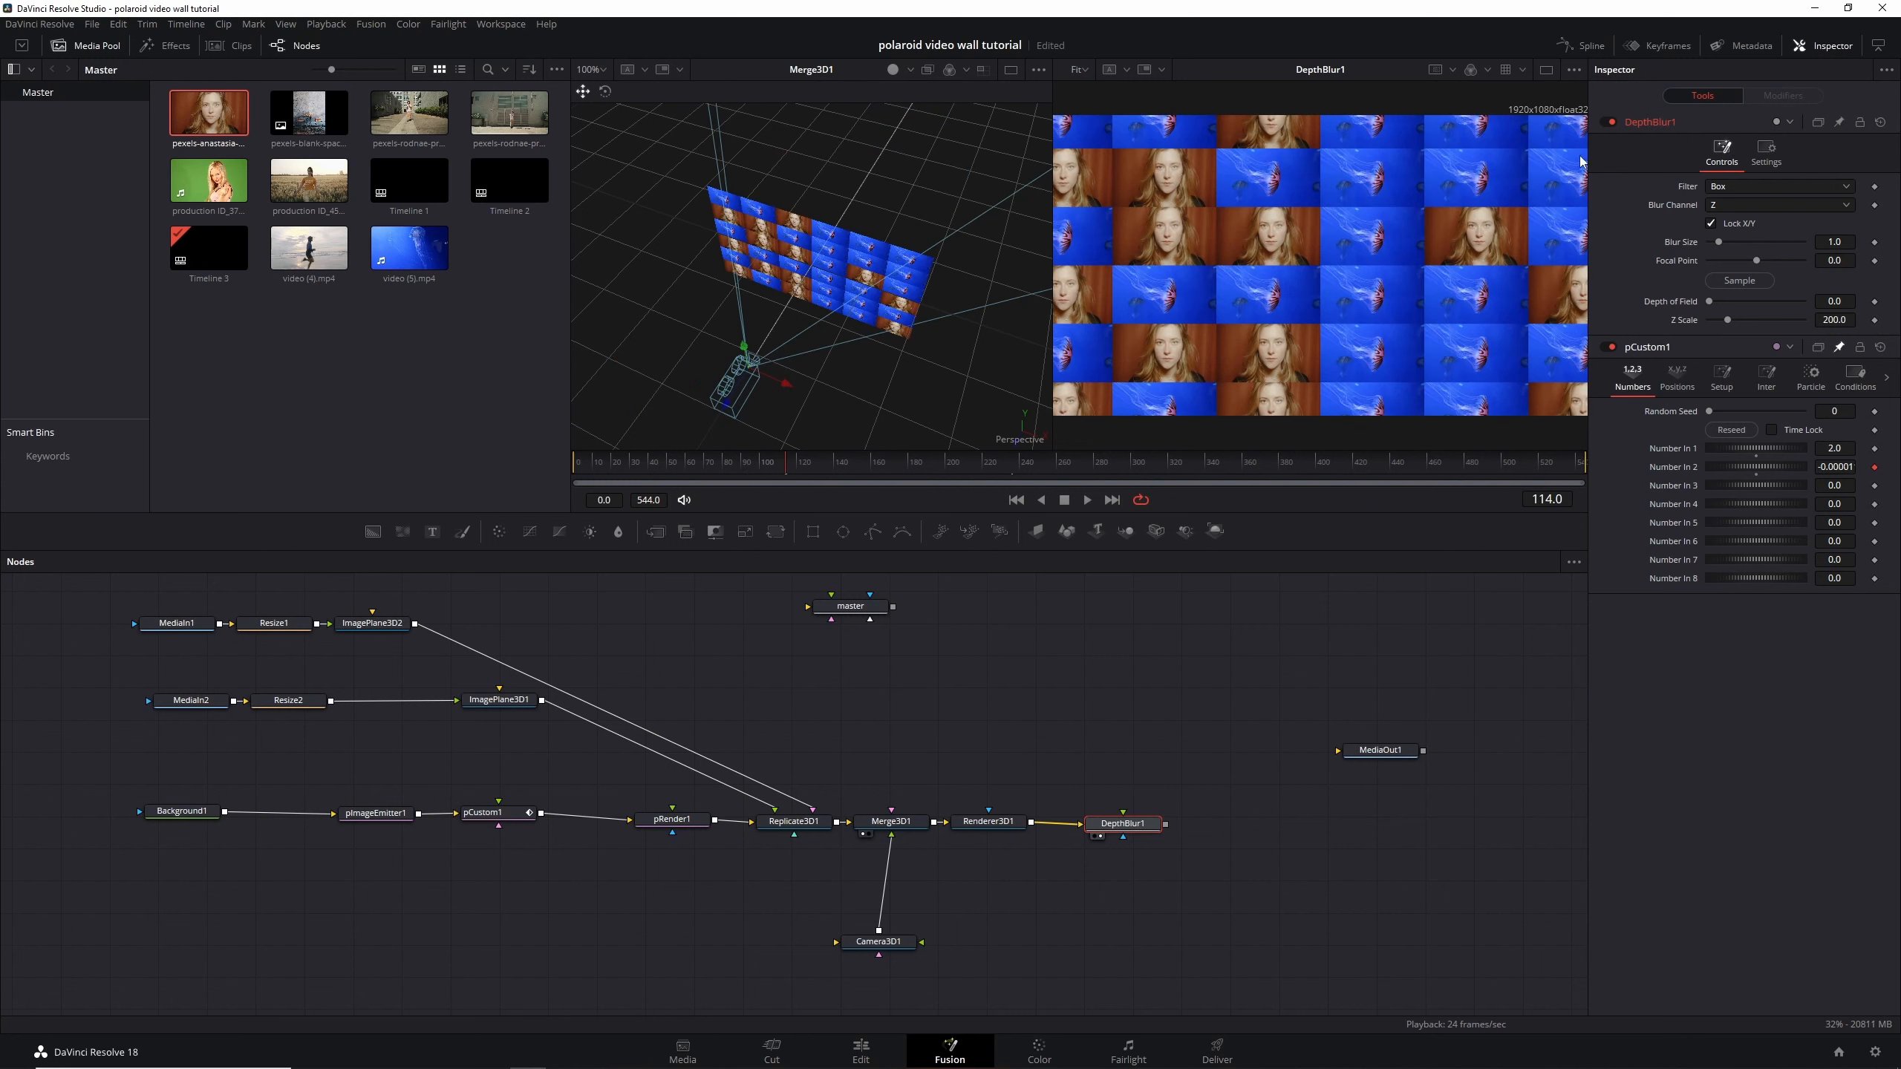
scroll(1280, 252, up, 3)
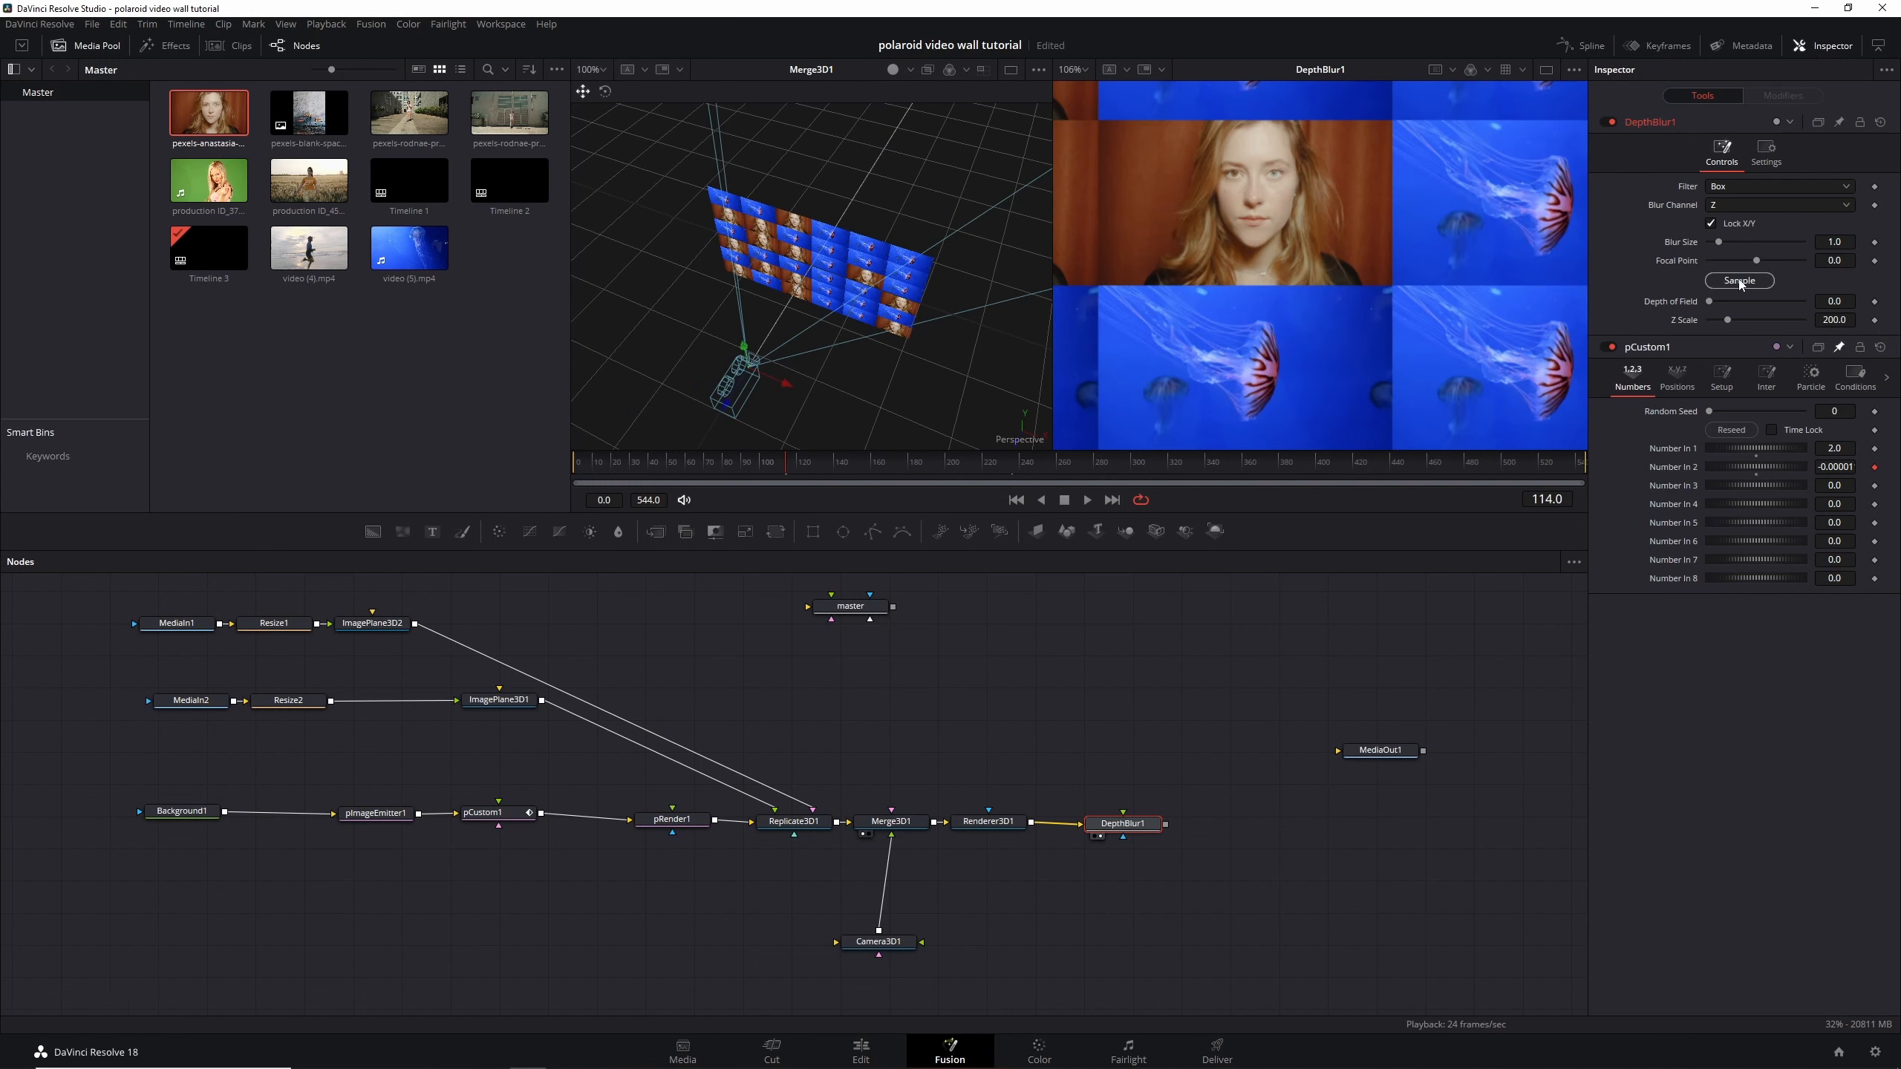
drag(1739, 283, 1276, 249)
click(1834, 320)
text(0.1)
key(Tab)
Tune DepthBlur1 against the scattered tiles at frame 27, setting Blur Size to 2.2 and Z Scale to 0.2
drag(1719, 242, 1745, 244)
click(731, 462)
drag(679, 469, 627, 470)
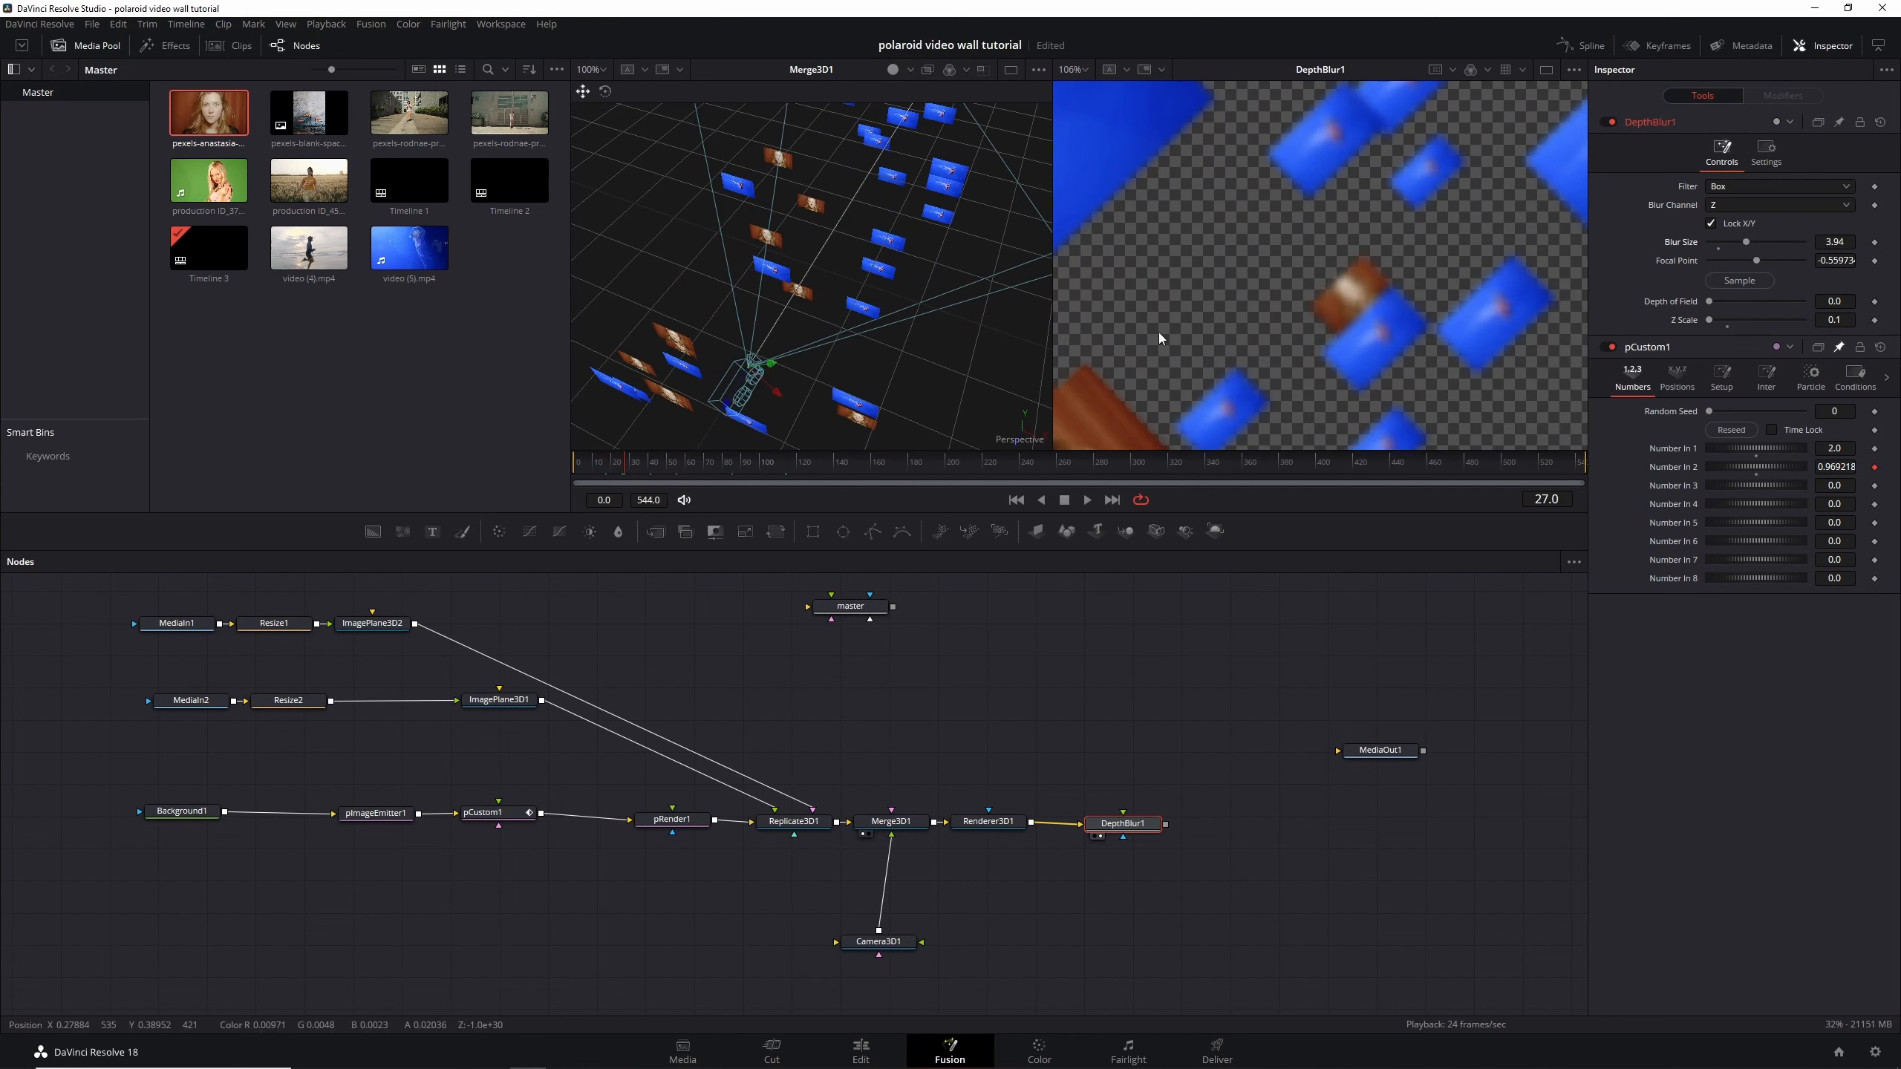
drag(1748, 241, 1730, 245)
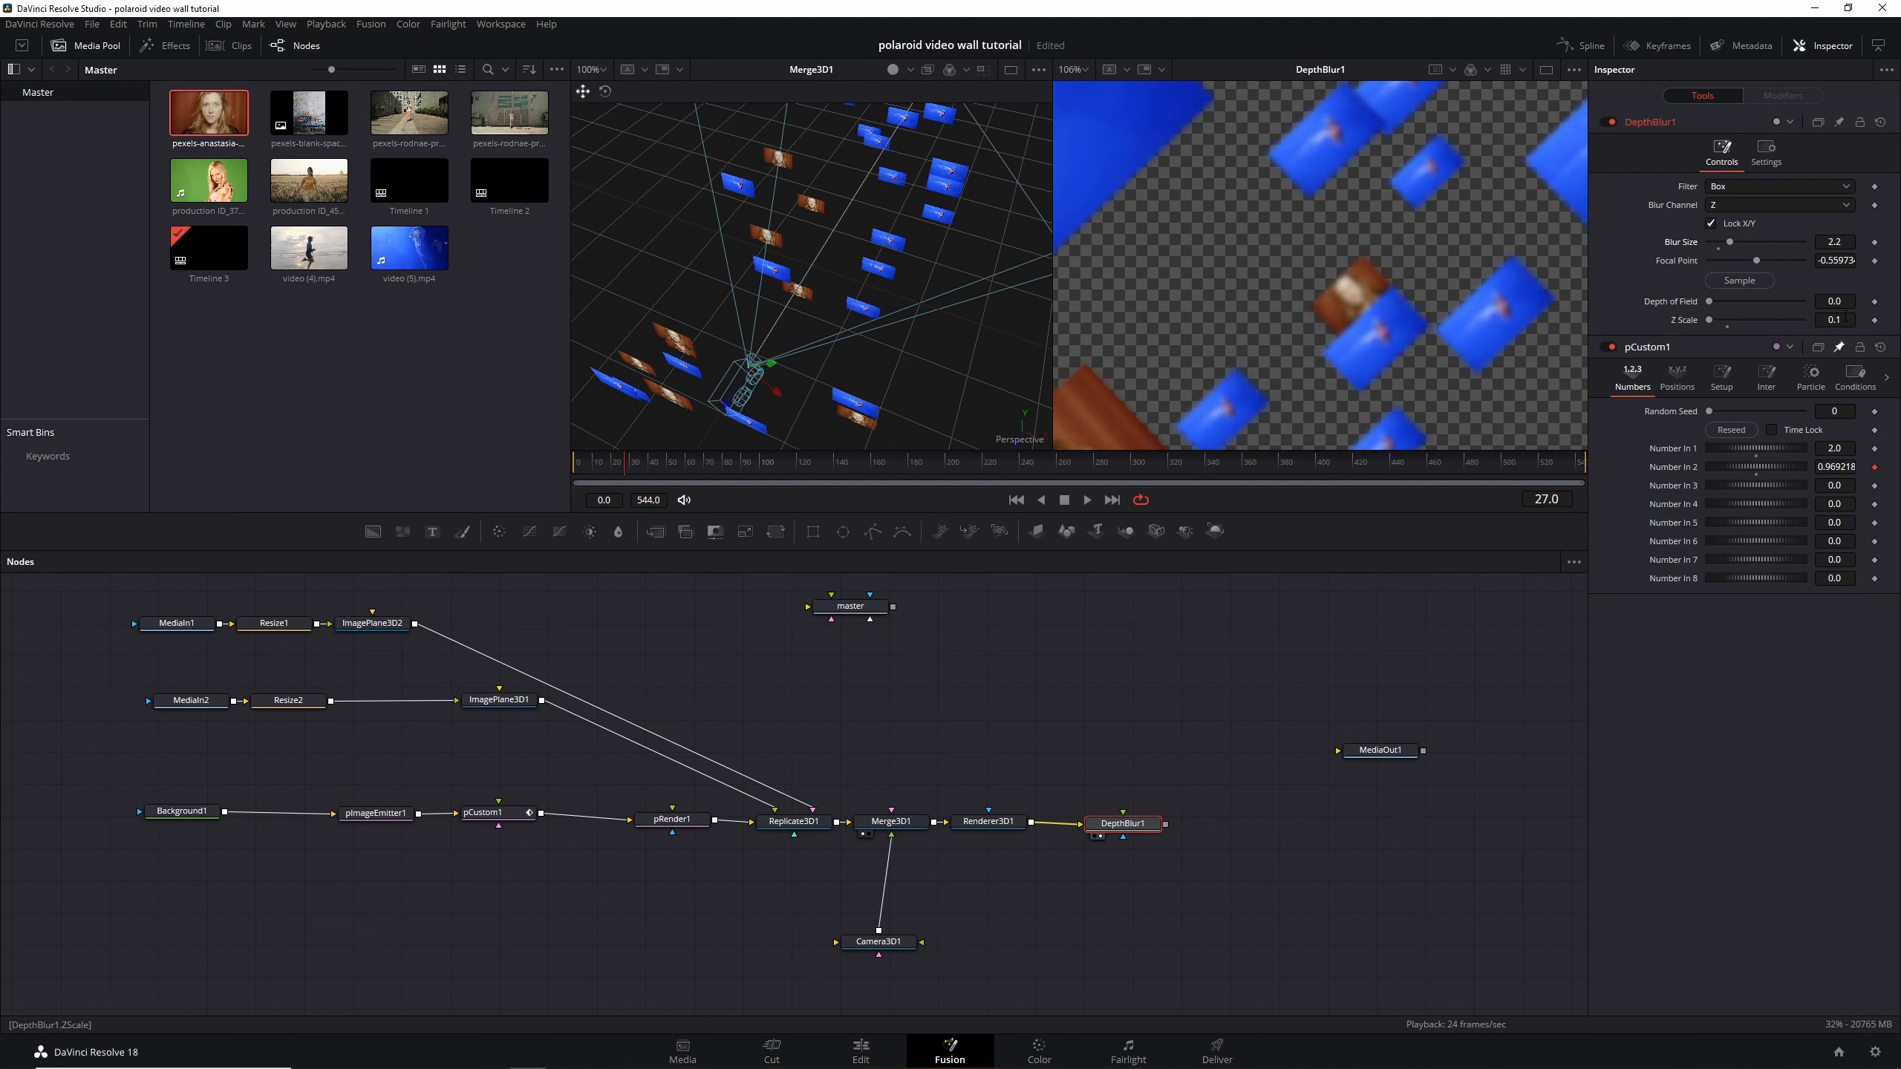
key(BackSpace)
text(2)
key(Tab)
click(716, 460)
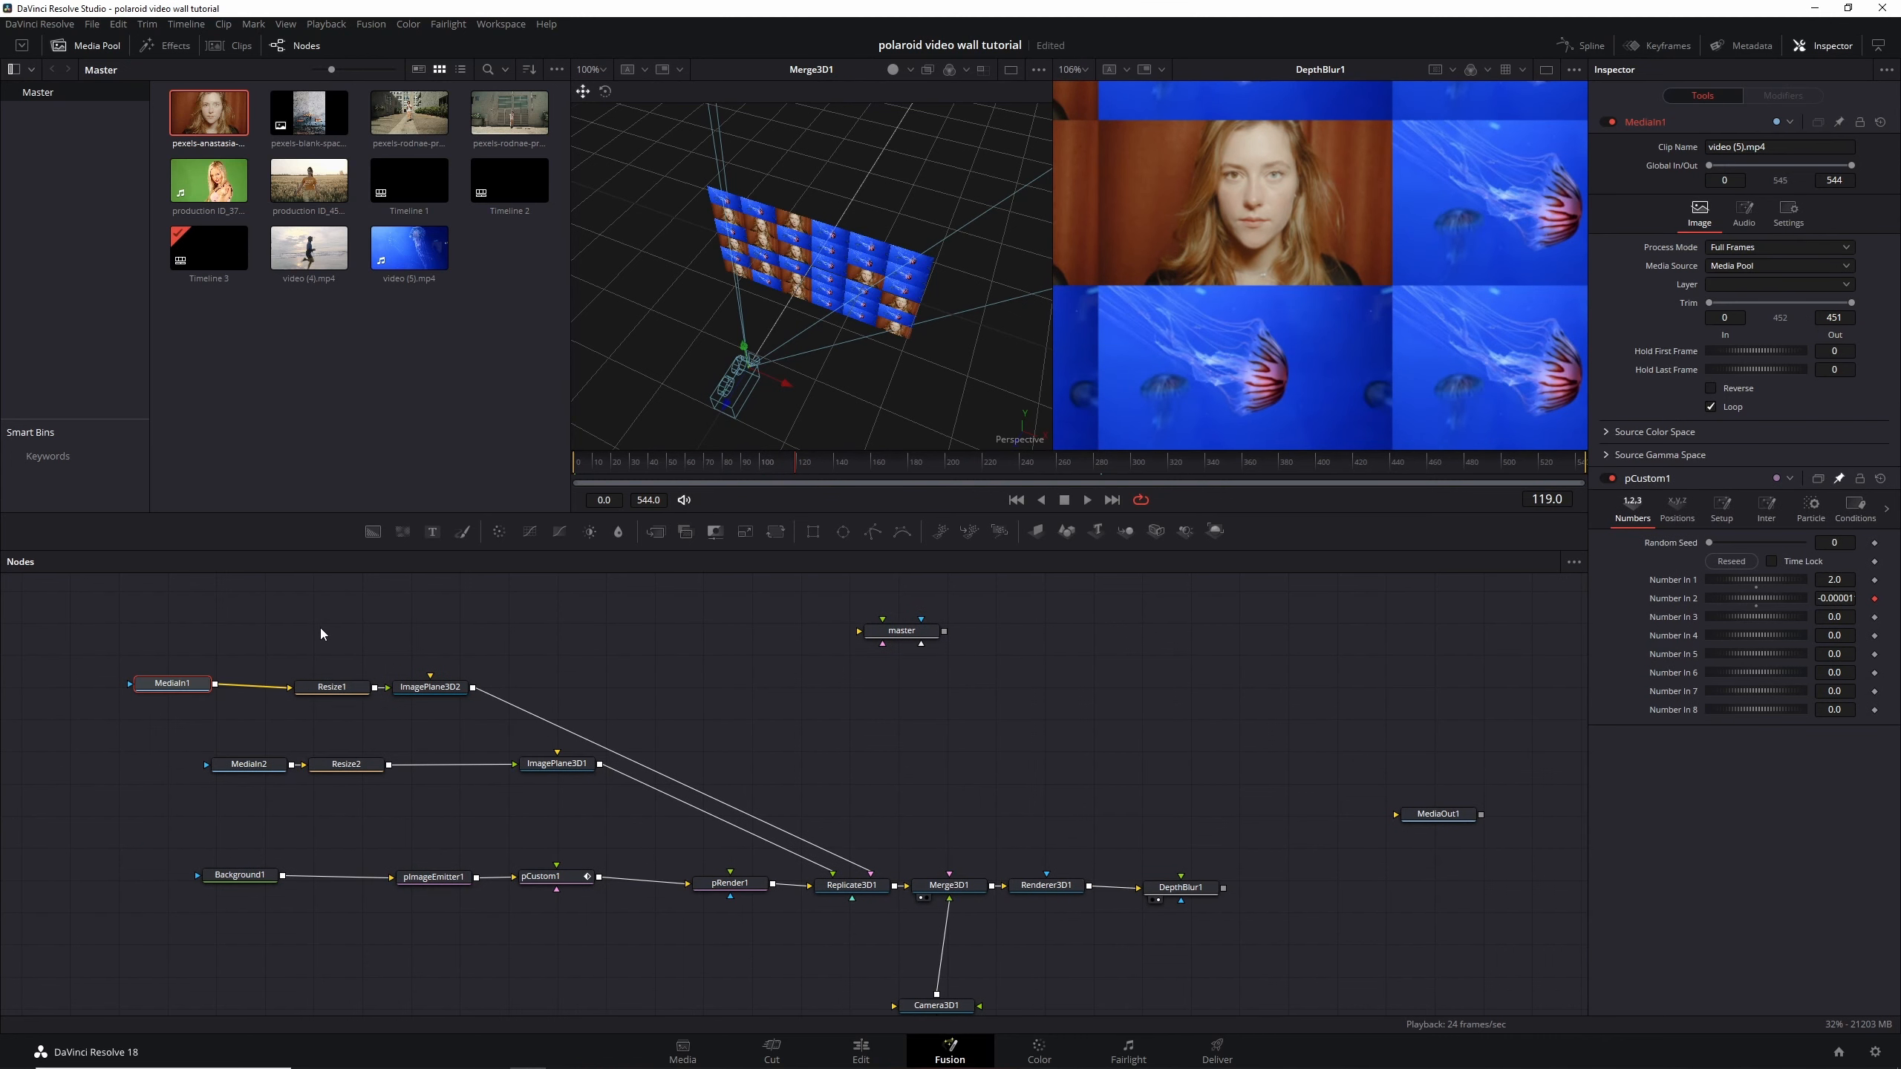
Space MediaIn1 further from Resize1 and insert a Time Stretcher node between them
drag(183, 684, 173, 686)
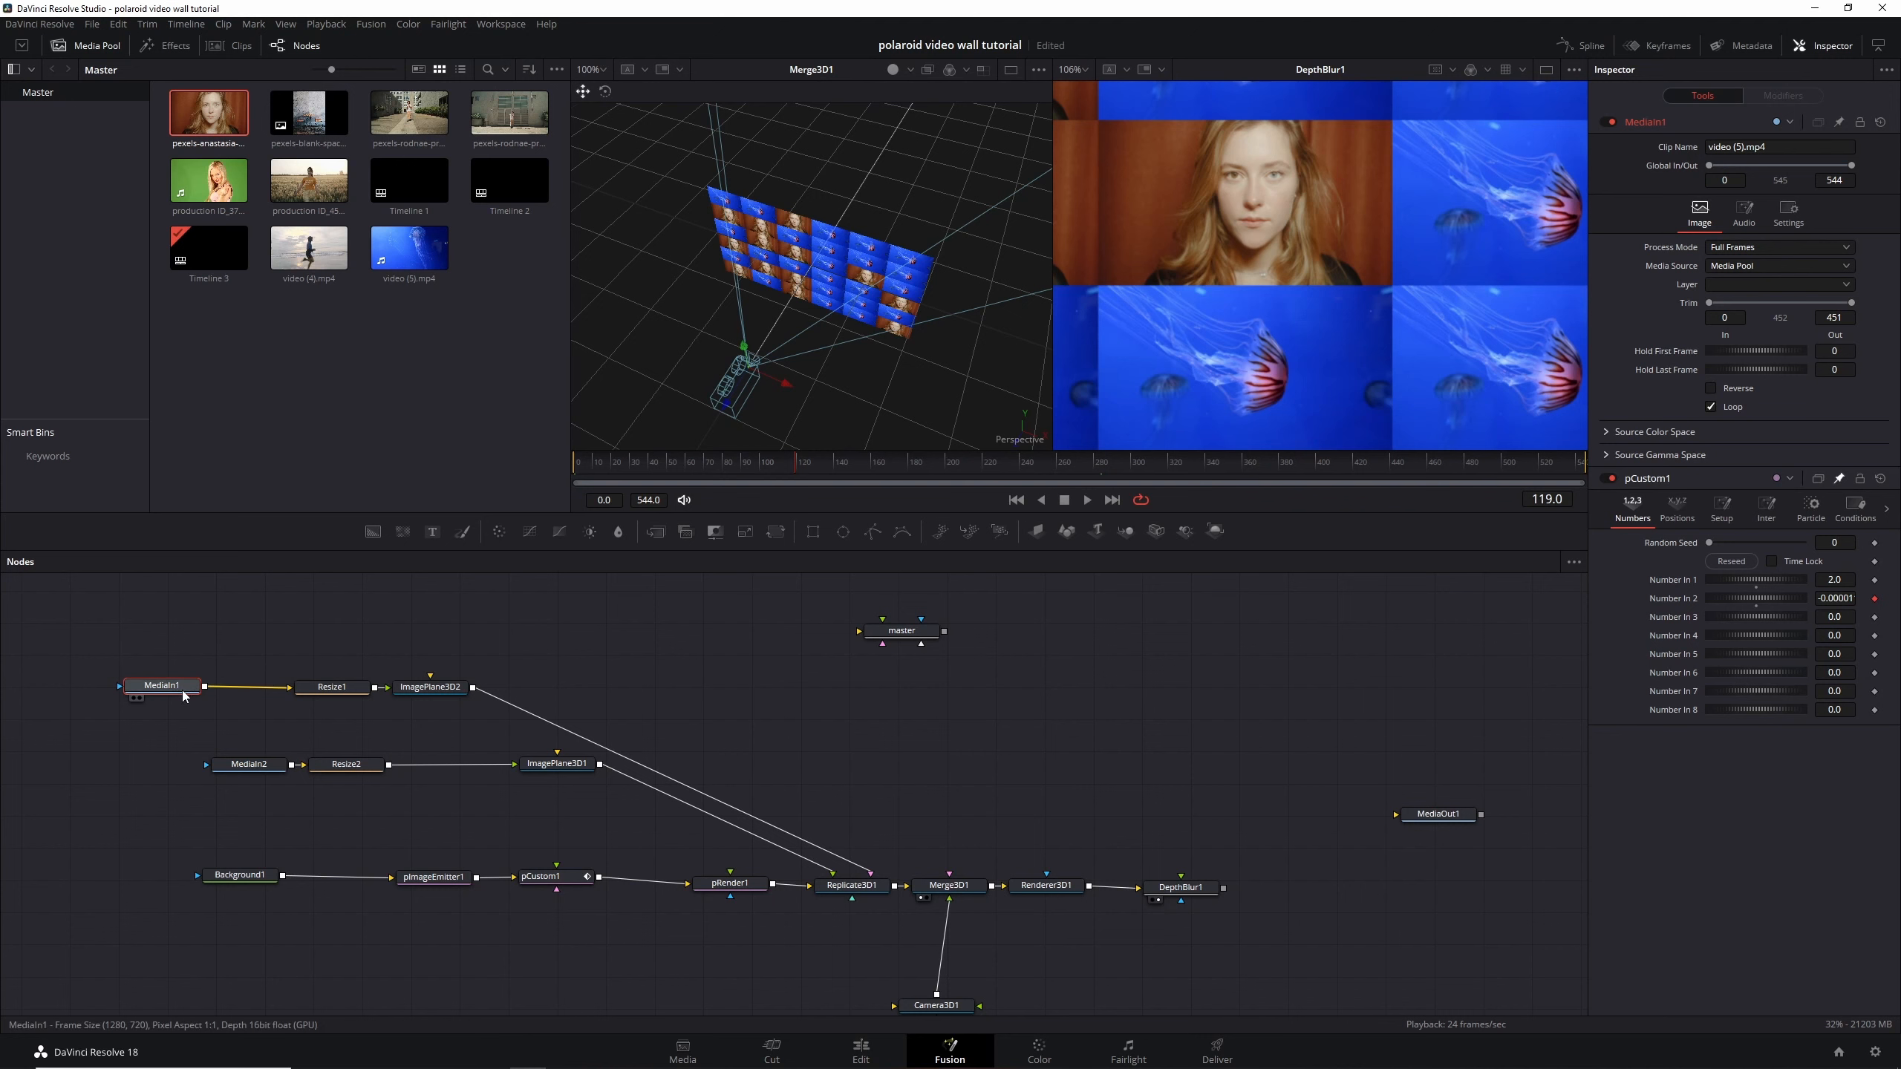
drag(297, 604, 690, 684)
drag(605, 737, 501, 738)
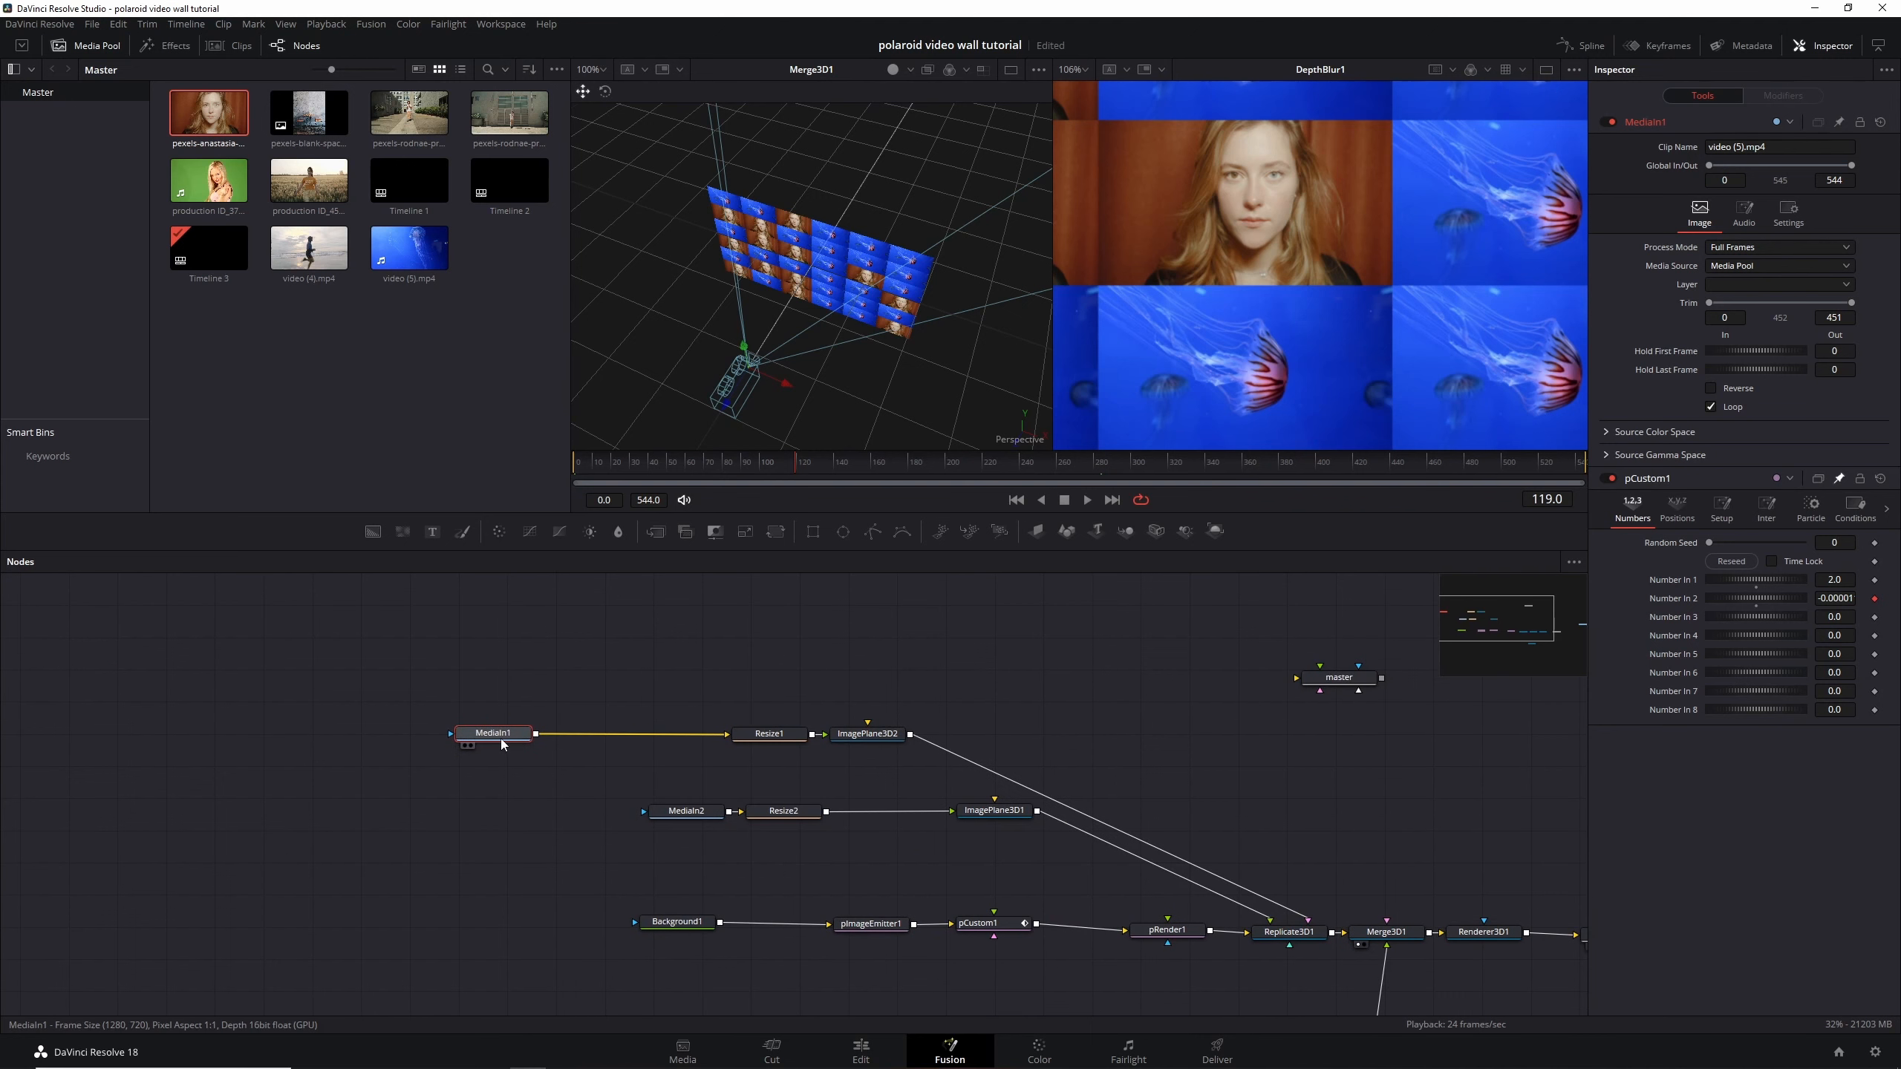
key(shift+space)
text(depth)
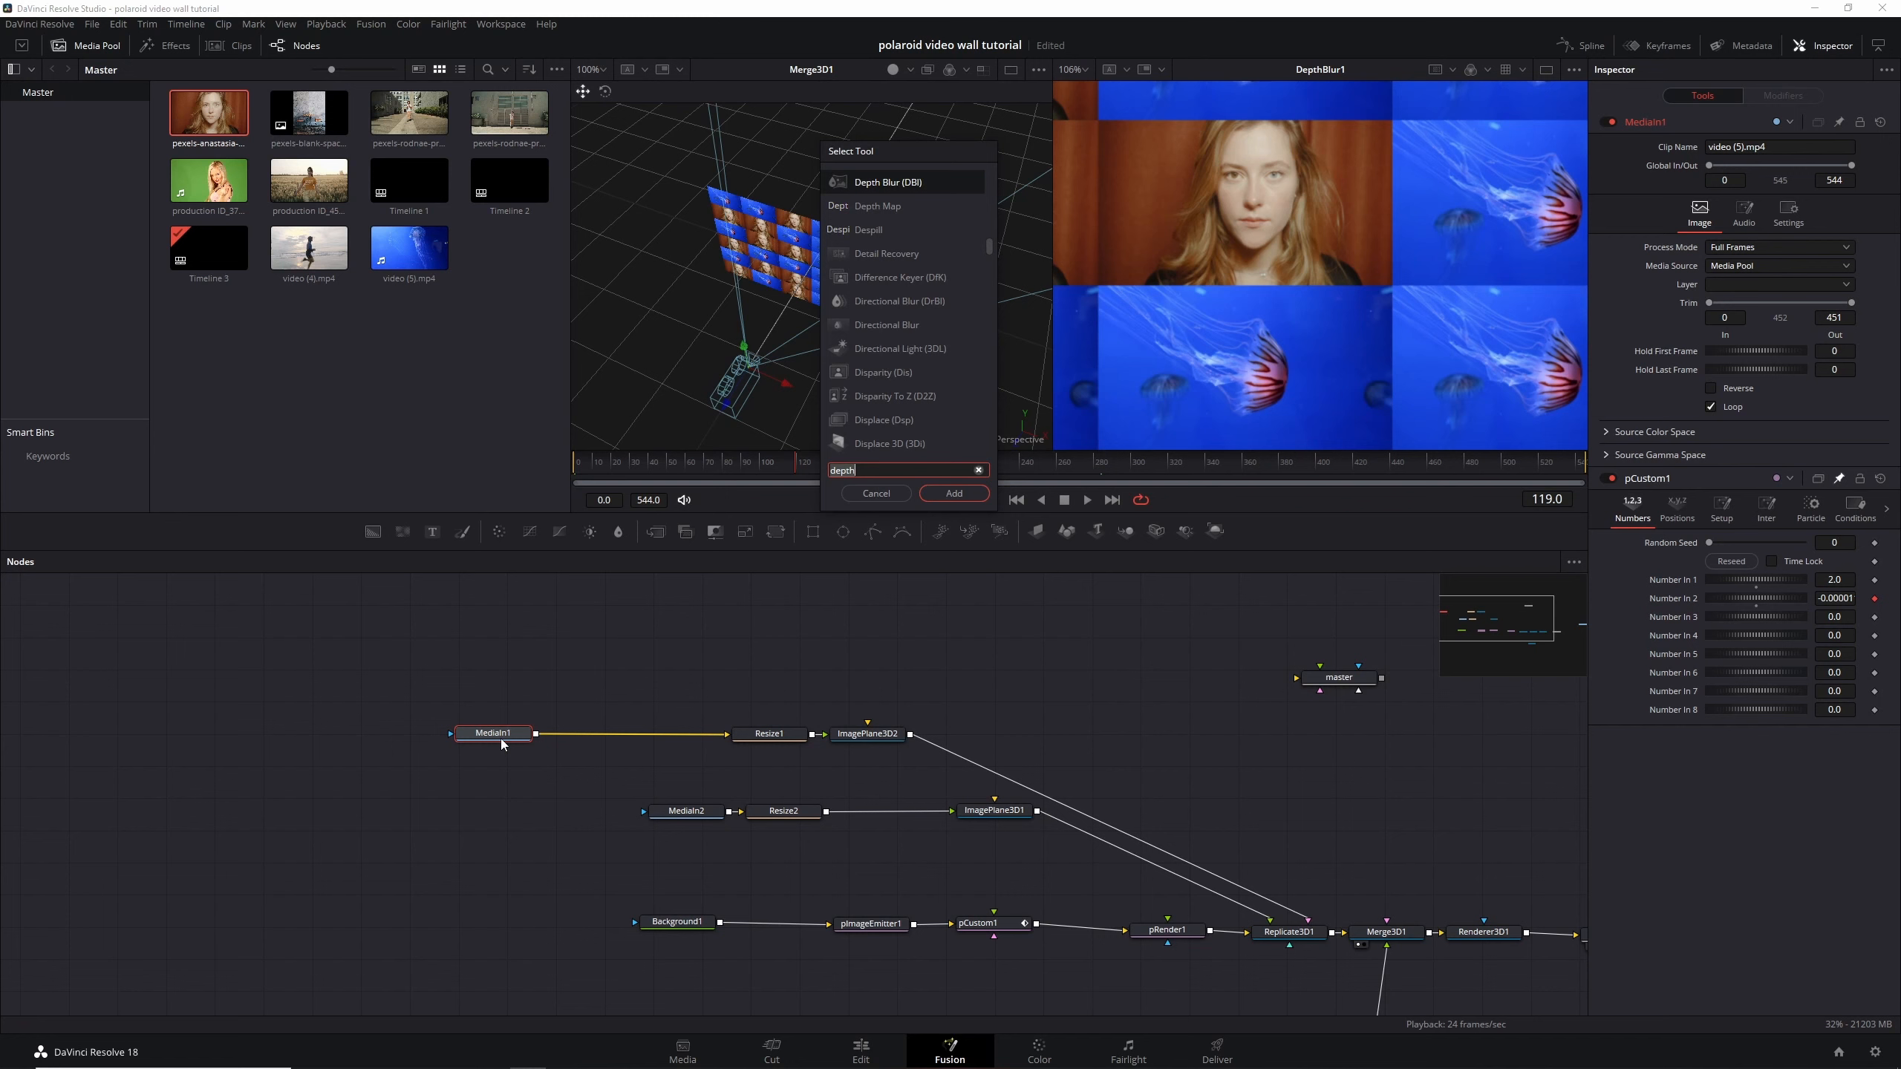
key(BackSpace)
key(BackSpace)
key(BackSpace)
key(BackSpace)
key(BackSpace)
text(time)
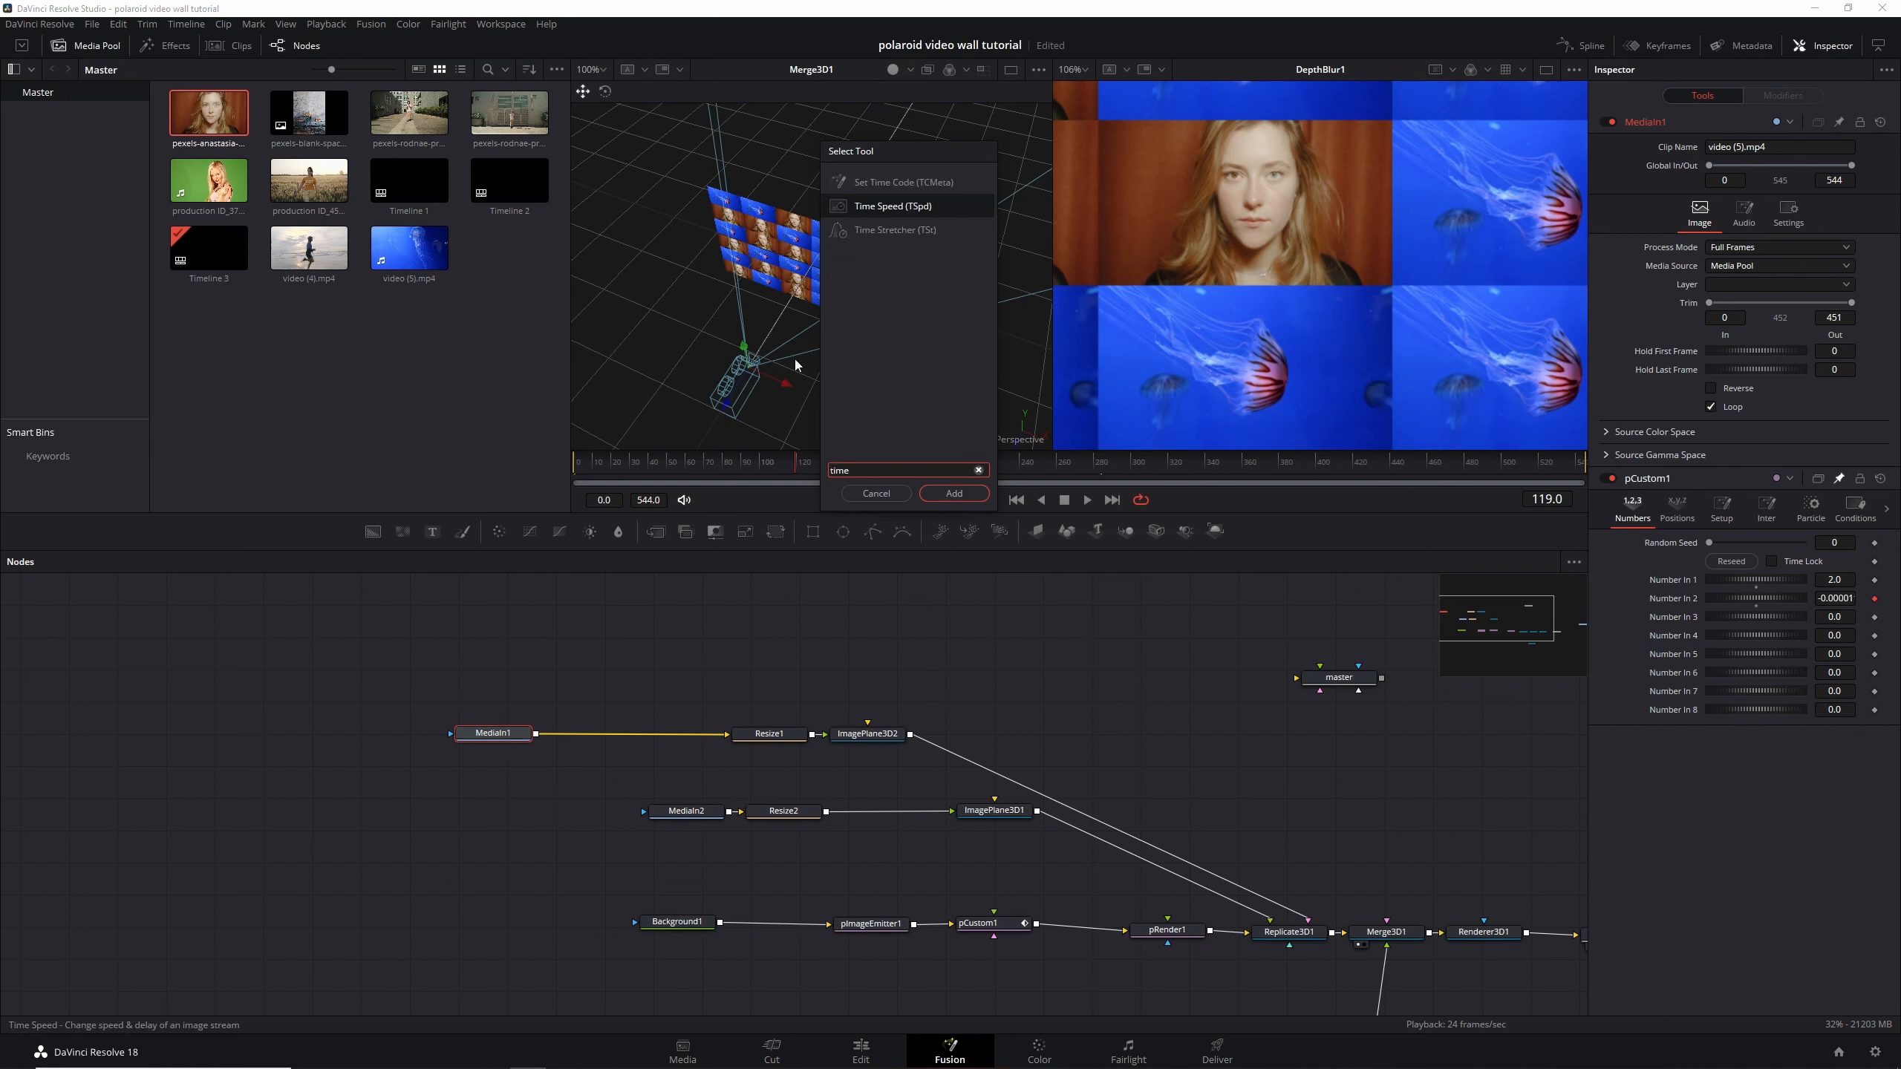
click(890, 234)
click(954, 494)
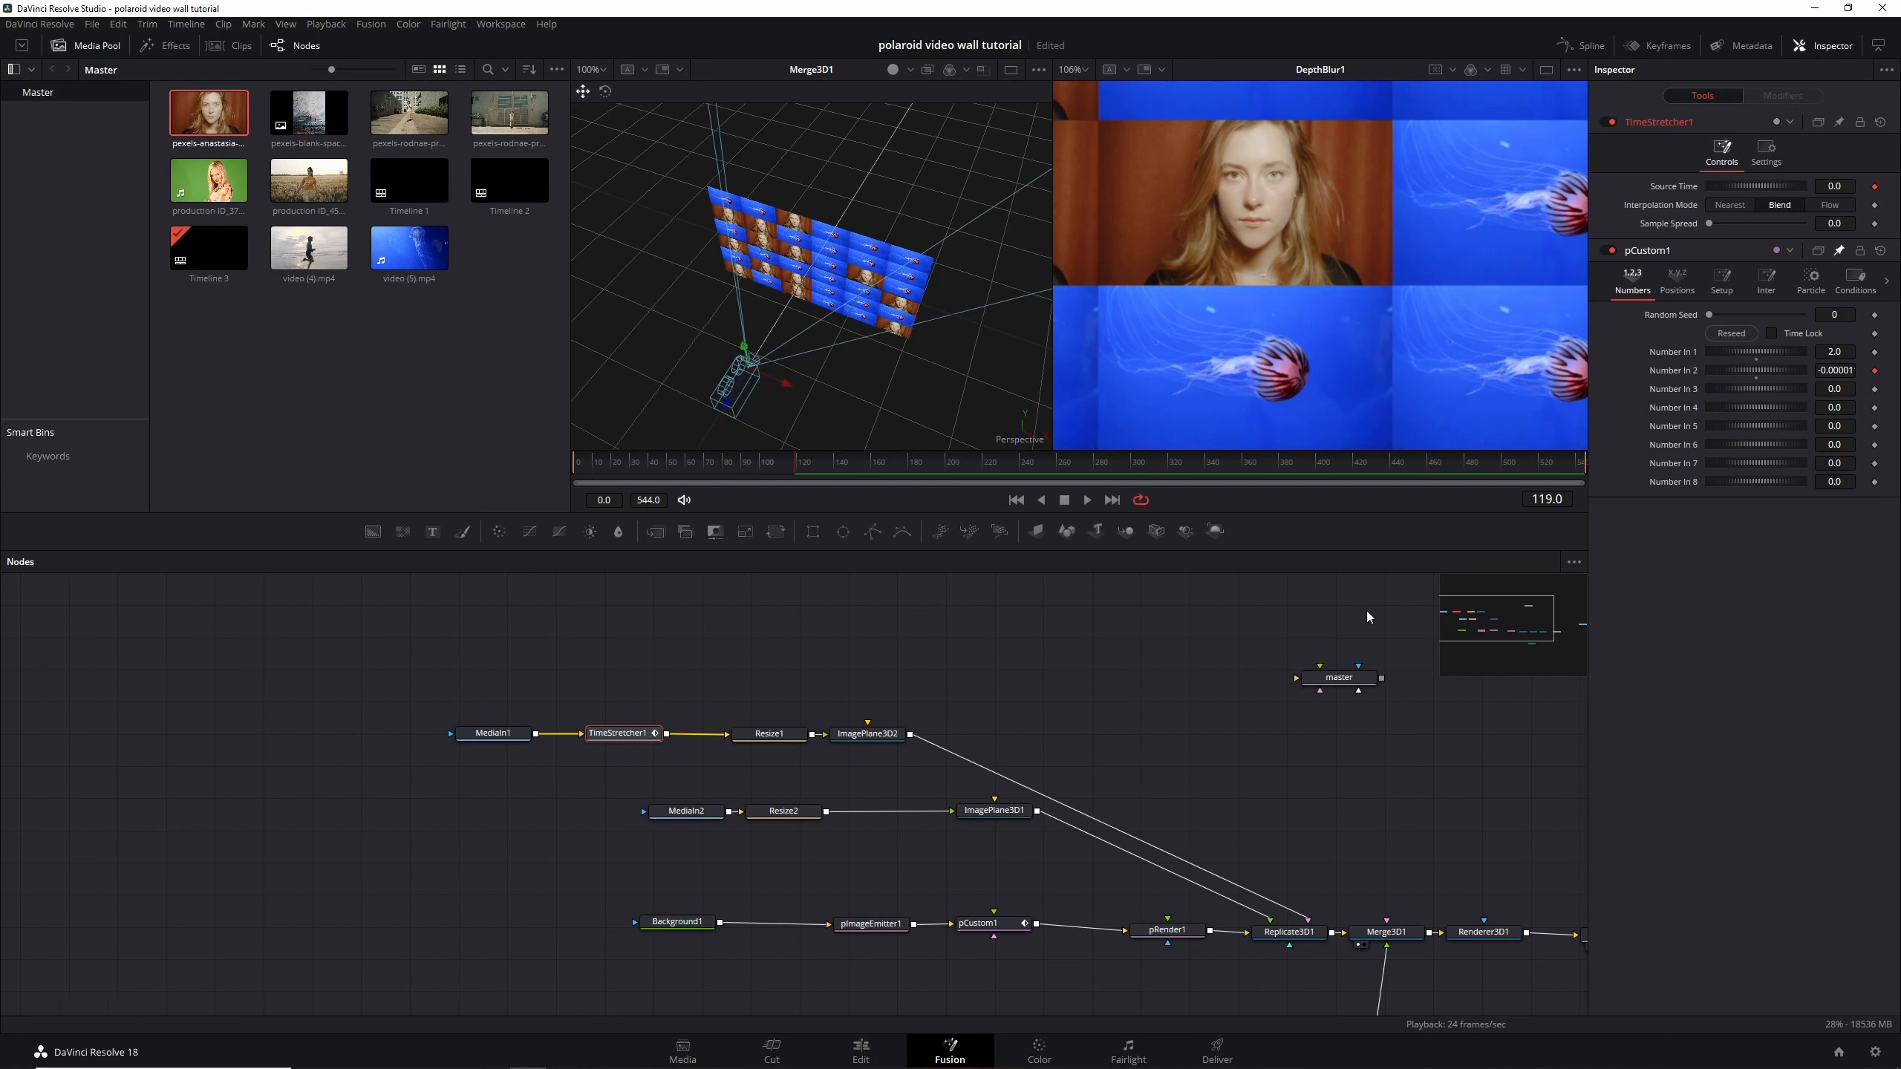
Move the master node above TimeStretcher1 and set its Number In 2 to 90
drag(1358, 688, 640, 633)
click(641, 630)
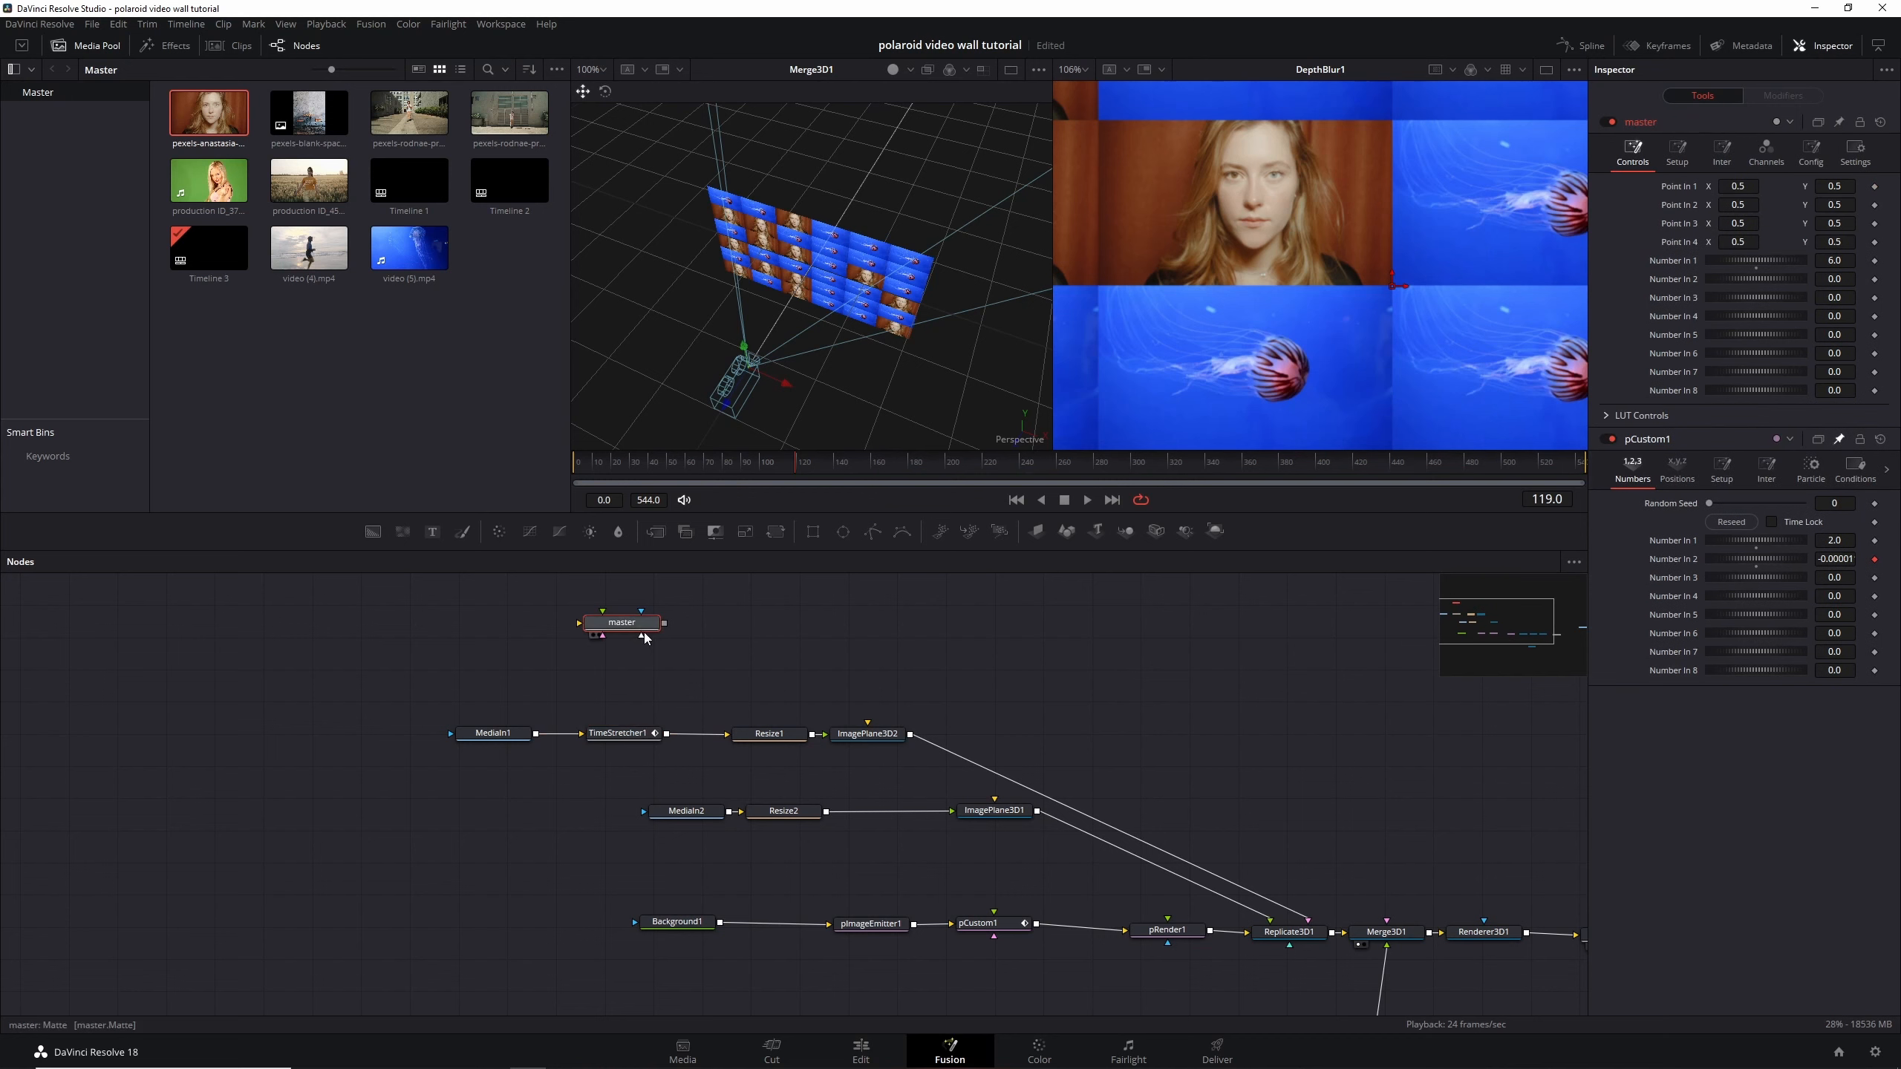
click(1839, 279)
text(90)
key(Return)
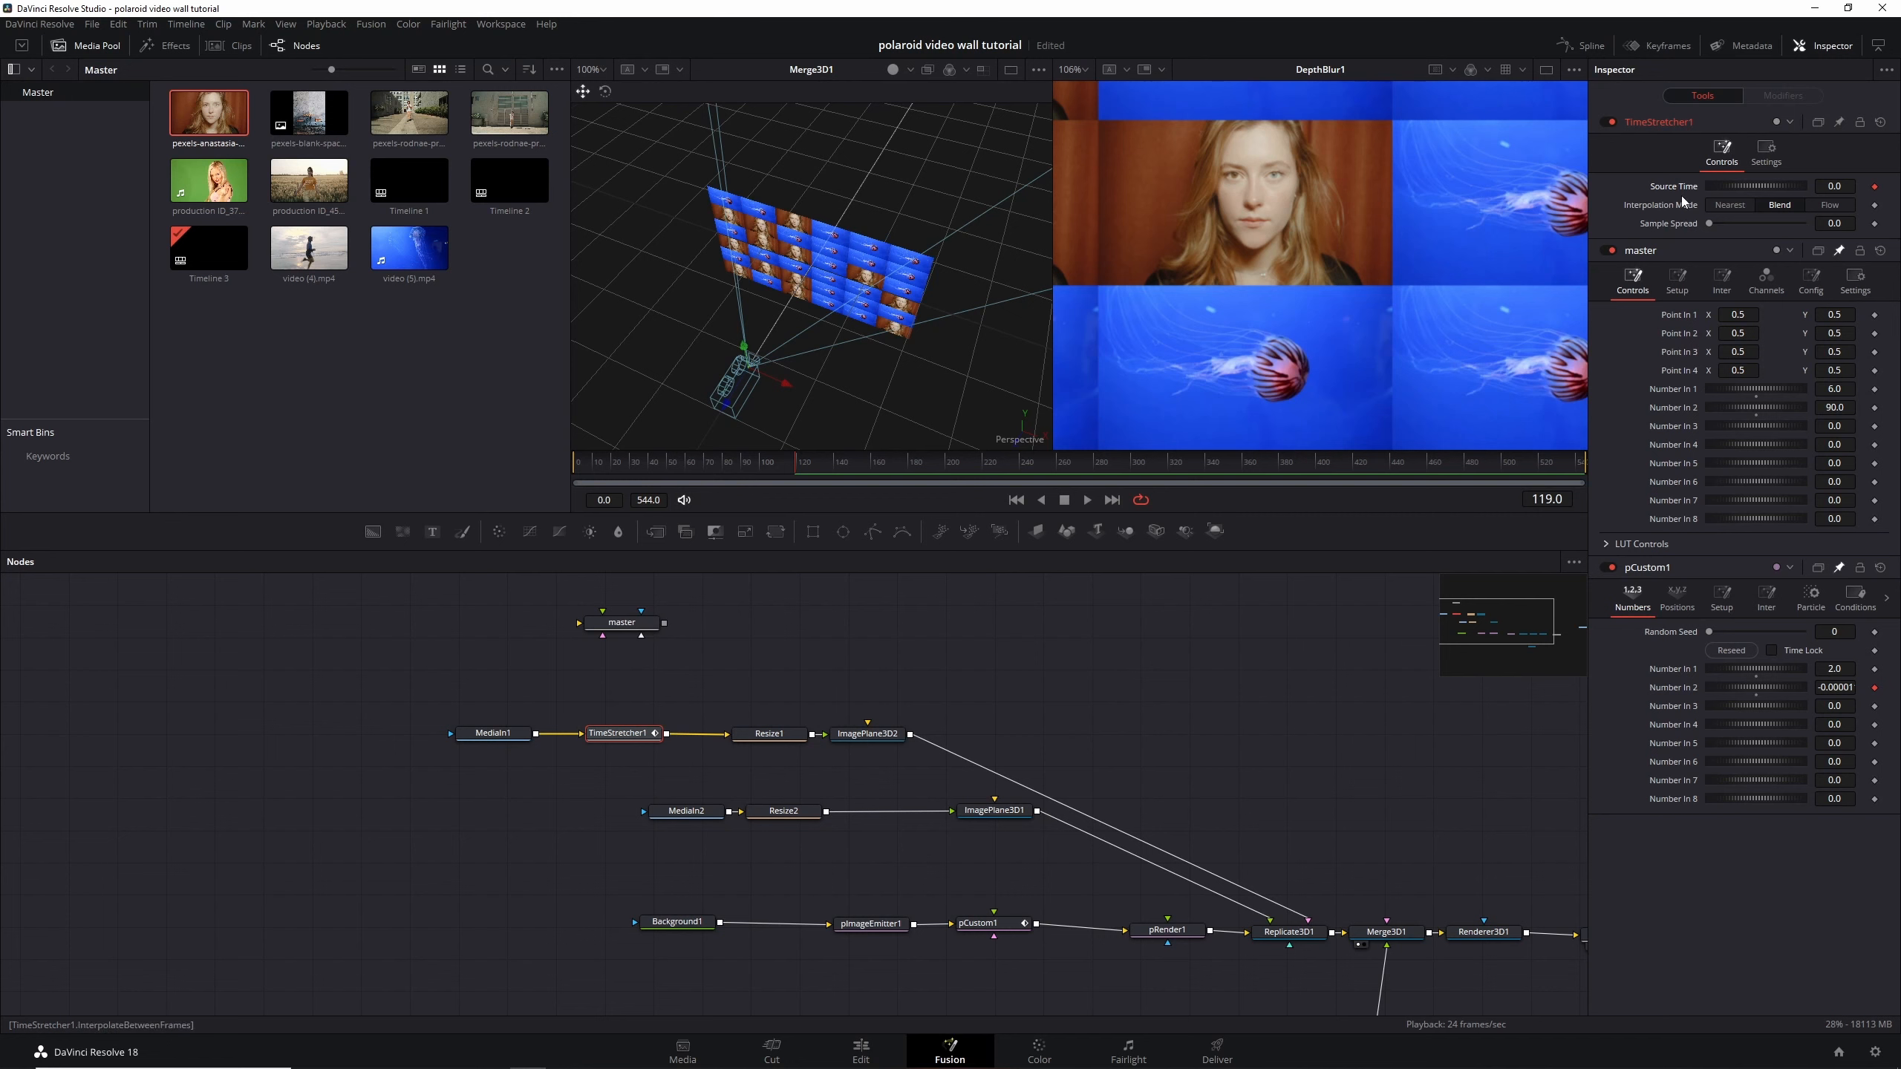
Give TimeStretcher1's Source Time the expression iif(time<master.NumberIn2,0,time-master.NumberIn2)
right_click(1678, 188)
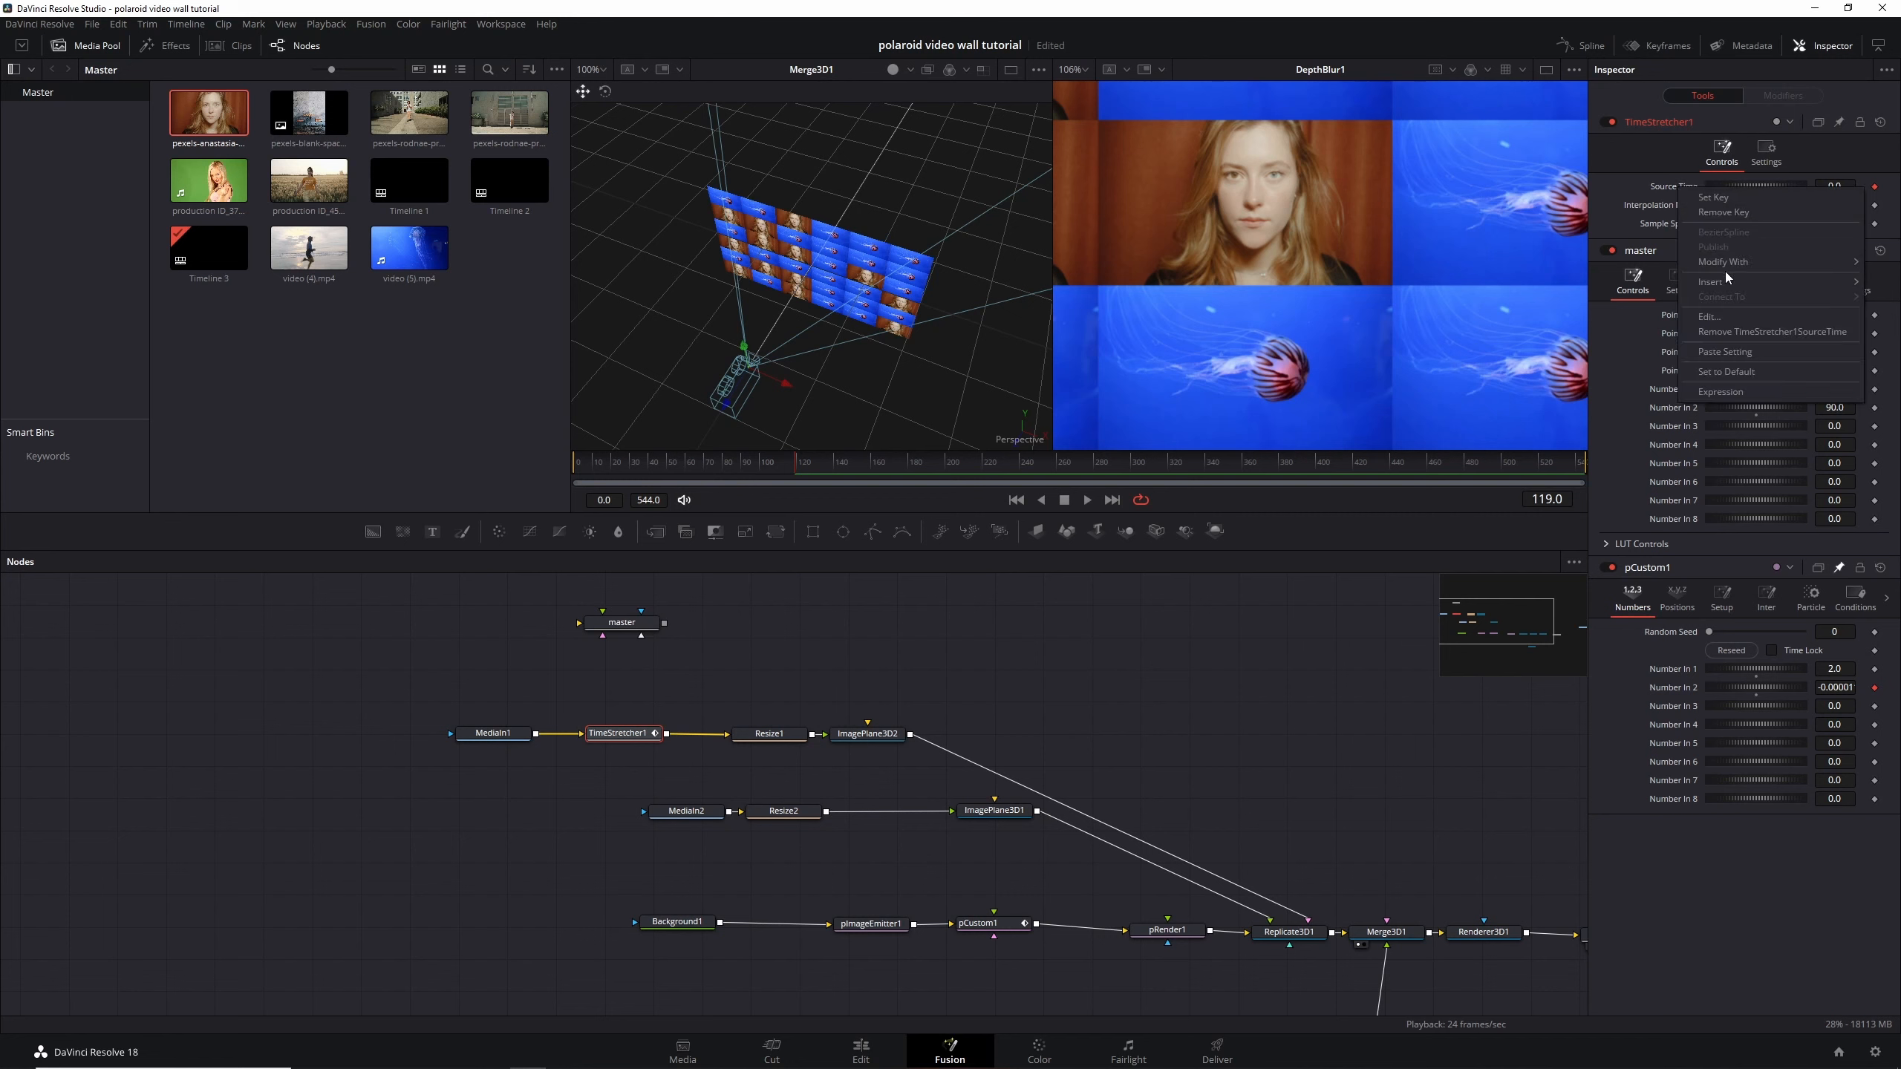
click(1752, 392)
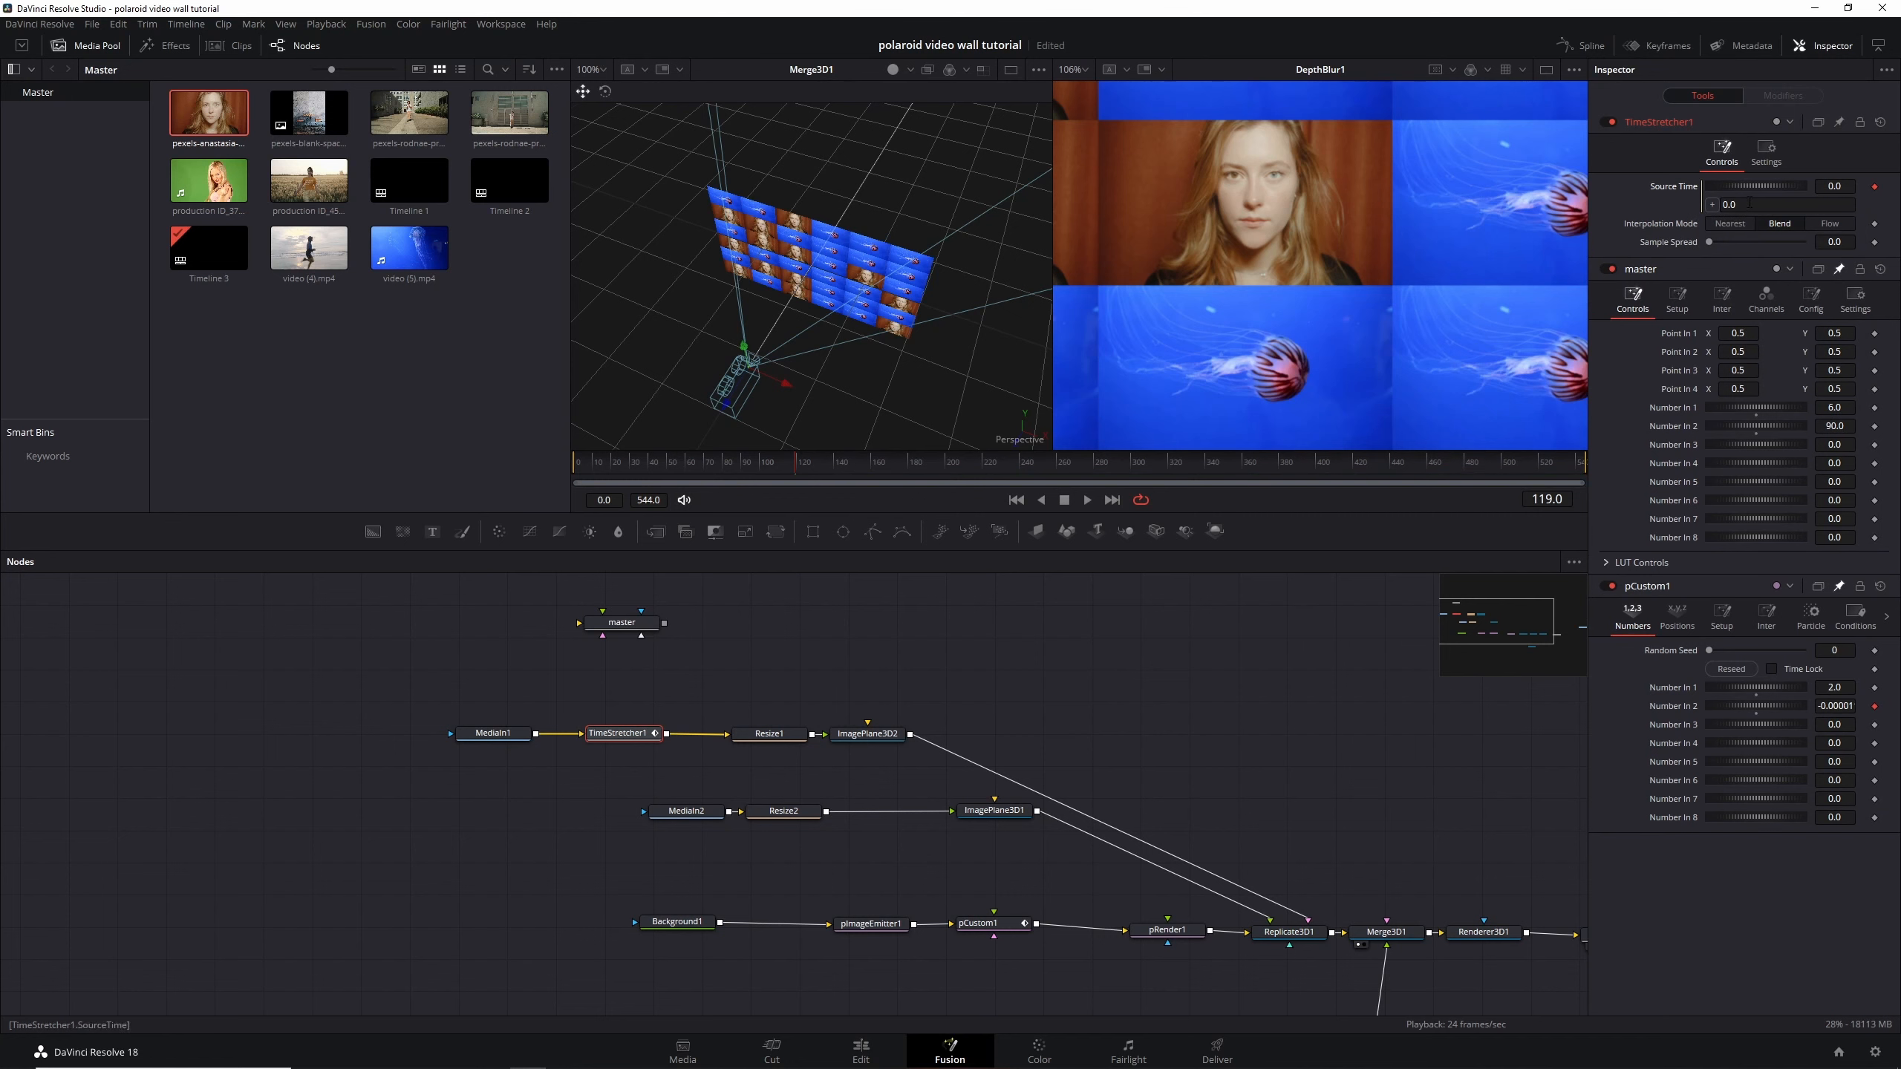
drag(1752, 206, 1661, 200)
text(iif(time)
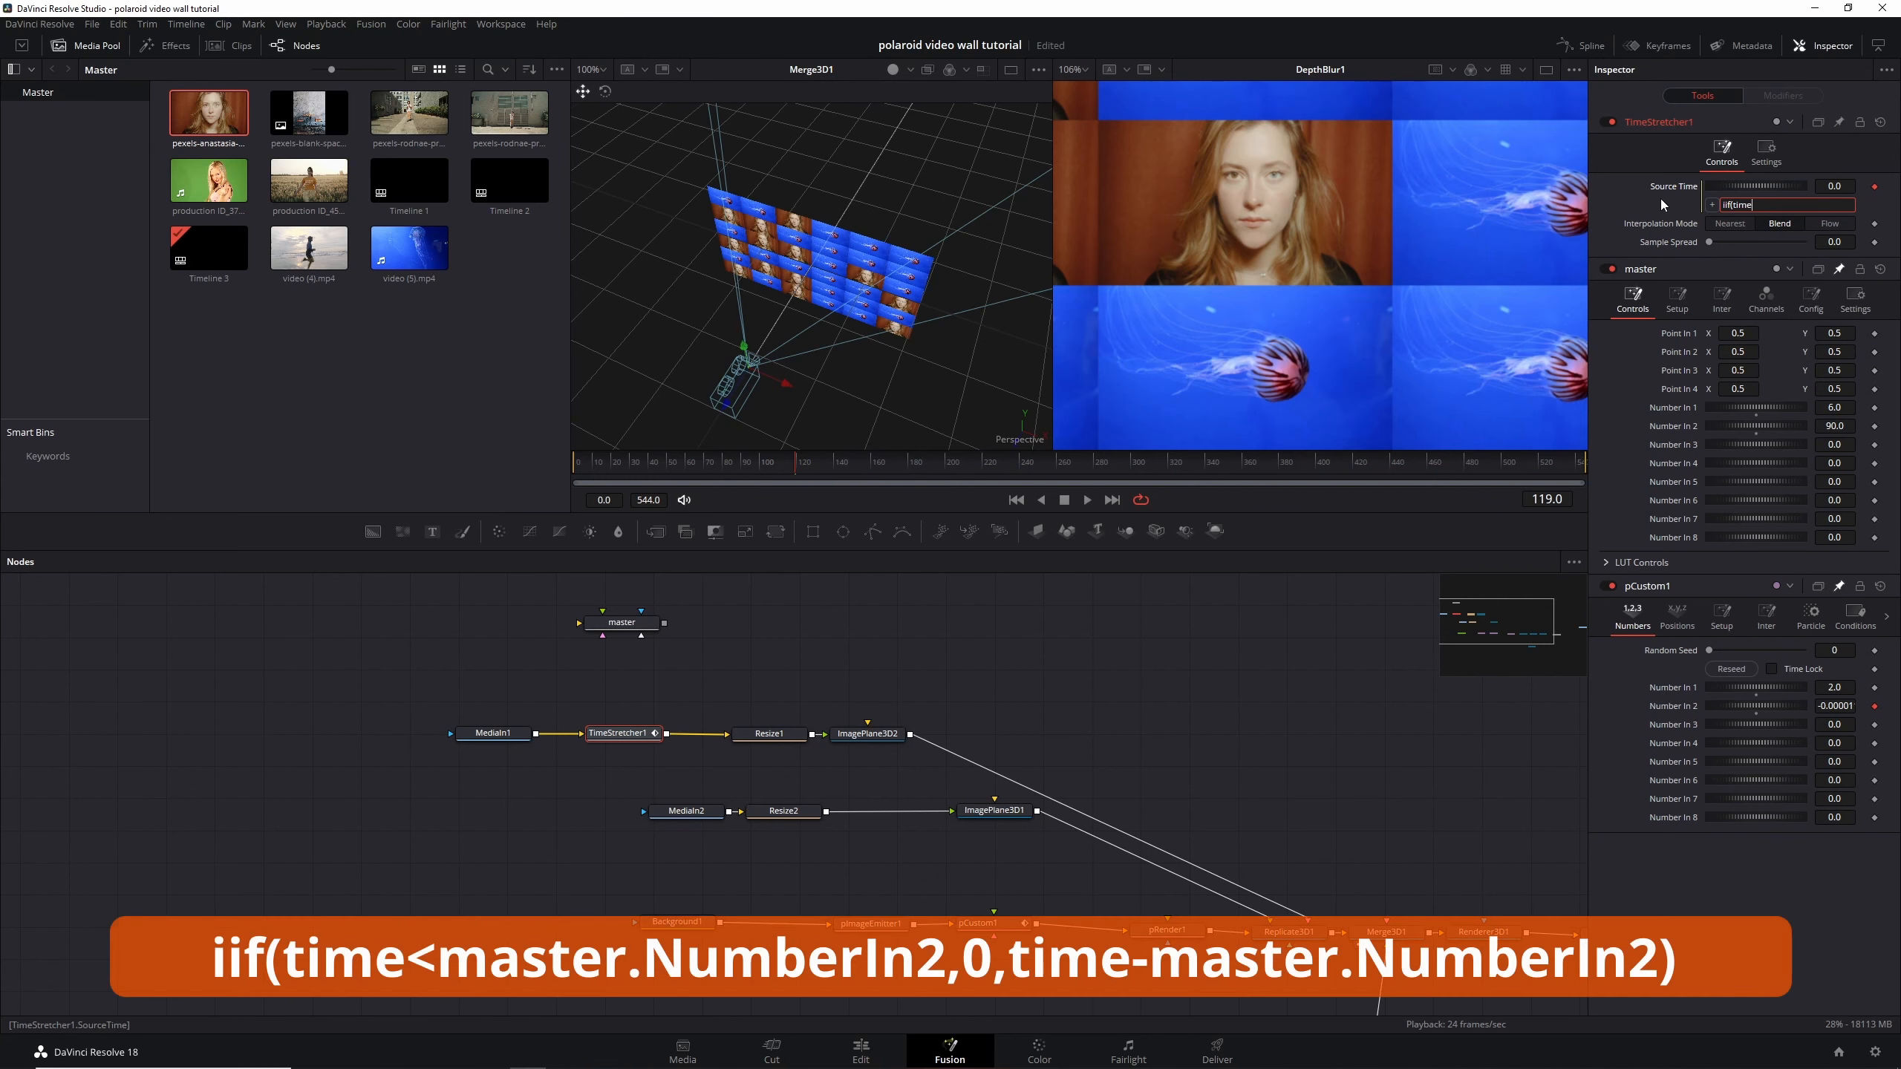
text(<)
drag(1711, 205, 1679, 427)
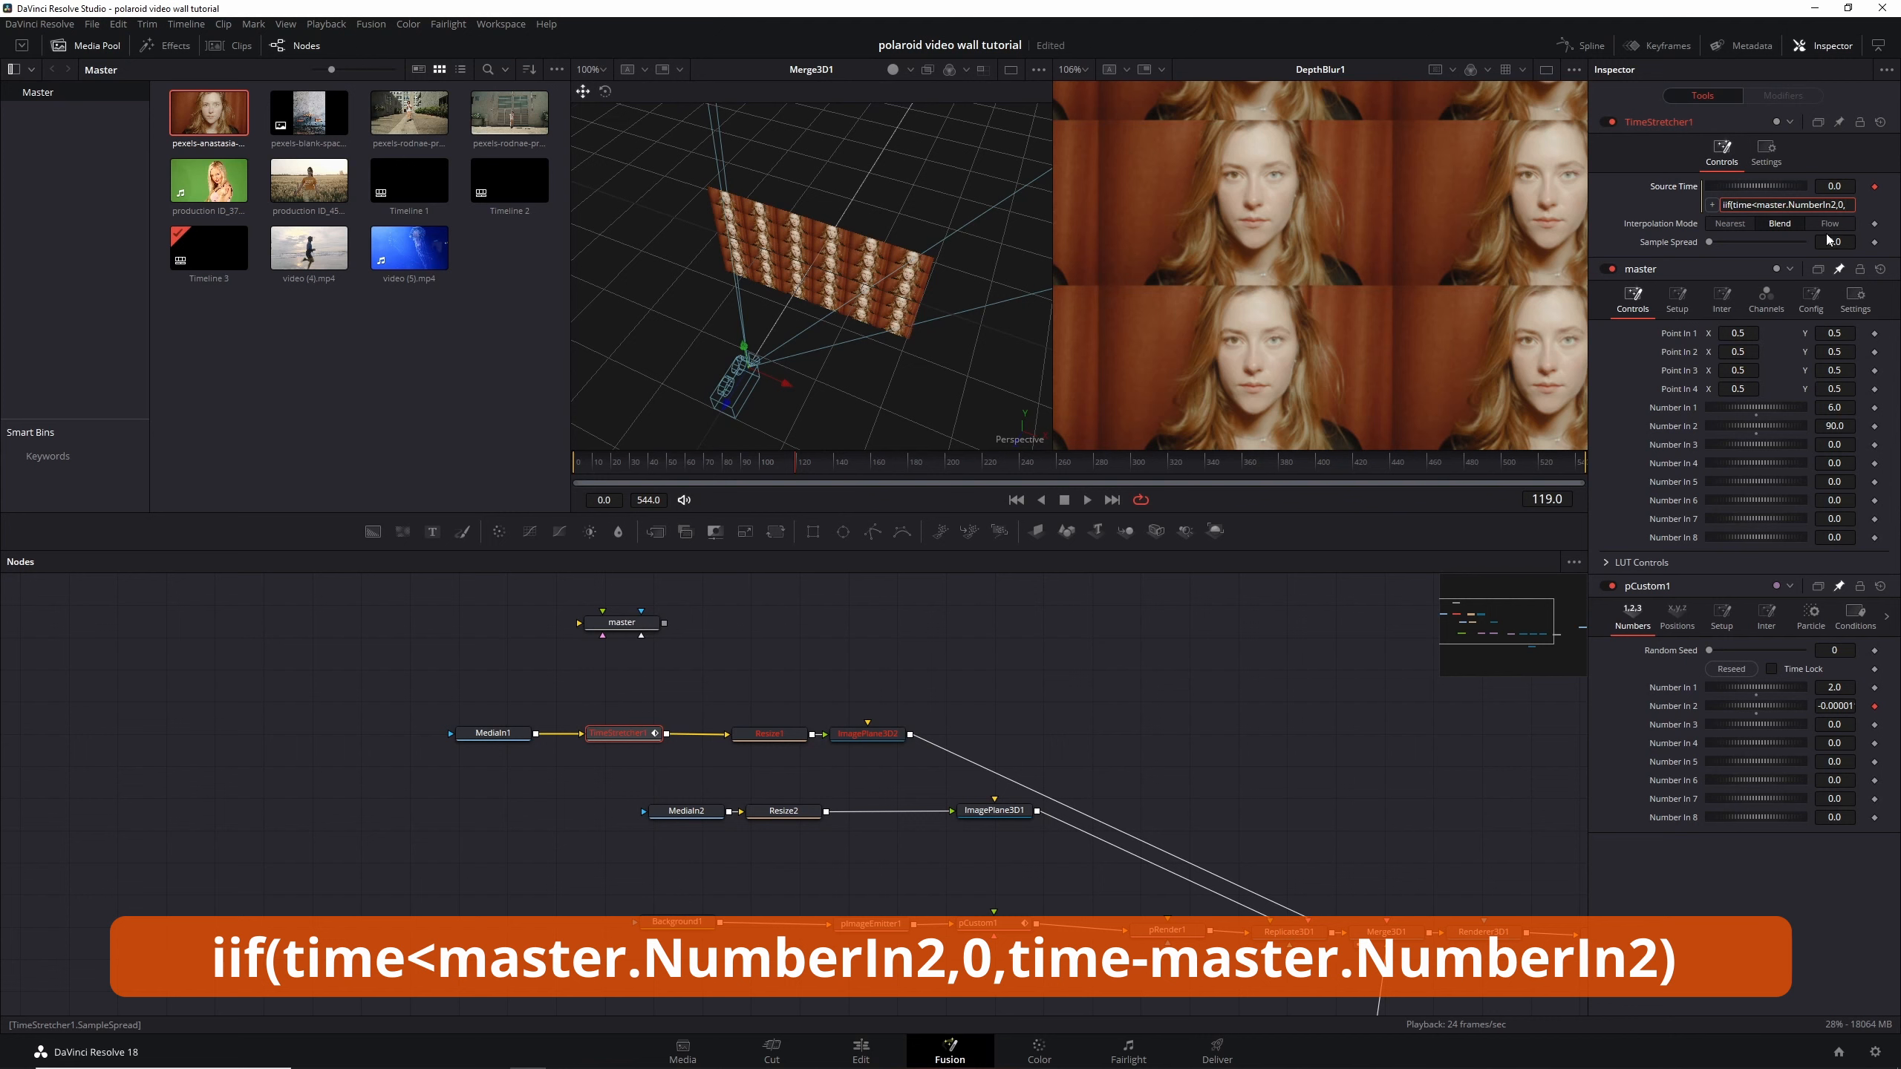
text(time-)
drag(1712, 204, 1686, 425)
text())
key(Return)
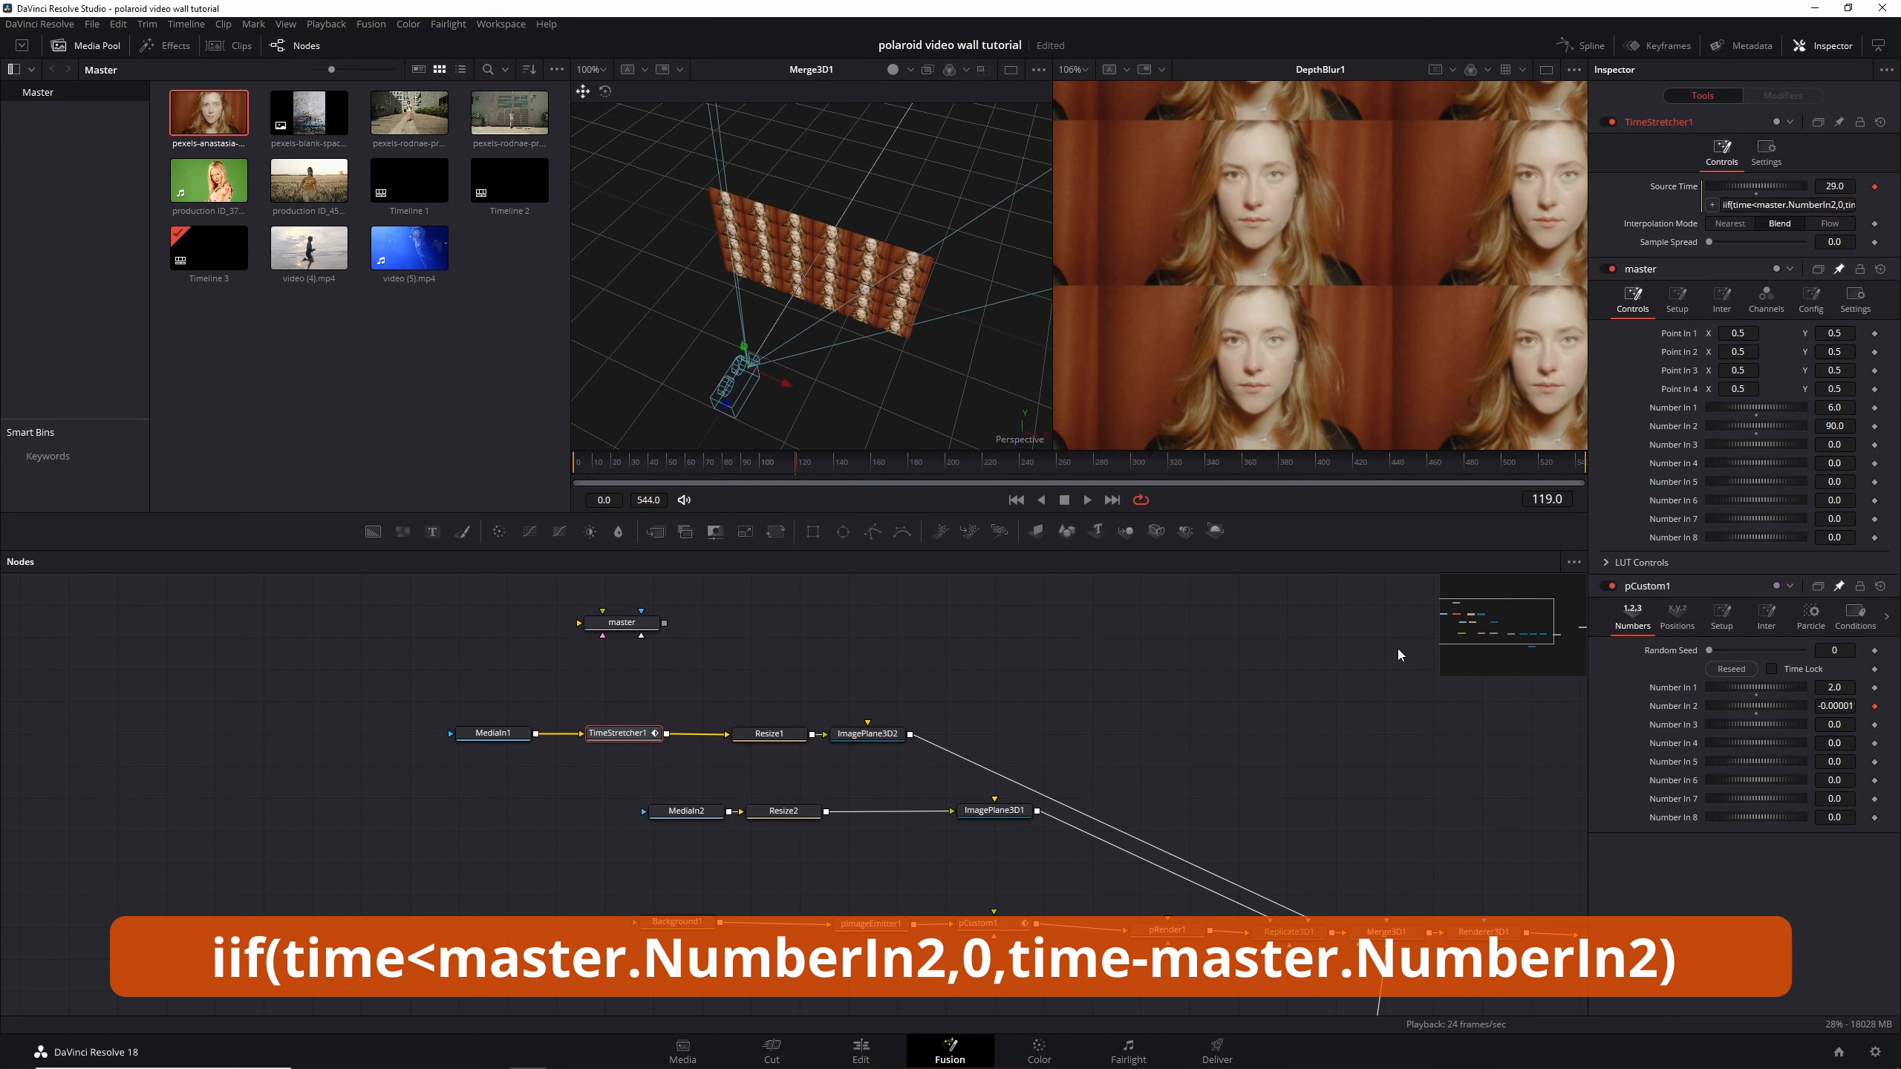
Check the jellyfish clip's delayed start at frames 97 and 53, and play back from there
click(755, 465)
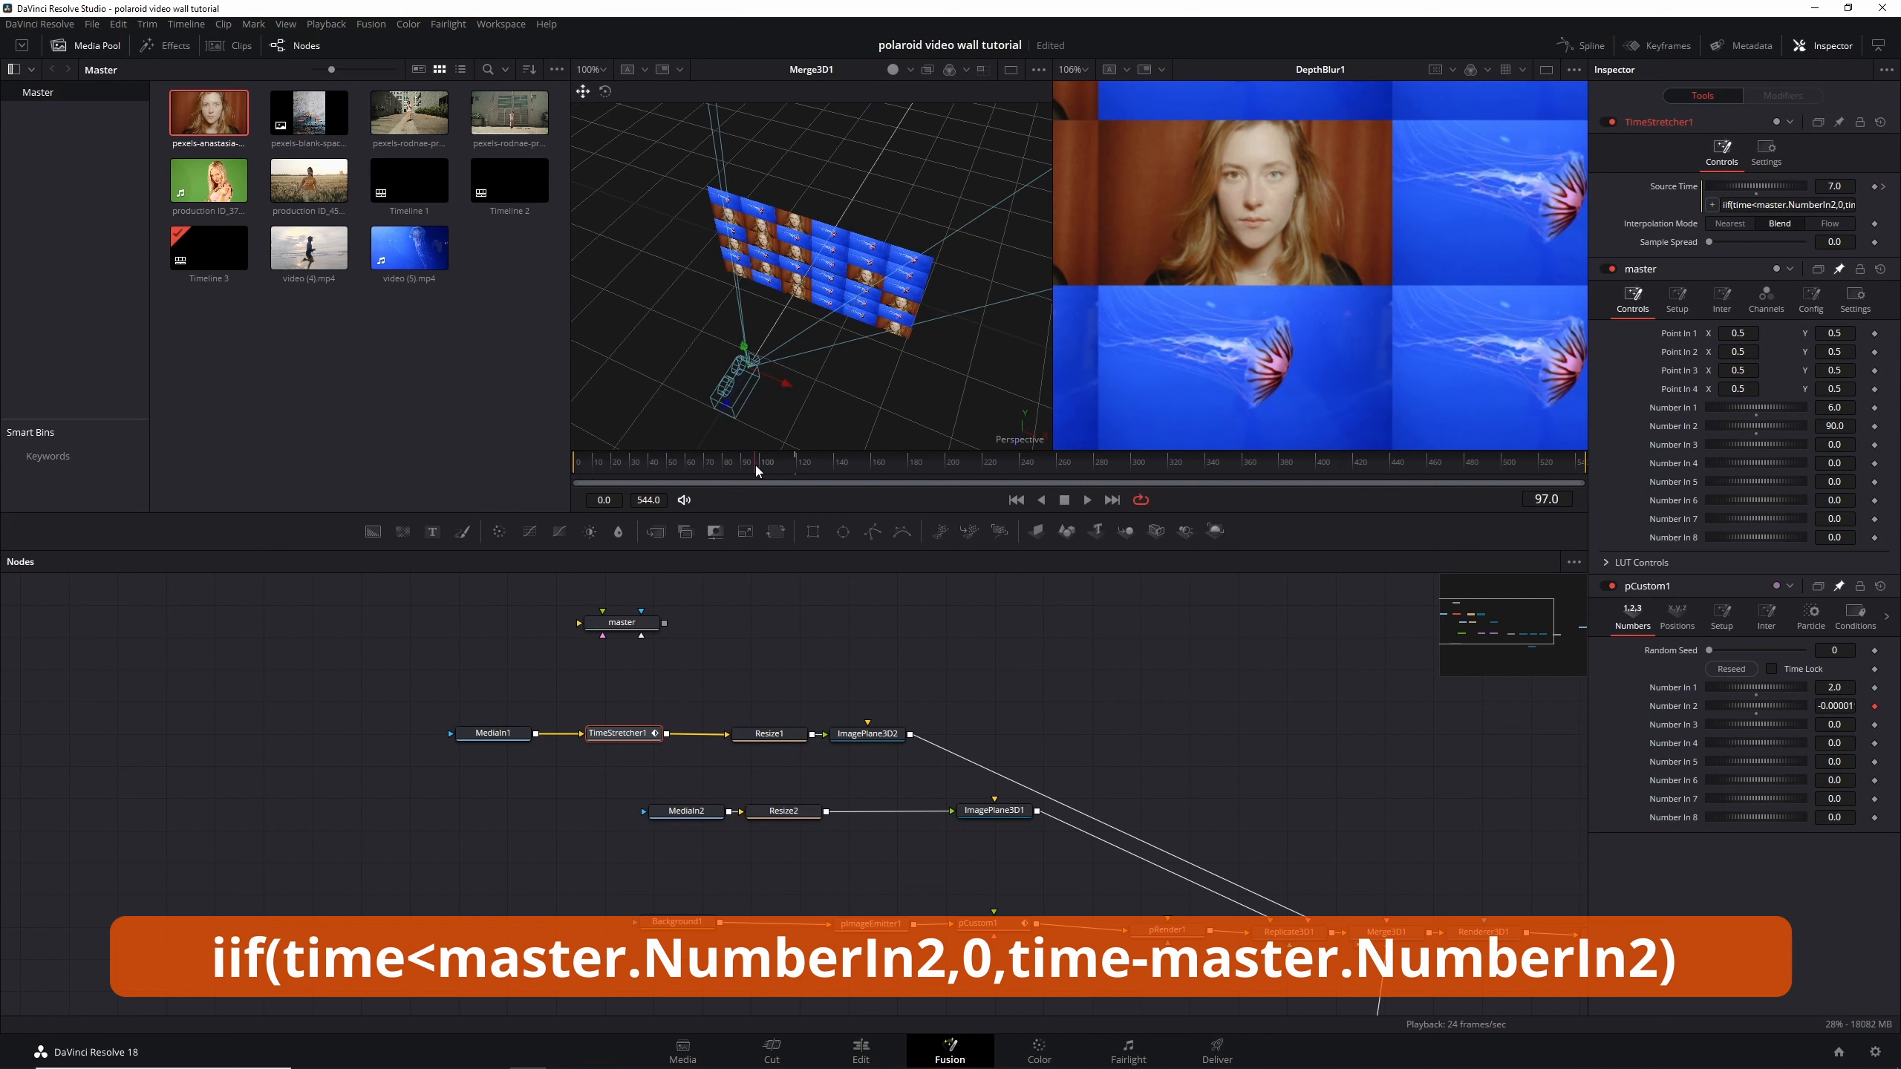
click(677, 465)
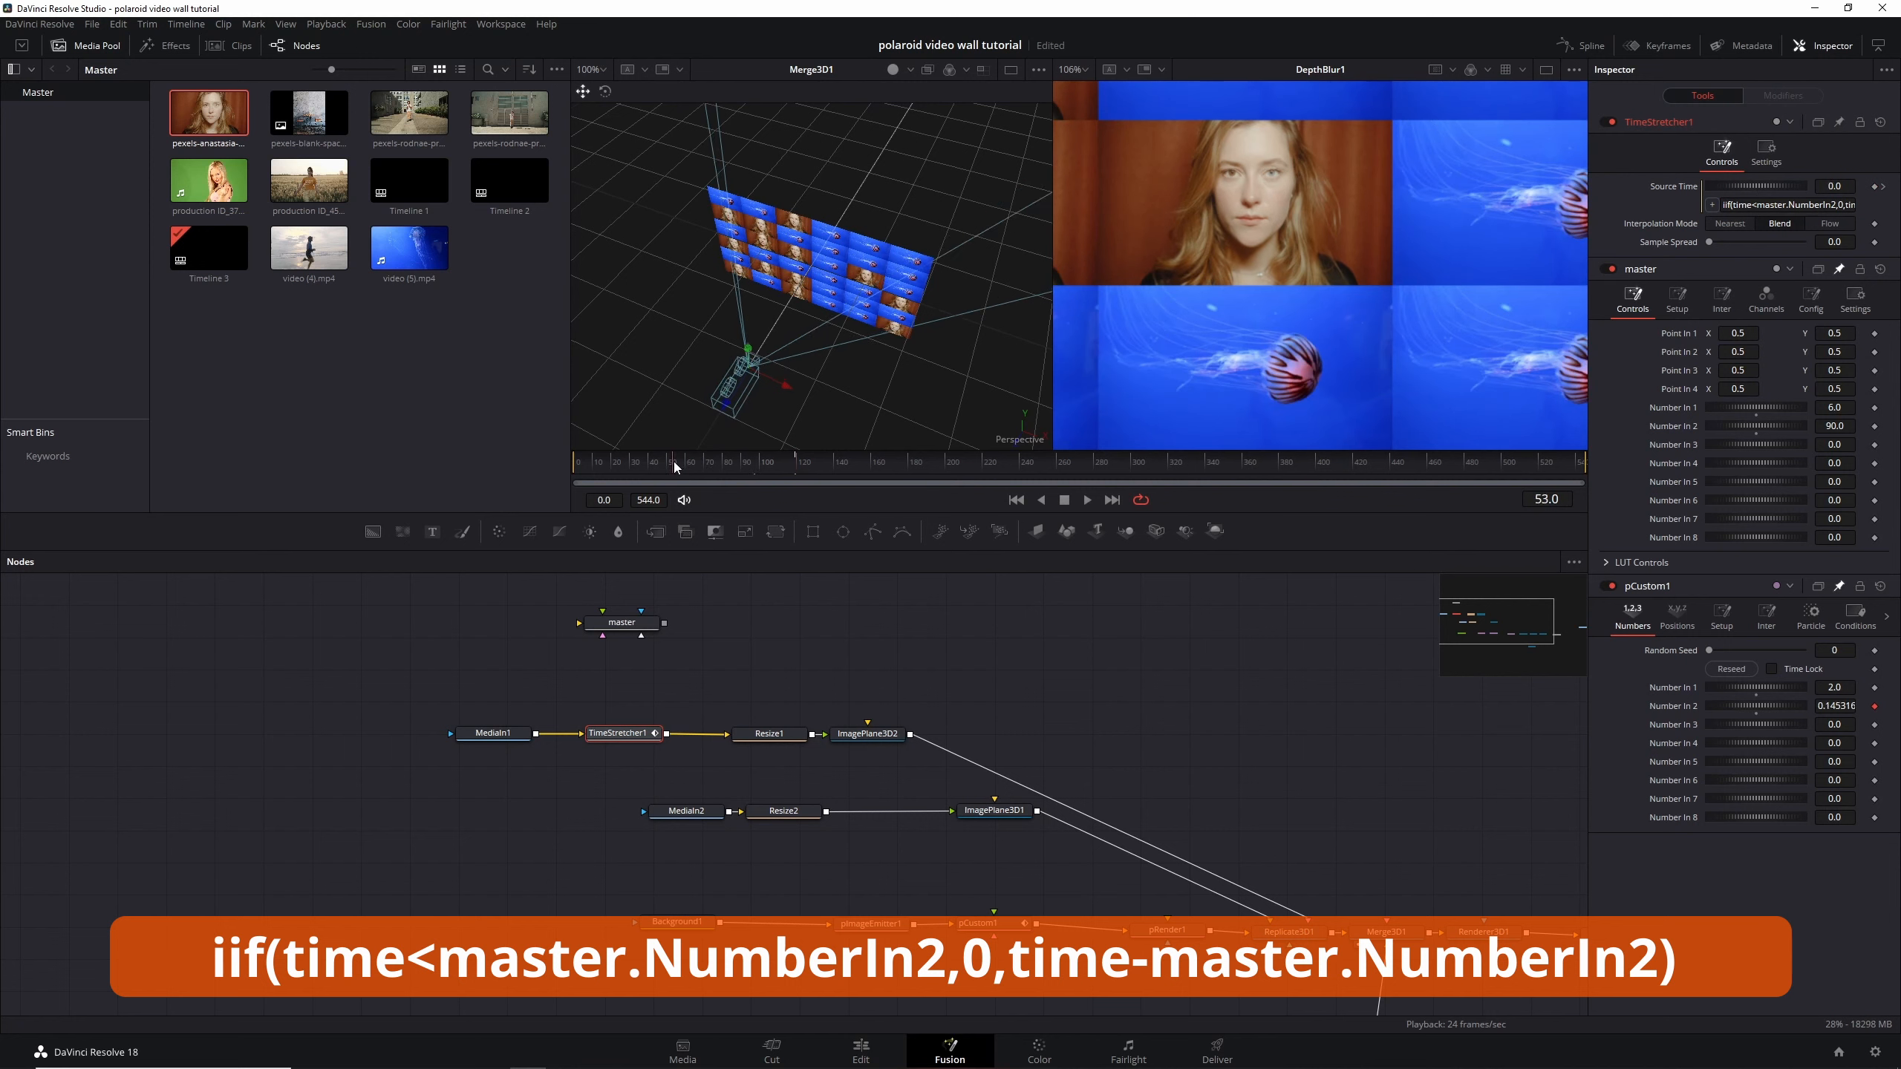
key(space)
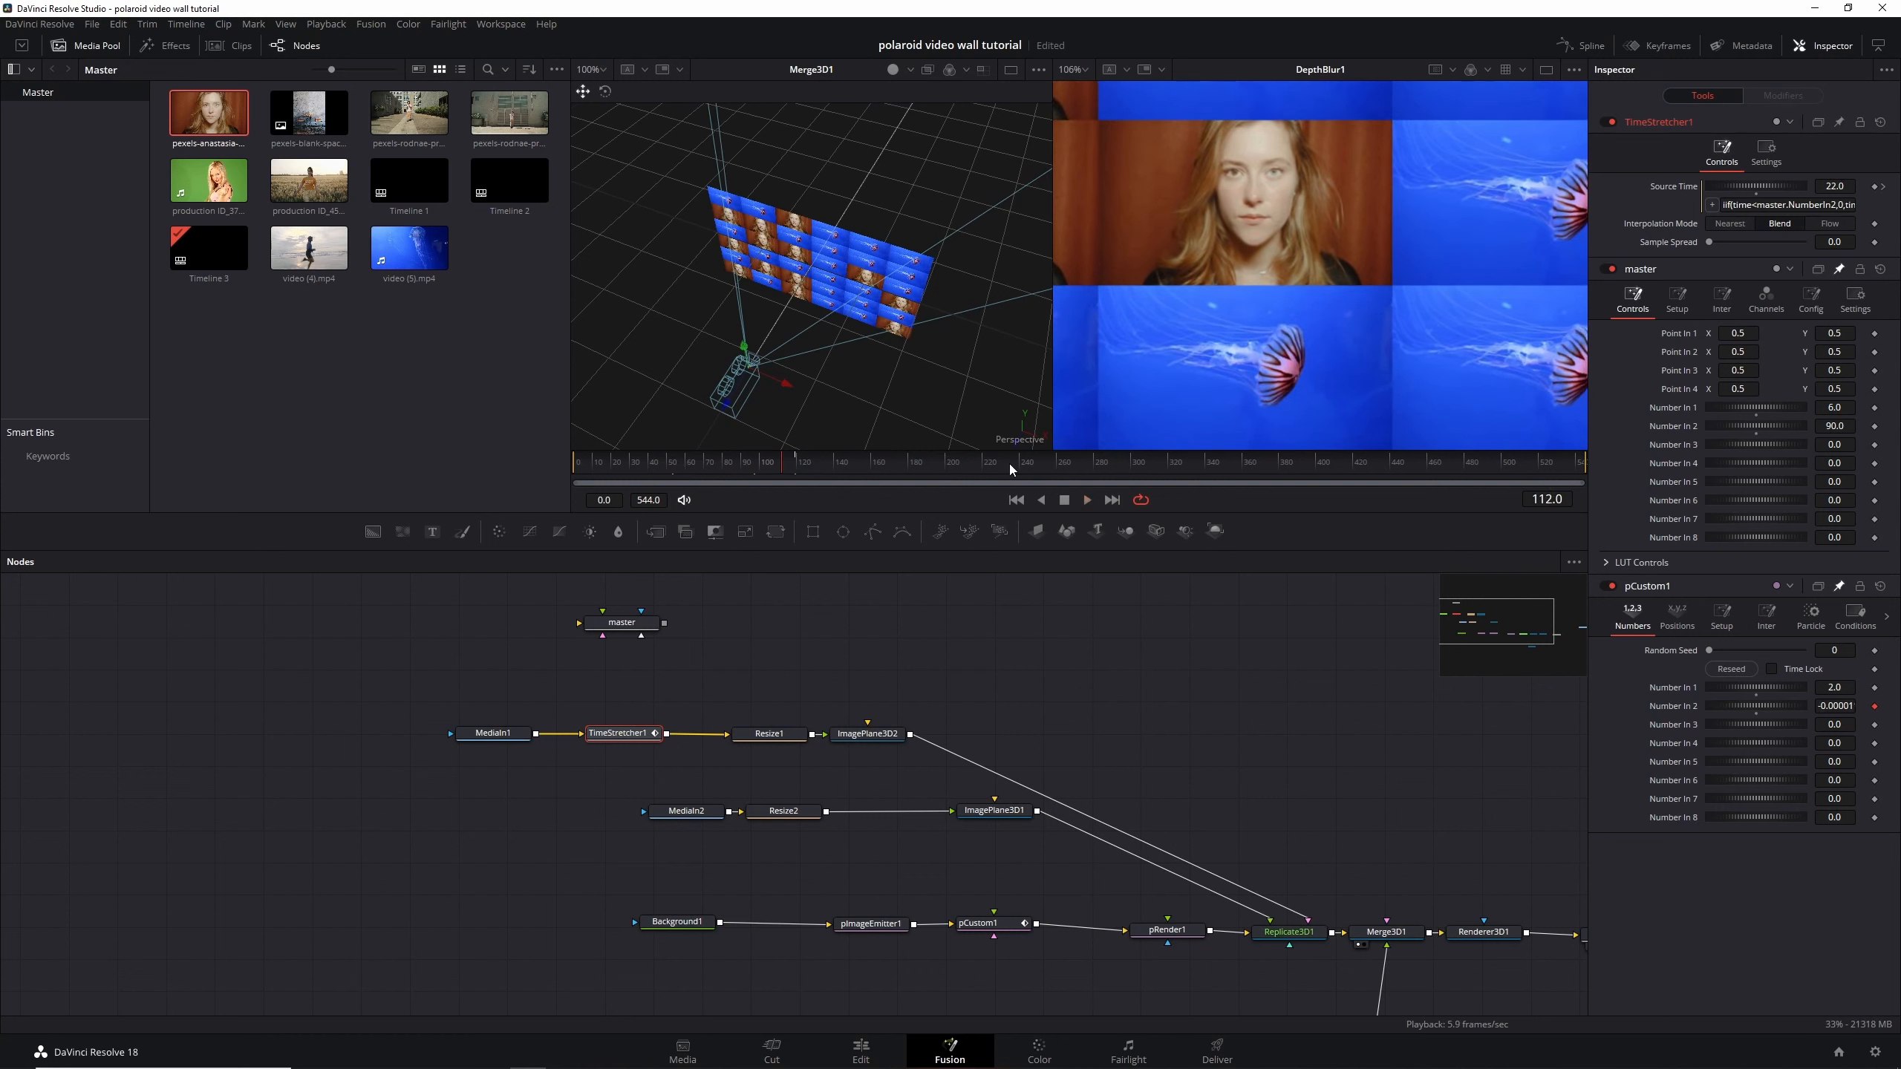
key(space)
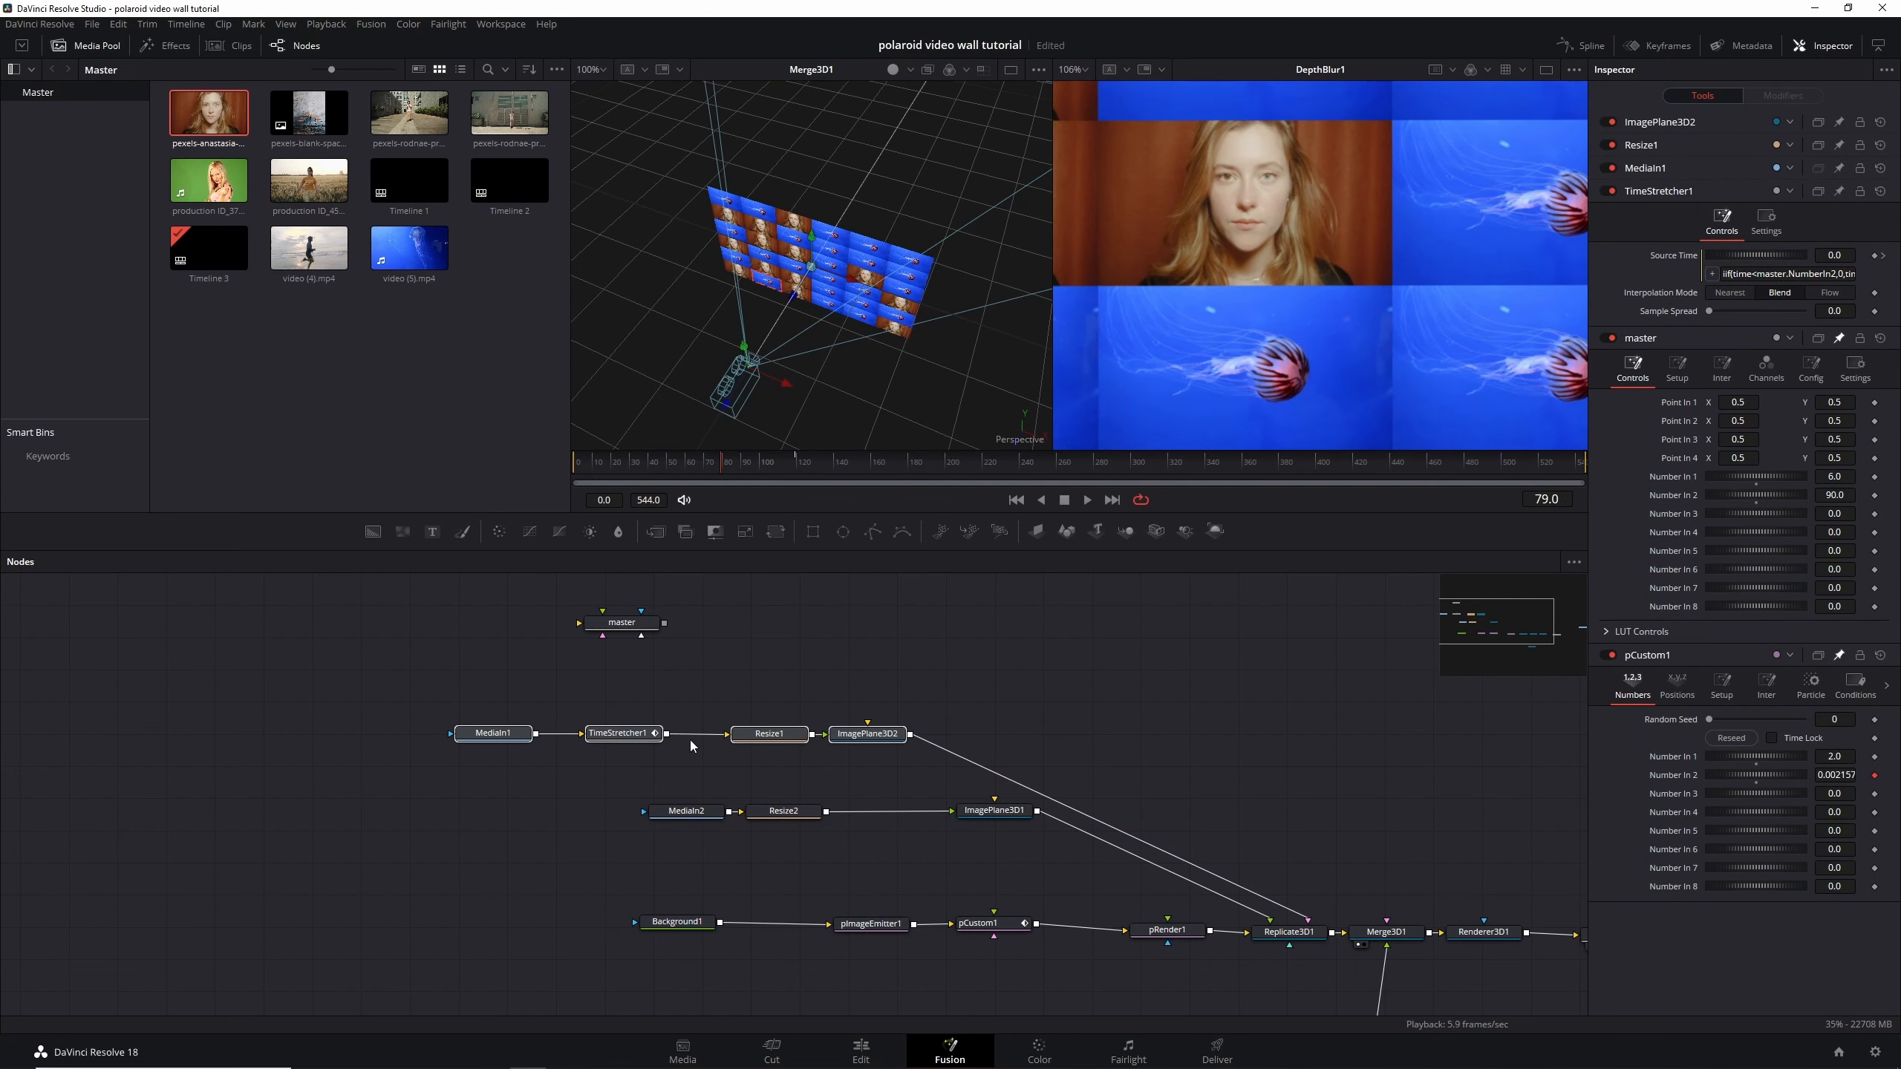
Move the MediaIn1 to ImagePlane3D2 chain higher above the MediaIn2 row, and place the master node clear of it
drag(1074, 705, 927, 702)
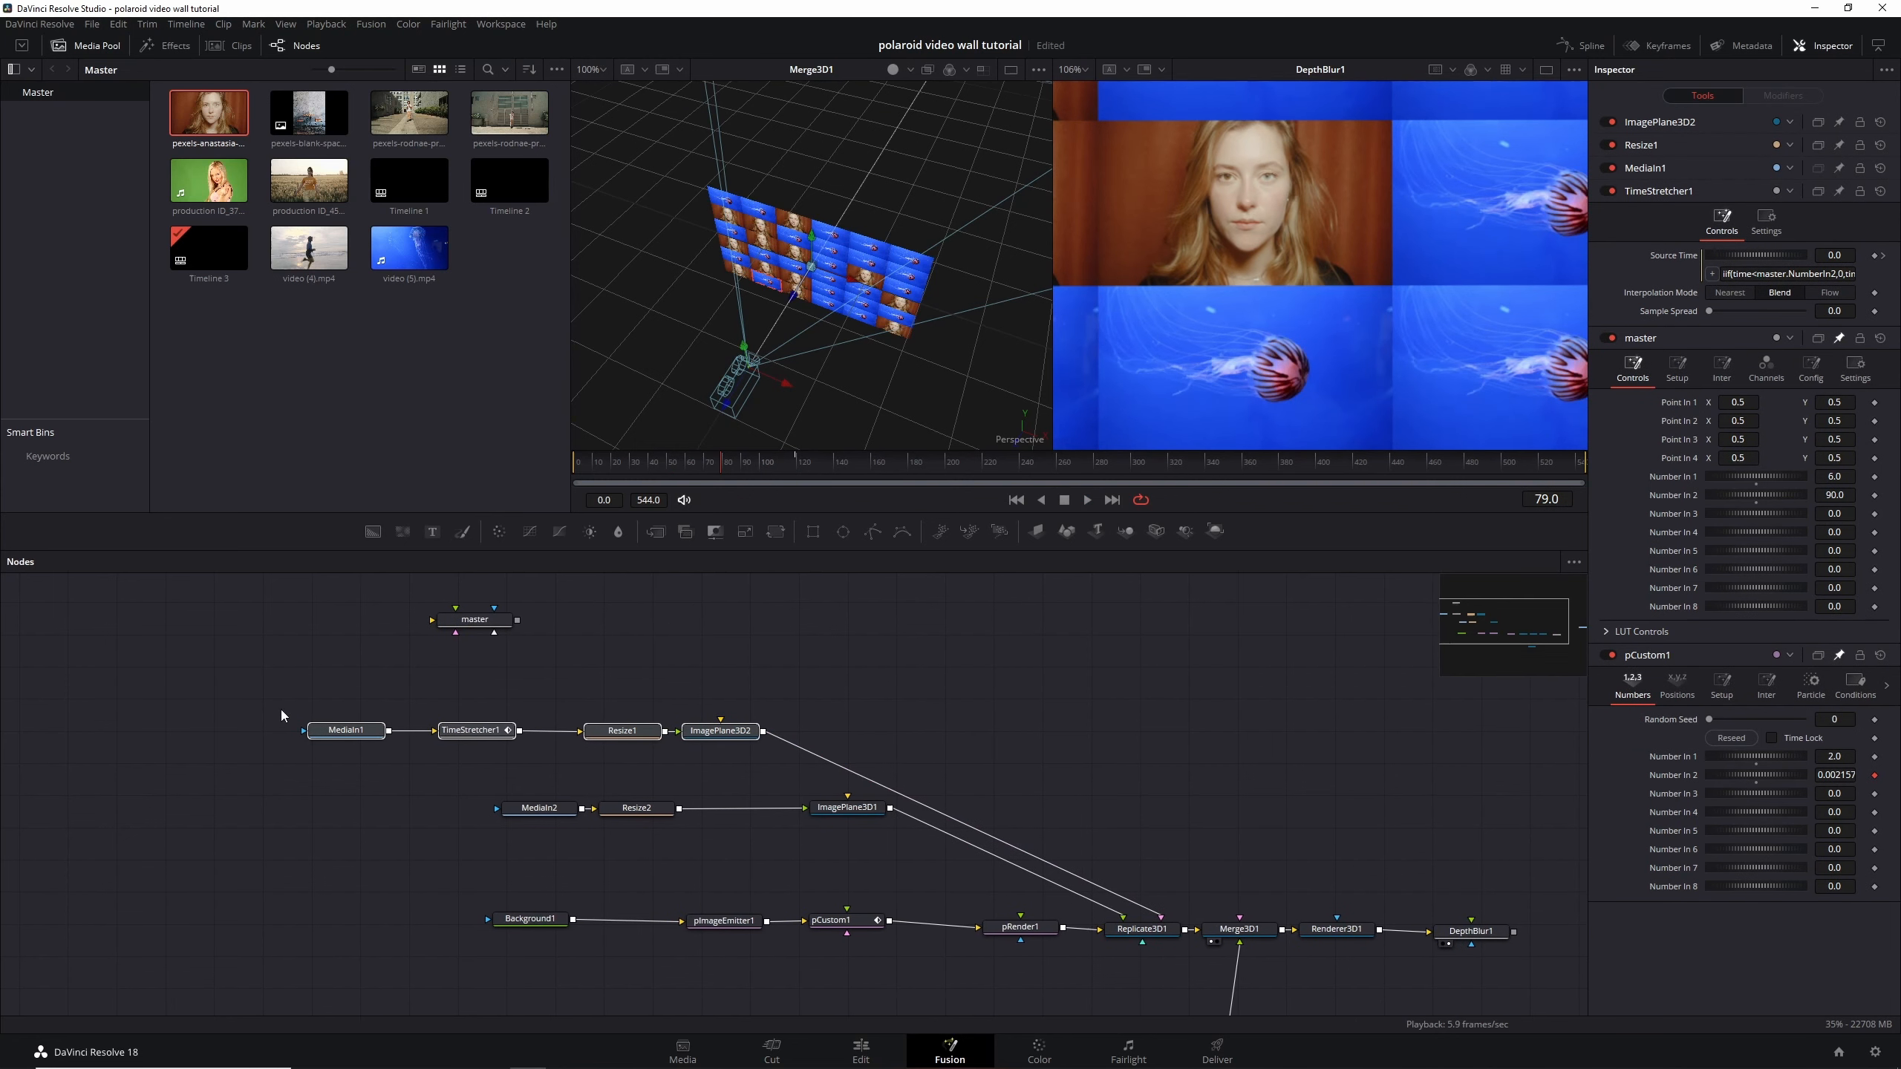
drag(280, 715, 1046, 639)
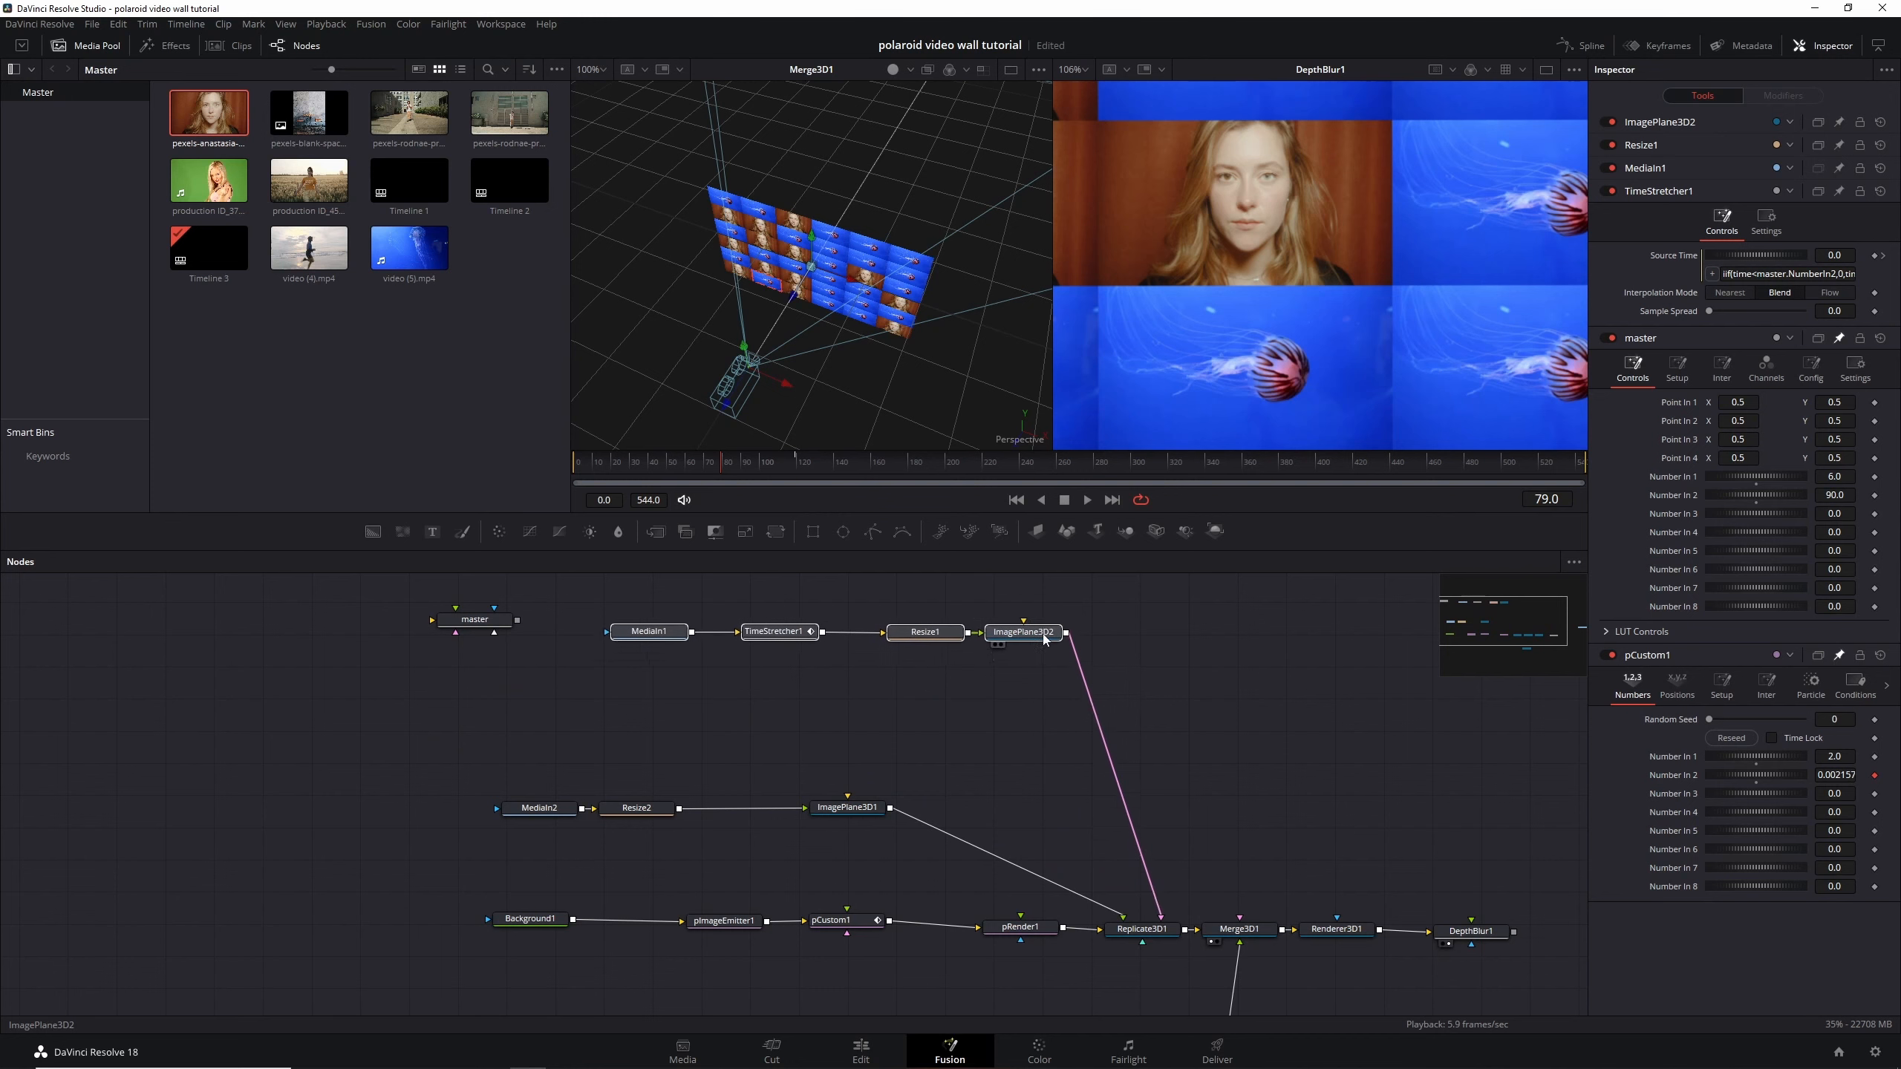
drag(449, 624, 241, 610)
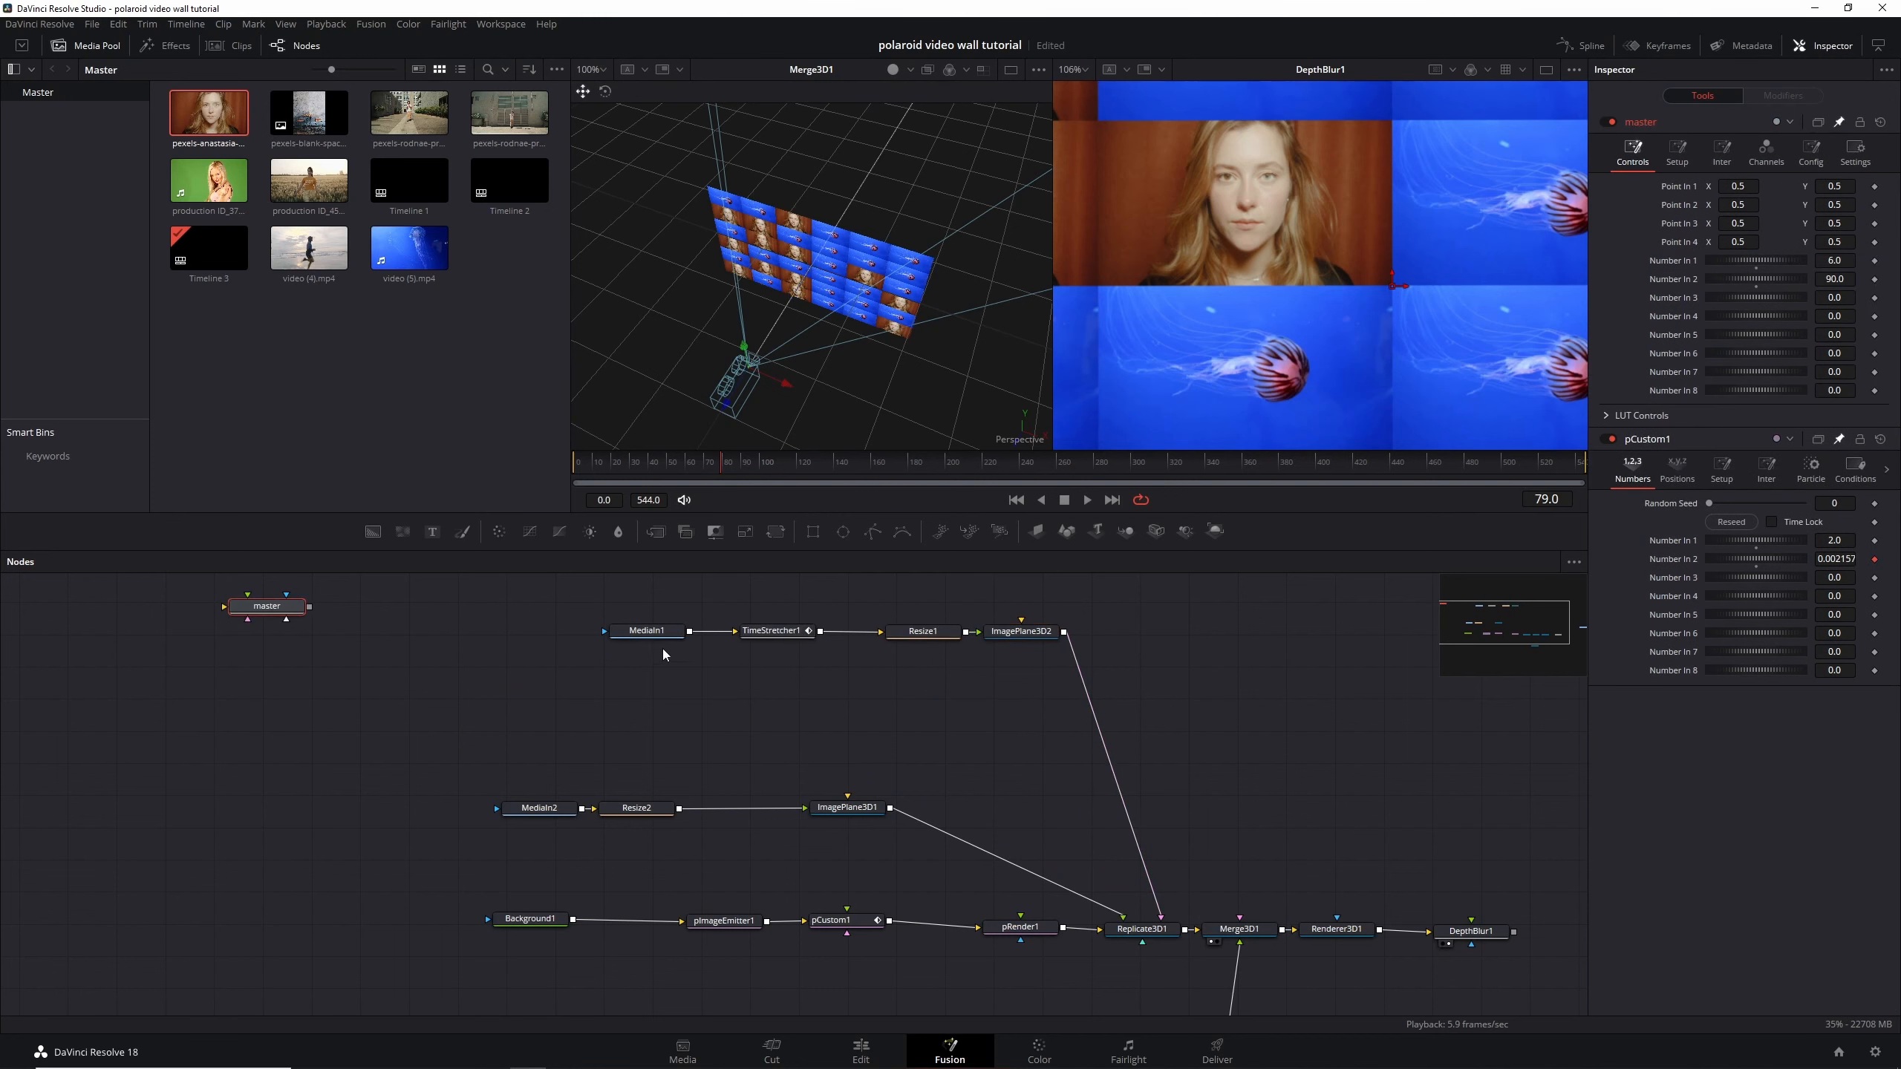
Group MediaIn1, TimeStretcher1 and Resize1 closely, leave a wide gap before ImagePlane3D2, and display Resize1 in the first viewer
drag(652, 631, 490, 632)
drag(797, 634, 645, 644)
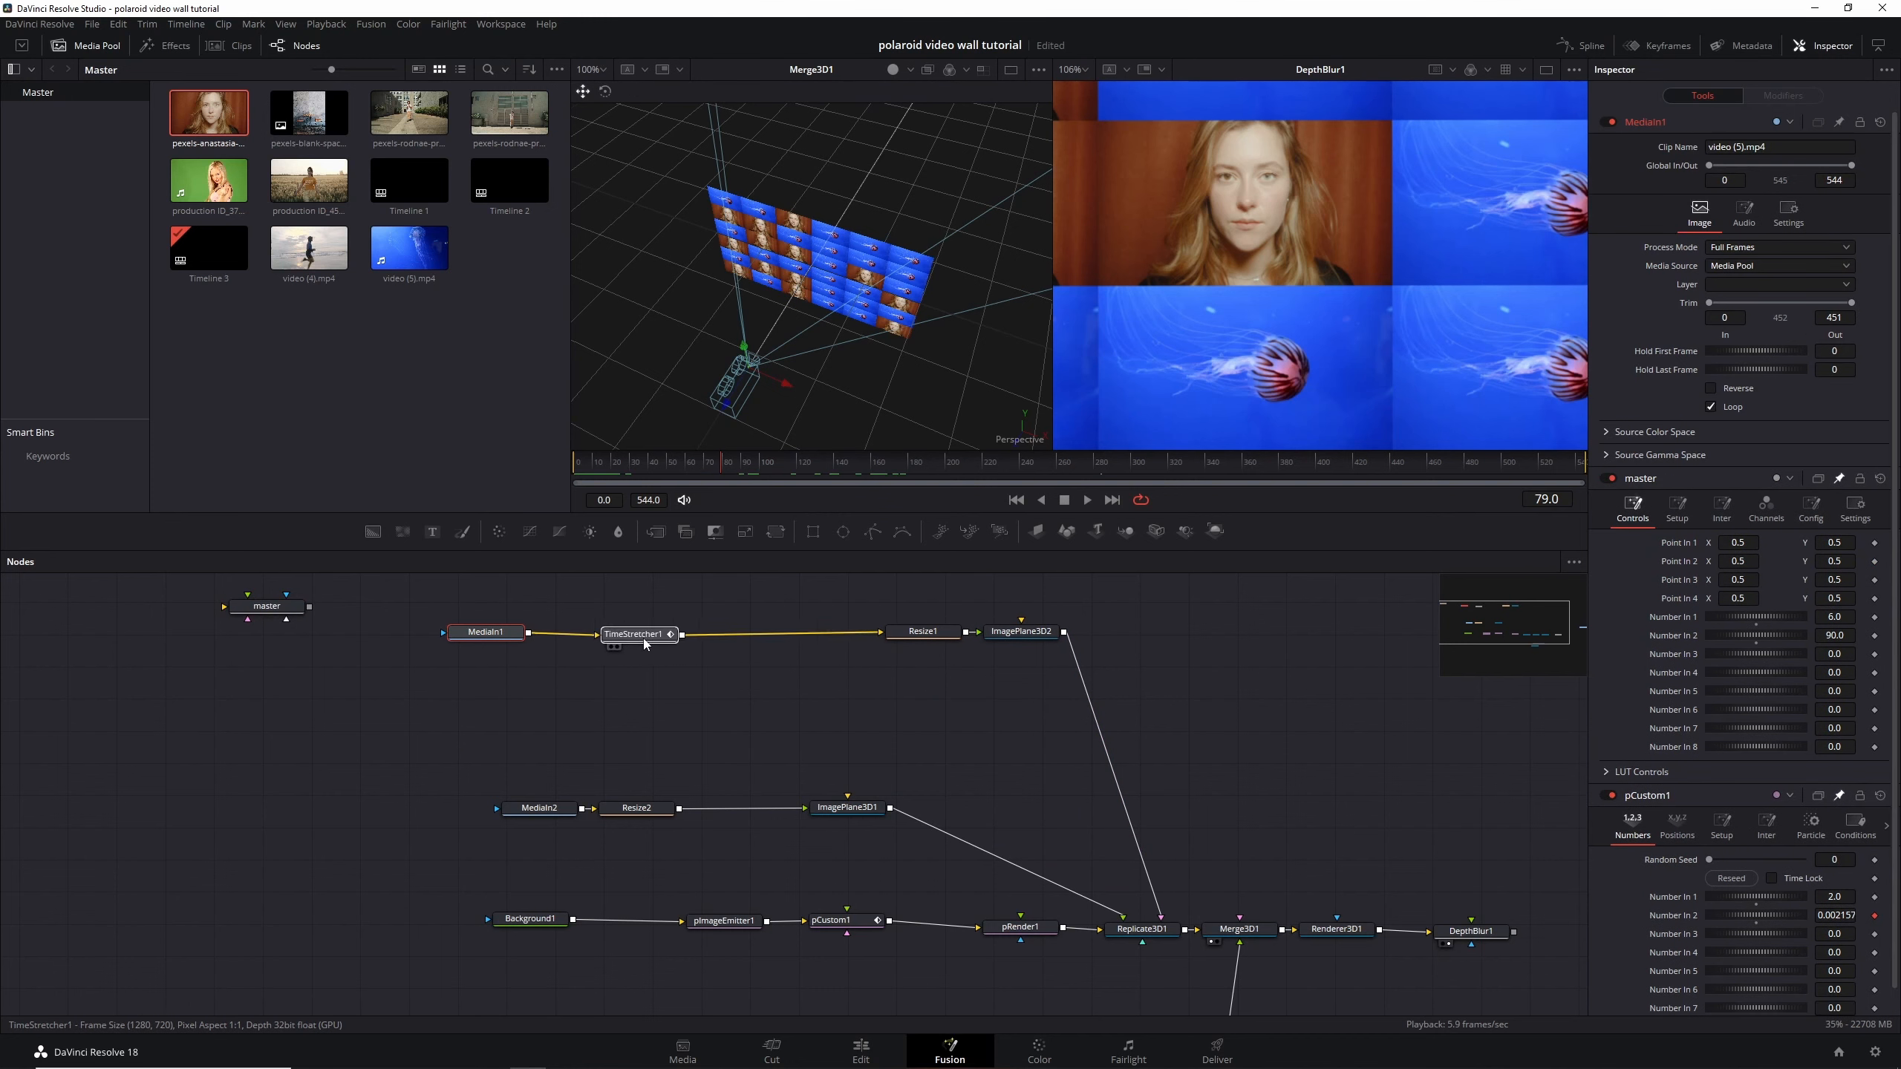
drag(923, 632, 822, 631)
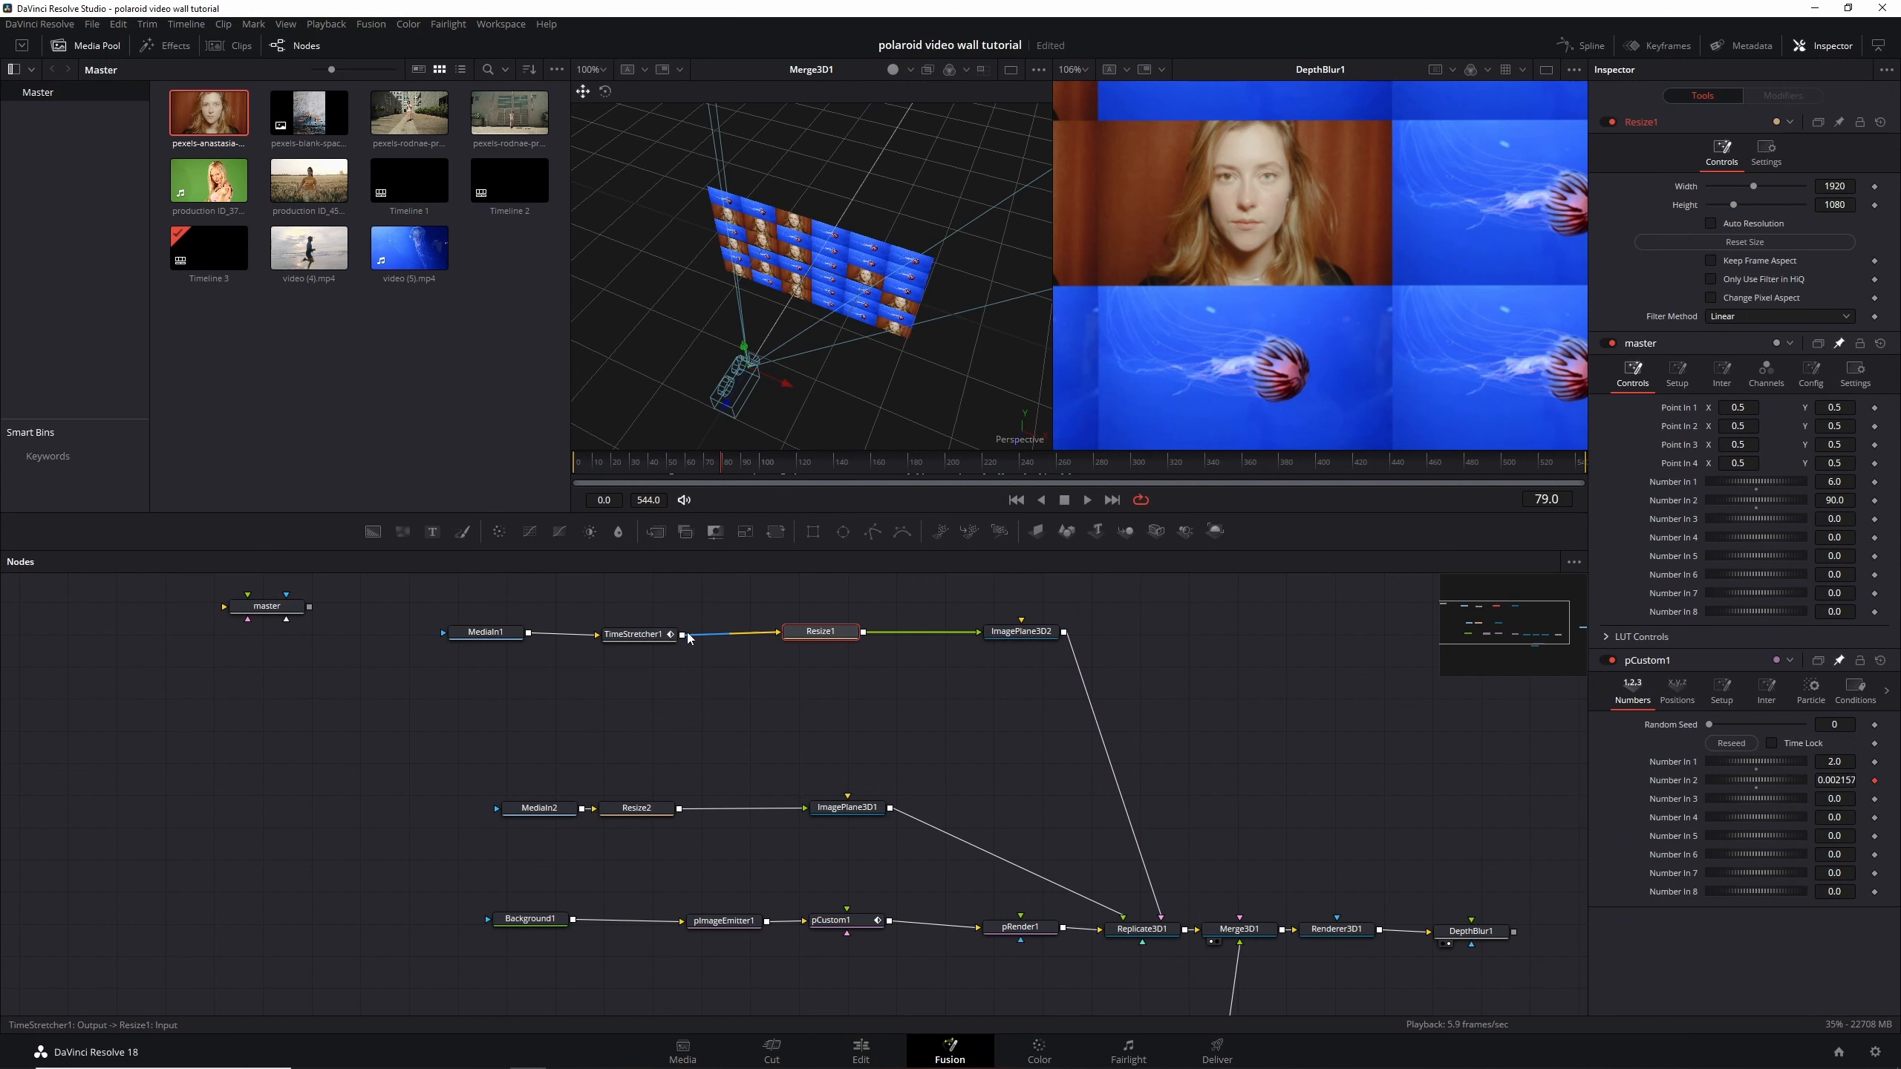
drag(637, 634, 606, 633)
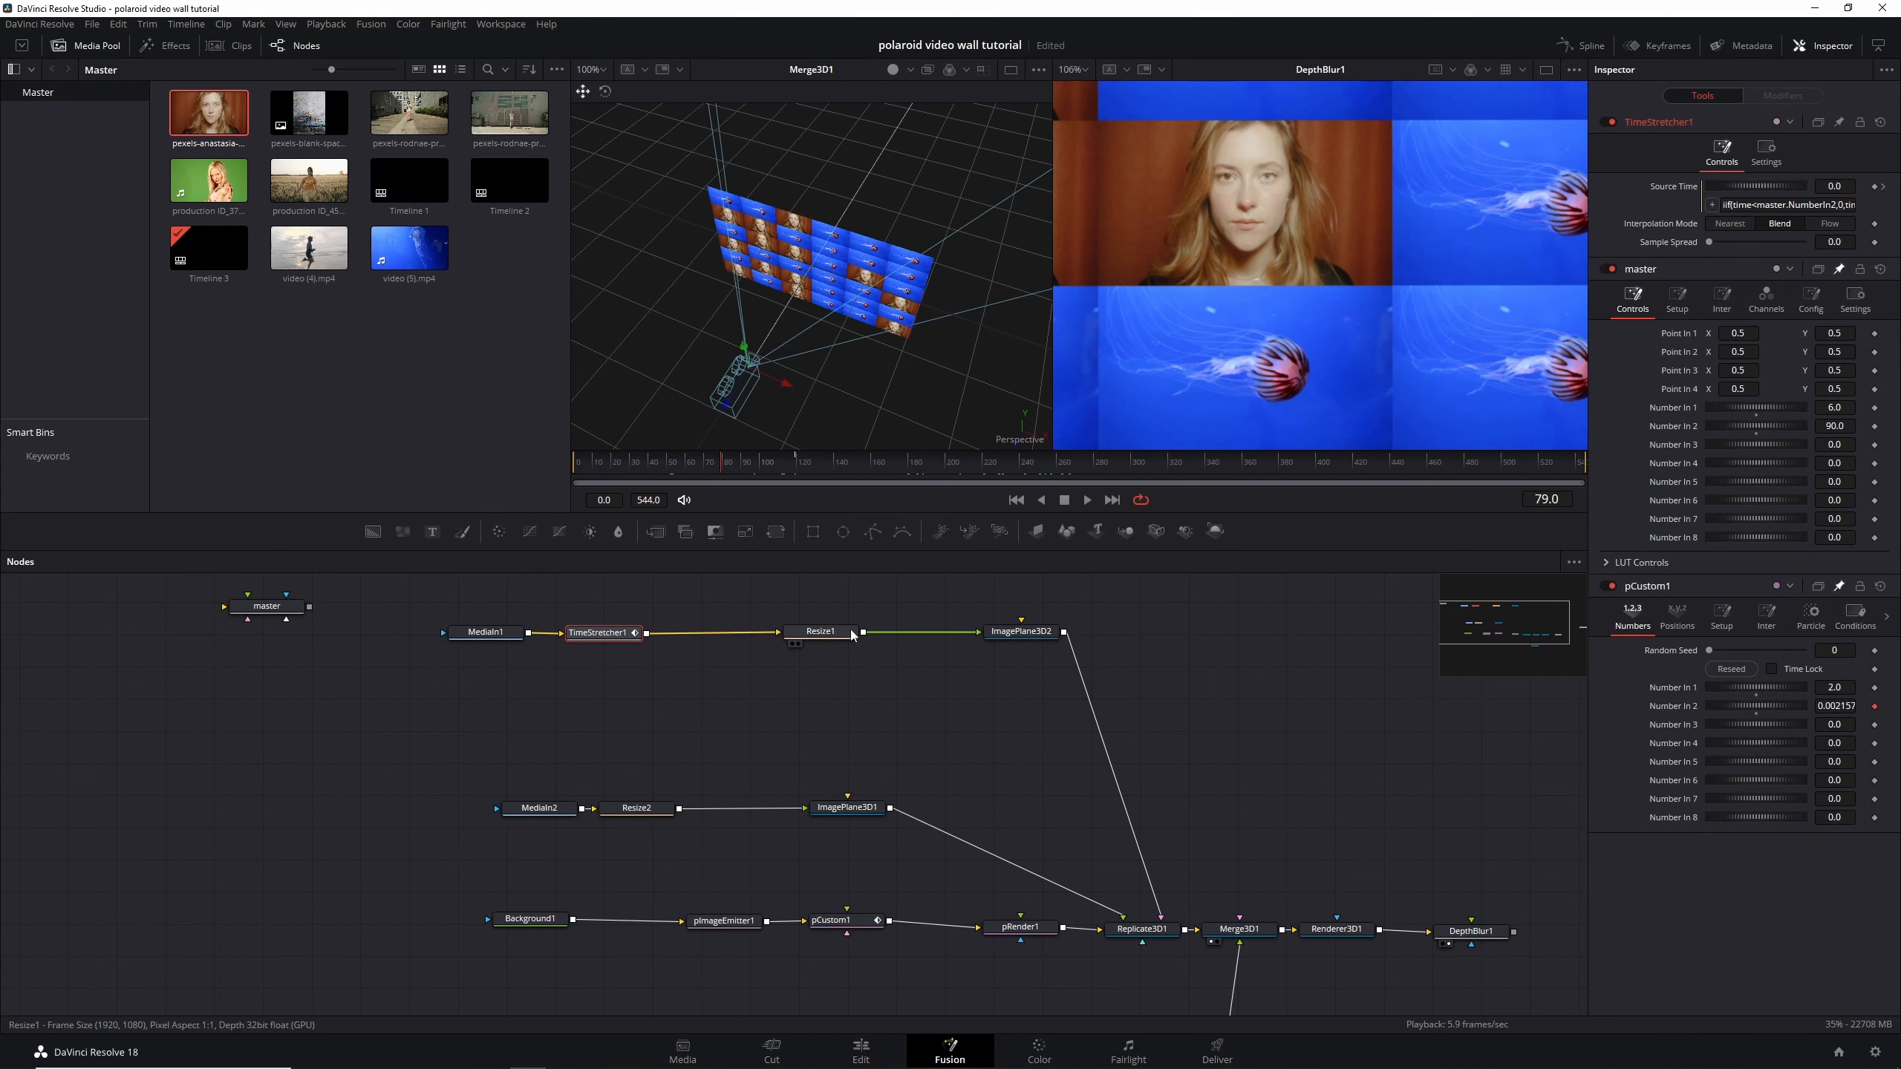
drag(853, 635, 758, 636)
key(1)
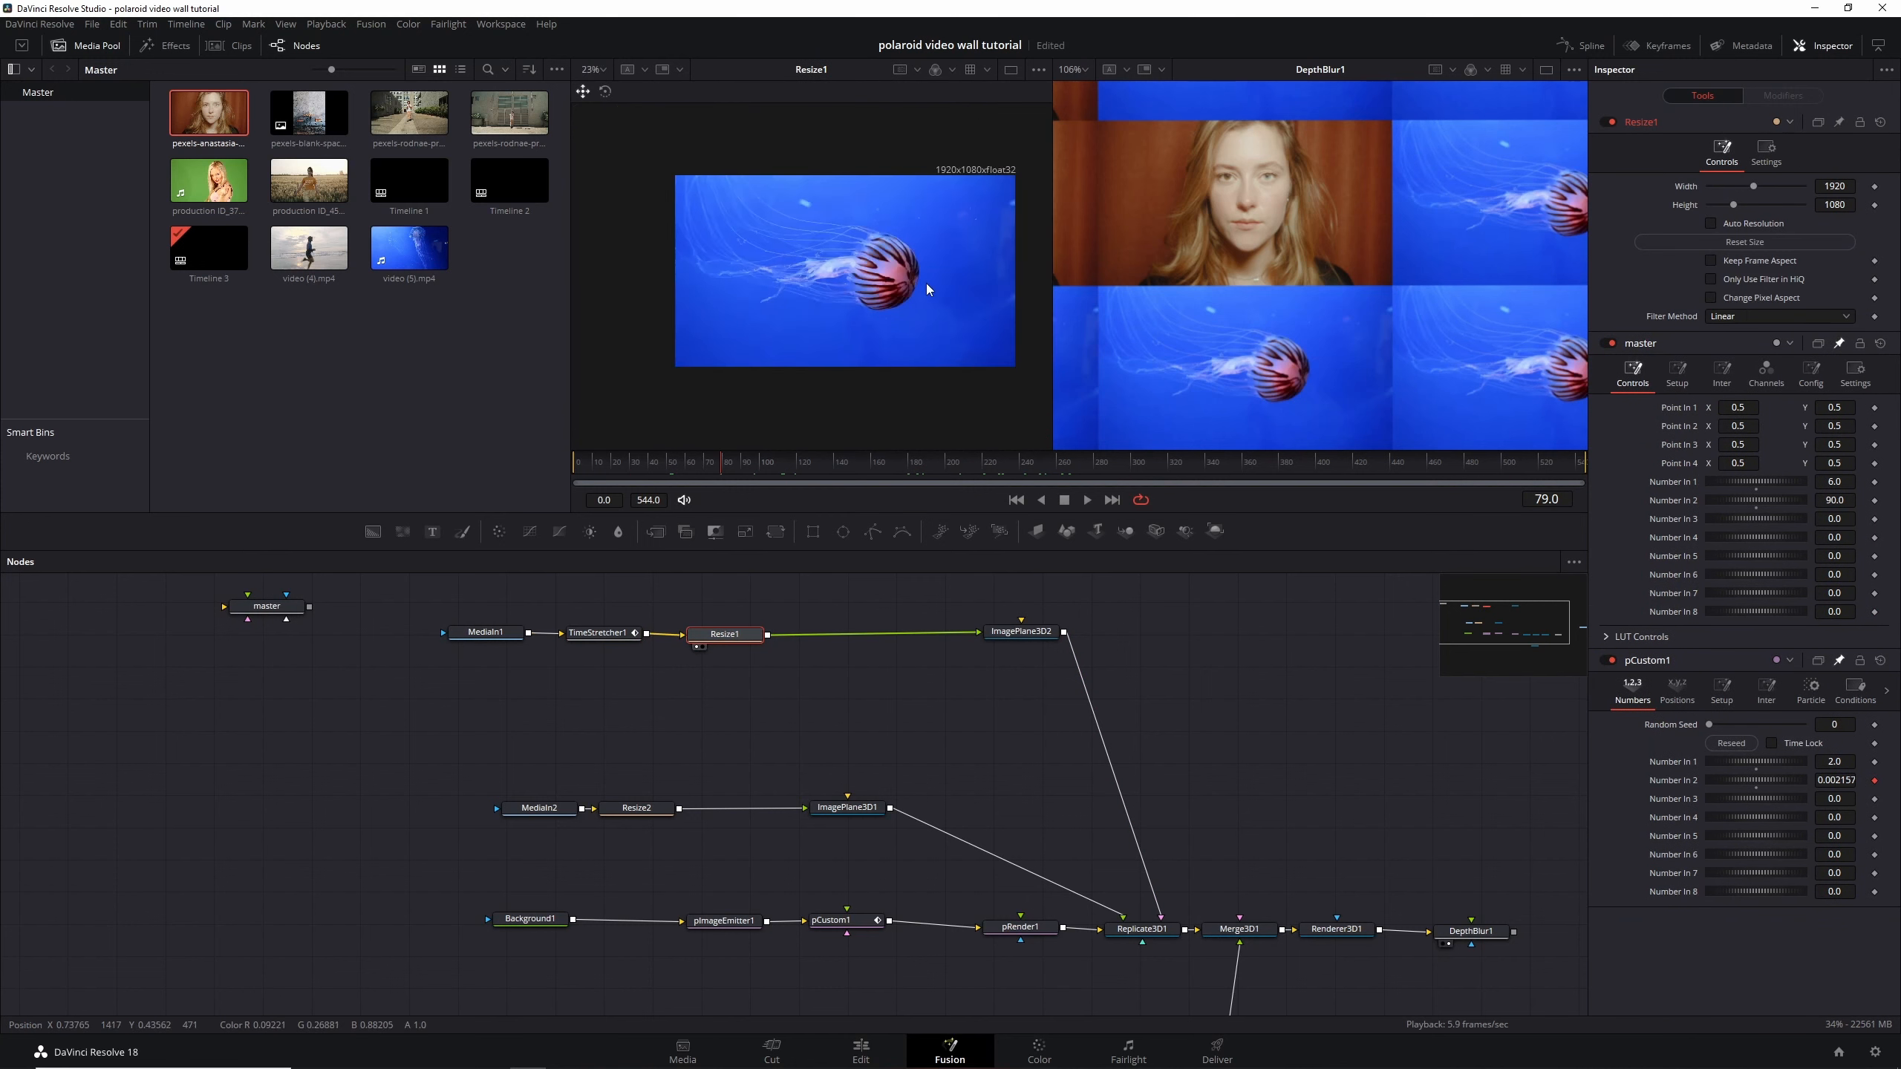
drag(1036, 635, 1225, 637)
drag(464, 599, 638, 639)
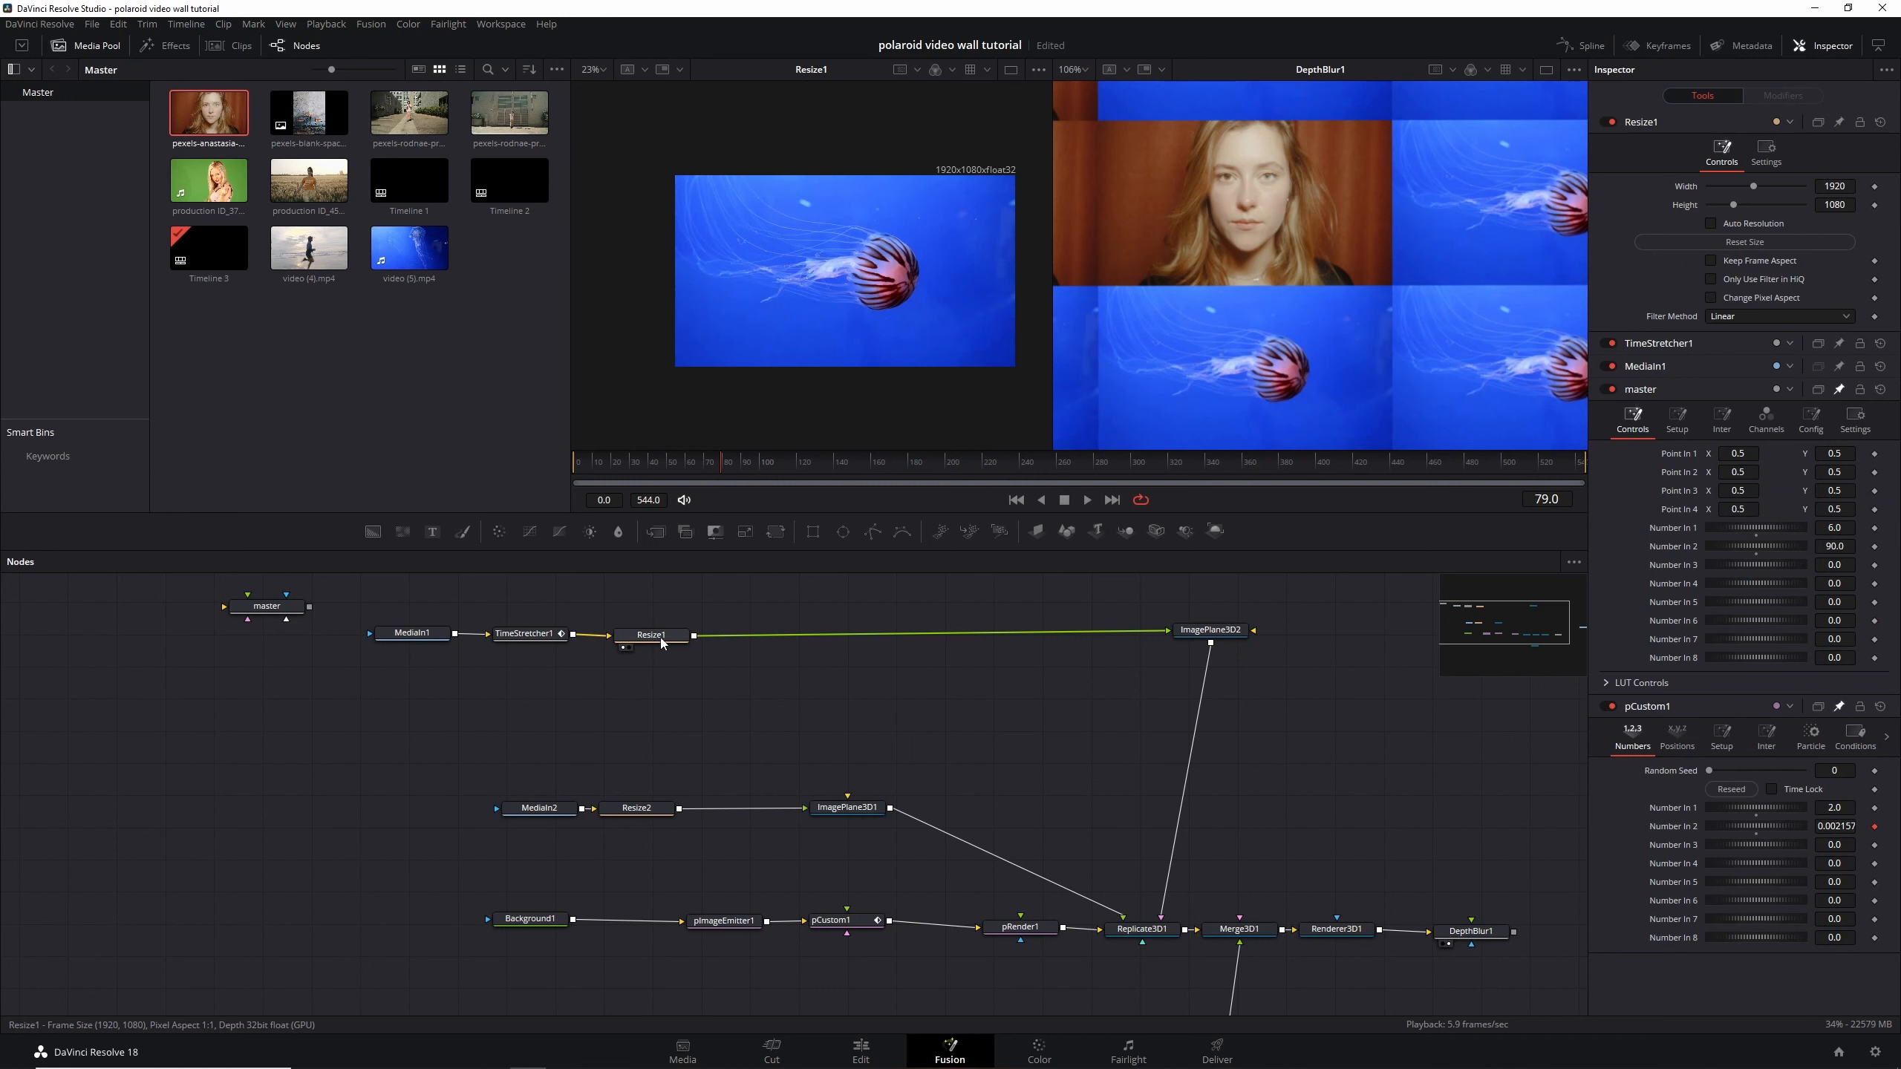
Insert a Crop node after Resize1 with X Size and Y Size both set to 1000
click(662, 641)
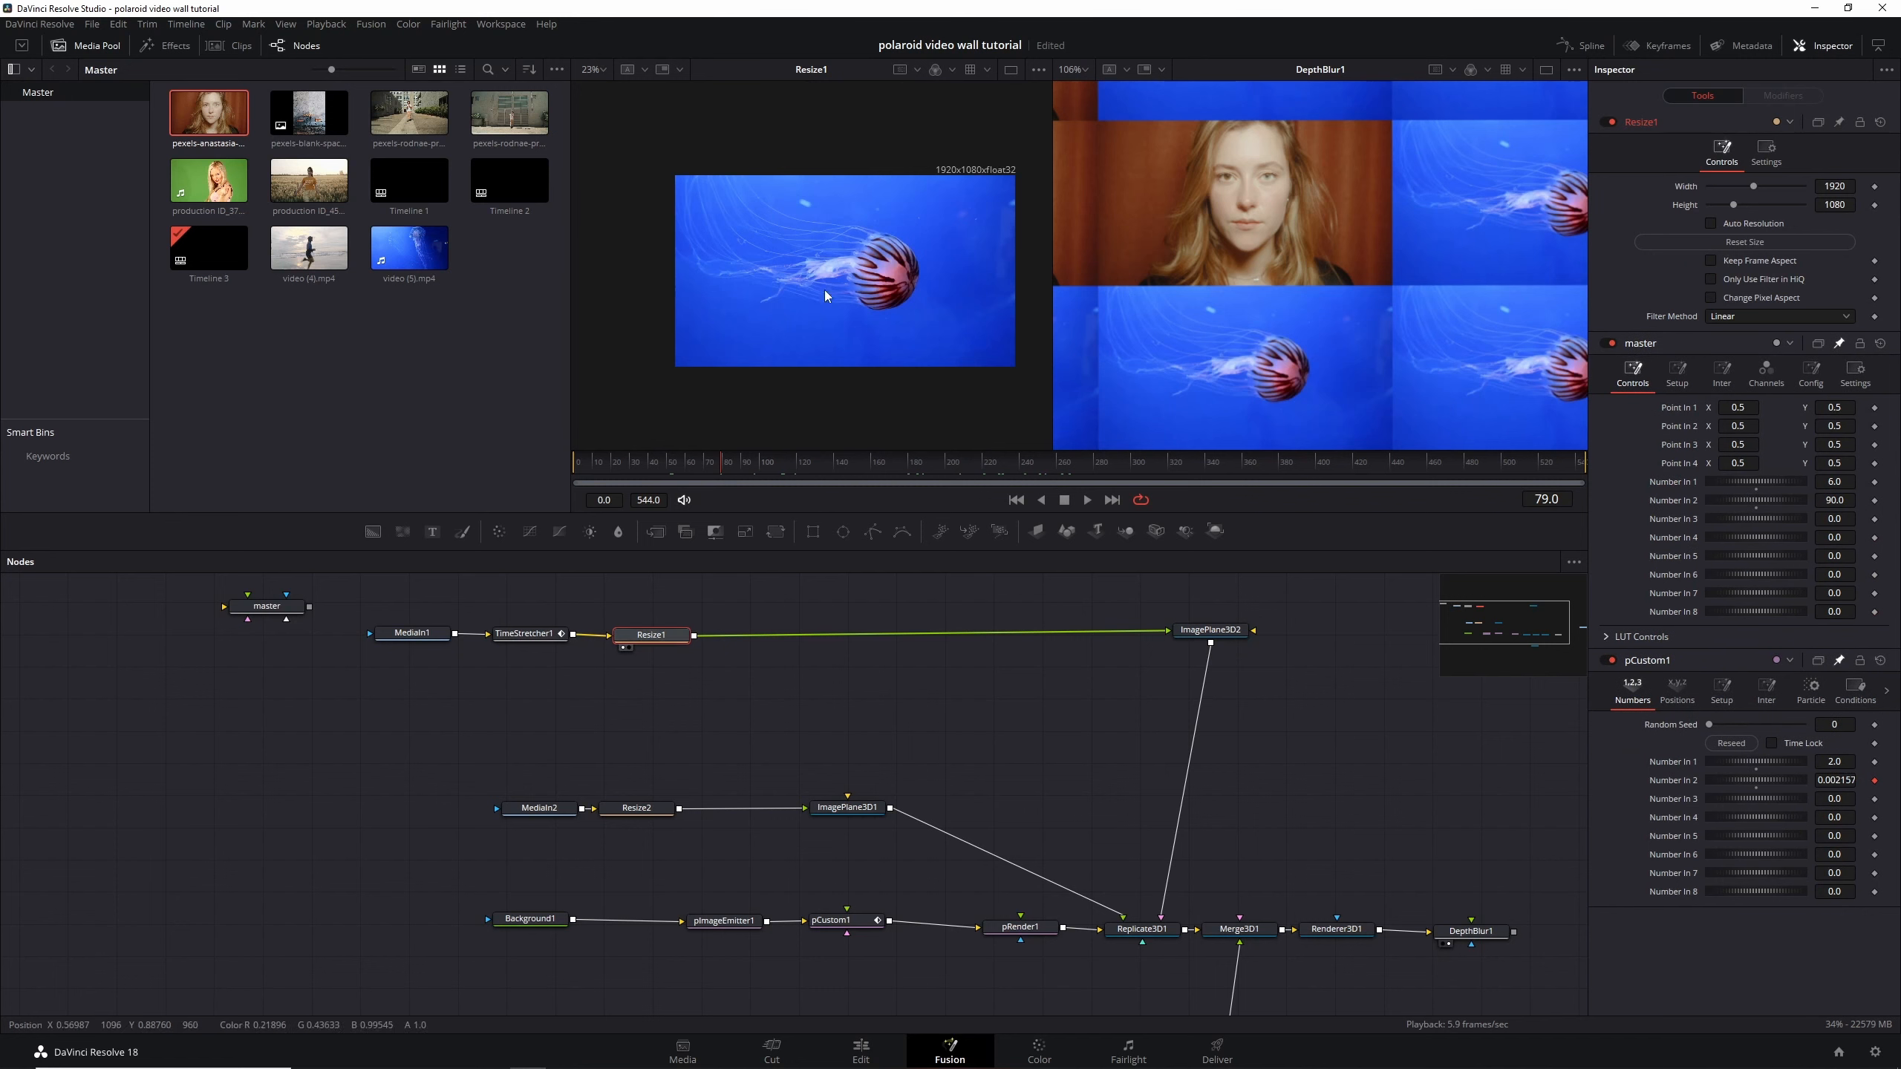
key(shift+space)
text(crop)
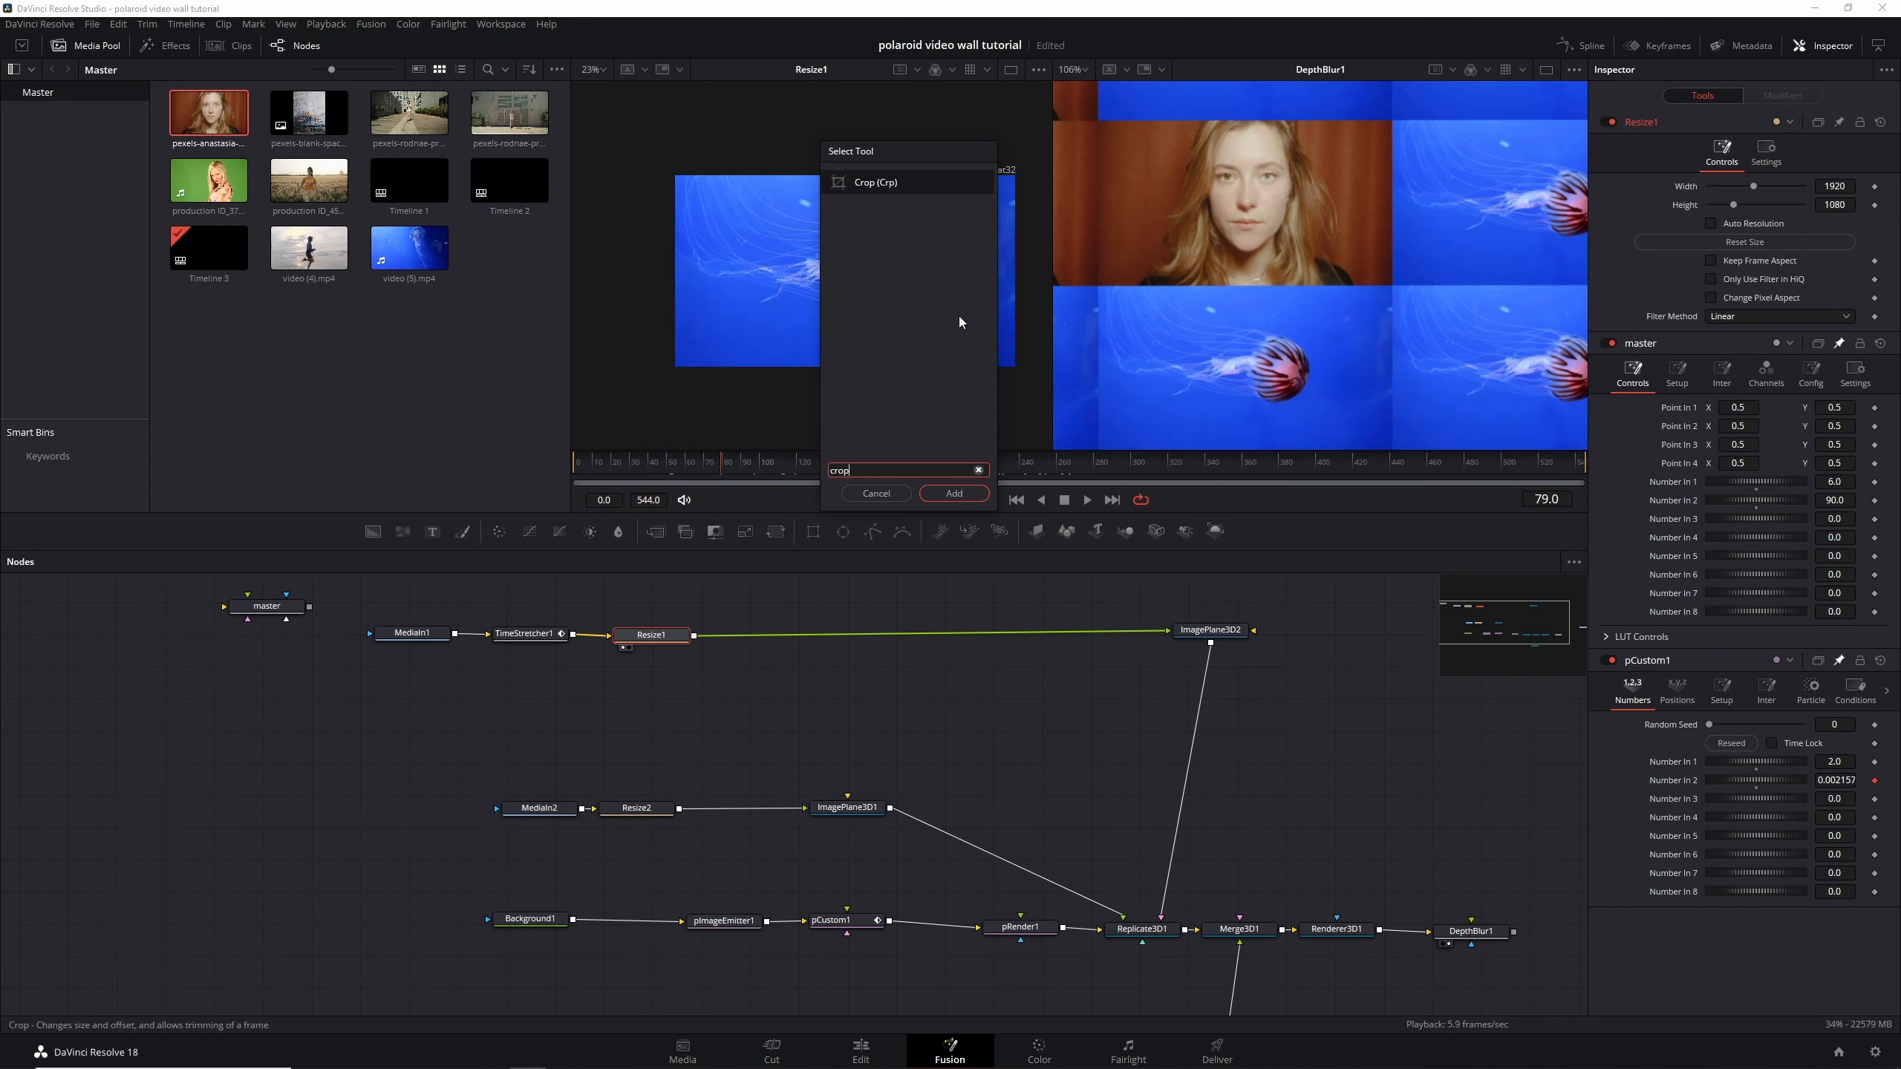
key(Return)
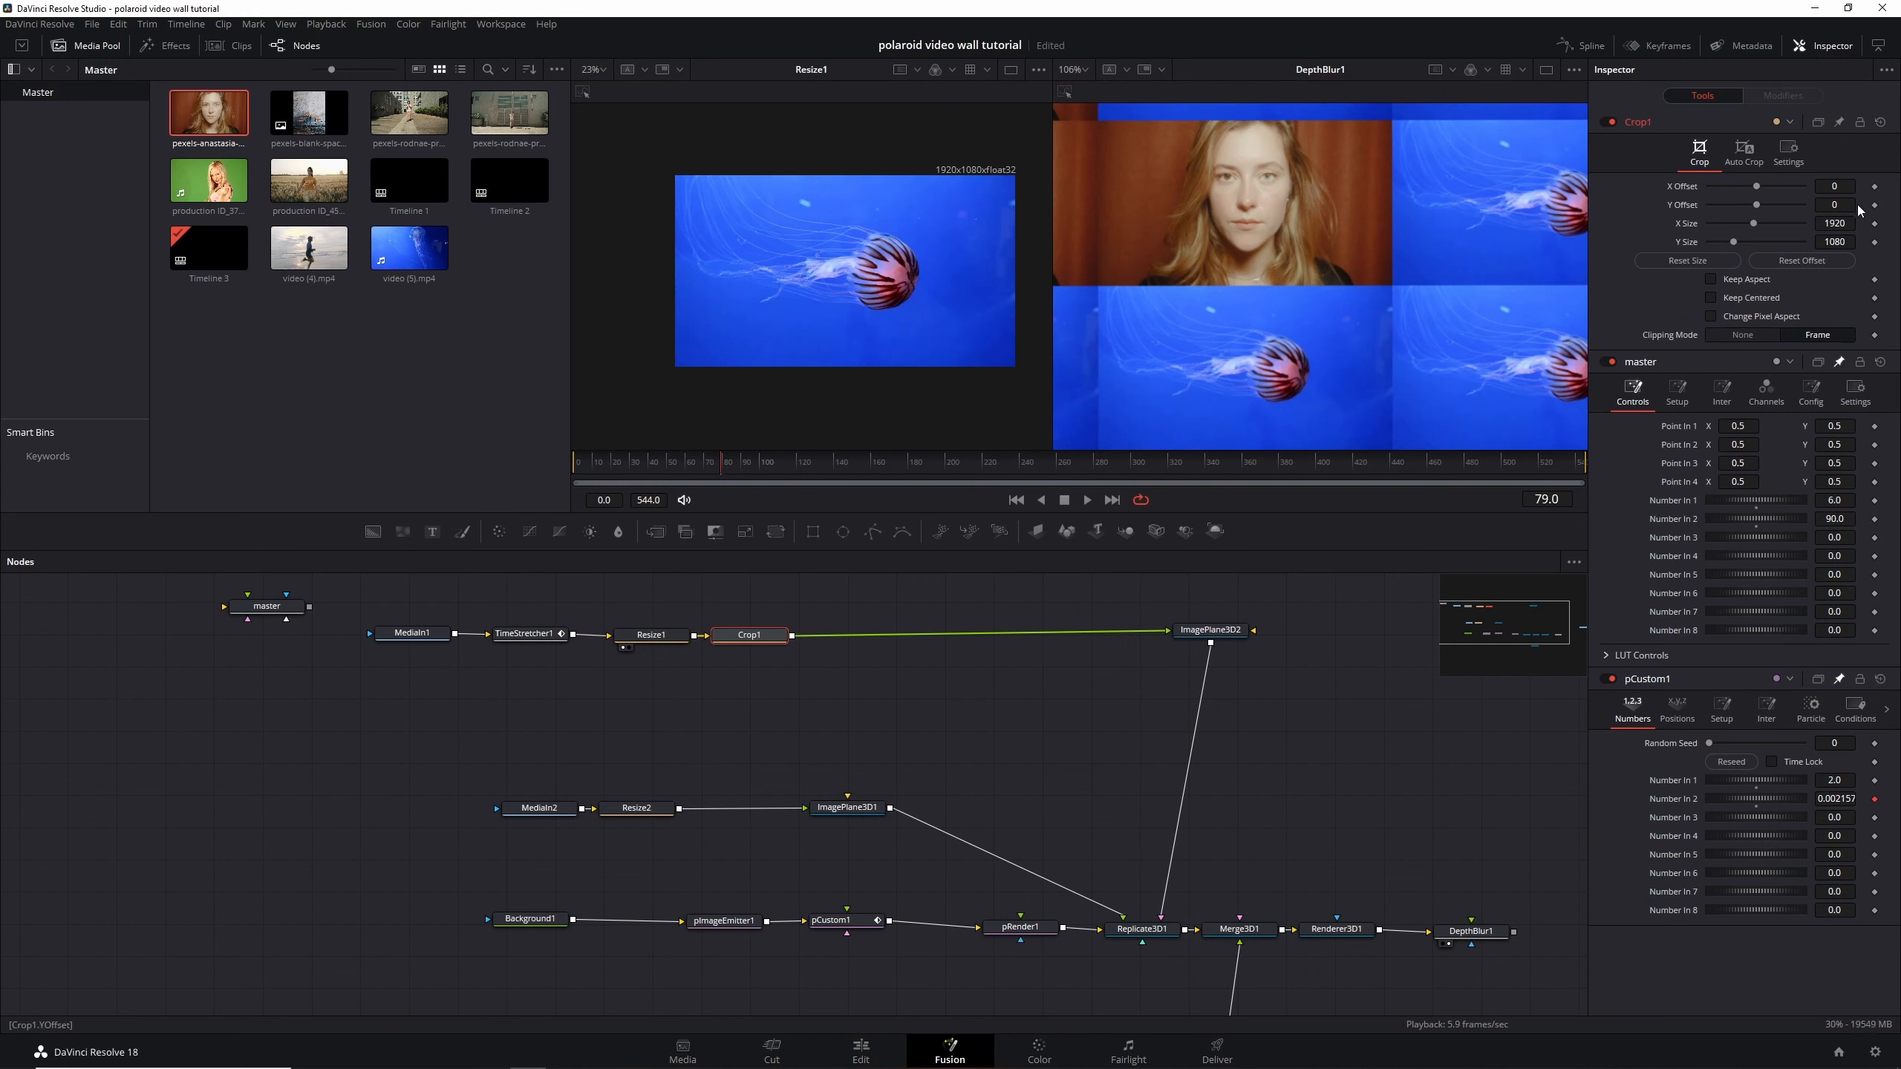
click(1845, 223)
text(1000)
click(1846, 242)
text(1)
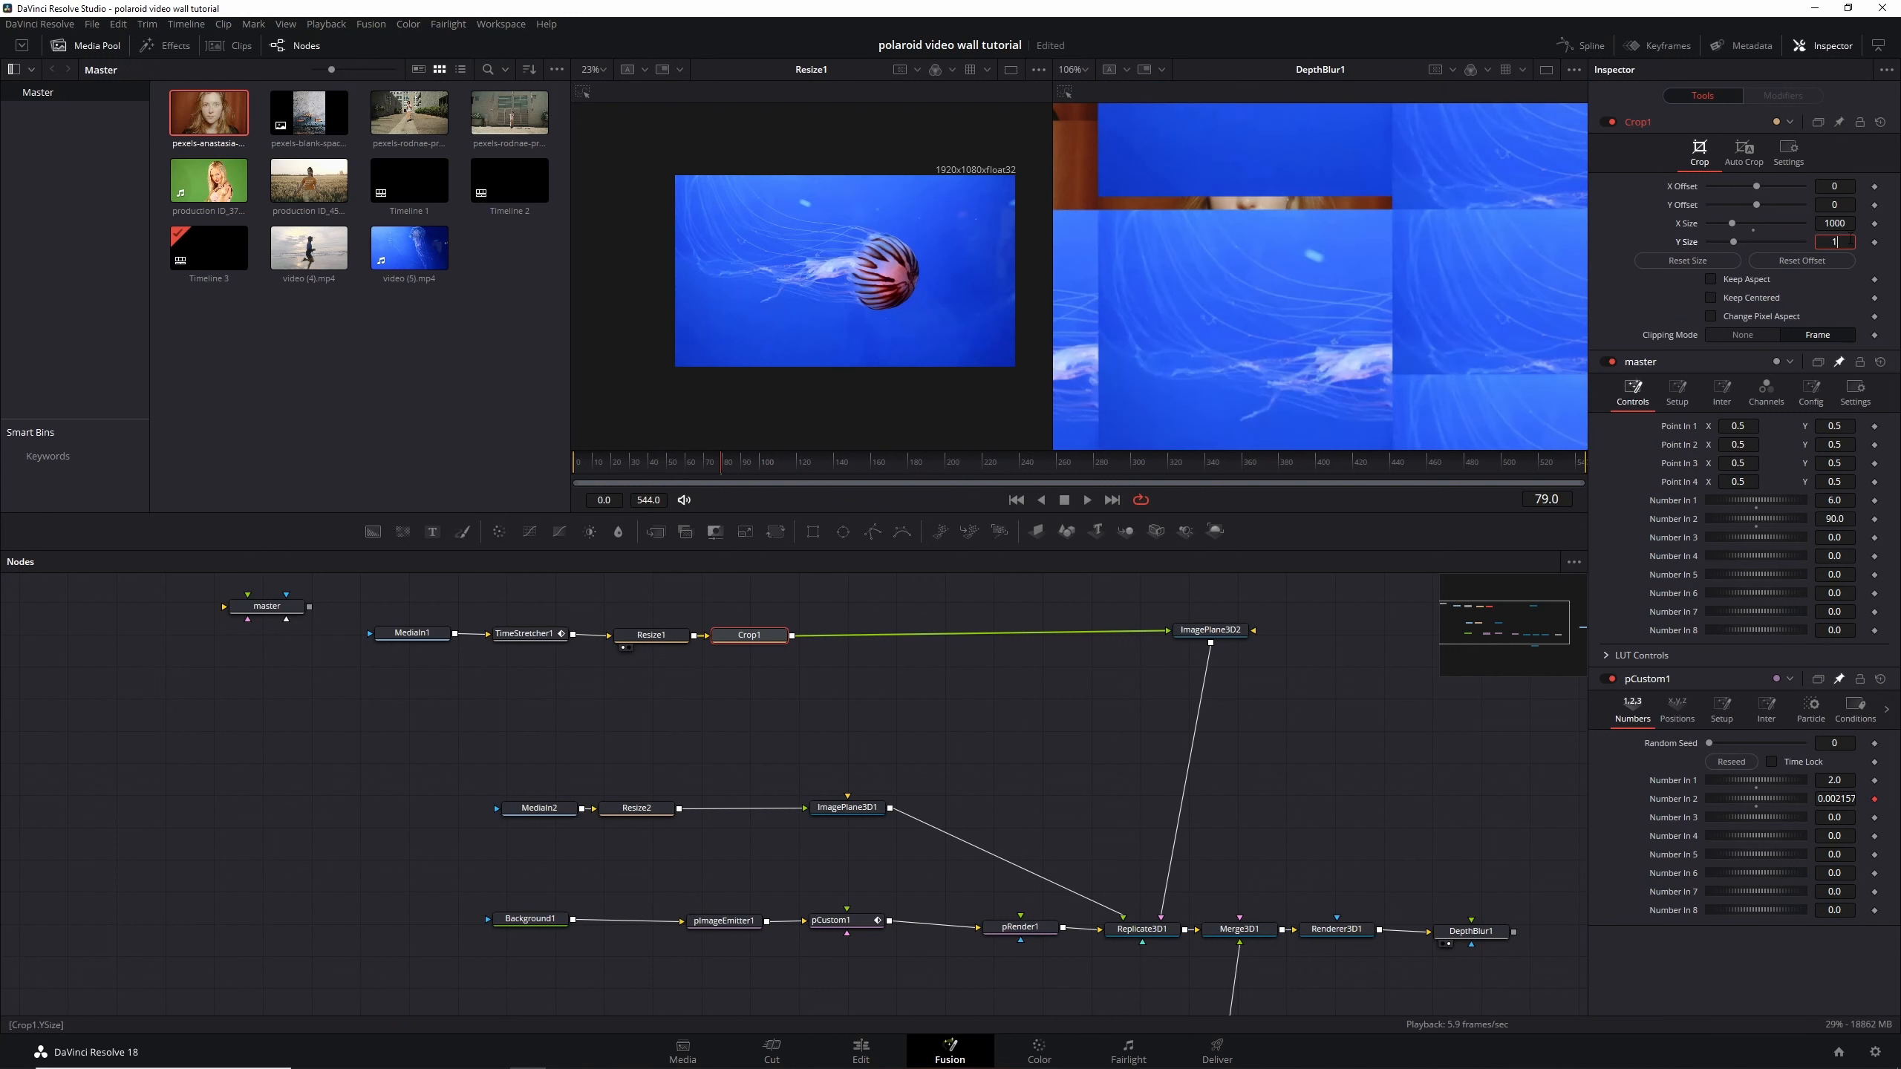
text(000)
key(Return)
Display Crop1 in the second viewer and set its X Offset to 620 to centre the jellyfish
key(2)
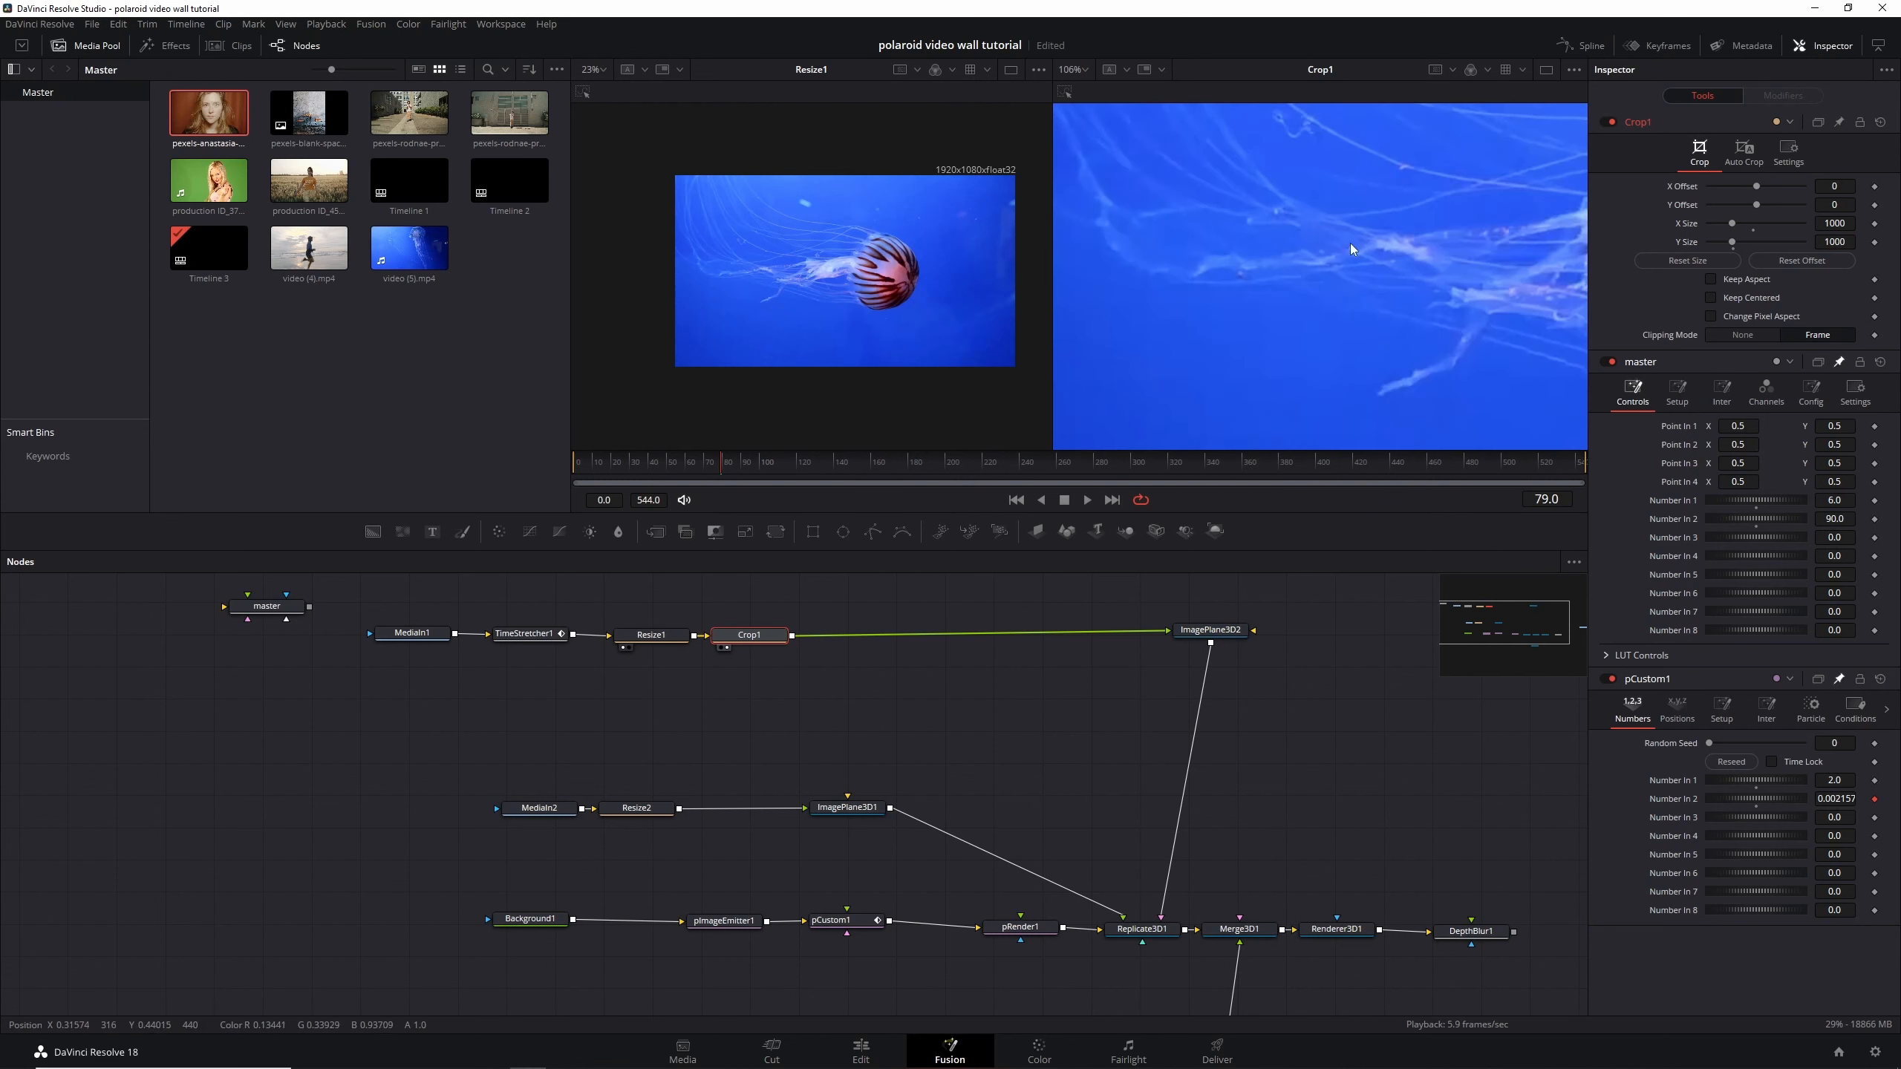
scroll(1277, 291, down, 4)
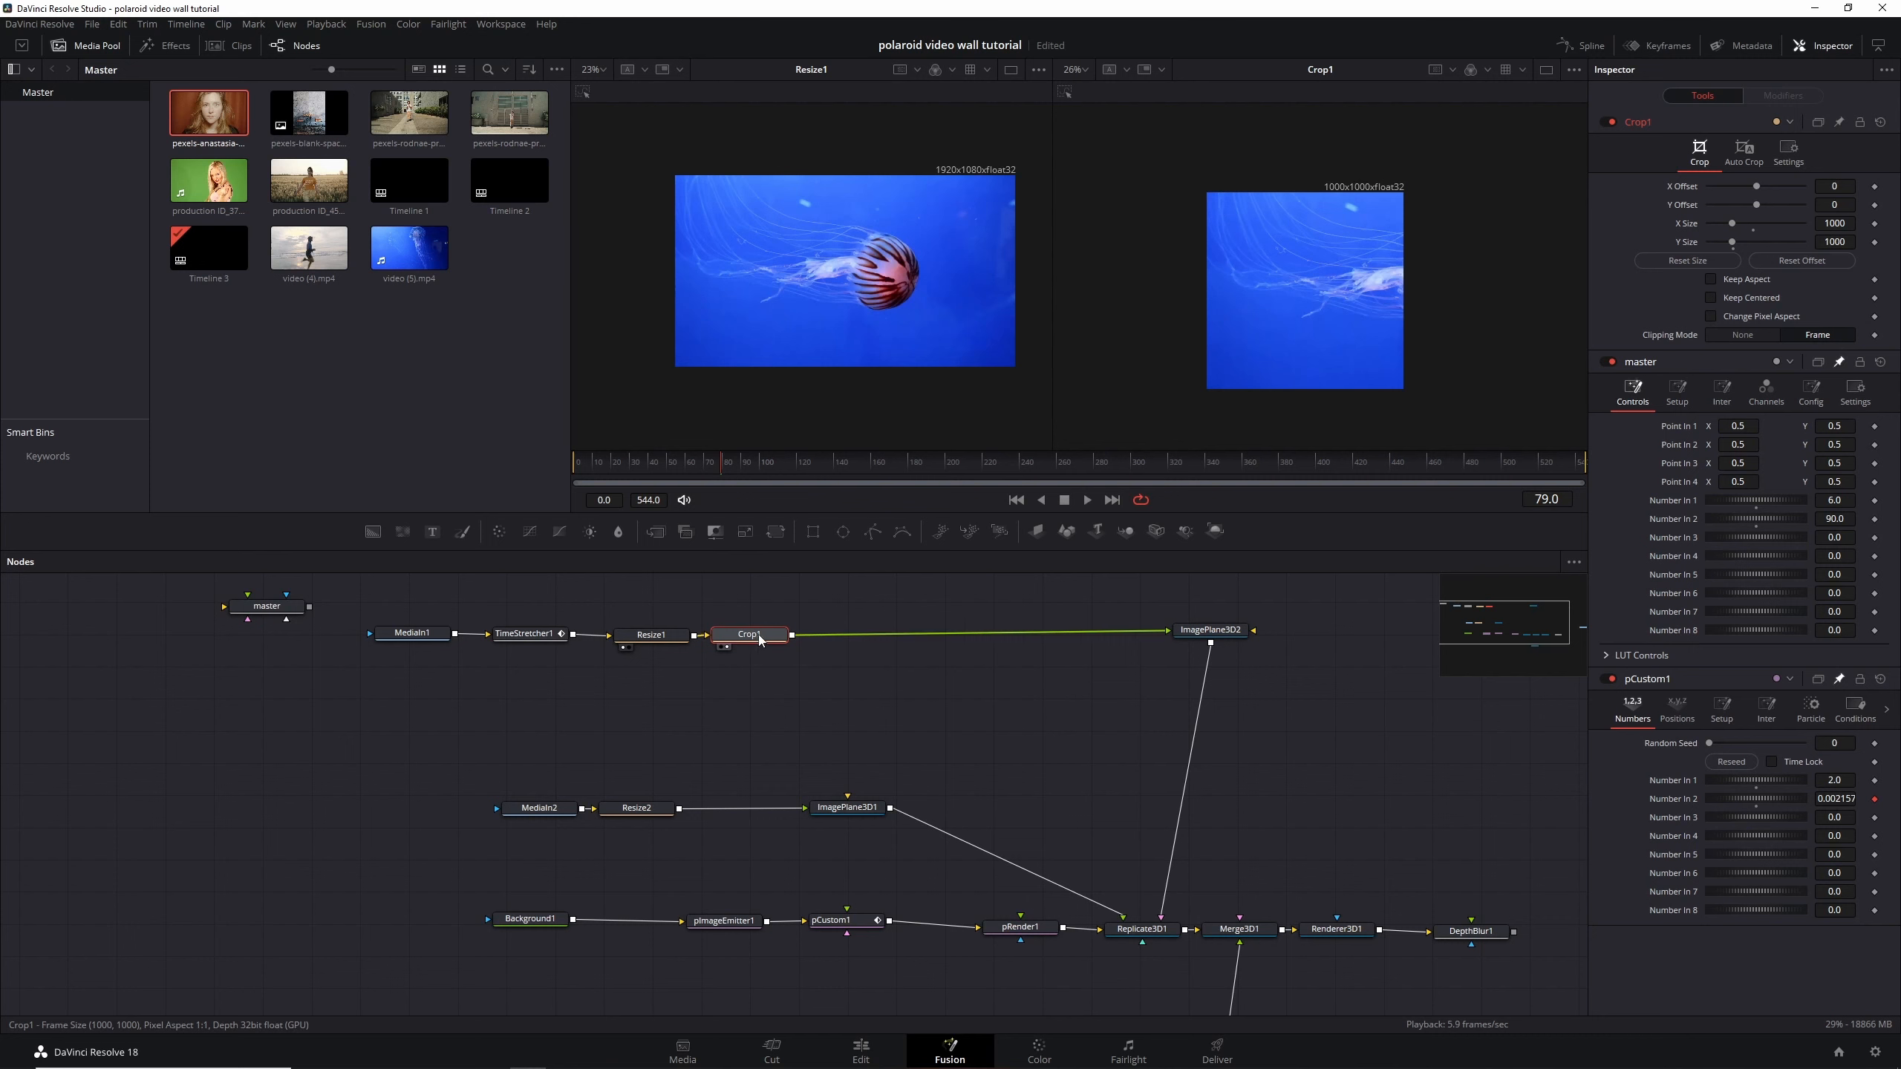
drag(1758, 189, 1788, 187)
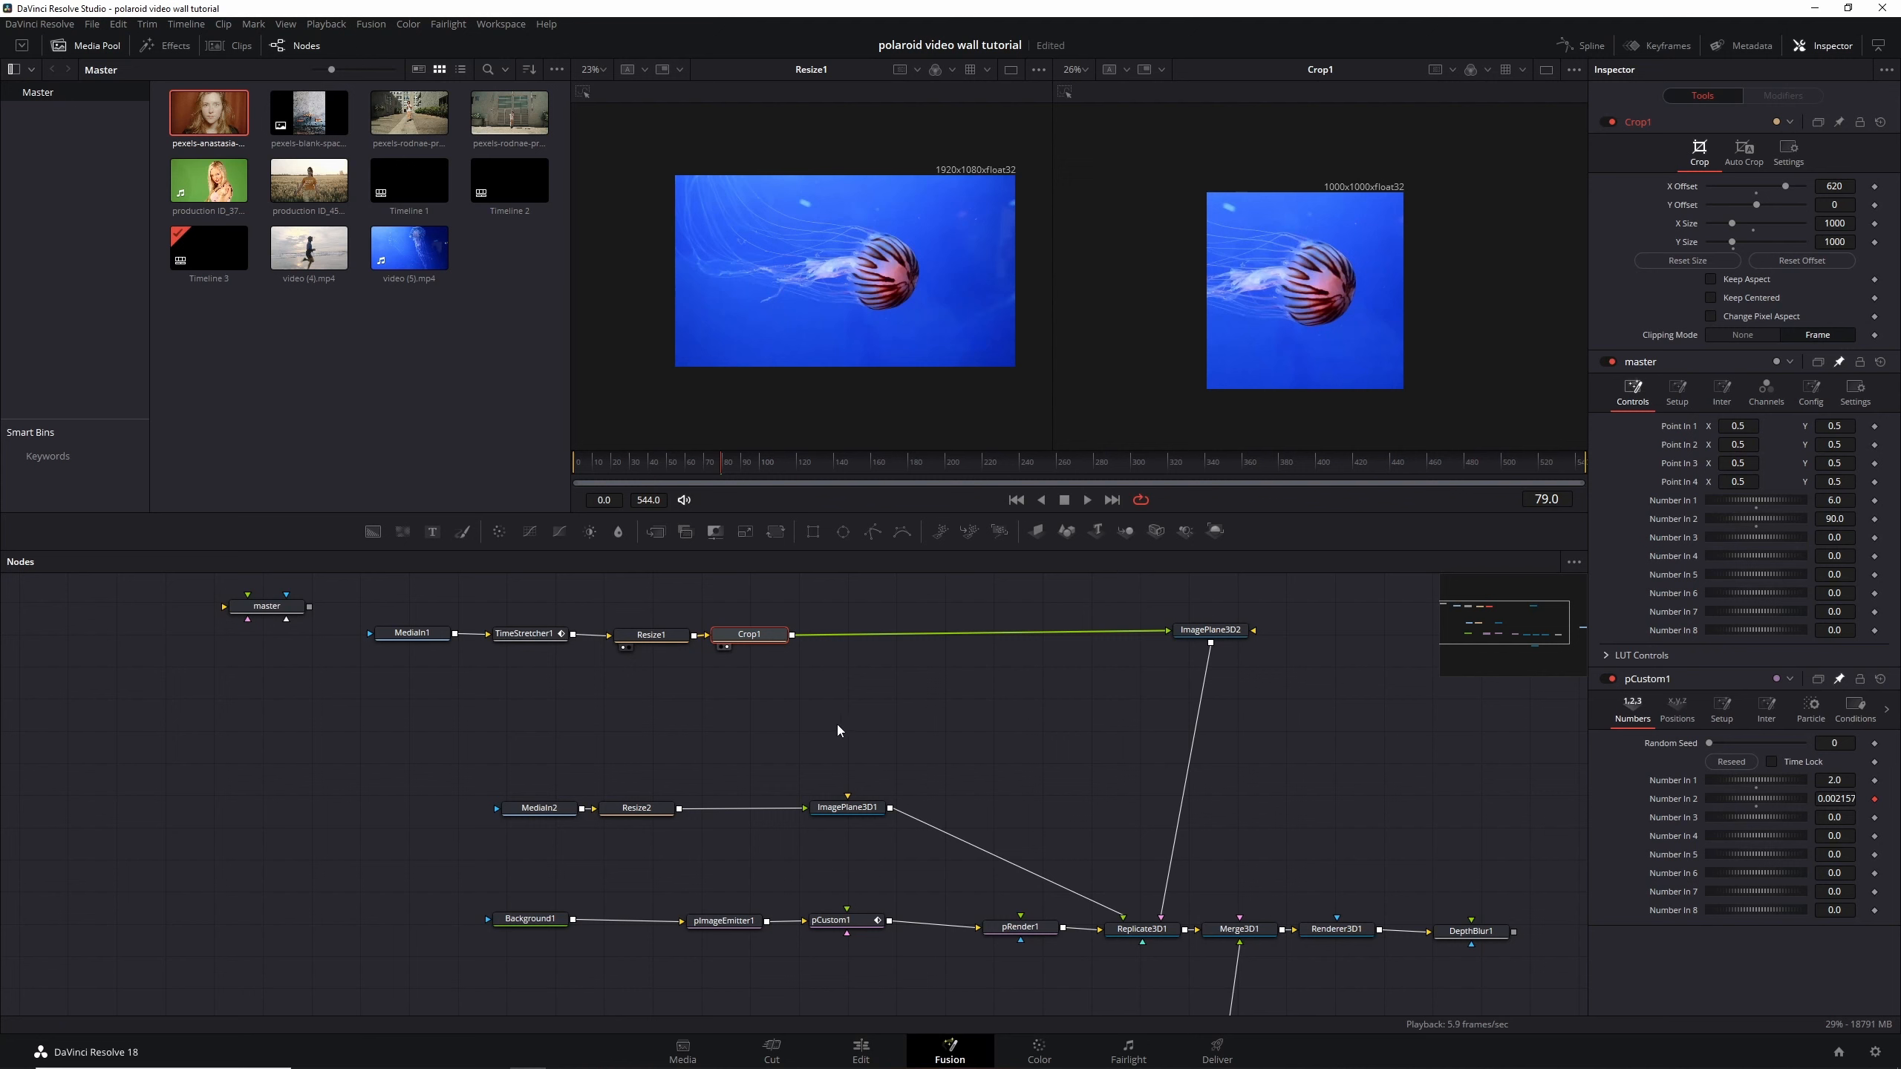
Add an unconnected Background node below the Crop1 to ImagePlane3D2 connection and set its colour to white (#ffffff)
click(874, 697)
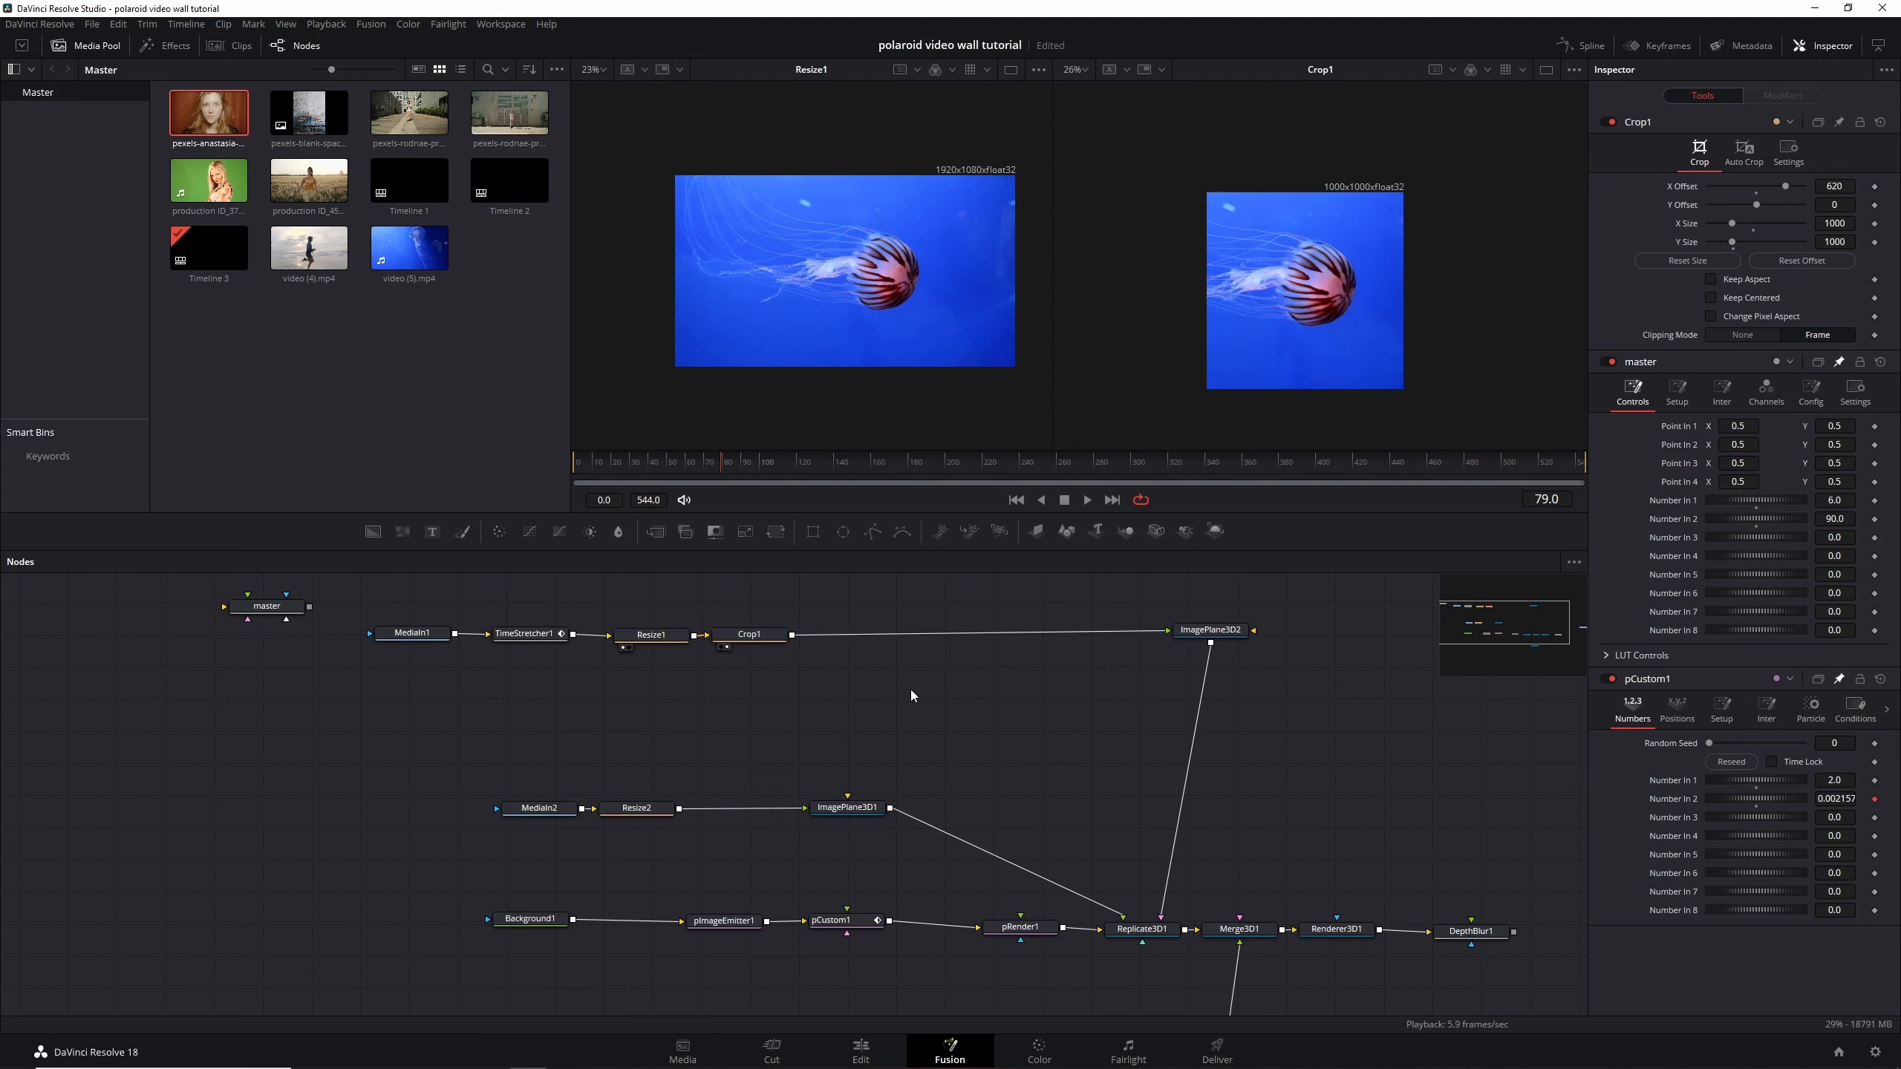
key(shift+space)
text(b)
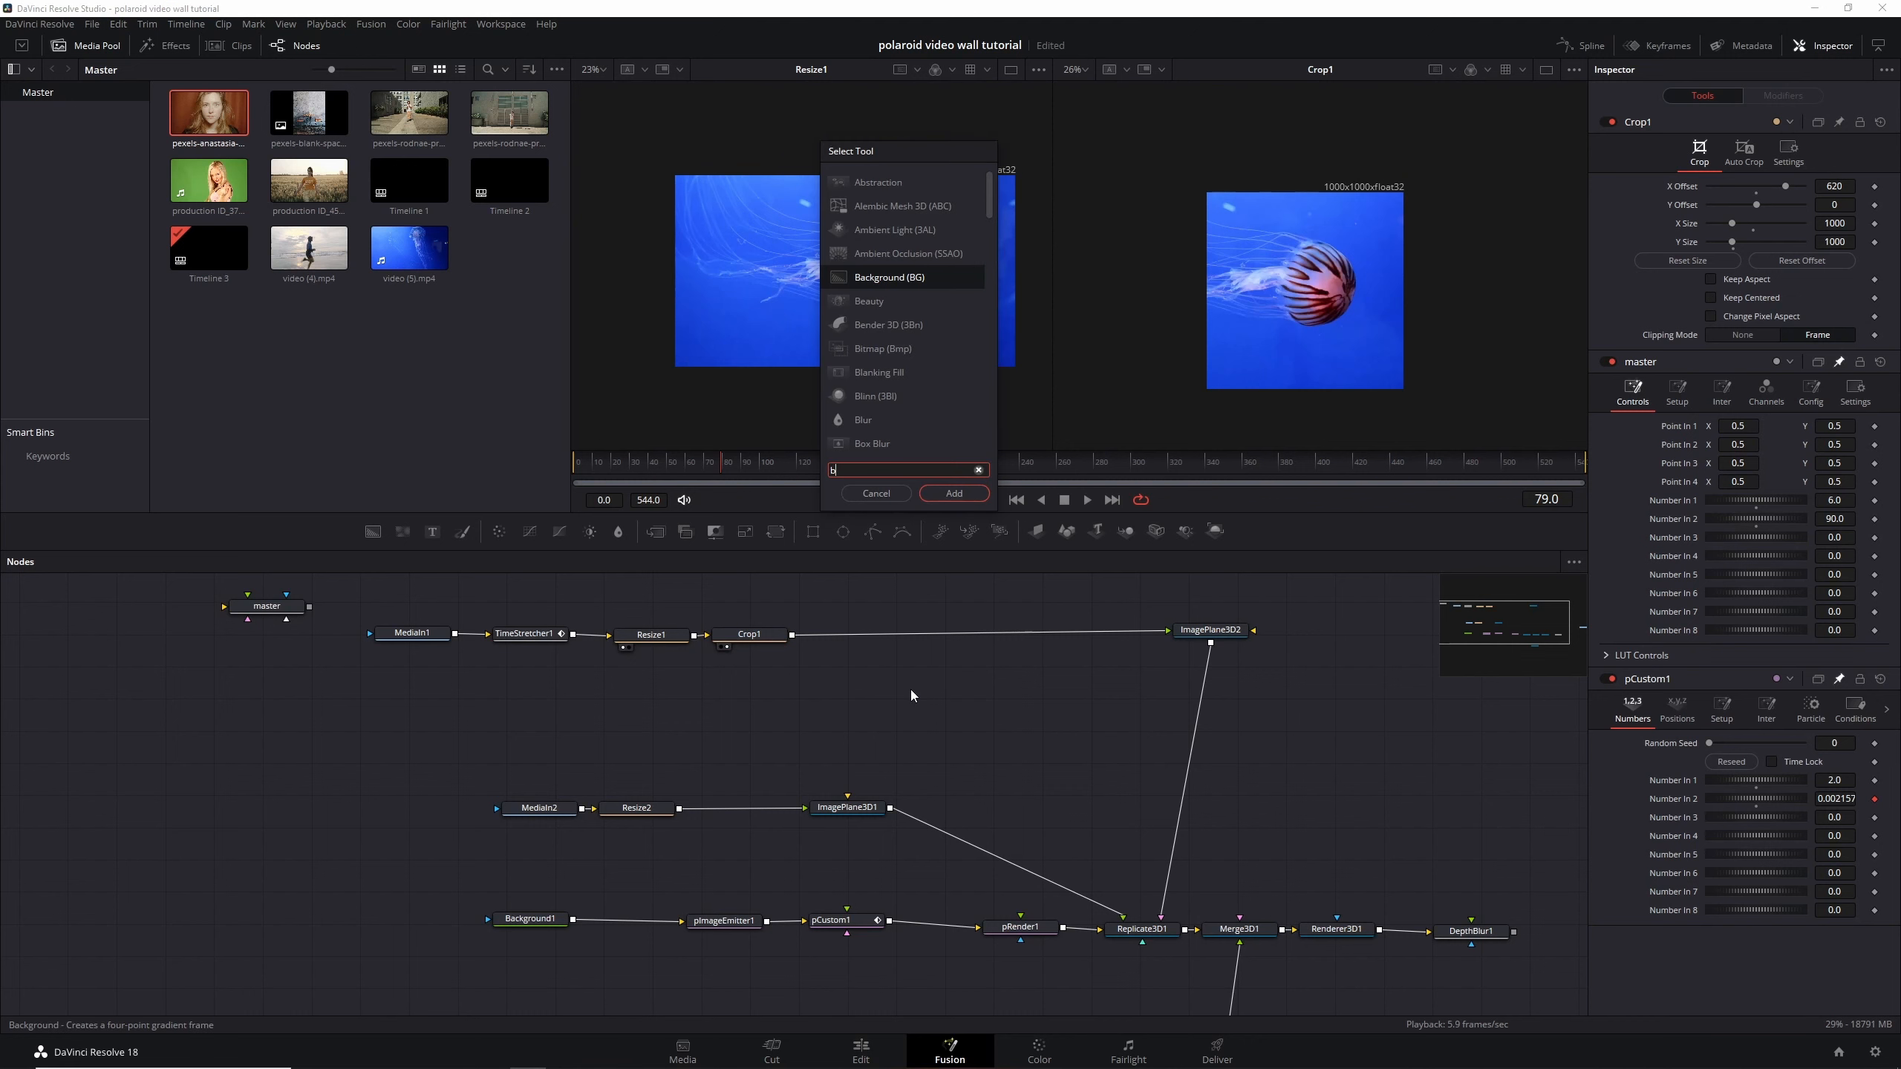
text(ack)
key(Return)
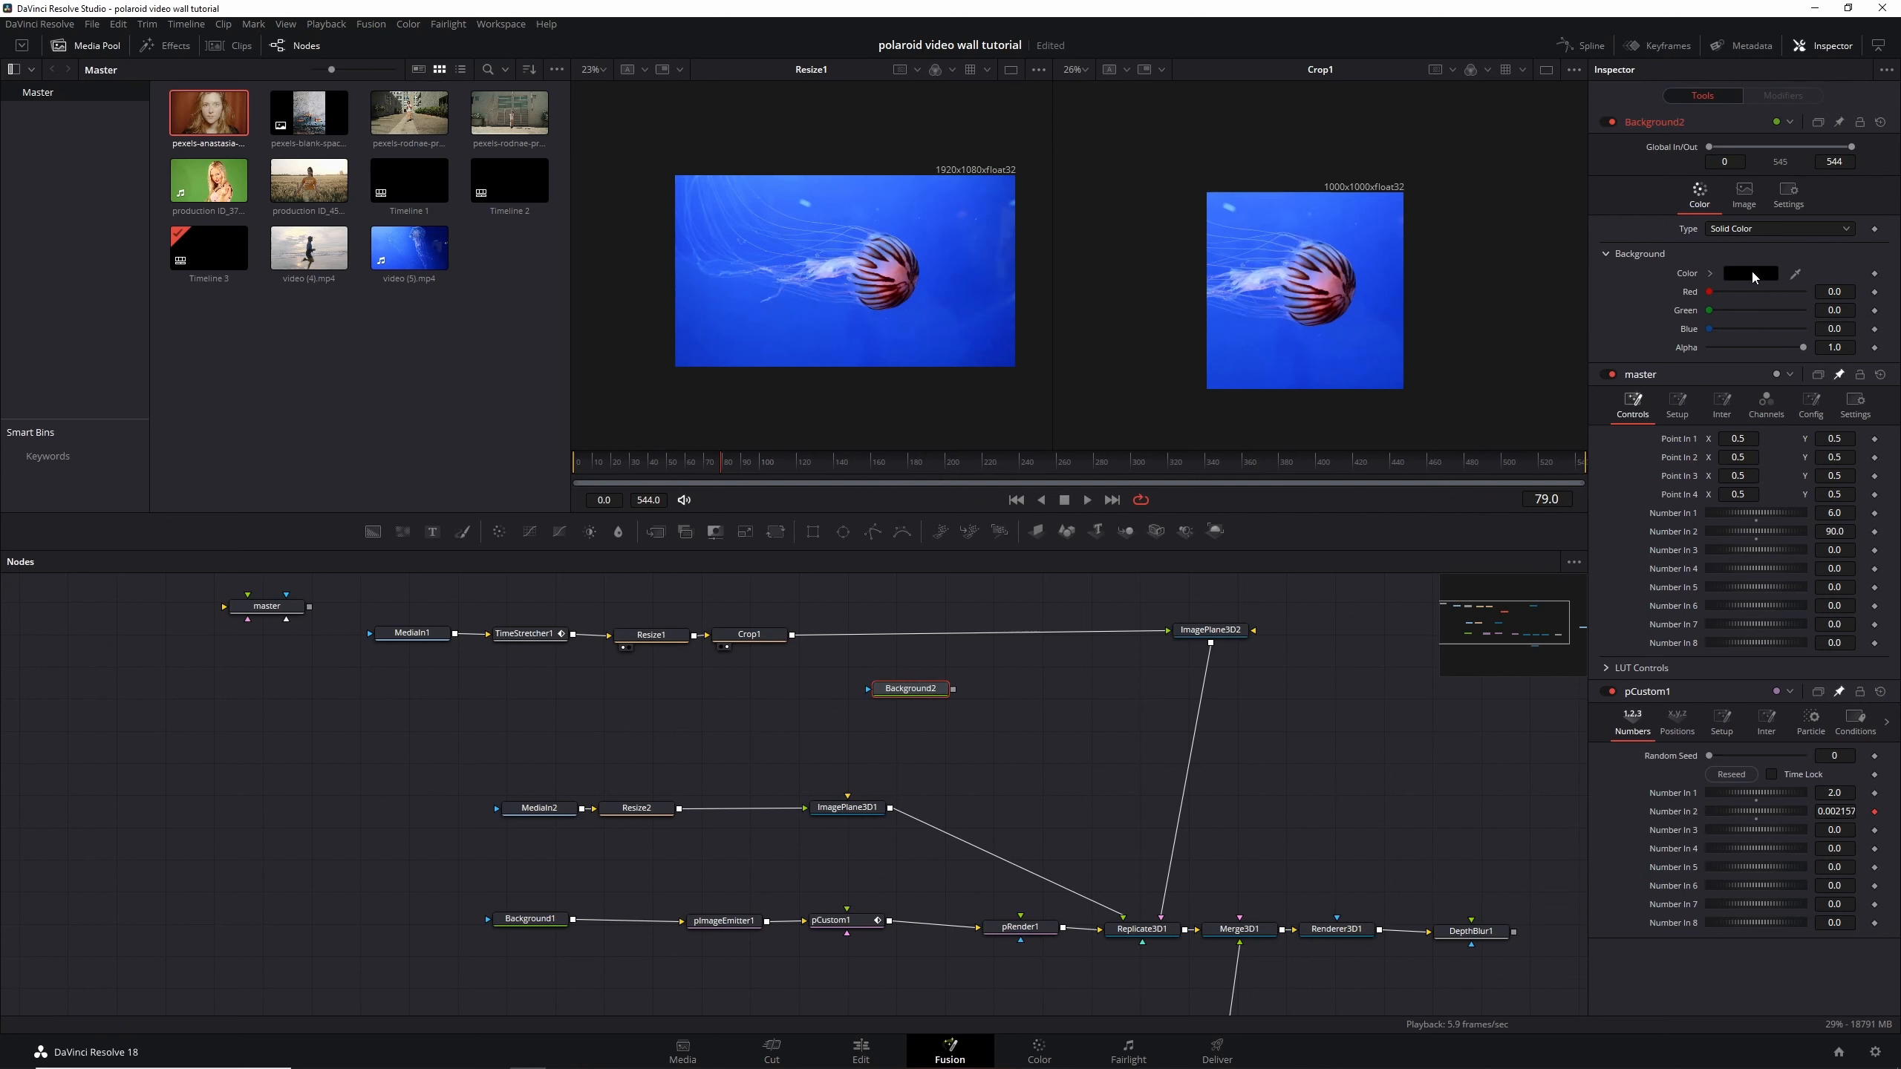
click(1734, 274)
drag(1119, 449, 1117, 357)
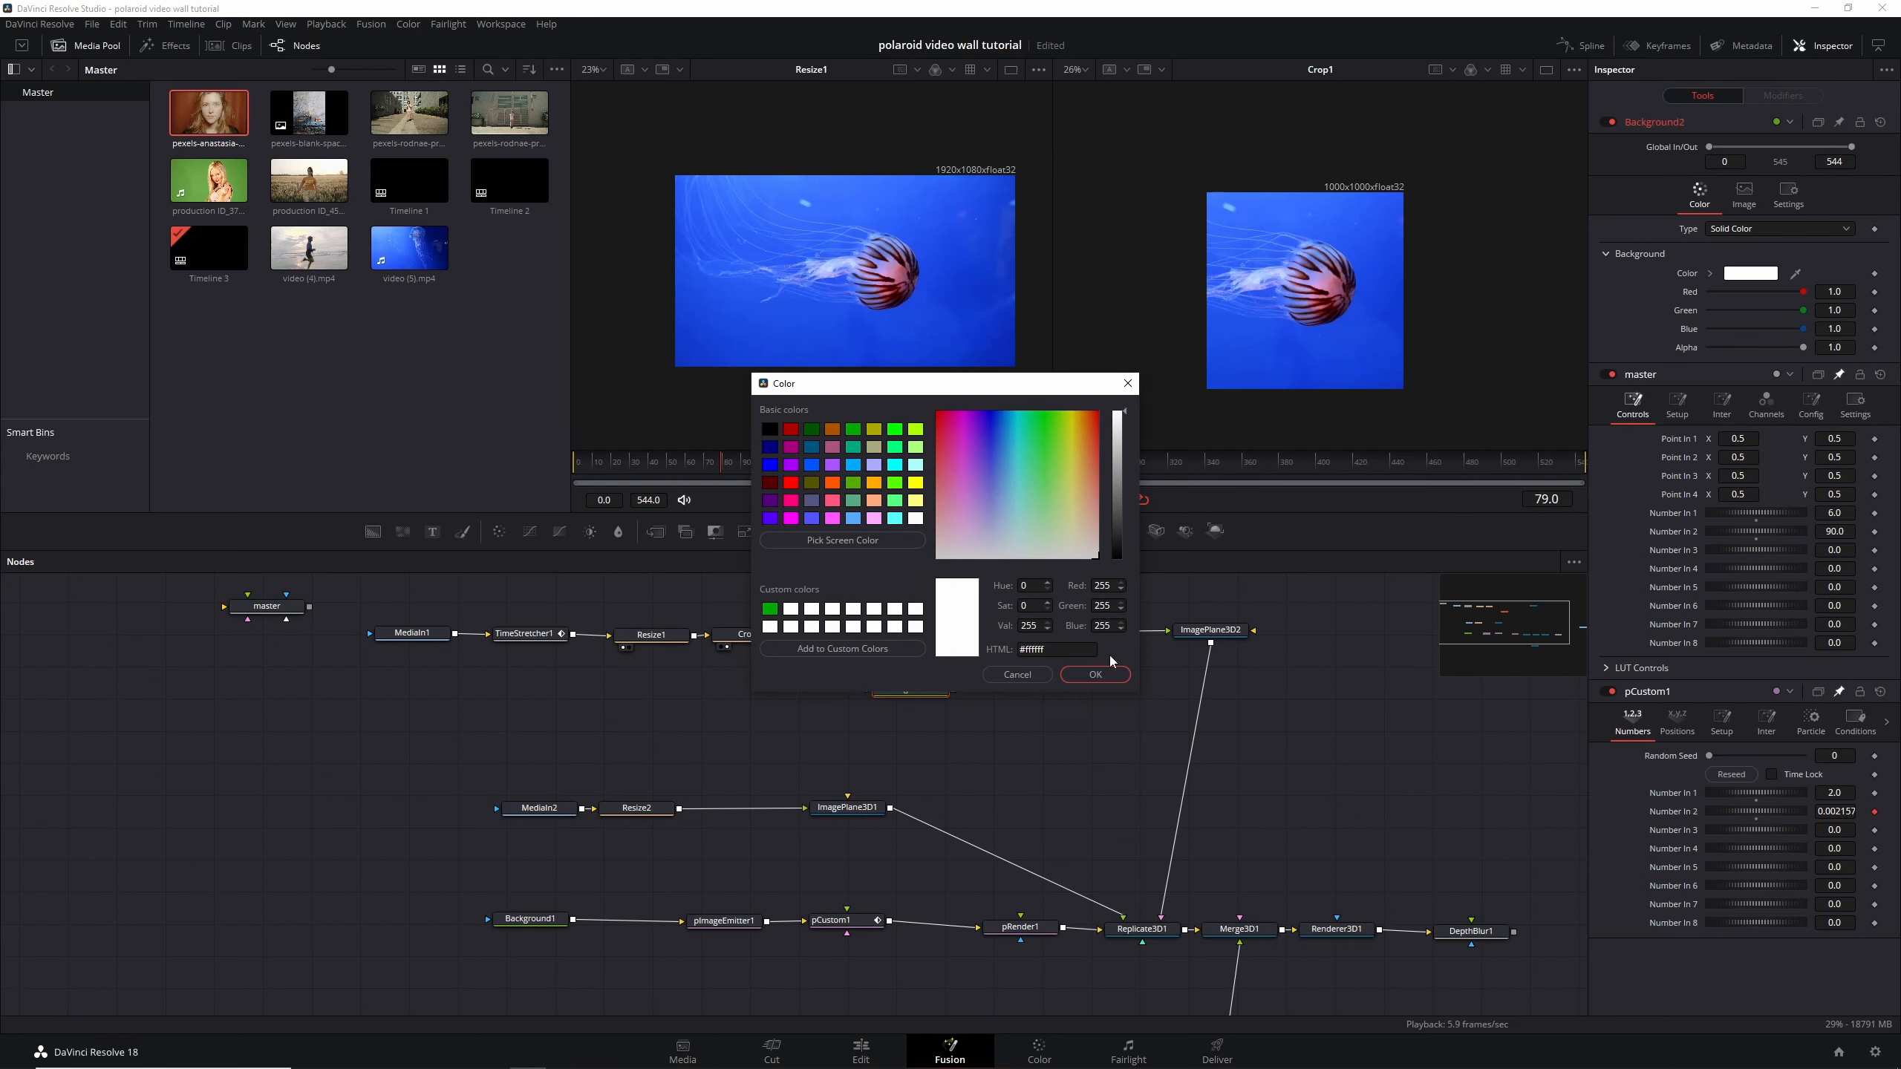
click(1096, 675)
Set Background2's width to 800 and height to 1000, and display it in the second viewer
click(1743, 194)
click(1841, 273)
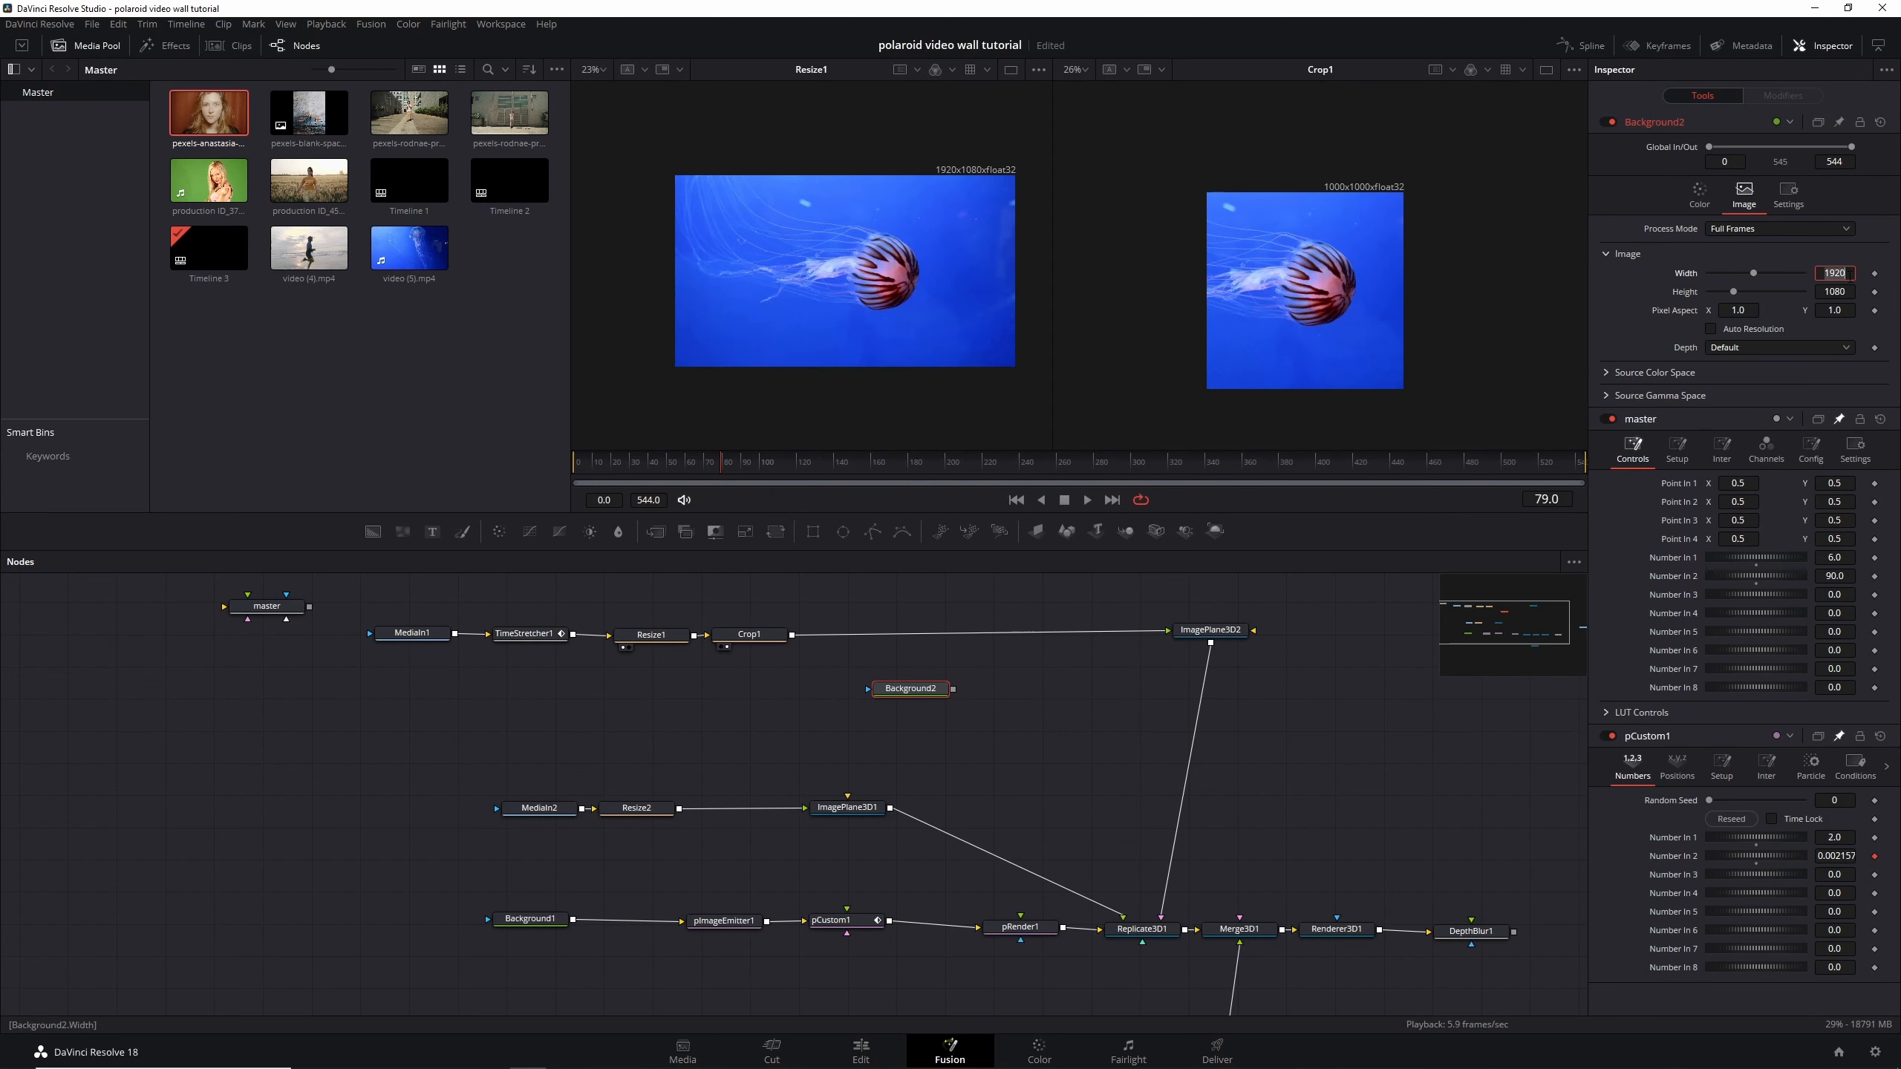
text(800)
click(1848, 291)
text(1000)
key(Return)
drag(913, 689, 1260, 328)
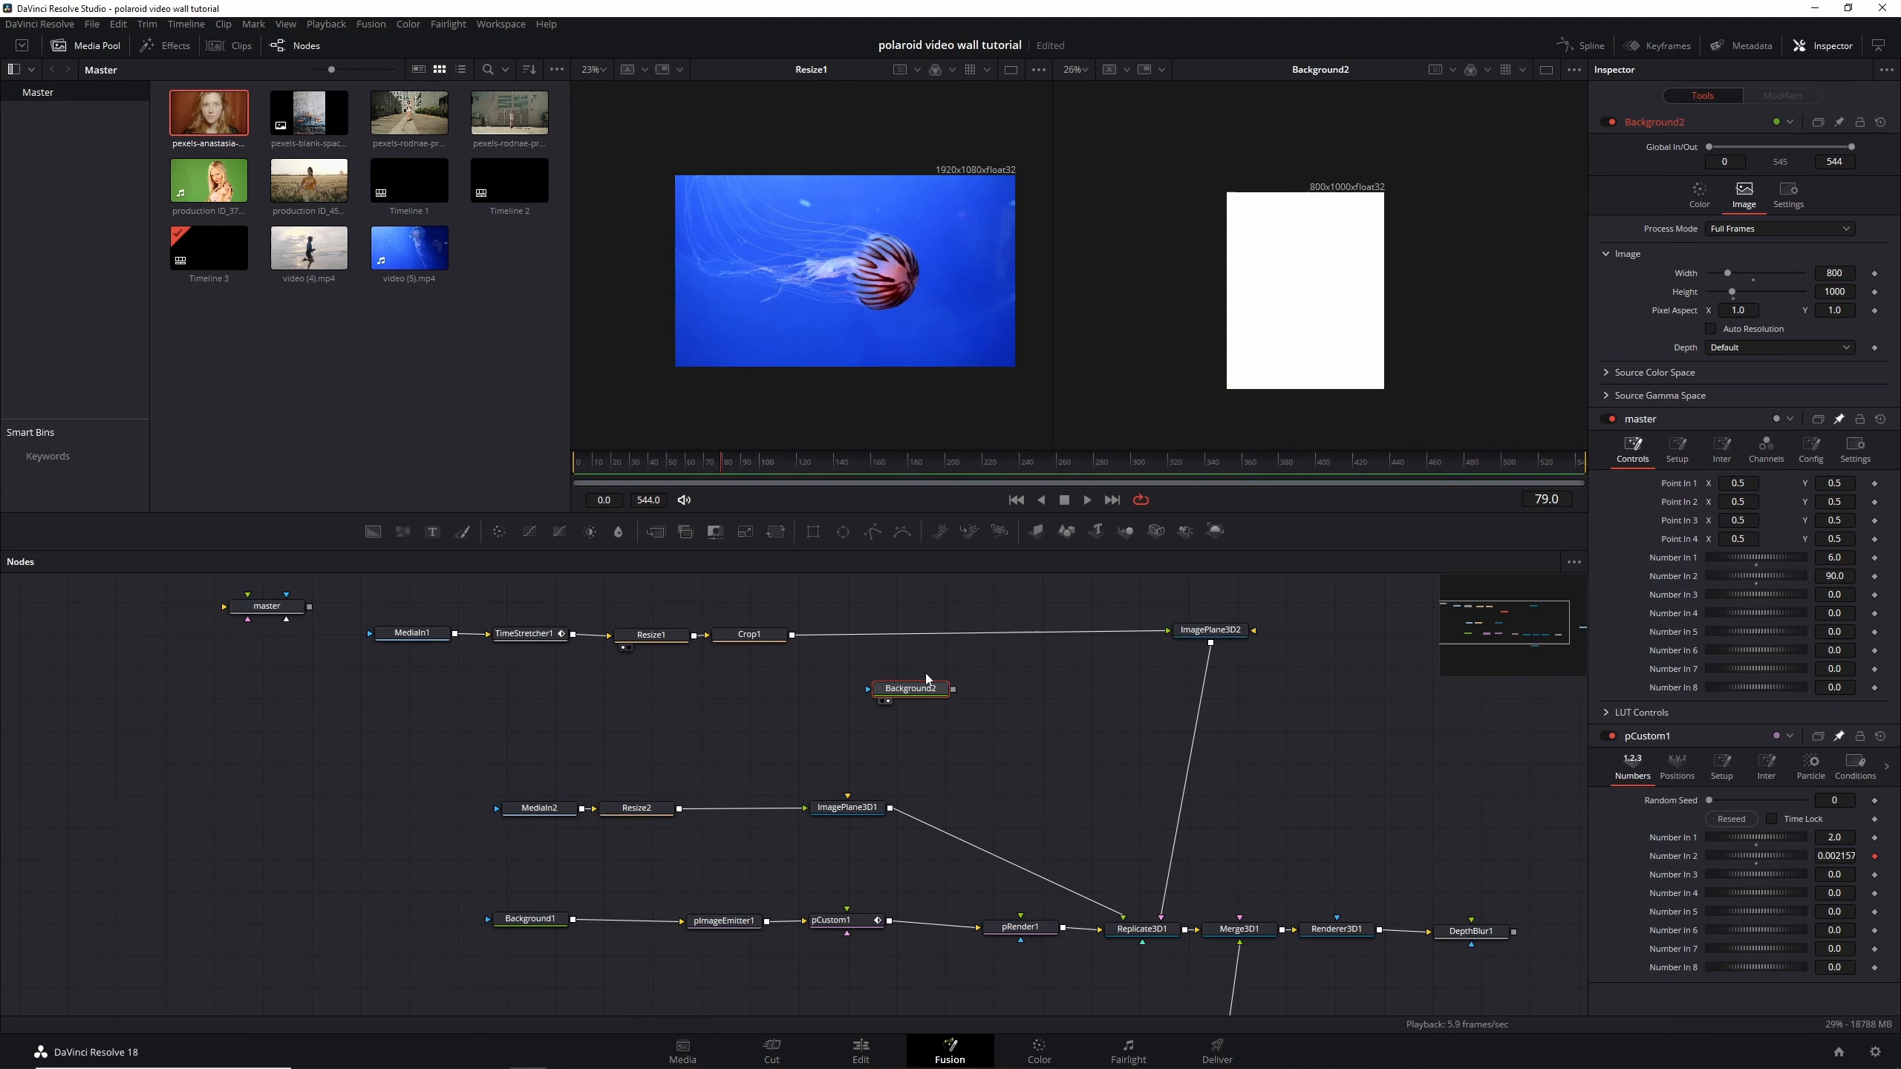
Merge Crop1 over Background2 ahead of ImagePlane3D2, display Merge1 in the second viewer, and align both nodes with the row
drag(795, 634, 1172, 632)
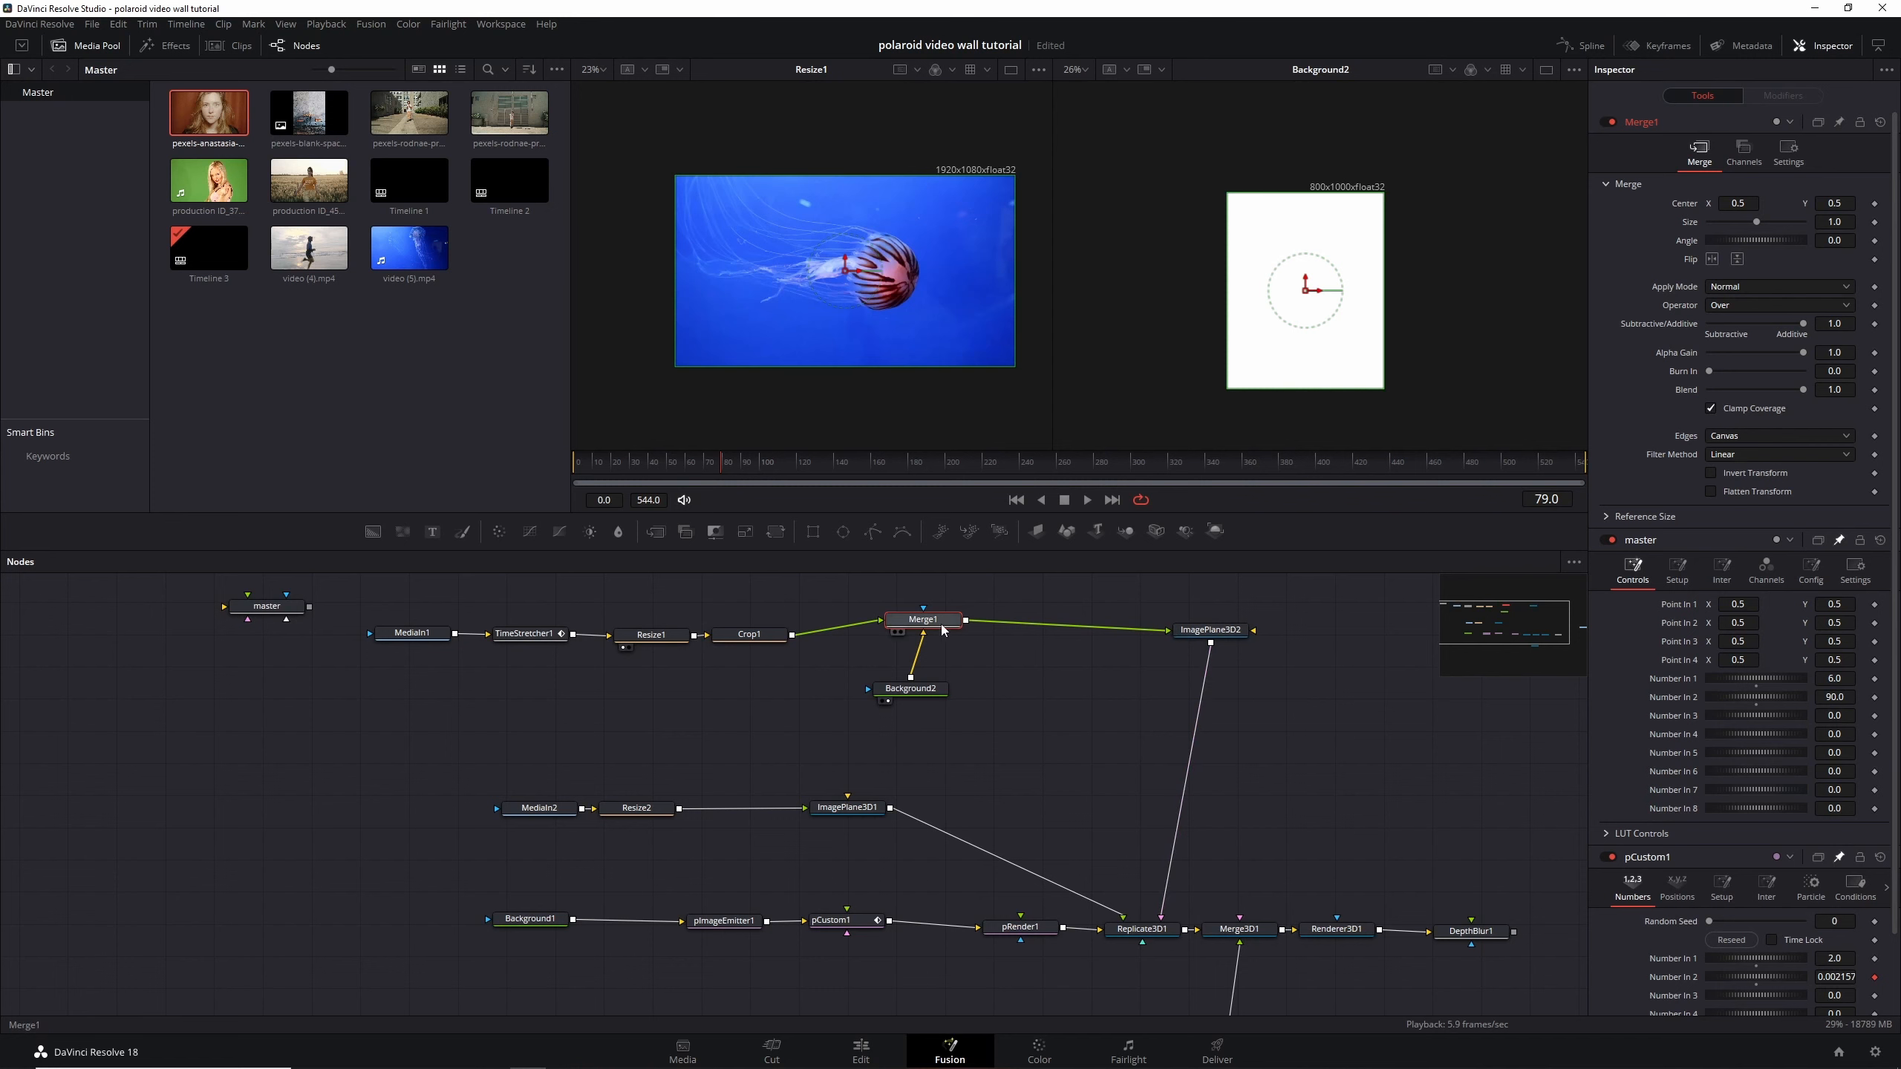
key(2)
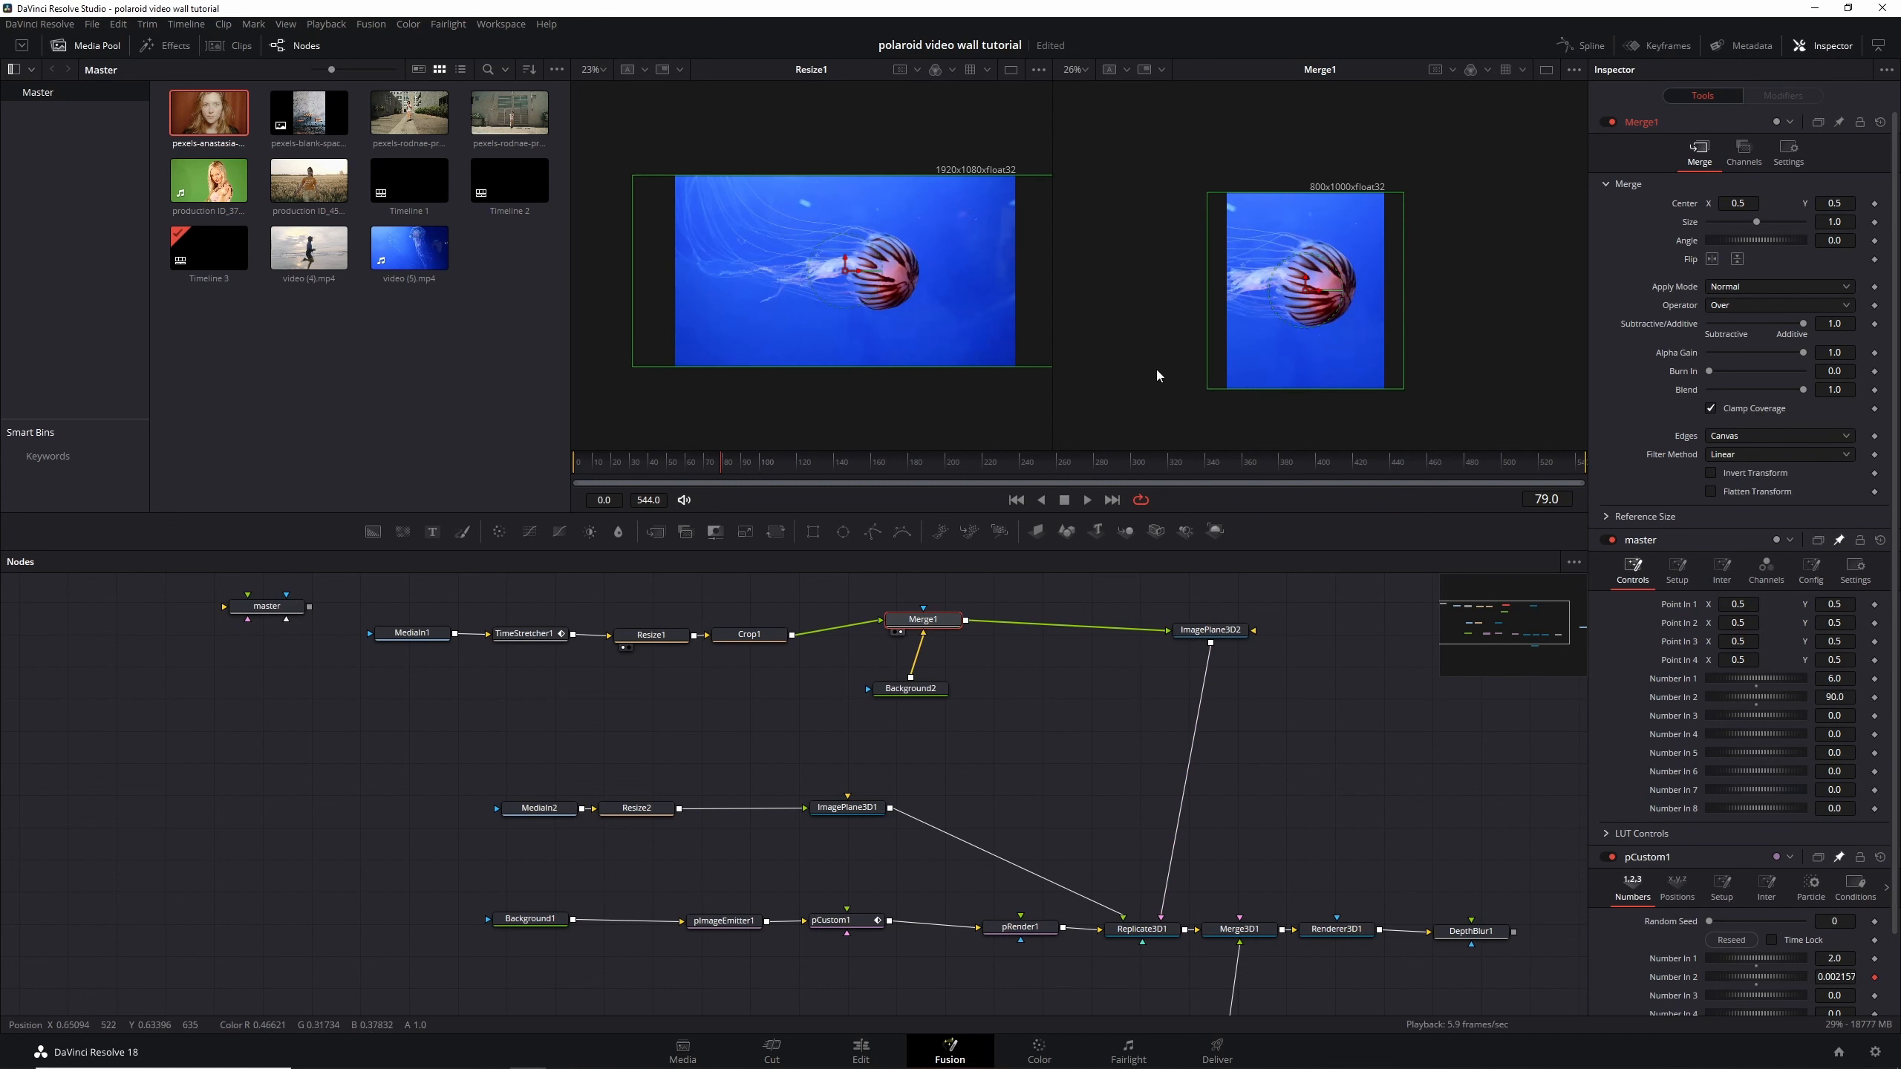
drag(923, 620, 921, 627)
drag(915, 695, 921, 718)
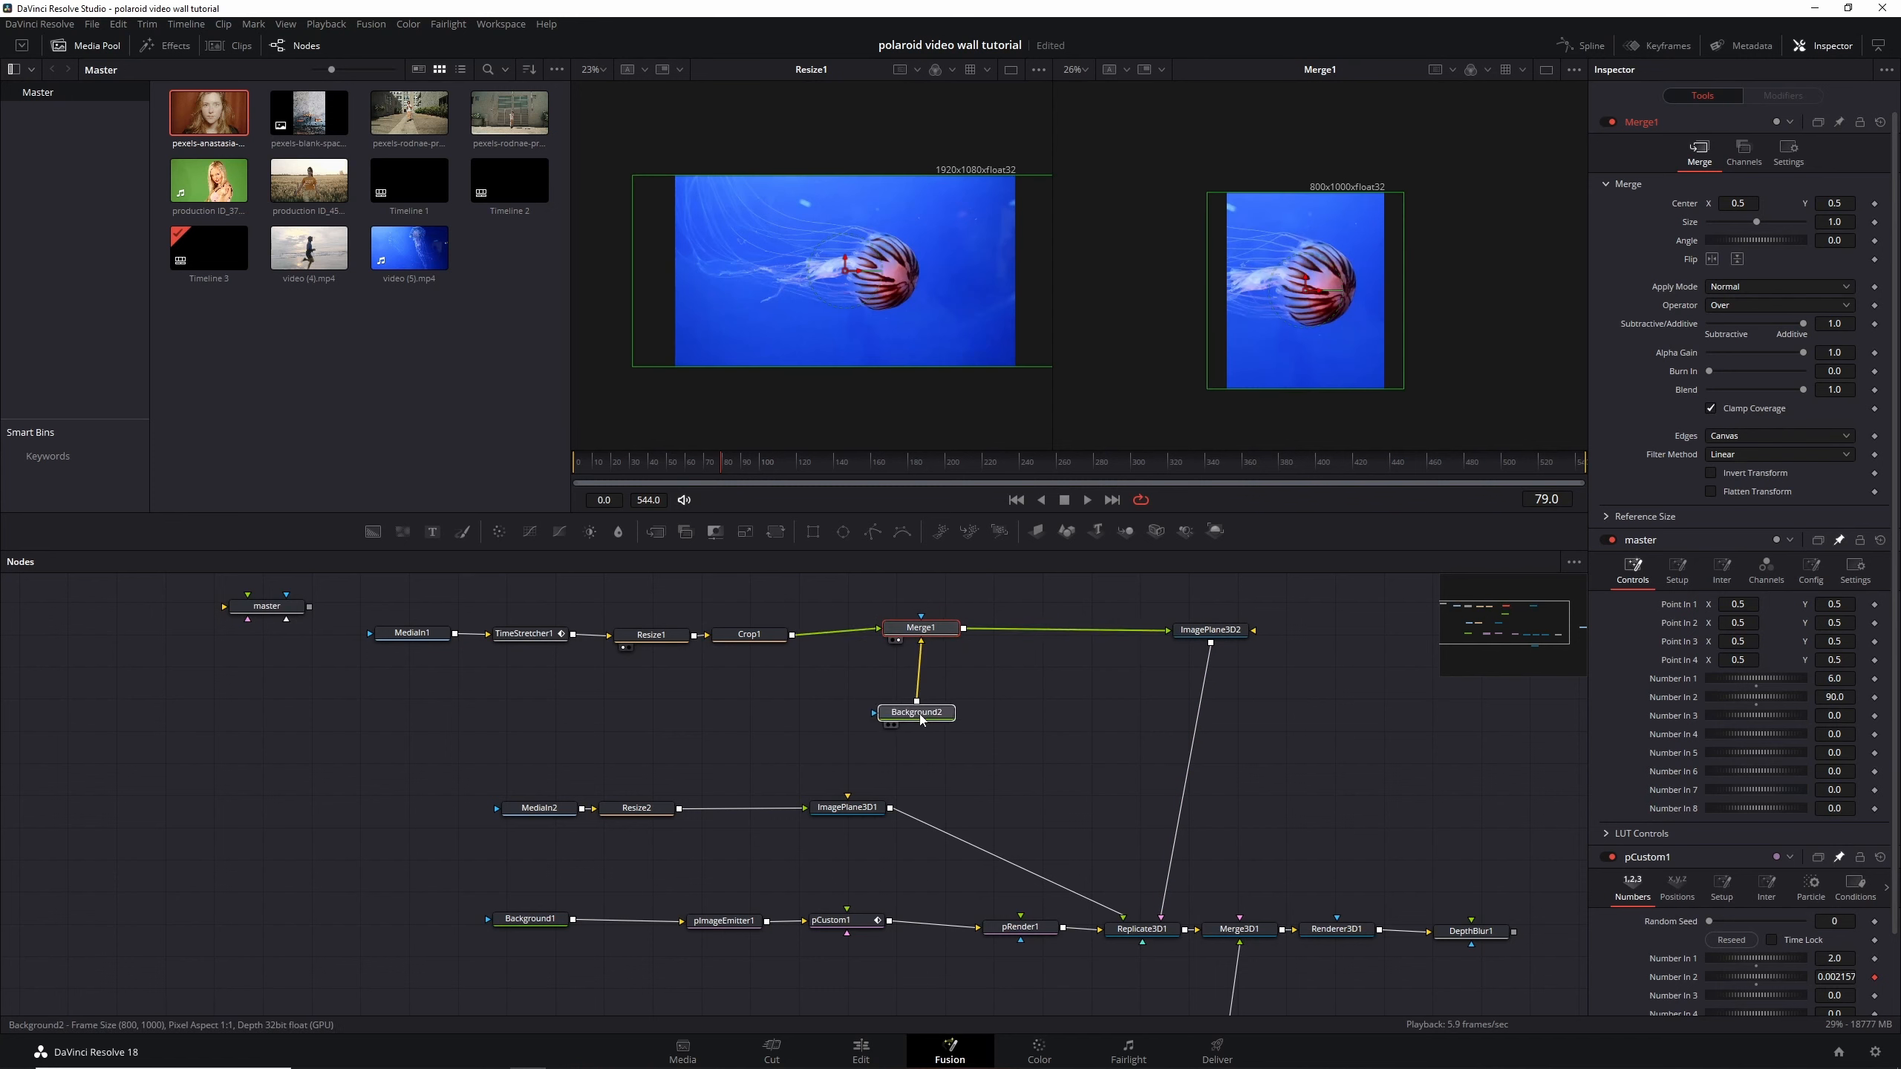
drag(928, 631, 926, 639)
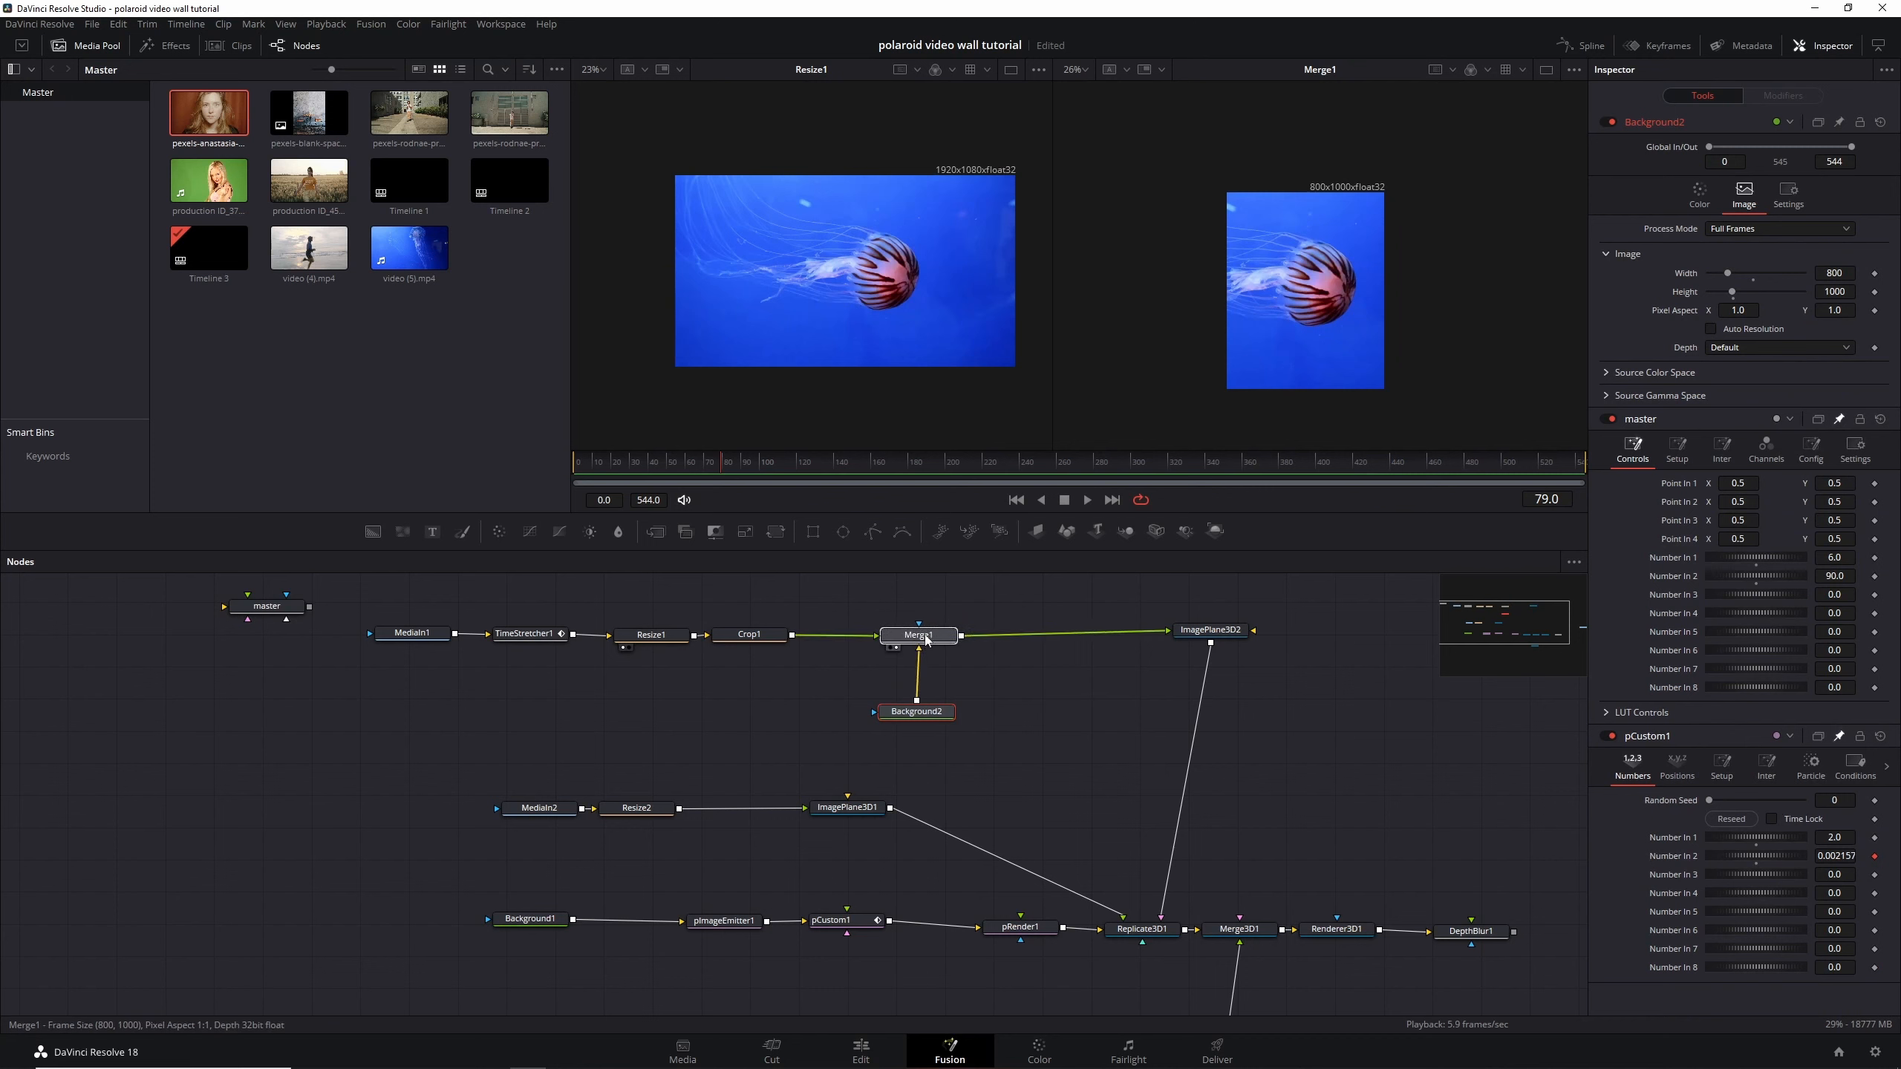
Set Merge1's Size to 0.657 and Center Y to 0.61 to frame the clip like a polaroid
drag(1752, 225, 1847, 201)
key(ctrl+f)
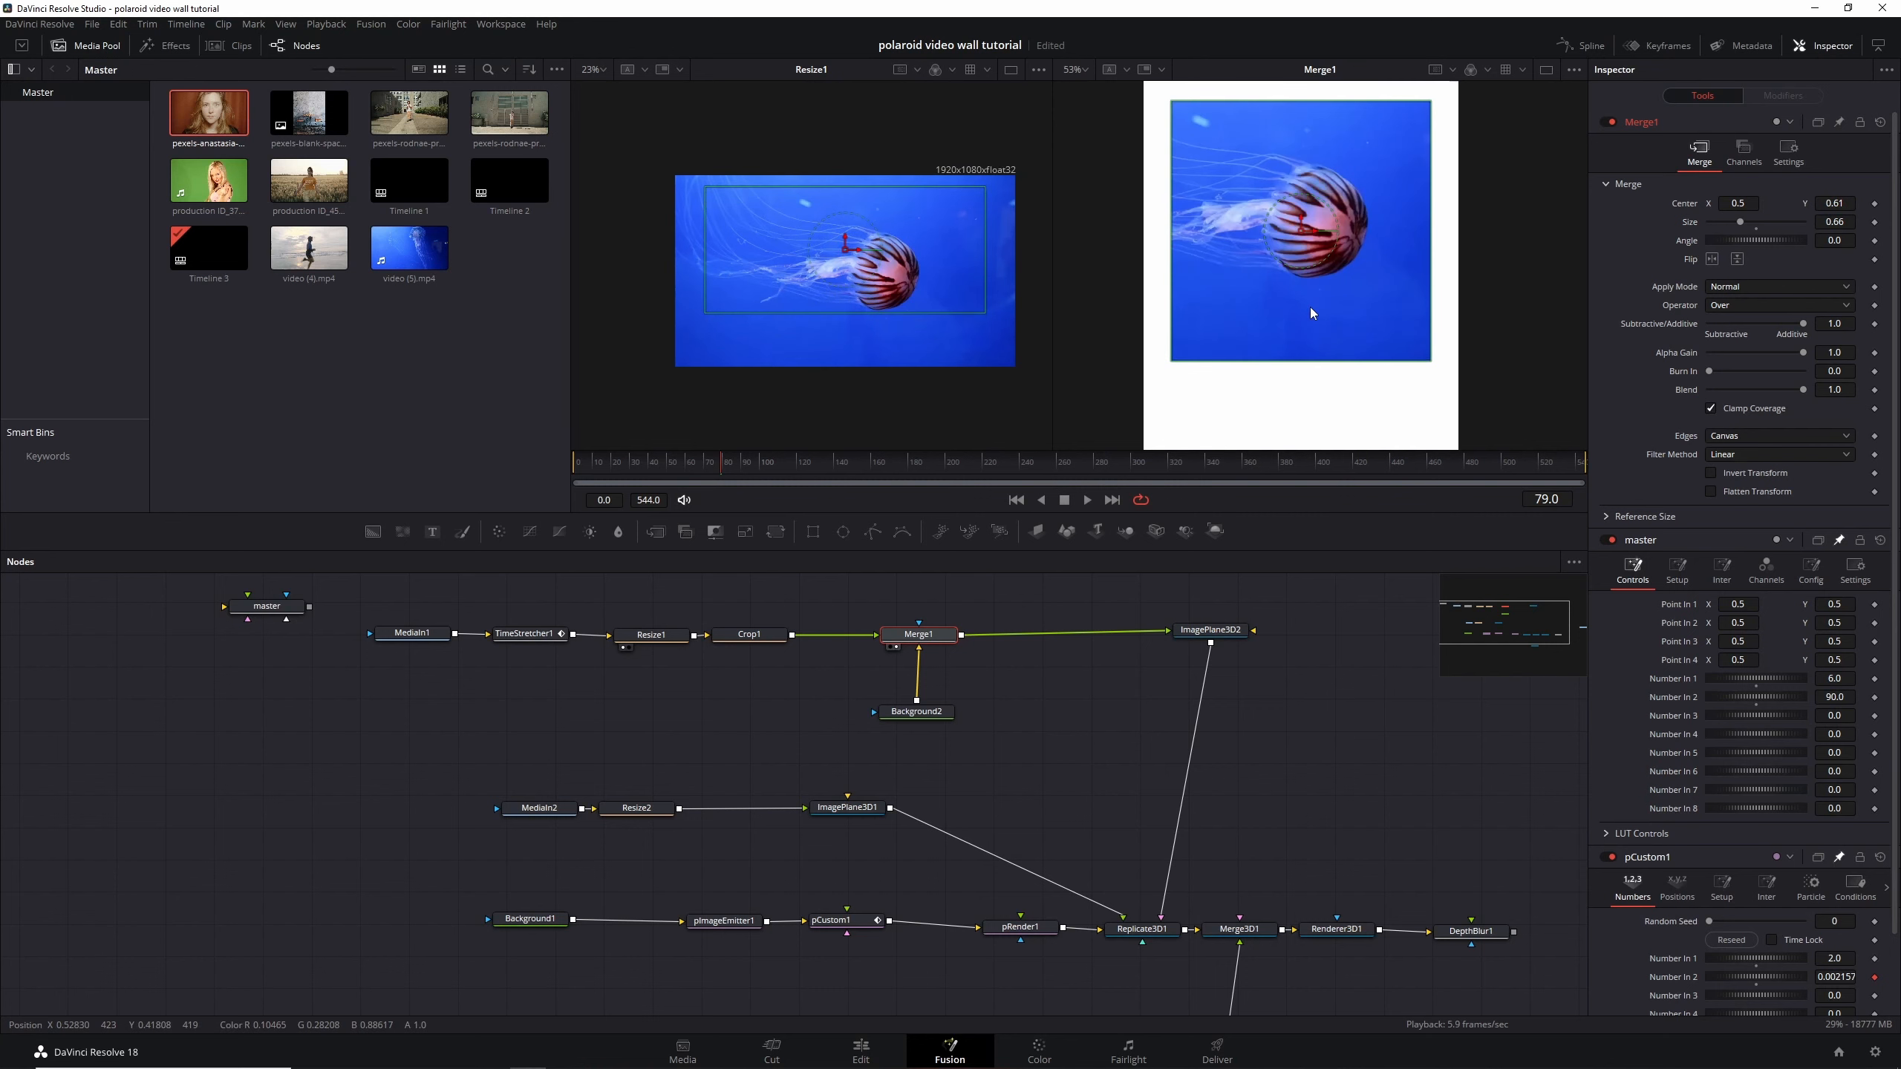
scroll(1310, 306, down, 2)
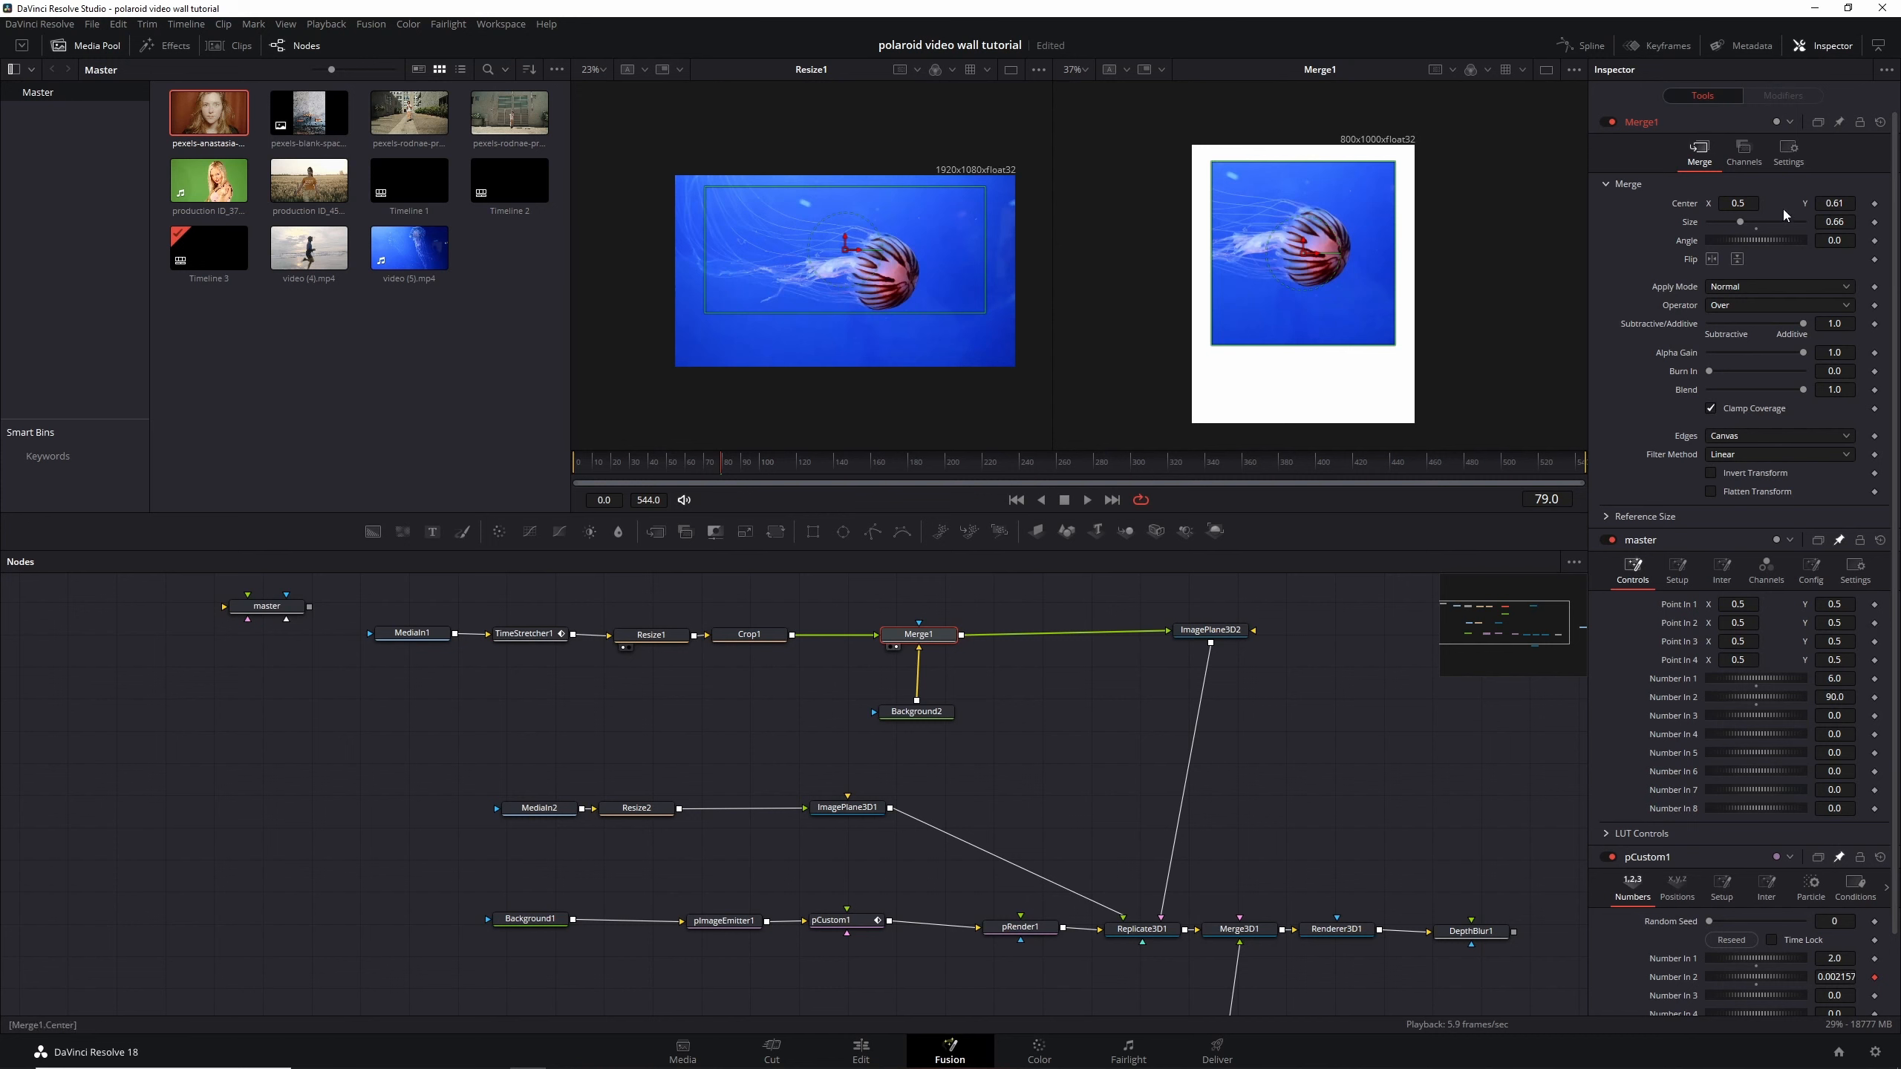
drag(1744, 220, 1738, 220)
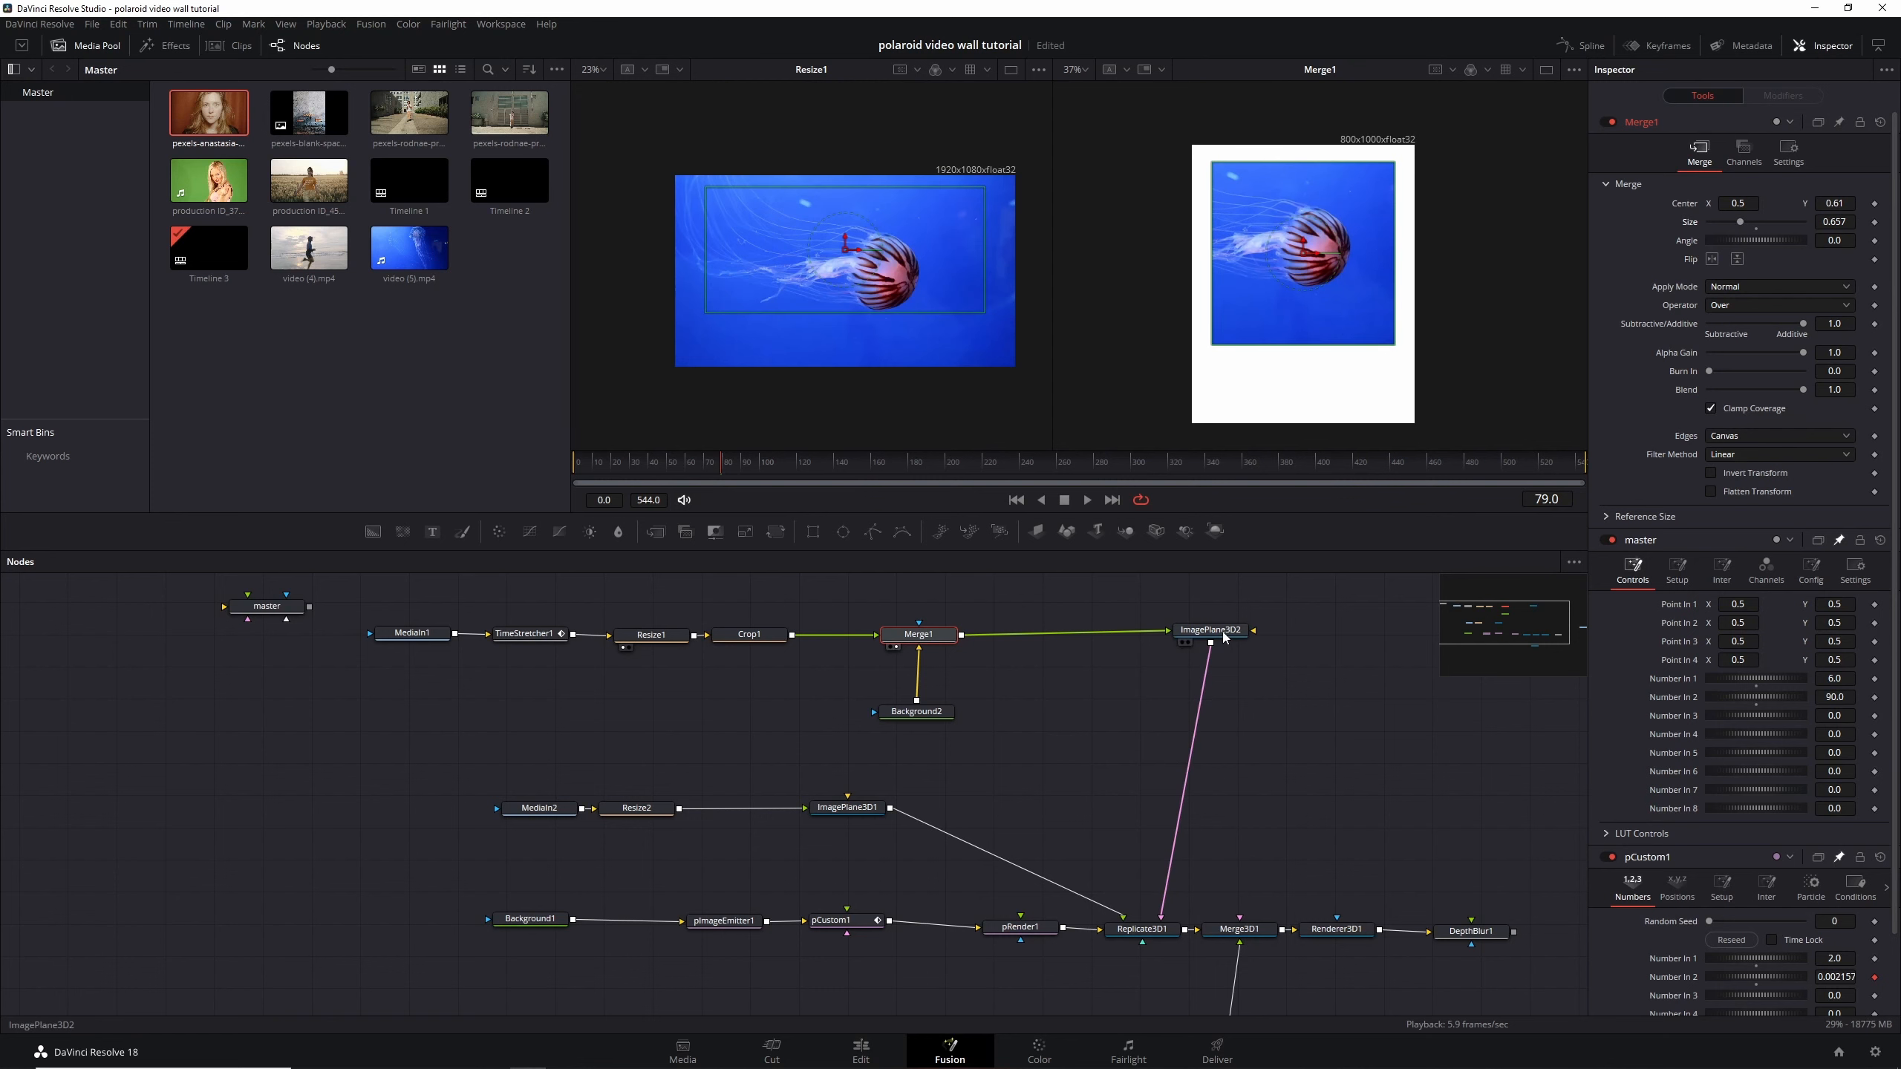
Display ImagePlane3D2 in the second viewer with lights enabled and align the node above Replicate3D1
drag(1226, 636, 1205, 642)
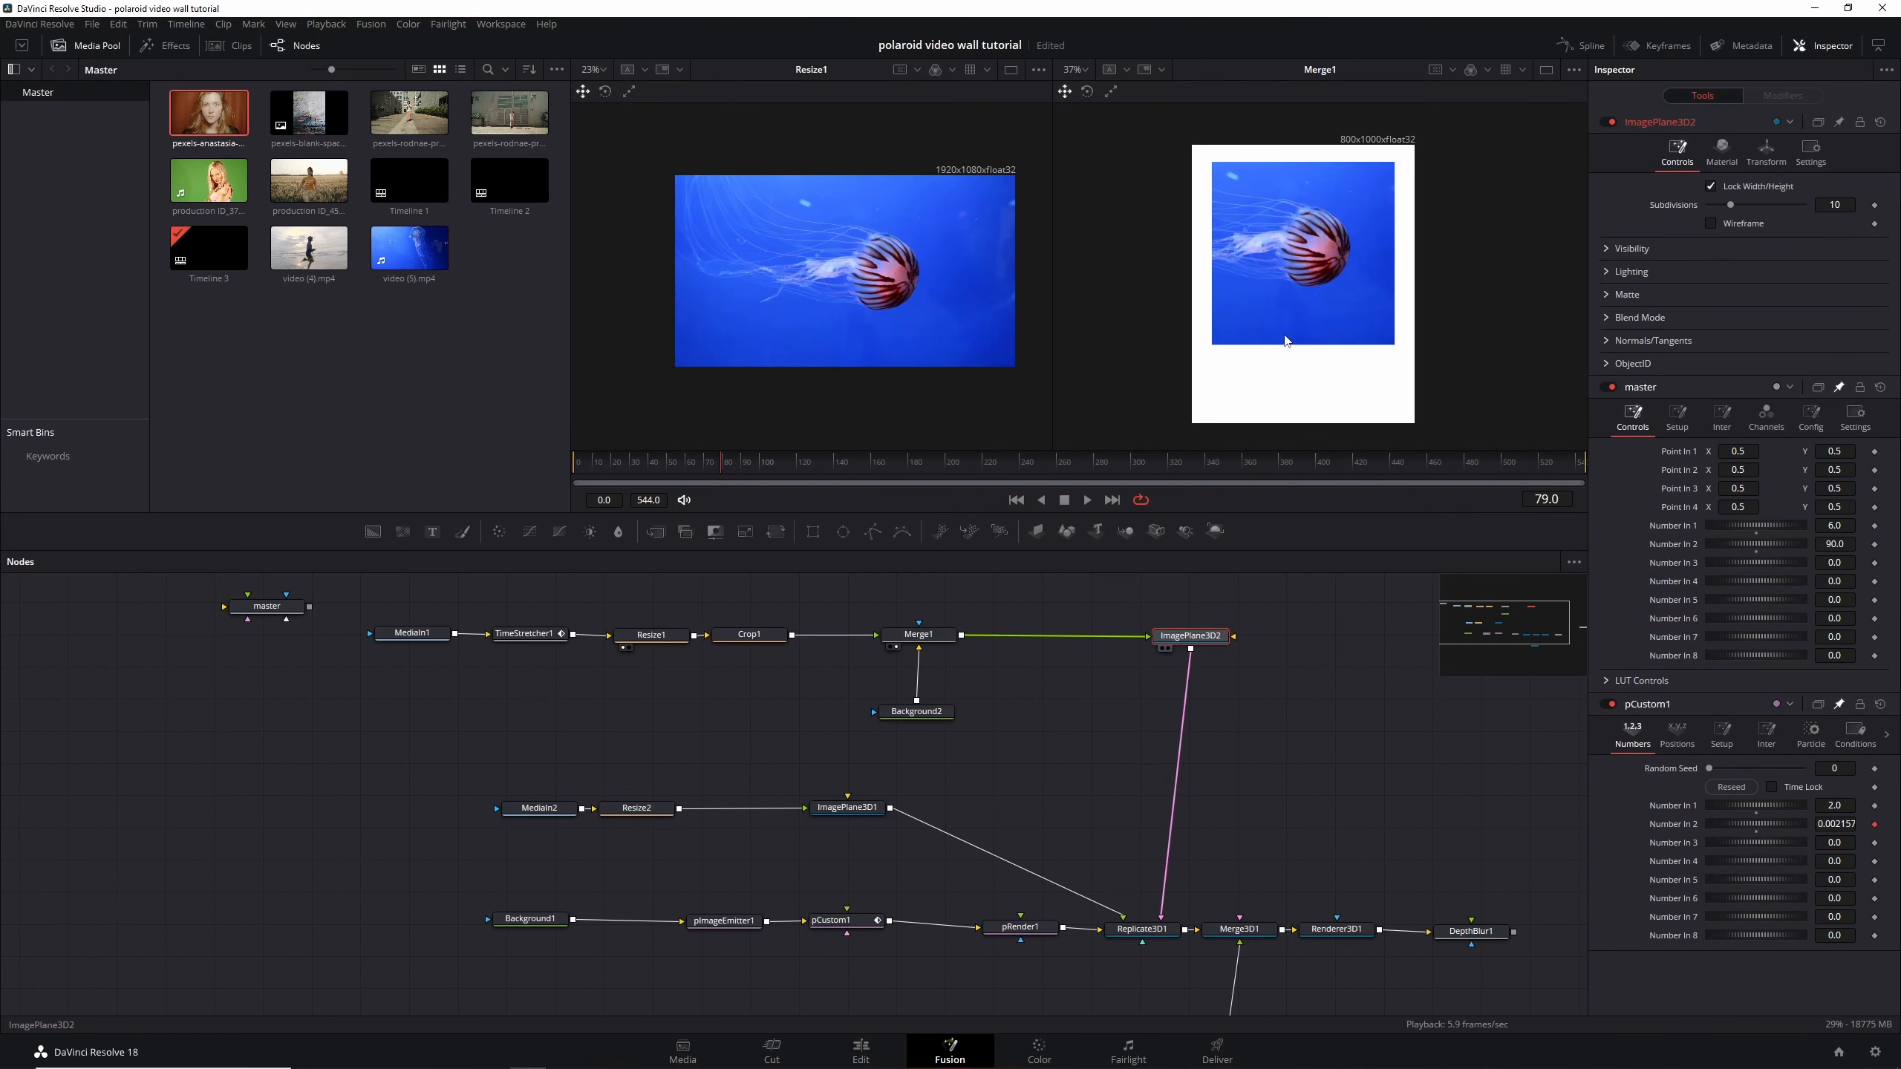
drag(1284, 334, 1285, 335)
drag(1457, 326, 1490, 118)
click(1447, 70)
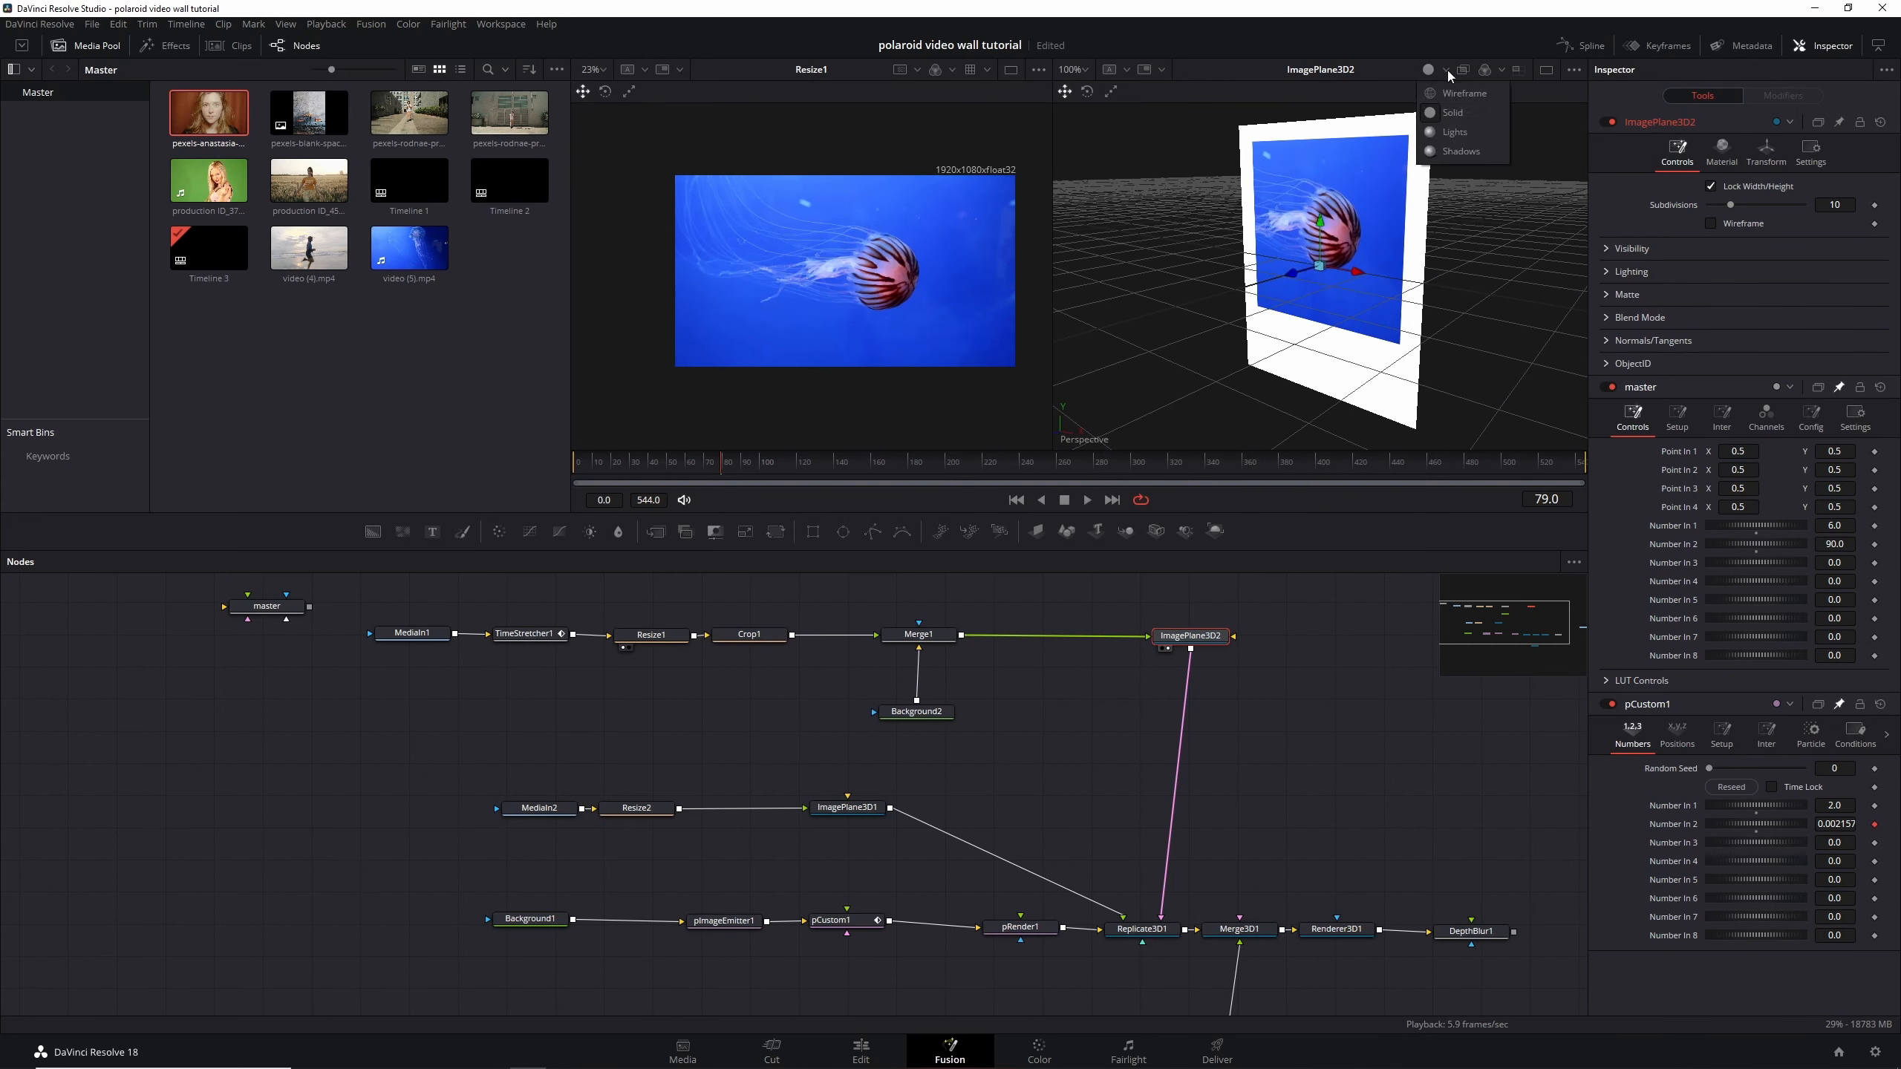
click(1475, 133)
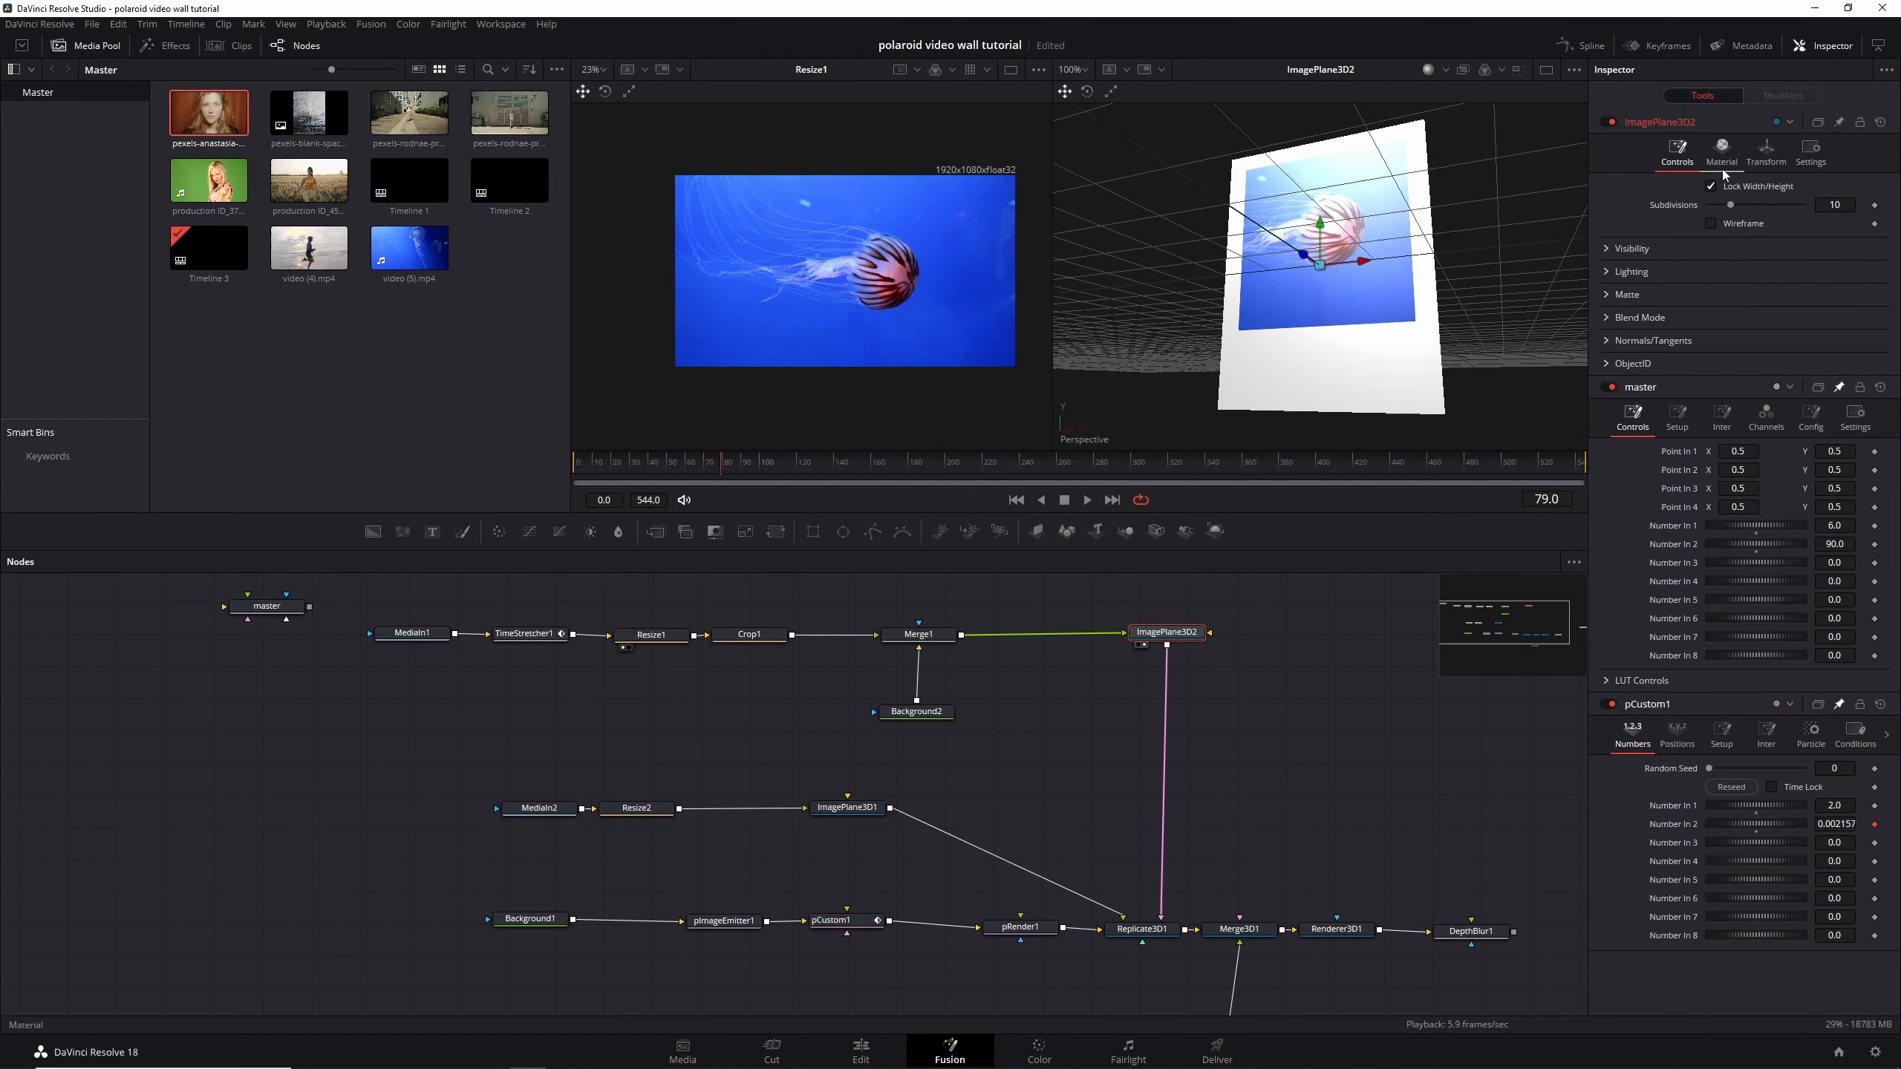
Set ImagePlane3D2's specular Intensity to 0.677 and Exponent to 100 in its material
click(1721, 154)
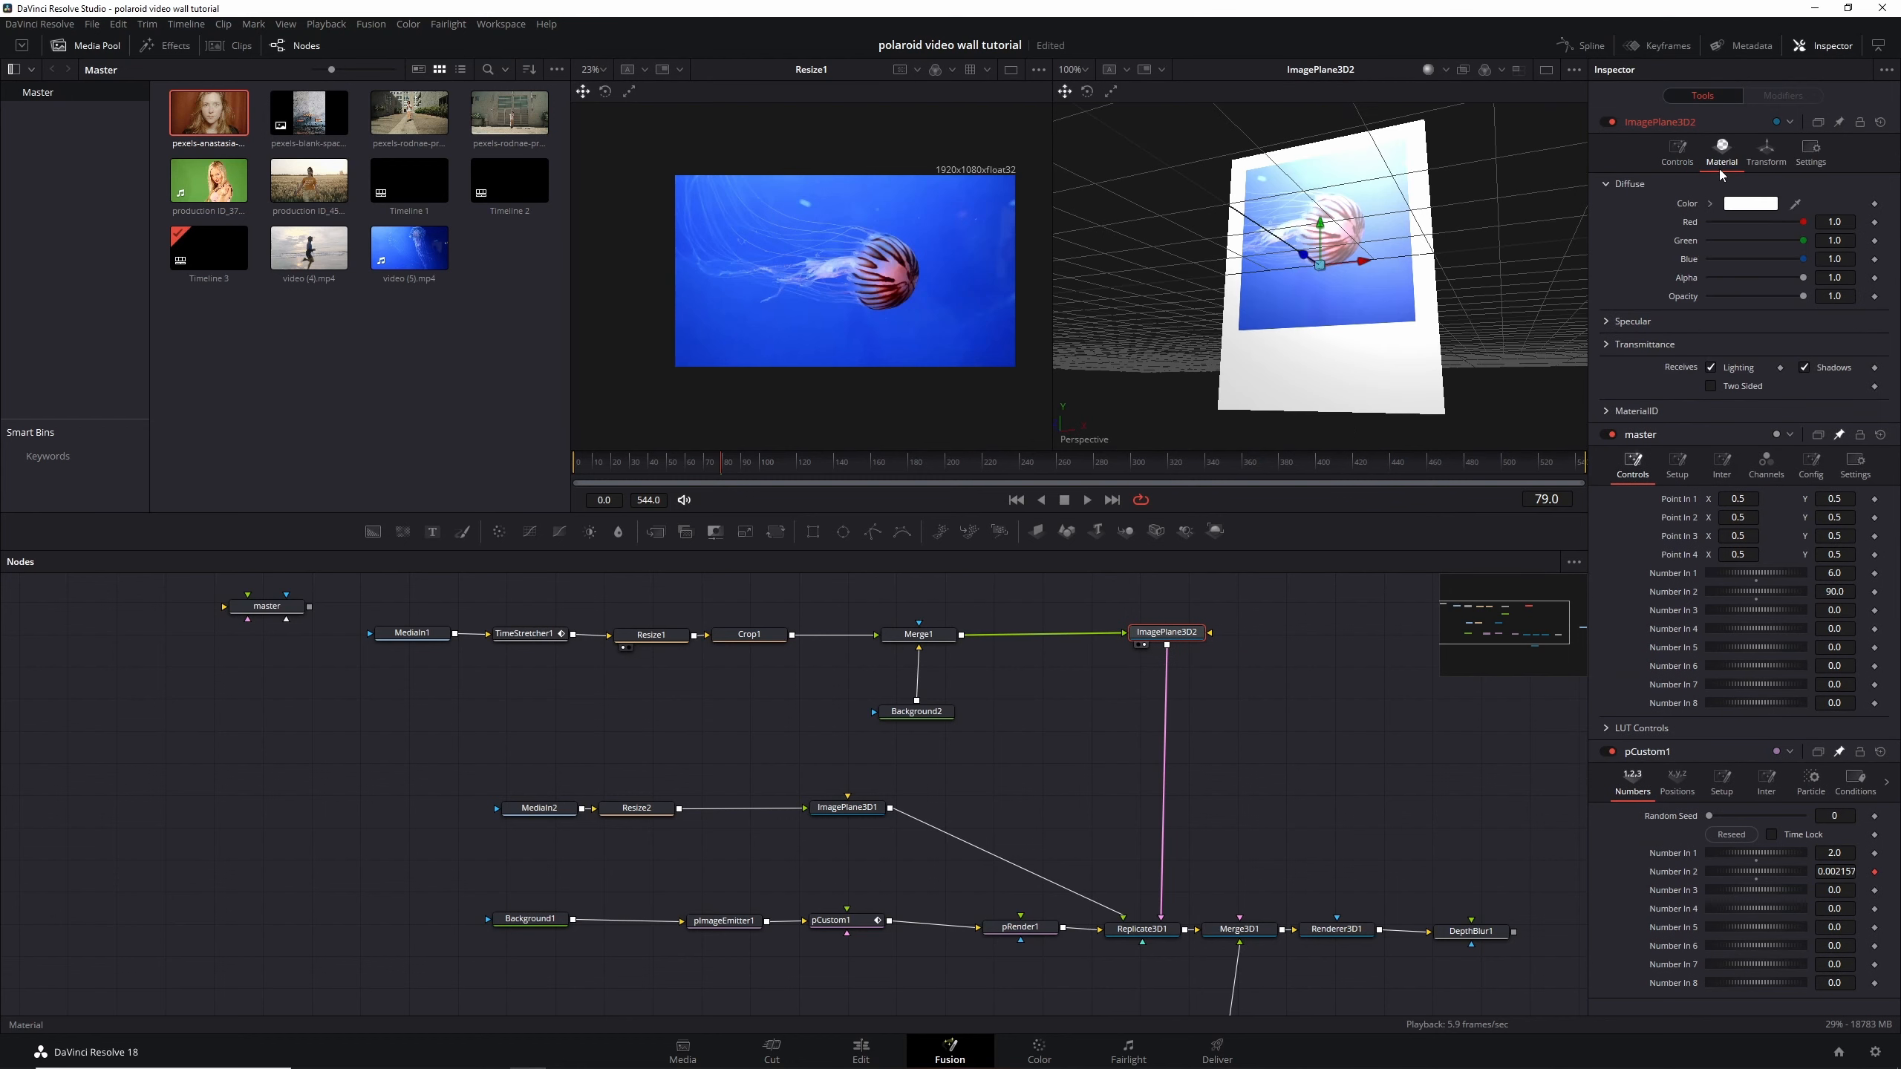
click(1607, 324)
drag(1810, 415, 1775, 416)
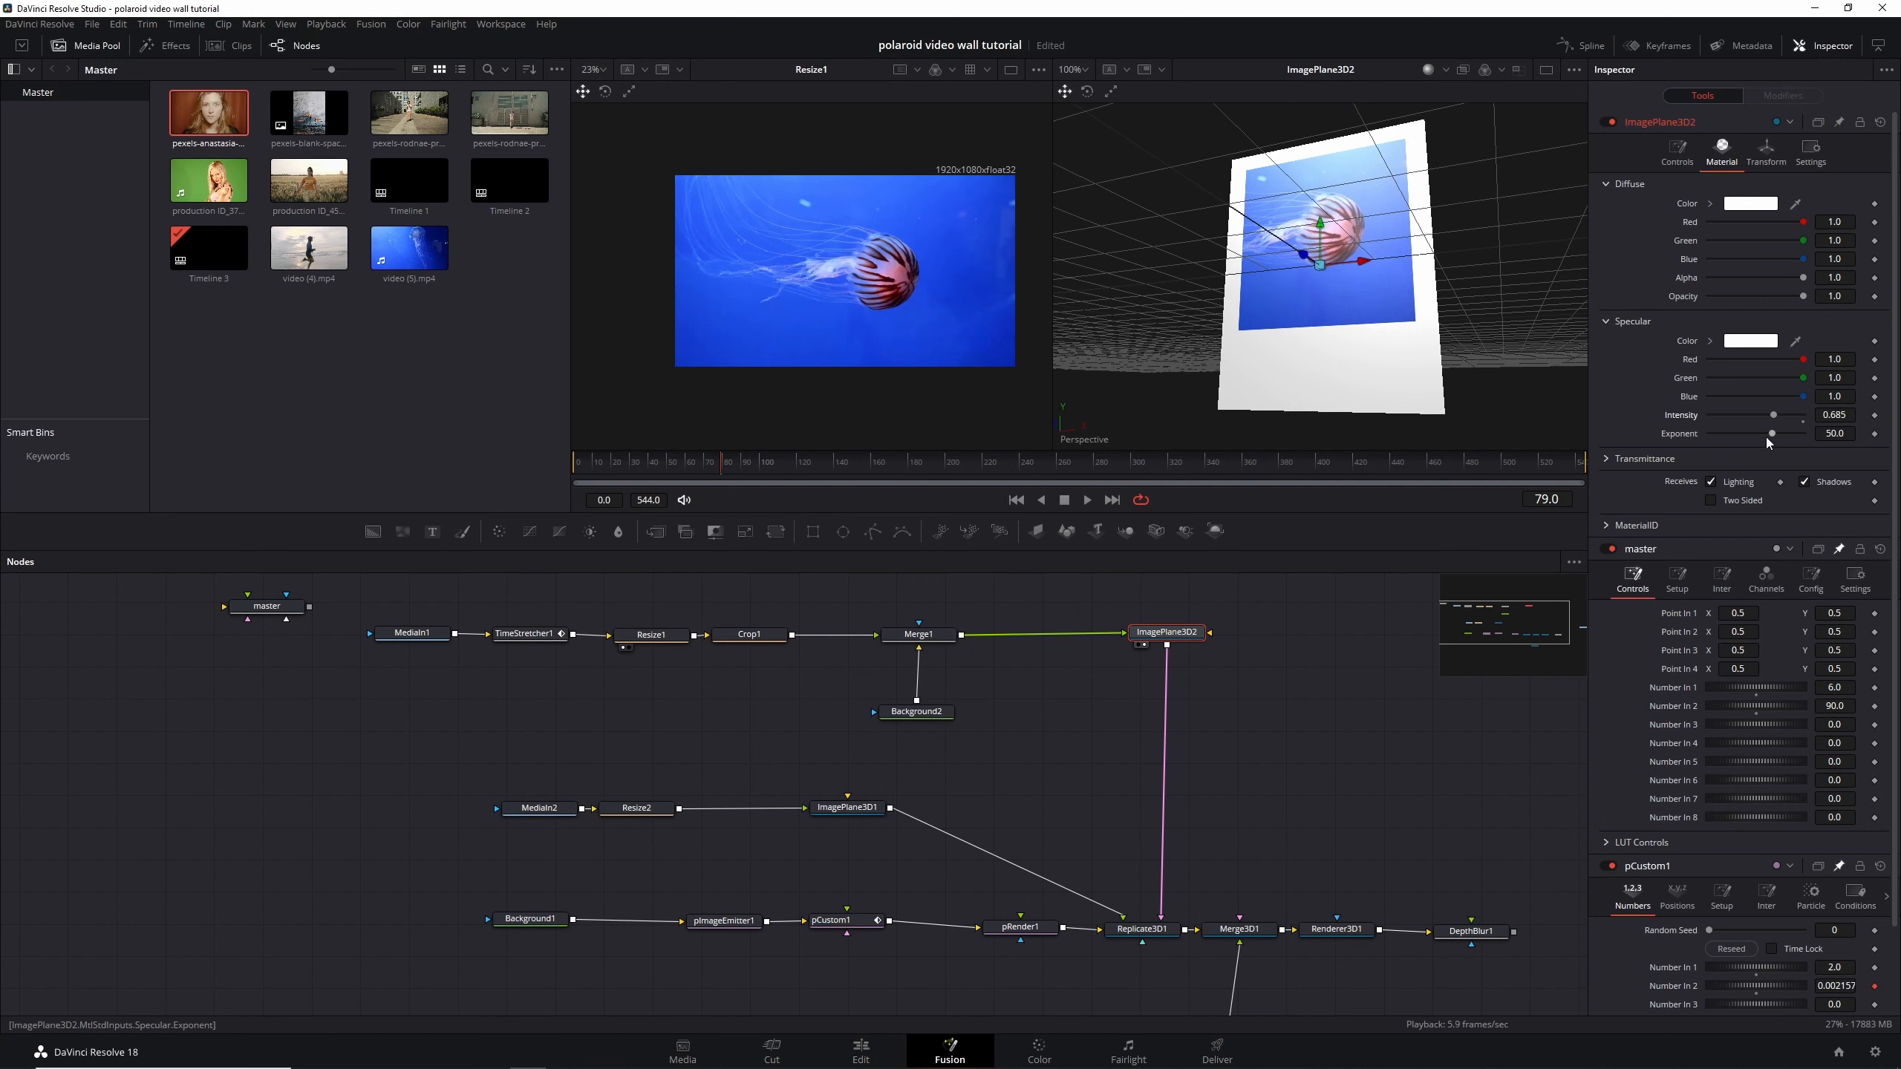
drag(1773, 416, 1807, 430)
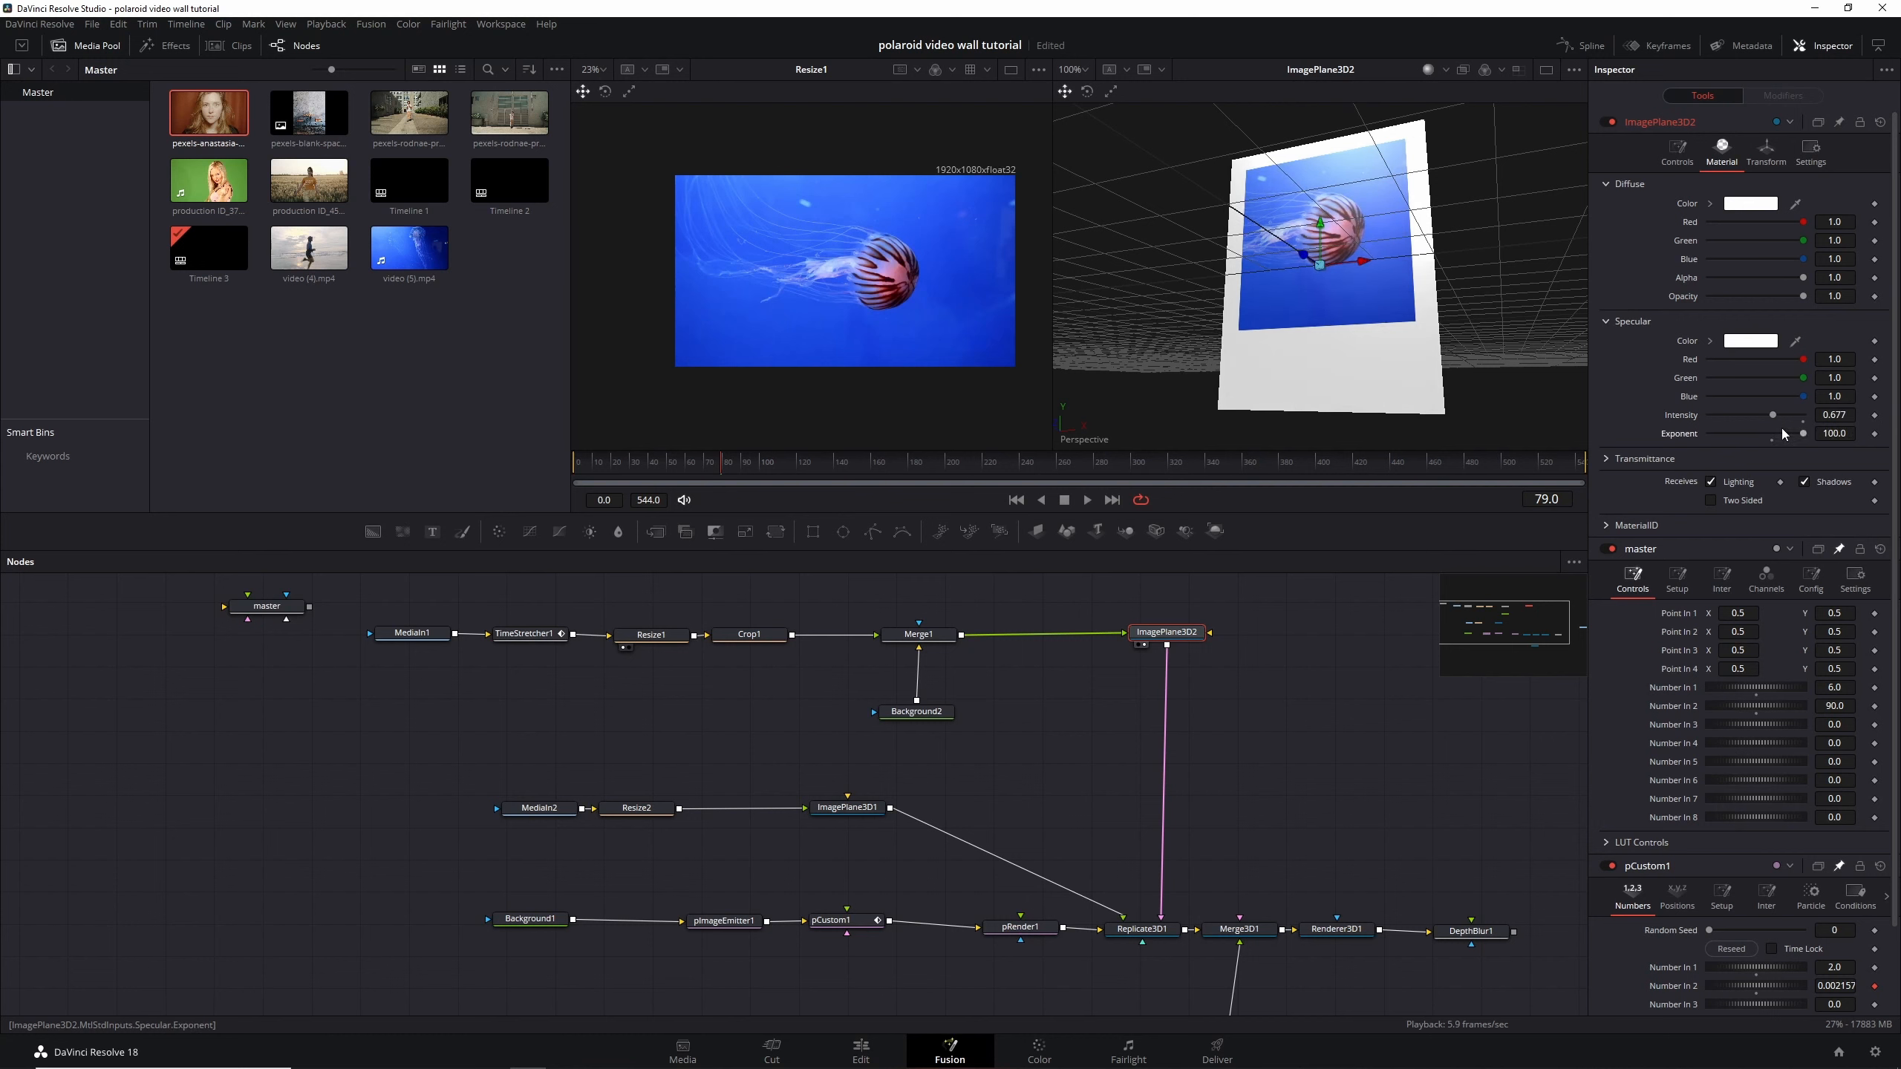
mouse_move(1313, 313)
mouse_down()
mouse_move(1286, 355)
mouse_move(1393, 282)
mouse_move(1322, 328)
mouse_up()
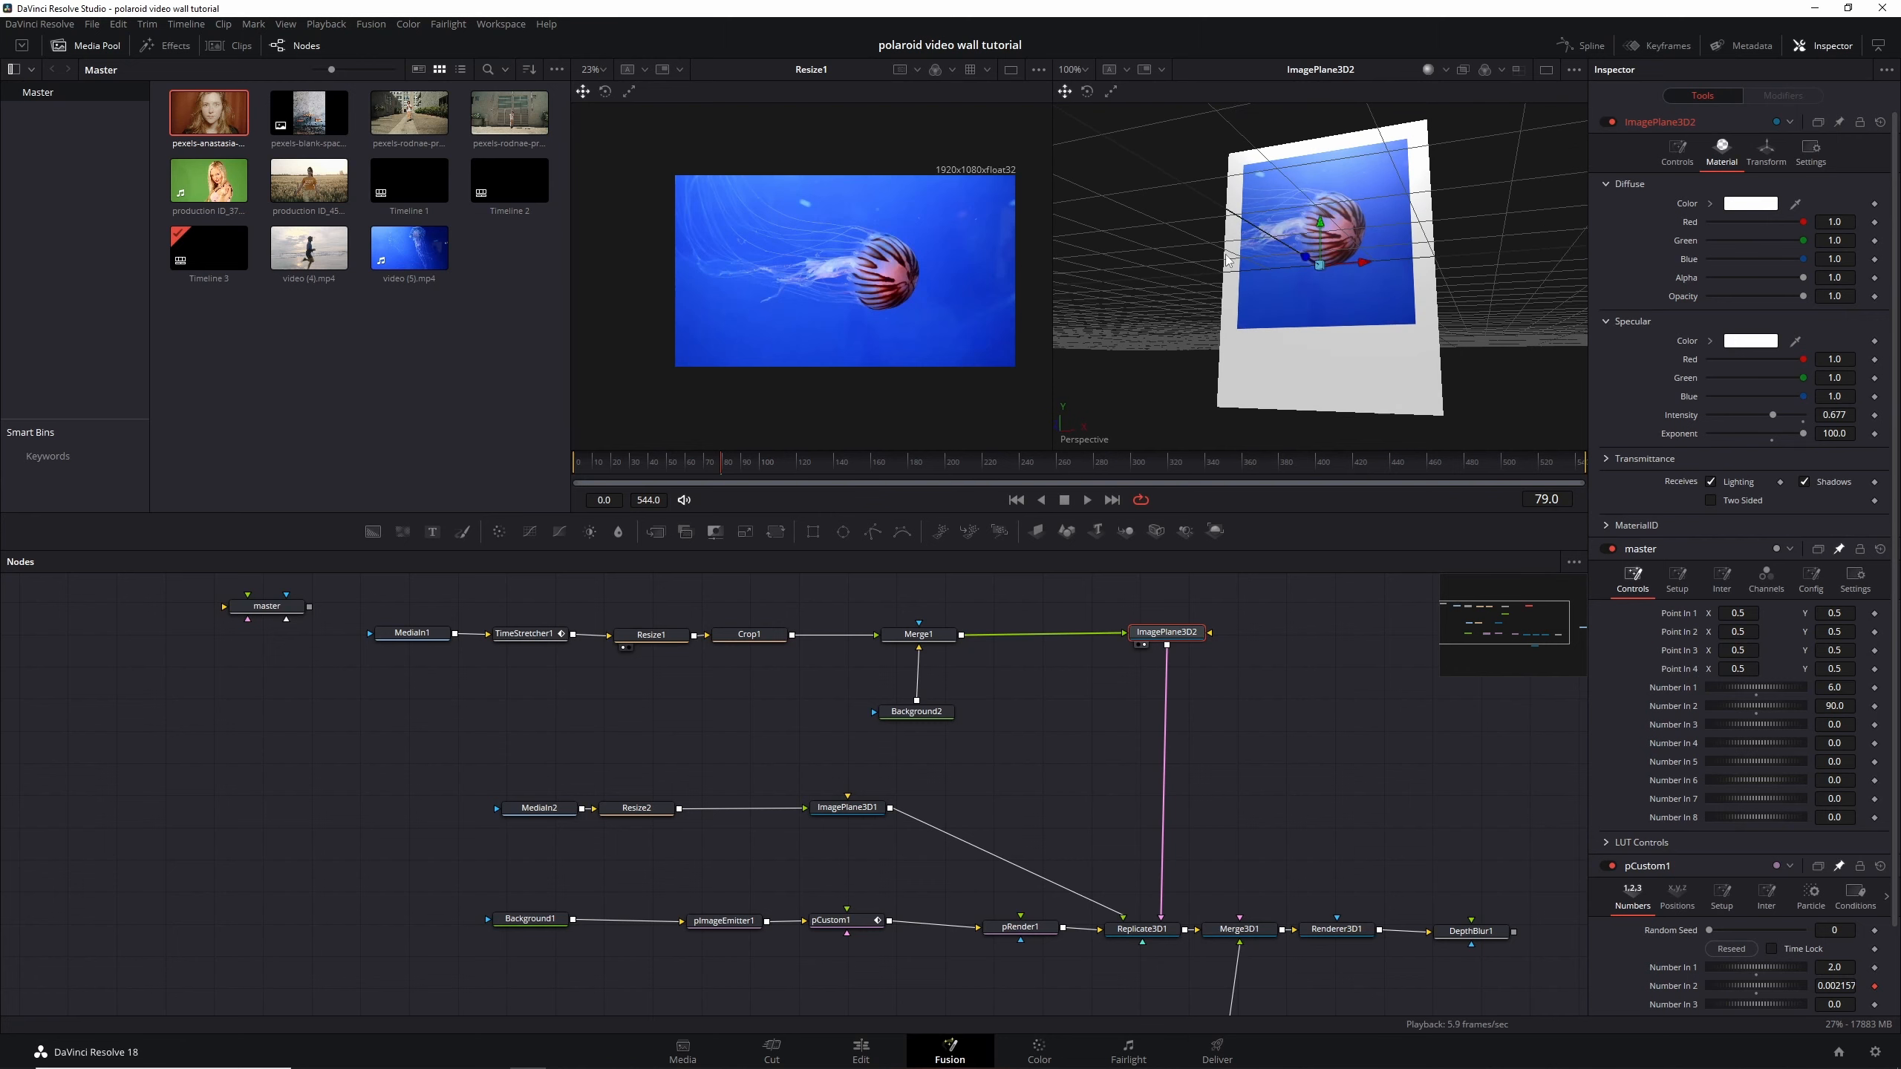
scroll(1273, 169, up, 3)
scroll(1150, 259, down, 3)
Insert a Bender 3D node between ImagePlane3D2 and Replicate3D1
drag(1182, 636, 1182, 637)
key(shift+space)
text(b)
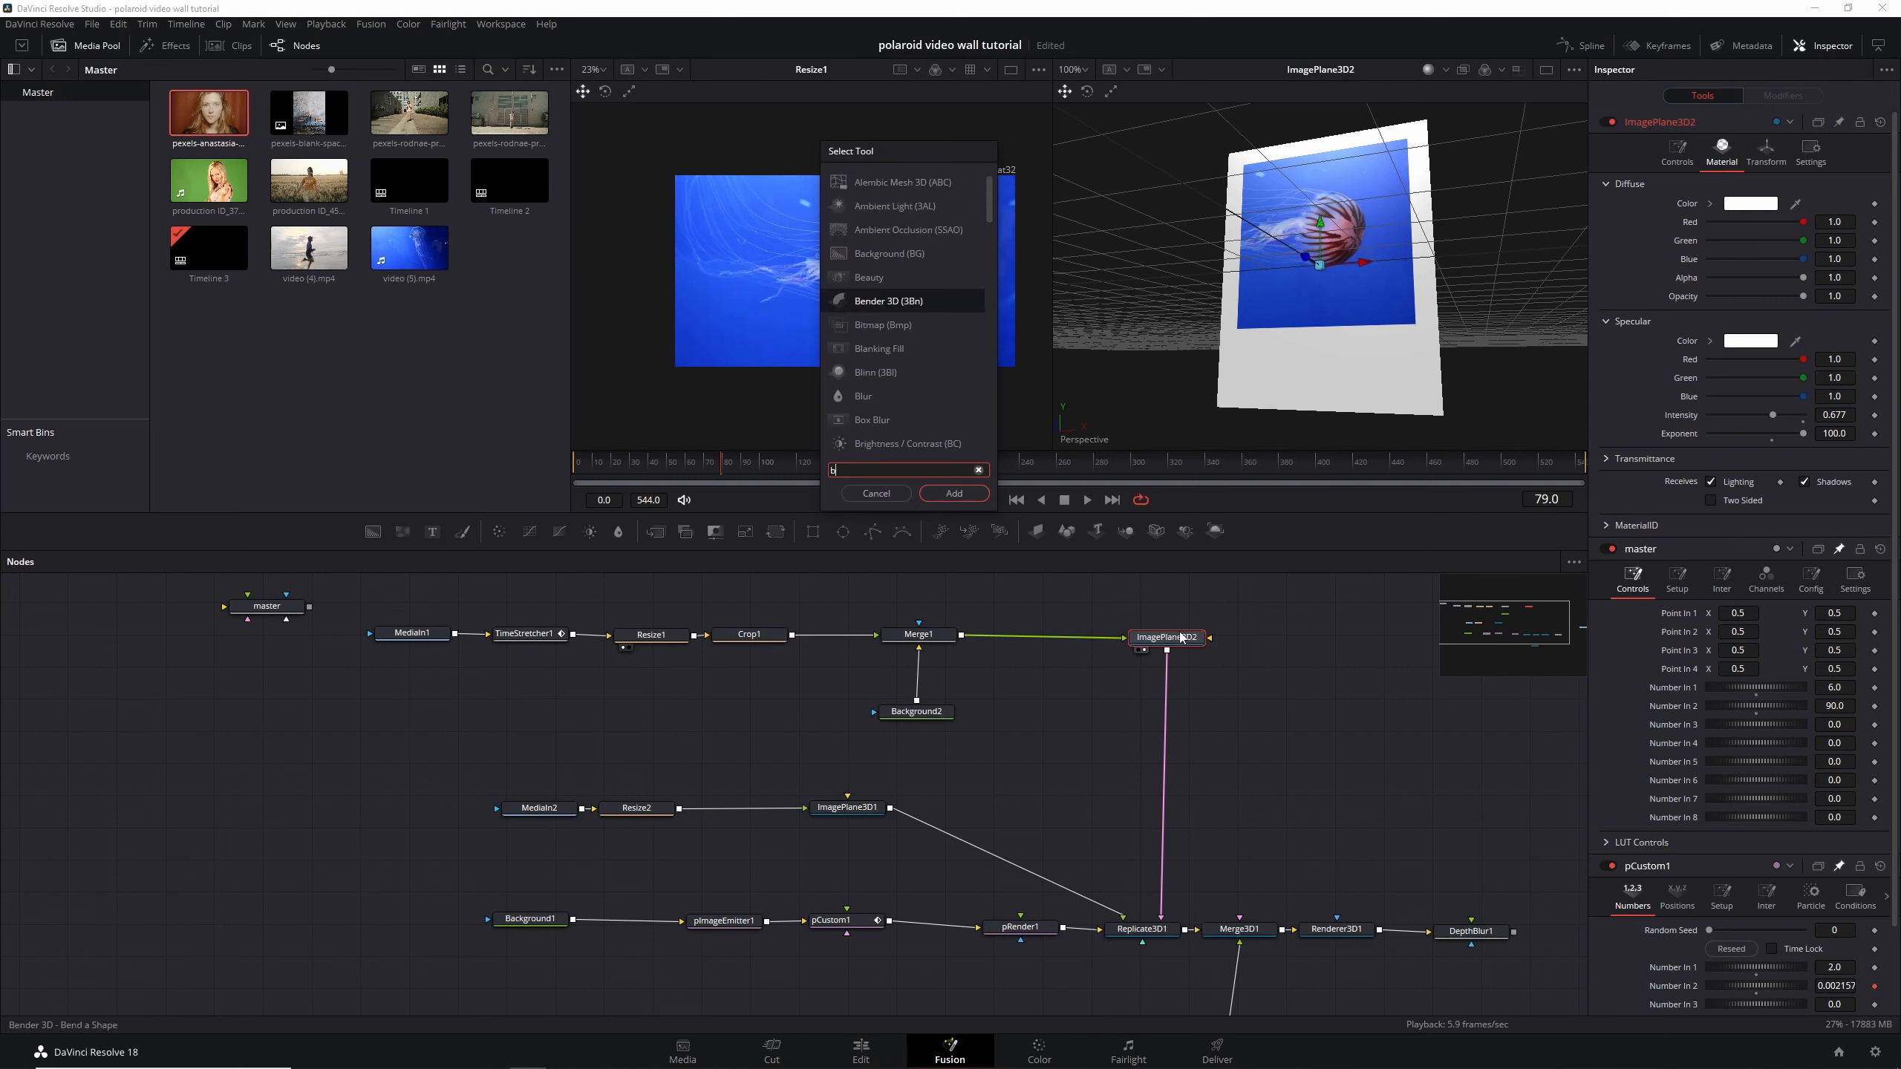
text(lern)
key(BackSpace)
key(BackSpace)
key(BackSpace)
text(end)
key(Return)
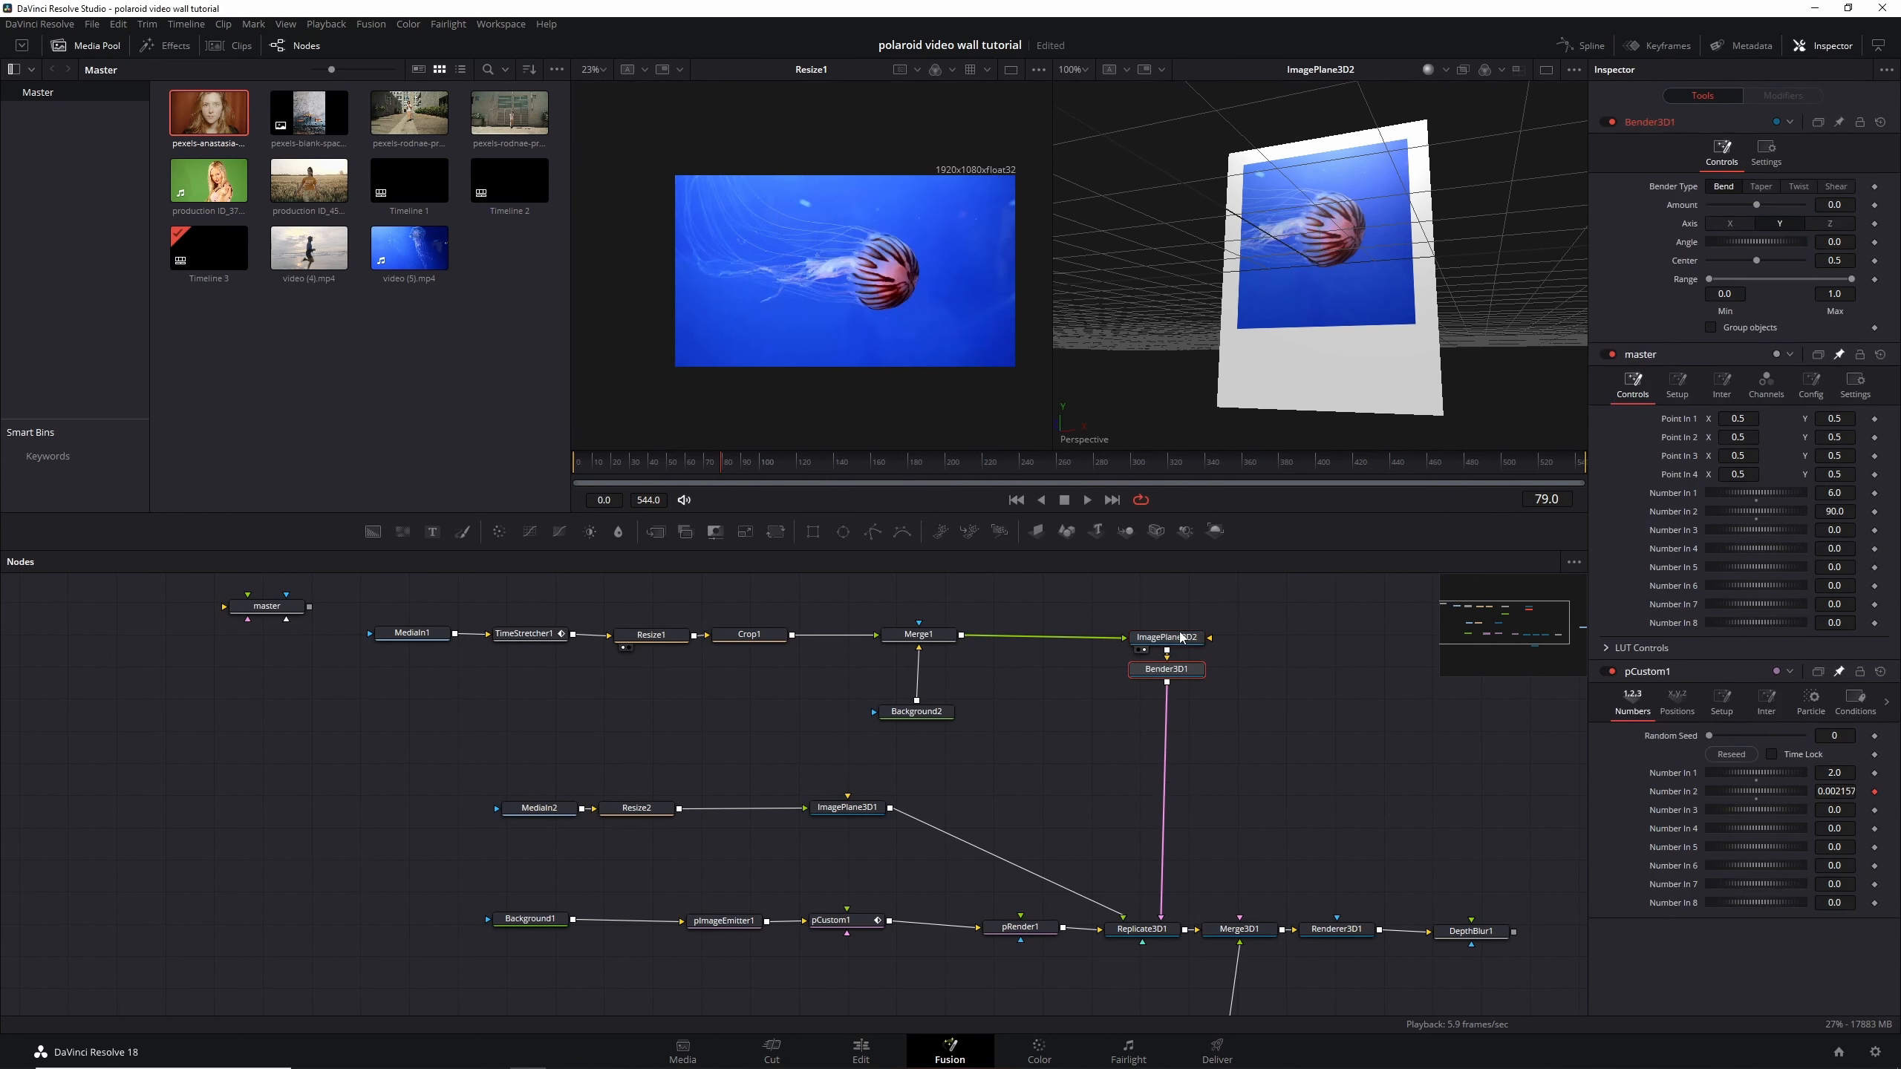
Display Bender3D1 in the second viewer and set its bend Amount to 0.01
drag(1239, 559, 1214, 352)
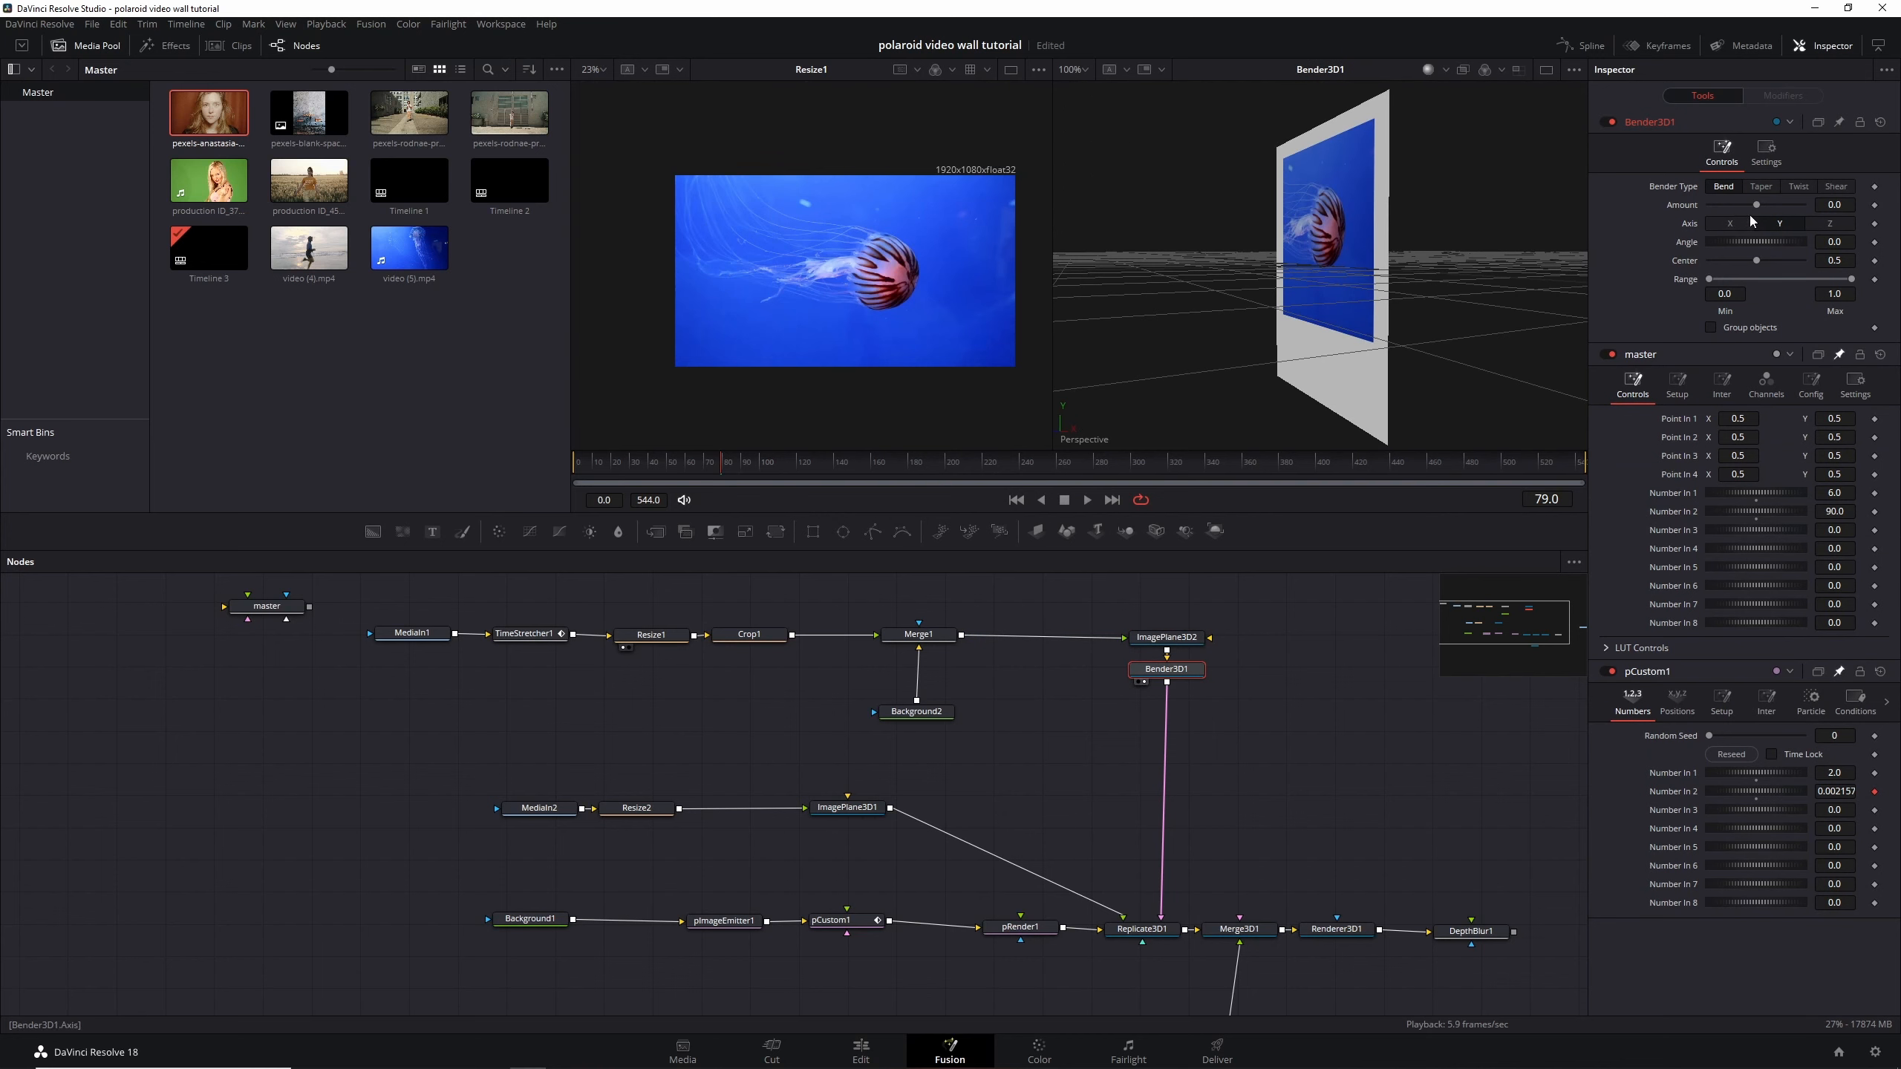
drag(1756, 205, 1798, 202)
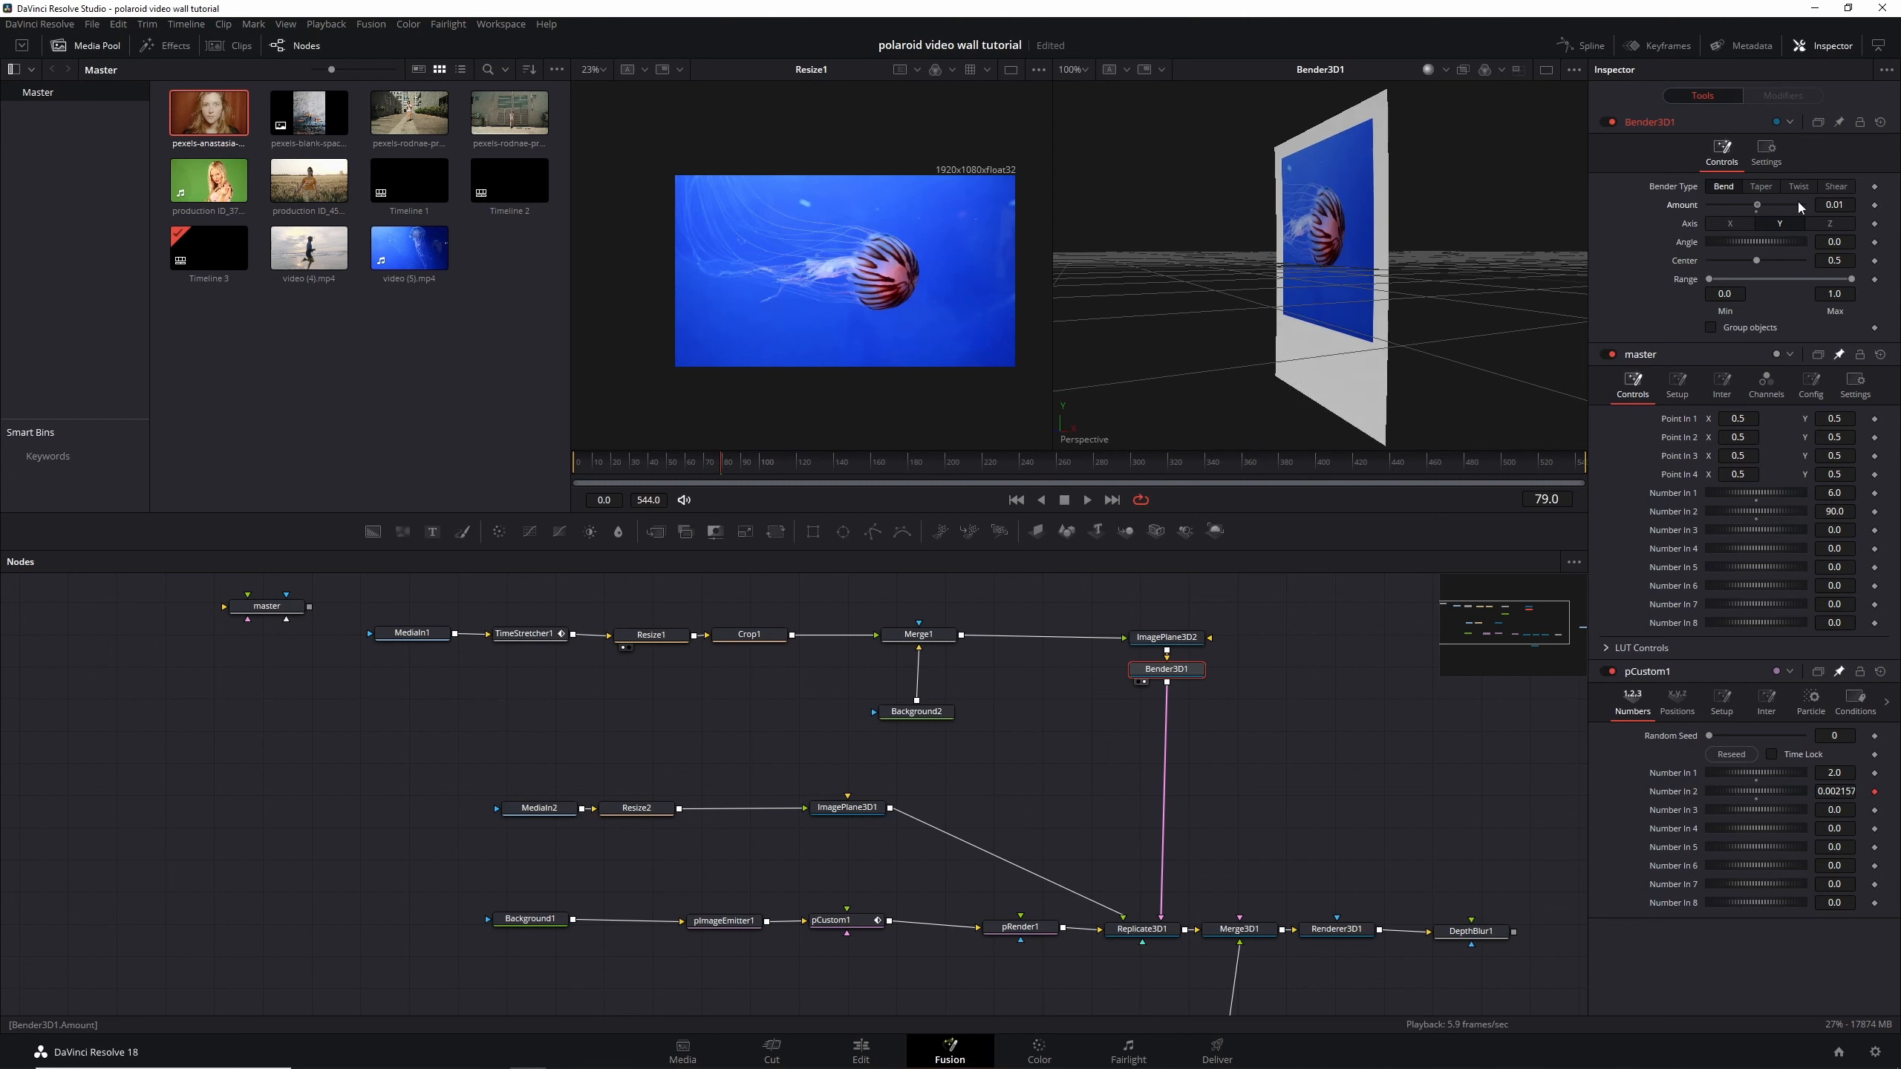
drag(1420, 216, 1471, 212)
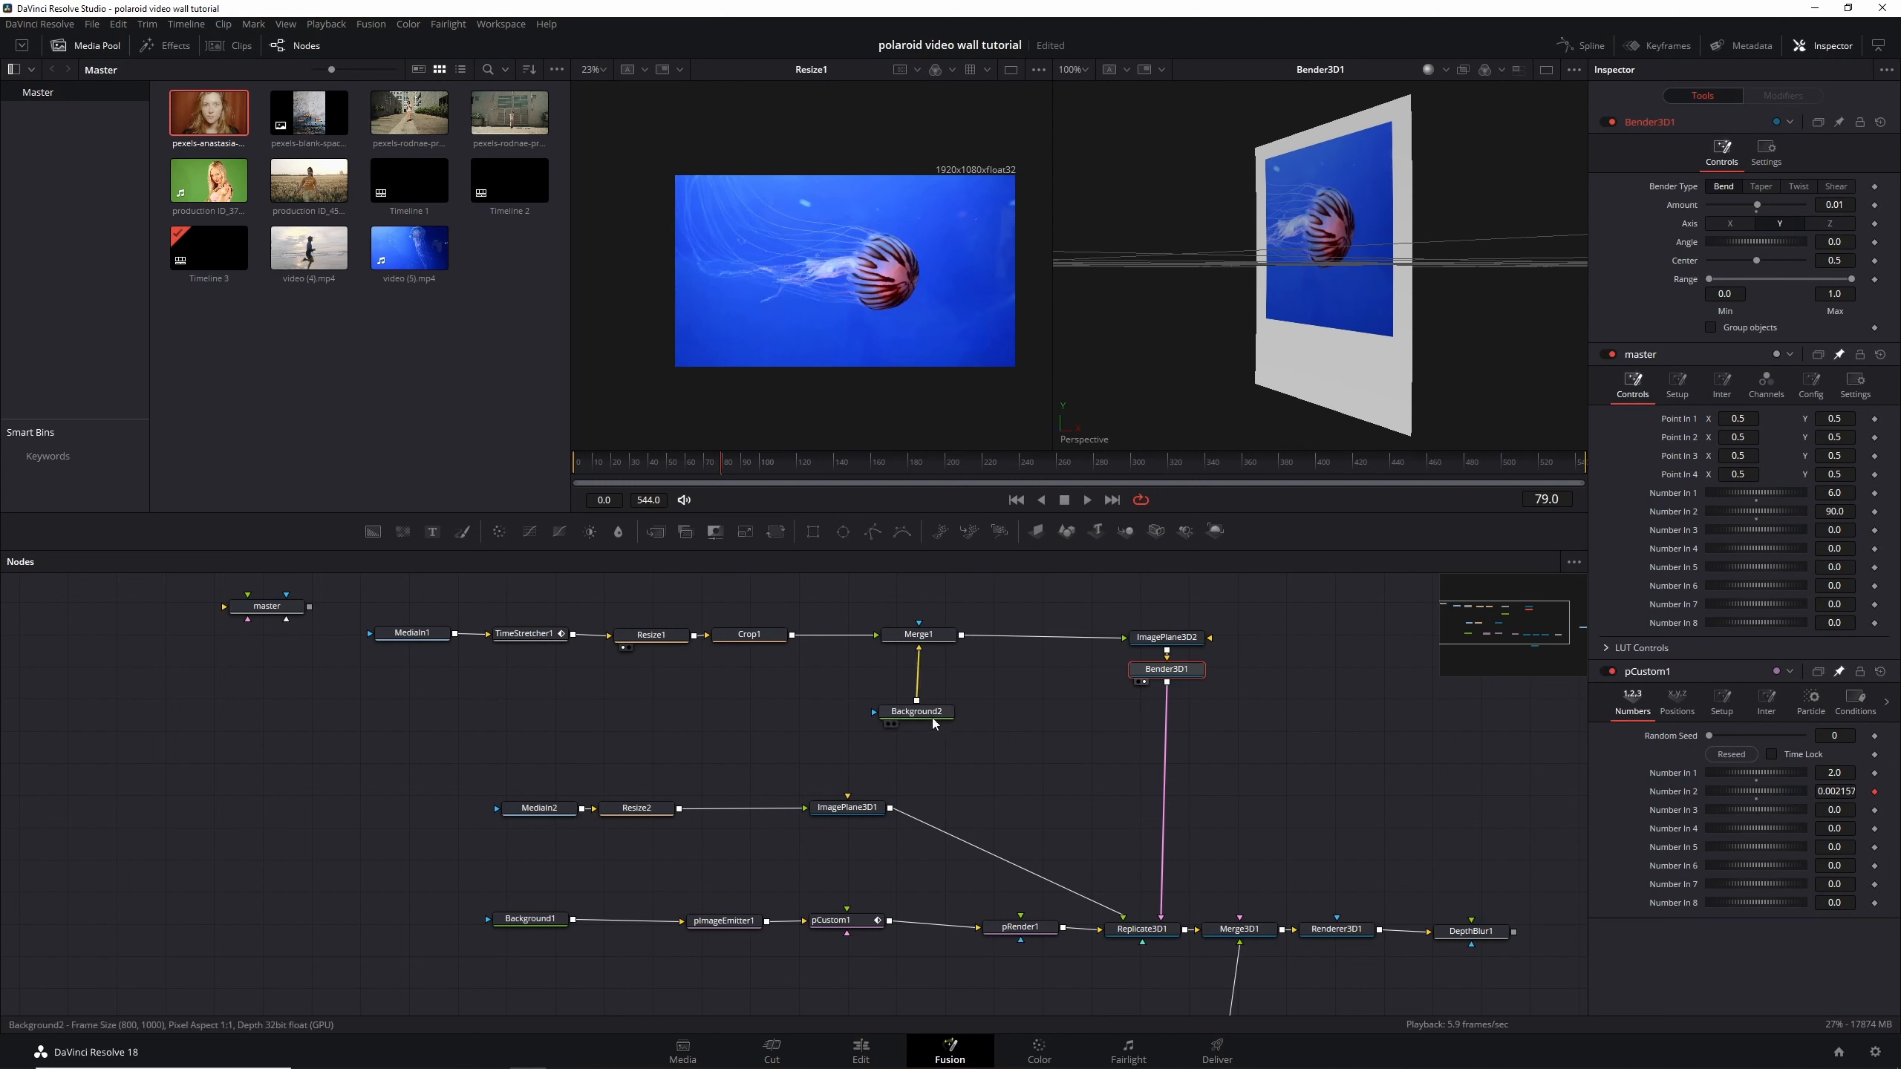
Move Background2 close beneath Merge1 and display Merge3D1 in the second viewer to check the polaroid wall
drag(919, 713, 919, 681)
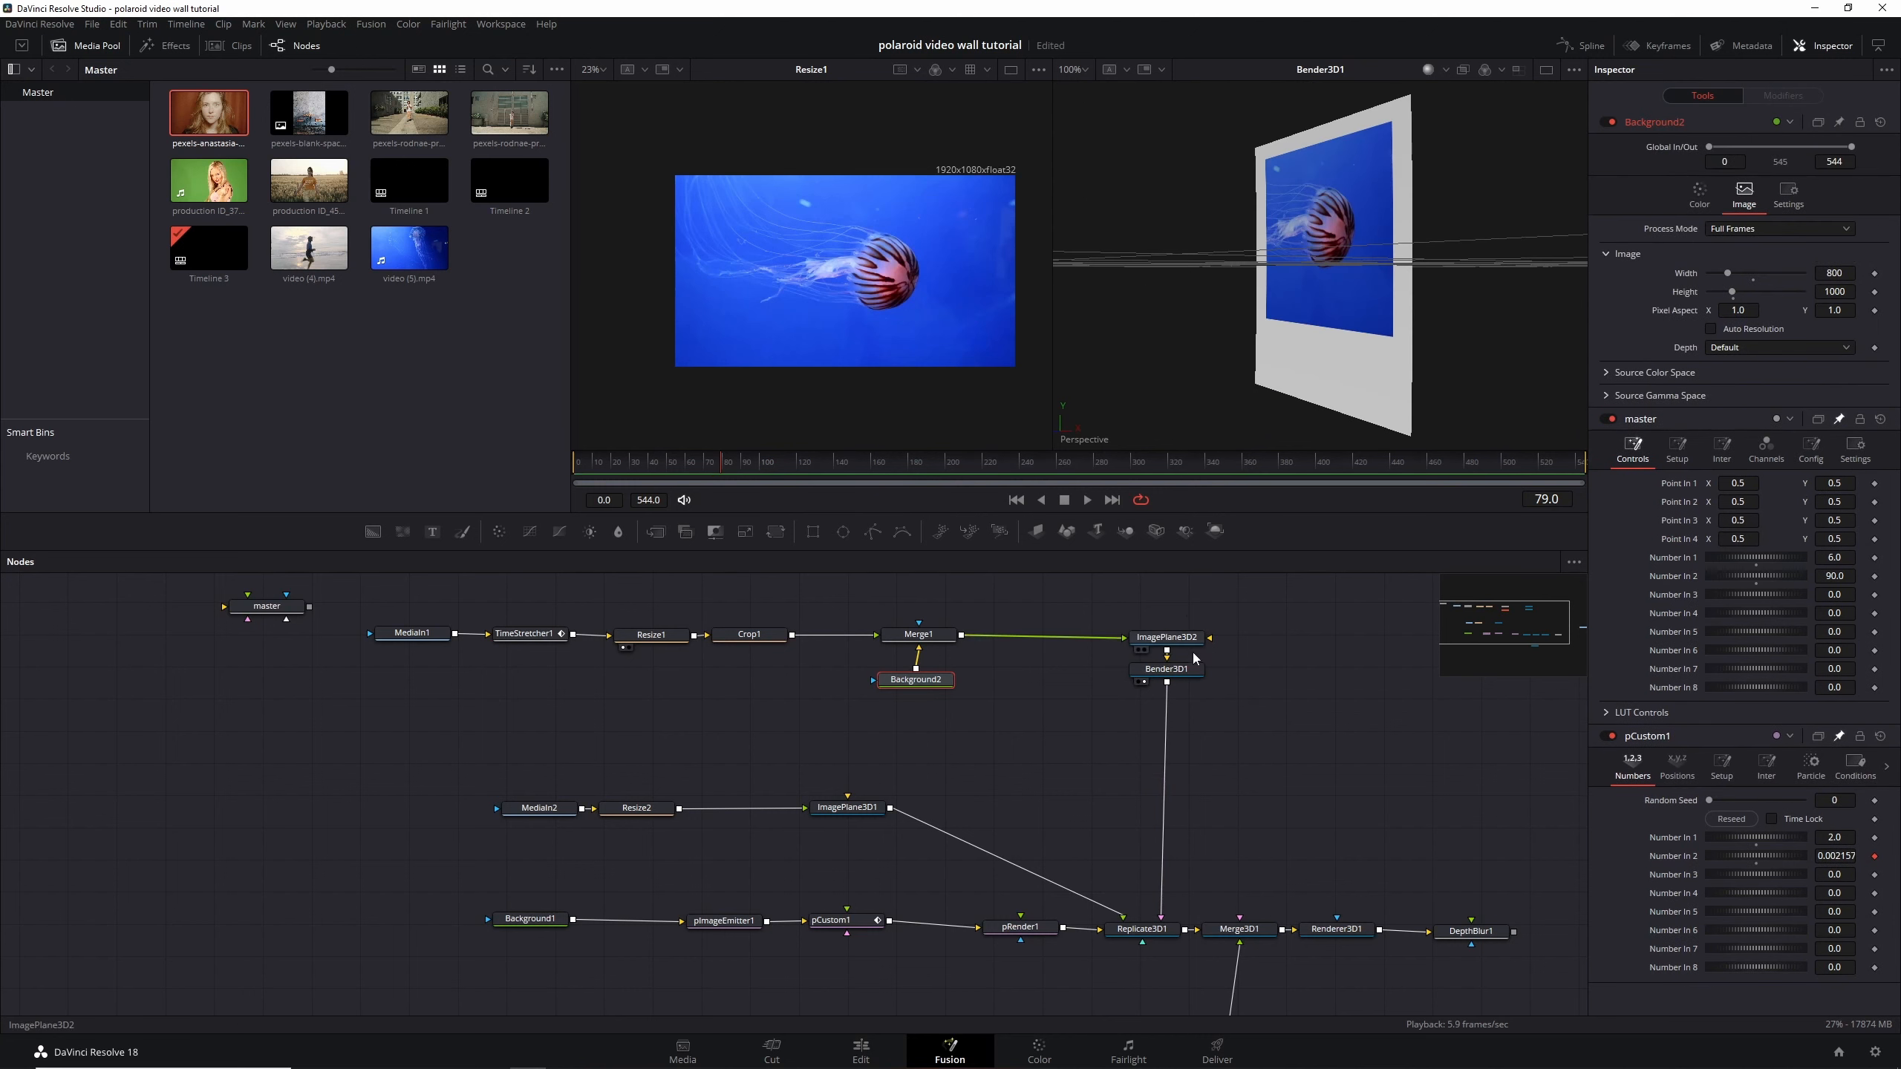
click(1142, 928)
drag(1300, 268, 1307, 222)
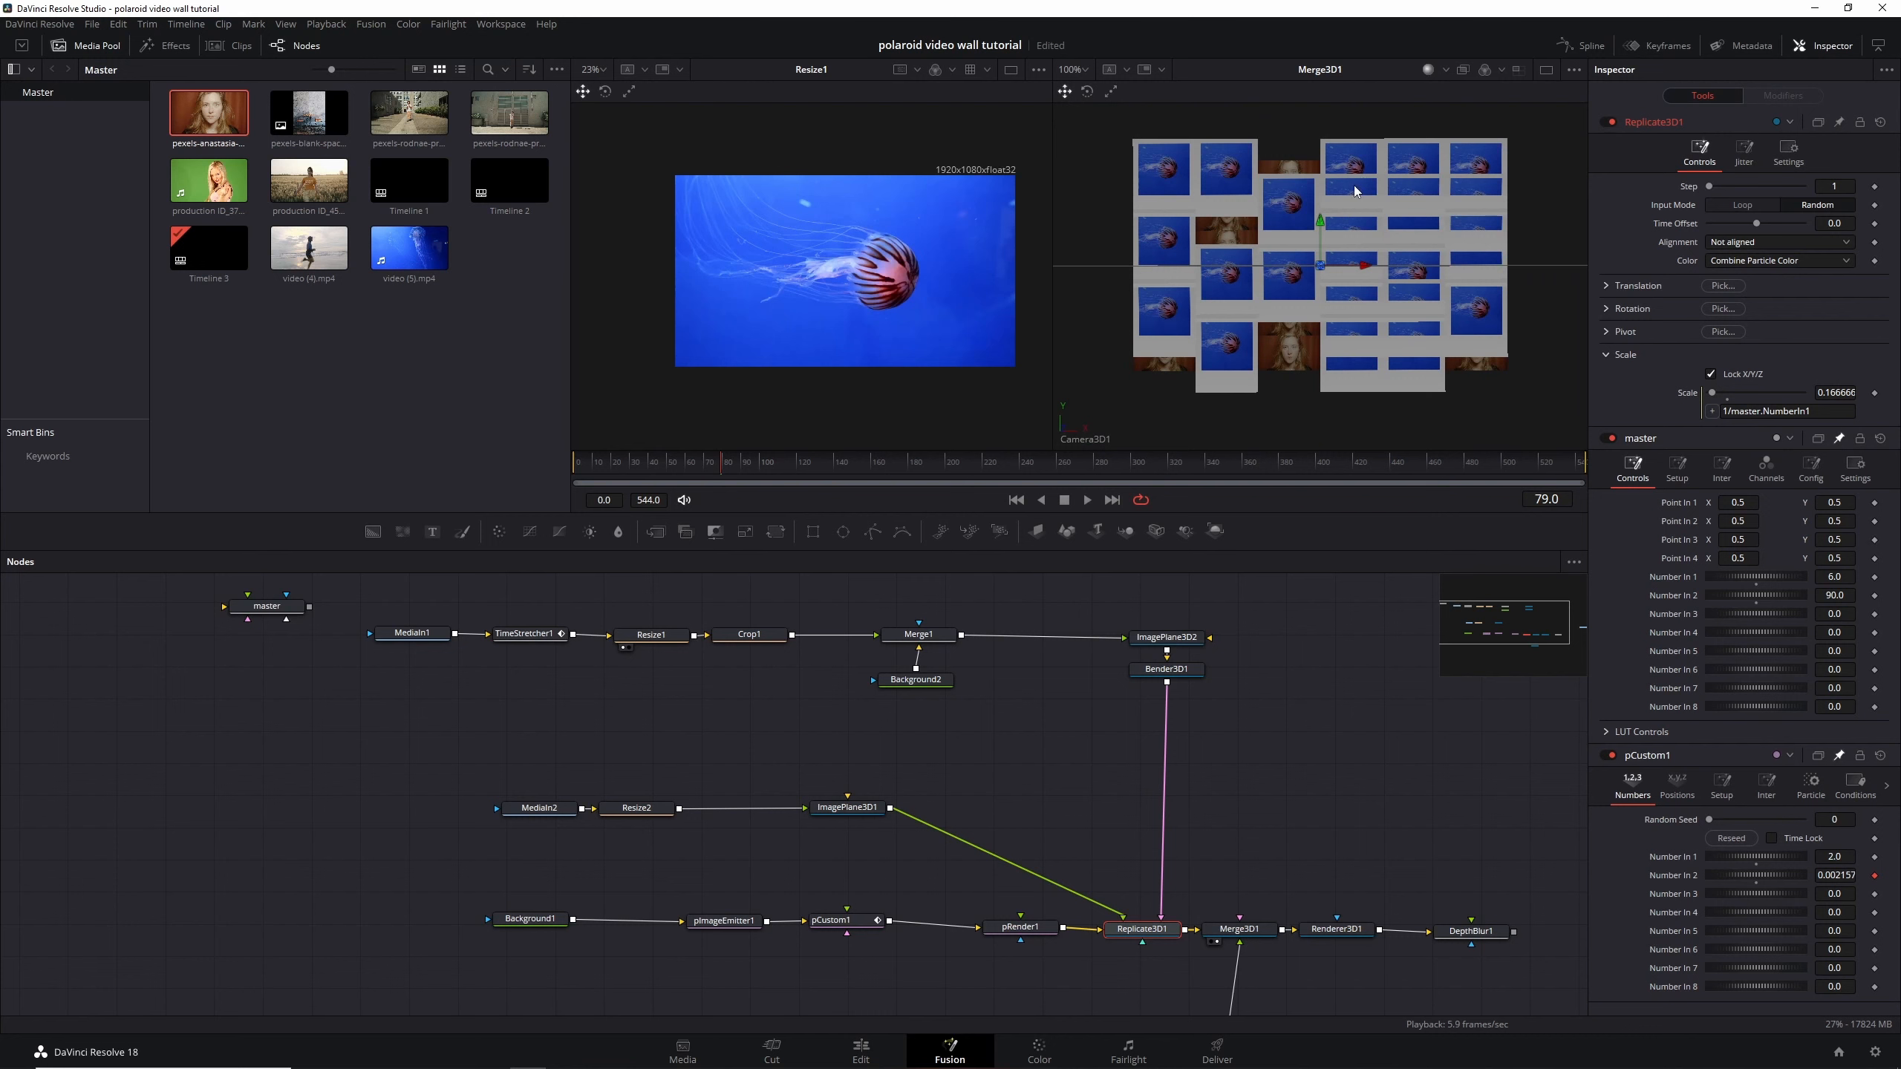
scroll(1354, 191, up, 3)
scroll(1304, 196, down, 2)
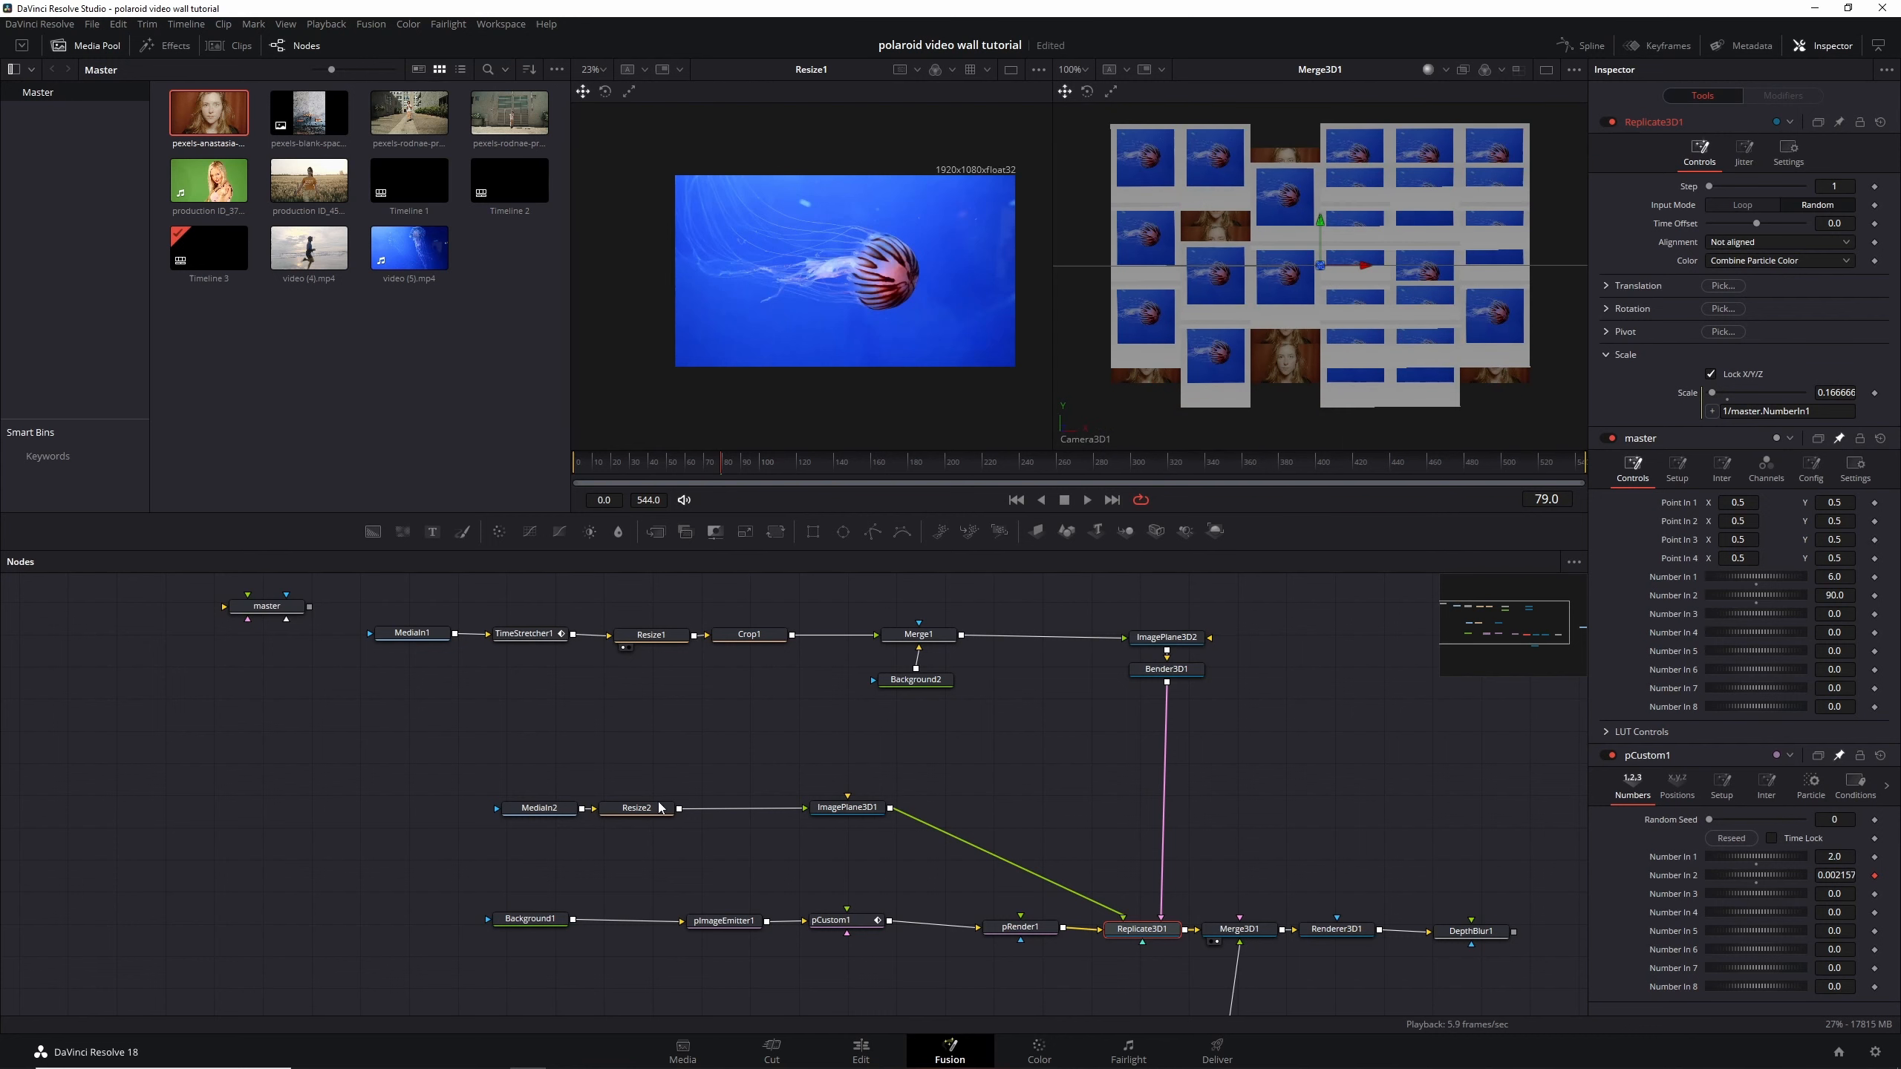
Set Background1's Pixel Aspect Y to 10/8 to match the polaroid format
click(537, 927)
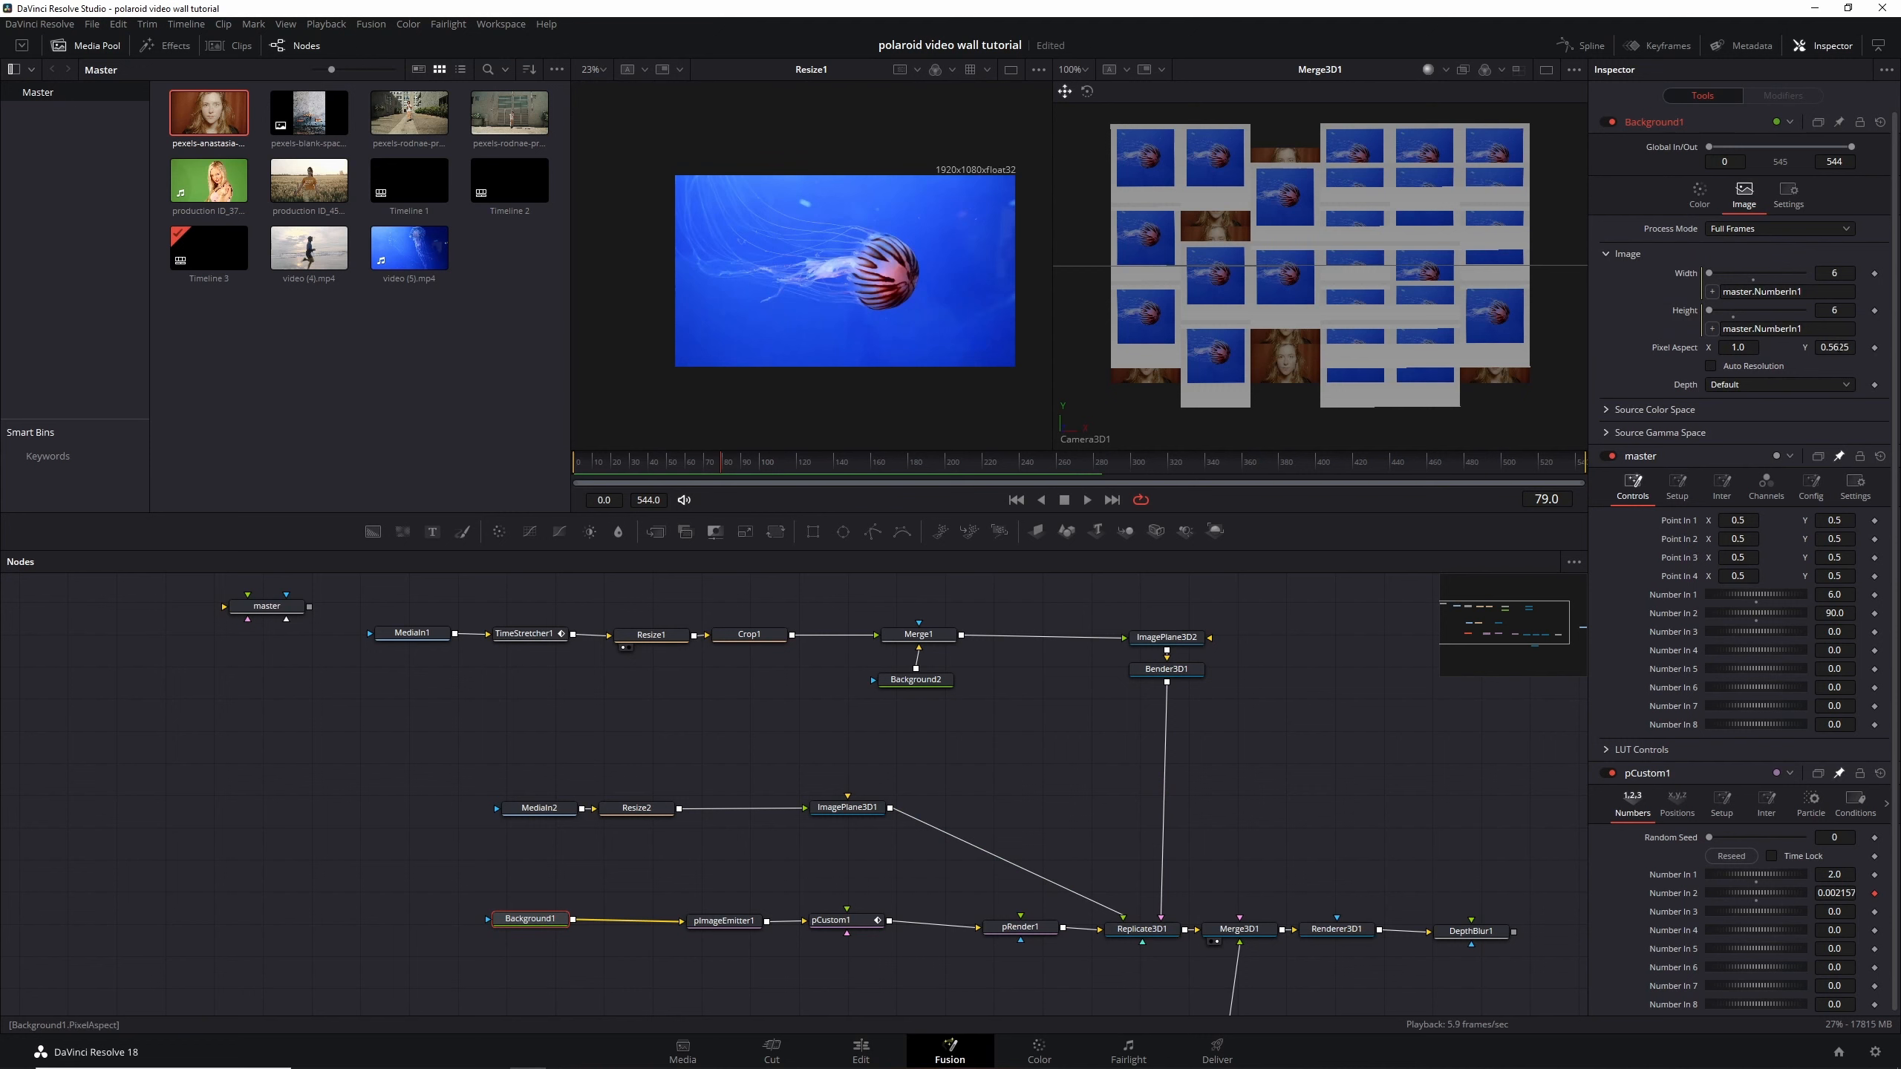
click(1838, 347)
text(10/8)
key(Return)
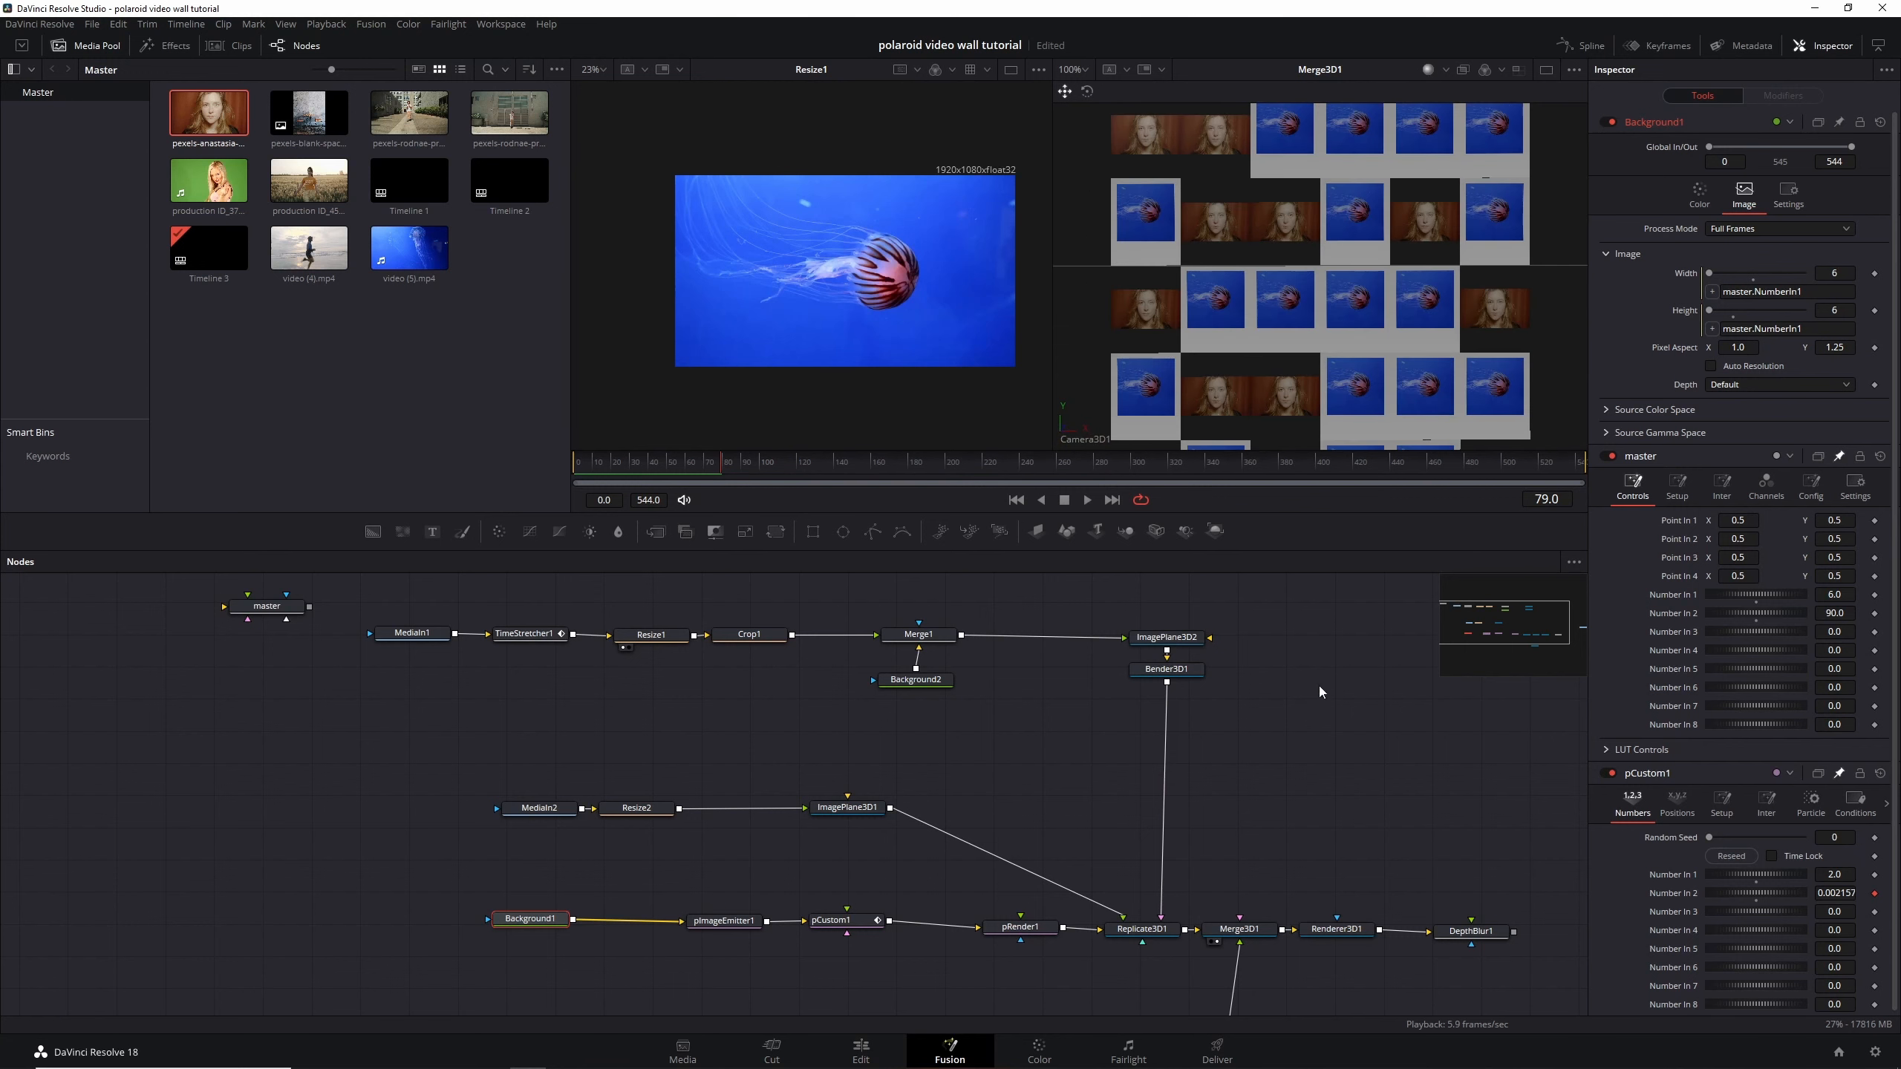
Disconnect ImagePlane3D1 from Replicate3D1 and inspect the spacing of the polaroids in the second viewer
scroll(847, 657, down, 2)
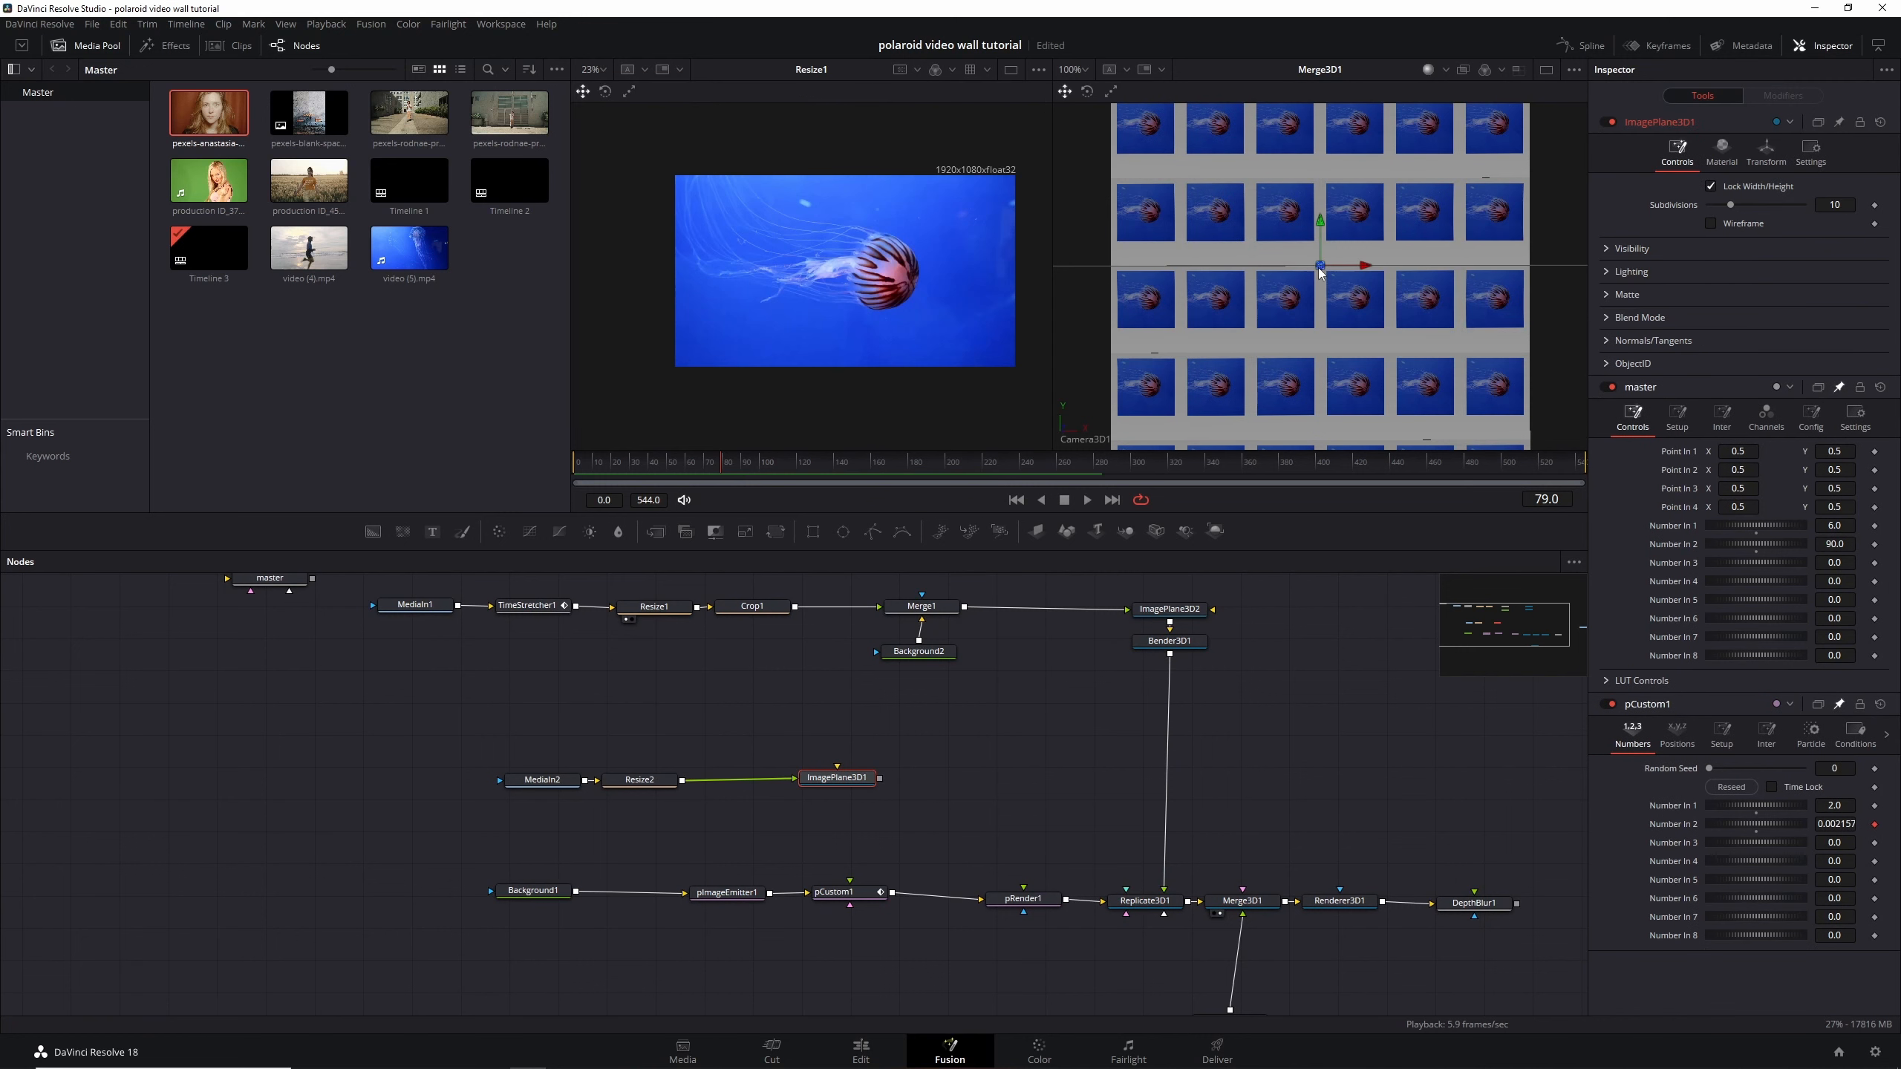
scroll(1209, 261, up, 3)
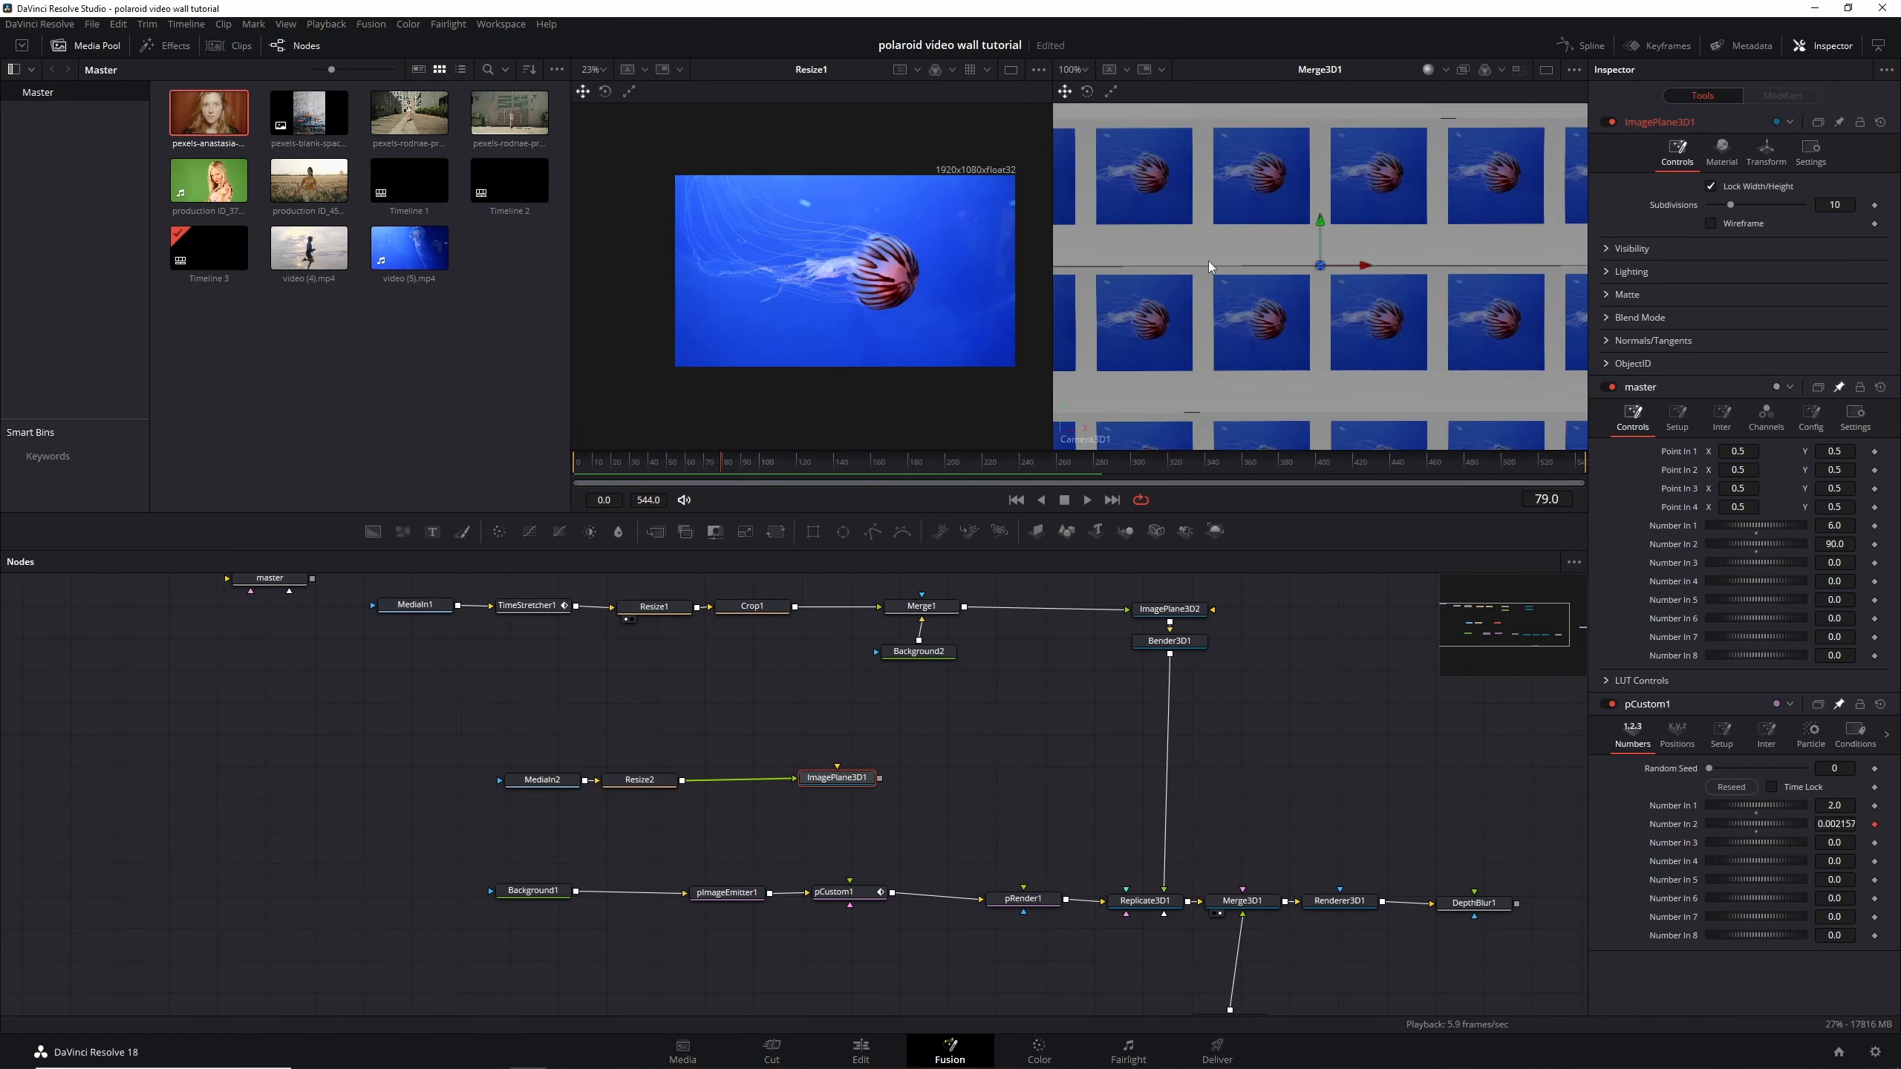
scroll(1209, 261, up, 3)
scroll(1209, 261, down, 5)
scroll(1174, 240, up, 2)
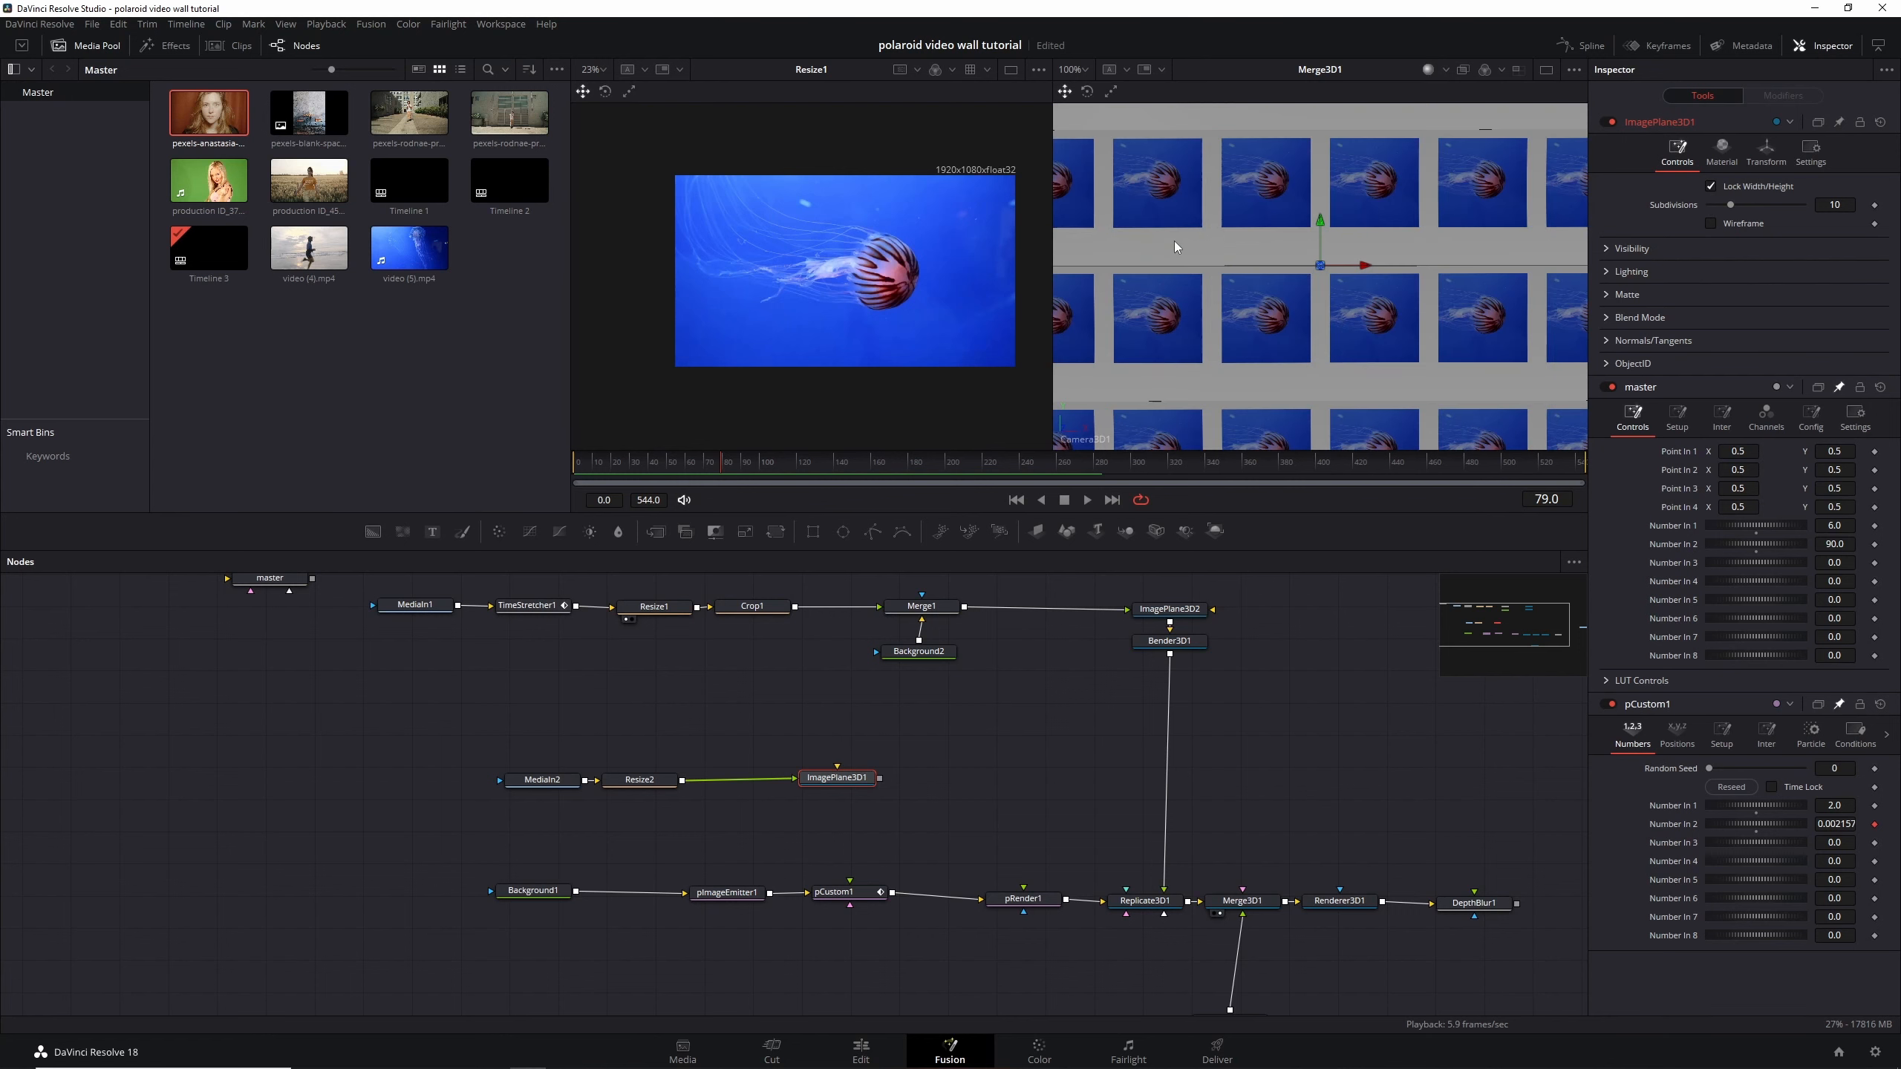
scroll(1174, 241, down, 2)
Move the master node above the MediaIn1 row, over the gap between Crop1 and Merge1
drag(961, 771, 993, 937)
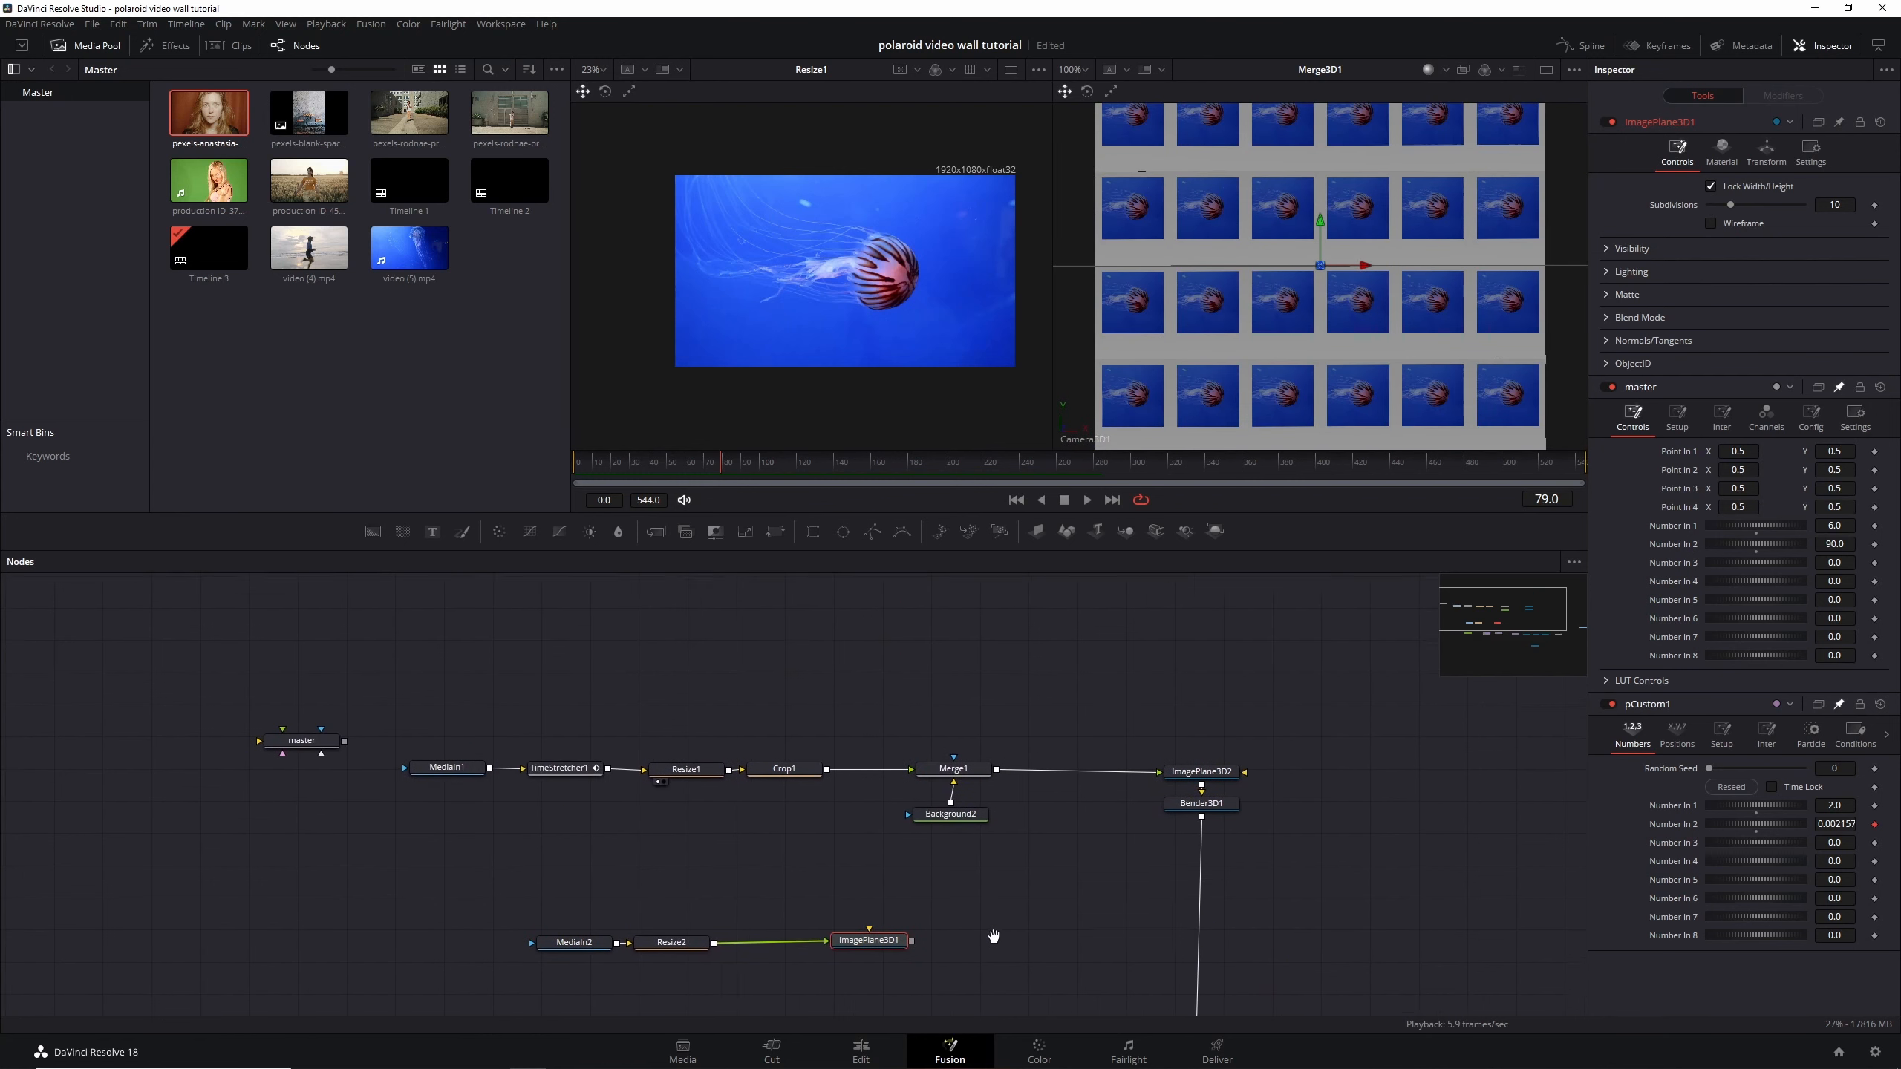
drag(314, 739, 989, 638)
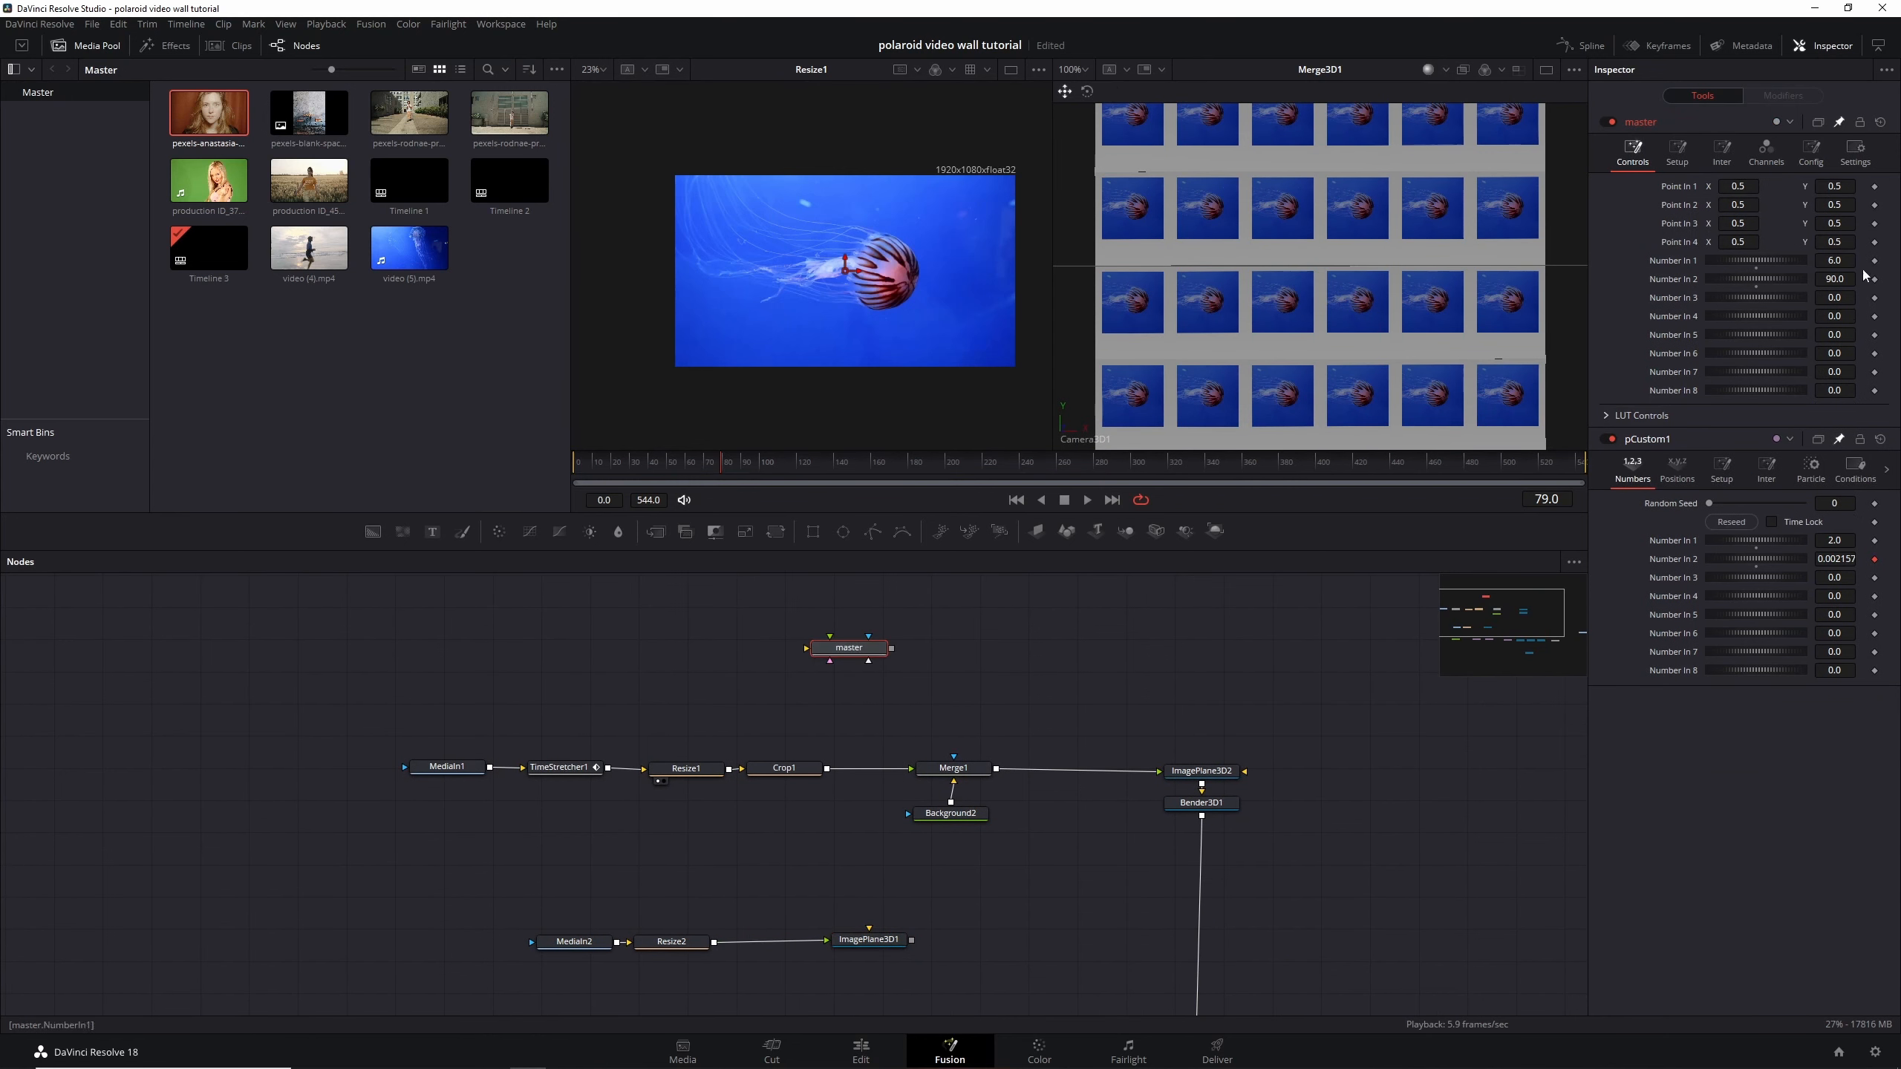
Set the master node's Number In 3 to 0.01
click(1855, 297)
text(1)
key(Return)
Extend Replicate3D1's Scale expression to 1/master.NumberIn1-master.NumberIn3 so the master controls the gap between polaroids
drag(1310, 966, 1283, 755)
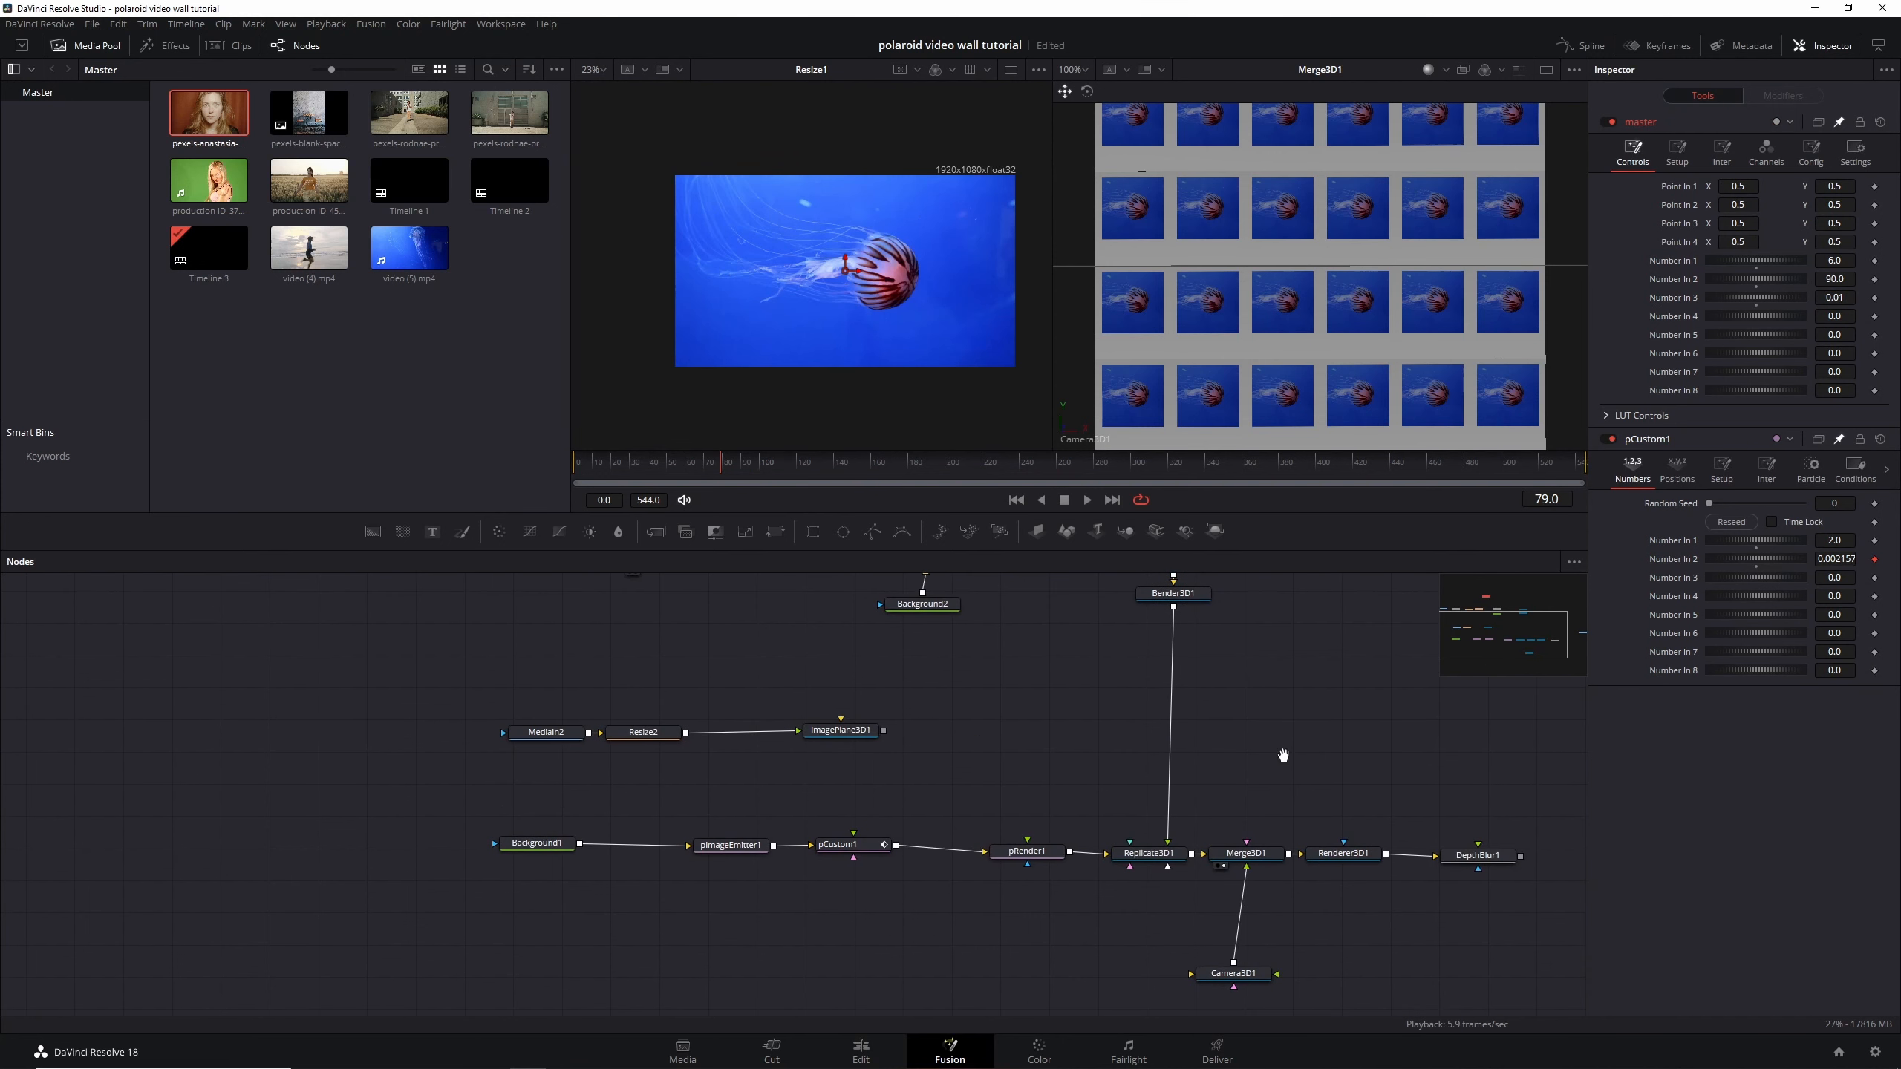
click(1150, 859)
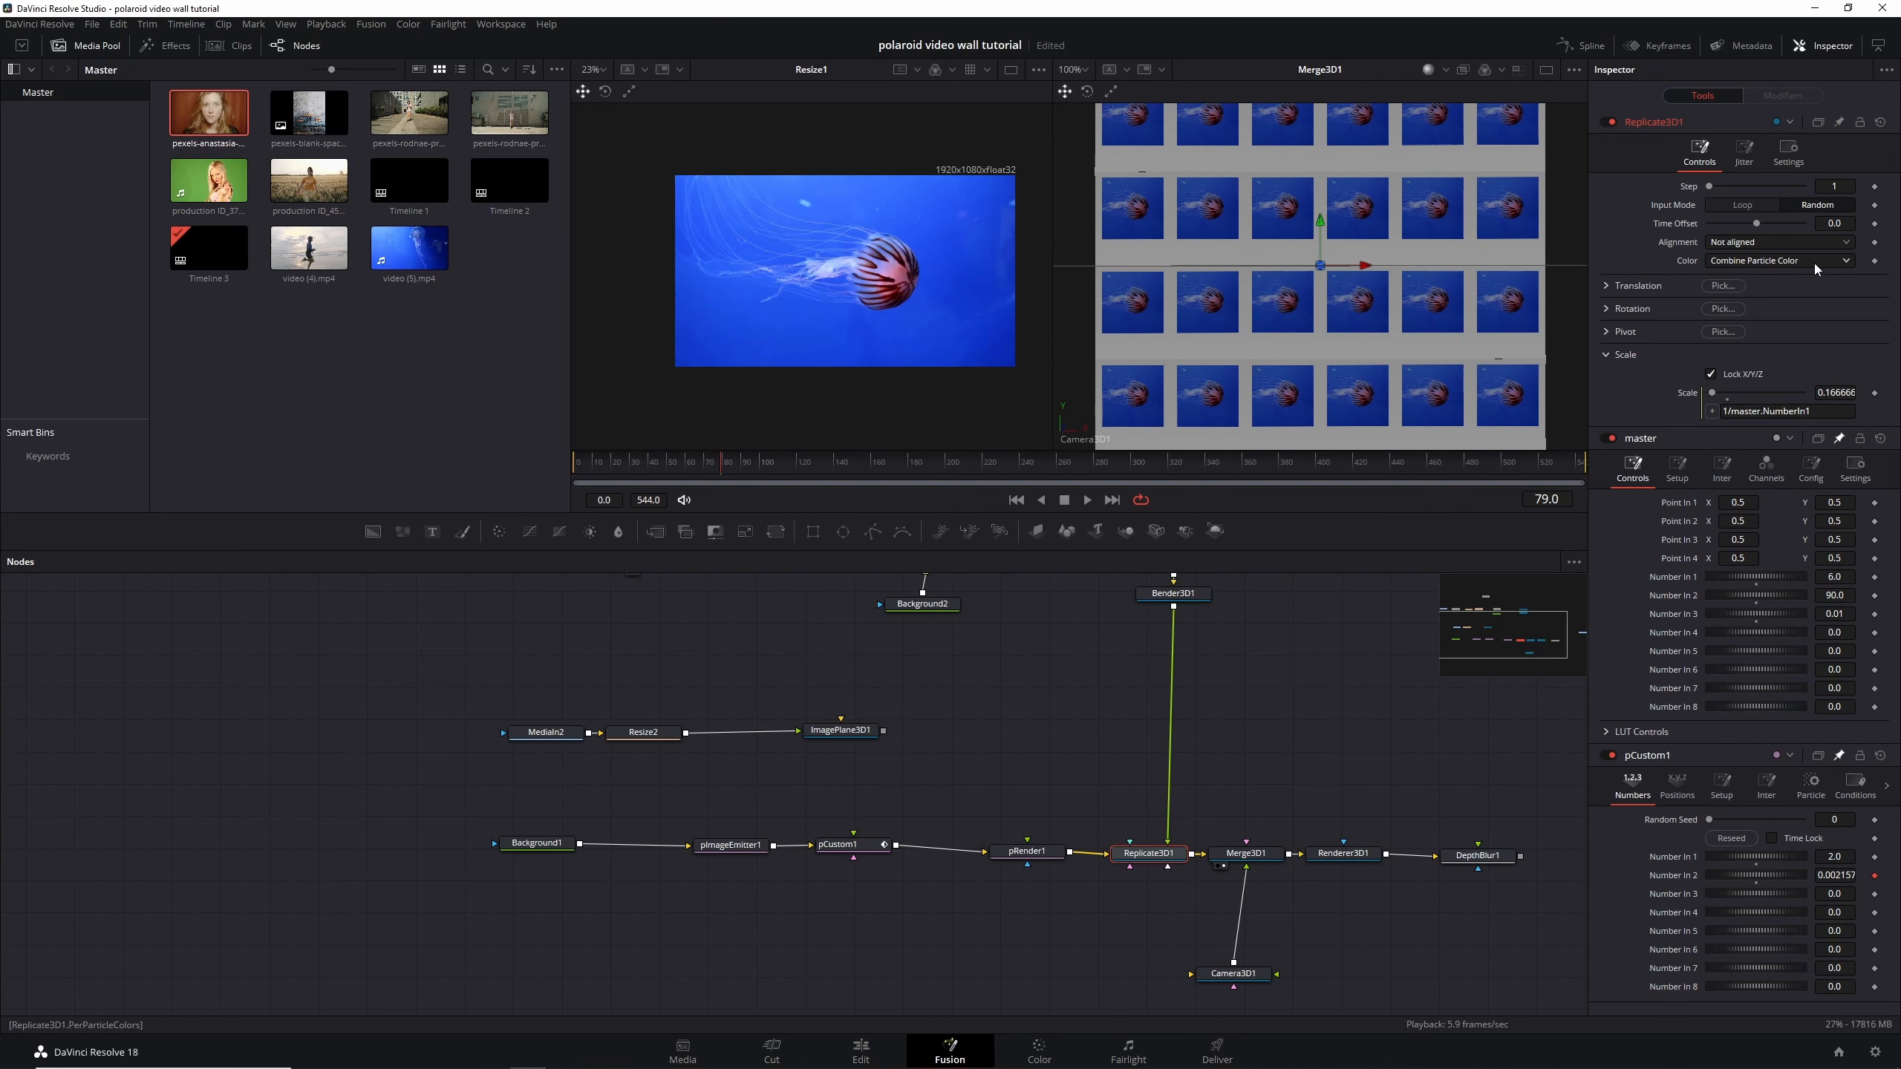
click(1827, 410)
text(-)
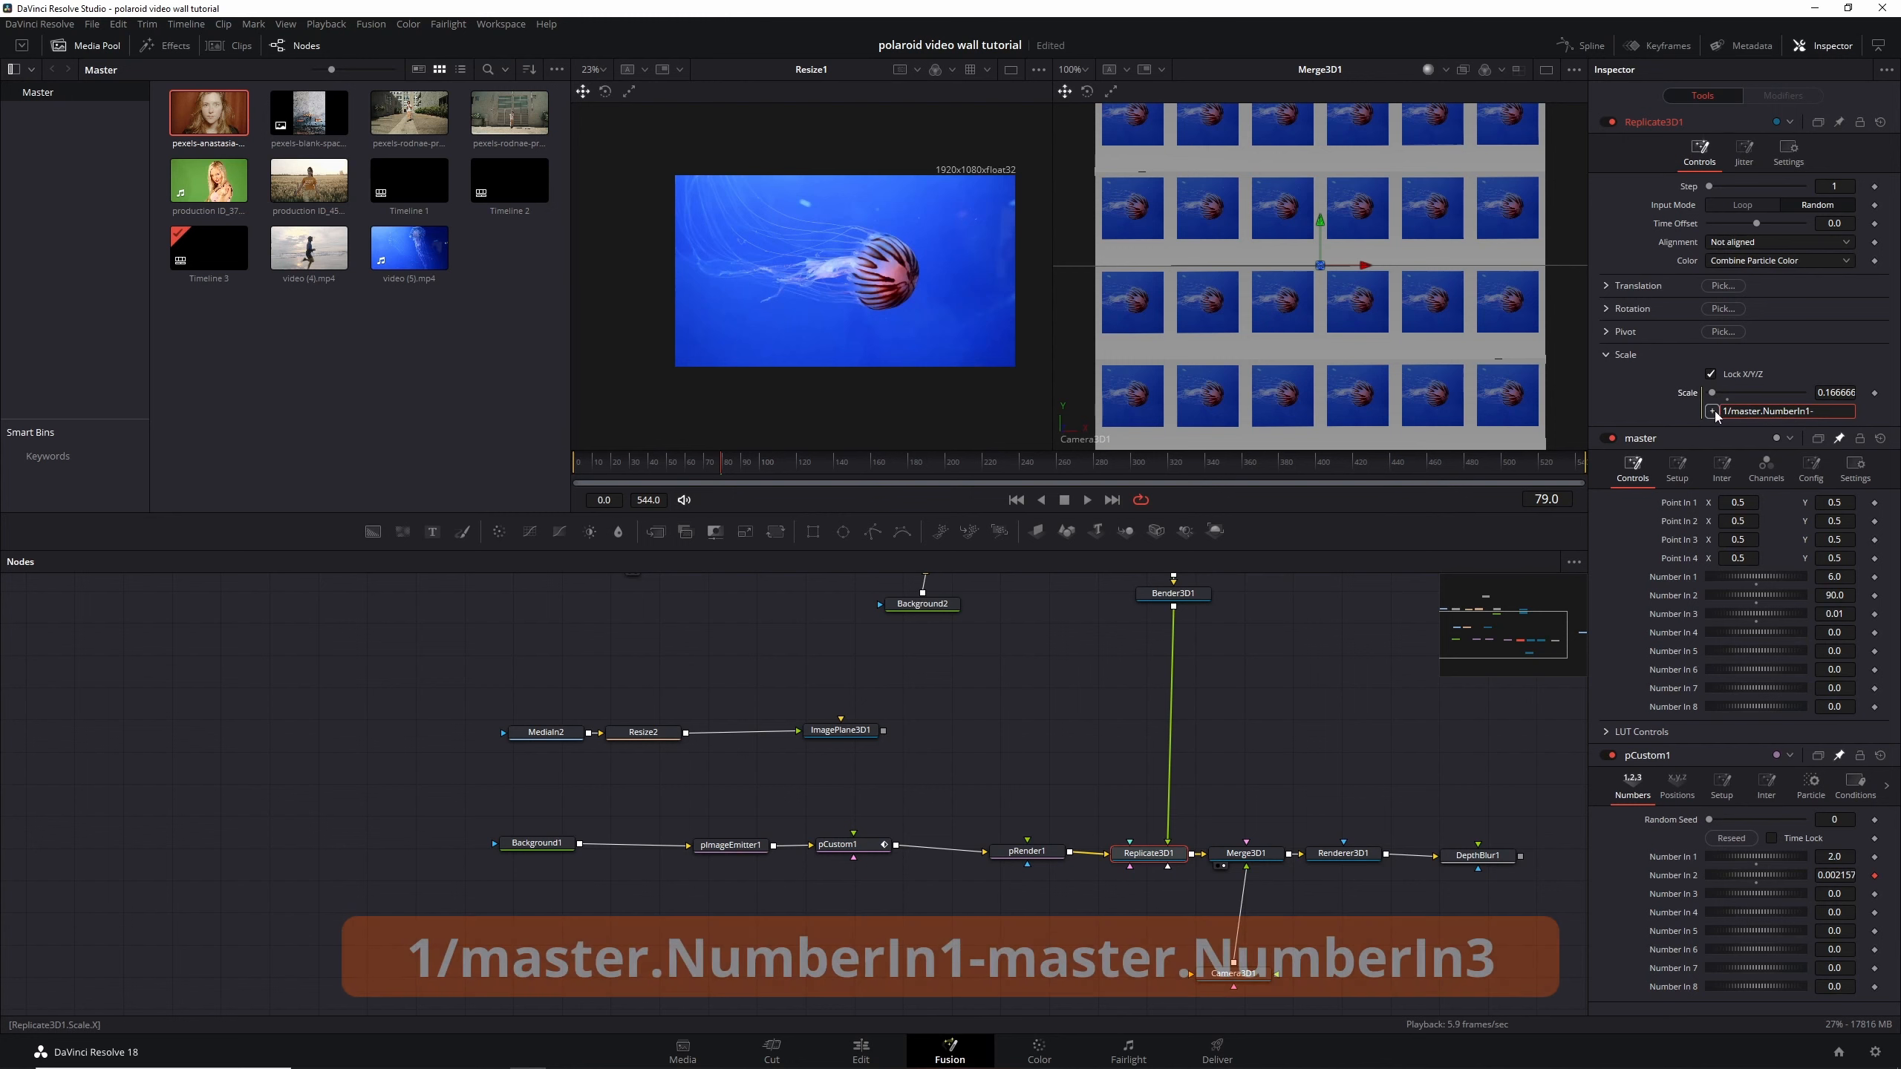
drag(1714, 410, 1679, 614)
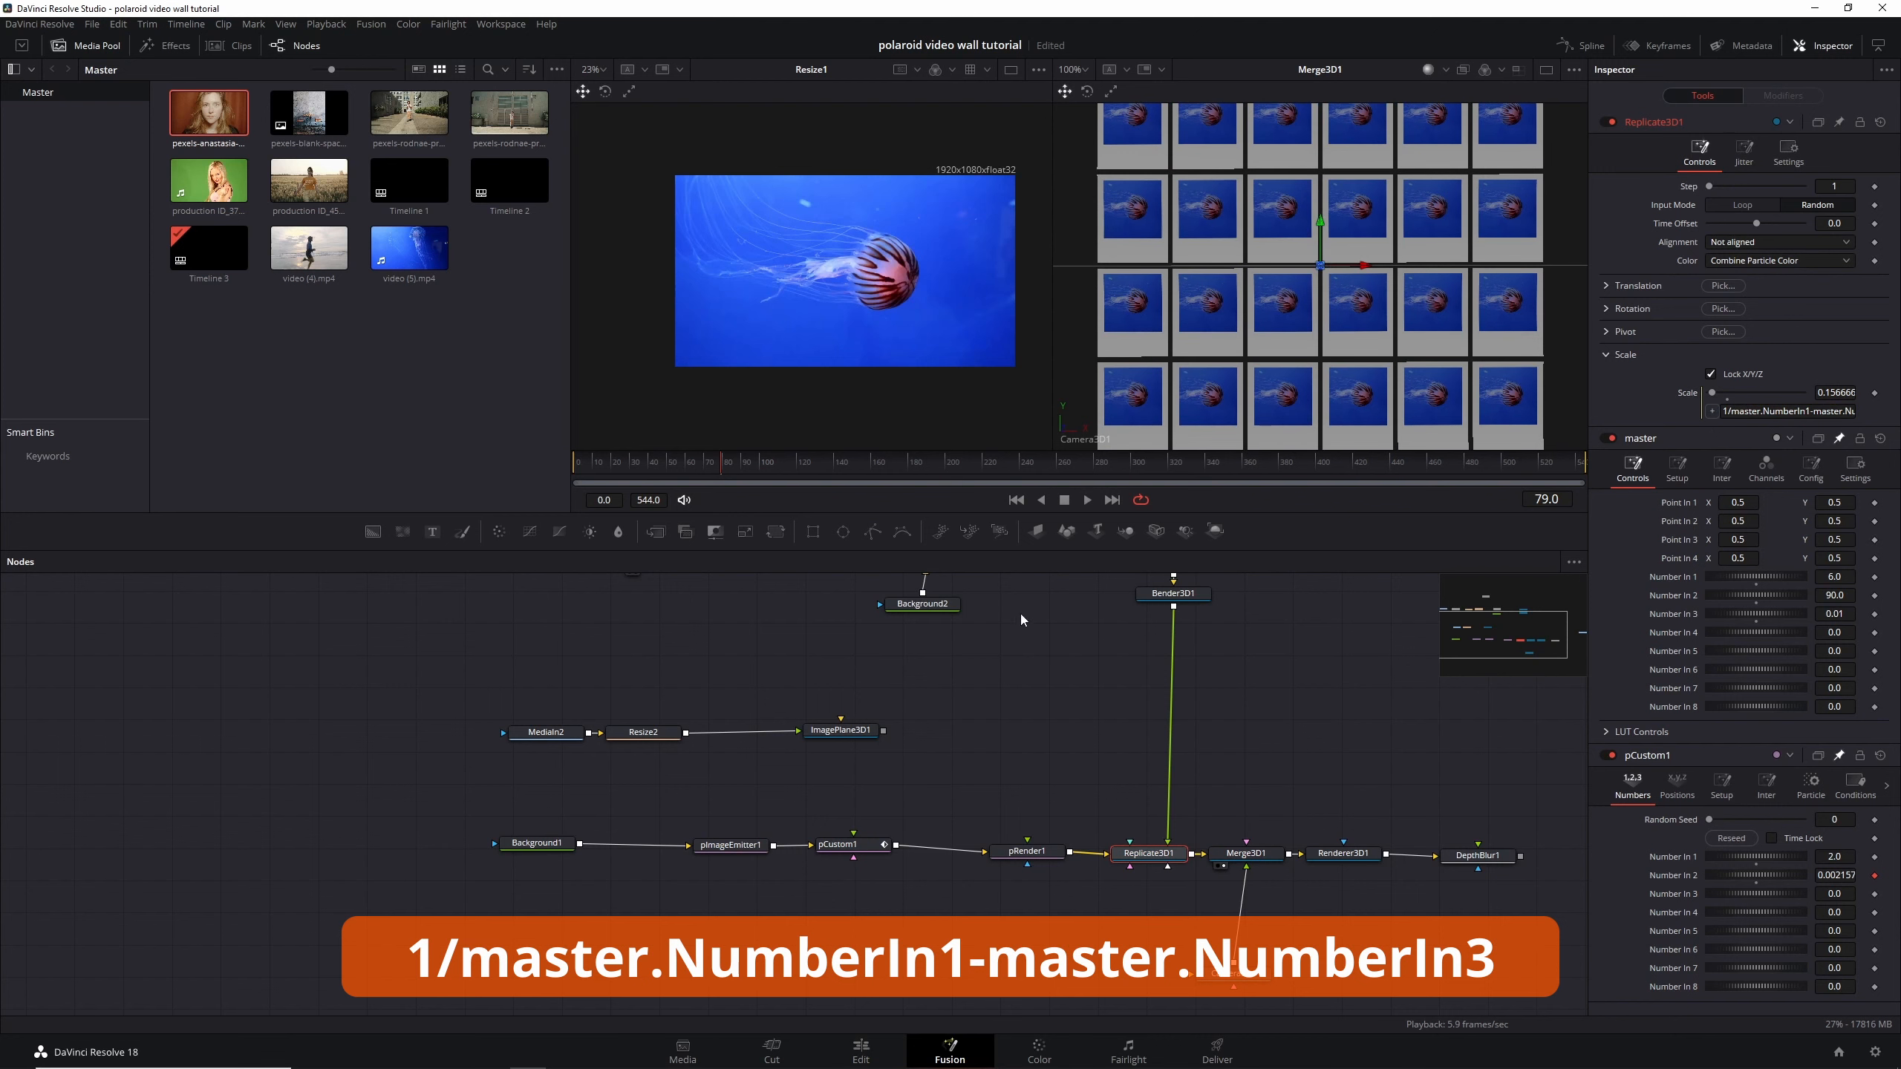
Fine-tune the master node's Number In 3 to 0.0064 to narrow the gaps between polaroids
drag(1258, 639, 1209, 780)
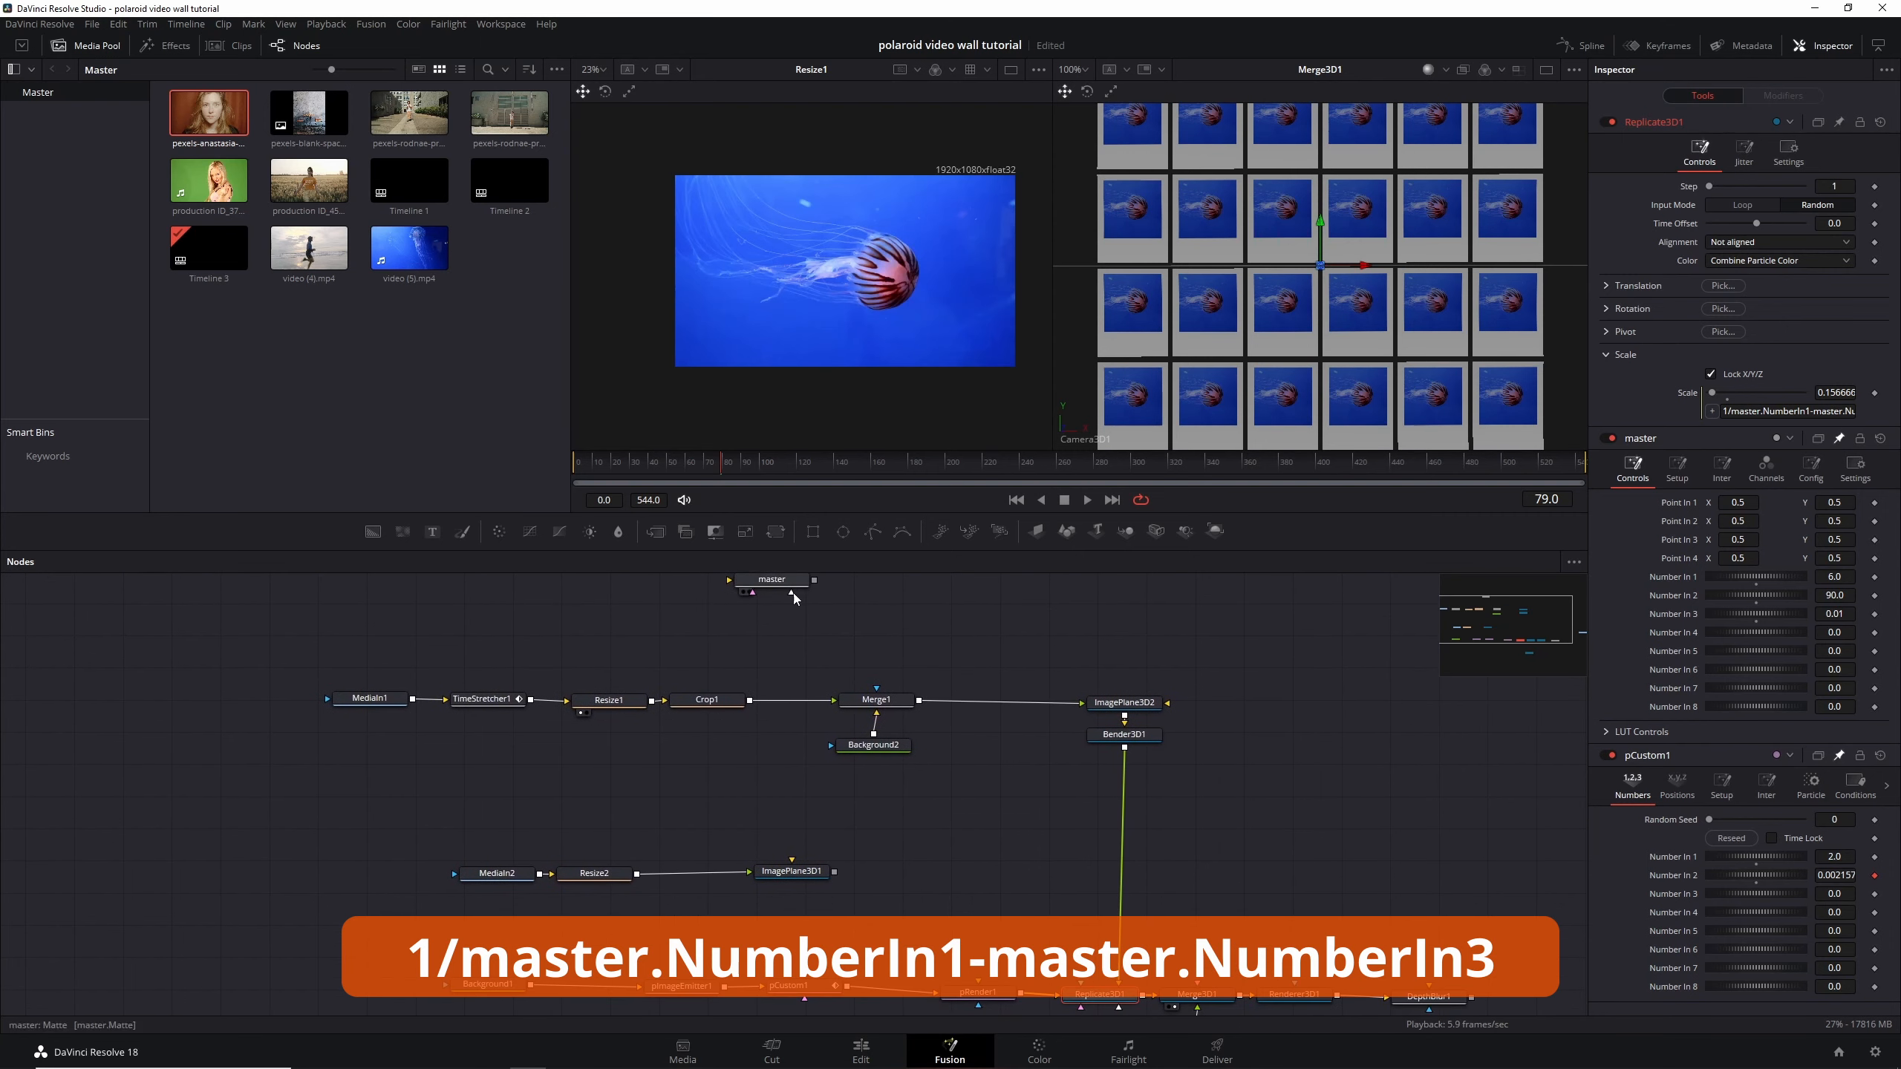
click(784, 583)
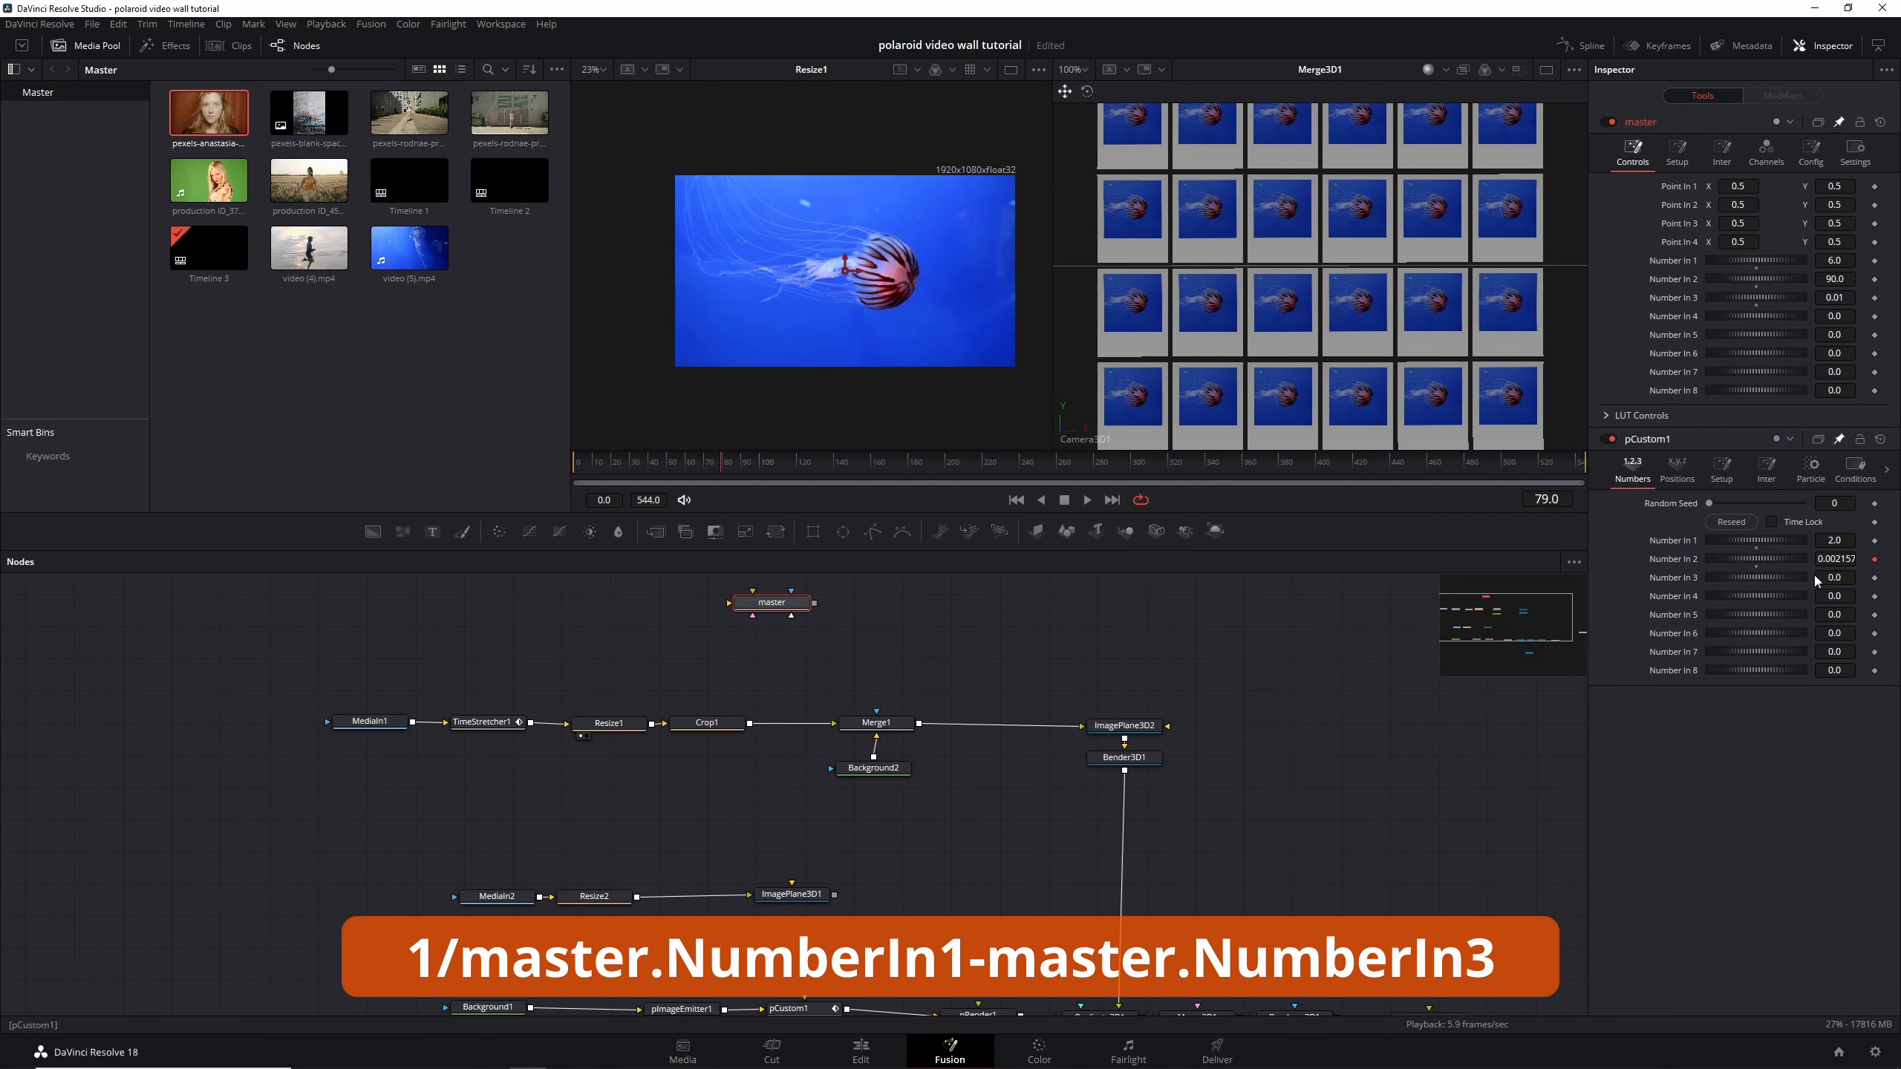
drag(1767, 296, 1764, 297)
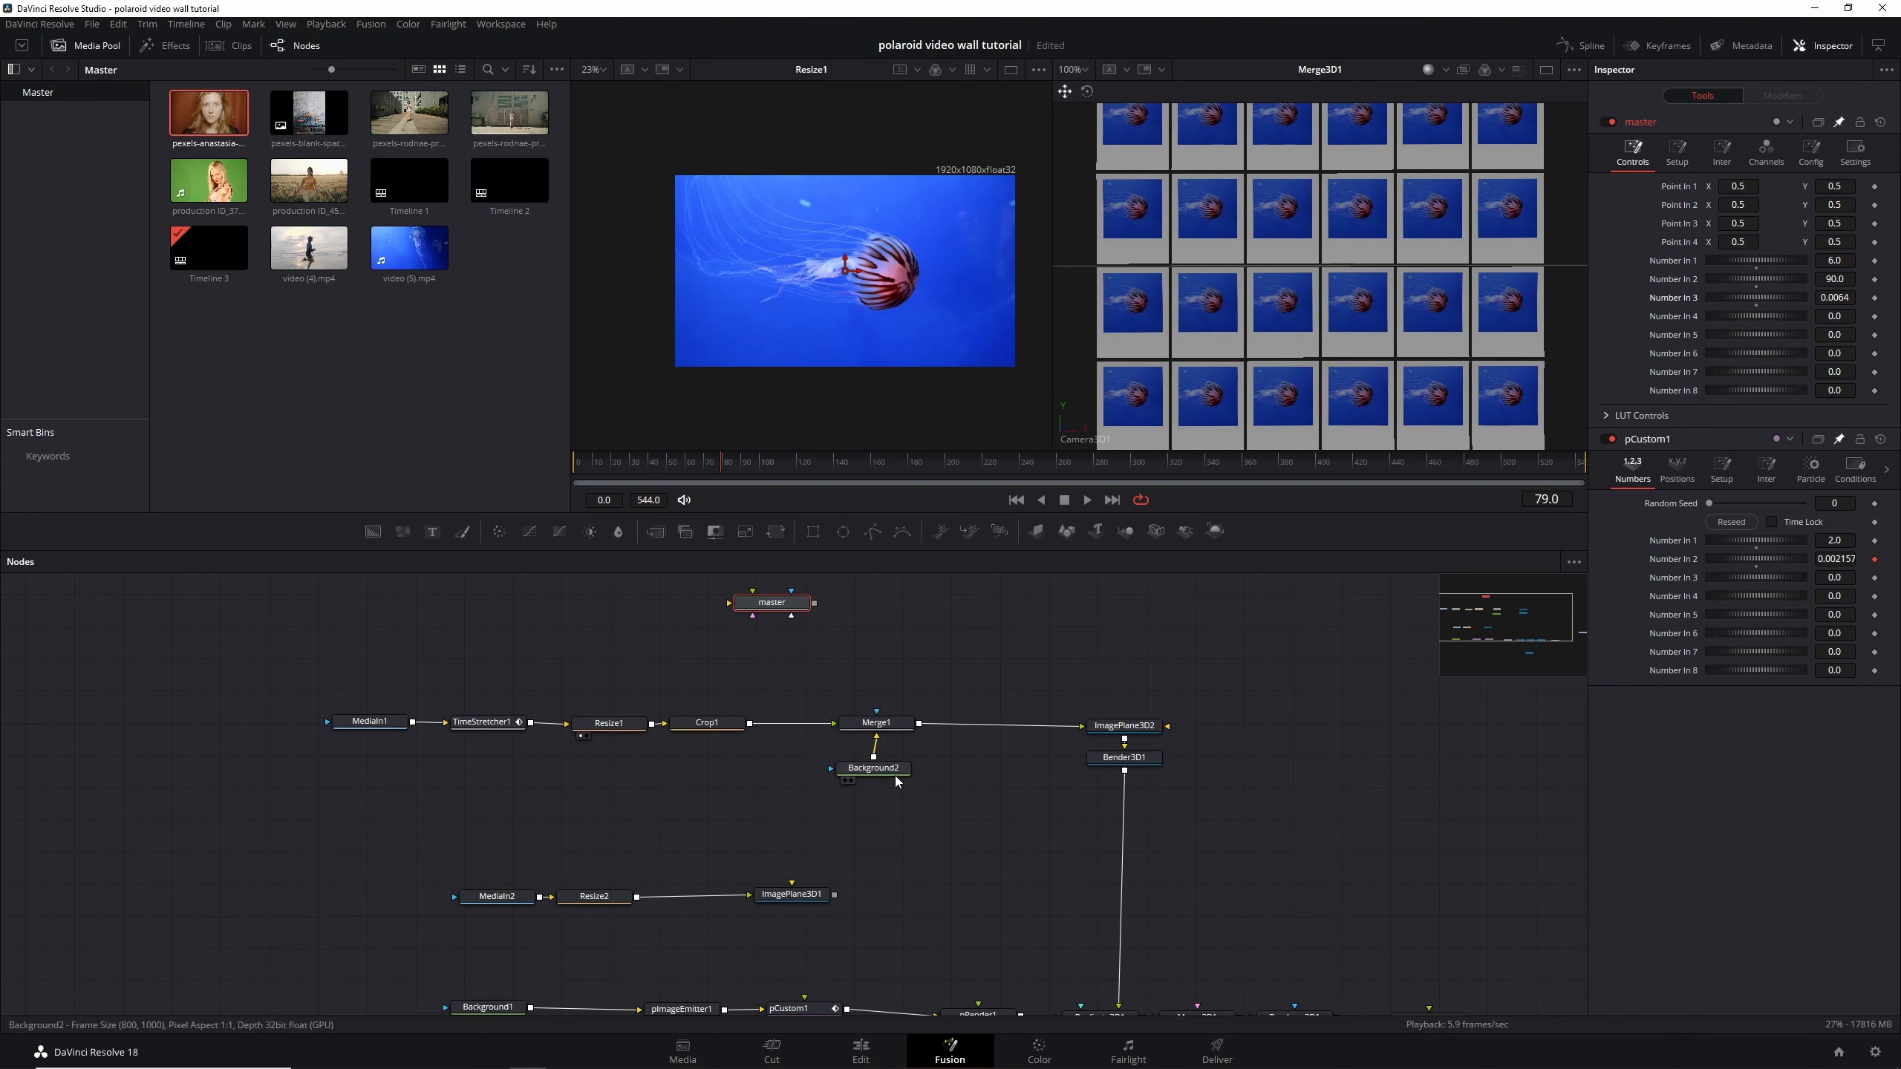
Nudge Background2 closer beneath Merge1 and delete the unused MediaIn2, Resize2 and ImagePlane3D1 nodes
drag(894, 773, 905, 766)
drag(458, 850, 809, 921)
key(Delete)
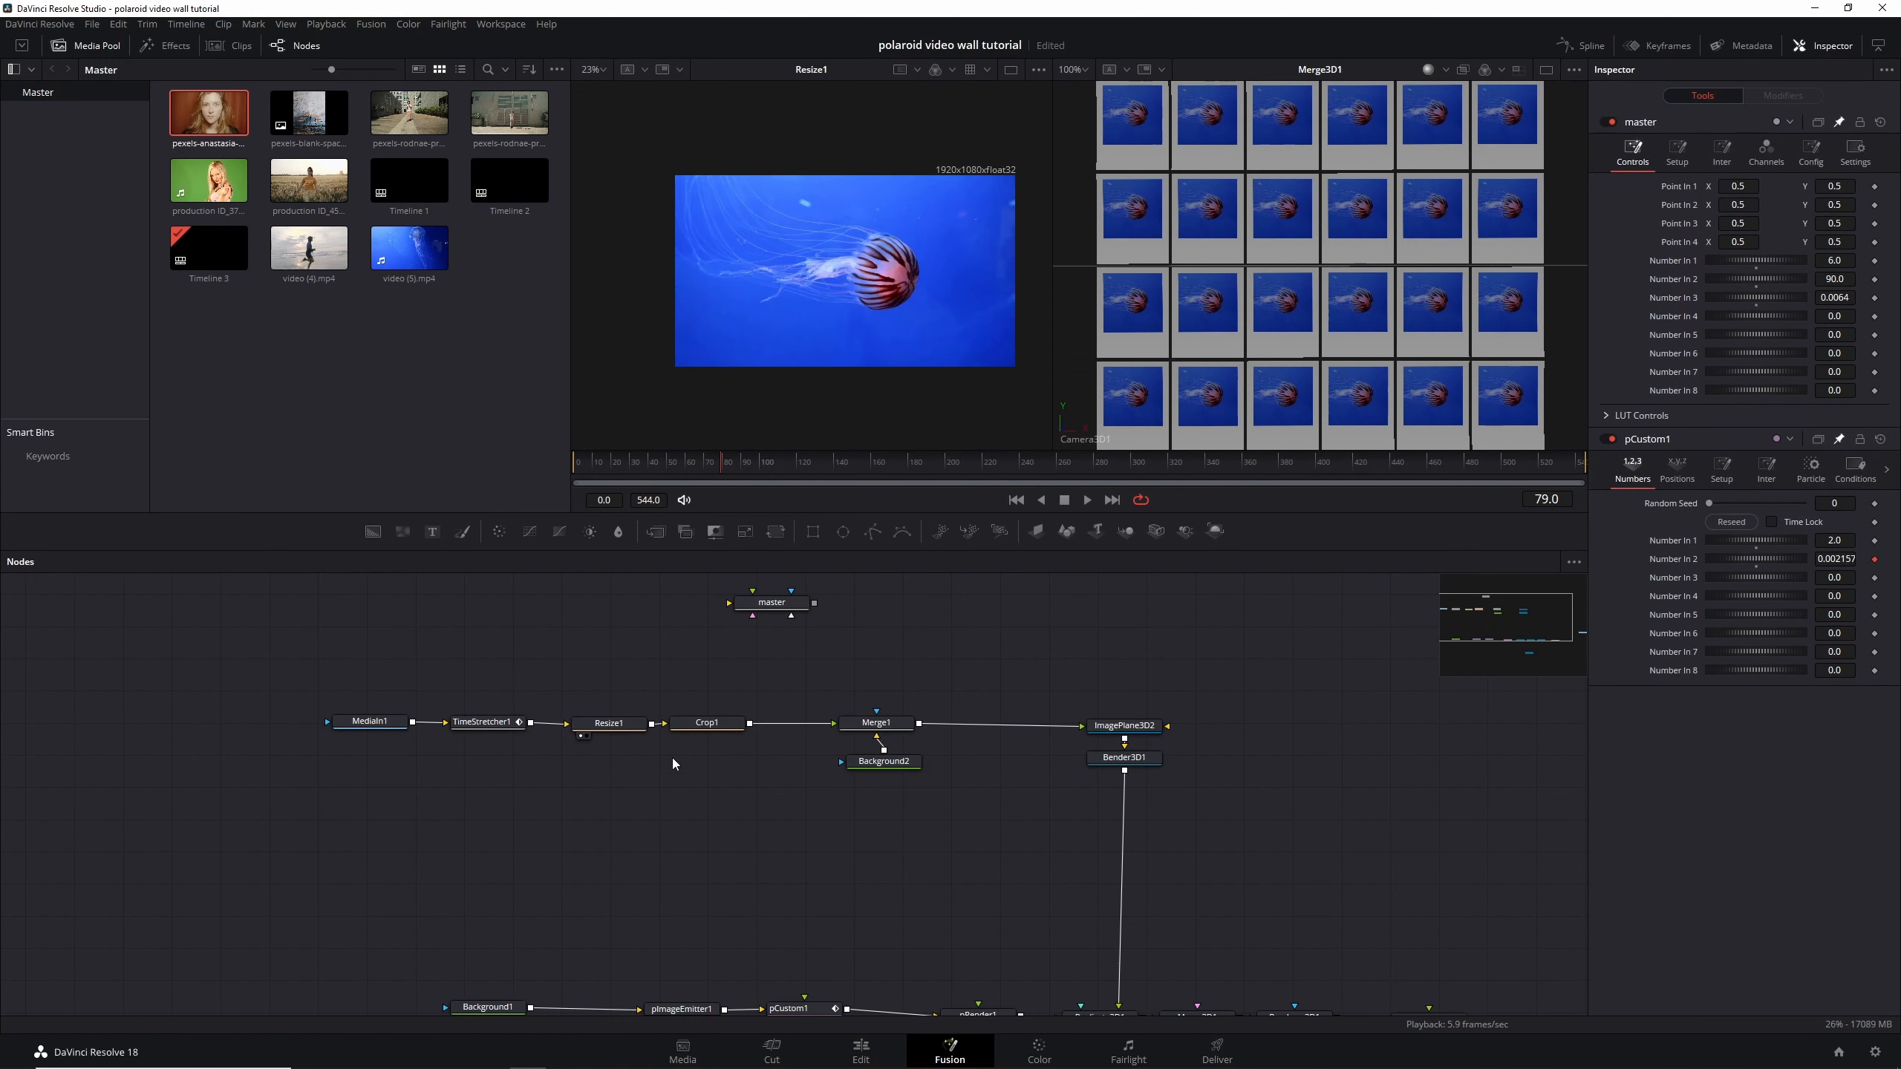
Group all nodes from TimeStretcher1 through Bender3D1, including Background2, and place the group directly above Replicate3D1
drag(453, 670, 1261, 789)
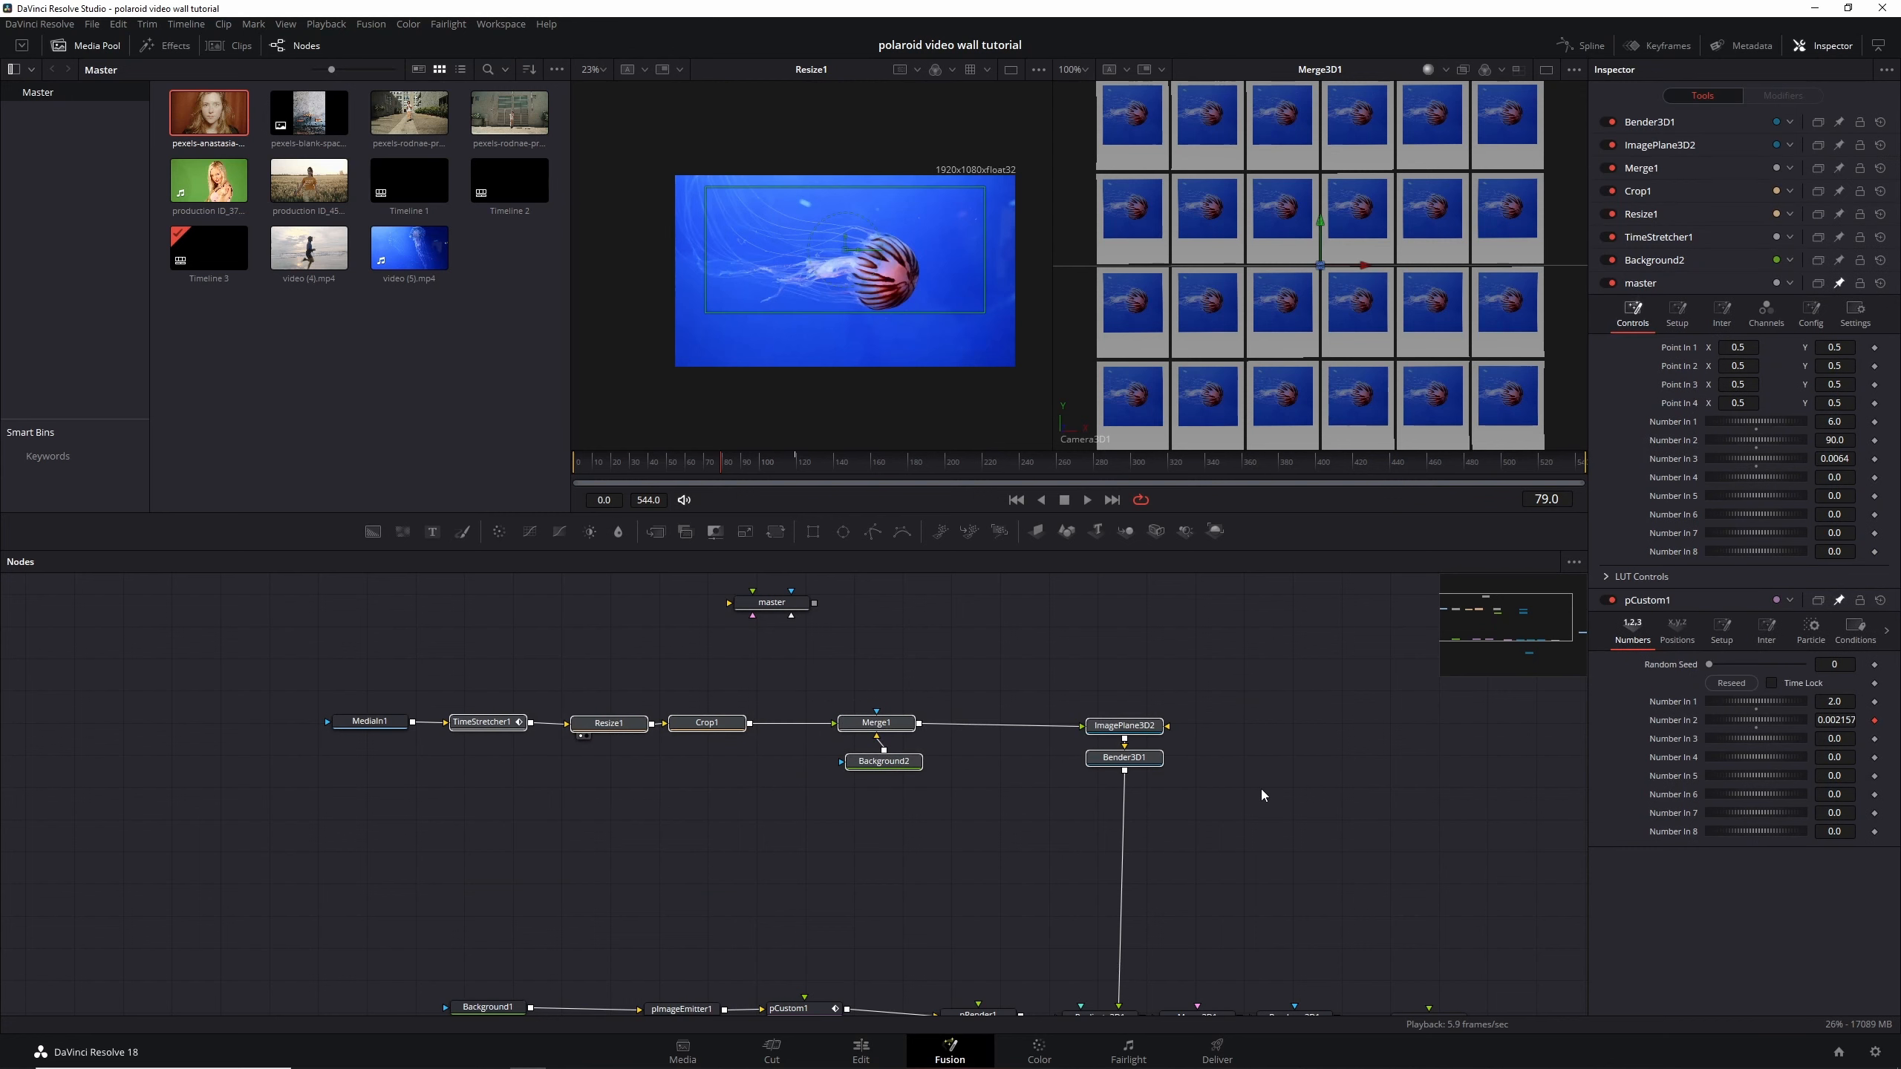
key(ctrl+g)
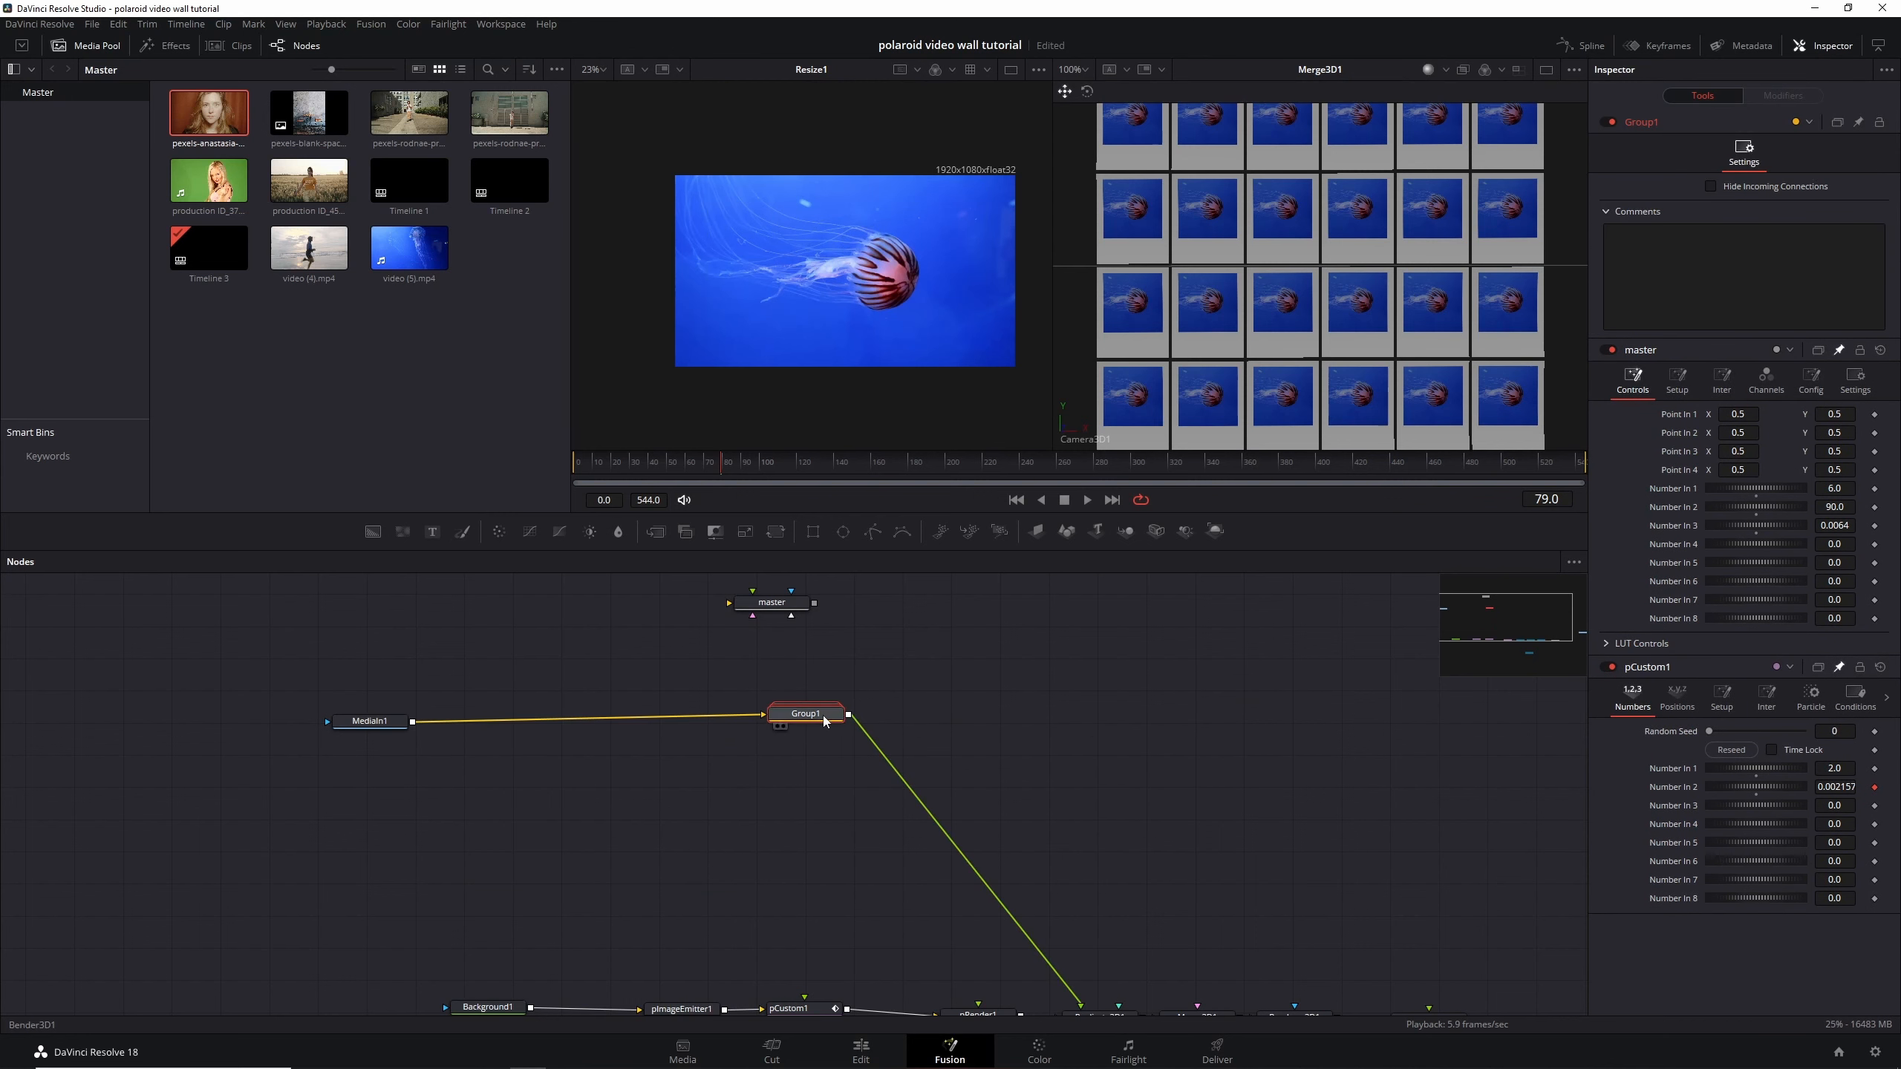
drag(823, 716, 1099, 716)
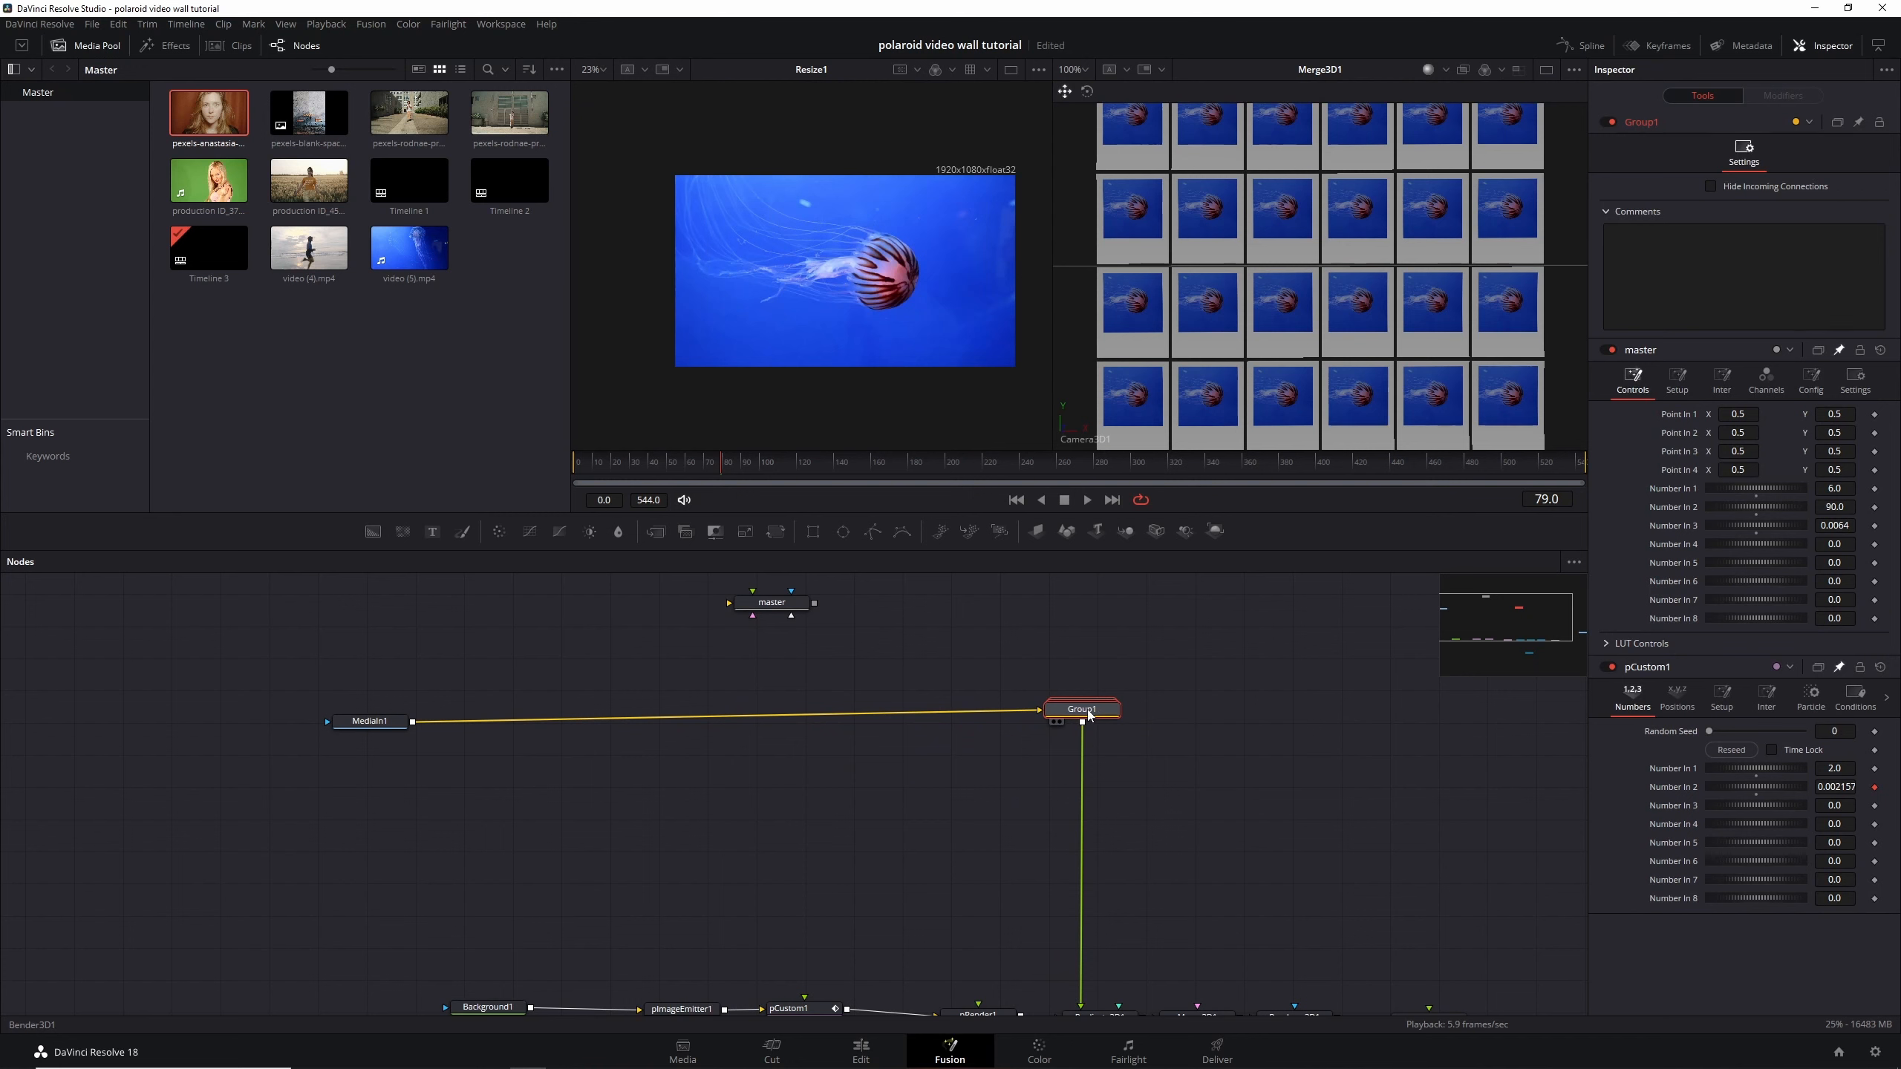
Copy Group1 and paste four instances of it in the empty area below
right_click(1088, 710)
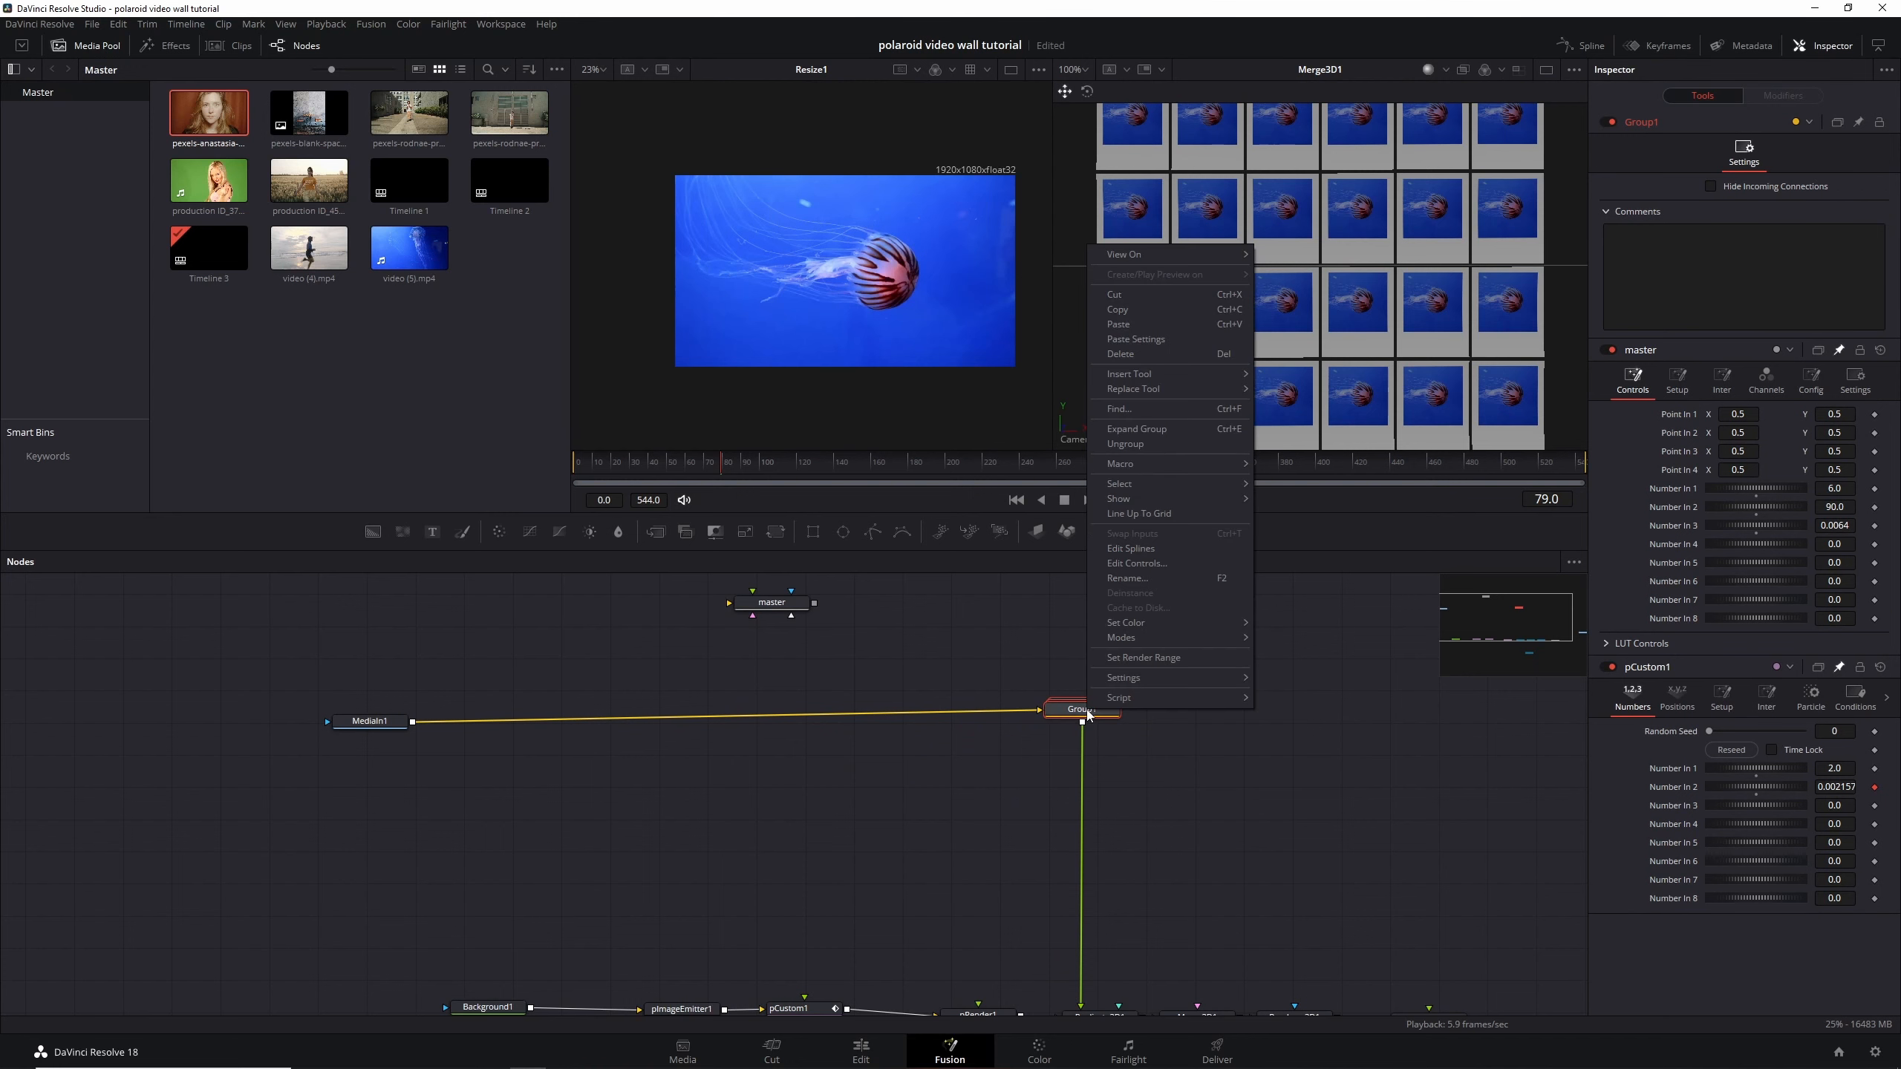
click(1143, 306)
right_click(1189, 781)
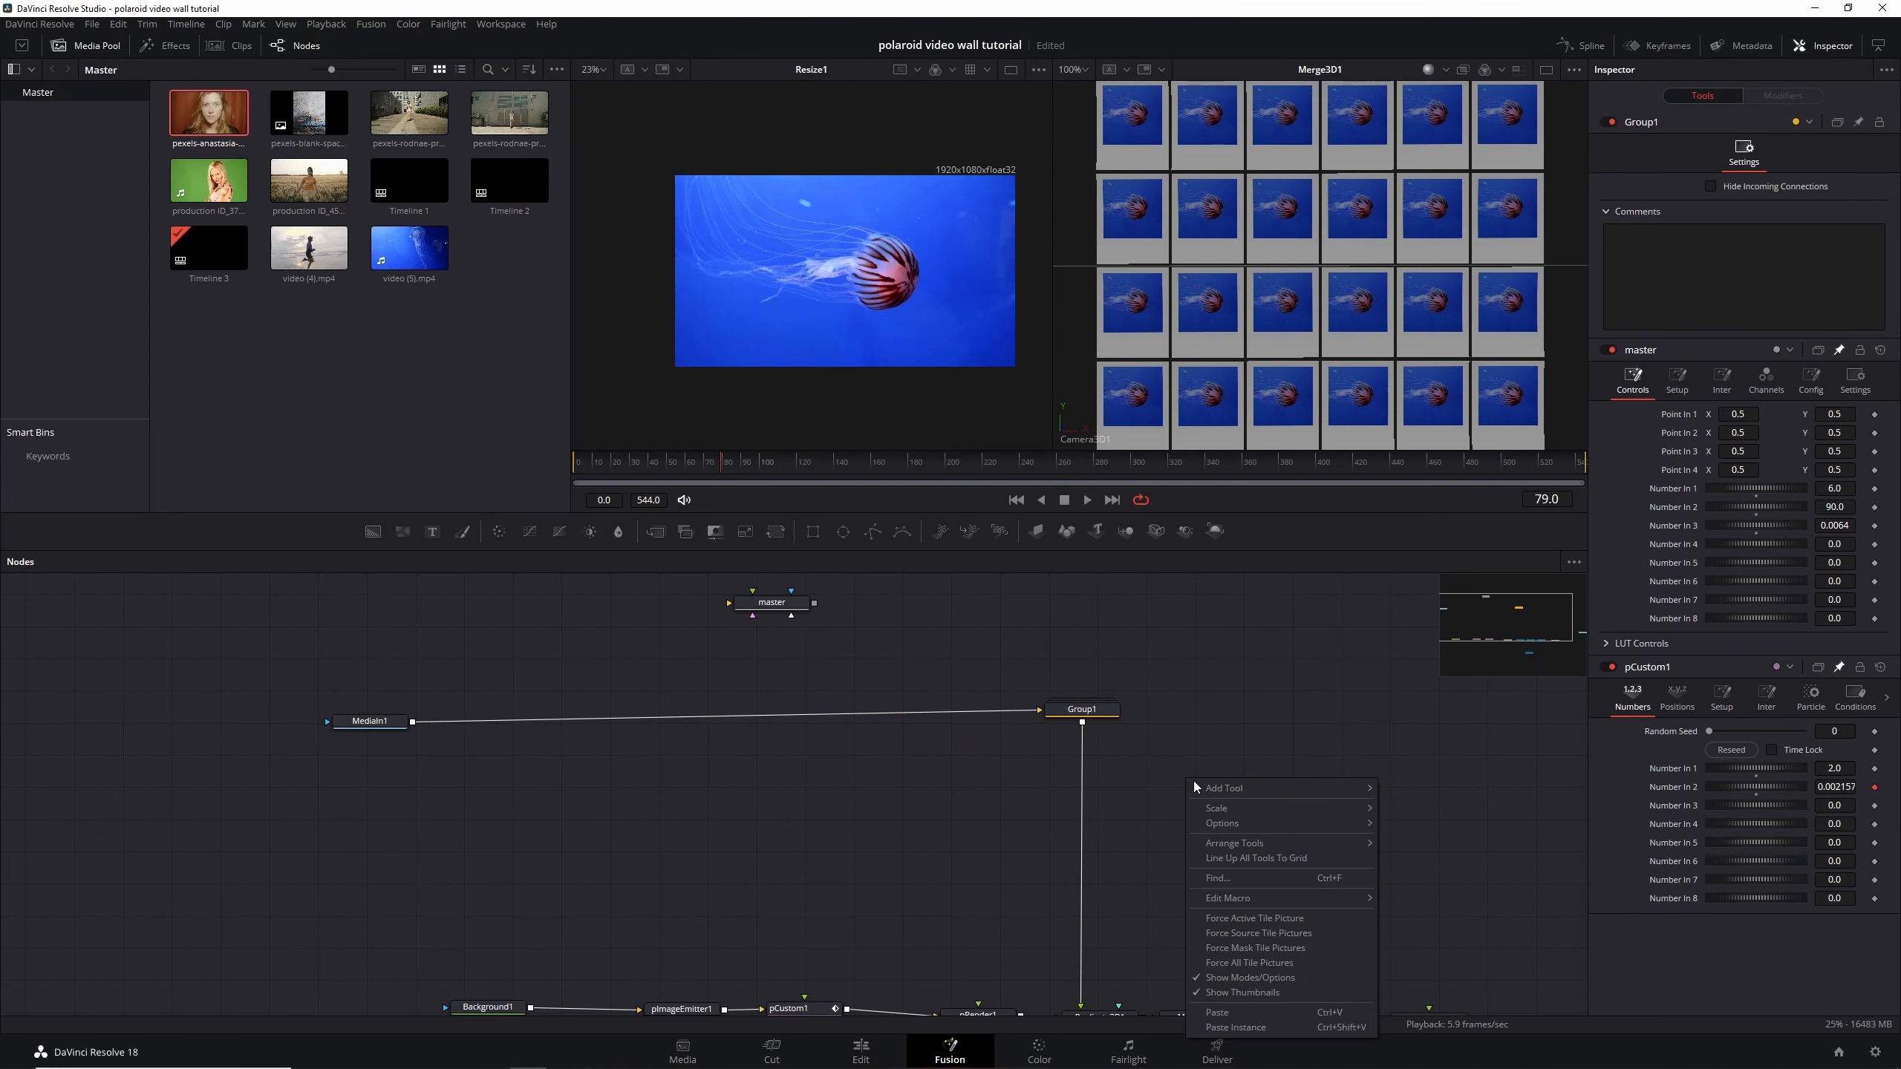
click(1255, 1027)
right_click(1223, 836)
click(1292, 824)
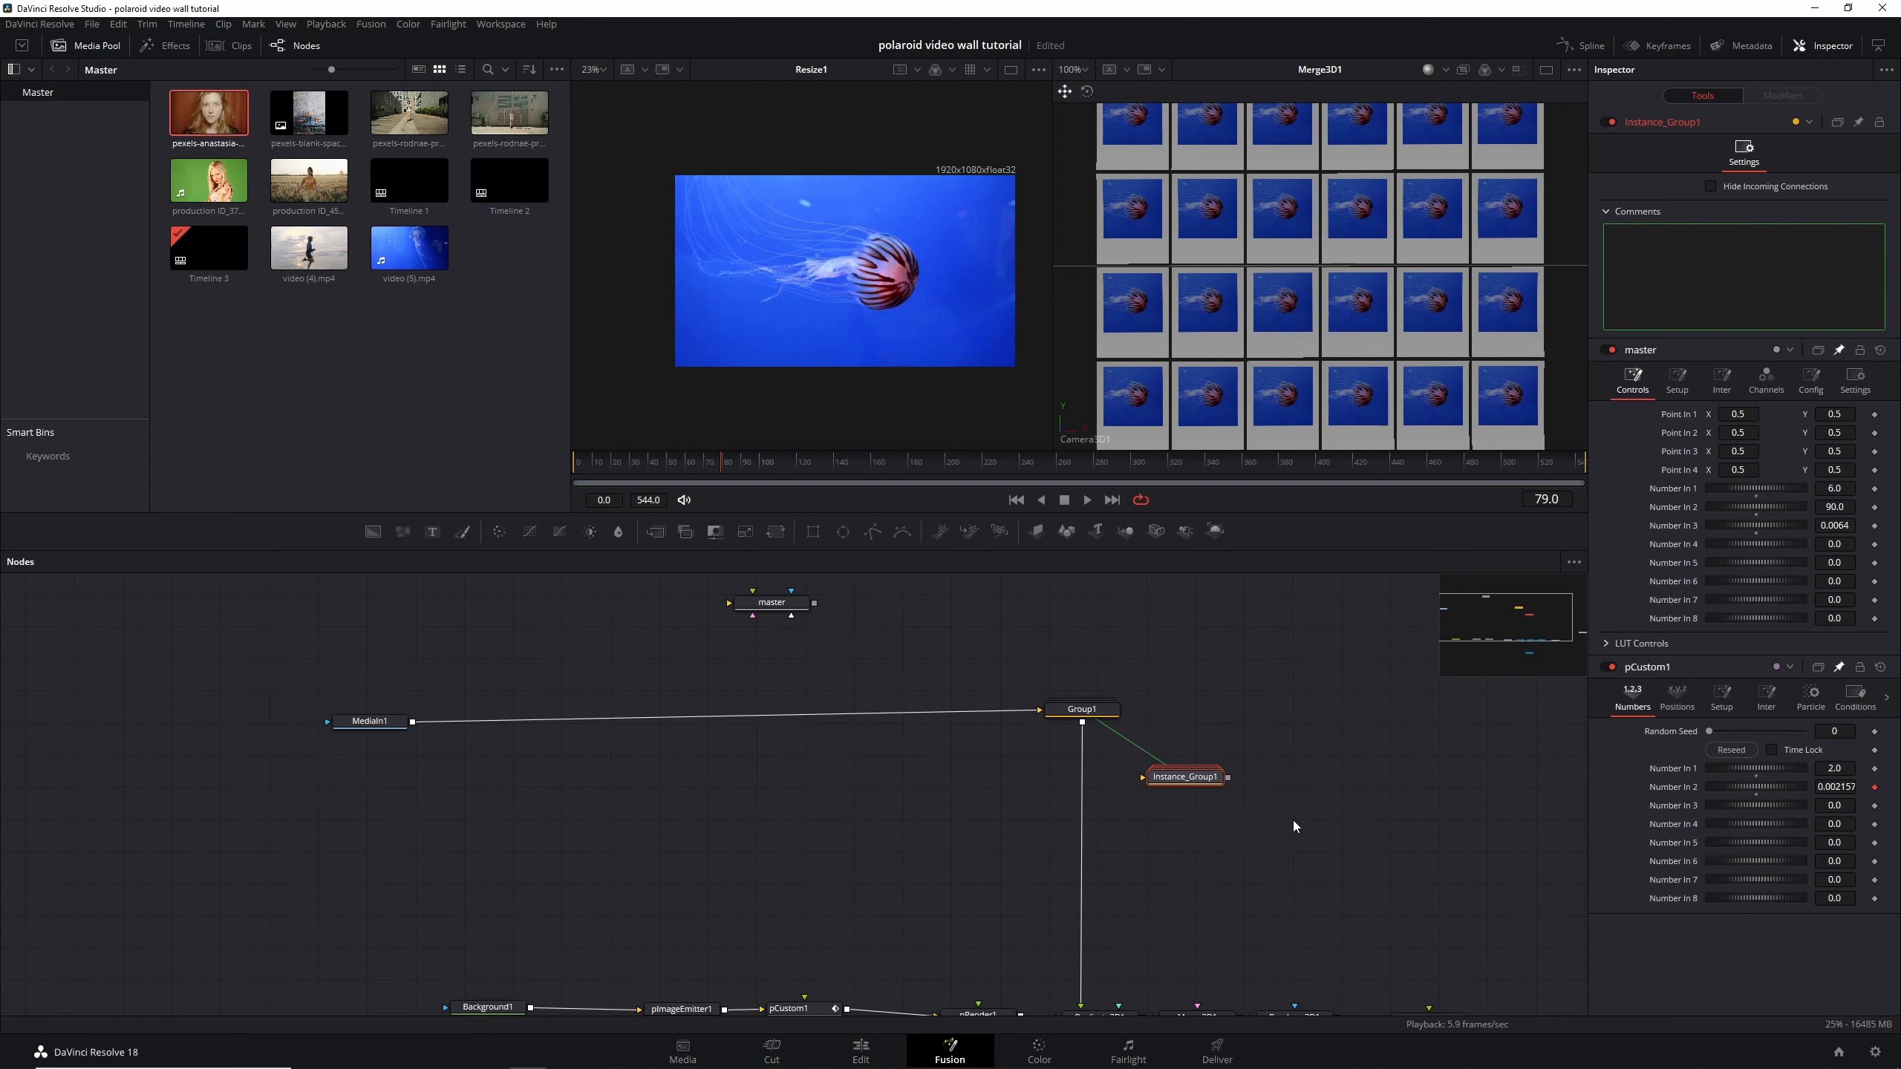
right_click(1218, 880)
click(1274, 871)
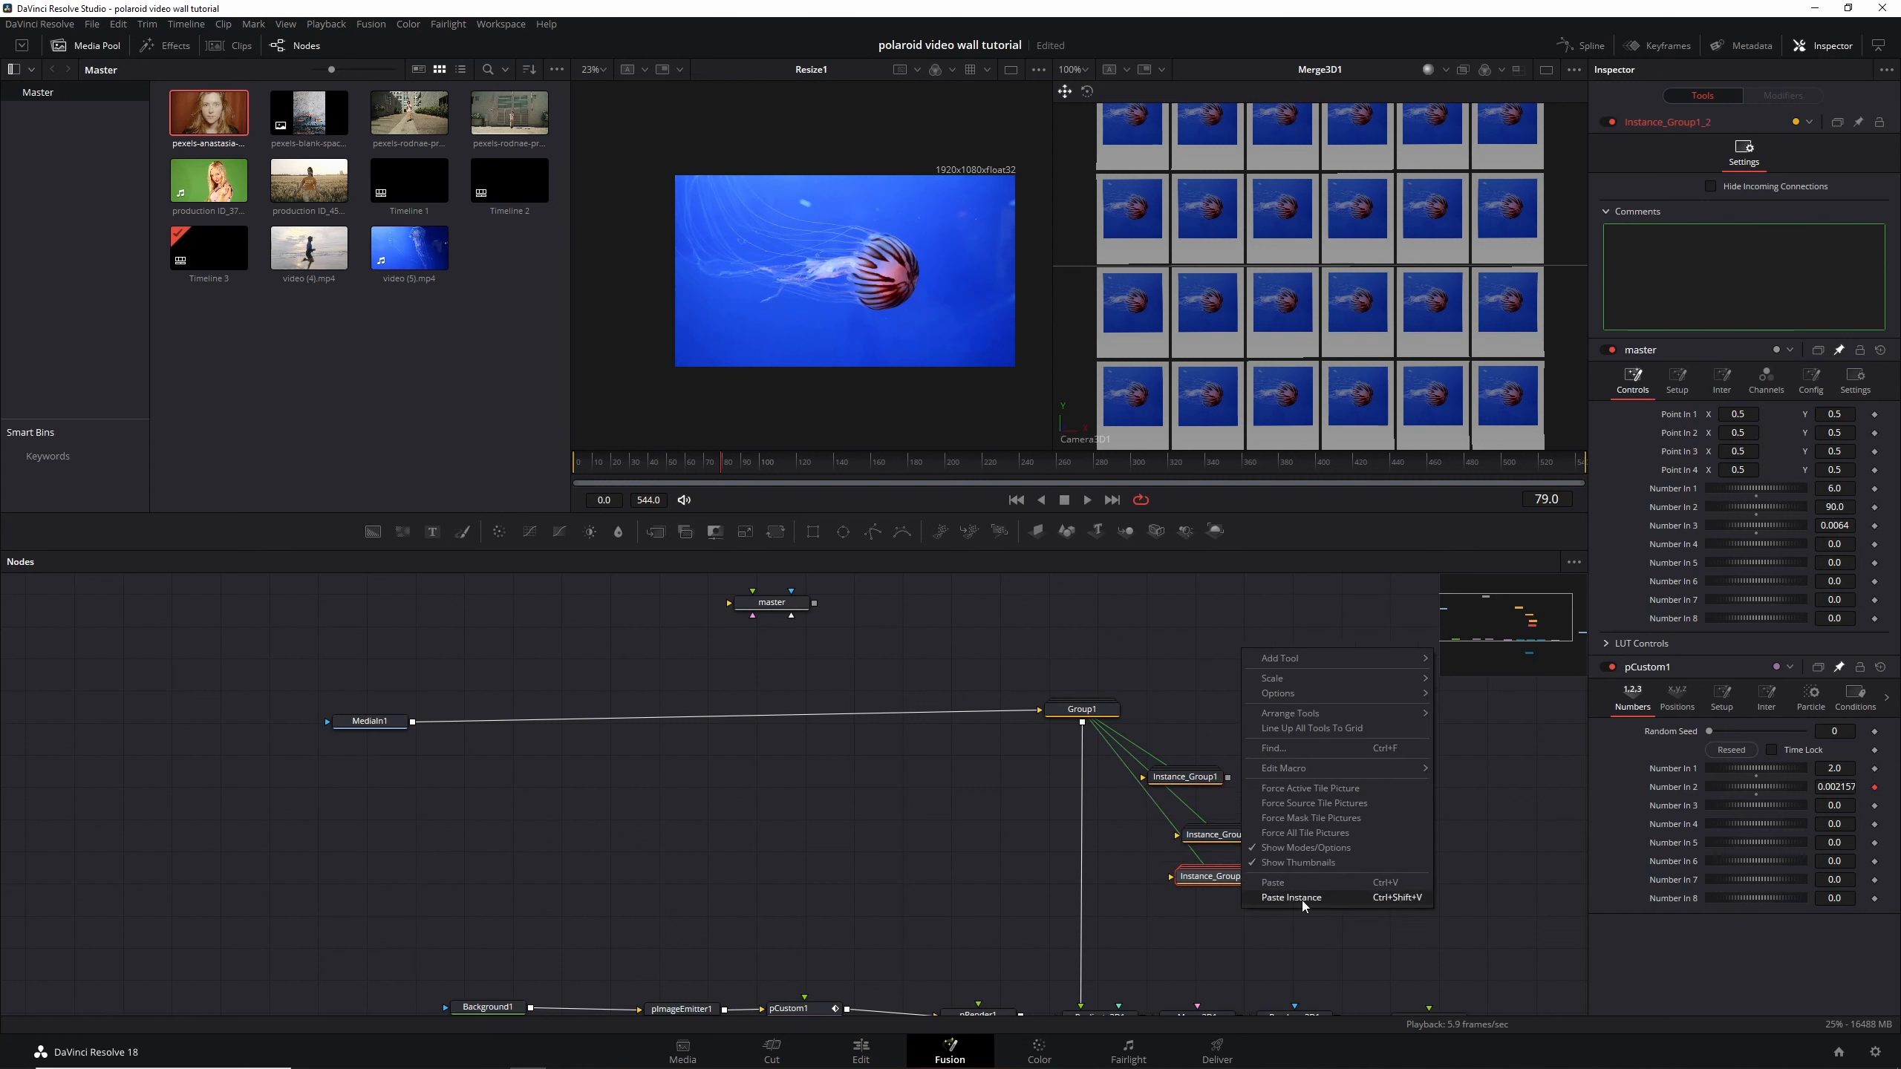
click(1301, 897)
Stack the four Group1 instances in a vertical column beneath Group1
drag(1210, 789, 1125, 793)
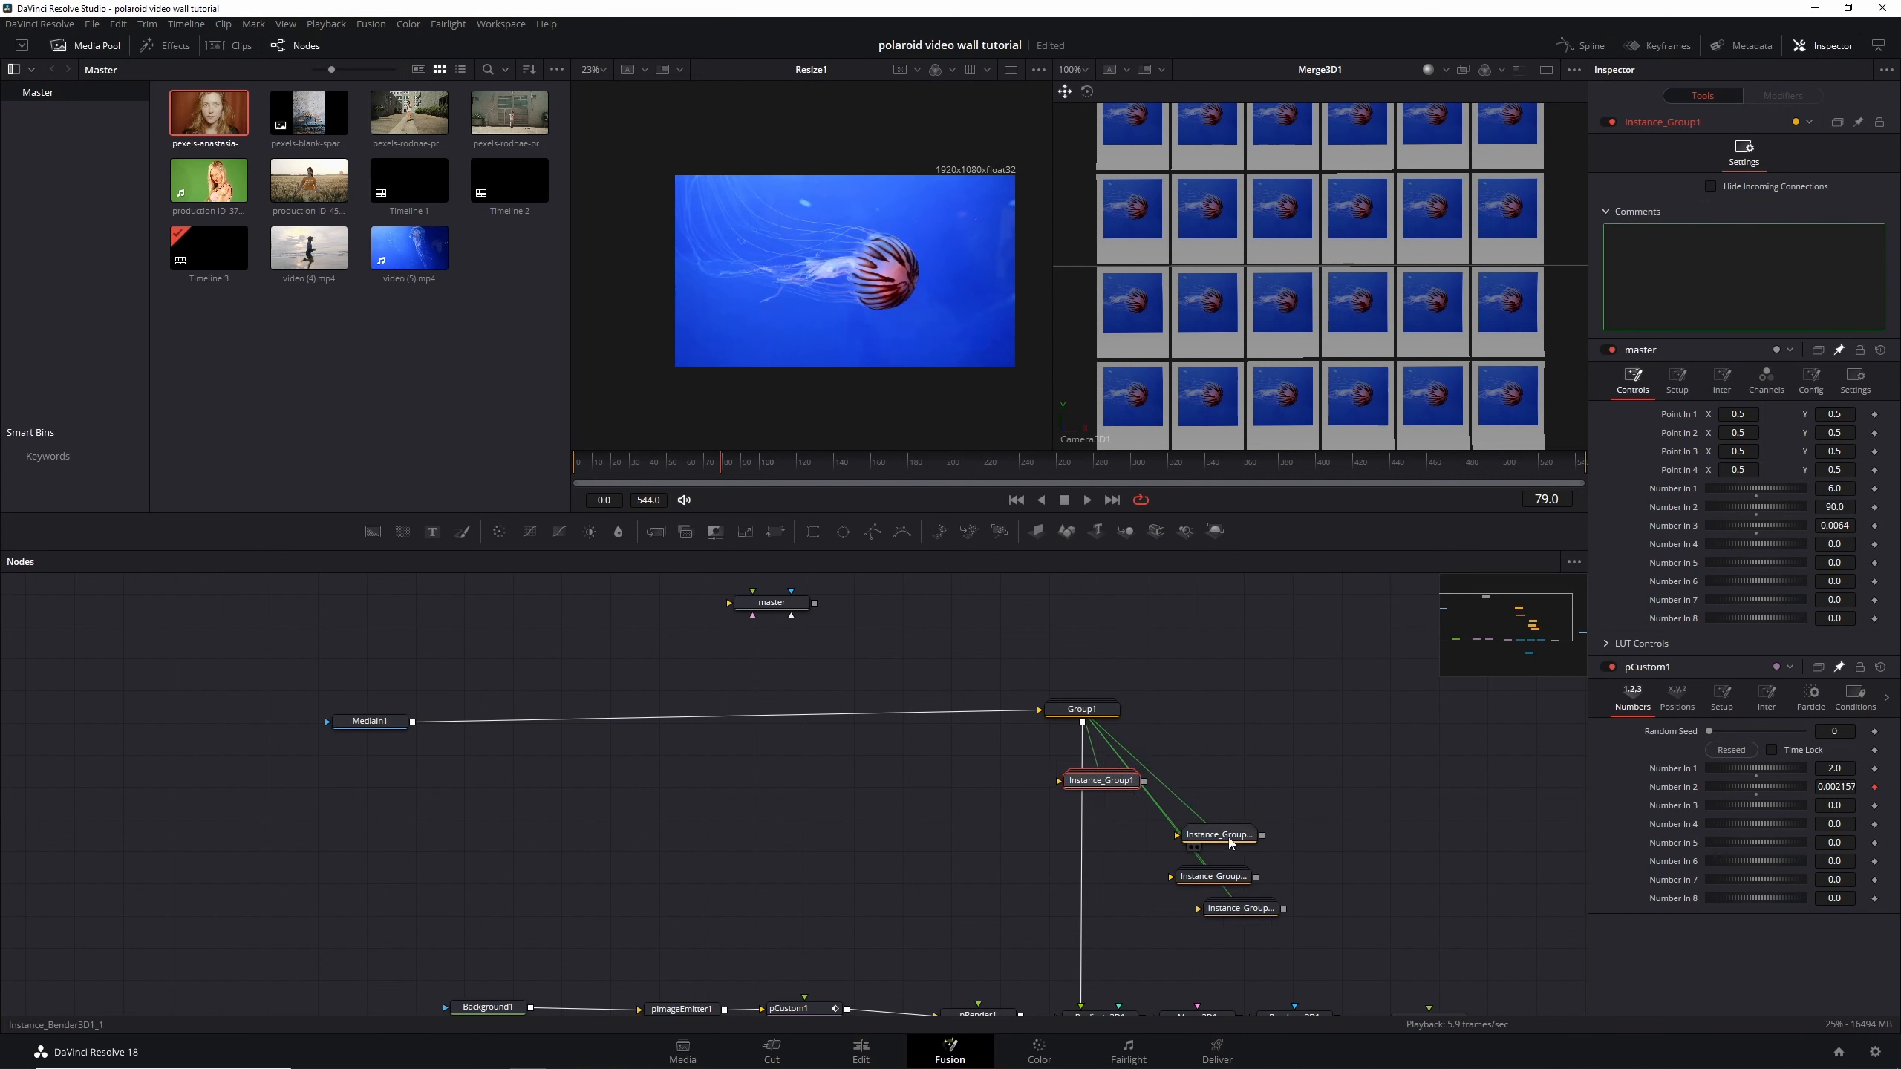
drag(1221, 834, 1088, 832)
drag(1213, 878, 1085, 875)
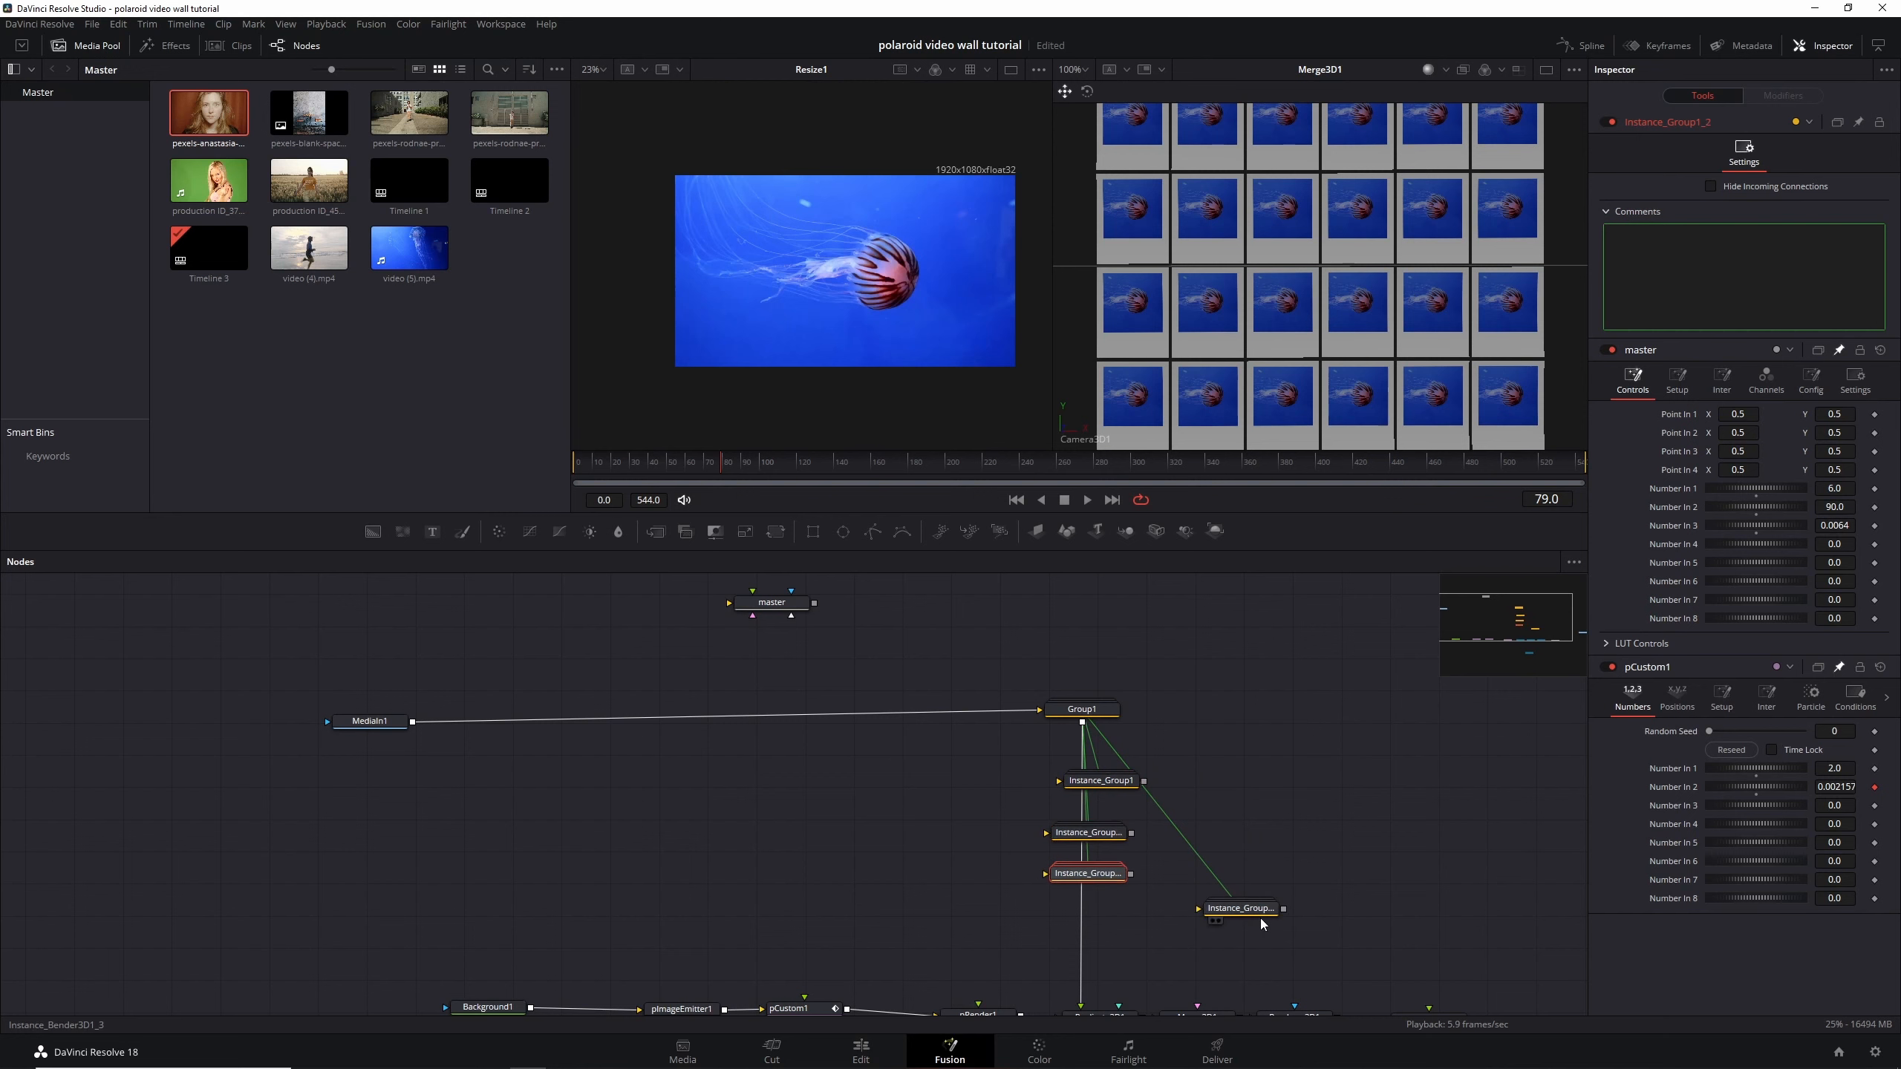
drag(1254, 912, 1111, 921)
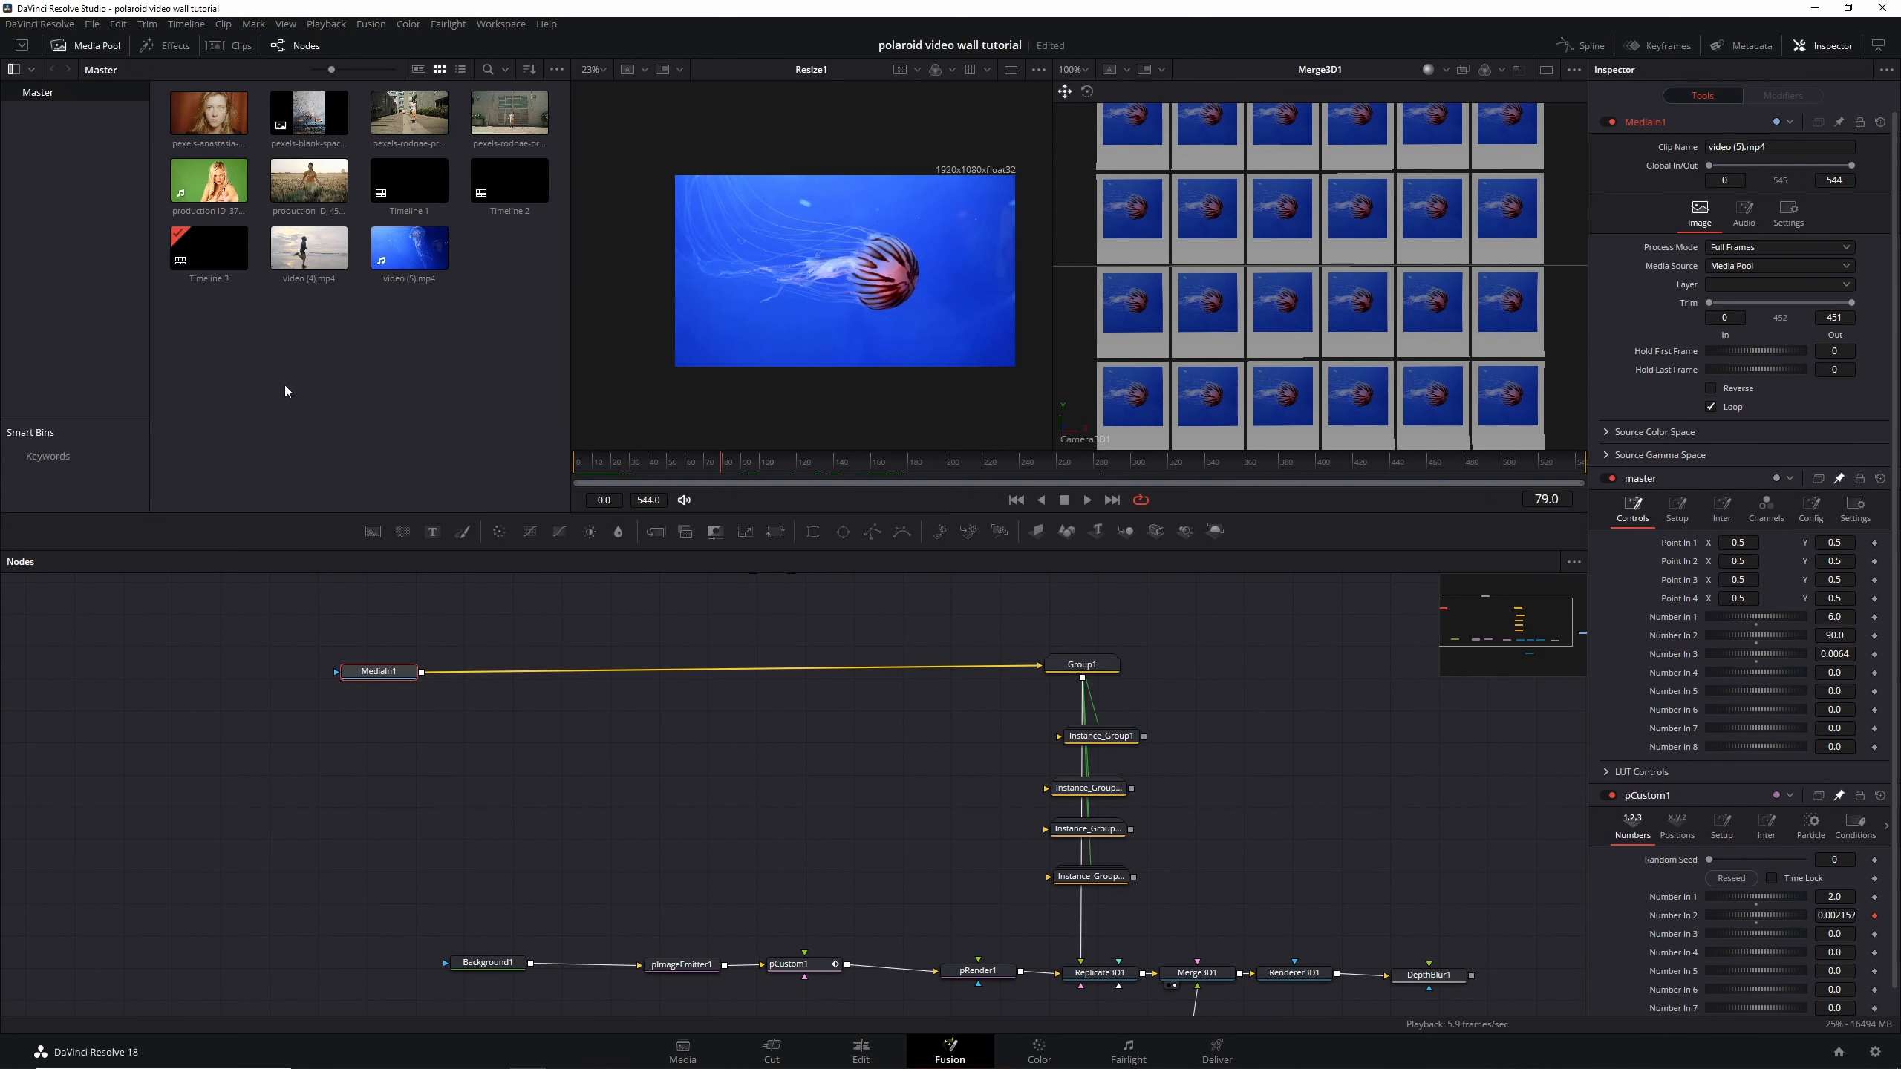
Add the red-haired portrait, both pexels-rodnae clips and the green-background production clip to the node graph below MediaIn1
click(409, 112)
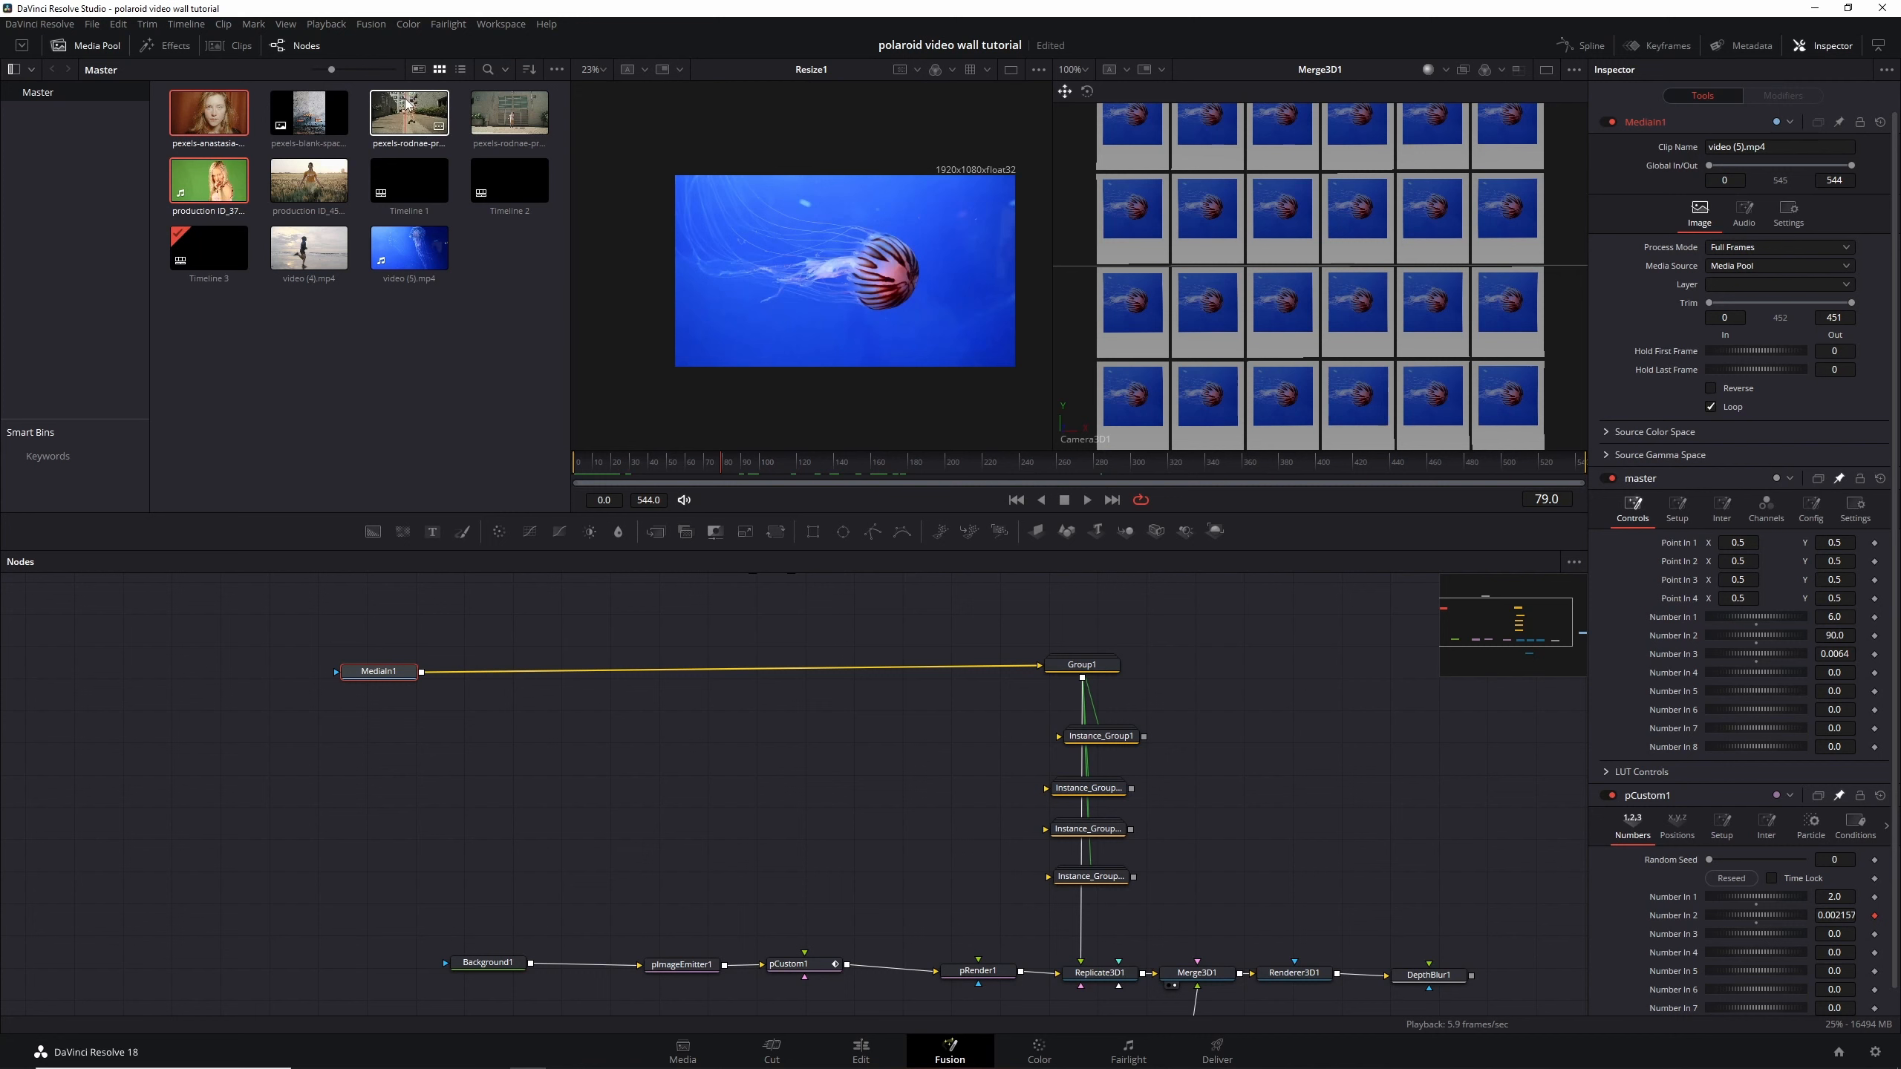
ctrl+click(509, 112)
drag(509, 112, 367, 753)
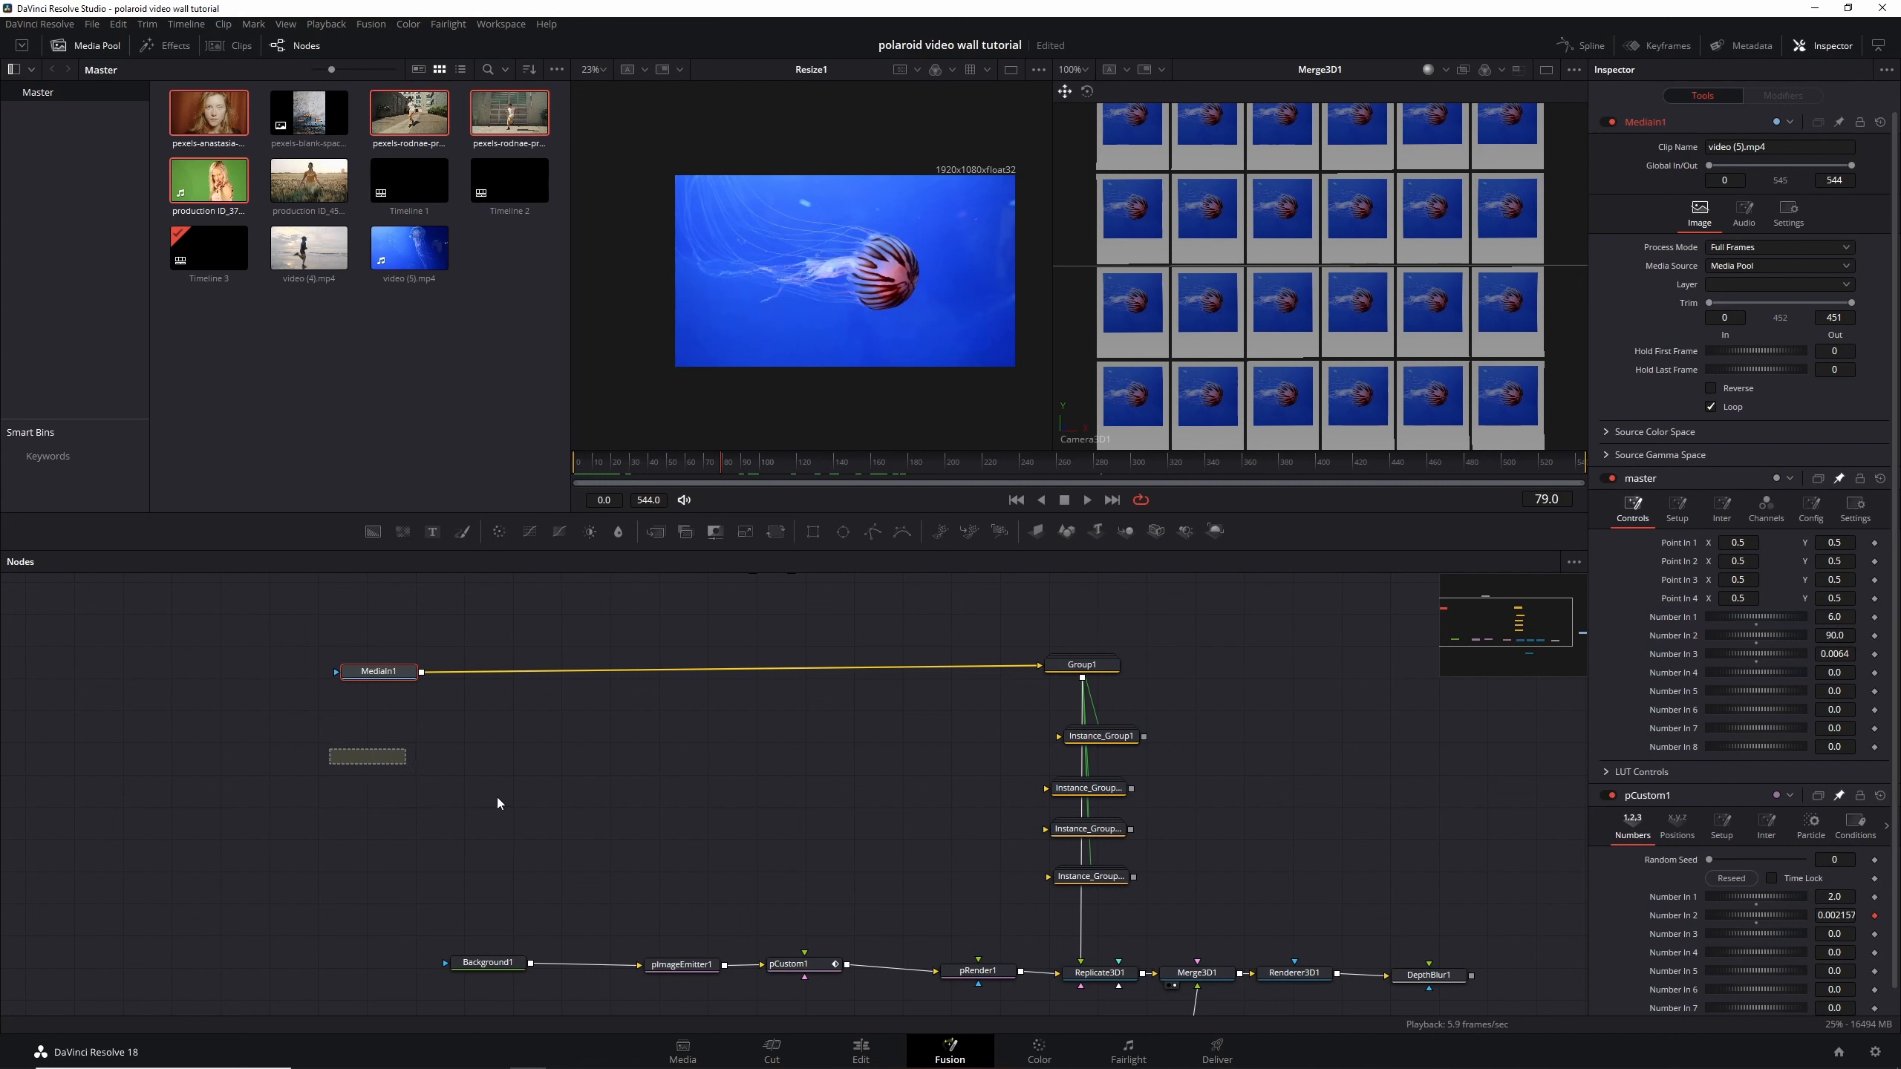
key(Delete)
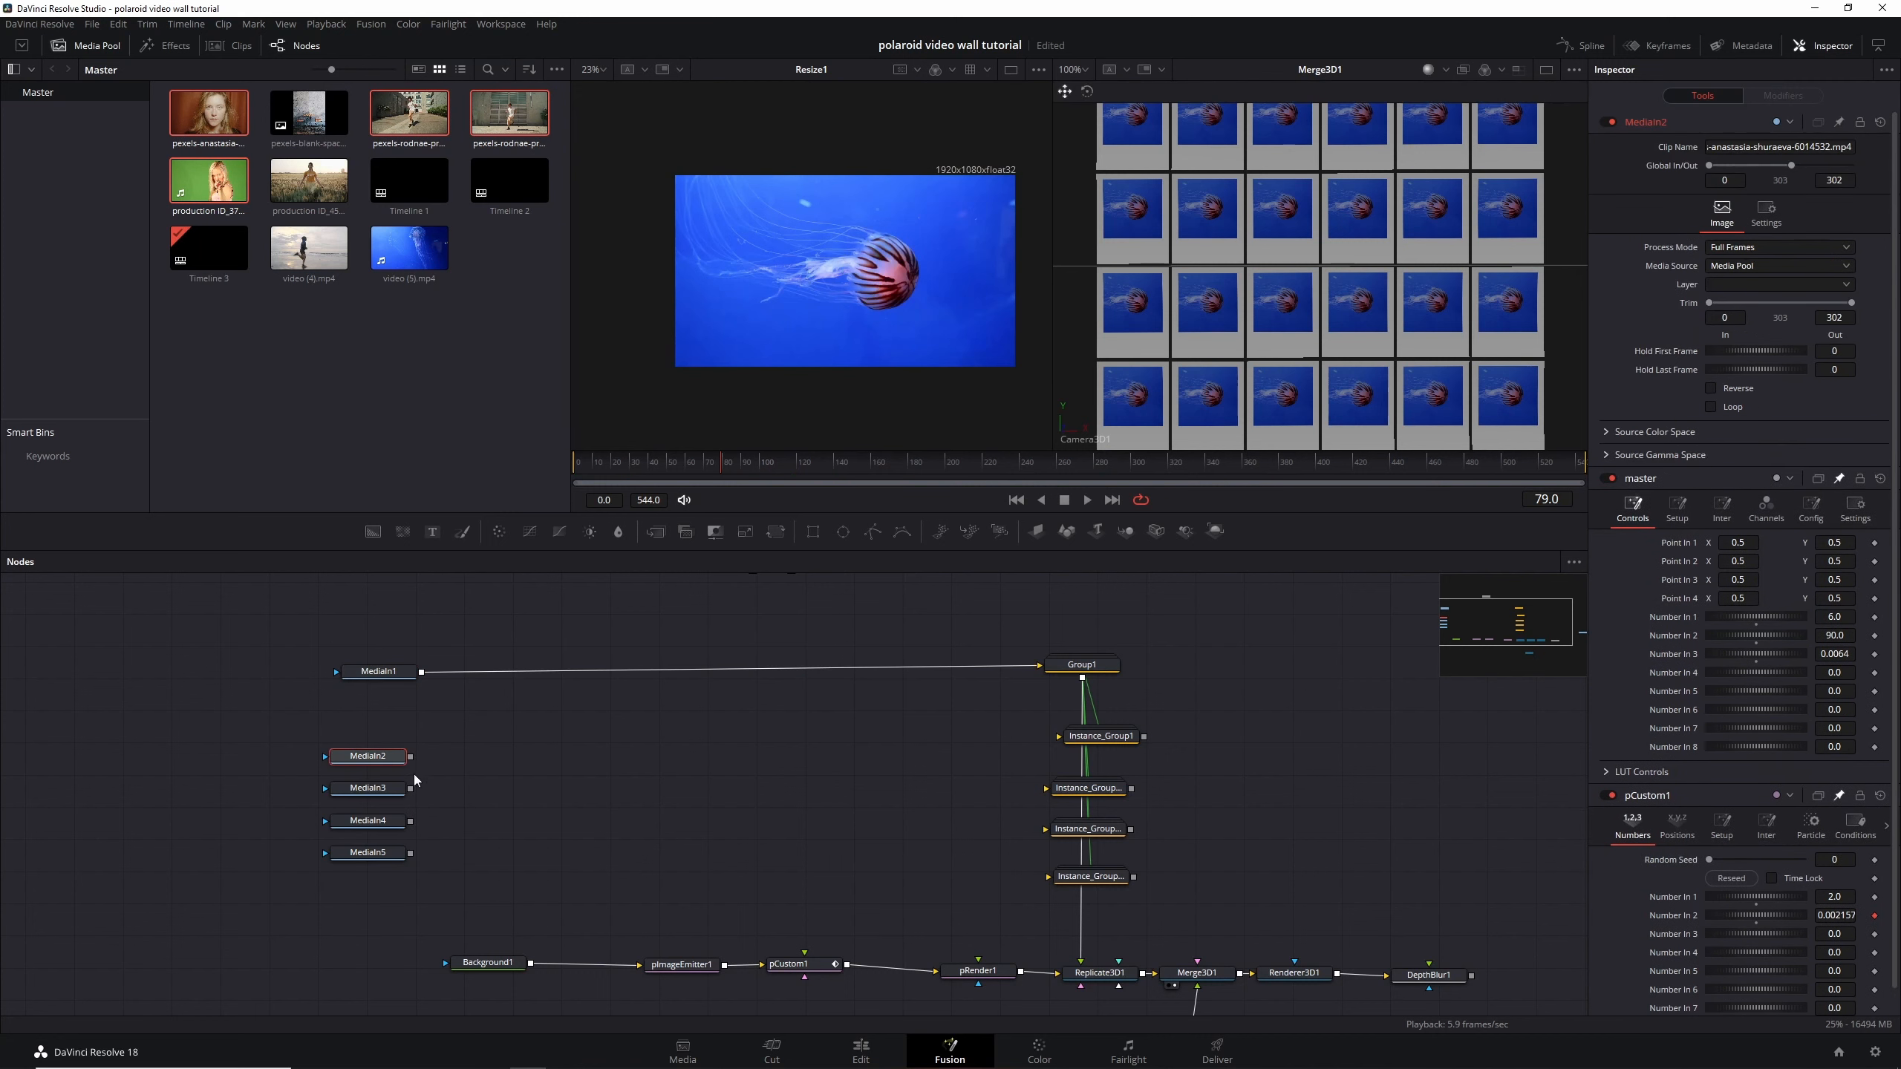
Enable Loop on MediaIn2, MediaIn3, MediaIn4 and MediaIn5
click(374, 758)
click(386, 788)
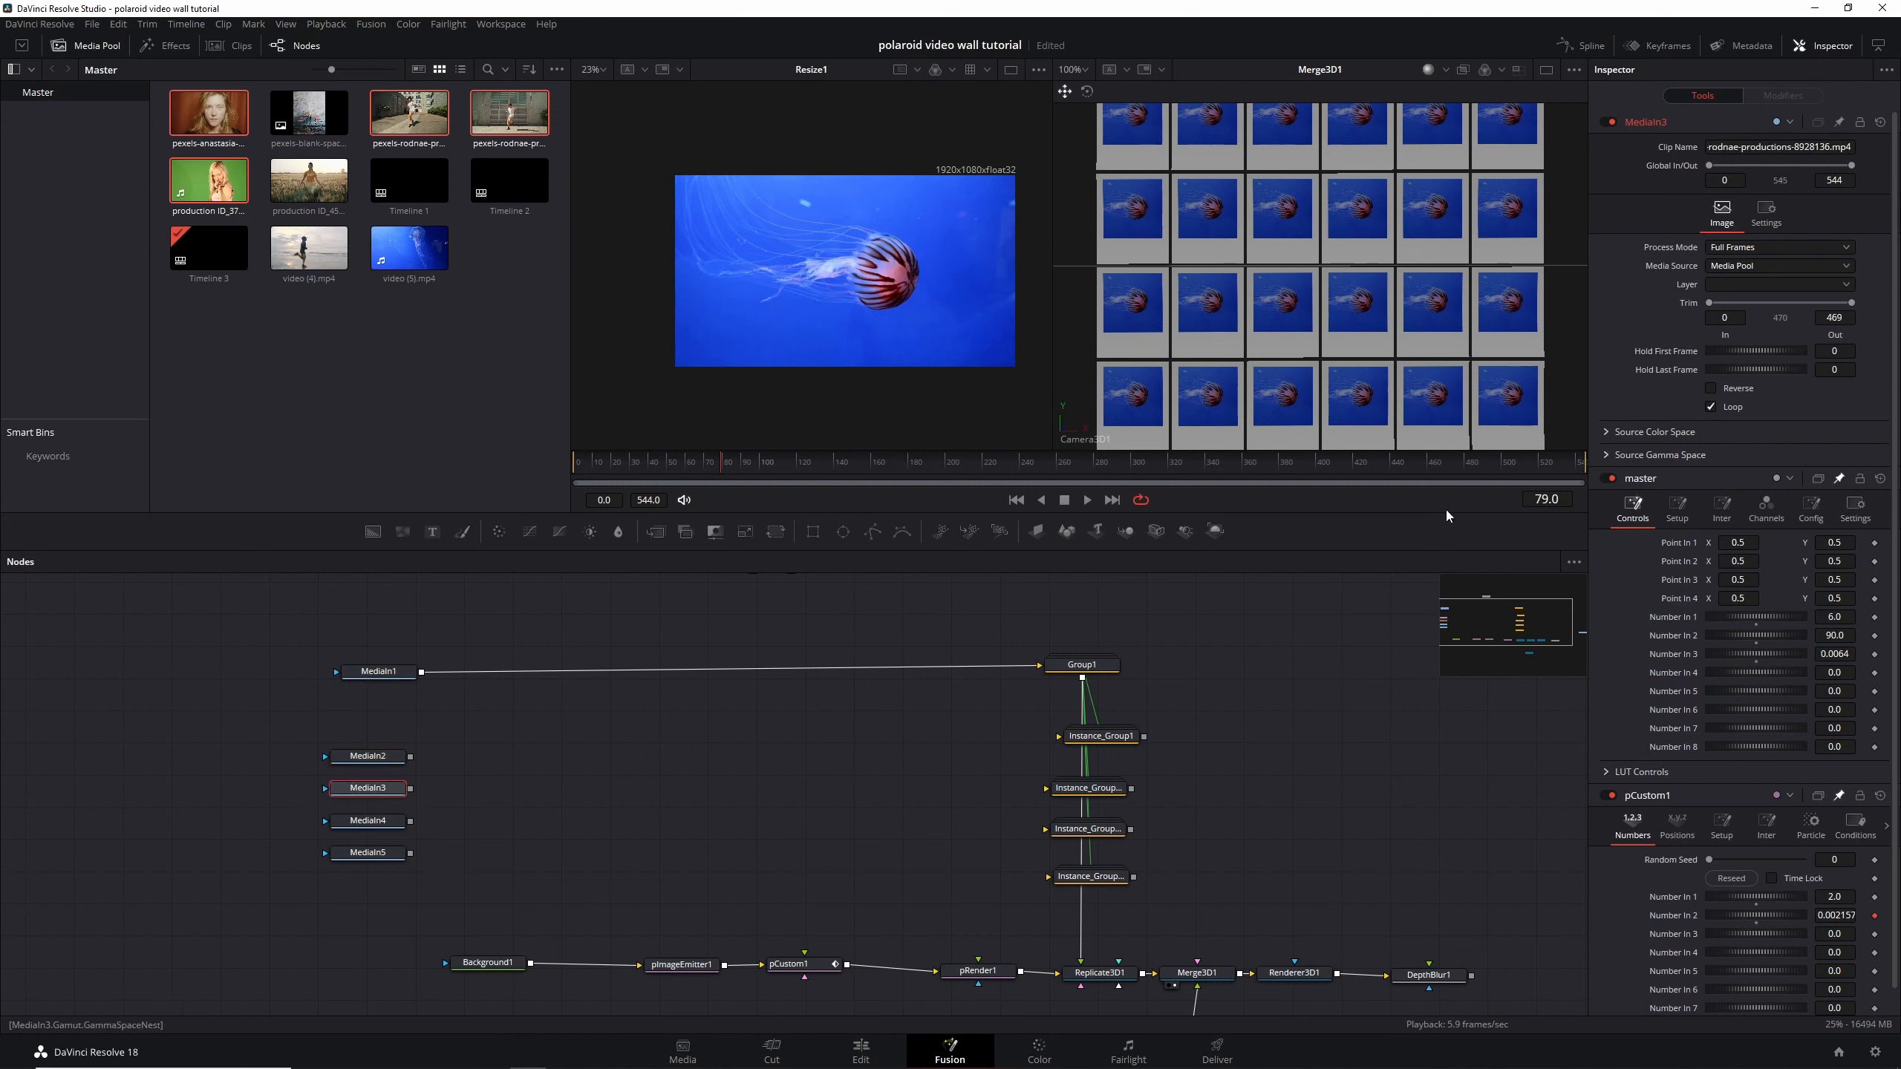
click(386, 820)
click(397, 853)
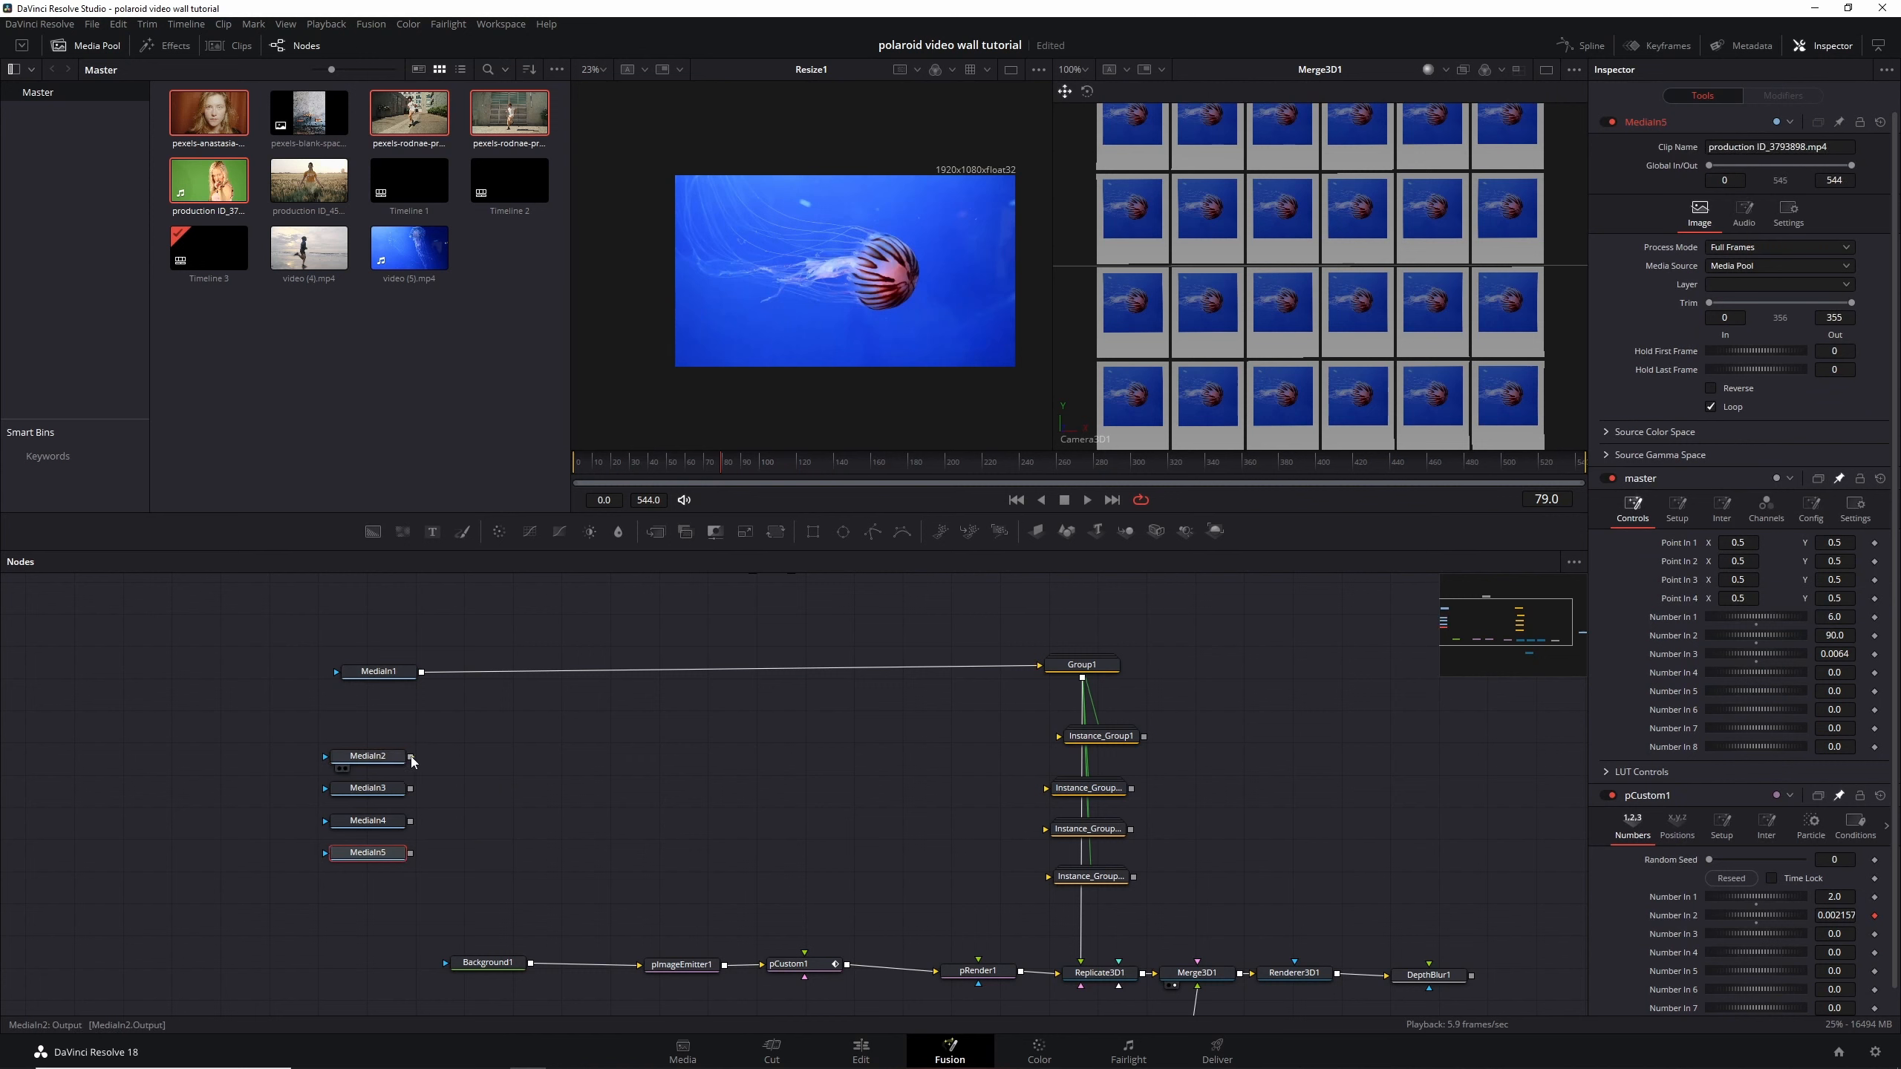
Connect MediaIn2 through MediaIn5 to the inputs of the four Group1 instances, one clip per instance in order
drag(410, 756, 1058, 736)
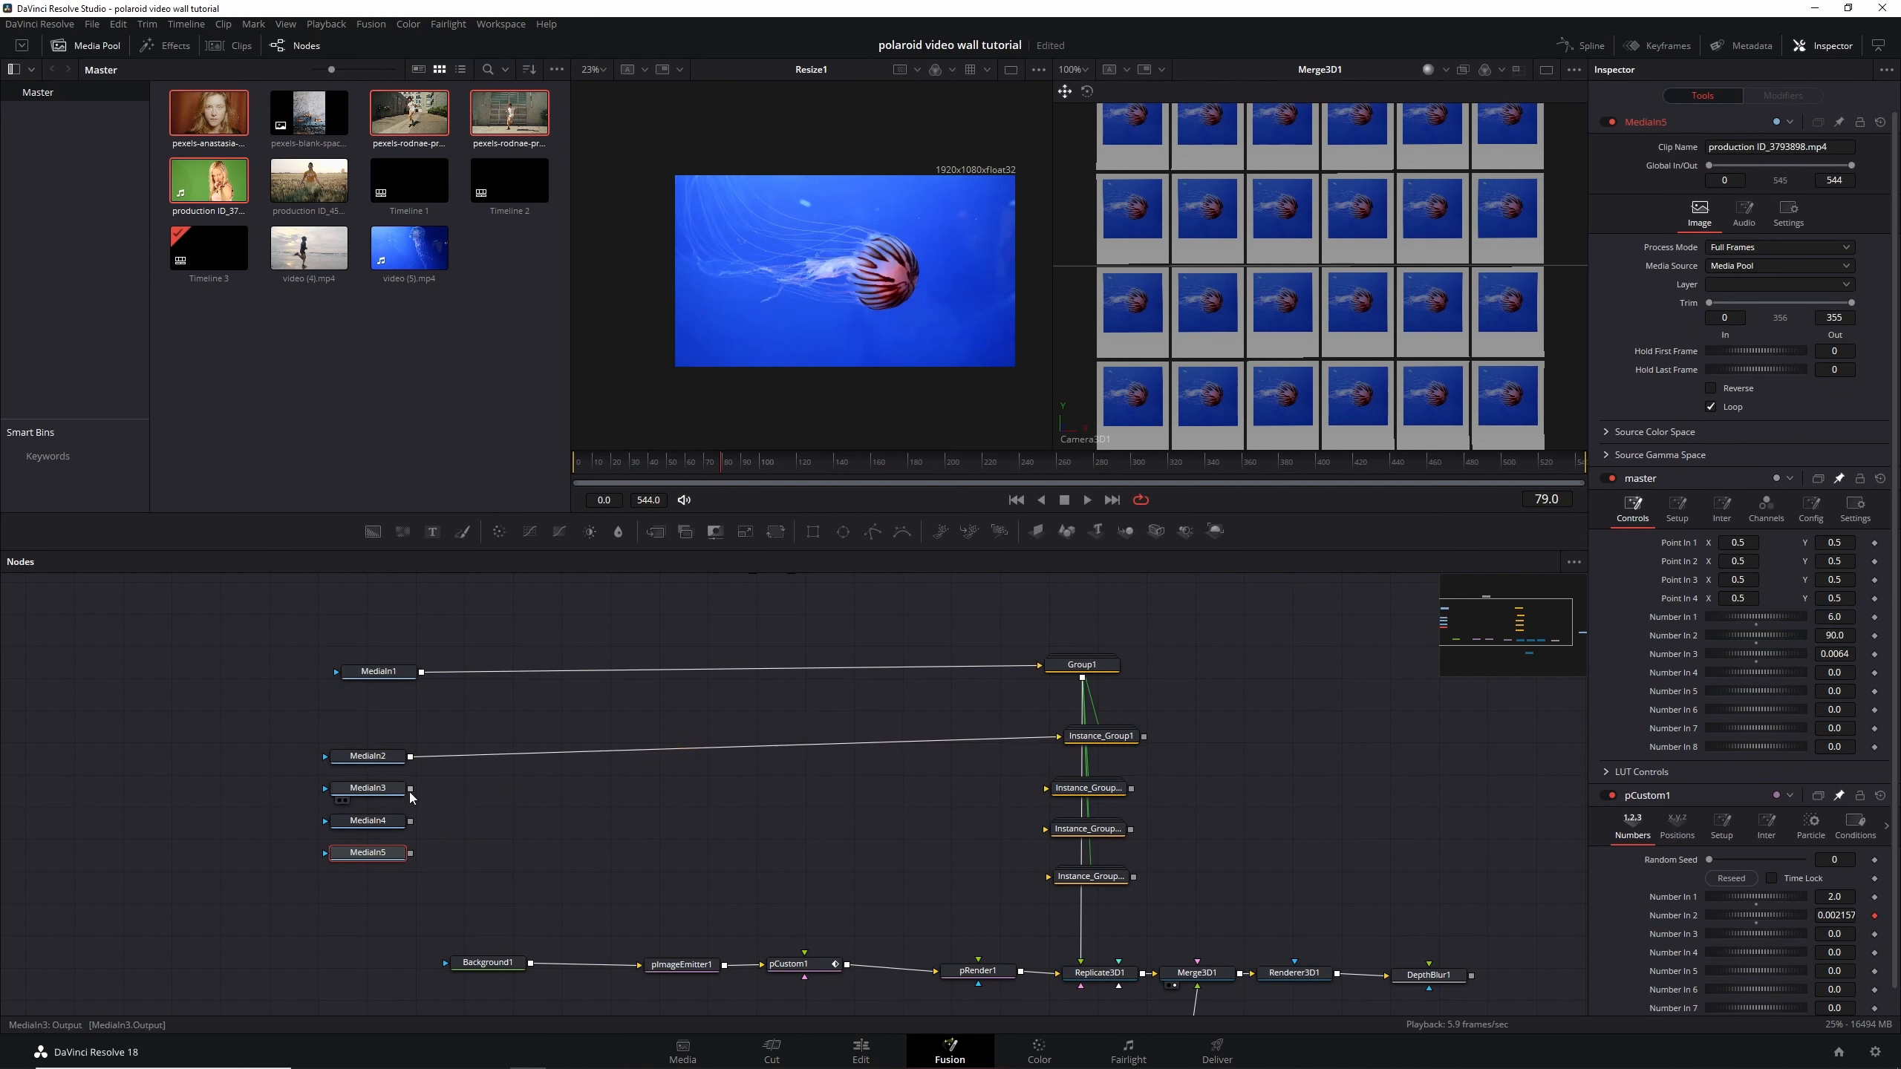
drag(410, 789, 1048, 788)
drag(410, 822, 1048, 829)
drag(410, 853, 1085, 878)
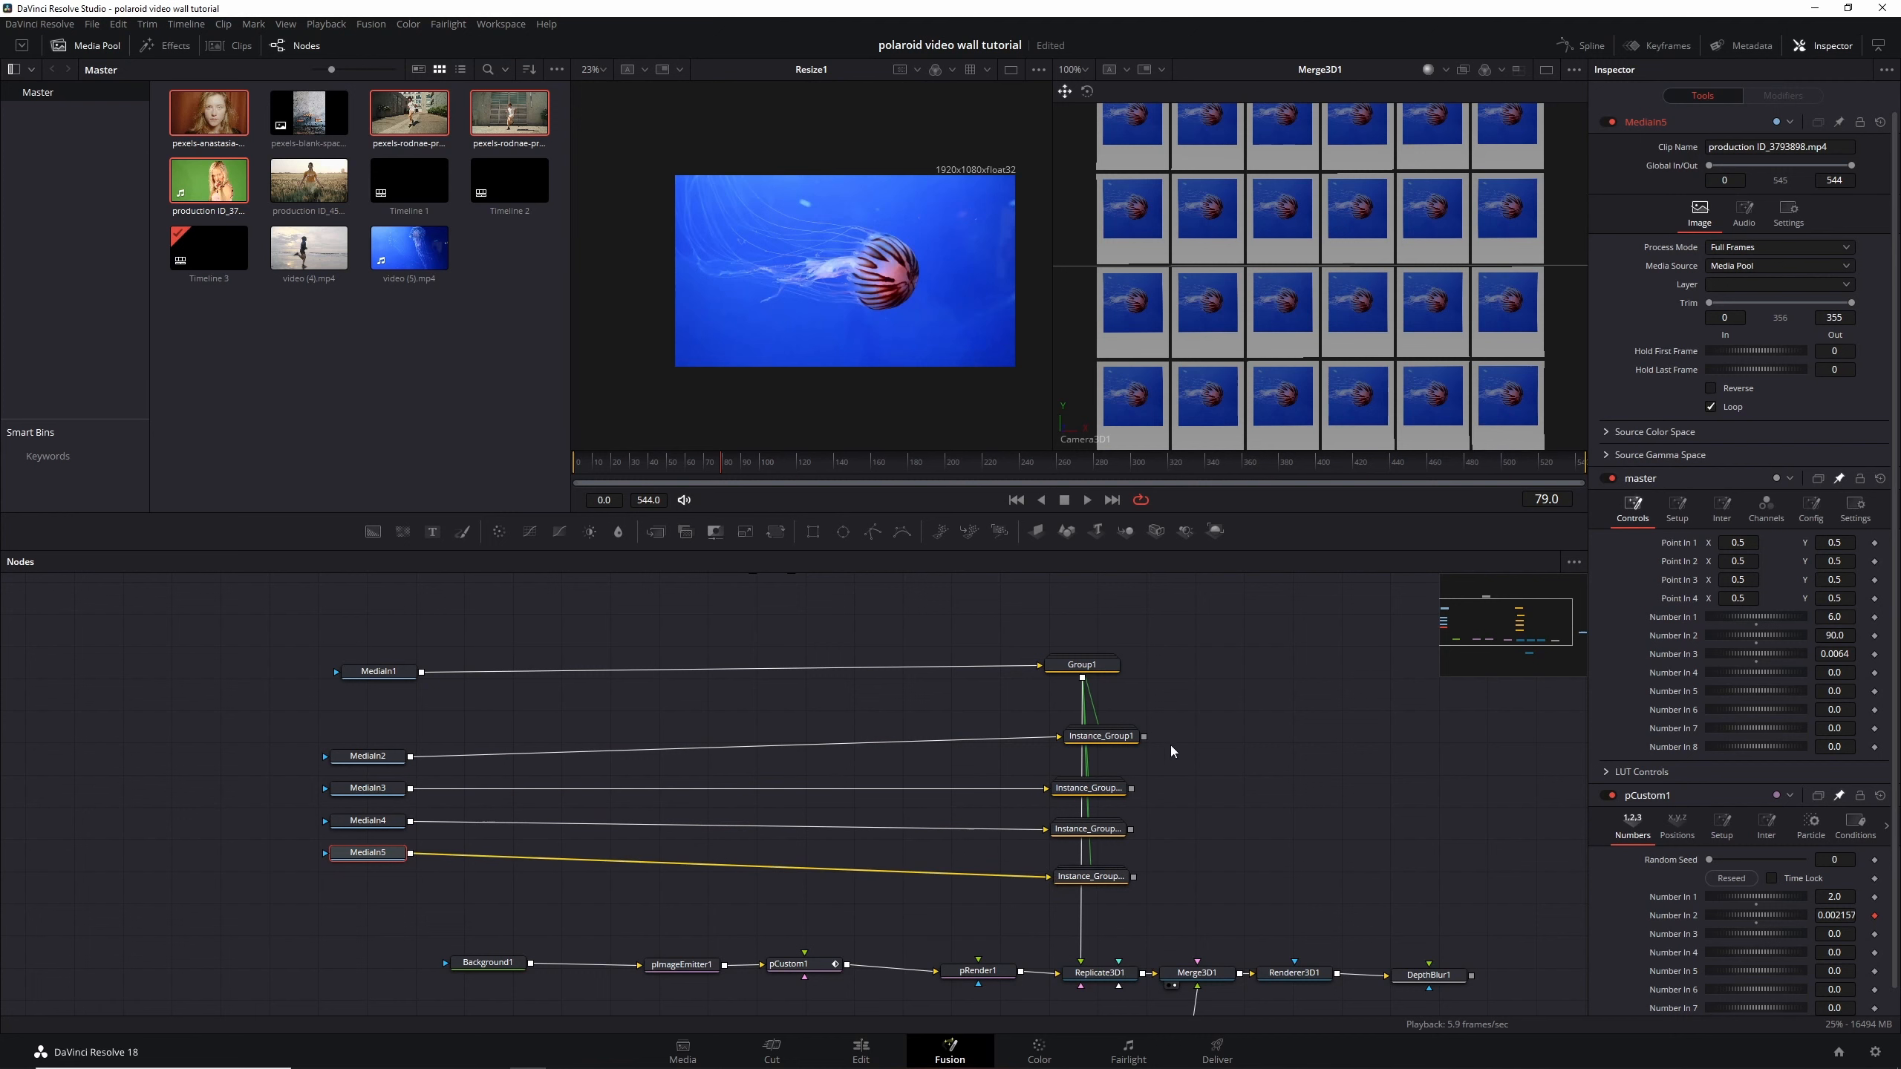
Connect the outputs of all four Group1 instances to Replicate3D1 so the wall mixes the different clips
drag(1144, 736, 1092, 975)
drag(1132, 789, 1098, 976)
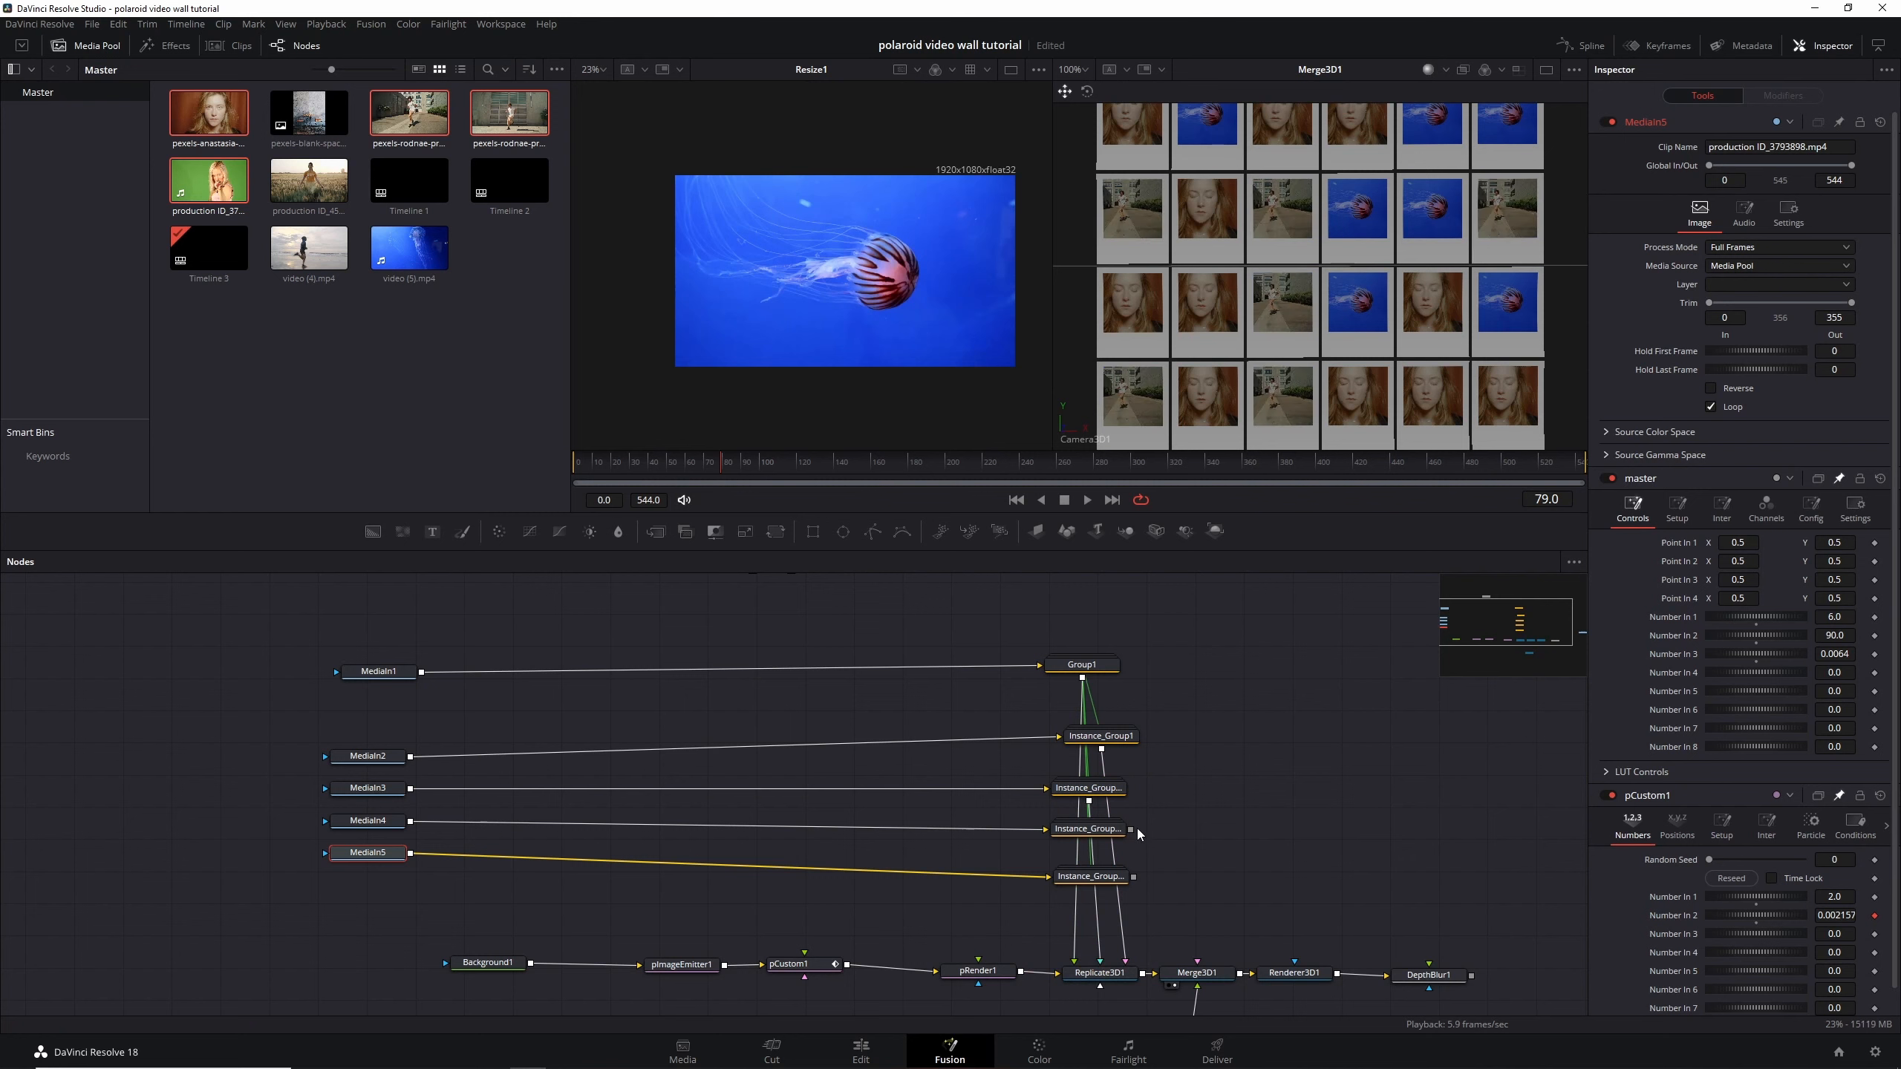
drag(1131, 829, 1102, 974)
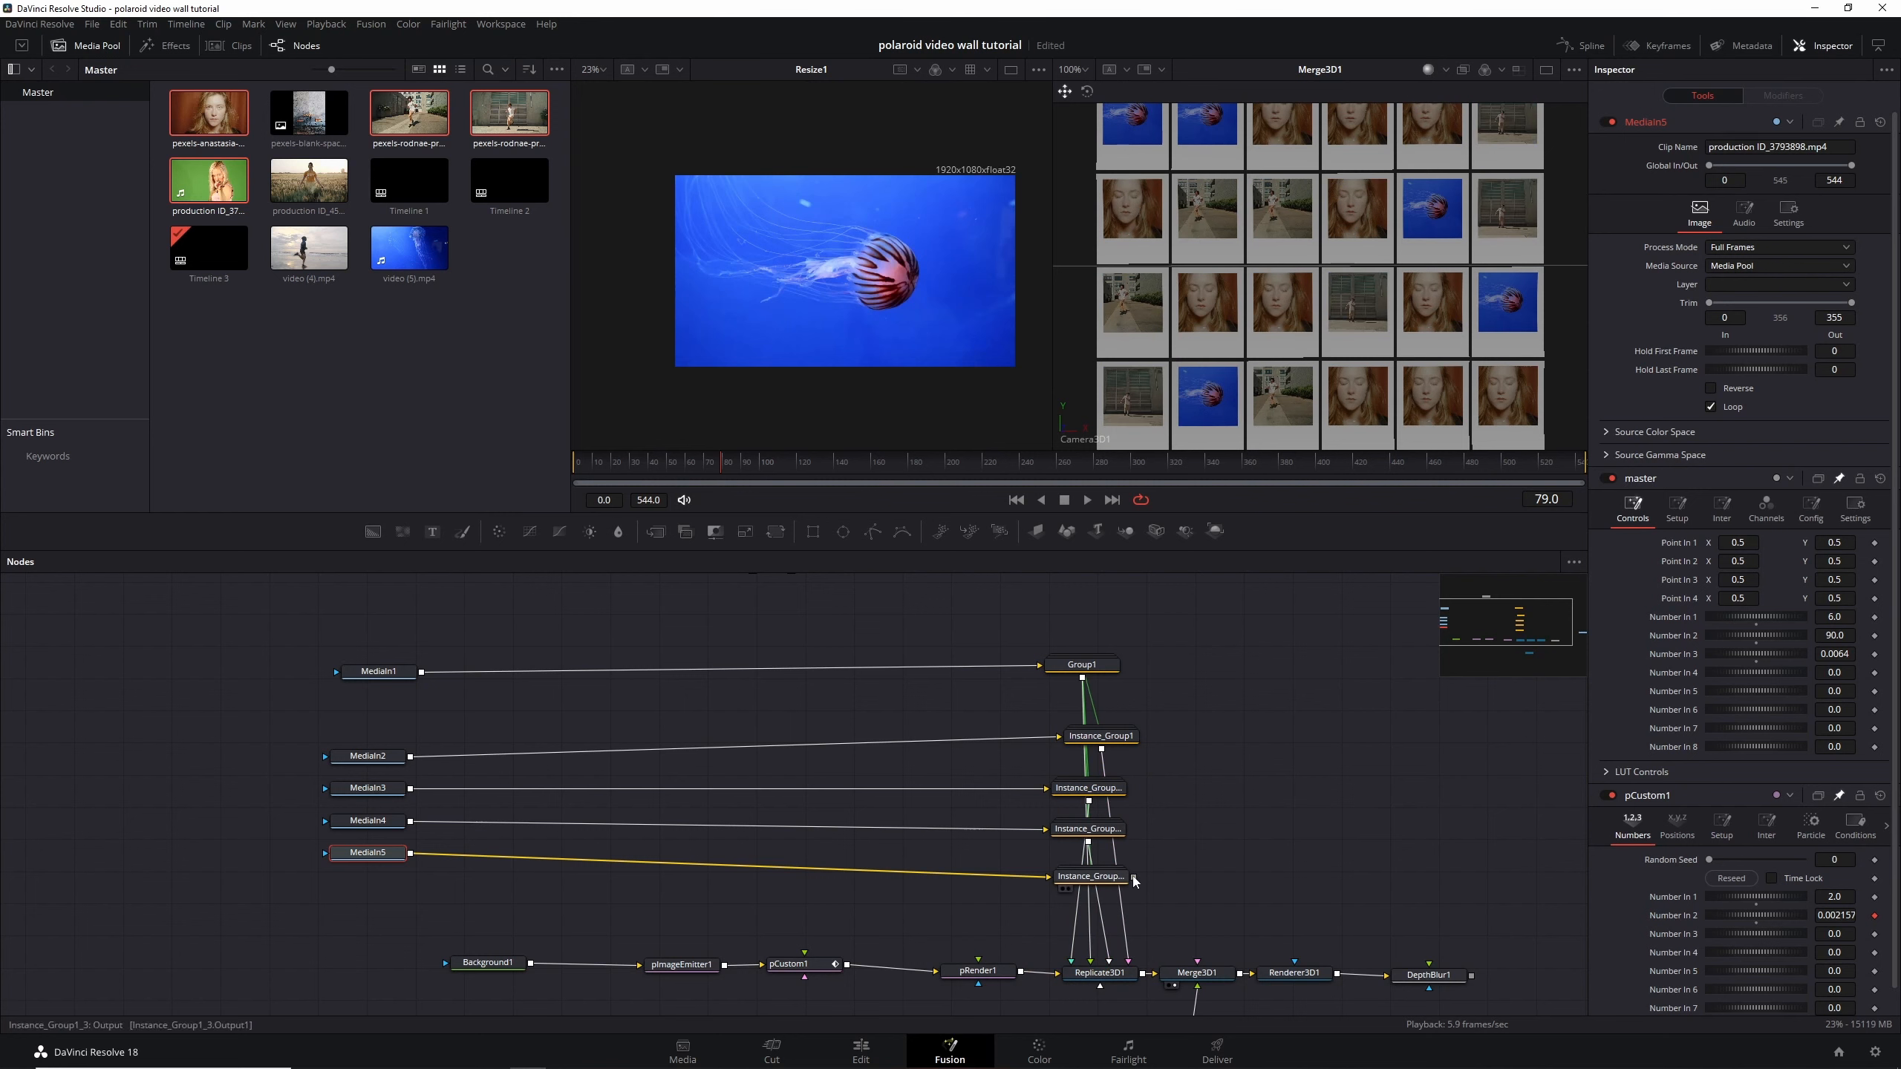
drag(1134, 877, 1099, 973)
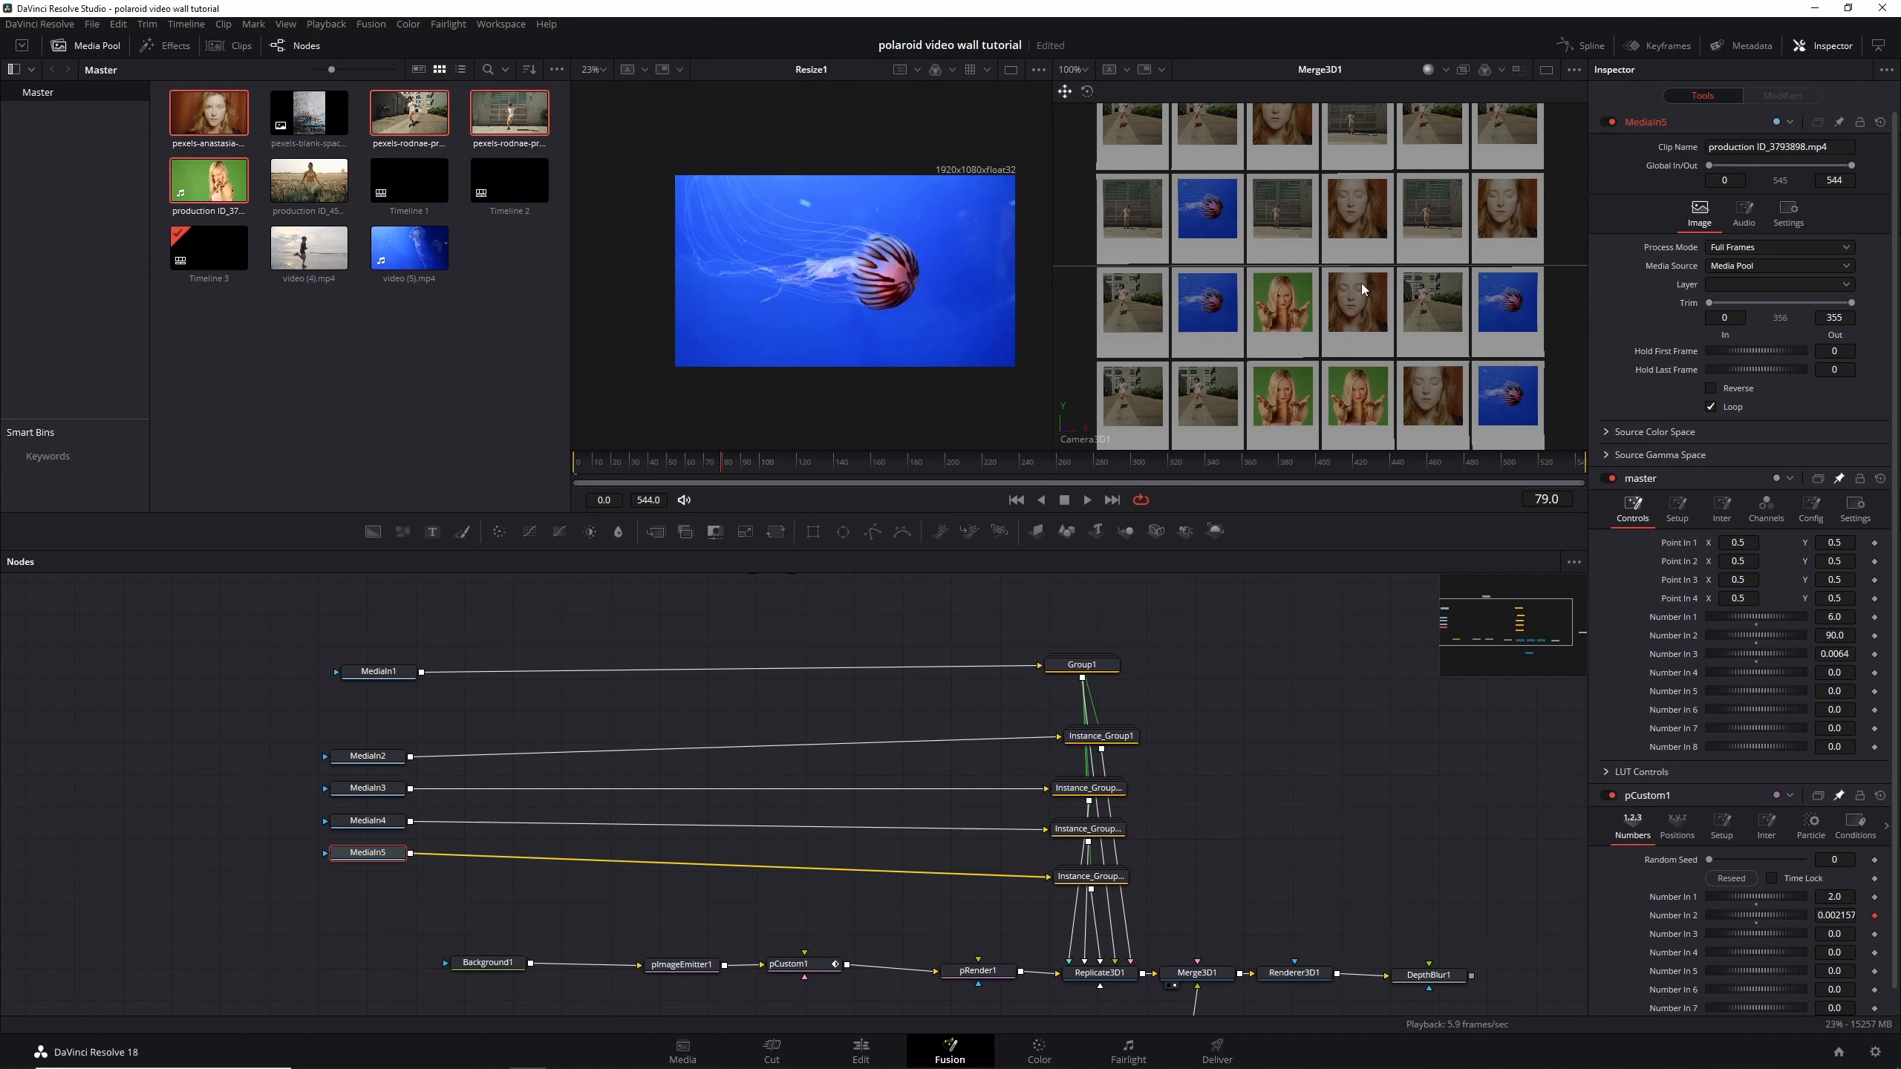
Display MediaIn2 and its Instance_Group1 polaroid in the first viewer to check how the portrait is cropped
click(377, 759)
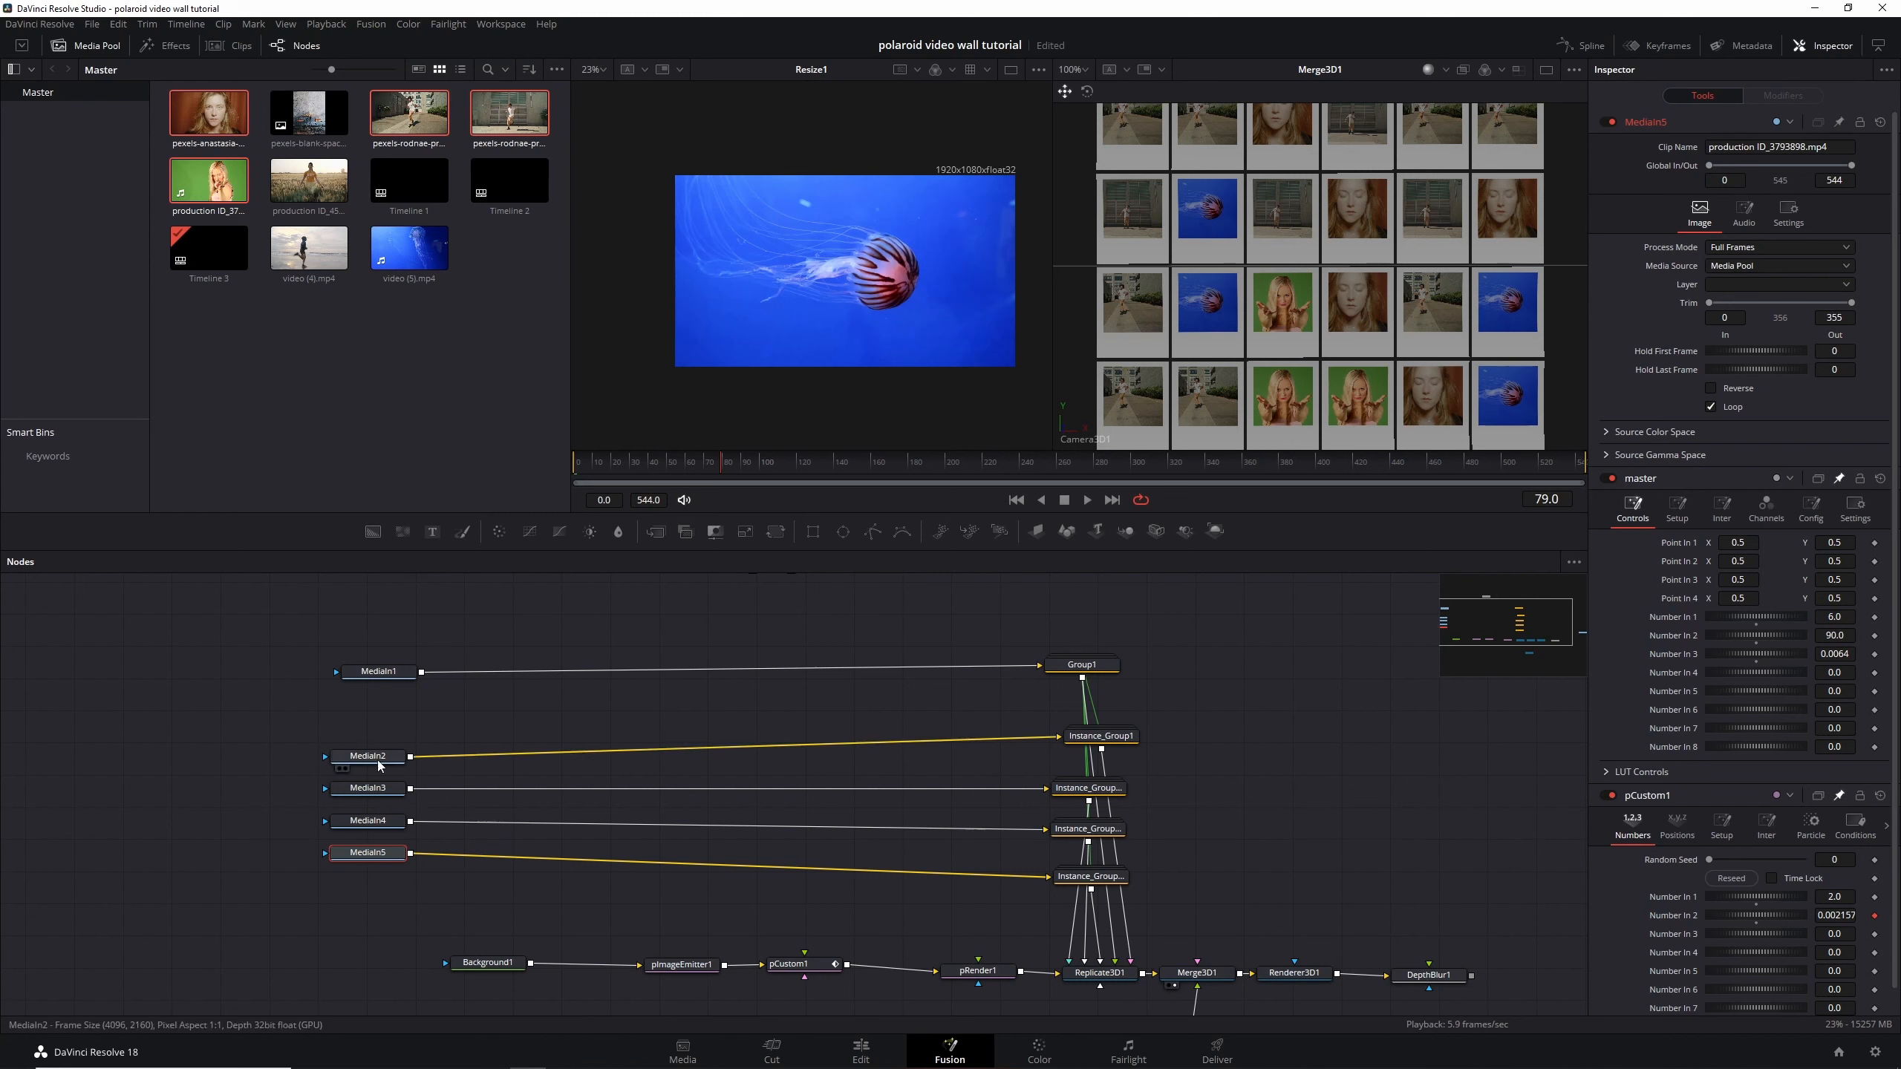
scroll(803, 298, down, 3)
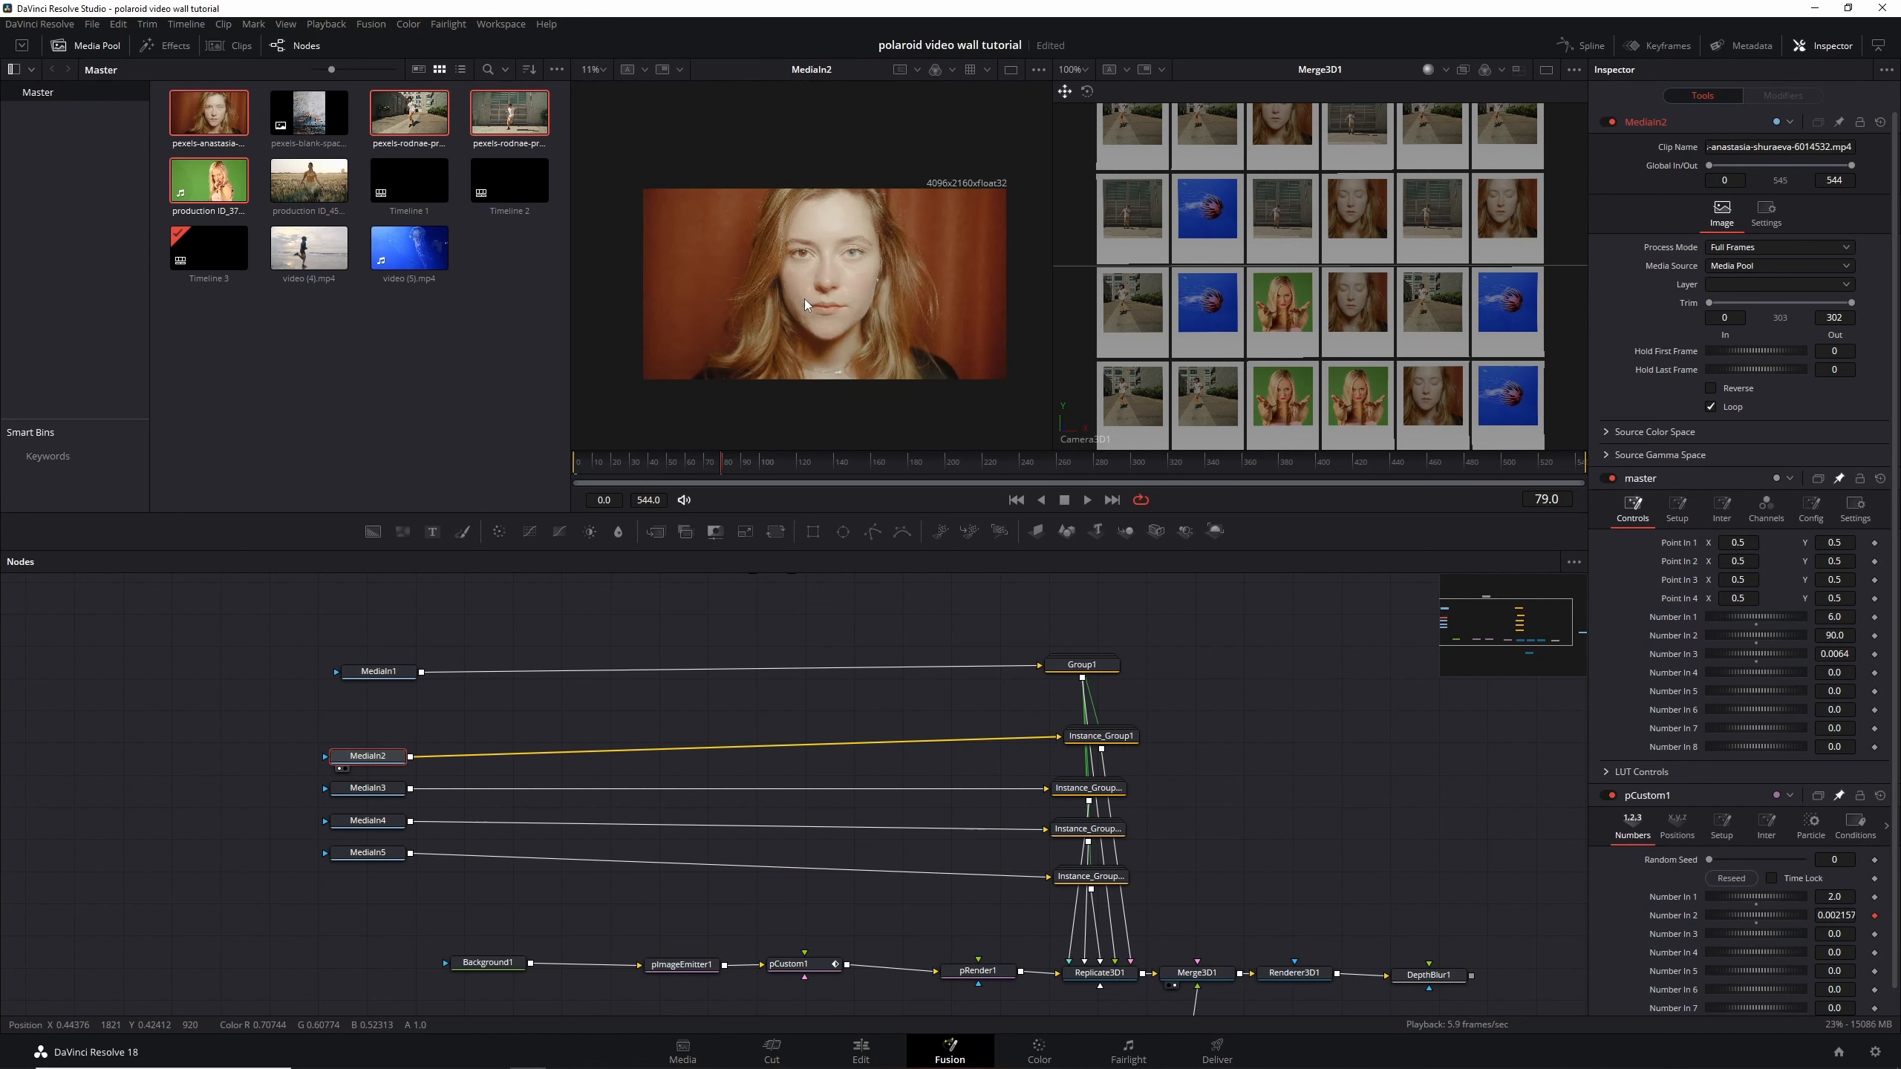
drag(1104, 739, 845, 343)
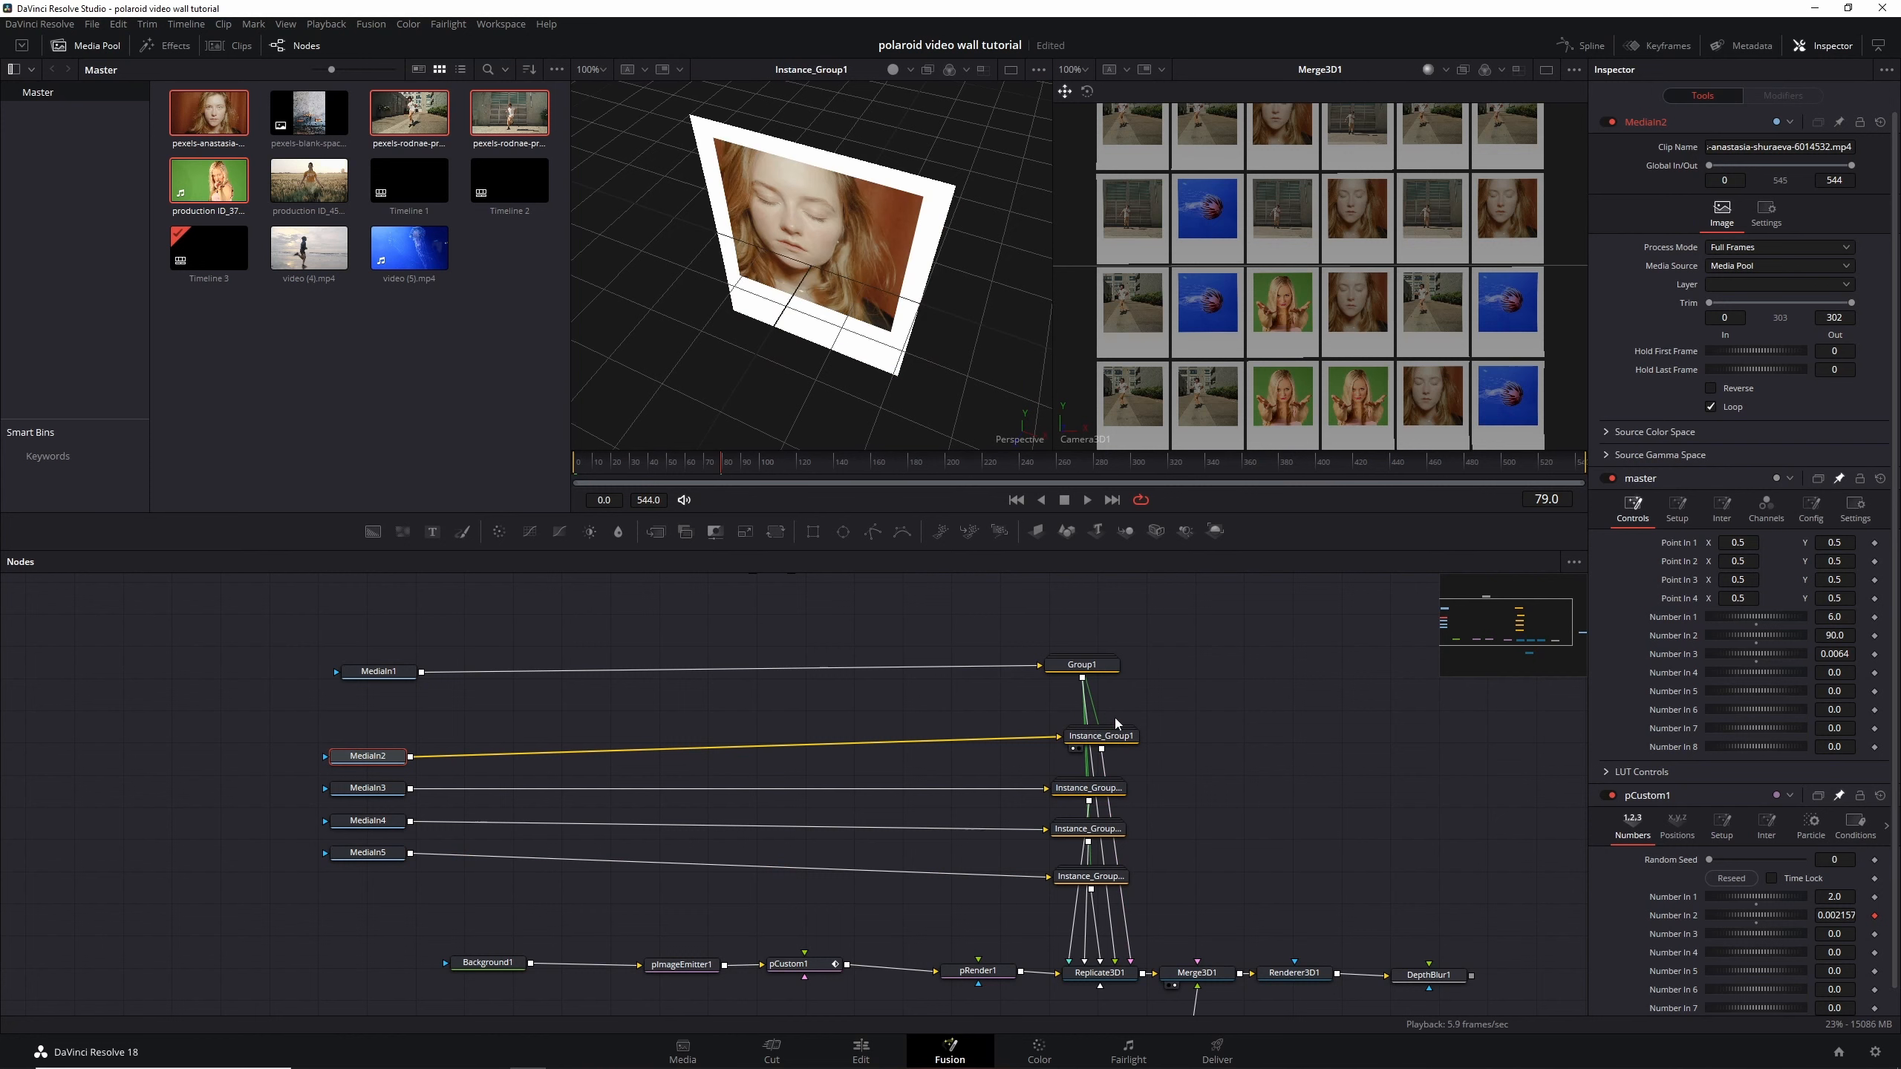
Deinstance the X Offset of Instance_Crop1 inside Instance_Group1 and set it to 480 to recentre the portrait
double_click(1100, 736)
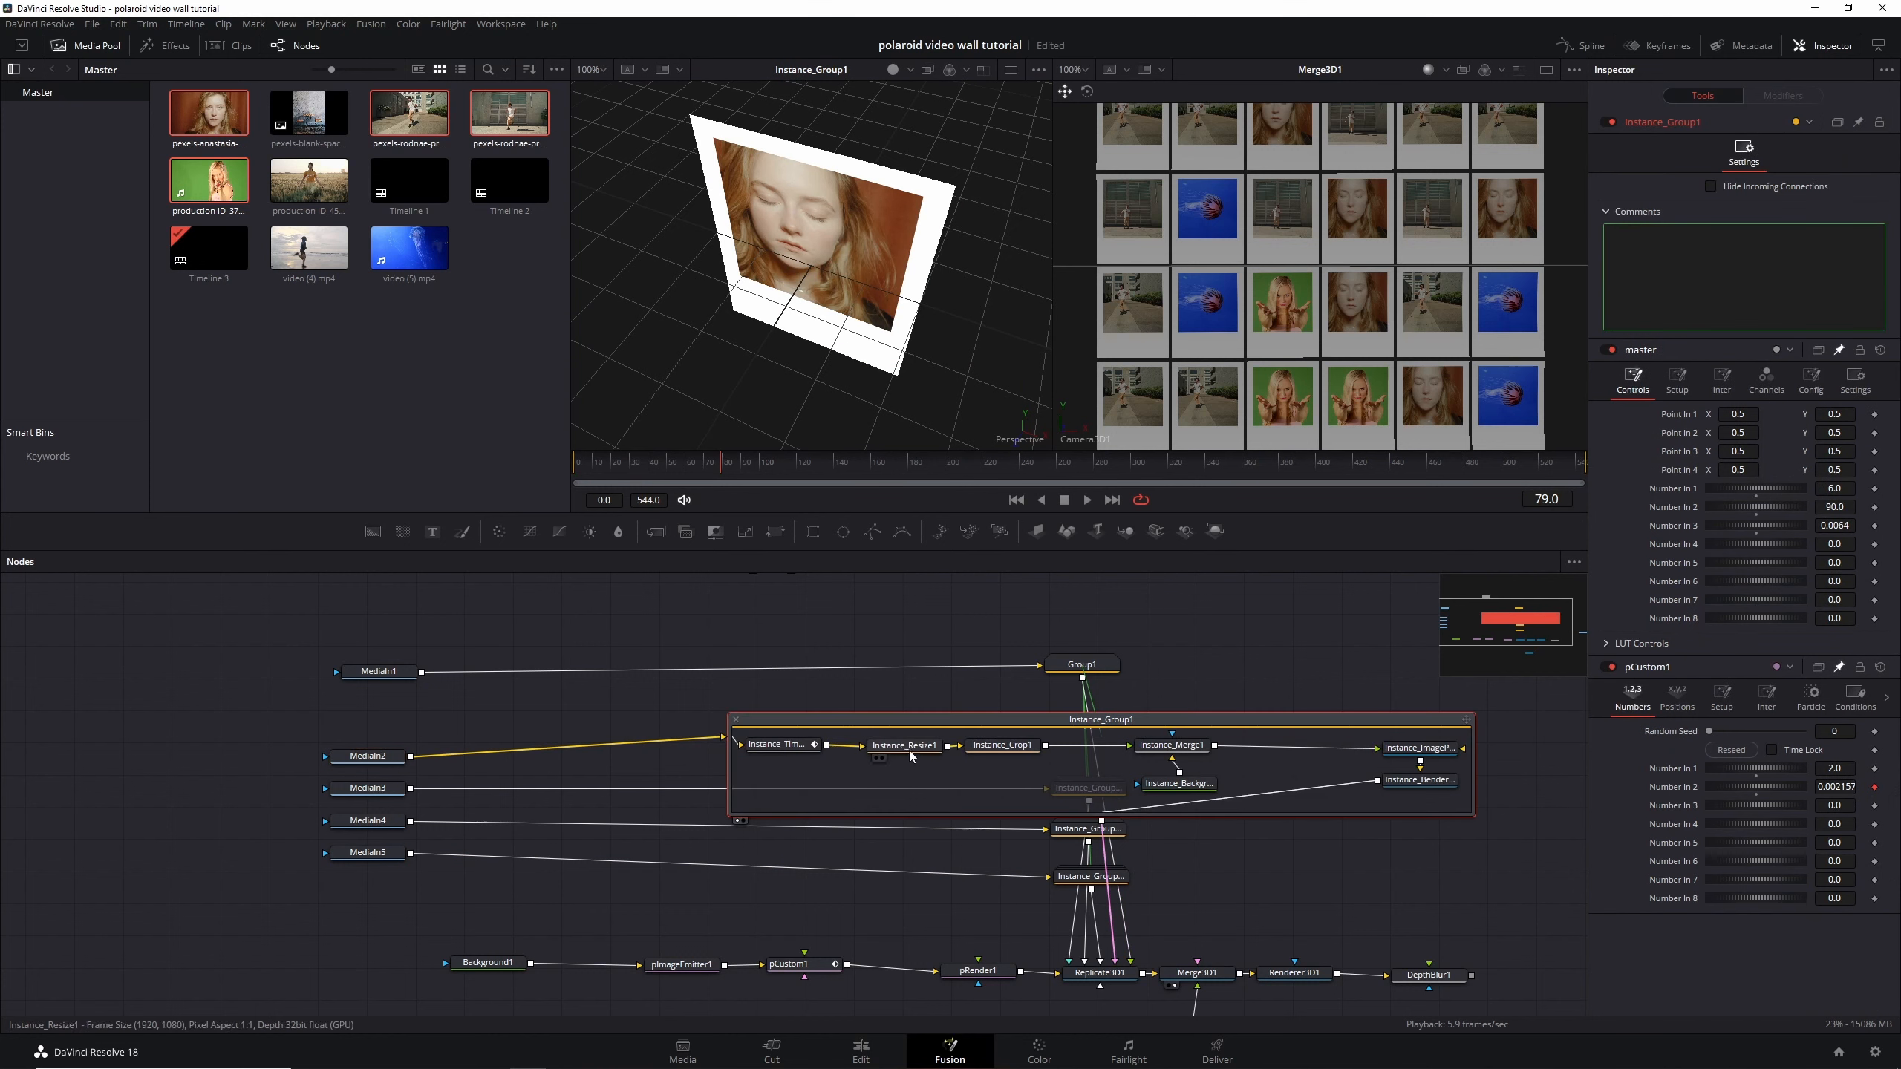
click(1000, 748)
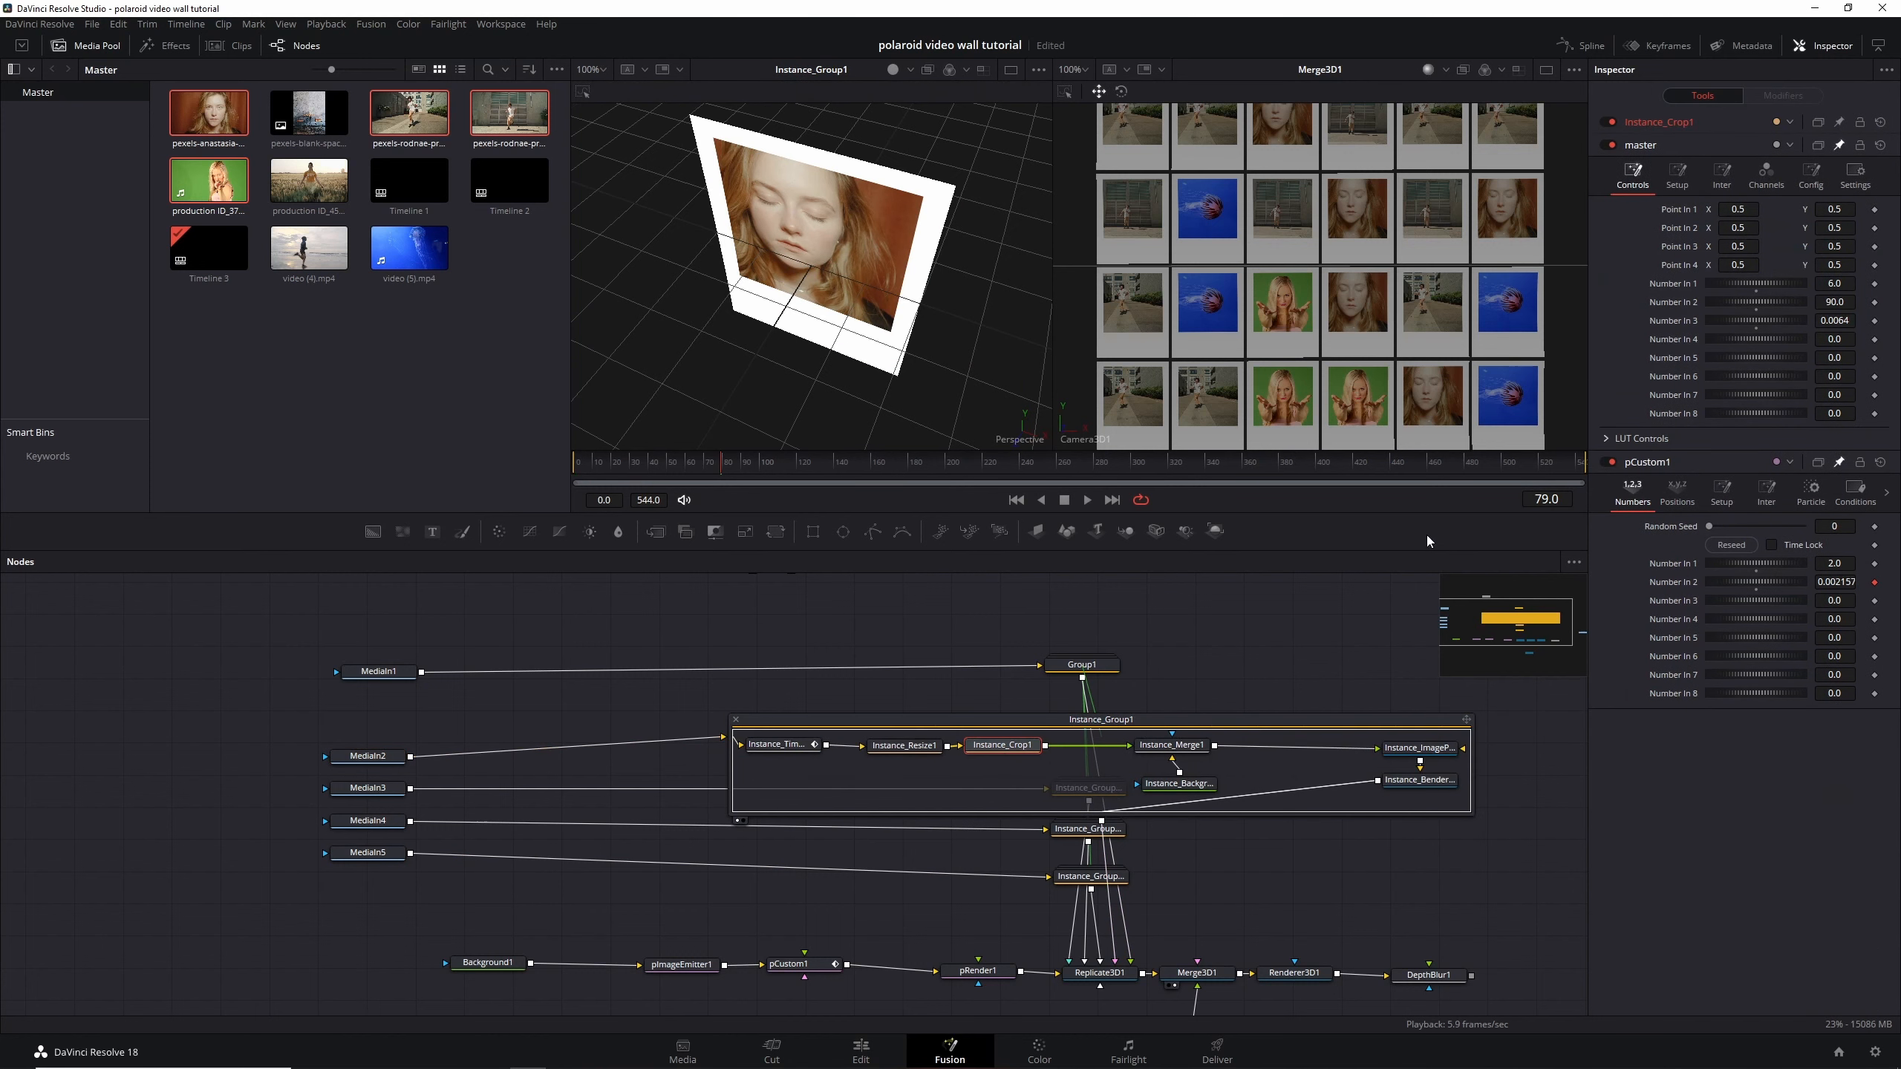
click(1651, 122)
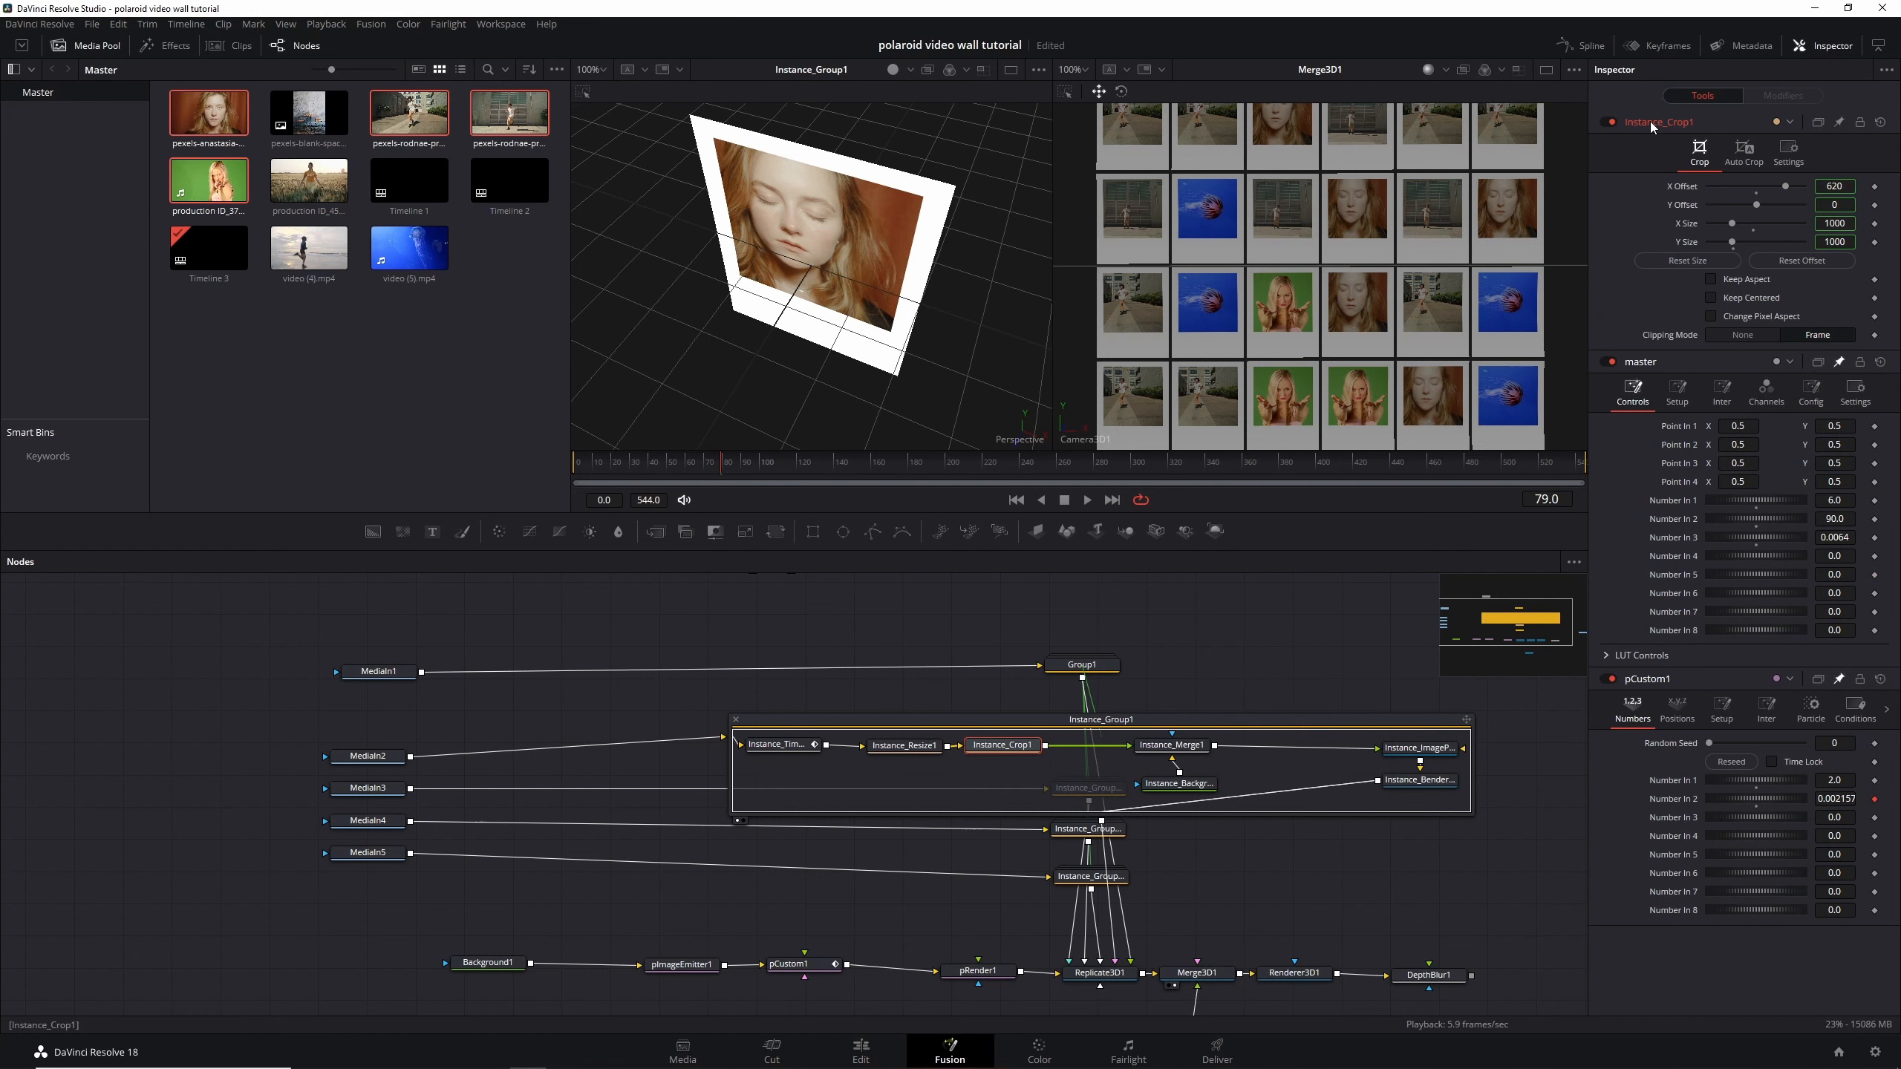
right_click(1674, 192)
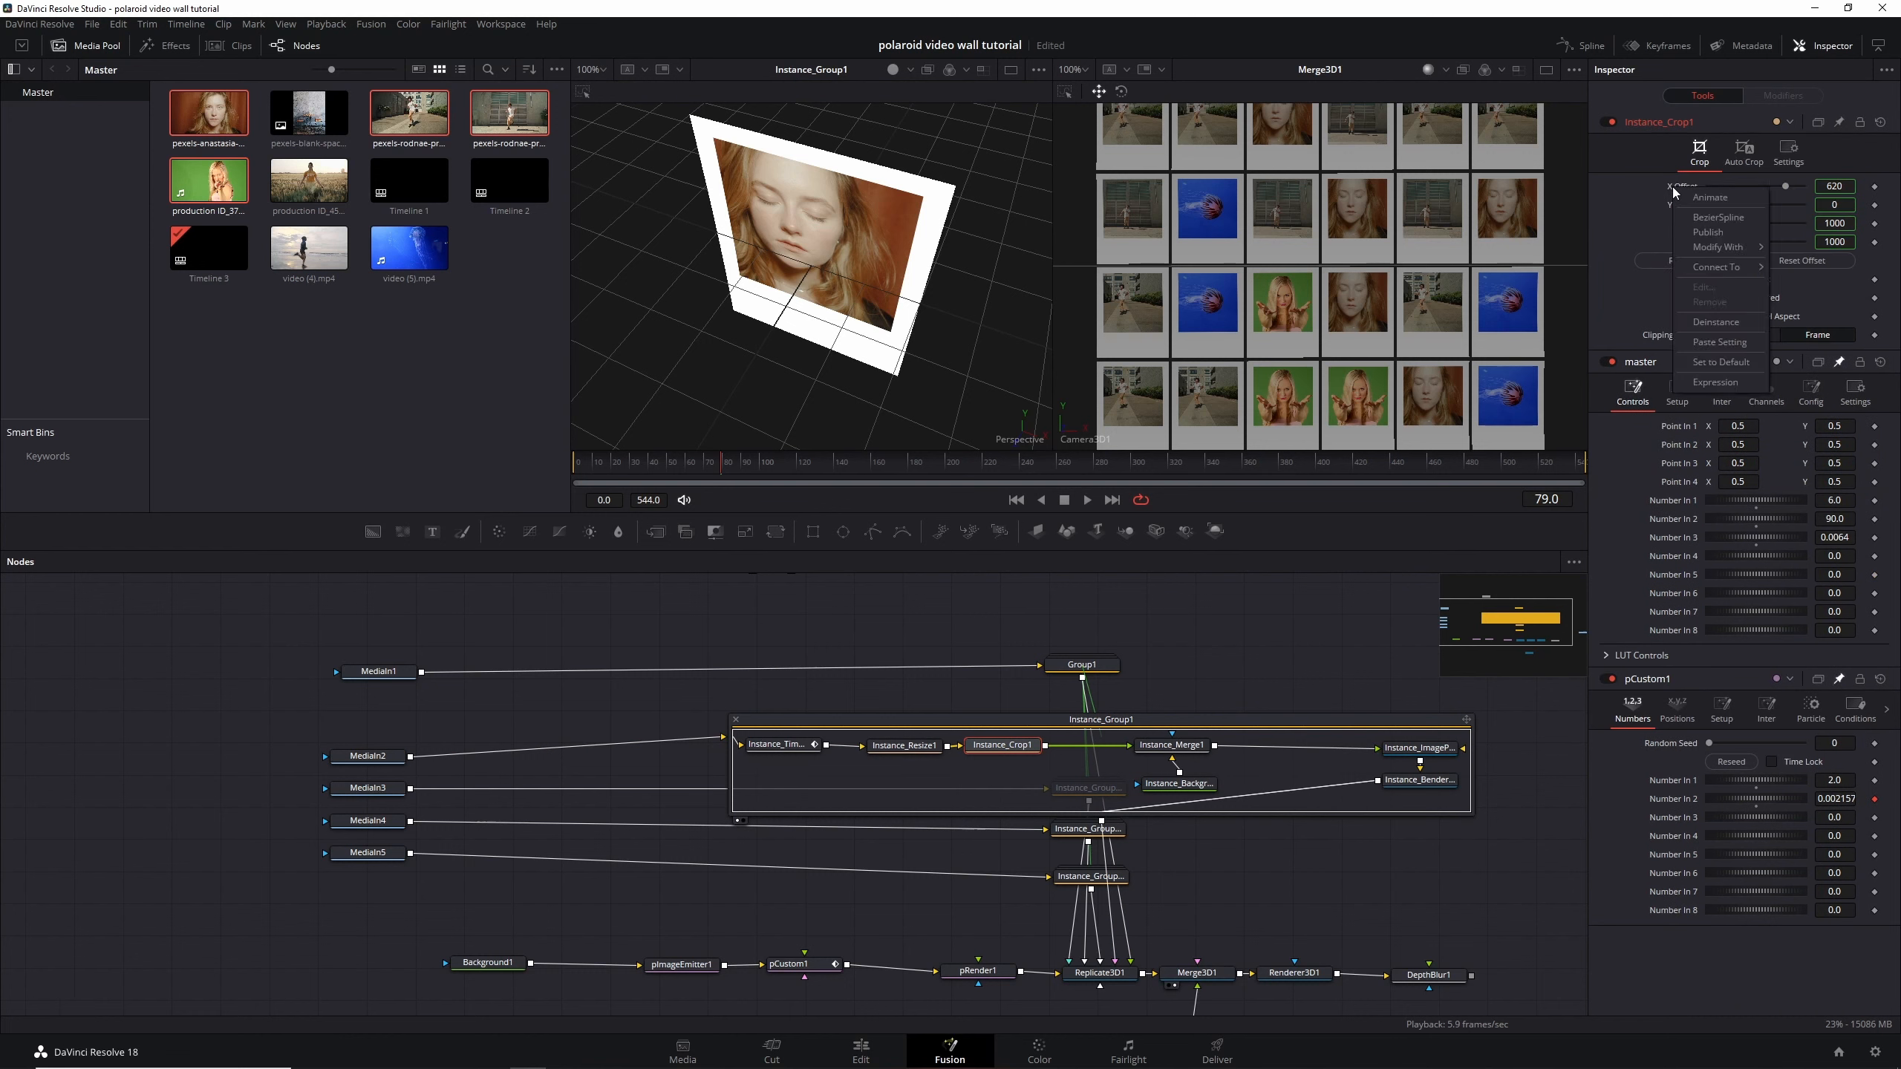
click(1731, 328)
drag(1791, 184, 1779, 184)
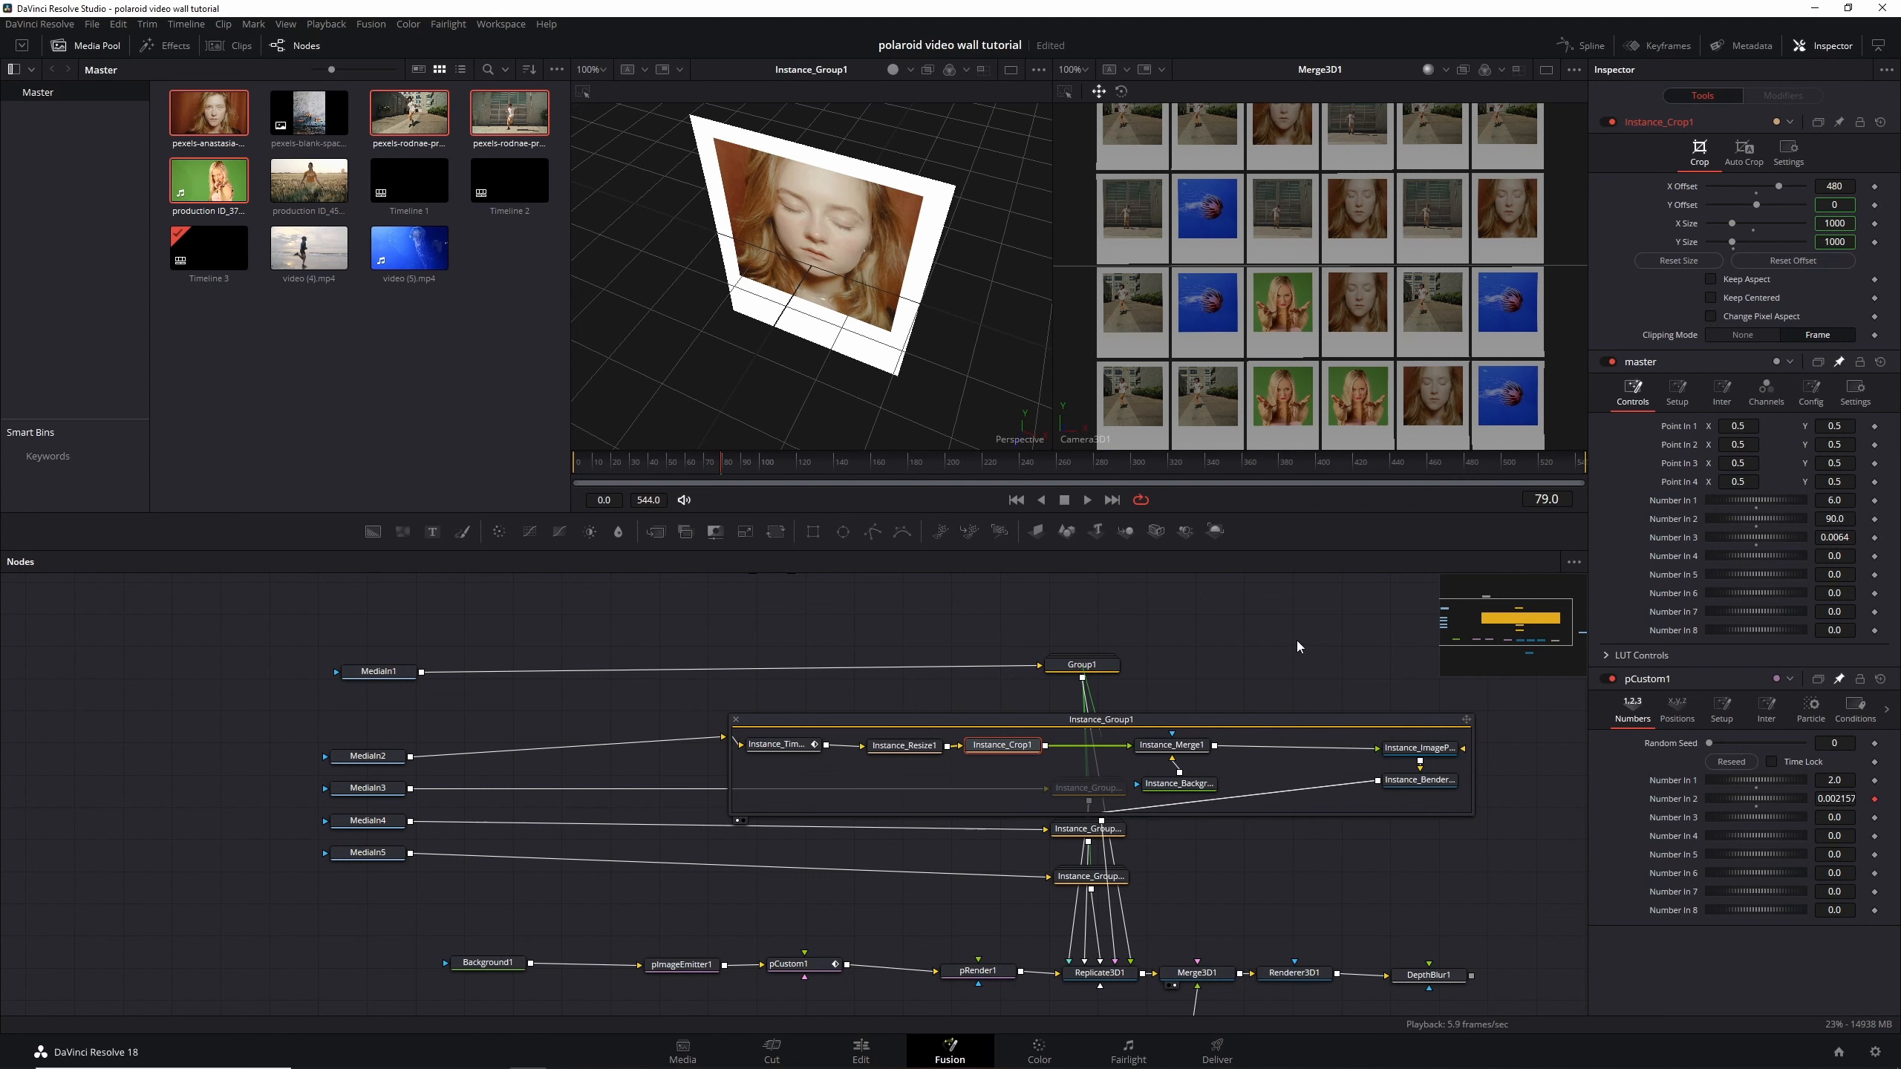
drag(1171, 624, 999, 617)
click(563, 717)
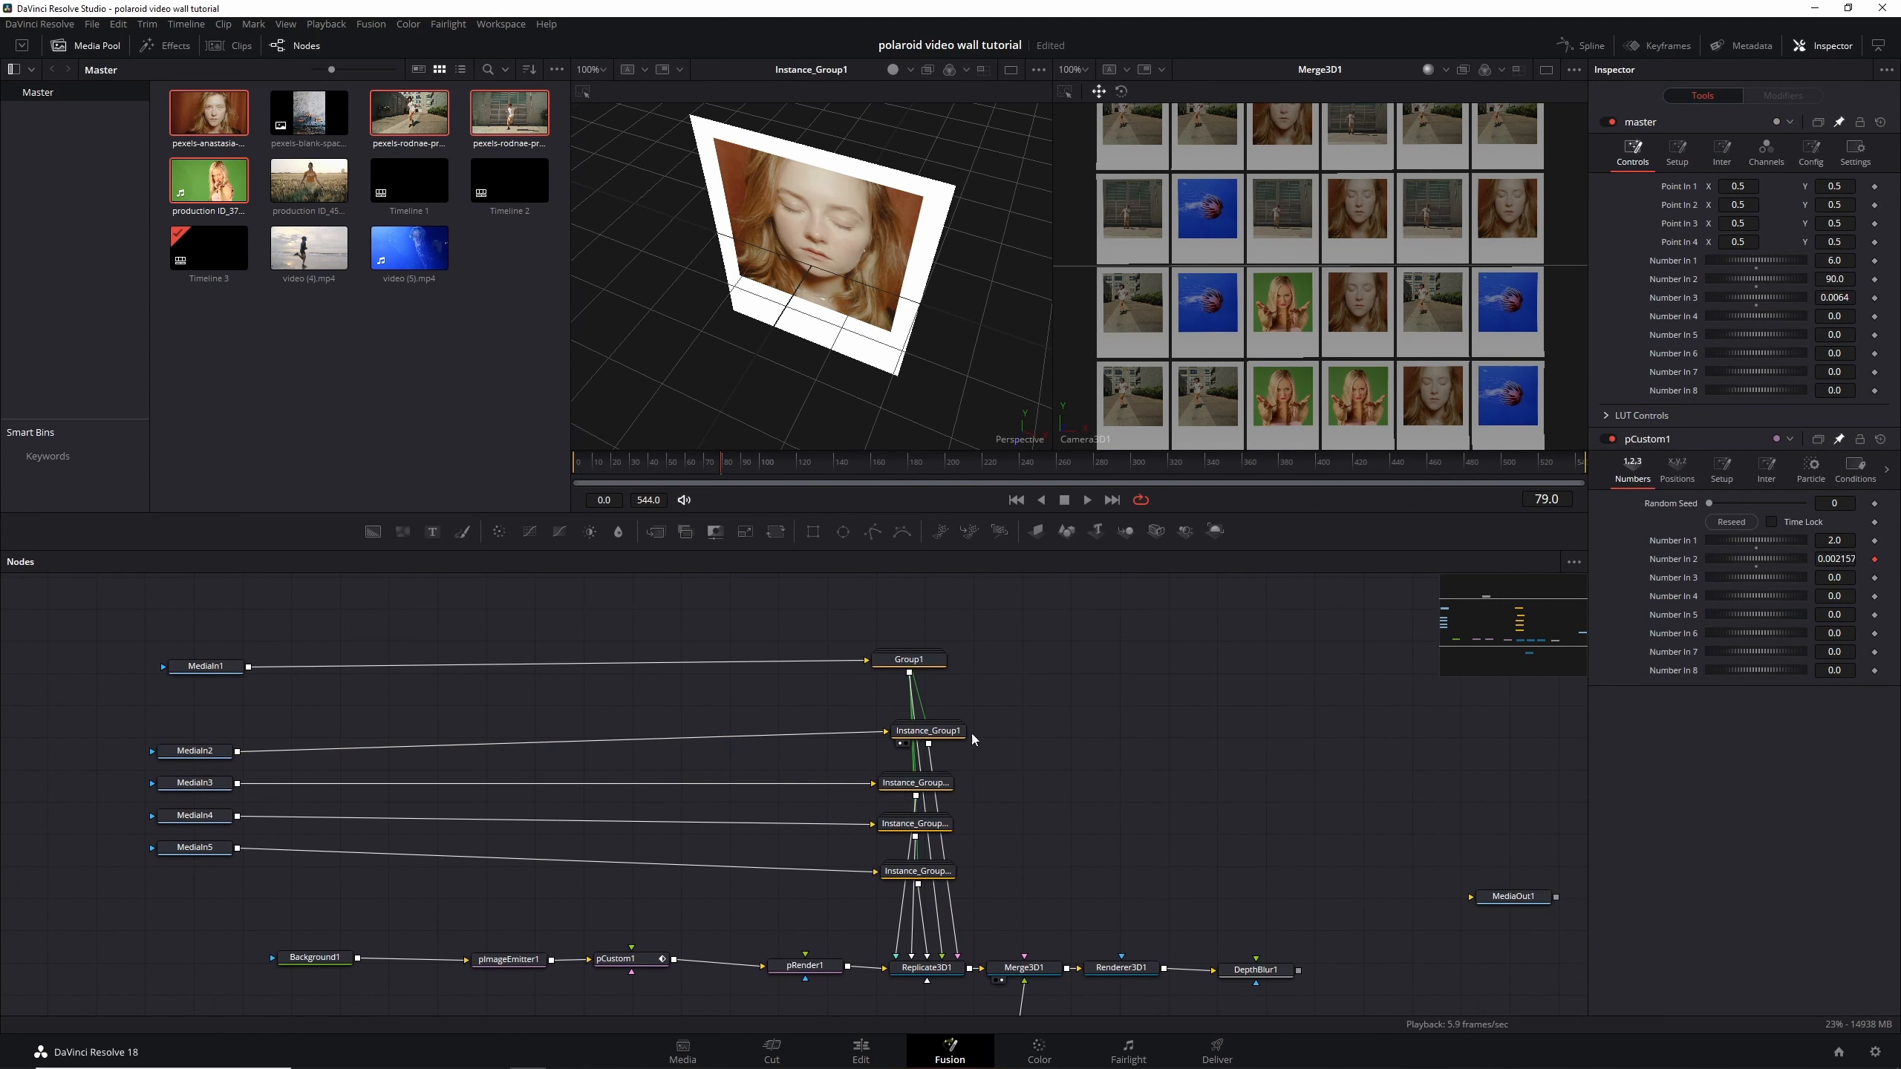
Move MediaOut1 in line with the node chain and connect the DepthBlur1 output to it
click(950, 730)
drag(1303, 770, 1113, 650)
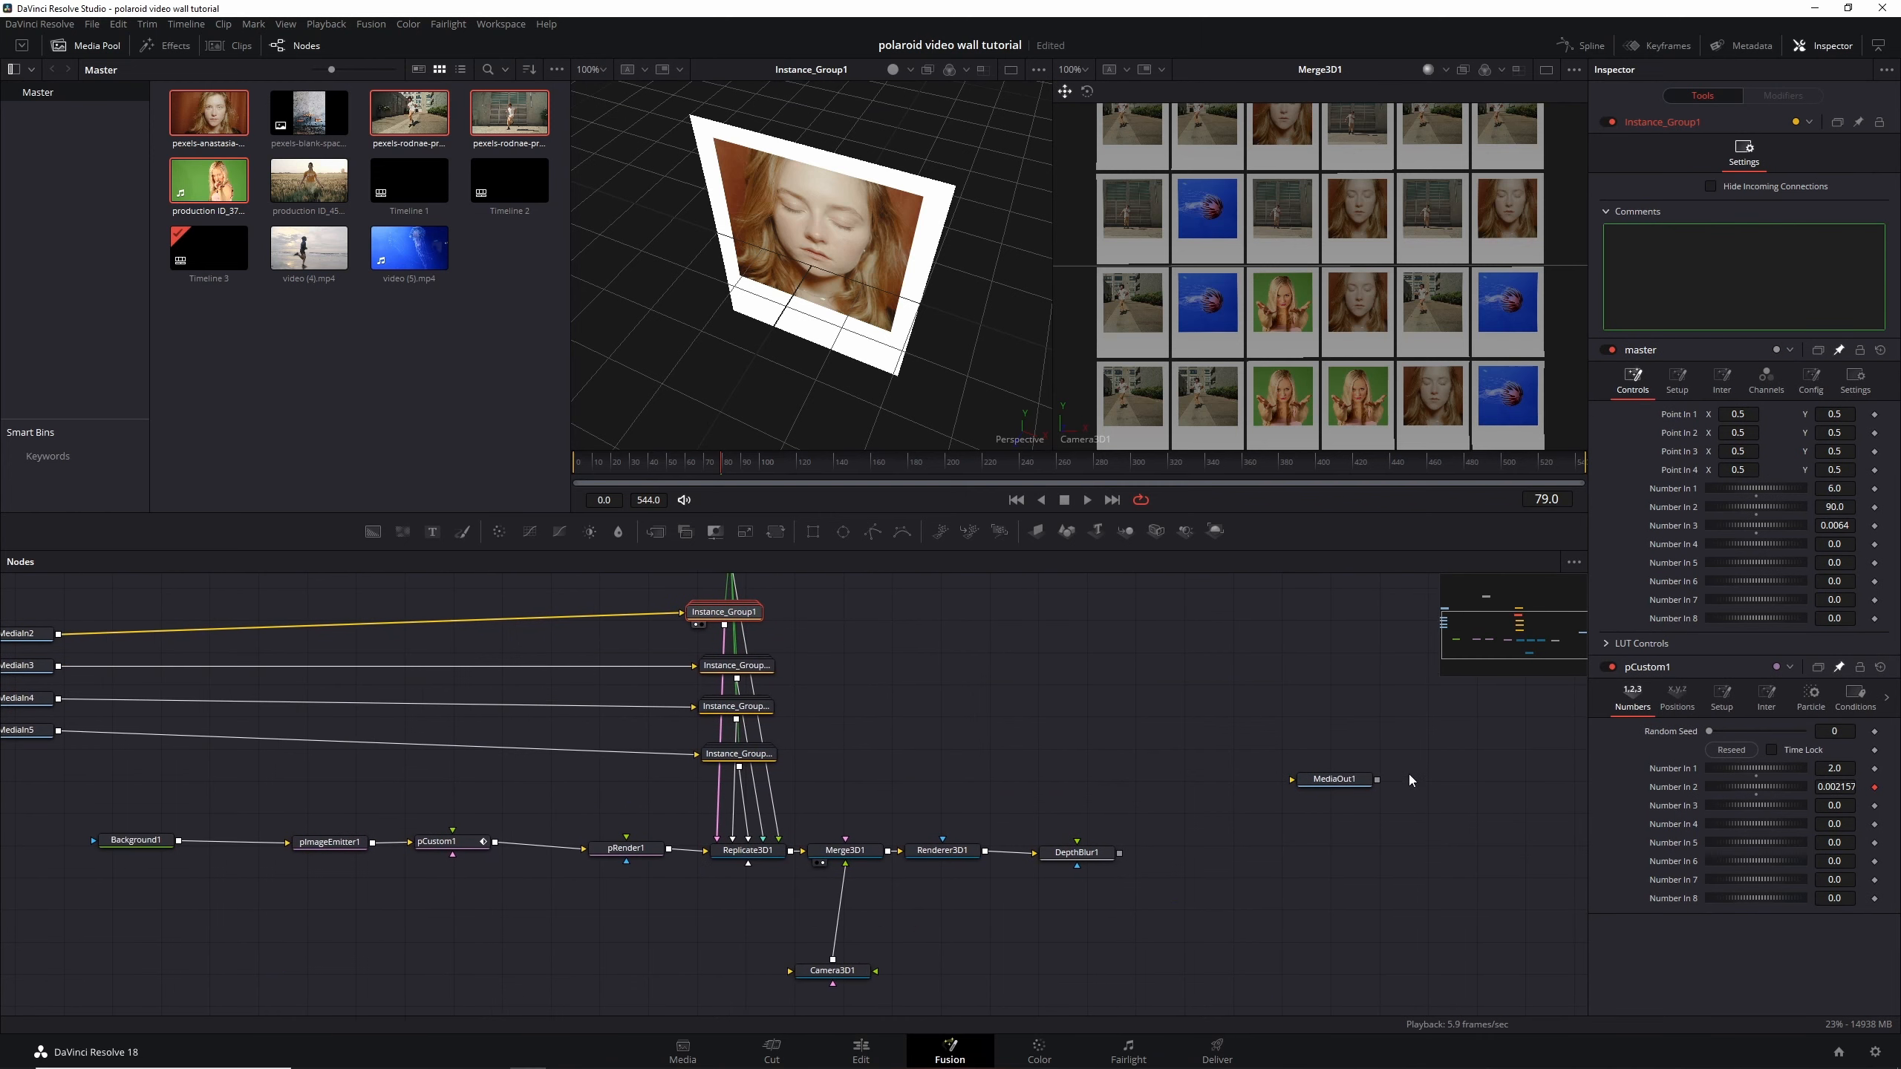
drag(1349, 778, 1282, 852)
drag(1126, 854, 1311, 861)
Check the blurred polaroid wall on the Edit page at 01:00:06:00 and 01:00:08:07
click(873, 1053)
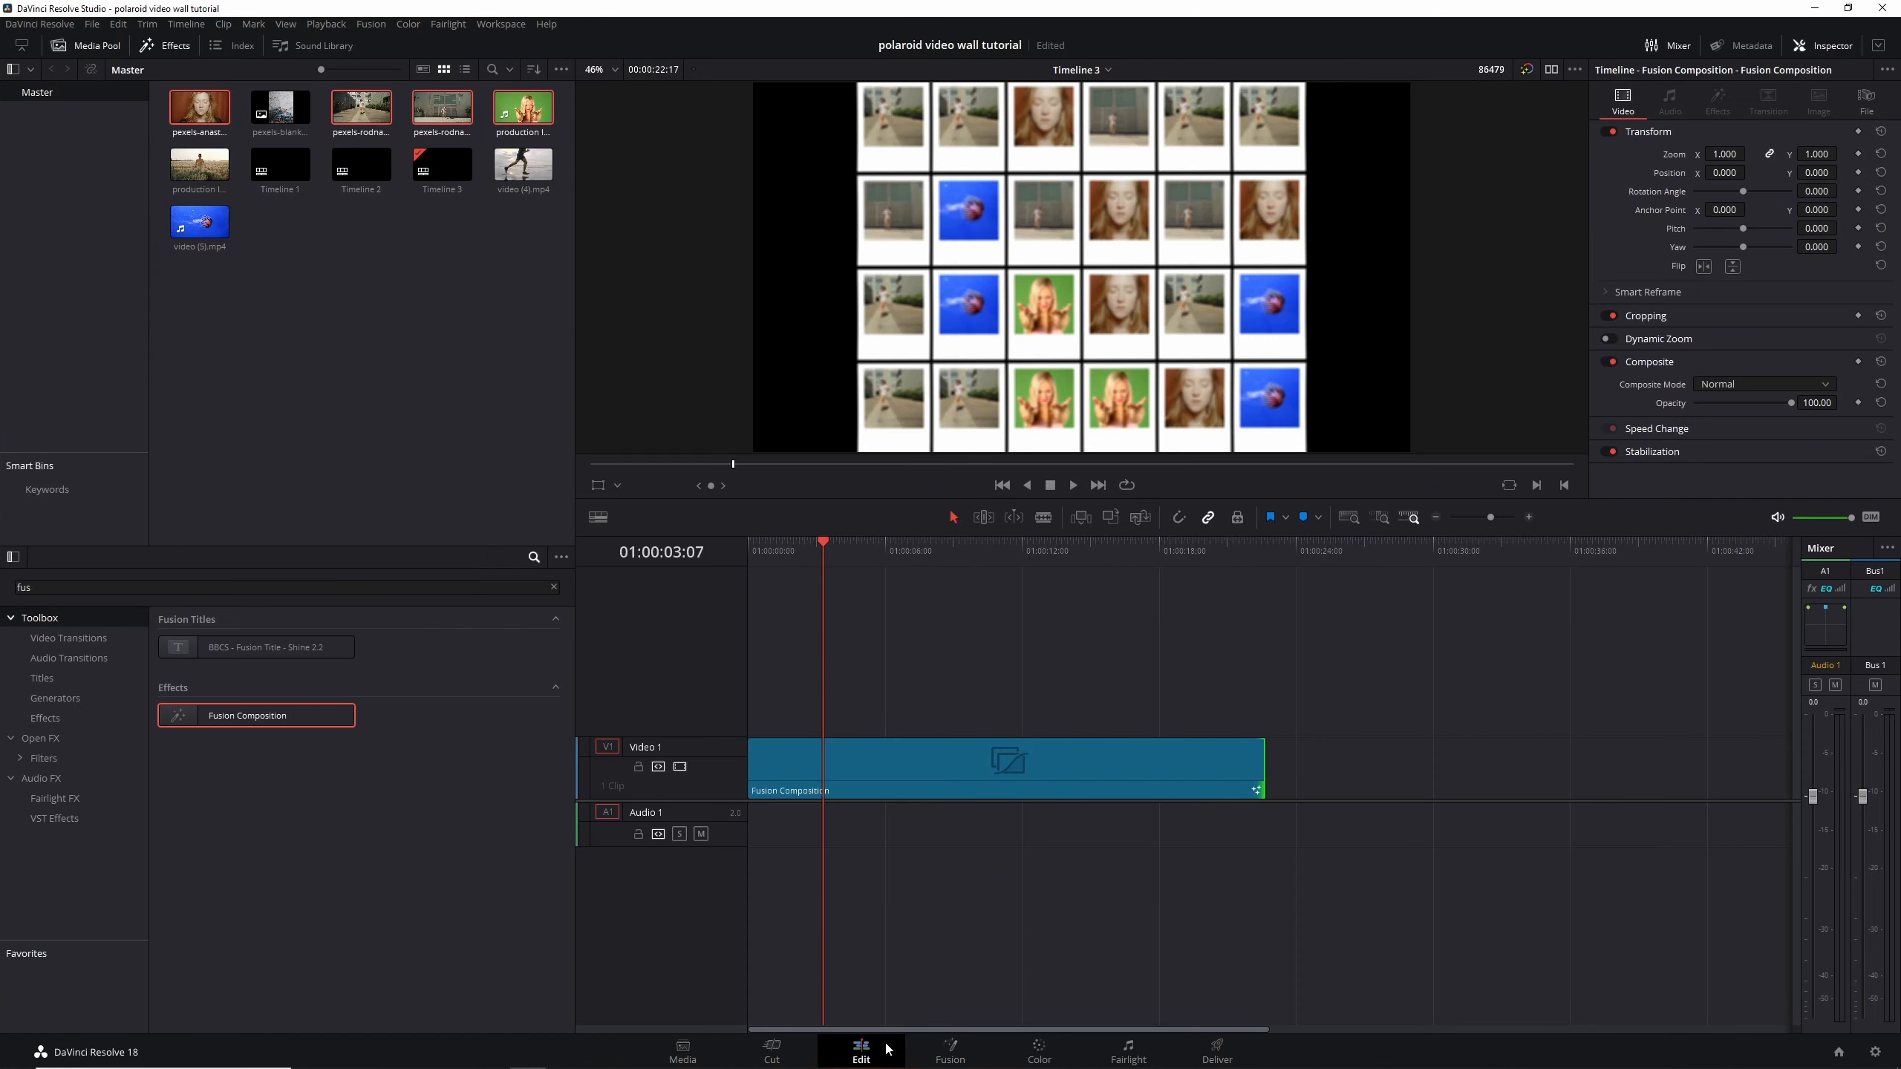
drag(823, 538, 886, 544)
scroll(1040, 293, up, 4)
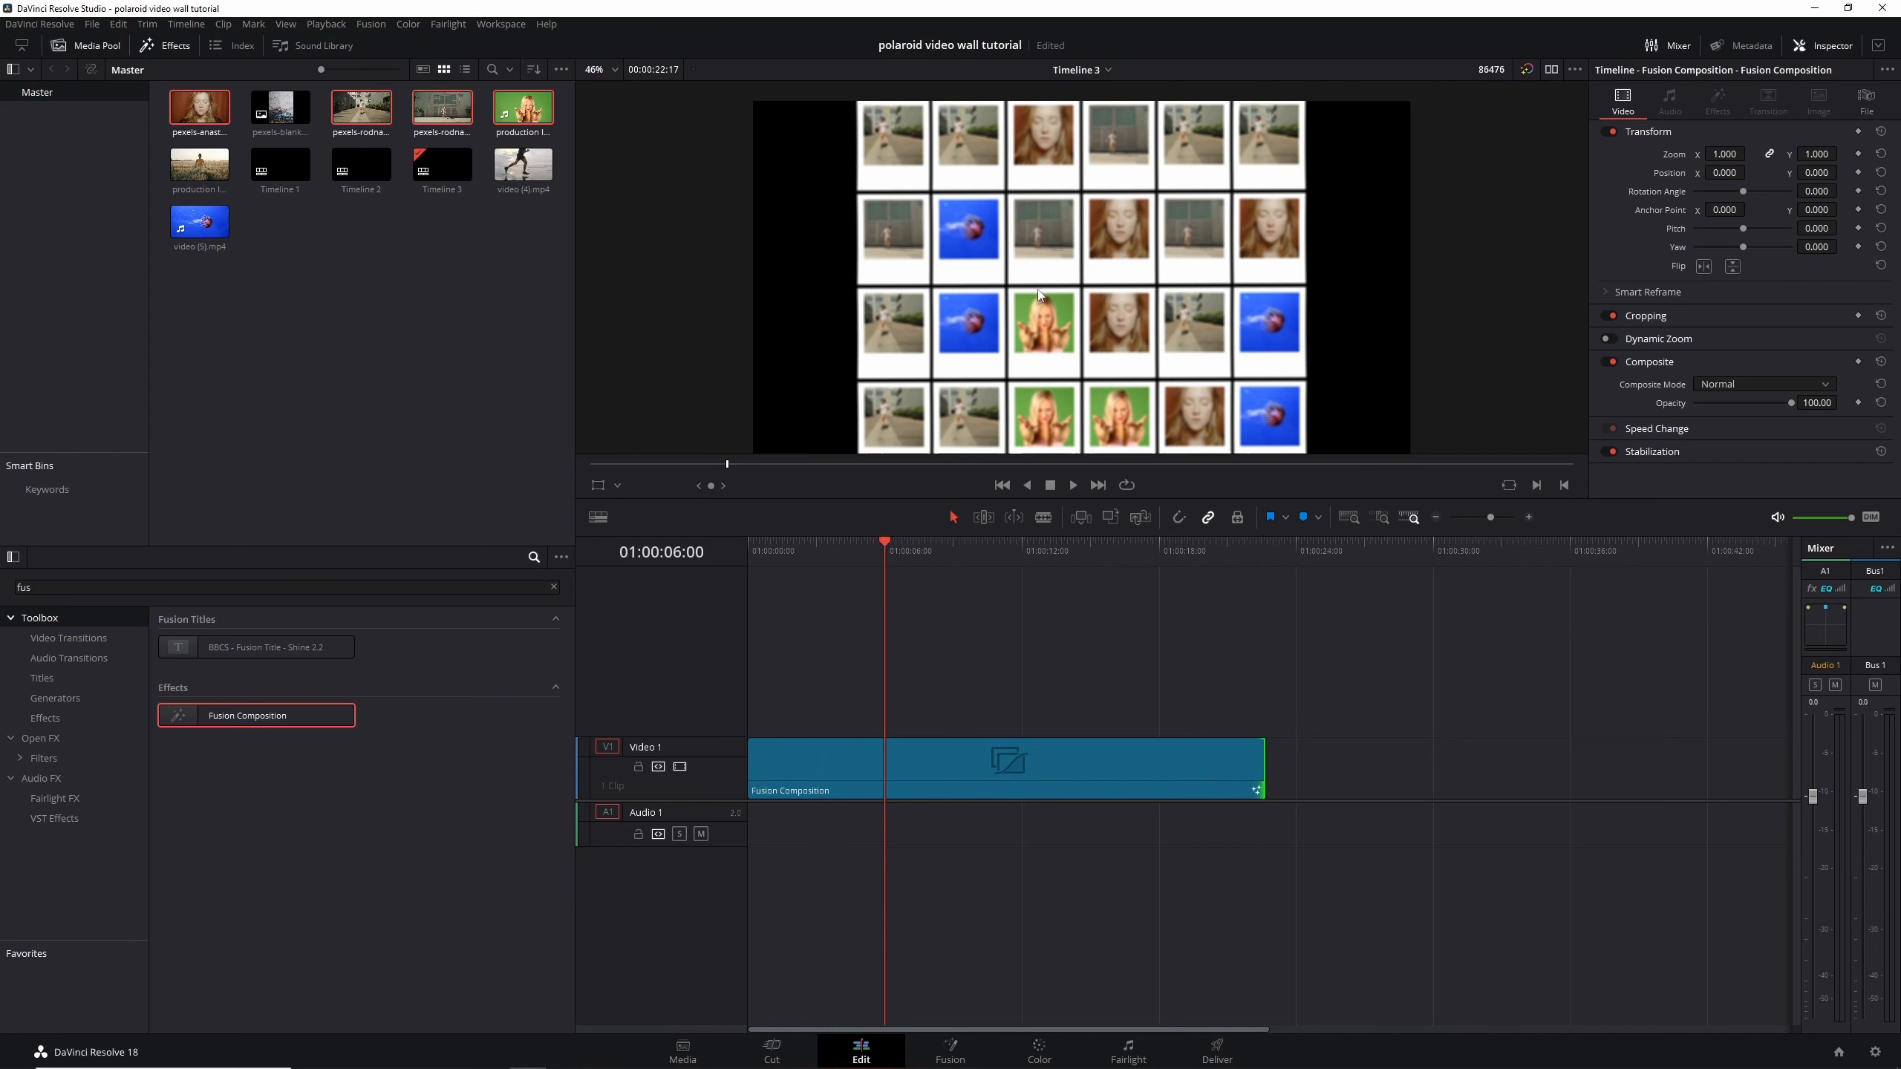
scroll(1065, 288, up, 2)
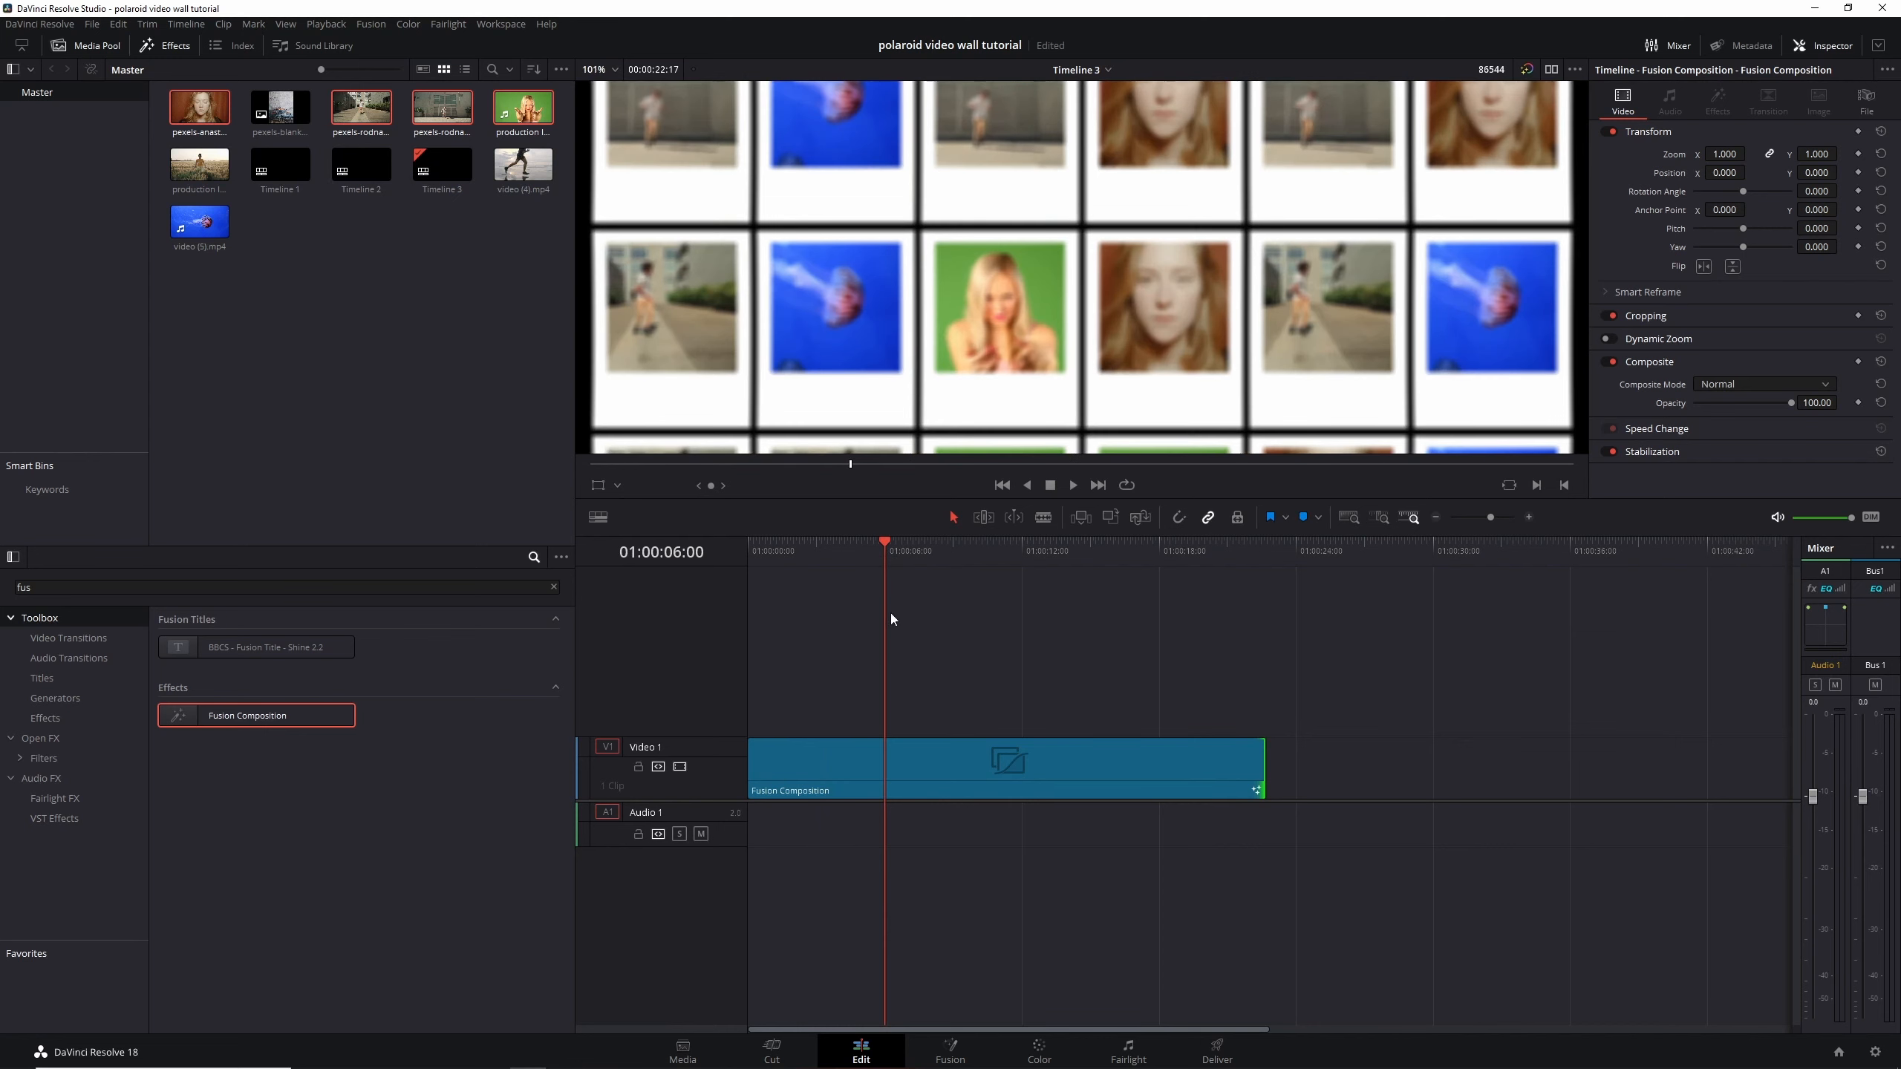
click(939, 552)
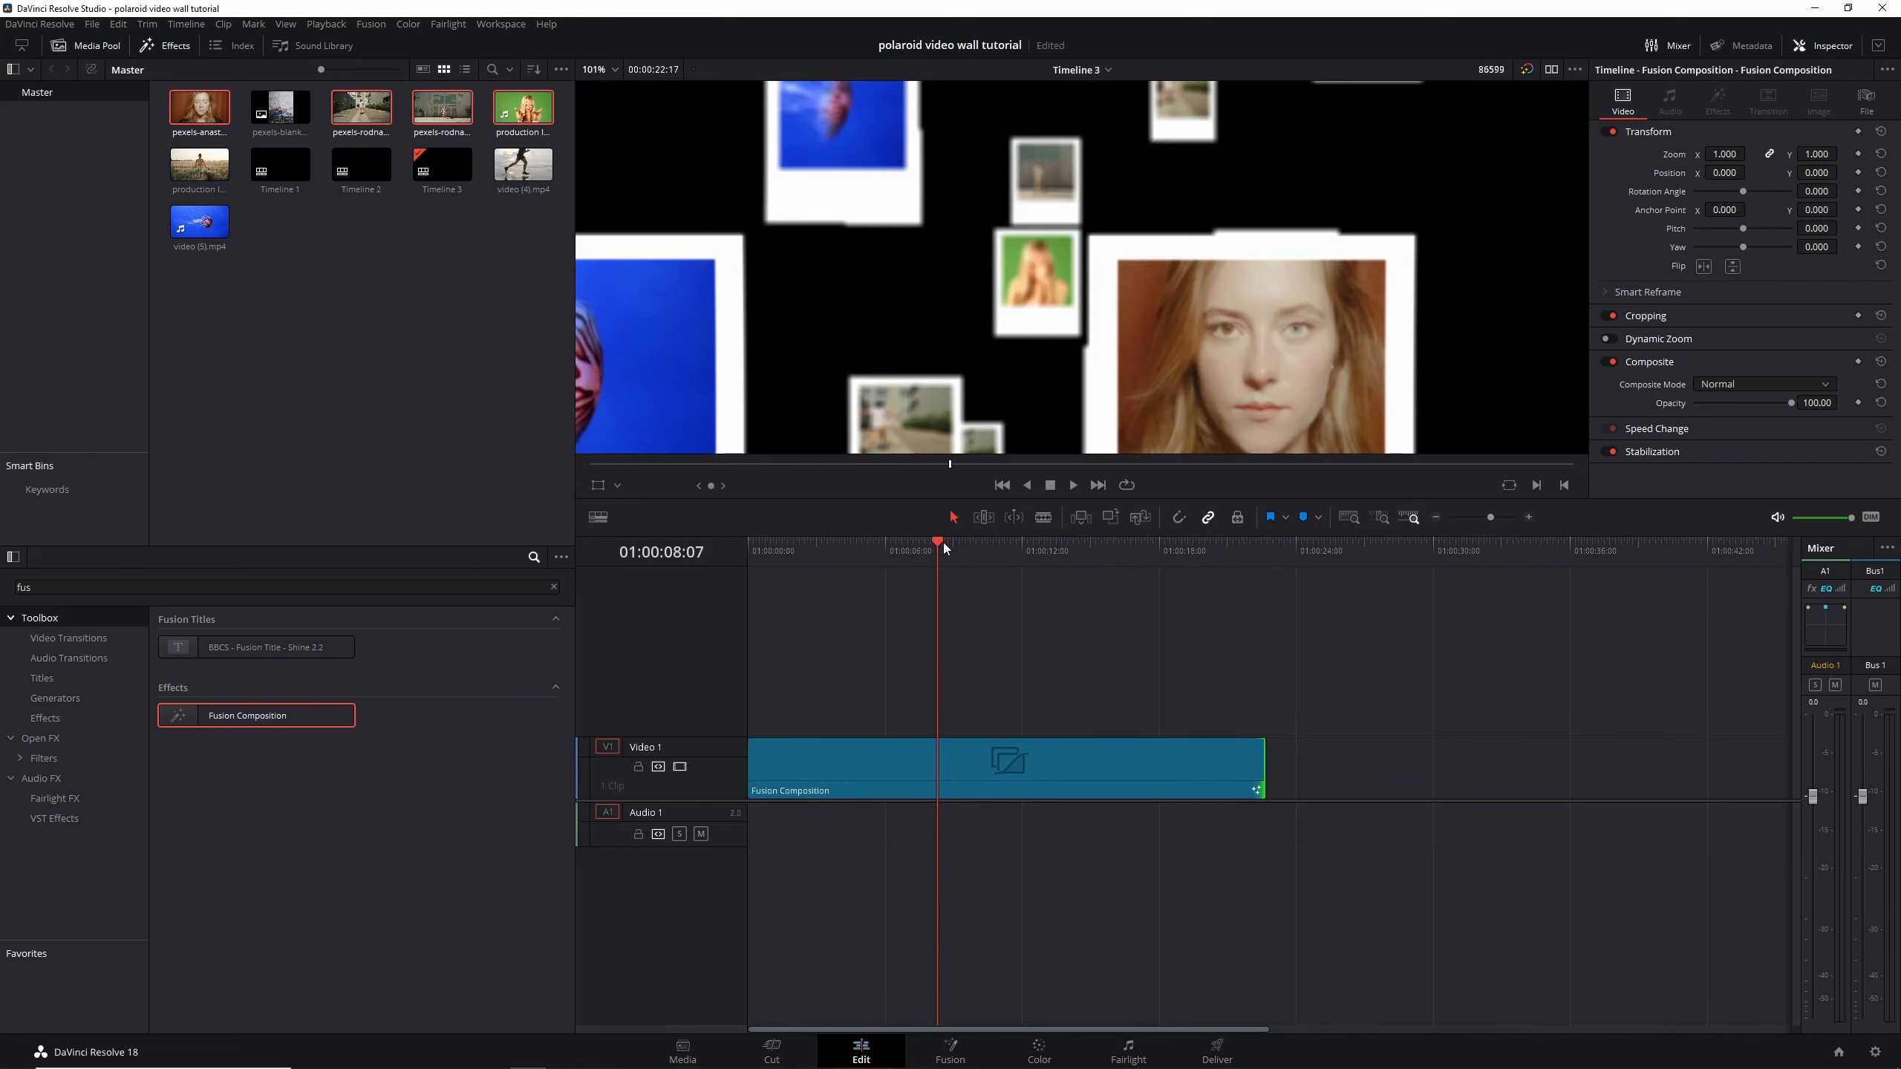
Return to the Fusion page and resample DepthBlur1's Focal Point from the assembled polaroid wall at frame 111
click(951, 1050)
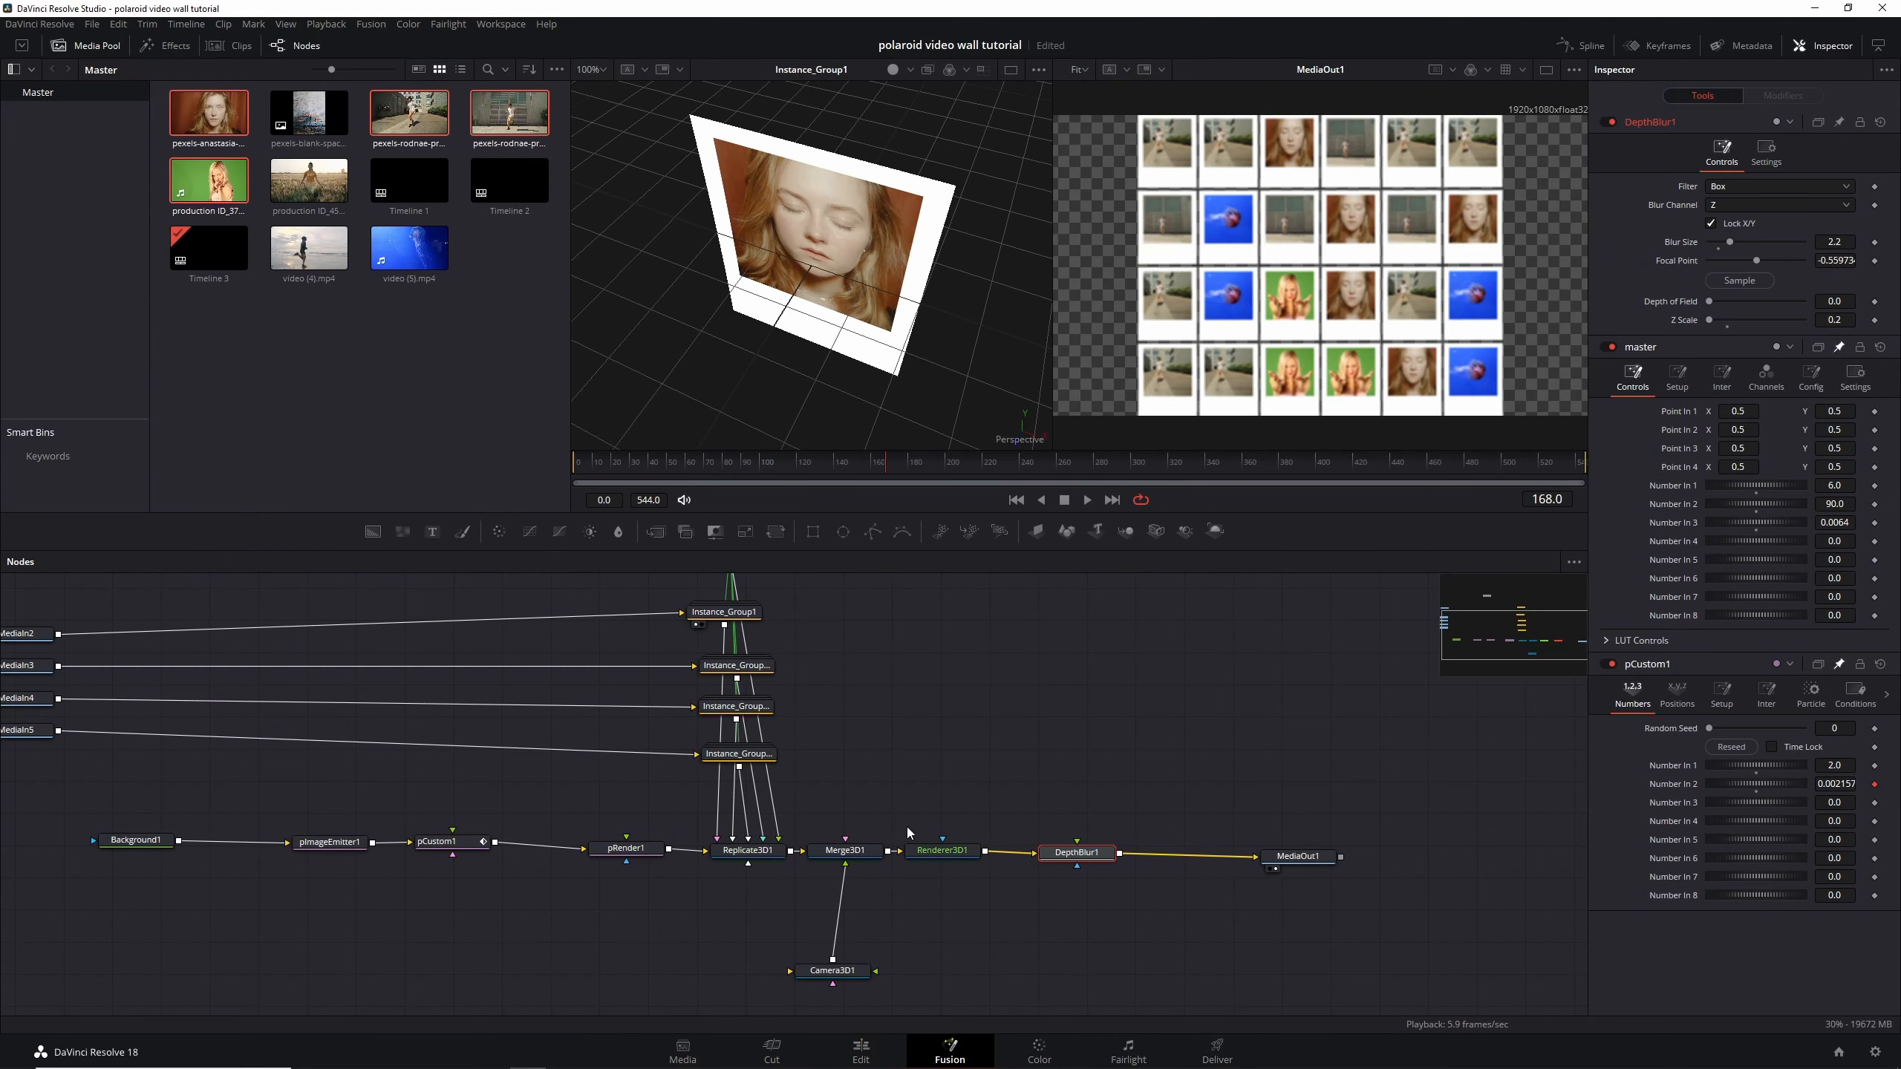
click(780, 462)
scroll(1374, 258, up, 5)
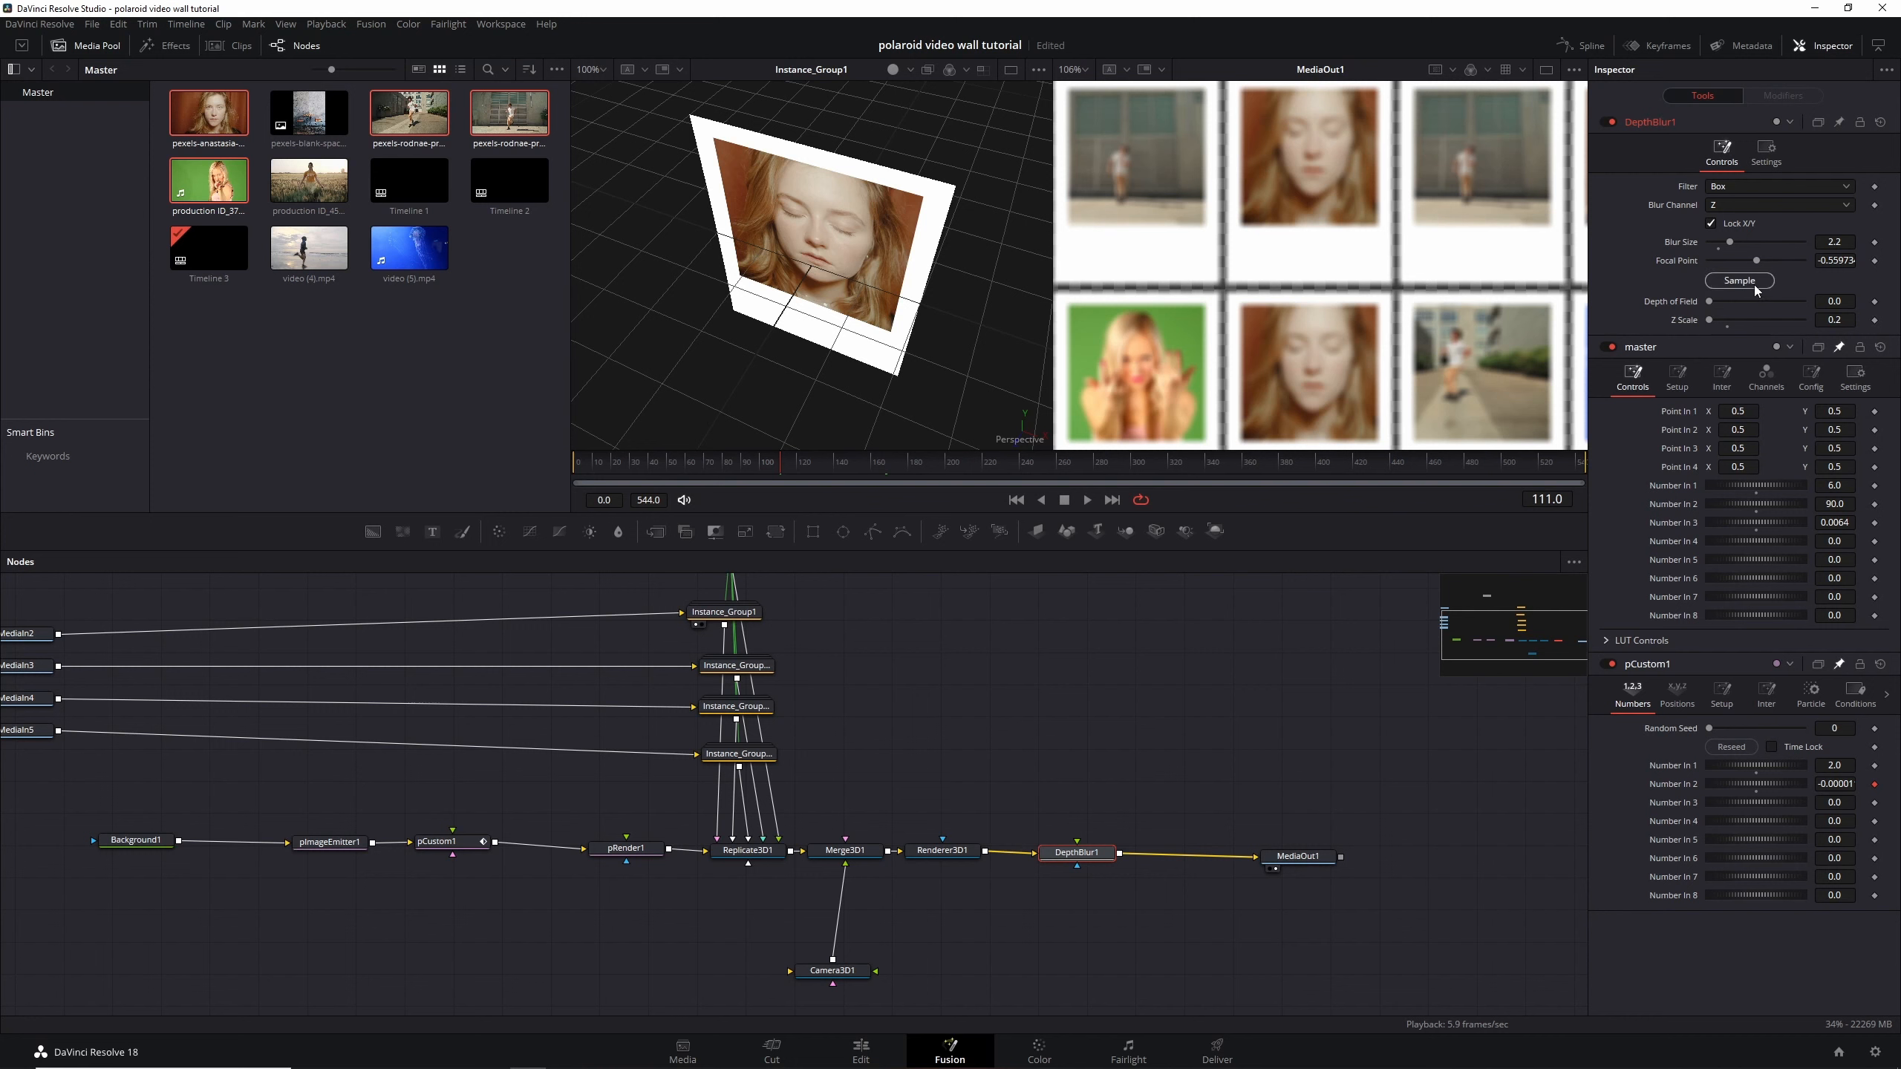
drag(1753, 285, 1318, 209)
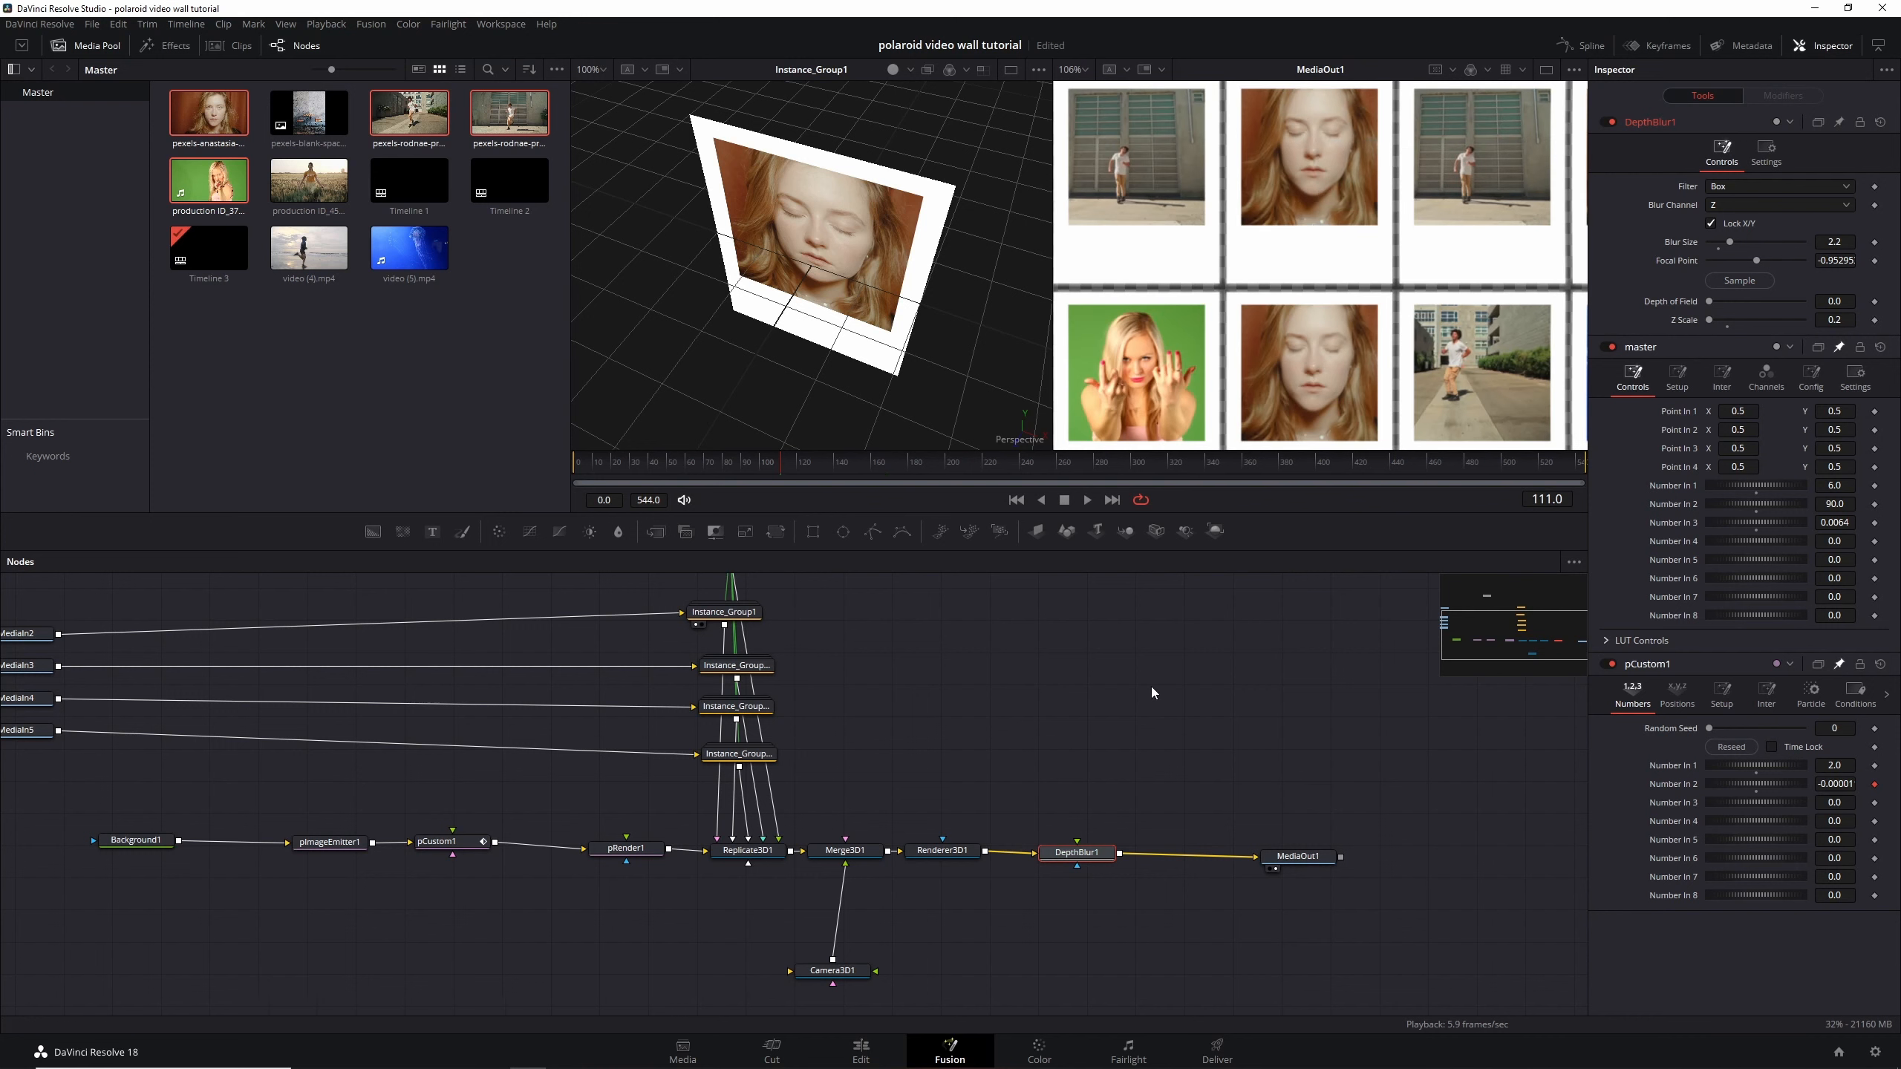
Examine the refocused depth blur at several earlier frames and at frame 134
click(657, 466)
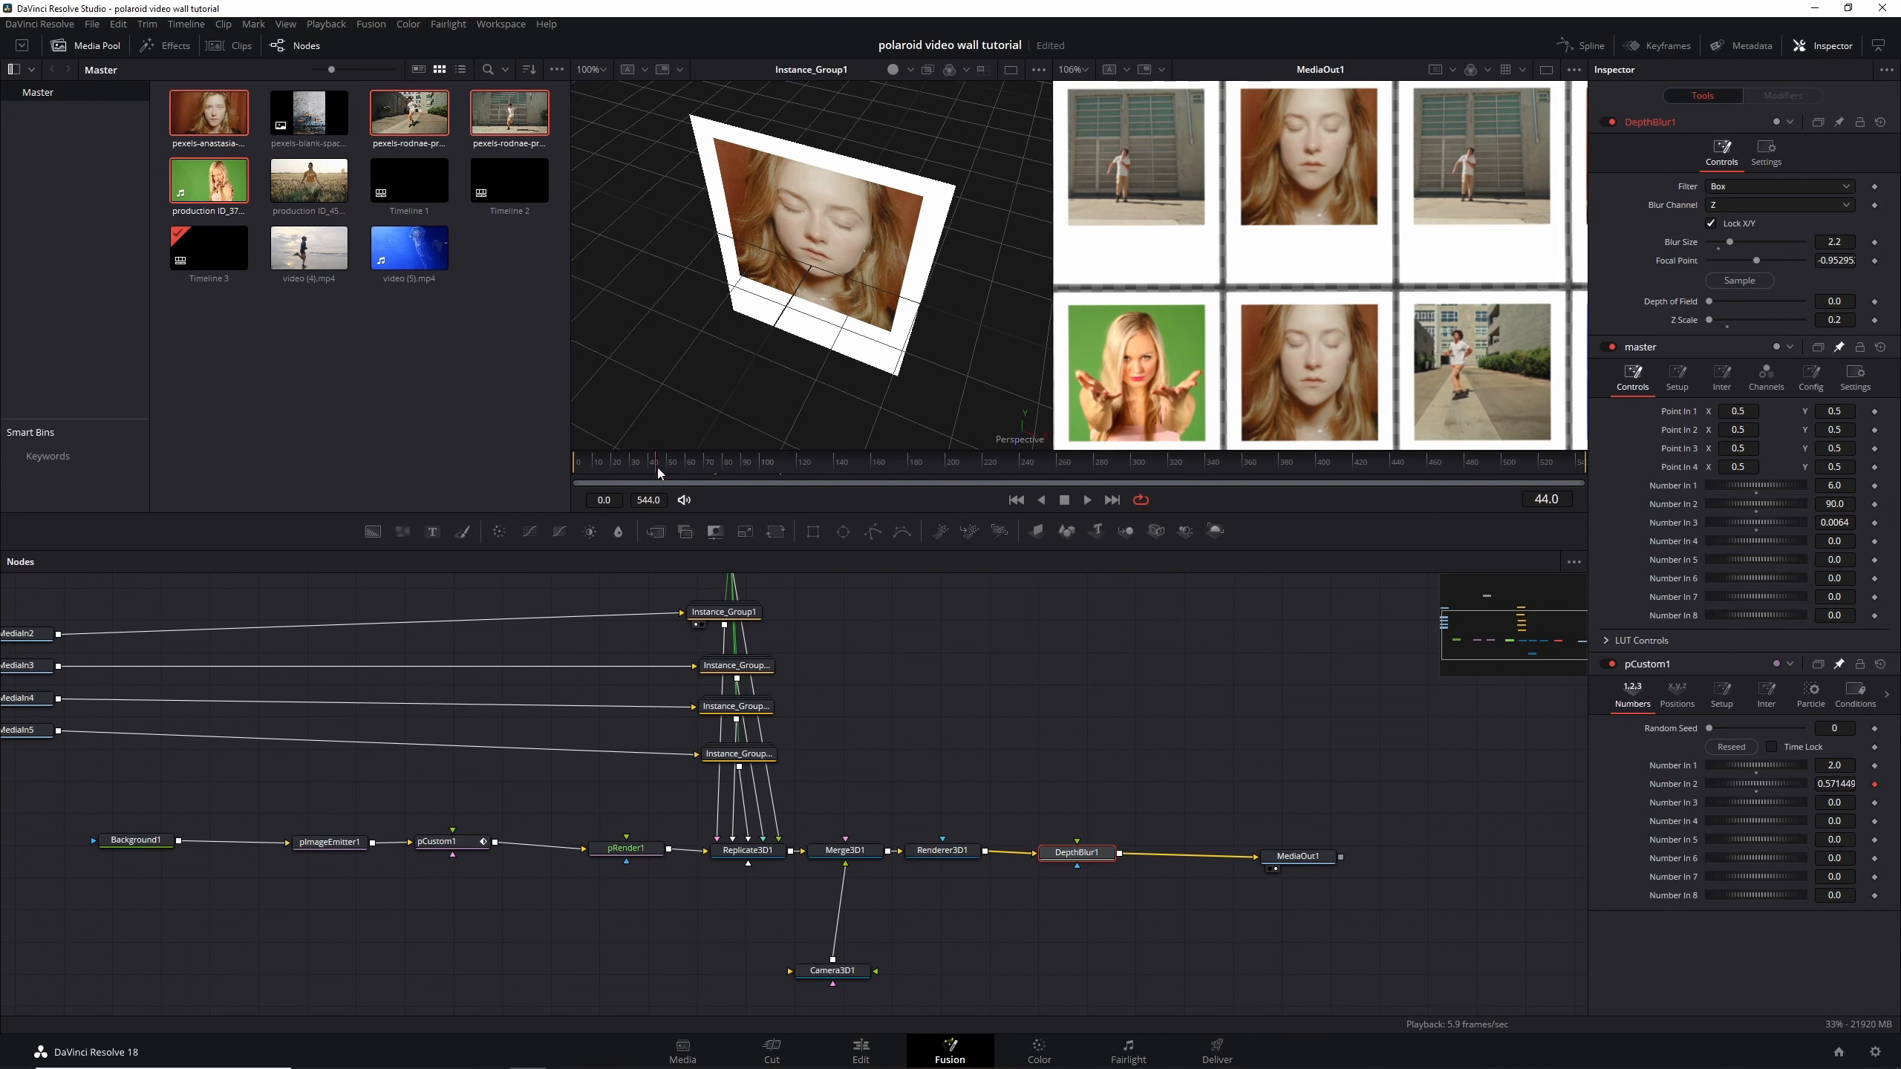
click(627, 469)
click(824, 470)
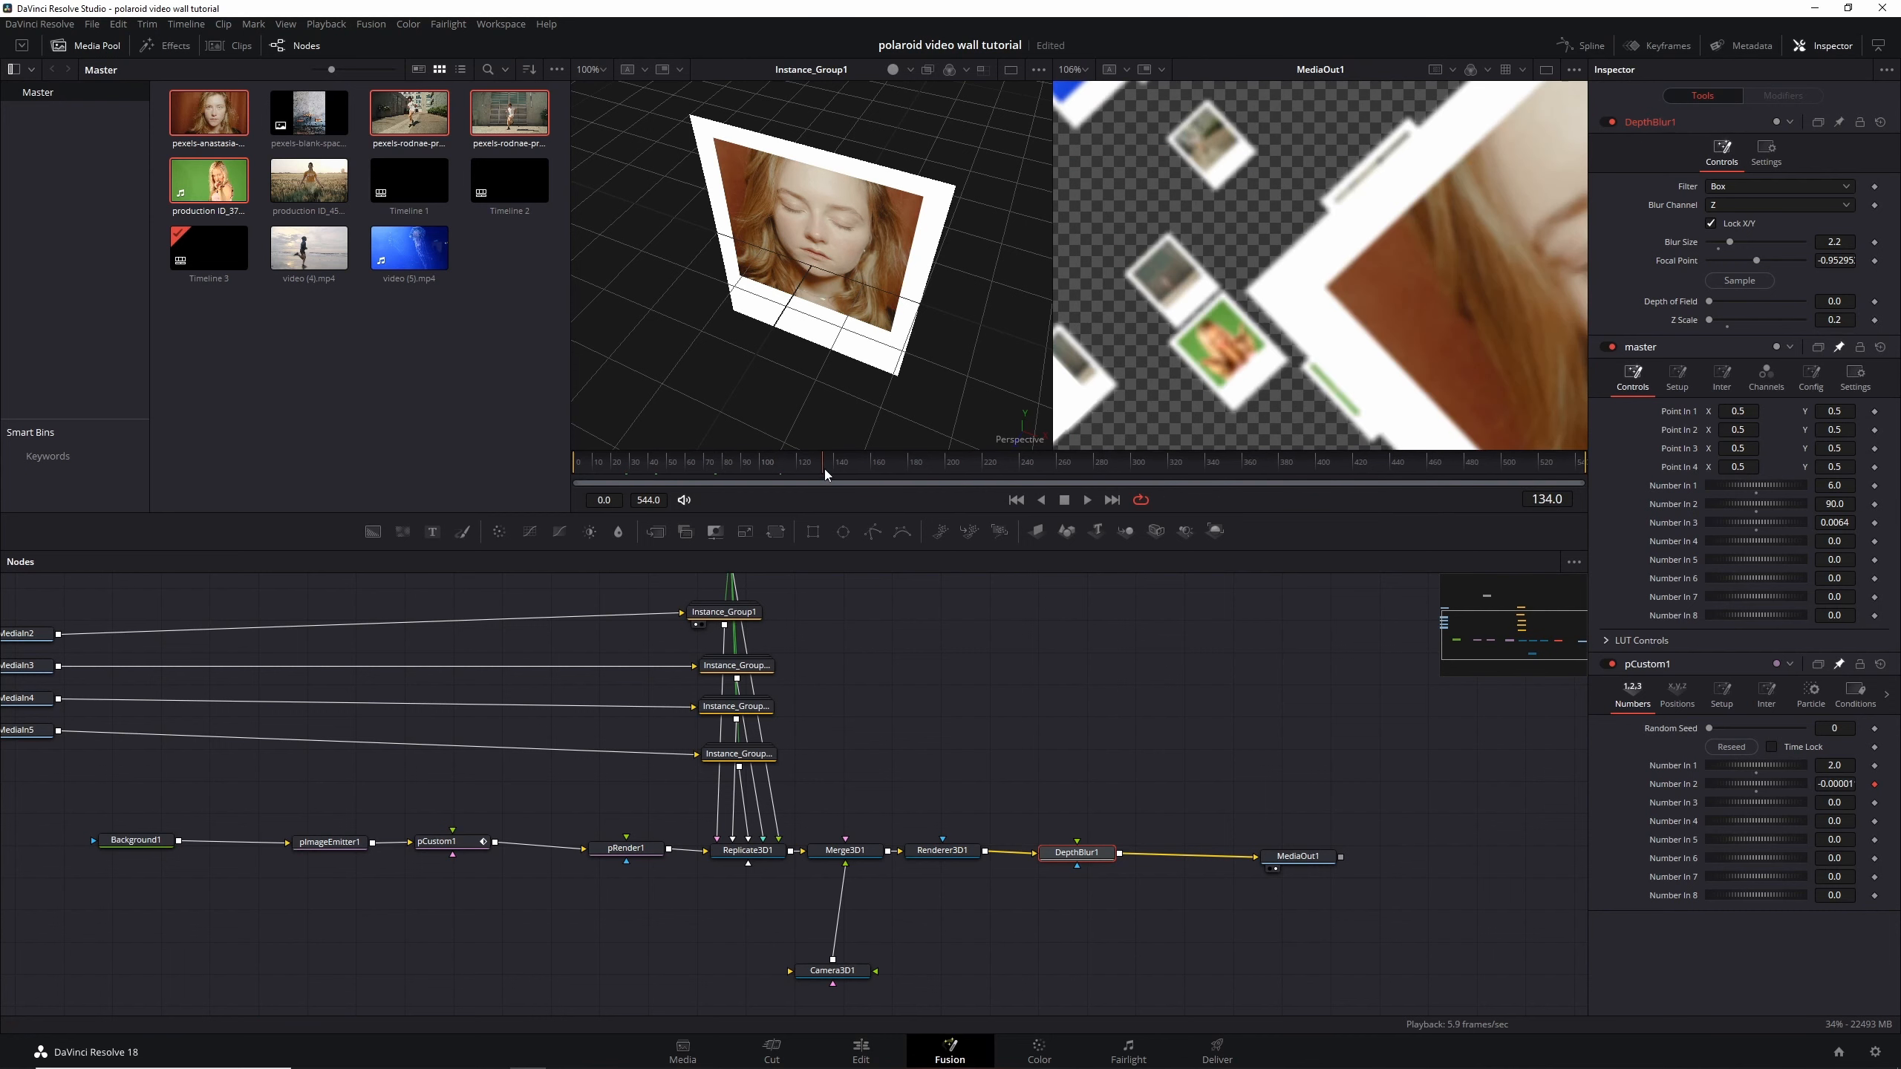
Add pexels-blank-space-2647714.jpg to the composition with an Image Plane 3D and connect the plane to Merge3D1
drag(1085, 698, 1062, 743)
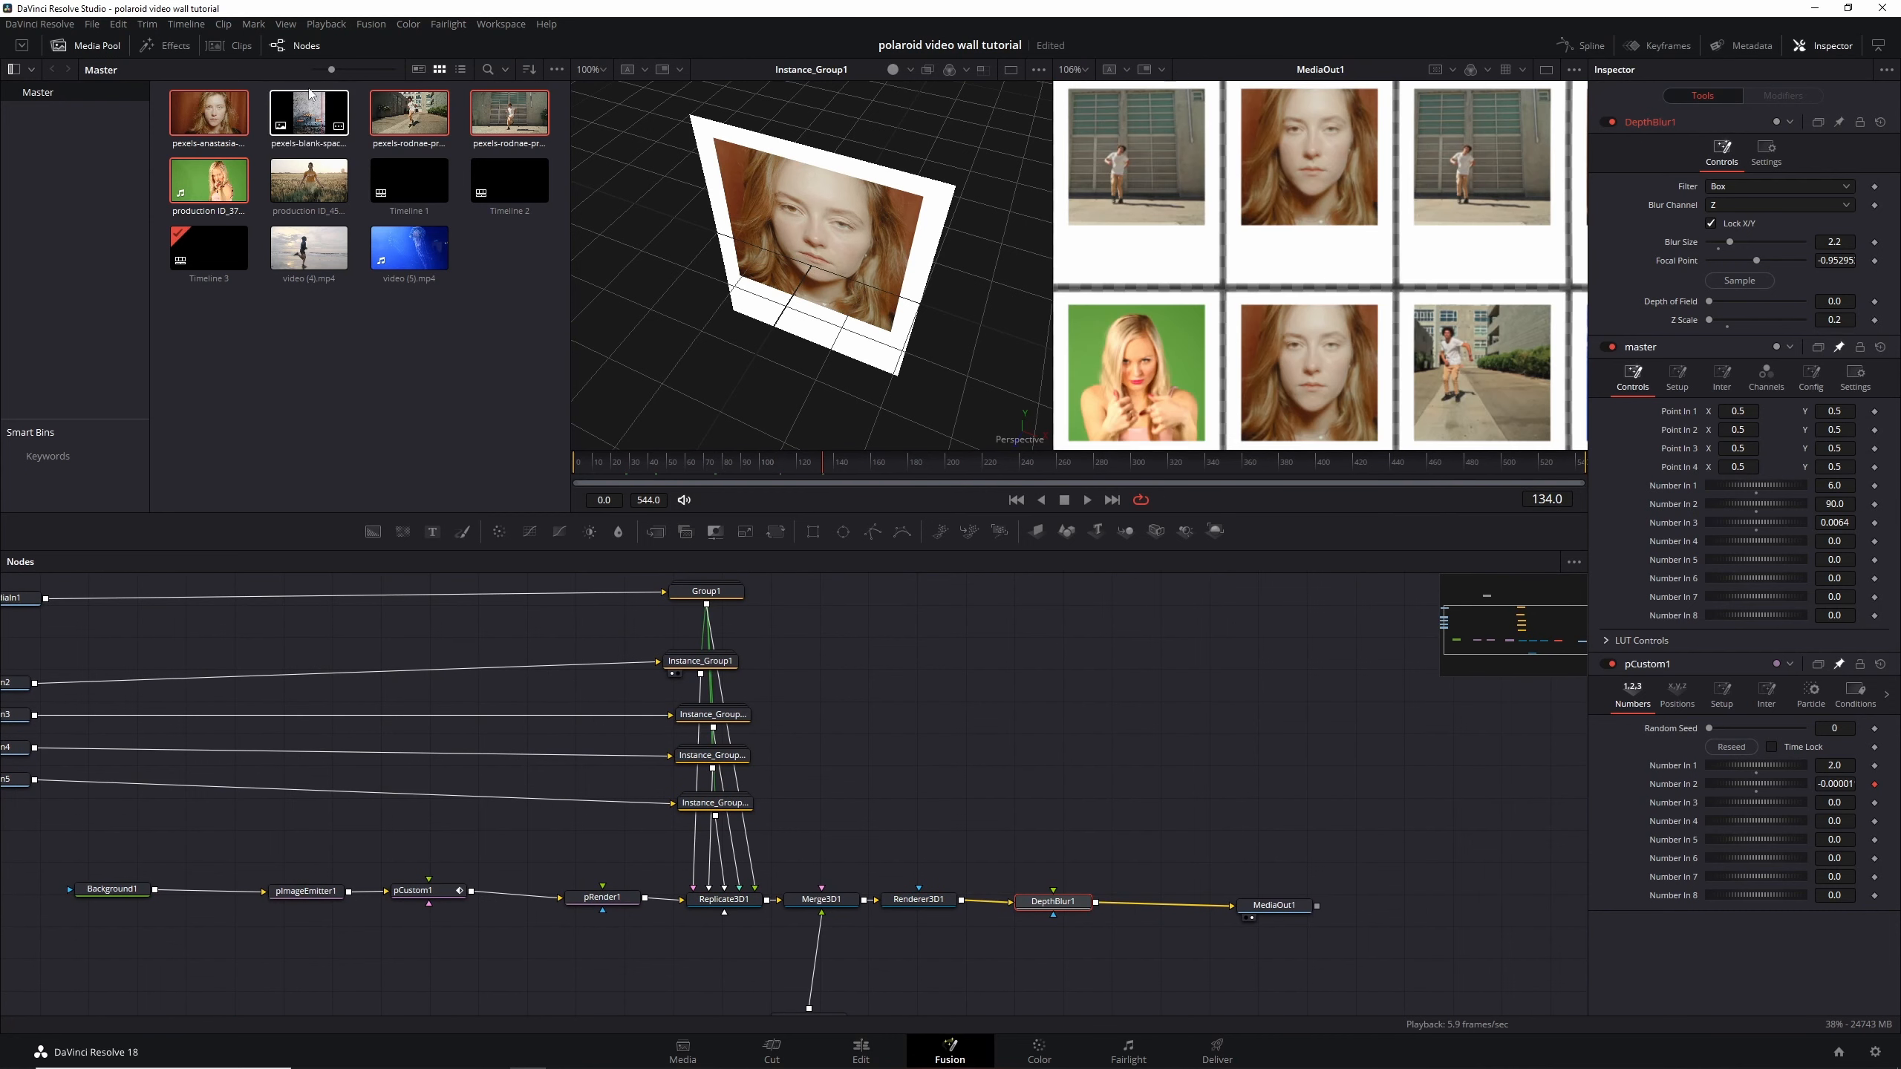
drag(312, 94, 936, 639)
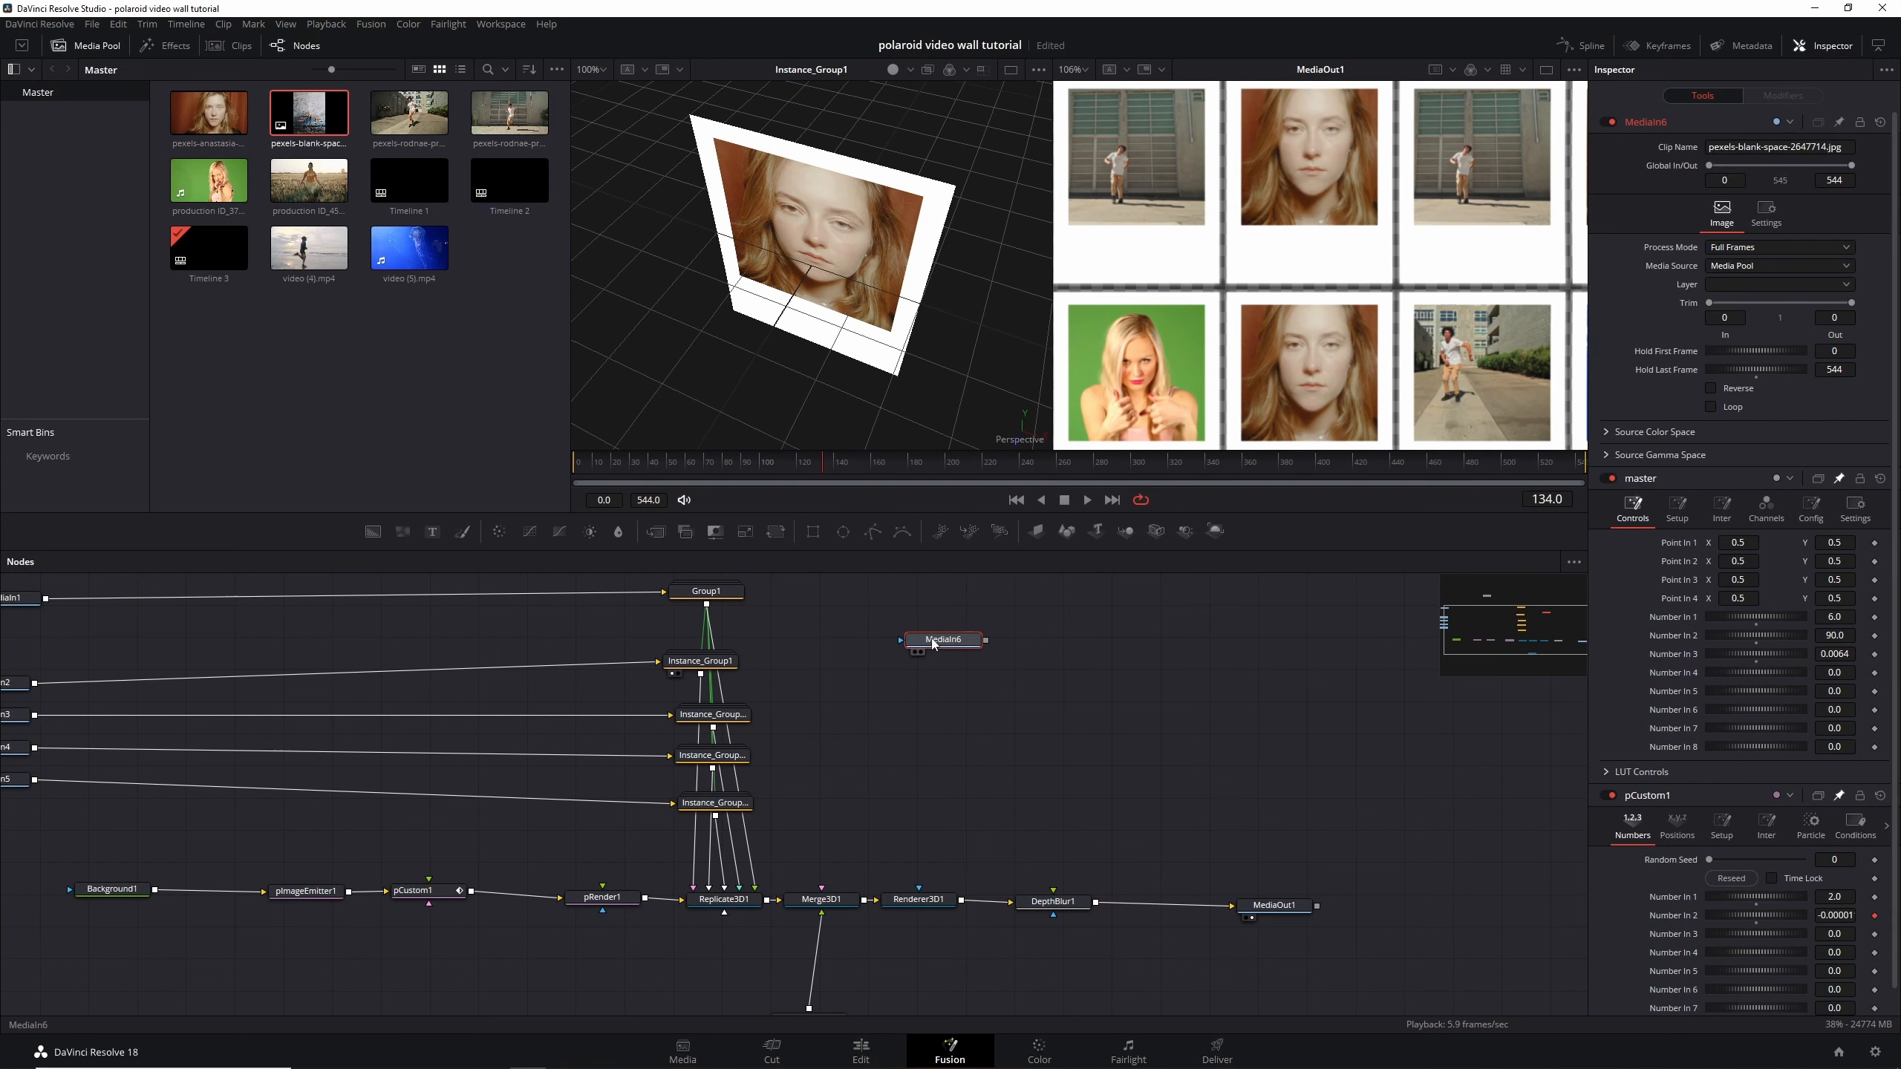
key(shift+space)
text(image)
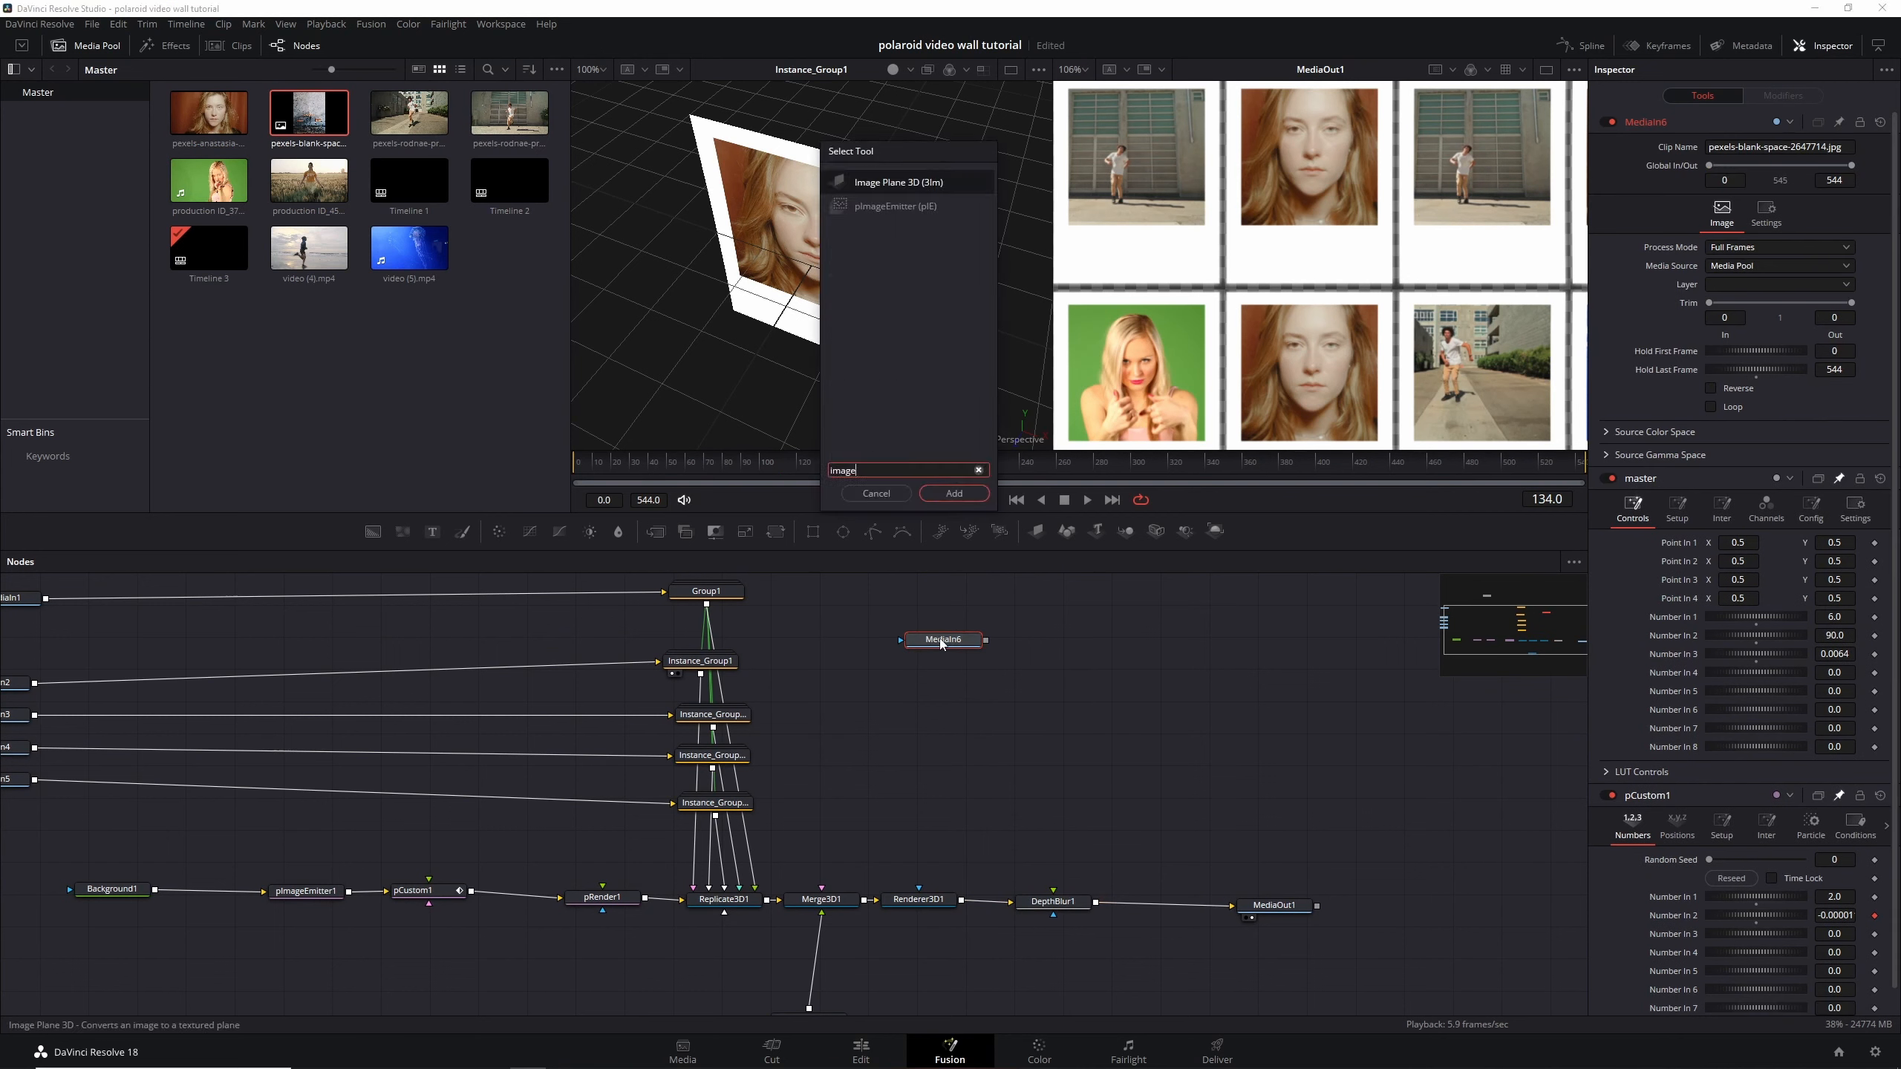
key(Return)
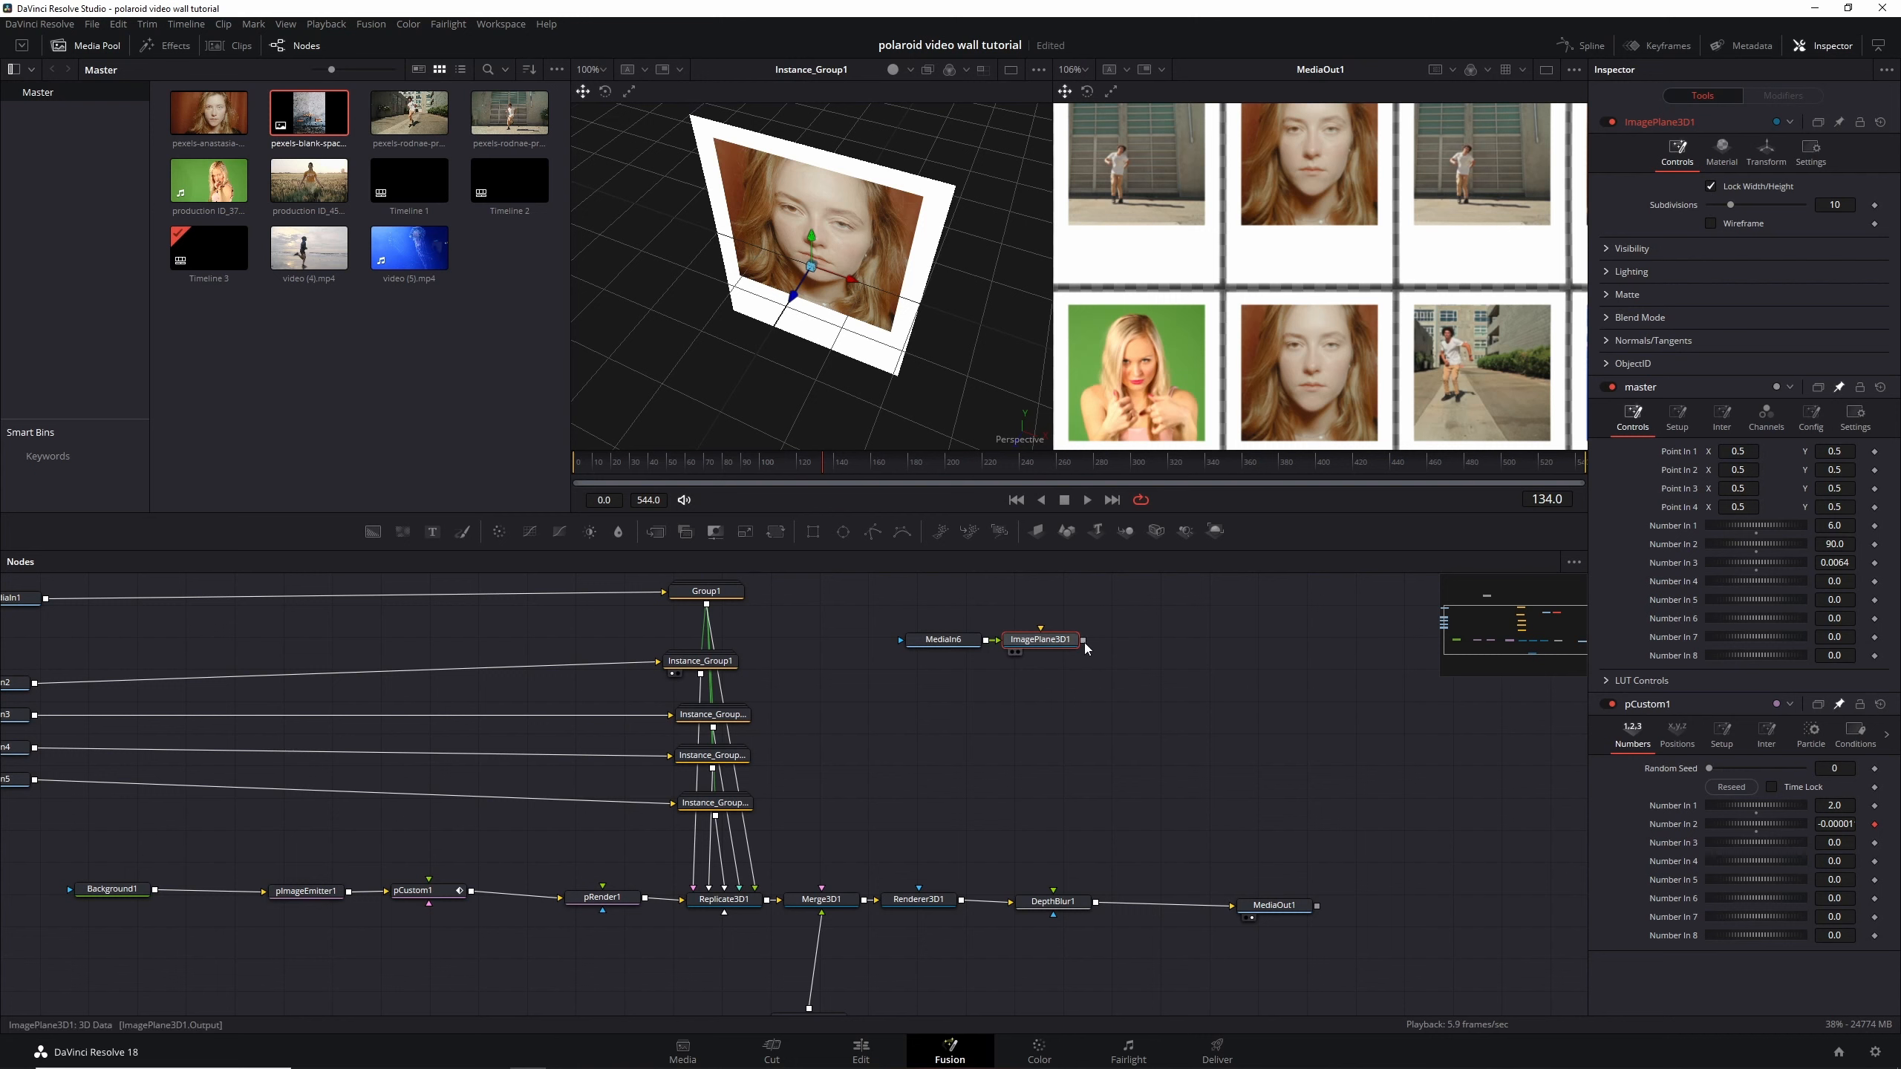
drag(1083, 641, 824, 903)
drag(1060, 645, 910, 725)
Show Merge3D1 in the second viewer in Perspective and move ImagePlane3D1 back along Z behind the wall by about 1.64
click(822, 899)
key(2)
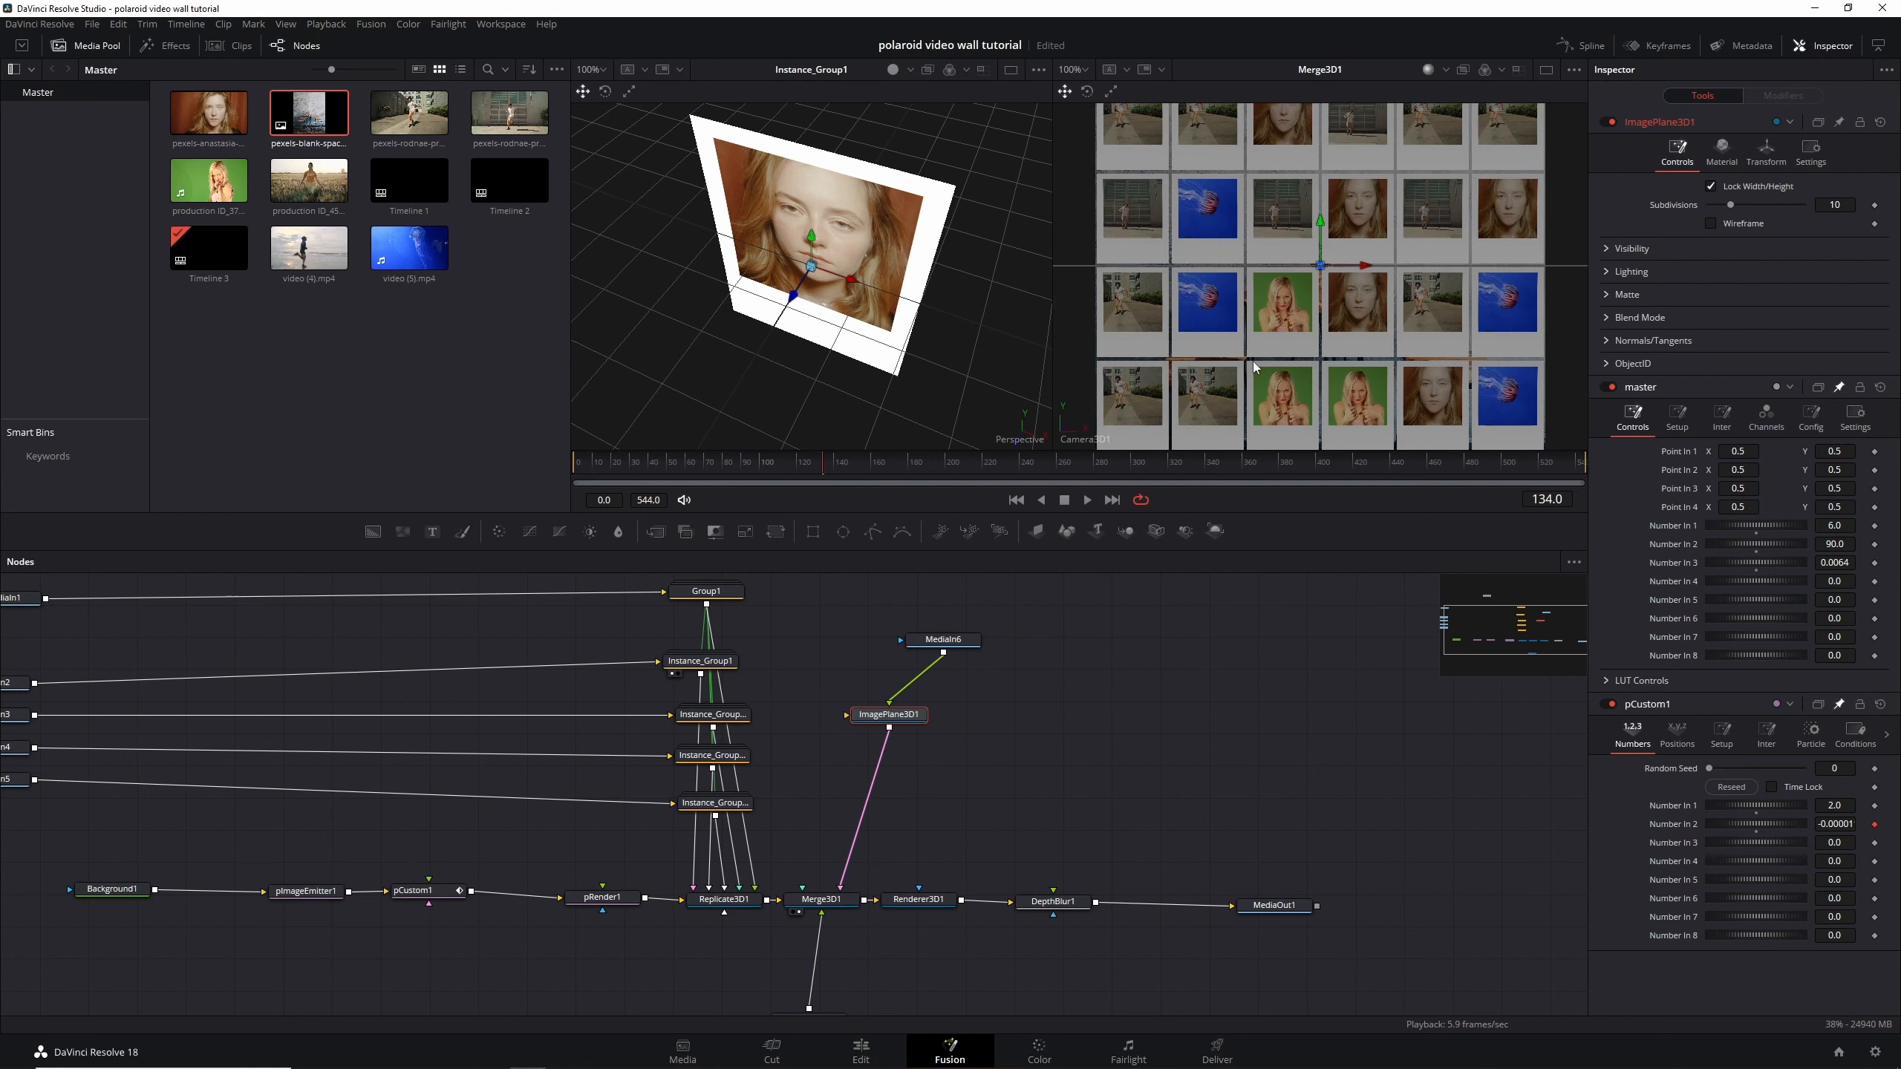
right_click(1100, 448)
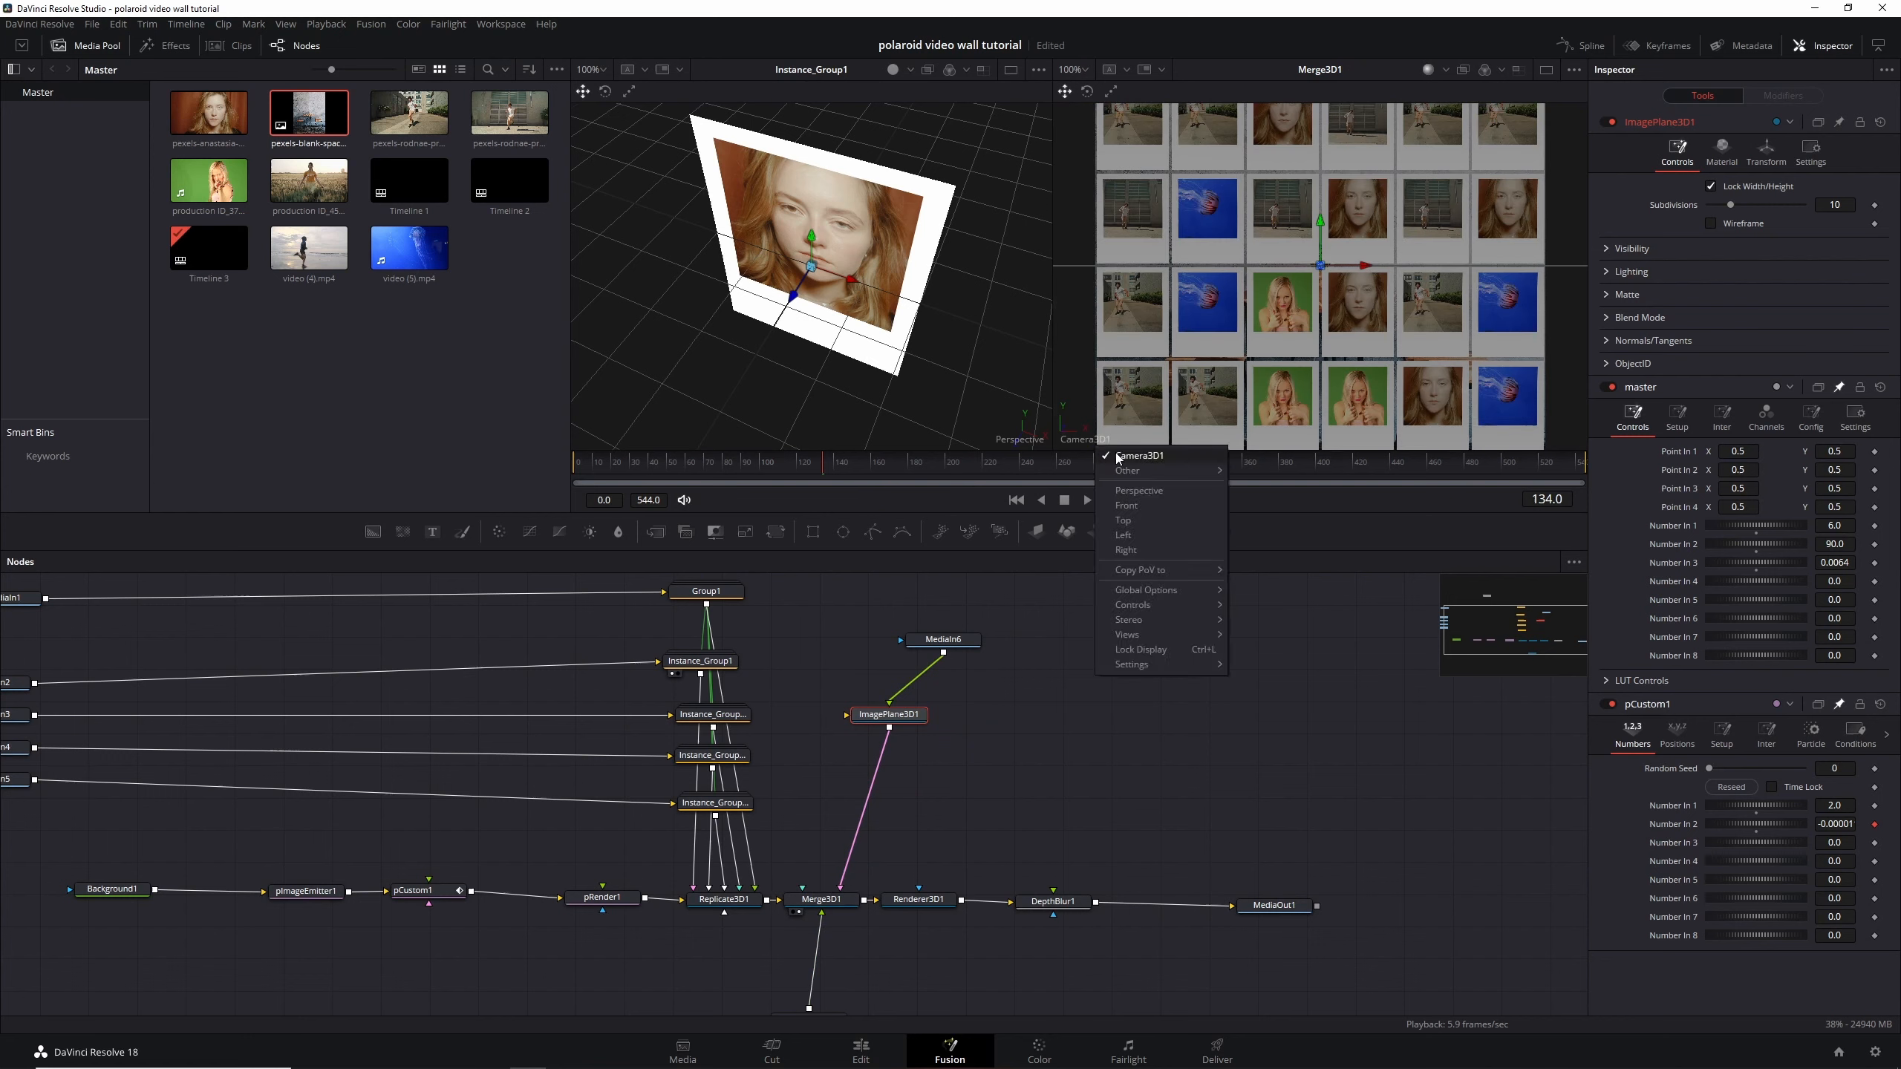
click(1140, 496)
drag(1297, 412, 1294, 406)
scroll(1302, 385, down, 2)
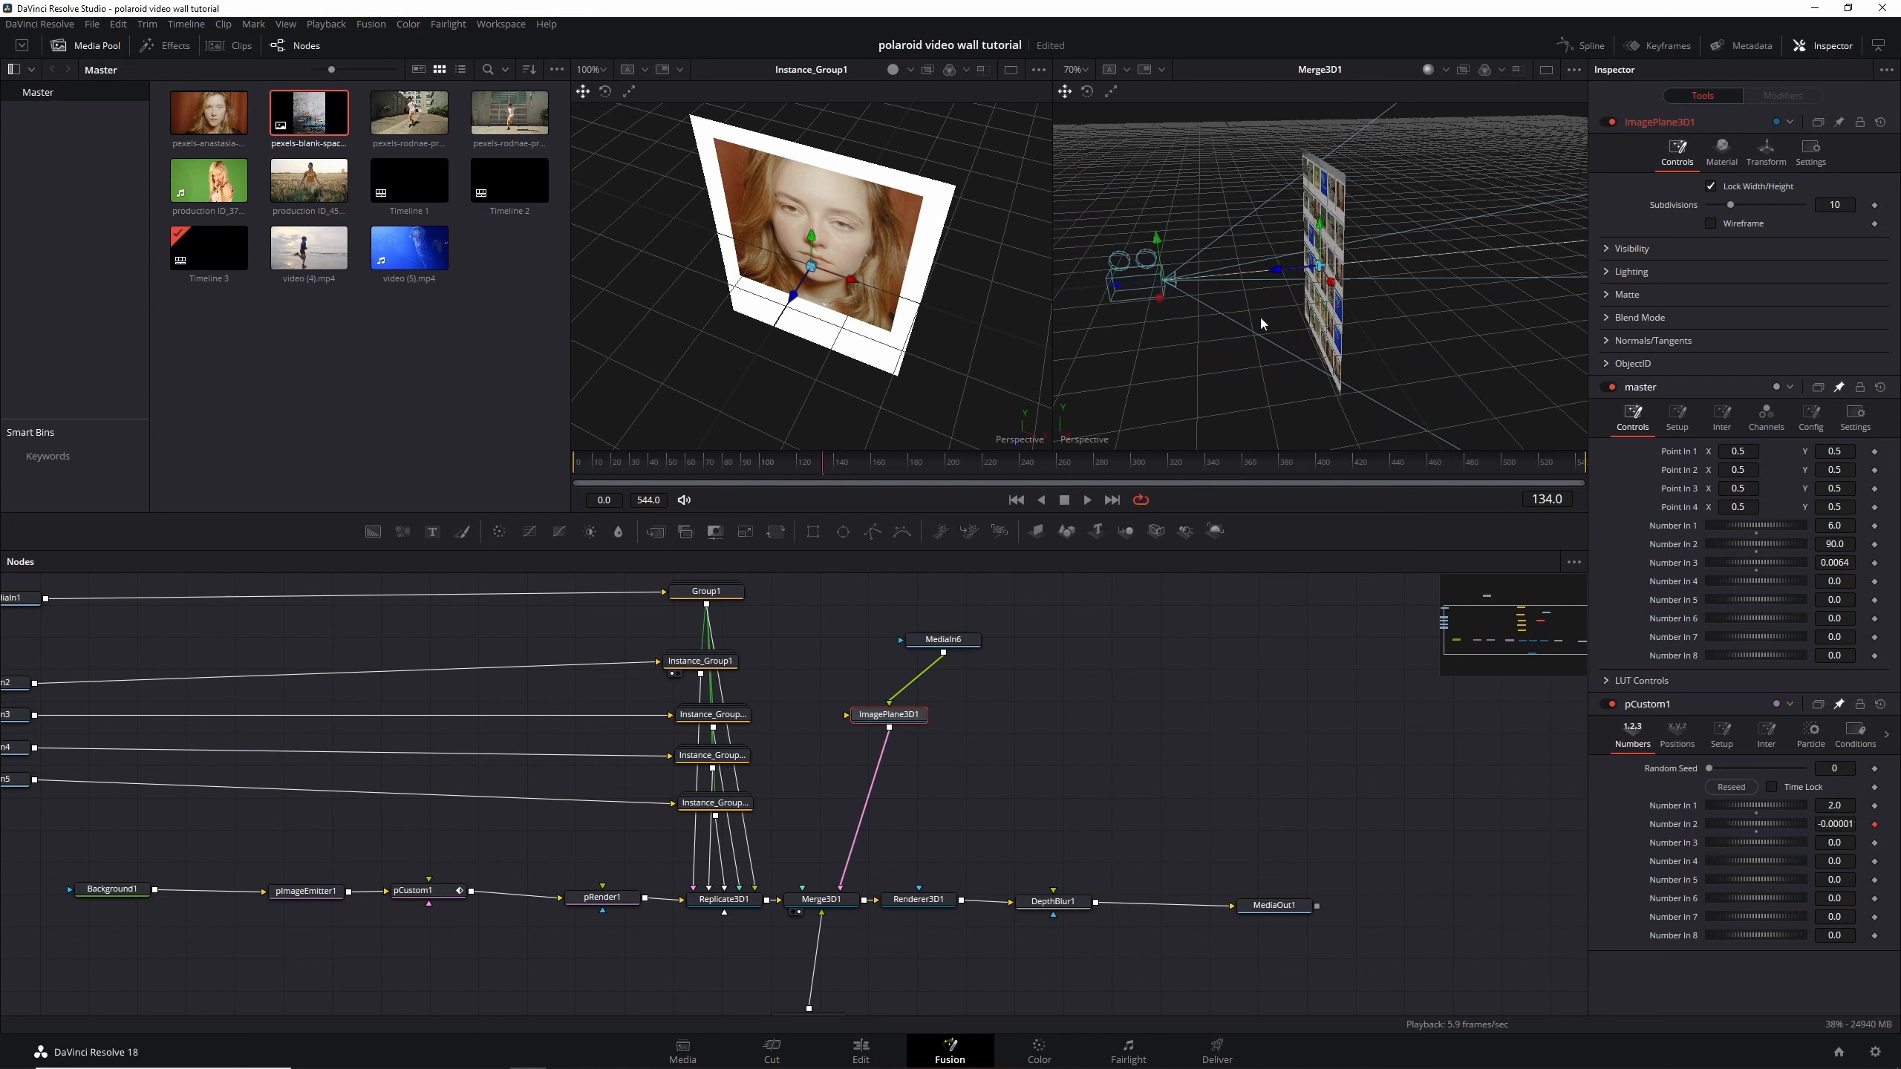
drag(1332, 283, 1502, 249)
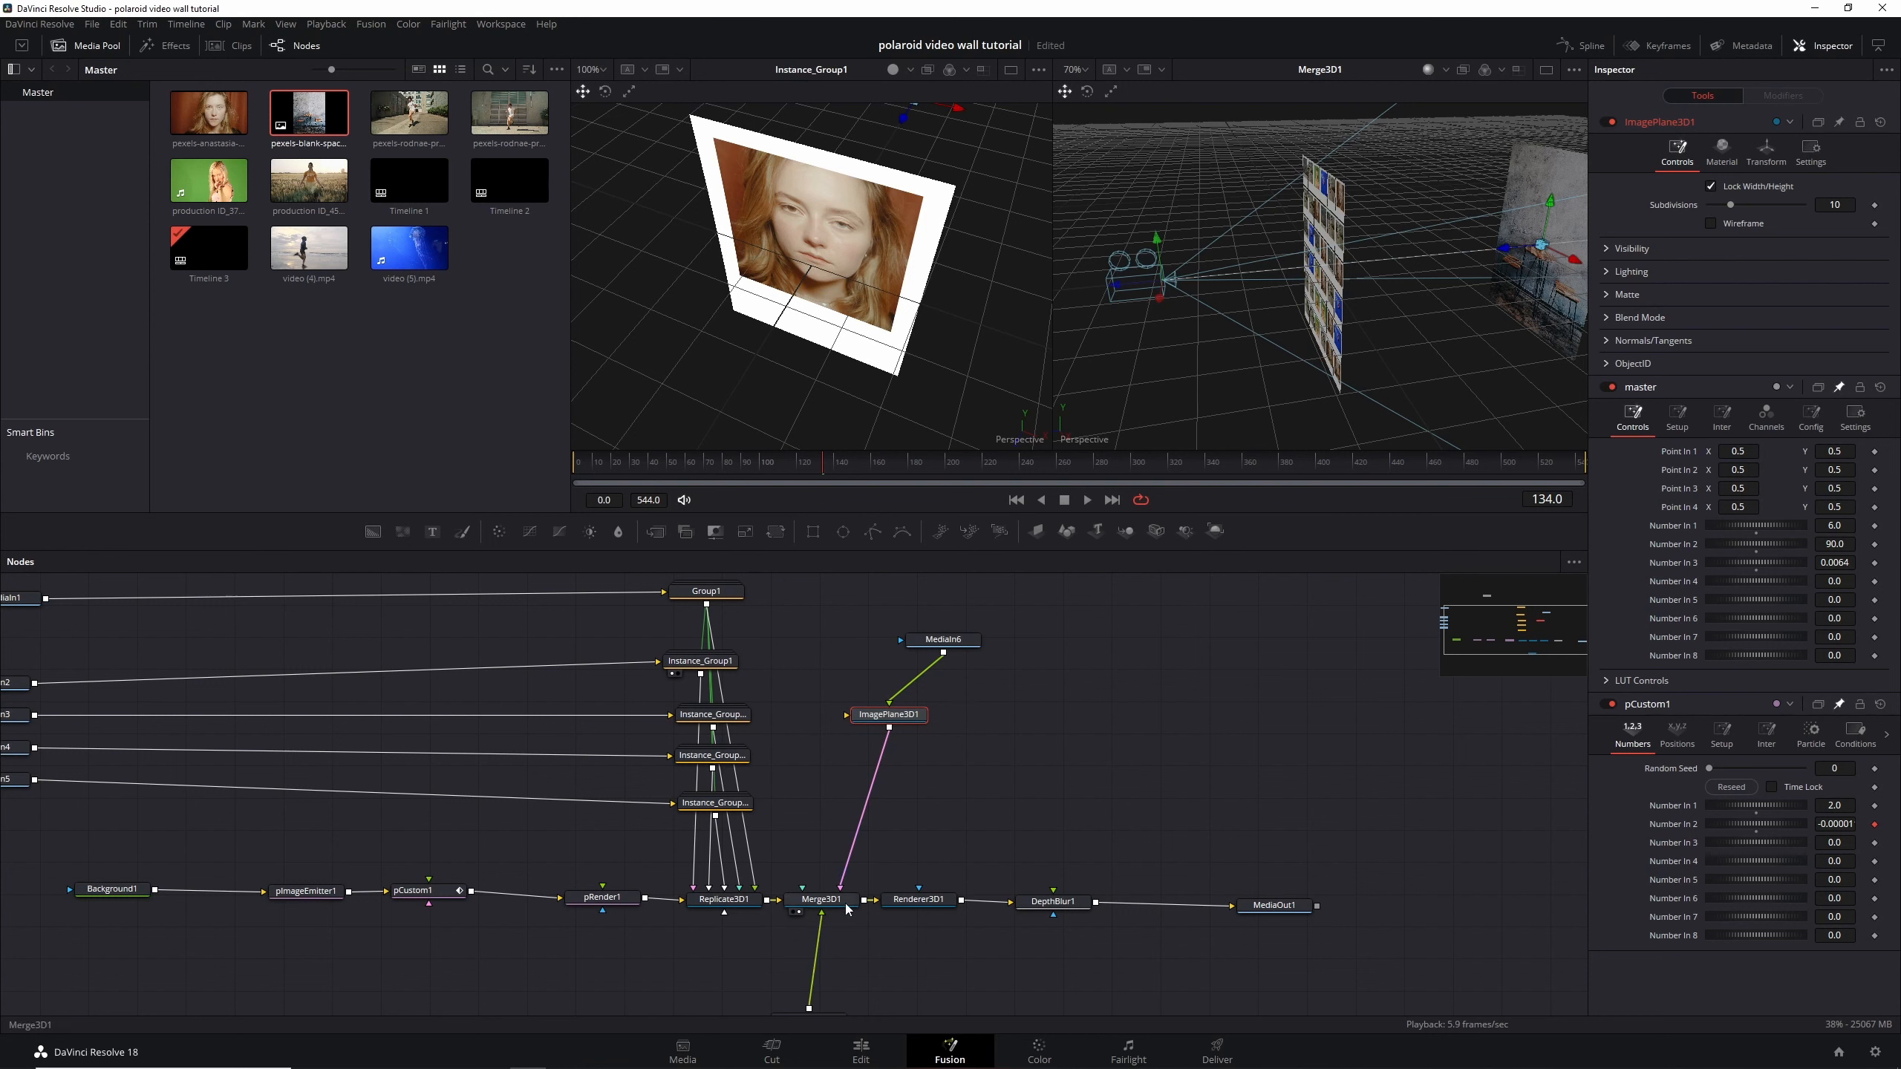
Display Renderer3D1 in the first viewer and examine the background image through the gaps between the polaroids
drag(790, 472, 901, 251)
scroll(901, 251, down, 2)
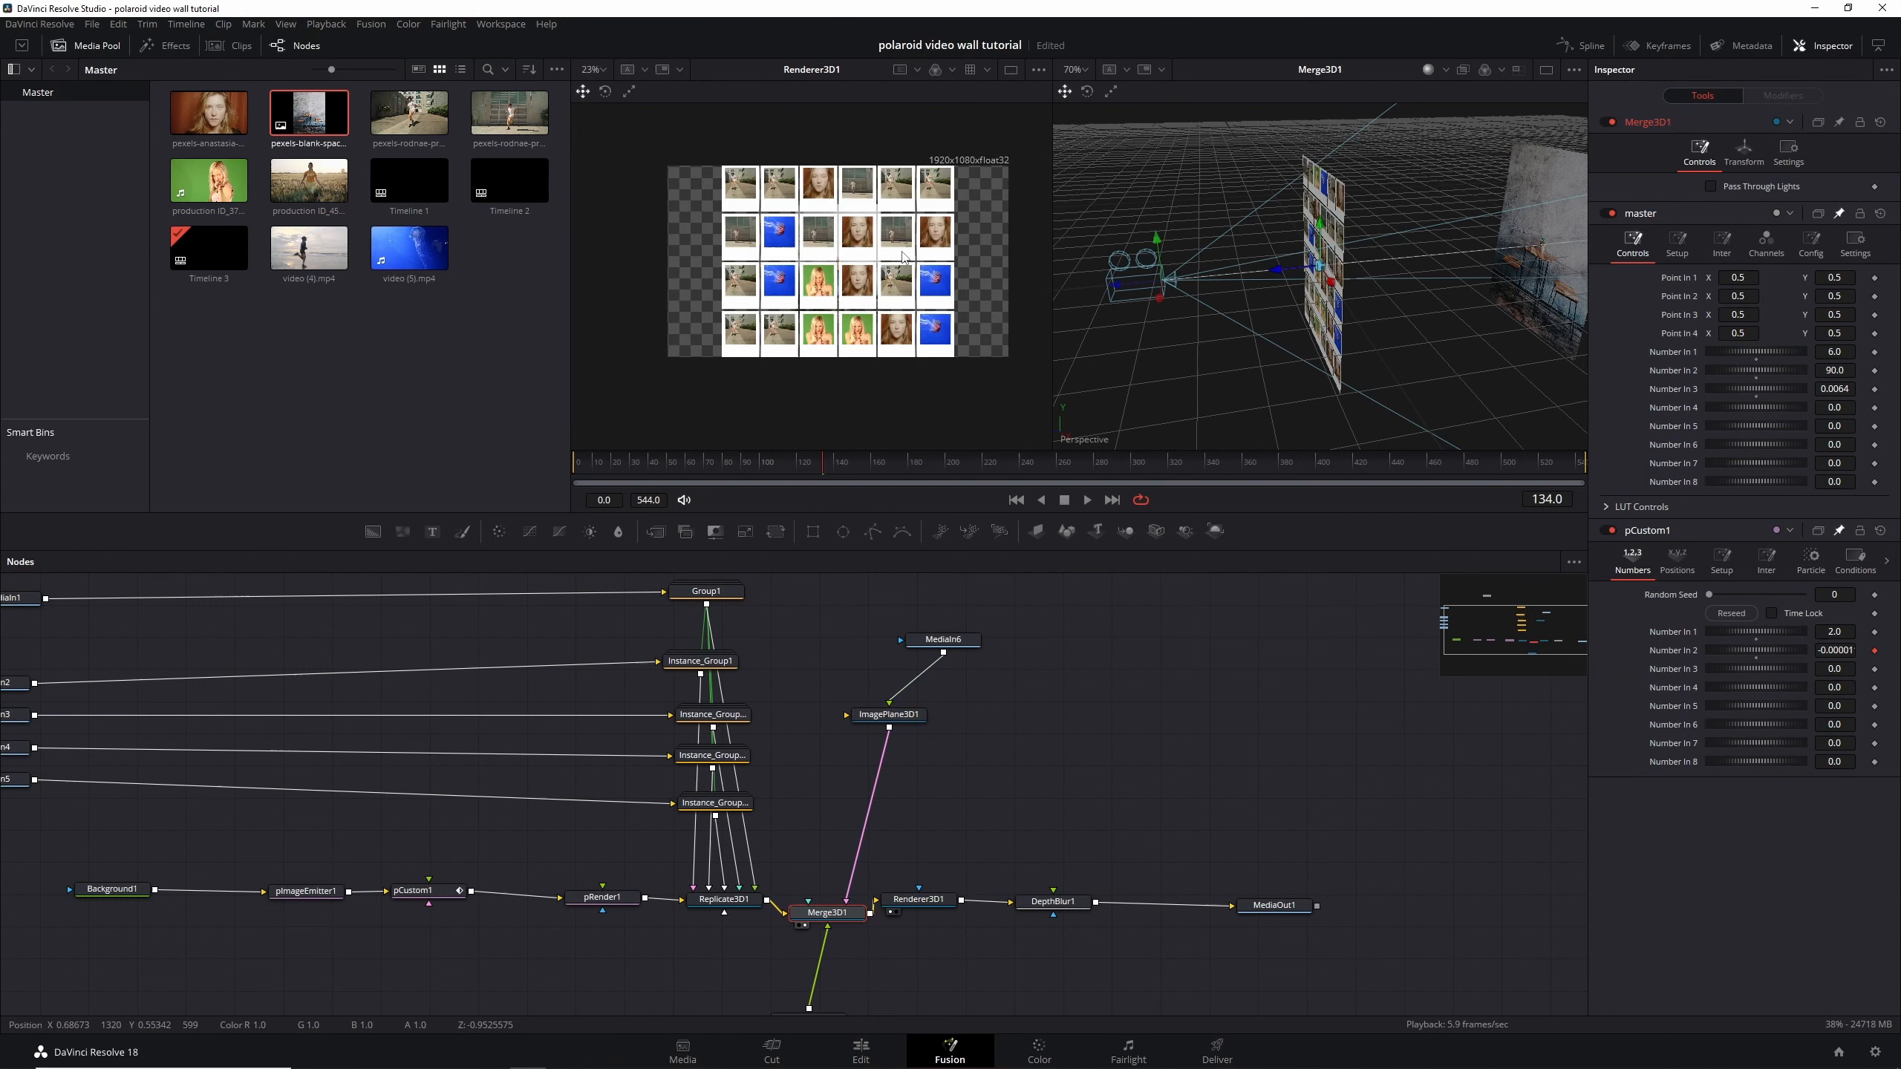
scroll(863, 233, up, 4)
scroll(838, 221, down, 3)
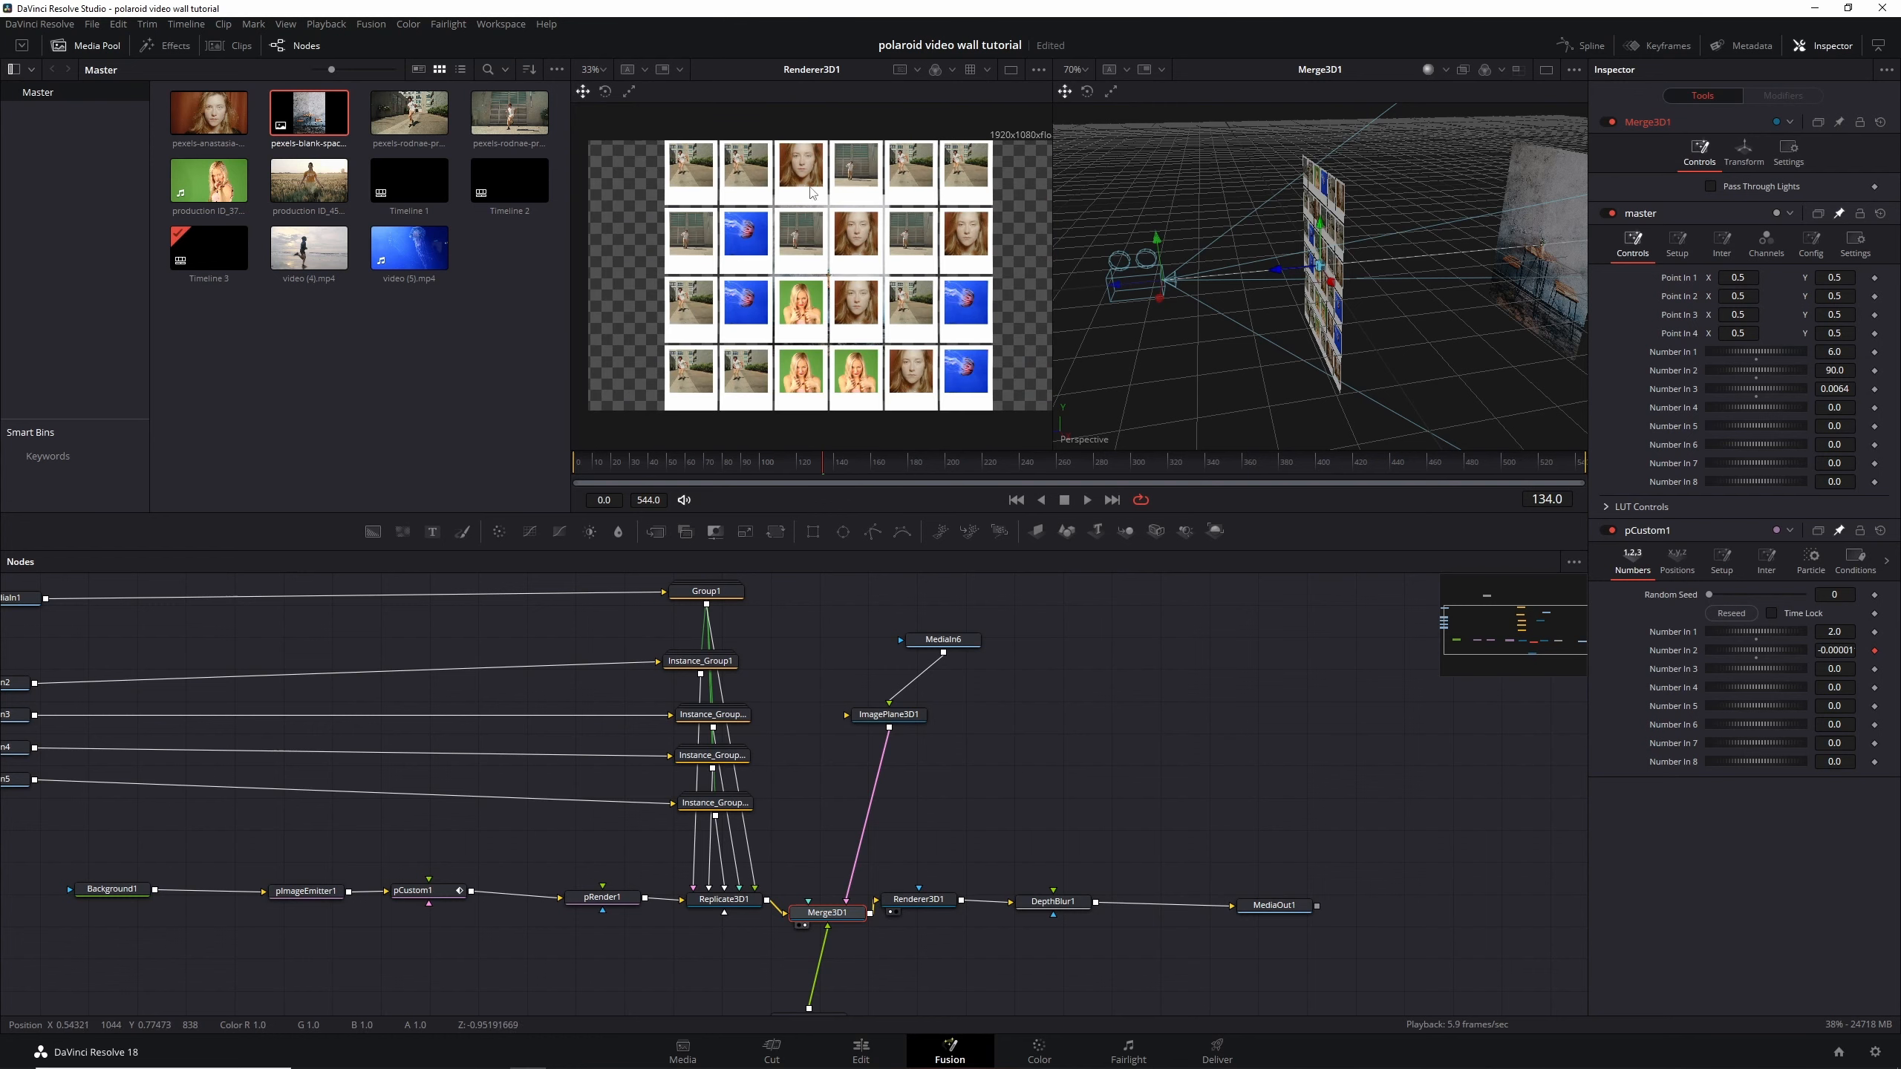
scroll(826, 215, up, 3)
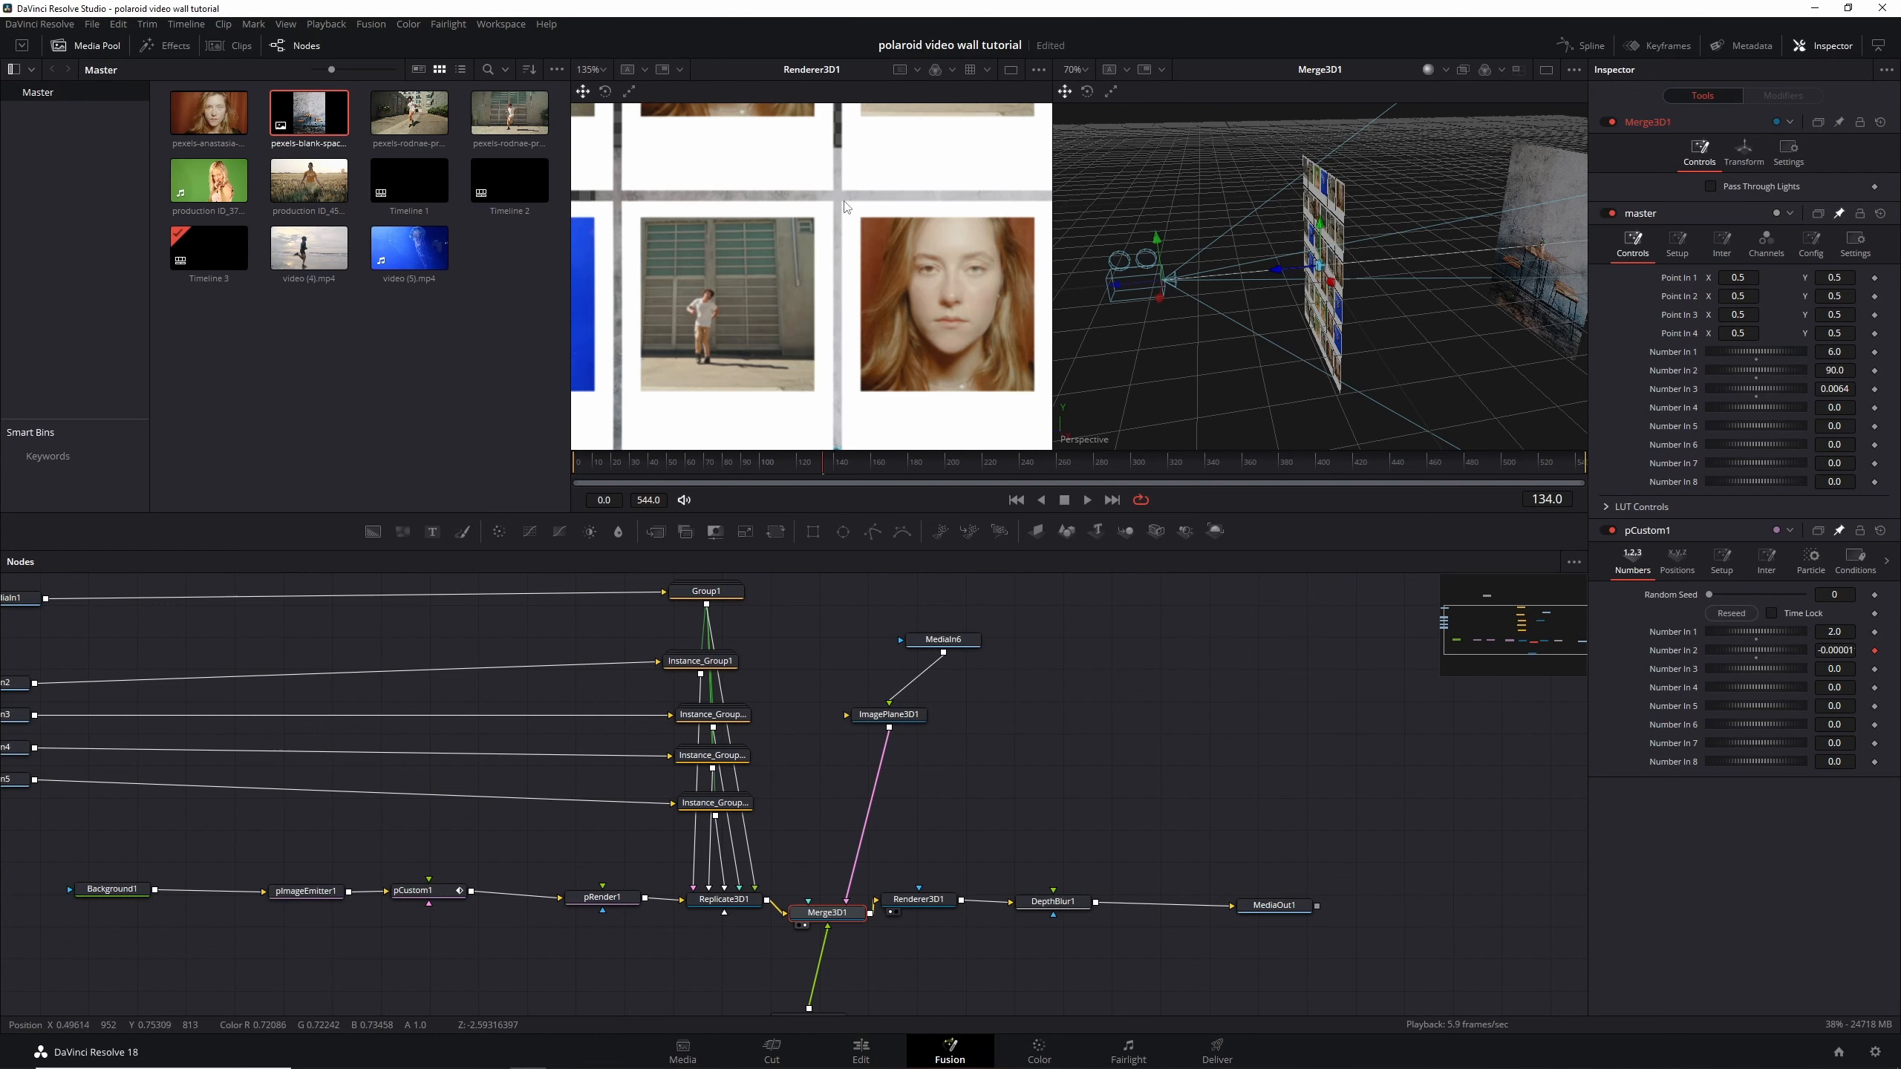
Set ImagePlane3D1's Scale to 12 and its Z translation to -6 so the background fills the frame
click(1543, 187)
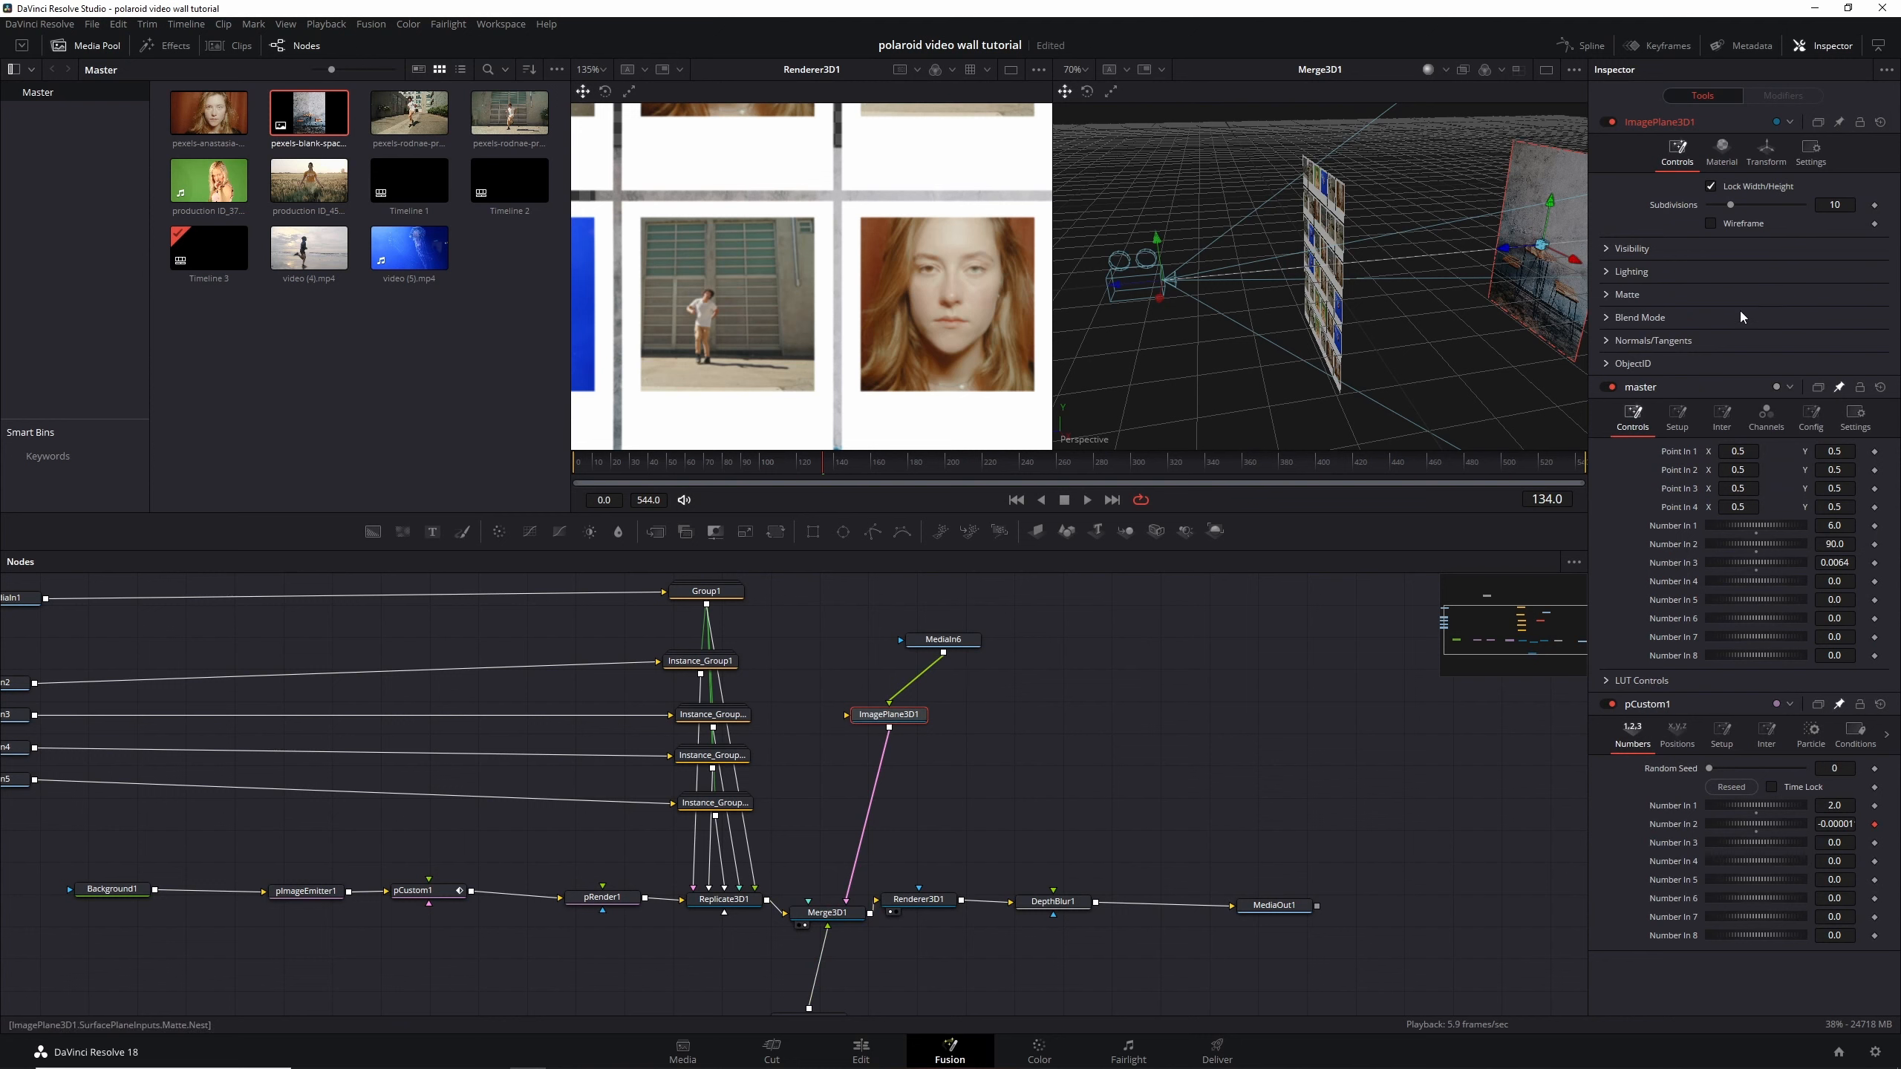
click(1759, 150)
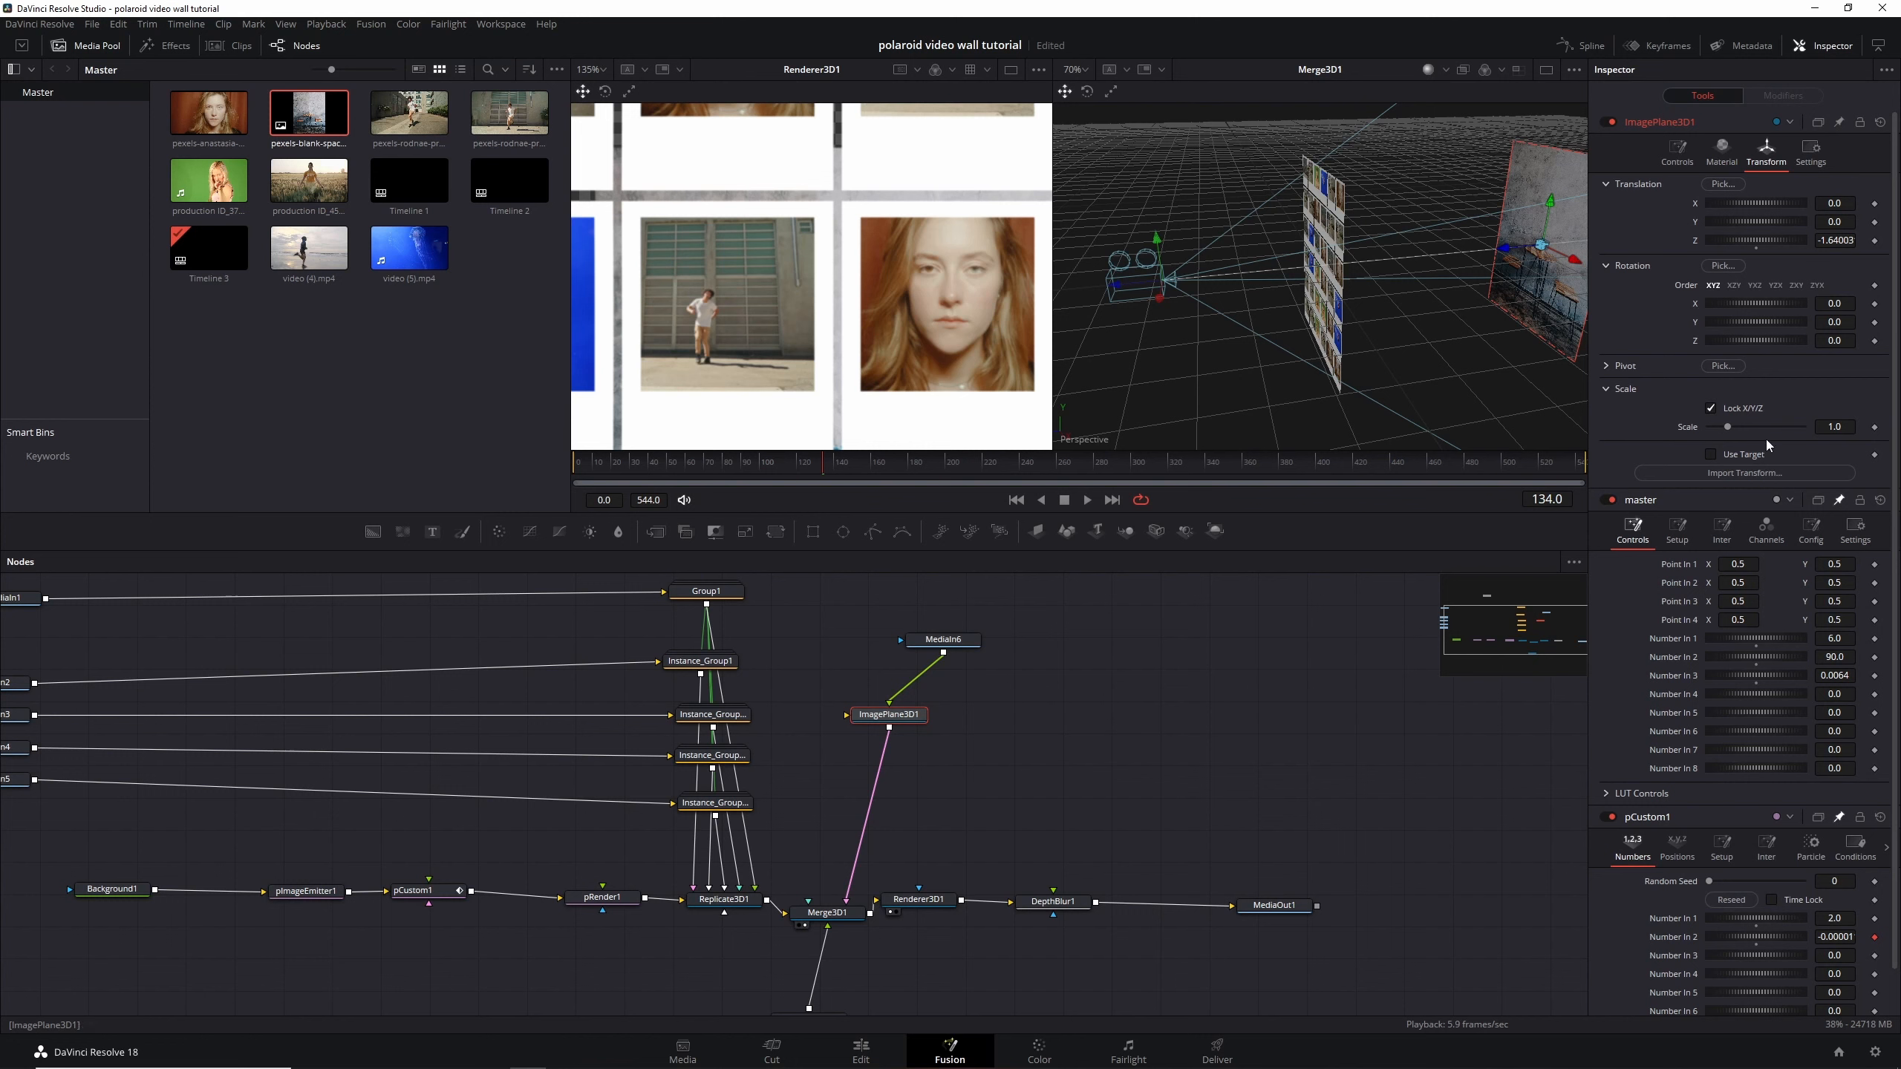
click(1834, 426)
text(2)
key(Return)
click(1835, 241)
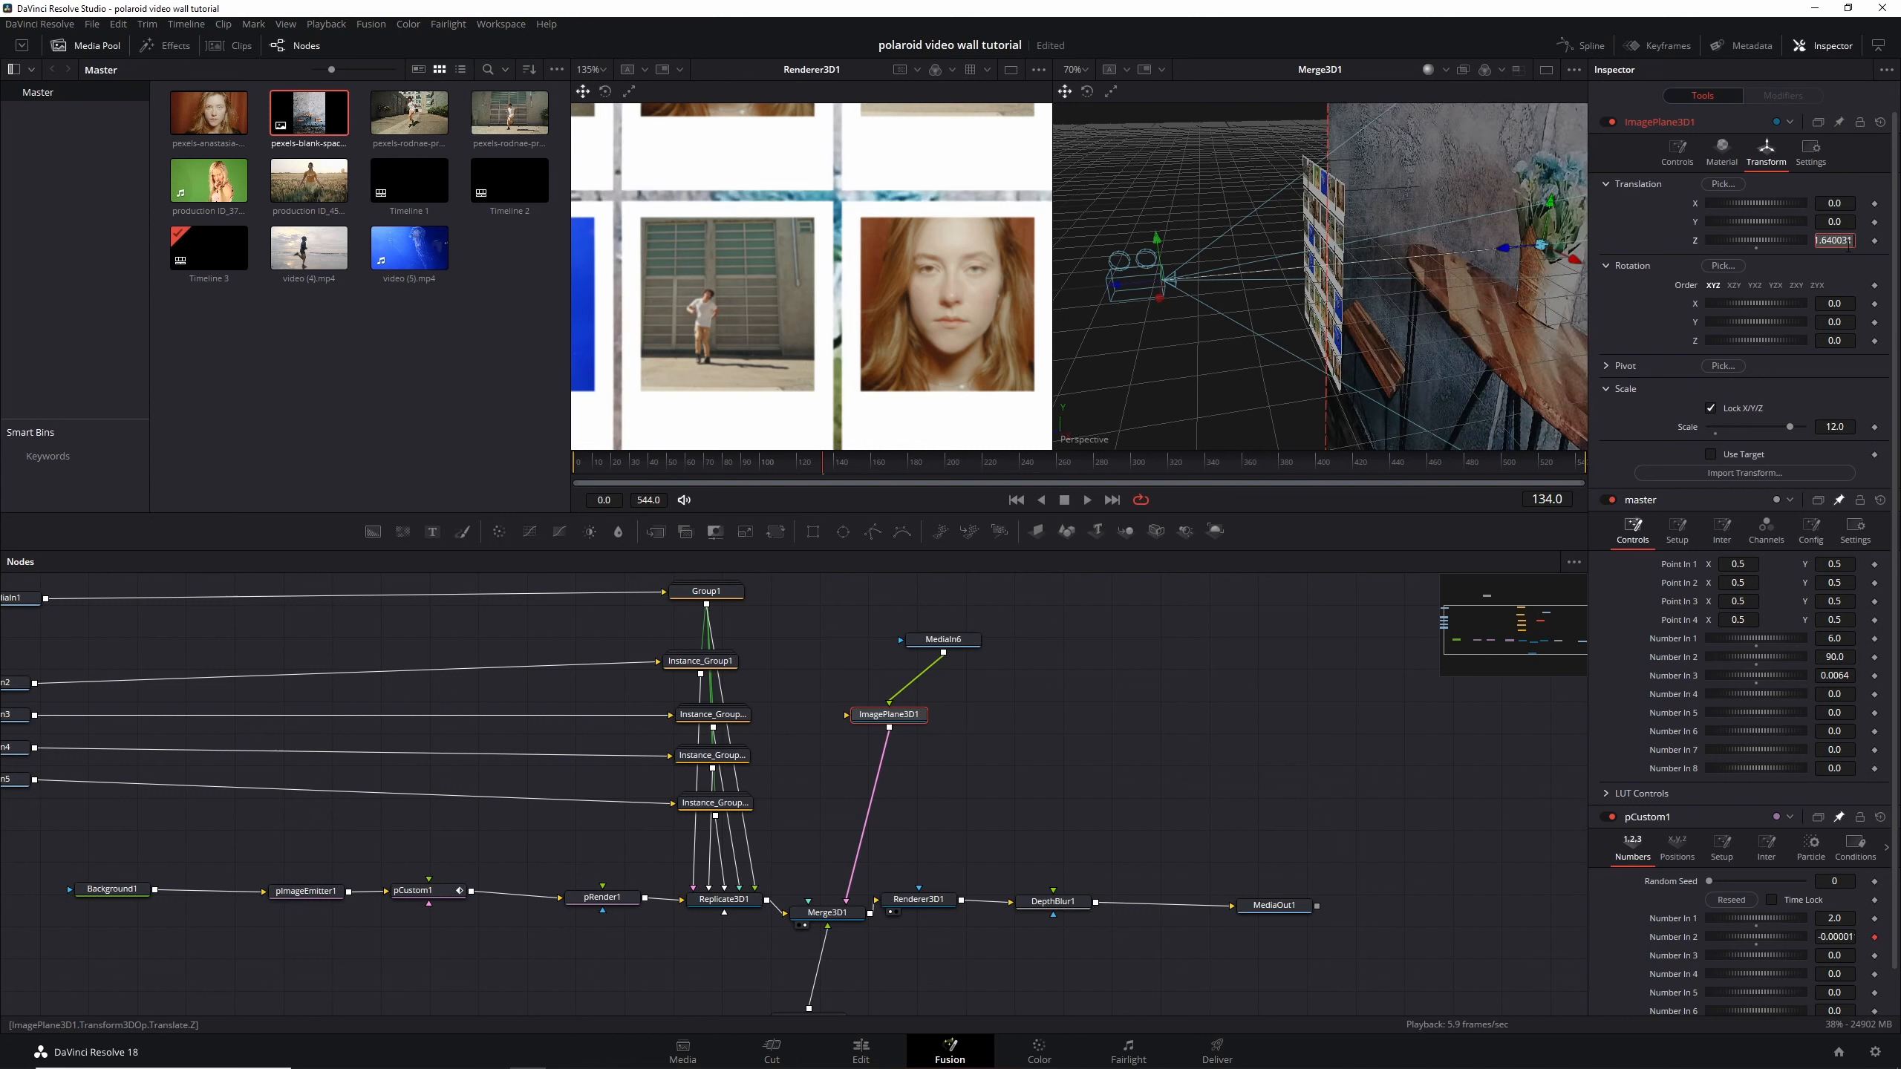
text(-6)
key(Tab)
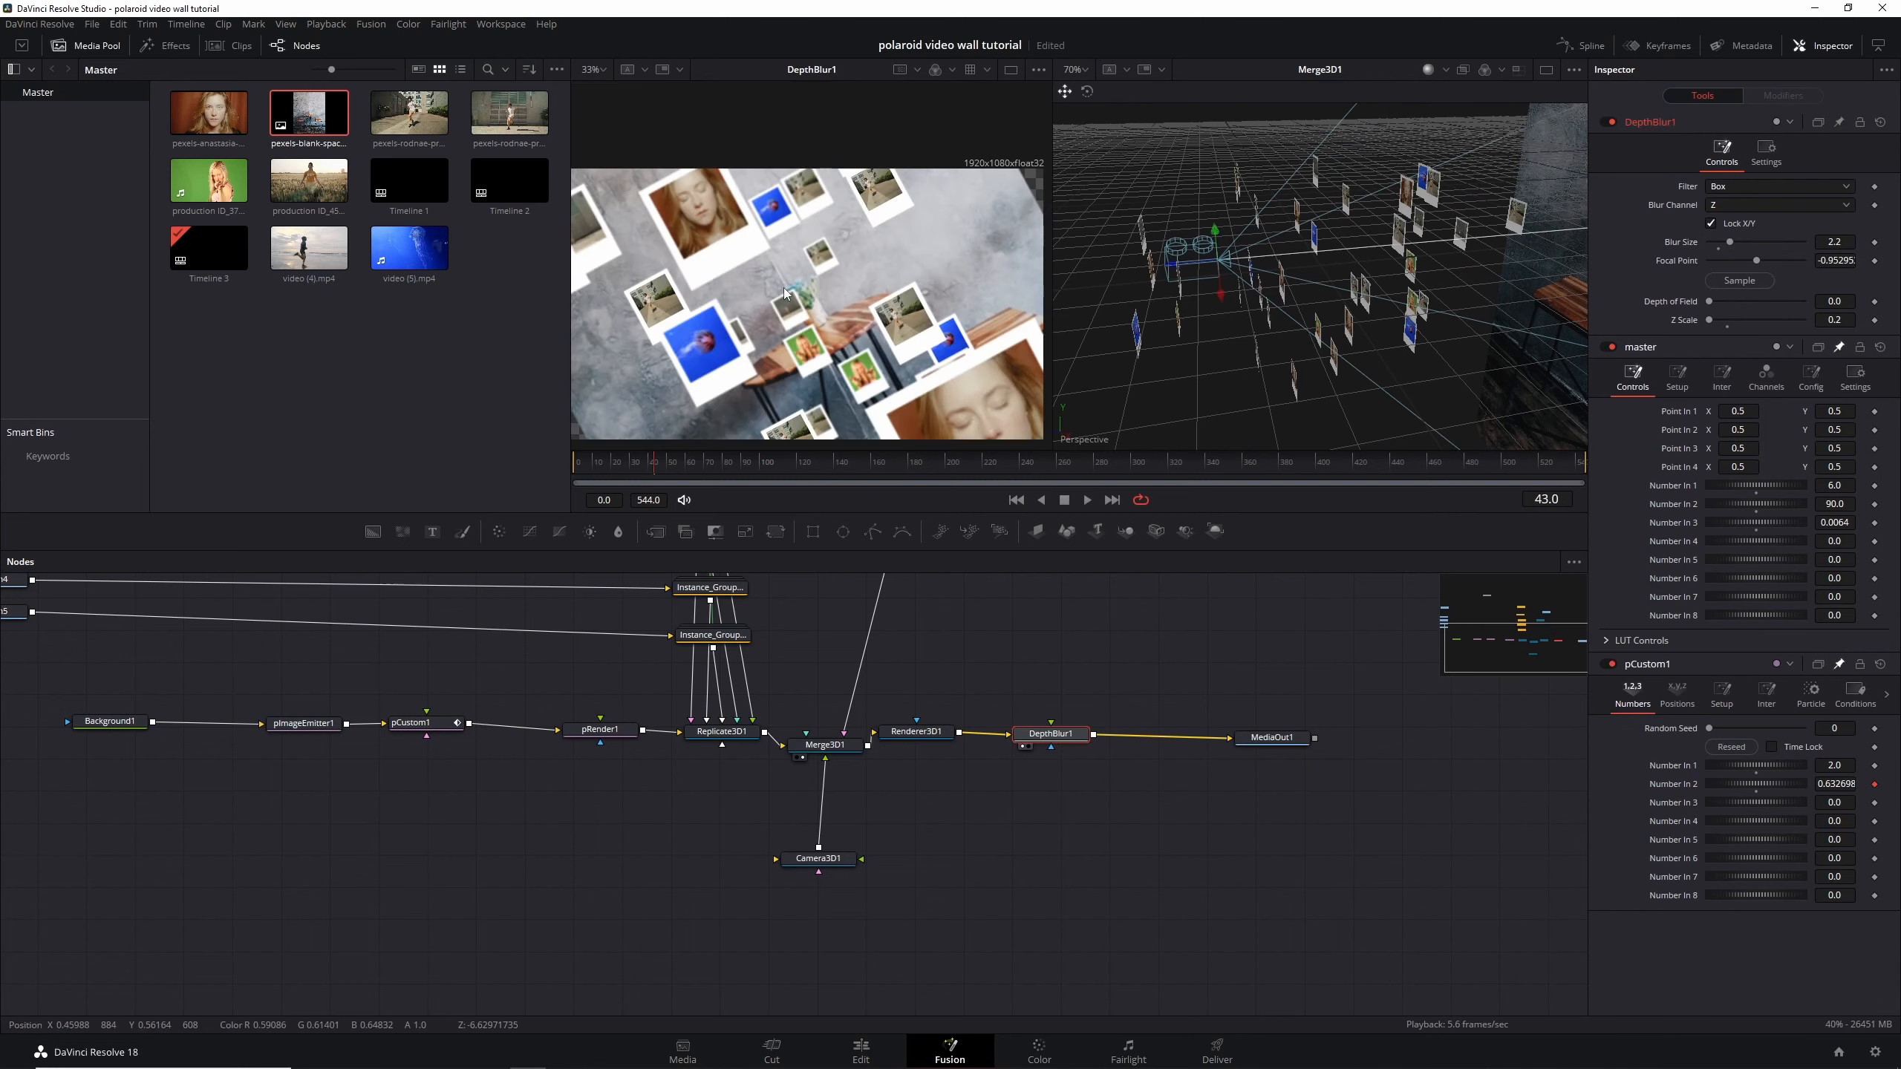
Add Perturb modifiers to the X and Y translation of Camera3D1
scroll(784, 288, up, 2)
scroll(785, 288, down, 1)
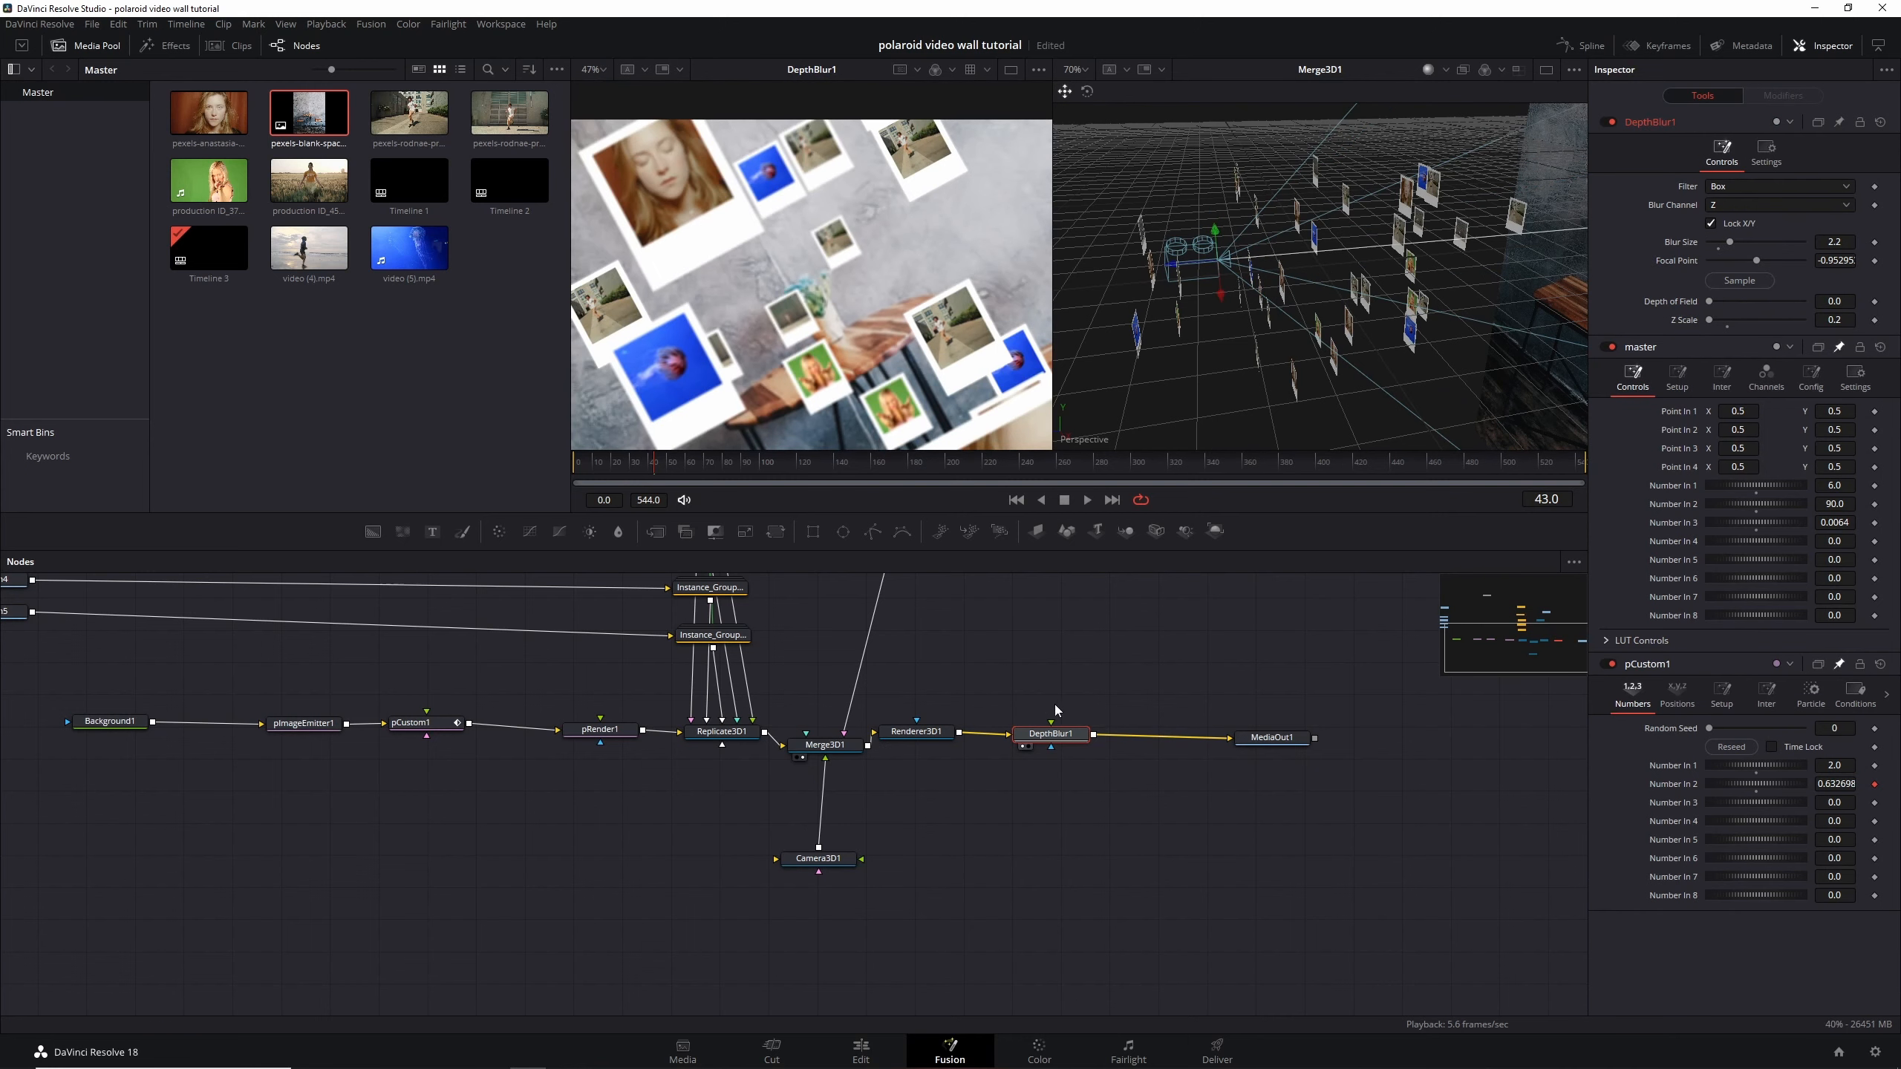
click(820, 861)
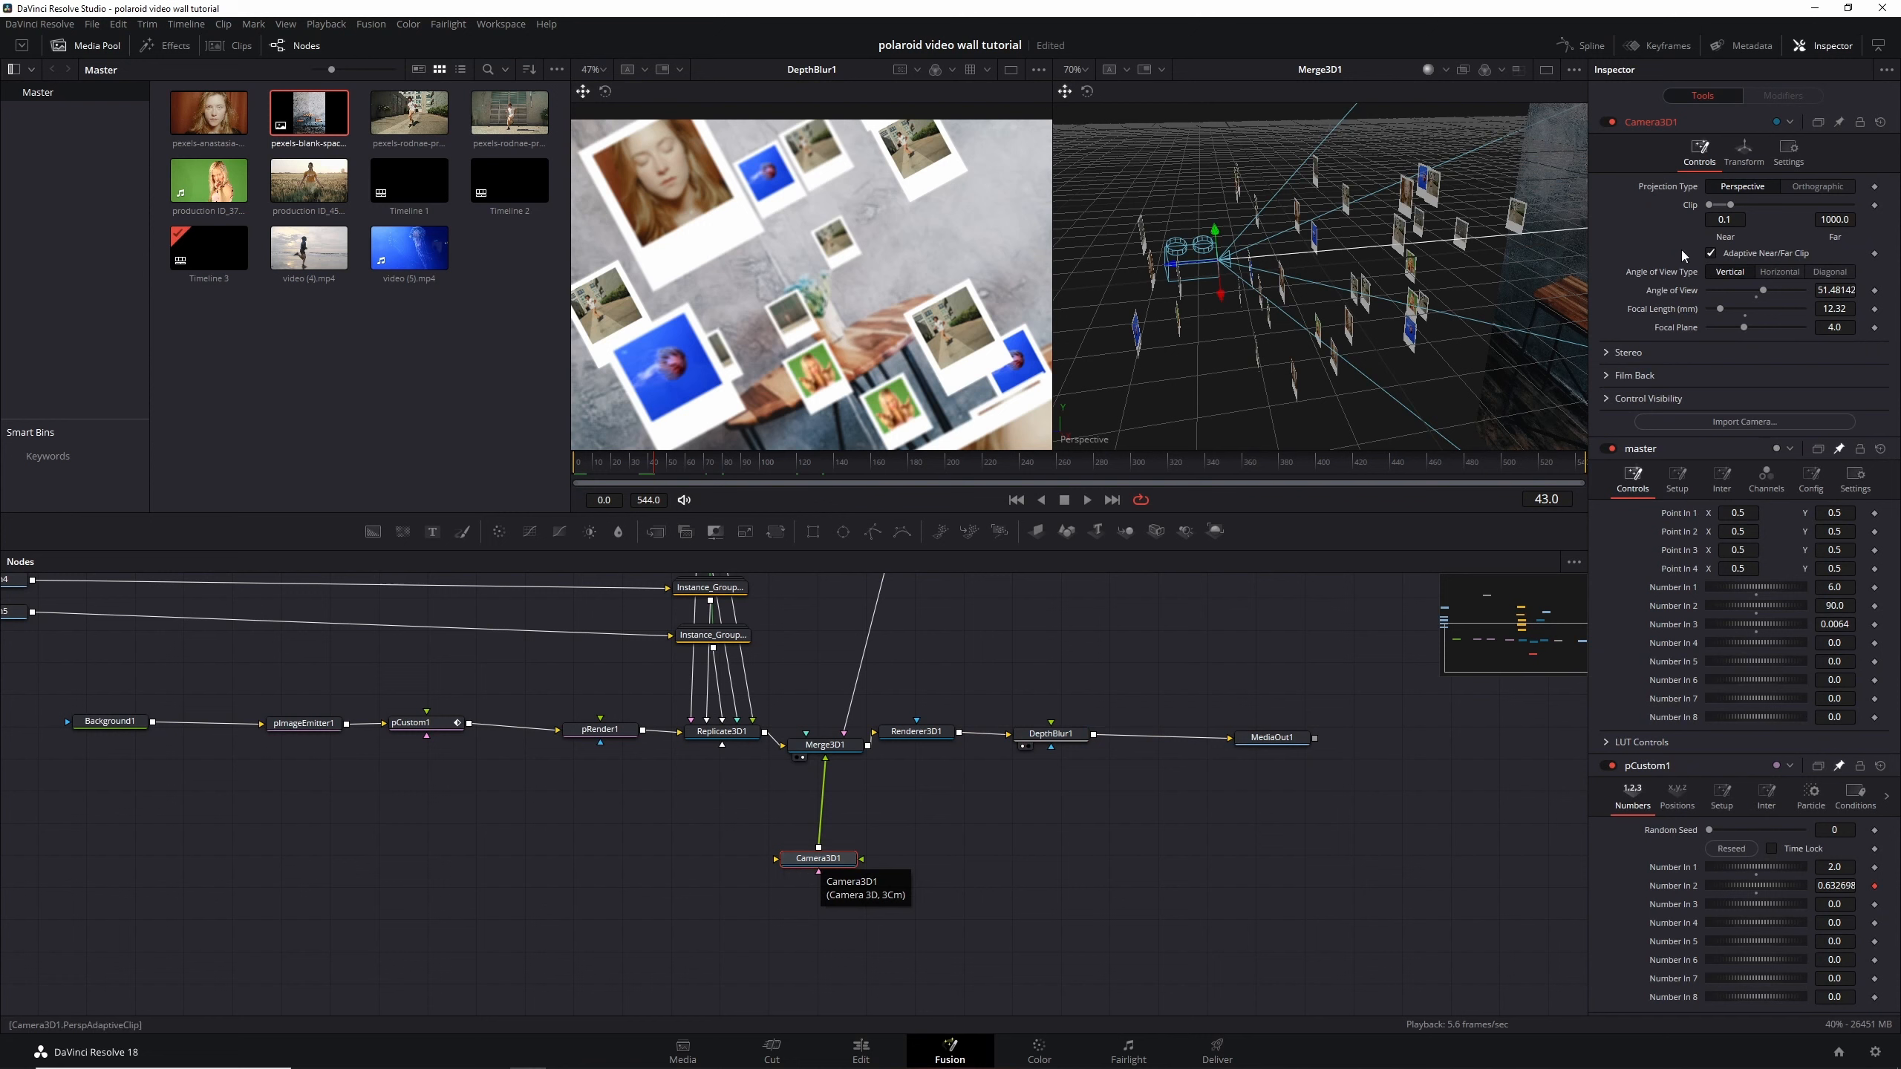
click(1742, 160)
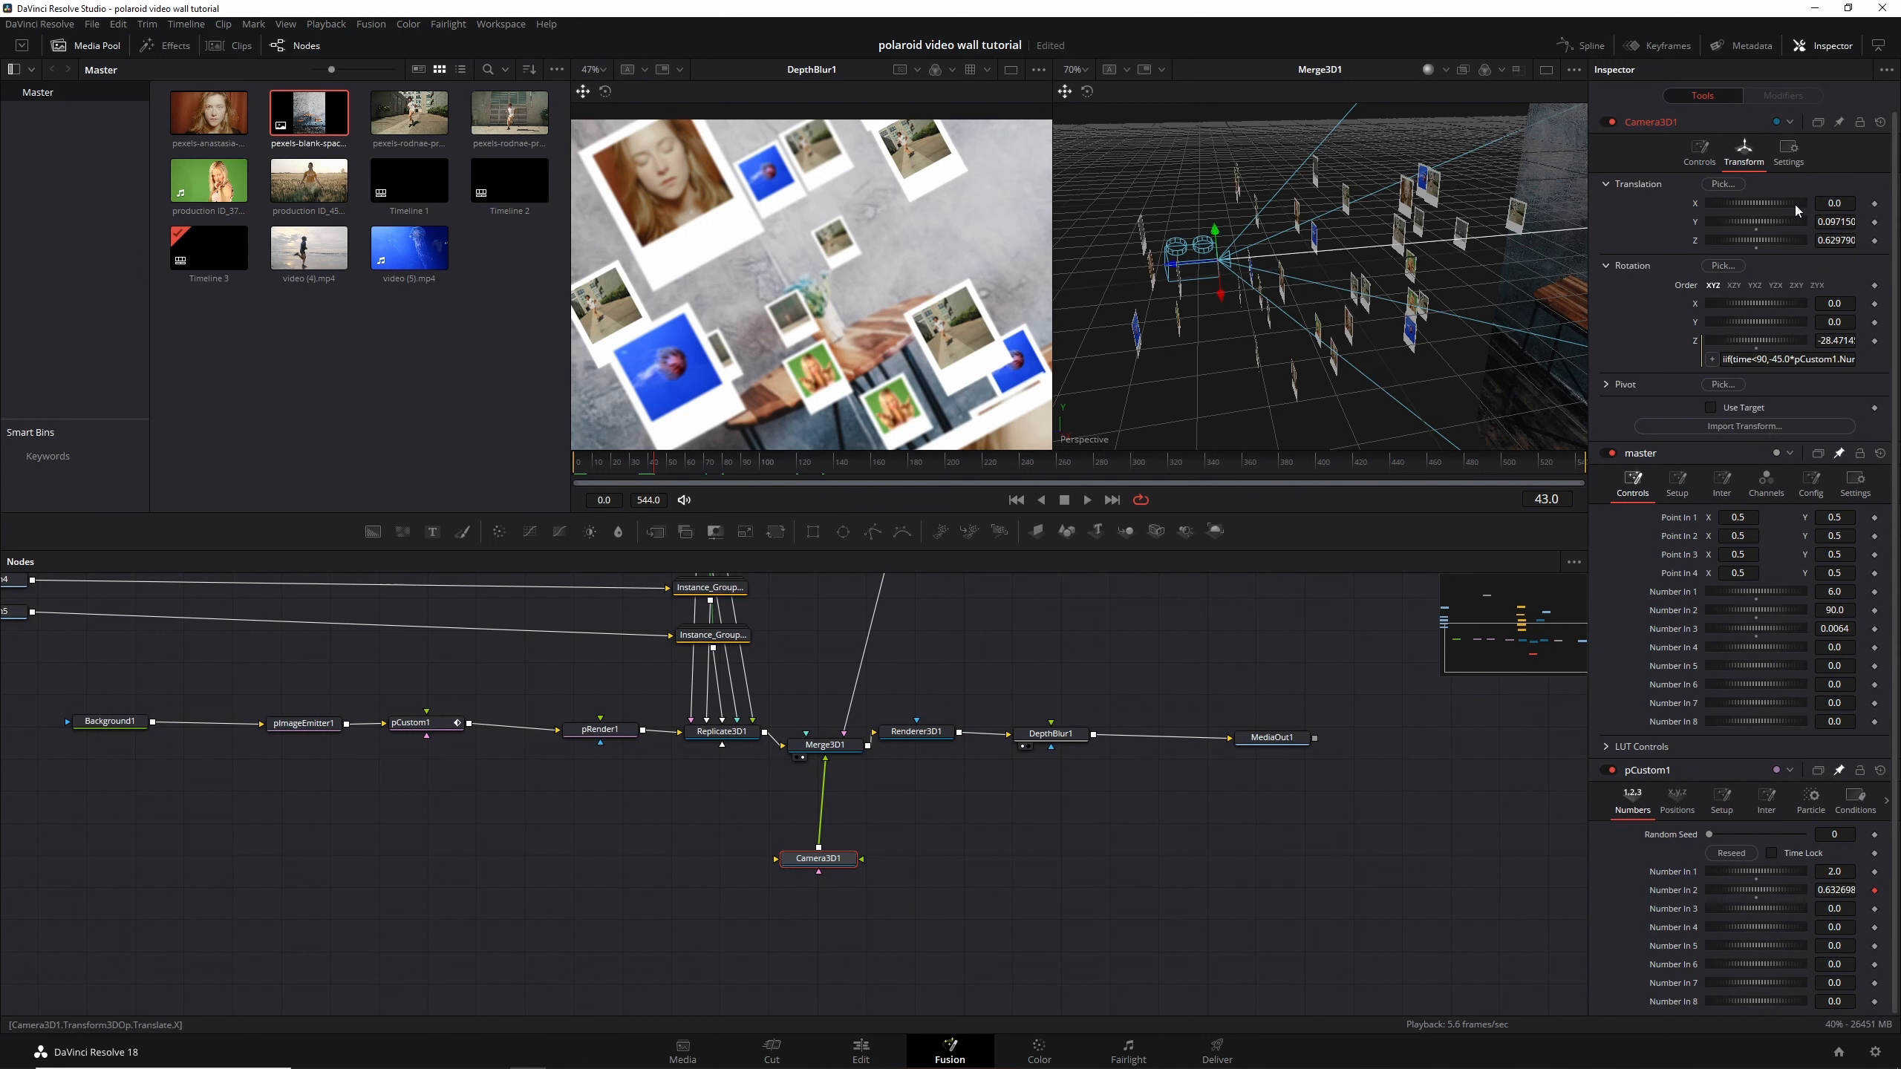
right_click(1696, 204)
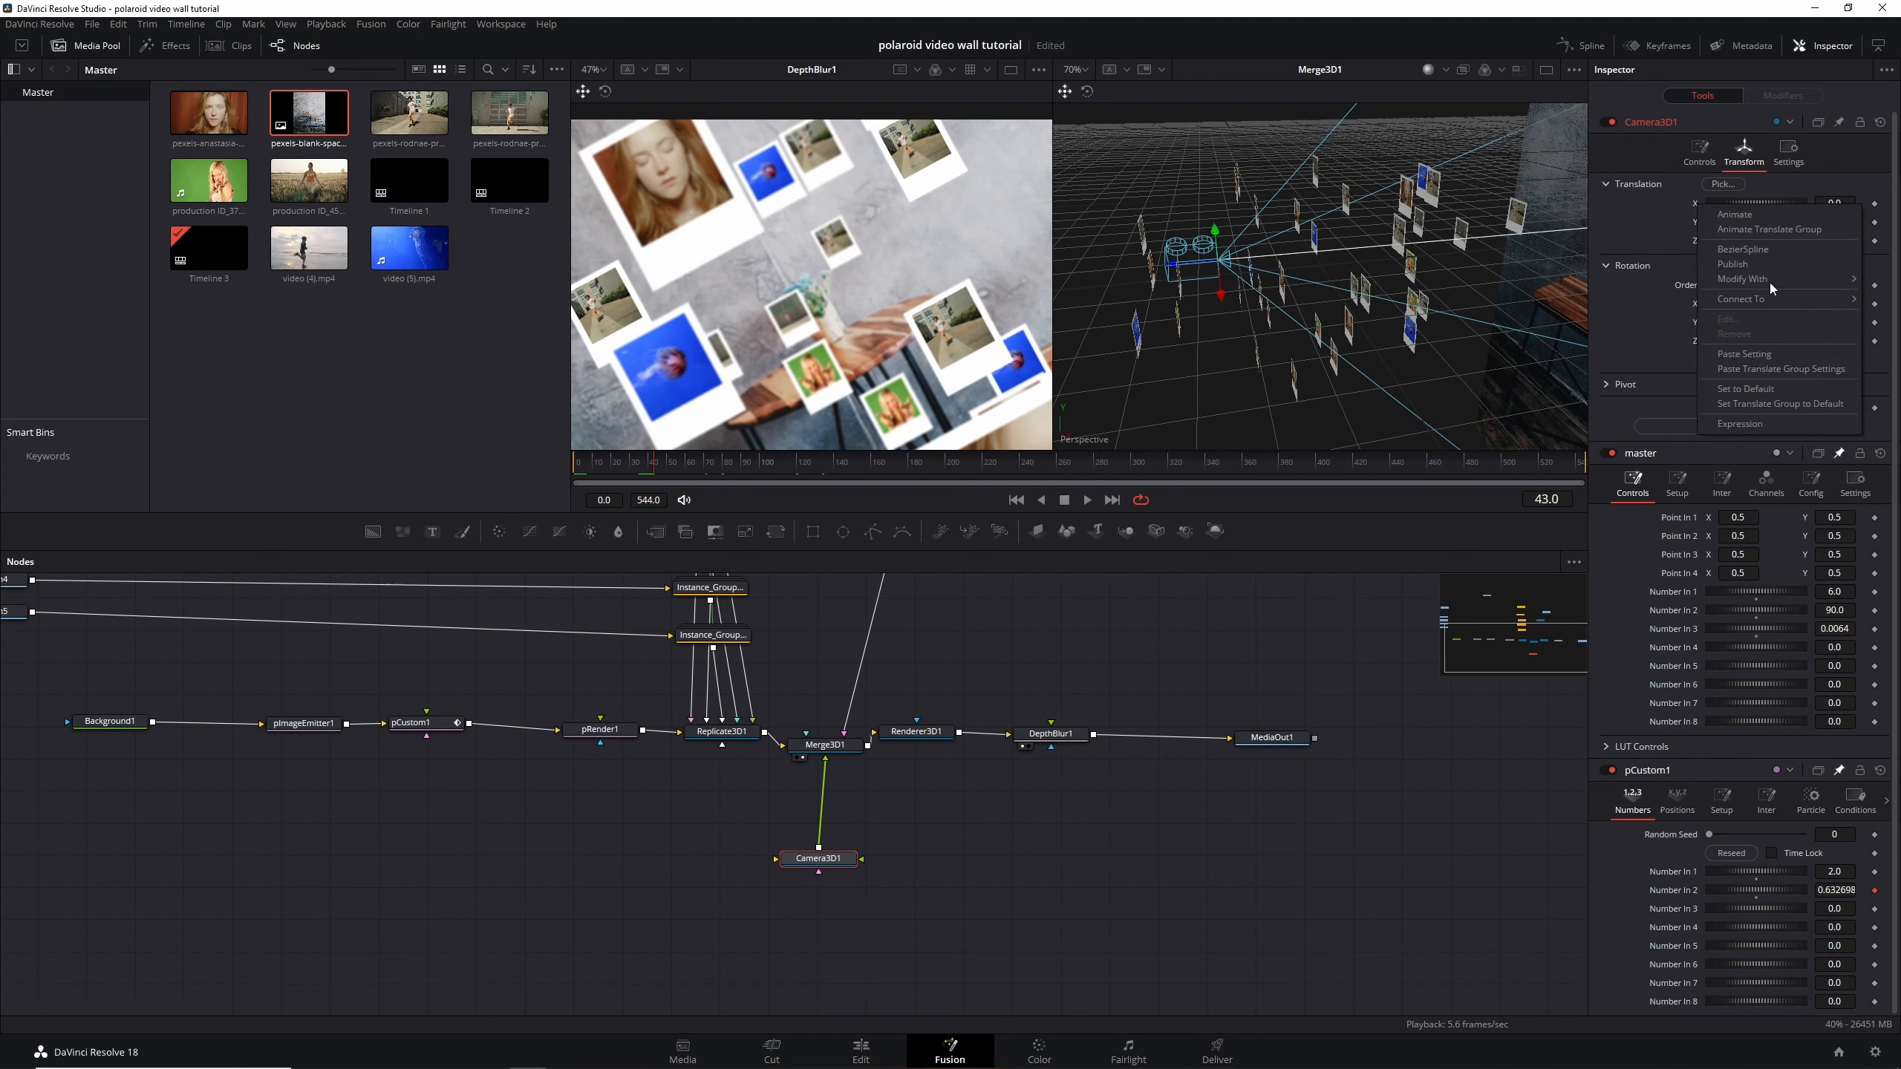
mouse_move(1764, 280)
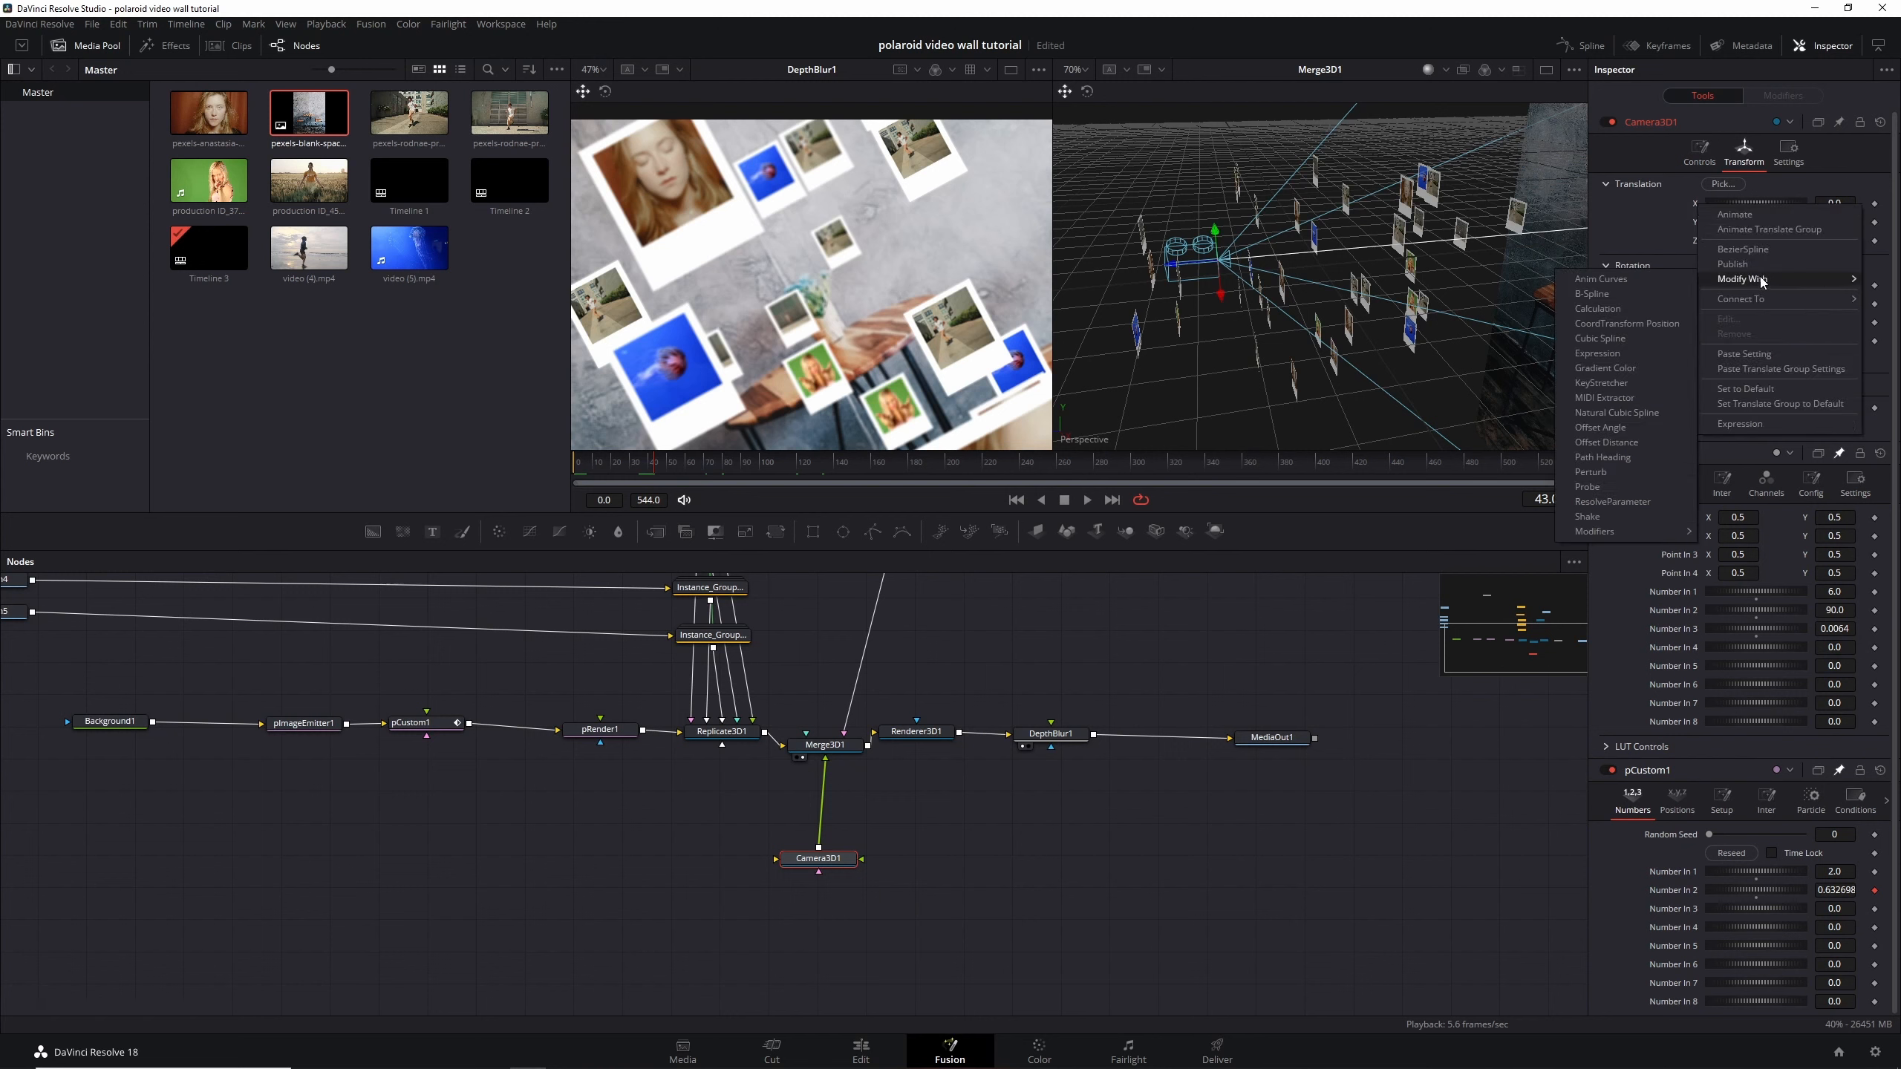
click(1604, 472)
right_click(1701, 224)
mouse_move(1761, 294)
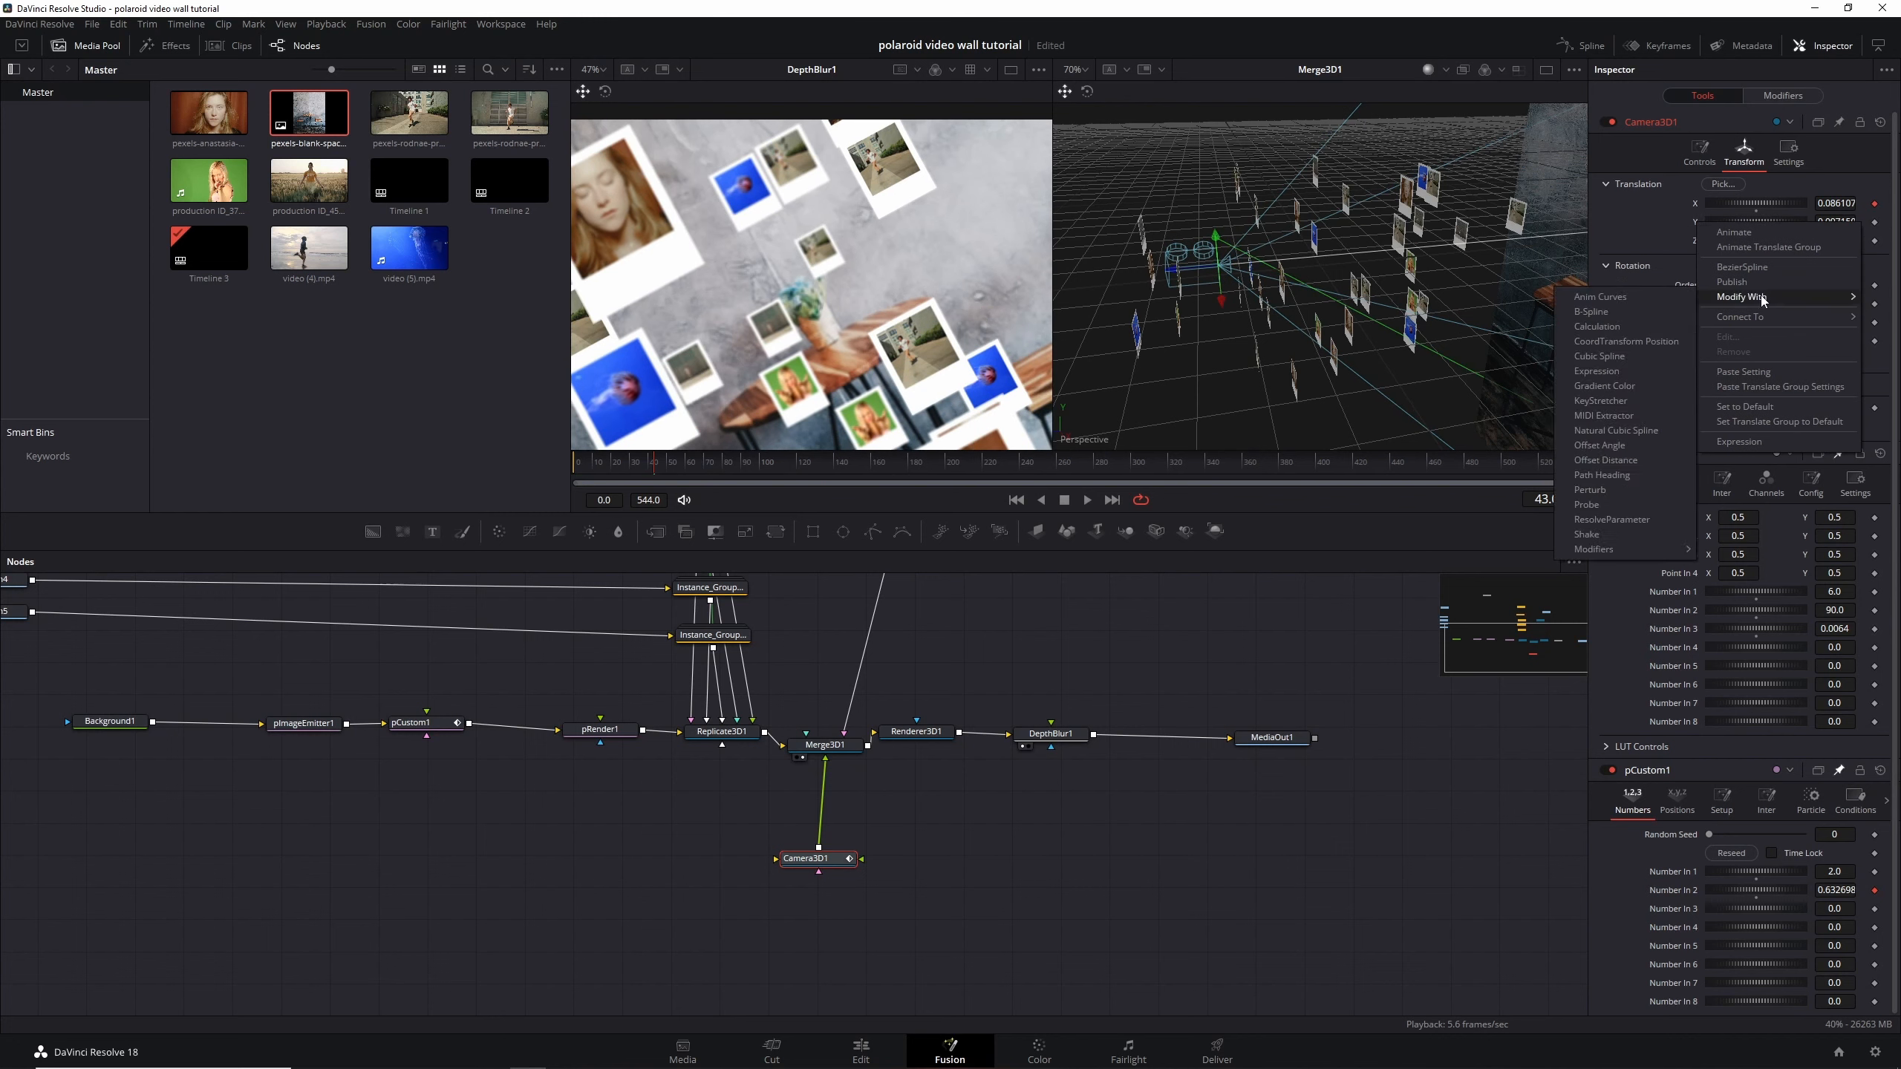
click(1613, 485)
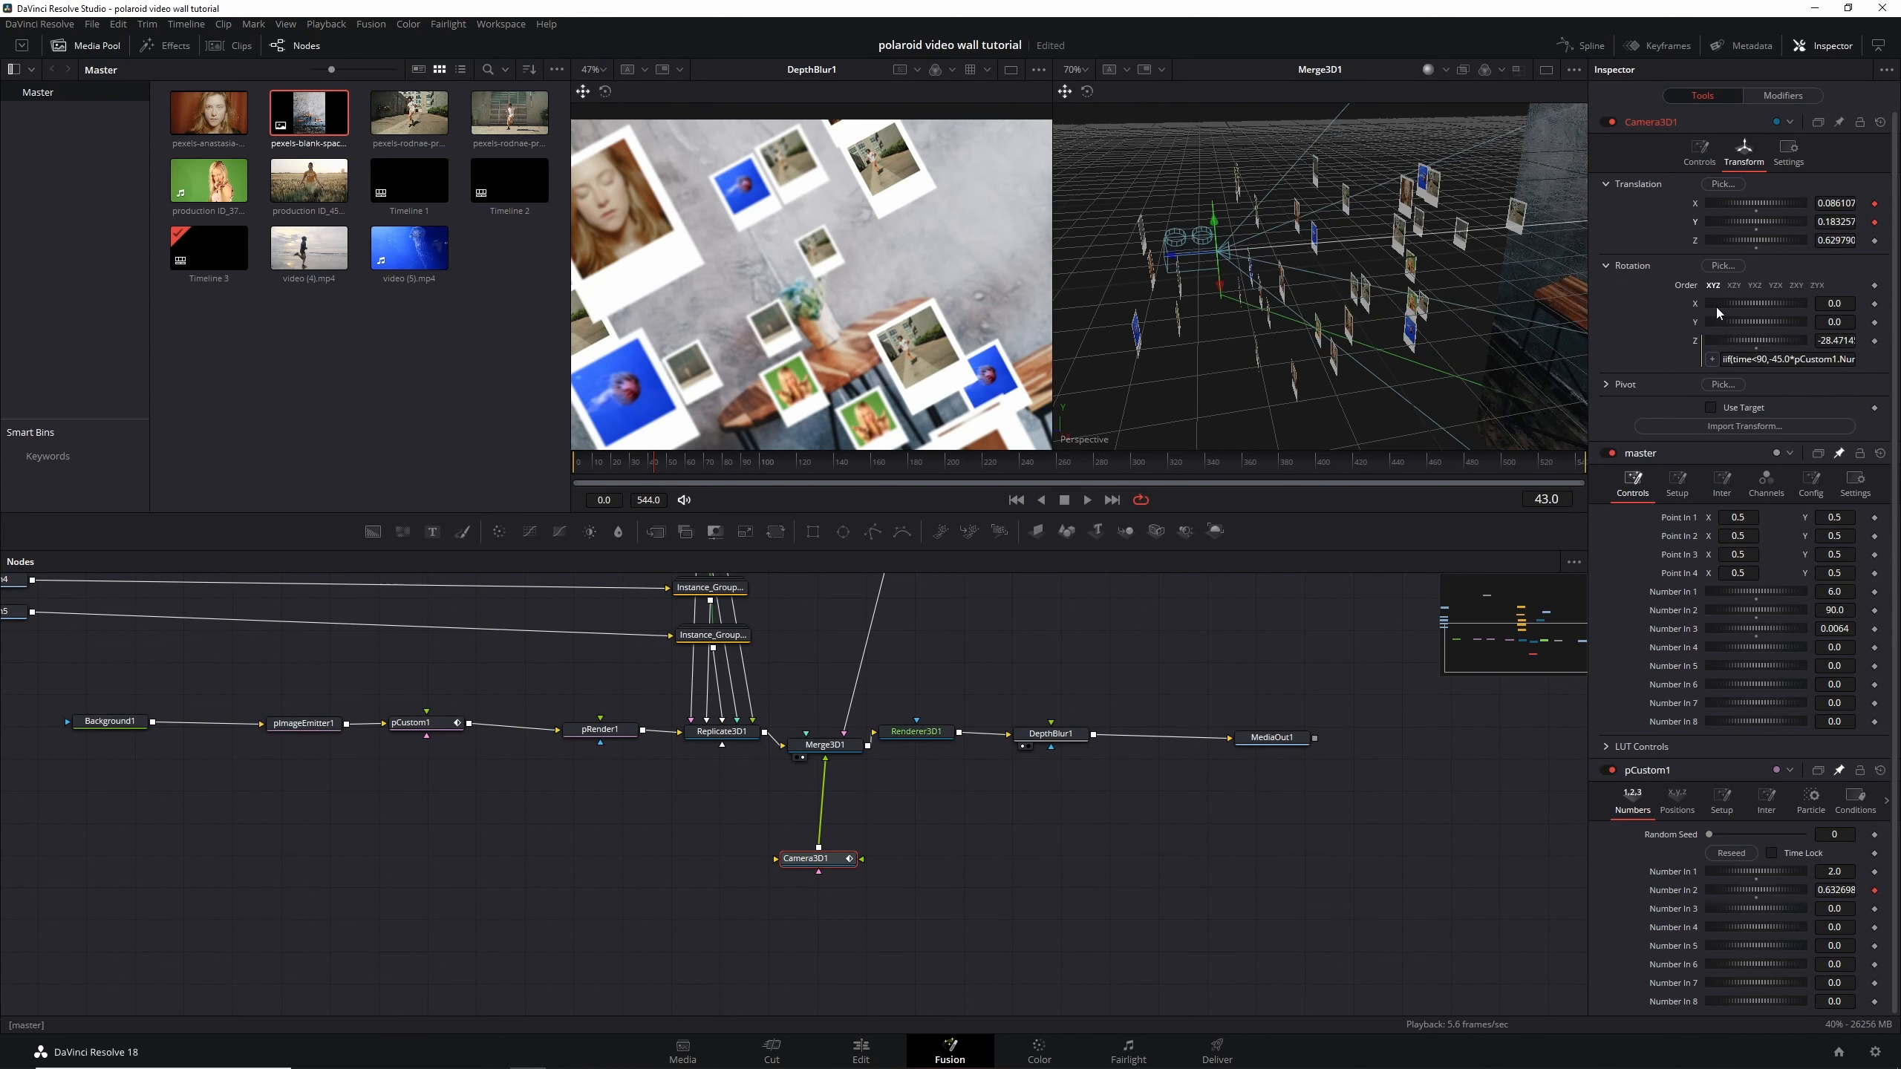
Set the Strength of both camera Perturb modifiers to 0.01 and the Random Seed of Perturb2 to about 10580
click(1797, 96)
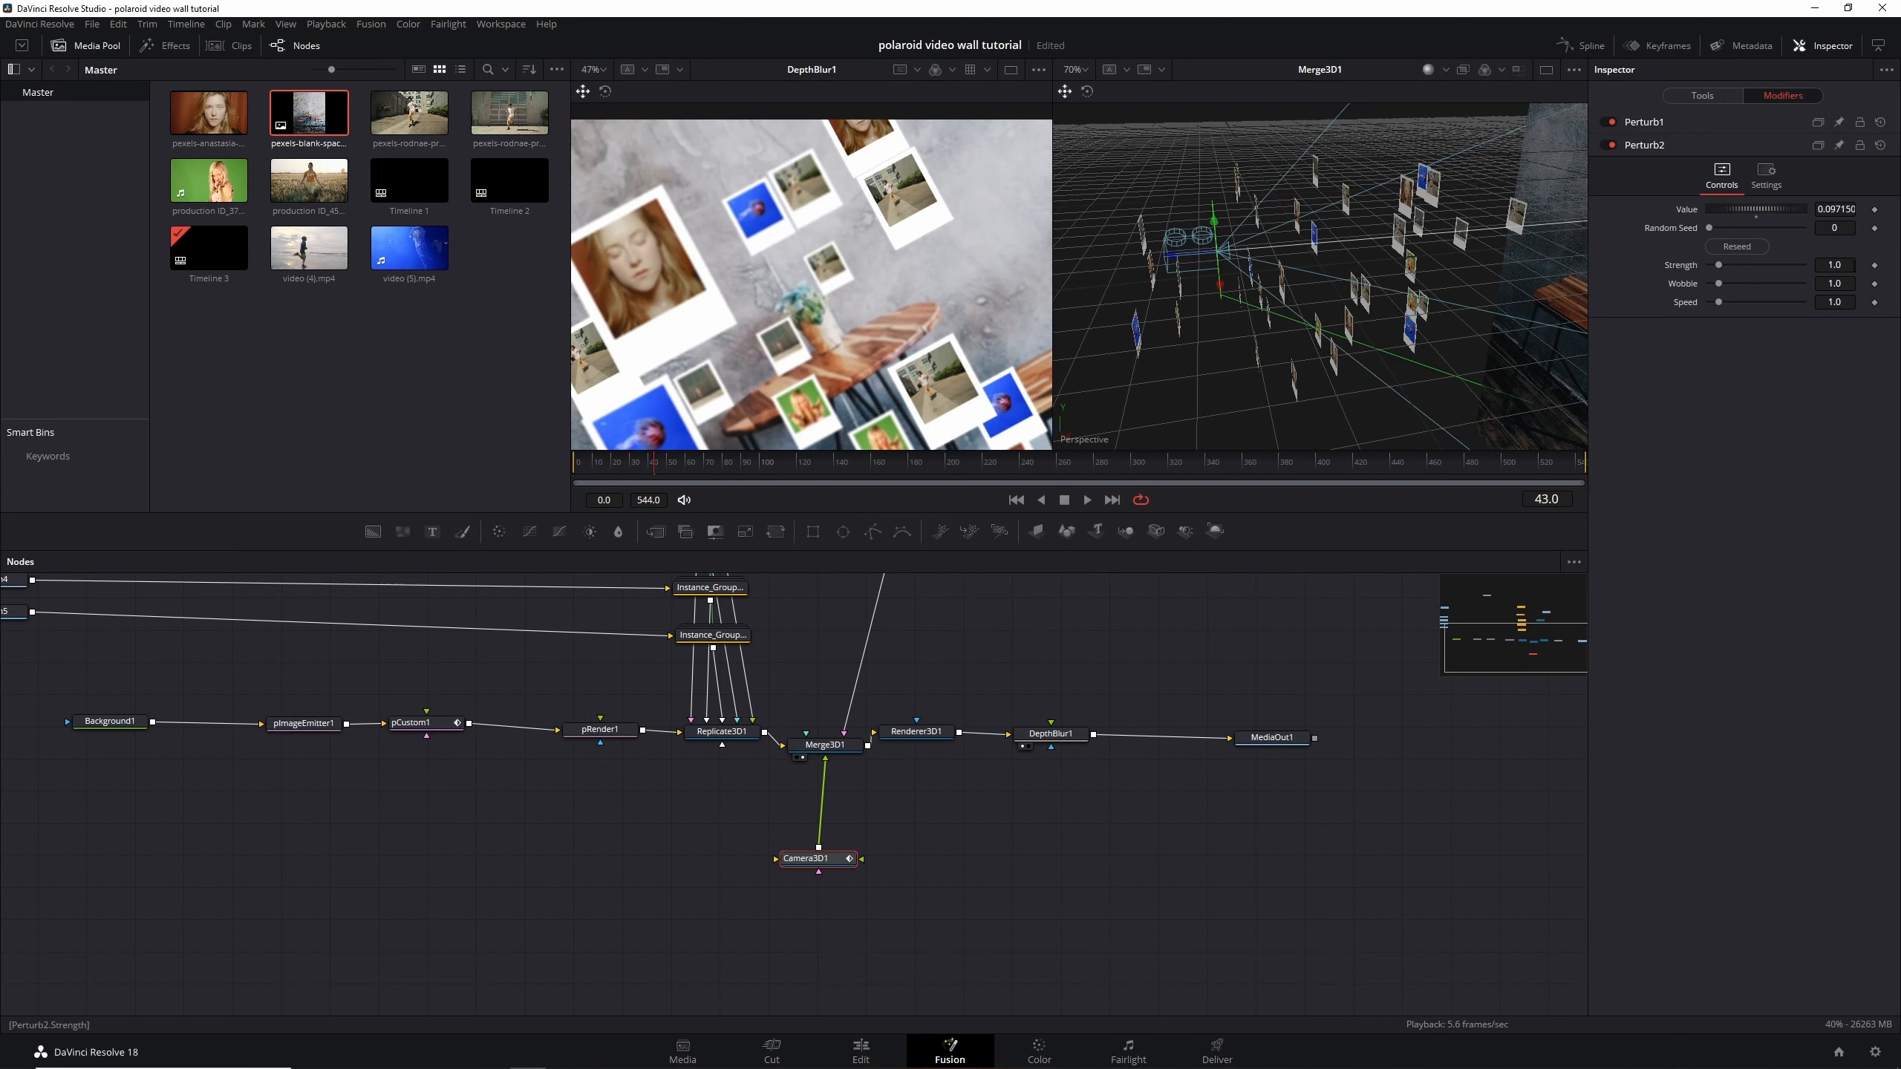
click(1847, 265)
key(Return)
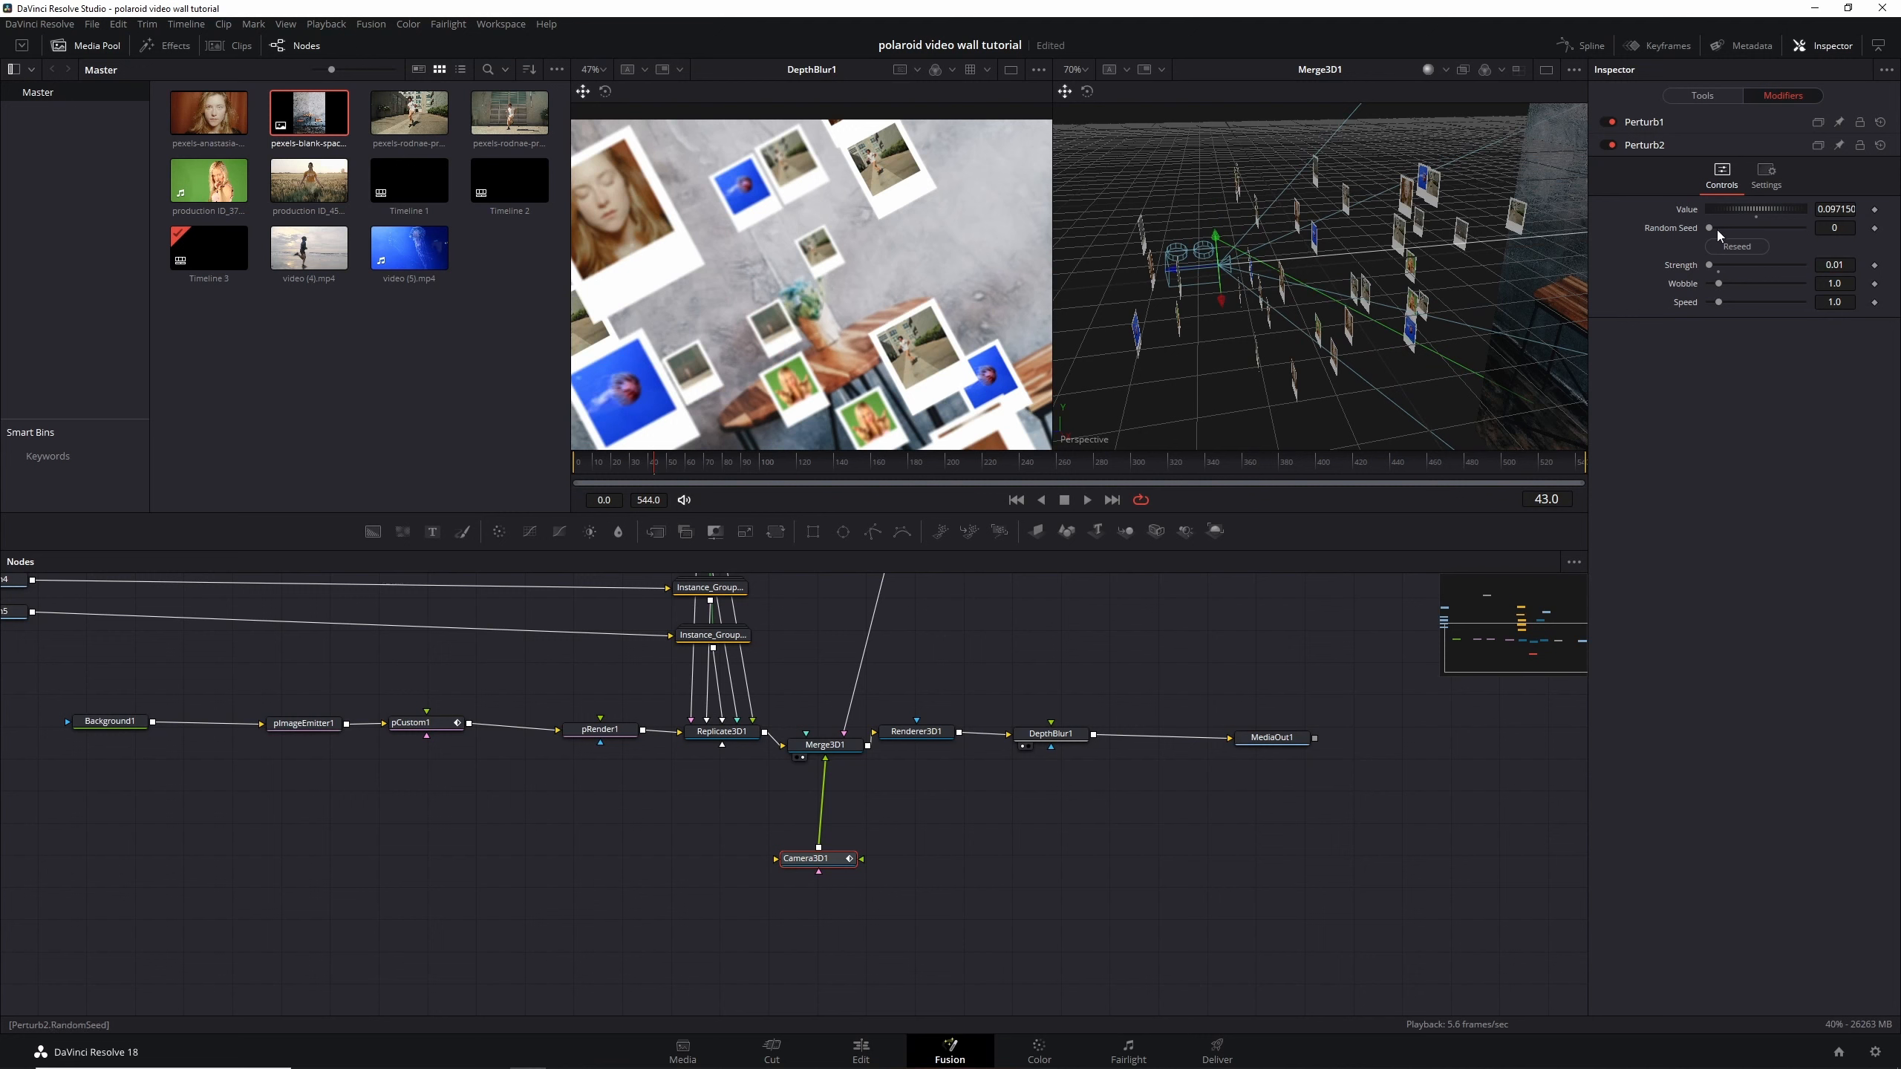
drag(1716, 229, 1744, 228)
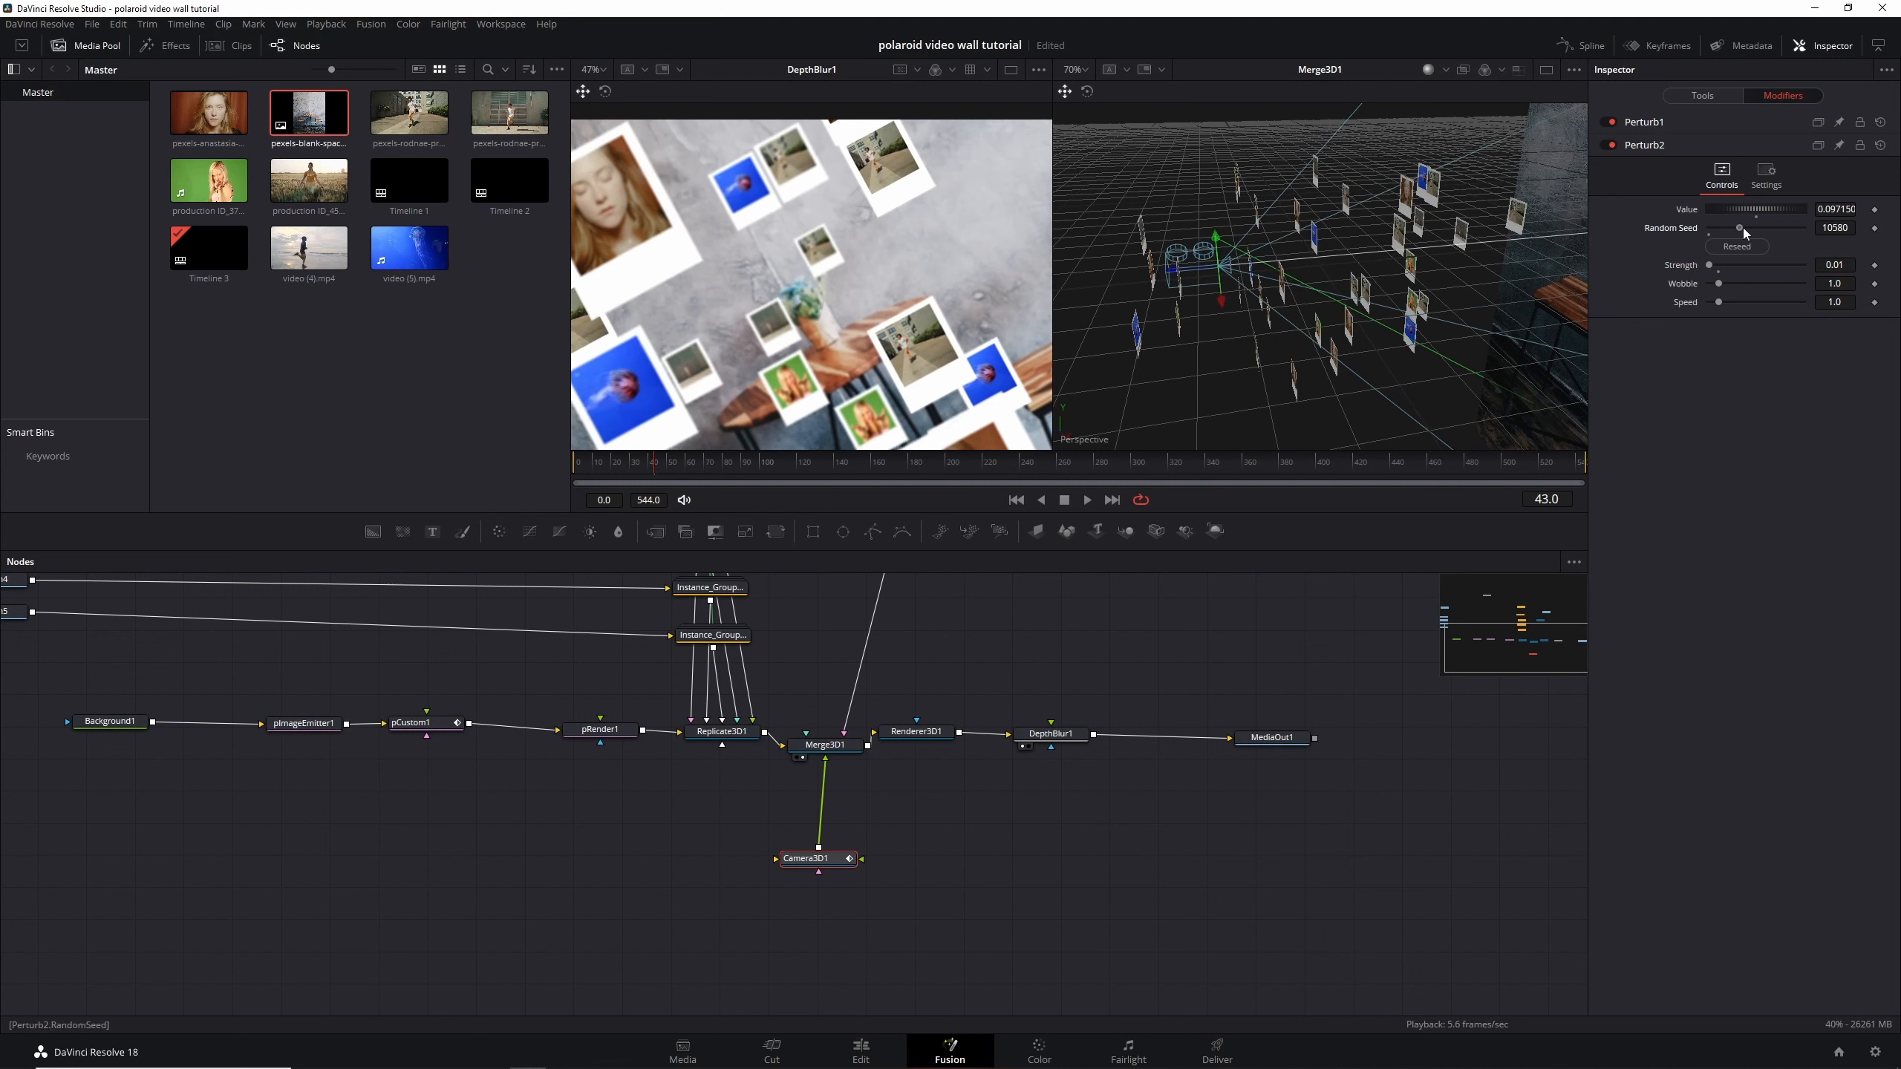
click(1640, 121)
click(1852, 243)
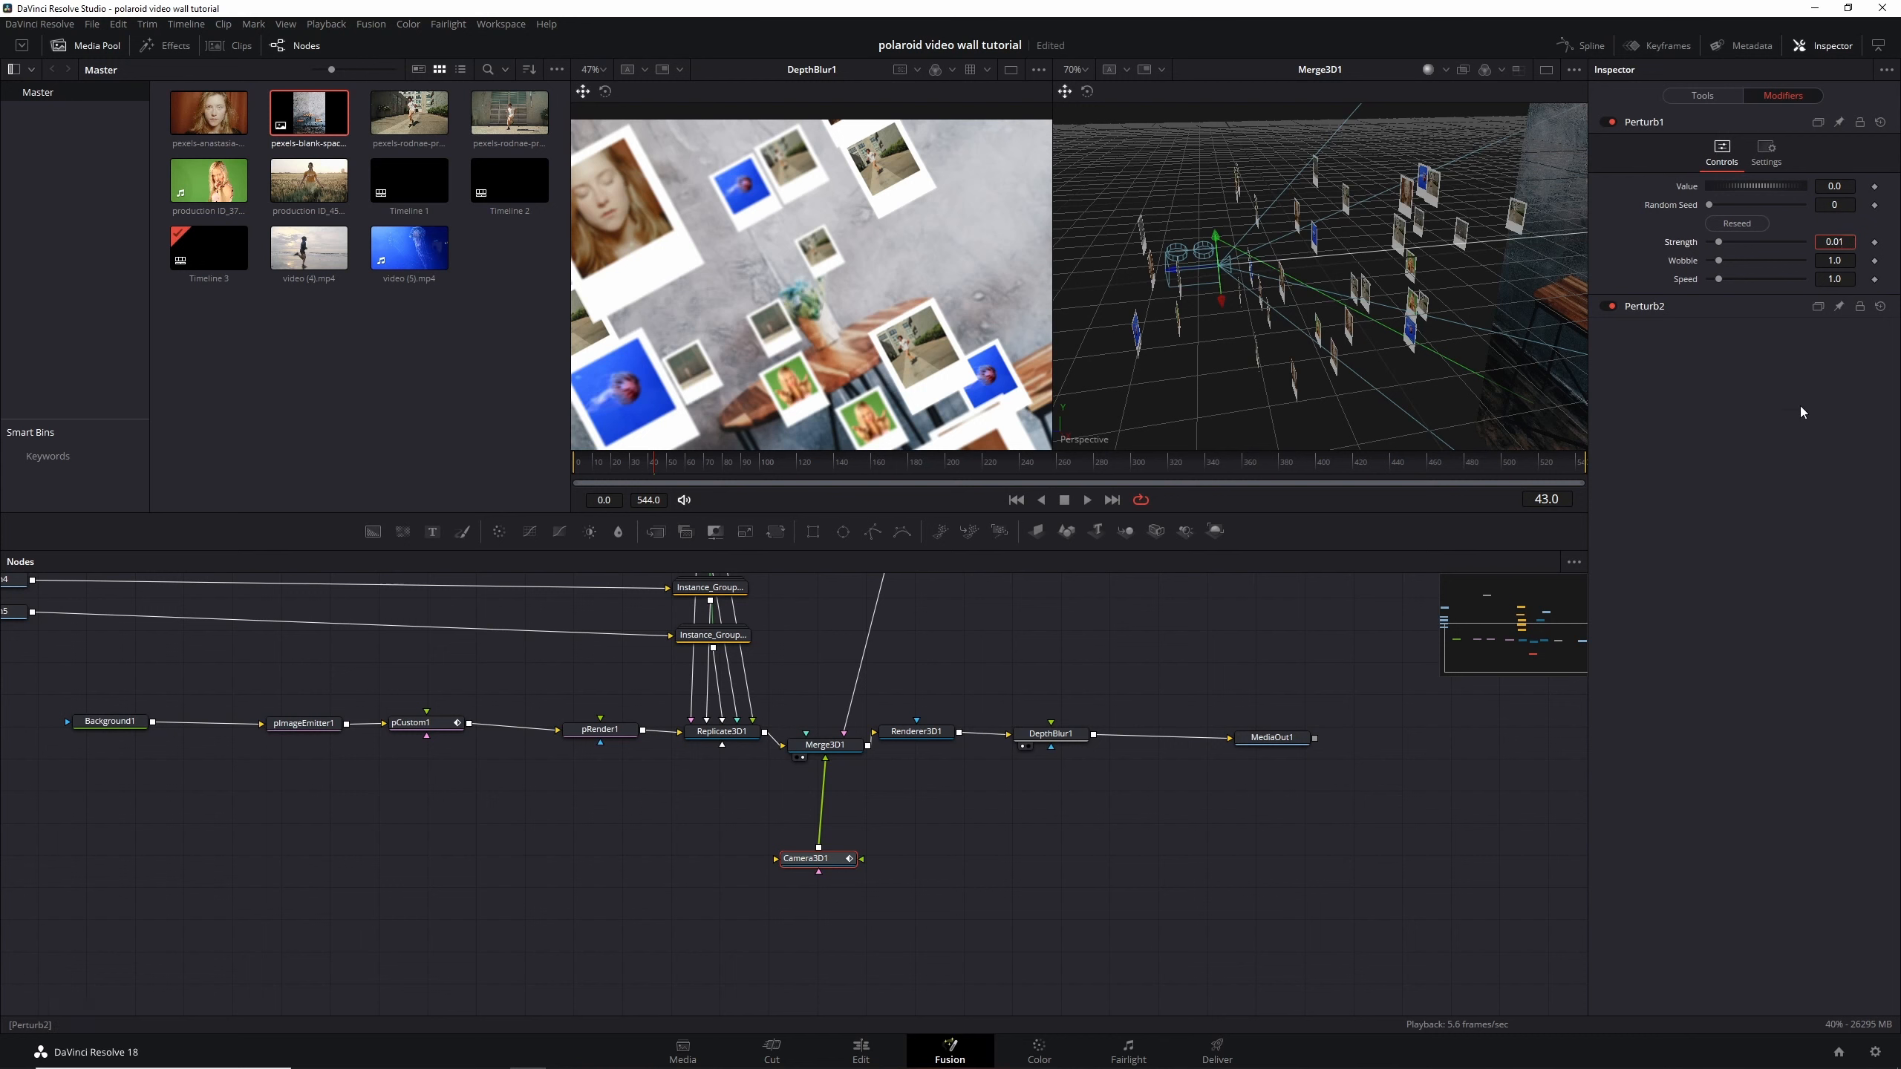
key(Return)
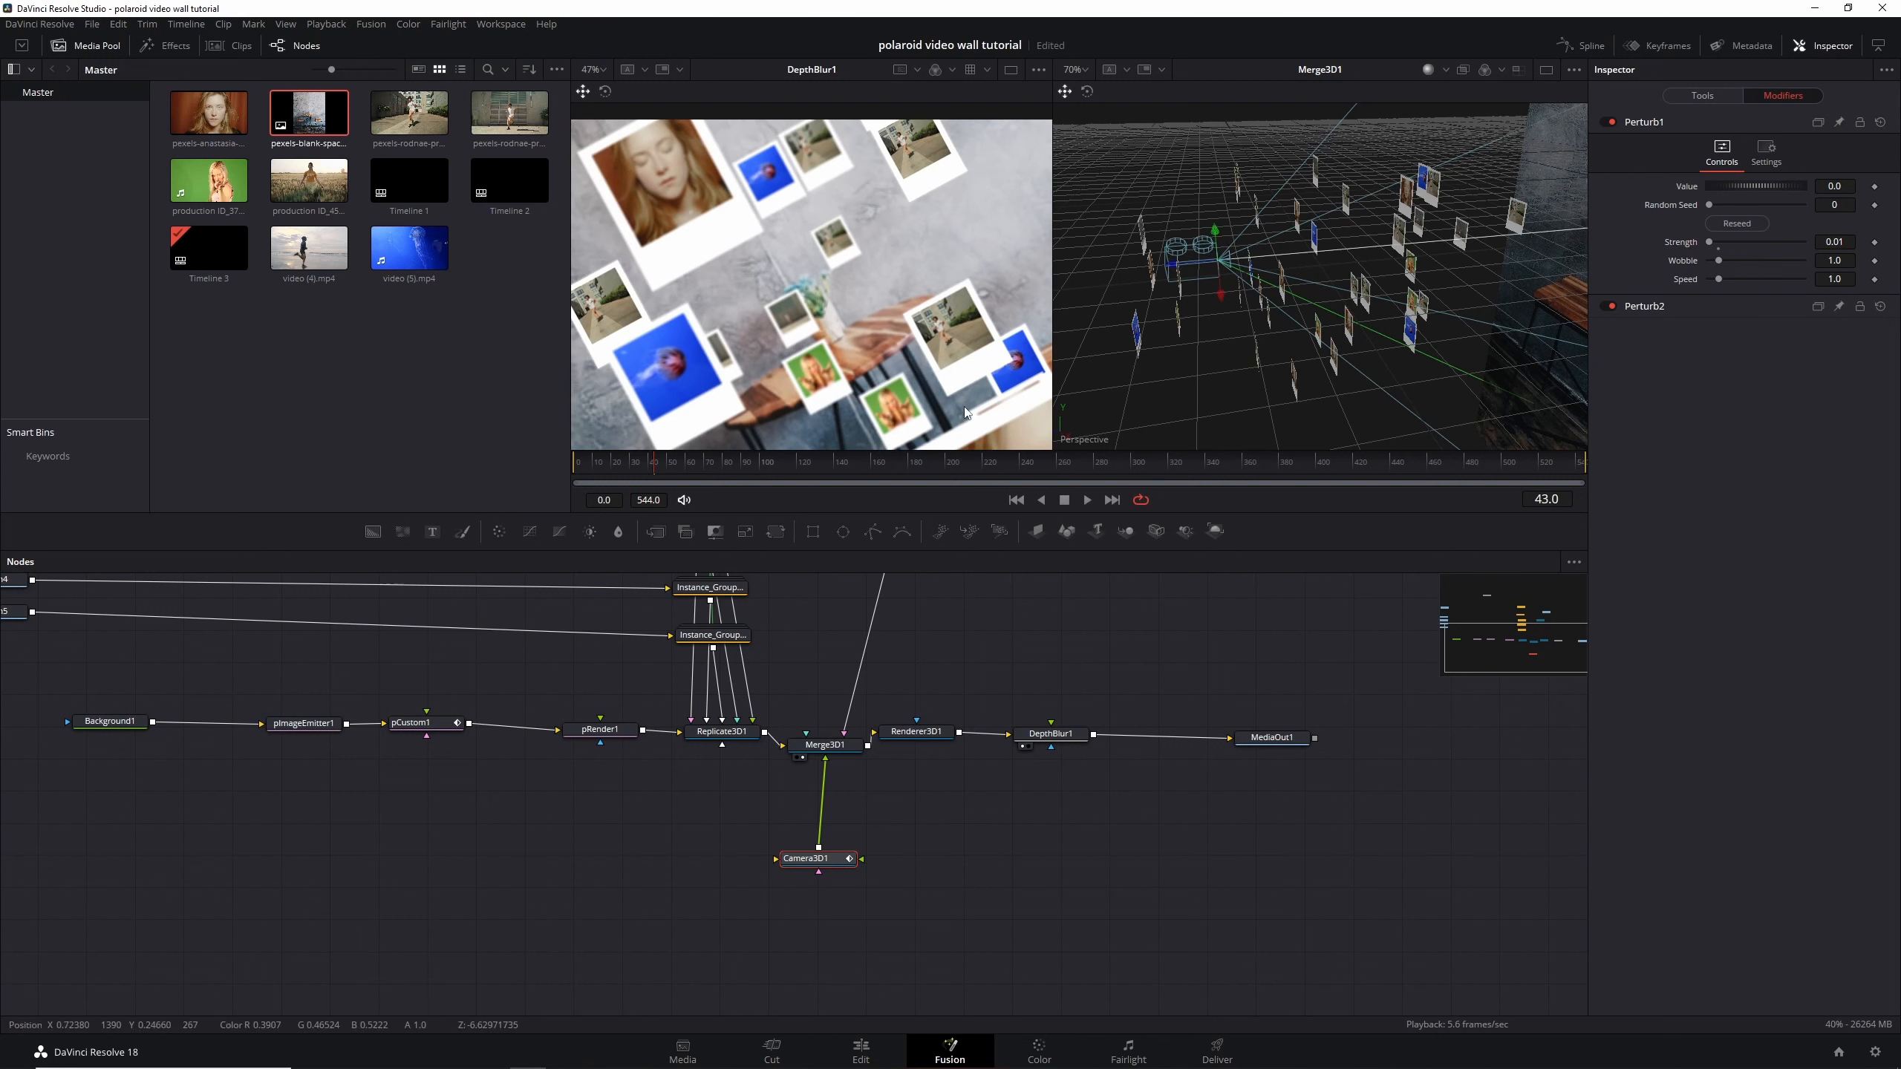
Play the composition from frame 43 to review the perturbed camera movement, and stop playback
key(space)
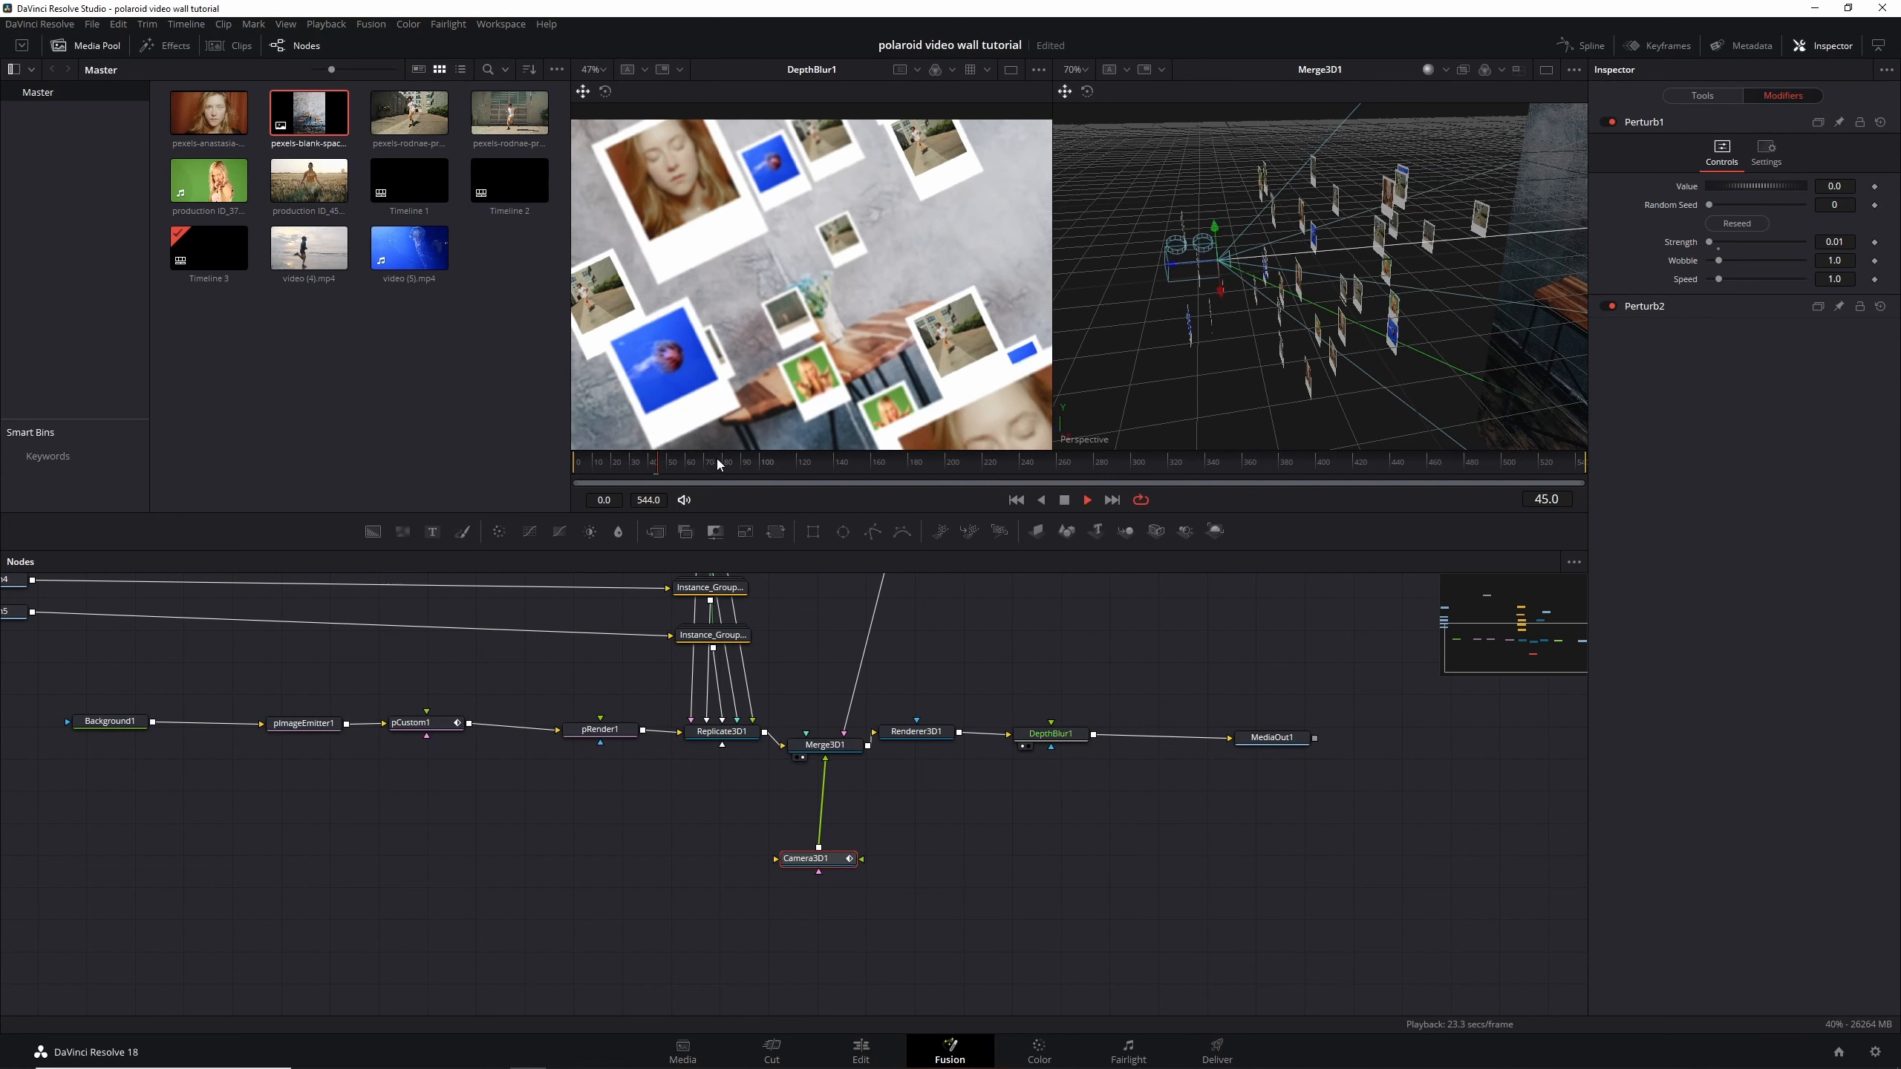
click(1723, 99)
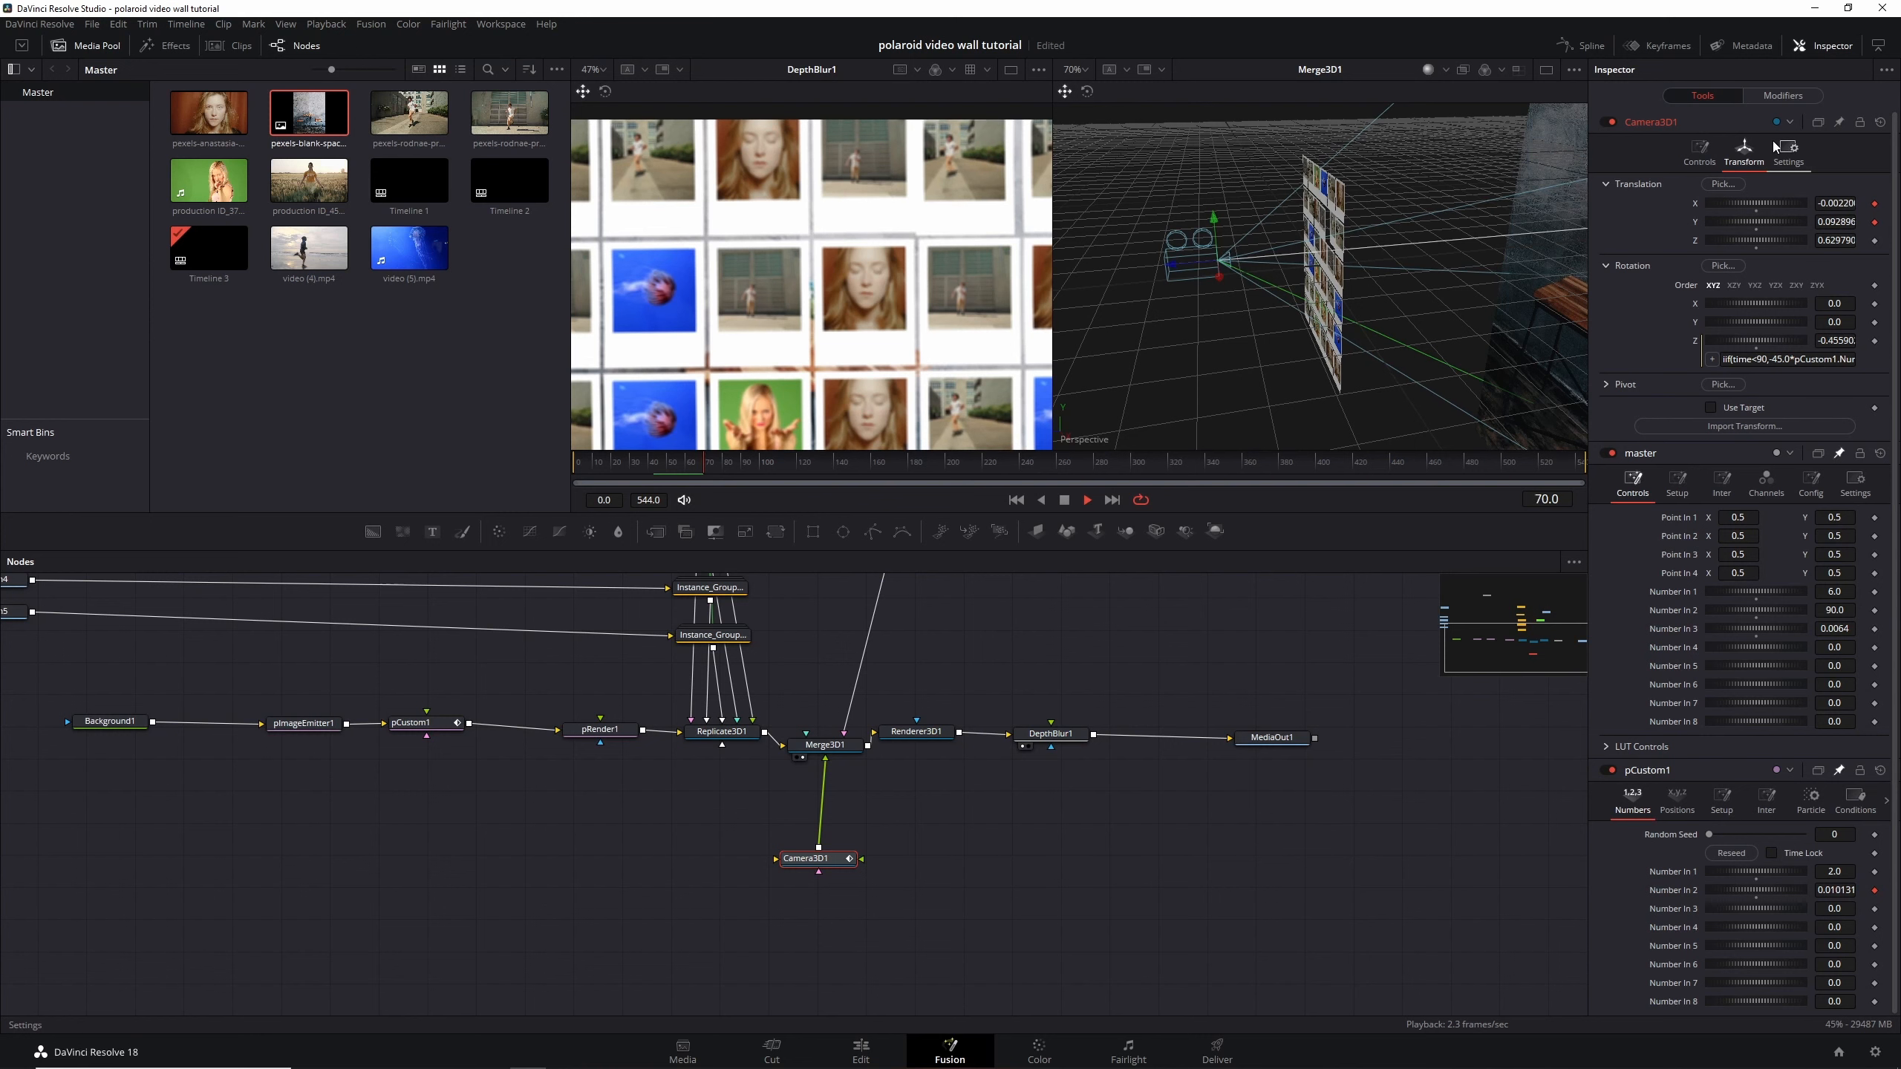
key(space)
Add a Point Light, connect it to Merge3D1 and place the light in front of the polaroid wall, raised above its centre
drag(929, 738, 956, 826)
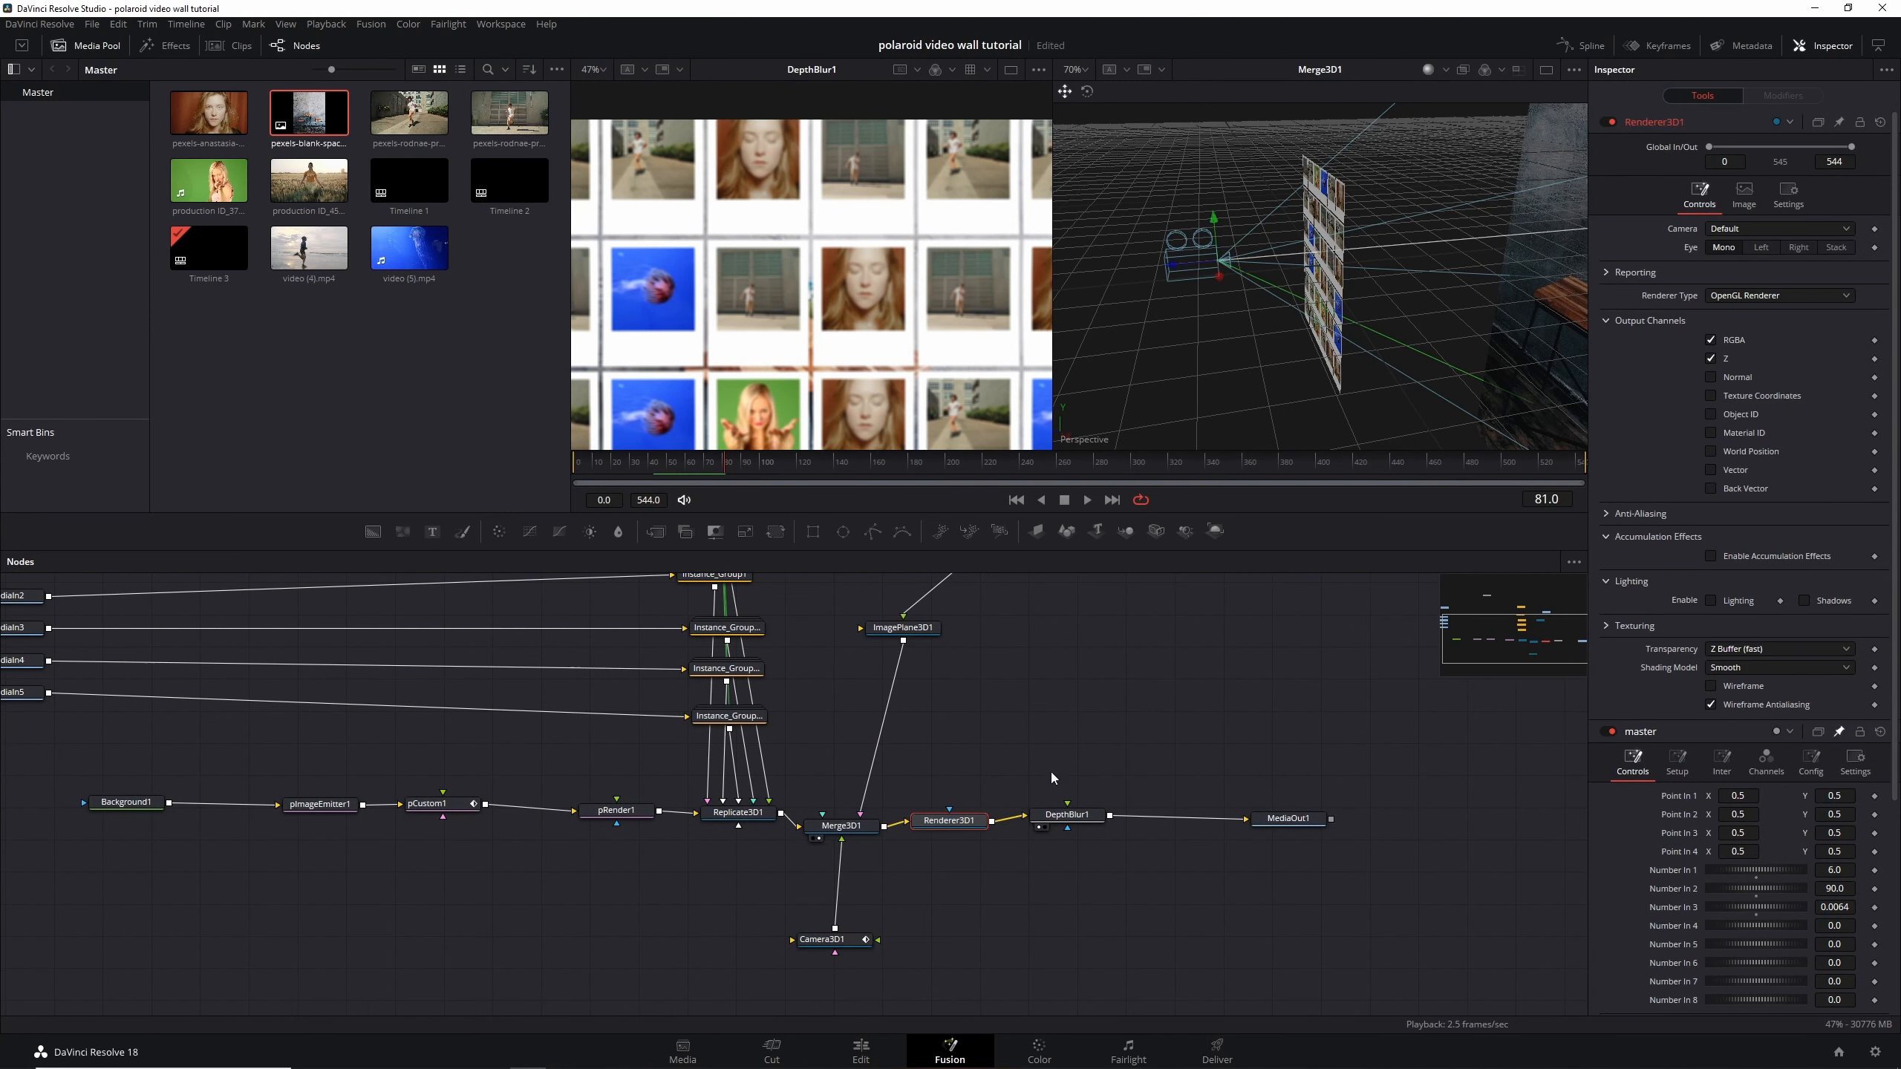
click(1028, 703)
key(shift+space)
text(image)
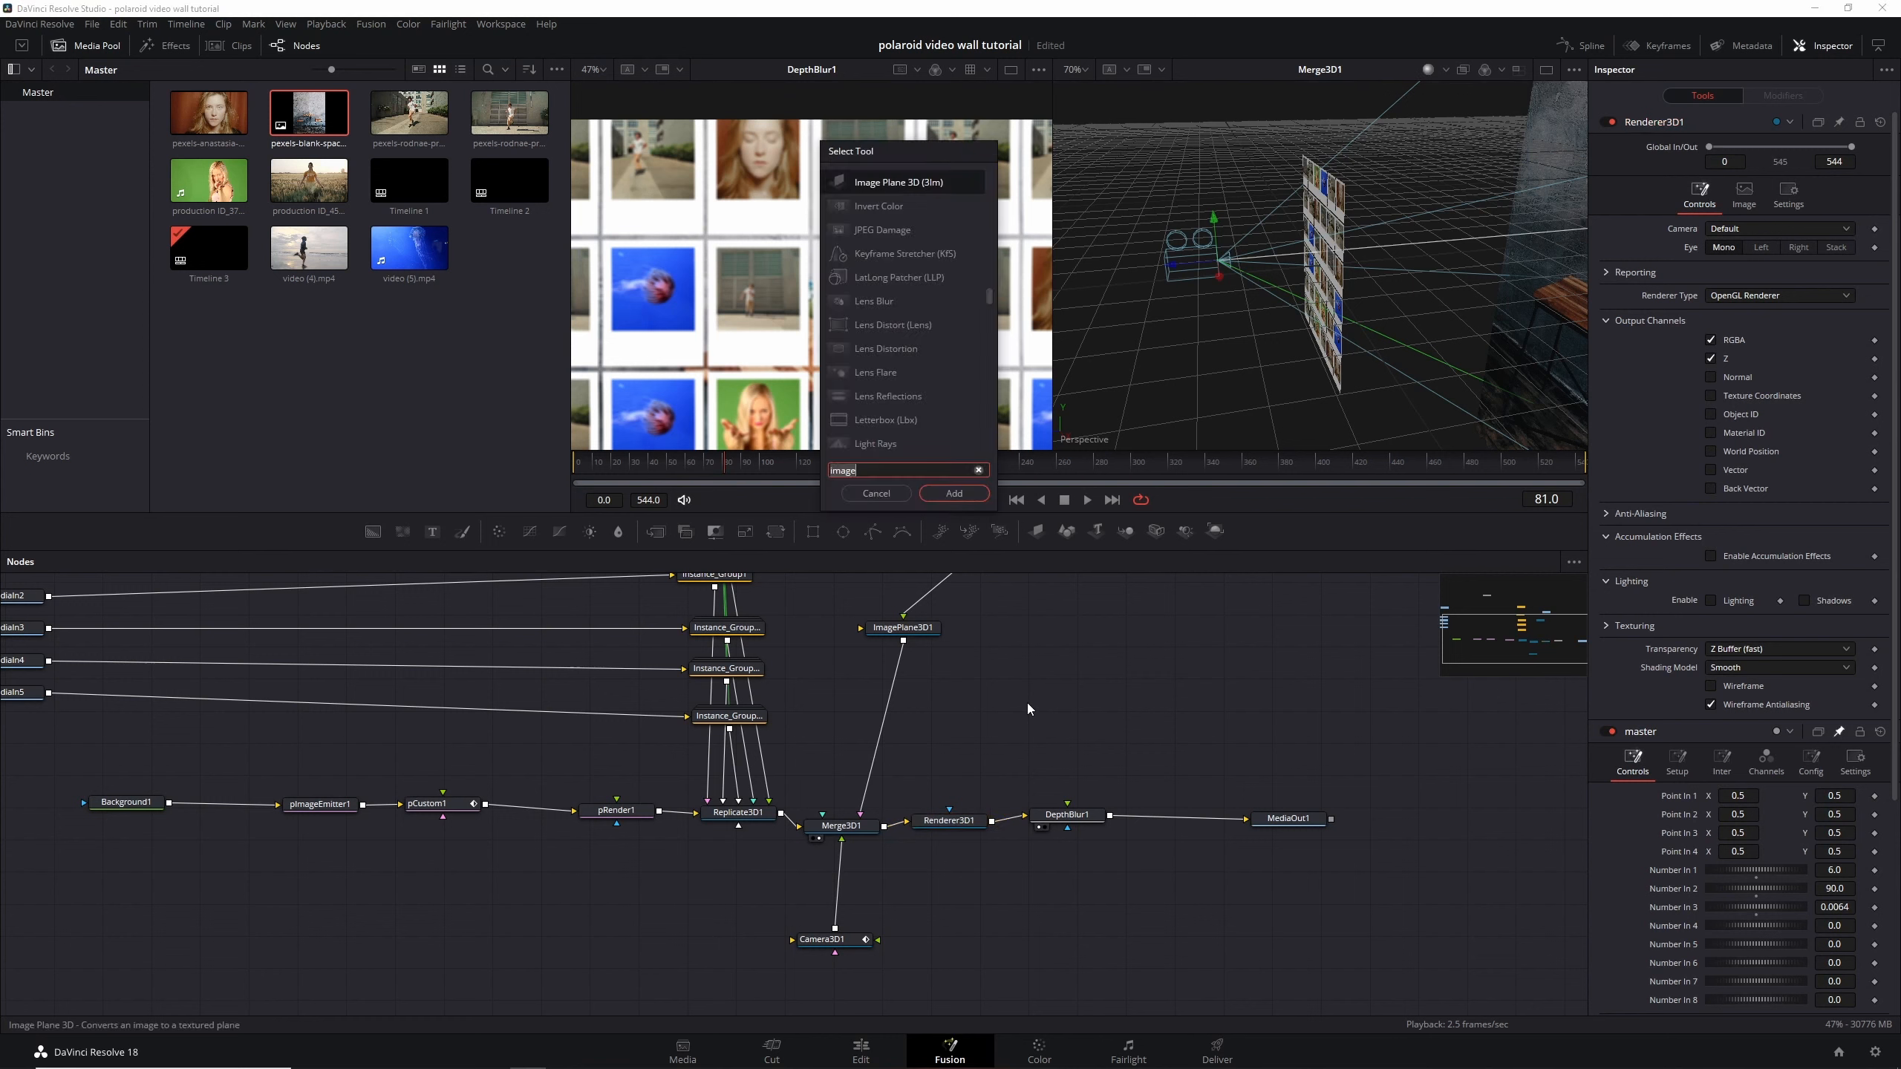
text(point)
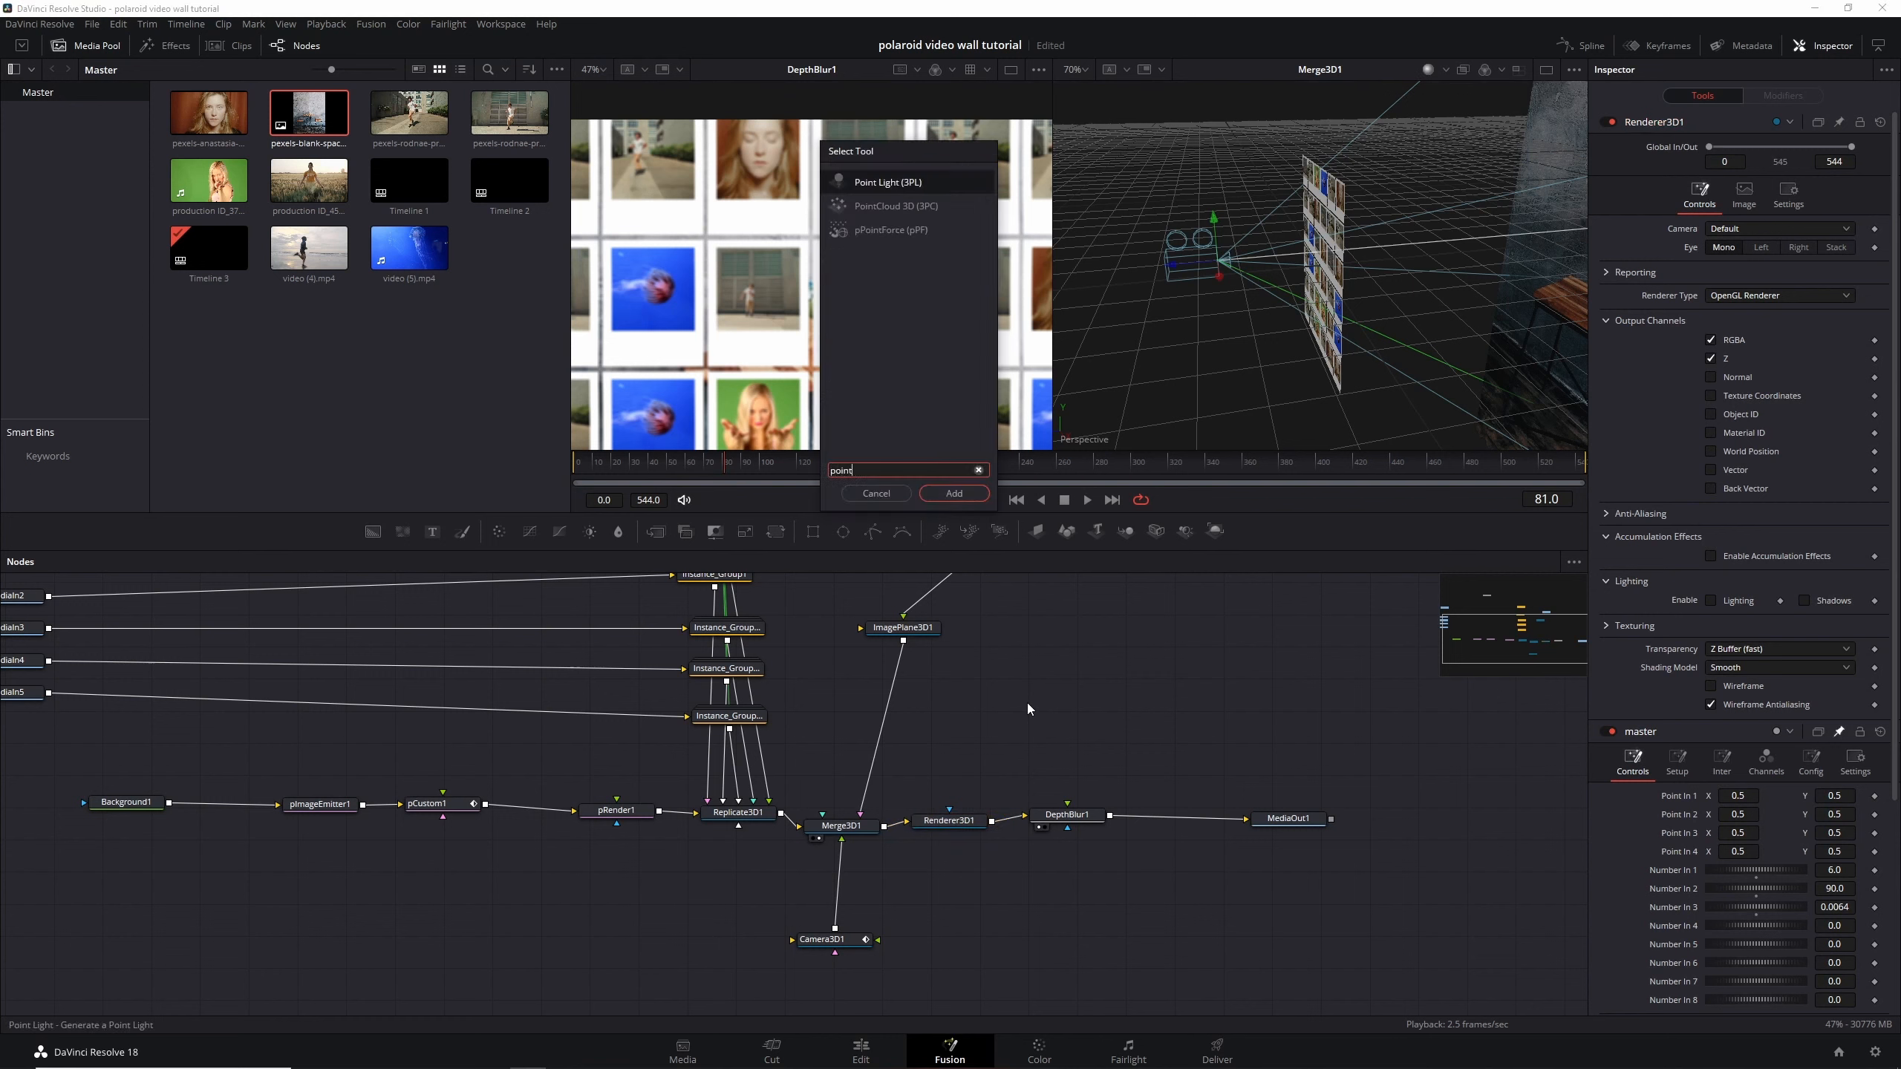
key(Return)
drag(1070, 703, 844, 836)
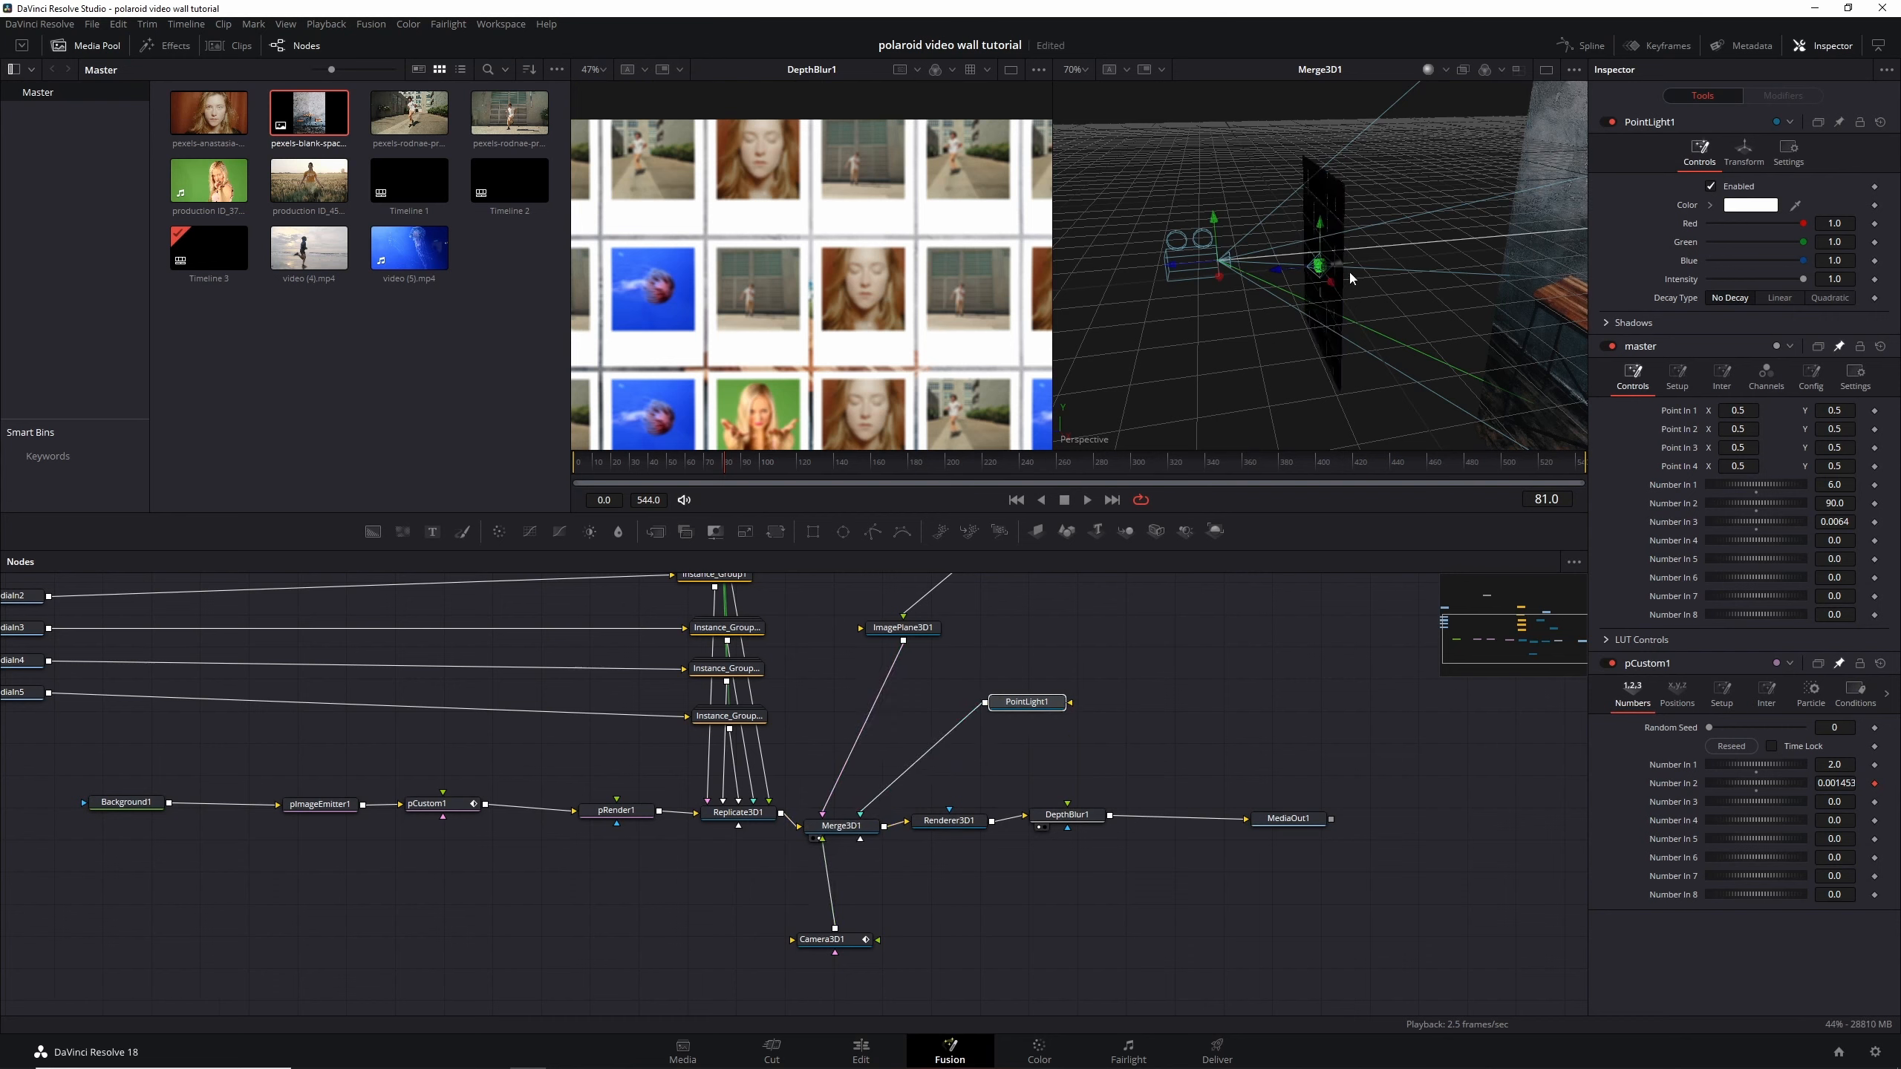
drag(1349, 272, 1157, 286)
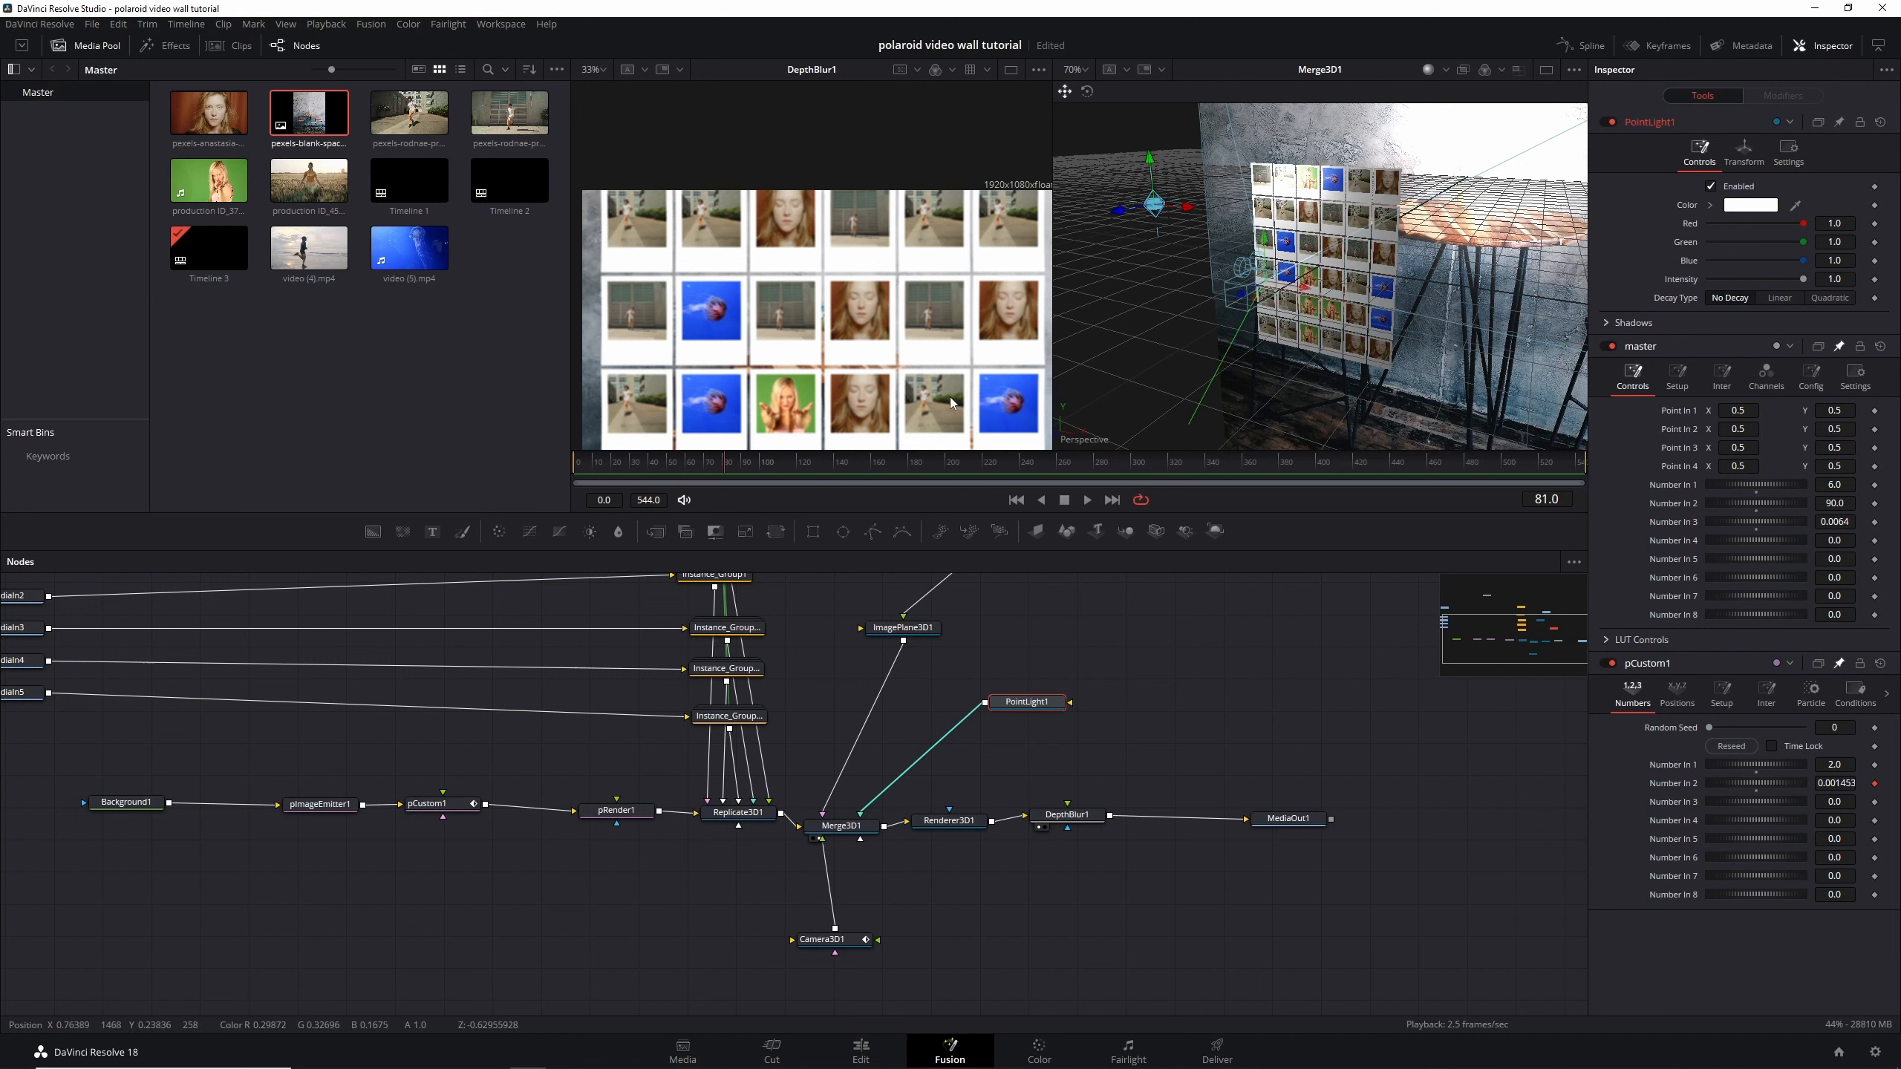
Enable Lighting in Renderer3D1 and reduce PointLight1's Intensity to about 0.669
click(937, 823)
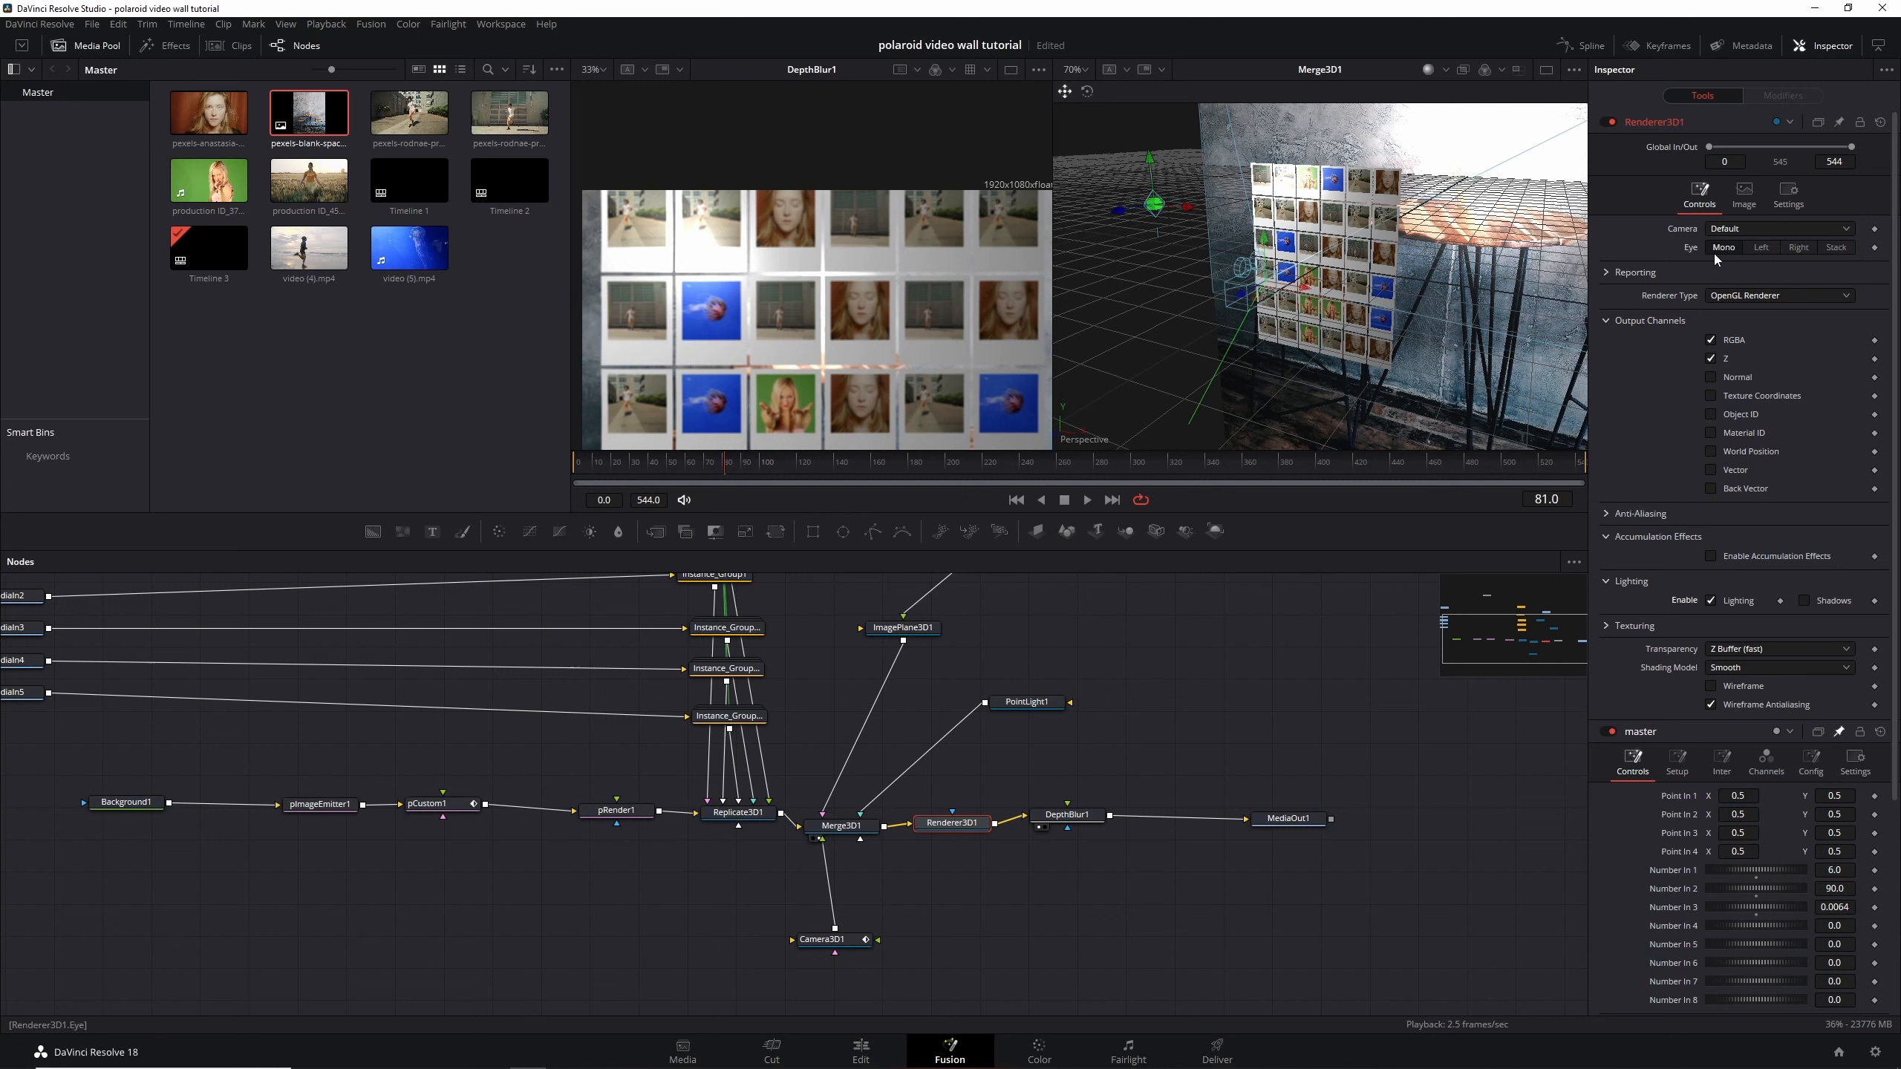
click(1022, 702)
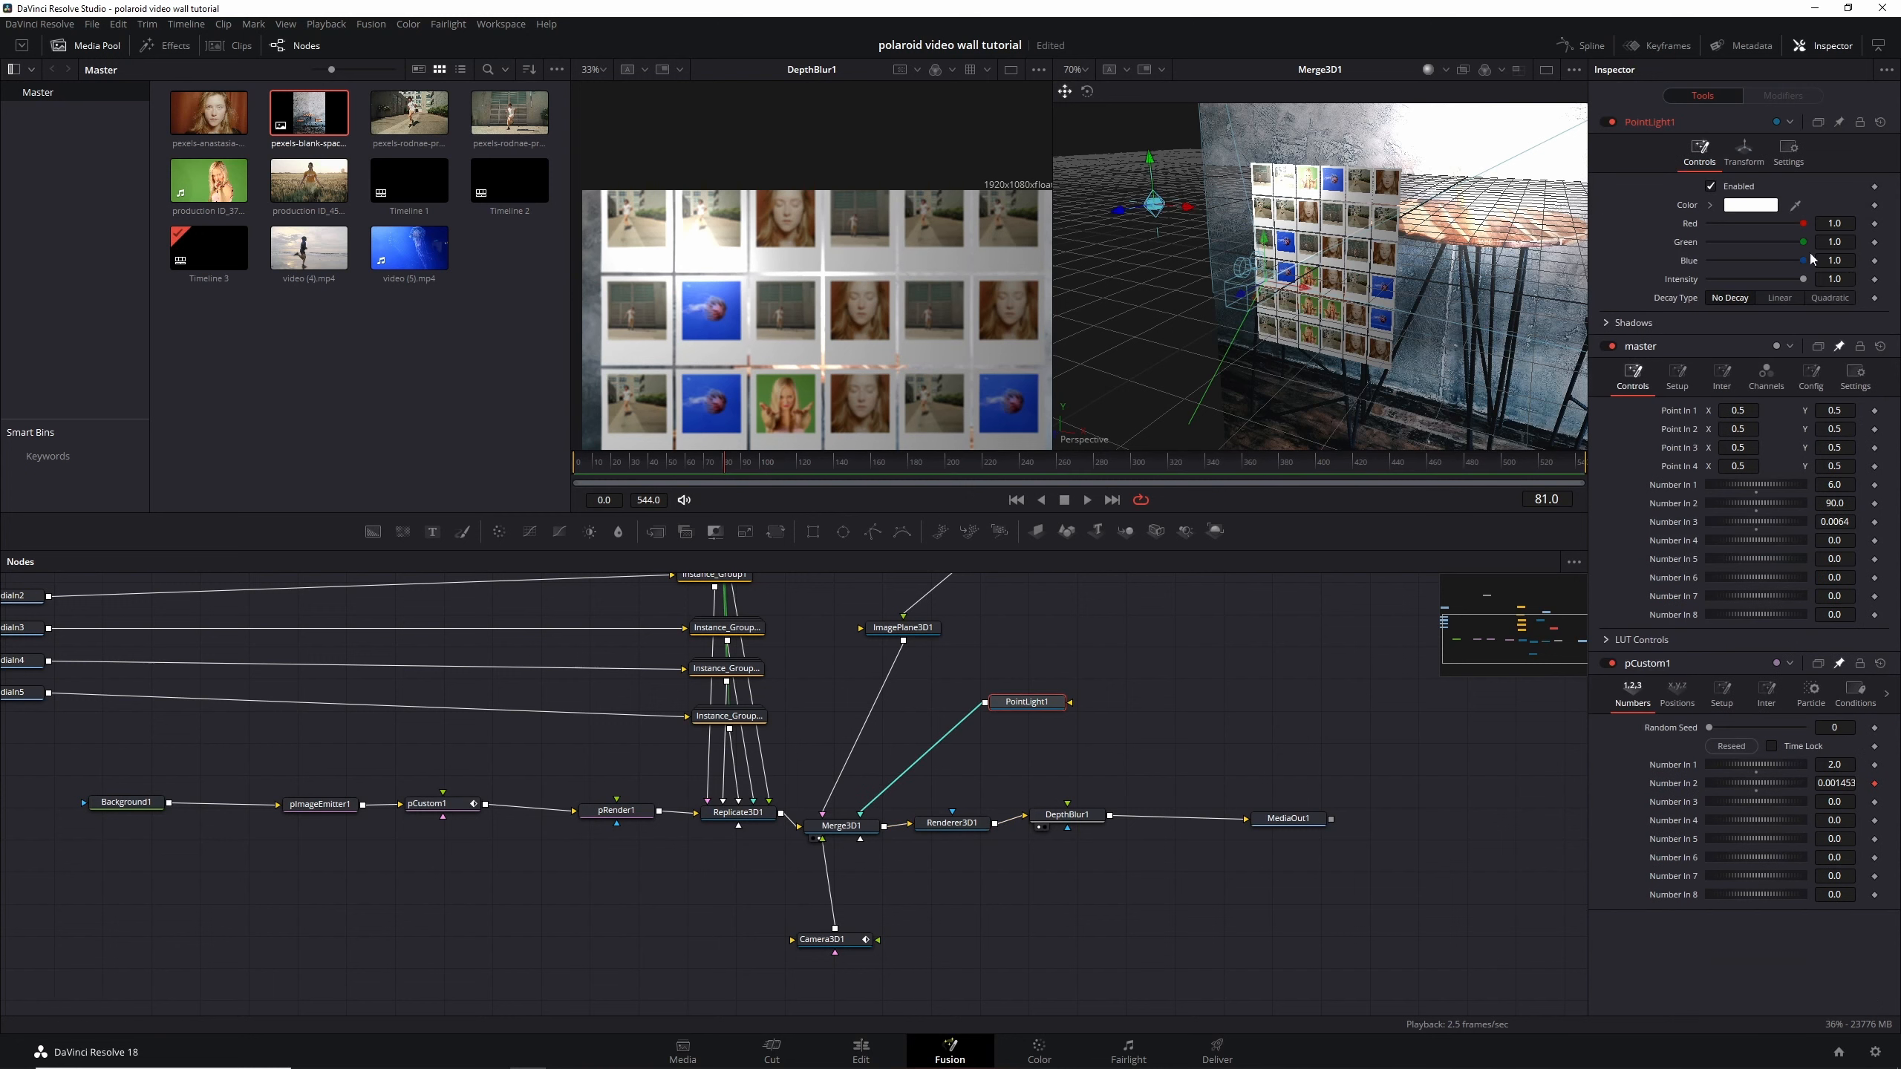
drag(1801, 279, 1773, 279)
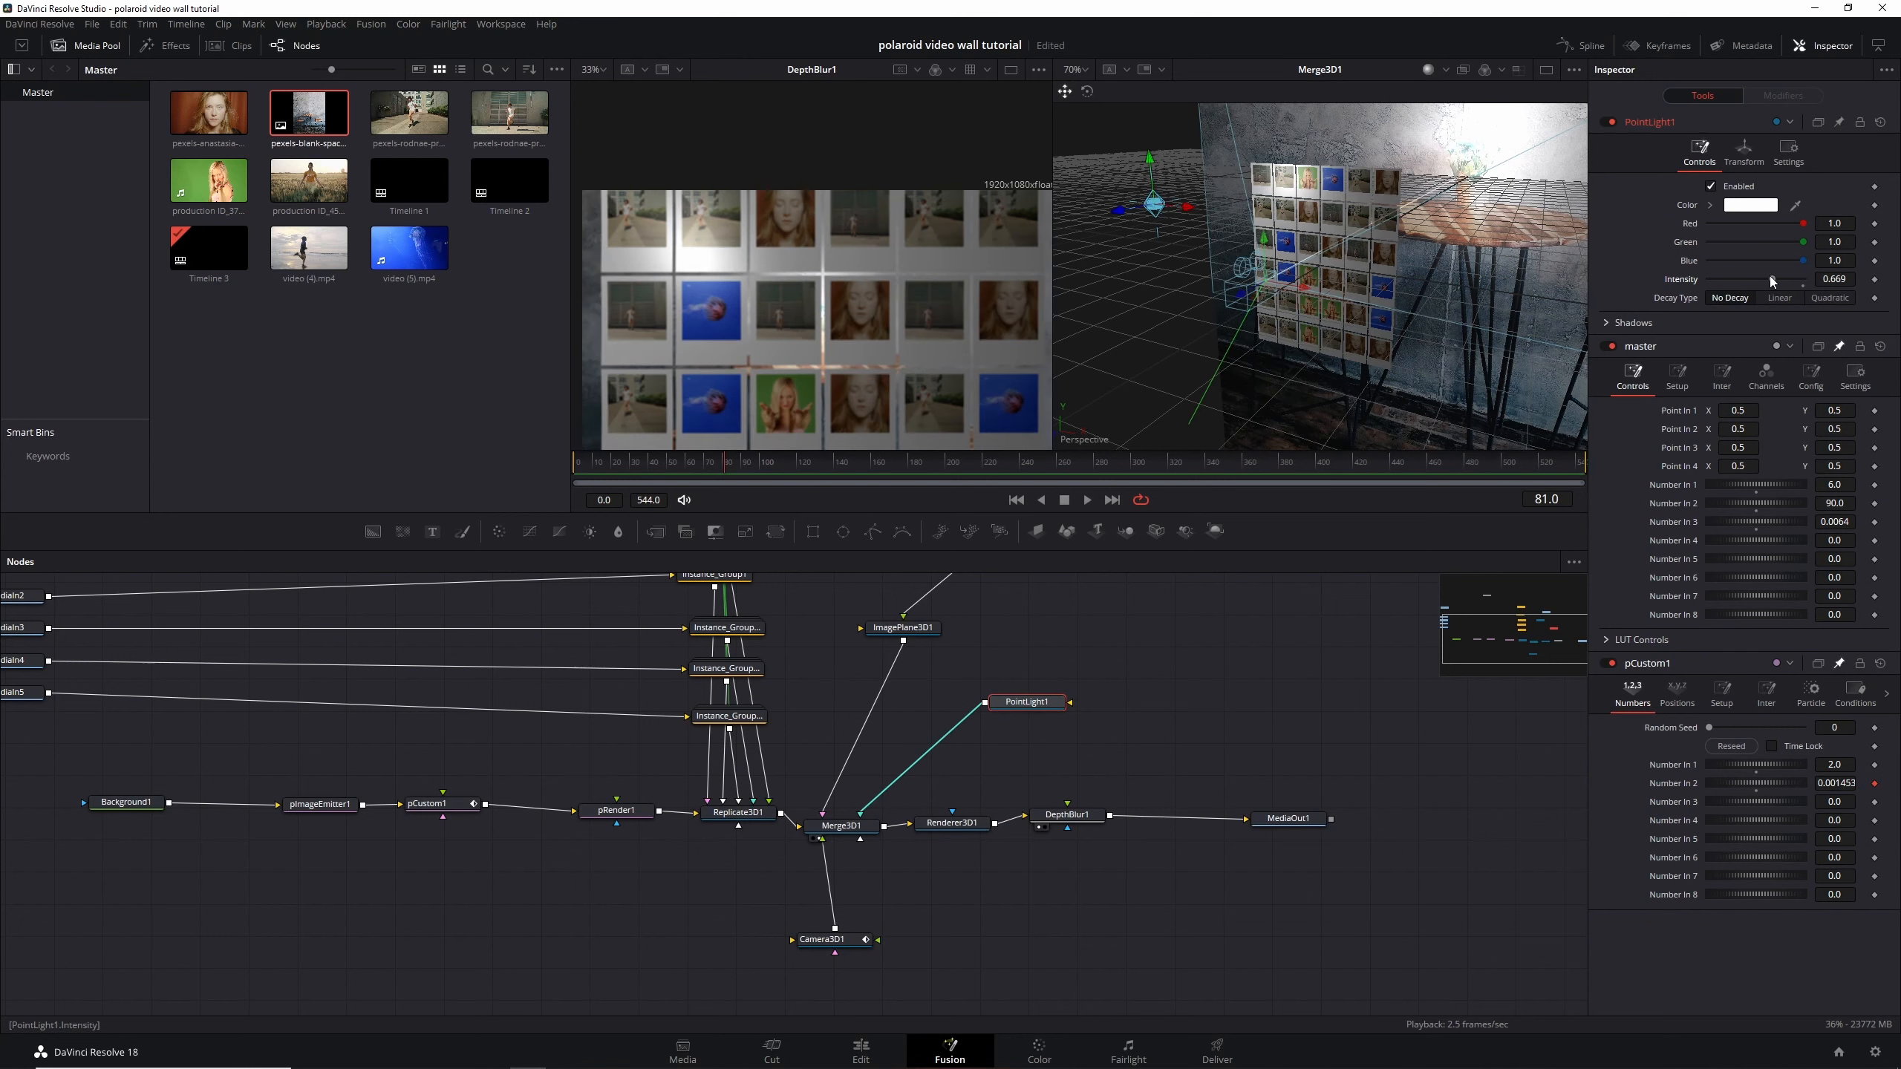
Add an Ambient Light and connect it to Merge3D1
click(1183, 749)
key(shift+space)
text(ambie)
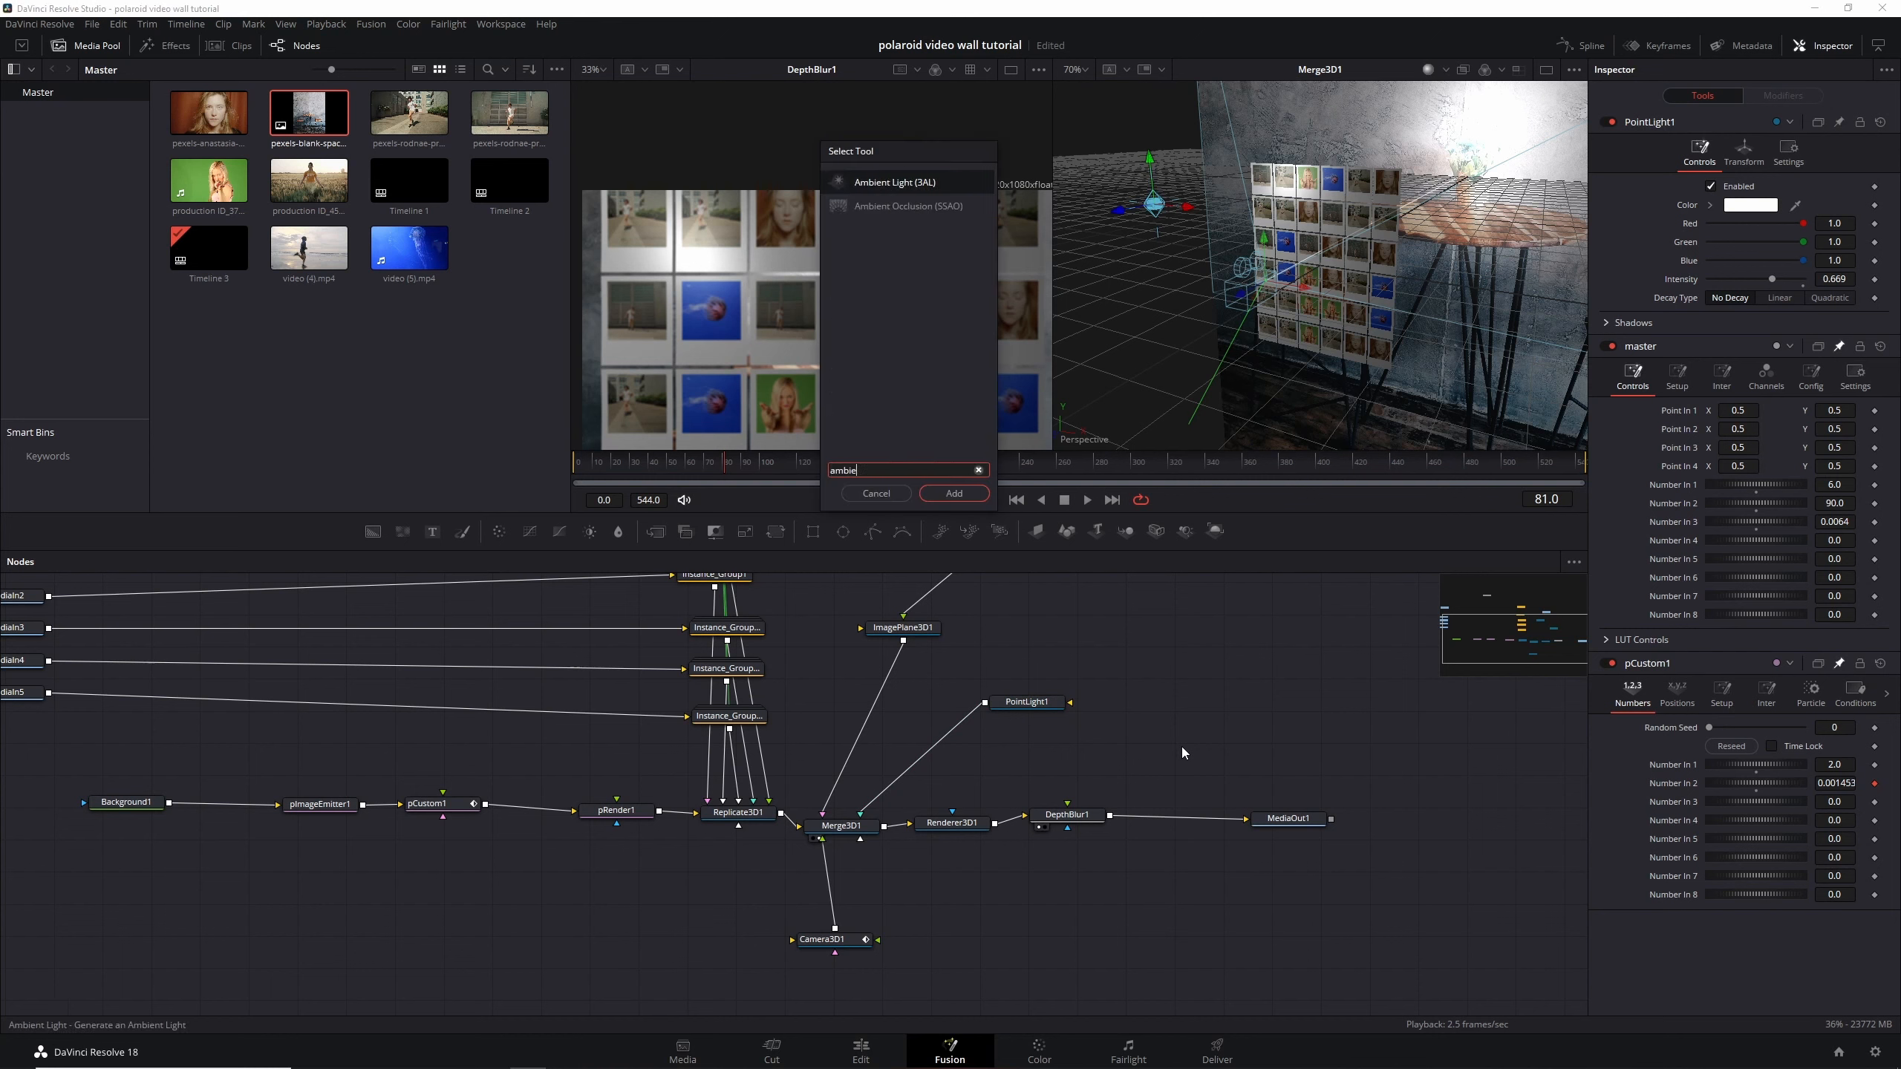
key(Return)
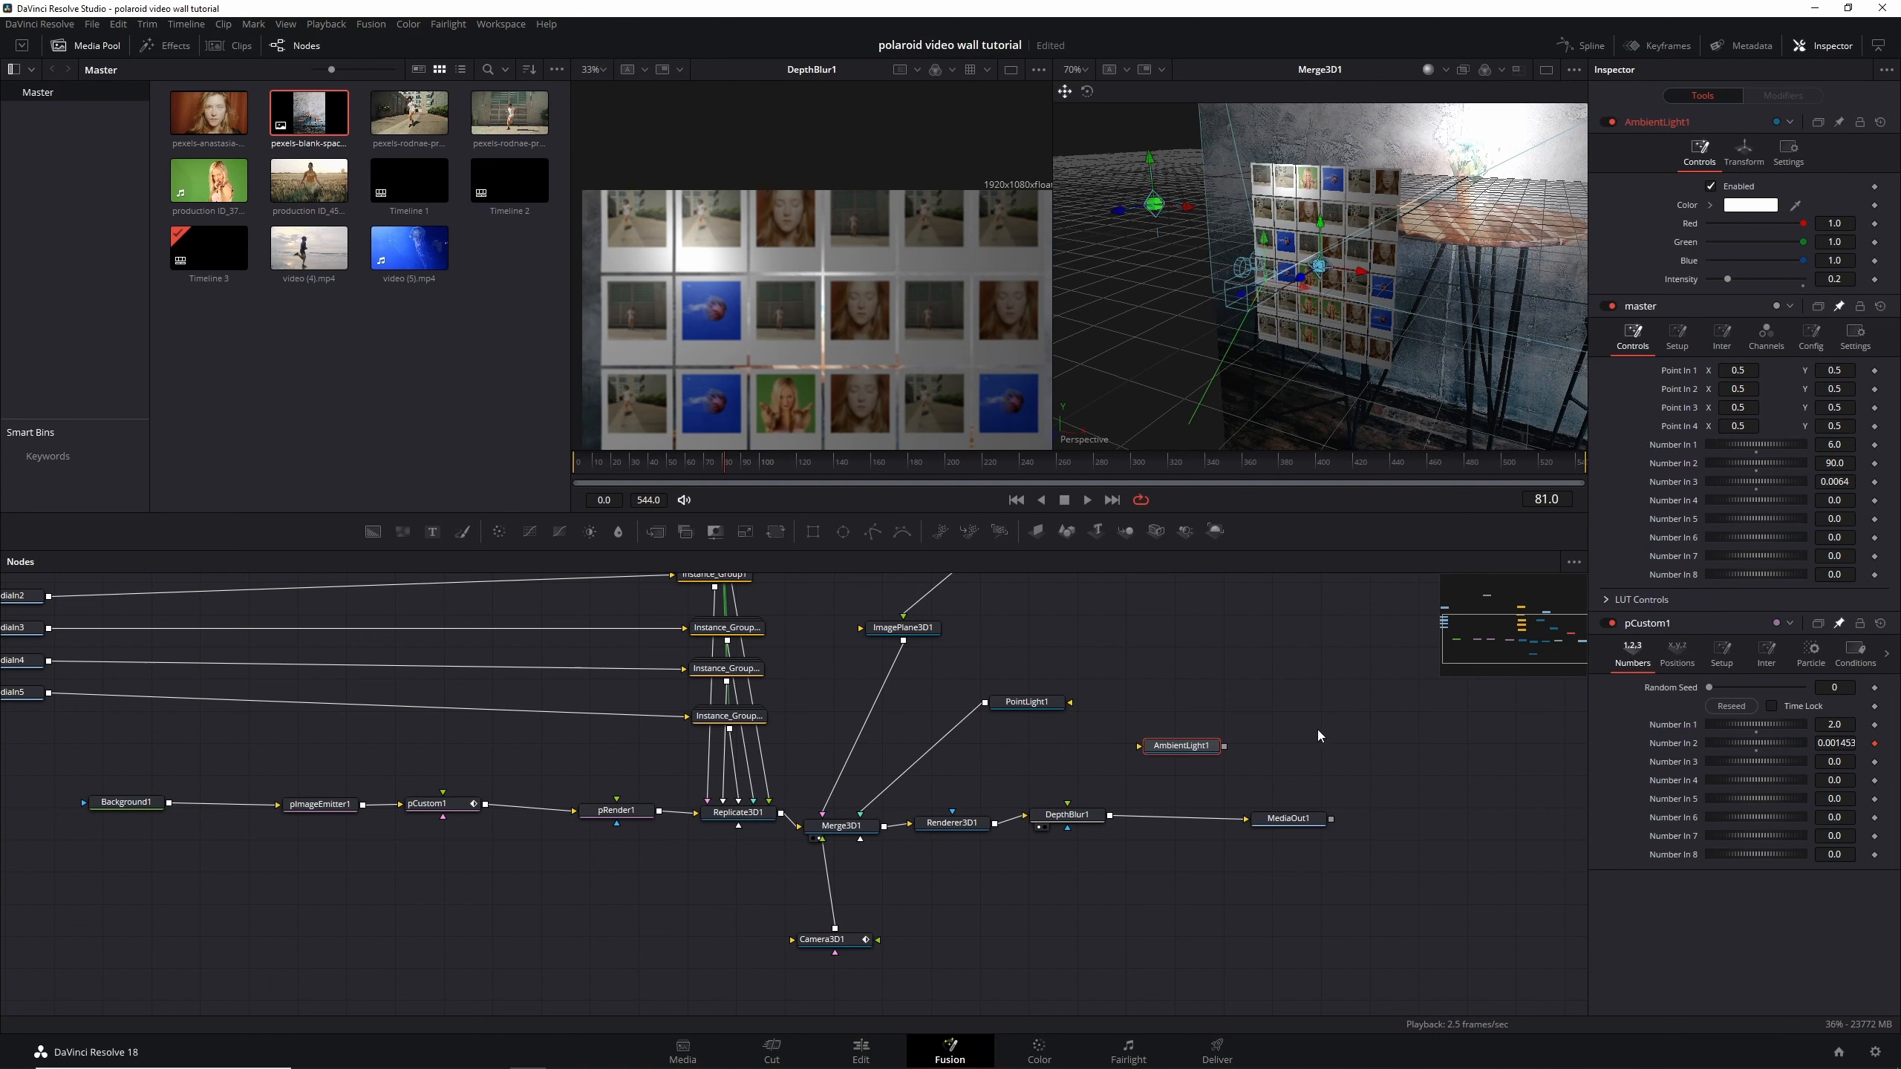
drag(1224, 746, 855, 832)
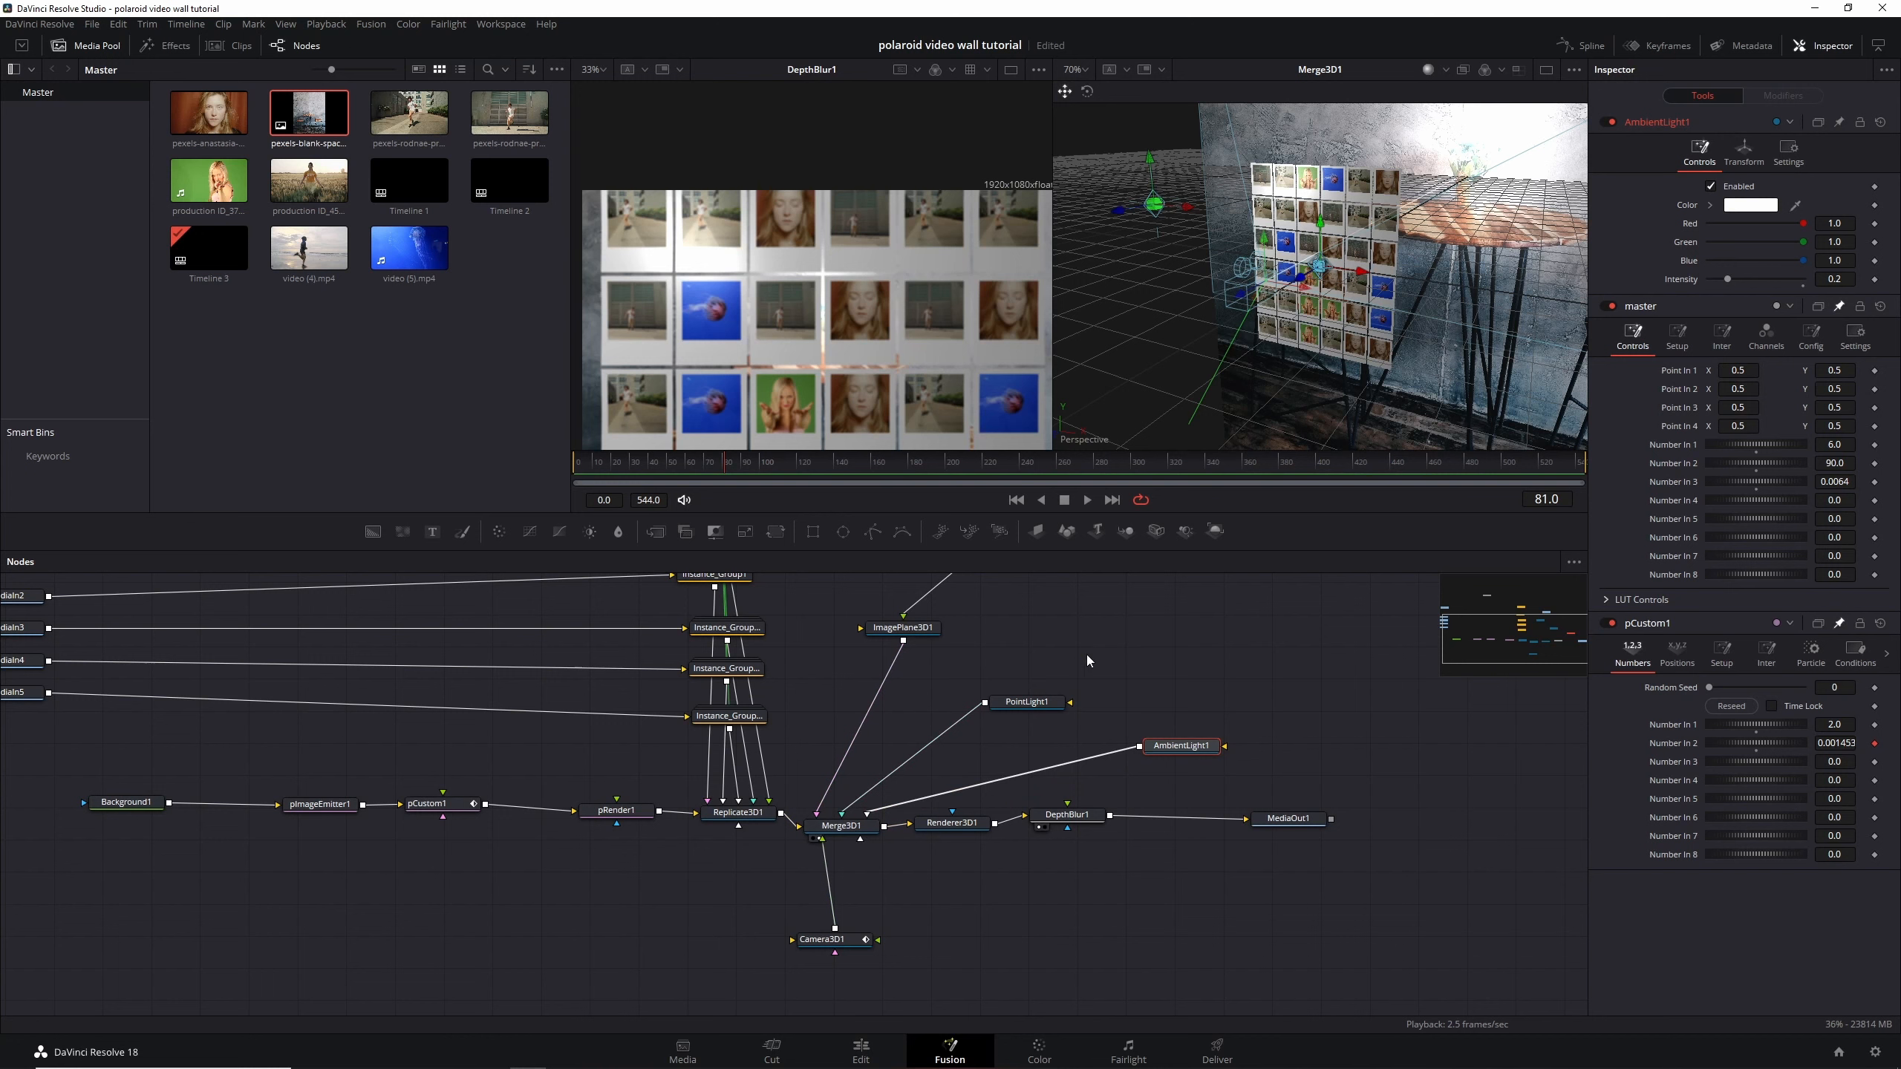
Turn off Affected by Lights in the Lighting settings of ImagePlane3D1
drag(1121, 613, 1125, 750)
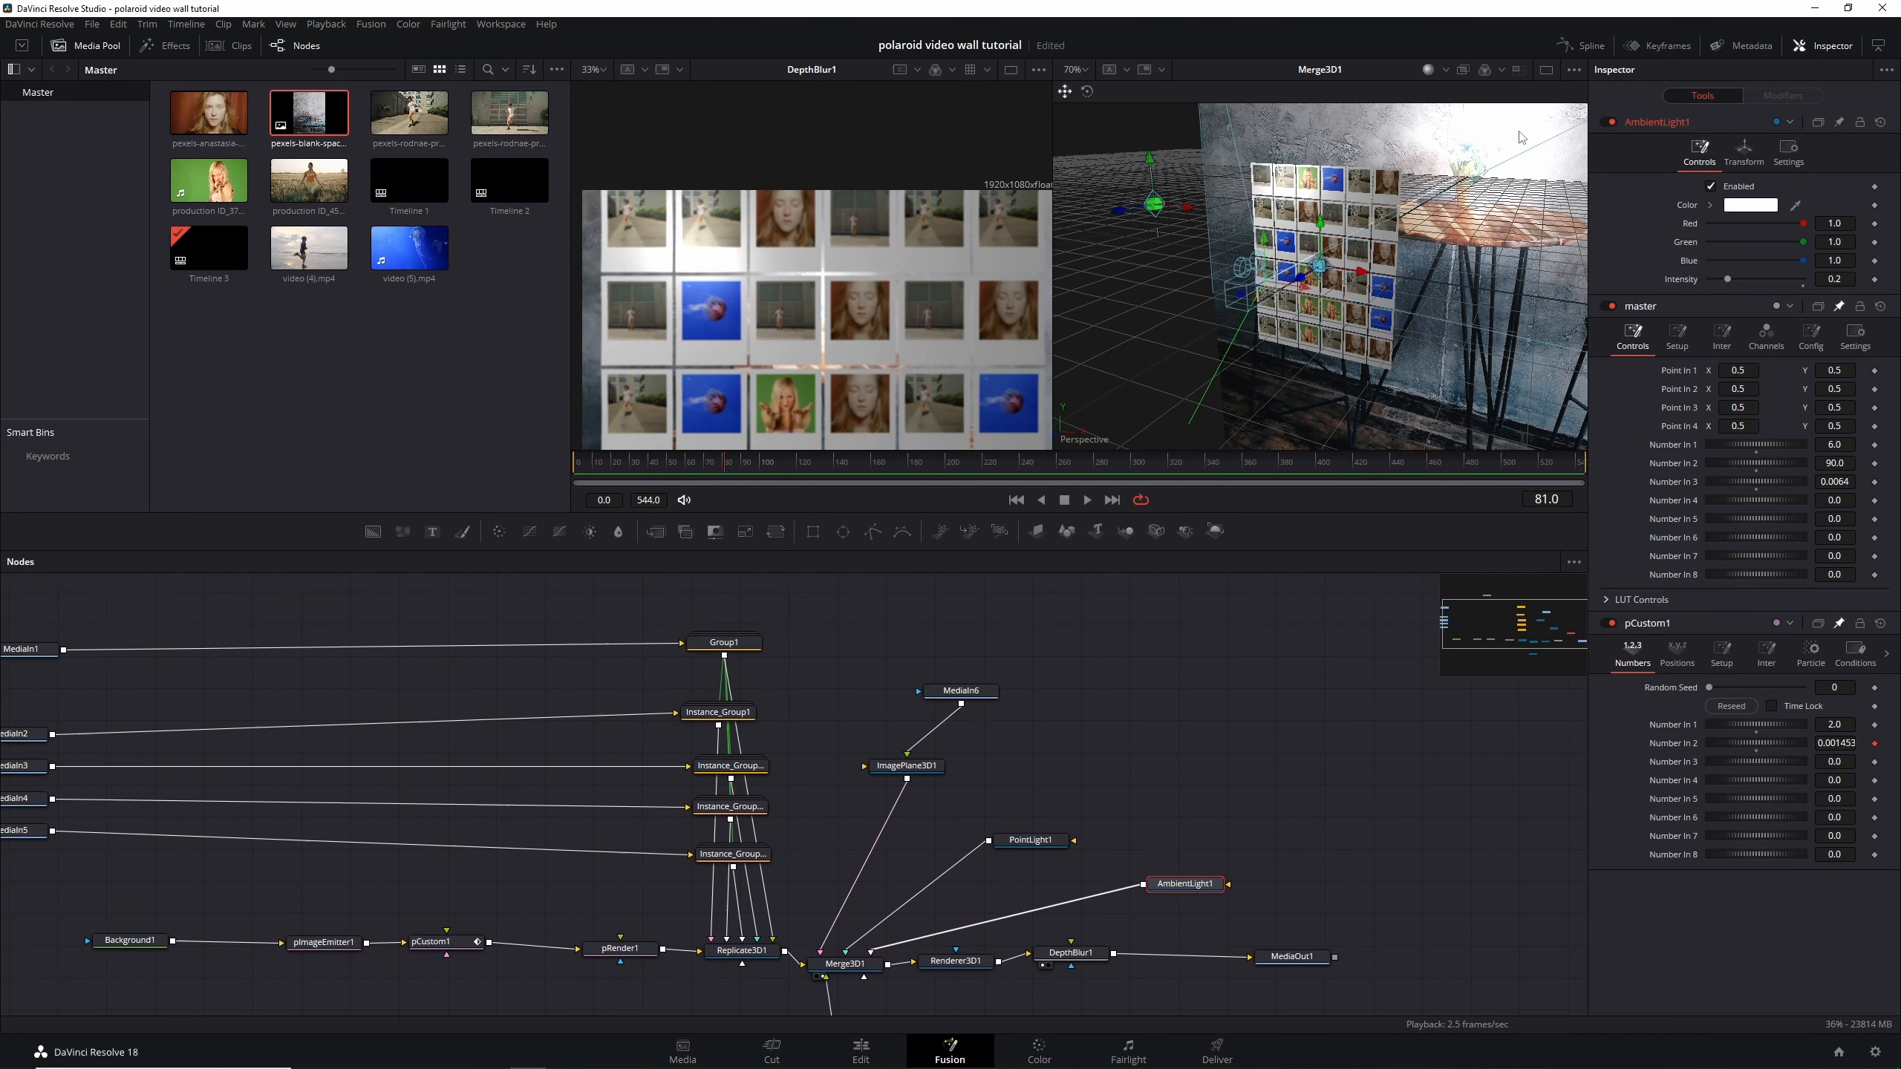
click(913, 768)
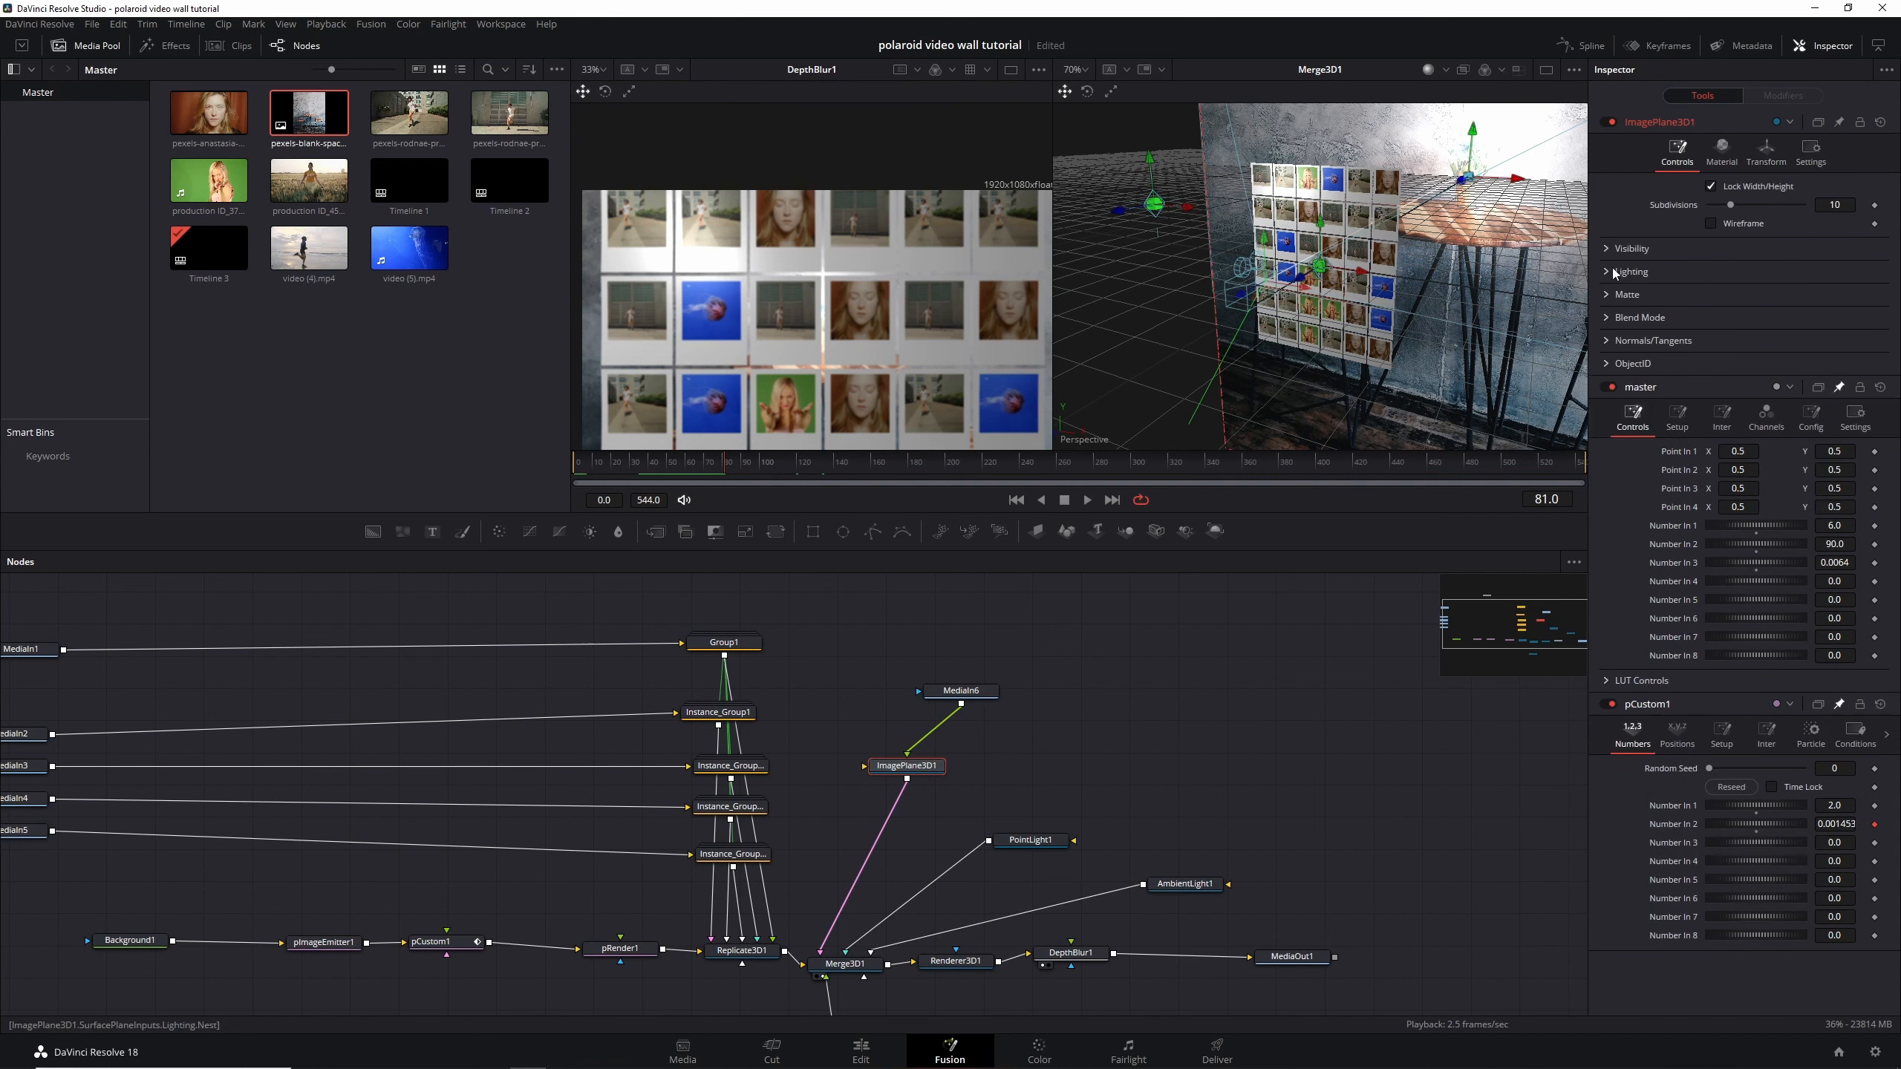
click(1615, 275)
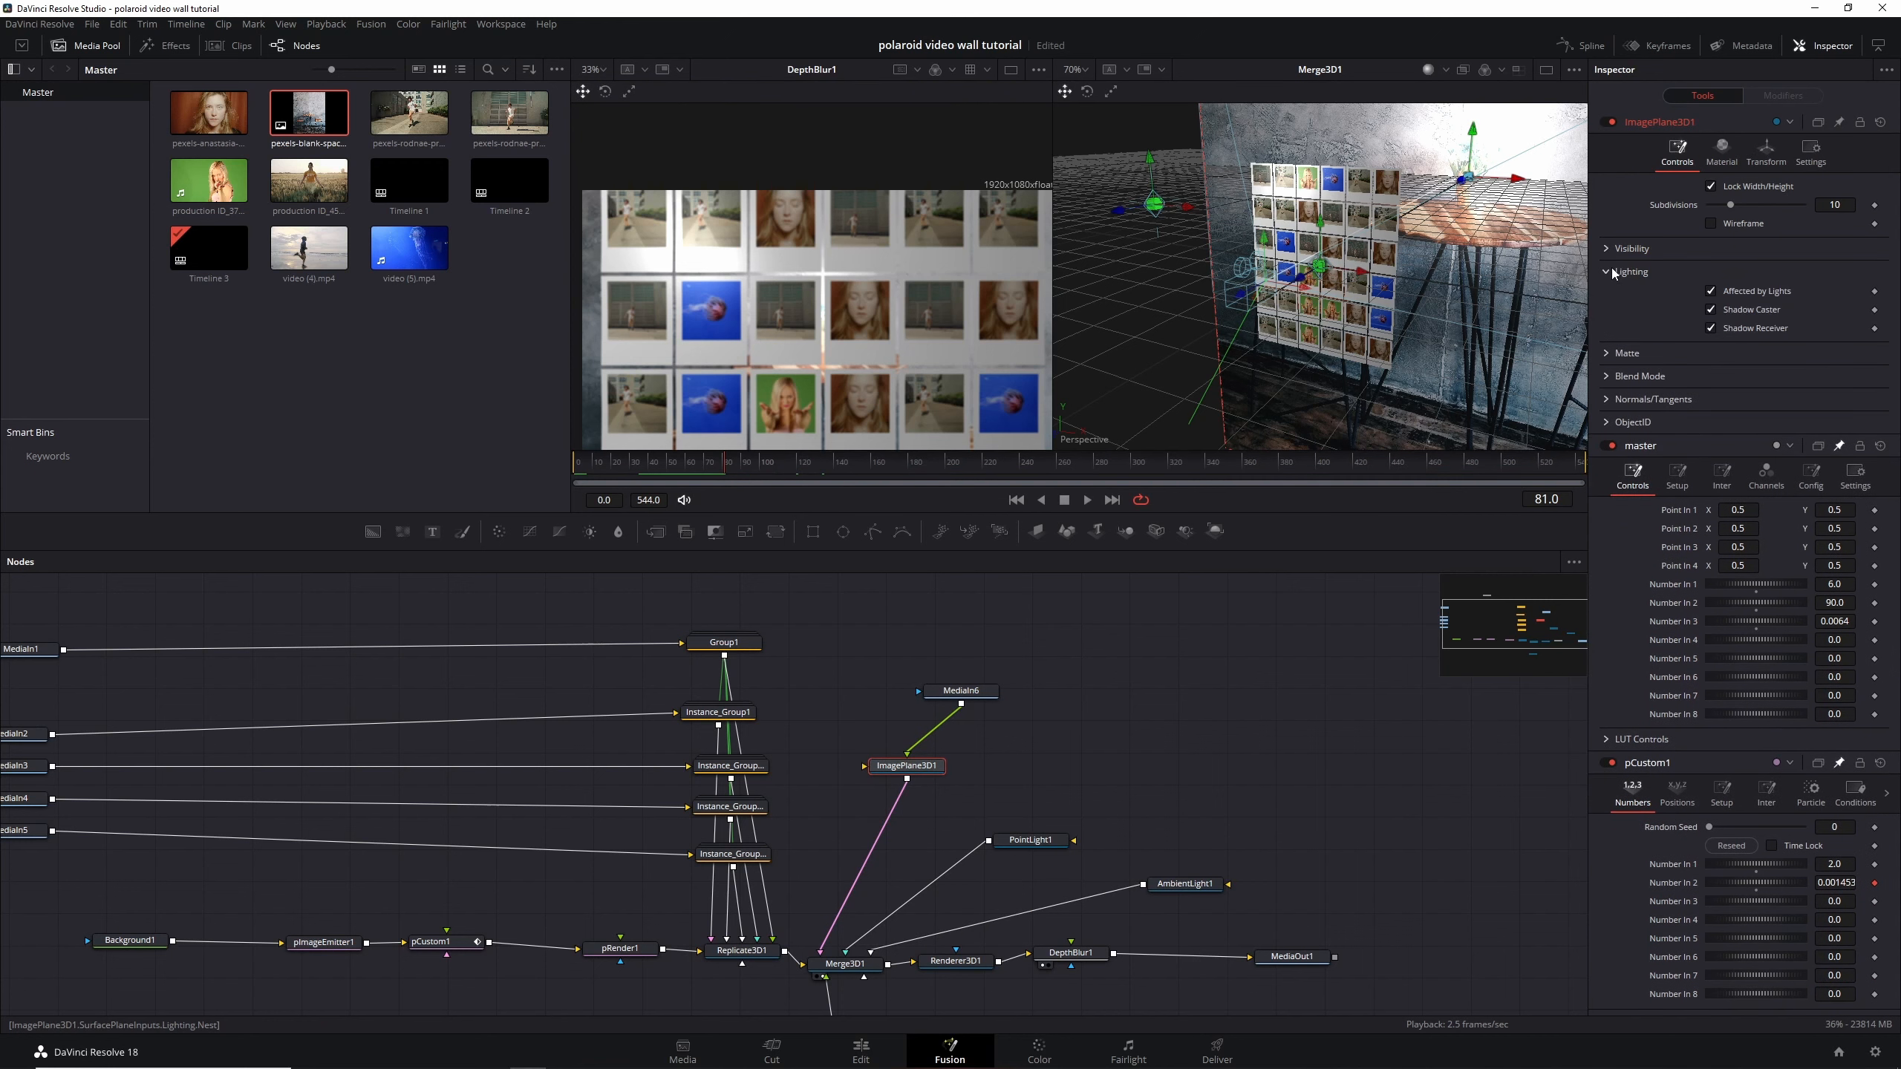
click(1712, 291)
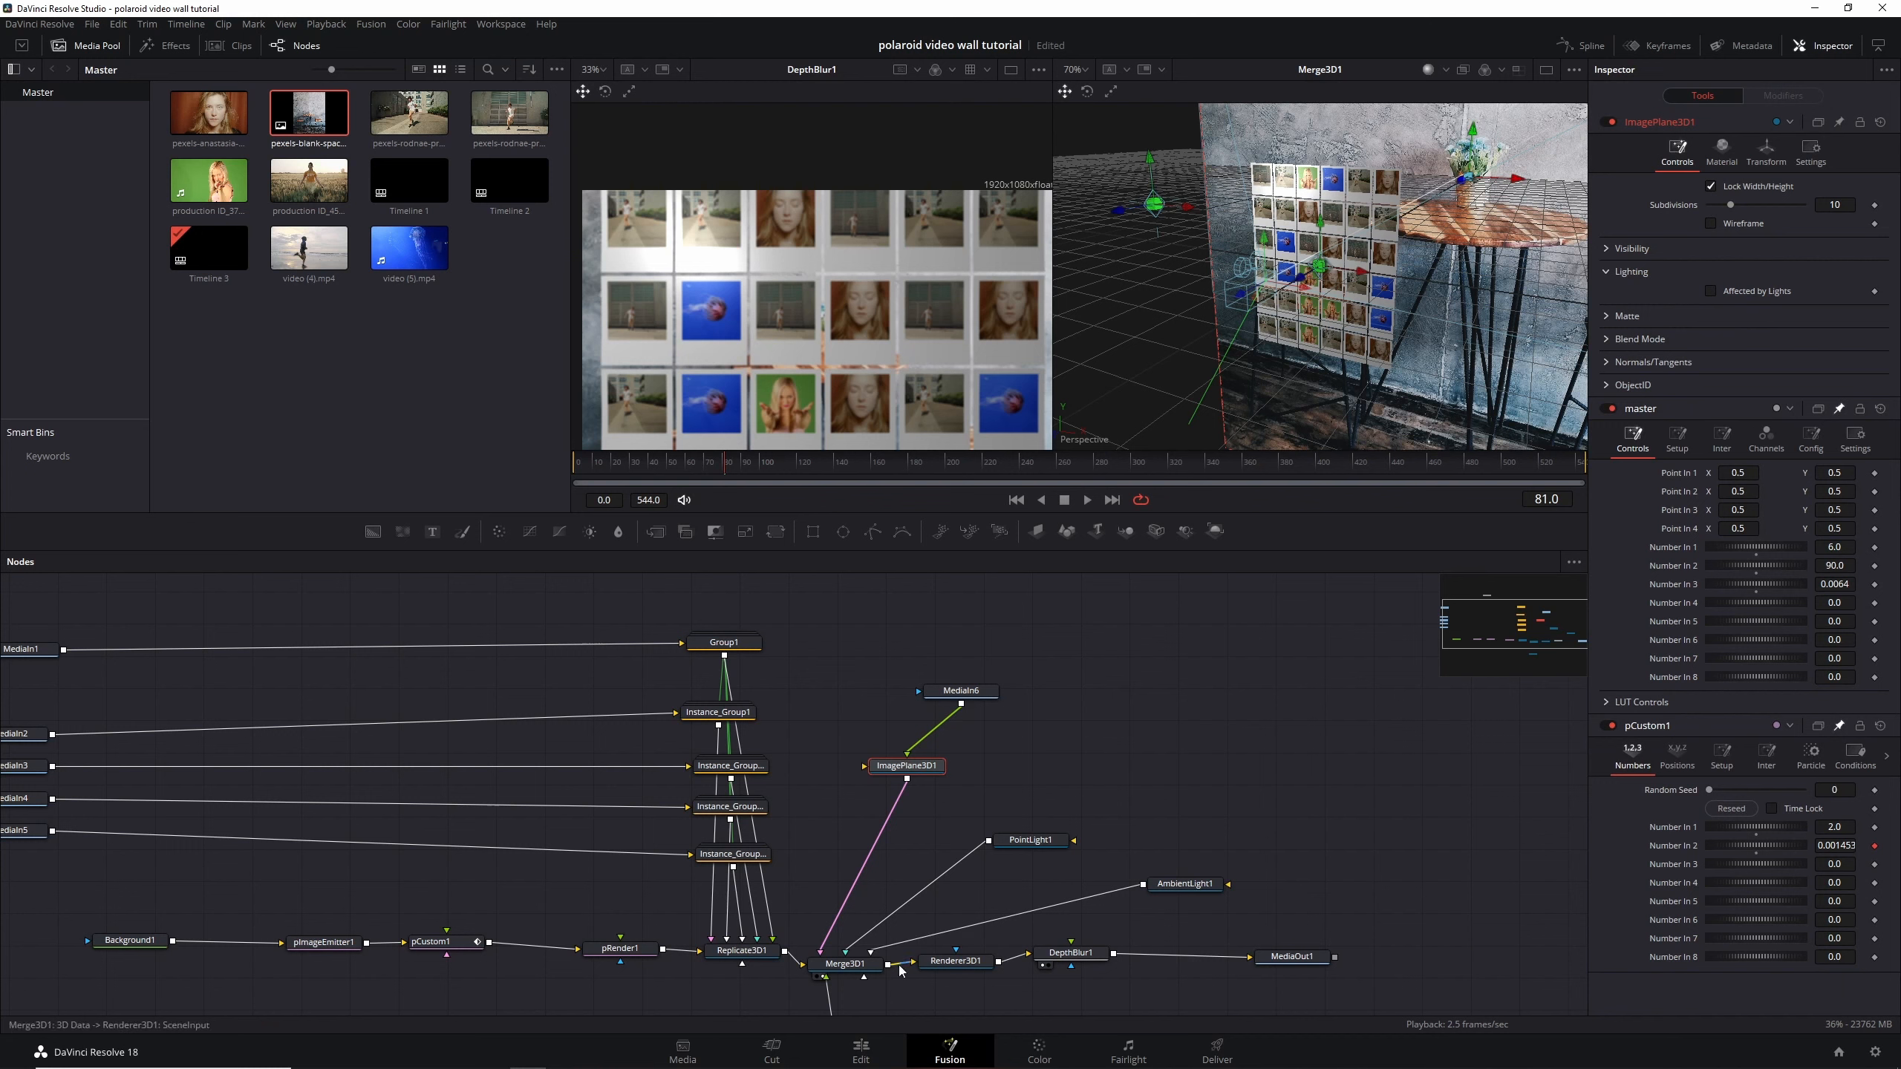